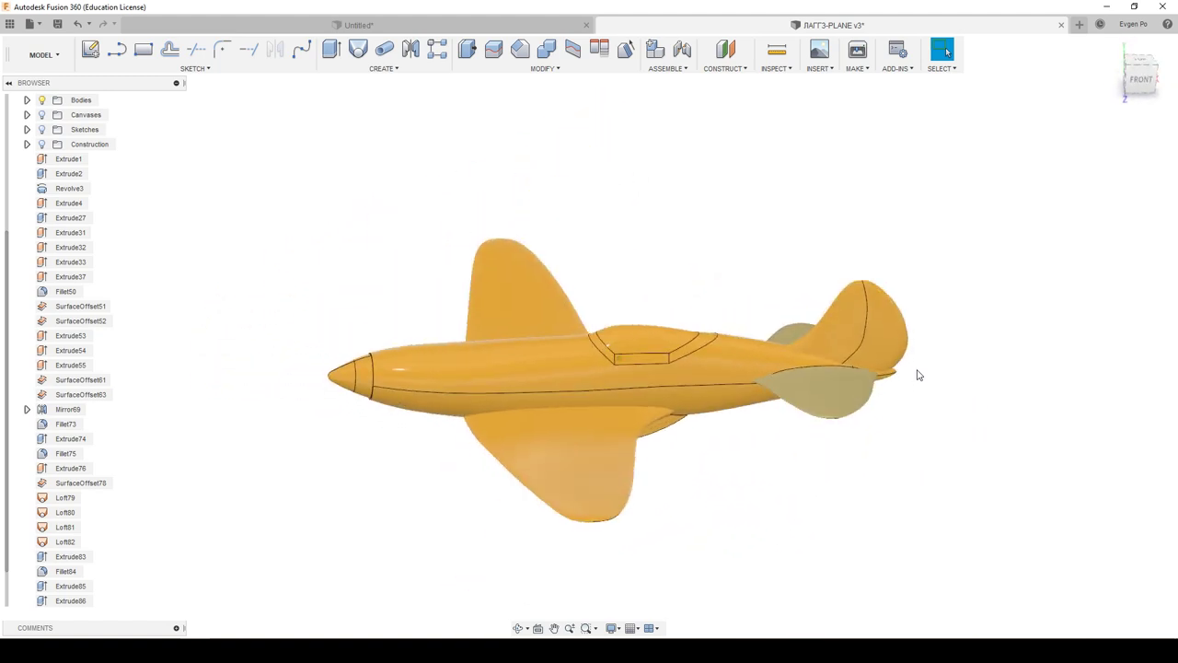
Step: Switch from the LaGG-3 plane document to the Untitled design with the blueprint canvases
{"action": "key", "text": "ctrl+Tab"}
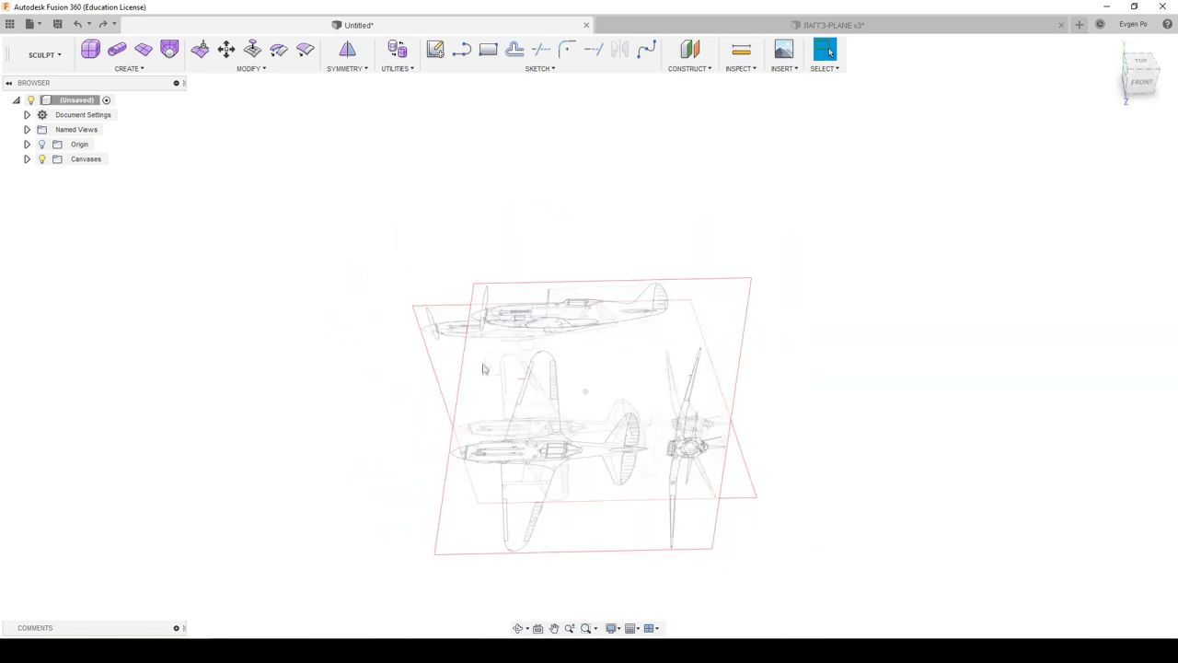
Step: Expand Canvases to show 195551_900 and 195551_900 1, and view the blueprints from FRONT
{"action": "left_click_drag", "start_coordinate": [1144, 70], "coordinate": [1144, 90]}
{"action": "left_click", "coordinate": [1141, 83]}
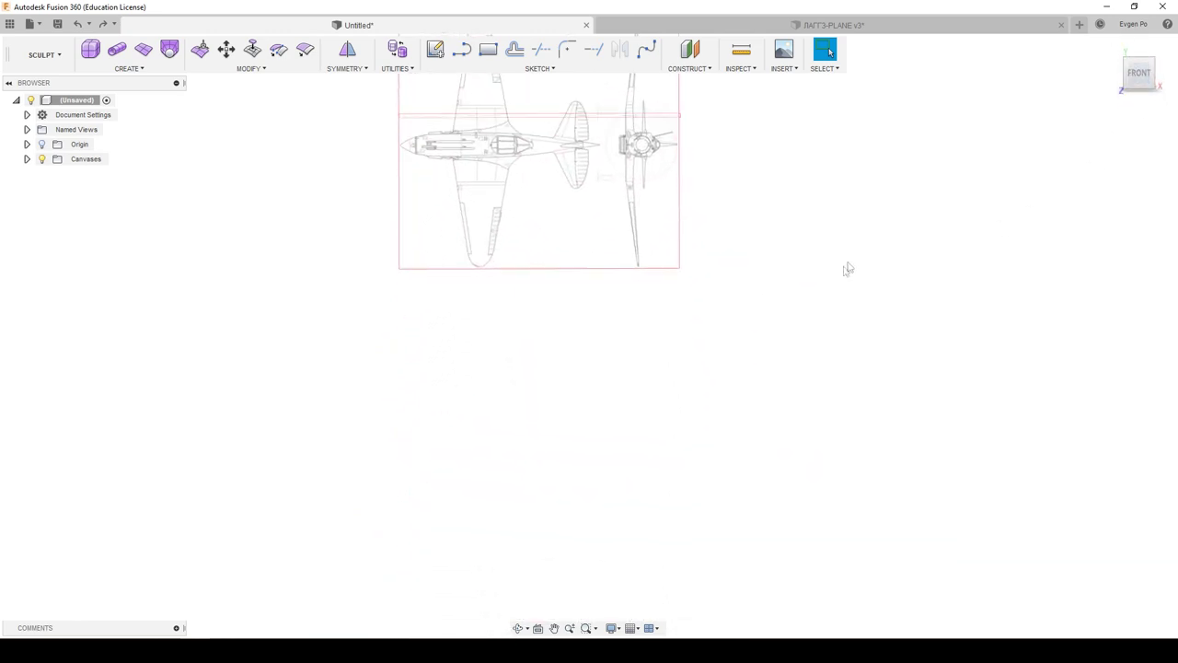
{"action": "left_click", "coordinate": [26, 159]}
{"action": "right_click", "coordinate": [96, 179]}
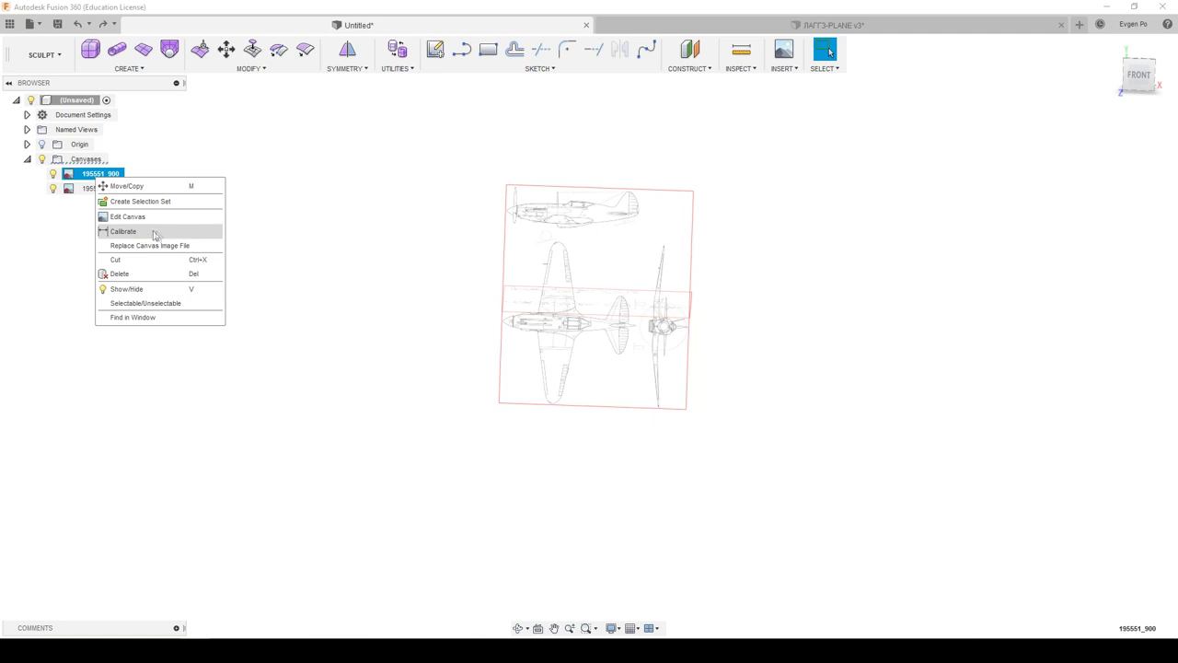
{"action": "left_click", "coordinate": [445, 308]}
{"action": "mouse_move", "coordinate": [552, 305]}
{"action": "middle_mouse_down", "text": "shift"}
{"action": "mouse_move", "coordinate": [560, 318]}
{"action": "mouse_move", "coordinate": [556, 305]}
{"action": "mouse_move", "coordinate": [720, 323]}
{"action": "mouse_move", "coordinate": [886, 298]}
{"action": "mouse_move", "coordinate": [846, 315]}
{"action": "mouse_move", "coordinate": [917, 324]}
{"action": "mouse_move", "coordinate": [1134, 81]}
{"action": "middle_mouse_up", "text": "shift"}
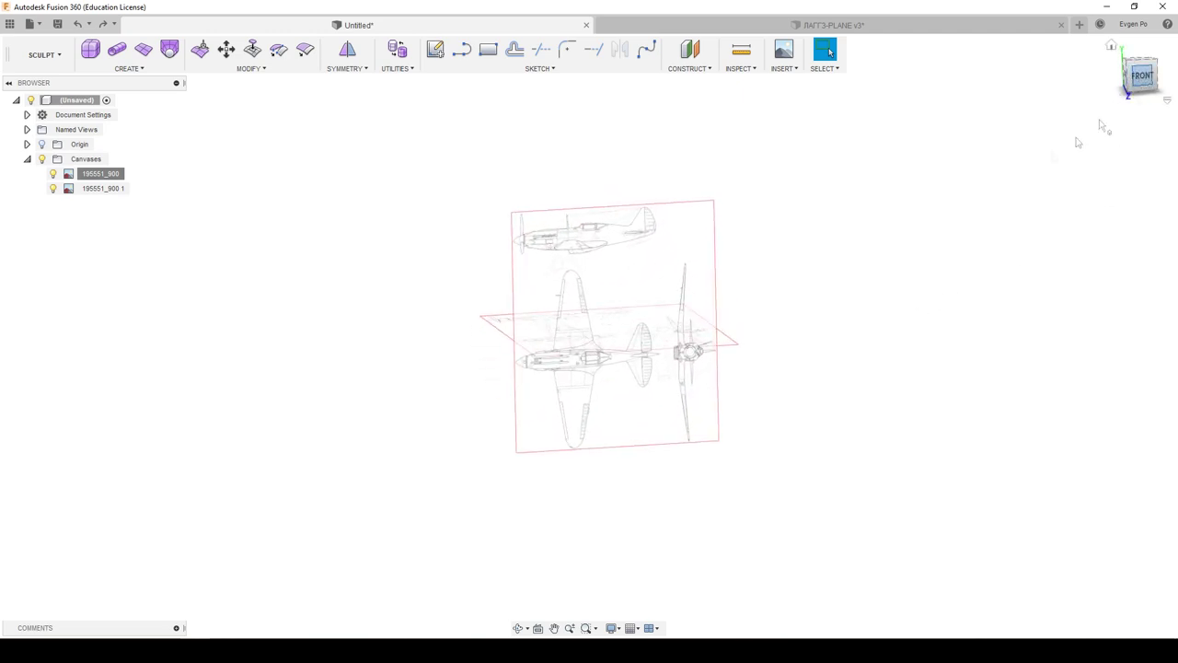
{"action": "left_click", "coordinate": [1140, 78]}
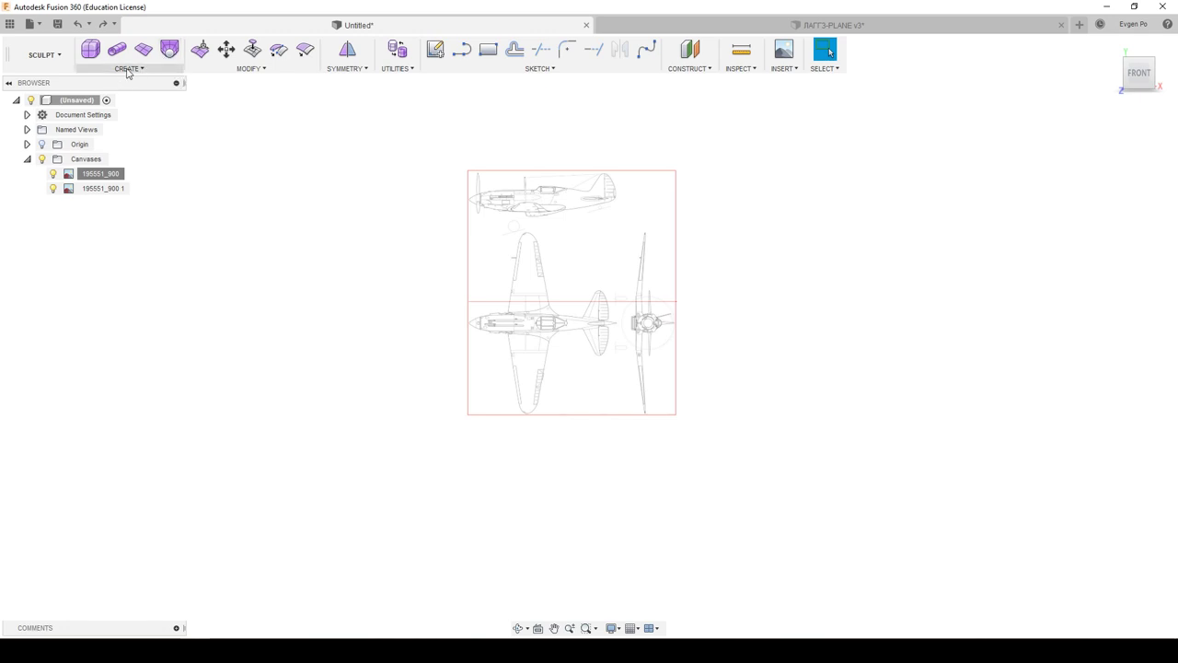
Step: Create Body1, a T-spline cylinder 20.165 mm across and 90 mm long, on the side plane
{"action": "left_click", "coordinate": [128, 69]}
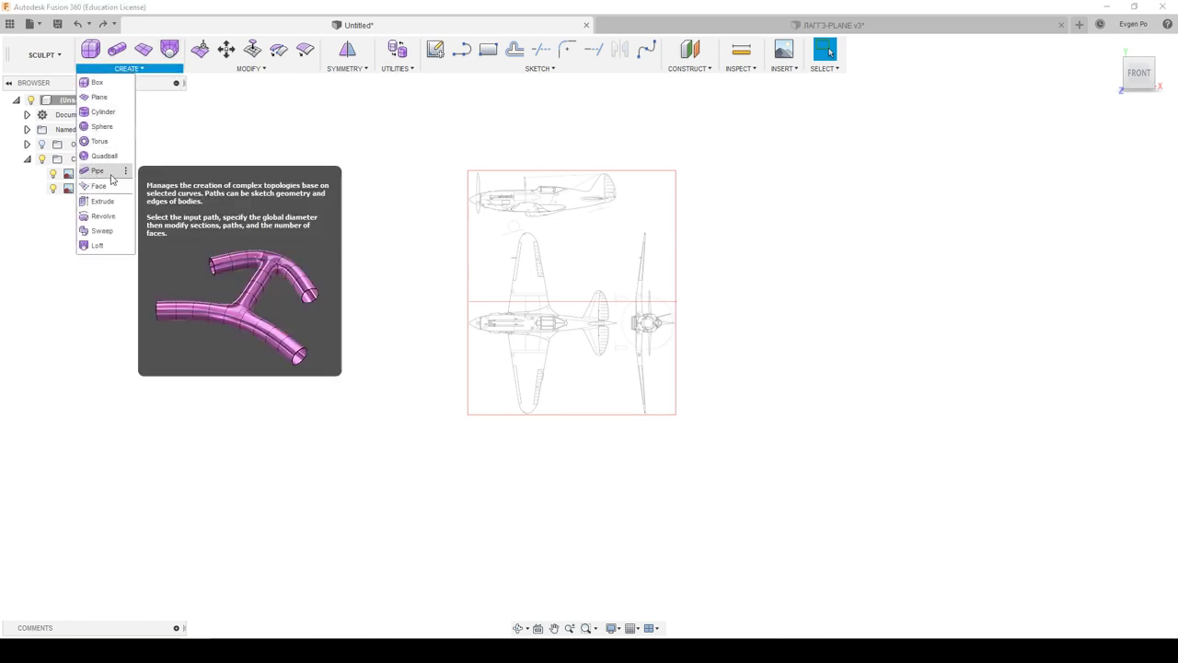
{"action": "left_click", "coordinate": [110, 114]}
{"action": "middle_click_drag", "start_coordinate": [628, 236], "coordinate": [608, 253], "text": "shift"}
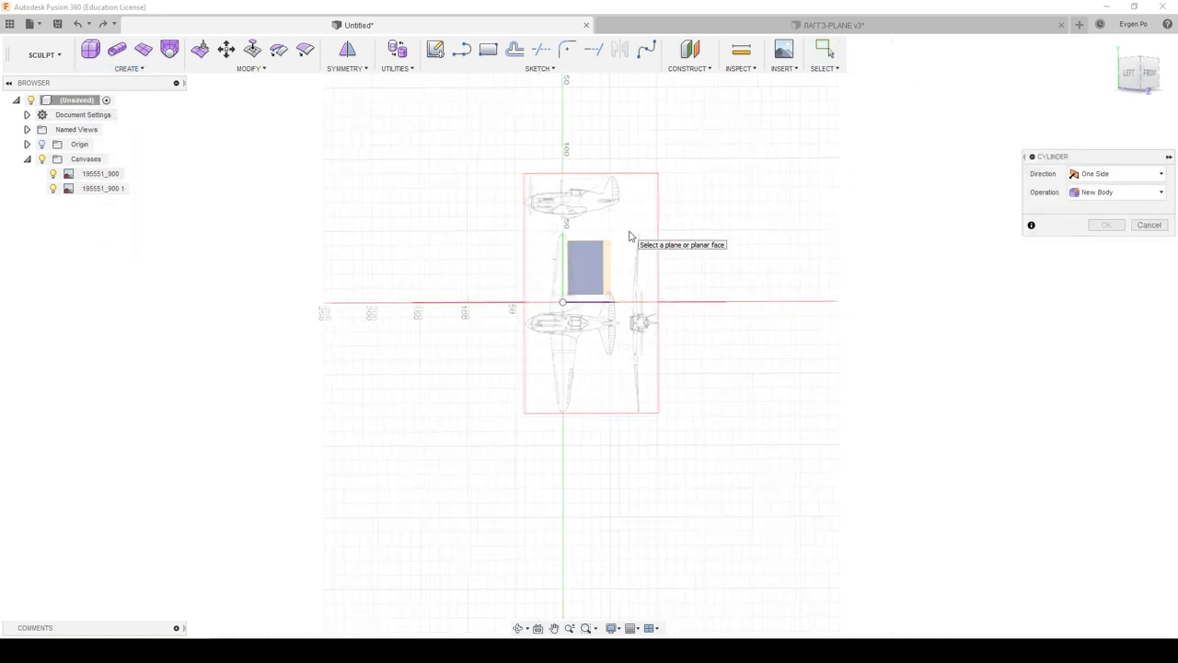
{"action": "left_click", "coordinate": [607, 253]}
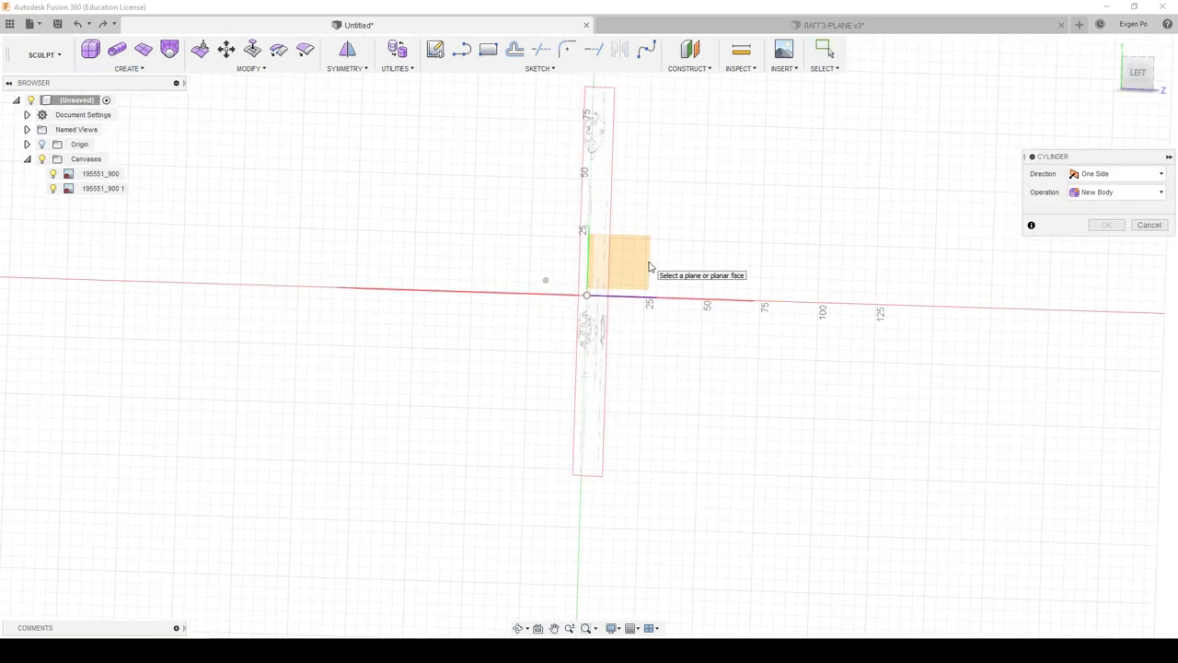
{"action": "middle_click_drag", "start_coordinate": [658, 197], "coordinate": [540, 170], "text": "shift"}
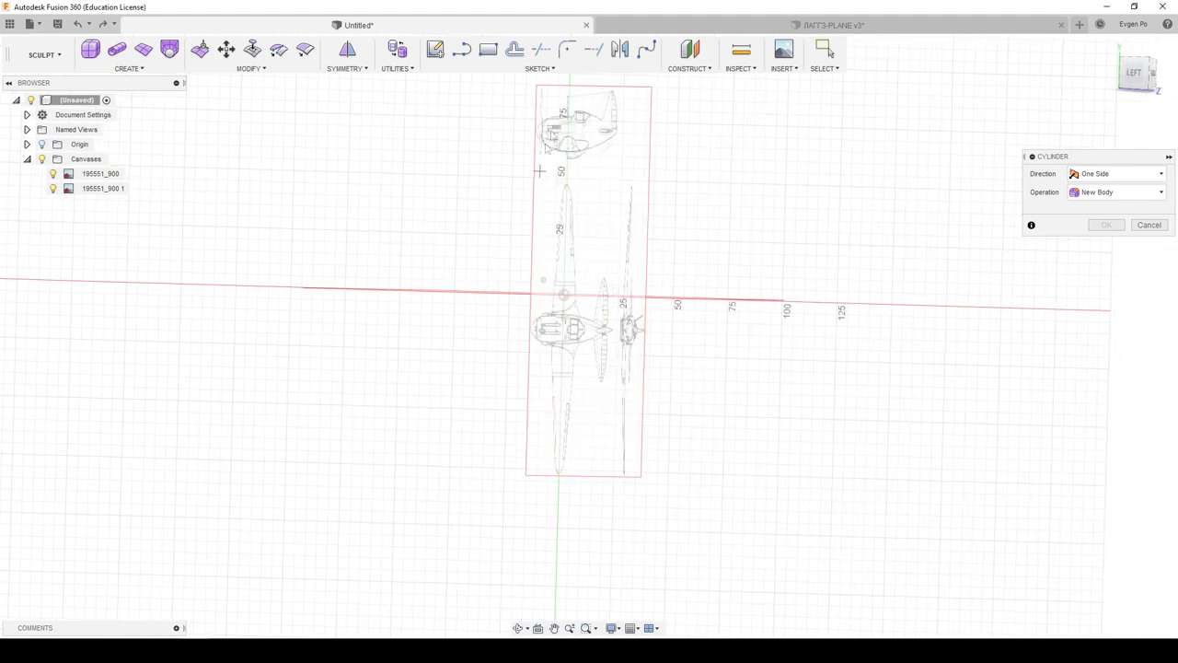
{"action": "middle_click_drag", "start_coordinate": [532, 123], "coordinate": [649, 137], "text": "shift"}
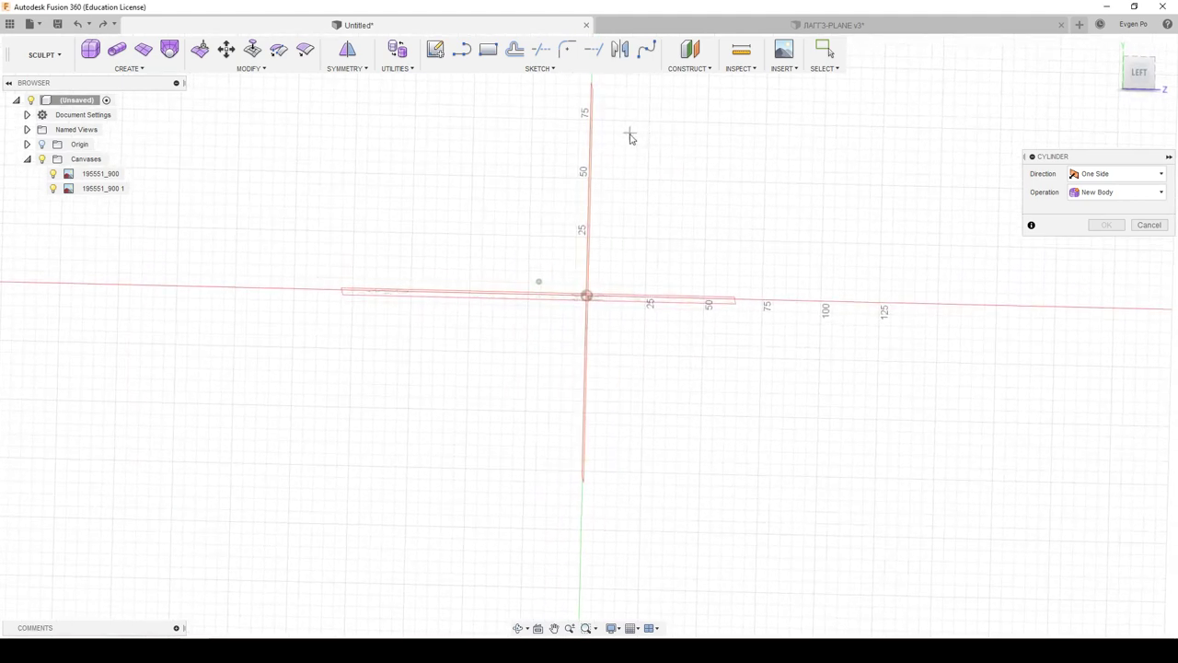
{"action": "left_click", "coordinate": [639, 154]}
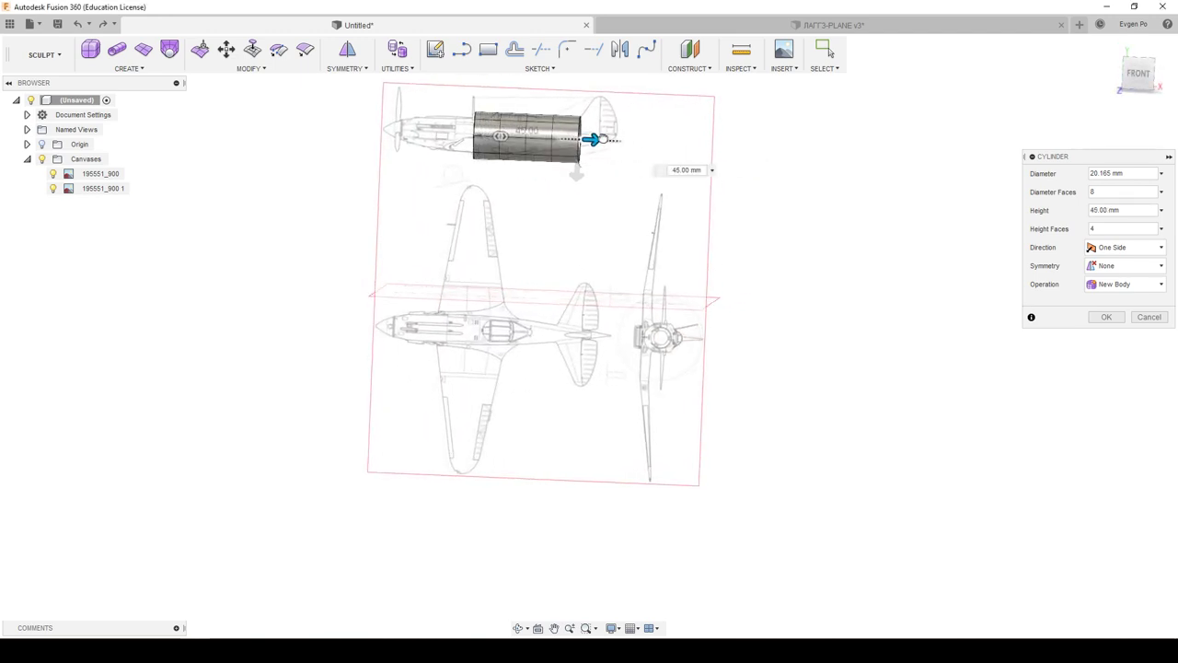
{"action": "left_click_drag", "start_coordinate": [603, 139], "coordinate": [714, 142]}
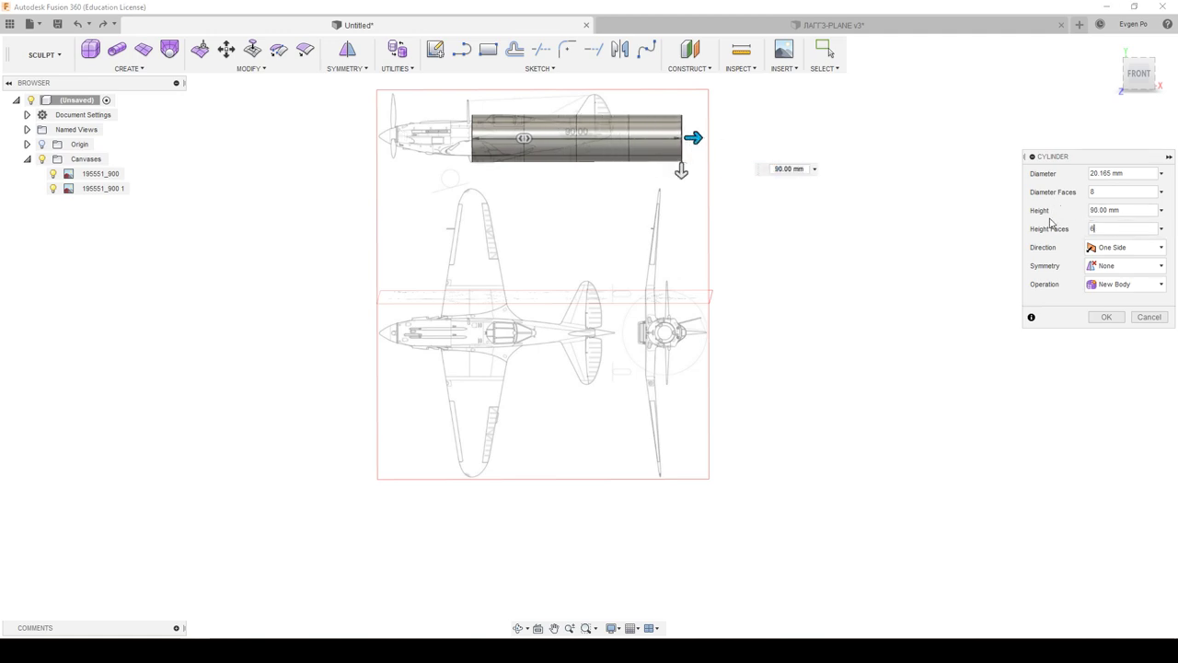
{"action": "left_click", "coordinate": [1121, 323]}
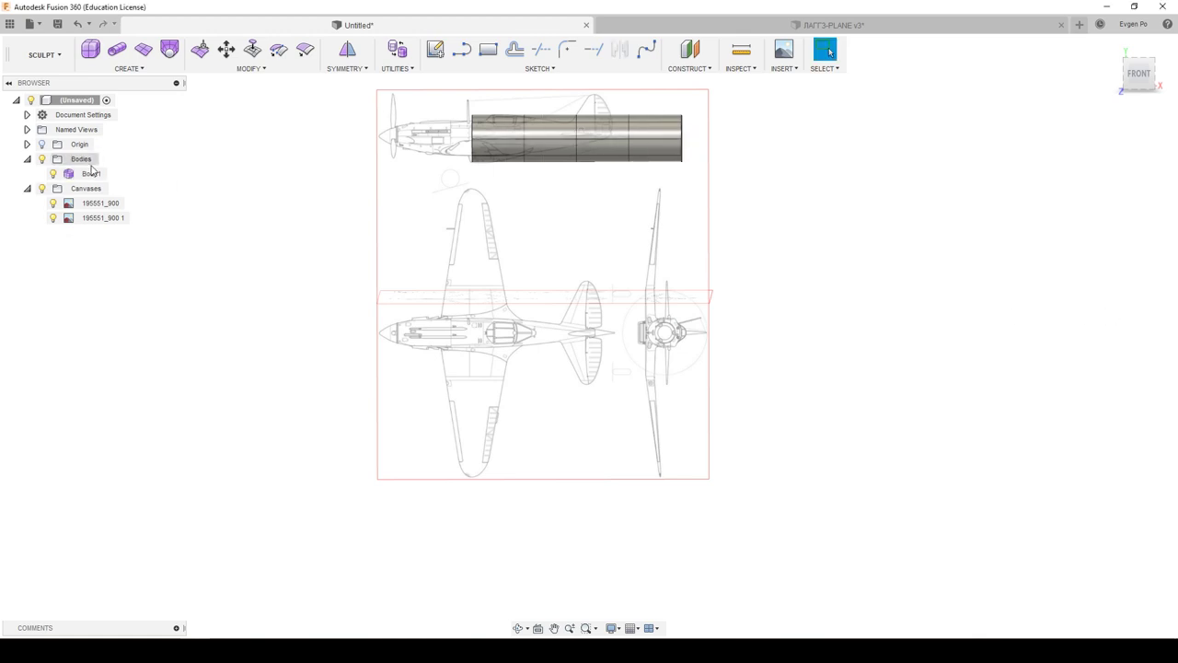
Step: Move Body1 about −32.37 mm in X and 0.19 mm in Y over the fuselage drawing
{"action": "left_click", "coordinate": [90, 174]}
{"action": "right_click", "coordinate": [91, 175]}
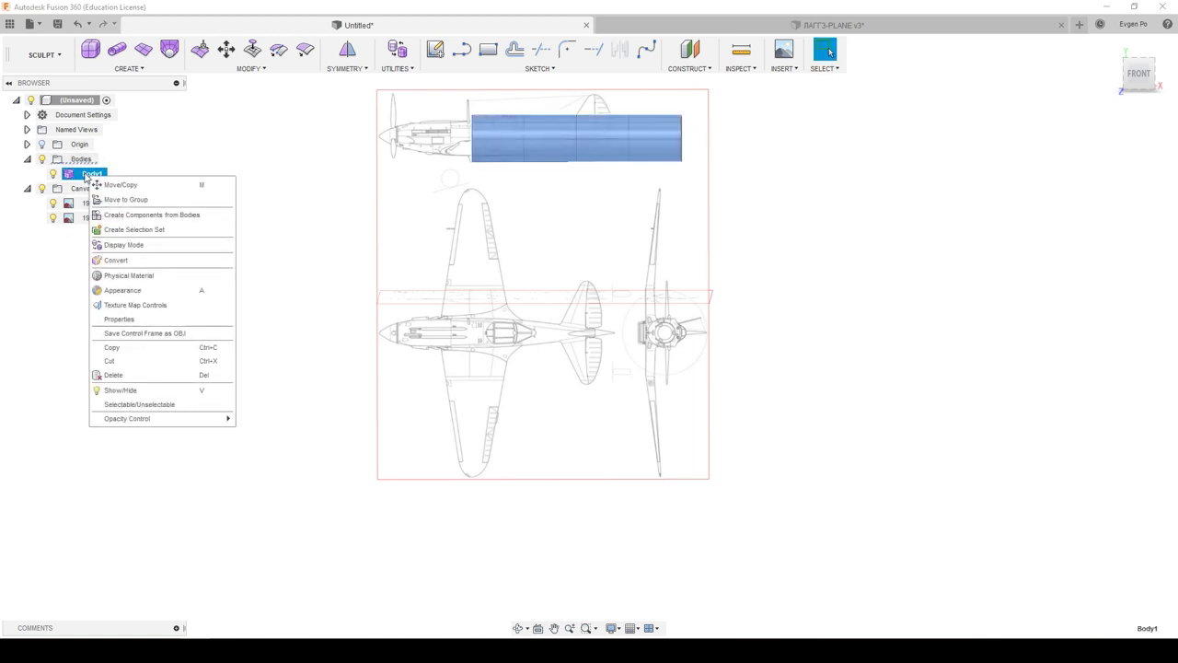
{"action": "left_click", "coordinate": [120, 185]}
{"action": "scroll", "coordinate": [565, 168], "scroll_direction": "up", "scroll_amount": 3}
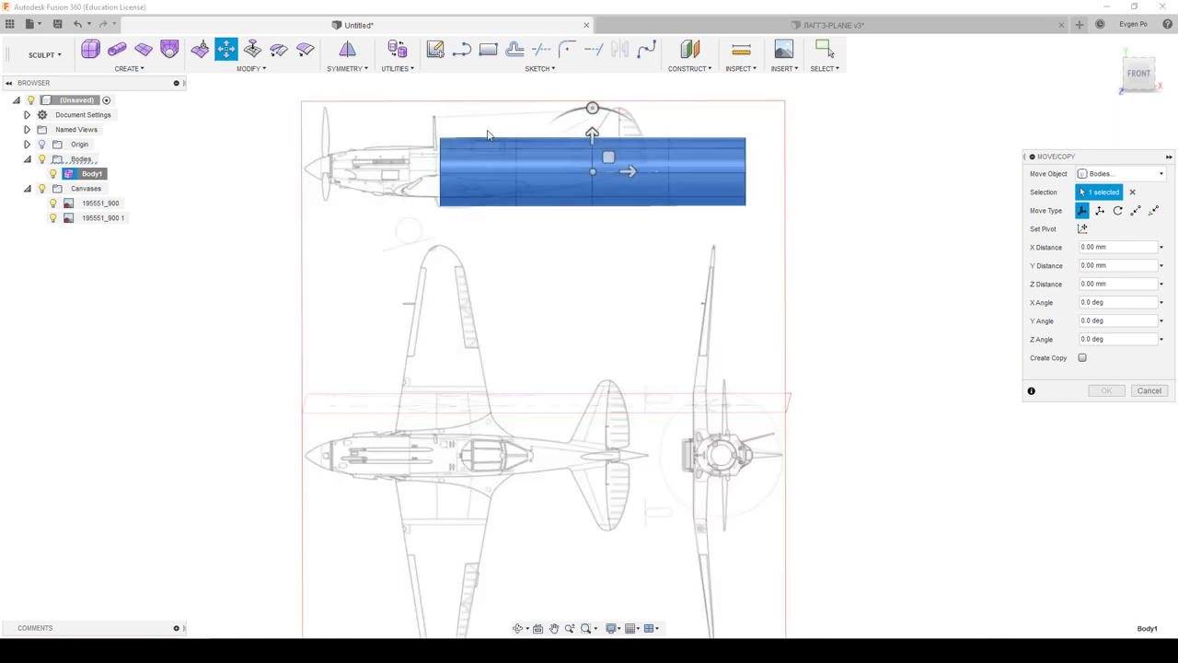
{"action": "left_click_drag", "start_coordinate": [632, 168], "coordinate": [497, 167]}
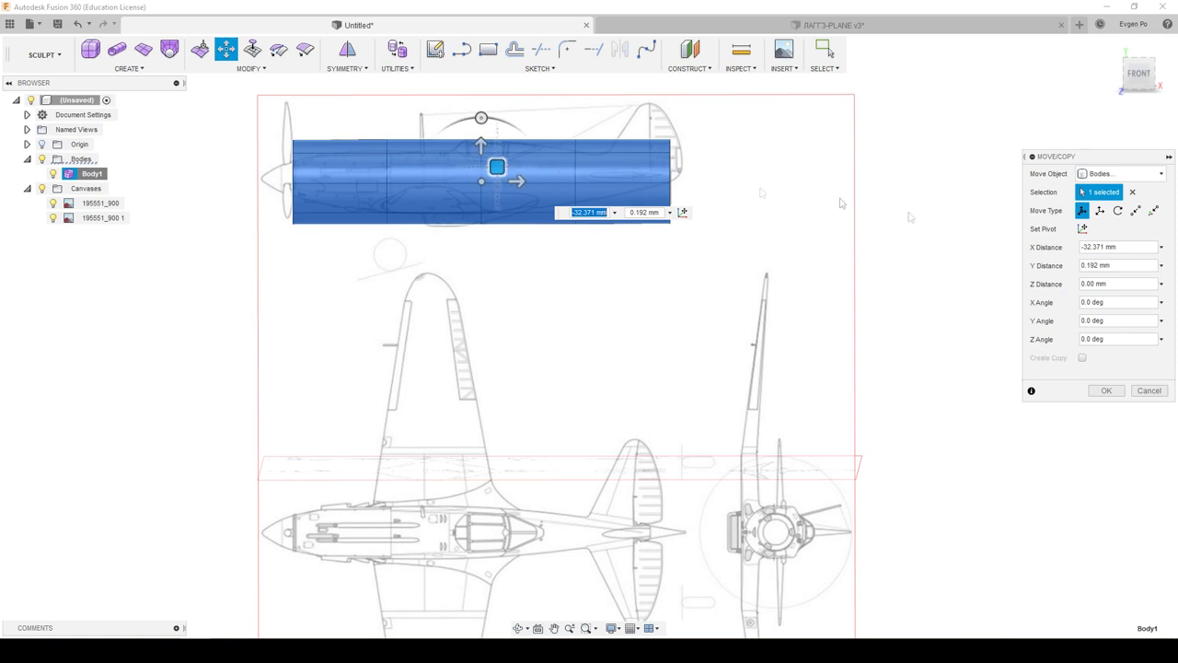
{"action": "left_click", "coordinate": [1105, 390]}
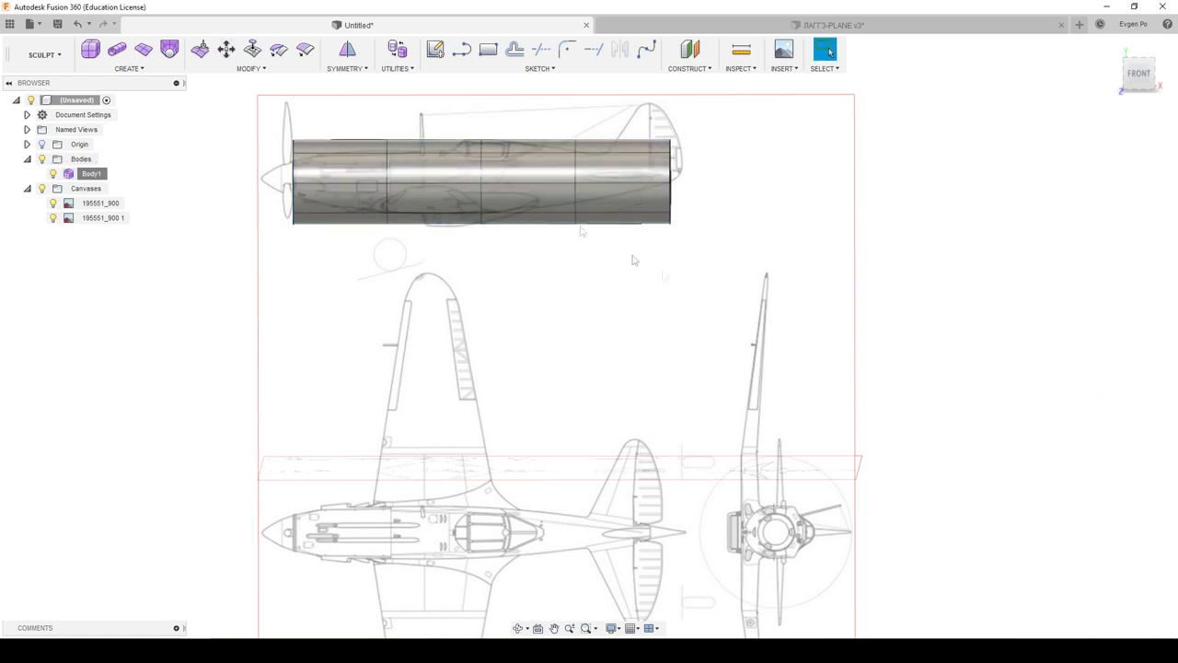
Step: Enter Edit Form on Body1 and scale all its faces up slightly
{"action": "left_click", "coordinate": [199, 50]}
{"action": "scroll", "coordinate": [484, 157], "scroll_direction": "up", "scroll_amount": 2}
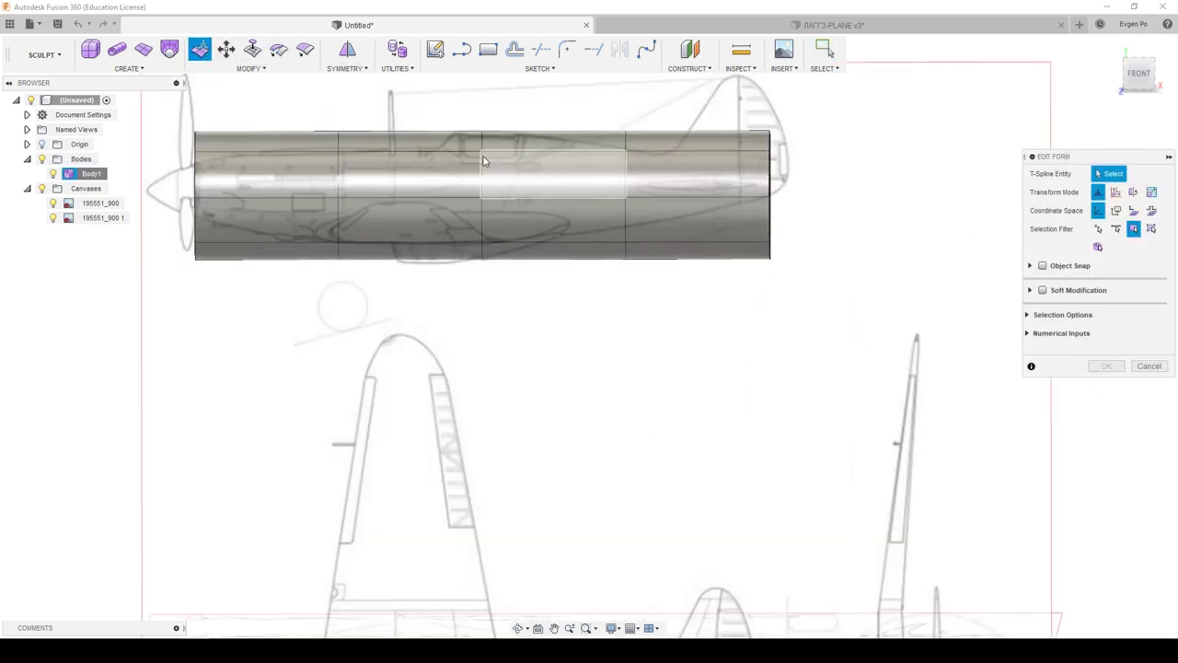
{"action": "scroll", "coordinate": [405, 96], "scroll_direction": "up", "scroll_amount": 2}
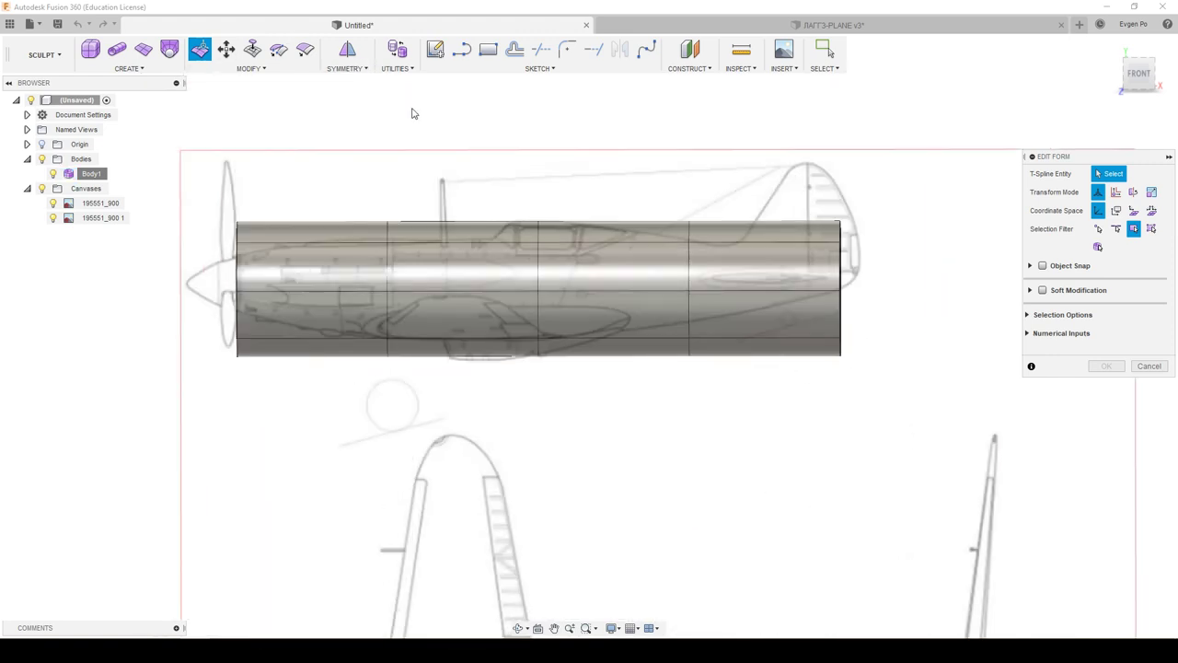
{"action": "double_click", "coordinate": [534, 255]}
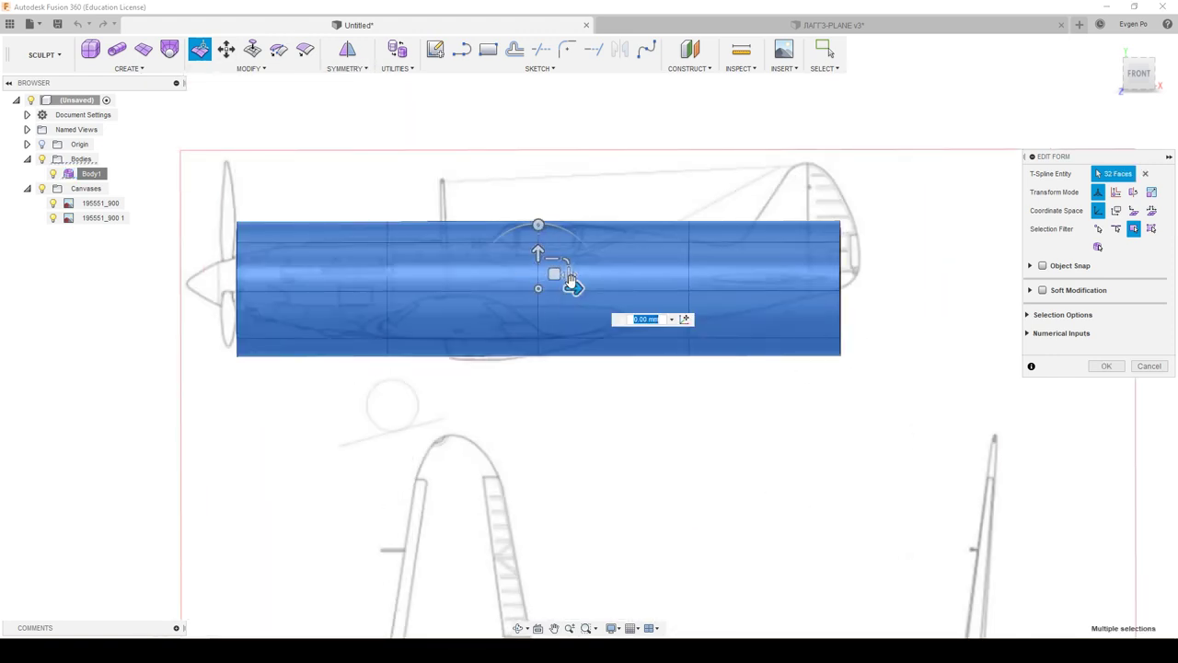
{"action": "scroll", "coordinate": [552, 269], "scroll_direction": "up", "scroll_amount": 2}
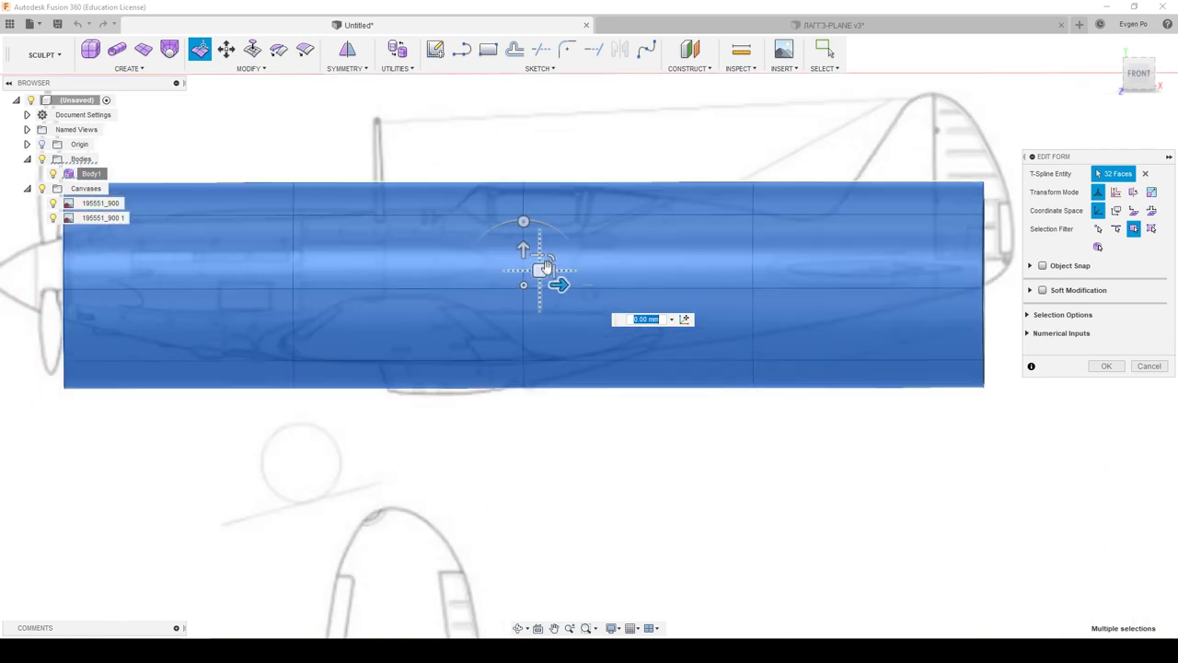
{"action": "left_click_drag", "start_coordinate": [539, 254], "coordinate": [537, 257]}
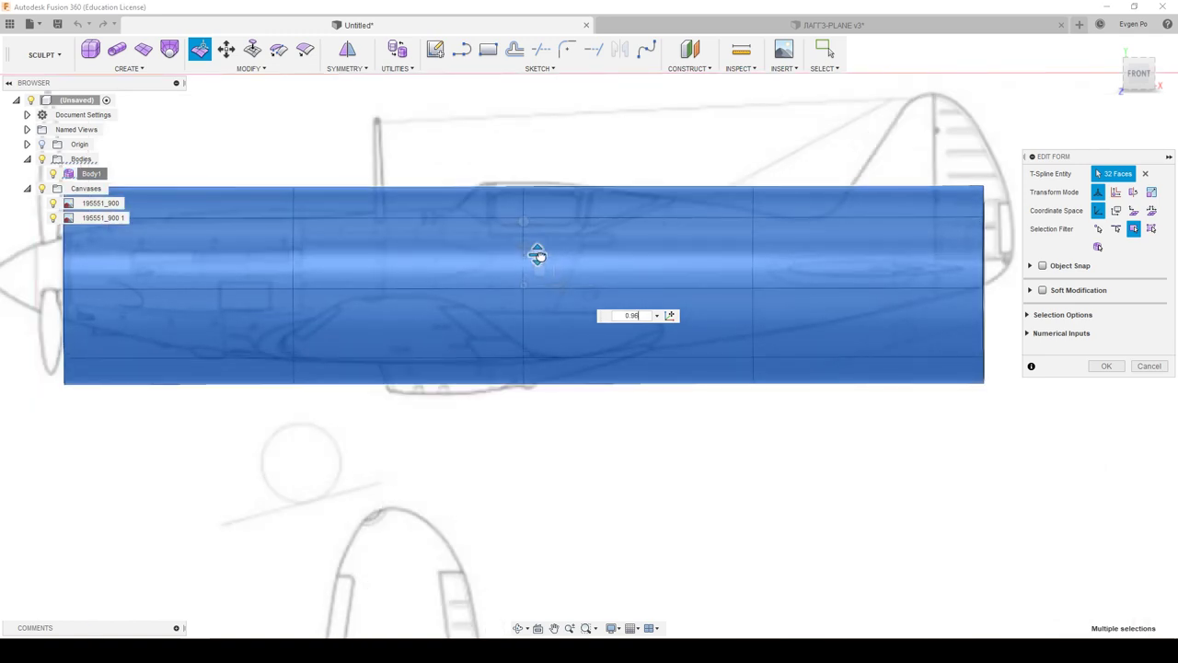
Step: With the Edge filter, pinch the middle edge ring and shift the next tail-side ring forward
{"action": "left_click", "coordinate": [1117, 228]}
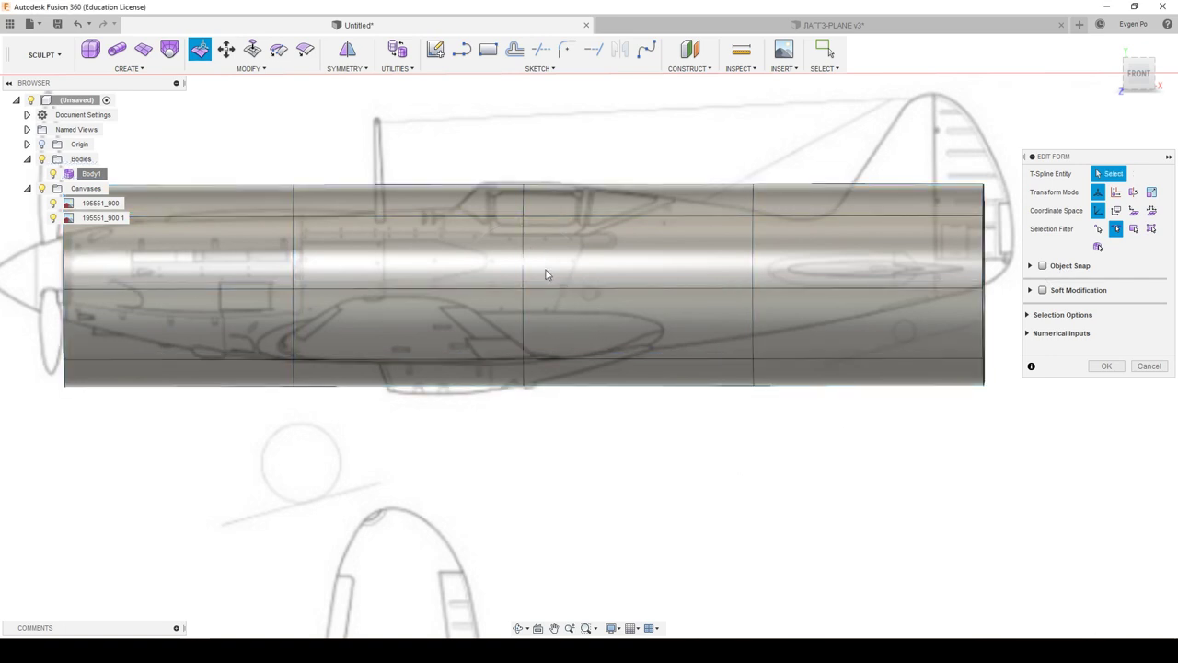
{"action": "double_click", "coordinate": [524, 260]}
{"action": "left_click_drag", "start_coordinate": [540, 257], "coordinate": [539, 259]}
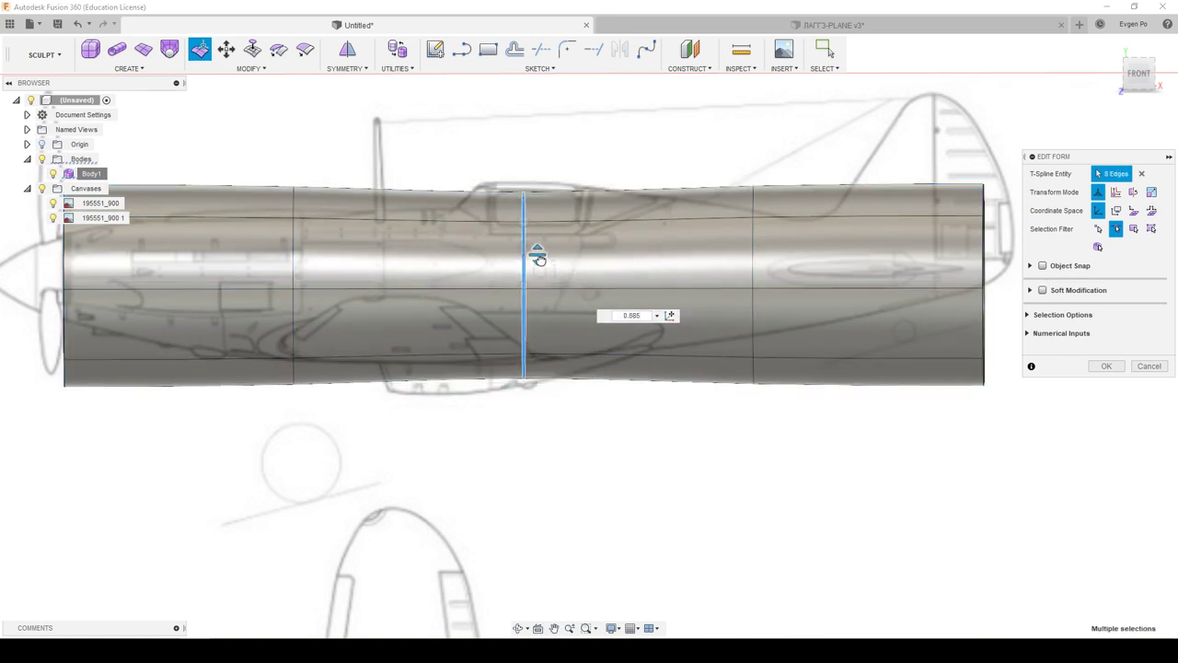
{"action": "mouse_move", "coordinate": [540, 267]}
{"action": "left_mouse_down"}
{"action": "mouse_move", "coordinate": [538, 239]}
{"action": "mouse_move", "coordinate": [540, 253]}
{"action": "left_mouse_up"}
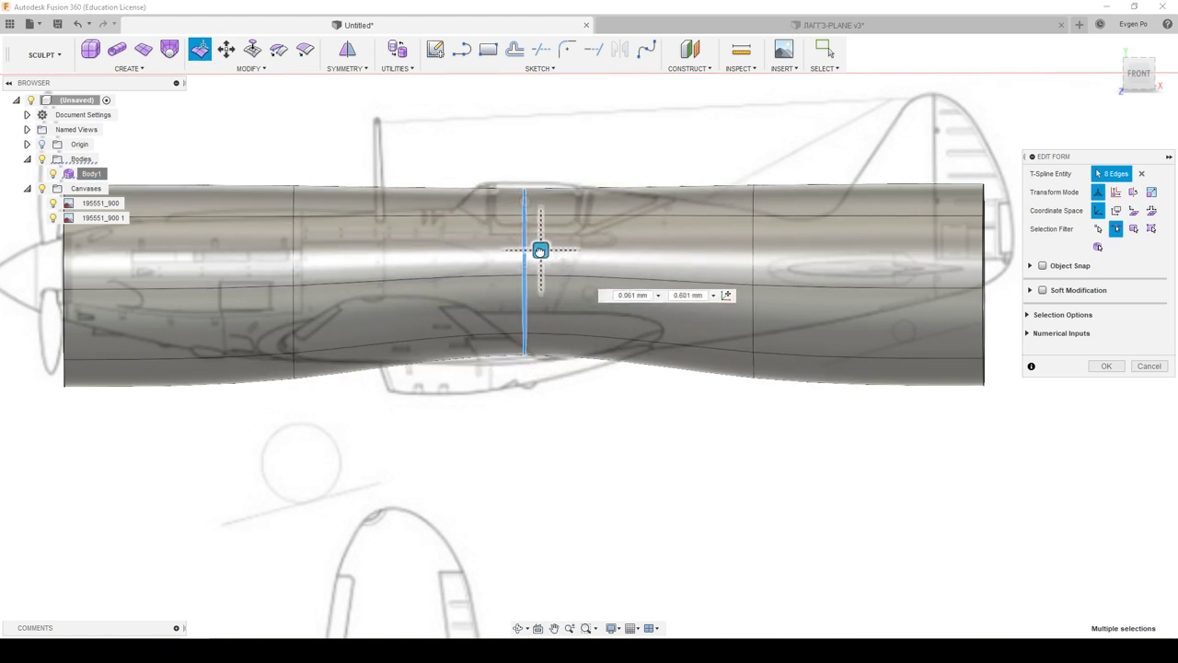
{"action": "left_click_drag", "start_coordinate": [541, 254], "coordinate": [541, 252]}
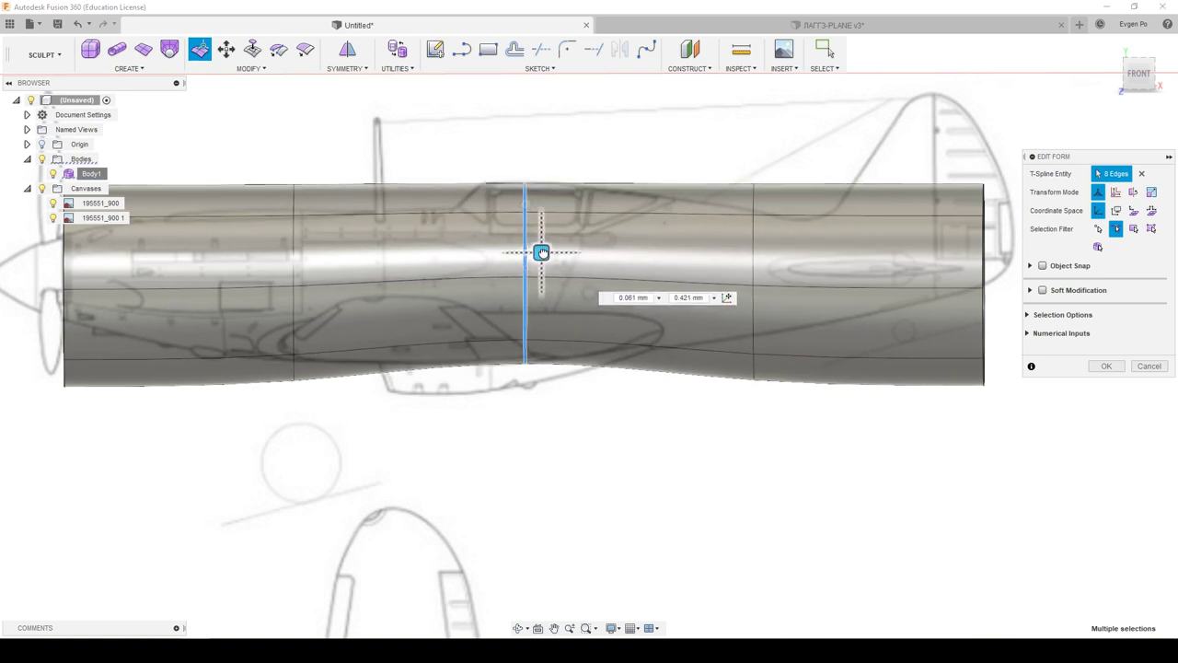
{"action": "left_click", "coordinate": [755, 246]}
{"action": "left_click_drag", "start_coordinate": [769, 242], "coordinate": [641, 249]}
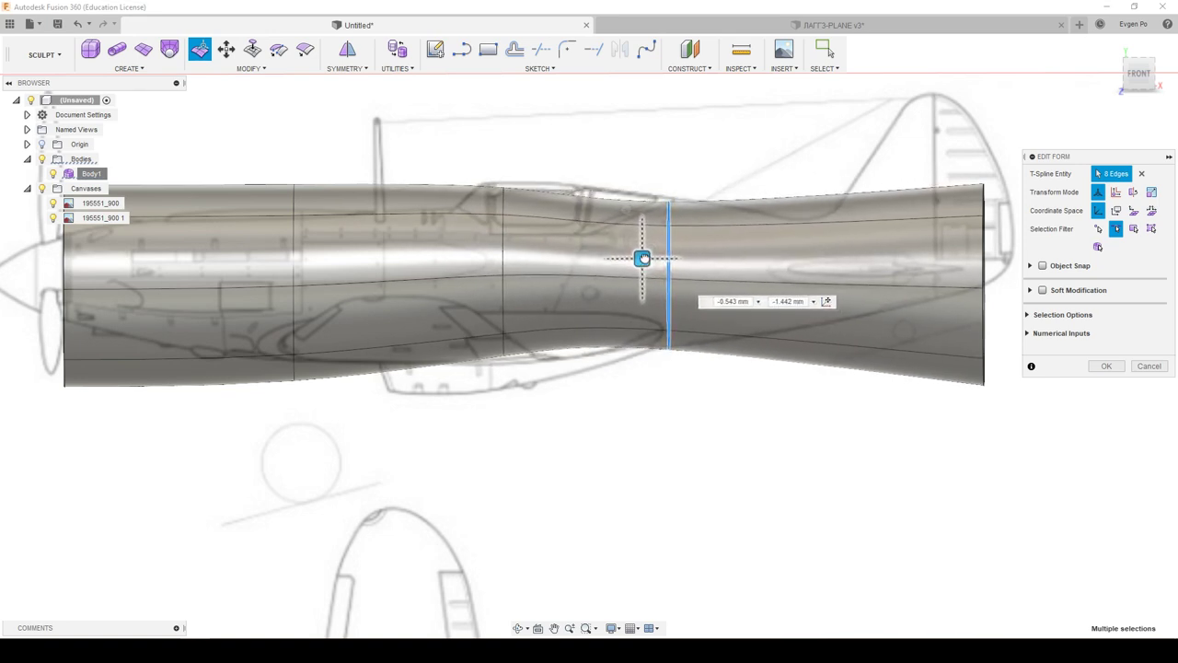
Step: Pull the rear end ring in to taper the fuselage, then nudge and rotate the tail loop
{"action": "double_click", "coordinate": [983, 263]}
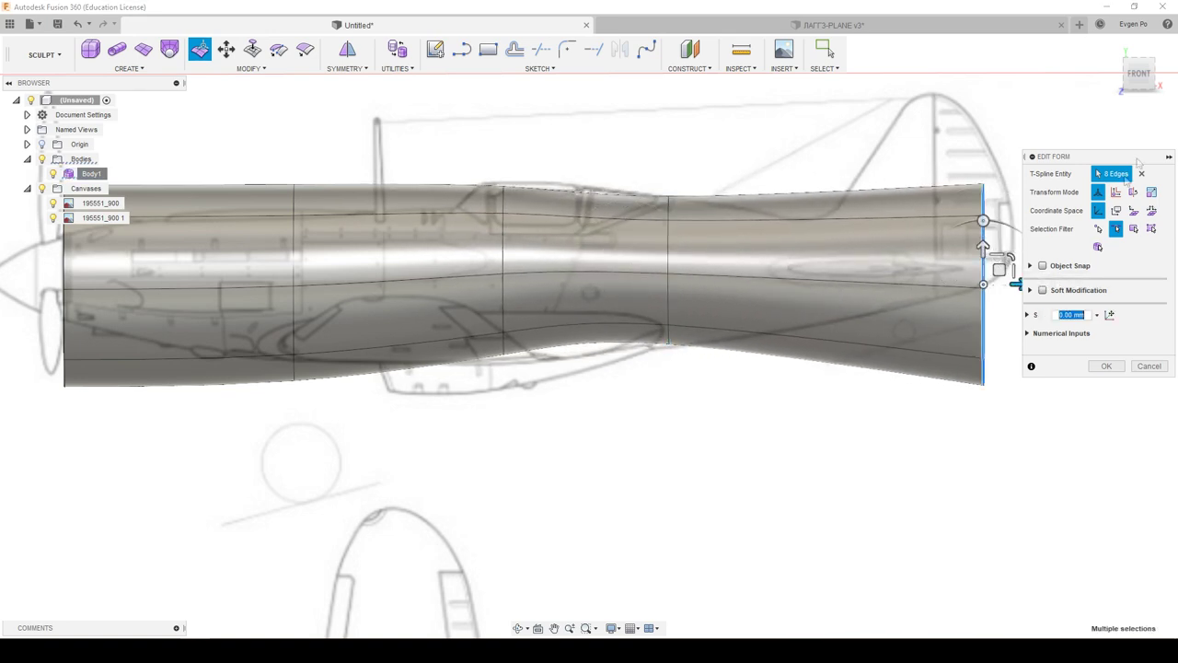
{"action": "left_click", "coordinate": [1139, 74]}
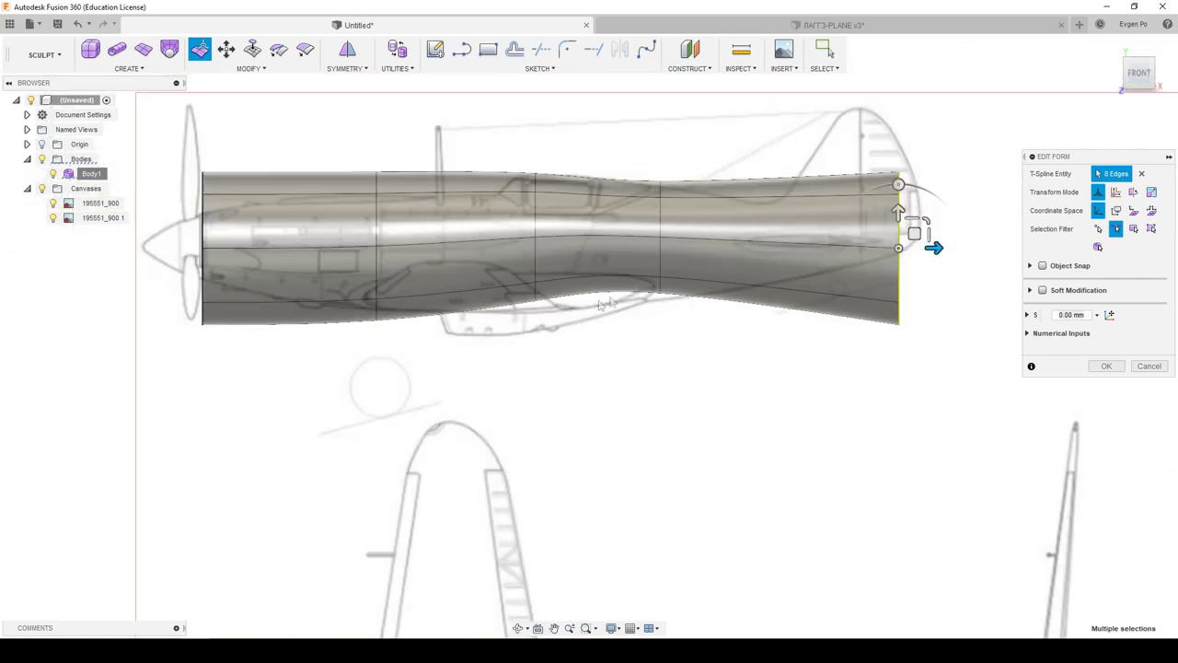
{"action": "mouse_move", "coordinate": [945, 236]}
{"action": "left_mouse_down"}
{"action": "mouse_move", "coordinate": [794, 200]}
{"action": "mouse_move", "coordinate": [676, 231]}
{"action": "left_mouse_up"}
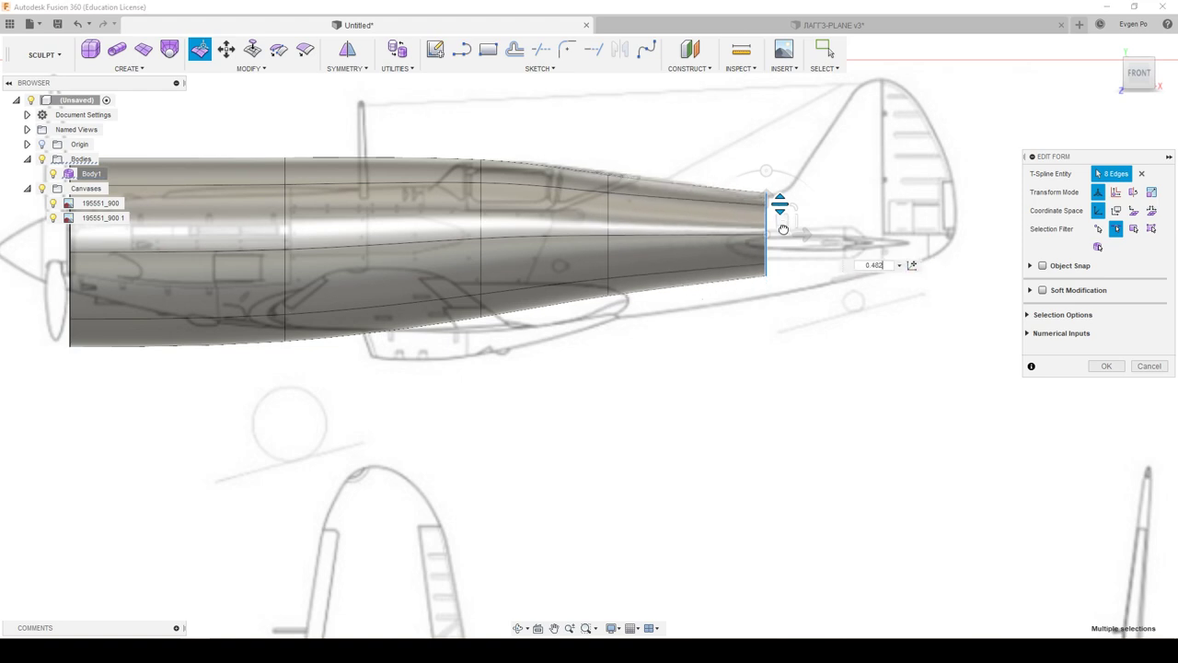
{"action": "left_click", "coordinate": [608, 219]}
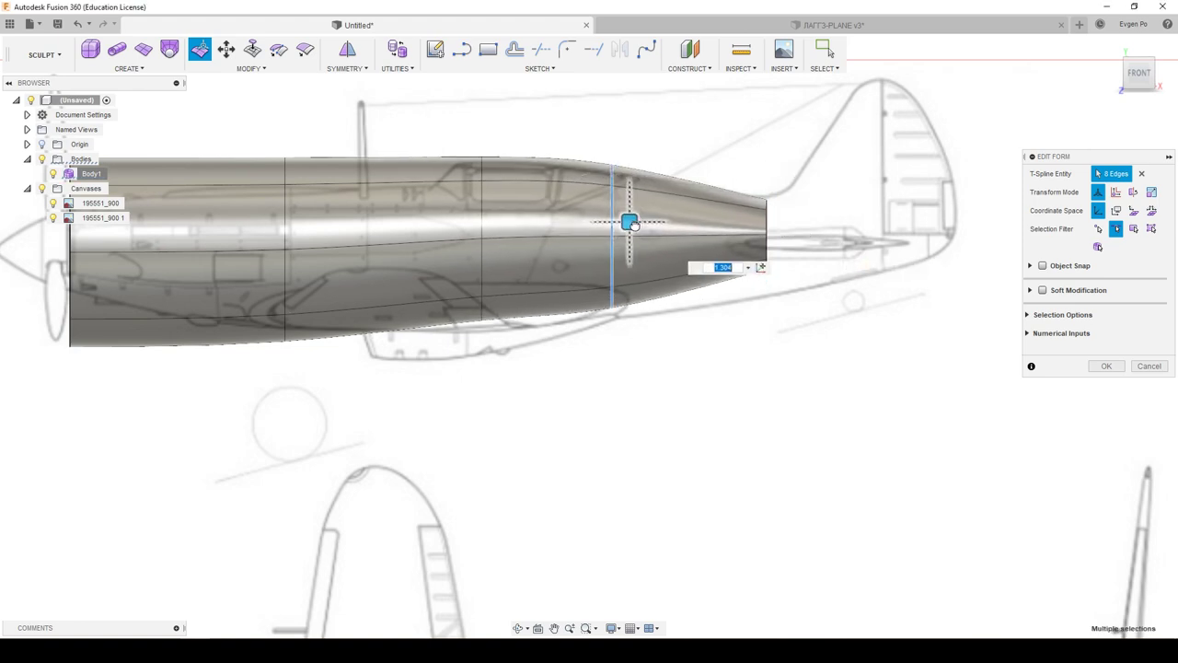
{"action": "left_click_drag", "start_coordinate": [628, 221], "coordinate": [642, 235]}
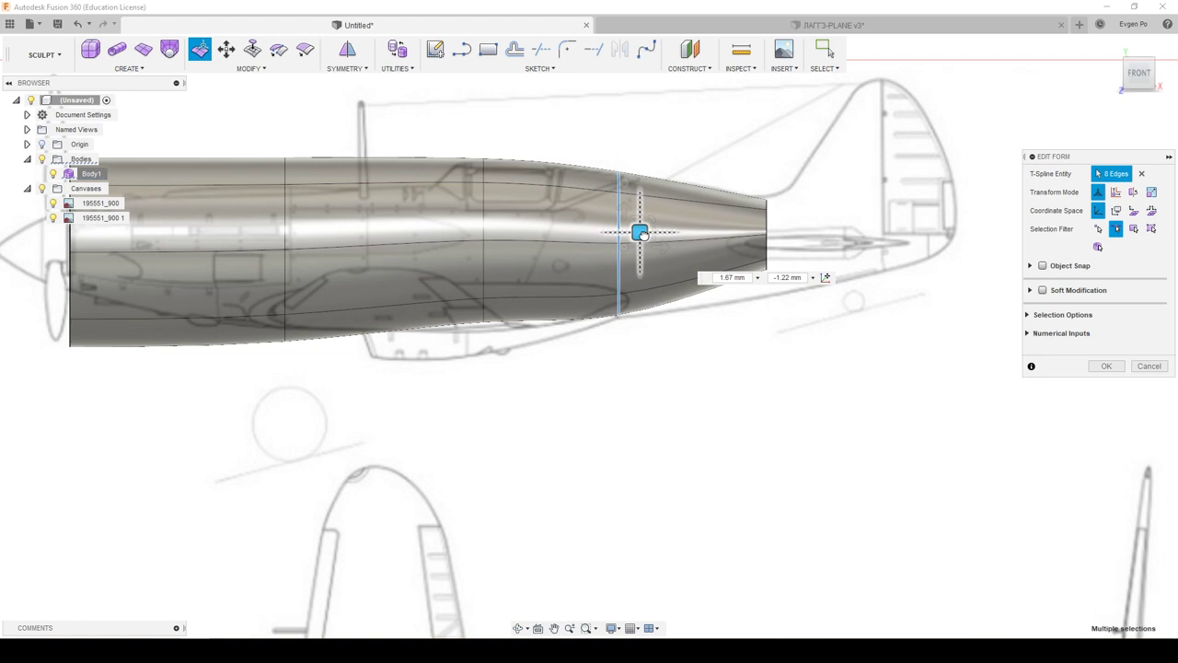
{"action": "mouse_move", "coordinate": [641, 216]}
{"action": "left_mouse_down"}
{"action": "mouse_move", "coordinate": [642, 229]}
{"action": "mouse_move", "coordinate": [671, 235]}
{"action": "left_mouse_up"}
Step: Lower the rear fuselage edge loop and slightly enlarge the rear edge loop
{"action": "left_click", "coordinate": [489, 267]}
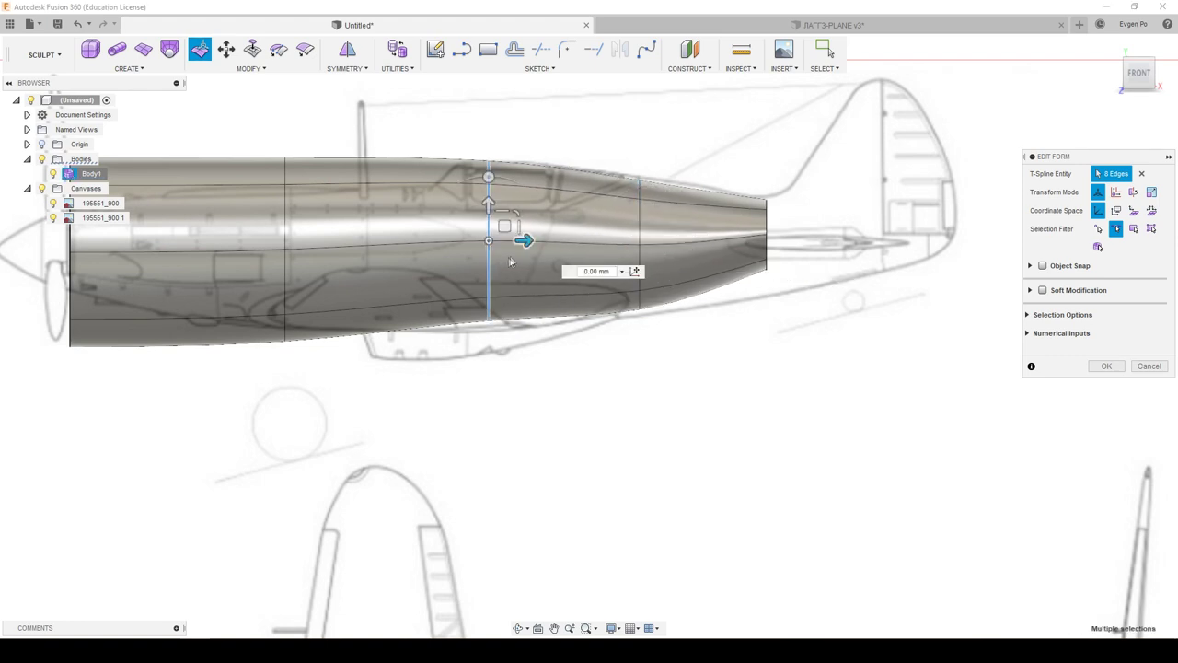
{"action": "left_click_drag", "start_coordinate": [504, 226], "coordinate": [504, 231]}
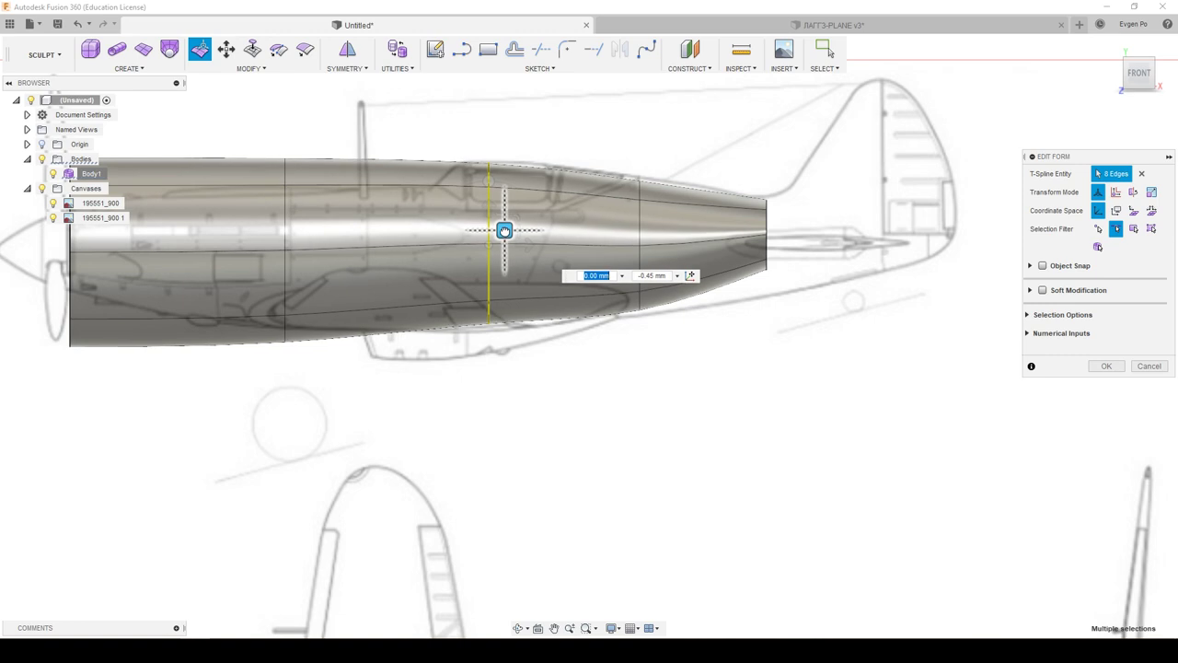
{"action": "left_click_drag", "start_coordinate": [505, 230], "coordinate": [505, 232]}
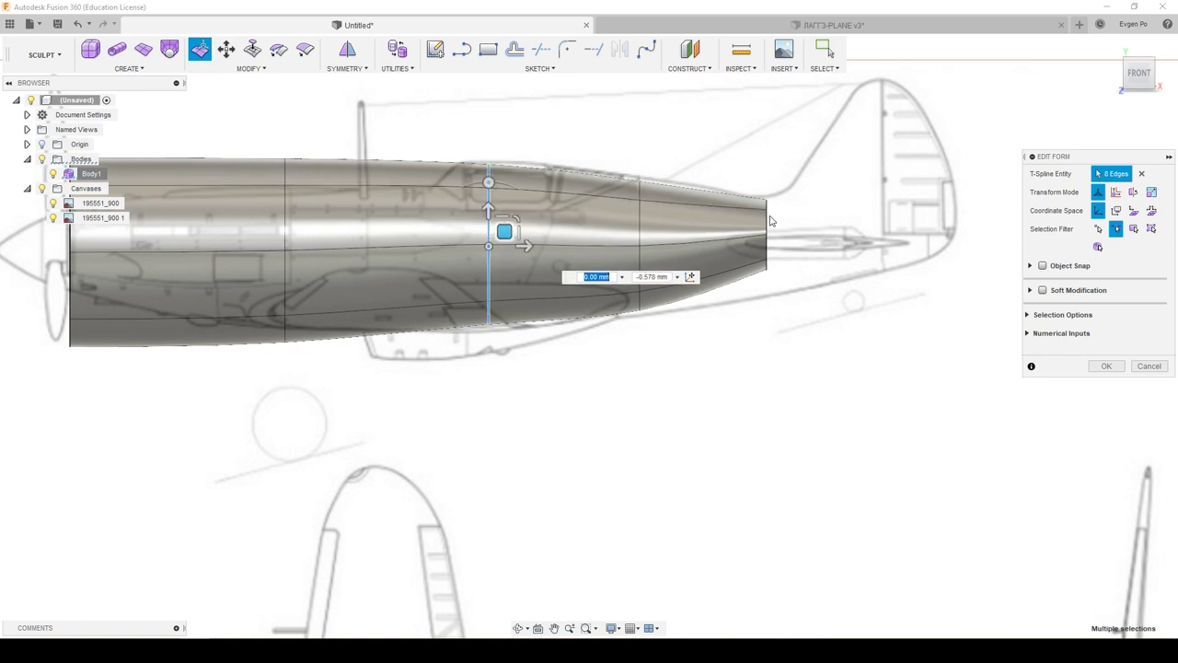
{"action": "left_click", "coordinate": [649, 214]}
{"action": "left_click_drag", "start_coordinate": [656, 196], "coordinate": [655, 200]}
{"action": "double_click", "coordinate": [645, 204]}
{"action": "left_click_drag", "start_coordinate": [651, 219], "coordinate": [709, 241]}
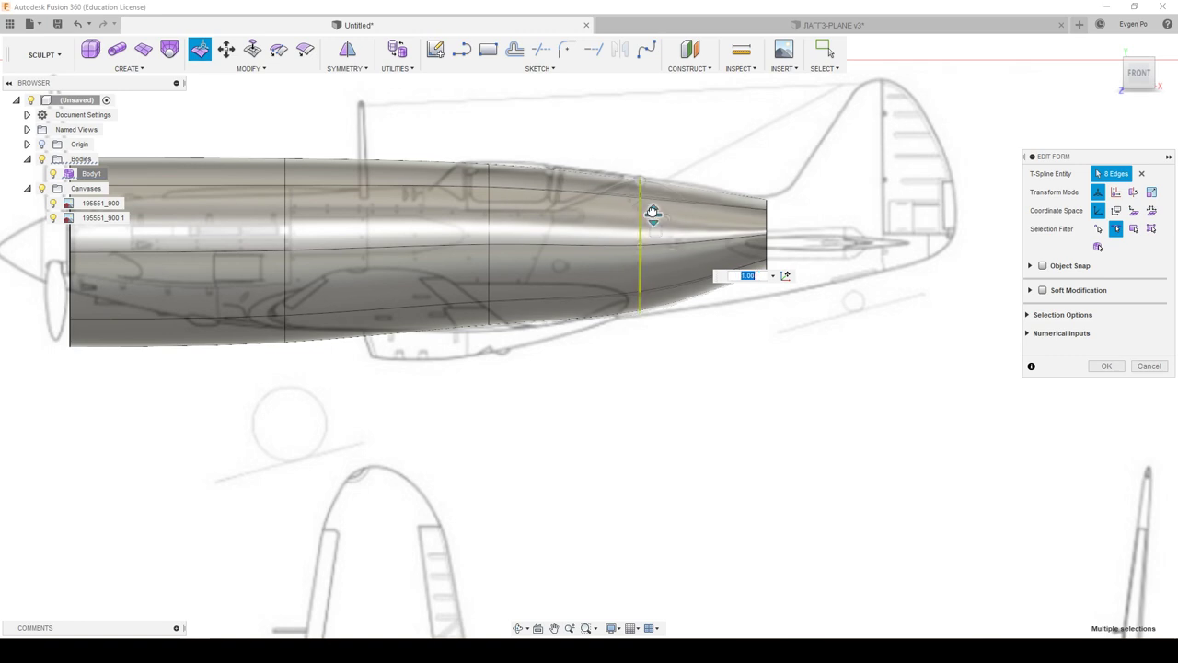
Step: Shift the tail-end edge loop forward to fit the blueprint, undoing one bad move
{"action": "double_click", "coordinate": [764, 224]}
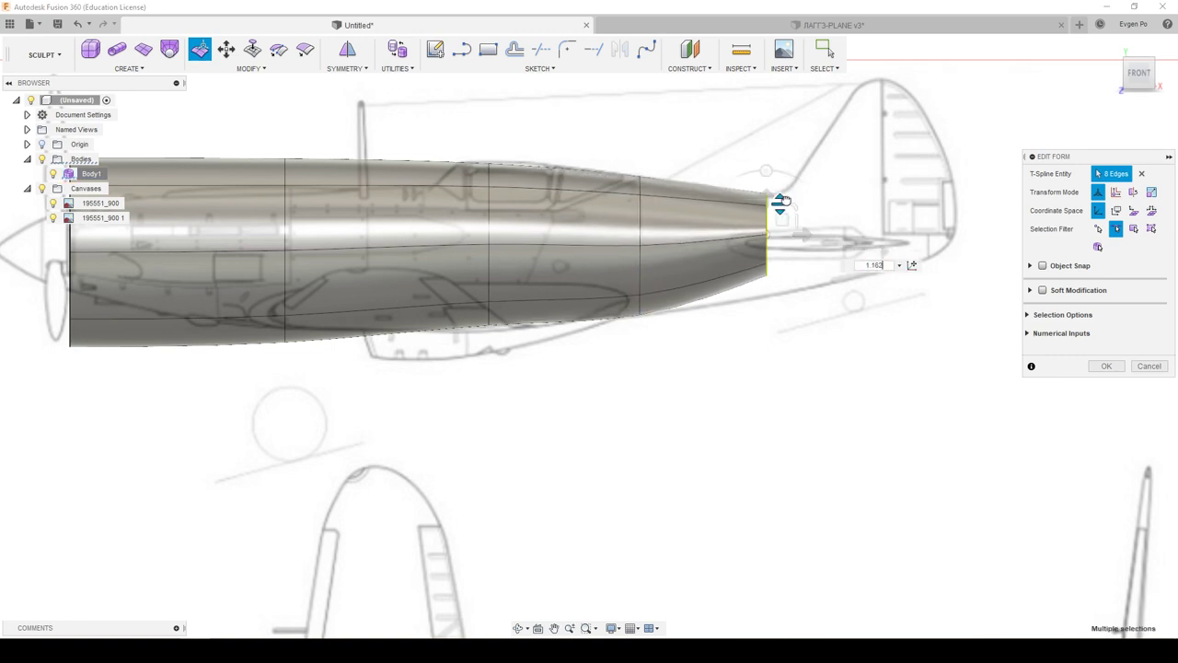
{"action": "left_click_drag", "start_coordinate": [783, 219], "coordinate": [788, 227]}
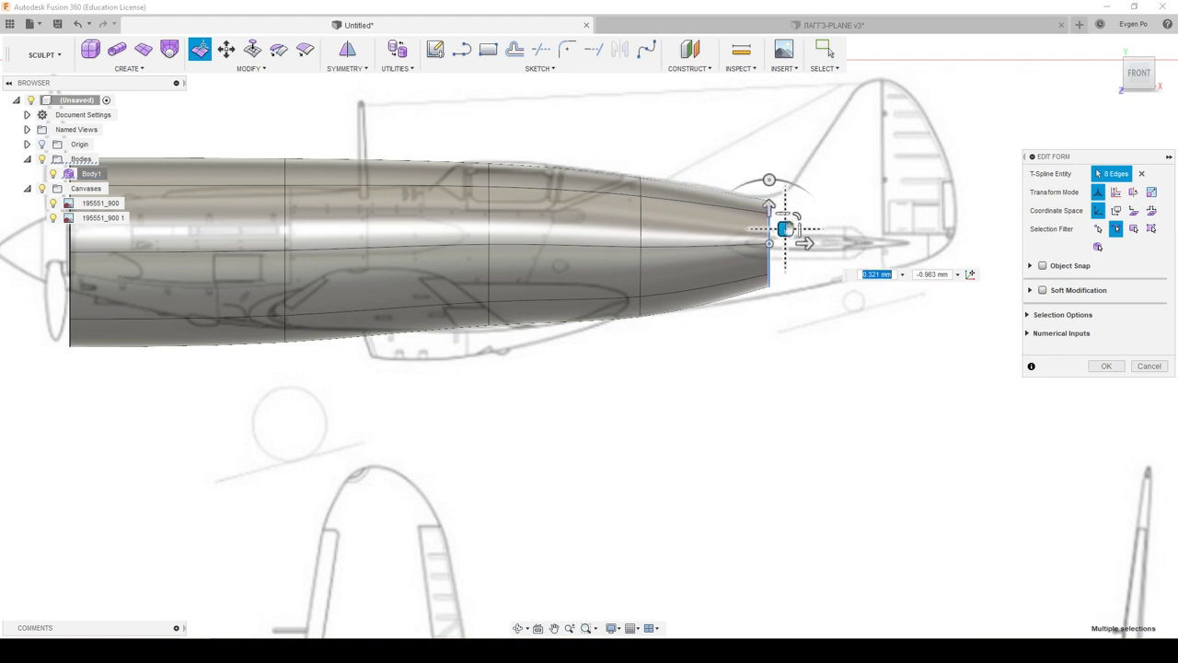
{"action": "key", "text": "ctrl+z"}
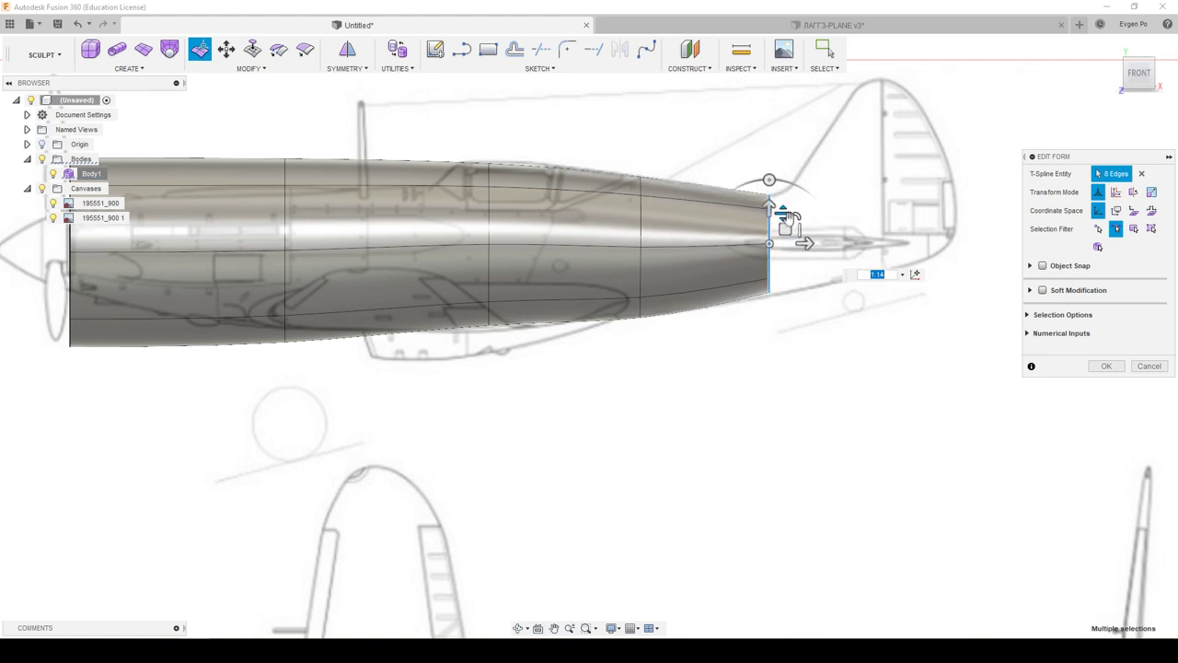
{"action": "left_click_drag", "start_coordinate": [784, 229], "coordinate": [767, 230]}
{"action": "scroll", "coordinate": [288, 230], "scroll_direction": "up", "scroll_amount": 1}
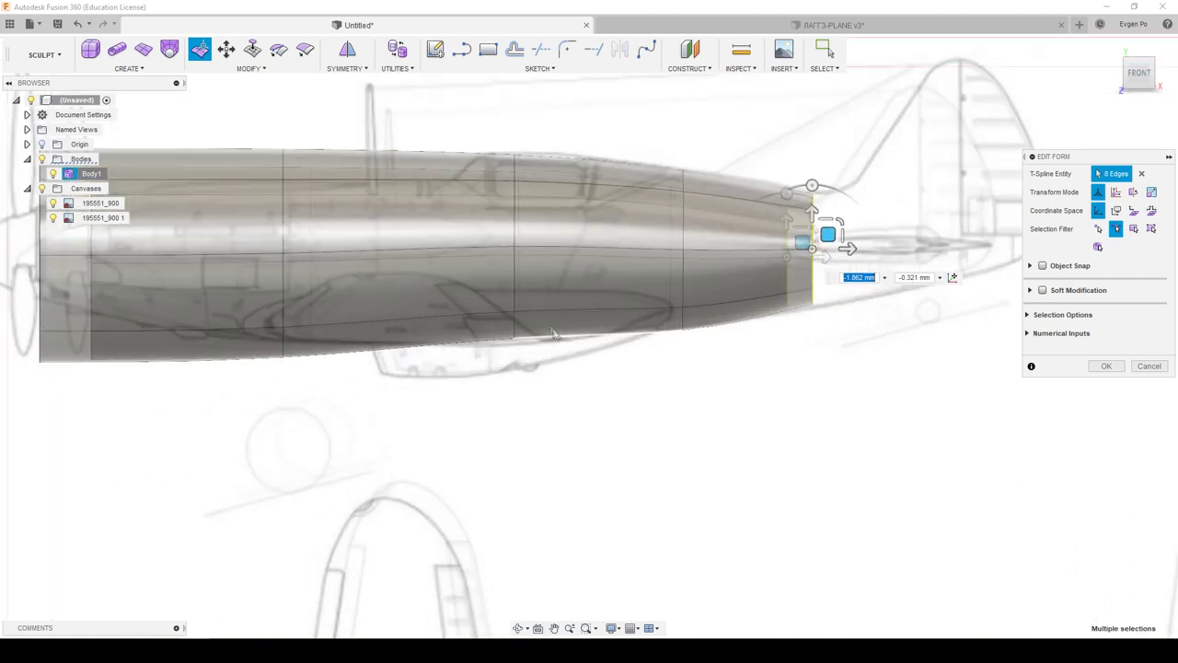
Step: Slide a front loop about 15 mm rearward and shrink it into a pinched waist
{"action": "left_click", "coordinate": [283, 232]}
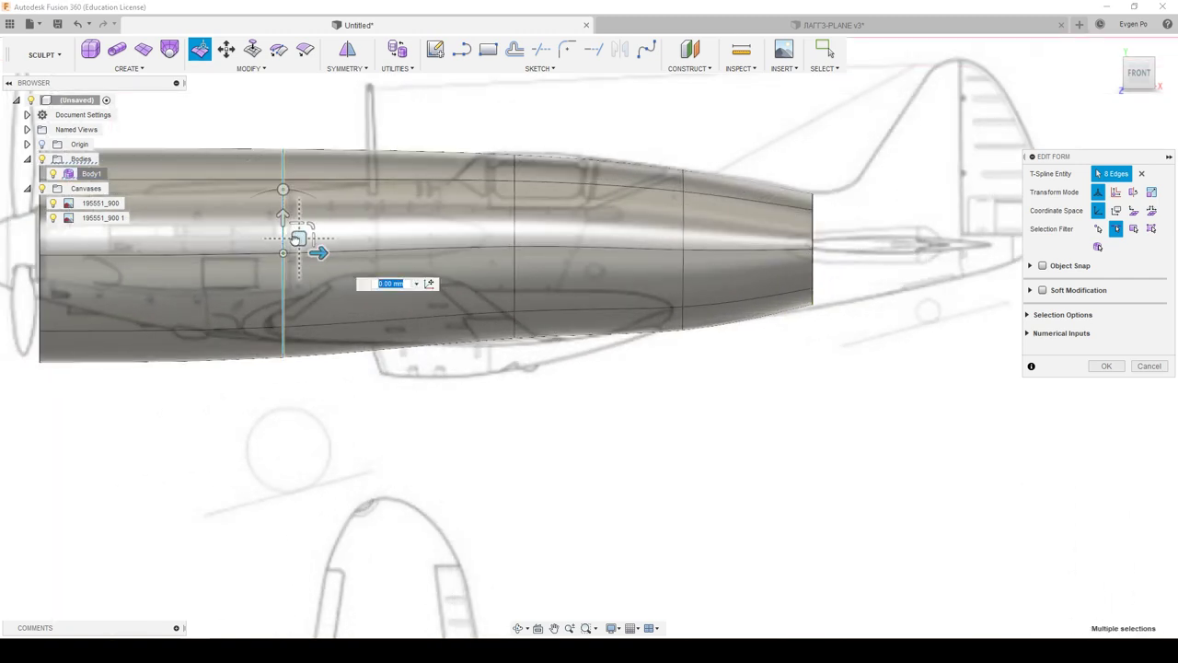
{"action": "left_click_drag", "start_coordinate": [296, 237], "coordinate": [454, 228]}
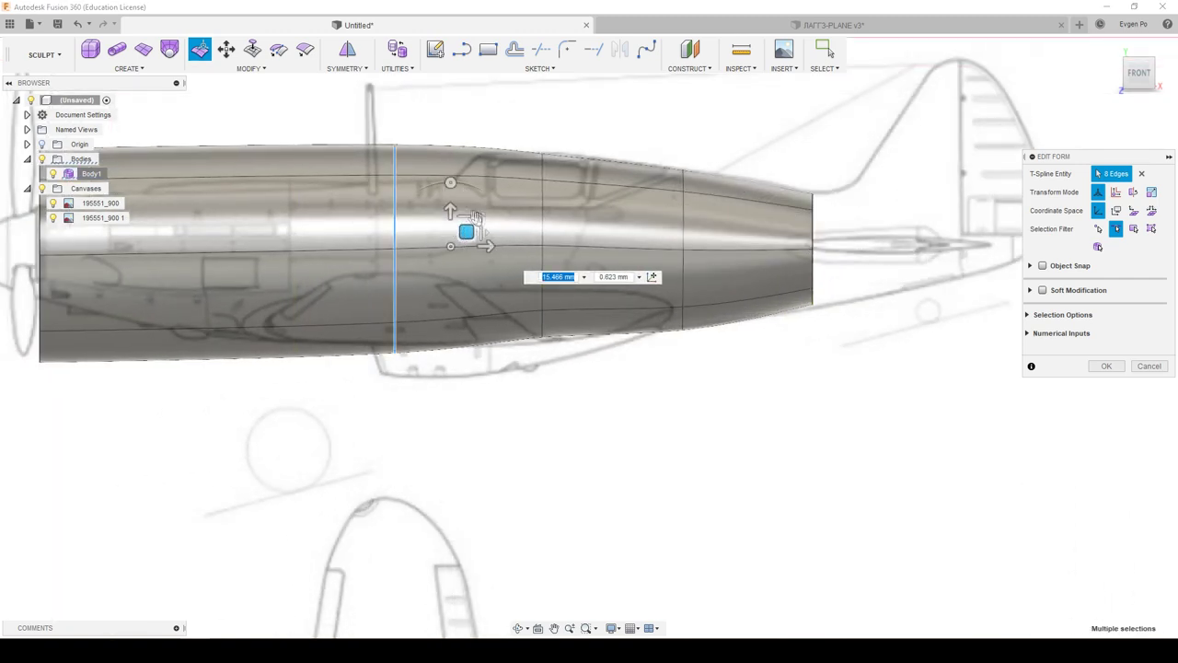
{"action": "mouse_move", "coordinate": [465, 214]}
{"action": "left_mouse_down"}
{"action": "mouse_move", "coordinate": [453, 239]}
{"action": "mouse_move", "coordinate": [436, 238]}
{"action": "left_mouse_up"}
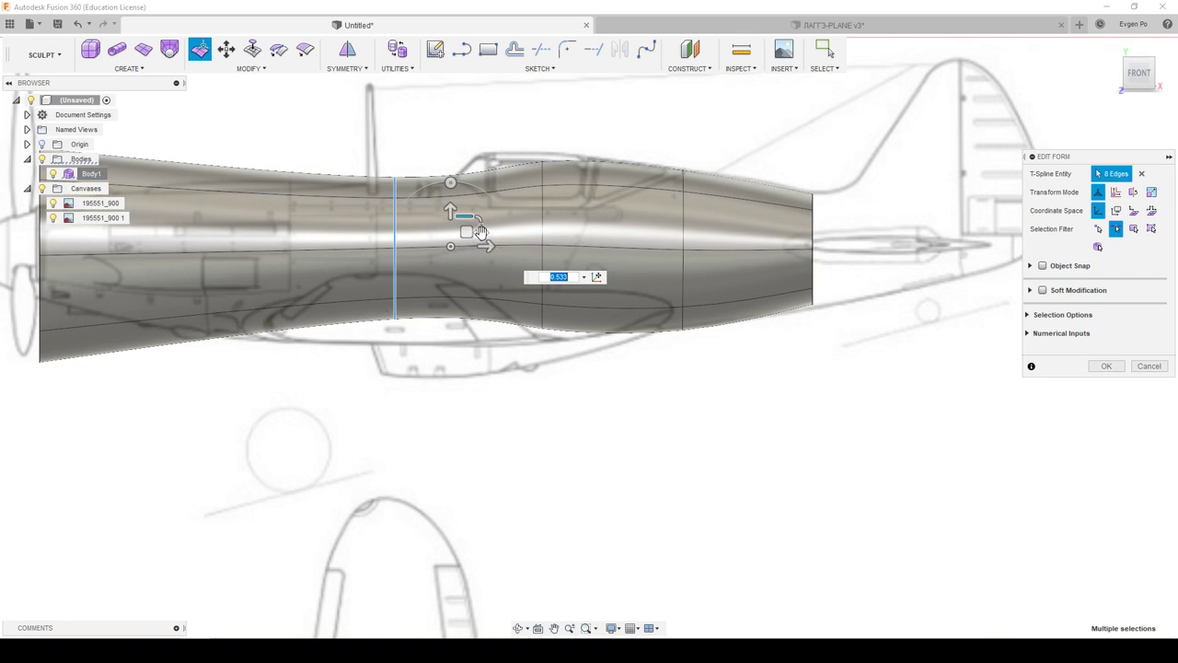
{"action": "mouse_move", "coordinate": [489, 247]}
{"action": "left_mouse_down"}
{"action": "mouse_move", "coordinate": [518, 265]}
{"action": "mouse_move", "coordinate": [461, 231]}
{"action": "mouse_move", "coordinate": [458, 257]}
{"action": "left_mouse_up"}
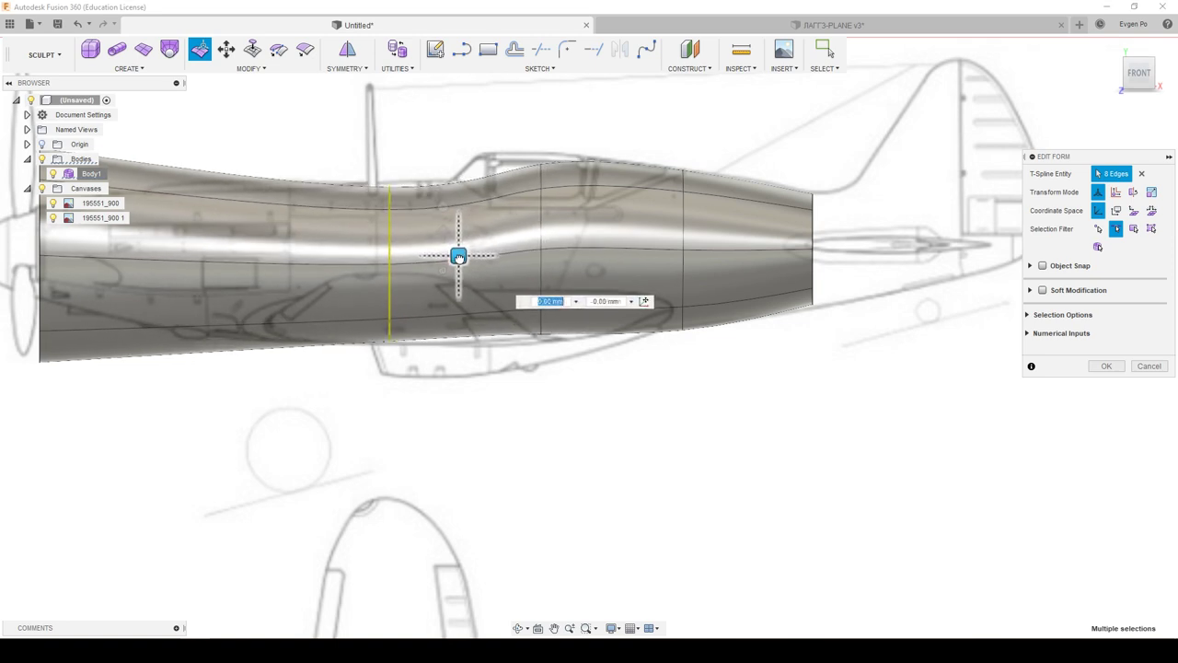
{"action": "double_click", "coordinate": [541, 216]}
{"action": "left_click_drag", "start_coordinate": [555, 218], "coordinate": [492, 231]}
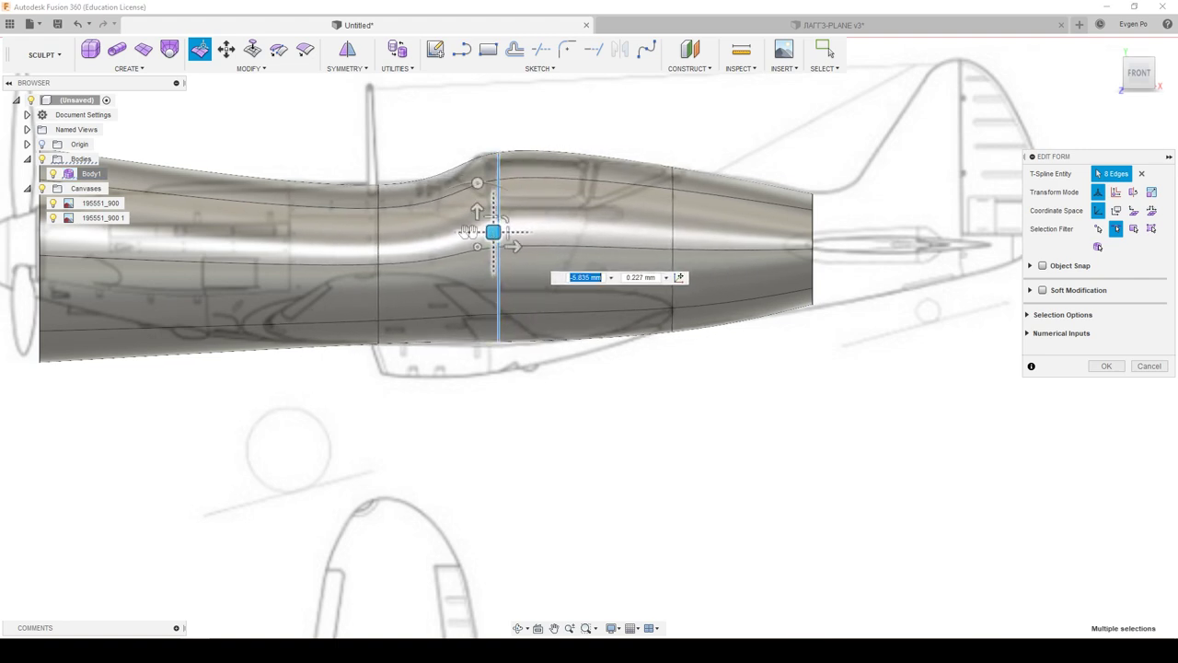
Step: Narrow the loop ahead of the waist and pull the front end loop about 20 mm rearward
{"action": "left_click", "coordinate": [376, 240]}
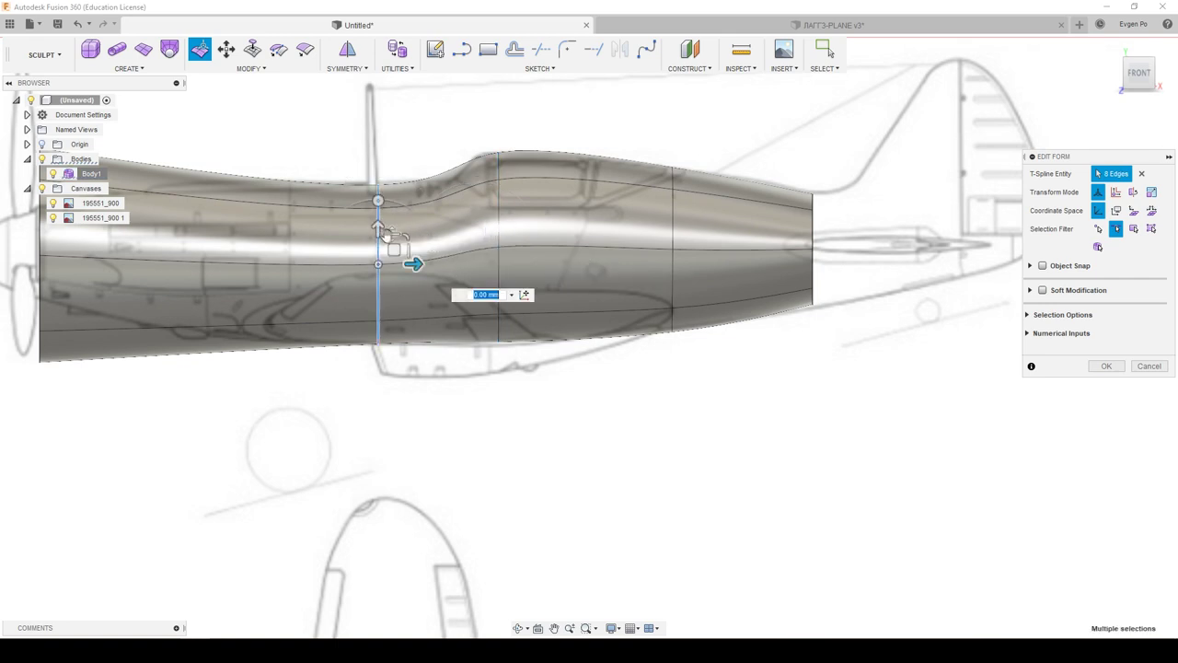
{"action": "left_click_drag", "start_coordinate": [392, 236], "coordinate": [394, 246]}
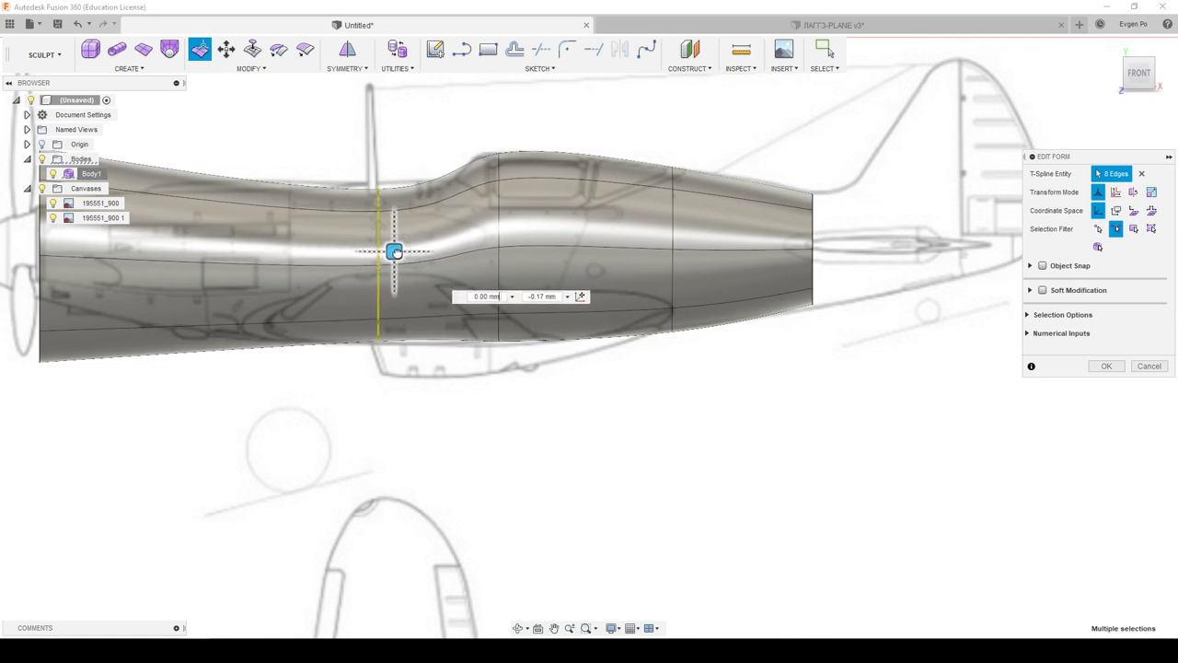
{"action": "left_click_drag", "start_coordinate": [393, 247], "coordinate": [398, 248]}
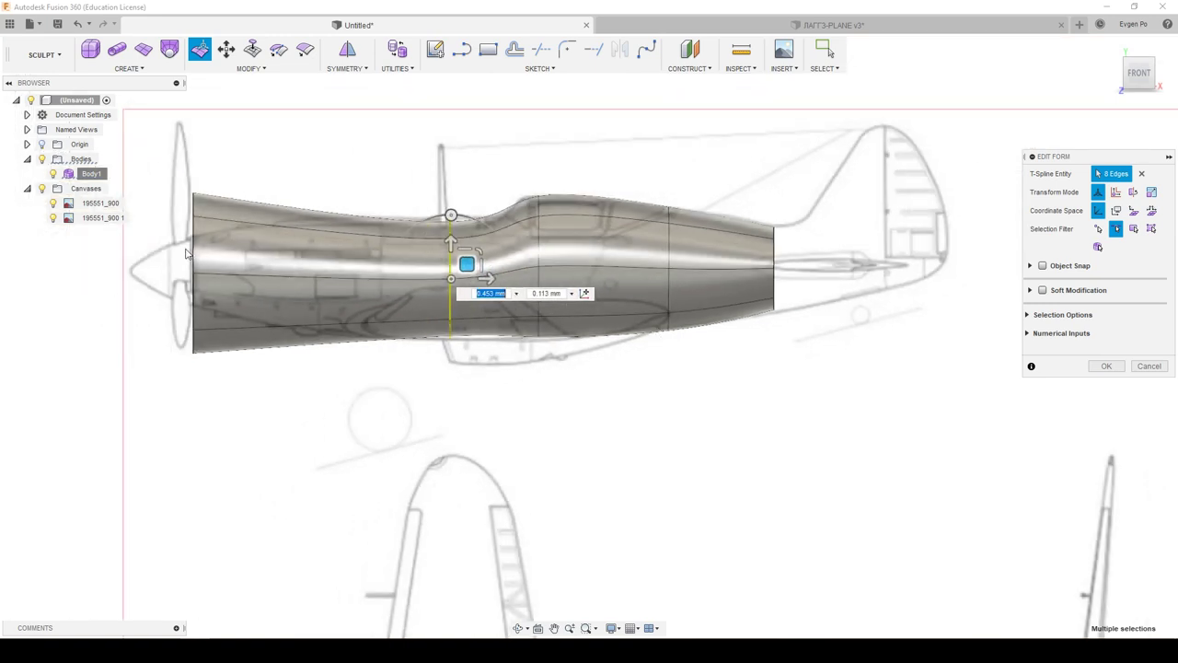
{"action": "double_click", "coordinate": [194, 253]}
{"action": "mouse_move", "coordinate": [208, 258]}
{"action": "left_mouse_down"}
{"action": "mouse_move", "coordinate": [376, 258]}
{"action": "mouse_move", "coordinate": [301, 245]}
{"action": "mouse_move", "coordinate": [375, 241]}
{"action": "mouse_move", "coordinate": [373, 263]}
{"action": "mouse_move", "coordinate": [294, 263]}
{"action": "mouse_move", "coordinate": [359, 261]}
{"action": "left_mouse_up"}
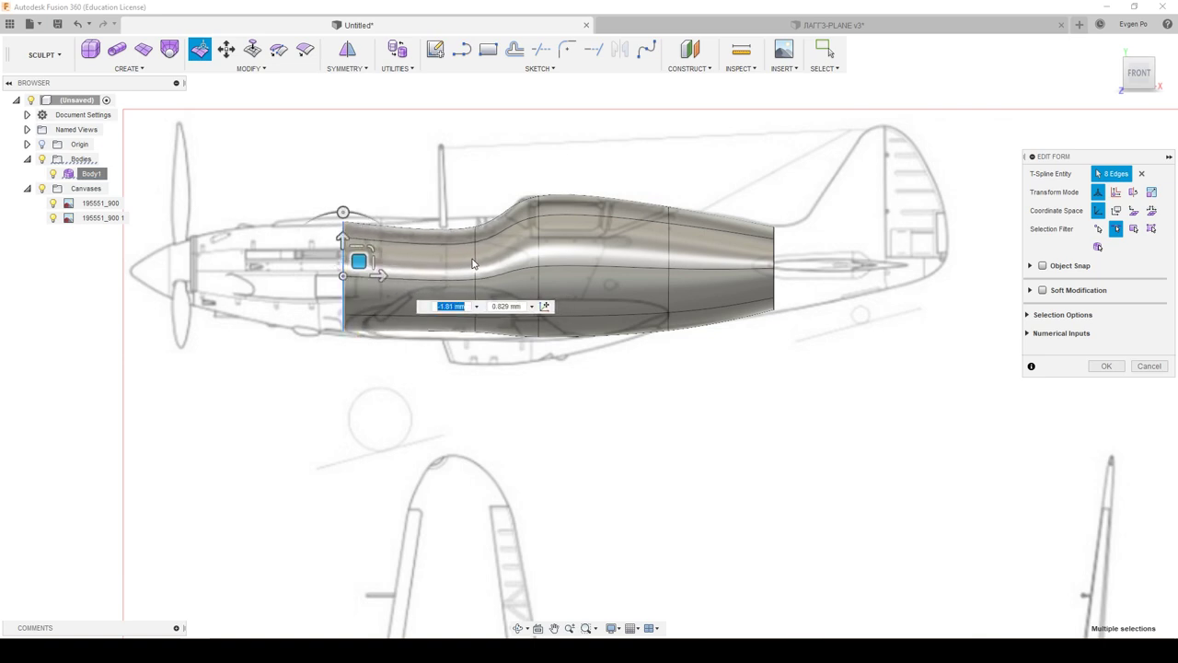
Step: Enlarge the cockpit-hump loop and adjust the loops behind and in front of it
{"action": "left_click", "coordinate": [475, 264]}
{"action": "left_click_drag", "start_coordinate": [486, 247], "coordinate": [463, 266]}
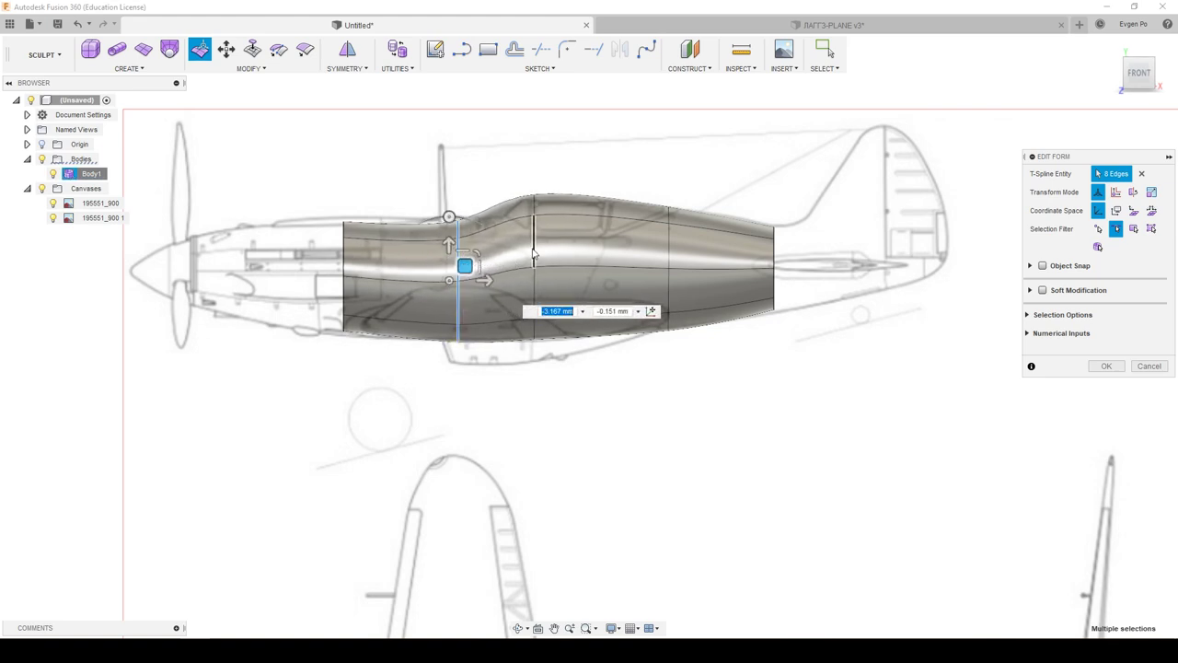
{"action": "left_click", "coordinate": [557, 255]}
{"action": "mouse_move", "coordinate": [600, 251]}
{"action": "left_mouse_down"}
{"action": "mouse_move", "coordinate": [531, 252]}
{"action": "mouse_move", "coordinate": [572, 255]}
{"action": "left_mouse_up"}
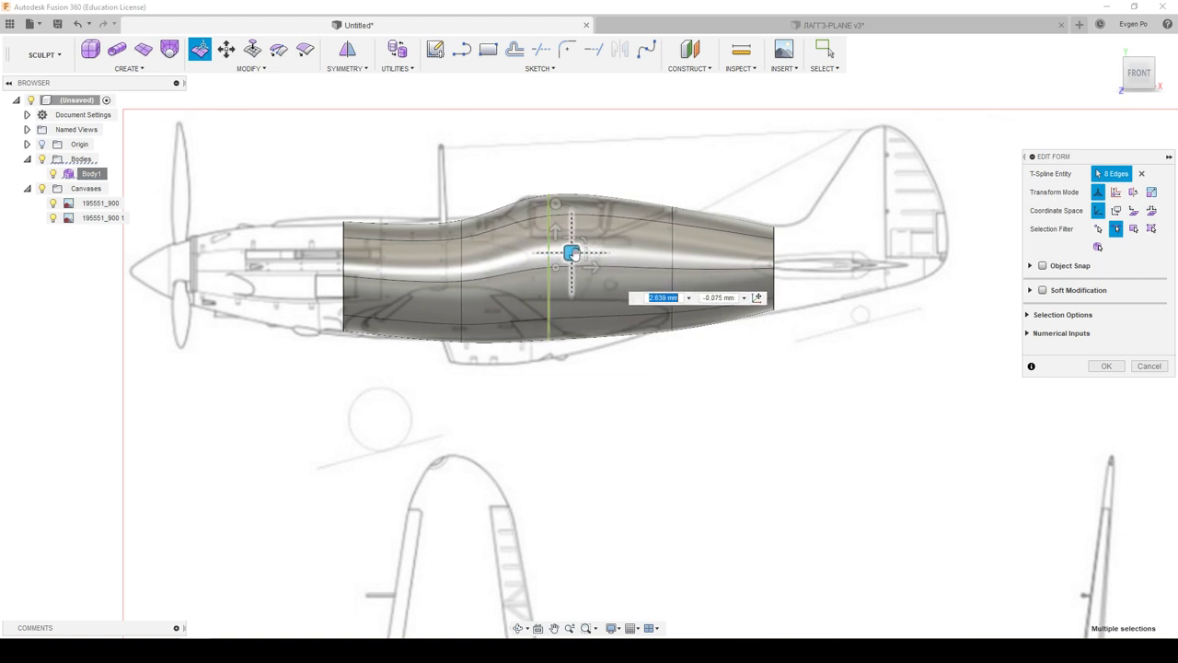
{"action": "left_click", "coordinate": [462, 263]}
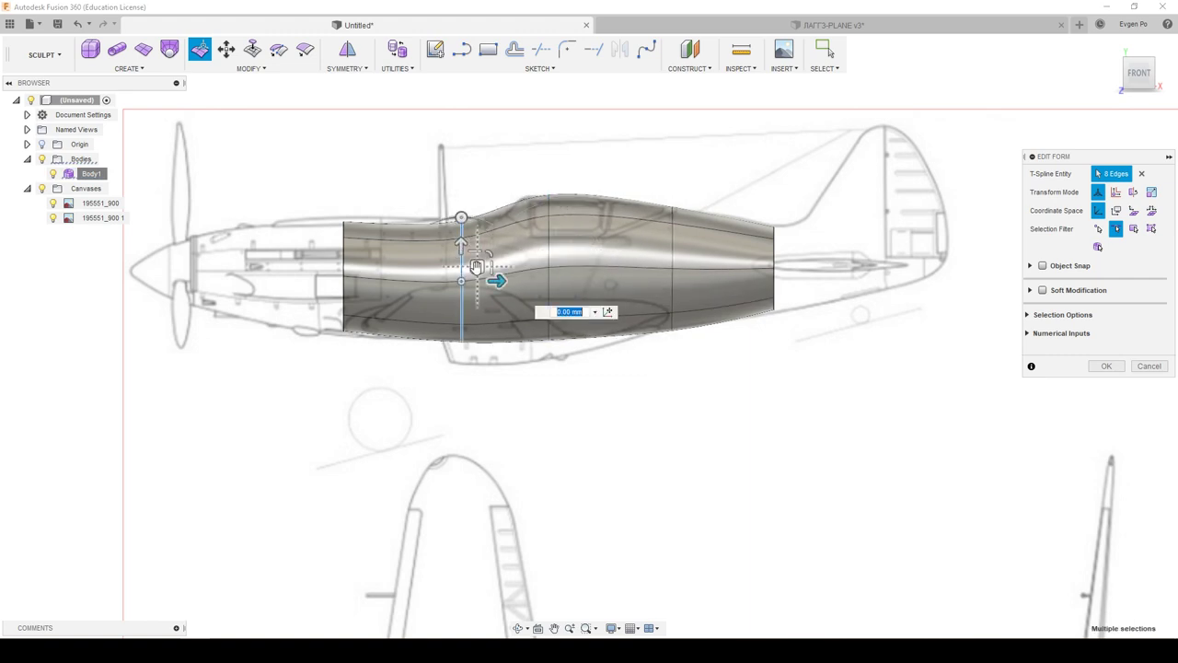
{"action": "left_click_drag", "start_coordinate": [473, 264], "coordinate": [470, 264]}
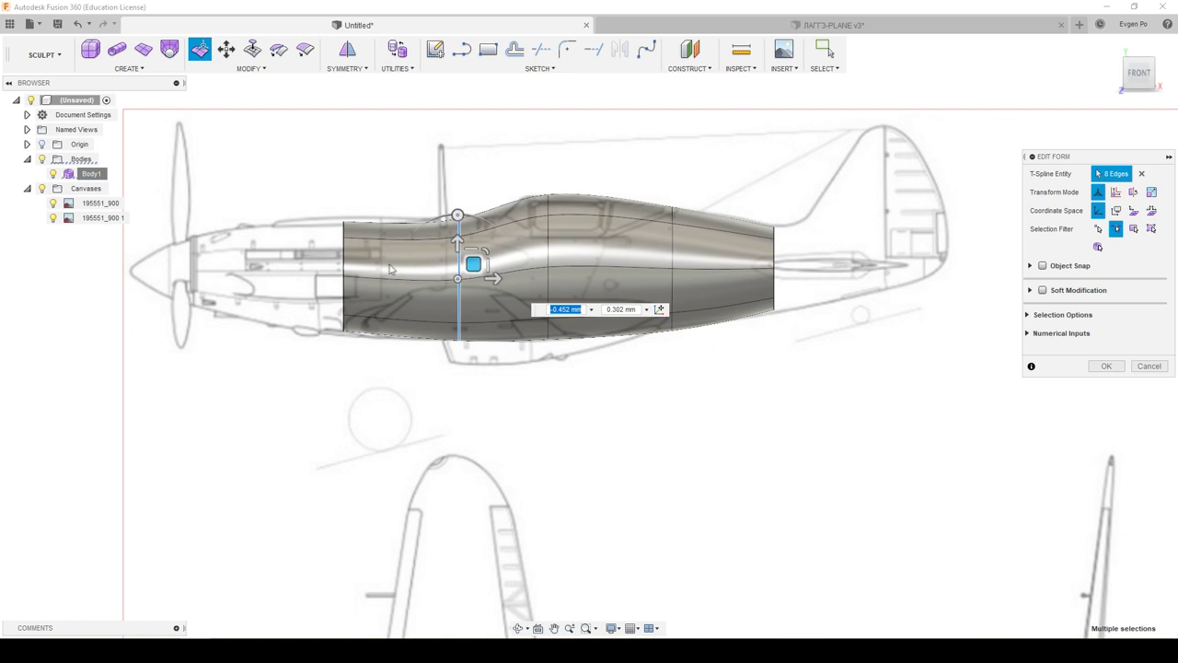
{"action": "left_click", "coordinate": [346, 261]}
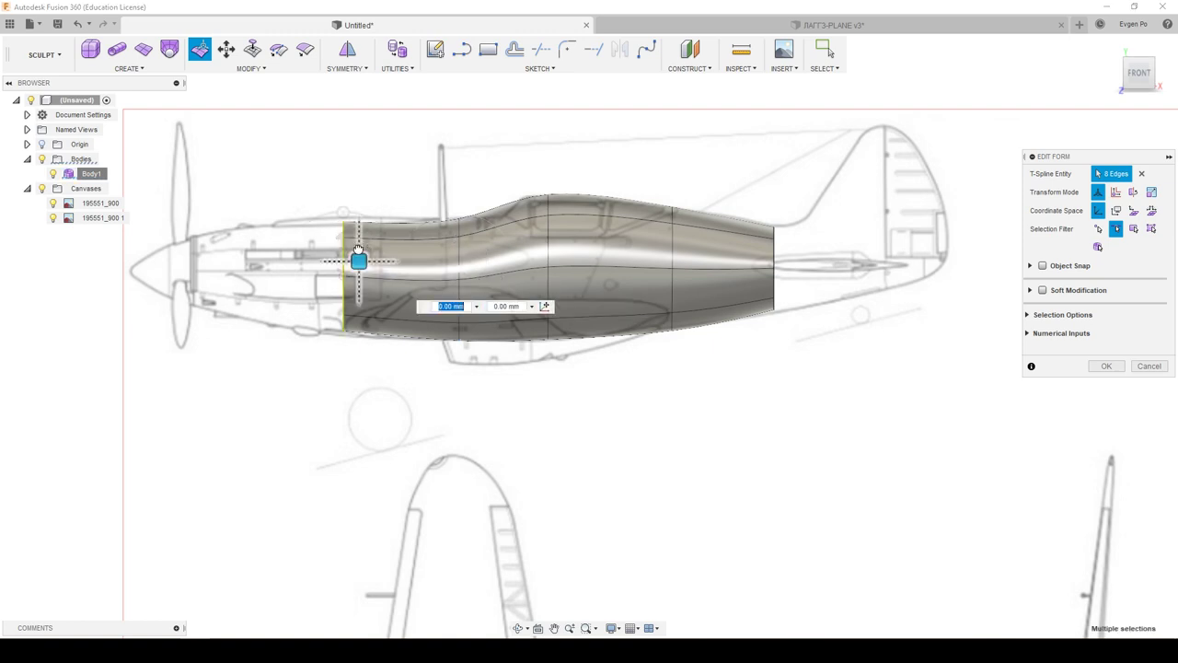
Step: Lower the nose edge ring and push it about 8 mm forward toward the propeller
{"action": "left_click_drag", "start_coordinate": [358, 251], "coordinate": [337, 259]}
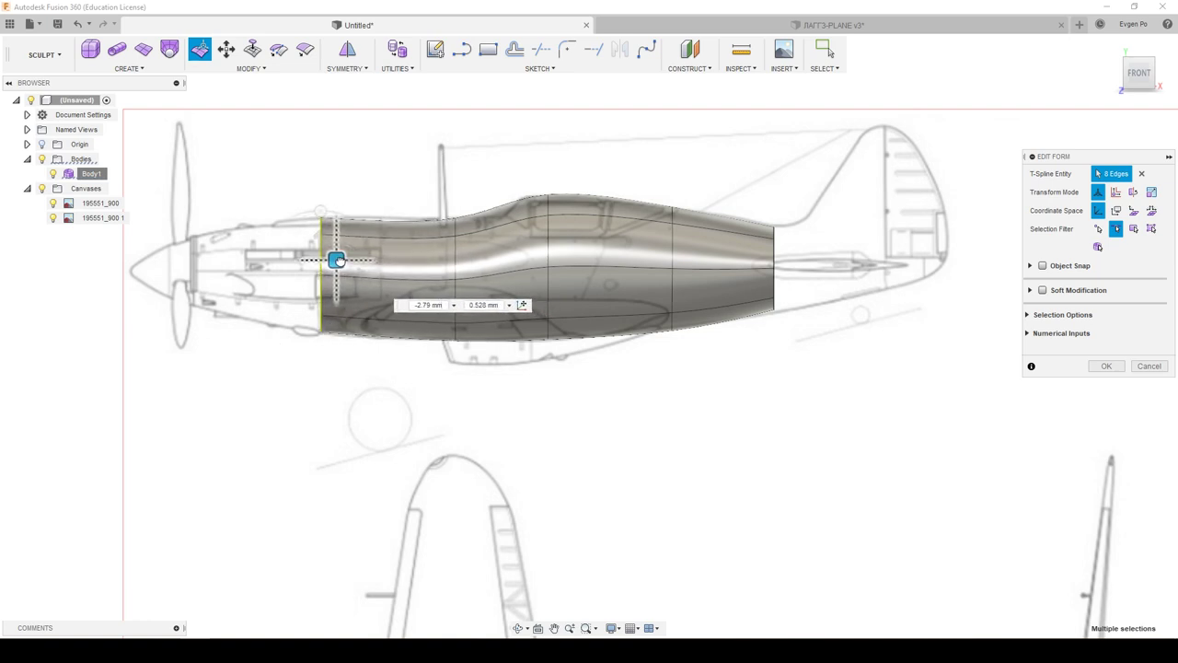
{"action": "middle_click_drag", "start_coordinate": [337, 259], "coordinate": [445, 347]}
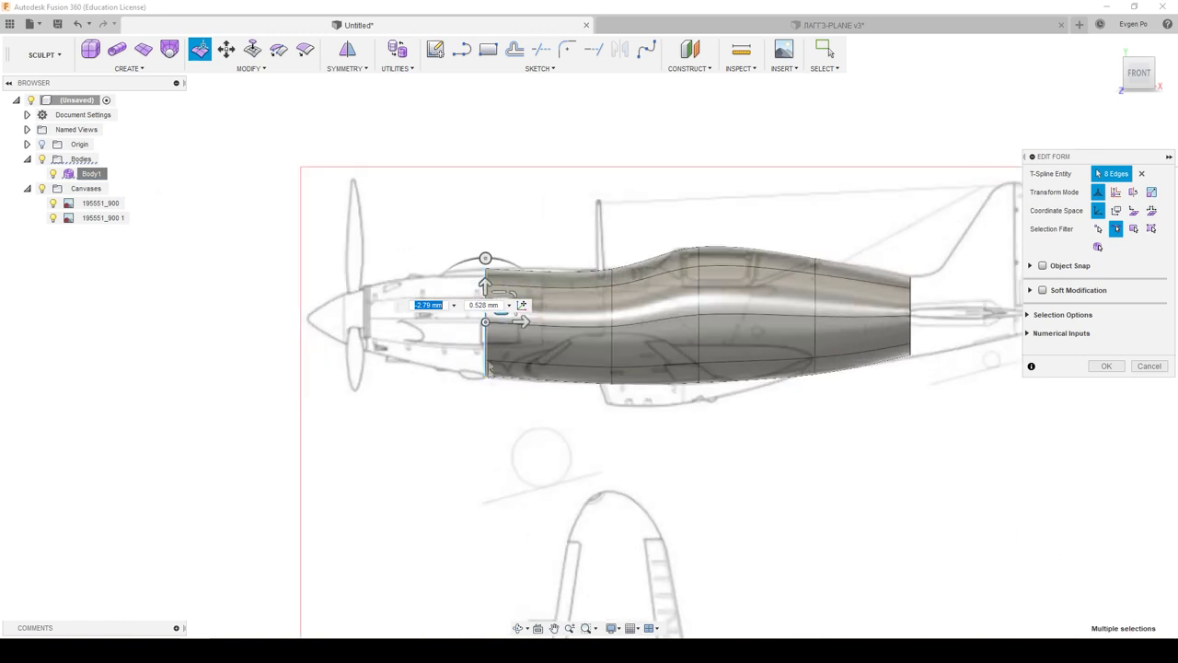
{"action": "mouse_move", "coordinate": [519, 322]}
{"action": "left_mouse_down"}
{"action": "mouse_move", "coordinate": [473, 326]}
{"action": "mouse_move", "coordinate": [437, 297]}
{"action": "left_mouse_up"}
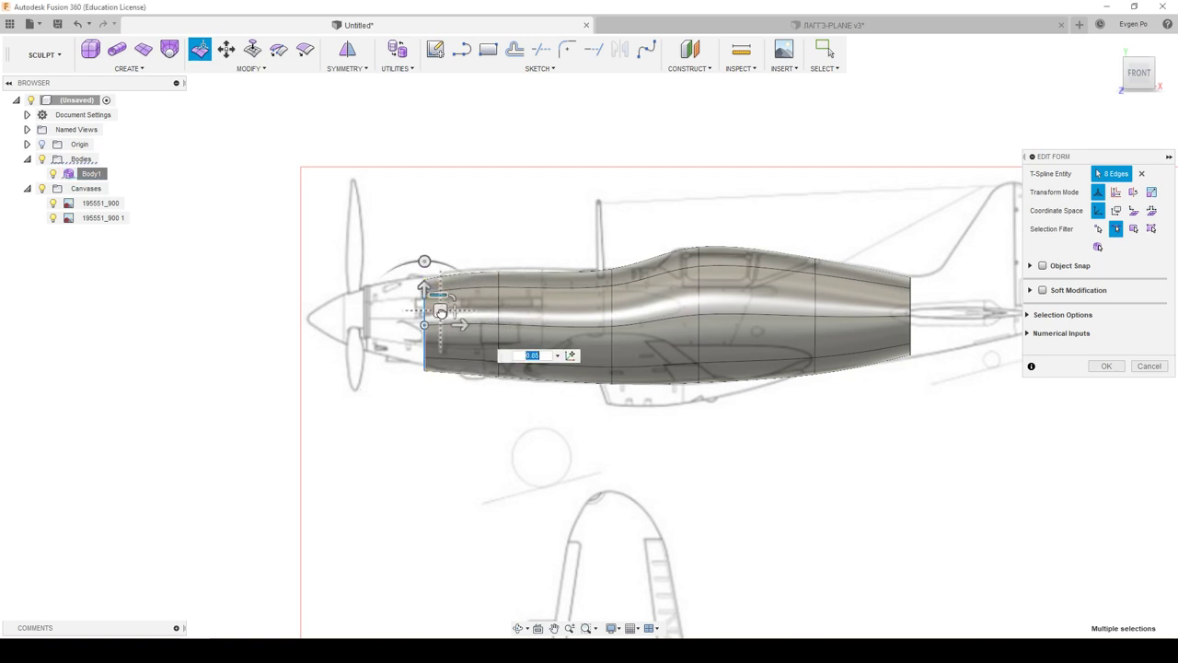
{"action": "left_click_drag", "start_coordinate": [440, 311], "coordinate": [435, 307]}
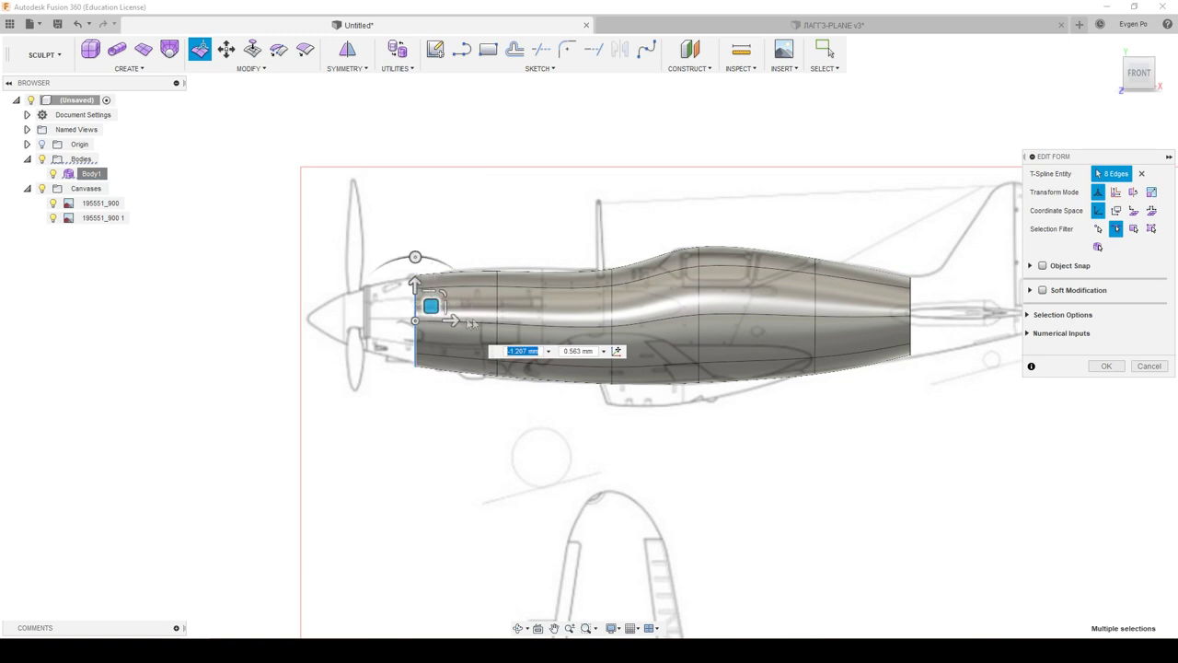
{"action": "left_click_drag", "start_coordinate": [451, 320], "coordinate": [408, 319]}
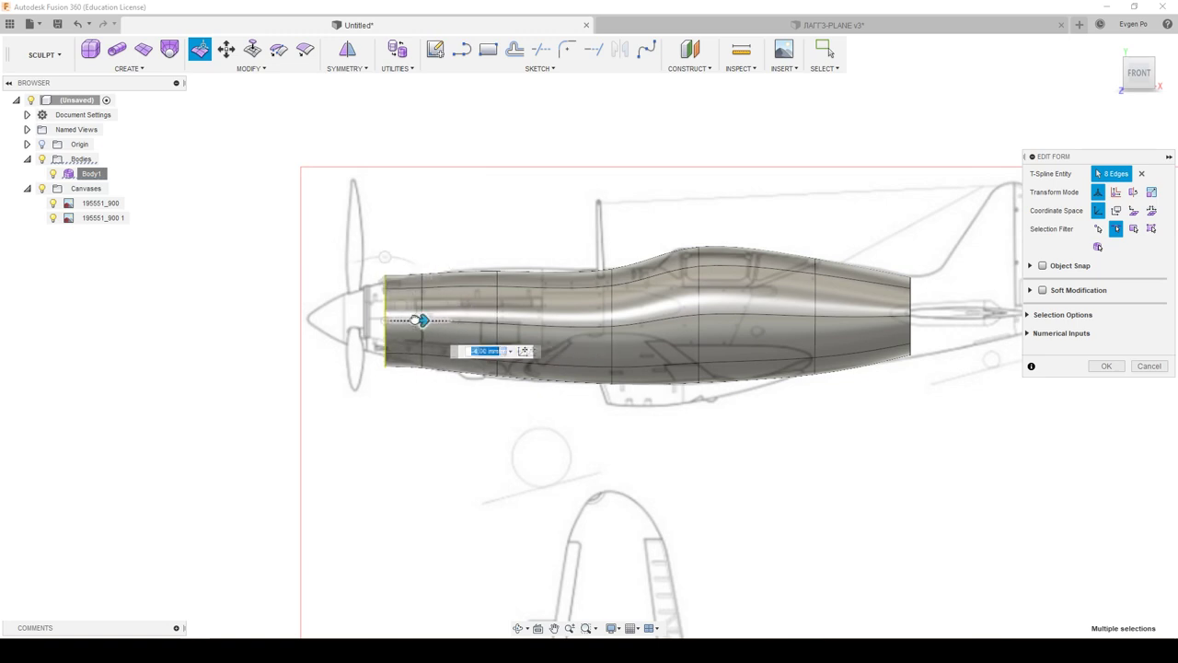
Step: Taper the nose ring inward into a cone toward the propeller spinner
{"action": "scroll", "coordinate": [388, 305], "scroll_direction": "up", "scroll_amount": 3}
{"action": "scroll", "coordinate": [391, 313], "scroll_direction": "up", "scroll_amount": 2}
{"action": "scroll", "coordinate": [405, 322], "scroll_direction": "down", "scroll_amount": 2}
{"action": "scroll", "coordinate": [414, 329], "scroll_direction": "up", "scroll_amount": 1}
{"action": "left_click_drag", "start_coordinate": [412, 327], "coordinate": [396, 337]}
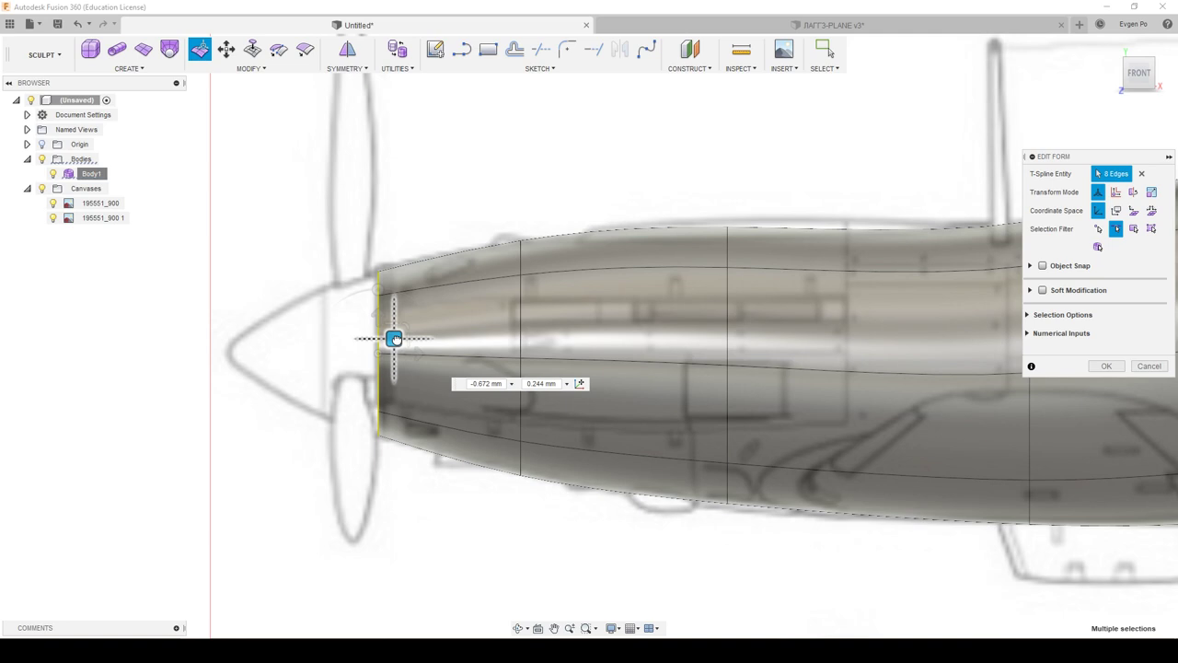
{"action": "scroll", "coordinate": [285, 285], "scroll_direction": "down", "scroll_amount": 2}
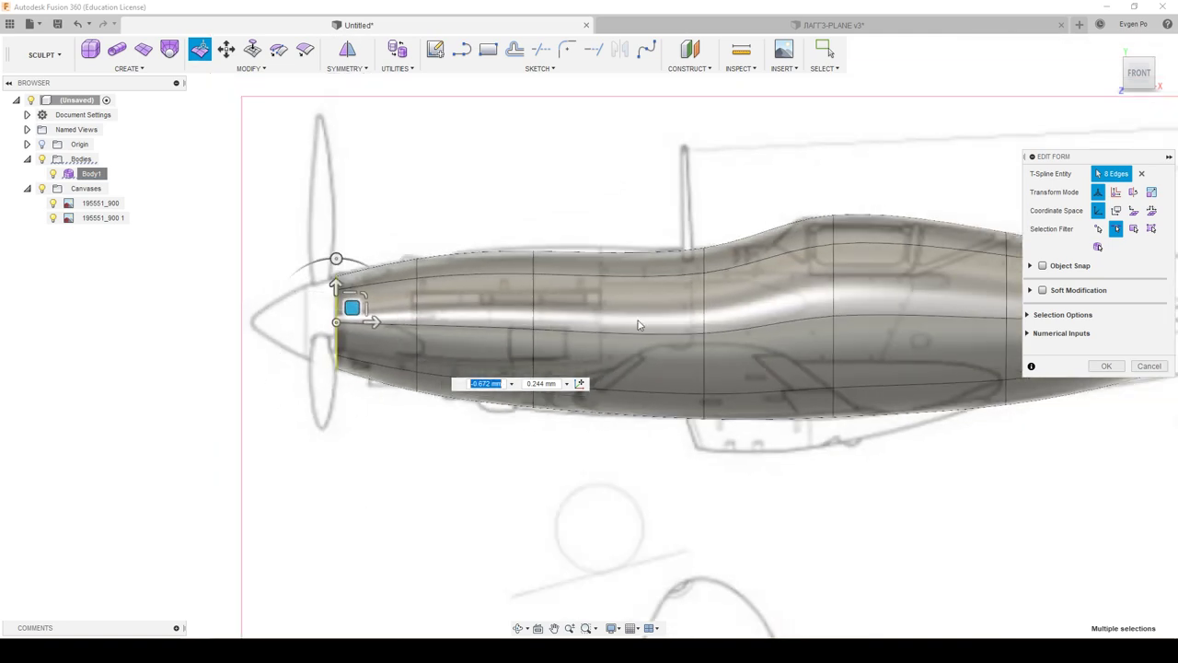
{"action": "scroll", "coordinate": [405, 264], "scroll_direction": "down", "scroll_amount": 3}
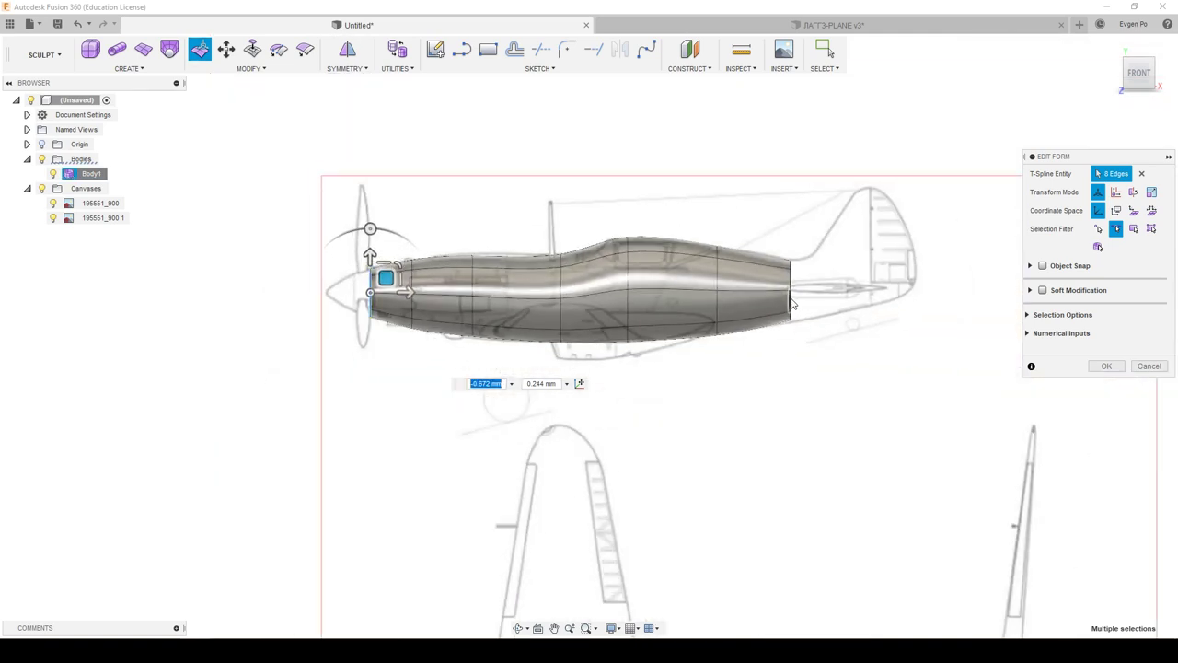
{"action": "double_click", "coordinate": [790, 304]}
Step: Extrude the tail ring about 9 mm rearward in two pulls and shrink it to a point
{"action": "scroll", "coordinate": [704, 269], "scroll_direction": "up", "scroll_amount": 4}
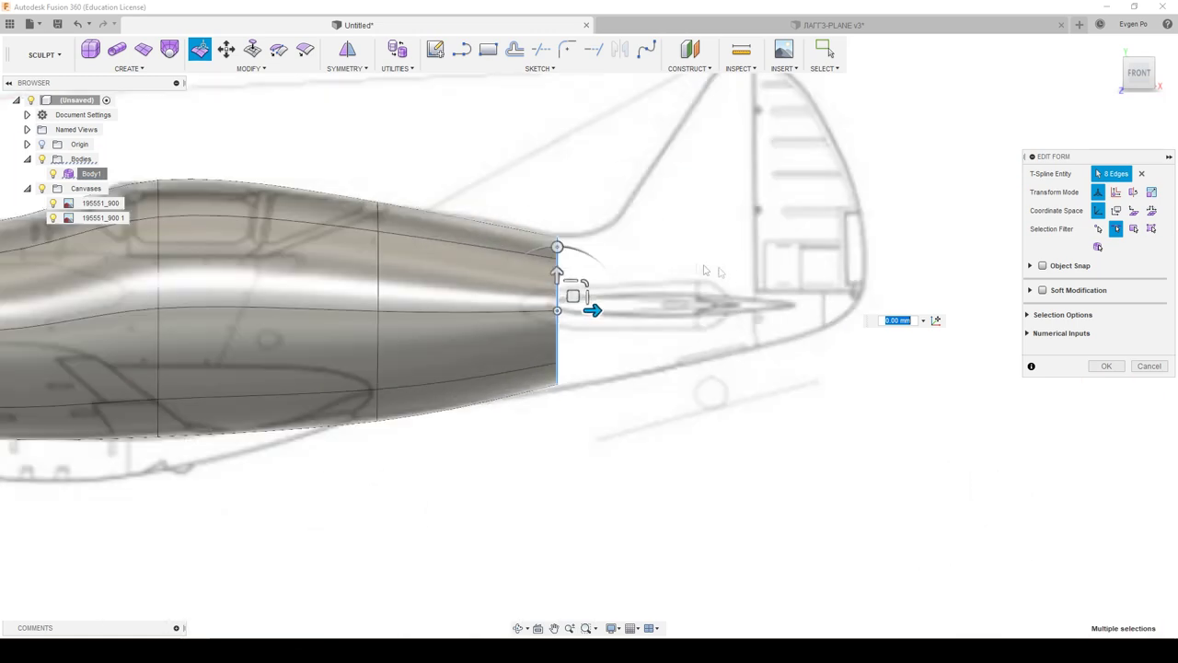
{"action": "mouse_move", "coordinate": [596, 309]}
{"action": "left_mouse_down"}
{"action": "mouse_move", "coordinate": [753, 310]}
{"action": "mouse_move", "coordinate": [729, 293]}
{"action": "left_mouse_up"}
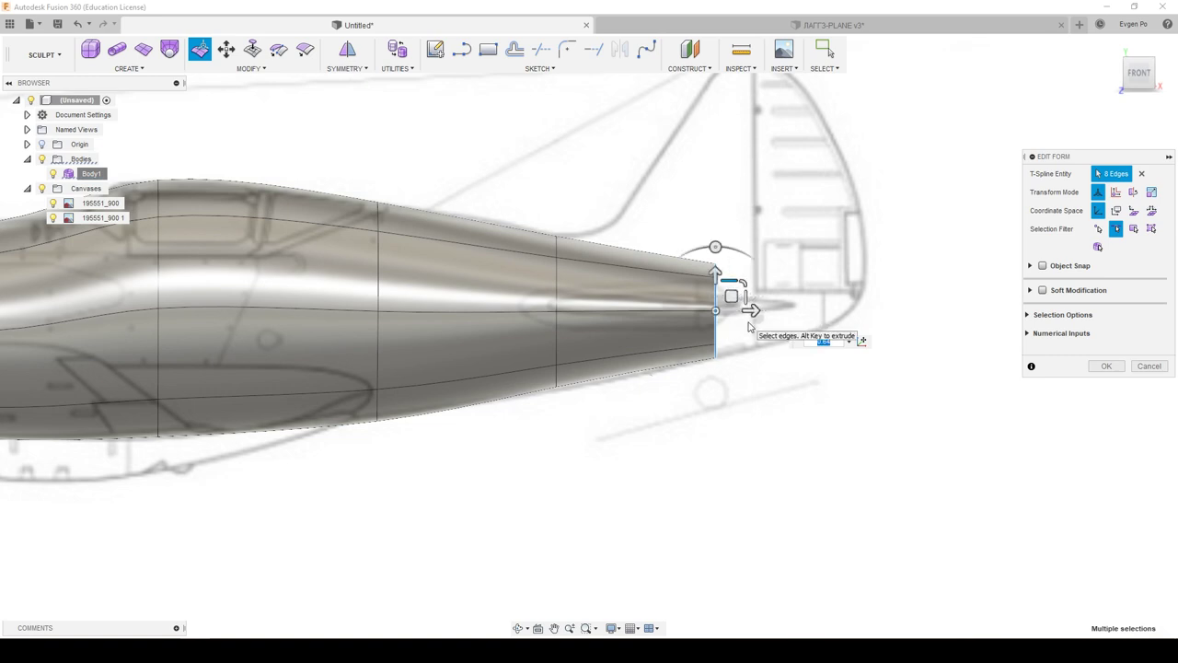
{"action": "left_click_drag", "start_coordinate": [750, 311], "coordinate": [880, 309]}
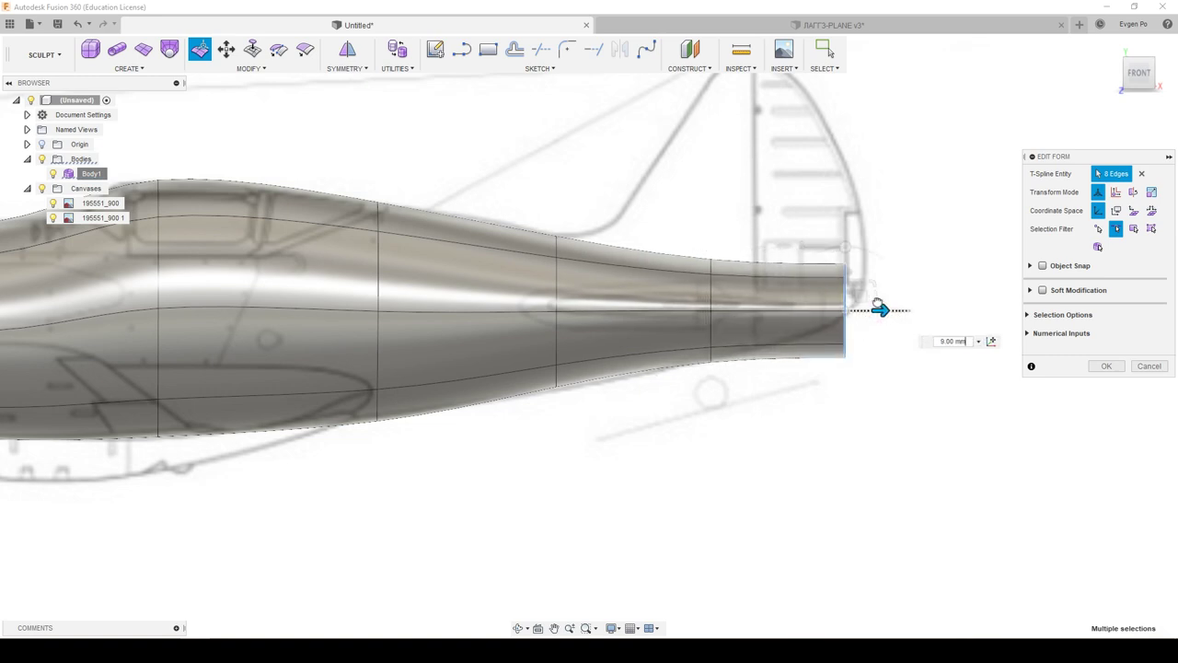
{"action": "mouse_move", "coordinate": [859, 295]}
{"action": "left_mouse_down"}
{"action": "mouse_move", "coordinate": [860, 277]}
{"action": "mouse_move", "coordinate": [863, 301]}
{"action": "left_mouse_up"}
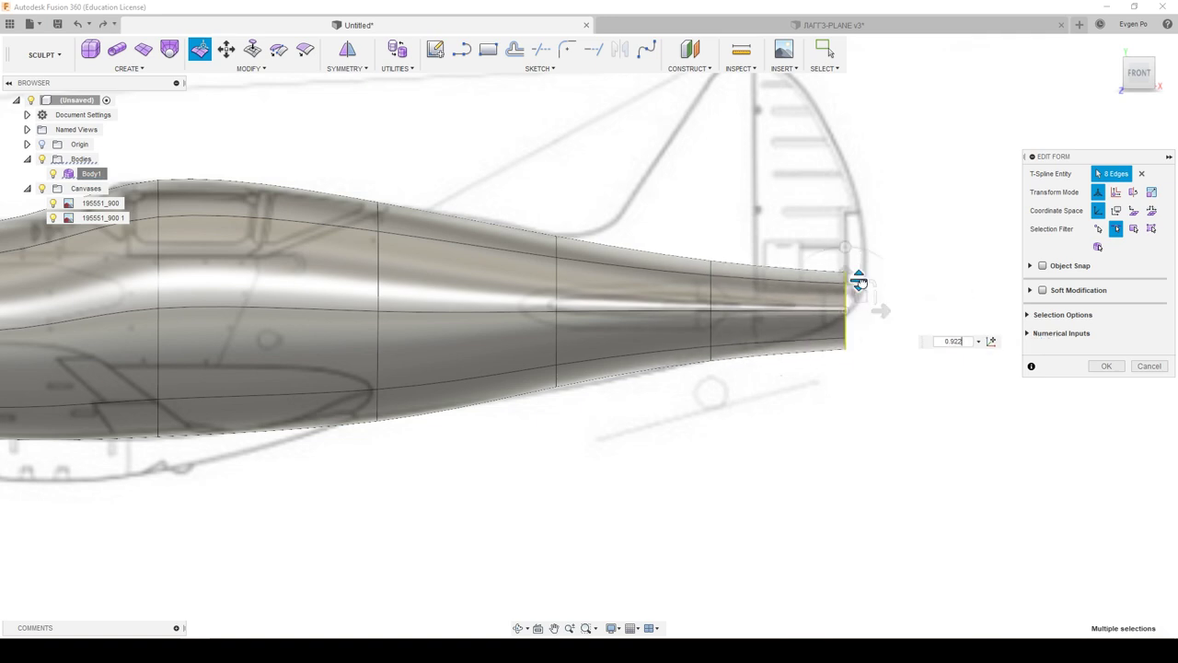
{"action": "left_click_drag", "start_coordinate": [860, 297], "coordinate": [846, 293]}
{"action": "left_click", "coordinate": [1100, 366]}
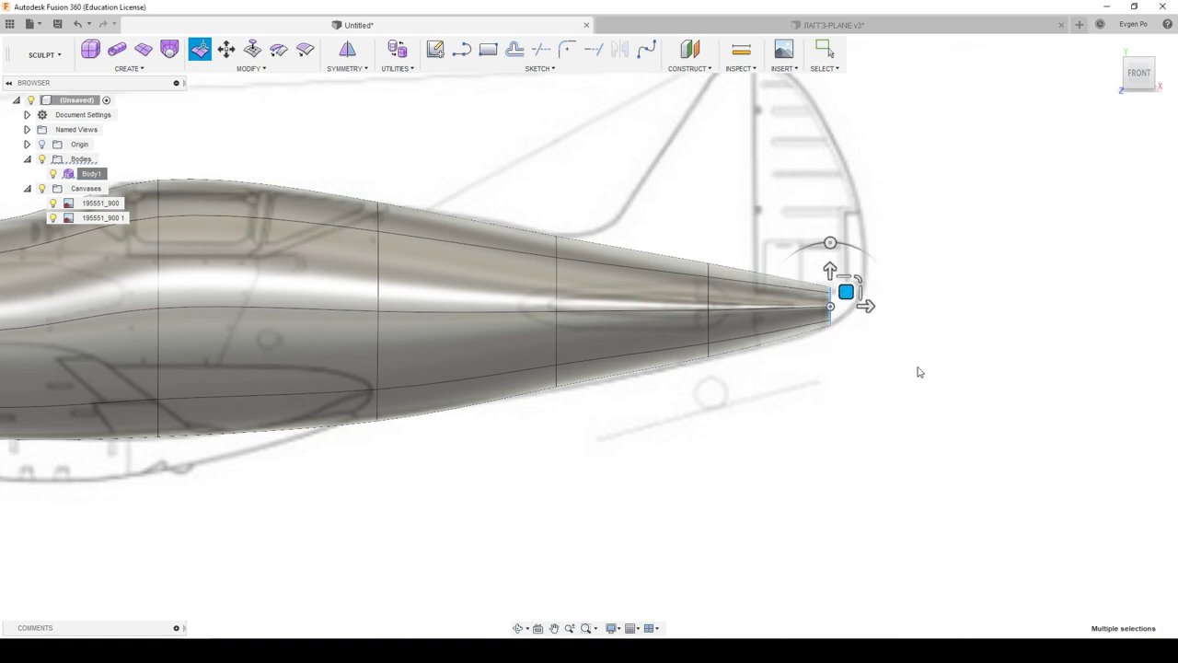
{"action": "key", "text": "Escape"}
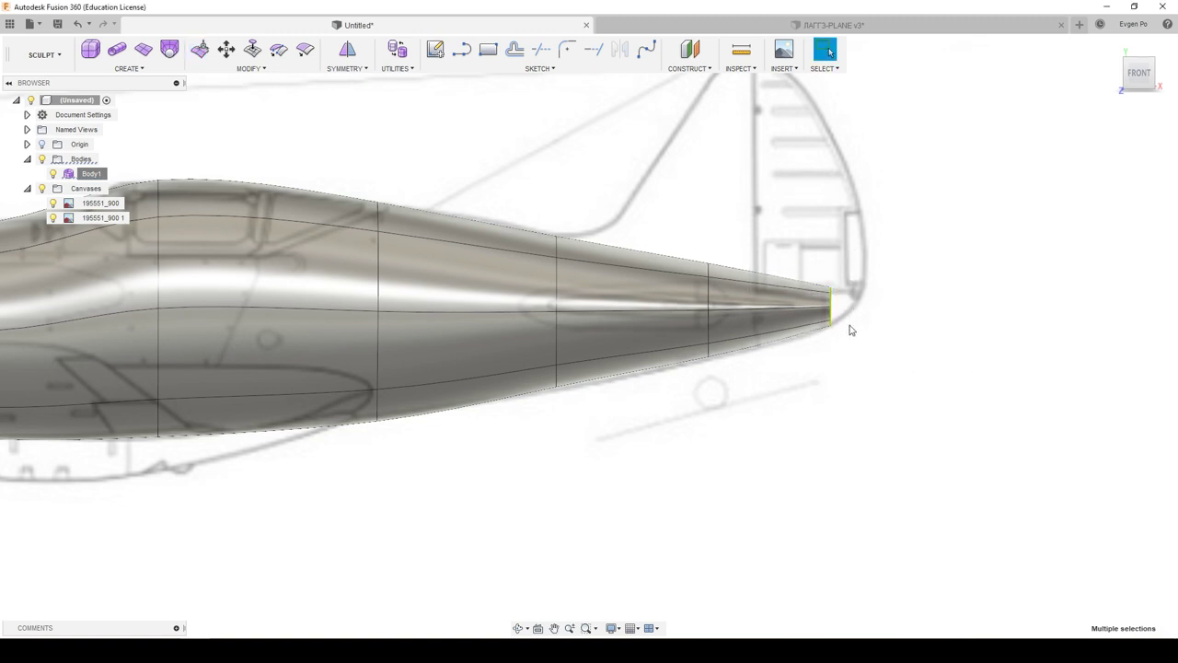
Step: View the model from TOP to spot its centreline offset, and start Move/Copy on Body1
{"action": "scroll", "coordinate": [850, 330], "scroll_direction": "down", "scroll_amount": 3}
{"action": "scroll", "coordinate": [850, 329], "scroll_direction": "down", "scroll_amount": 4}
{"action": "middle_click_drag", "start_coordinate": [541, 346], "coordinate": [537, 378], "text": "shift"}
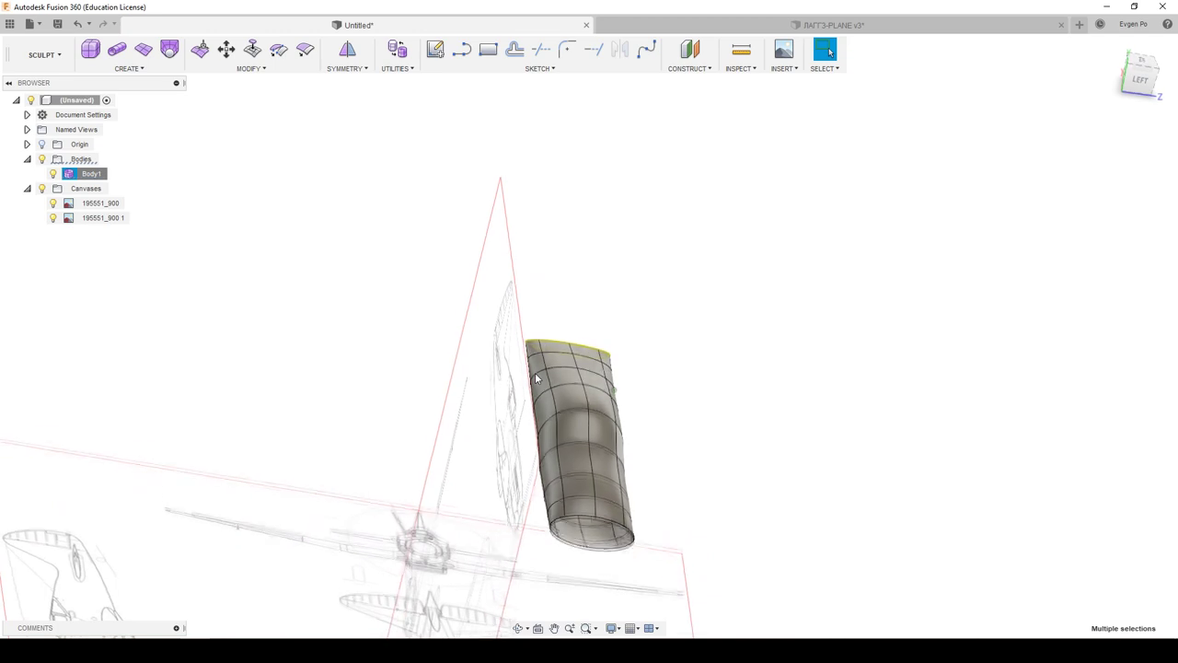
{"action": "mouse_move", "coordinate": [536, 377]}
{"action": "middle_mouse_down", "text": "shift"}
{"action": "mouse_move", "coordinate": [1089, 201]}
{"action": "mouse_move", "coordinate": [1132, 101]}
{"action": "middle_mouse_up", "text": "shift"}
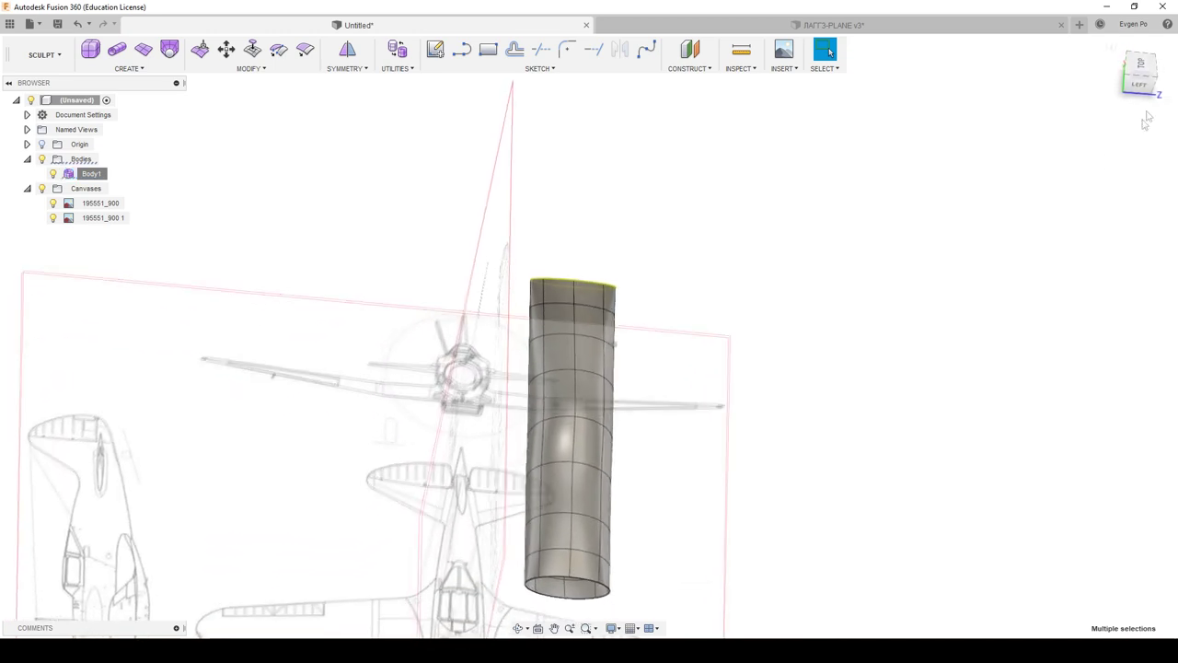
{"action": "left_click", "coordinate": [1141, 72]}
{"action": "scroll", "coordinate": [478, 384], "scroll_direction": "up", "scroll_amount": 2}
{"action": "scroll", "coordinate": [478, 383], "scroll_direction": "up", "scroll_amount": 2}
{"action": "scroll", "coordinate": [493, 377], "scroll_direction": "up", "scroll_amount": 2}
{"action": "middle_click_drag", "start_coordinate": [497, 376], "coordinate": [531, 377], "text": "shift"}
{"action": "right_click", "coordinate": [91, 173]}
{"action": "left_click", "coordinate": [119, 182]}
Step: Return to the top view and try dragging Body1 sideways, then cancel that move
{"action": "left_click", "coordinate": [1142, 70]}
{"action": "scroll", "coordinate": [434, 353], "scroll_direction": "up", "scroll_amount": 2}
{"action": "scroll", "coordinate": [445, 328], "scroll_direction": "up", "scroll_amount": 2}
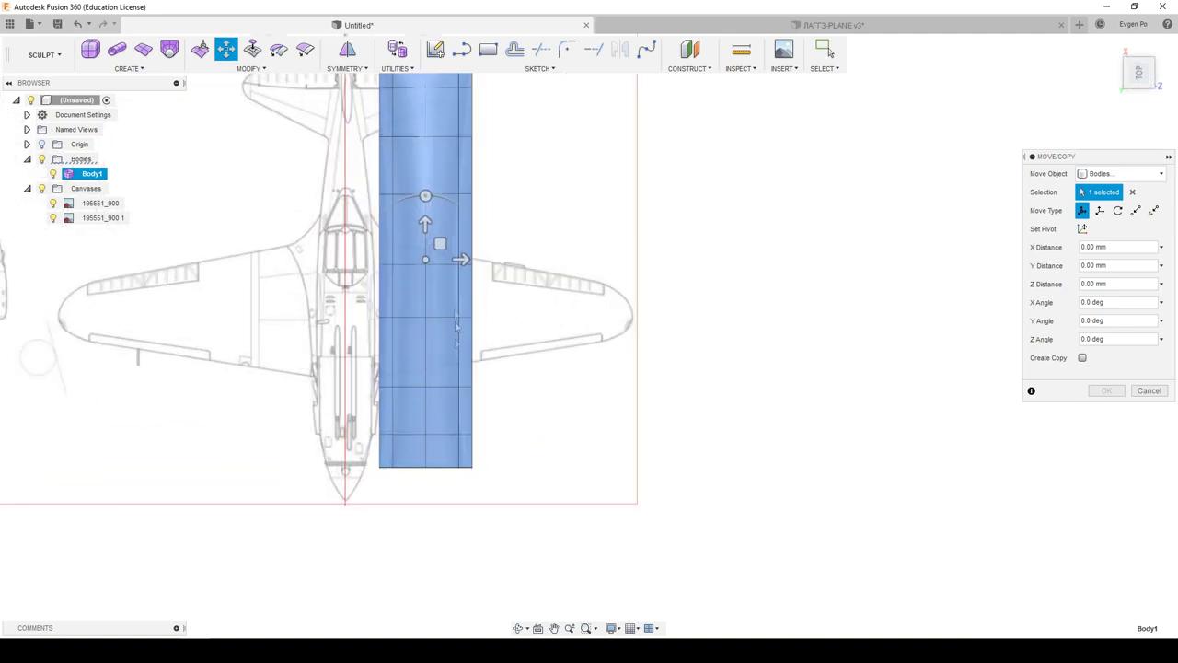
{"action": "left_click_drag", "start_coordinate": [439, 244], "coordinate": [389, 244]}
{"action": "key", "text": "Escape"}
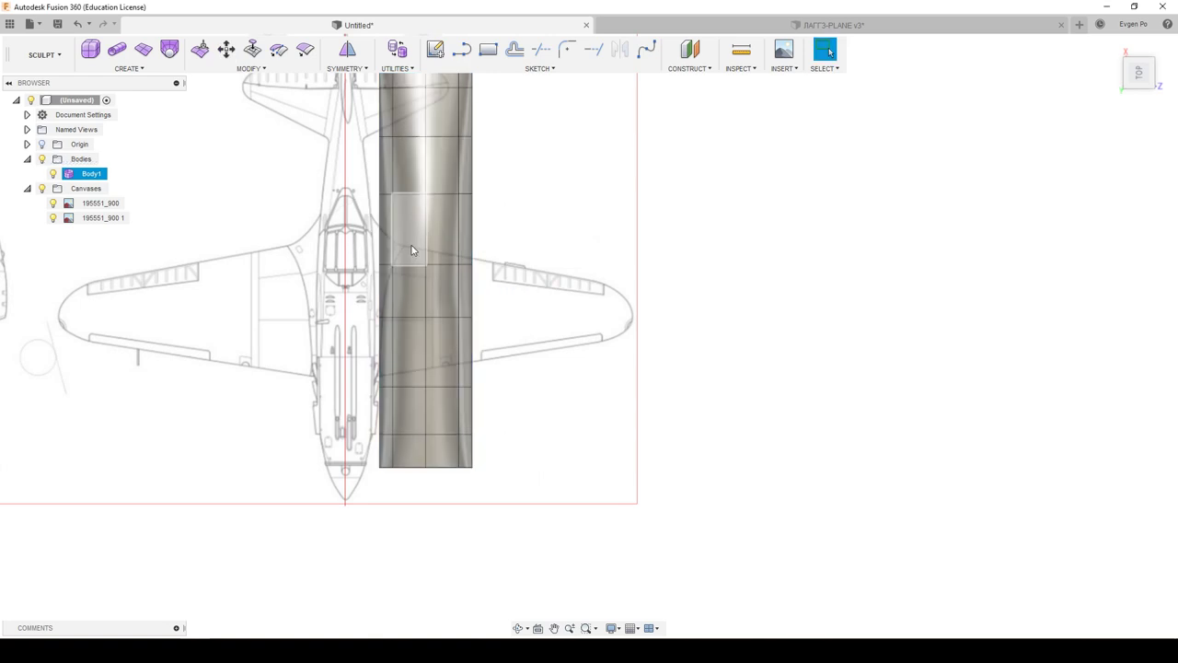
Step: Start Move/Copy on Body1 and slide it toward the fuselage centreline
{"action": "right_click", "coordinate": [91, 173]}
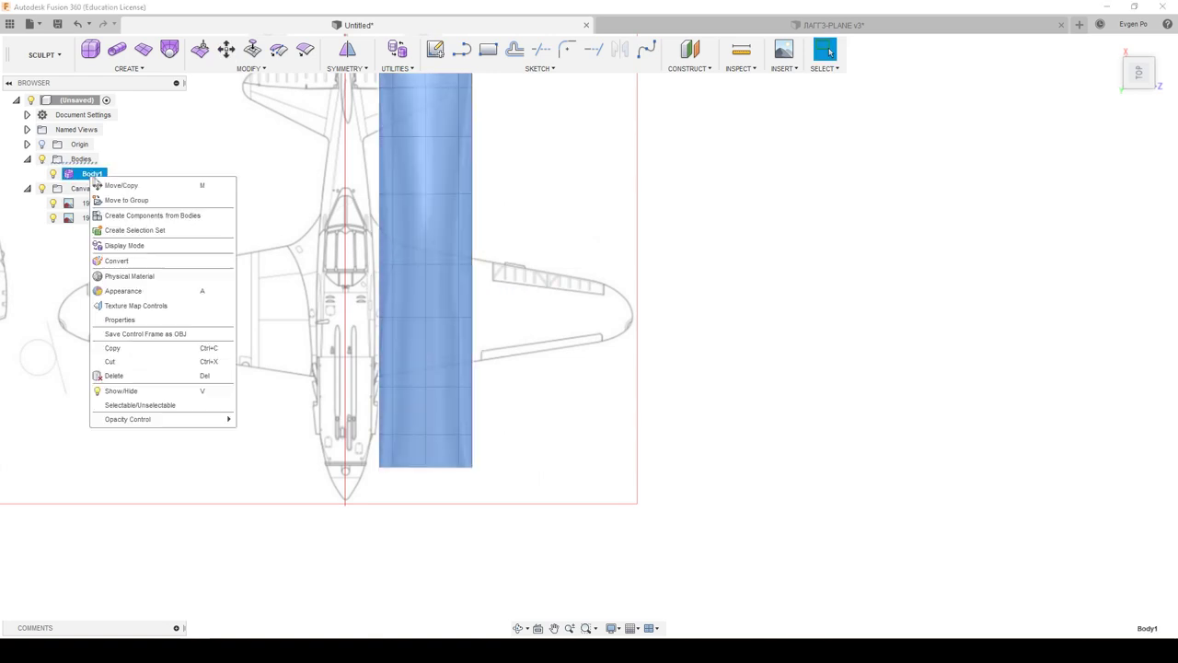
{"action": "left_click", "coordinate": [111, 183]}
{"action": "left_click_drag", "start_coordinate": [438, 258], "coordinate": [378, 258]}
{"action": "scroll", "coordinate": [332, 226], "scroll_direction": "up", "scroll_amount": 2}
{"action": "scroll", "coordinate": [316, 214], "scroll_direction": "up", "scroll_amount": 3}
{"action": "scroll", "coordinate": [316, 215], "scroll_direction": "up", "scroll_amount": 2}
{"action": "scroll", "coordinate": [389, 265], "scroll_direction": "up", "scroll_amount": 3}
{"action": "scroll", "coordinate": [459, 316], "scroll_direction": "down", "scroll_amount": 2}
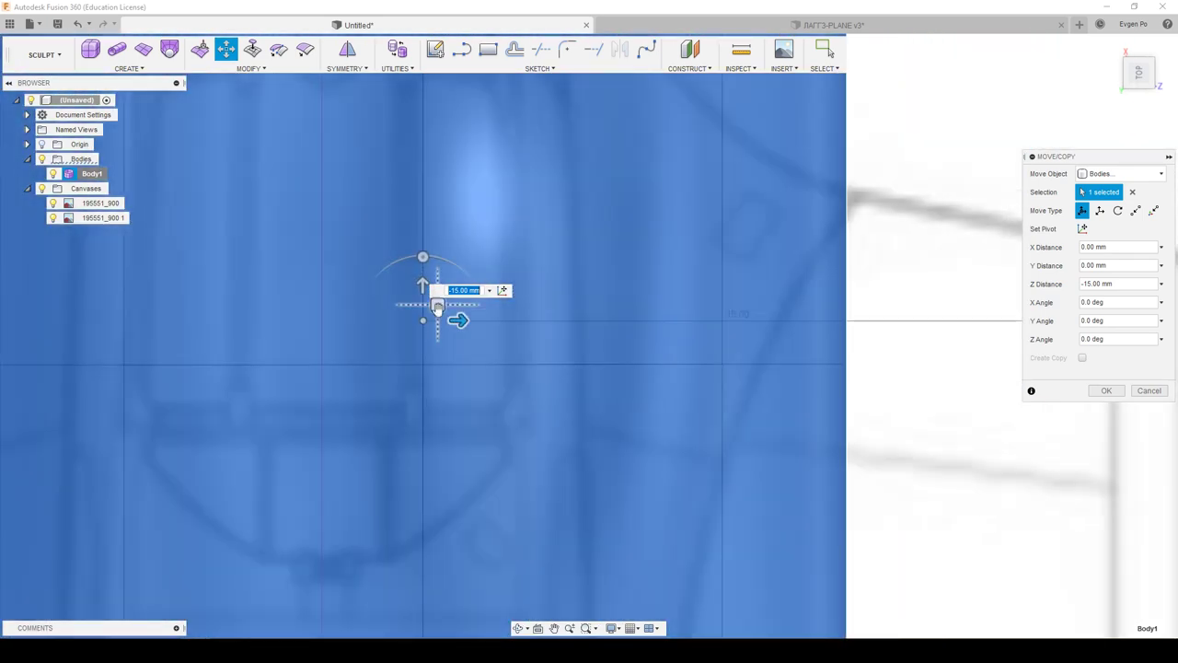
{"action": "scroll", "coordinate": [359, 304], "scroll_direction": "down", "scroll_amount": 2}
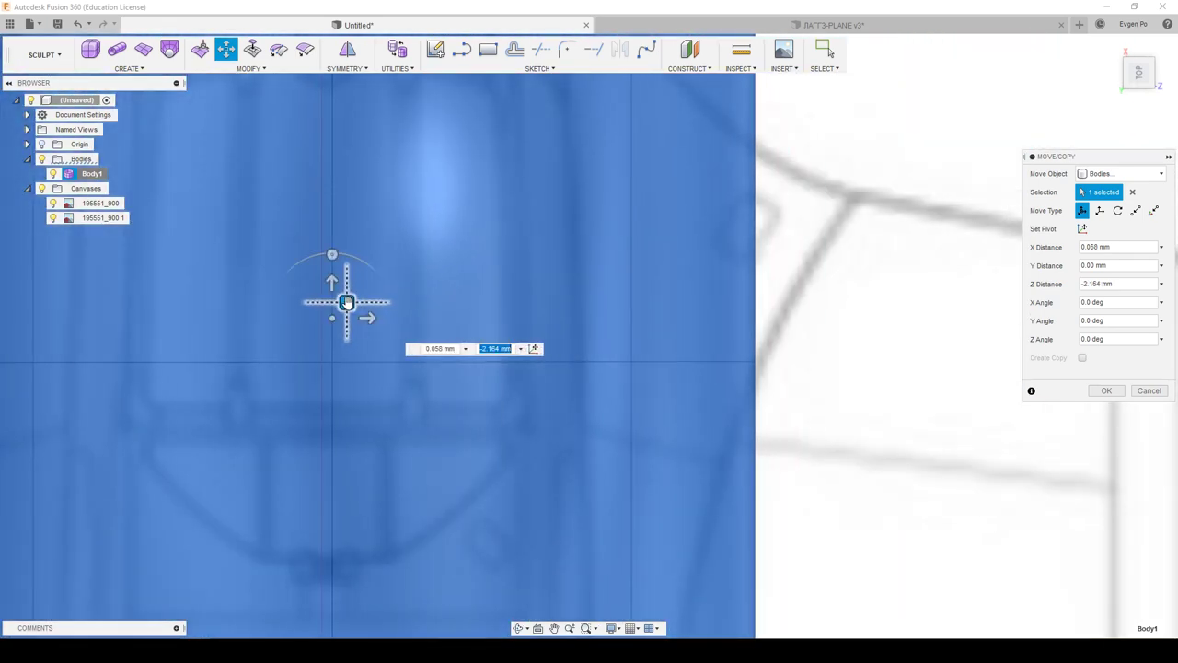
{"action": "left_click_drag", "start_coordinate": [359, 304], "coordinate": [353, 309]}
{"action": "scroll", "coordinate": [405, 318], "scroll_direction": "down", "scroll_amount": 3}
{"action": "scroll", "coordinate": [436, 326], "scroll_direction": "down", "scroll_amount": 2}
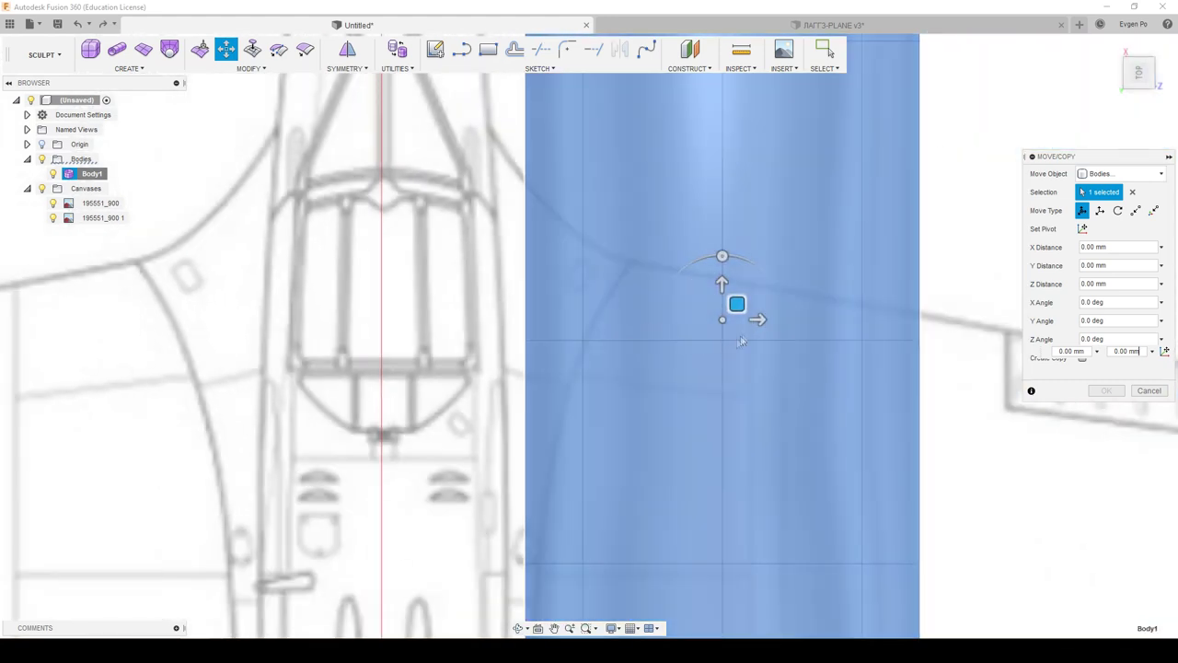
Step: Fine-tune the body's sideways Z Distance to -17.40 mm
{"action": "left_click_drag", "start_coordinate": [718, 319], "coordinate": [405, 318]}
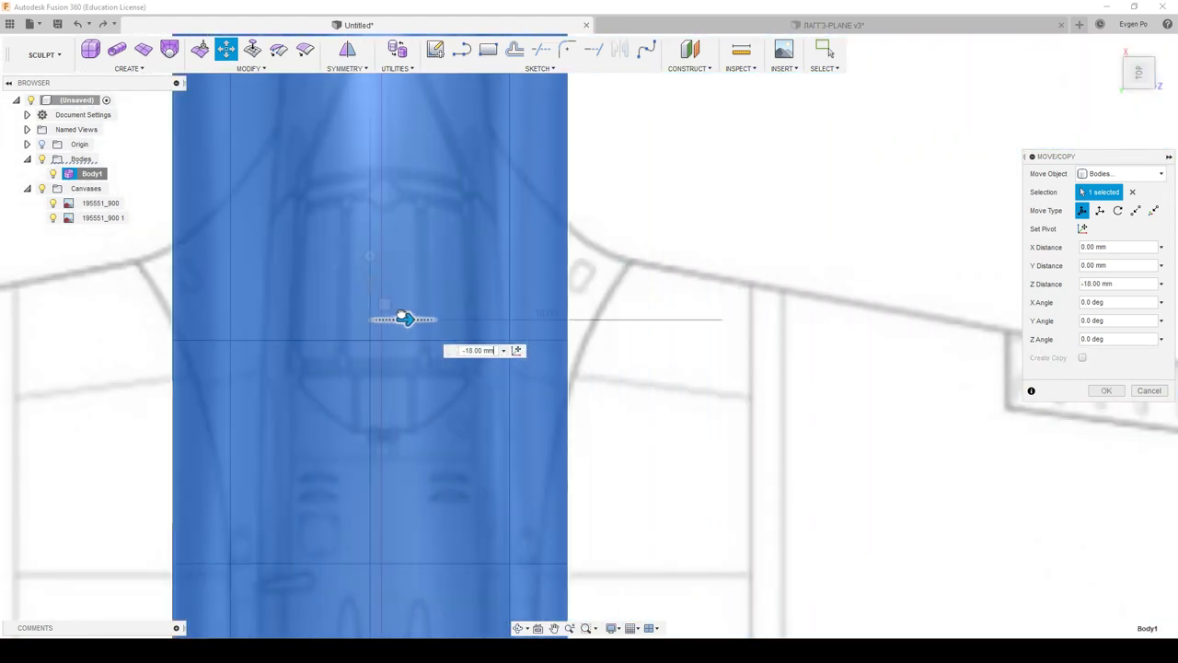
{"action": "scroll", "coordinate": [414, 318], "scroll_direction": "up", "scroll_amount": 1}
{"action": "scroll", "coordinate": [420, 326], "scroll_direction": "up", "scroll_amount": 2}
{"action": "scroll", "coordinate": [438, 359], "scroll_direction": "up", "scroll_amount": 2}
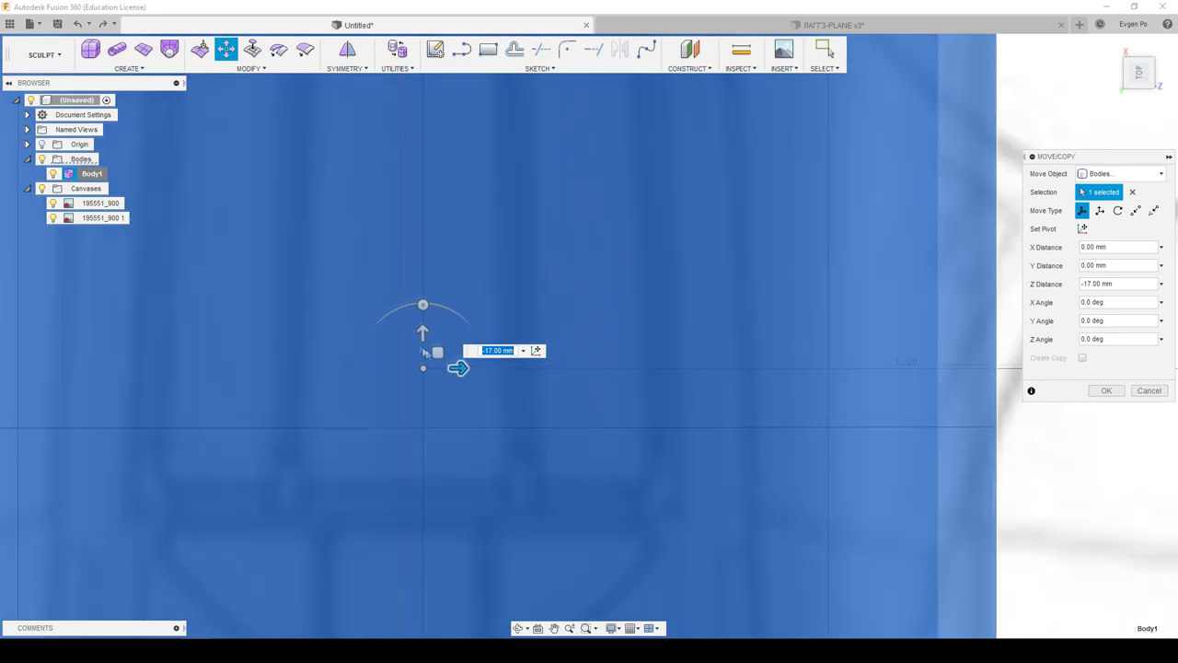
{"action": "scroll", "coordinate": [450, 382], "scroll_direction": "up", "scroll_amount": 2}
{"action": "left_click_drag", "start_coordinate": [451, 386], "coordinate": [402, 372]}
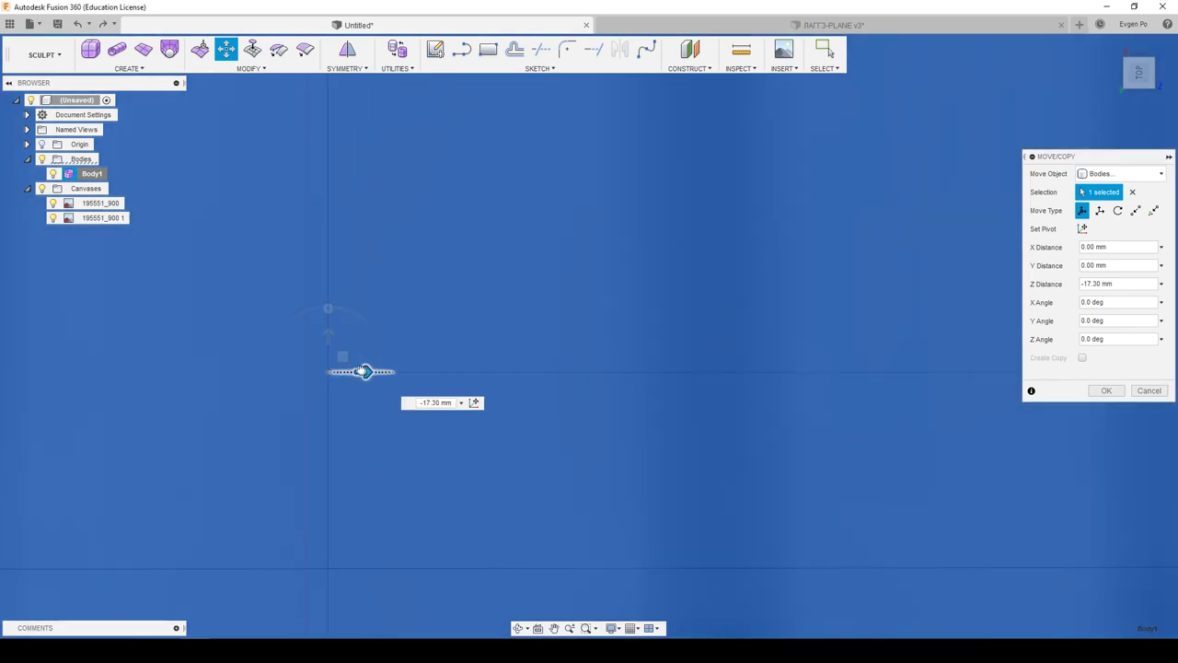
{"action": "scroll", "coordinate": [386, 350], "scroll_direction": "down", "scroll_amount": 2}
{"action": "scroll", "coordinate": [356, 289], "scroll_direction": "down", "scroll_amount": 2}
{"action": "scroll", "coordinate": [337, 267], "scroll_direction": "down", "scroll_amount": 2}
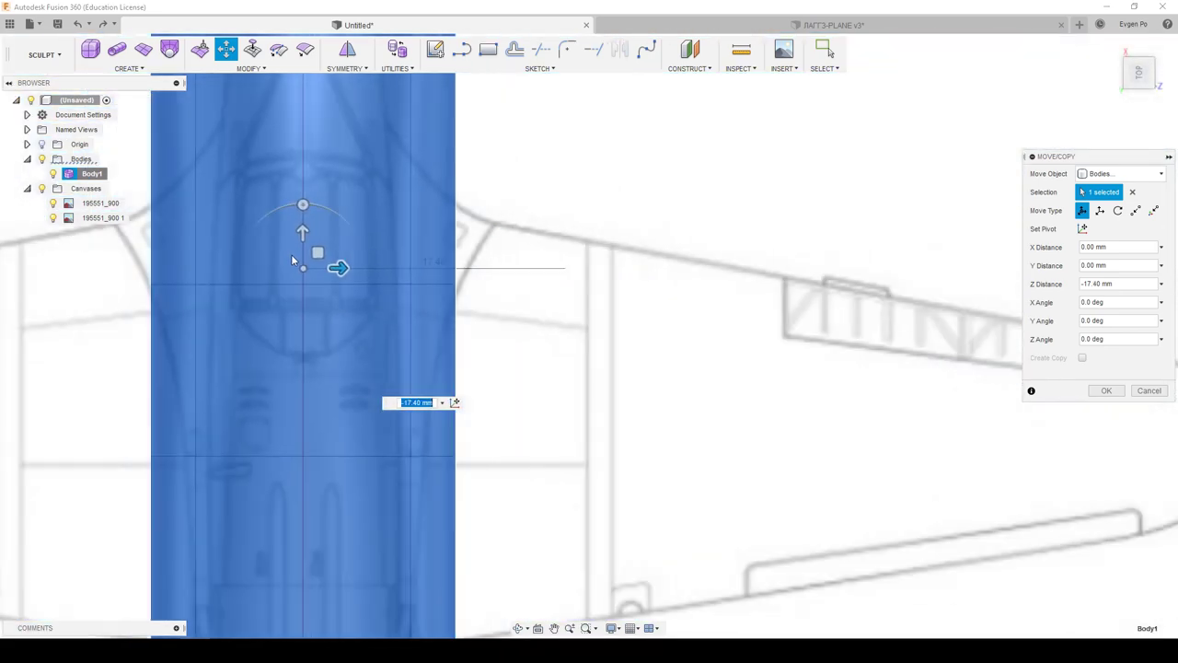
{"action": "scroll", "coordinate": [293, 260], "scroll_direction": "down", "scroll_amount": 2}
{"action": "scroll", "coordinate": [293, 260], "scroll_direction": "down", "scroll_amount": 2}
Step: Check the moved body's position from the Front view and orbited angles
{"action": "middle_click_drag", "start_coordinate": [293, 261], "coordinate": [1145, 150], "text": "shift"}
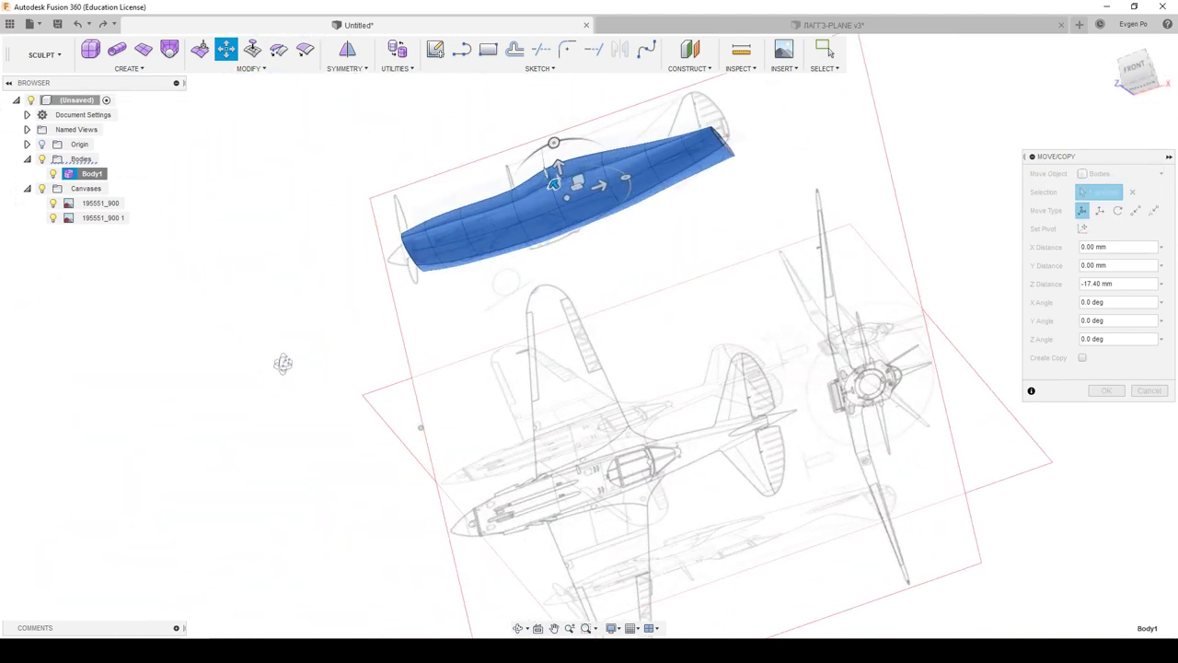
{"action": "left_click", "coordinate": [1133, 77]}
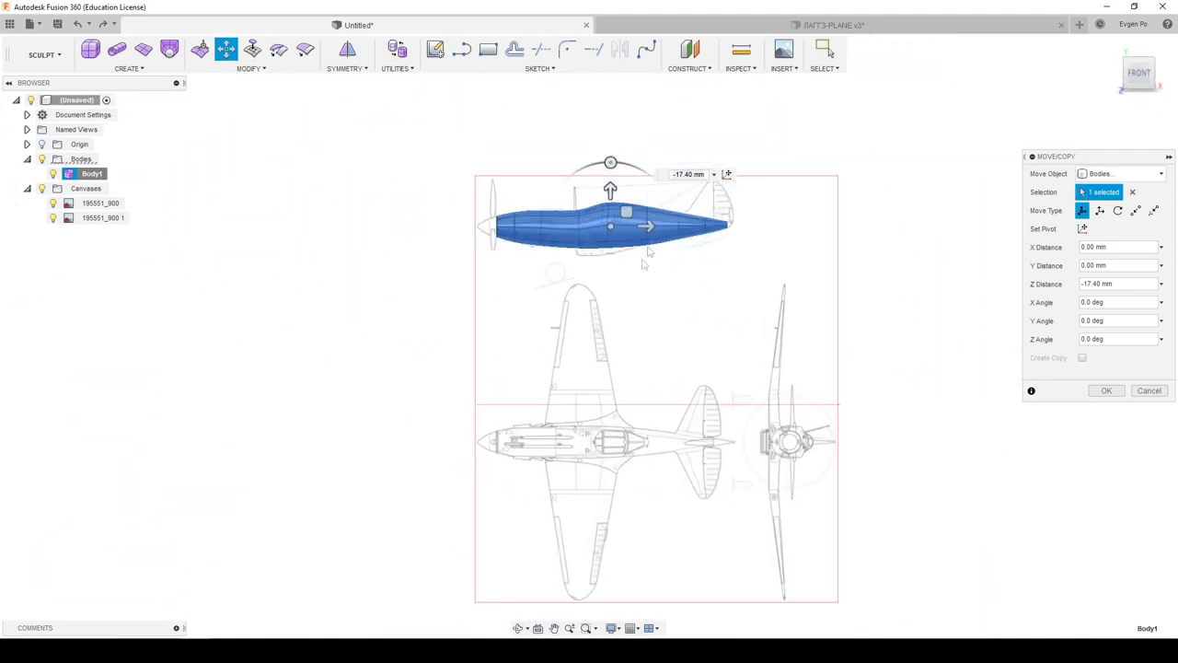
{"action": "scroll", "coordinate": [612, 216], "scroll_direction": "up", "scroll_amount": 2}
{"action": "scroll", "coordinate": [610, 211], "scroll_direction": "up", "scroll_amount": 2}
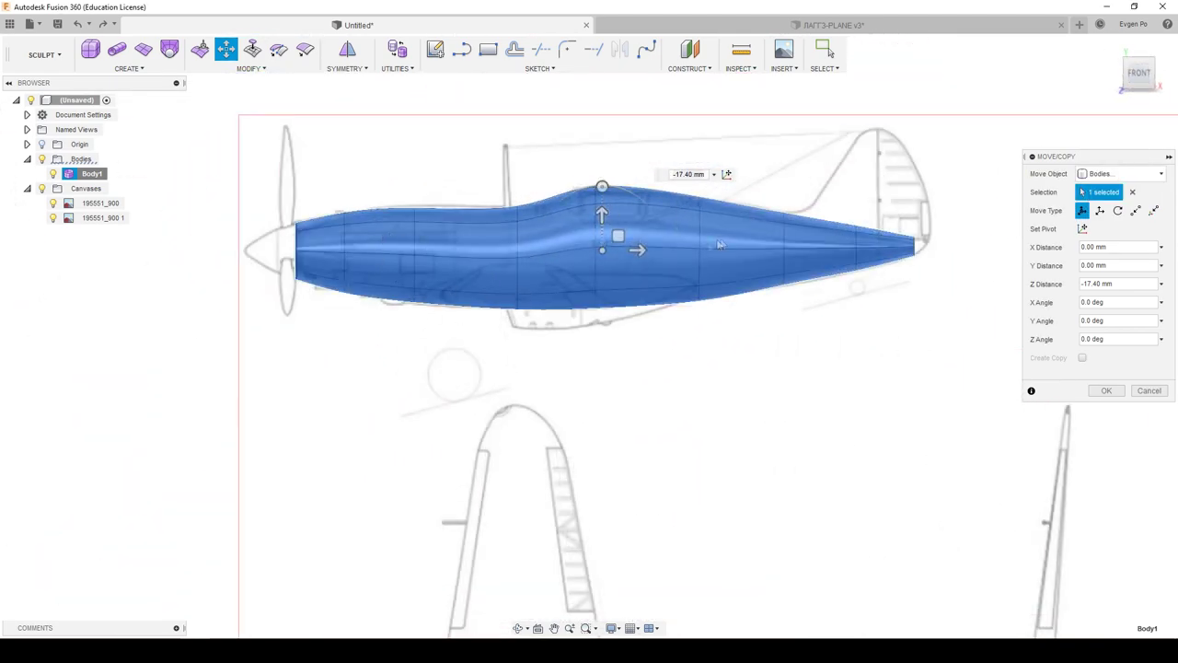
{"action": "mouse_move", "coordinate": [561, 295]}
{"action": "middle_mouse_down", "text": "shift"}
{"action": "mouse_move", "coordinate": [605, 302]}
{"action": "mouse_move", "coordinate": [589, 291]}
{"action": "mouse_move", "coordinate": [566, 311]}
{"action": "middle_mouse_up", "text": "shift"}
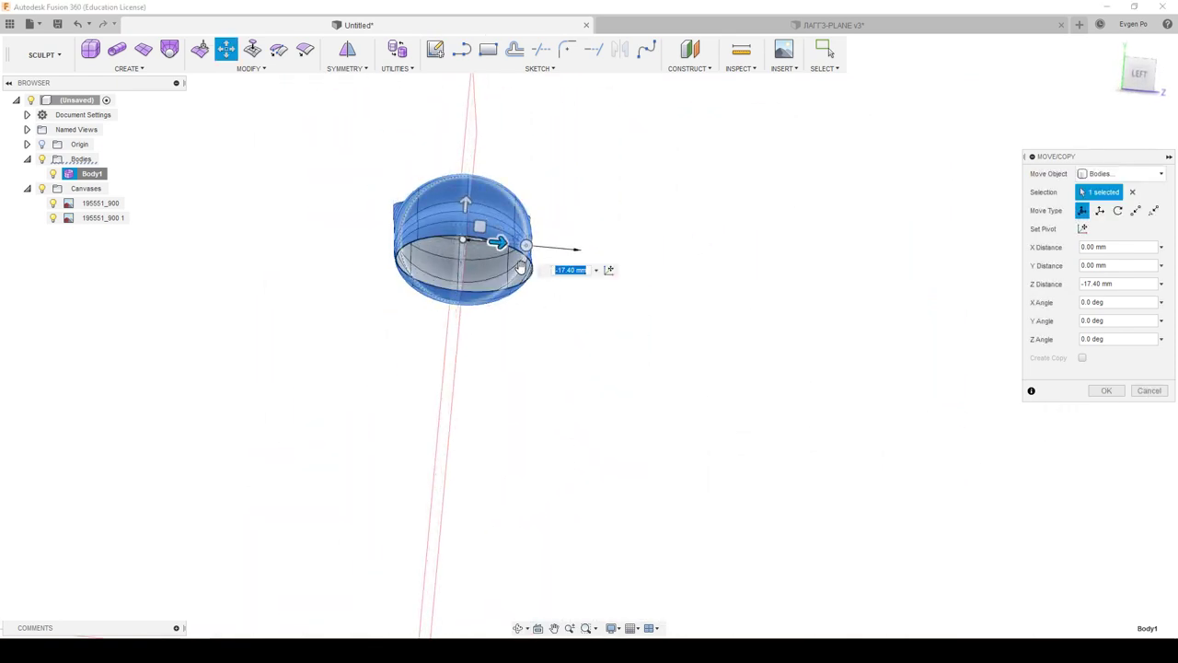
{"action": "mouse_move", "coordinate": [500, 245]}
{"action": "middle_mouse_down", "text": "shift"}
{"action": "mouse_move", "coordinate": [376, 252]}
{"action": "mouse_move", "coordinate": [426, 277]}
{"action": "mouse_move", "coordinate": [736, 252]}
{"action": "mouse_move", "coordinate": [380, 201]}
{"action": "middle_mouse_up", "text": "shift"}
{"action": "scroll", "coordinate": [256, 204], "scroll_direction": "up", "scroll_amount": 2}
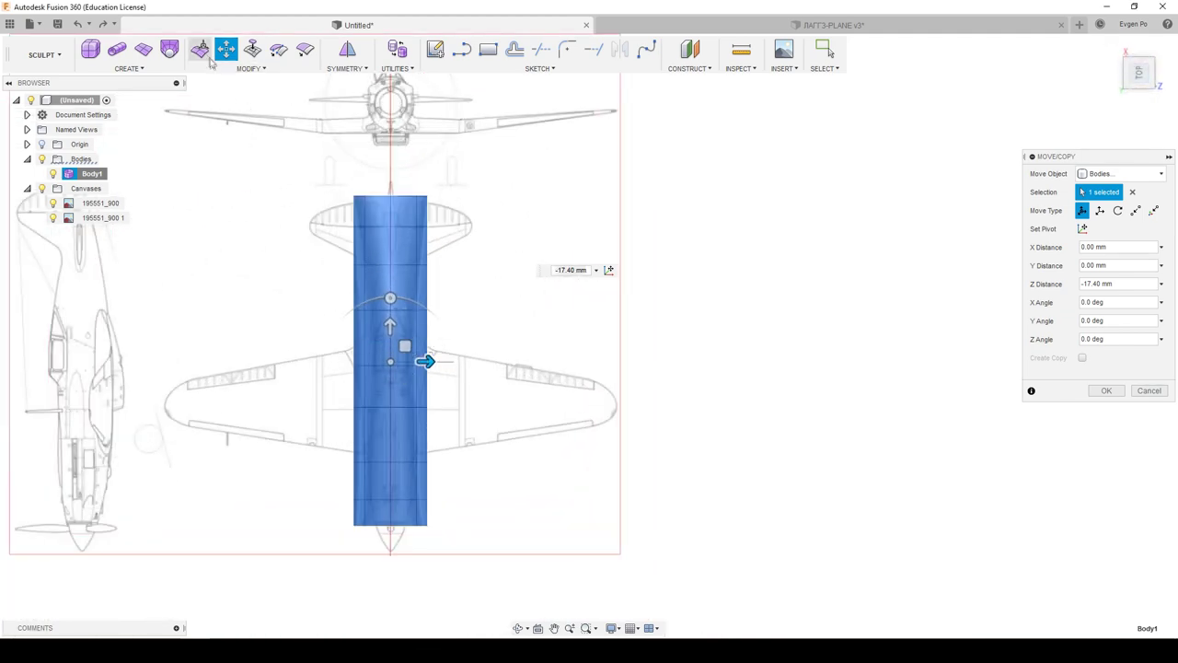
Step: Apply the -17.40 mm move and narrow the first two fuselage edge rings
{"action": "left_click", "coordinate": [202, 51]}
{"action": "scroll", "coordinate": [399, 435], "scroll_direction": "up", "scroll_amount": 2}
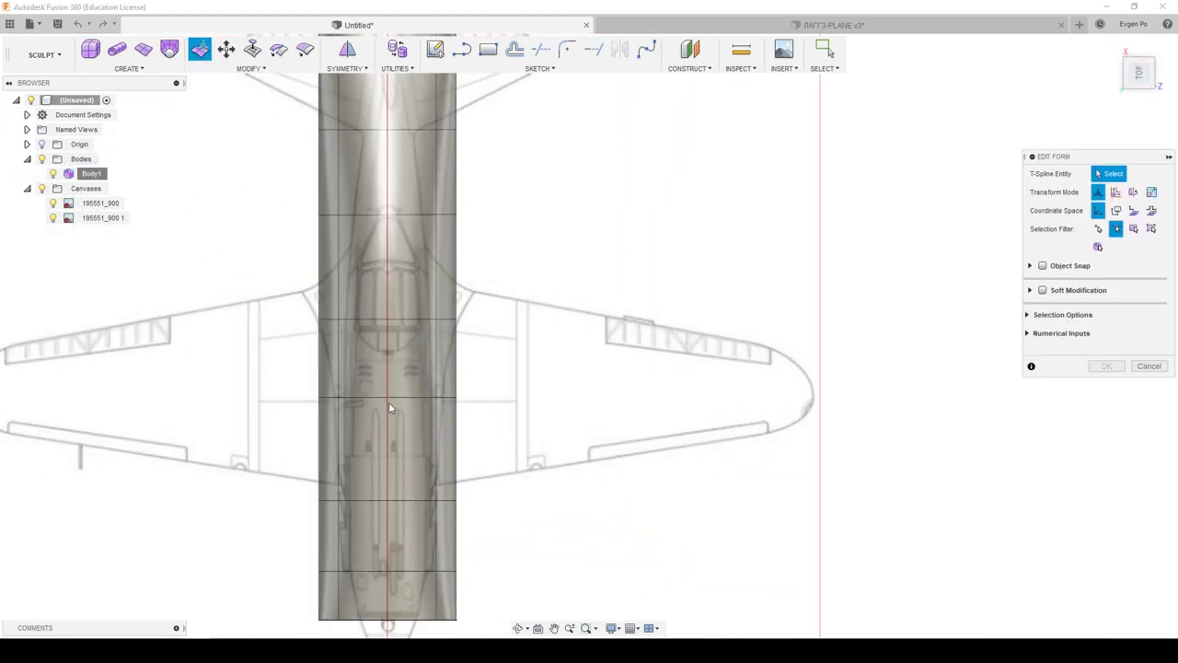
{"action": "scroll", "coordinate": [406, 396], "scroll_direction": "up", "scroll_amount": 2}
{"action": "double_click", "coordinate": [419, 294]}
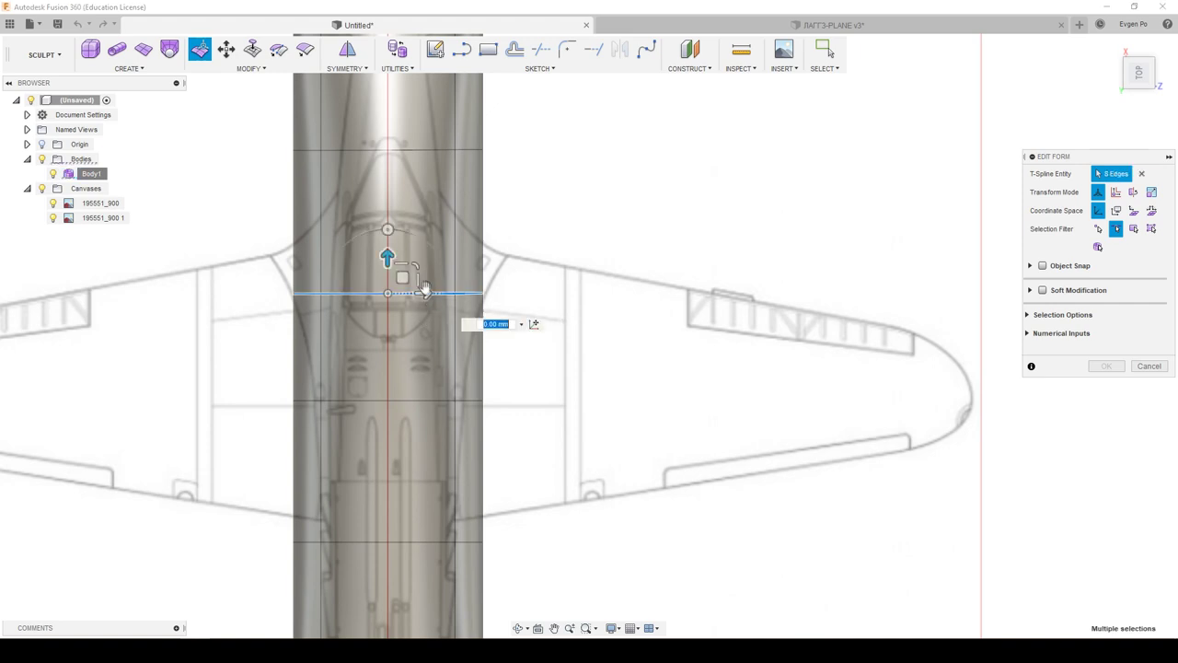
{"action": "mouse_move", "coordinate": [419, 279]}
{"action": "left_mouse_down"}
{"action": "mouse_move", "coordinate": [352, 276]}
{"action": "mouse_move", "coordinate": [408, 281]}
{"action": "mouse_move", "coordinate": [399, 286]}
{"action": "left_mouse_up"}
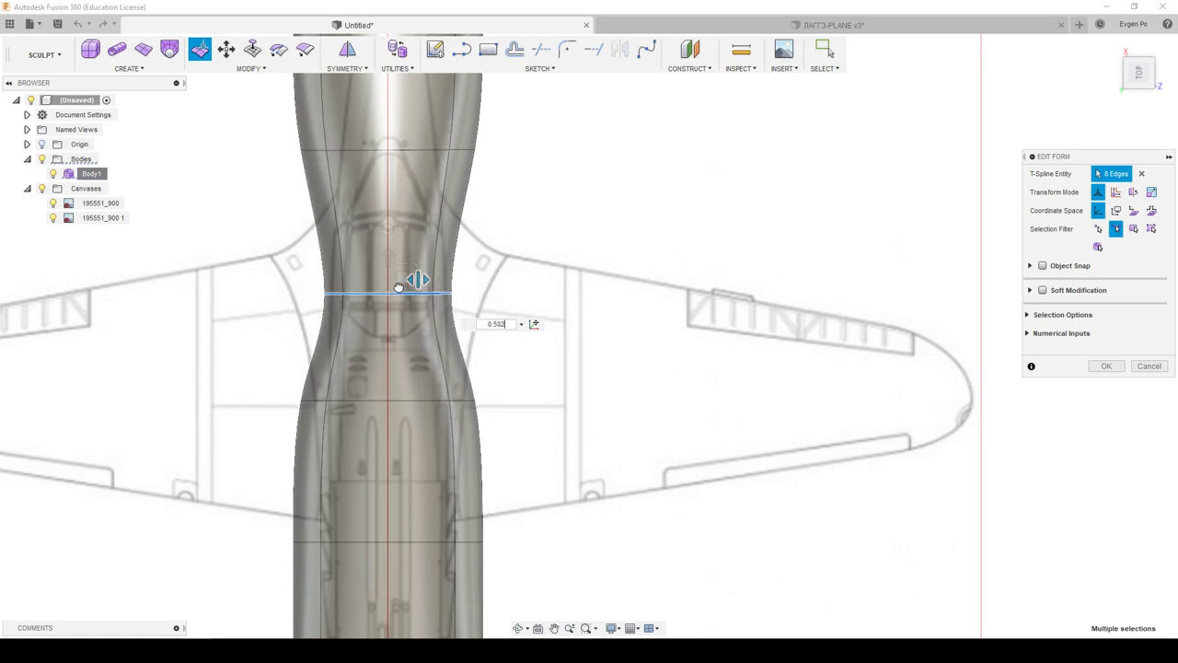
{"action": "double_click", "coordinate": [421, 150]}
{"action": "left_click_drag", "start_coordinate": [417, 133], "coordinate": [398, 136]}
{"action": "scroll", "coordinate": [486, 297], "scroll_direction": "down", "scroll_amount": 3}
{"action": "scroll", "coordinate": [468, 265], "scroll_direction": "up", "scroll_amount": 3}
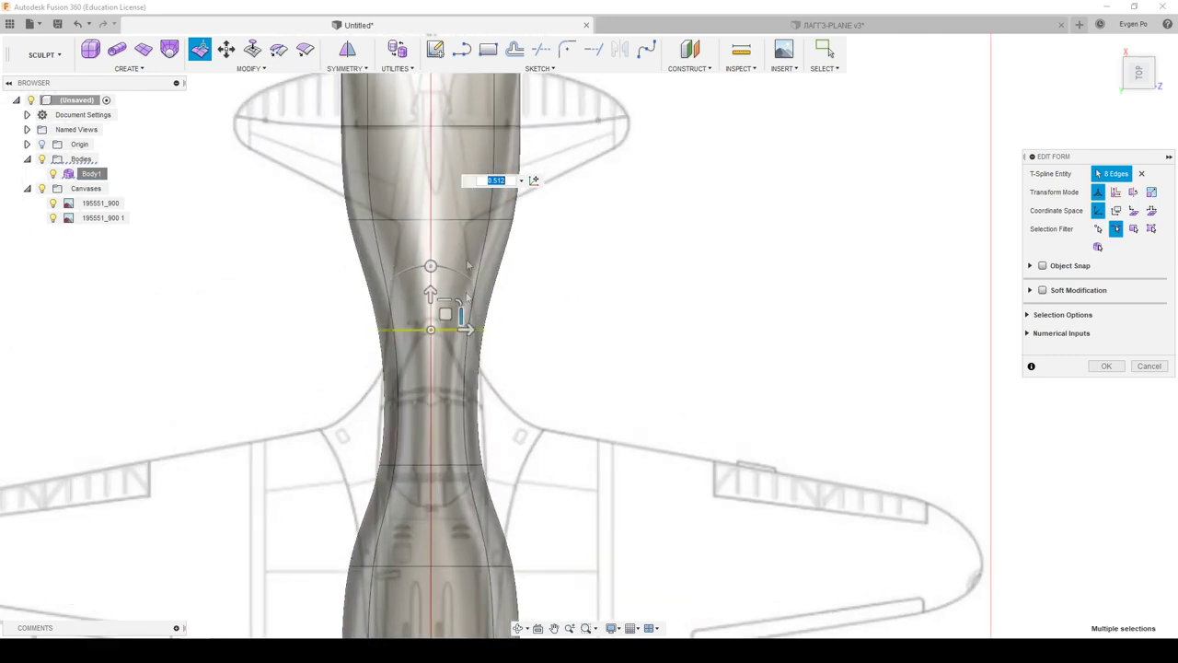
Step: Narrow the lower edge ring of the fuselage
{"action": "double_click", "coordinate": [464, 568]}
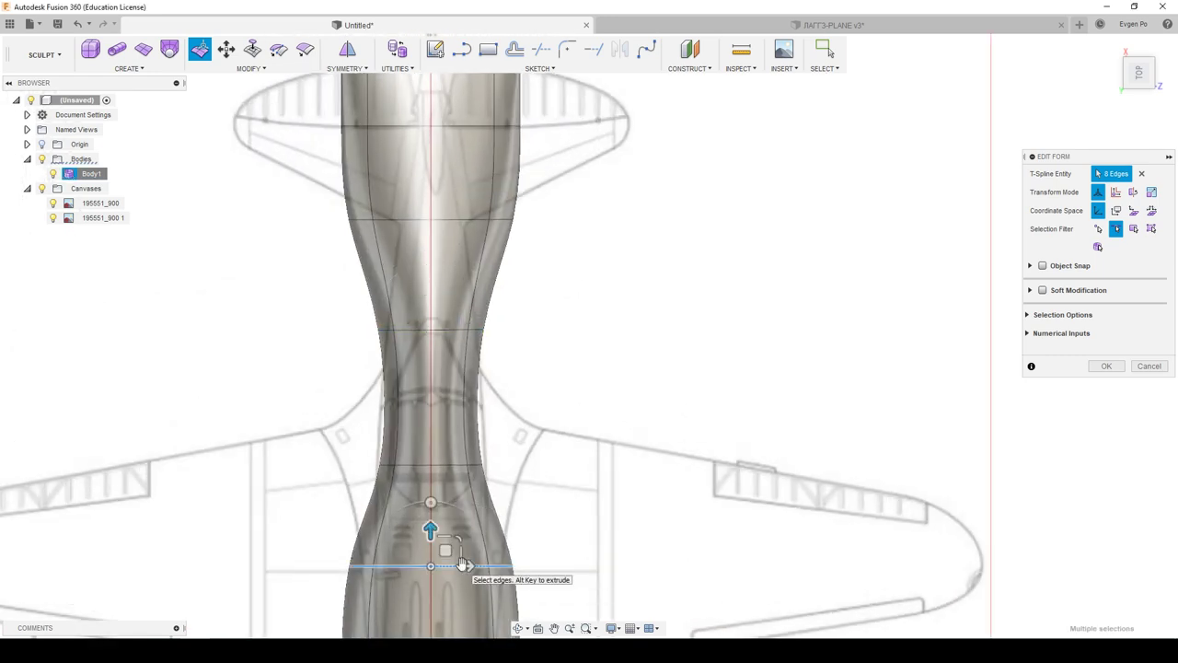
{"action": "left_click_drag", "start_coordinate": [461, 548], "coordinate": [450, 551]}
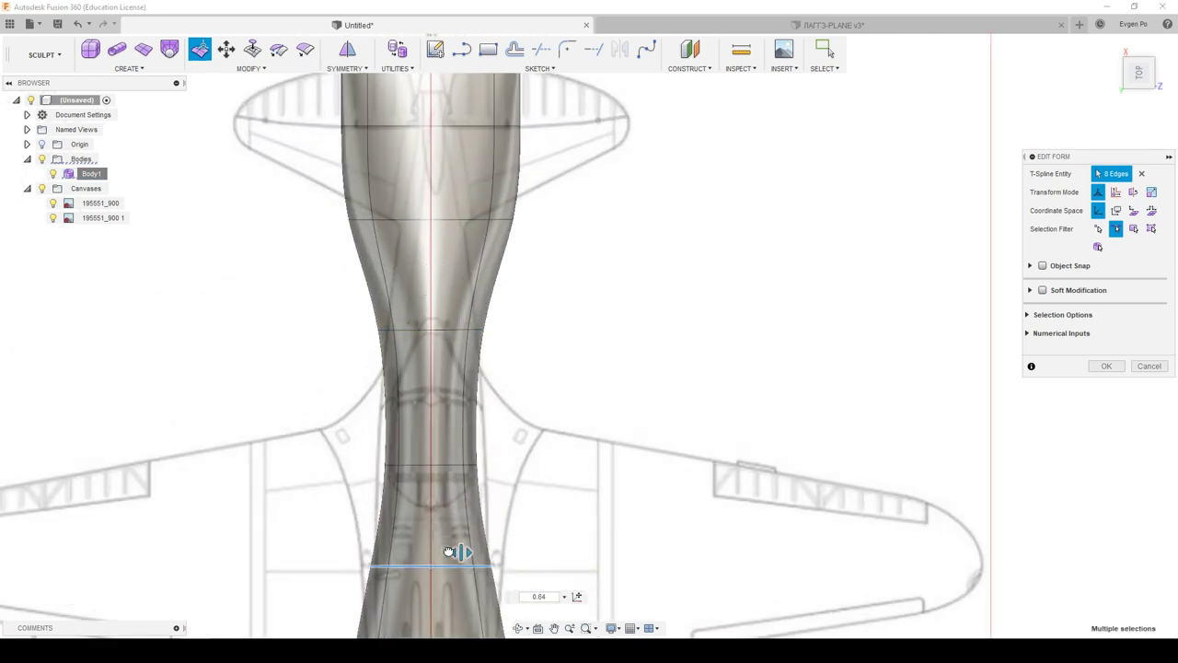
{"action": "scroll", "coordinate": [307, 364], "scroll_direction": "down", "scroll_amount": 3}
{"action": "scroll", "coordinate": [391, 499], "scroll_direction": "up", "scroll_amount": 2}
{"action": "scroll", "coordinate": [390, 500], "scroll_direction": "up", "scroll_amount": 2}
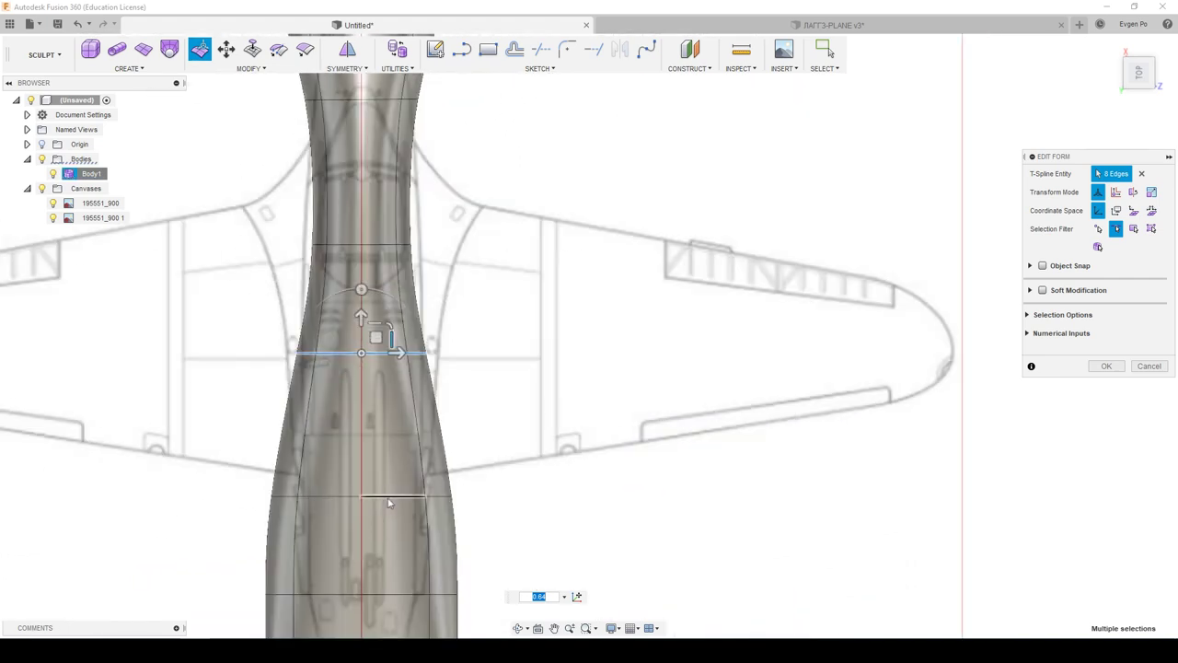
Step: Taper the lower-end rings to about 0.57, 0.52 and 0.45 scale
{"action": "double_click", "coordinate": [391, 498]}
{"action": "left_click_drag", "start_coordinate": [390, 485], "coordinate": [376, 489]}
{"action": "scroll", "coordinate": [375, 488], "scroll_direction": "down", "scroll_amount": 3}
{"action": "scroll", "coordinate": [336, 453], "scroll_direction": "up", "scroll_amount": 3}
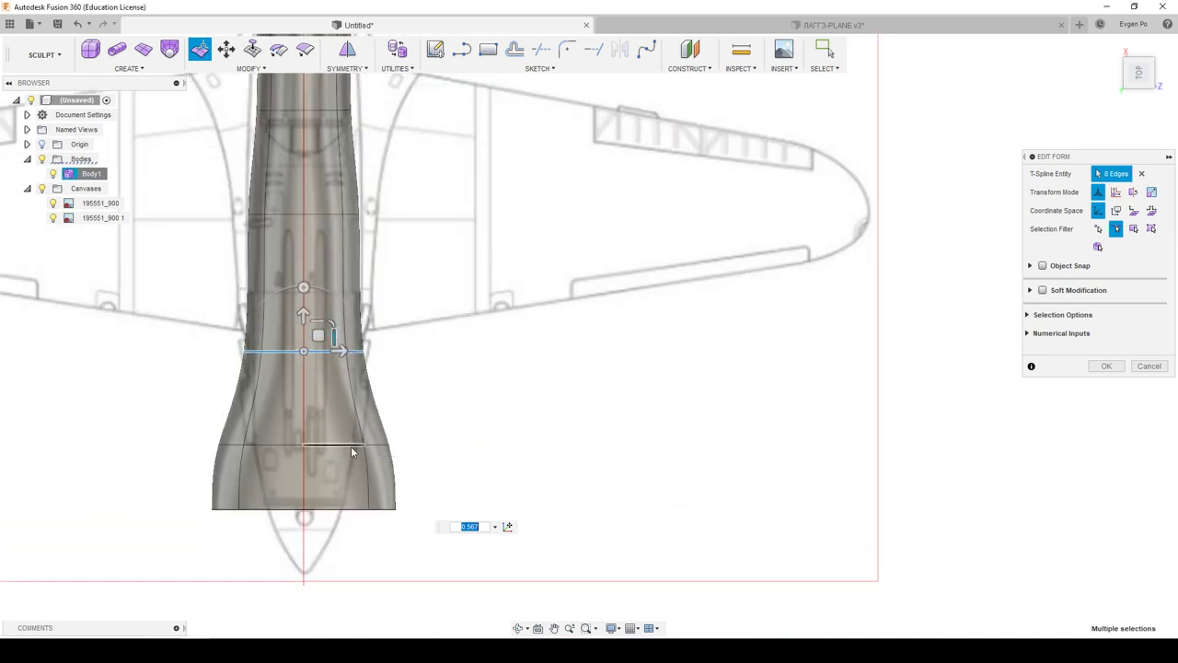
{"action": "double_click", "coordinate": [351, 448]}
{"action": "left_click_drag", "start_coordinate": [334, 432], "coordinate": [313, 434]}
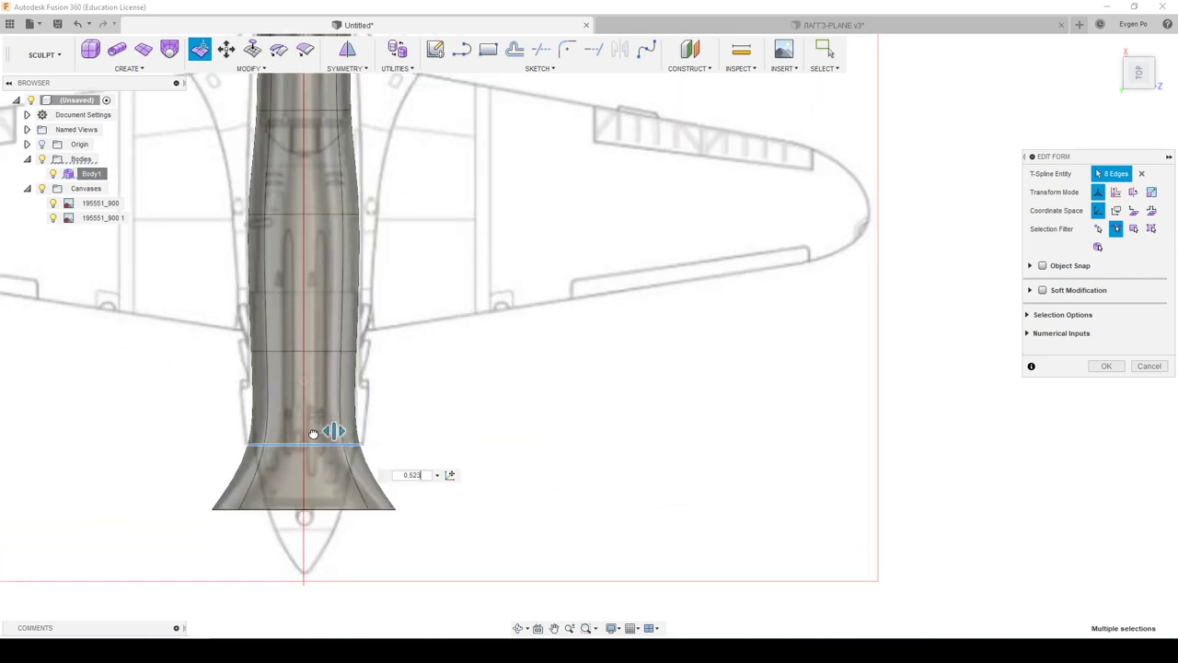
{"action": "double_click", "coordinate": [350, 509]}
{"action": "left_click_drag", "start_coordinate": [333, 494], "coordinate": [312, 496]}
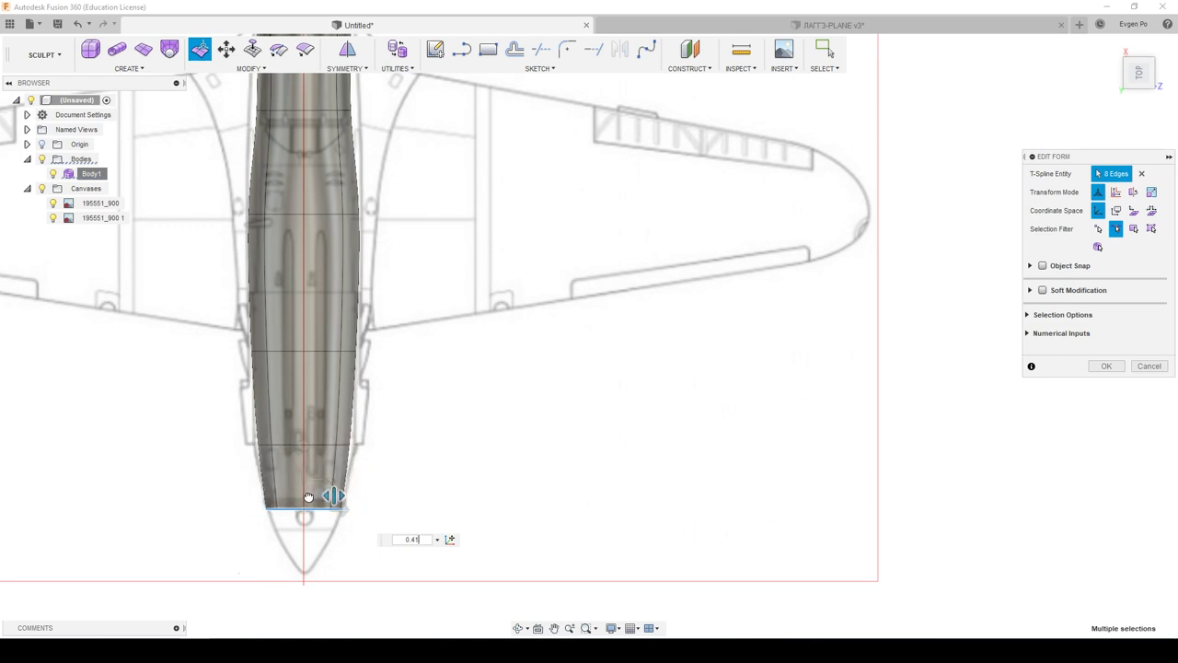
{"action": "scroll", "coordinate": [313, 487], "scroll_direction": "up", "scroll_amount": 1}
{"action": "scroll", "coordinate": [318, 460], "scroll_direction": "up", "scroll_amount": 1}
Step: Widen the fuselage rings near the wing root, one to 1.095
{"action": "double_click", "coordinate": [327, 438]}
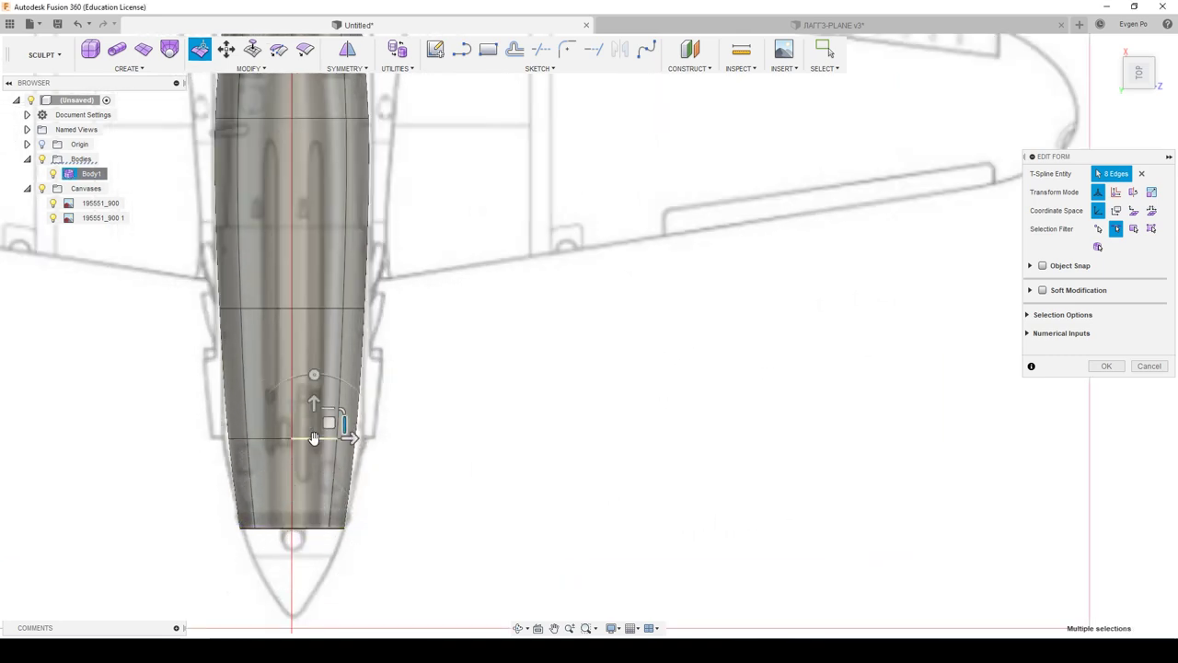
{"action": "left_click_drag", "start_coordinate": [322, 424], "coordinate": [322, 425]}
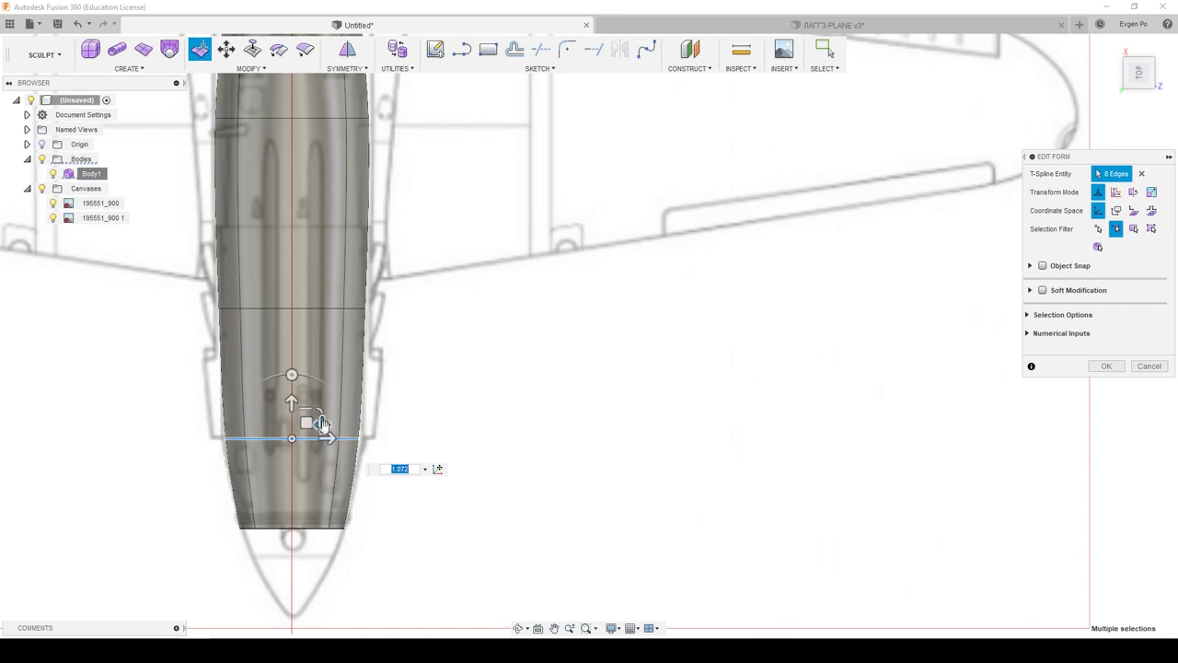
{"action": "double_click", "coordinate": [322, 311]}
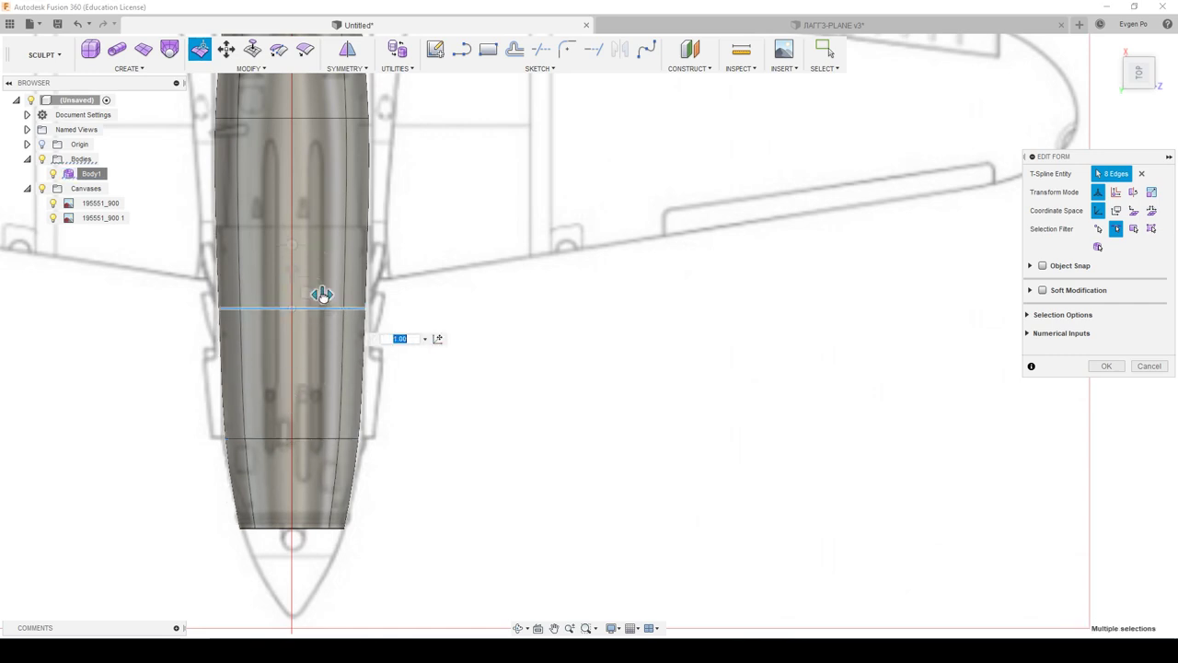
{"action": "left_click_drag", "start_coordinate": [323, 294], "coordinate": [324, 294]}
{"action": "scroll", "coordinate": [426, 466], "scroll_direction": "down", "scroll_amount": 2}
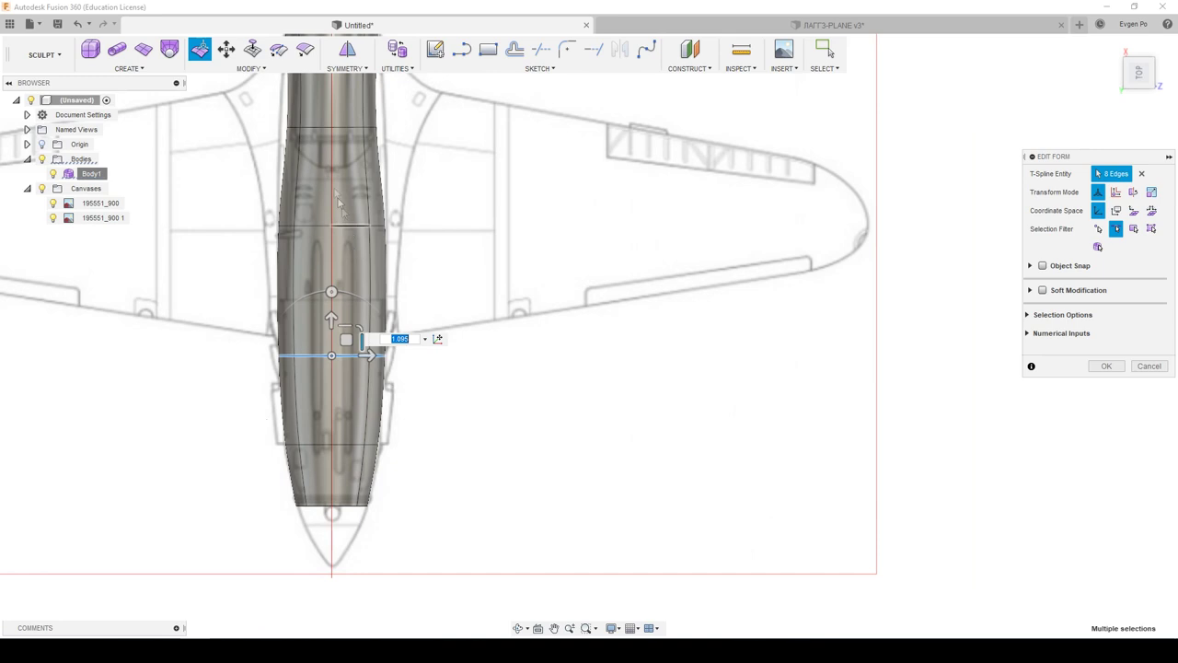
{"action": "scroll", "coordinate": [339, 341], "scroll_direction": "up", "scroll_amount": 3}
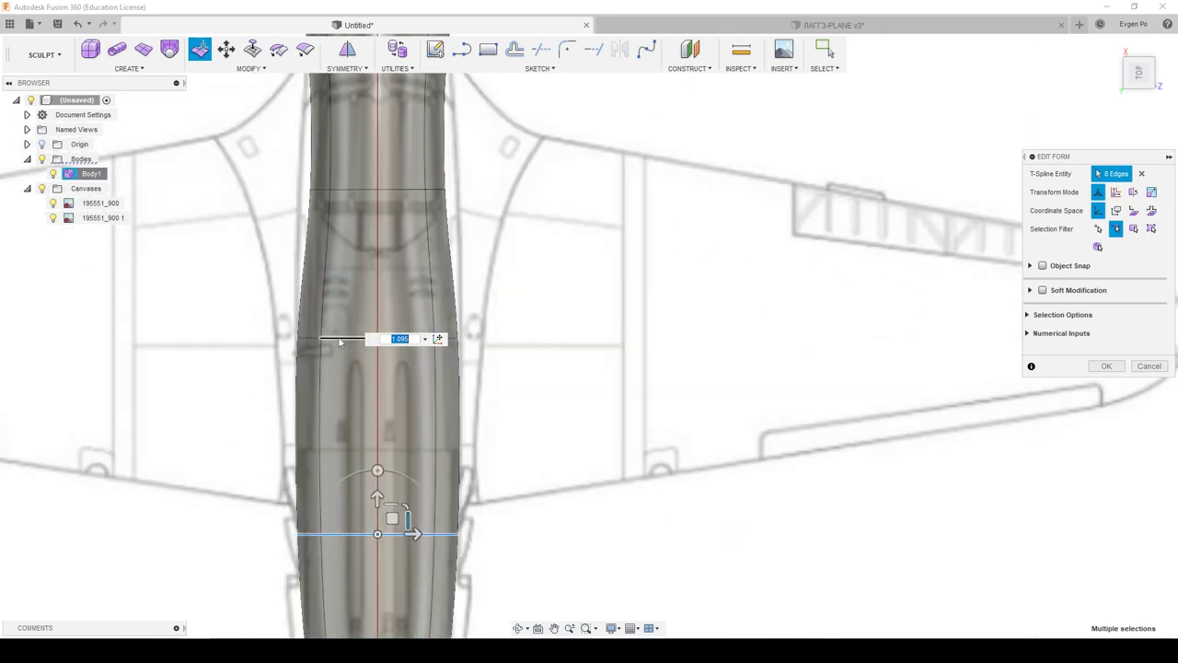
{"action": "double_click", "coordinate": [340, 341]}
{"action": "left_click_drag", "start_coordinate": [405, 319], "coordinate": [407, 323]}
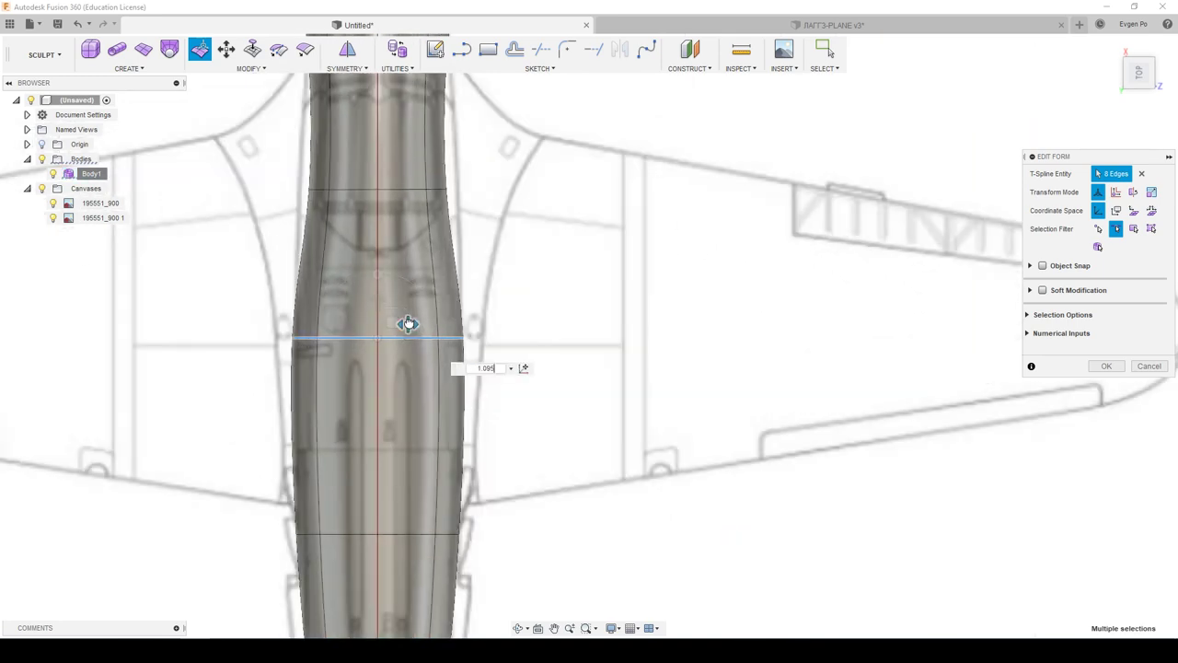
{"action": "scroll", "coordinate": [414, 331], "scroll_direction": "down", "scroll_amount": 1}
{"action": "scroll", "coordinate": [419, 304], "scroll_direction": "up", "scroll_amount": 1}
{"action": "scroll", "coordinate": [416, 284], "scroll_direction": "up", "scroll_amount": 2}
Step: Widen the ring above the wings to about 1.28, undoing an over-widened attempt
{"action": "double_click", "coordinate": [418, 291]}
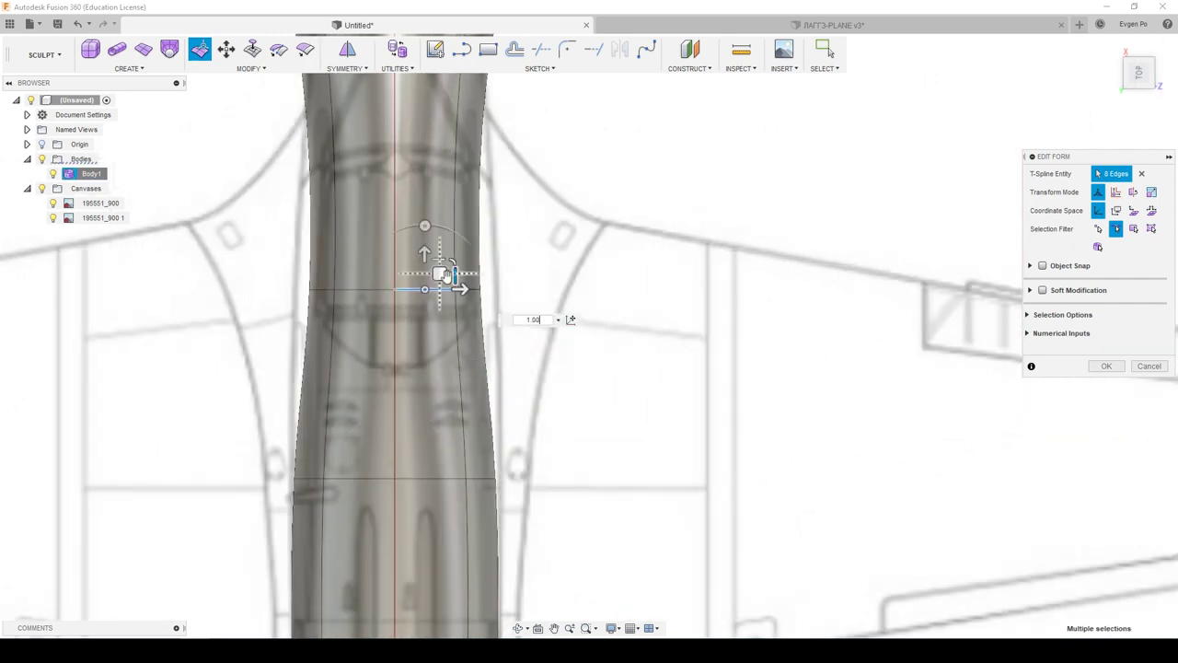
{"action": "left_click_drag", "start_coordinate": [456, 275], "coordinate": [467, 283]}
{"action": "key", "text": "ctrl+z"}
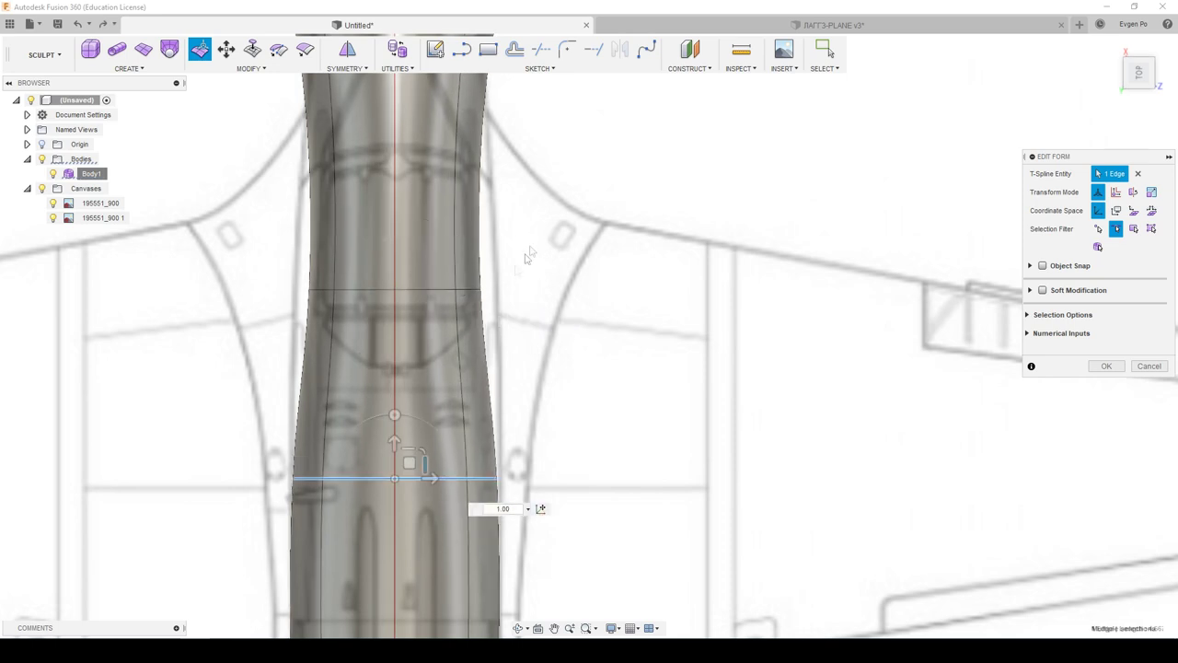
{"action": "double_click", "coordinate": [427, 291]}
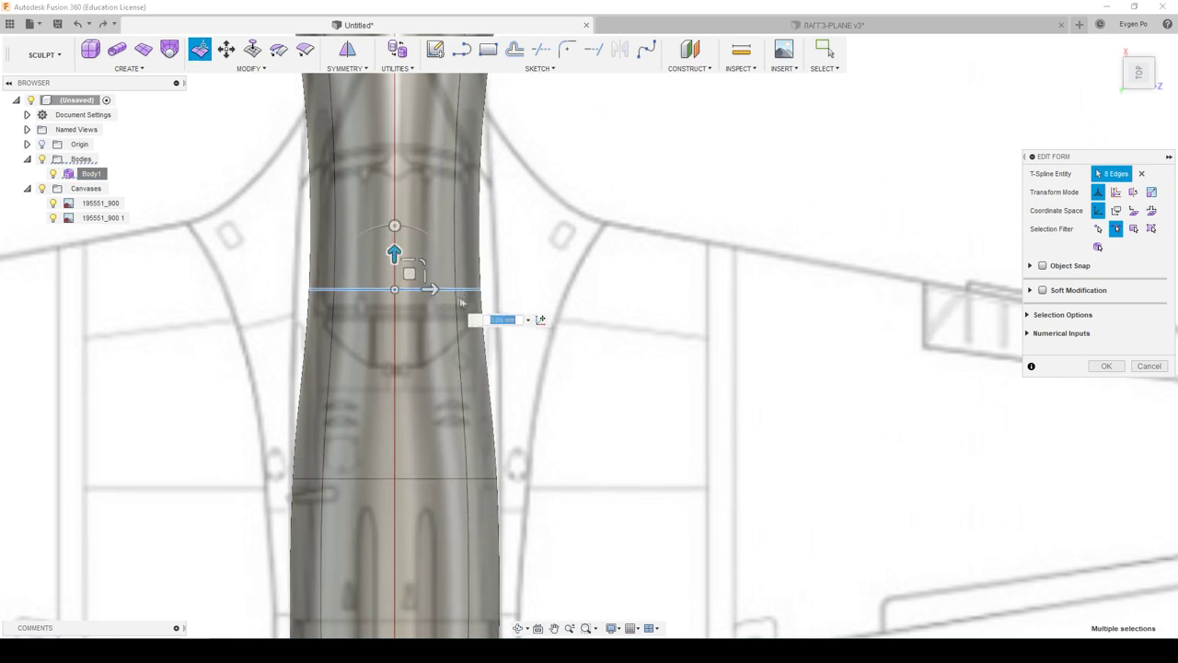
{"action": "left_click_drag", "start_coordinate": [425, 276], "coordinate": [436, 276]}
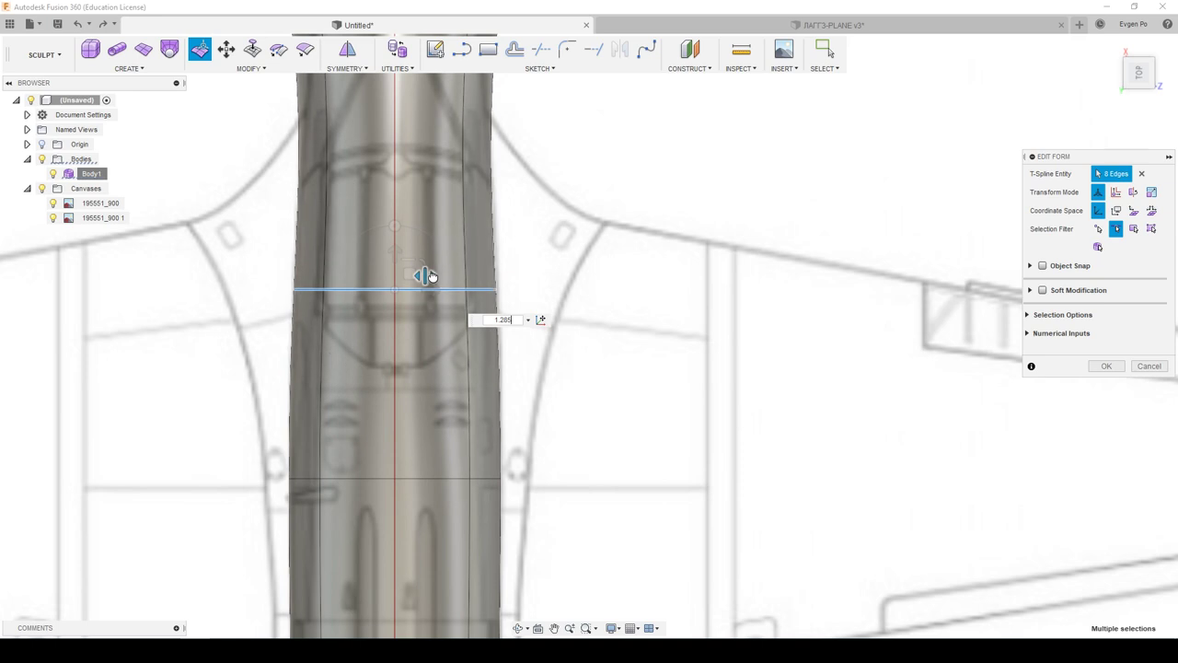
{"action": "scroll", "coordinate": [486, 425], "scroll_direction": "down", "scroll_amount": 3}
{"action": "scroll", "coordinate": [485, 426], "scroll_direction": "up", "scroll_amount": 4}
{"action": "scroll", "coordinate": [497, 255], "scroll_direction": "down", "scroll_amount": 3}
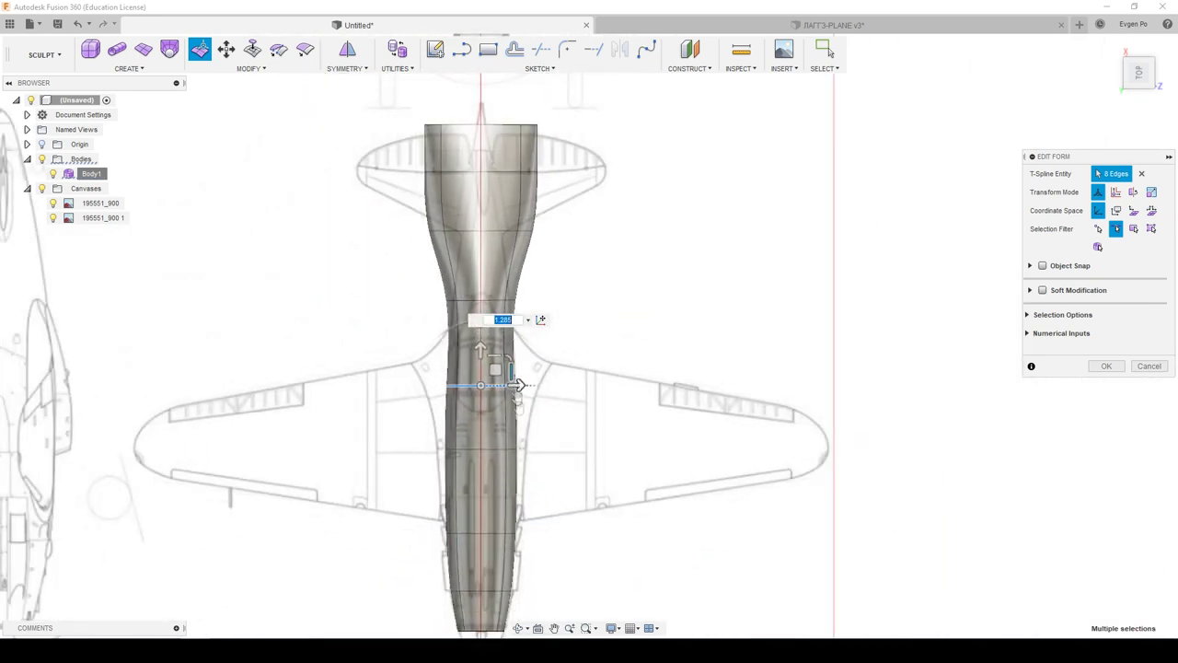
Step: Pinch the top edge loop and two tail loops of the fuselage inward
{"action": "scroll", "coordinate": [497, 203], "scroll_direction": "up", "scroll_amount": 2}
{"action": "double_click", "coordinate": [516, 229]}
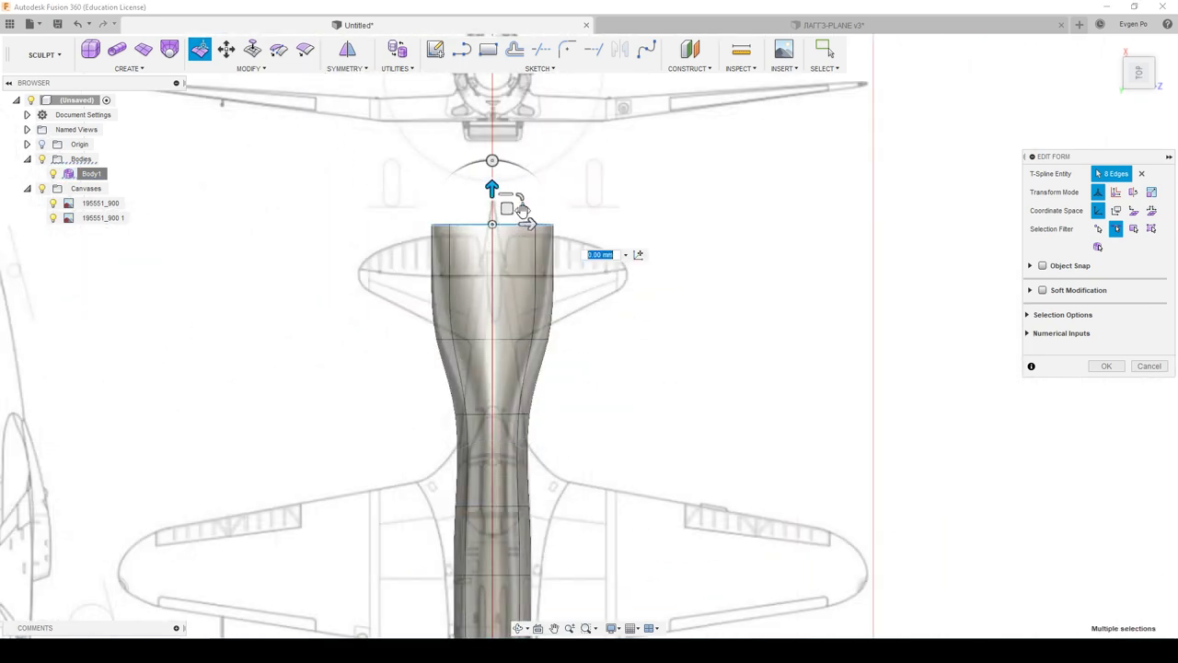
{"action": "left_click_drag", "start_coordinate": [521, 230], "coordinate": [487, 213]}
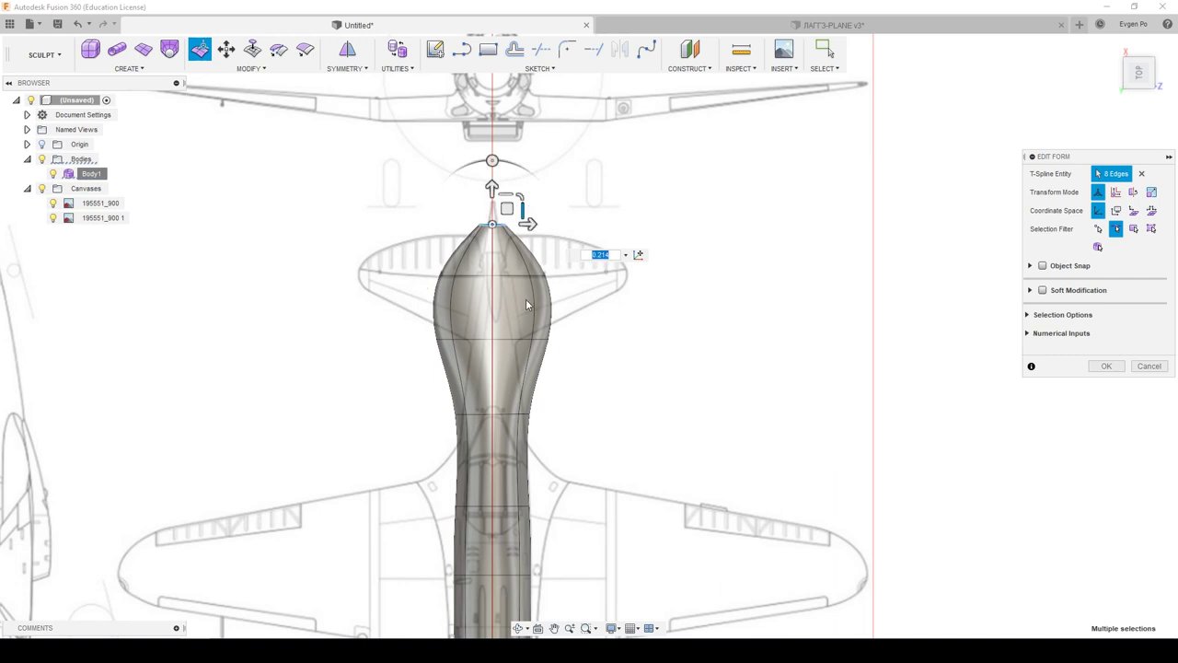
{"action": "double_click", "coordinate": [513, 275]}
{"action": "left_click_drag", "start_coordinate": [522, 261], "coordinate": [492, 263]}
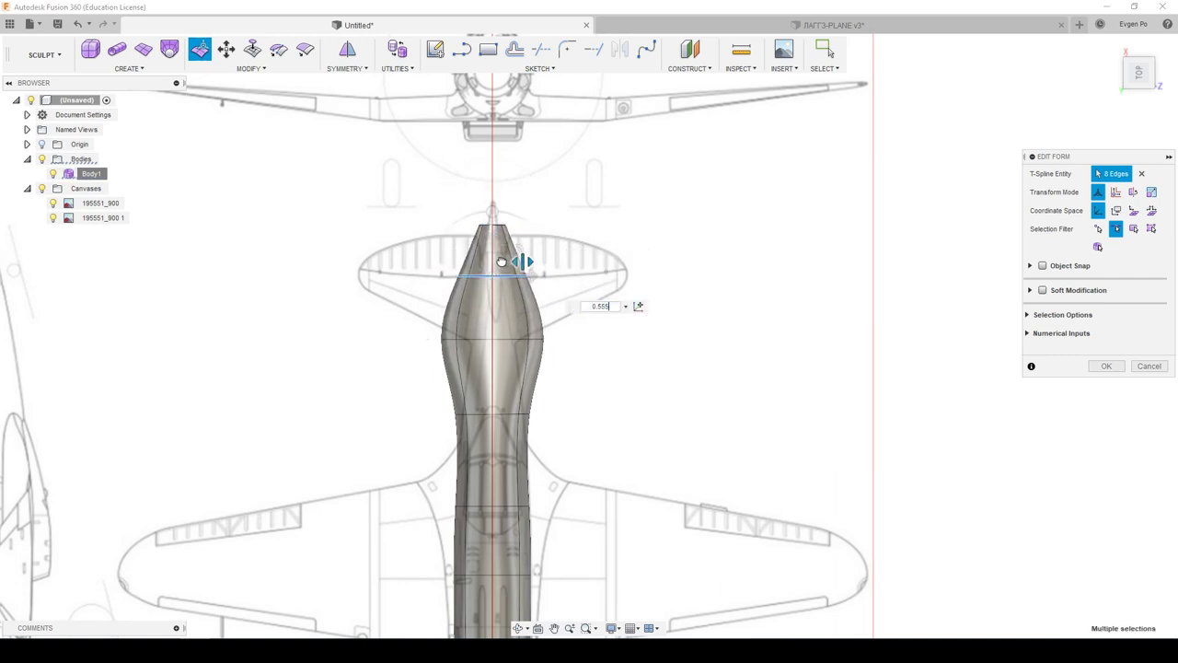
{"action": "double_click", "coordinate": [507, 340]}
{"action": "left_click_drag", "start_coordinate": [521, 326], "coordinate": [492, 328]}
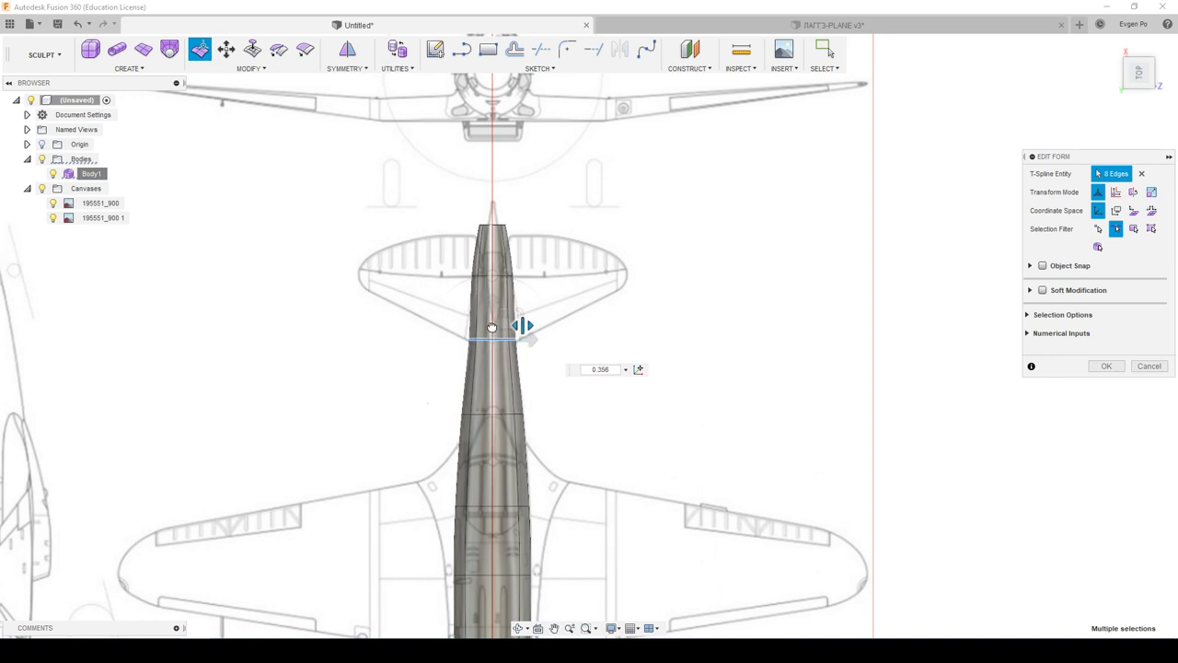
{"action": "scroll", "coordinate": [497, 262], "scroll_direction": "up", "scroll_amount": 5}
Step: Scale the tail-plane loops to 0.45 and 0.68, and the fuselage tip to 0.64
{"action": "double_click", "coordinate": [503, 292]}
{"action": "left_click_drag", "start_coordinate": [532, 281], "coordinate": [511, 281]}
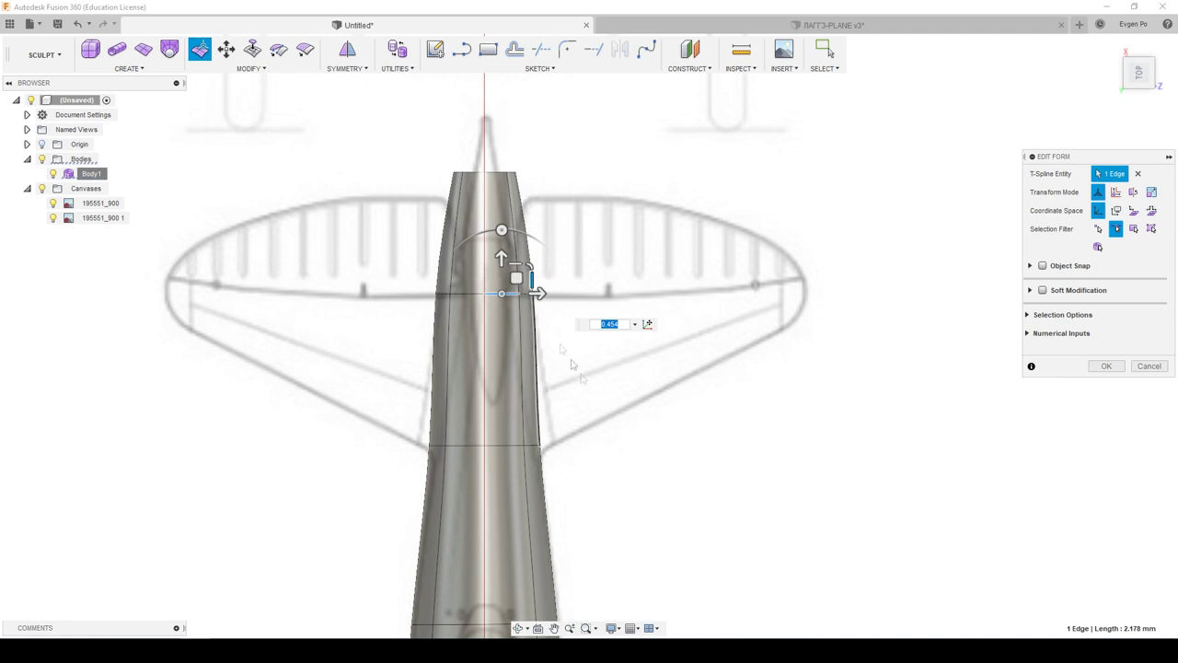
{"action": "double_click", "coordinate": [507, 293]}
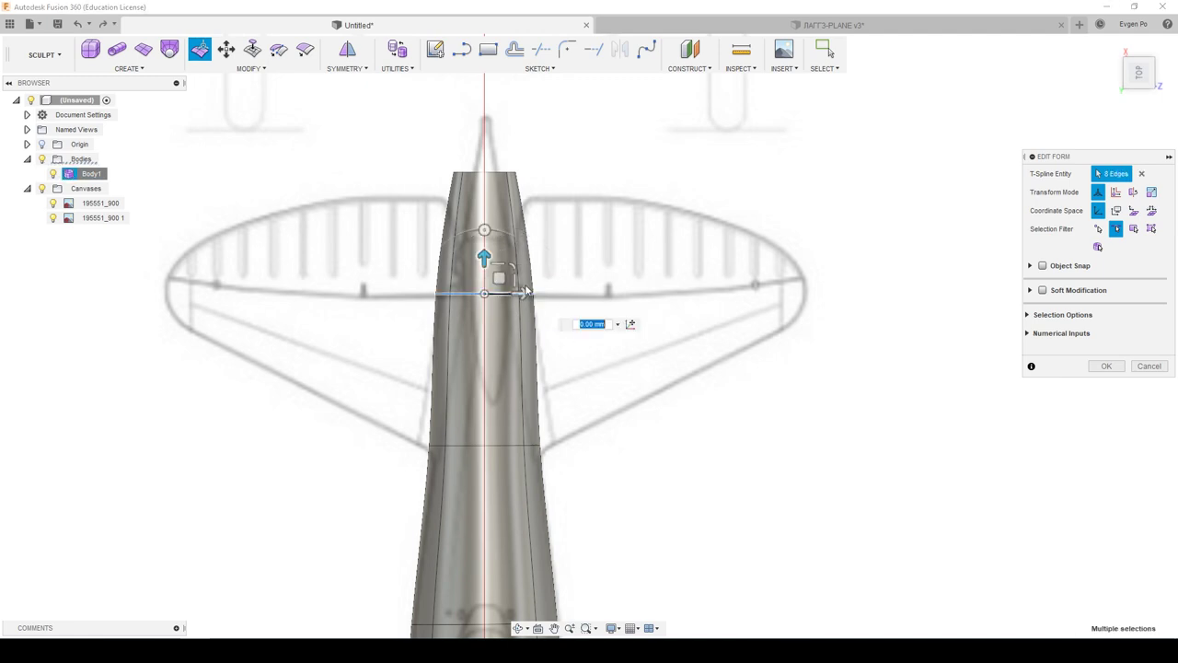
{"action": "left_click_drag", "start_coordinate": [516, 276], "coordinate": [505, 277]}
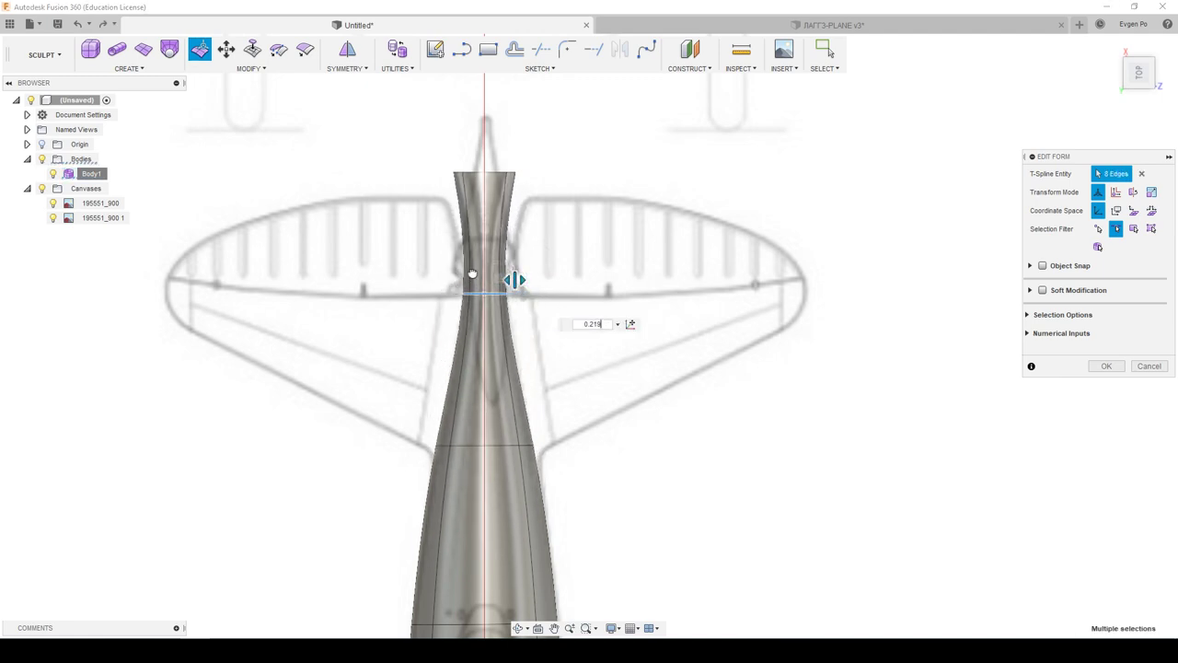
{"action": "key", "text": "BackSpace"}
{"action": "key", "text": "BackSpace"}
{"action": "key", "text": "BackSpace"}
{"action": "type", "text": "68"}
{"action": "scroll", "coordinate": [385, 234], "scroll_direction": "down", "scroll_amount": 1}
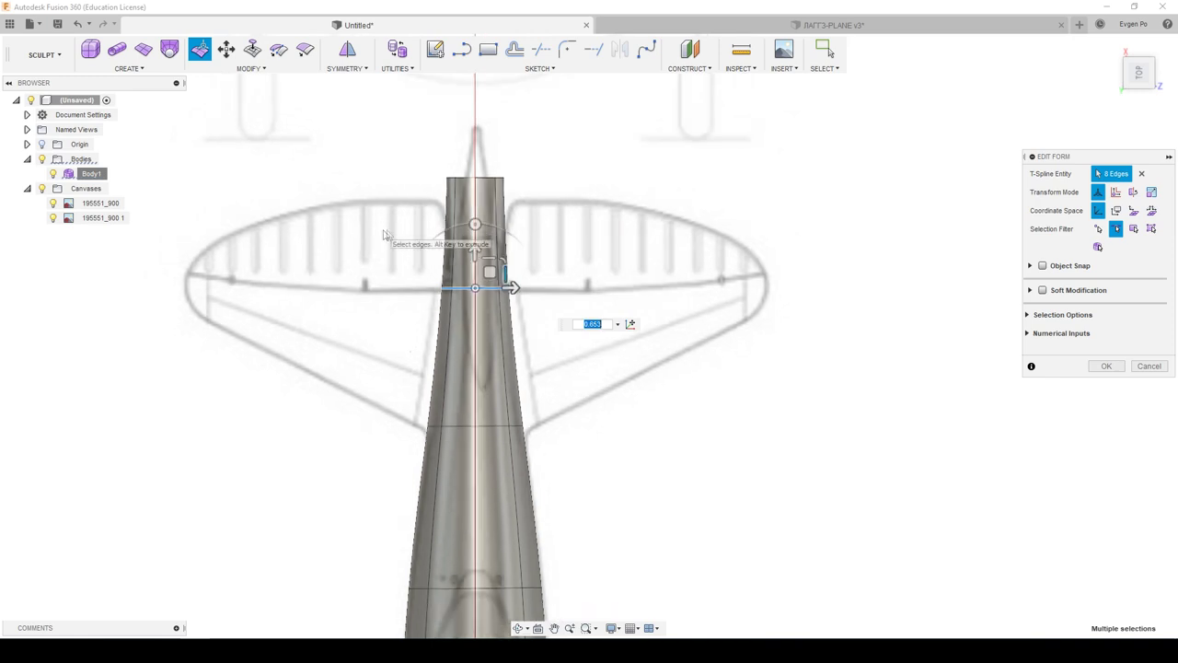
{"action": "double_click", "coordinate": [486, 179]}
{"action": "left_click_drag", "start_coordinate": [505, 162], "coordinate": [494, 163]}
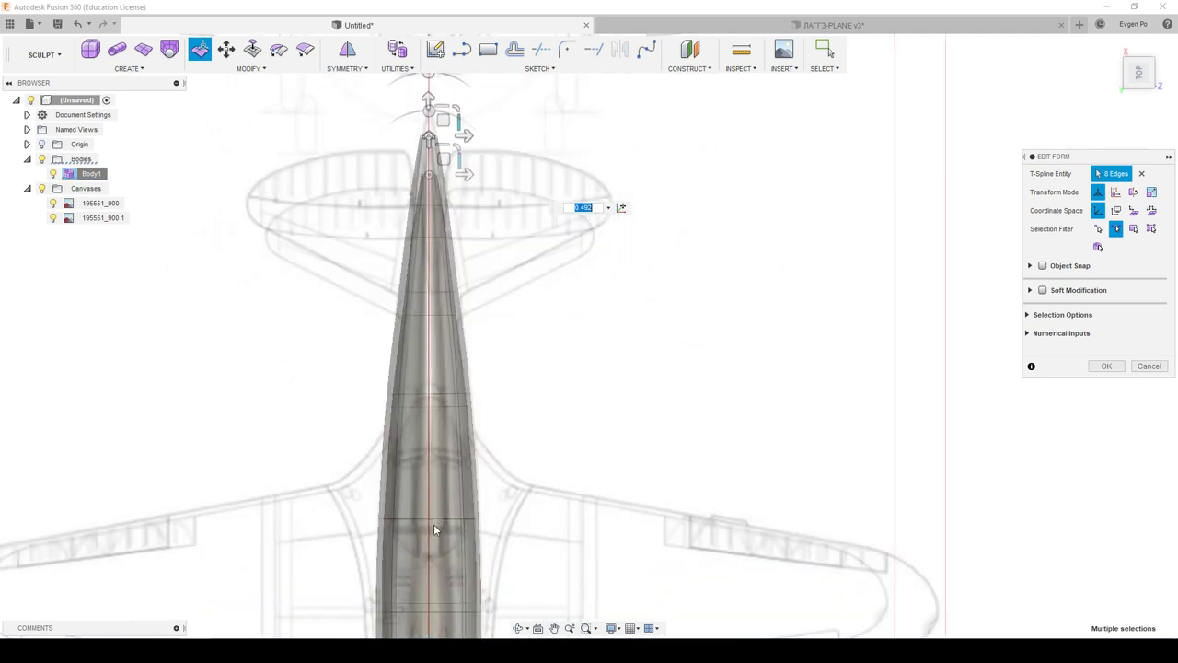
Step: Narrow a mid-fuselage loop to 0.922 and orbit to an angled view
{"action": "scroll", "coordinate": [433, 524], "scroll_direction": "up", "scroll_amount": 2}
{"action": "scroll", "coordinate": [448, 484], "scroll_direction": "up", "scroll_amount": 2}
{"action": "scroll", "coordinate": [451, 496], "scroll_direction": "down", "scroll_amount": 3}
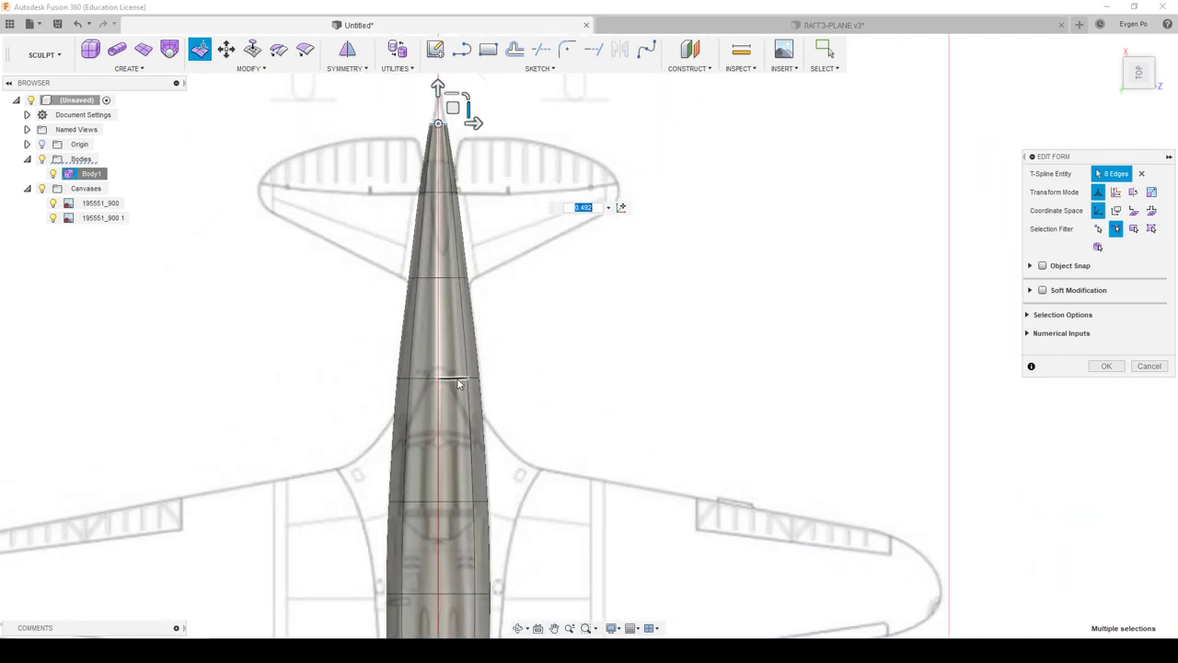
{"action": "double_click", "coordinate": [466, 376]}
{"action": "left_click_drag", "start_coordinate": [468, 365], "coordinate": [467, 365]}
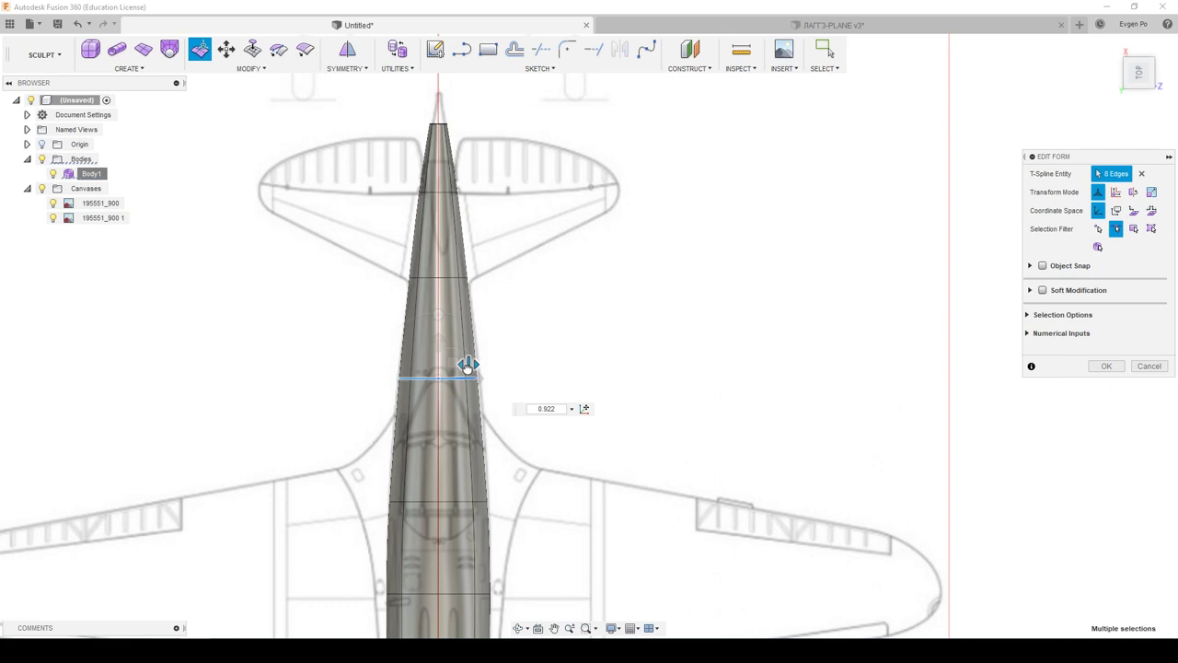
{"action": "scroll", "coordinate": [307, 377], "scroll_direction": "down", "scroll_amount": 2}
{"action": "scroll", "coordinate": [308, 376], "scroll_direction": "down", "scroll_amount": 2}
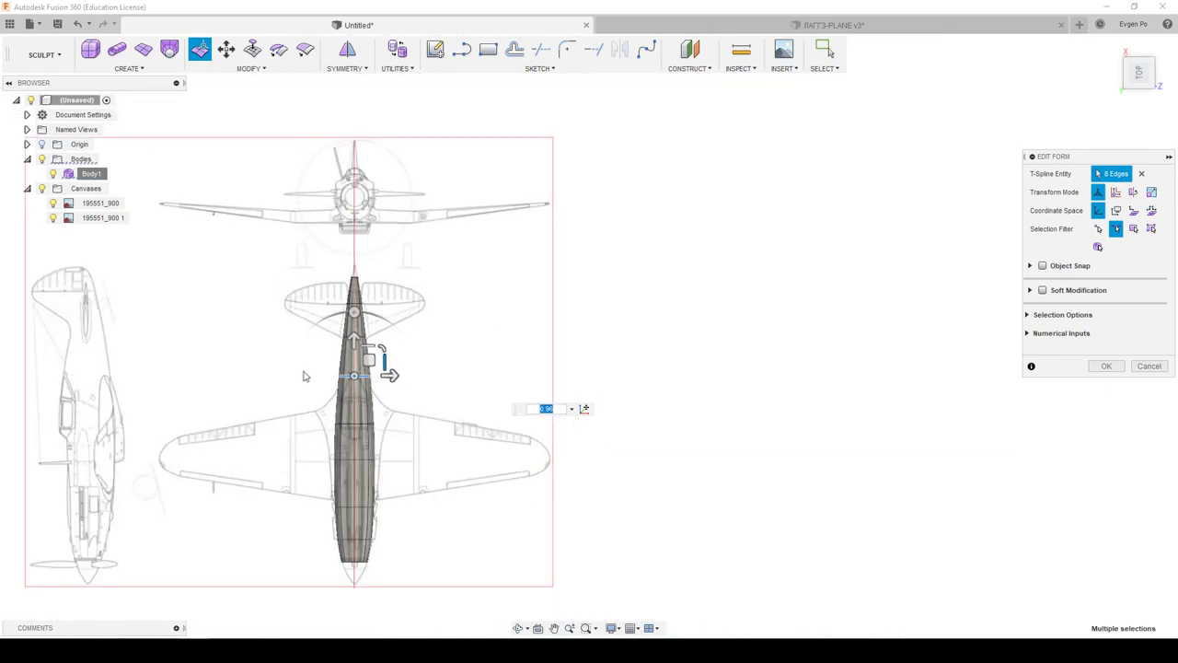
{"action": "scroll", "coordinate": [324, 431], "scroll_direction": "up", "scroll_amount": 2}
{"action": "mouse_move", "coordinate": [414, 458]}
{"action": "middle_mouse_down", "text": "shift"}
{"action": "mouse_move", "coordinate": [285, 345]}
{"action": "mouse_move", "coordinate": [394, 311]}
{"action": "mouse_move", "coordinate": [350, 313]}
{"action": "mouse_move", "coordinate": [368, 328]}
{"action": "mouse_move", "coordinate": [411, 316]}
{"action": "mouse_move", "coordinate": [400, 337]}
{"action": "mouse_move", "coordinate": [350, 332]}
{"action": "mouse_move", "coordinate": [395, 361]}
{"action": "mouse_move", "coordinate": [451, 345]}
{"action": "middle_mouse_up", "text": "shift"}
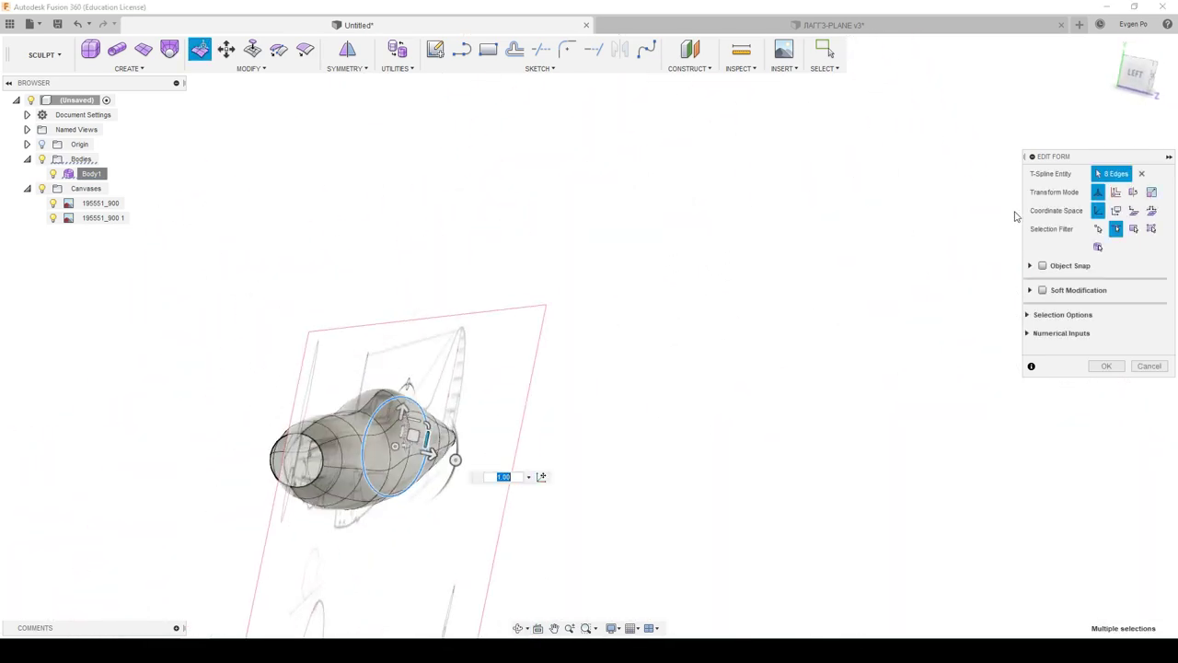
Step: View the fuselage from the left side and commit the Edit Form changes
{"action": "left_click", "coordinate": [1135, 77]}
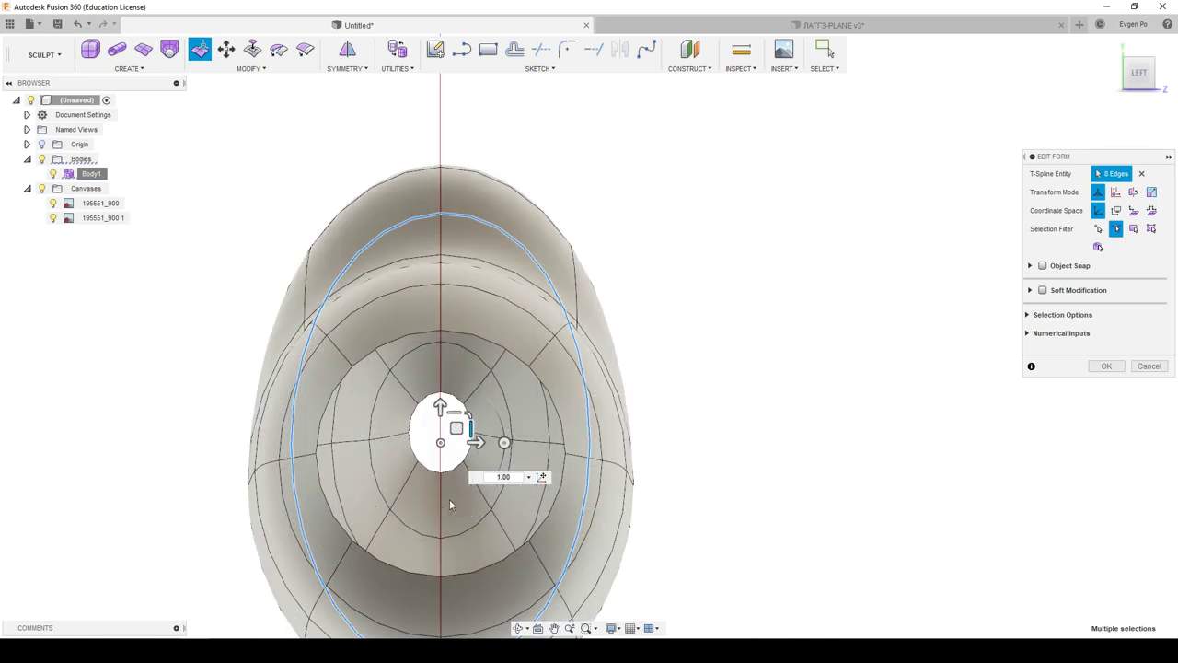
{"action": "scroll", "coordinate": [449, 503], "scroll_direction": "down", "scroll_amount": 3}
{"action": "middle_click_drag", "start_coordinate": [449, 503], "coordinate": [617, 381], "text": "shift"}
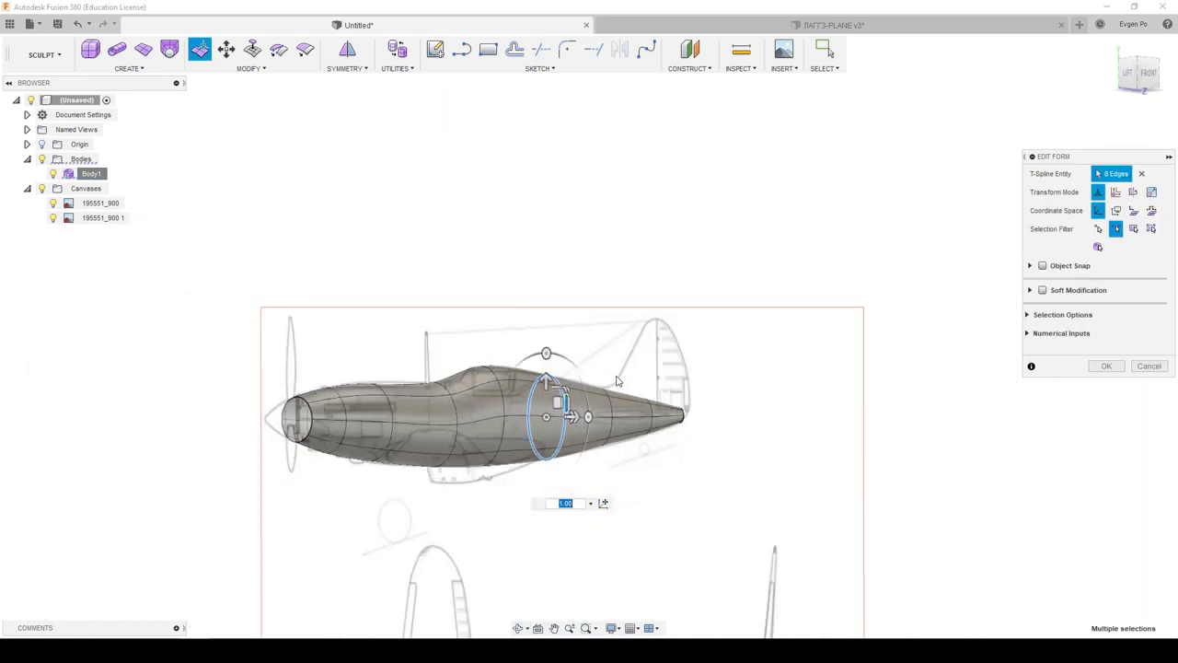
{"action": "left_click", "coordinate": [1106, 366]}
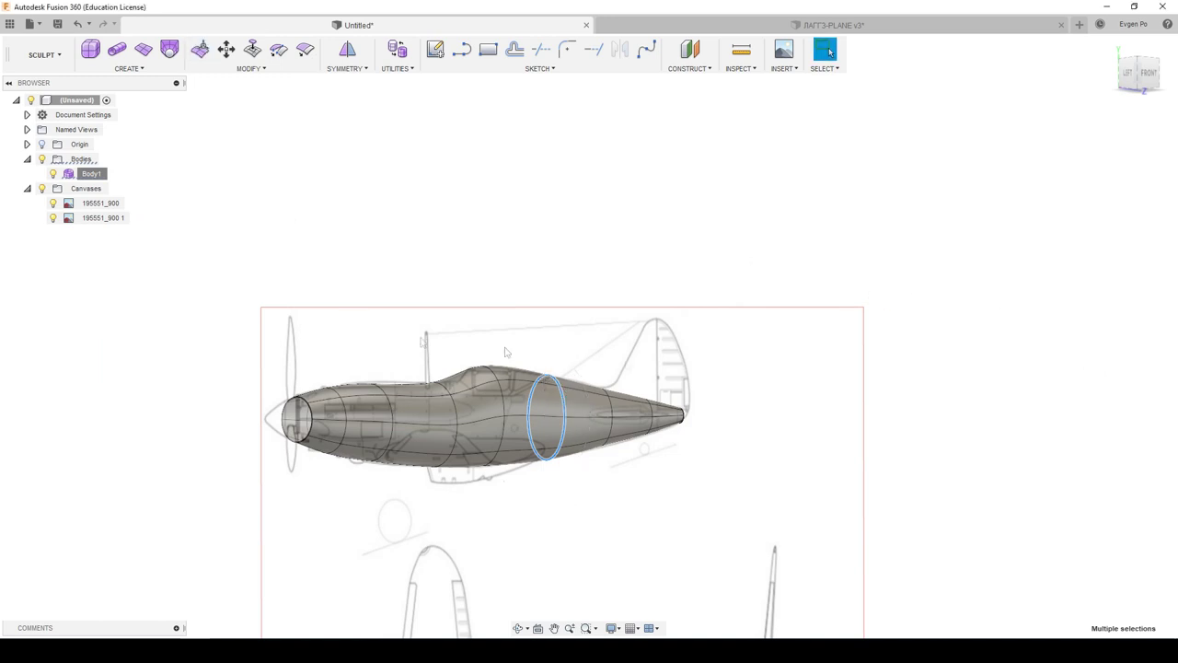
Step: In the Patch workspace, create a 0 mm offset surface of the fuselage
{"action": "left_click", "coordinate": [43, 54]}
{"action": "left_click", "coordinate": [50, 123]}
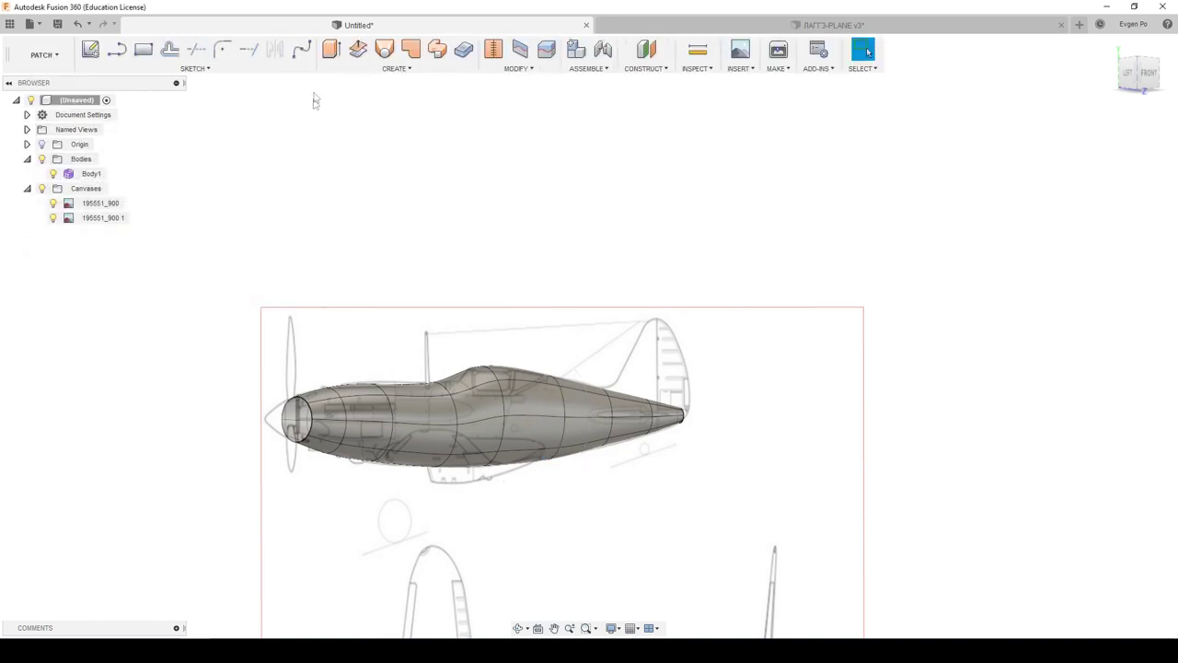
{"action": "left_click", "coordinate": [358, 51]}
{"action": "left_click", "coordinate": [488, 413]}
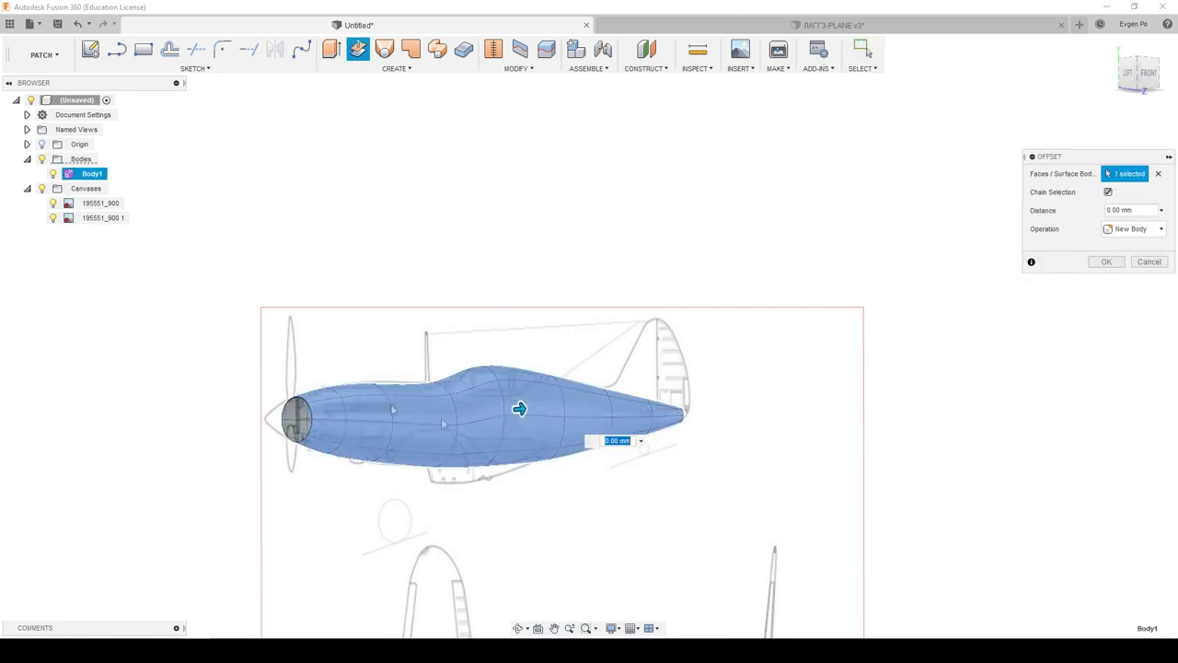
{"action": "left_click", "coordinate": [1103, 264]}
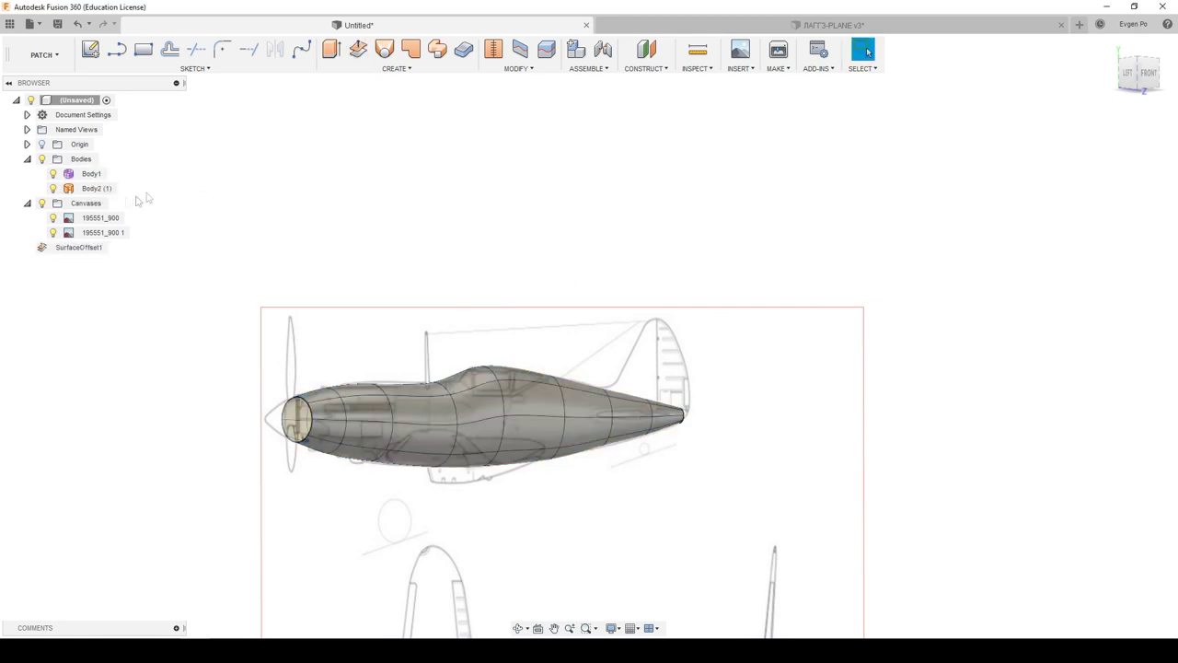
Step: Hide the original T-spline Body1, leaving the offset fuselage copy visible
{"action": "left_click", "coordinate": [53, 176]}
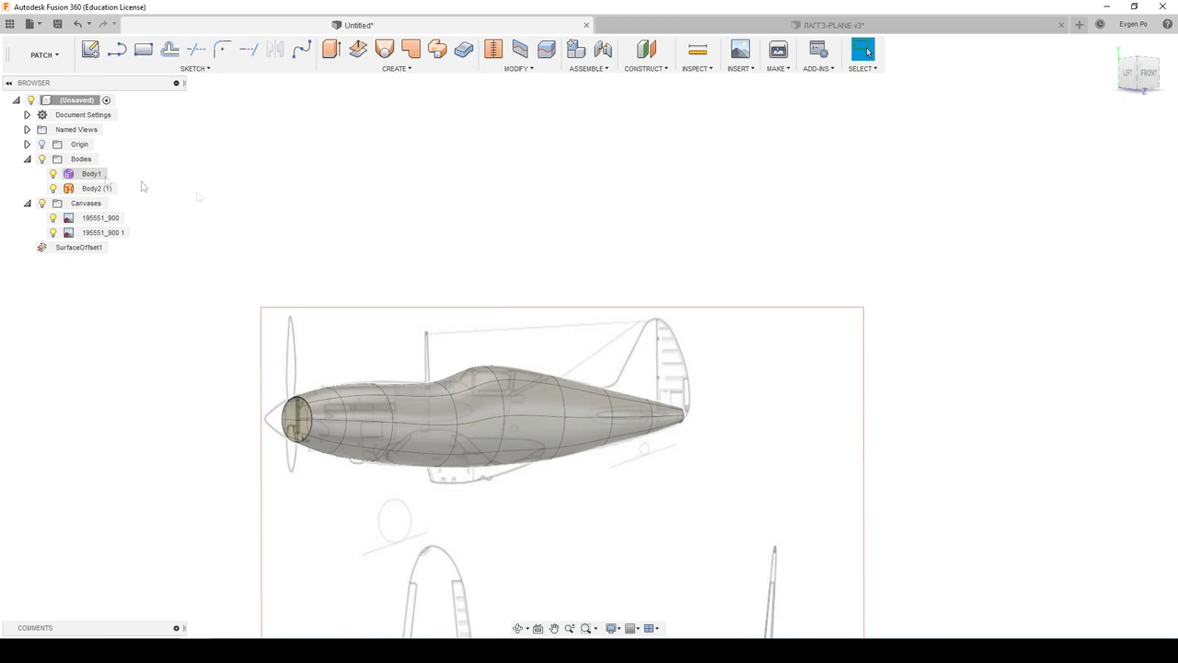
{"action": "middle_click_drag", "start_coordinate": [465, 226], "coordinate": [463, 246], "text": "shift"}
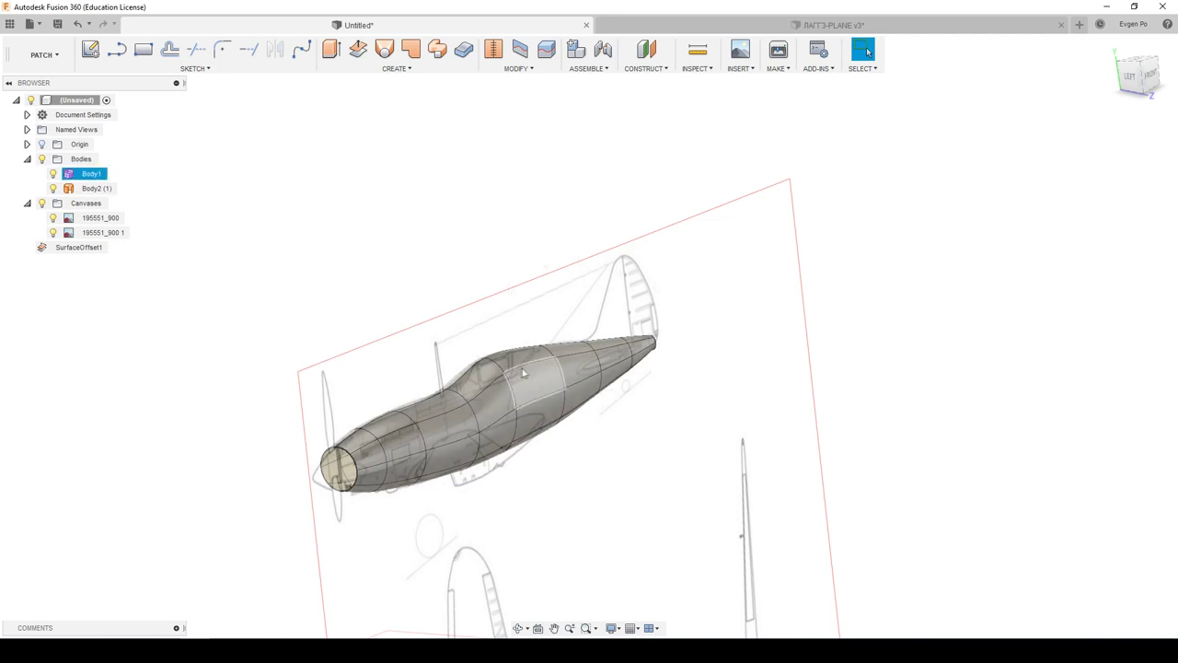
{"action": "left_click", "coordinate": [53, 174]}
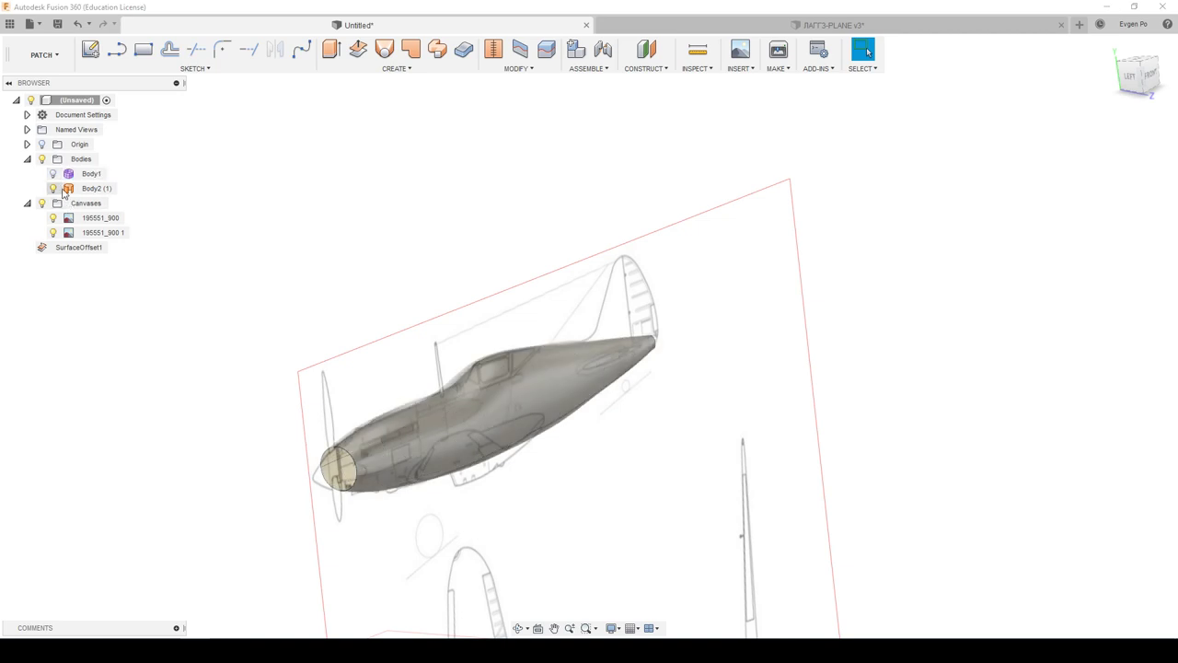
{"action": "left_click", "coordinate": [53, 174]}
{"action": "left_click", "coordinate": [53, 174]}
{"action": "mouse_move", "coordinate": [230, 148]}
{"action": "middle_mouse_down", "text": "shift"}
{"action": "mouse_move", "coordinate": [335, 127]}
{"action": "mouse_move", "coordinate": [317, 152]}
{"action": "middle_mouse_up", "text": "shift"}
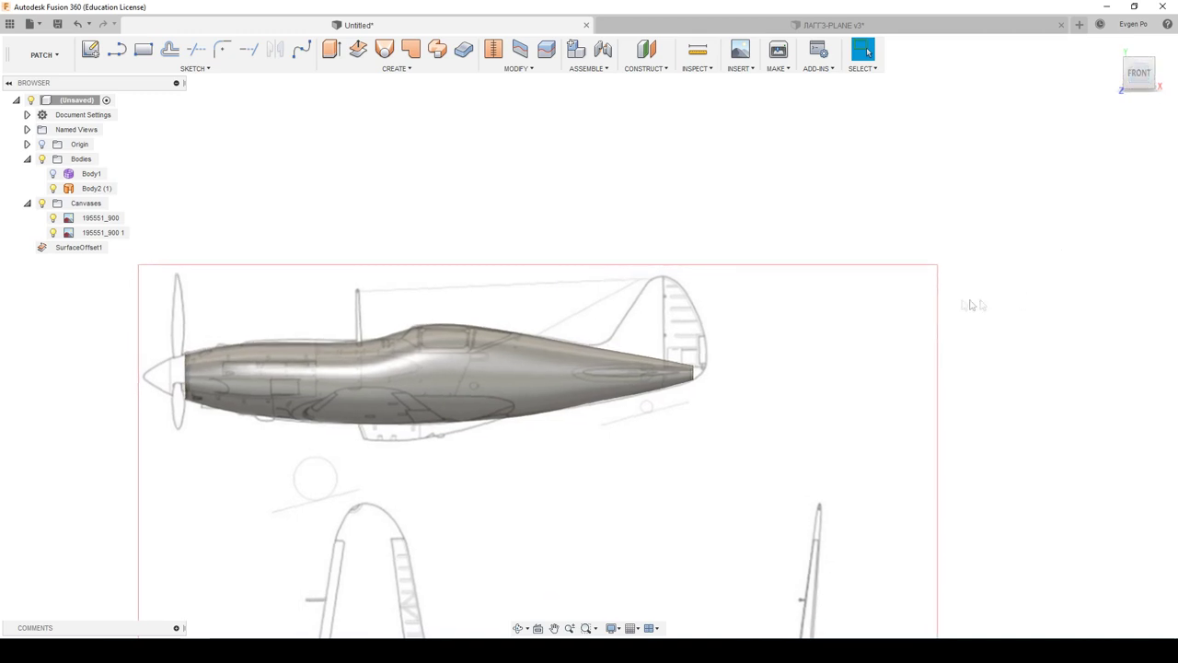
{"action": "left_click", "coordinate": [90, 49]}
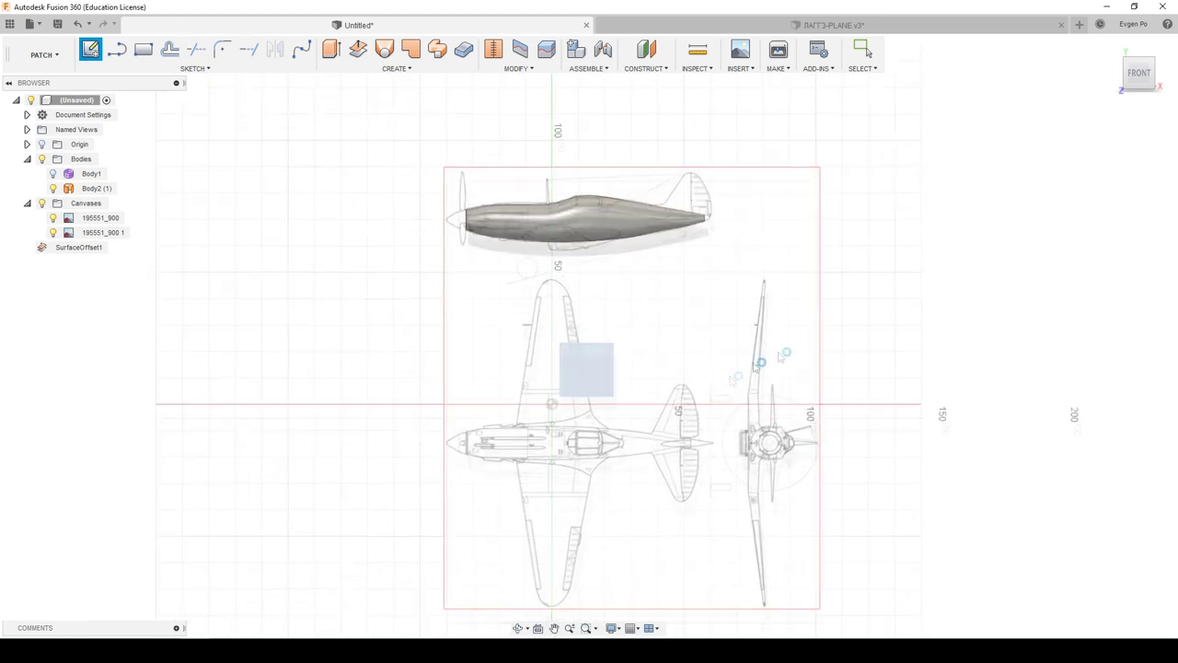
Step: Sketch a three-segment line along the cockpit canopy on the front plane
{"action": "left_click", "coordinate": [781, 357]}
{"action": "scroll", "coordinate": [466, 236], "scroll_direction": "up", "scroll_amount": 5}
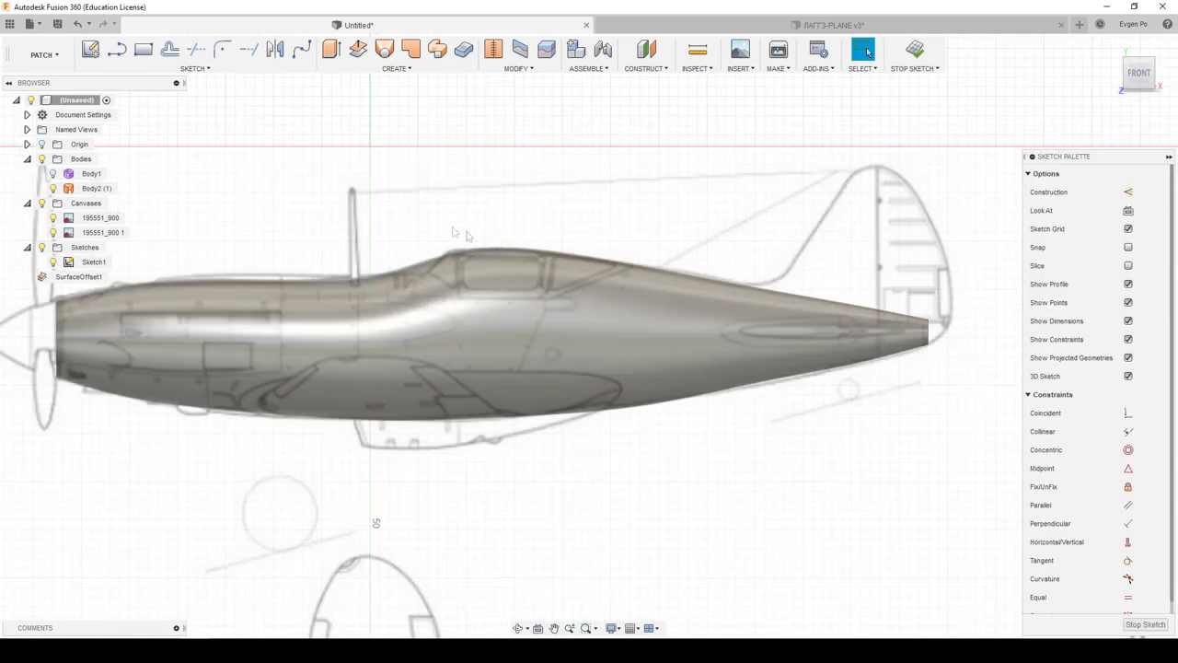
{"action": "scroll", "coordinate": [466, 236], "scroll_direction": "up", "scroll_amount": 2}
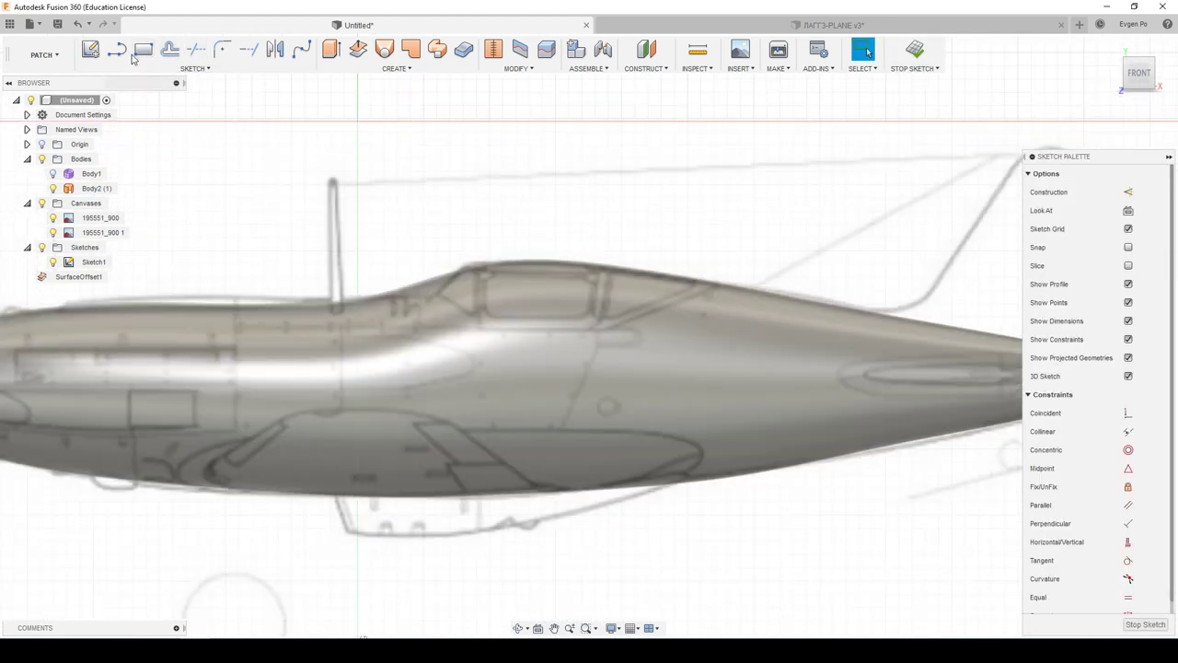
{"action": "left_click", "coordinate": [109, 48]}
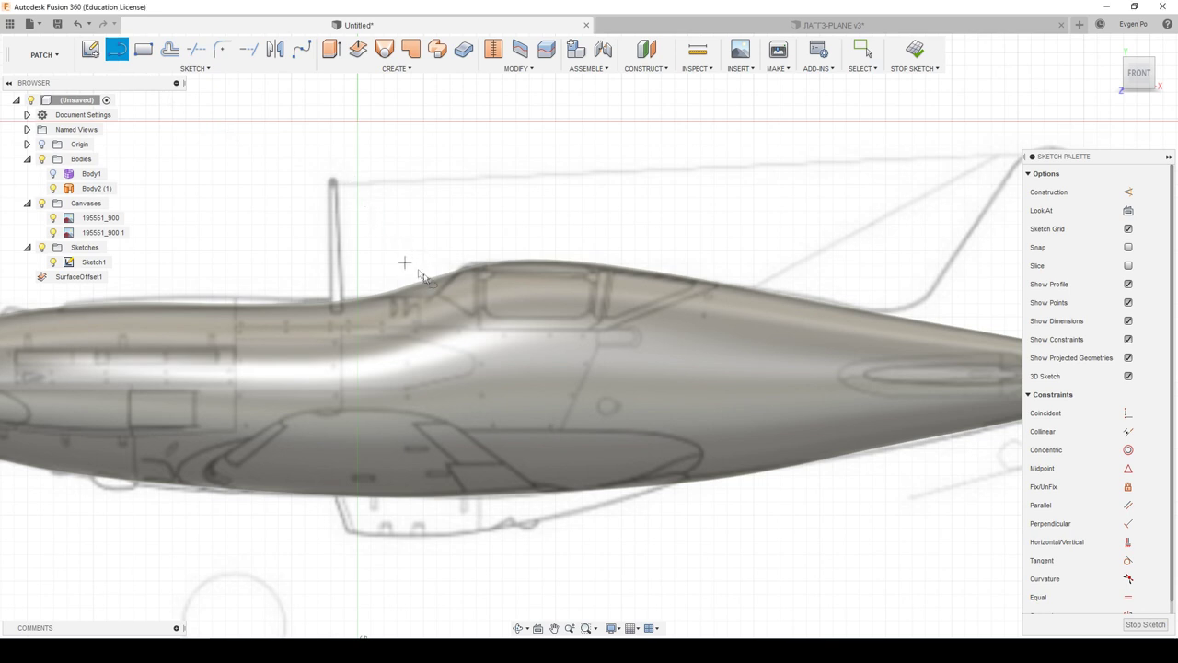
{"action": "left_click", "coordinate": [487, 325]}
{"action": "left_click", "coordinate": [608, 324]}
{"action": "left_click", "coordinate": [799, 248]}
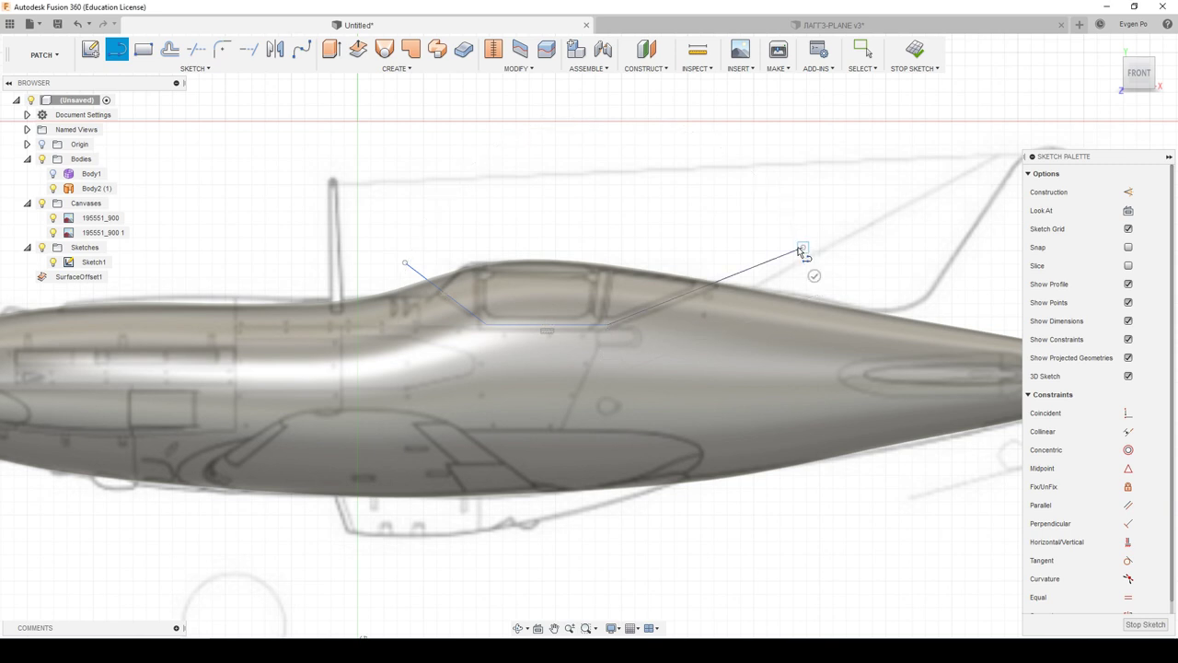
{"action": "left_click", "coordinate": [332, 50]}
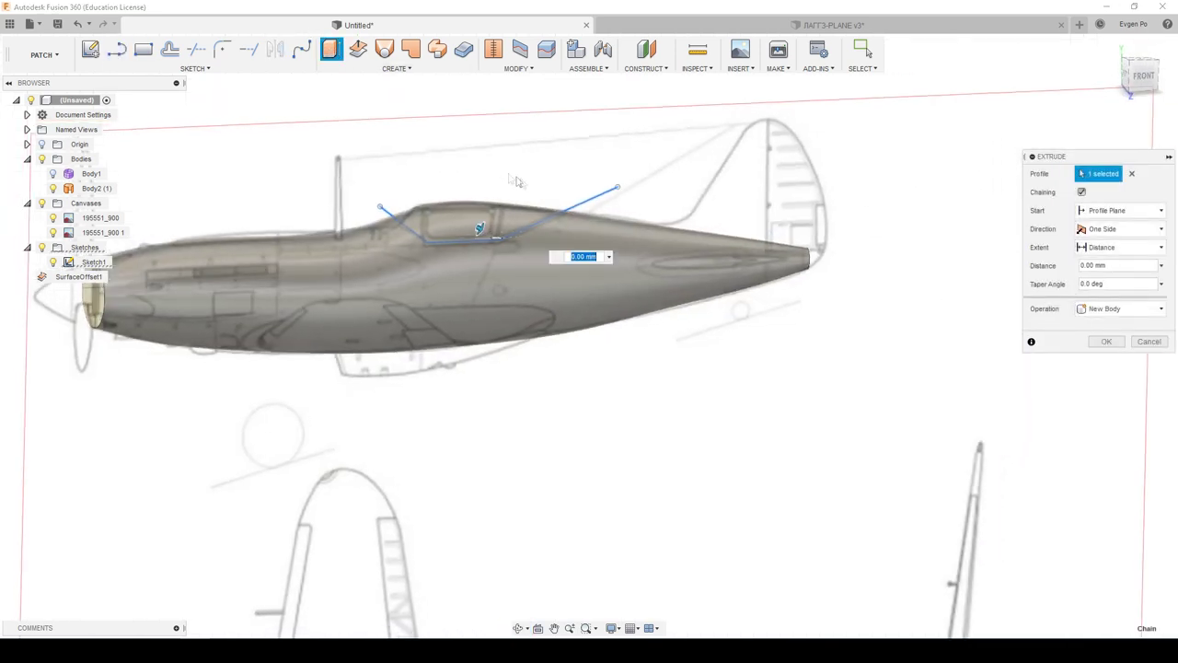
Step: Extrude the canopy line as a symmetric 19 mm surface through the fuselage
{"action": "left_click", "coordinate": [585, 204]}
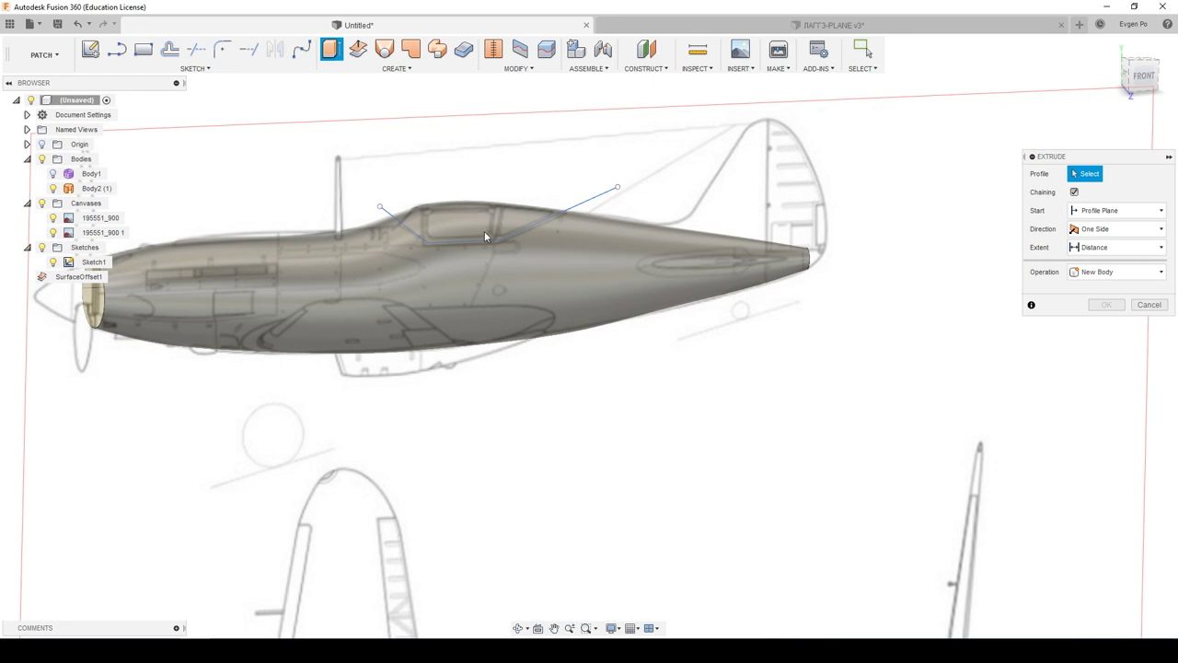
{"action": "left_click", "coordinate": [576, 212]}
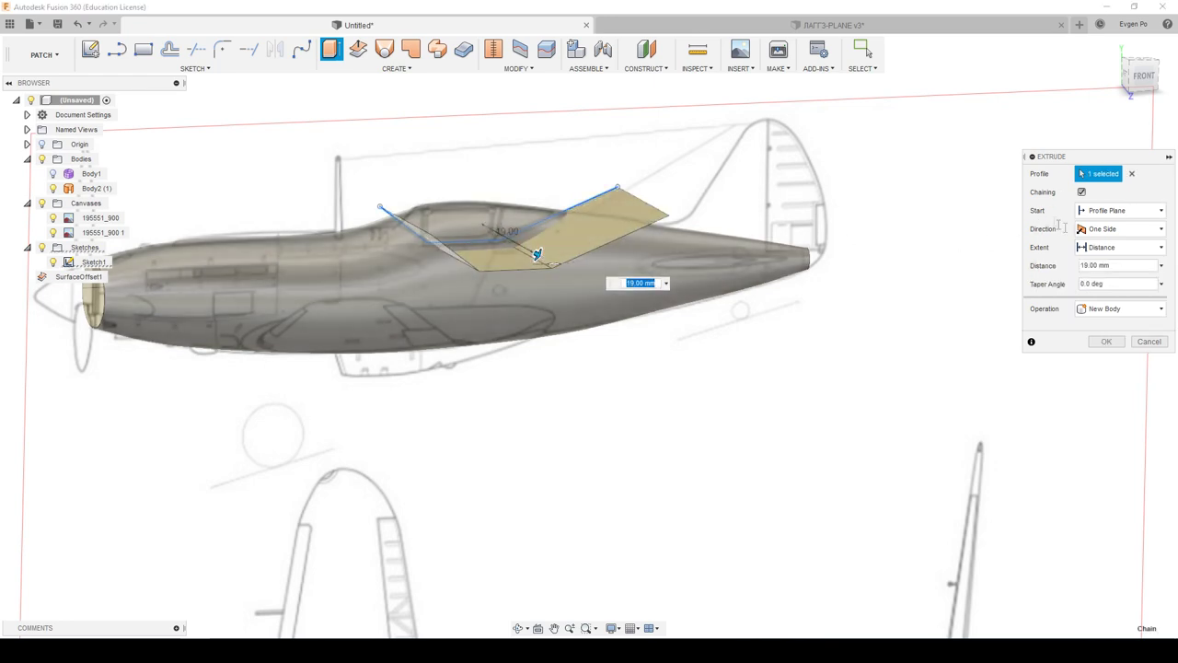
{"action": "left_click", "coordinate": [1087, 230]}
{"action": "left_click", "coordinate": [1097, 276]}
{"action": "middle_click_drag", "start_coordinate": [701, 267], "coordinate": [984, 314], "text": "shift"}
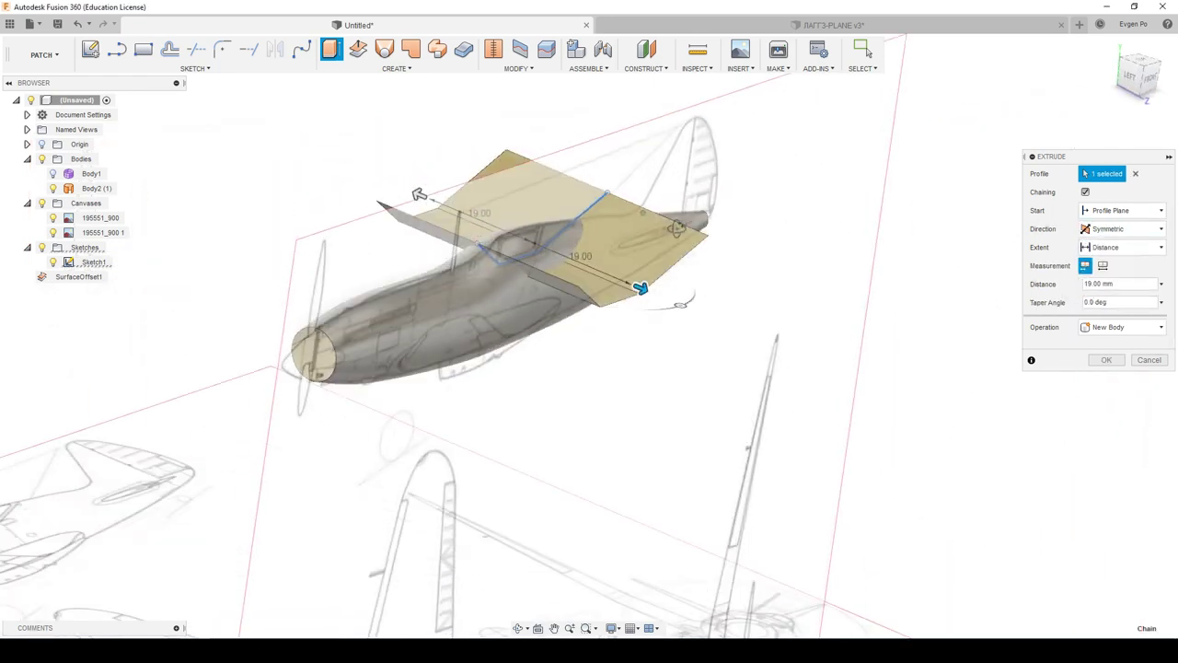
{"action": "left_click", "coordinate": [1107, 362]}
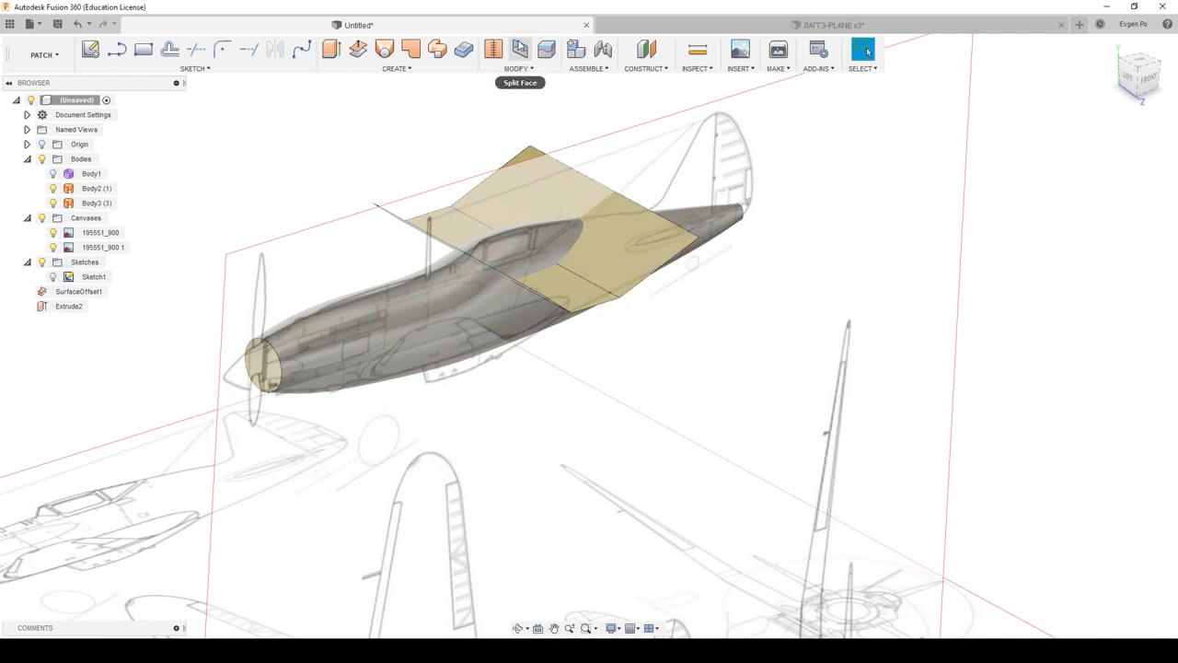
{"action": "left_click", "coordinate": [520, 50]}
Step: Split the fuselage face using the extruded canopy surface (Extrude2) as the splitting tool
{"action": "left_click", "coordinate": [443, 287]}
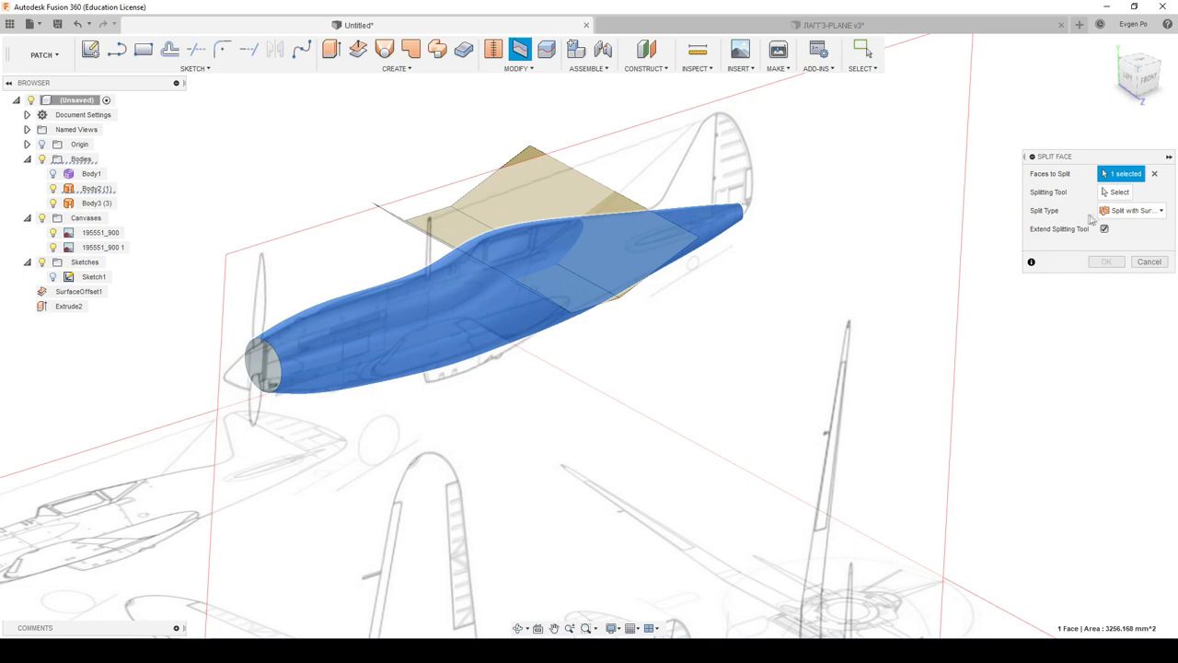
{"action": "left_click", "coordinate": [1121, 193]}
{"action": "left_click", "coordinate": [97, 203]}
{"action": "mouse_move", "coordinate": [442, 192]}
{"action": "middle_mouse_down", "text": "shift"}
{"action": "mouse_move", "coordinate": [394, 175]}
{"action": "mouse_move", "coordinate": [495, 221]}
{"action": "middle_mouse_up", "text": "shift"}
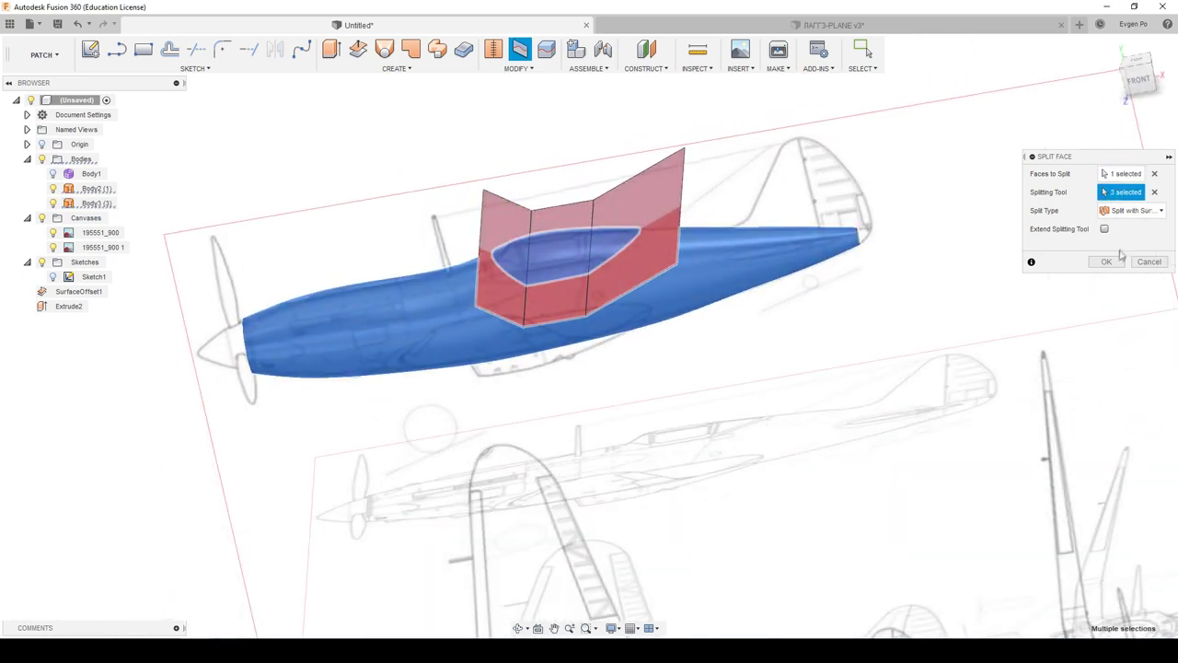
{"action": "left_click", "coordinate": [1108, 263]}
Step: Hide the cutting surface Body3 and select the fuselage body Body2
{"action": "left_click", "coordinate": [52, 202]}
{"action": "left_click", "coordinate": [96, 188]}
{"action": "middle_click_drag", "start_coordinate": [396, 304], "coordinate": [461, 340], "text": "shift"}
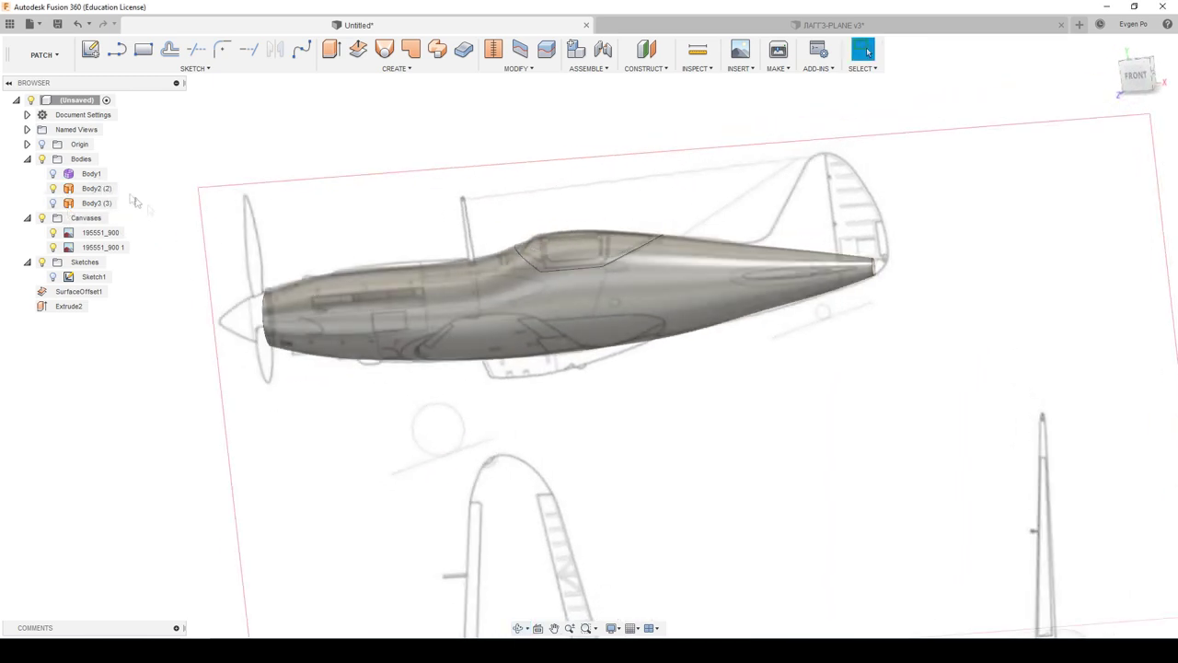
{"action": "left_click", "coordinate": [96, 188]}
{"action": "left_click", "coordinate": [501, 401]}
{"action": "mouse_move", "coordinate": [692, 454]}
{"action": "middle_mouse_down", "text": "shift"}
{"action": "mouse_move", "coordinate": [602, 268]}
{"action": "mouse_move", "coordinate": [521, 269]}
{"action": "mouse_move", "coordinate": [441, 368]}
{"action": "mouse_move", "coordinate": [525, 374]}
{"action": "mouse_move", "coordinate": [584, 476]}
{"action": "middle_mouse_up", "text": "shift"}
{"action": "scroll", "coordinate": [596, 278], "scroll_direction": "up", "scroll_amount": 3}
{"action": "left_click", "coordinate": [597, 278]}
{"action": "scroll", "coordinate": [441, 368], "scroll_direction": "down", "scroll_amount": 5}
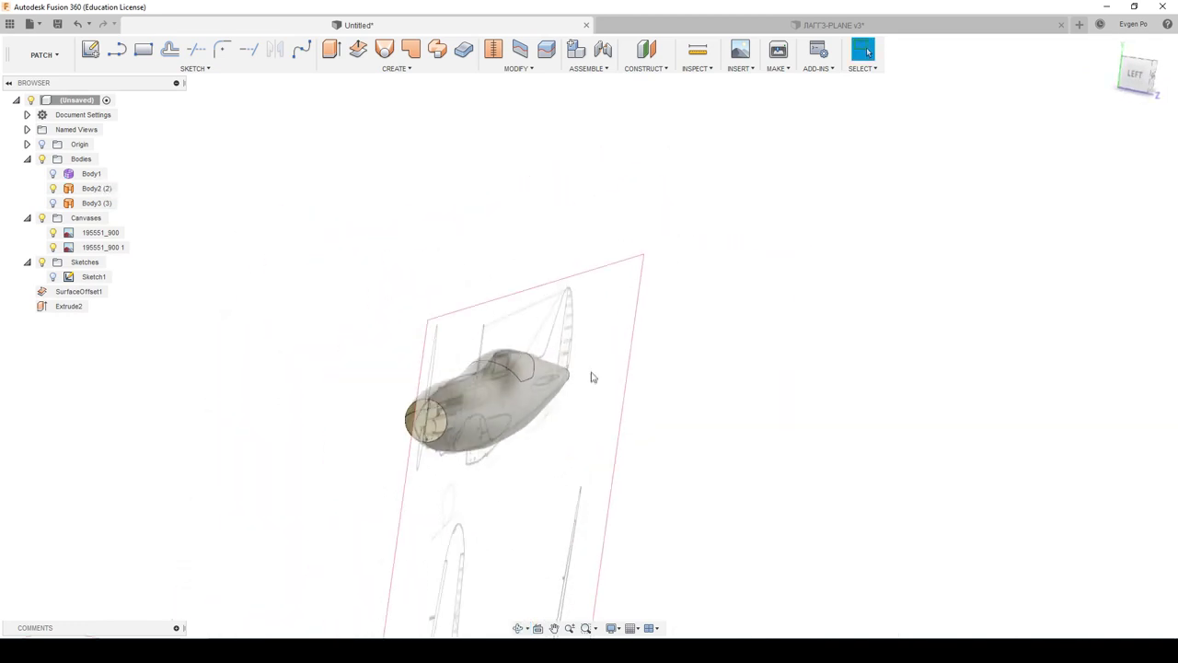
{"action": "scroll", "coordinate": [571, 360], "scroll_direction": "up", "scroll_amount": 5}
{"action": "mouse_move", "coordinate": [509, 348]}
{"action": "middle_mouse_down", "text": "shift"}
{"action": "mouse_move", "coordinate": [452, 313]}
{"action": "mouse_move", "coordinate": [484, 321]}
{"action": "mouse_move", "coordinate": [390, 418]}
{"action": "mouse_move", "coordinate": [406, 351]}
{"action": "middle_mouse_up", "text": "shift"}
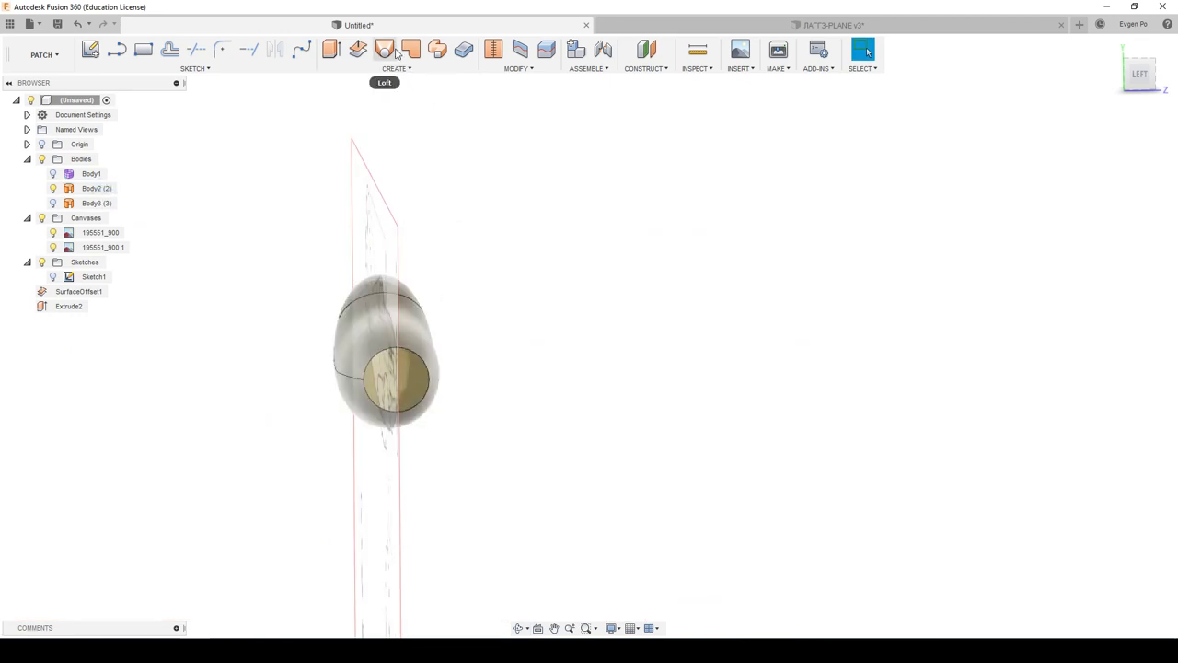
Step: Cap the open nose edge of the fuselage with a patch surface
{"action": "left_click", "coordinate": [411, 50]}
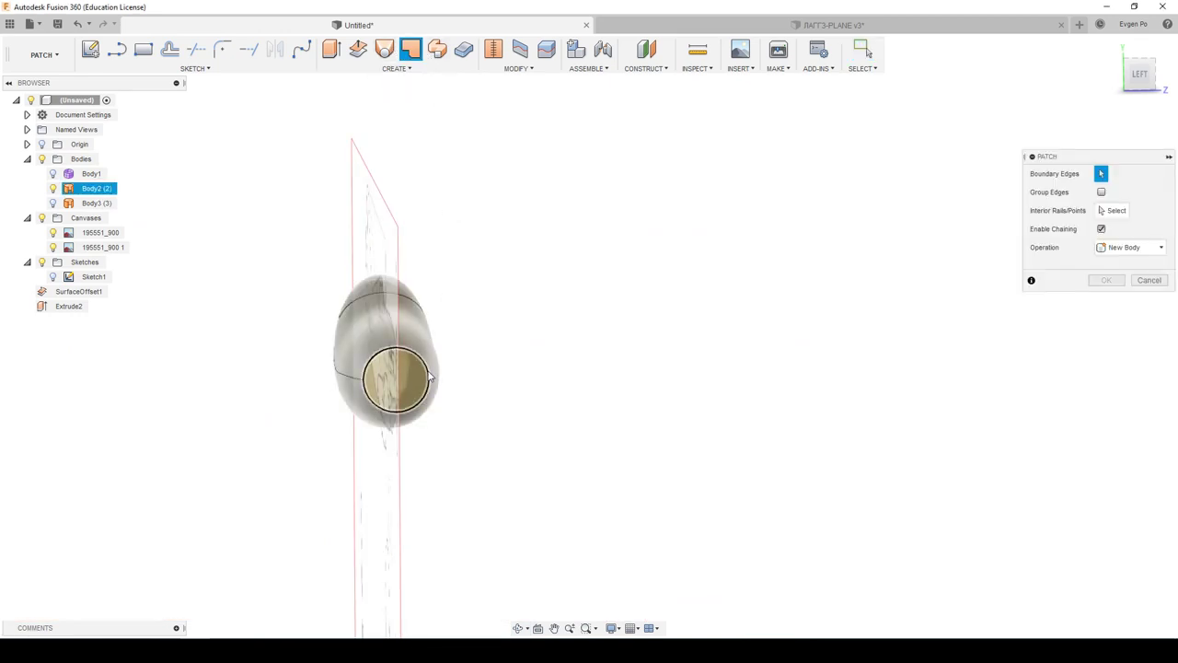
{"action": "left_click", "coordinate": [429, 378]}
{"action": "middle_click_drag", "start_coordinate": [573, 322], "coordinate": [745, 318], "text": "shift"}
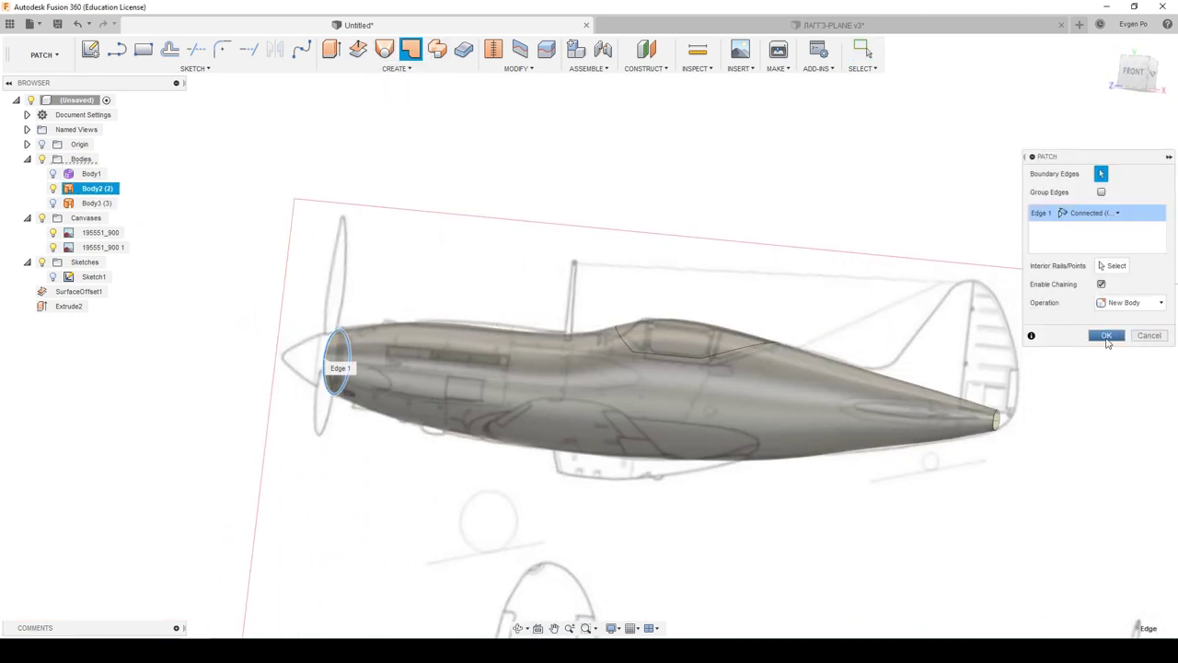
{"action": "left_click", "coordinate": [1106, 336]}
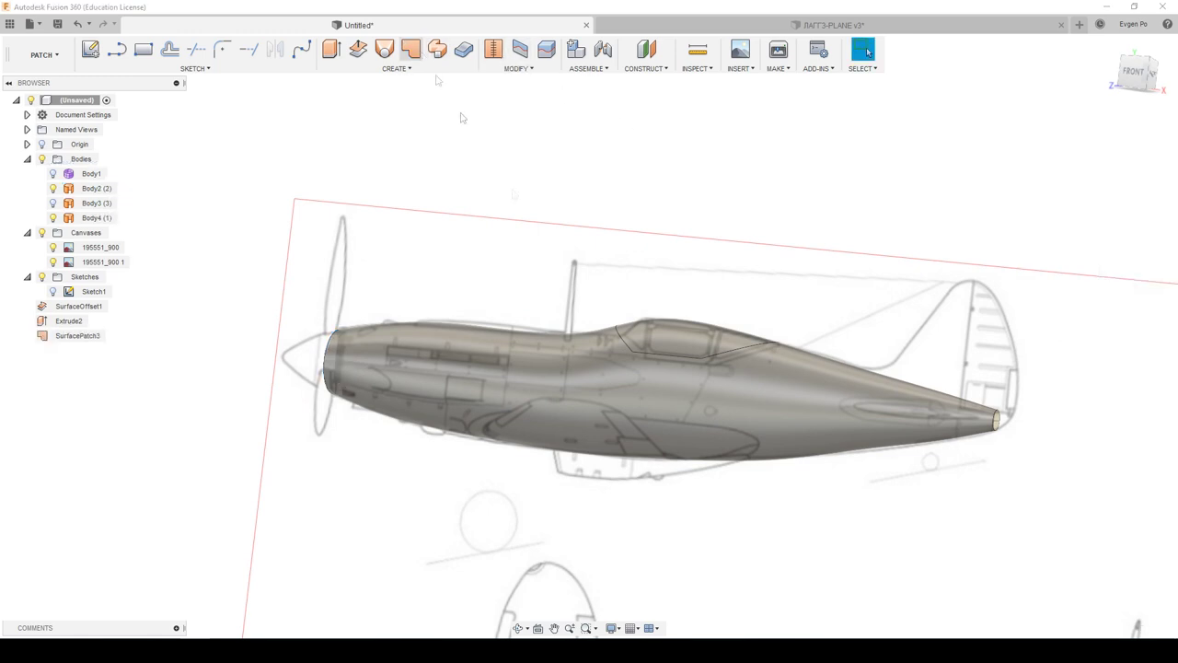
Step: Cap the open tail edge of the fuselage with a second patch surface
{"action": "left_click", "coordinate": [411, 51]}
{"action": "middle_click_drag", "start_coordinate": [782, 368], "coordinate": [984, 379], "text": "shift"}
{"action": "left_click", "coordinate": [891, 412]}
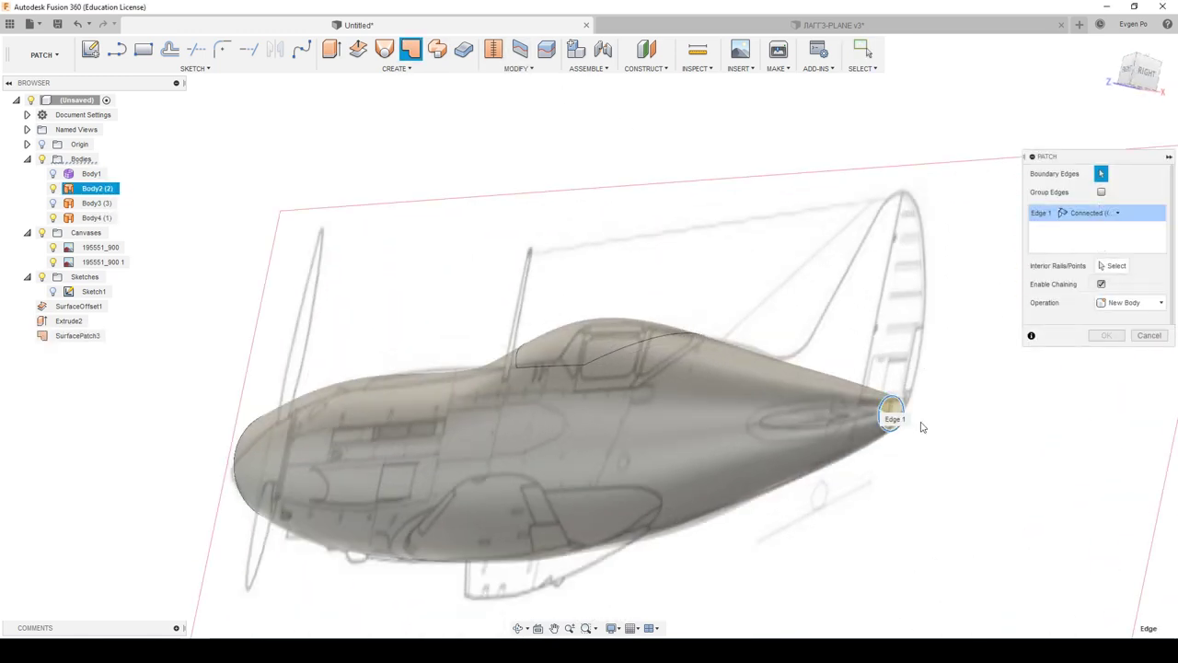
{"action": "left_click", "coordinate": [1104, 337]}
{"action": "middle_click_drag", "start_coordinate": [1031, 377], "coordinate": [780, 253], "text": "shift"}
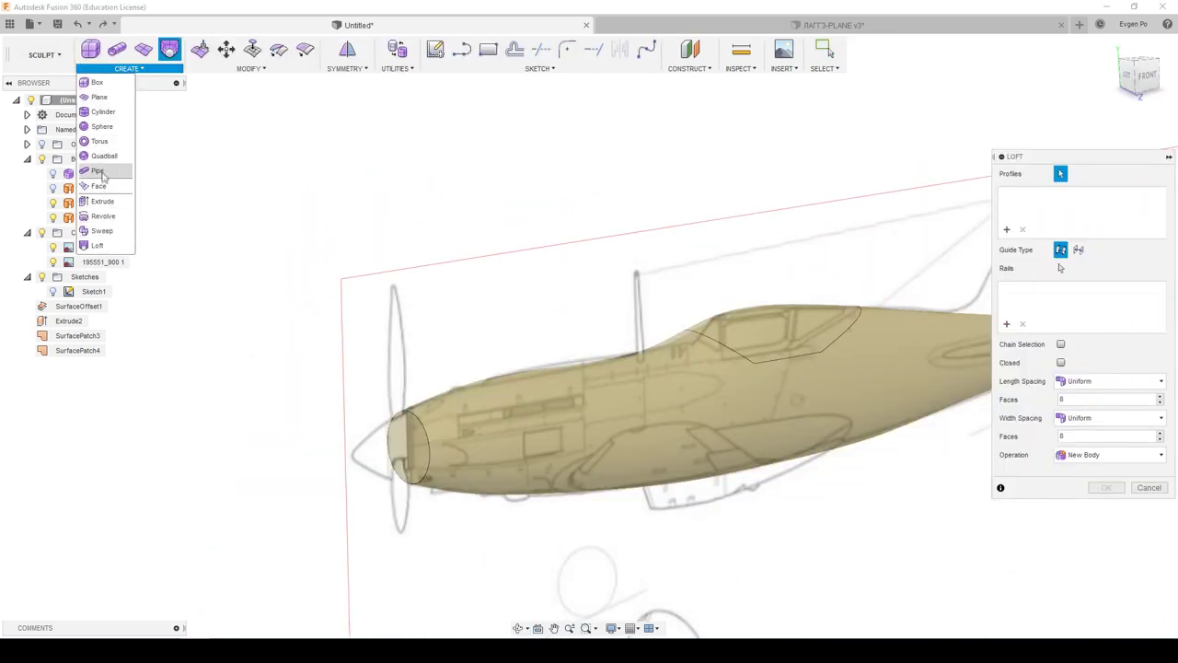
Step: Extrude the nose cap face -7.50 mm as a T-spline with 2 front faces
{"action": "left_click", "coordinate": [102, 200]}
{"action": "left_click", "coordinate": [409, 450]}
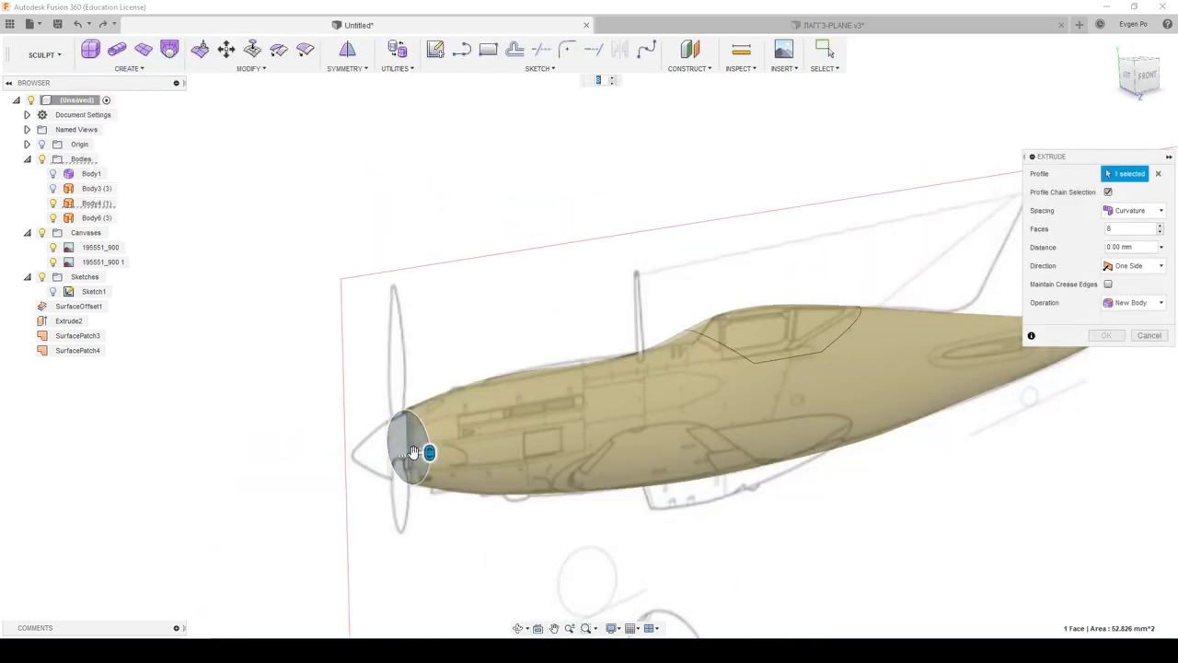
{"action": "left_click_drag", "start_coordinate": [429, 452], "coordinate": [410, 453]}
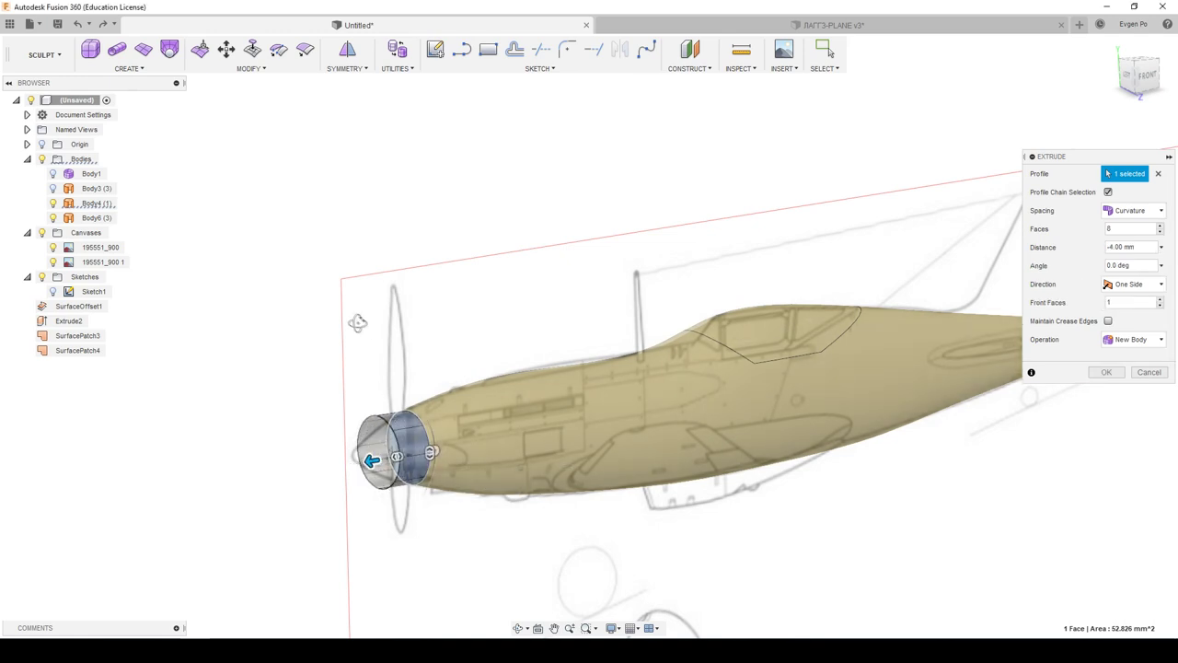
{"action": "middle_click_drag", "start_coordinate": [413, 453], "coordinate": [316, 309], "text": "shift"}
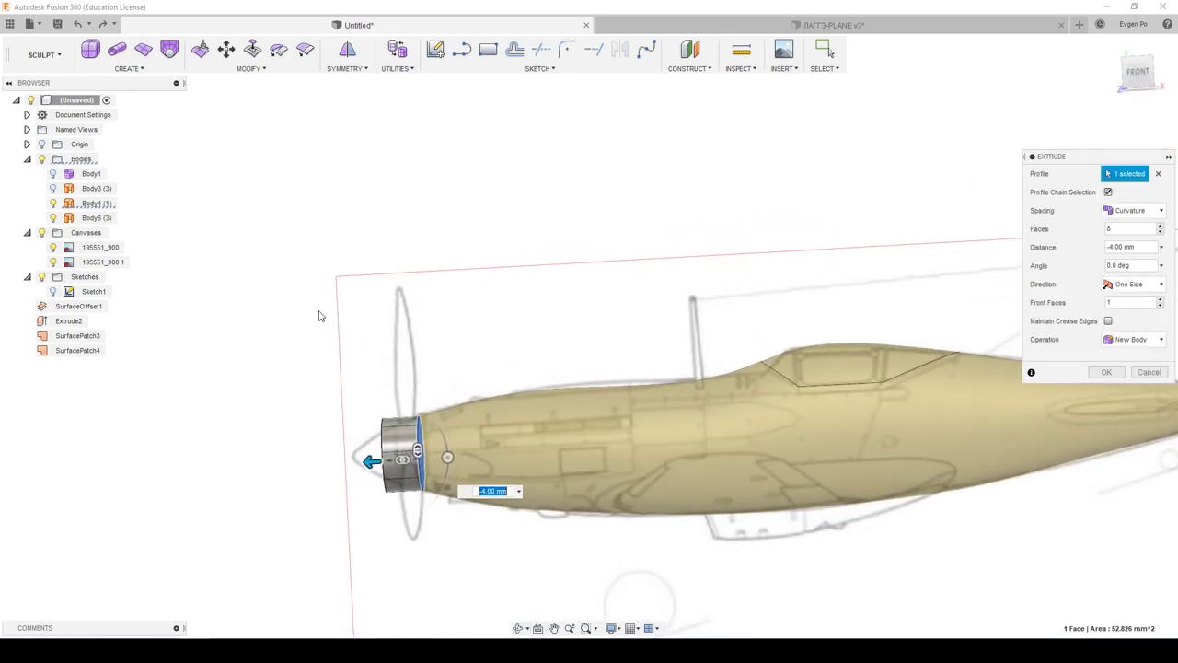
{"action": "left_click", "coordinate": [1140, 73]}
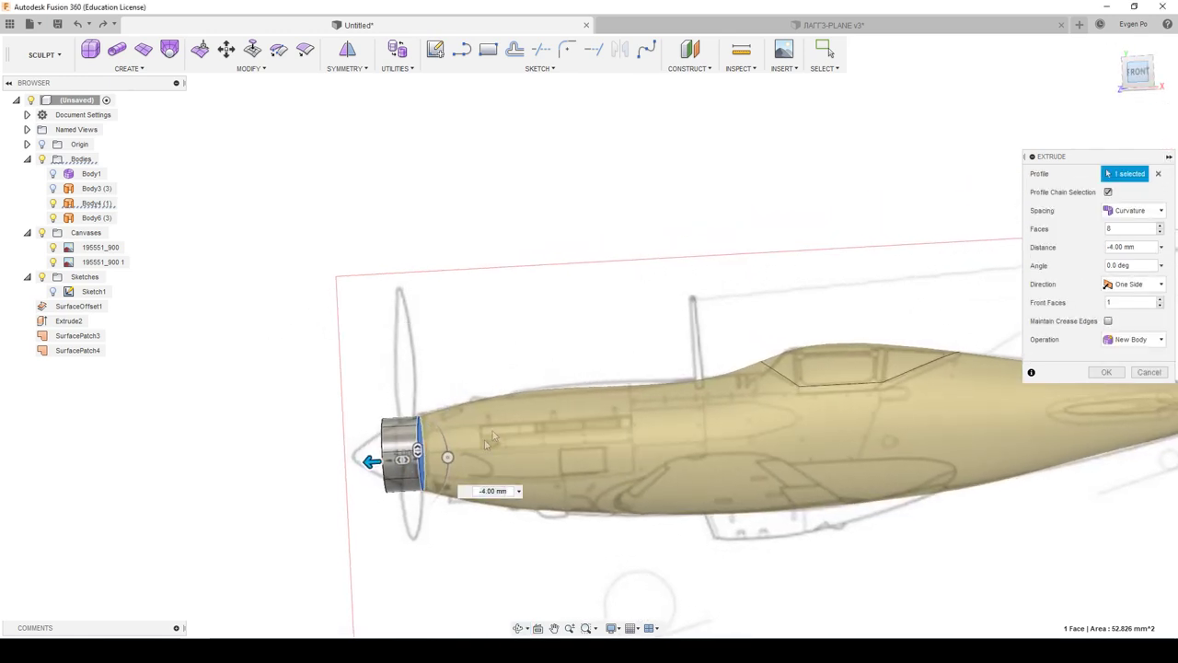
{"action": "scroll", "coordinate": [387, 408], "scroll_direction": "up", "scroll_amount": 5}
{"action": "scroll", "coordinate": [386, 408], "scroll_direction": "up", "scroll_amount": 3}
{"action": "left_click_drag", "start_coordinate": [387, 408], "coordinate": [295, 407]}
{"action": "left_click", "coordinate": [1160, 300]}
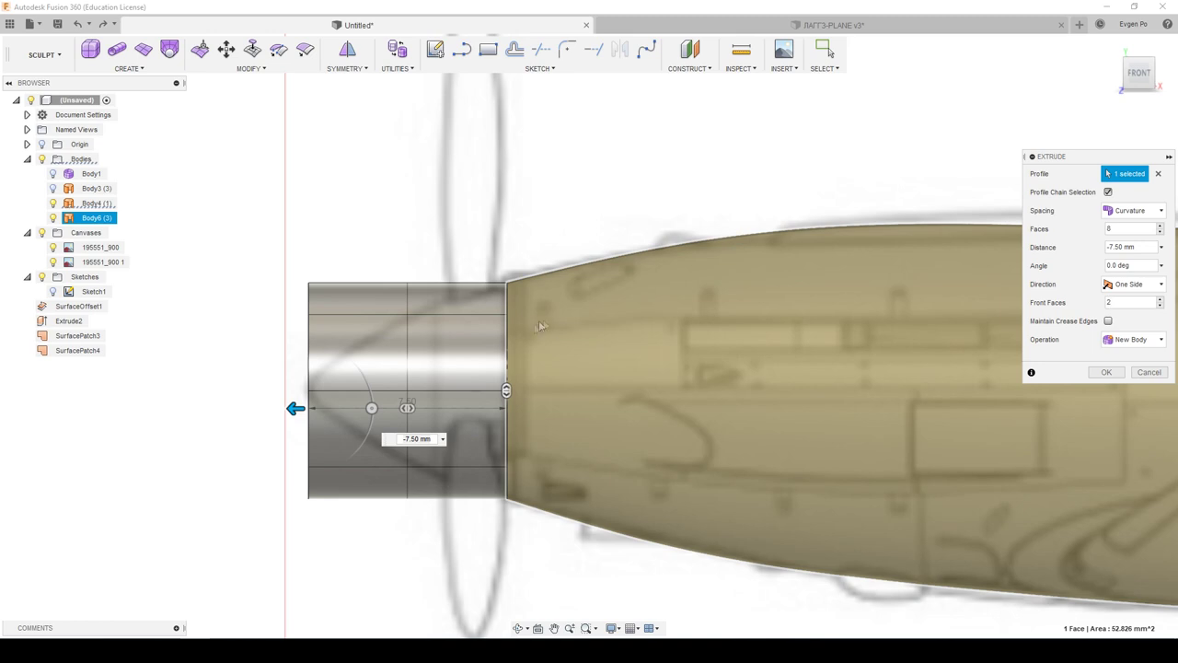
Step: Commit the extrusion and scale the cylinder's front edge ring down to about 0.39
{"action": "left_click", "coordinate": [200, 49]}
{"action": "left_click", "coordinate": [310, 344]}
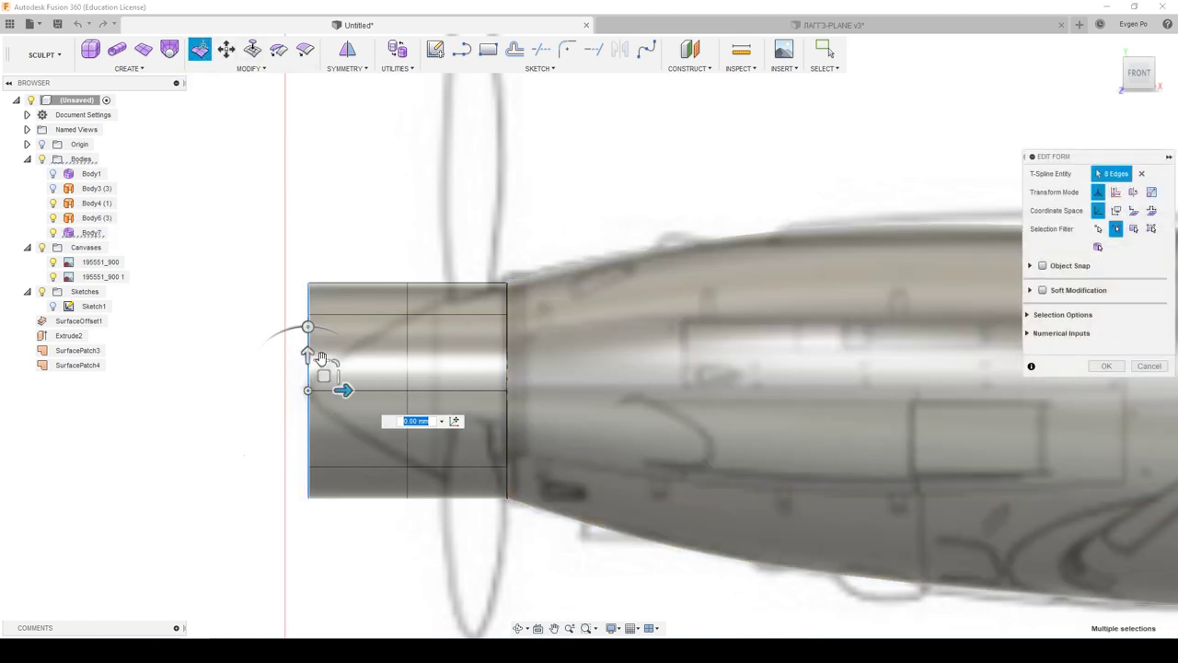
{"action": "left_click_drag", "start_coordinate": [337, 362], "coordinate": [265, 341]}
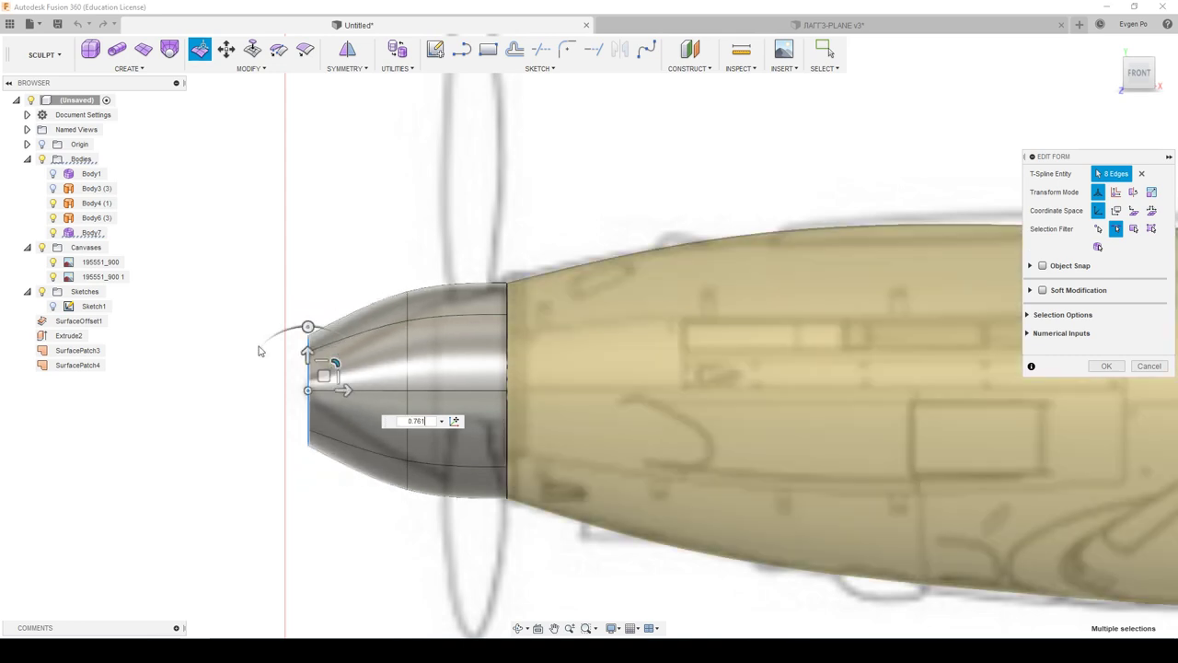
{"action": "middle_click_drag", "start_coordinate": [265, 340], "coordinate": [293, 343], "text": "shift"}
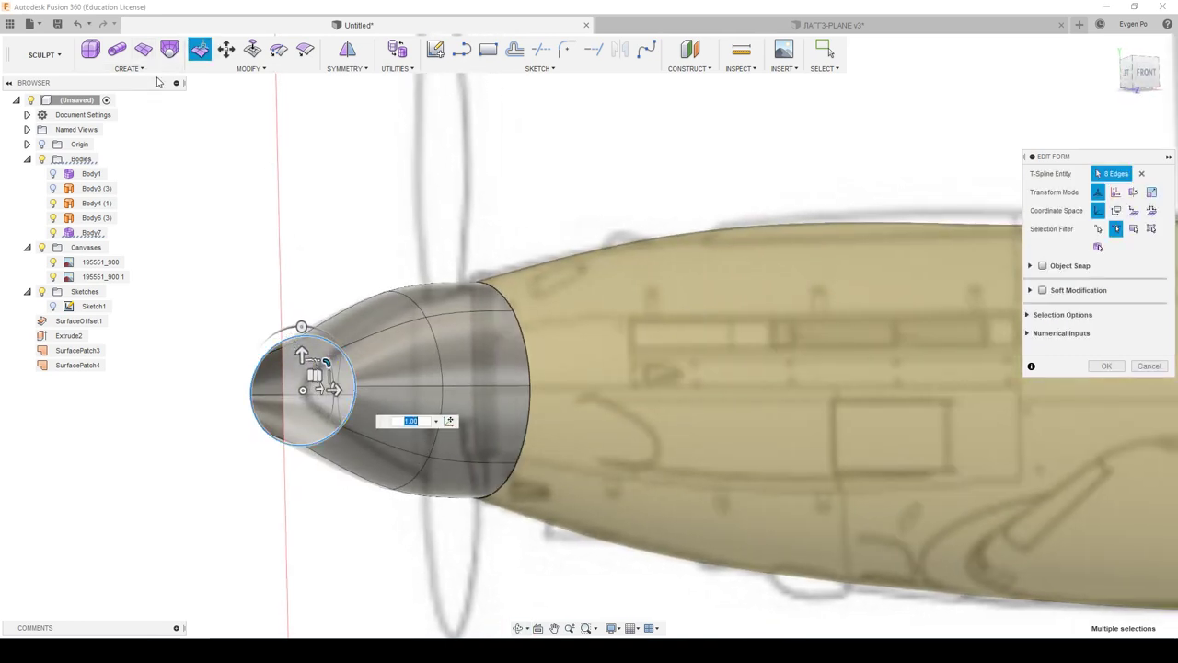
{"action": "key", "text": "ctrl+z"}
{"action": "mouse_move", "coordinate": [303, 393]}
{"action": "left_mouse_down"}
{"action": "mouse_move", "coordinate": [334, 370]}
{"action": "mouse_move", "coordinate": [334, 349]}
{"action": "left_mouse_up"}
Step: Resize the cone's middle edge loop to taper the spinner
{"action": "left_click", "coordinate": [432, 351]}
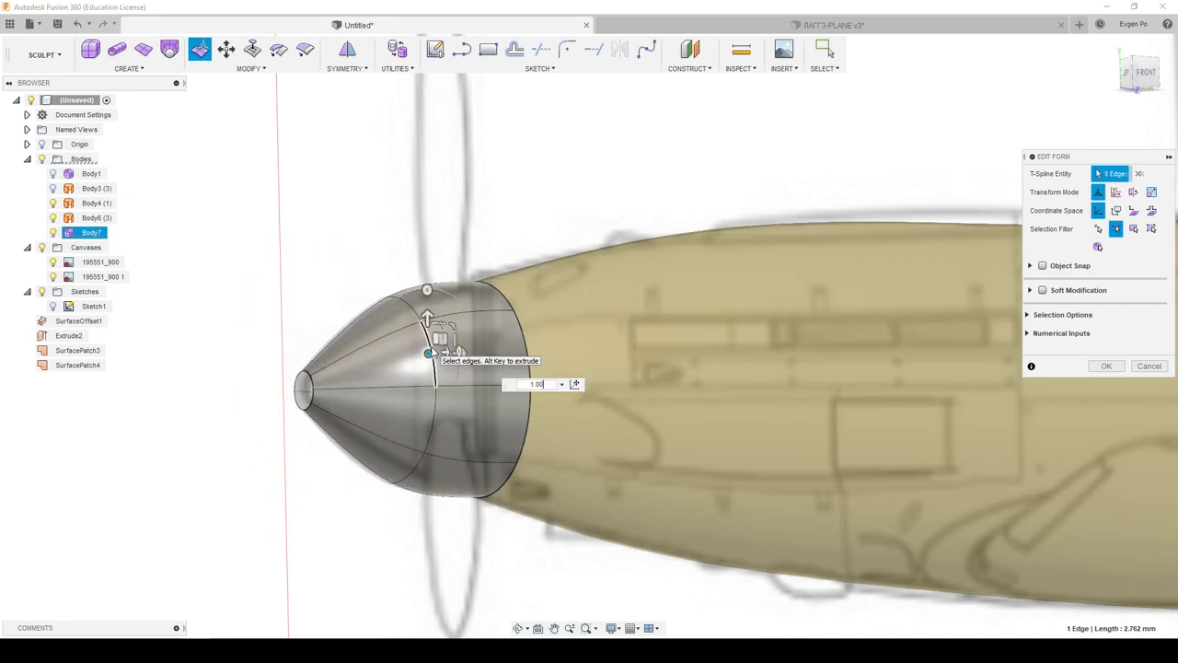
{"action": "double_click", "coordinate": [432, 369]}
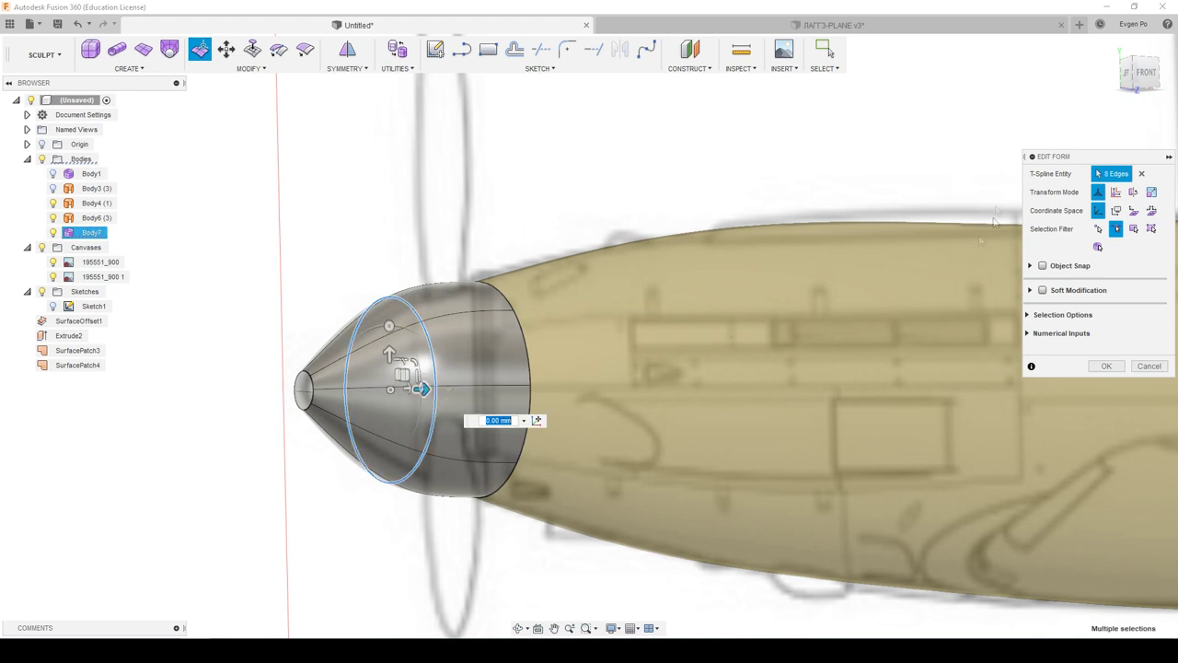
{"action": "left_click", "coordinate": [1138, 77]}
{"action": "scroll", "coordinate": [515, 368], "scroll_direction": "up", "scroll_amount": 2}
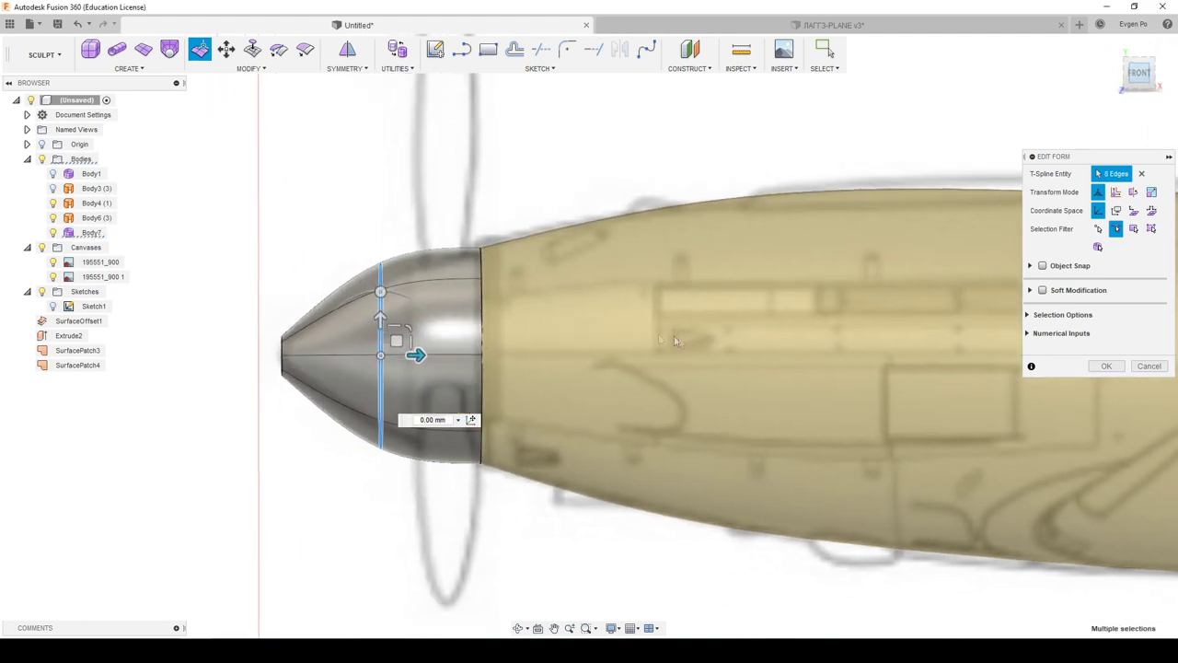
{"action": "scroll", "coordinate": [416, 412], "scroll_direction": "up", "scroll_amount": 2}
{"action": "left_click_drag", "start_coordinate": [393, 402], "coordinate": [399, 392]}
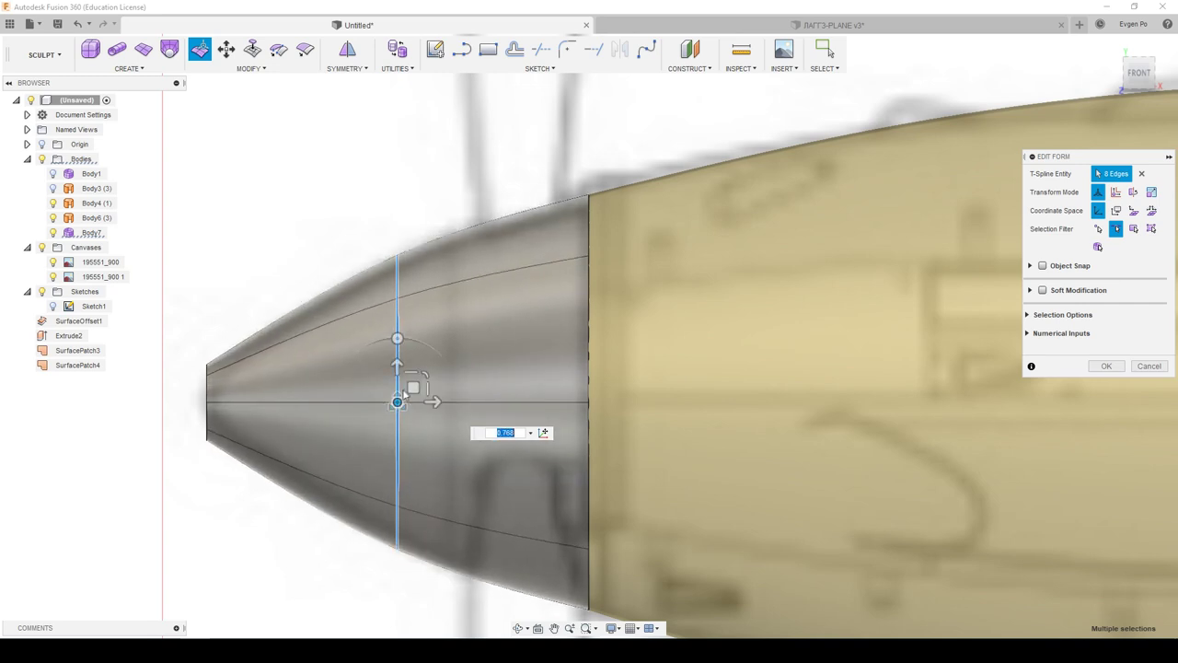
{"action": "scroll", "coordinate": [691, 309], "scroll_direction": "down", "scroll_amount": 3}
{"action": "scroll", "coordinate": [691, 309], "scroll_direction": "down", "scroll_amount": 2}
{"action": "left_click_drag", "start_coordinate": [553, 353], "coordinate": [556, 351]}
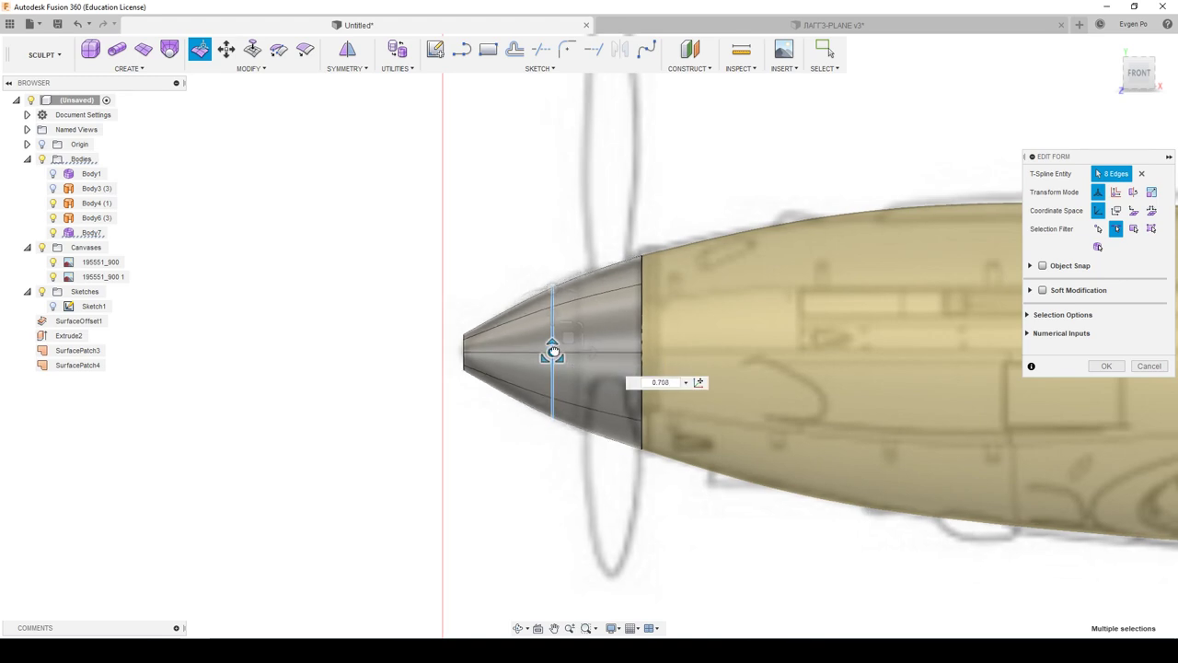
Step: Shift the nose-tip edge loop slightly toward the fuselage and finish the form edit
{"action": "scroll", "coordinate": [463, 348], "scroll_direction": "up", "scroll_amount": 5}
{"action": "double_click", "coordinate": [465, 352]}
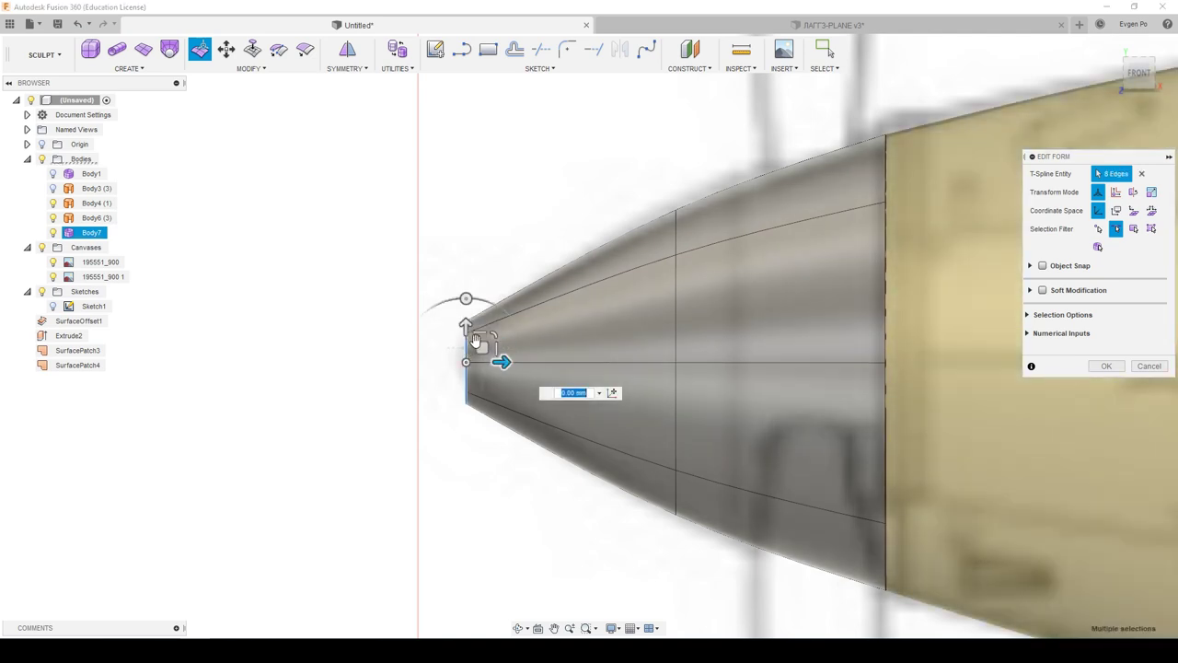
{"action": "left_click_drag", "start_coordinate": [482, 346], "coordinate": [521, 344]}
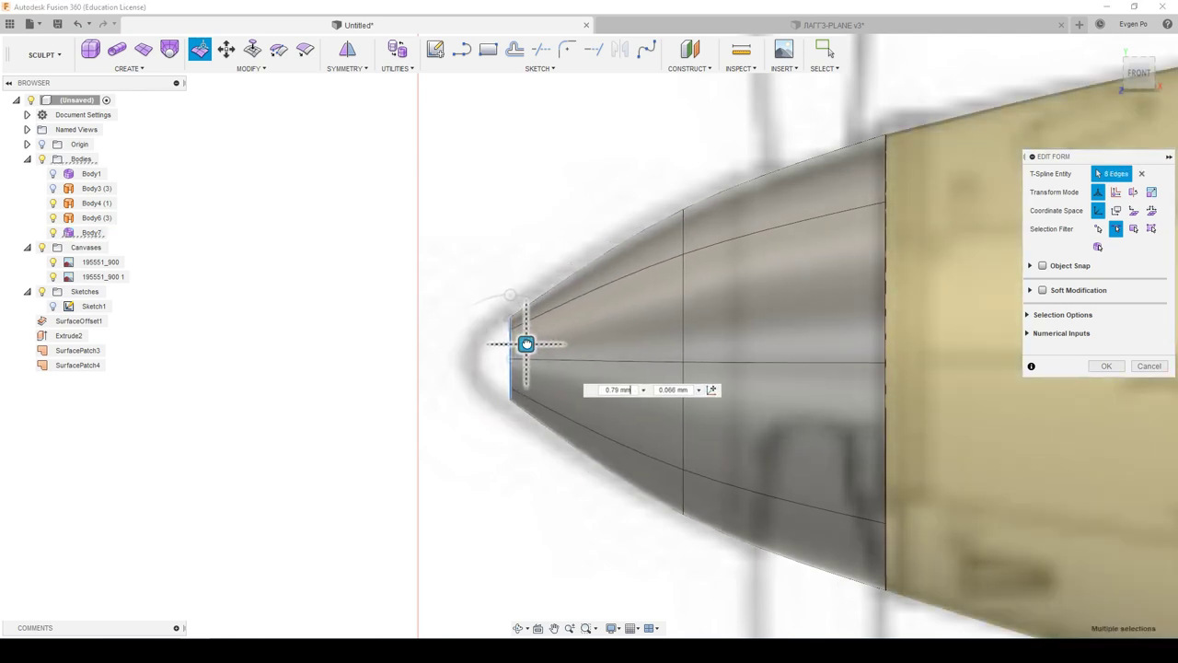
{"action": "left_click", "coordinate": [1106, 366]}
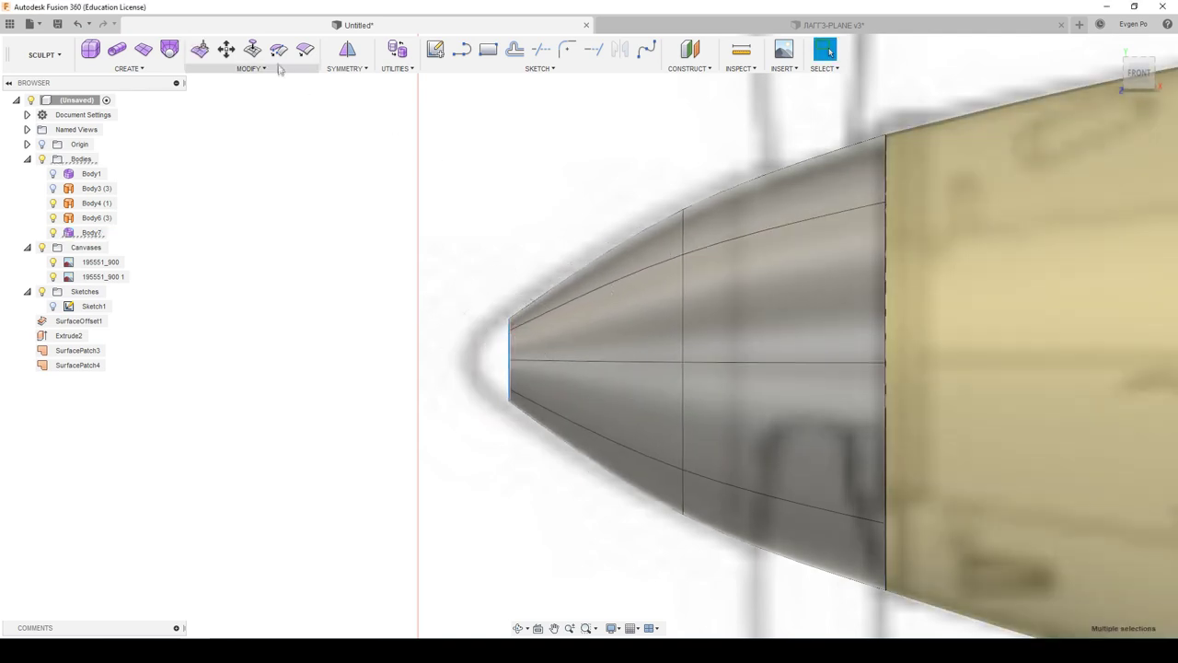
Step: Close the open cone tip with Fill Hole using Collapse
{"action": "left_click", "coordinate": [252, 49]}
{"action": "middle_click_drag", "start_coordinate": [395, 255], "coordinate": [445, 274], "text": "shift"}
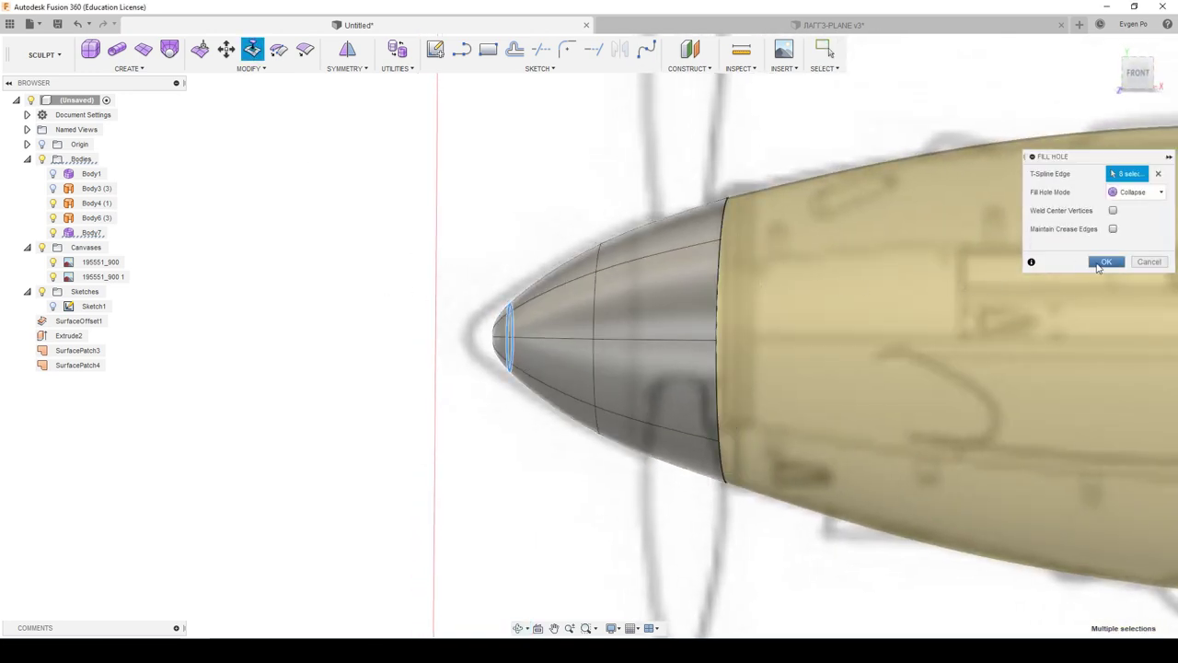
{"action": "left_click", "coordinate": [1093, 265]}
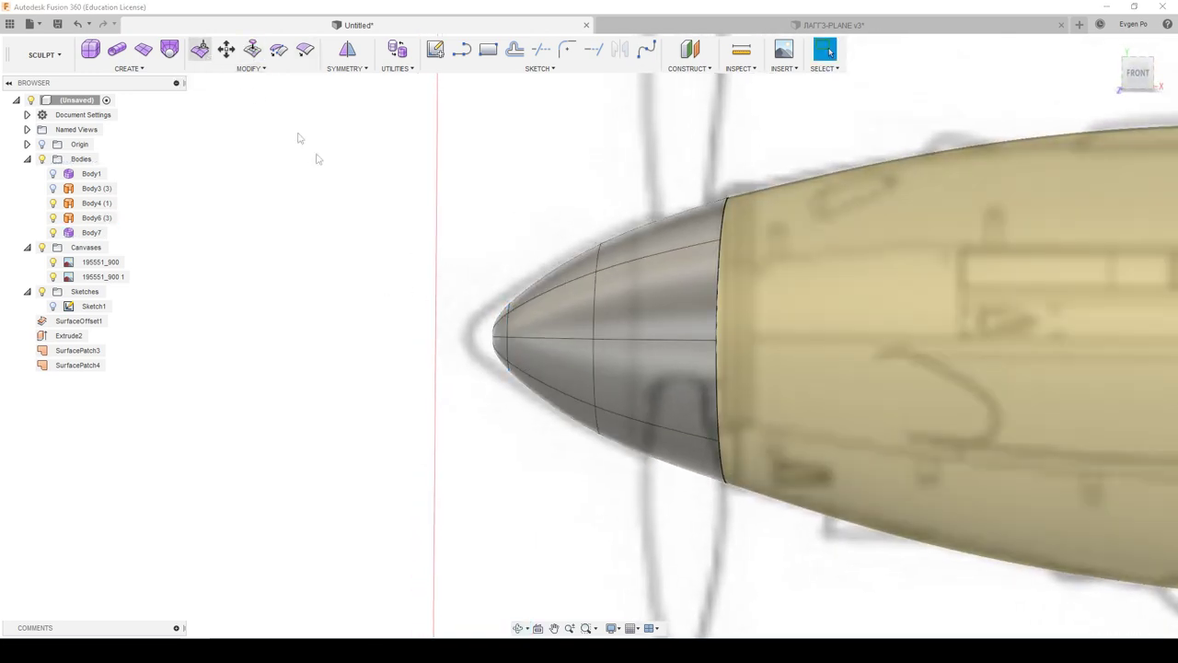
Step: Move the tip faces -0.824 mm forward into a closed point
{"action": "left_click", "coordinate": [1134, 75]}
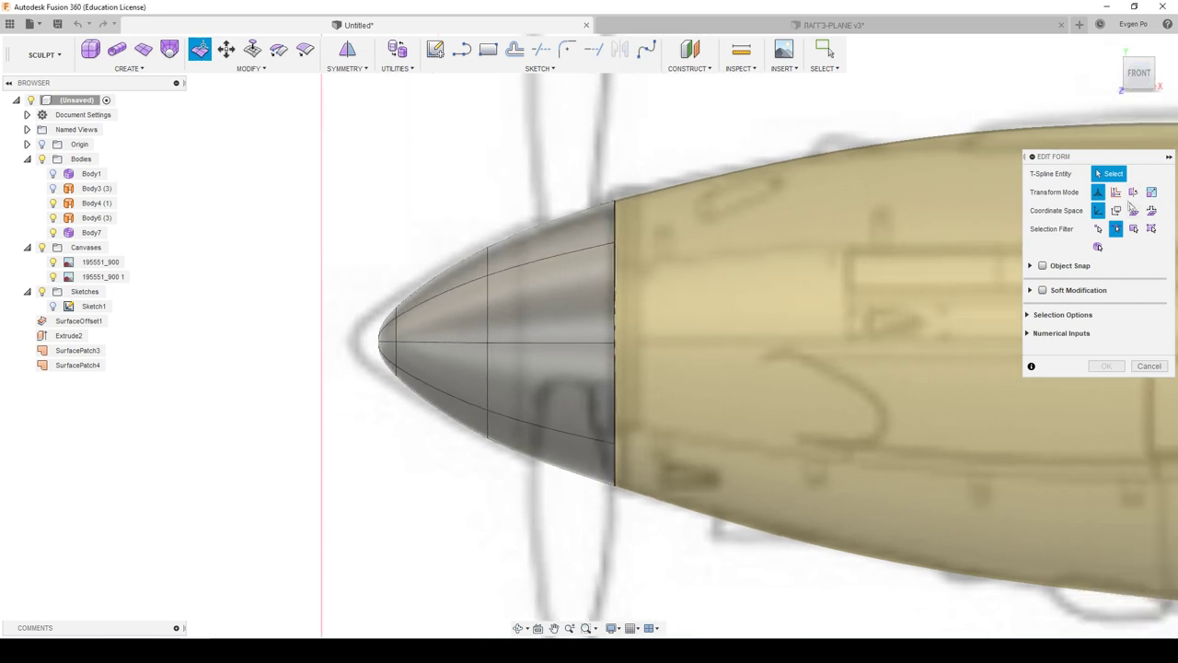
{"action": "left_click_drag", "start_coordinate": [330, 255], "coordinate": [444, 452]}
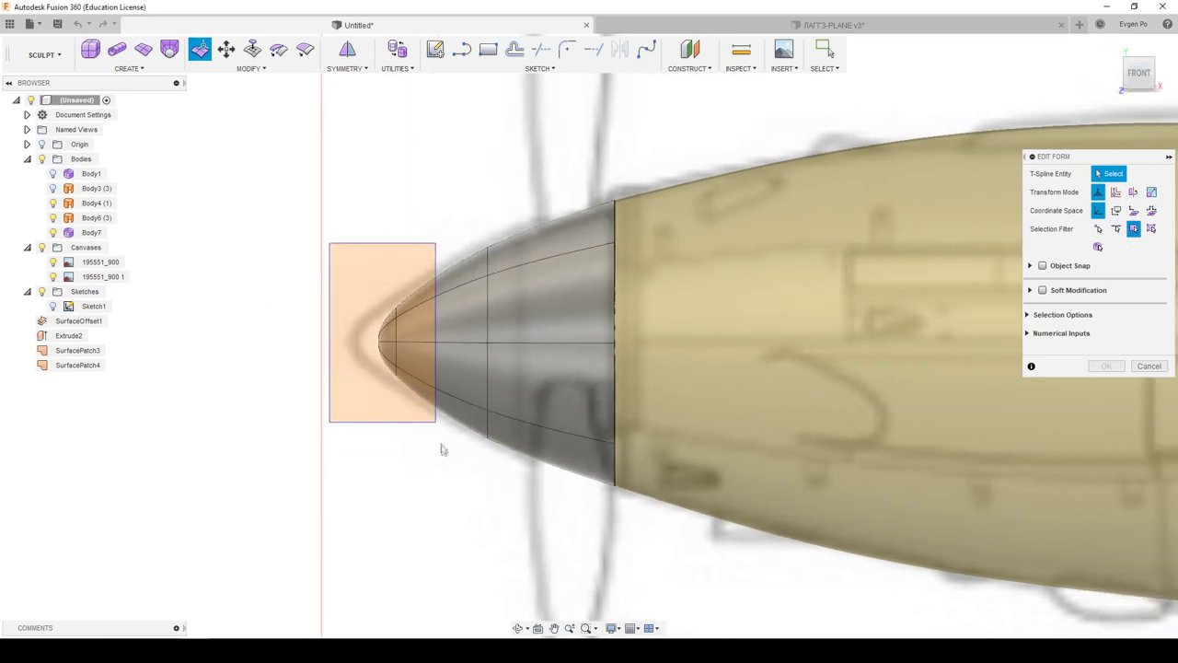
{"action": "left_click_drag", "start_coordinate": [405, 326], "coordinate": [379, 333]}
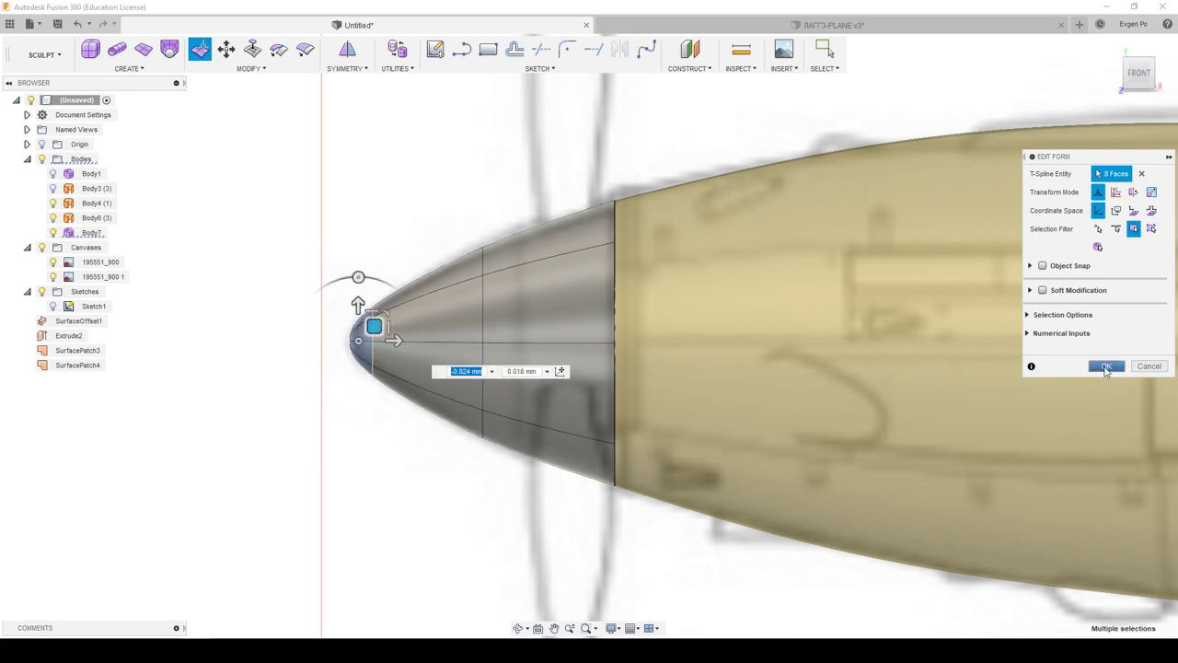
{"action": "left_click", "coordinate": [1106, 366]}
{"action": "mouse_move", "coordinate": [389, 526]}
{"action": "middle_mouse_down", "text": "shift"}
{"action": "mouse_move", "coordinate": [403, 522]}
{"action": "mouse_move", "coordinate": [374, 491]}
{"action": "middle_mouse_up", "text": "shift"}
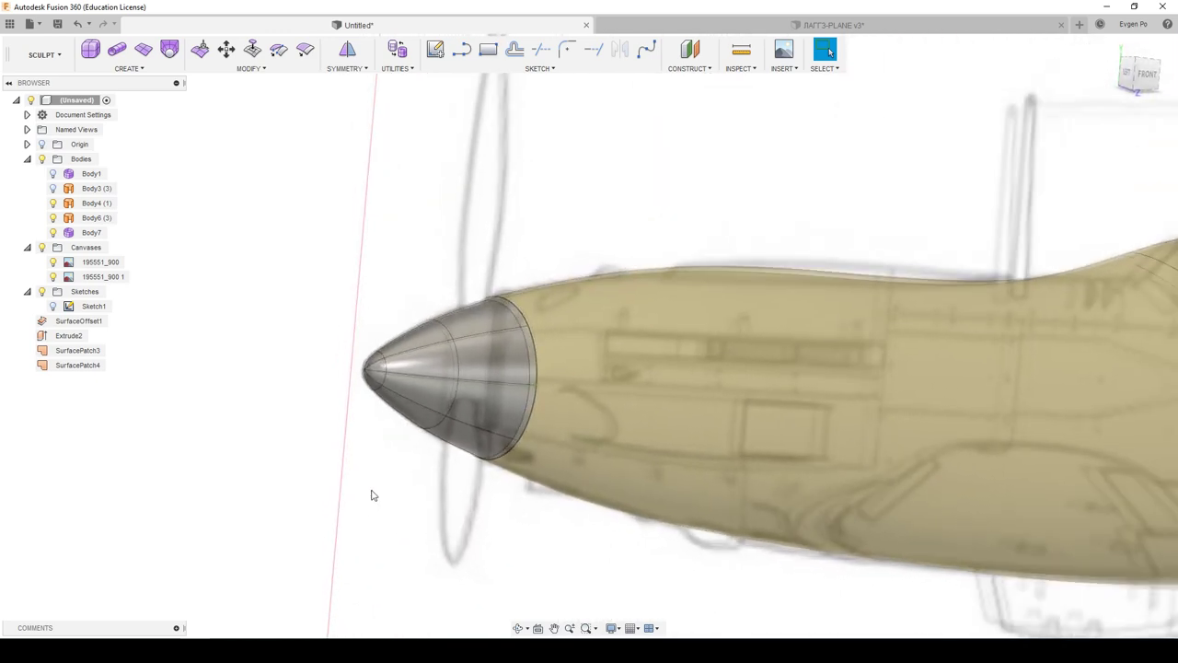
Step: In the PATCH workspace, offset the spinner cone 0.00 mm as new body Body8
{"action": "left_click", "coordinate": [41, 55]}
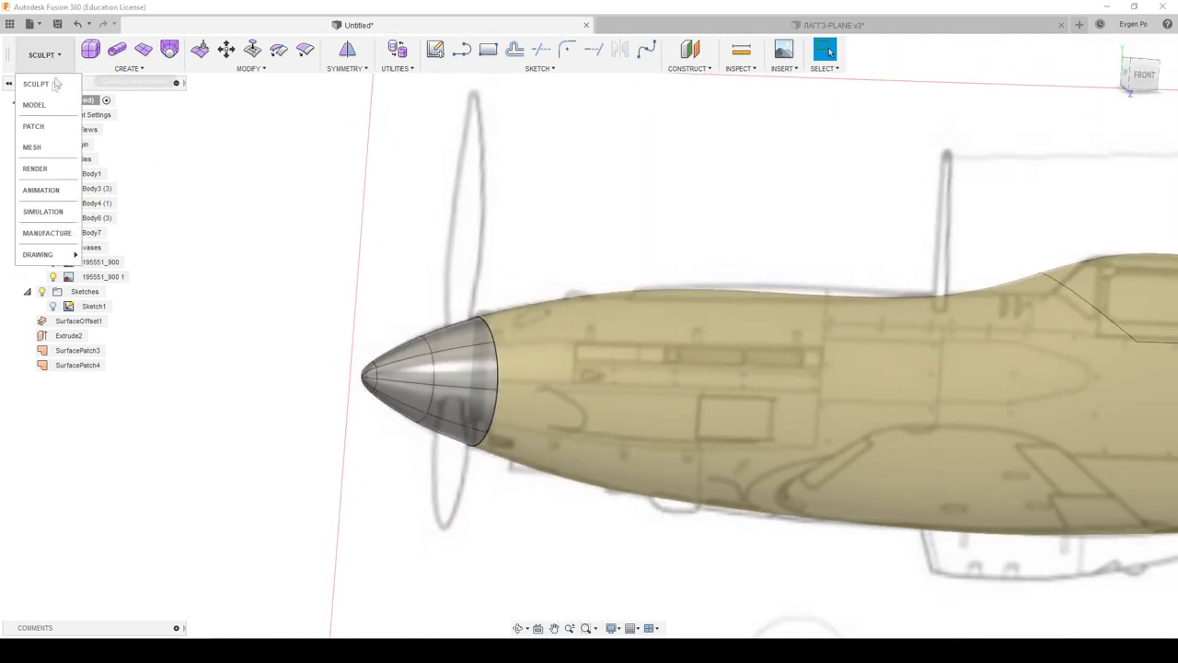
{"action": "left_click", "coordinate": [51, 126]}
{"action": "left_click", "coordinate": [357, 49]}
{"action": "left_click", "coordinate": [416, 383]}
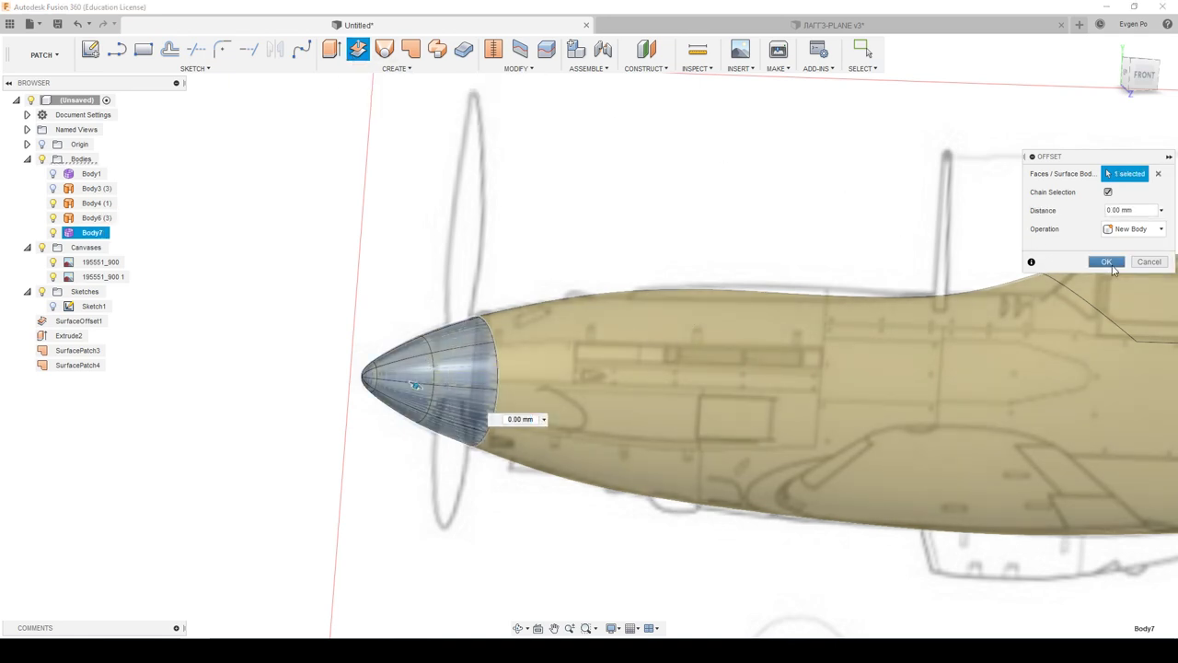
{"action": "left_click", "coordinate": [1111, 265]}
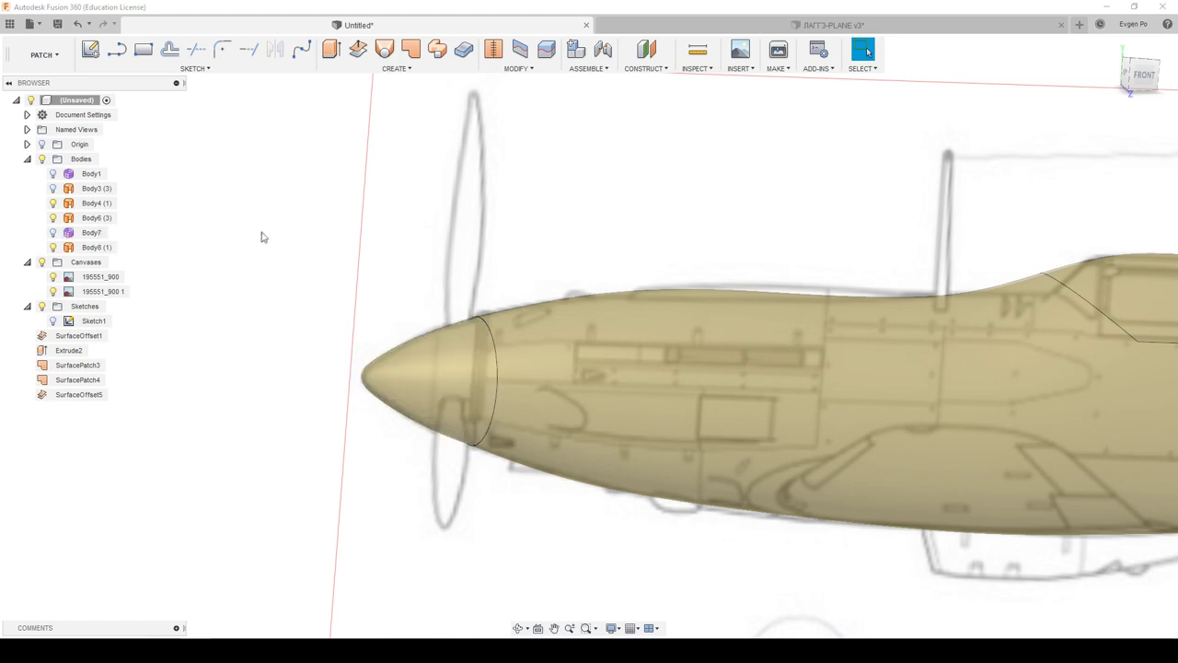
{"action": "mouse_move", "coordinate": [262, 236]}
{"action": "middle_mouse_down", "text": "shift"}
{"action": "mouse_move", "coordinate": [488, 359]}
{"action": "mouse_move", "coordinate": [808, 402]}
{"action": "mouse_move", "coordinate": [669, 308]}
{"action": "mouse_move", "coordinate": [1132, 104]}
{"action": "middle_mouse_up", "text": "shift"}
Step: Zoom the front view and tilt it to inspect the plane from above
{"action": "left_click", "coordinate": [1140, 75]}
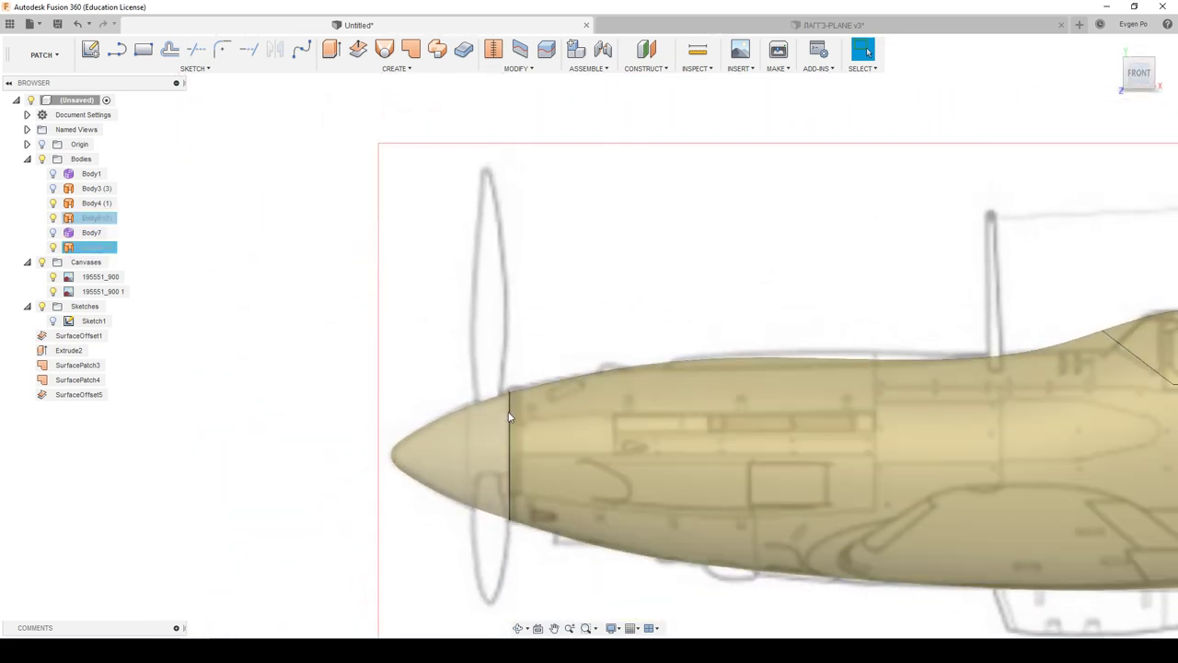
{"action": "scroll", "coordinate": [506, 488], "scroll_direction": "up", "scroll_amount": 3}
{"action": "scroll", "coordinate": [506, 492], "scroll_direction": "up", "scroll_amount": 3}
{"action": "scroll", "coordinate": [505, 493], "scroll_direction": "down", "scroll_amount": 2}
{"action": "scroll", "coordinate": [505, 493], "scroll_direction": "down", "scroll_amount": 2}
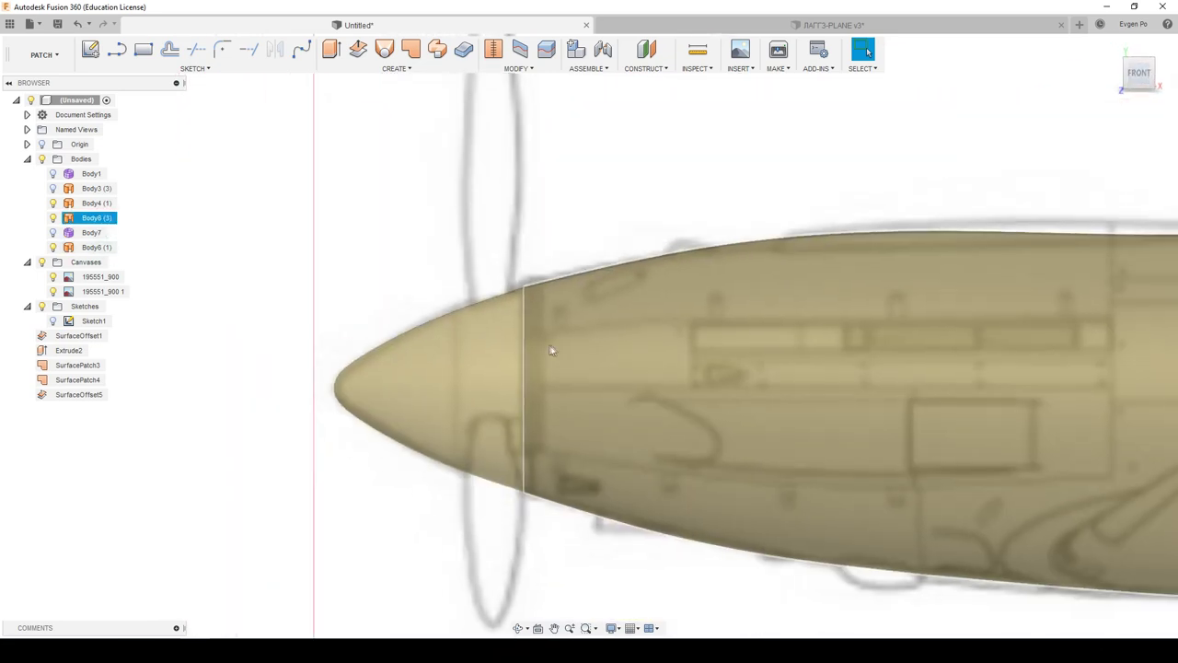
{"action": "scroll", "coordinate": [644, 414], "scroll_direction": "down", "scroll_amount": 2}
{"action": "scroll", "coordinate": [828, 354], "scroll_direction": "down", "scroll_amount": 2}
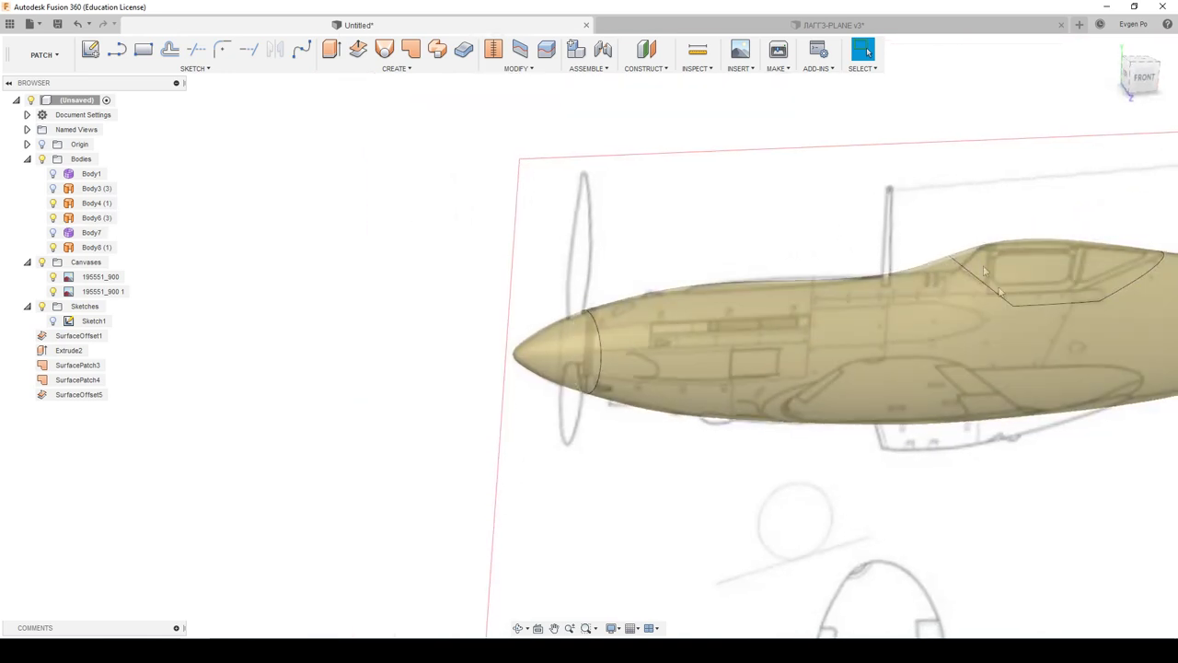
{"action": "middle_click_drag", "start_coordinate": [829, 354], "coordinate": [835, 250], "text": "shift"}
Step: Return to the straight front view and make Sketch1 visible
{"action": "left_click", "coordinate": [1153, 75]}
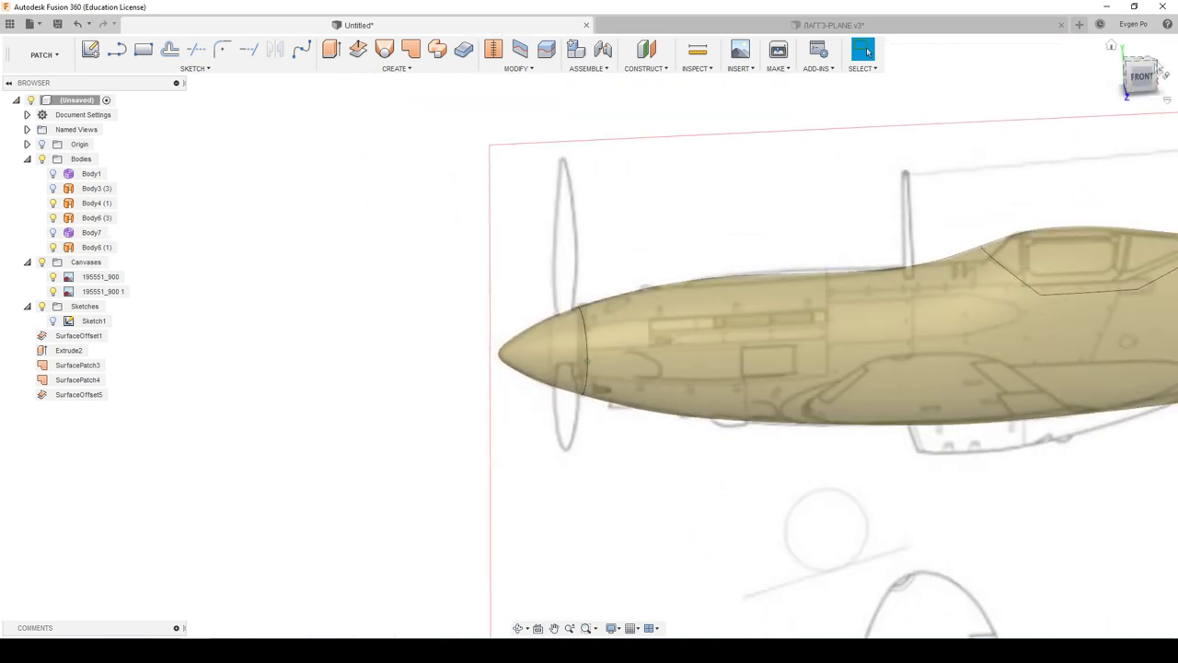
{"action": "scroll", "coordinate": [568, 447], "scroll_direction": "up", "scroll_amount": 2}
{"action": "scroll", "coordinate": [684, 513], "scroll_direction": "up", "scroll_amount": 2}
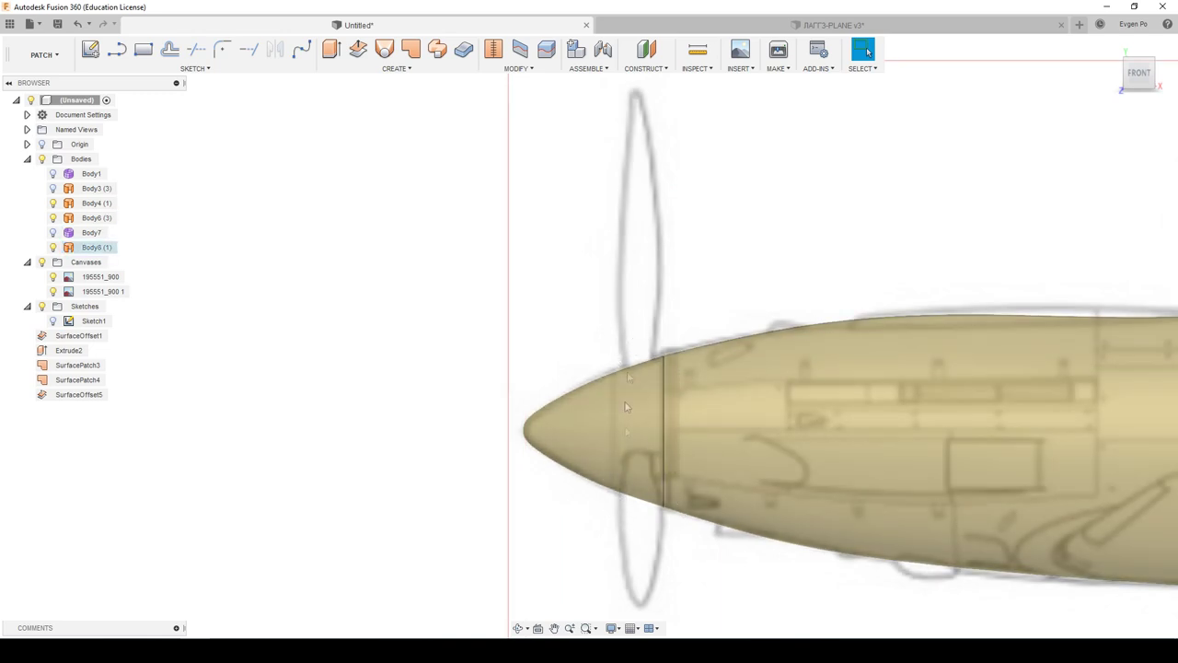
{"action": "scroll", "coordinate": [534, 304], "scroll_direction": "down", "scroll_amount": 3}
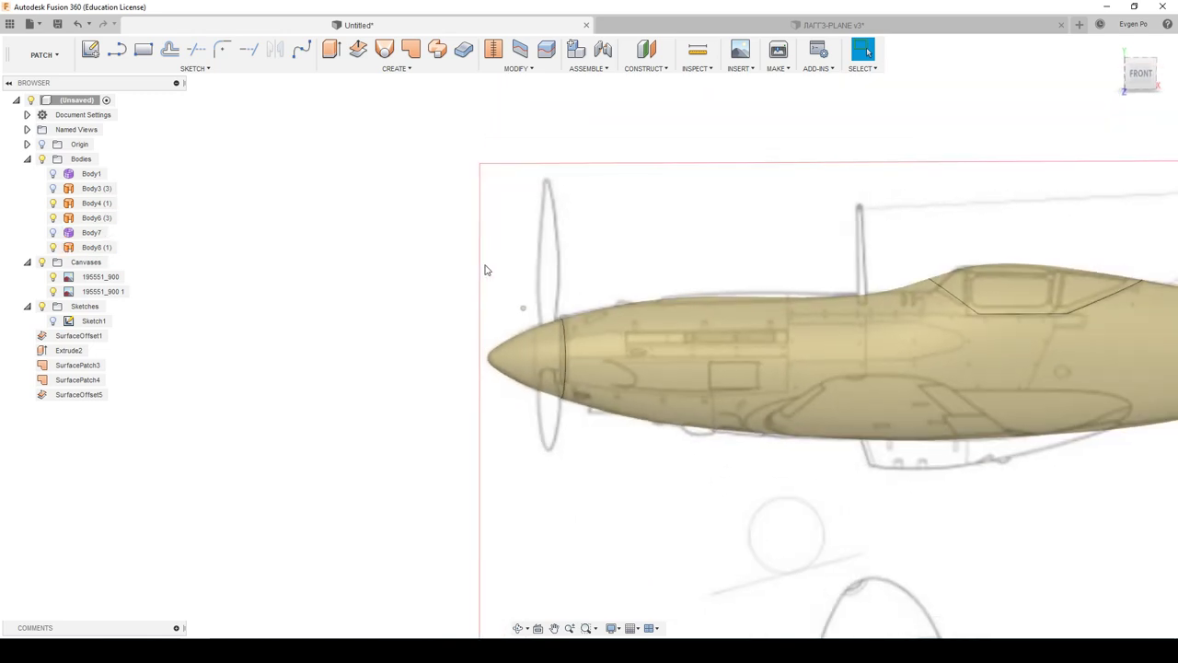
{"action": "key", "text": "F6"}
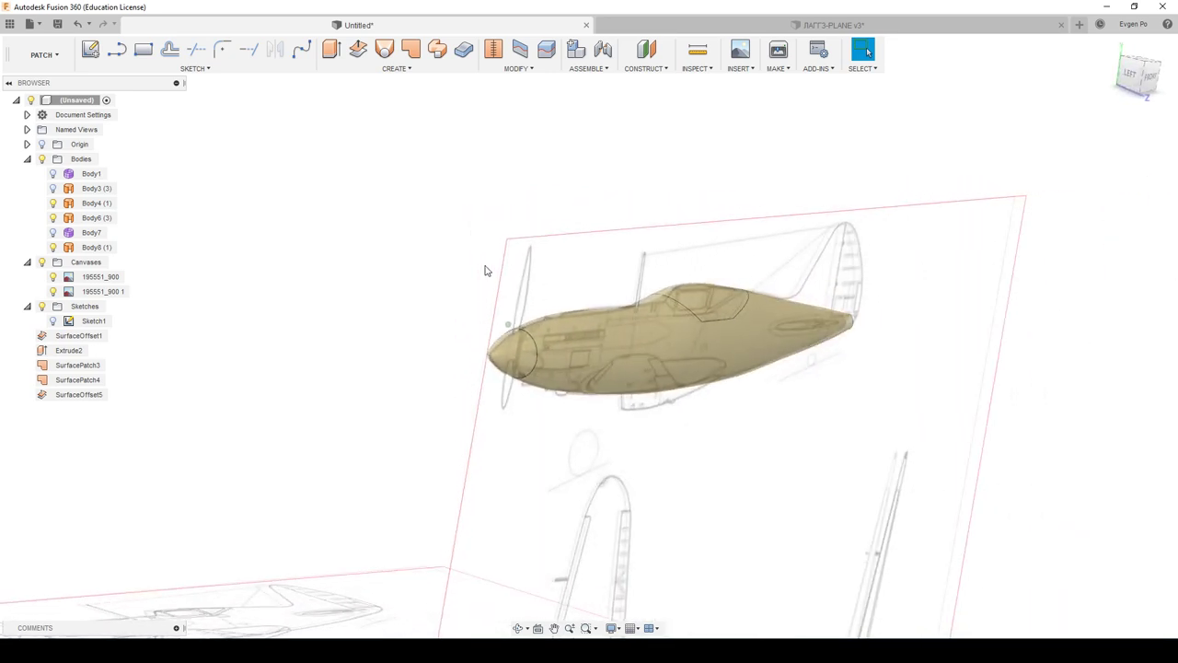
{"action": "key", "text": "F6"}
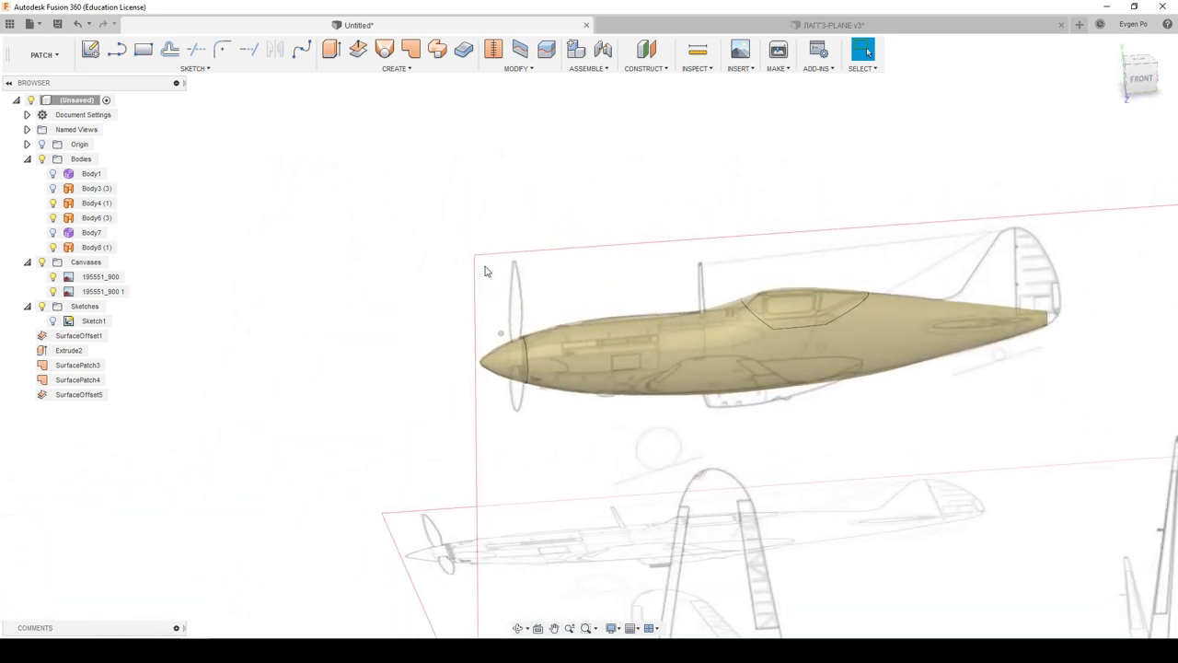
{"action": "left_click", "coordinate": [1140, 81]}
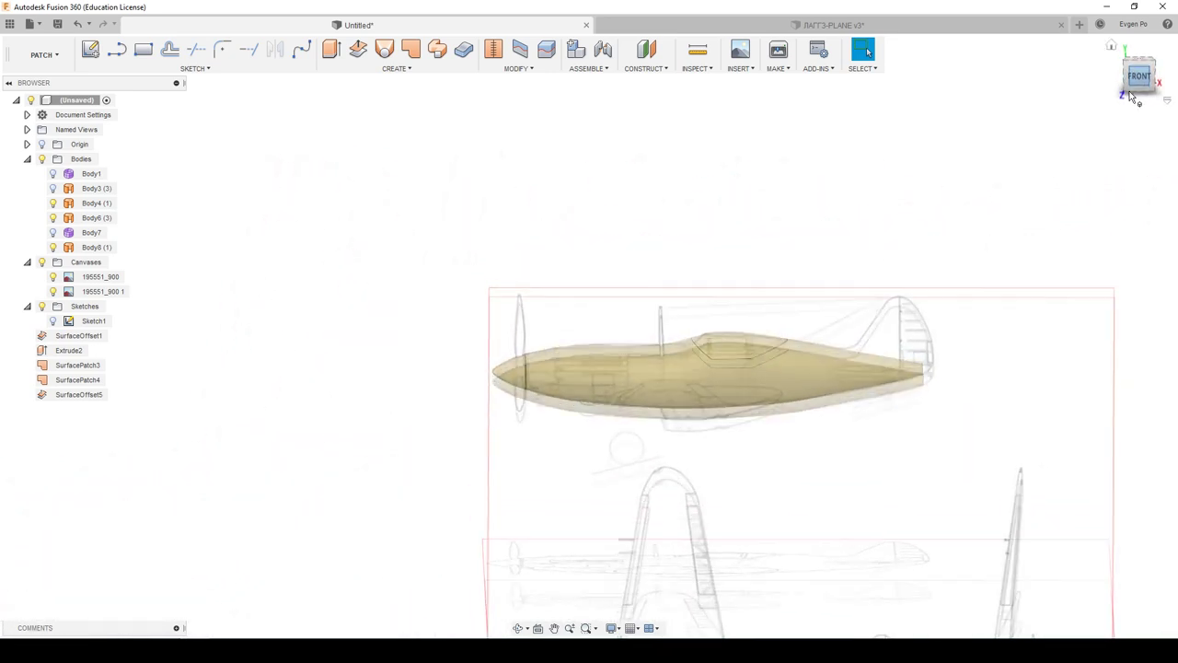
{"action": "left_click", "coordinate": [52, 320]}
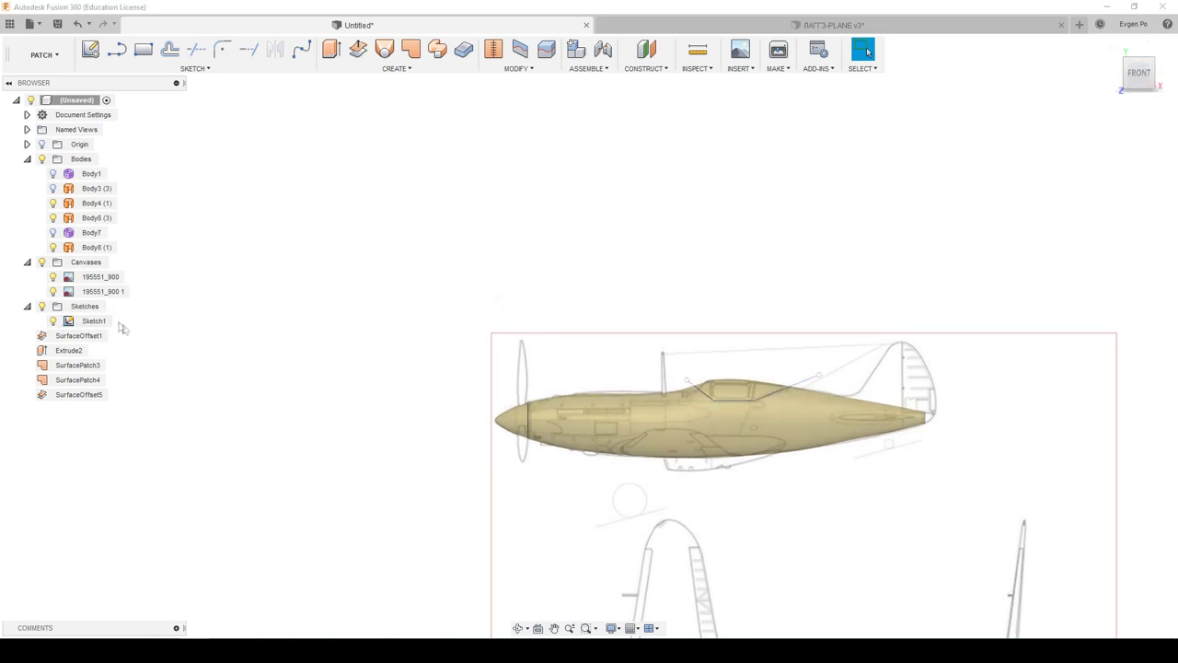
{"action": "right_click", "coordinate": [92, 322]}
Step: Reopen Sketch1 for editing with the Fit Point Spline tool active
{"action": "left_click", "coordinate": [138, 387]}
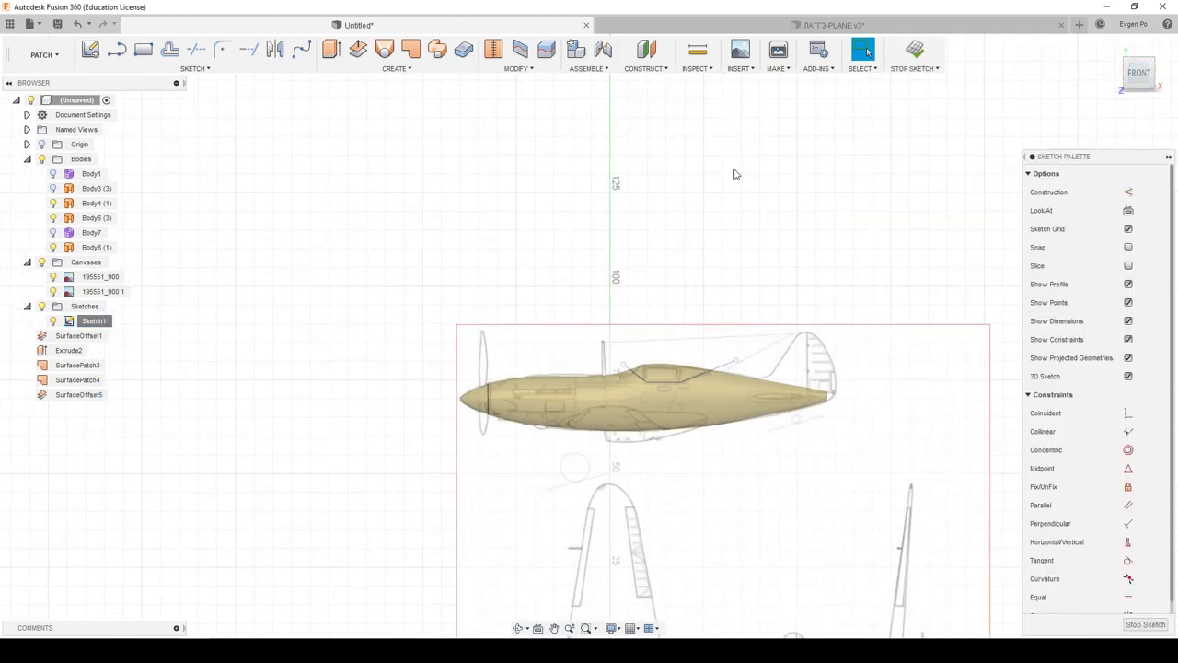
{"action": "left_click", "coordinate": [193, 69]}
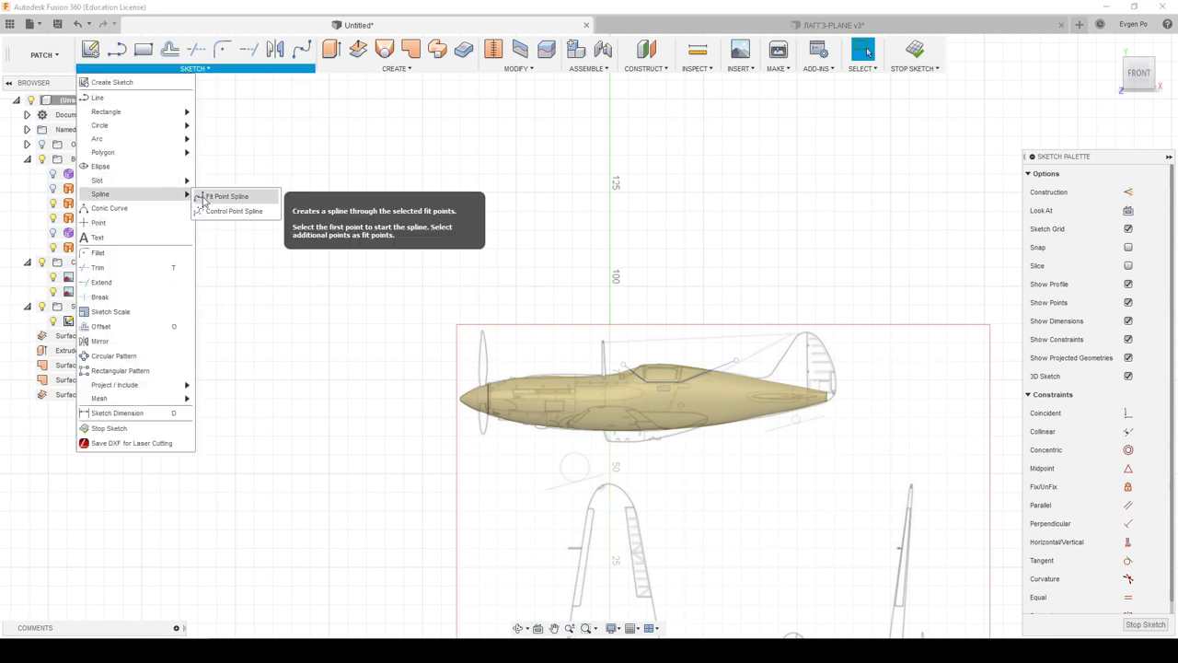
{"action": "left_click", "coordinate": [225, 196]}
{"action": "scroll", "coordinate": [507, 386], "scroll_direction": "up", "scroll_amount": 3}
{"action": "scroll", "coordinate": [507, 387], "scroll_direction": "up", "scroll_amount": 3}
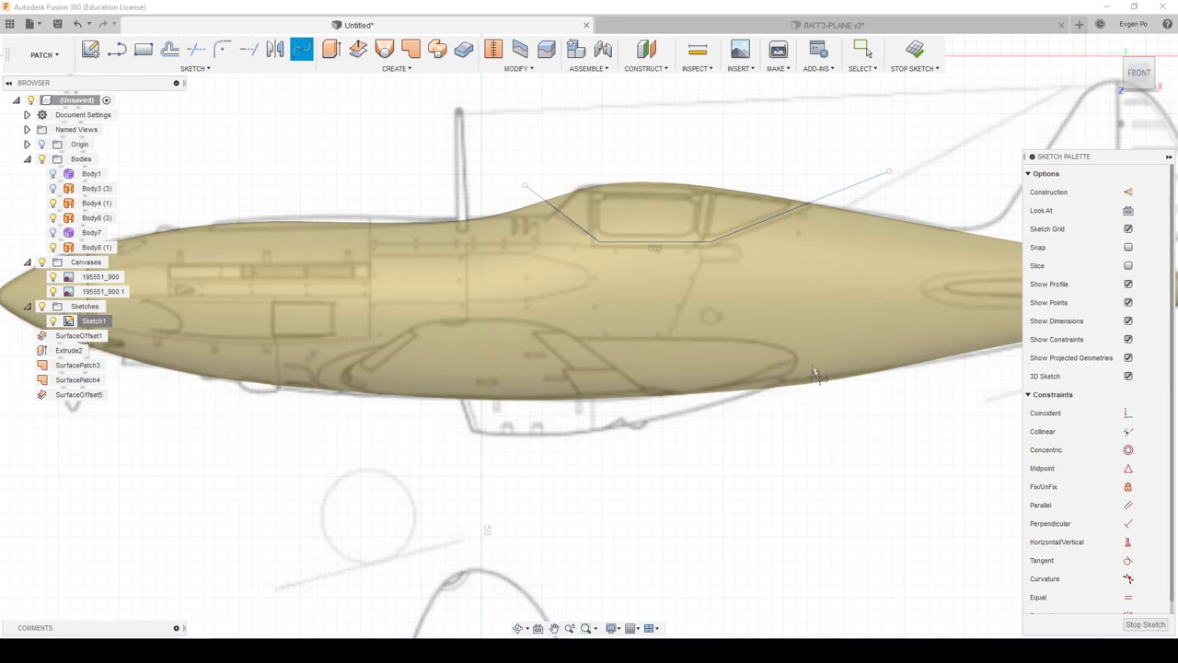
{"action": "scroll", "coordinate": [467, 350], "scroll_direction": "down", "scroll_amount": 4}
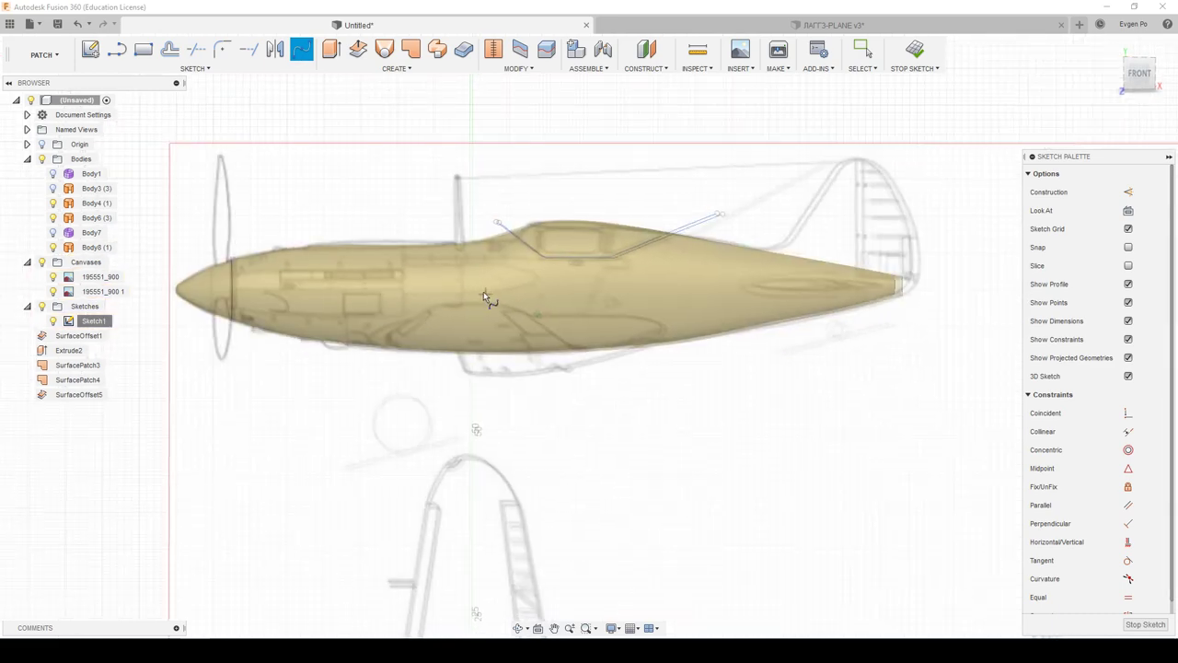
{"action": "scroll", "coordinate": [485, 297], "scroll_direction": "down", "scroll_amount": 2}
Step: Orbit around the blueprint drawings and return to the straight front view
{"action": "middle_click_drag", "start_coordinate": [485, 296], "coordinate": [445, 515], "text": "shift"}
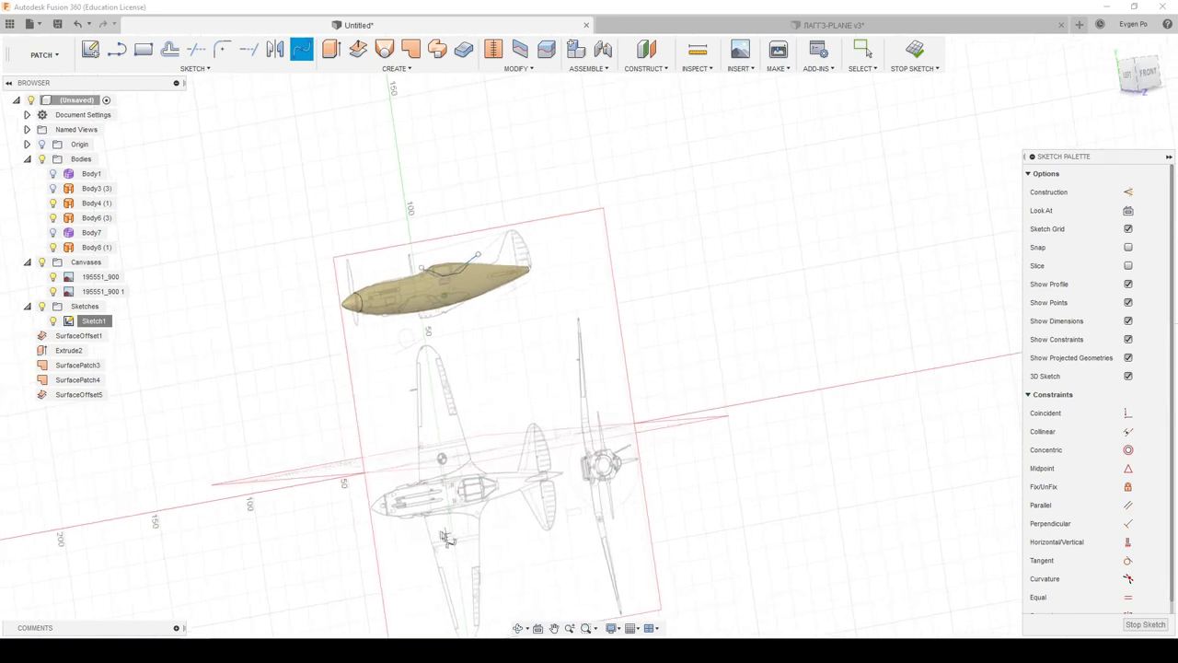
{"action": "scroll", "coordinate": [444, 515], "scroll_direction": "up", "scroll_amount": 3}
{"action": "scroll", "coordinate": [445, 516], "scroll_direction": "down", "scroll_amount": 3}
{"action": "scroll", "coordinate": [471, 216], "scroll_direction": "down", "scroll_amount": 1}
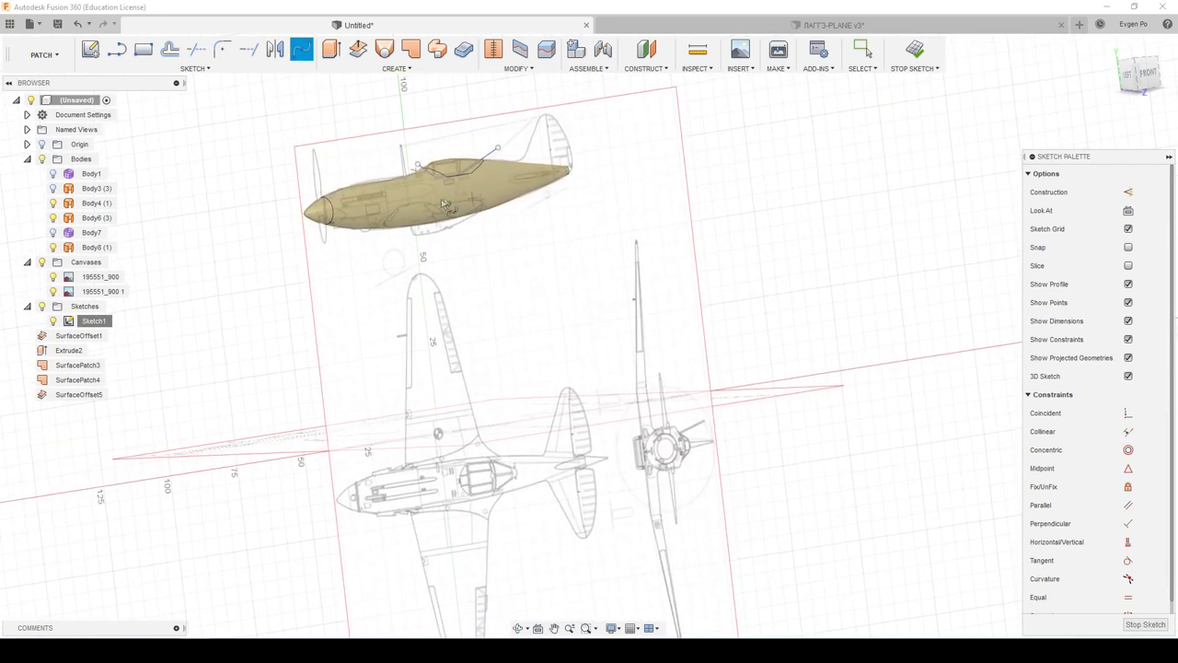
{"action": "middle_click_drag", "start_coordinate": [471, 217], "coordinate": [500, 215], "text": "shift"}
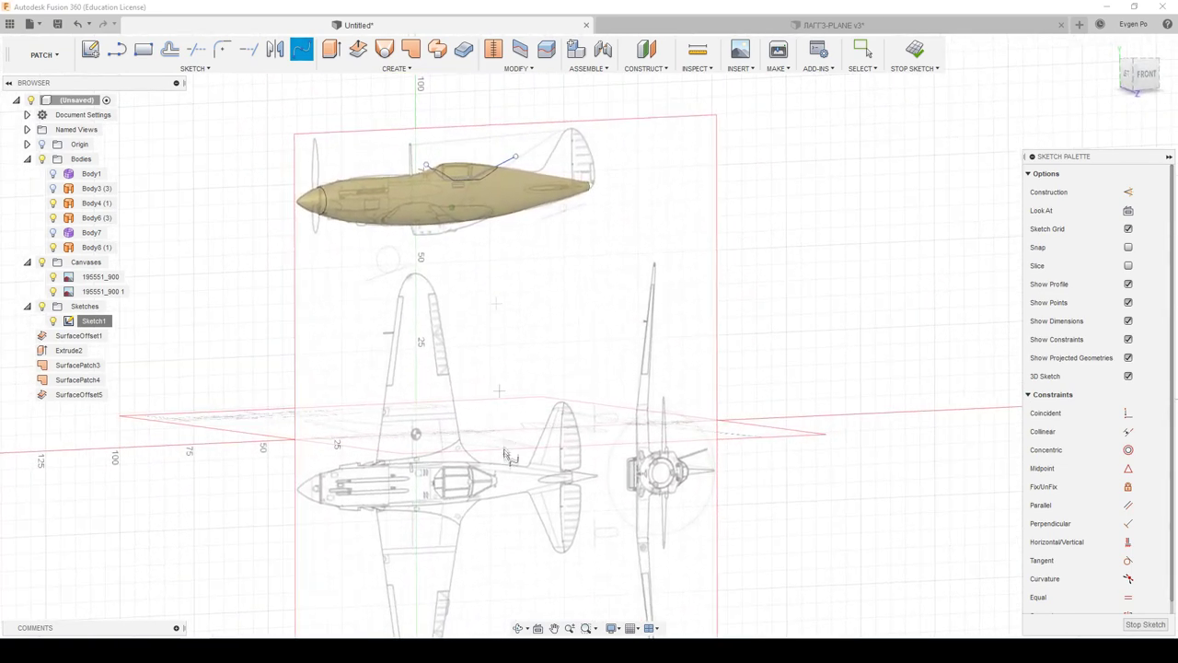
{"action": "middle_click_drag", "start_coordinate": [515, 343], "coordinate": [543, 336], "text": "shift"}
{"action": "middle_click_drag", "start_coordinate": [883, 234], "coordinate": [635, 257], "text": "shift"}
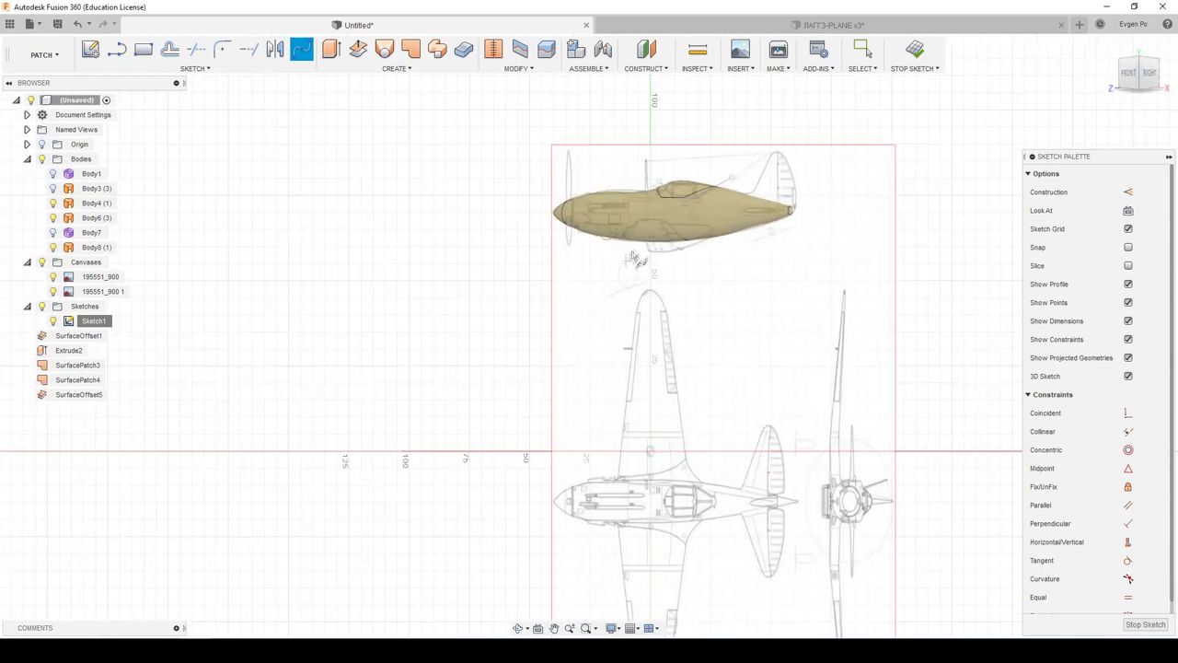
{"action": "middle_click_drag", "start_coordinate": [976, 200], "coordinate": [1013, 184], "text": "shift"}
{"action": "left_click", "coordinate": [1139, 74]}
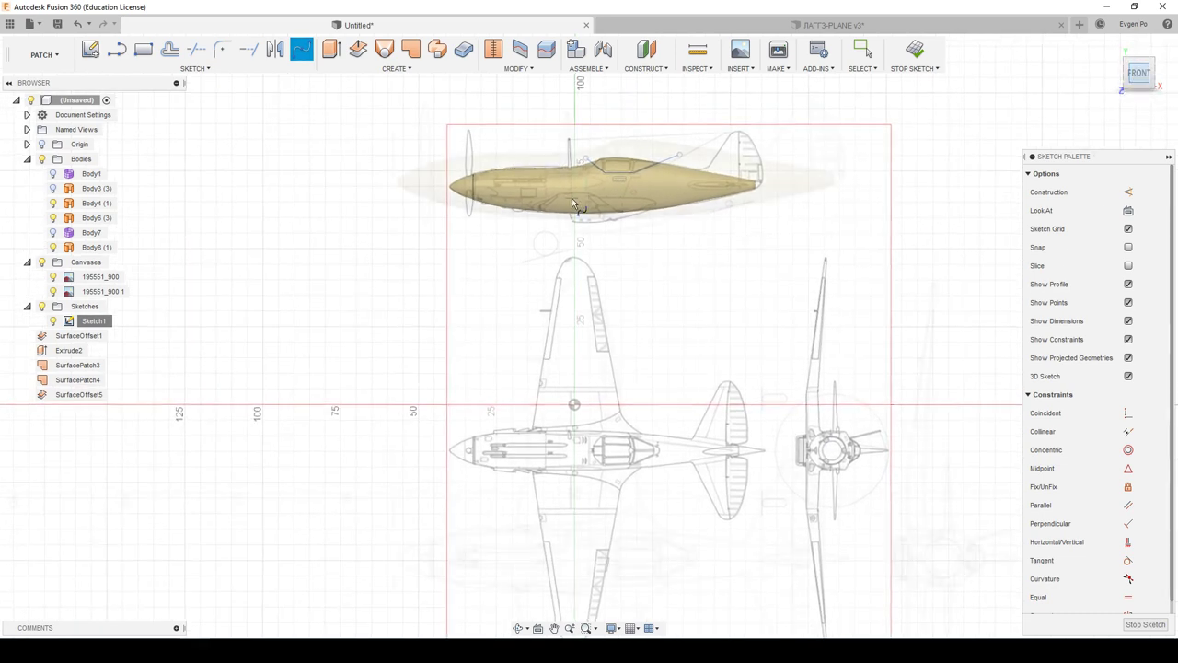
{"action": "scroll", "coordinate": [557, 196], "scroll_direction": "up", "scroll_amount": 5}
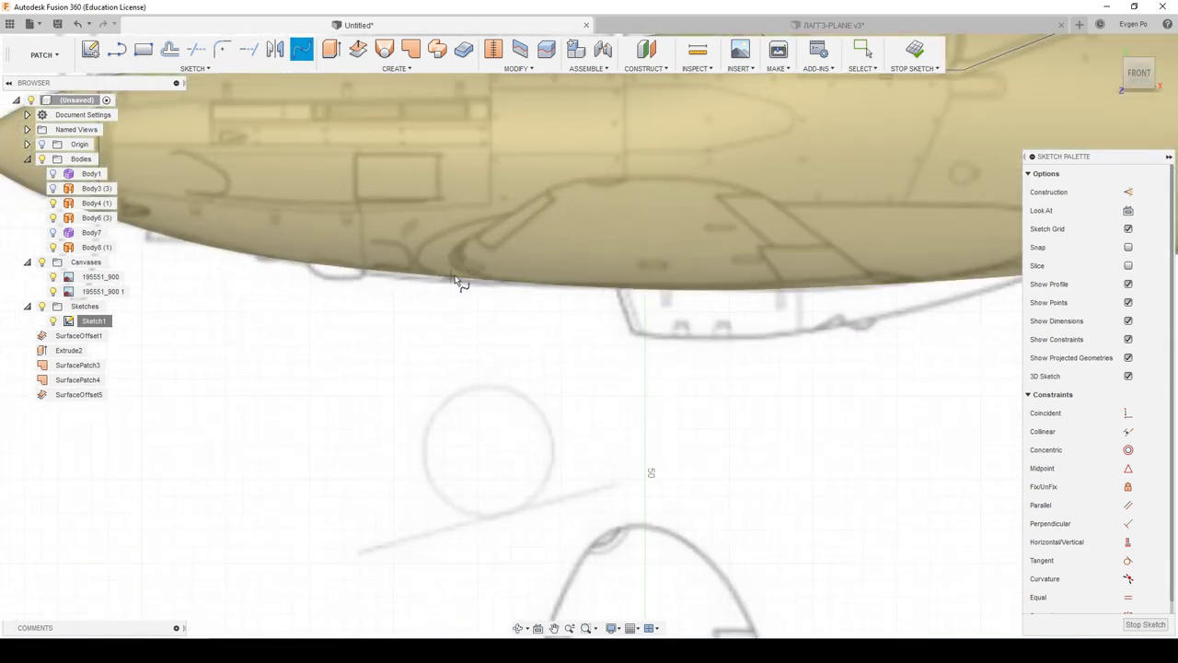
{"action": "scroll", "coordinate": [427, 247], "scroll_direction": "down", "scroll_amount": 2}
{"action": "left_click", "coordinate": [195, 68]}
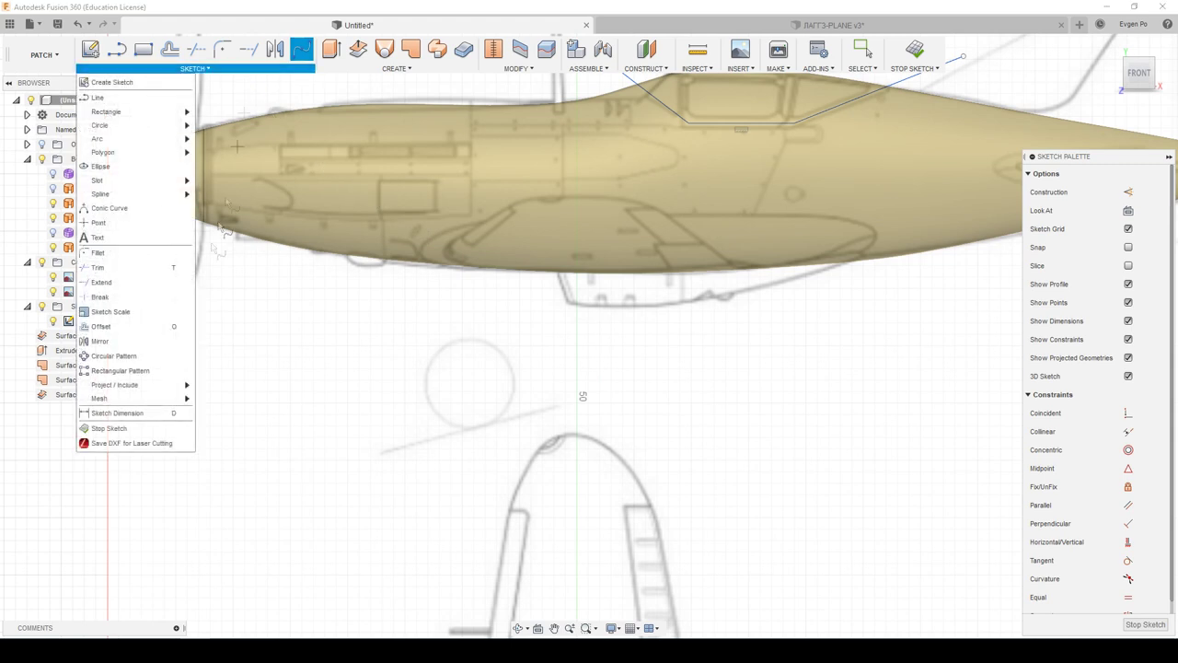
{"action": "mouse_move", "coordinate": [115, 385]}
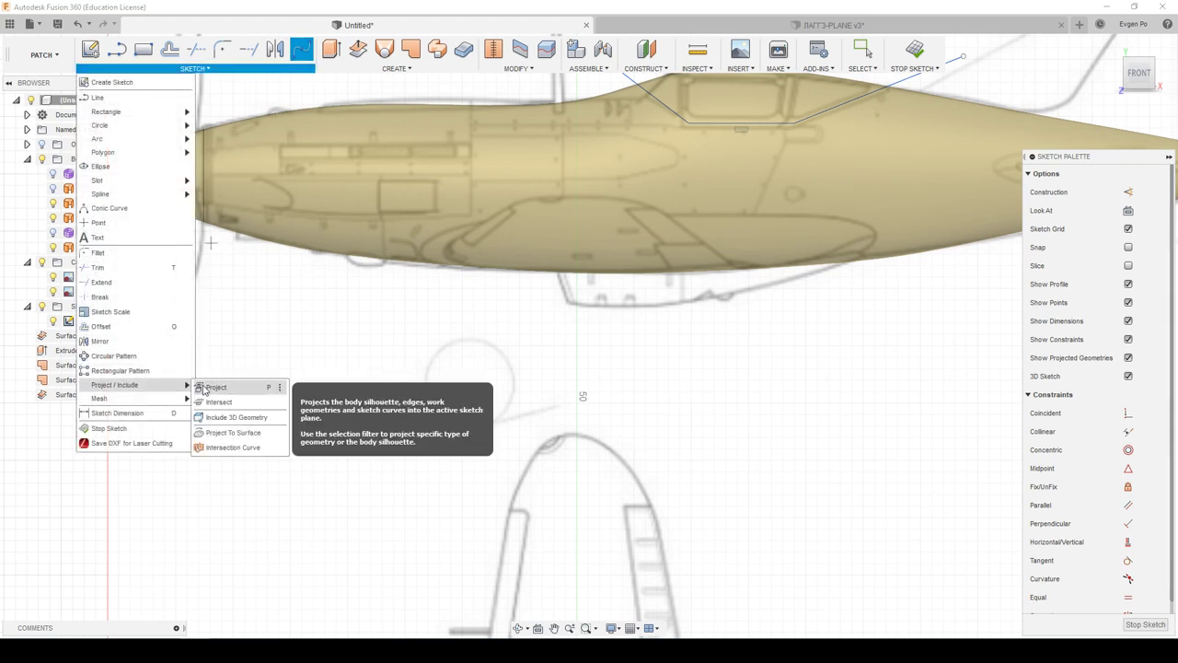
Step: Project the fuselage body outline into Sketch1
{"action": "left_click", "coordinate": [216, 387]}
{"action": "left_click", "coordinate": [599, 205]}
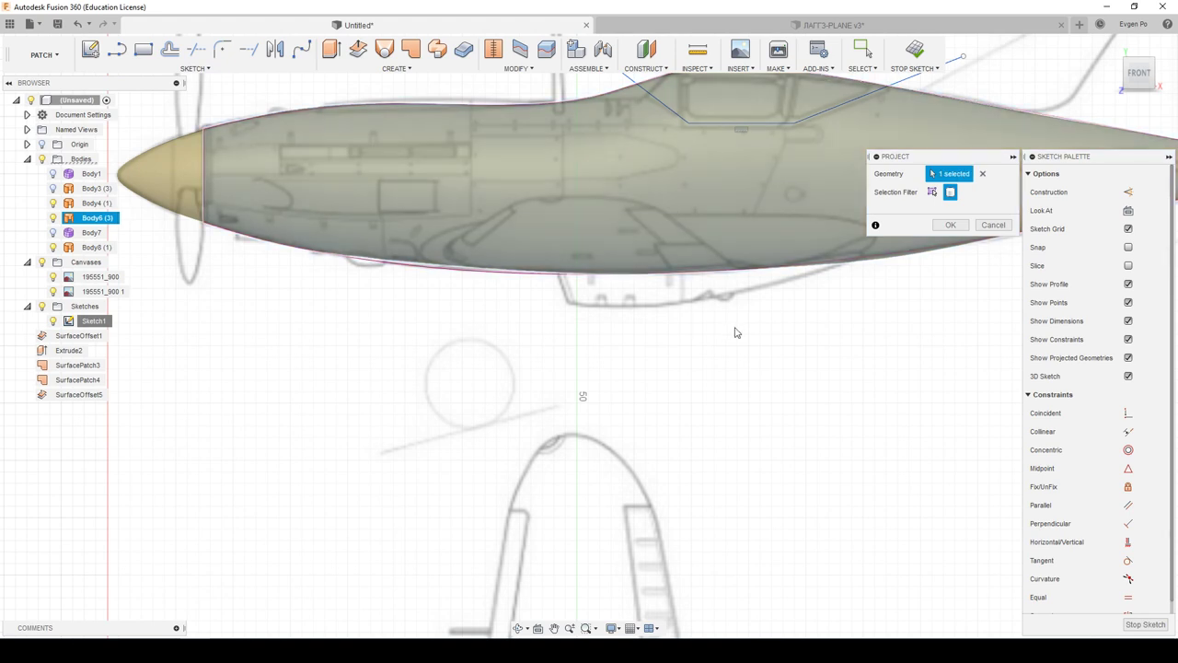
{"action": "left_click", "coordinate": [951, 225]}
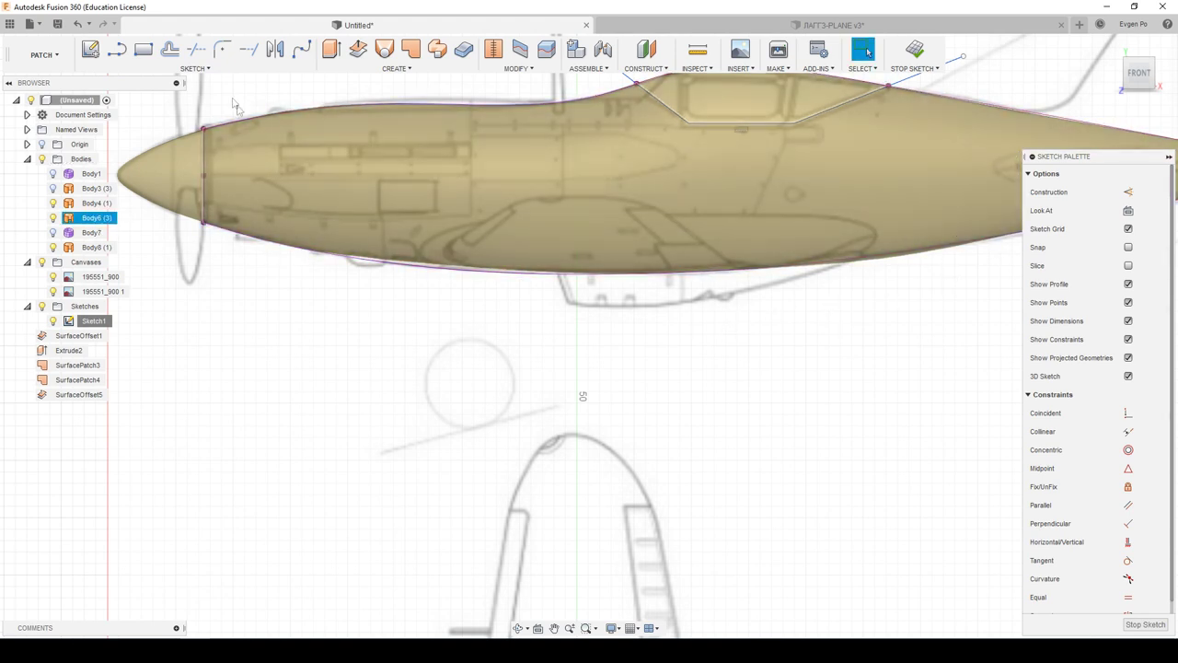
Step: Draw a closed fit-point spline loop along the lower fuselage below the canopy line
{"action": "left_click", "coordinate": [302, 52]}
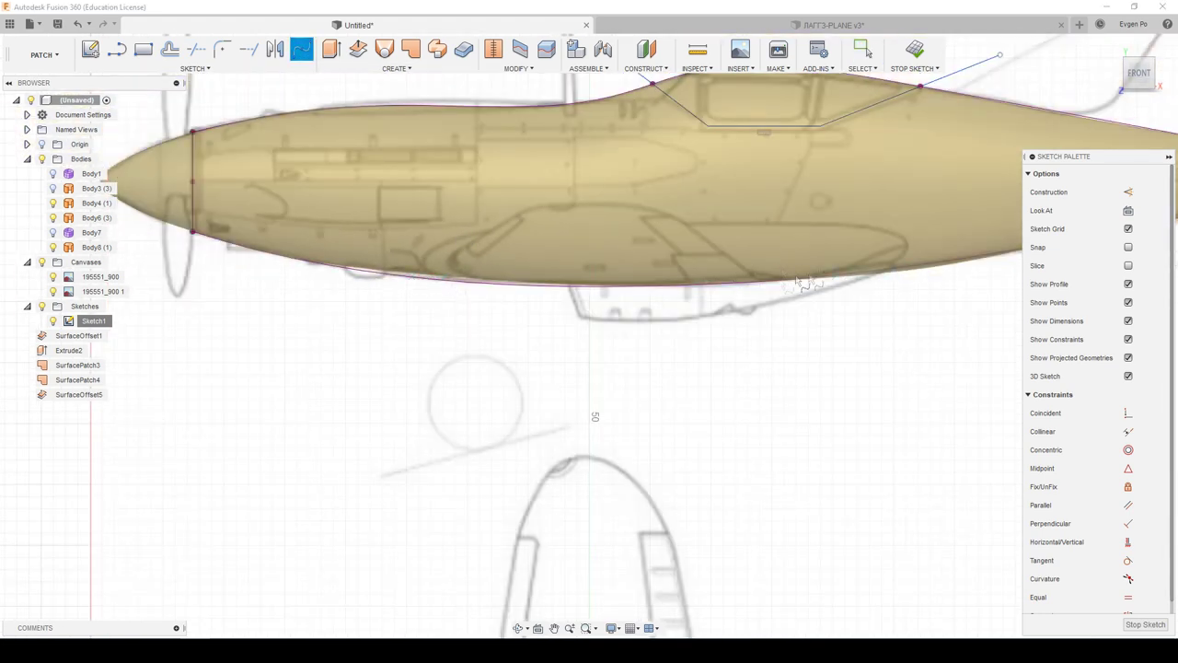
{"action": "scroll", "coordinate": [545, 302], "scroll_direction": "down", "scroll_amount": 3}
{"action": "scroll", "coordinate": [644, 350], "scroll_direction": "down", "scroll_amount": 2}
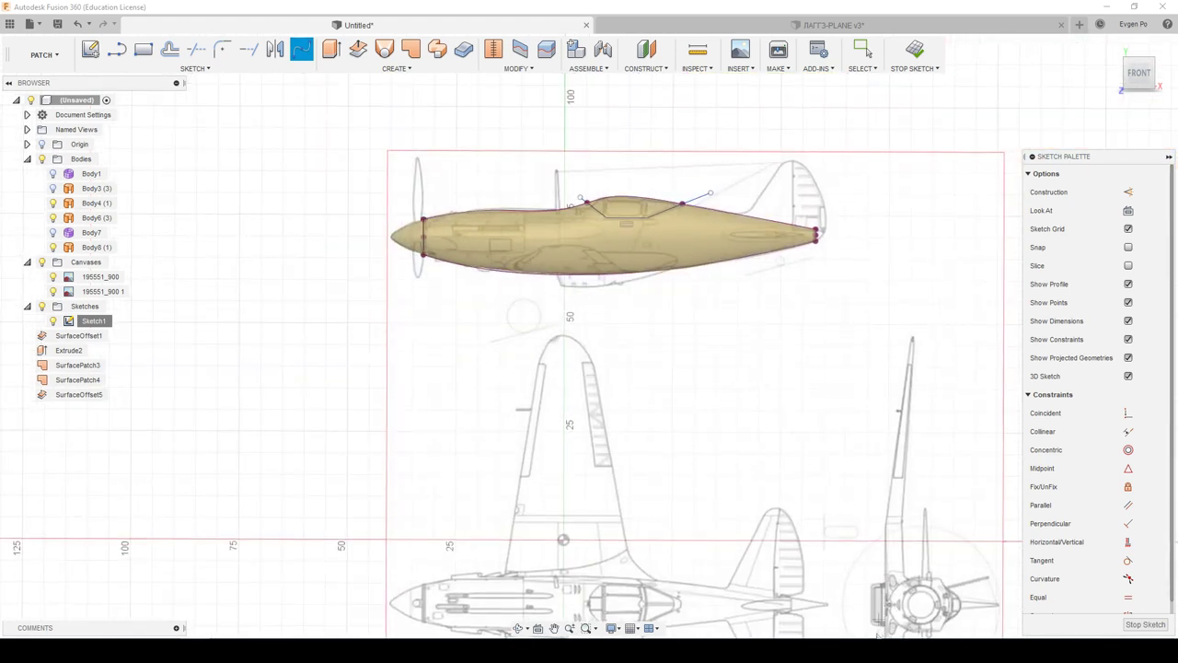
{"action": "scroll", "coordinate": [547, 240], "scroll_direction": "up", "scroll_amount": 2}
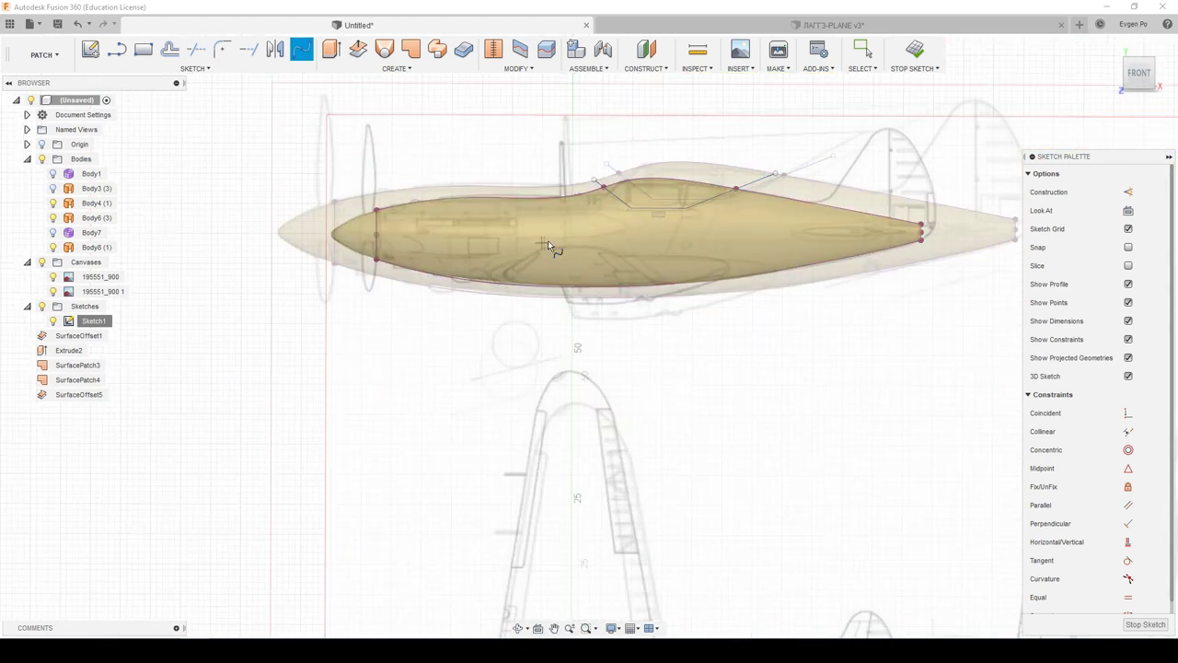
{"action": "scroll", "coordinate": [573, 277], "scroll_direction": "up", "scroll_amount": 2}
{"action": "scroll", "coordinate": [507, 287], "scroll_direction": "up", "scroll_amount": 2}
{"action": "scroll", "coordinate": [426, 324], "scroll_direction": "up", "scroll_amount": 1}
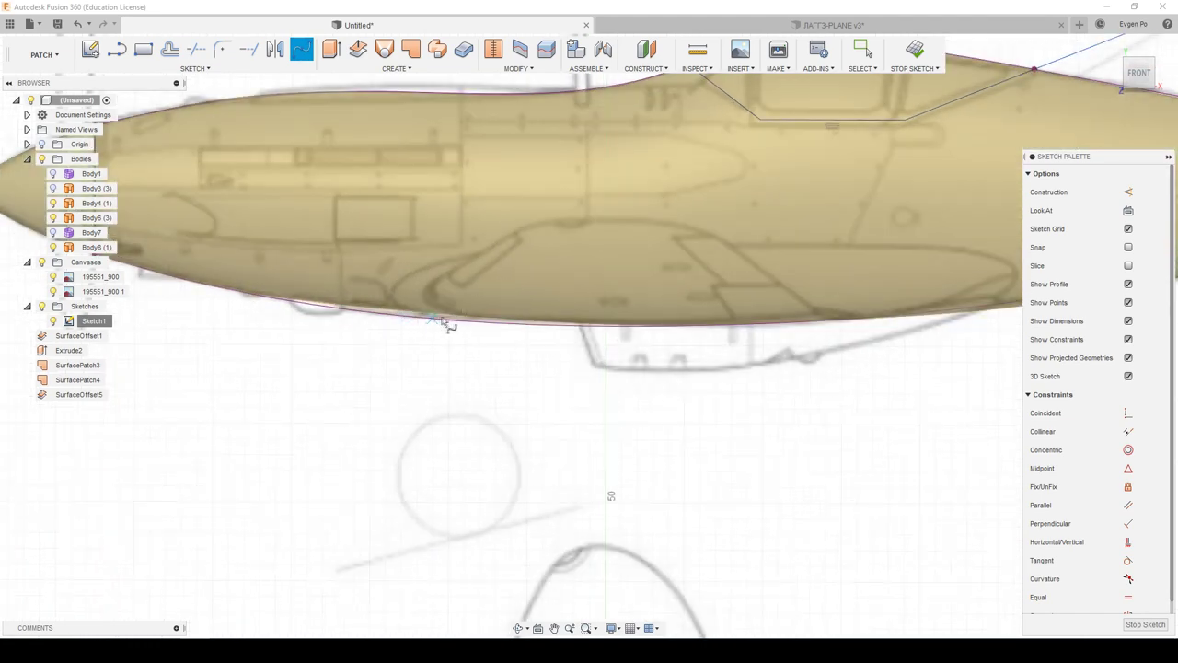
{"action": "scroll", "coordinate": [432, 315], "scroll_direction": "up", "scroll_amount": 2}
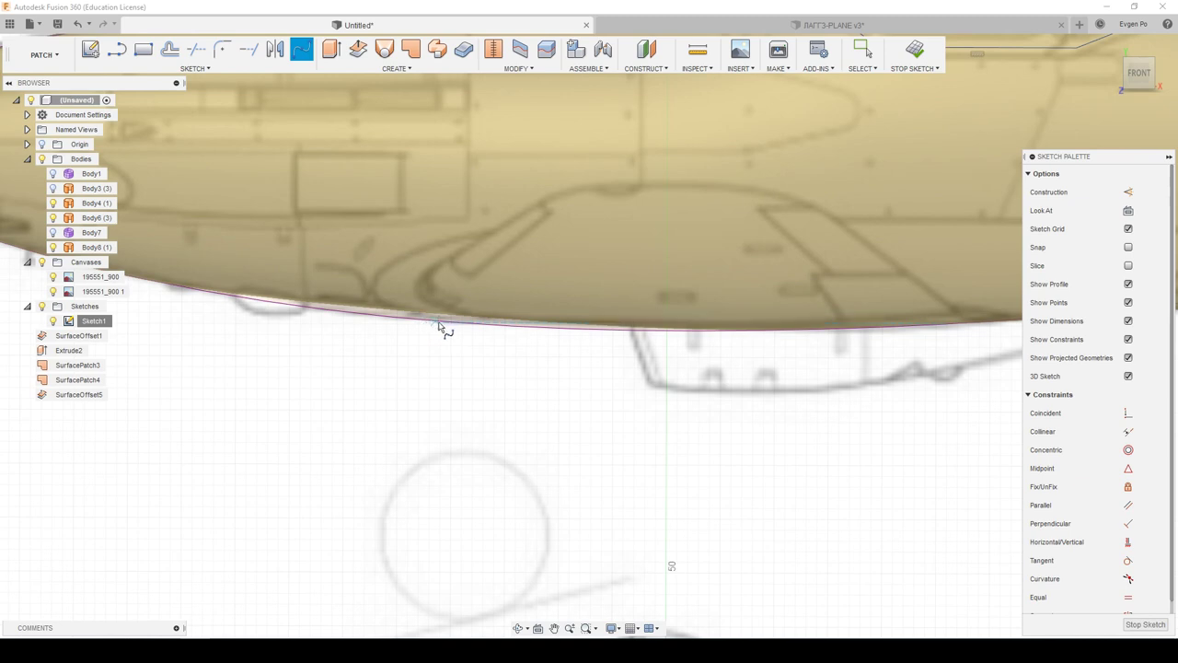
{"action": "left_click", "coordinate": [379, 270]}
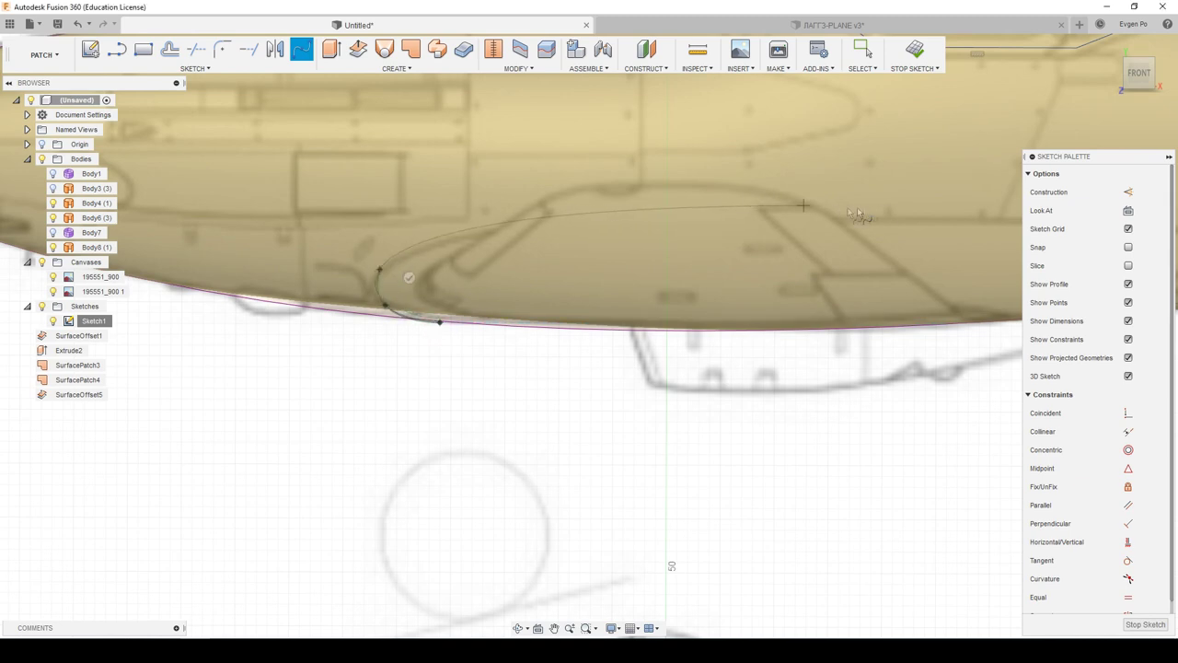
{"action": "left_click", "coordinate": [937, 220]}
{"action": "scroll", "coordinate": [261, 180], "scroll_direction": "down", "scroll_amount": 3}
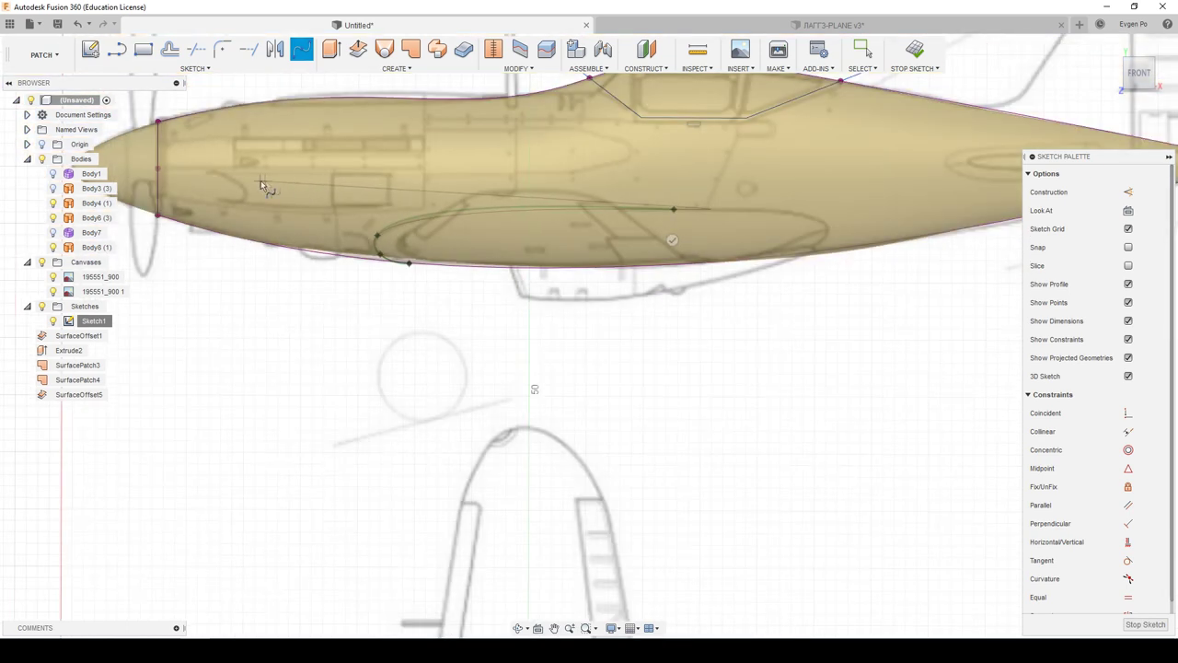
{"action": "scroll", "coordinate": [668, 207], "scroll_direction": "up", "scroll_amount": 2}
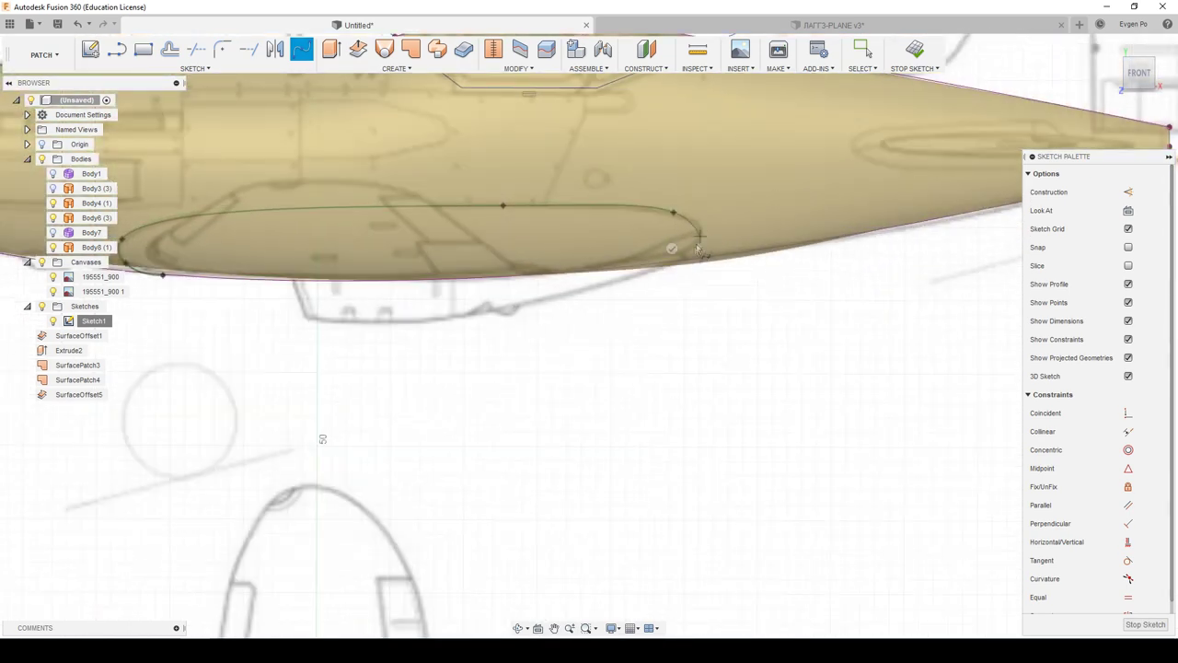
{"action": "double_click", "coordinate": [641, 265]}
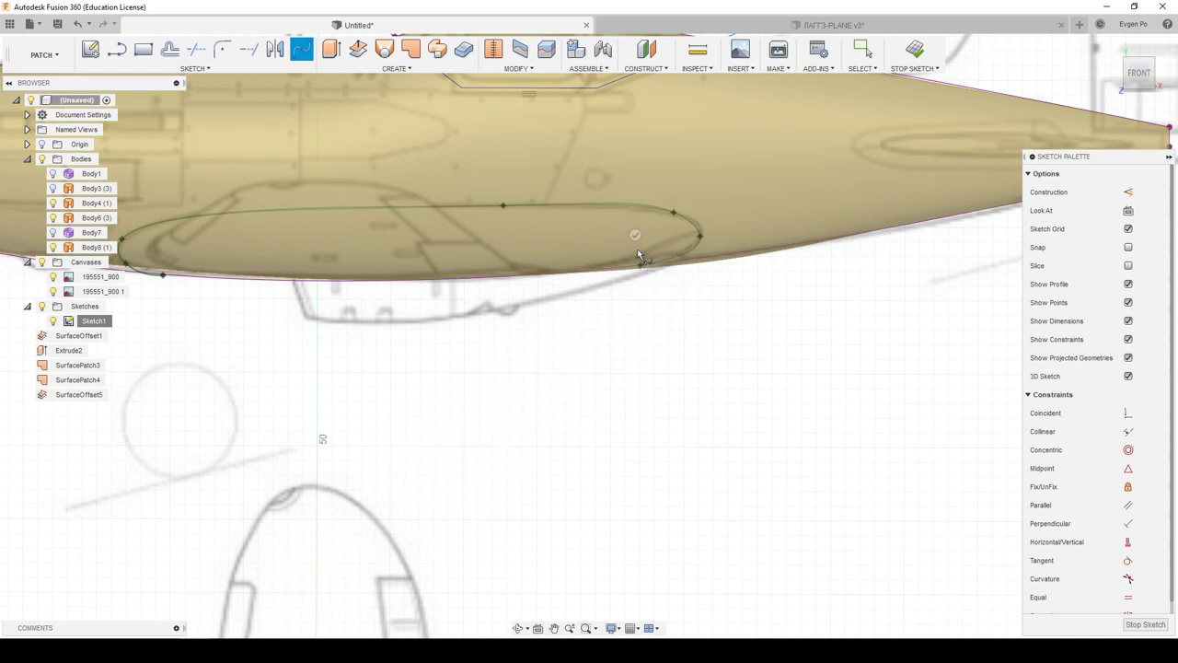
{"action": "scroll", "coordinate": [744, 290], "scroll_direction": "down", "scroll_amount": 2}
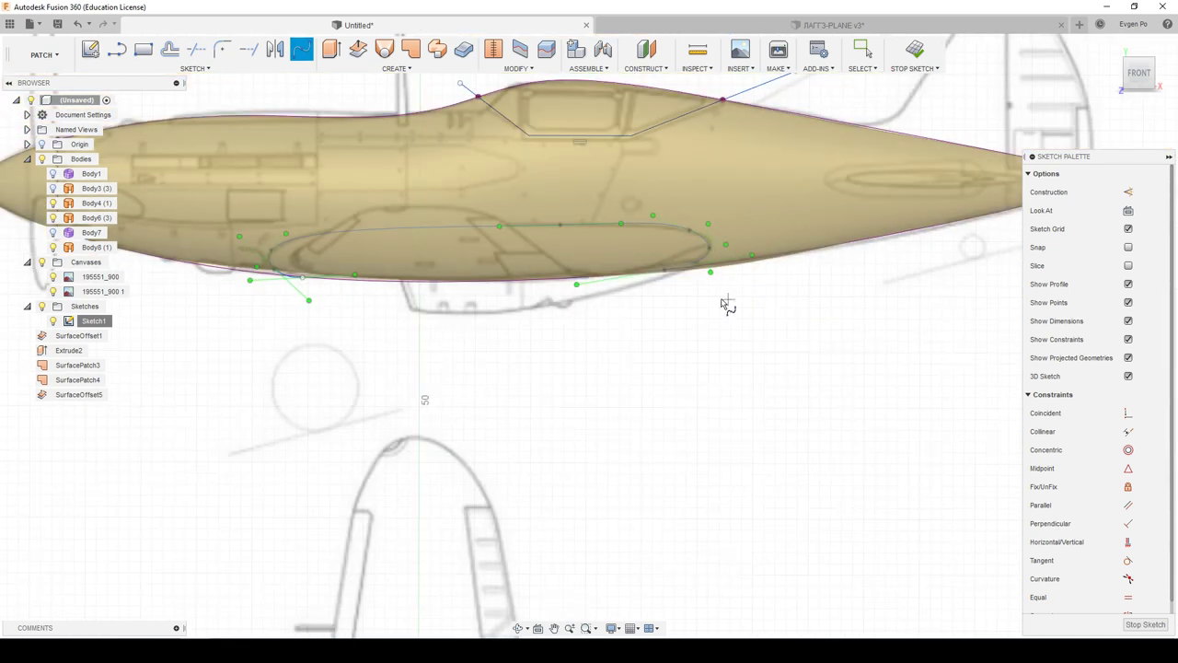
{"action": "key", "text": "Escape"}
Step: Select the new spline loop and adjust one of its fit points
{"action": "scroll", "coordinate": [699, 238], "scroll_direction": "up", "scroll_amount": 2}
{"action": "key", "text": "Escape"}
{"action": "left_click", "coordinate": [681, 225]}
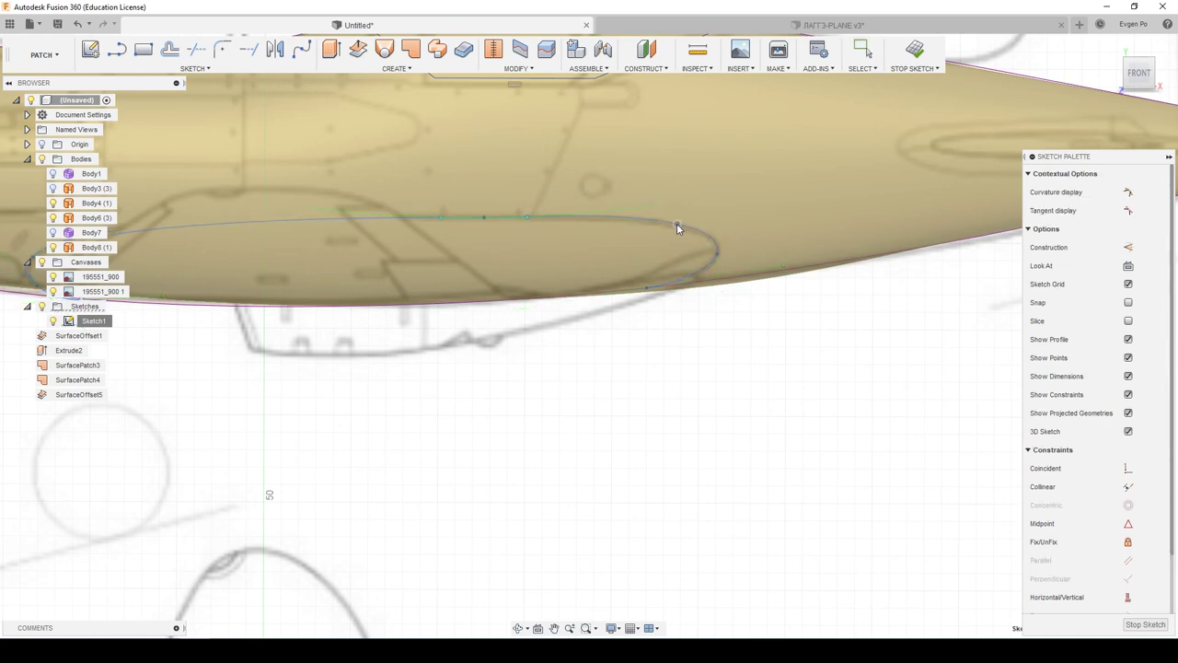
{"action": "left_click", "coordinate": [716, 254]}
{"action": "scroll", "coordinate": [795, 360], "scroll_direction": "down", "scroll_amount": 3}
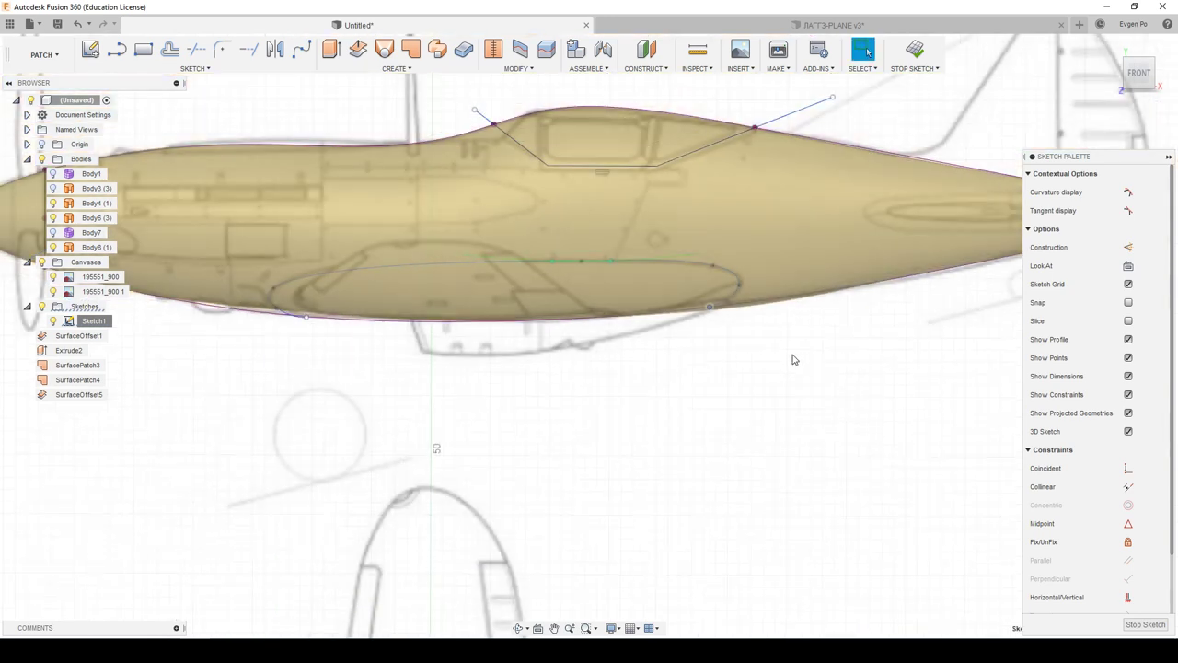
{"action": "key", "text": "F6"}
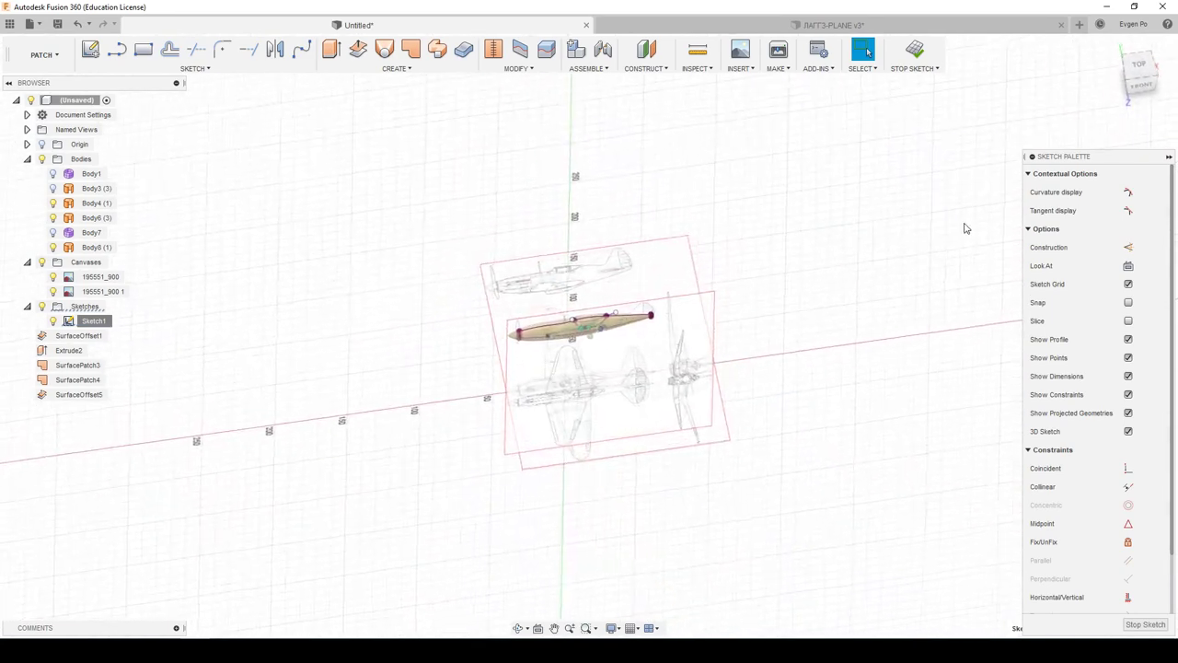
{"action": "scroll", "coordinate": [593, 333], "scroll_direction": "up", "scroll_amount": 3}
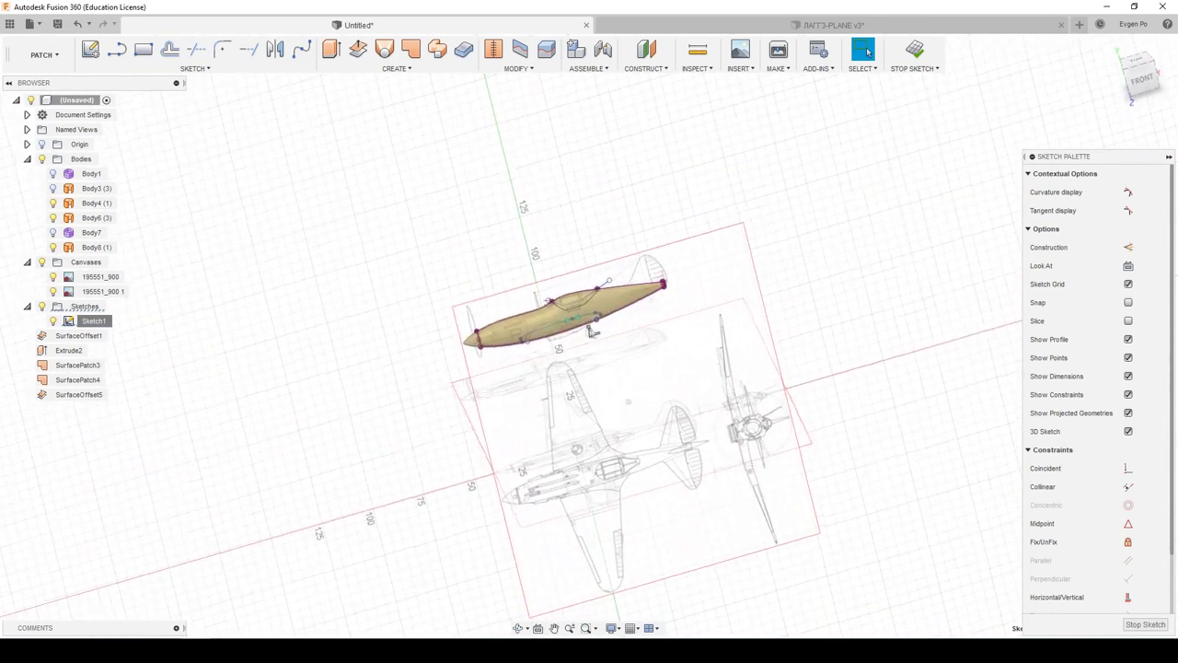
{"action": "scroll", "coordinate": [556, 317], "scroll_direction": "up", "scroll_amount": 5}
{"action": "middle_click_drag", "start_coordinate": [405, 278], "coordinate": [470, 189], "text": "shift"}
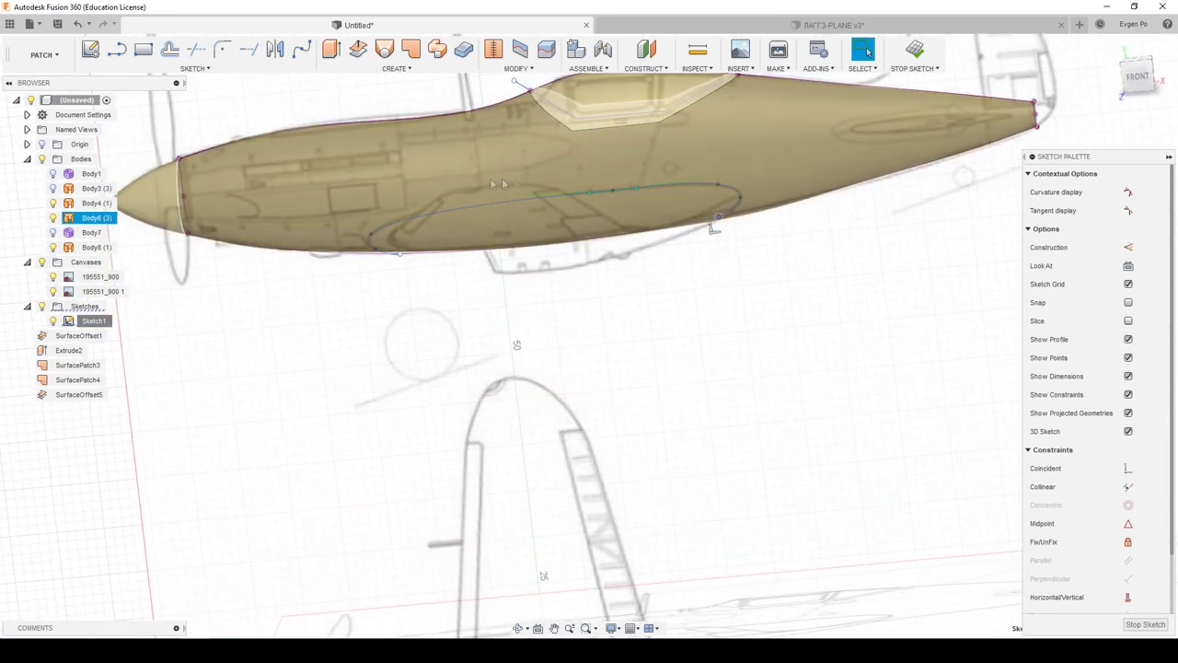
{"action": "mouse_move", "coordinate": [529, 184]}
{"action": "middle_mouse_down", "text": "shift"}
{"action": "mouse_move", "coordinate": [476, 178]}
{"action": "mouse_move", "coordinate": [536, 142]}
{"action": "middle_mouse_up", "text": "shift"}
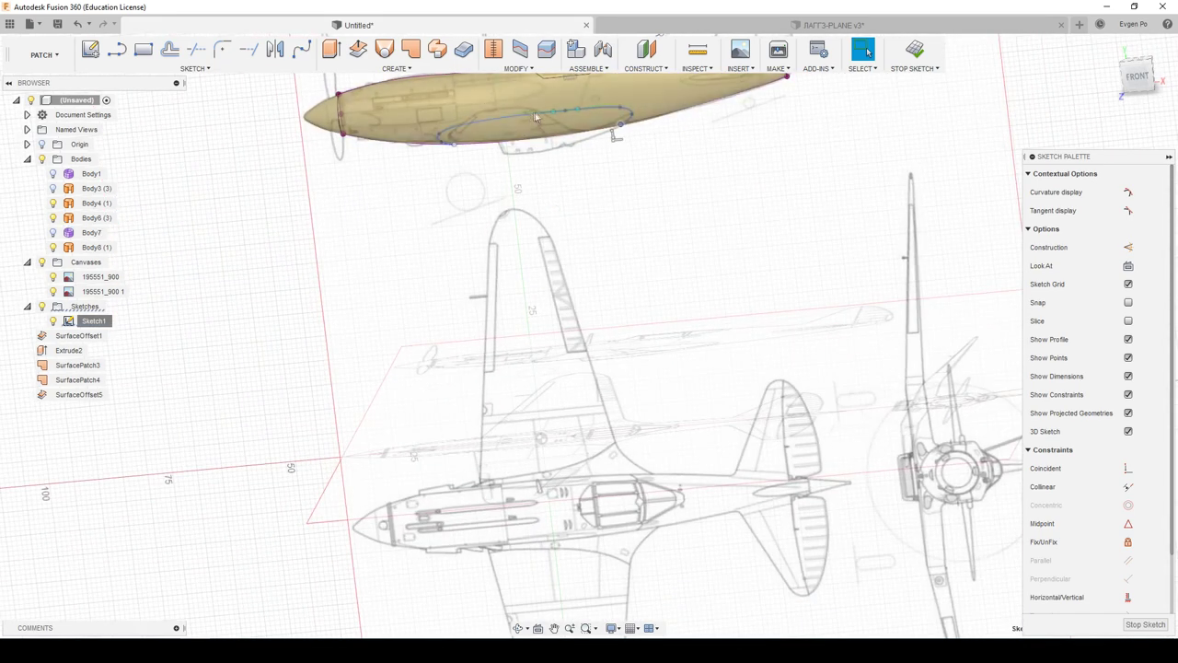
{"action": "scroll", "coordinate": [520, 117], "scroll_direction": "down", "scroll_amount": 3}
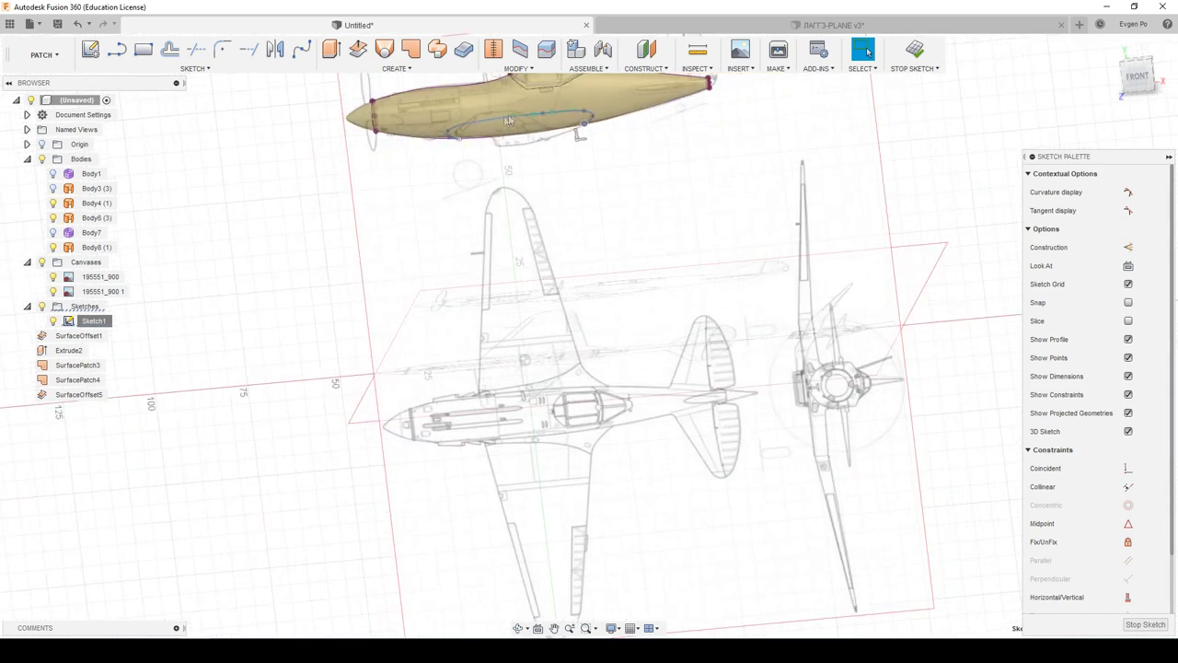
{"action": "left_click", "coordinate": [473, 116]}
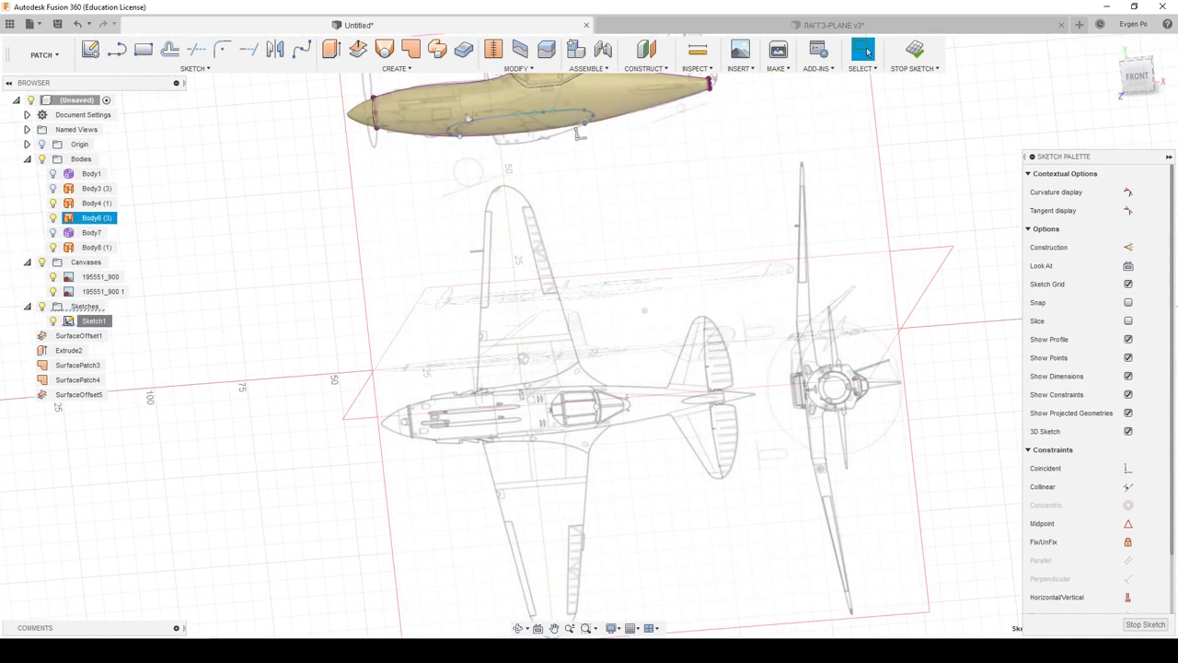
{"action": "scroll", "coordinate": [474, 109], "scroll_direction": "down", "scroll_amount": 2}
{"action": "left_click", "coordinate": [590, 560]}
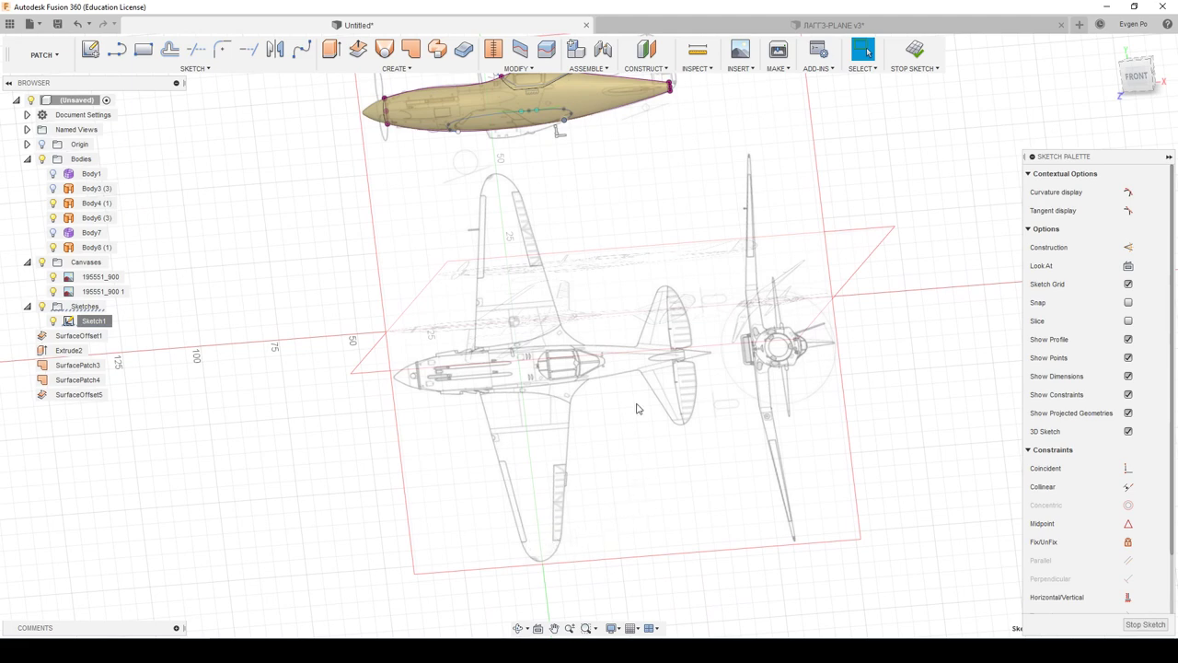
{"action": "key", "text": "F6"}
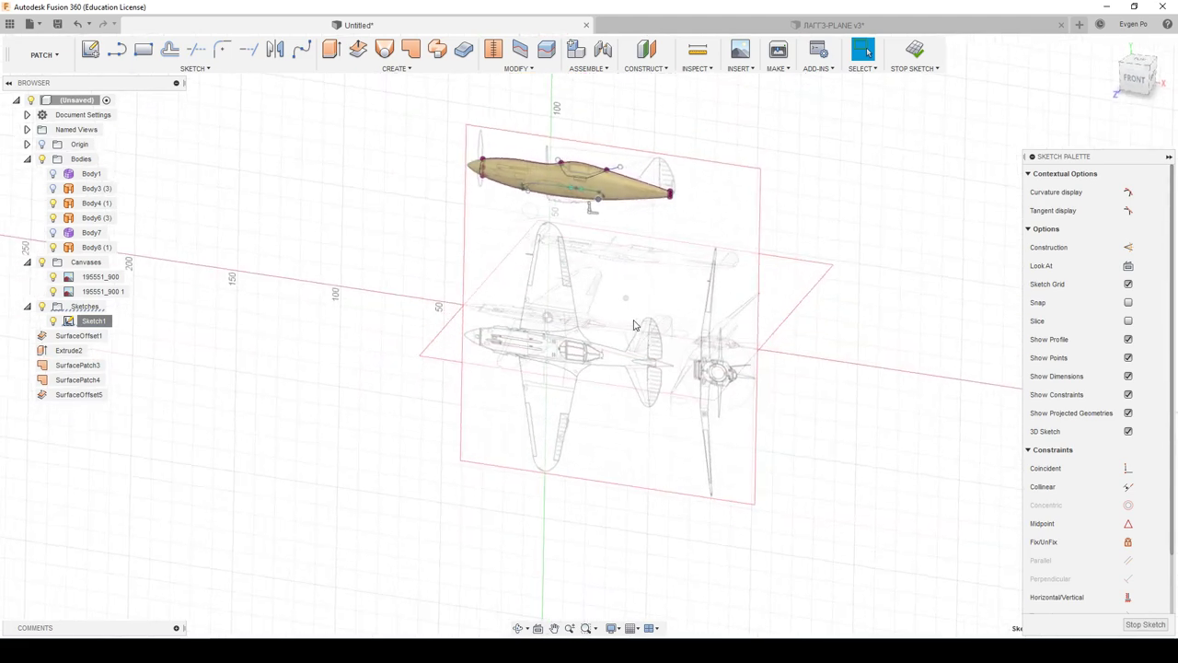
{"action": "mouse_move", "coordinate": [633, 324]}
{"action": "middle_mouse_down", "text": "shift"}
{"action": "mouse_move", "coordinate": [1084, 200]}
{"action": "mouse_move", "coordinate": [1165, 122]}
{"action": "middle_mouse_up", "text": "shift"}
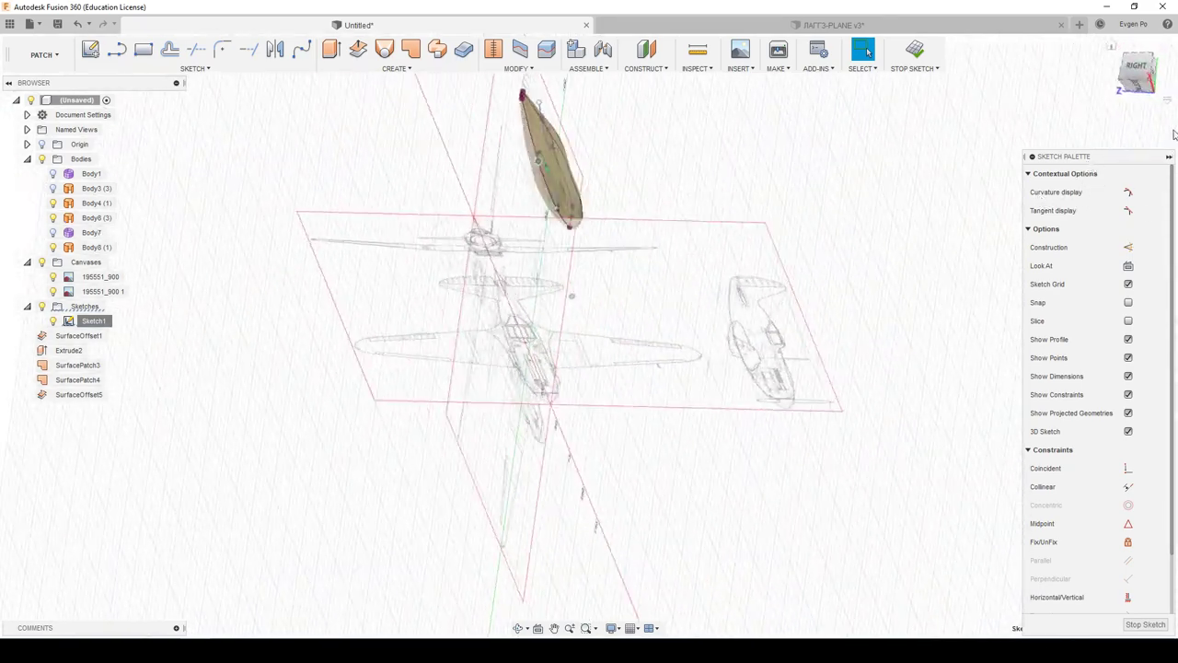
{"action": "left_click", "coordinate": [1139, 75]}
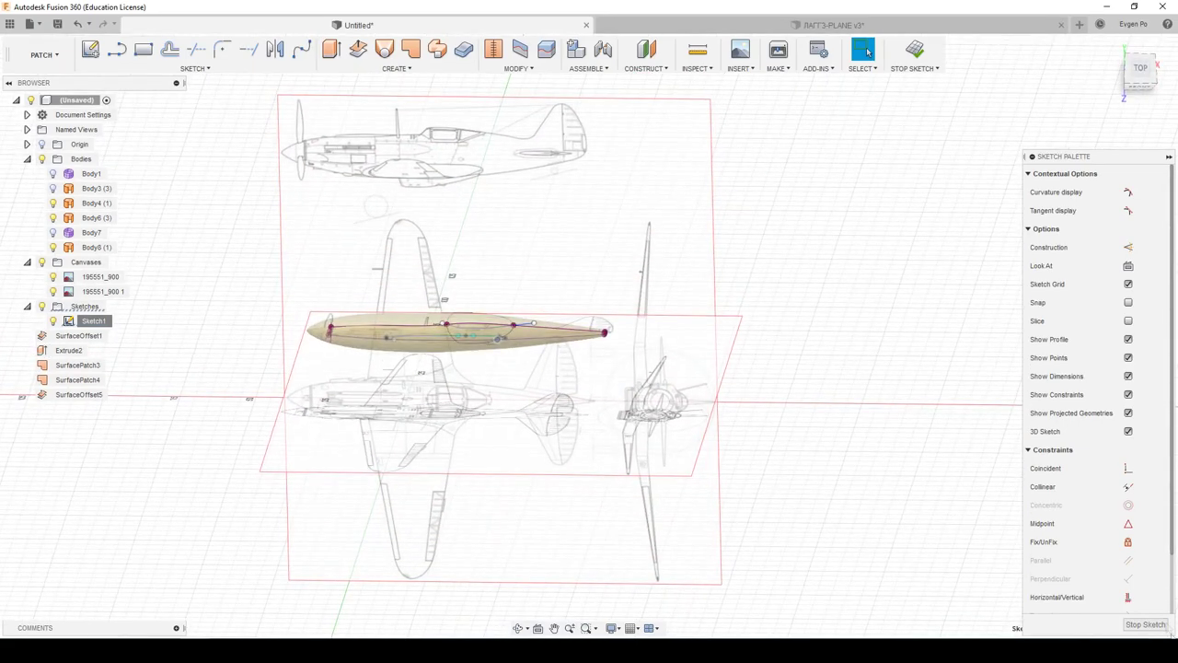
{"action": "left_click", "coordinate": [1146, 625]}
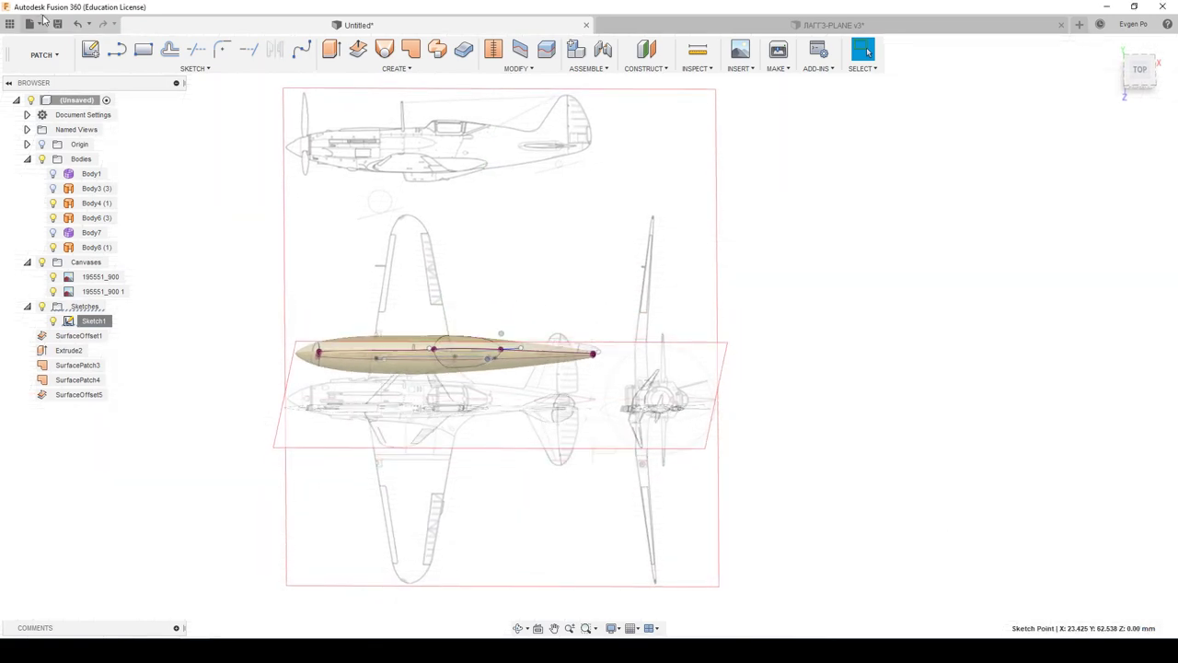
Step: Show the origin planes and start a new sketch on the XZ plane
{"action": "left_click", "coordinate": [92, 50]}
{"action": "left_click", "coordinate": [482, 394]}
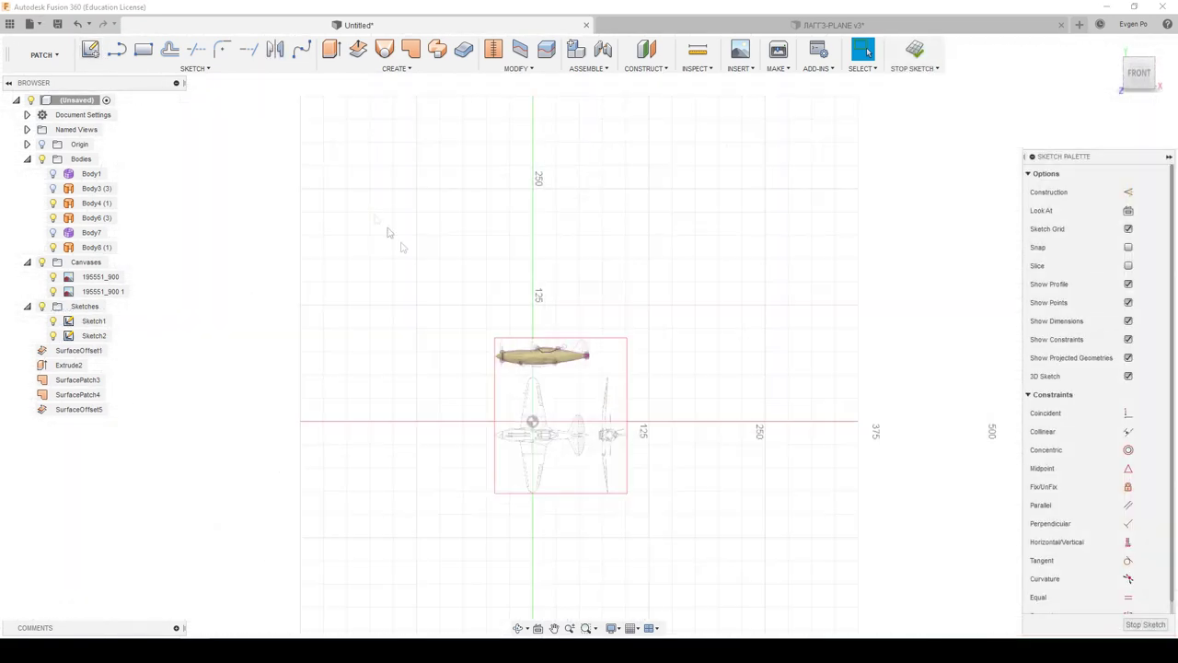
{"action": "left_click", "coordinate": [1145, 625]}
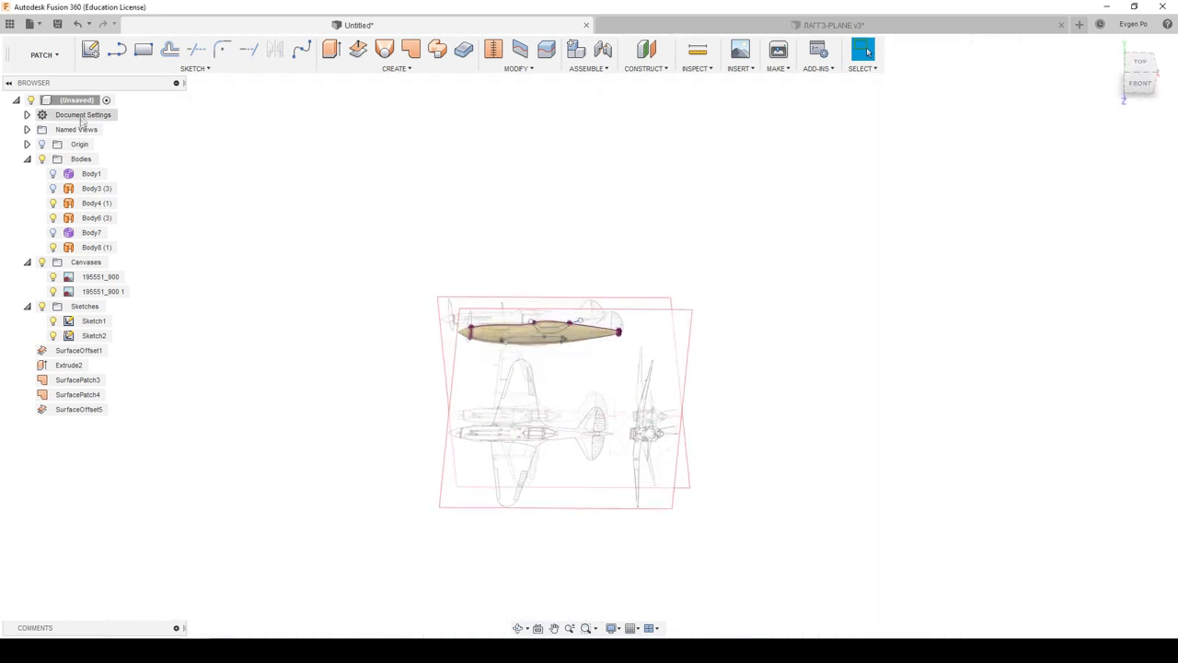
{"action": "left_click", "coordinate": [40, 147]}
{"action": "middle_click_drag", "start_coordinate": [260, 169], "coordinate": [537, 426], "text": "shift"}
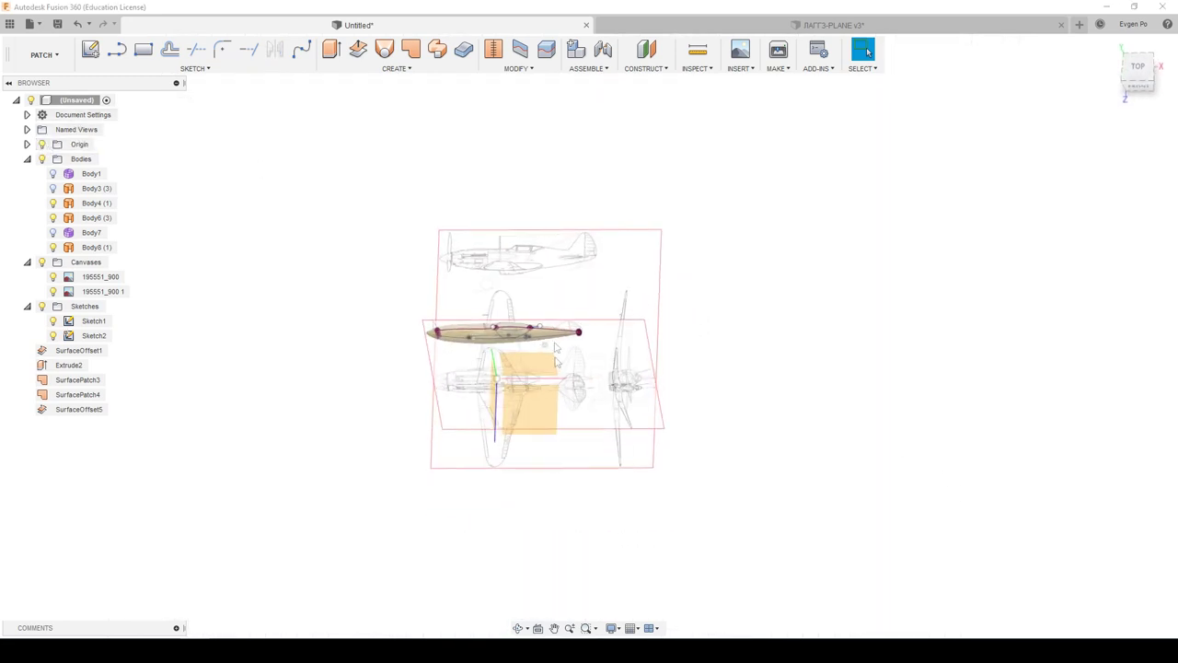
{"action": "left_click", "coordinate": [537, 424]}
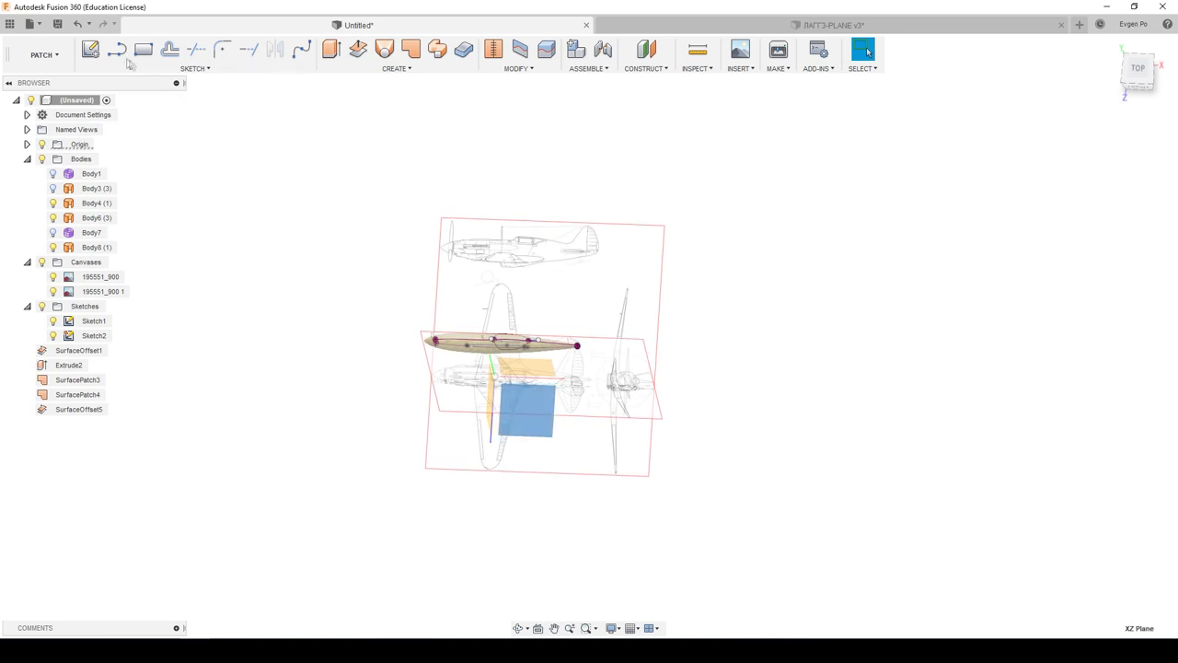
{"action": "left_click", "coordinate": [90, 51]}
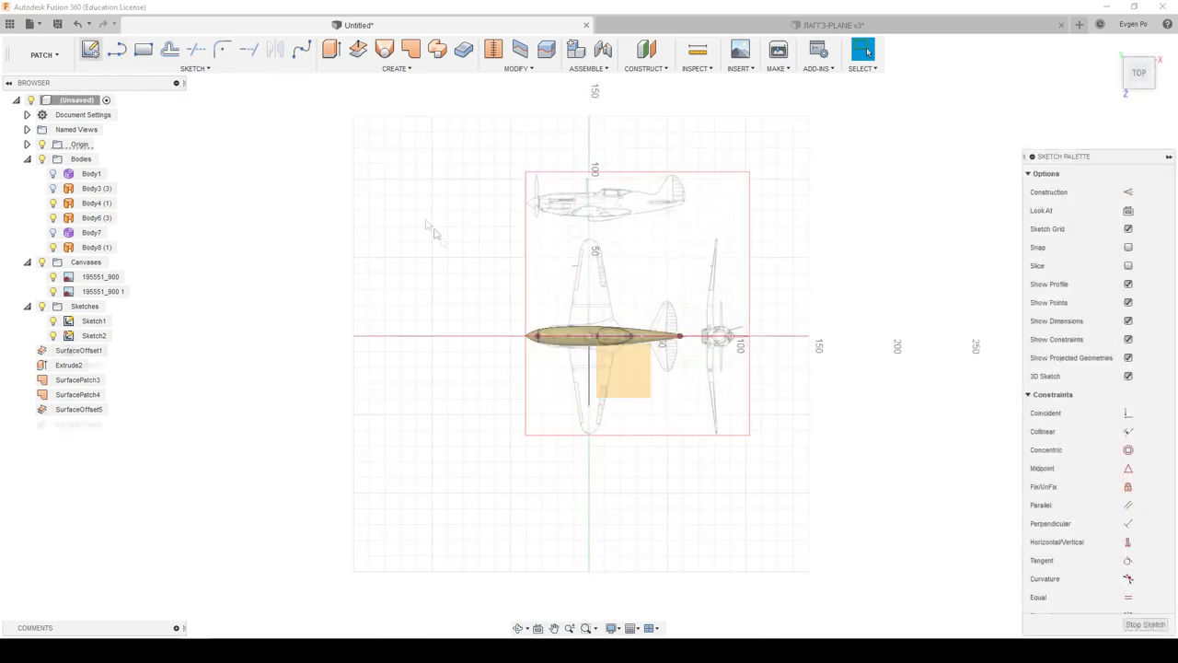
{"action": "scroll", "coordinate": [608, 432], "scroll_direction": "up", "scroll_amount": 5}
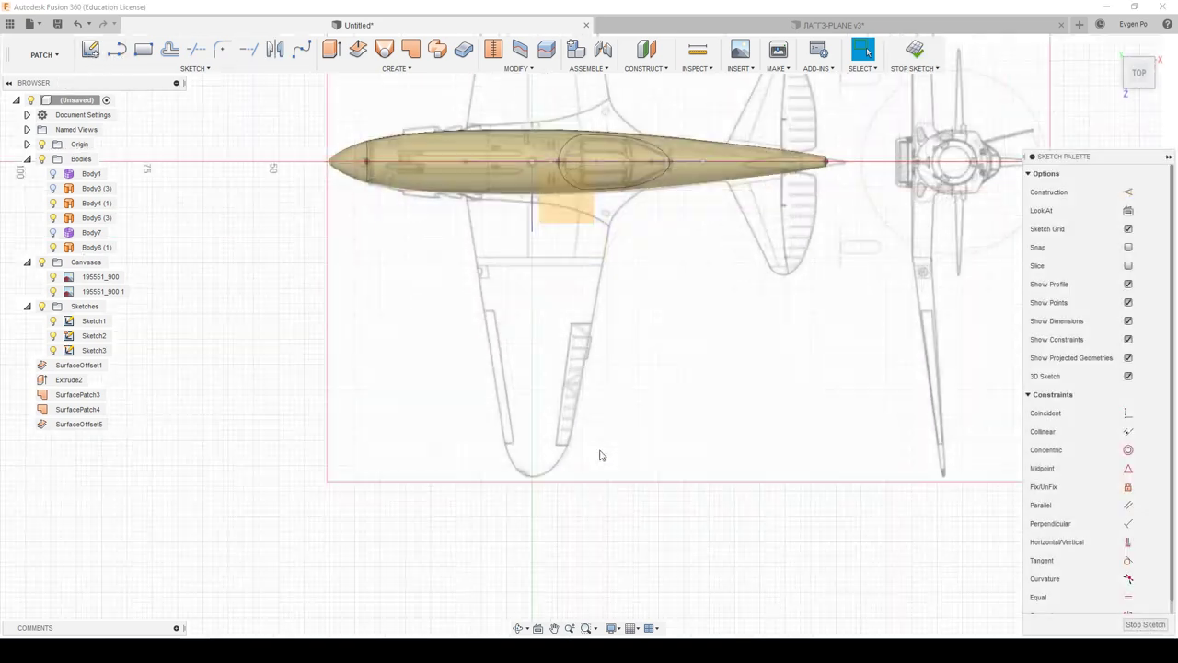
Step: Draw a straight line about 11.5 mm across the rounded wingtip outline
{"action": "left_click", "coordinate": [117, 49]}
{"action": "scroll", "coordinate": [564, 423], "scroll_direction": "up", "scroll_amount": 3}
{"action": "scroll", "coordinate": [564, 423], "scroll_direction": "down", "scroll_amount": 1}
{"action": "scroll", "coordinate": [567, 439], "scroll_direction": "up", "scroll_amount": 4}
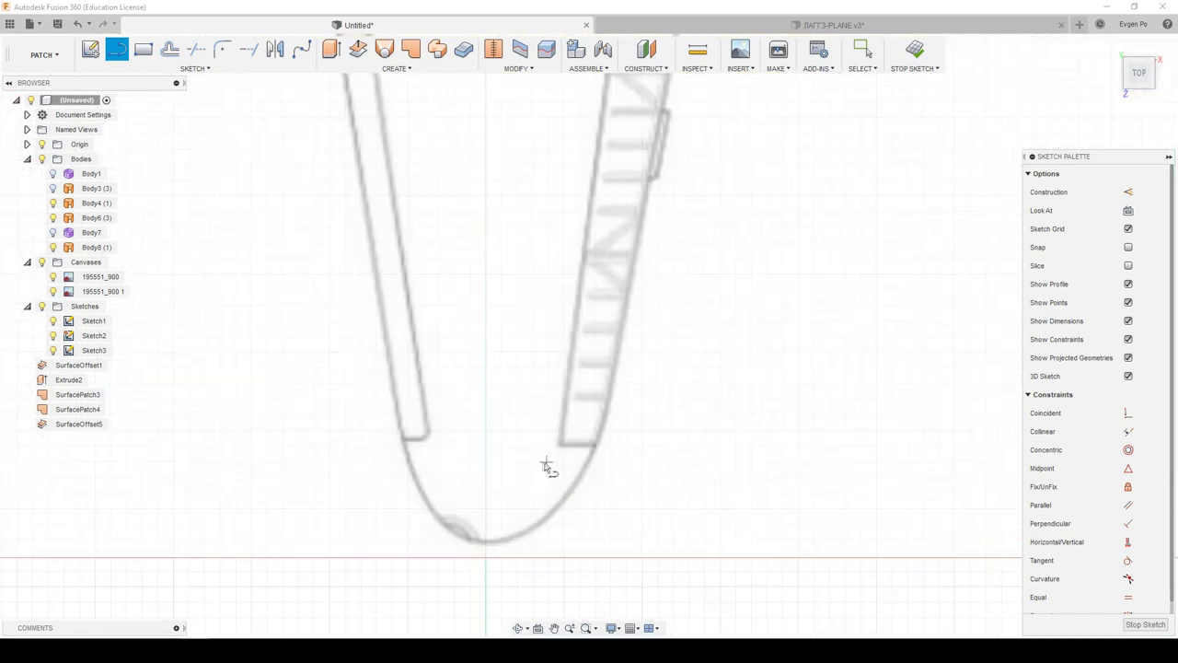
{"action": "left_click", "coordinate": [408, 461]}
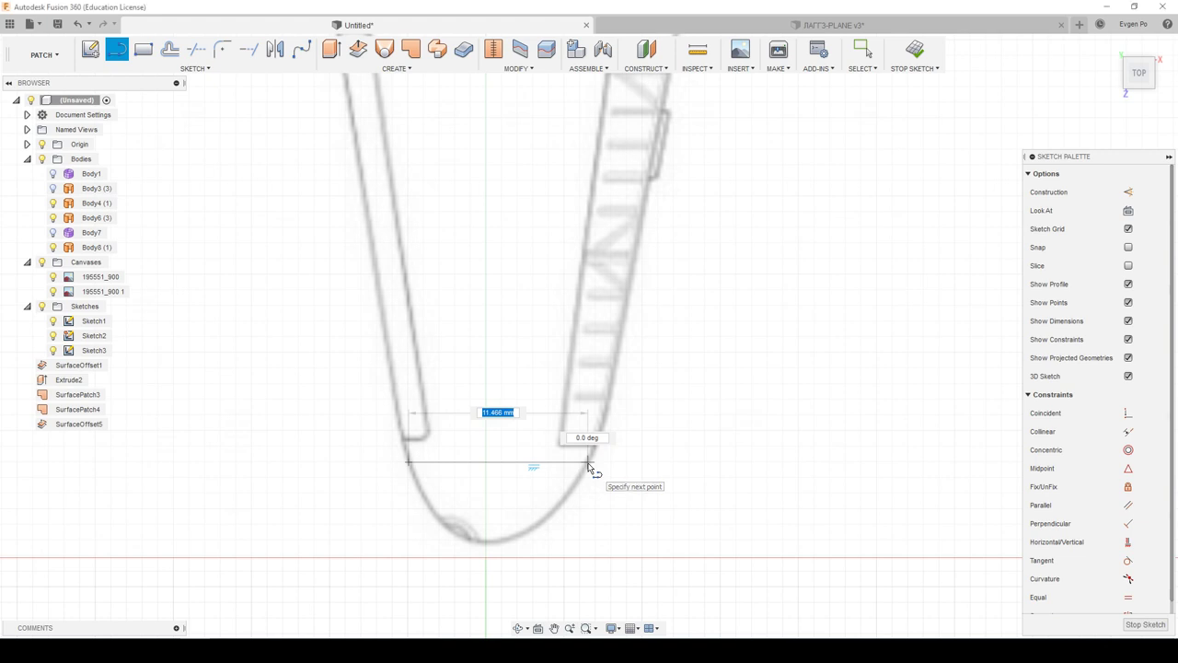
{"action": "left_click", "coordinate": [589, 463]}
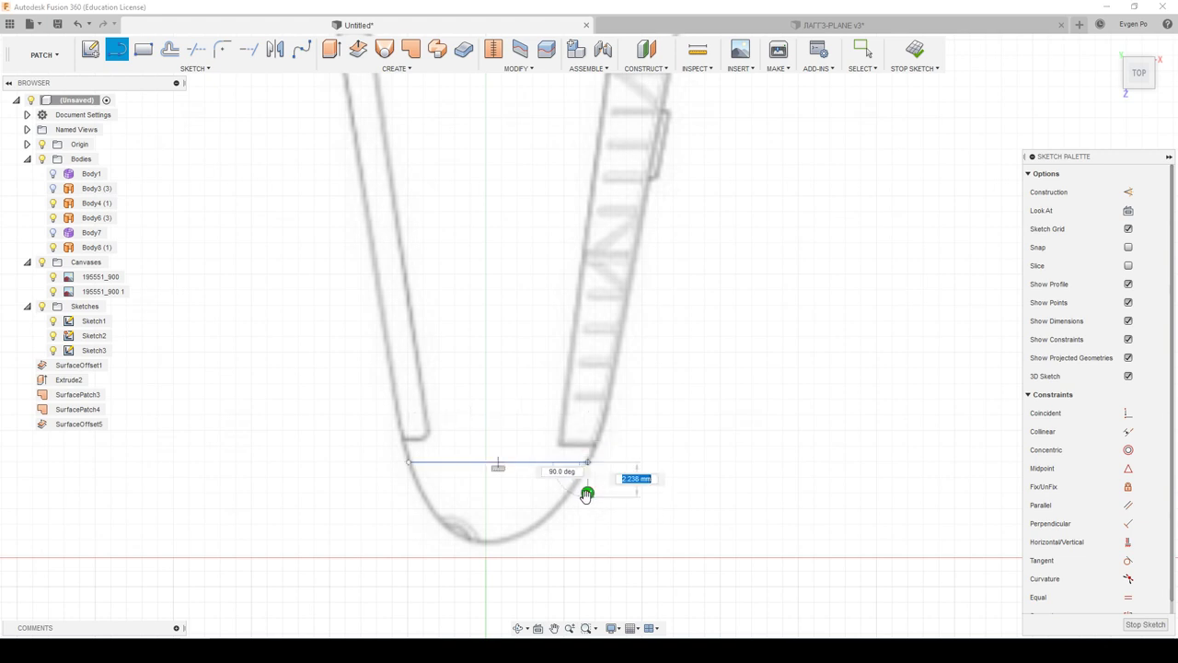
{"action": "key", "text": "Escape"}
{"action": "left_click", "coordinate": [331, 49]}
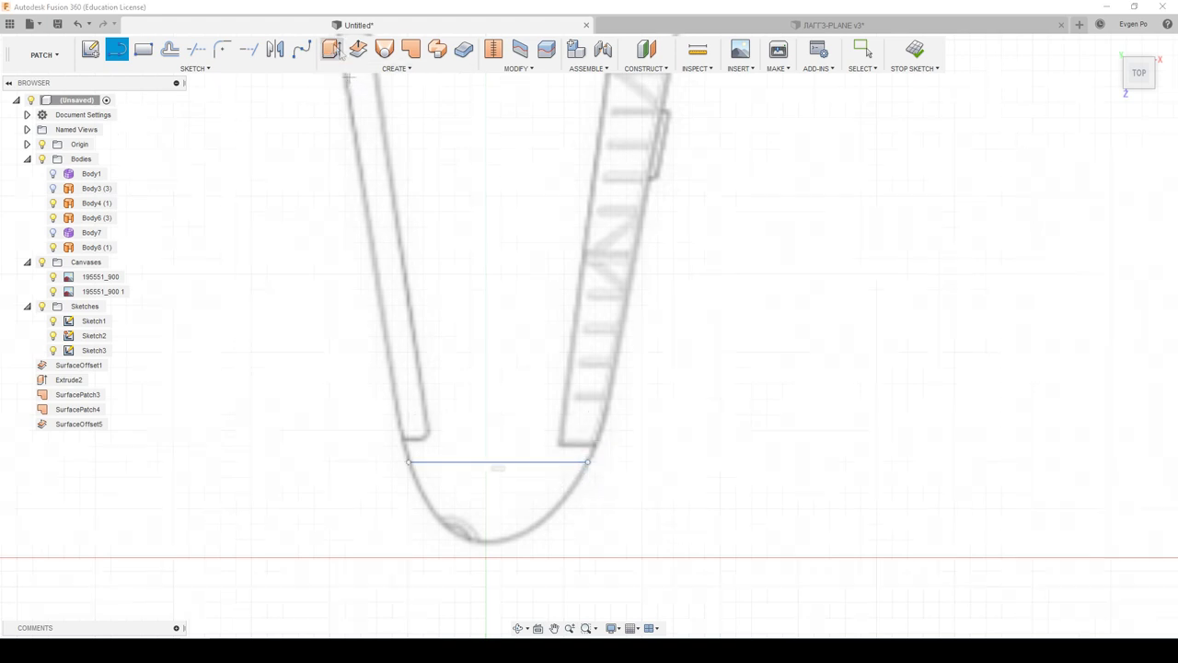
Step: Extrude the sketch line 130 mm upward into a surface body
{"action": "left_click", "coordinate": [520, 463]}
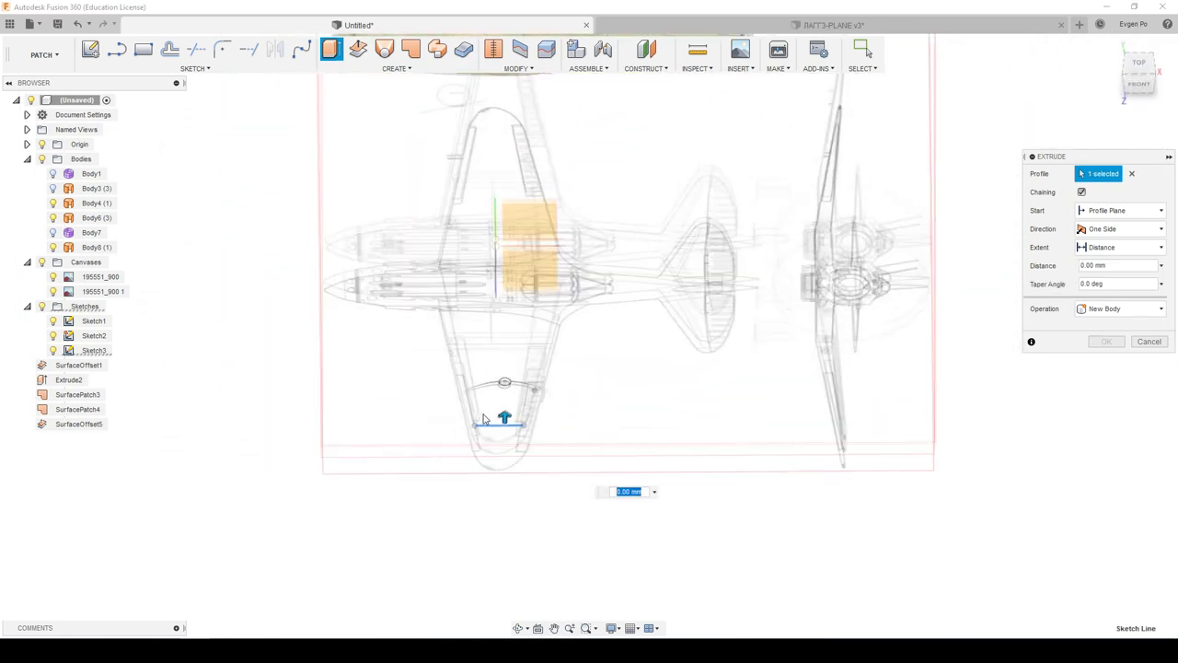
{"action": "left_click_drag", "start_coordinate": [496, 409], "coordinate": [486, 135]}
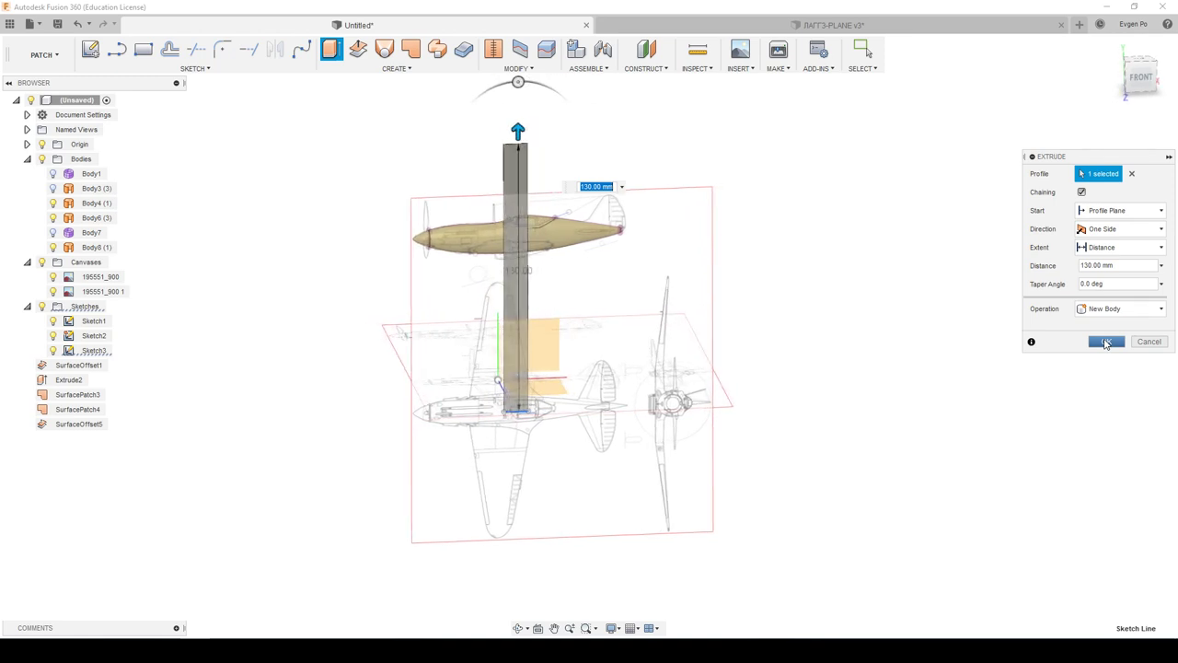
{"action": "left_click", "coordinate": [1106, 342]}
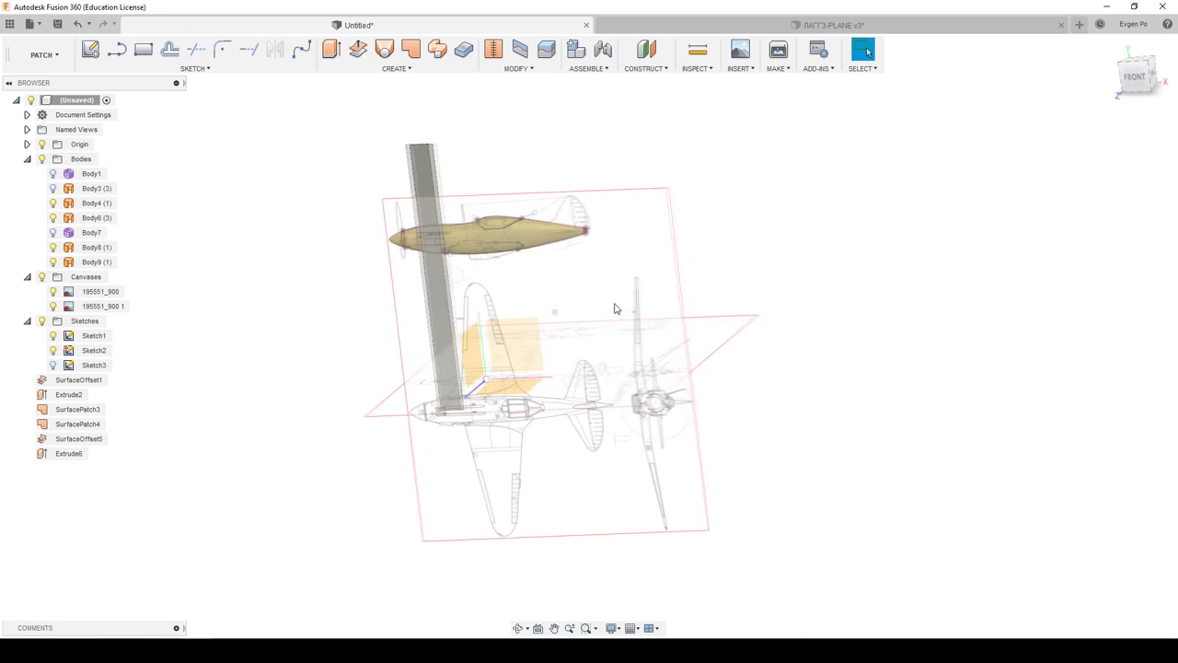
Step: Set the view to FRONT, zoom in and select the new vertical surface body
{"action": "left_click", "coordinate": [542, 266]}
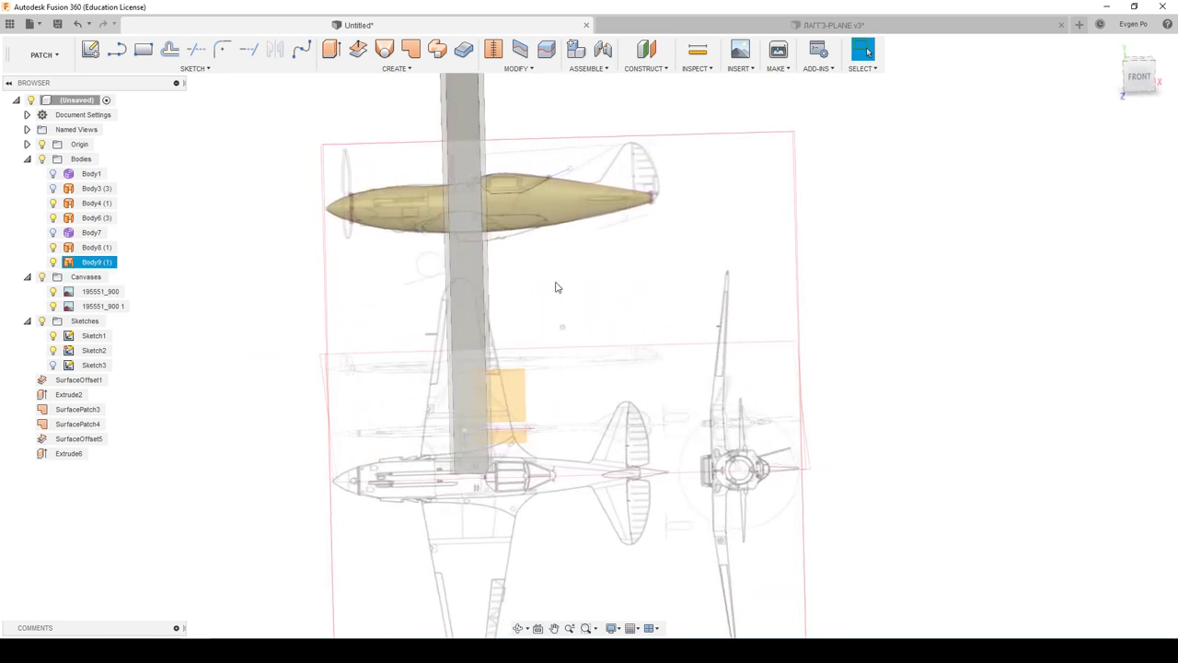
{"action": "left_click", "coordinate": [519, 261]}
{"action": "scroll", "coordinate": [474, 199], "scroll_direction": "up", "scroll_amount": 3}
{"action": "scroll", "coordinate": [460, 204], "scroll_direction": "up", "scroll_amount": 3}
{"action": "left_click", "coordinate": [472, 287]}
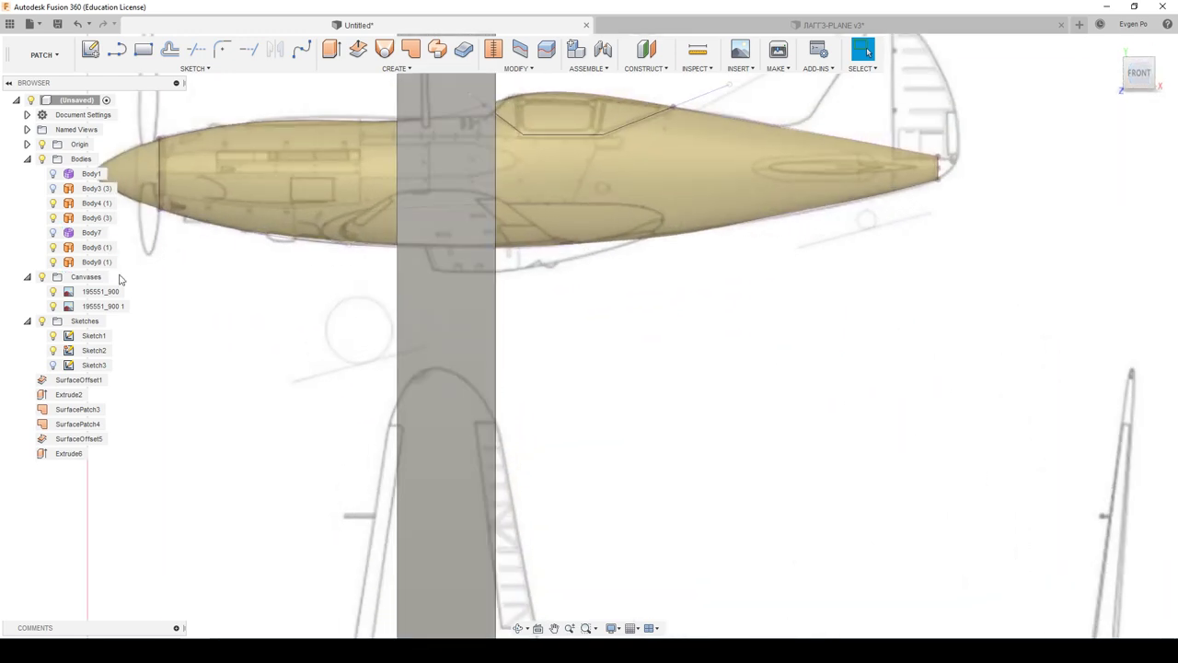
Step: Start a sketch on the vertical surface and draw a horizontal chord line across it
{"action": "left_click", "coordinate": [90, 49]}
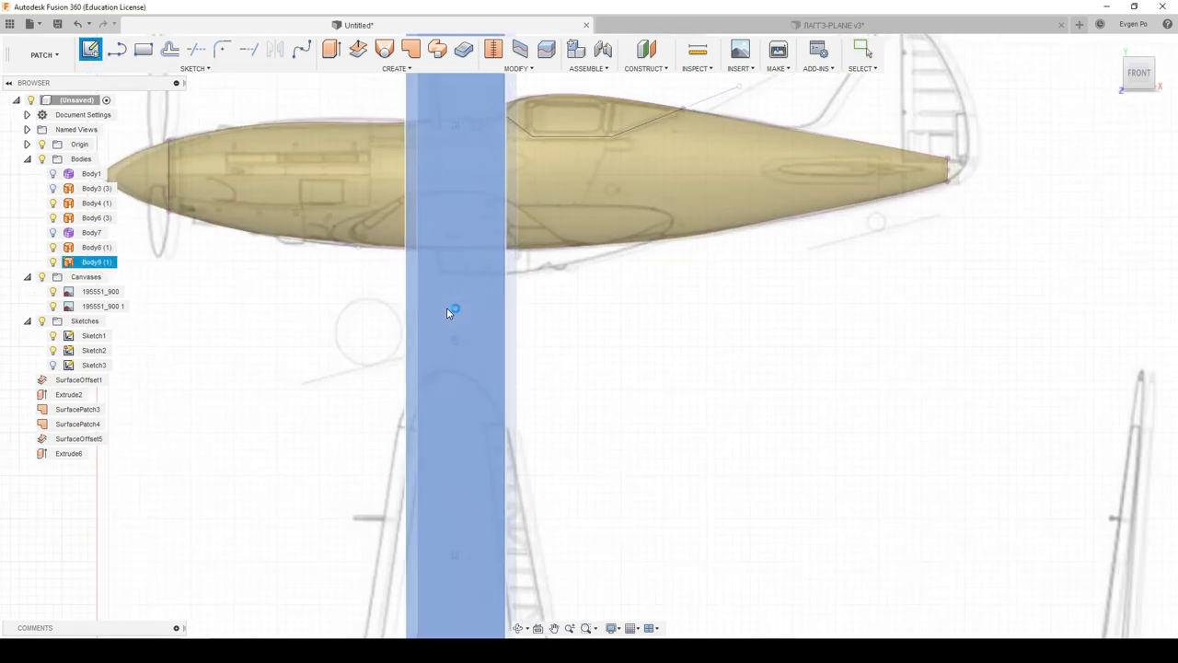
{"action": "left_click", "coordinate": [447, 307]}
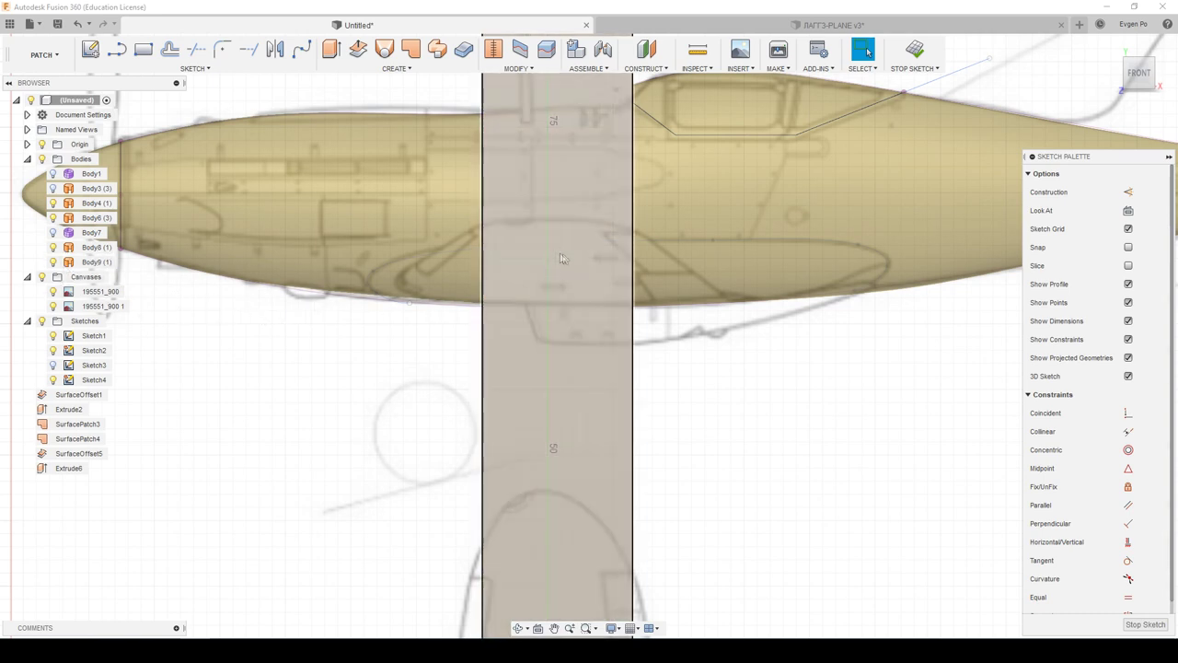
{"action": "left_click", "coordinate": [117, 50]}
{"action": "scroll", "coordinate": [510, 227], "scroll_direction": "up", "scroll_amount": 3}
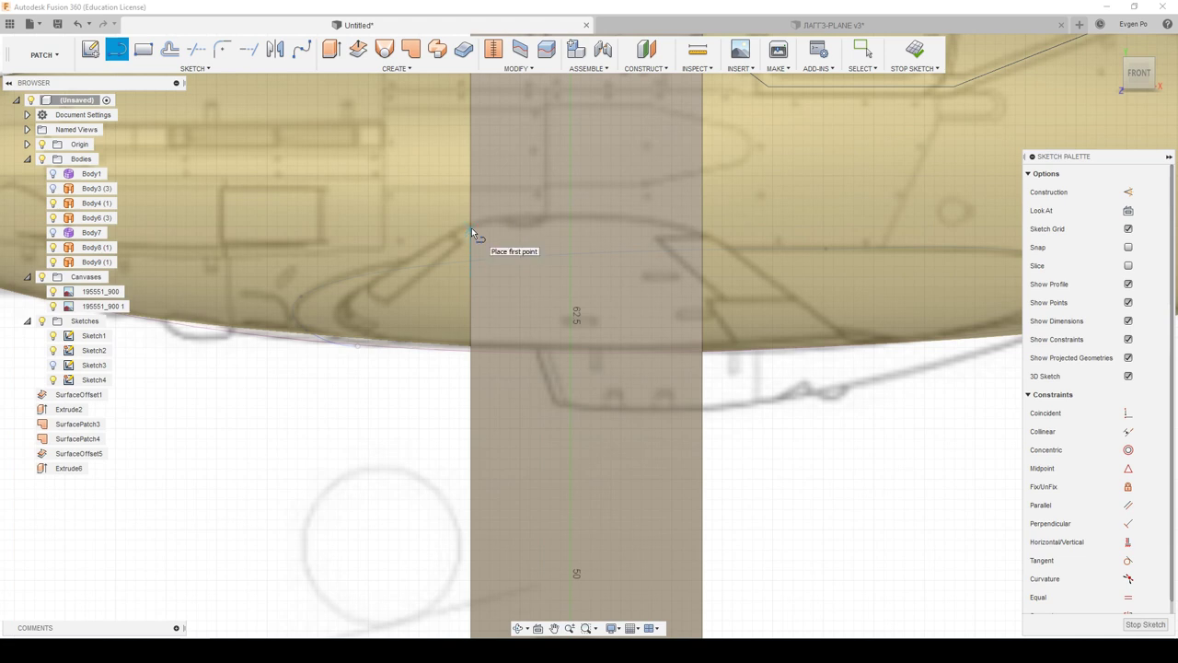
{"action": "left_click", "coordinate": [704, 236]}
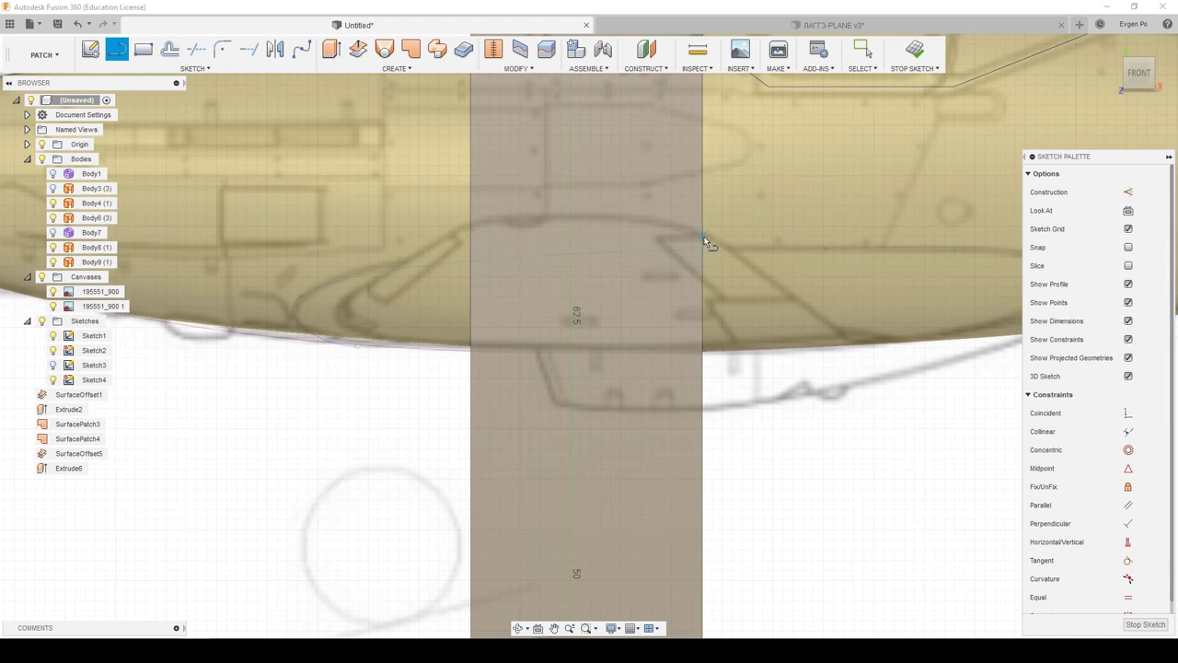
{"action": "left_click", "coordinate": [470, 237]}
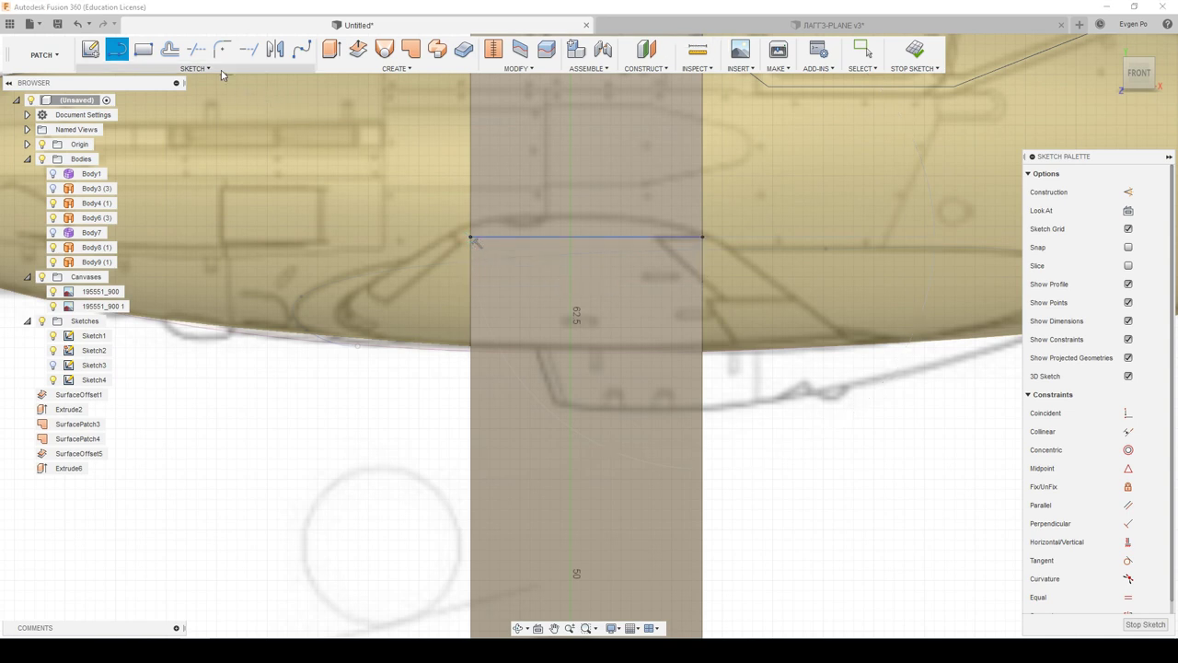
Step: Draw a closed fit-point spline loop around the chord line
{"action": "left_click", "coordinate": [195, 69]}
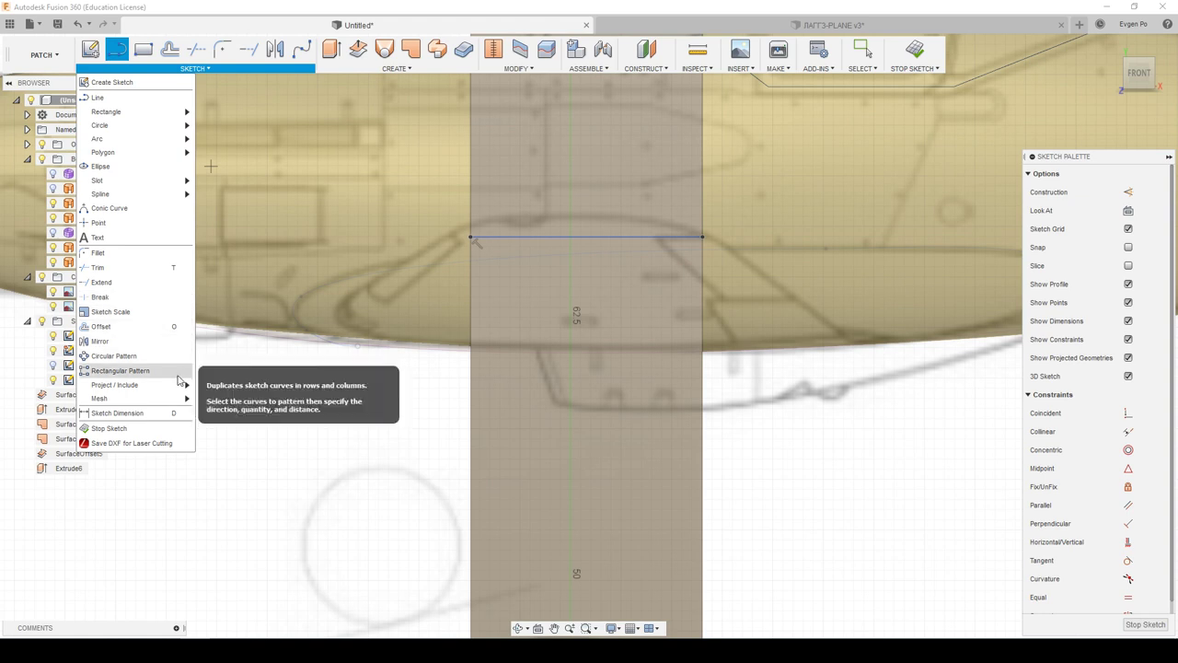
{"action": "left_click", "coordinate": [302, 48]}
{"action": "scroll", "coordinate": [509, 228], "scroll_direction": "up", "scroll_amount": 2}
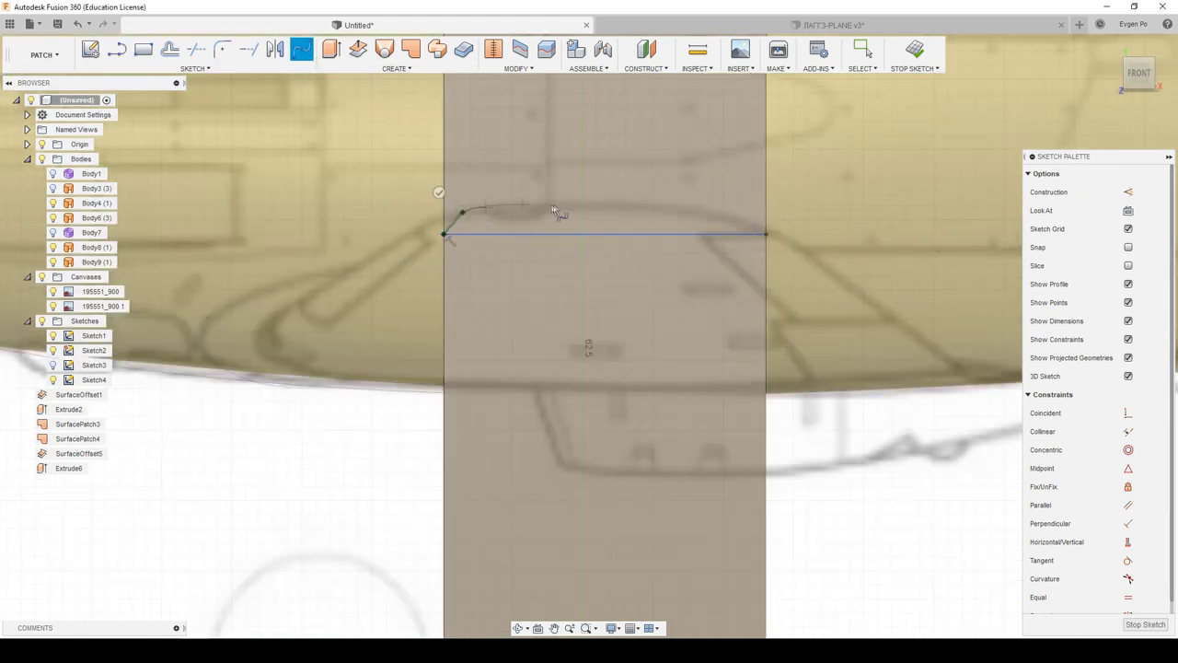
{"action": "left_click", "coordinate": [634, 206]}
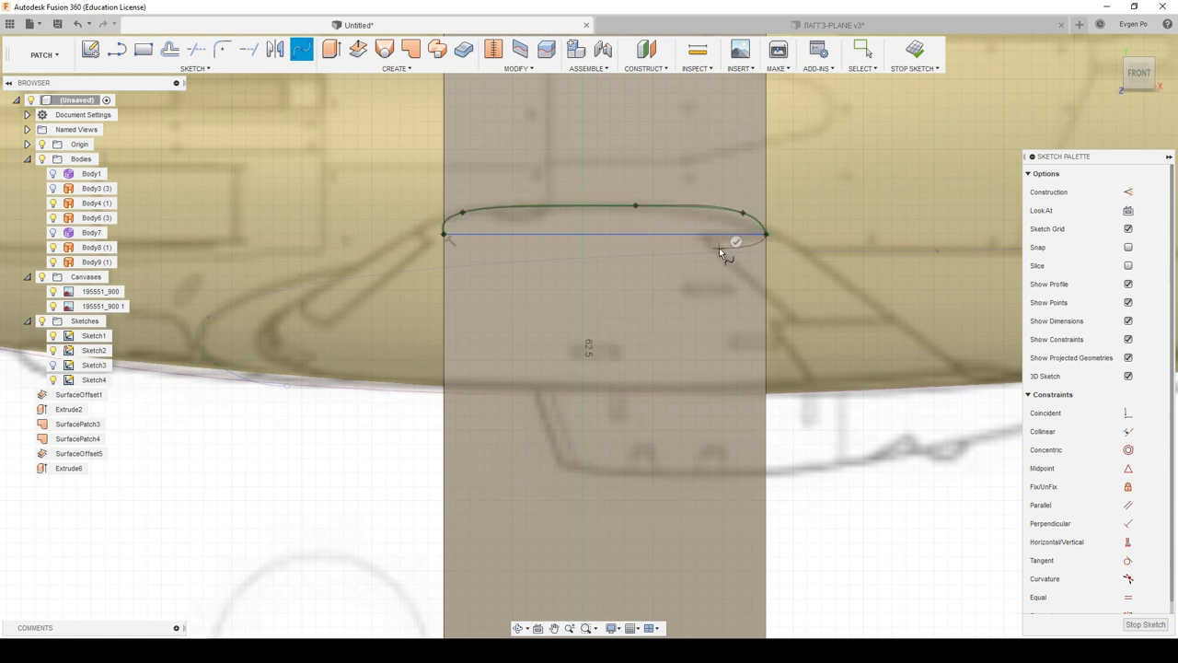
{"action": "left_click", "coordinate": [514, 258]}
{"action": "key", "text": "Return"}
{"action": "key", "text": "Escape"}
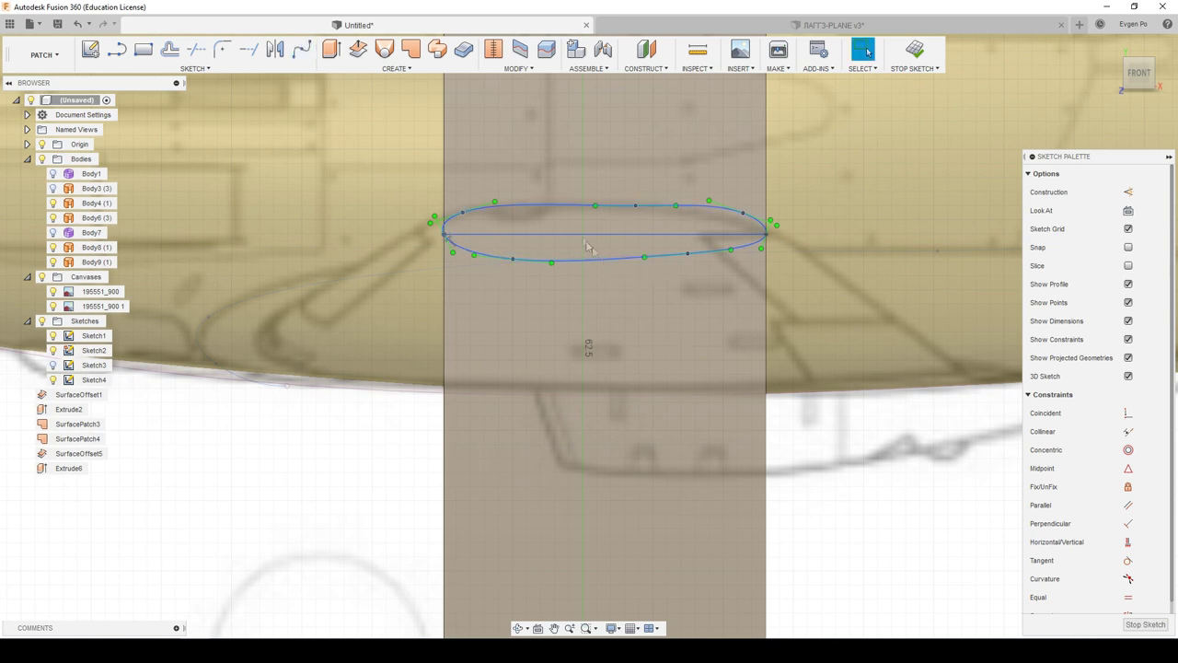
Step: Make the leading and trailing-edge spline tangents vertical and reposition the front and upper fit points
{"action": "scroll", "coordinate": [557, 220], "scroll_direction": "up", "scroll_amount": 2}
{"action": "left_click_drag", "start_coordinate": [395, 270], "coordinate": [382, 270]}
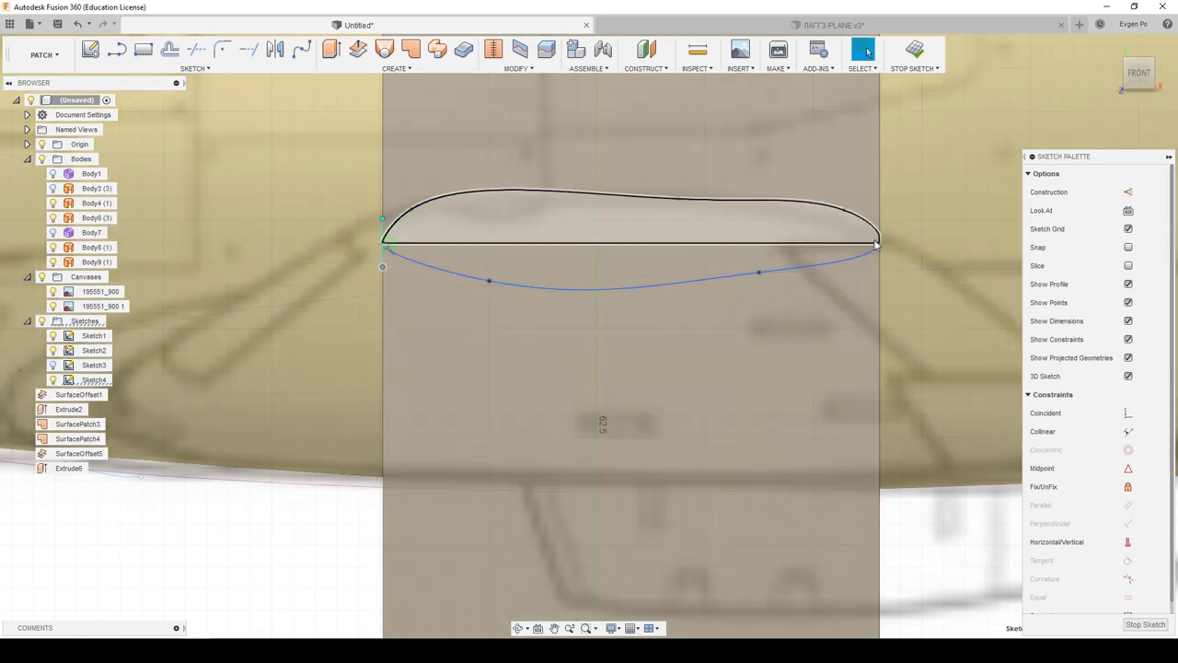
{"action": "left_click", "coordinate": [879, 243]}
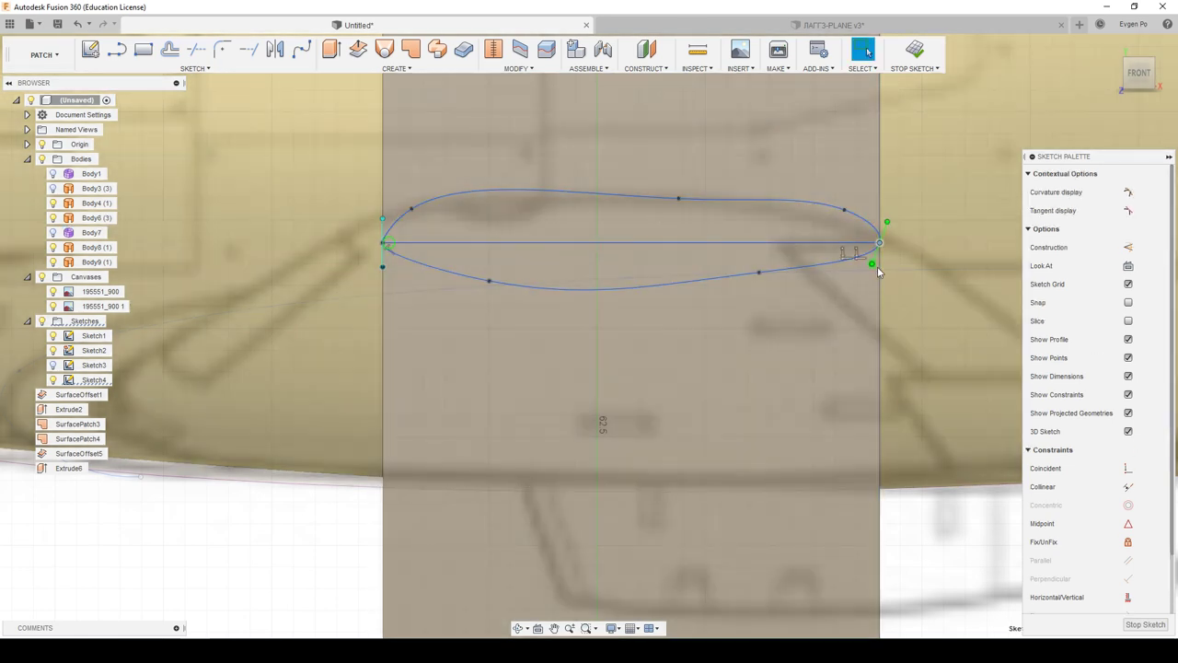
{"action": "left_click_drag", "start_coordinate": [871, 264], "coordinate": [879, 267]}
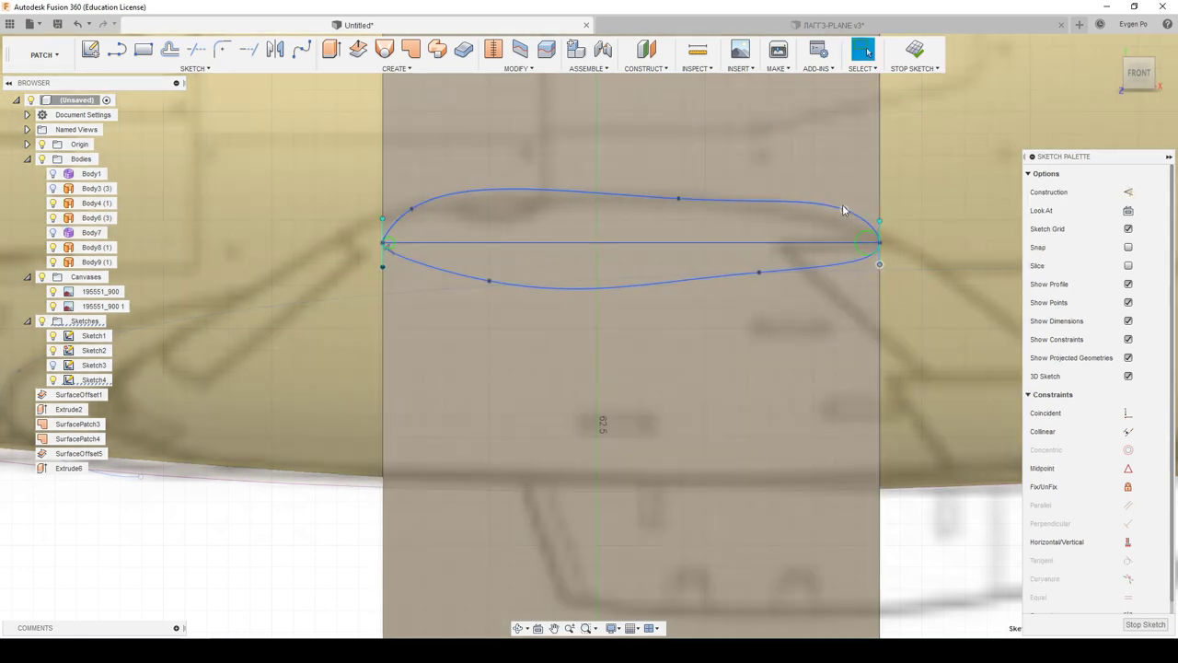
{"action": "left_click_drag", "start_coordinate": [826, 211], "coordinate": [766, 210]}
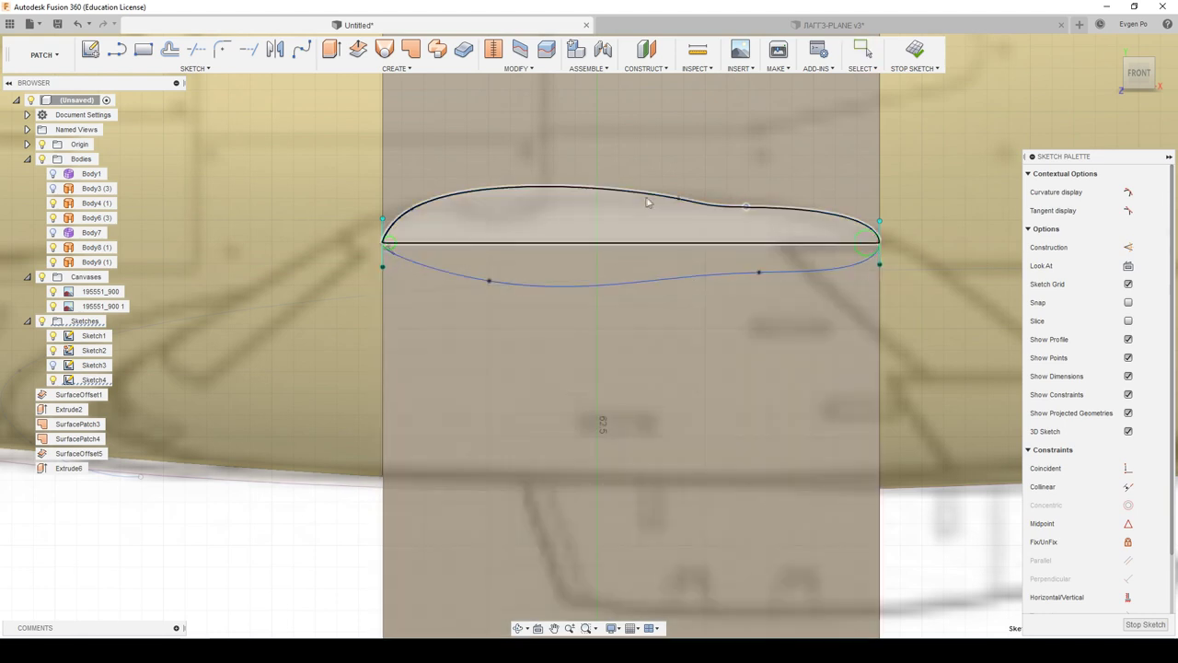
{"action": "left_click_drag", "start_coordinate": [412, 211], "coordinate": [425, 208]}
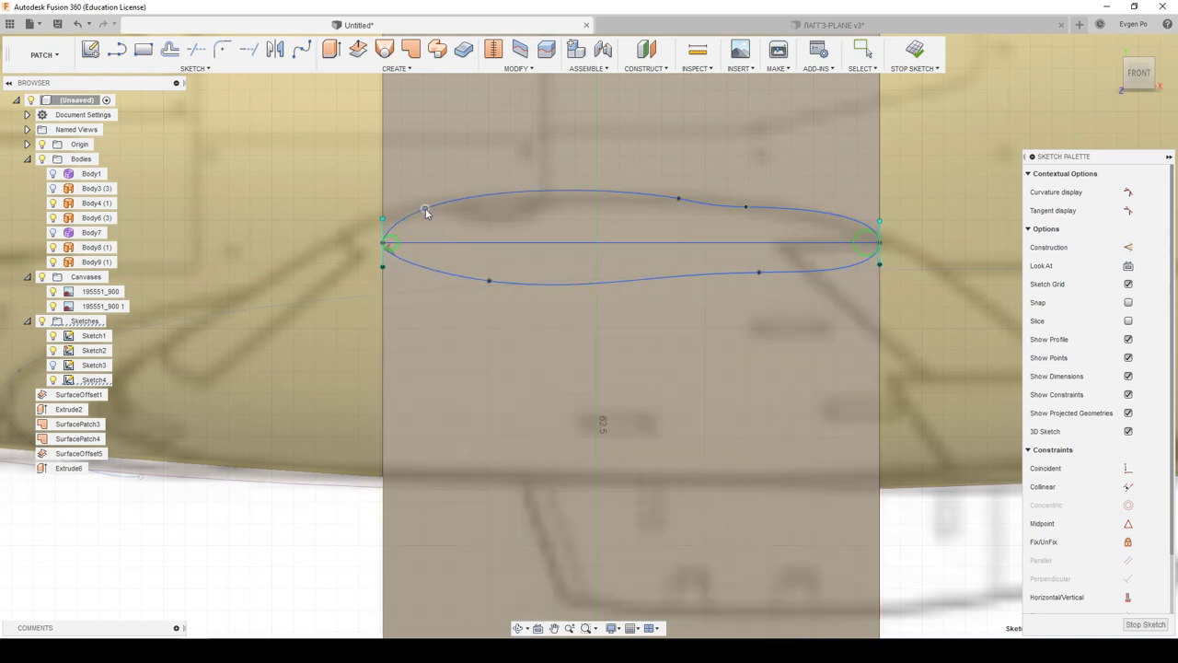
{"action": "left_click_drag", "start_coordinate": [488, 279], "coordinate": [426, 270]}
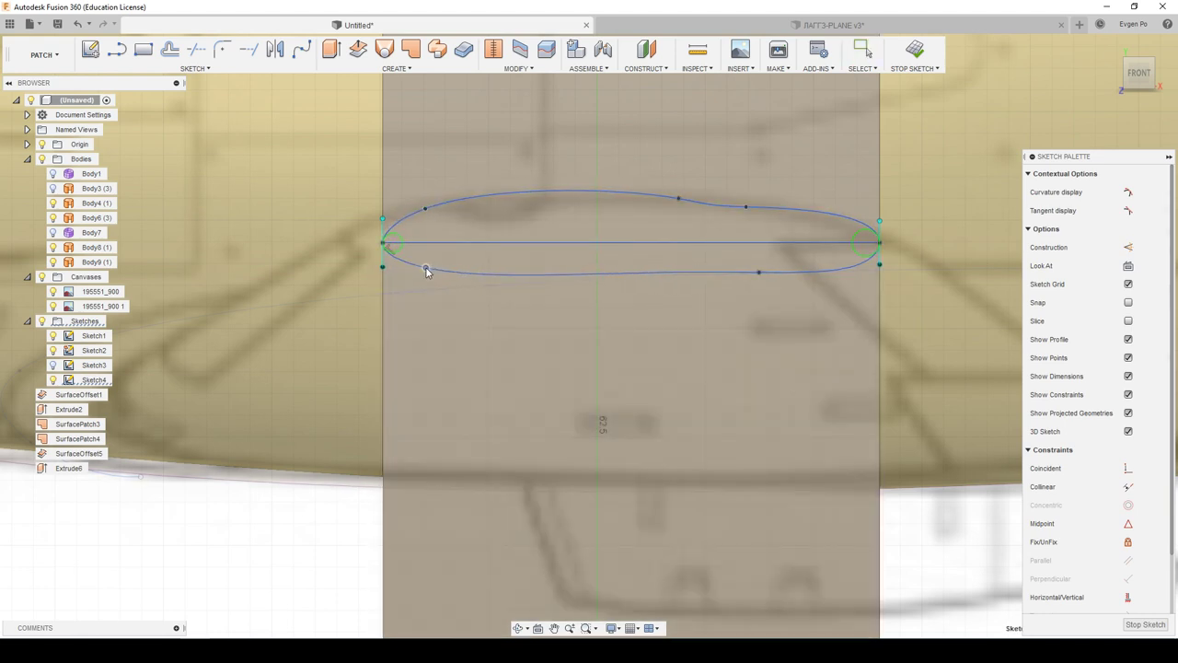
{"action": "mouse_move", "coordinate": [679, 198]}
{"action": "left_mouse_down"}
{"action": "mouse_move", "coordinate": [625, 189]}
{"action": "mouse_move", "coordinate": [703, 200]}
{"action": "left_mouse_up"}
Step: Delete the extra upper fit point and pull the trailing endpoint onto the chord line
{"action": "left_click", "coordinate": [747, 207]}
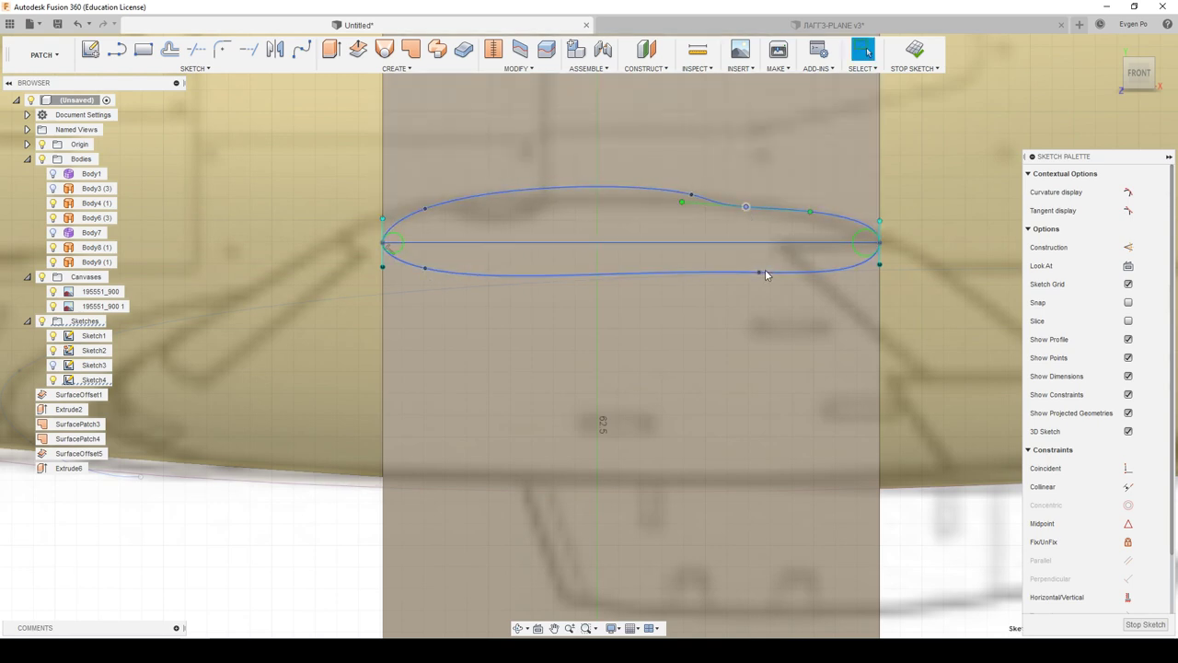
{"action": "key", "text": "Delete"}
{"action": "left_click_drag", "start_coordinate": [691, 194], "coordinate": [863, 226]}
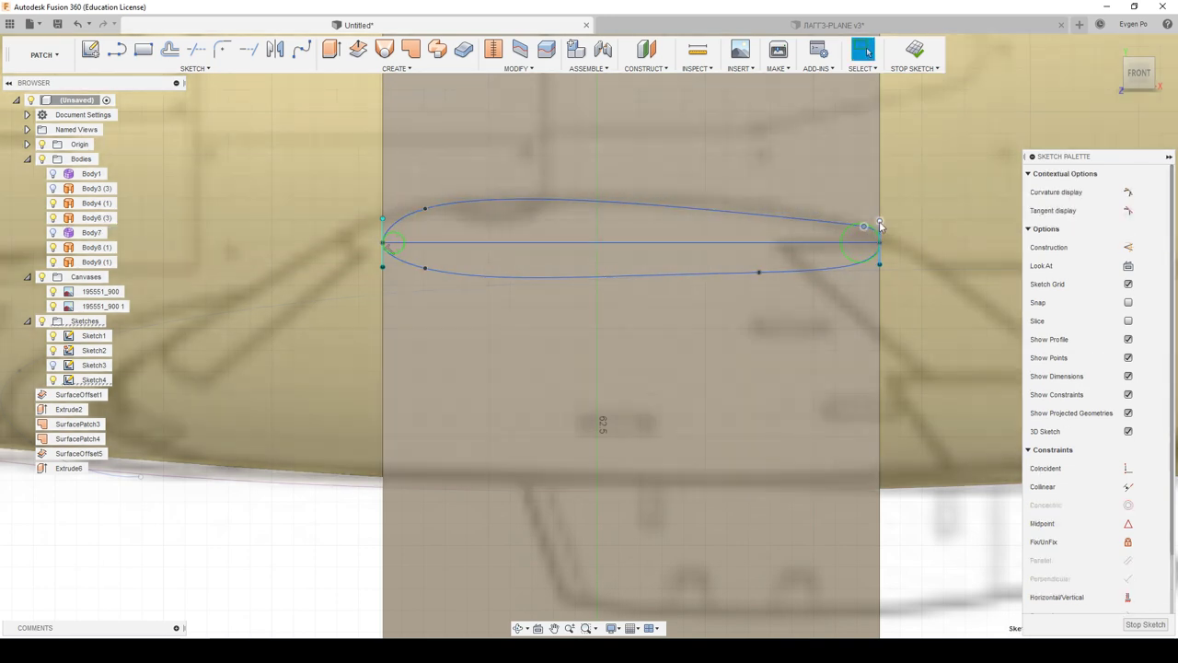
{"action": "left_click_drag", "start_coordinate": [880, 222], "coordinate": [879, 235]}
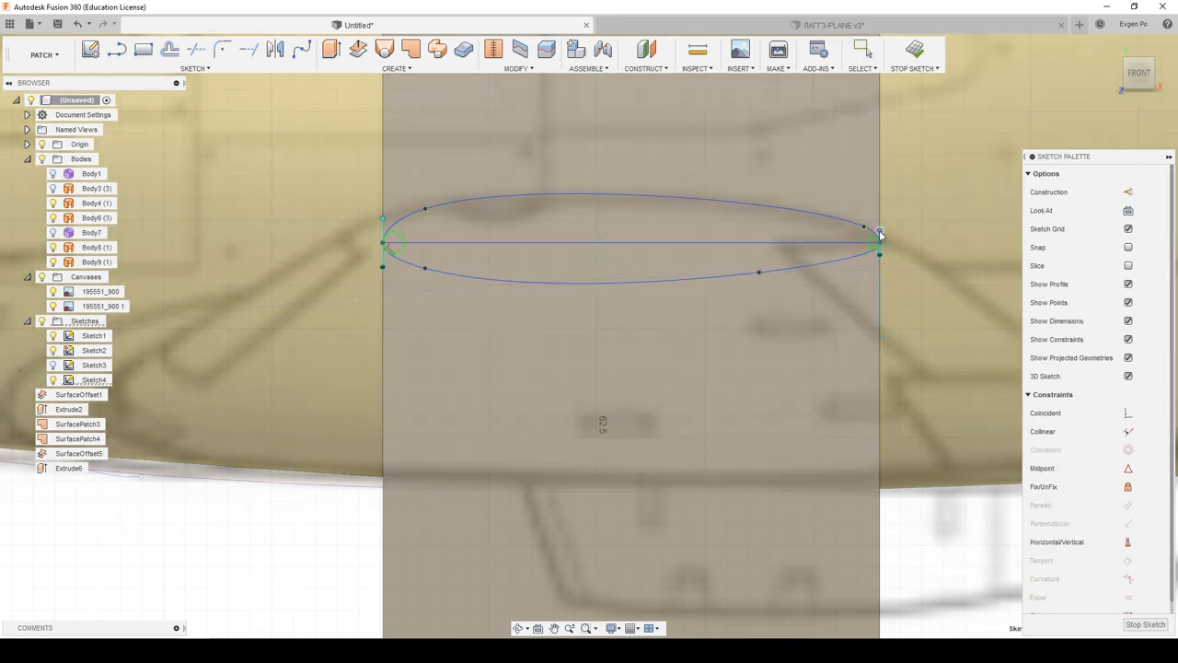
{"action": "left_click_drag", "start_coordinate": [758, 273], "coordinate": [752, 265]}
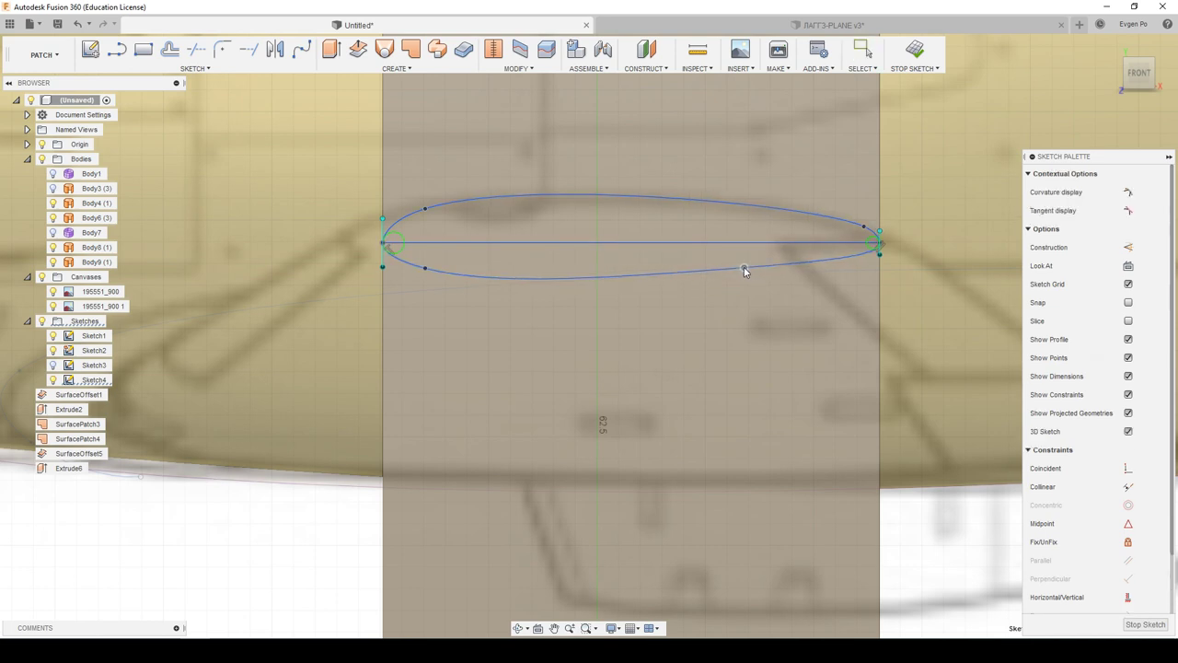
{"action": "left_click_drag", "start_coordinate": [863, 229], "coordinate": [759, 220]}
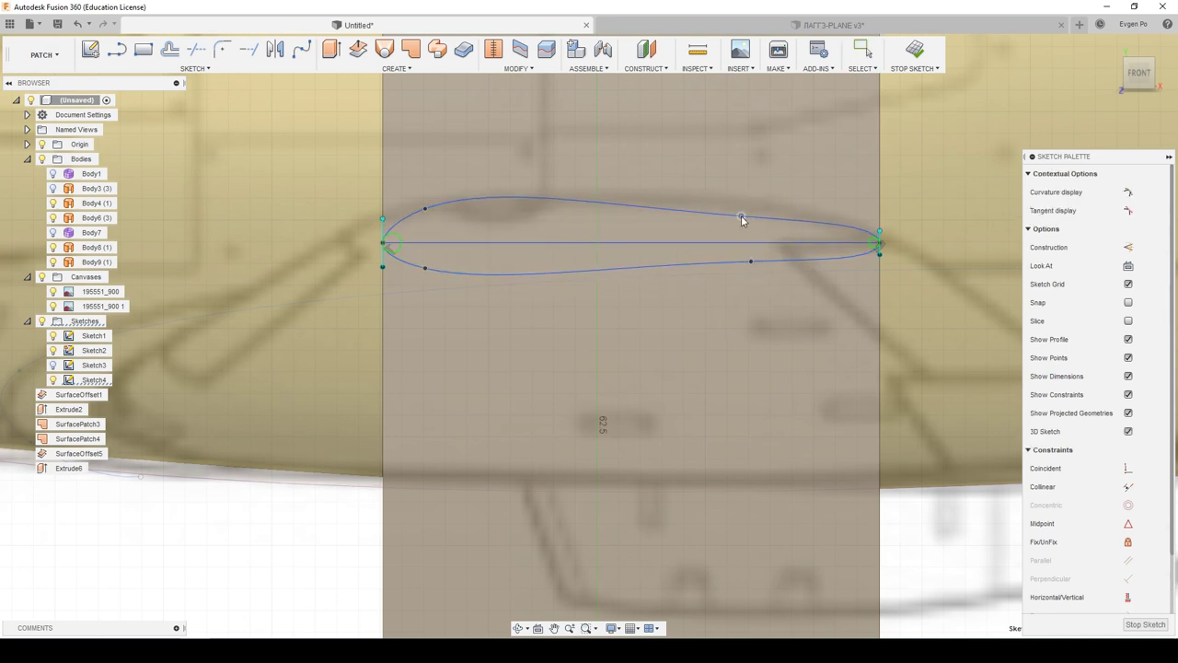
Step: Fine-tune the upper front and underside fit points for a slim, smooth airfoil
{"action": "mouse_move", "coordinate": [425, 207]}
{"action": "left_mouse_down"}
{"action": "mouse_move", "coordinate": [402, 213]}
{"action": "mouse_move", "coordinate": [423, 224]}
{"action": "left_mouse_up"}
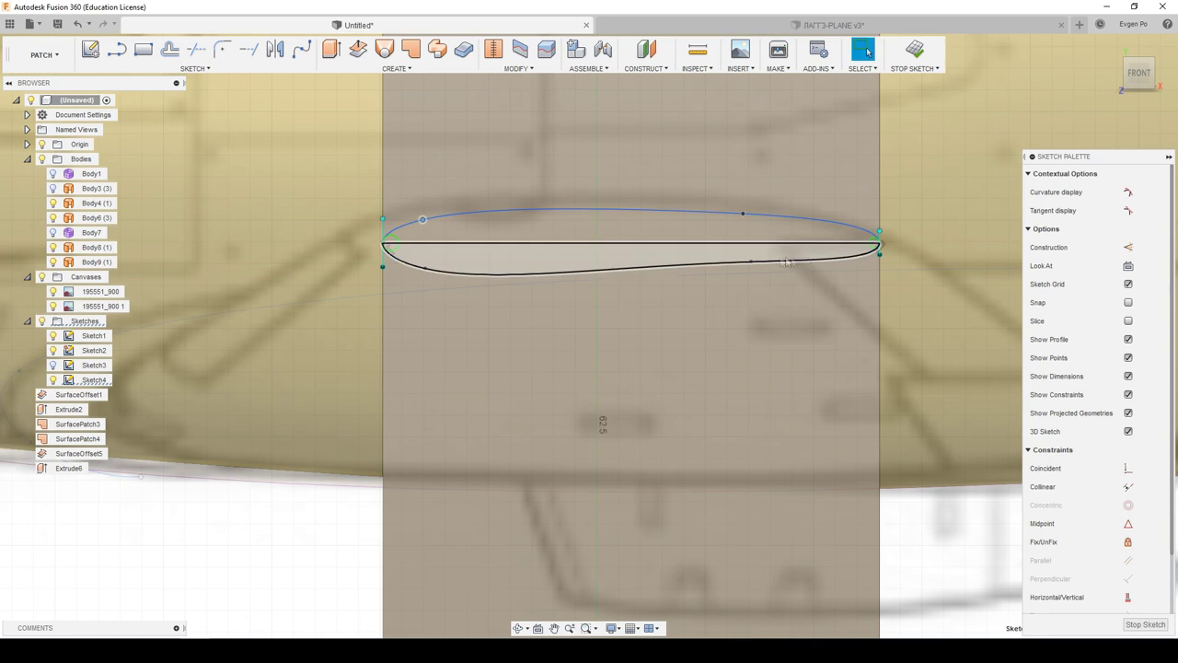
{"action": "left_click_drag", "start_coordinate": [753, 261], "coordinate": [754, 264]}
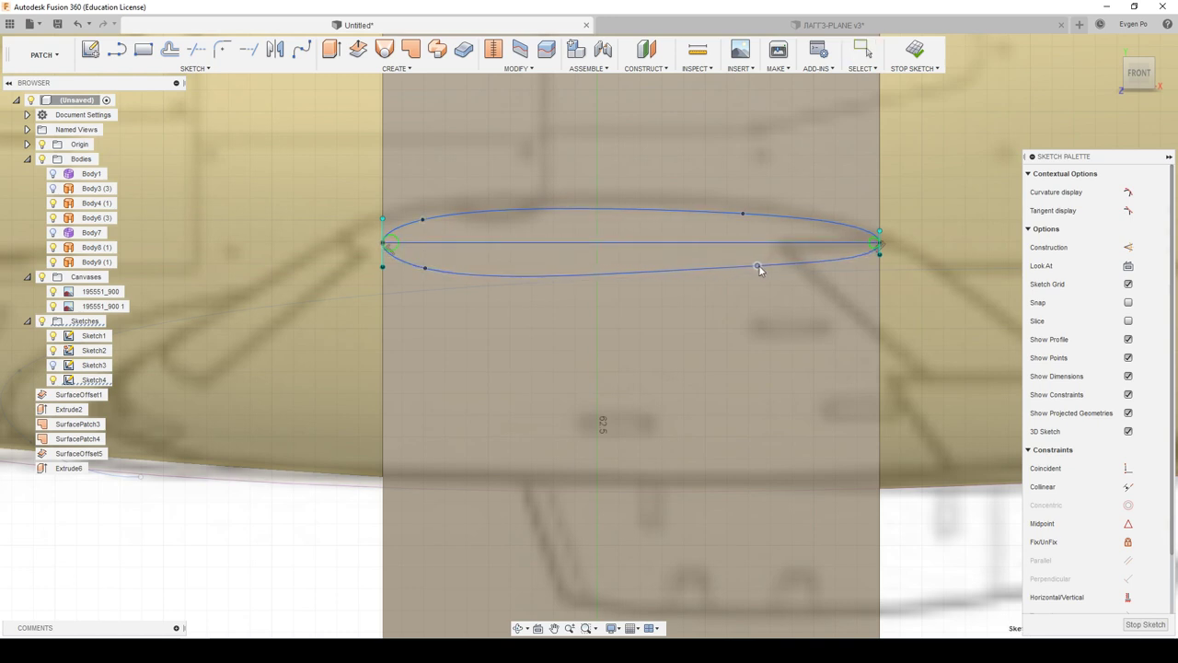
{"action": "left_click_drag", "start_coordinate": [783, 272], "coordinate": [784, 268]}
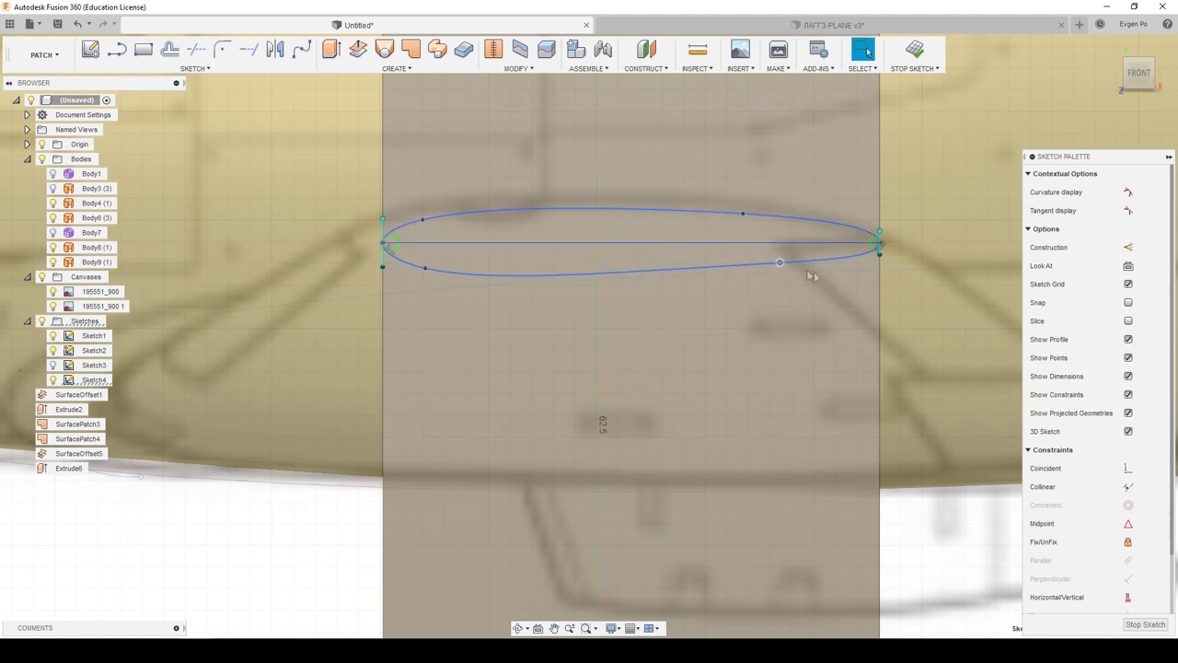
{"action": "scroll", "coordinate": [810, 270], "scroll_direction": "up", "scroll_amount": 2}
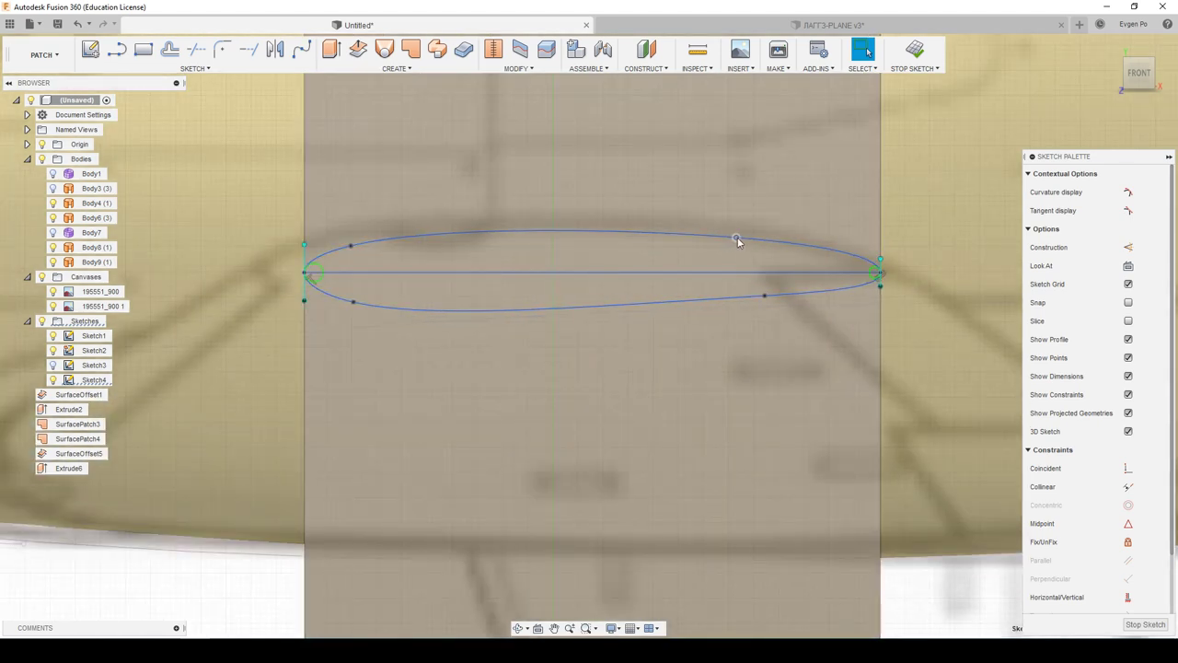
{"action": "scroll", "coordinate": [769, 242], "scroll_direction": "up", "scroll_amount": 1}
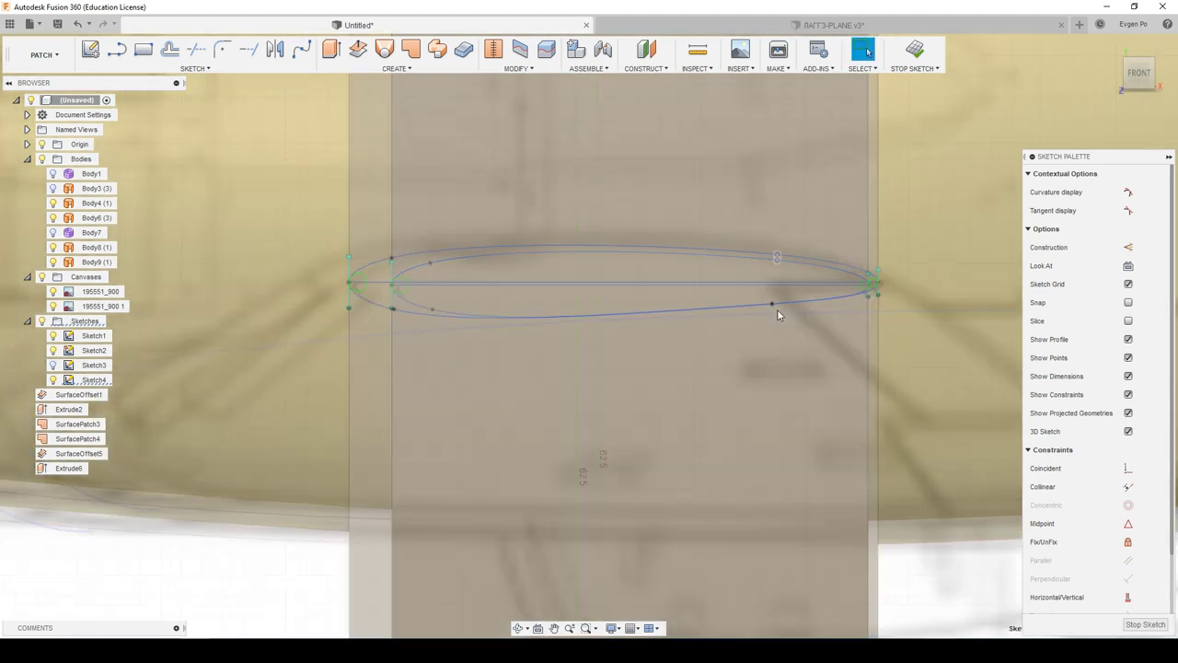
{"action": "left_click_drag", "start_coordinate": [774, 306], "coordinate": [780, 310]}
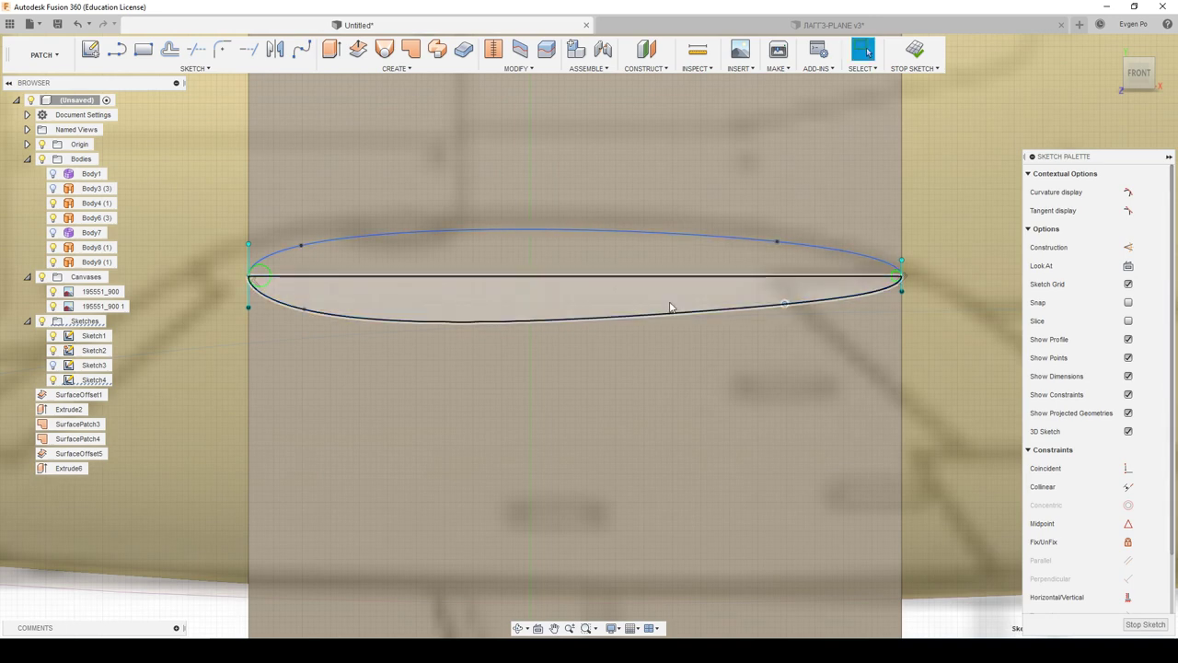
{"action": "scroll", "coordinate": [784, 305], "scroll_direction": "down", "scroll_amount": 4}
{"action": "scroll", "coordinate": [767, 311], "scroll_direction": "down", "scroll_amount": 2}
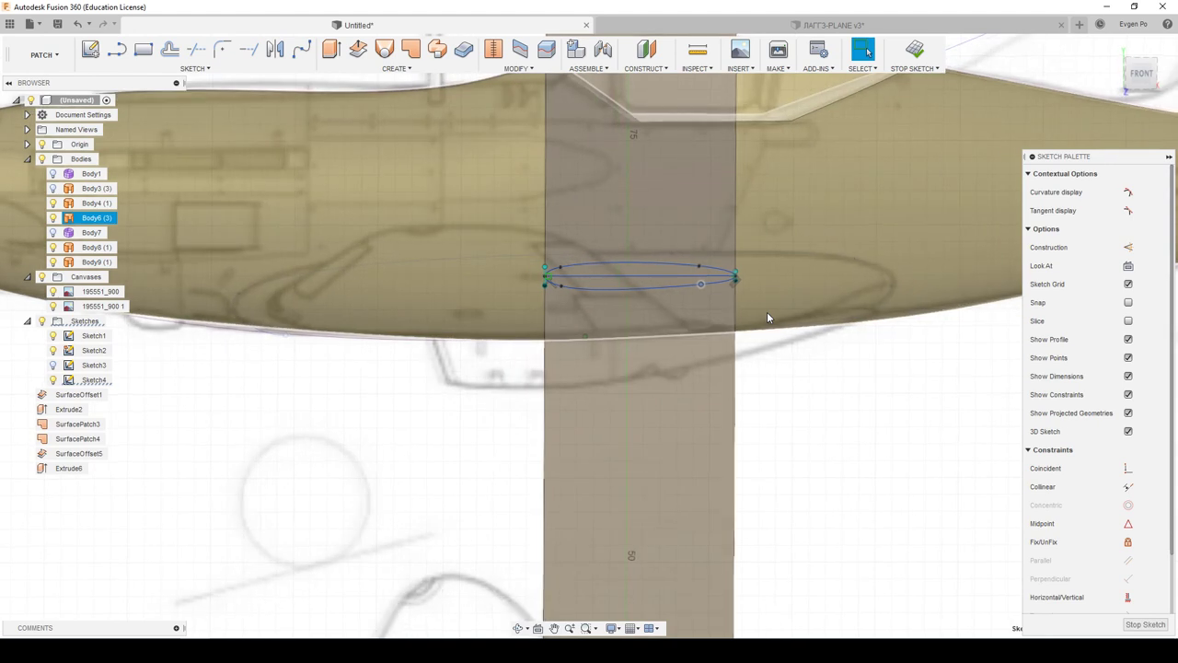
Step: Trim the chord line out of the airfoil spline and stop the sketch
{"action": "scroll", "coordinate": [766, 311], "scroll_direction": "down", "scroll_amount": 1}
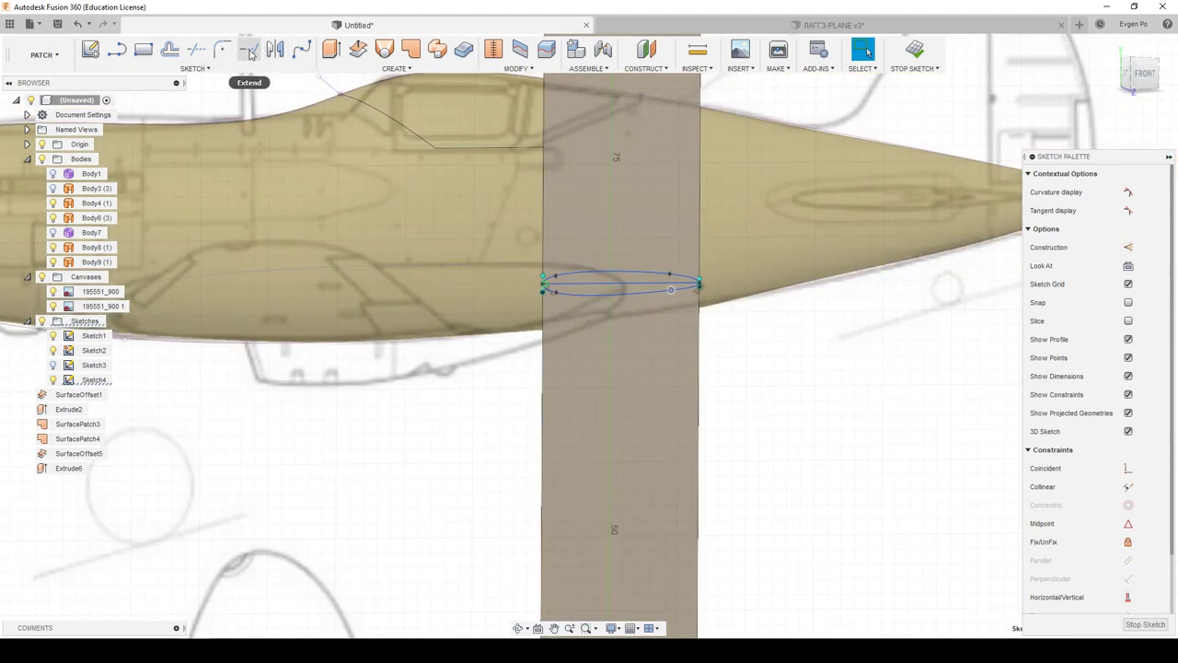
{"action": "left_click", "coordinate": [196, 49]}
{"action": "scroll", "coordinate": [596, 266], "scroll_direction": "up", "scroll_amount": 3}
{"action": "left_click", "coordinate": [595, 266]}
{"action": "scroll", "coordinate": [619, 266], "scroll_direction": "up", "scroll_amount": 1}
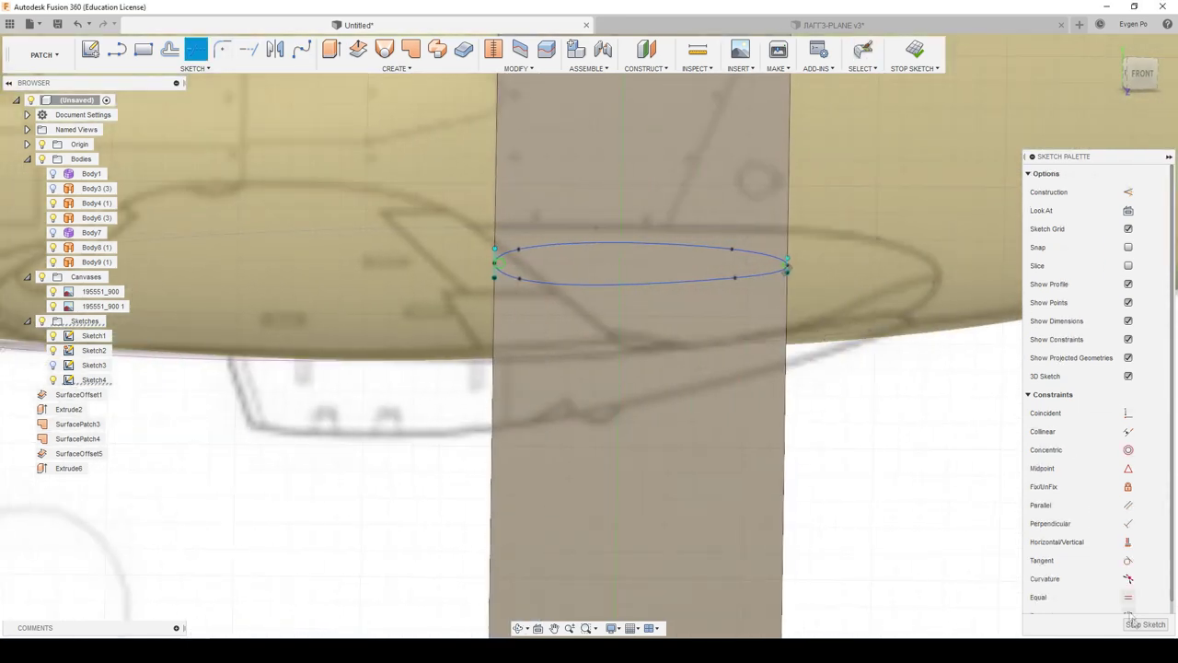
{"action": "left_click", "coordinate": [1144, 624]}
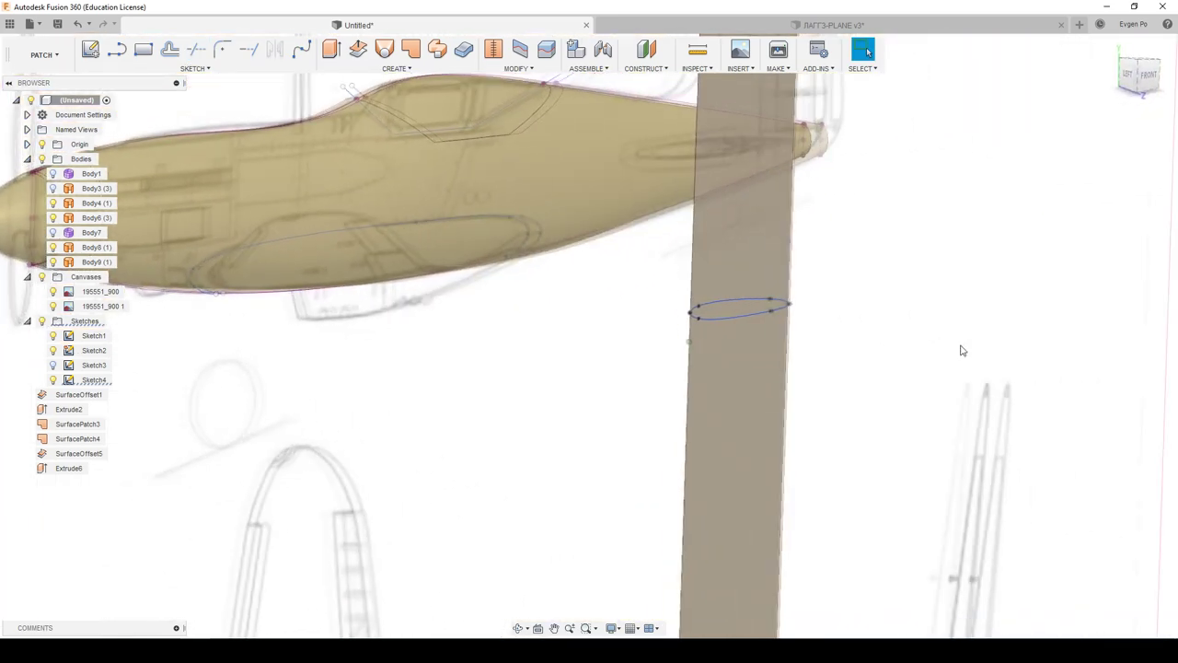
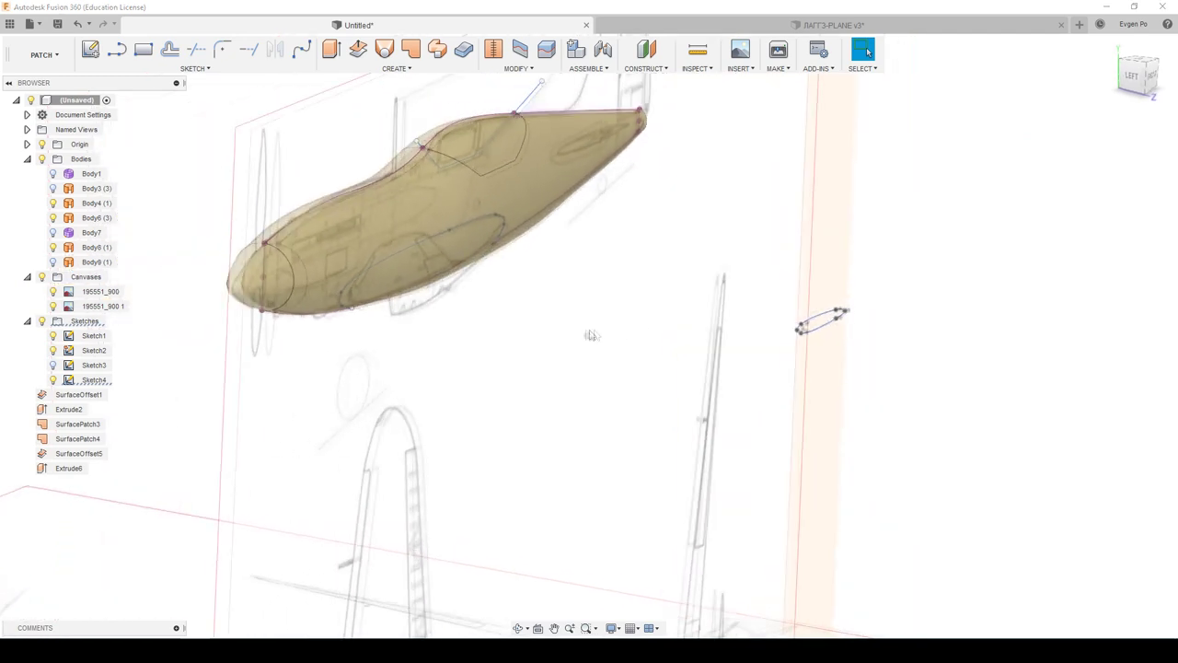
Step: In the Sculpt workspace, loft from the wing-root ellipse to the wingtip ellipse, hiding the fuselage
{"action": "left_click", "coordinate": [44, 55]}
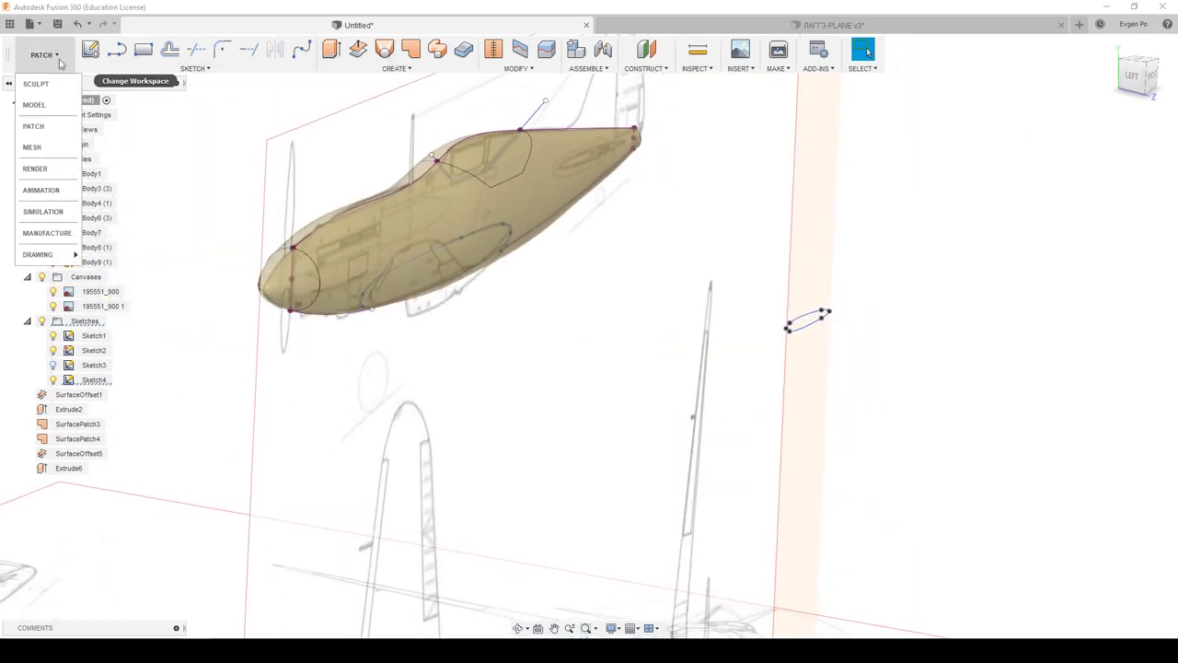
{"action": "left_click", "coordinate": [37, 92]}
{"action": "left_click", "coordinate": [169, 49]}
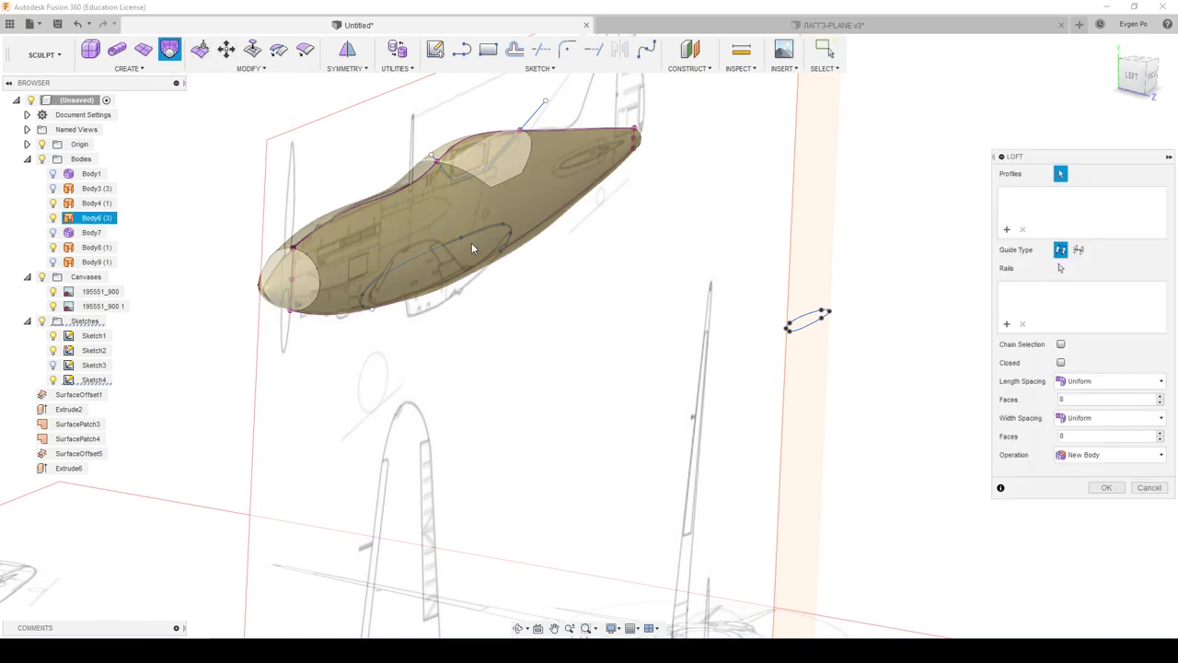
{"action": "left_click", "coordinate": [460, 258]}
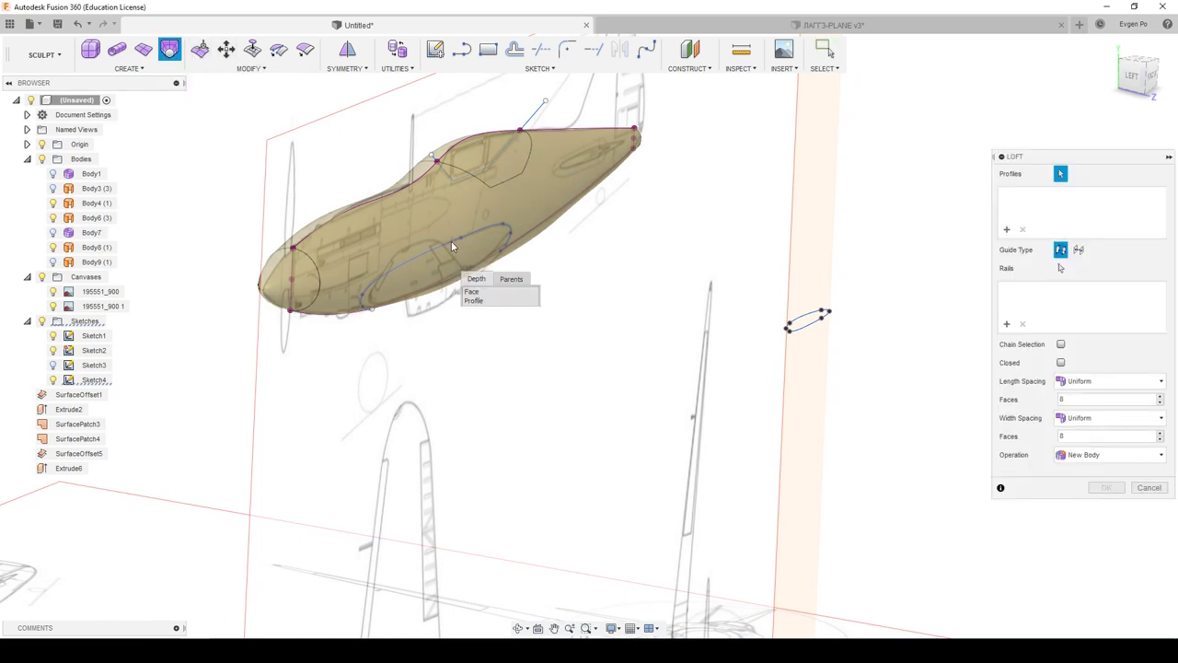
{"action": "middle_click_drag", "start_coordinate": [302, 249], "coordinate": [123, 235], "text": "shift"}
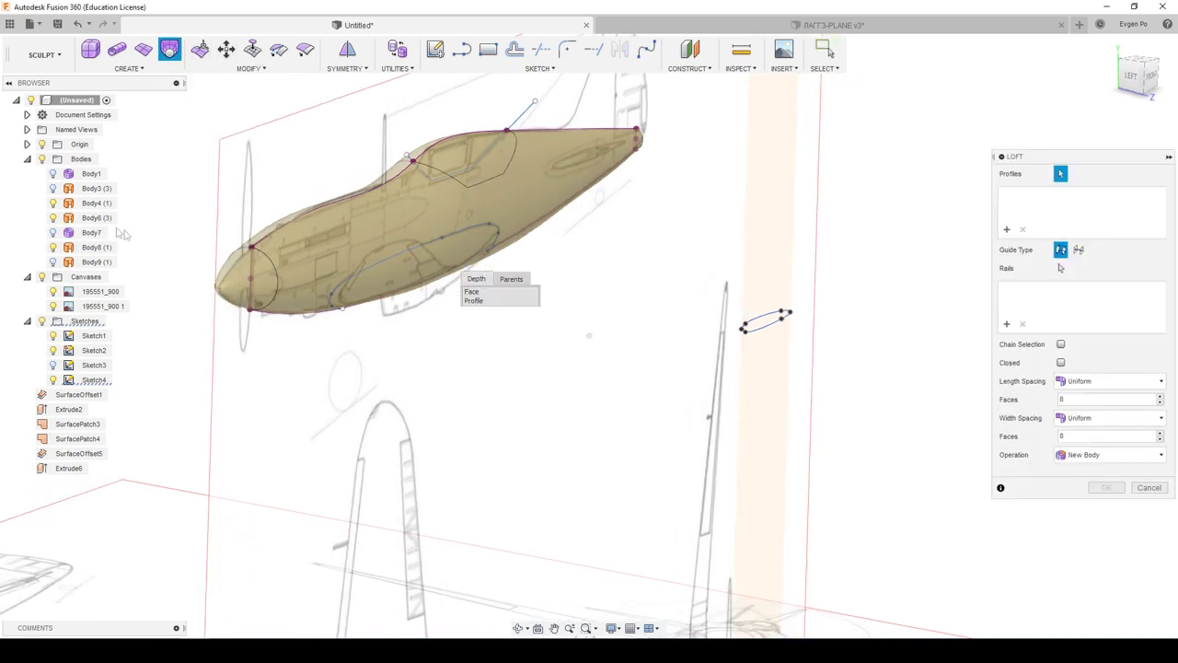
{"action": "left_click", "coordinate": [53, 217]}
{"action": "left_click", "coordinate": [435, 274]}
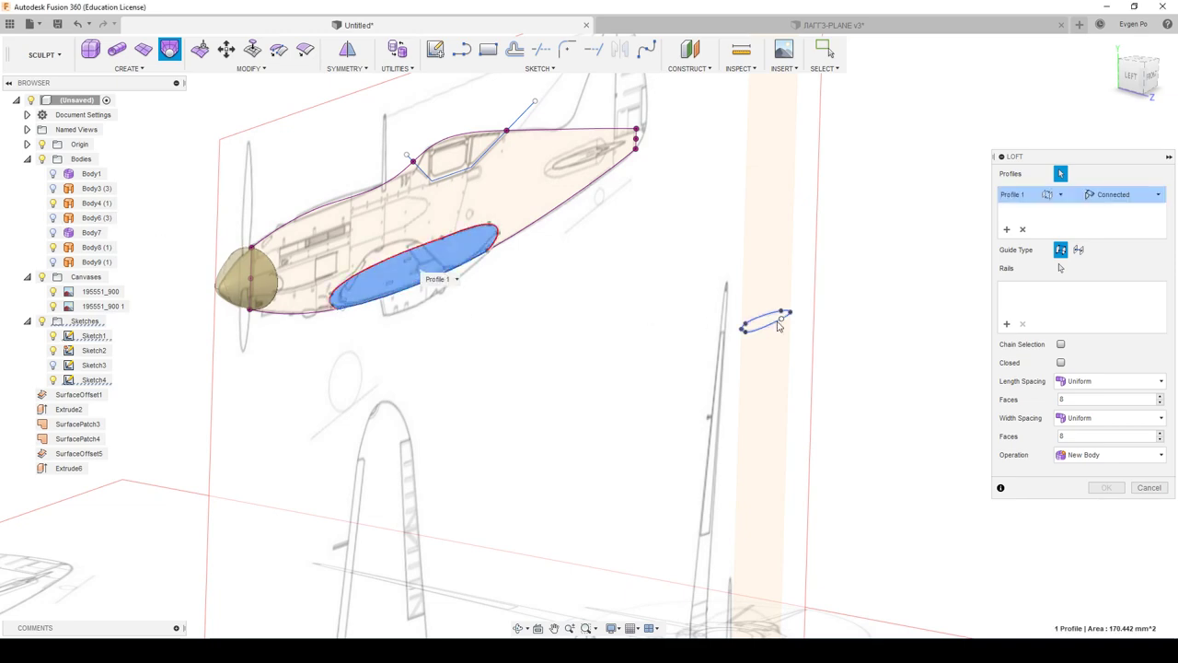
{"action": "left_click", "coordinate": [769, 323]}
Step: Set the wing loft to 6 by 4 faces and create it as Body11 and Body12
{"action": "mouse_move", "coordinate": [769, 324]}
{"action": "middle_mouse_down", "text": "shift"}
{"action": "mouse_move", "coordinate": [637, 302]}
{"action": "mouse_move", "coordinate": [680, 306]}
{"action": "mouse_move", "coordinate": [677, 319]}
{"action": "middle_mouse_up", "text": "shift"}
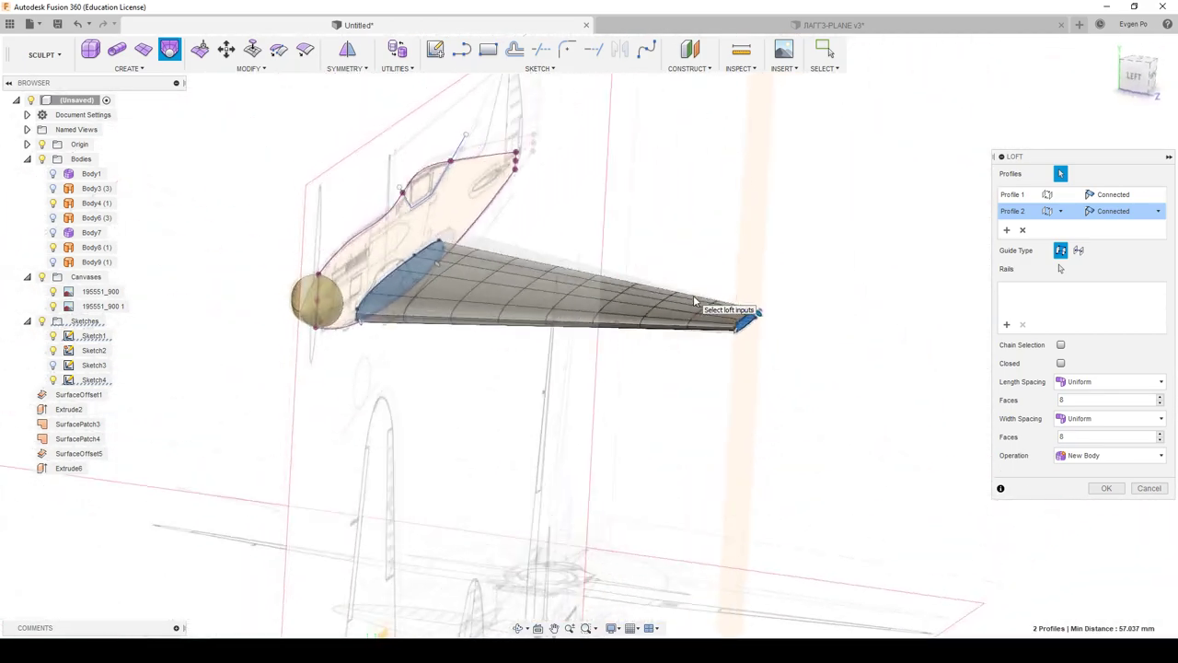
{"action": "scroll", "coordinate": [406, 403], "scroll_direction": "up", "scroll_amount": 2}
{"action": "scroll", "coordinate": [406, 403], "scroll_direction": "up", "scroll_amount": 3}
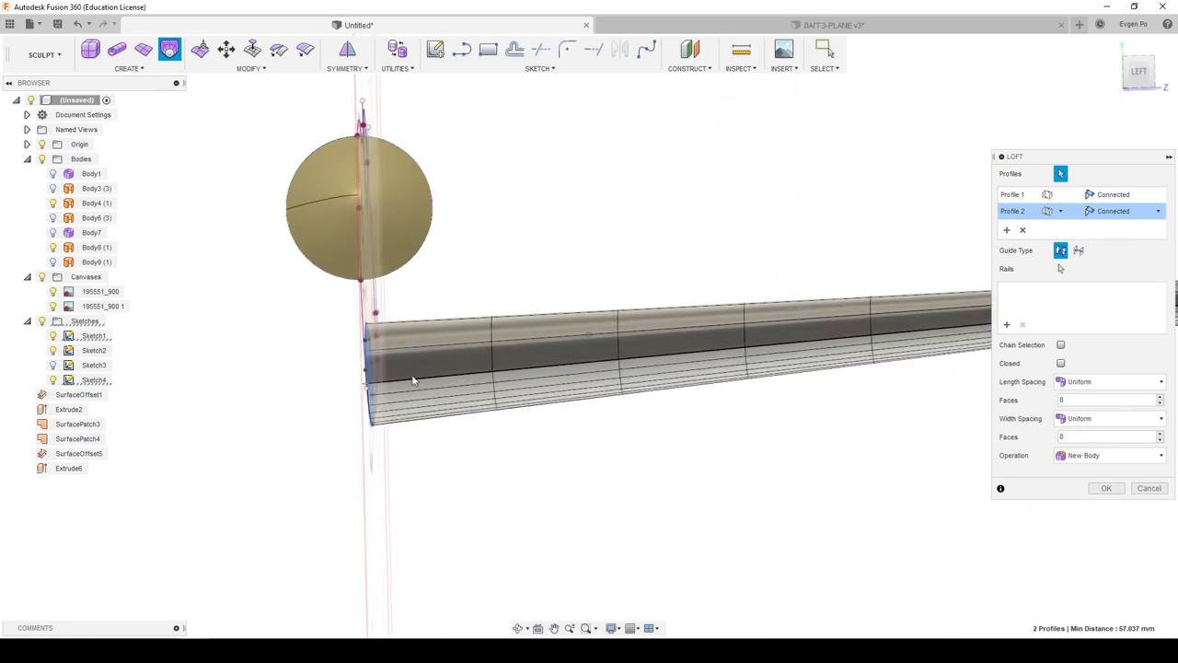
{"action": "mouse_move", "coordinate": [406, 404]}
{"action": "middle_mouse_down", "text": "shift"}
{"action": "mouse_move", "coordinate": [582, 297]}
{"action": "mouse_move", "coordinate": [644, 304]}
{"action": "middle_mouse_up", "text": "shift"}
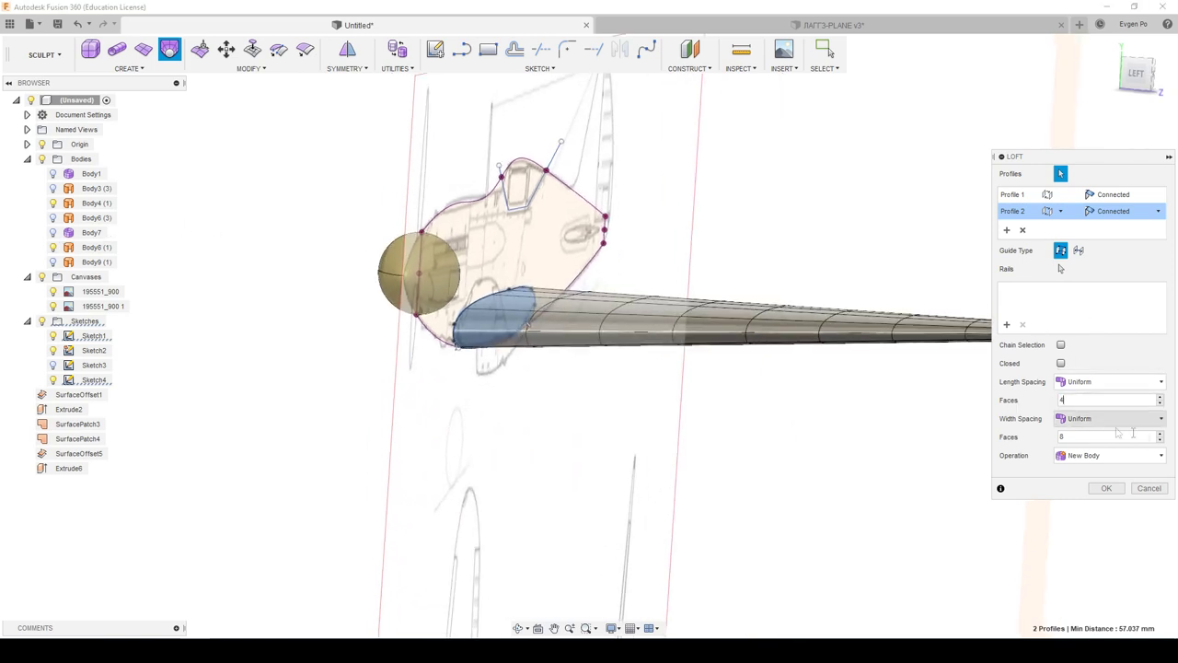
{"action": "mouse_move", "coordinate": [659, 306]}
{"action": "middle_mouse_down", "text": "shift"}
{"action": "mouse_move", "coordinate": [749, 310]}
{"action": "mouse_move", "coordinate": [478, 355]}
{"action": "middle_mouse_up", "text": "shift"}
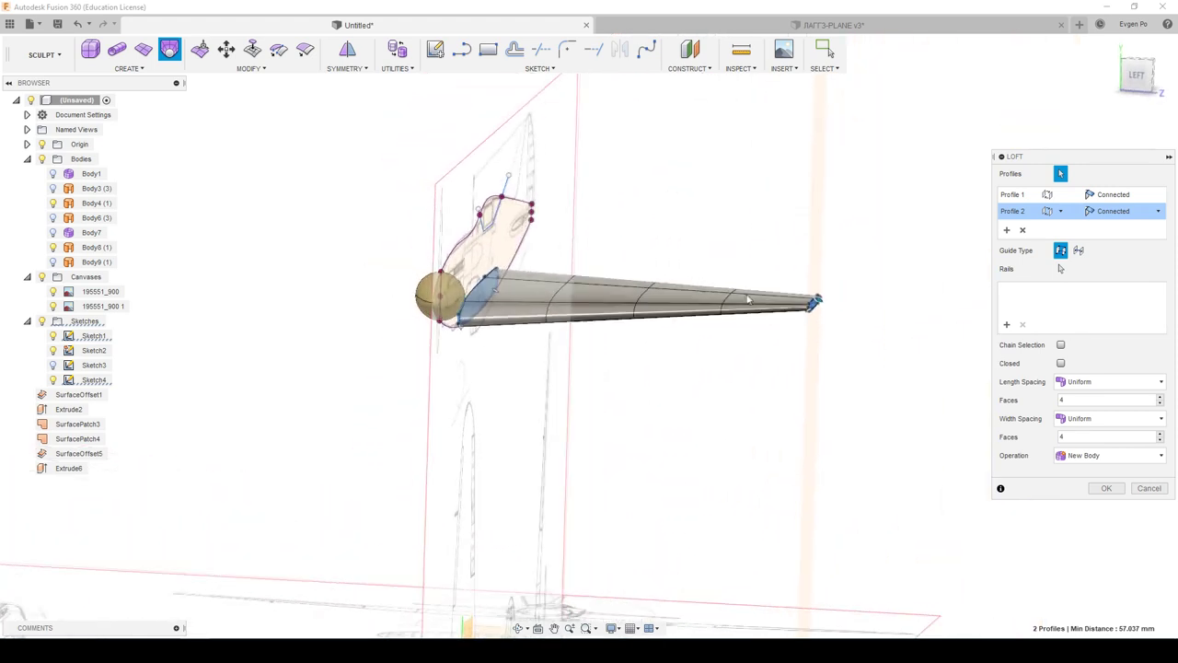
{"action": "mouse_move", "coordinate": [505, 357]}
{"action": "middle_mouse_down", "text": "shift"}
{"action": "mouse_move", "coordinate": [521, 345]}
{"action": "mouse_move", "coordinate": [517, 379]}
{"action": "mouse_move", "coordinate": [507, 360]}
{"action": "mouse_move", "coordinate": [521, 386]}
{"action": "middle_mouse_up", "text": "shift"}
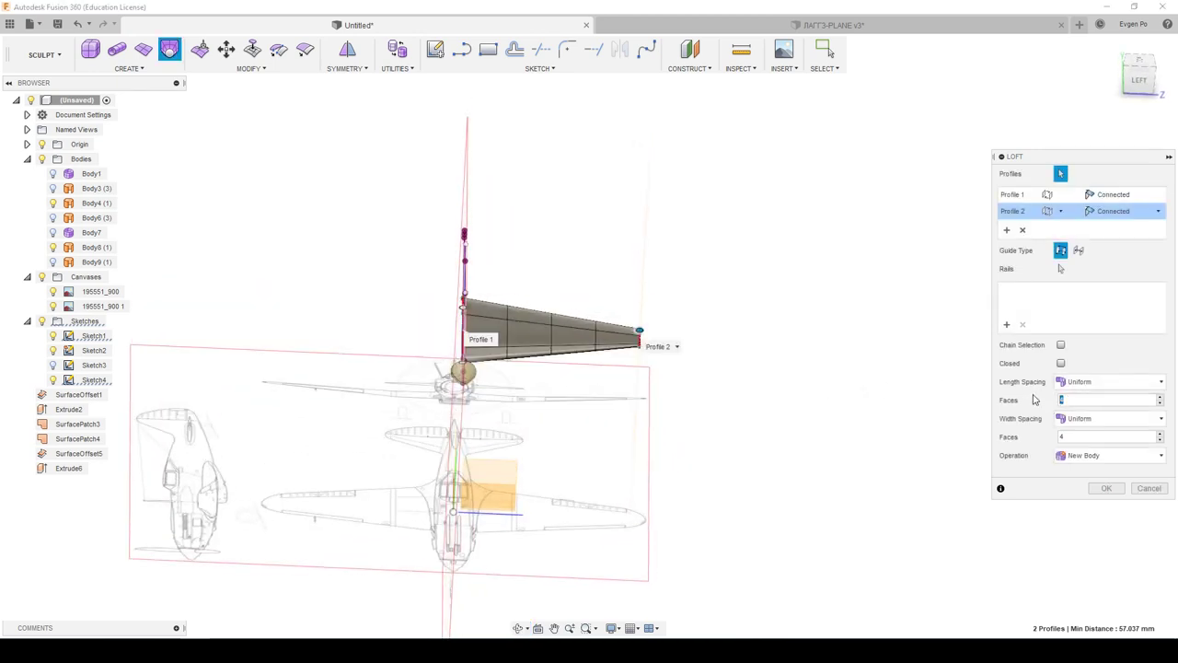
{"action": "left_click", "coordinate": [1063, 435]}
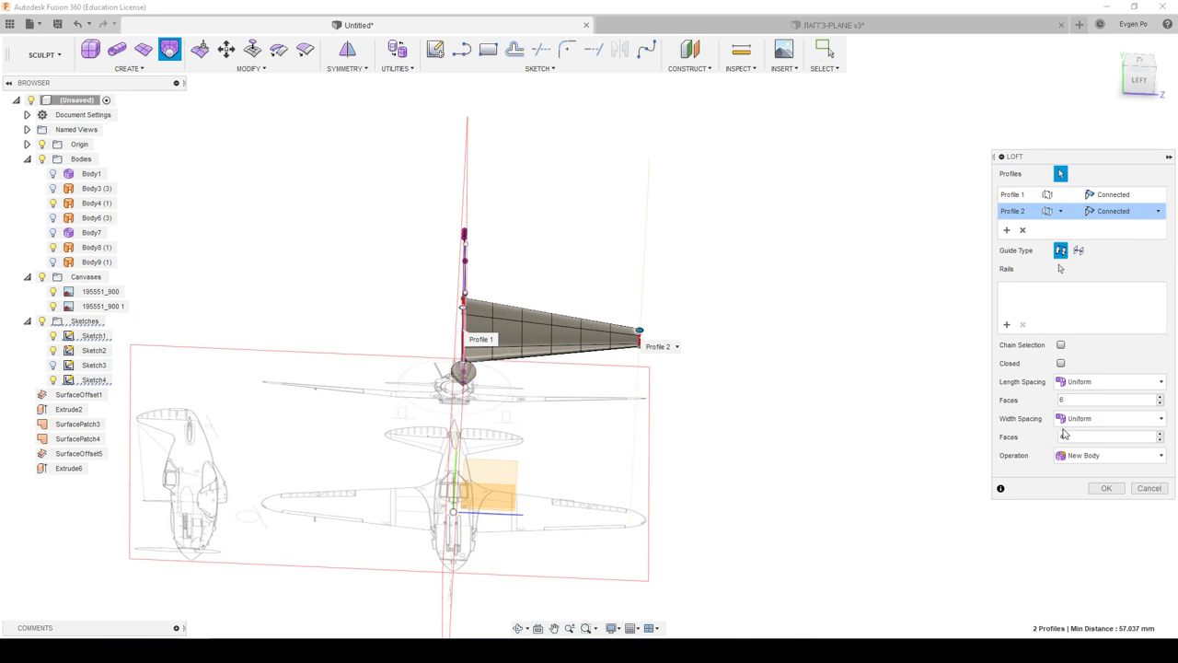
{"action": "mouse_move", "coordinate": [598, 386]}
{"action": "middle_mouse_down", "text": "shift"}
{"action": "mouse_move", "coordinate": [395, 394]}
{"action": "mouse_move", "coordinate": [599, 341]}
{"action": "mouse_move", "coordinate": [552, 345]}
{"action": "mouse_move", "coordinate": [656, 350]}
{"action": "middle_mouse_up", "text": "shift"}
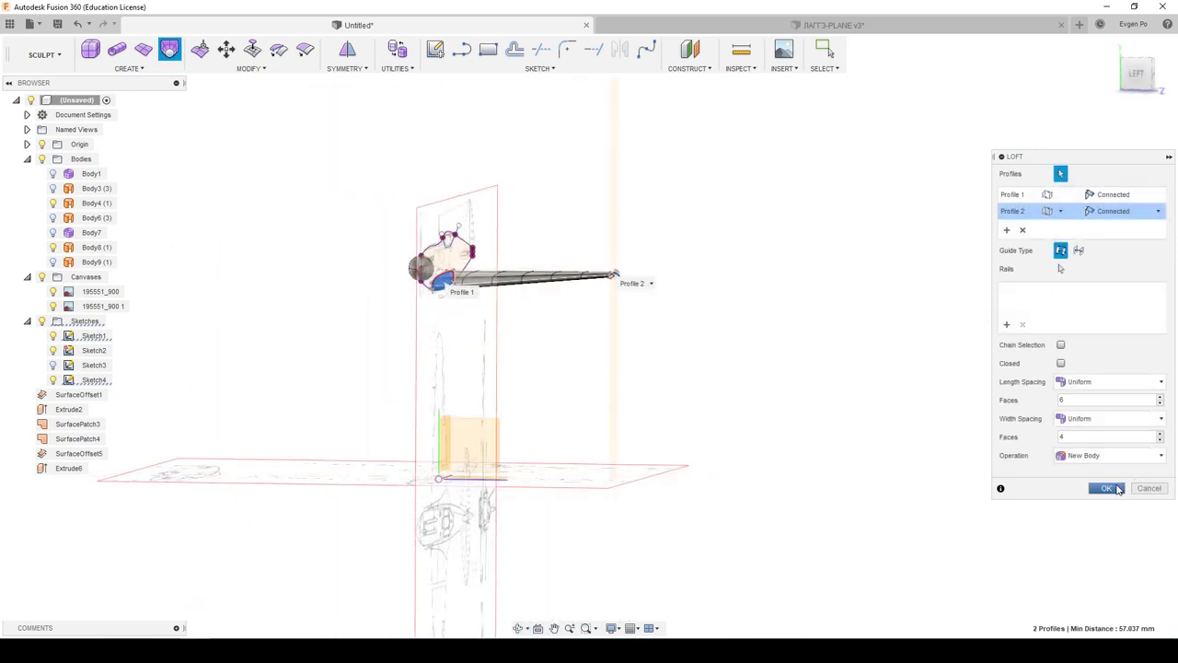
{"action": "left_click", "coordinate": [1119, 489]}
{"action": "scroll", "coordinate": [785, 378], "scroll_direction": "down", "scroll_amount": 2}
{"action": "mouse_move", "coordinate": [784, 377]}
{"action": "middle_mouse_down", "text": "shift"}
{"action": "mouse_move", "coordinate": [761, 357]}
{"action": "mouse_move", "coordinate": [745, 381]}
{"action": "middle_mouse_up", "text": "shift"}
{"action": "middle_click_drag", "start_coordinate": [623, 408], "coordinate": [599, 377], "text": "shift"}
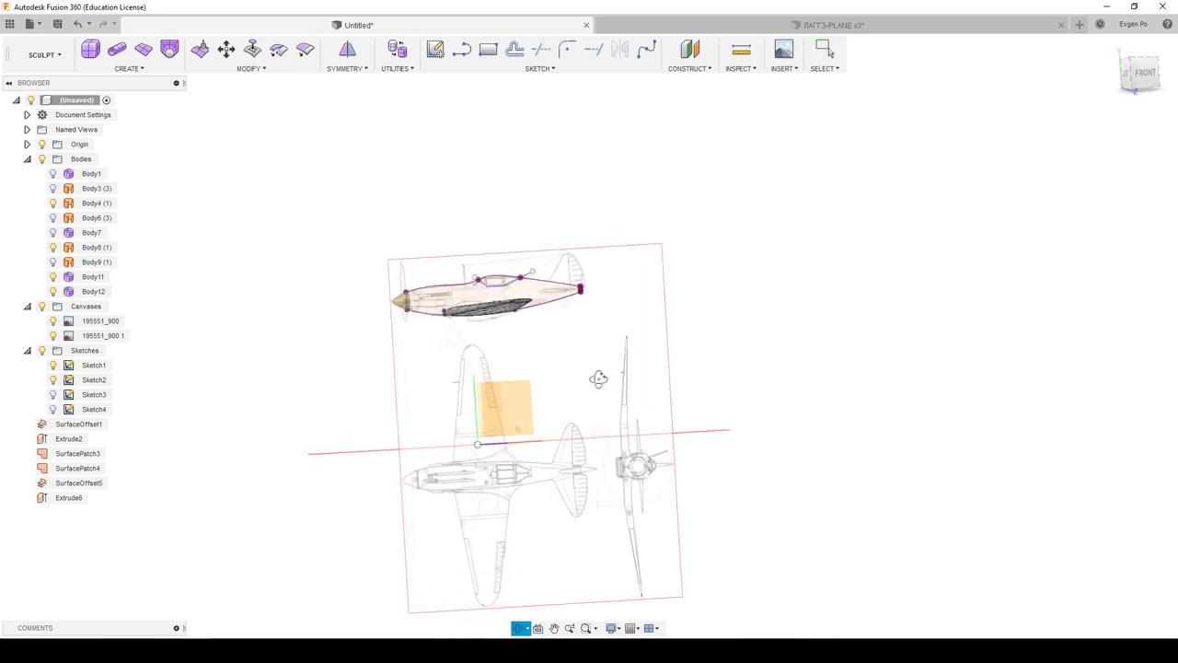
Step: Create a construction plane offset 140 mm from the YZ plane after cancelling a wrong pick
{"action": "left_click", "coordinate": [689, 49]}
{"action": "left_click", "coordinate": [513, 425]}
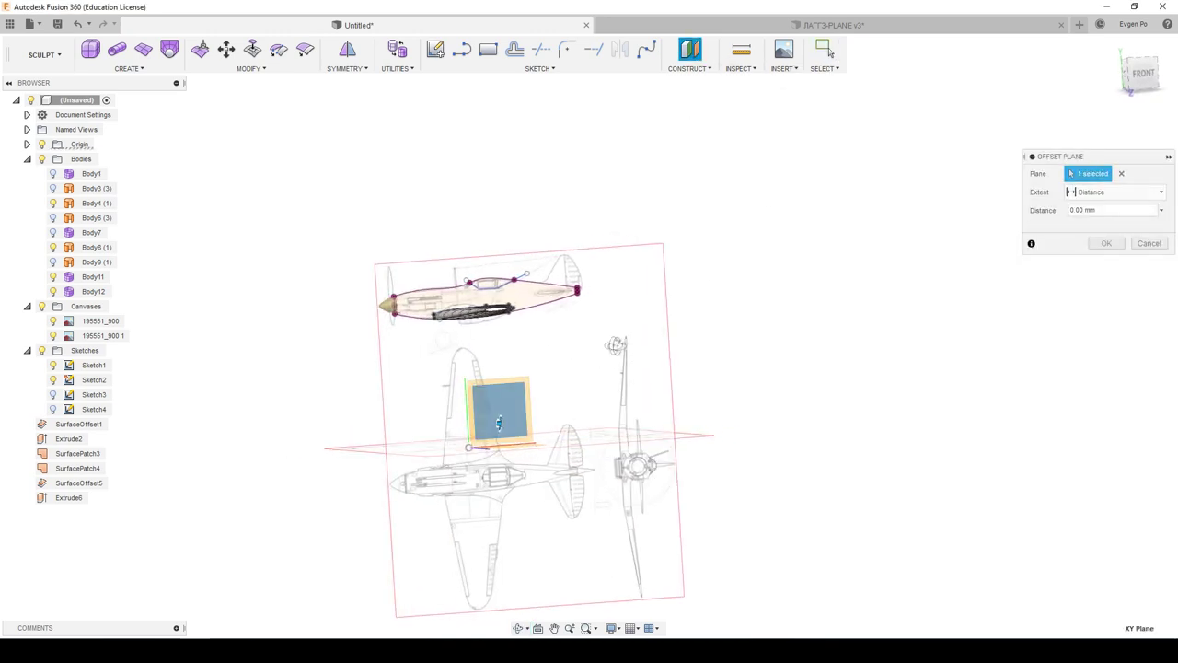
{"action": "middle_click_drag", "start_coordinate": [513, 425], "coordinate": [478, 433], "text": "shift"}
{"action": "left_click", "coordinate": [1149, 243]}
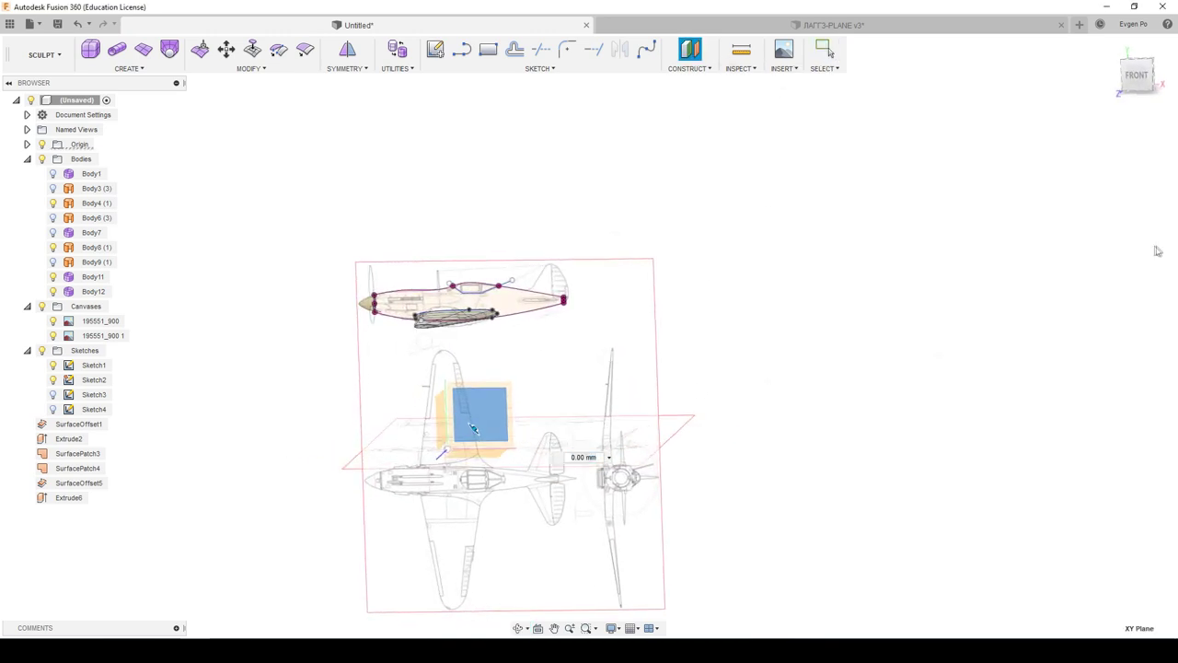
{"action": "left_click", "coordinate": [690, 49]}
{"action": "middle_click_drag", "start_coordinate": [690, 192], "coordinate": [618, 261], "text": "shift"}
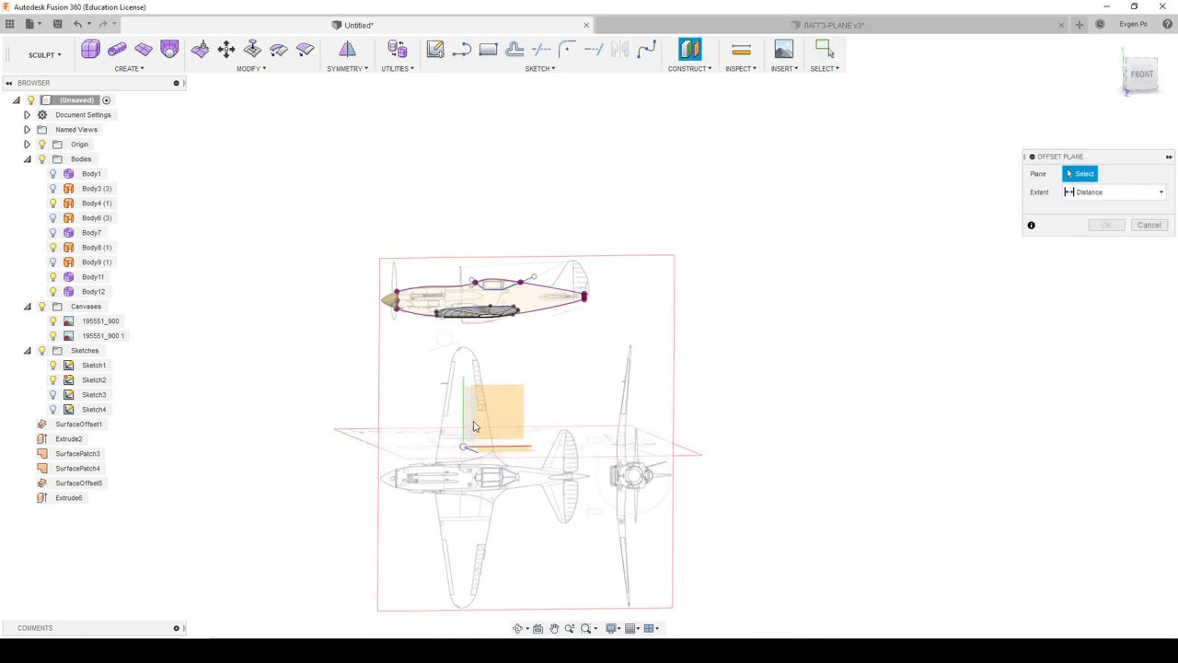
{"action": "left_click", "coordinate": [478, 426]}
{"action": "left_click_drag", "start_coordinate": [483, 428], "coordinate": [762, 415]}
{"action": "middle_click_drag", "start_coordinate": [743, 270], "coordinate": [776, 277], "text": "shift"}
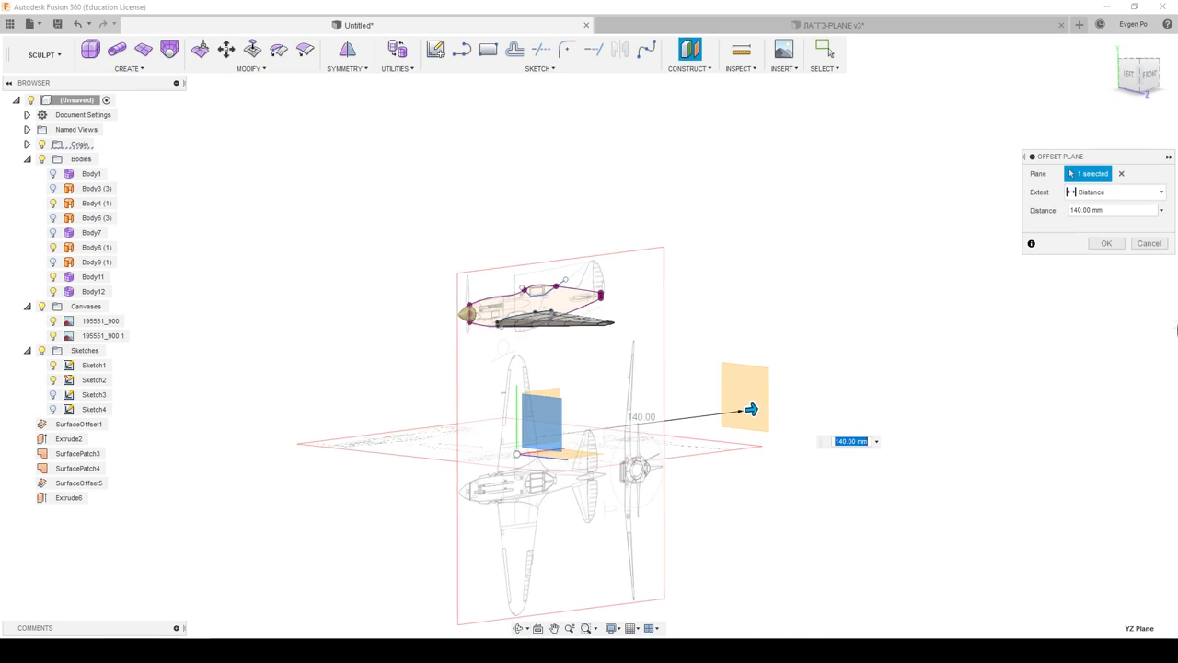
{"action": "left_click", "coordinate": [1106, 243]}
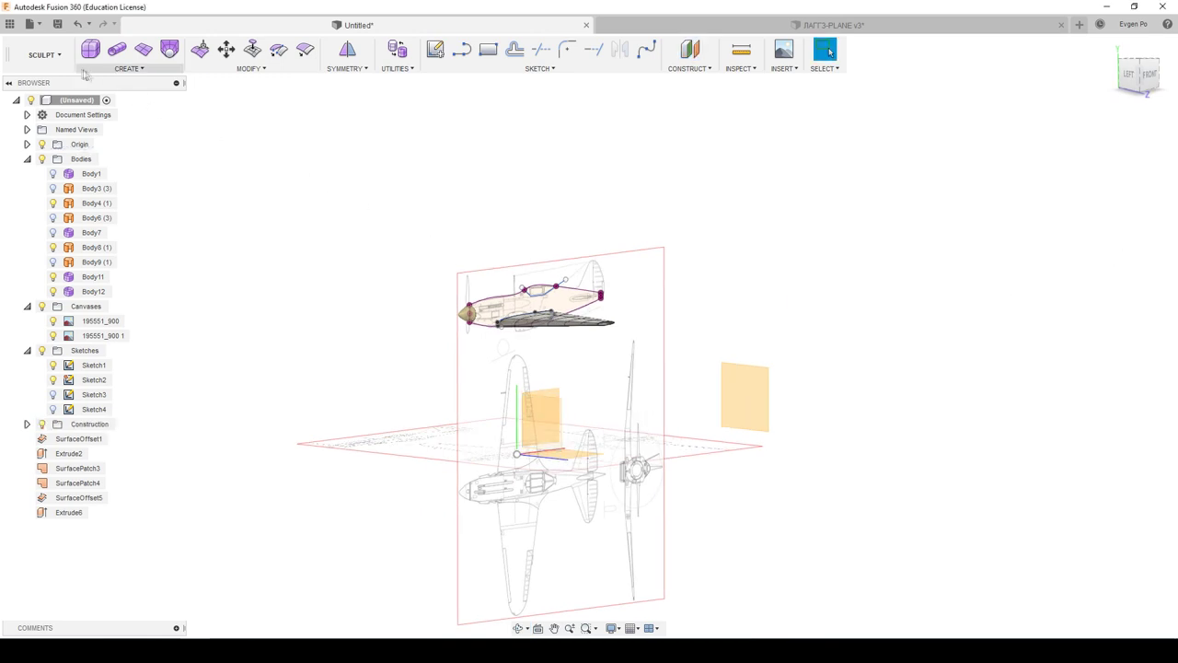
Step: Insert the 195551_900.jpg blueprint as a canvas on the offset plane
{"action": "left_click", "coordinate": [739, 68]}
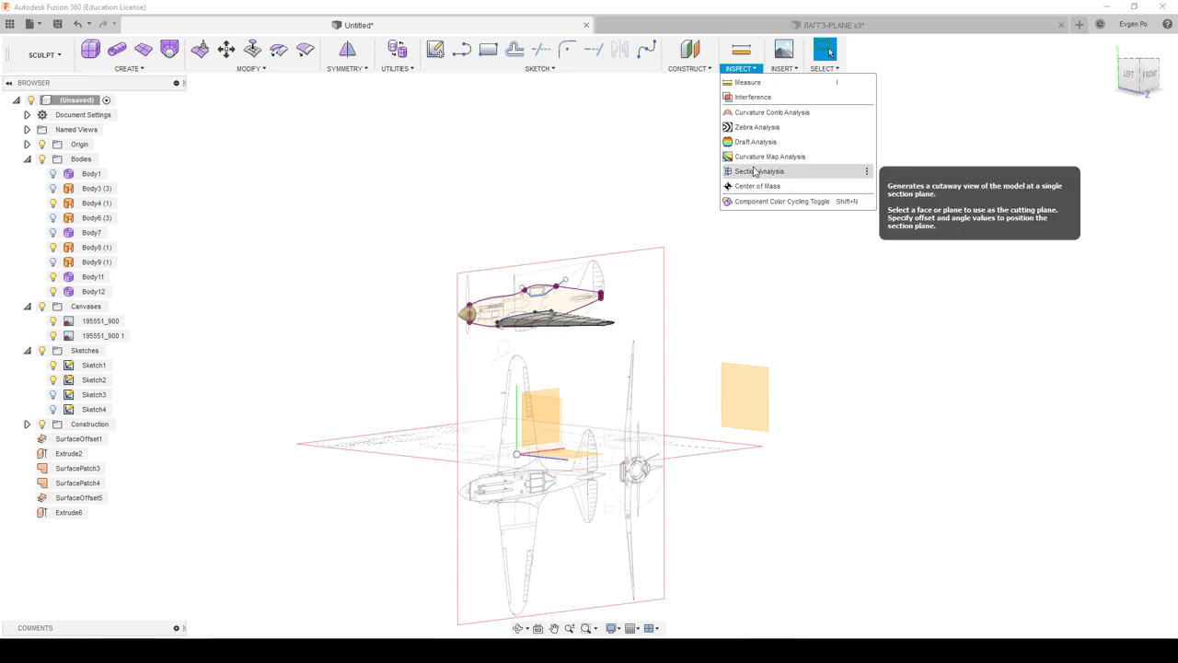
{"action": "left_click", "coordinate": [783, 68]}
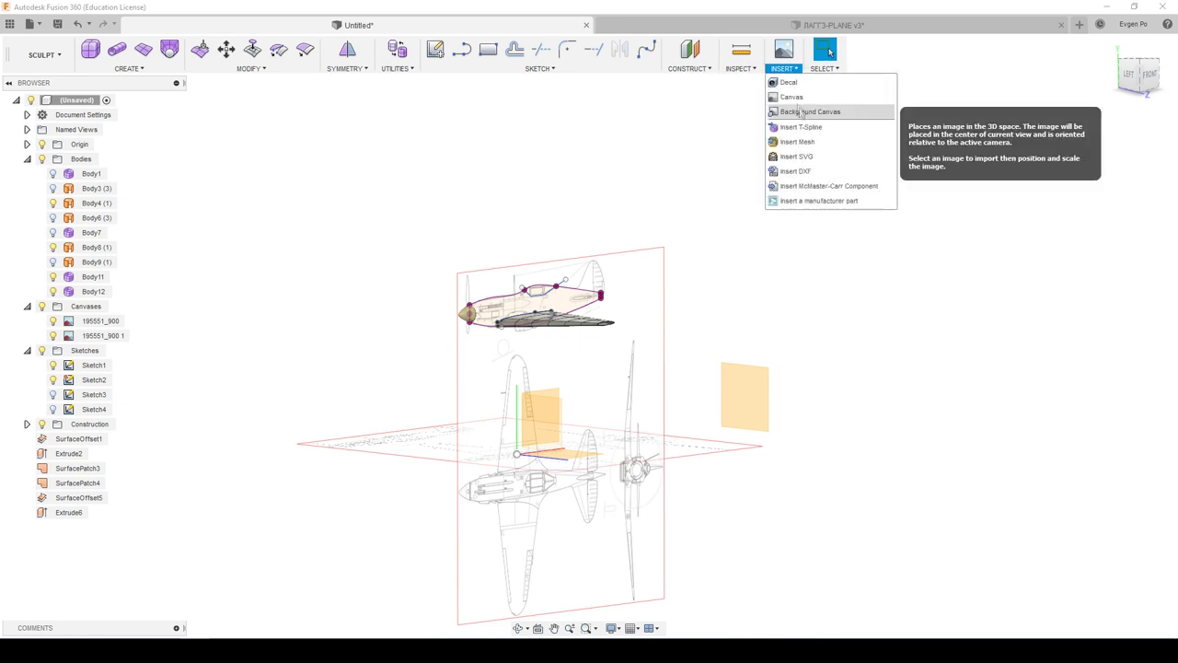
{"action": "left_click", "coordinate": [791, 98]}
{"action": "left_click", "coordinate": [755, 377]}
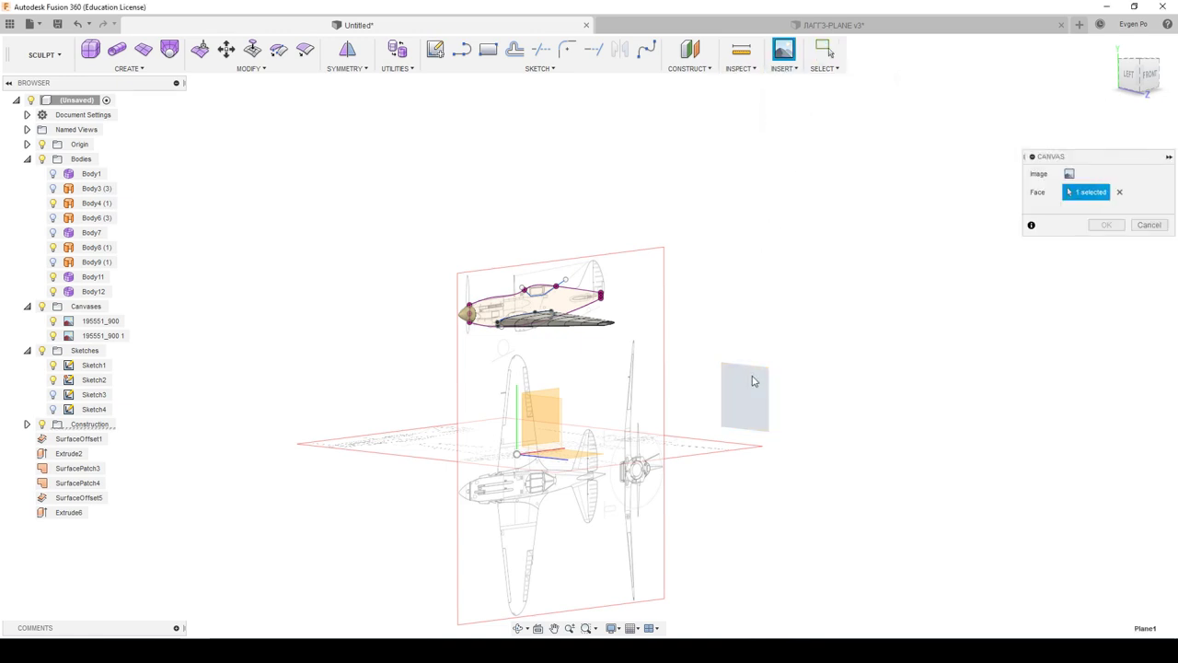
{"action": "left_click", "coordinate": [1070, 176]}
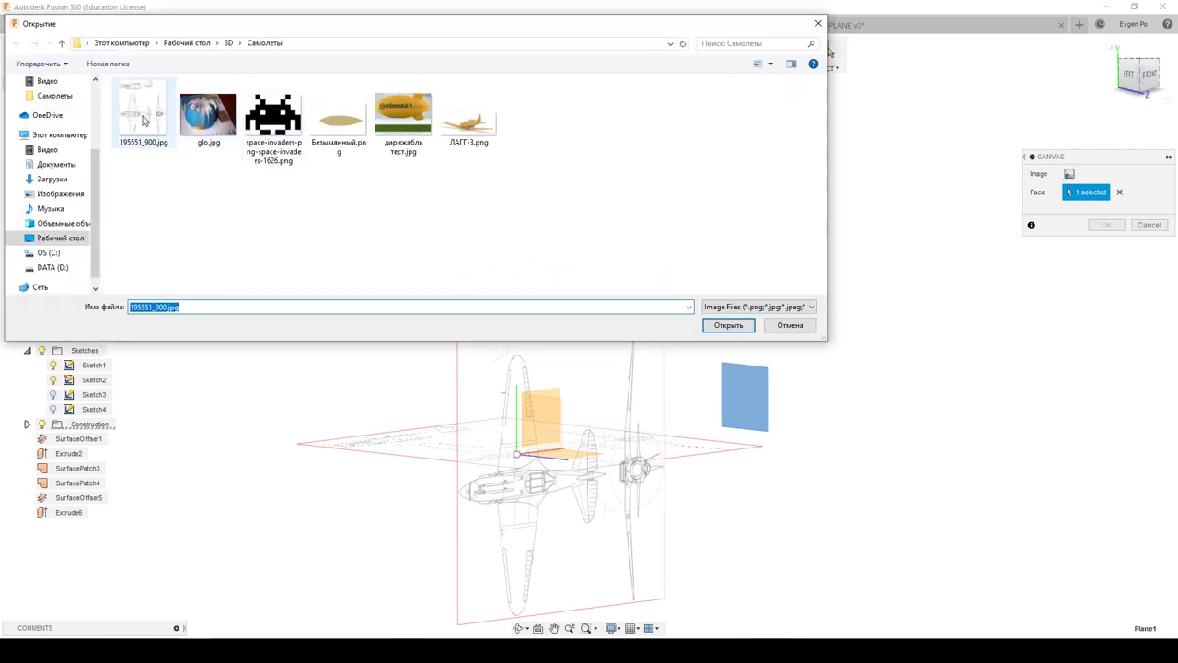
{"action": "key", "text": "Return"}
Step: Scale, rotate and move the canvas to 15.718 mm, -29.533 mm, then confirm it
{"action": "left_click_drag", "start_coordinate": [766, 432], "coordinate": [890, 299]}
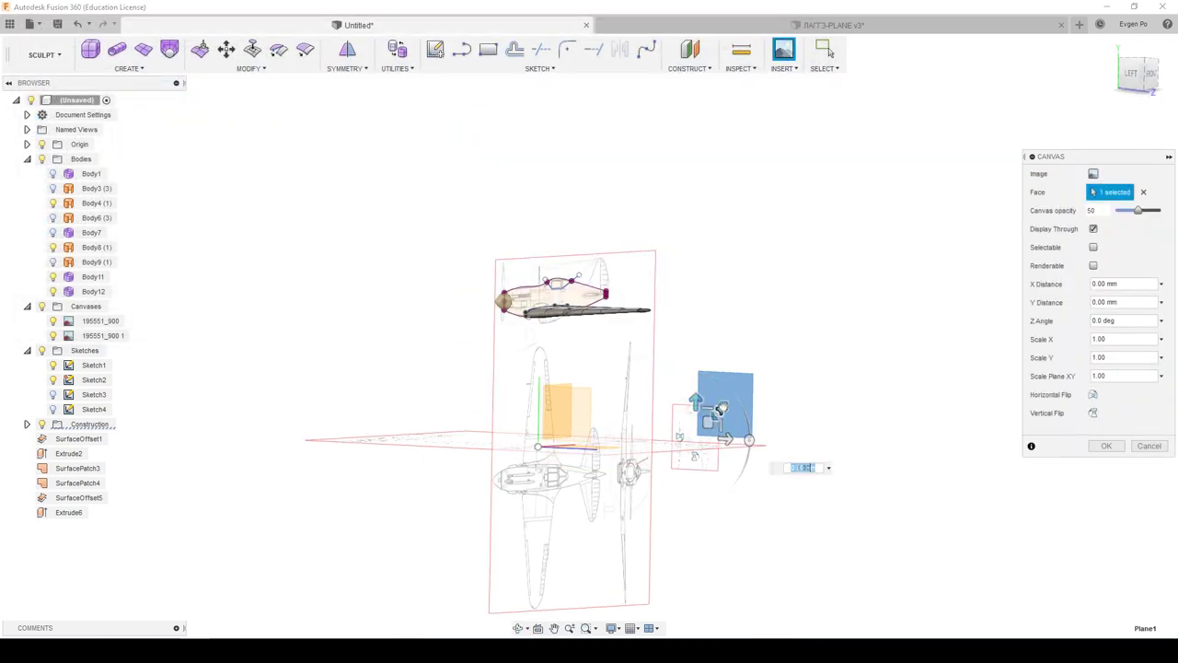
{"action": "left_click_drag", "start_coordinate": [890, 299], "coordinate": [892, 295]}
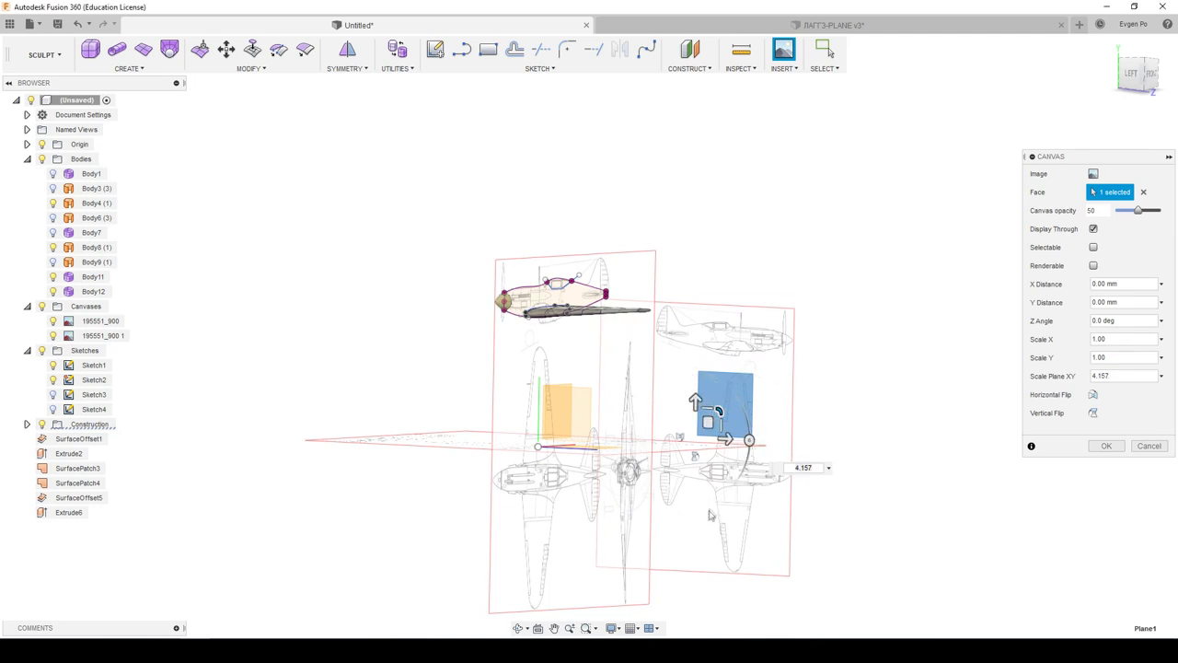
{"action": "left_click_drag", "start_coordinate": [750, 440], "coordinate": [694, 501]}
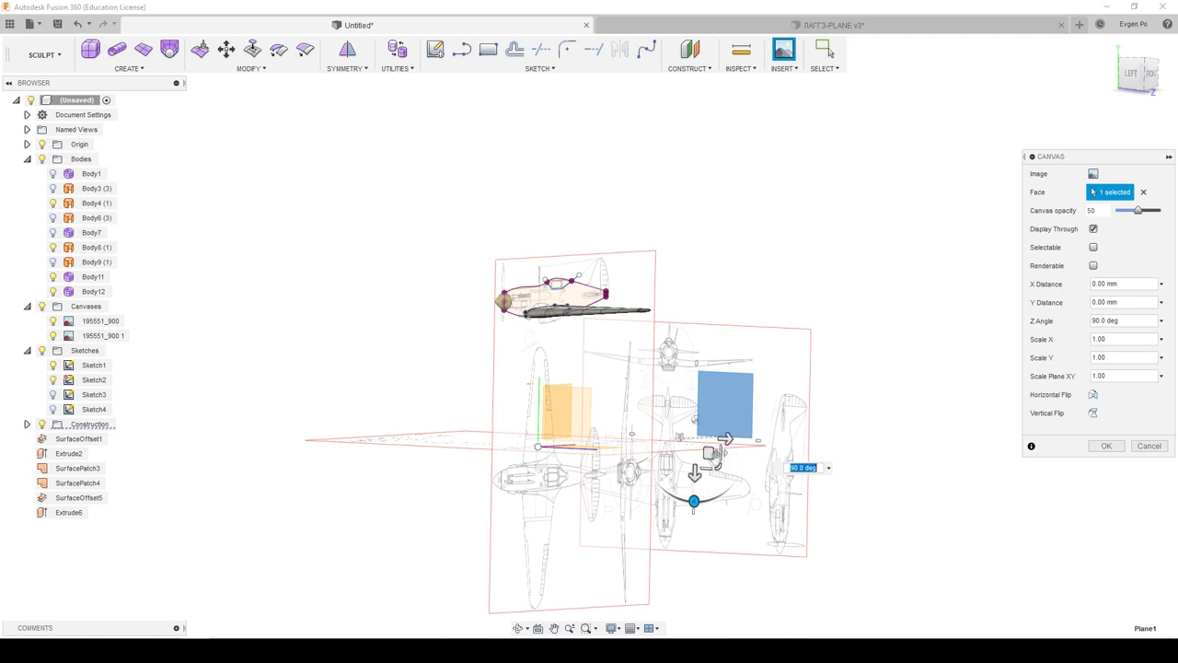
{"action": "left_click_drag", "start_coordinate": [707, 453], "coordinate": [685, 434]}
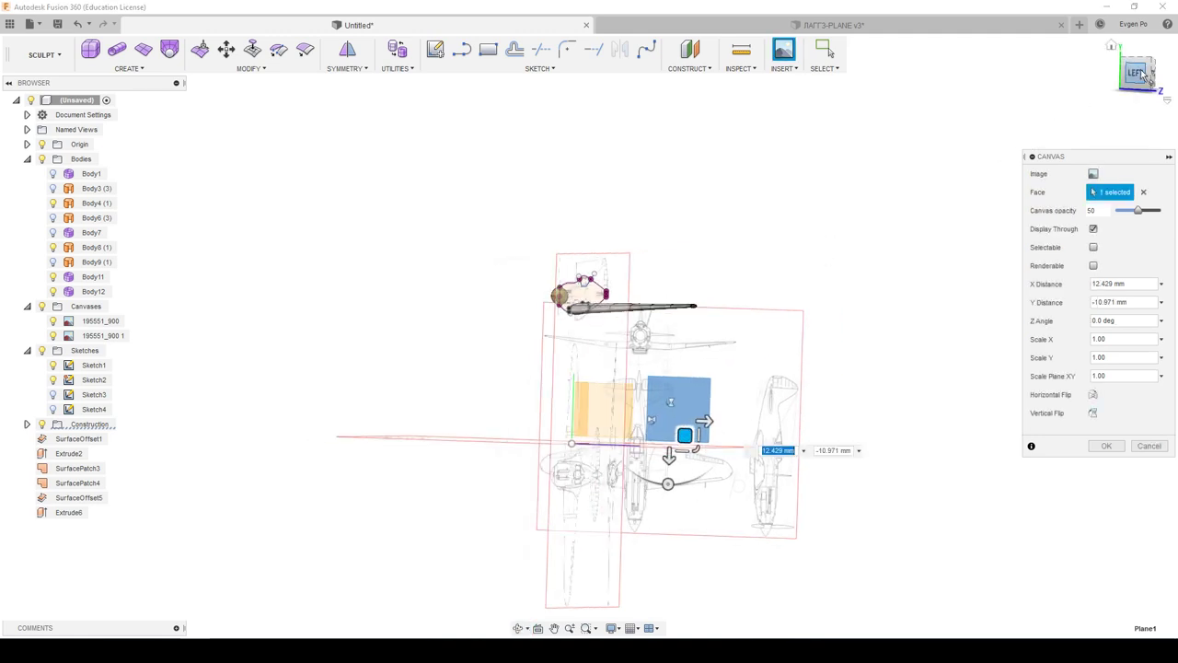
{"action": "left_click_drag", "start_coordinate": [599, 432], "coordinate": [607, 383]}
{"action": "scroll", "coordinate": [561, 322], "scroll_direction": "up", "scroll_amount": 4}
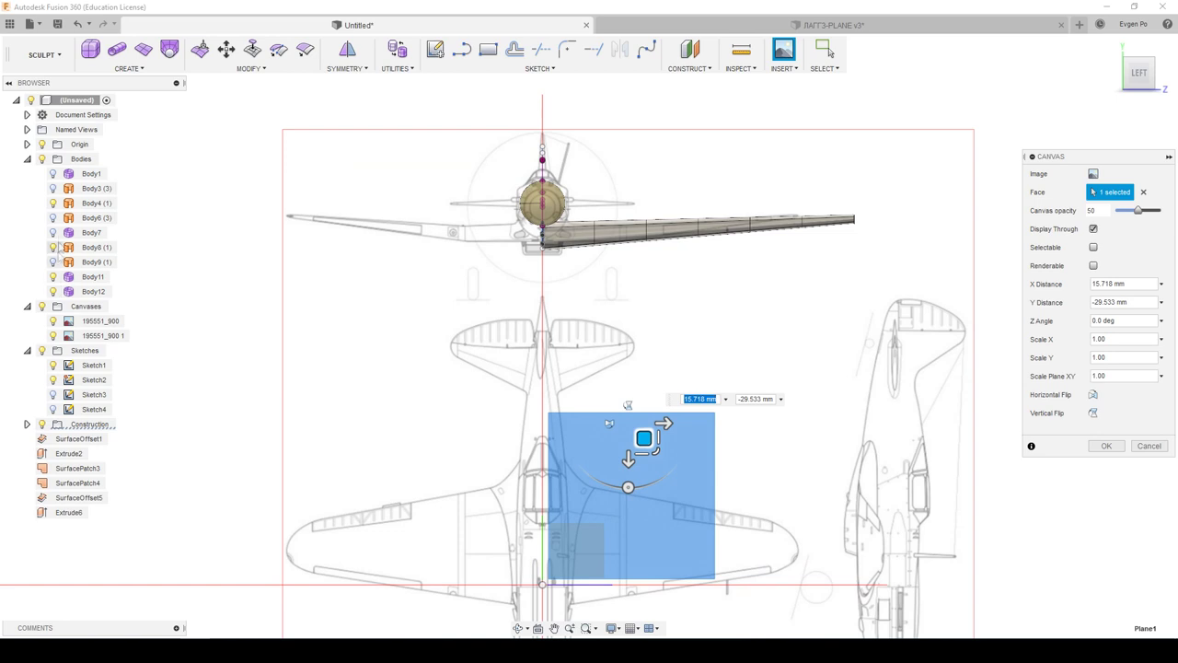
{"action": "left_click", "coordinate": [53, 218]}
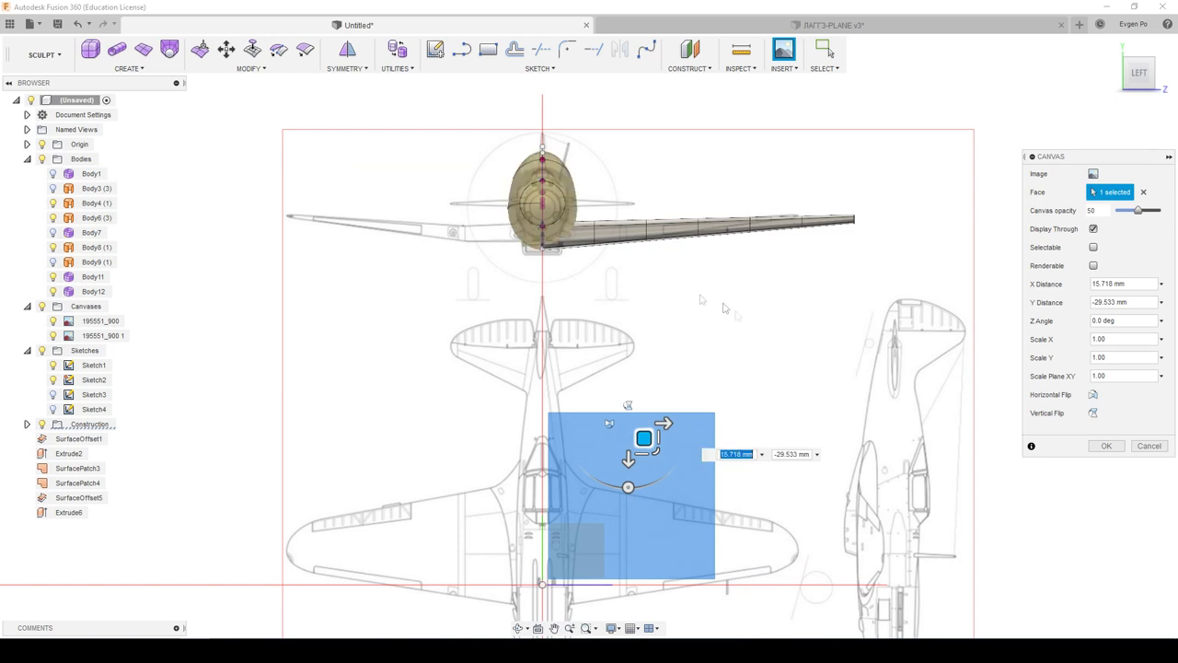
{"action": "left_click", "coordinate": [1103, 444]}
{"action": "right_click", "coordinate": [101, 350]}
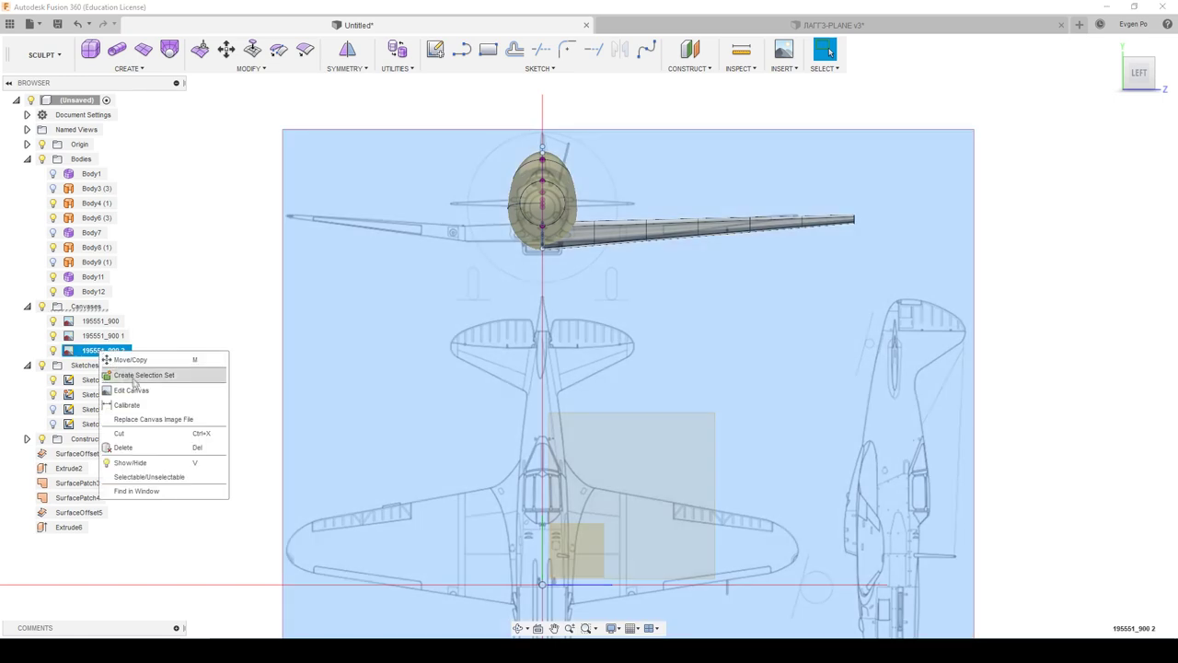
Step: Calibrate the 195551_900 2 canvas to a length of 100 across the side-view drawing
{"action": "left_click", "coordinate": [315, 371]}
{"action": "scroll", "coordinate": [474, 268], "scroll_direction": "down", "scroll_amount": 3}
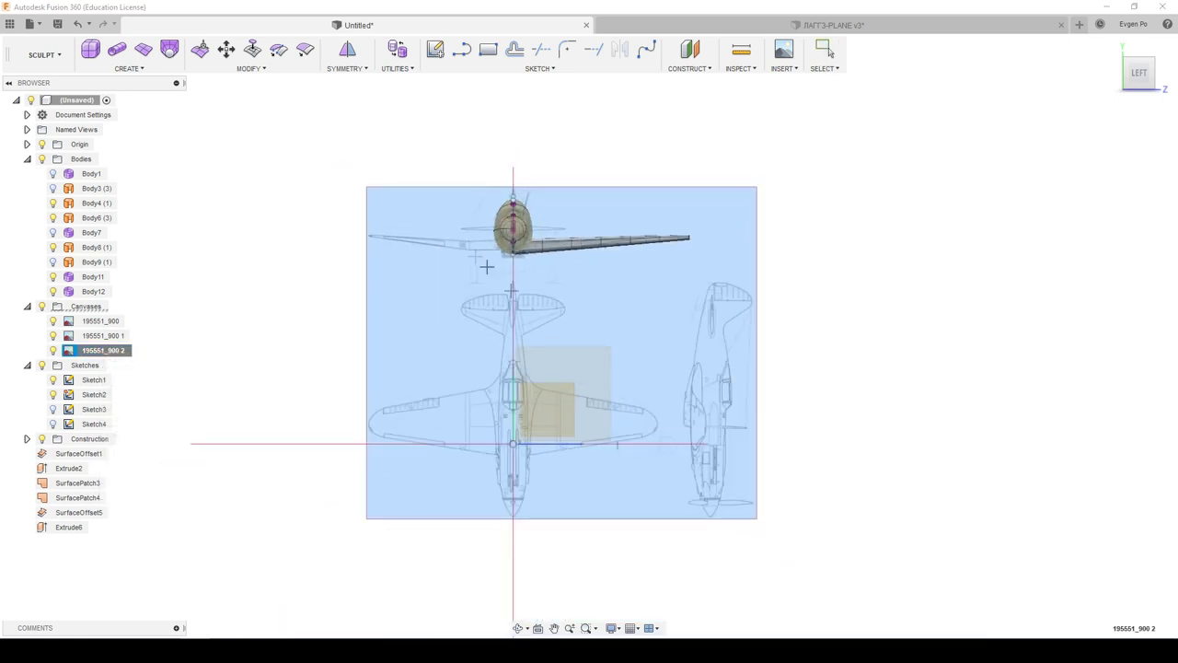
{"action": "scroll", "coordinate": [697, 500], "scroll_direction": "up", "scroll_amount": 3}
{"action": "scroll", "coordinate": [677, 556], "scroll_direction": "up", "scroll_amount": 1}
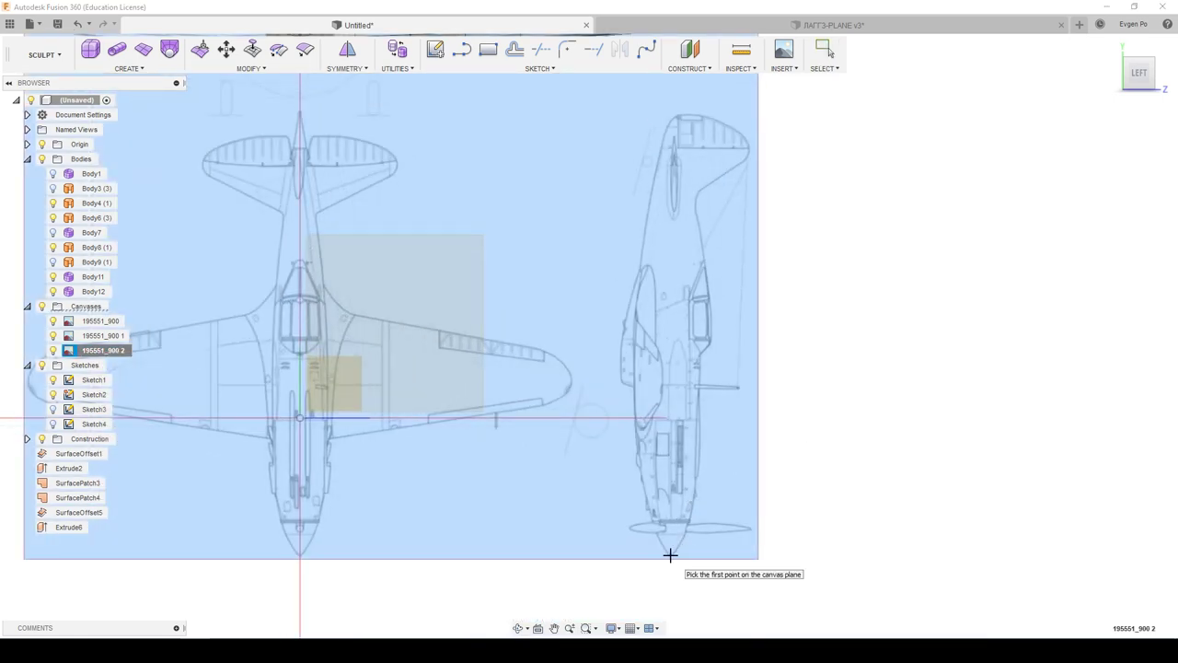
{"action": "left_click", "coordinate": [671, 555]}
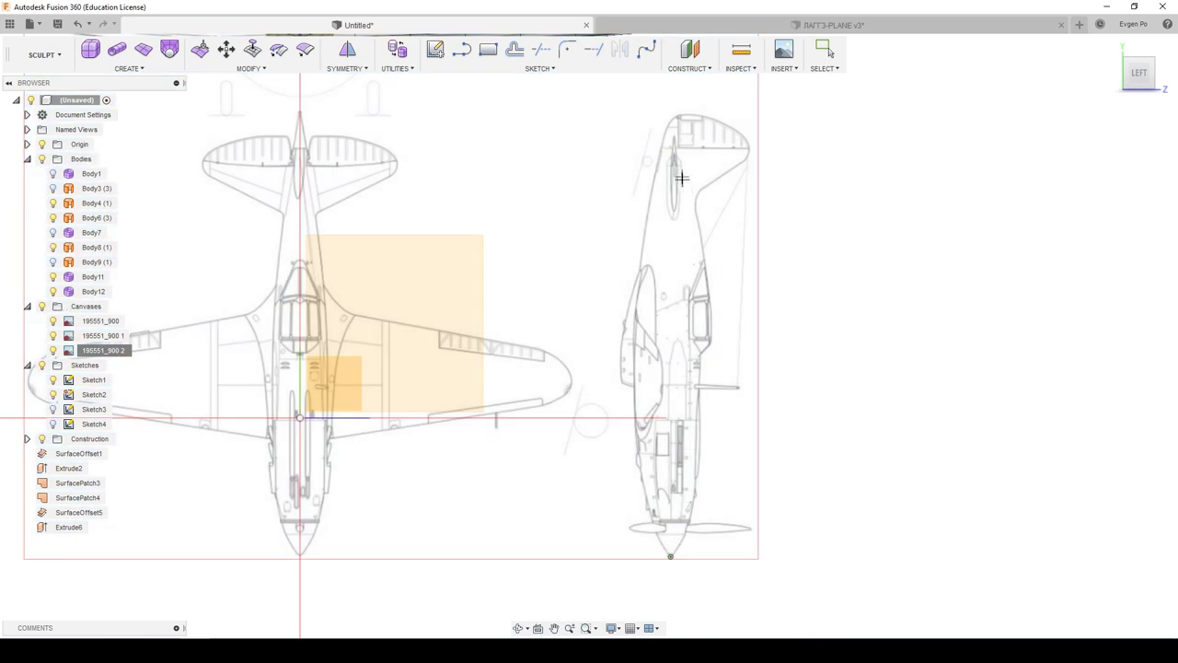
{"action": "left_click", "coordinate": [677, 116]}
{"action": "type", "text": "100"}
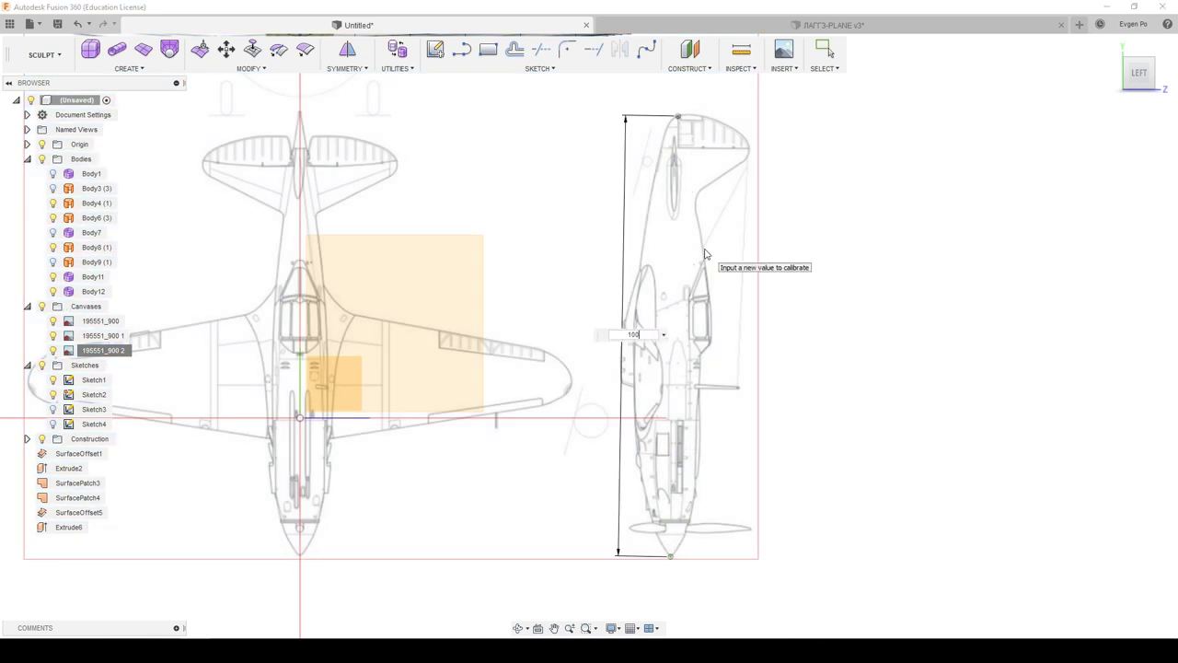
{"action": "key", "text": "Return"}
{"action": "scroll", "coordinate": [681, 244], "scroll_direction": "down", "scroll_amount": 2}
{"action": "scroll", "coordinate": [691, 276], "scroll_direction": "down", "scroll_amount": 3}
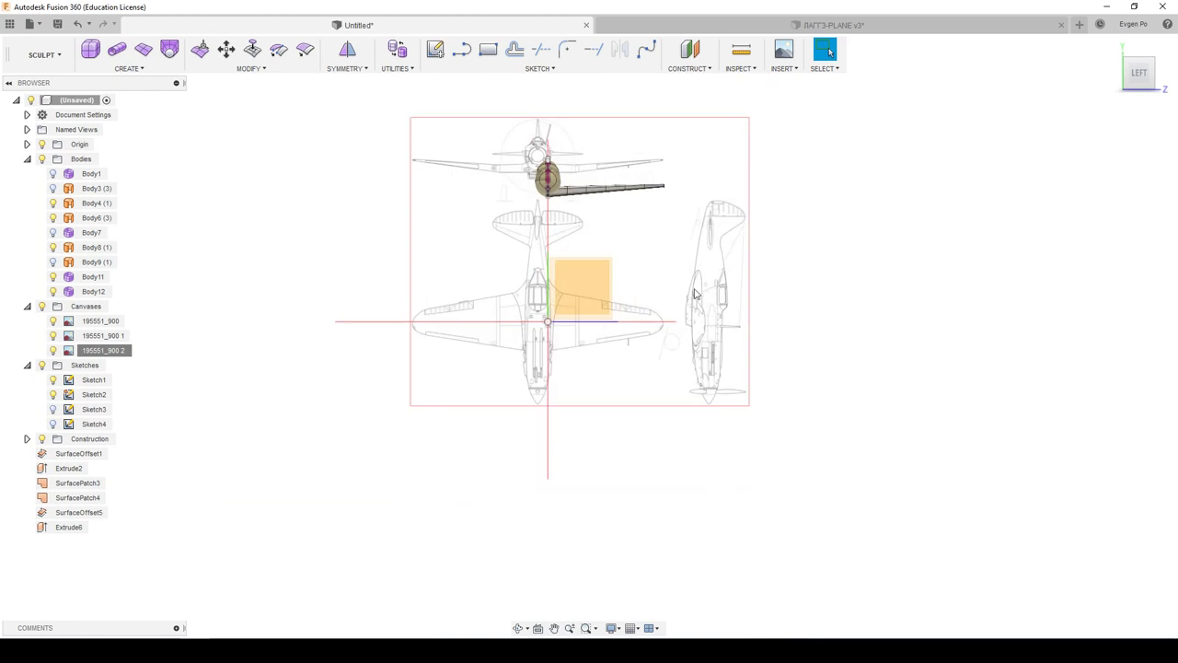
Step: Edit the 195551_900 2 canvas and move it to -10.563 mm, 5.061 mm
{"action": "right_click", "coordinate": [102, 355]}
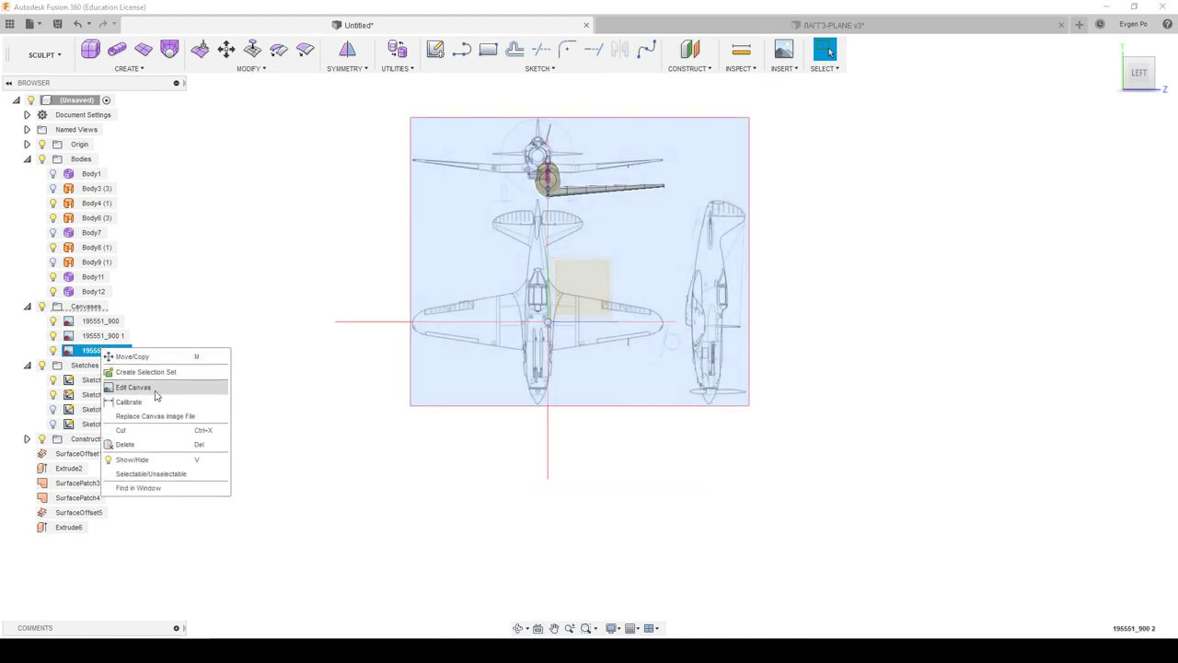
{"action": "left_click", "coordinate": [157, 385]}
{"action": "scroll", "coordinate": [643, 214], "scroll_direction": "up", "scroll_amount": 2}
{"action": "left_click_drag", "start_coordinate": [559, 262], "coordinate": [574, 293]}
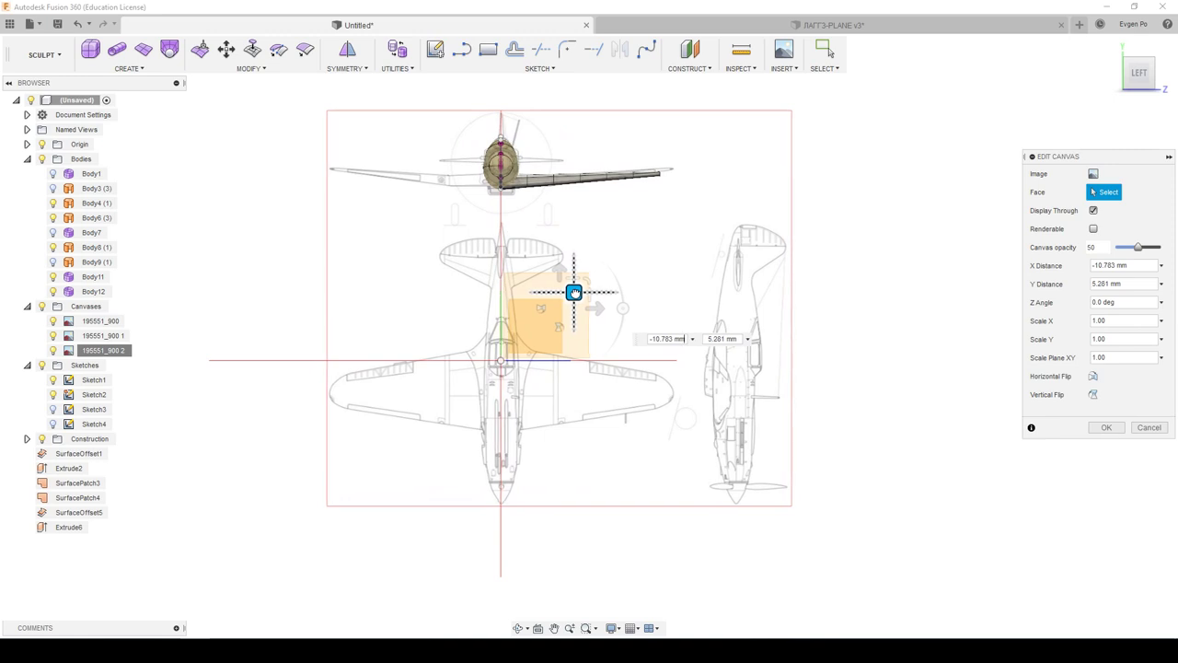
{"action": "left_click_drag", "start_coordinate": [574, 292], "coordinate": [573, 291]}
{"action": "scroll", "coordinate": [504, 152], "scroll_direction": "up", "scroll_amount": 3}
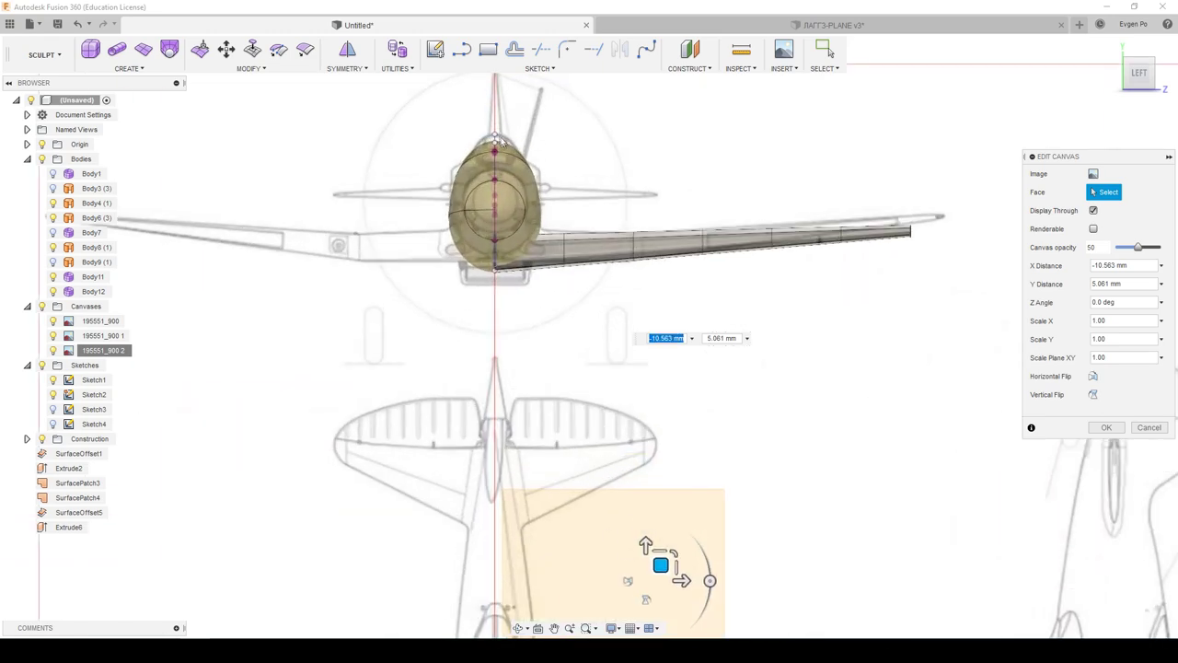
{"action": "scroll", "coordinate": [504, 153], "scroll_direction": "up", "scroll_amount": 3}
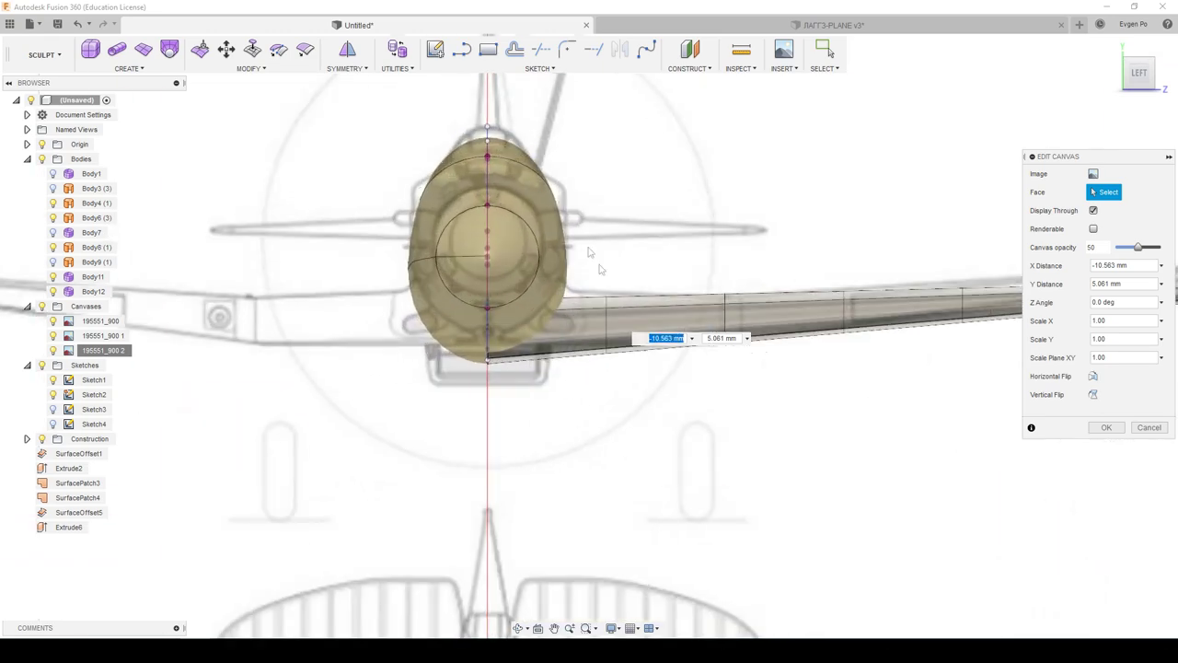
{"action": "scroll", "coordinate": [620, 285], "scroll_direction": "down", "scroll_amount": 3}
Step: Check canvas alignment from several angles and the left view, then confirm the placement
{"action": "mouse_move", "coordinate": [620, 284]}
{"action": "middle_mouse_down", "text": "shift"}
{"action": "mouse_move", "coordinate": [596, 172]}
{"action": "mouse_move", "coordinate": [578, 247]}
{"action": "middle_mouse_up", "text": "shift"}
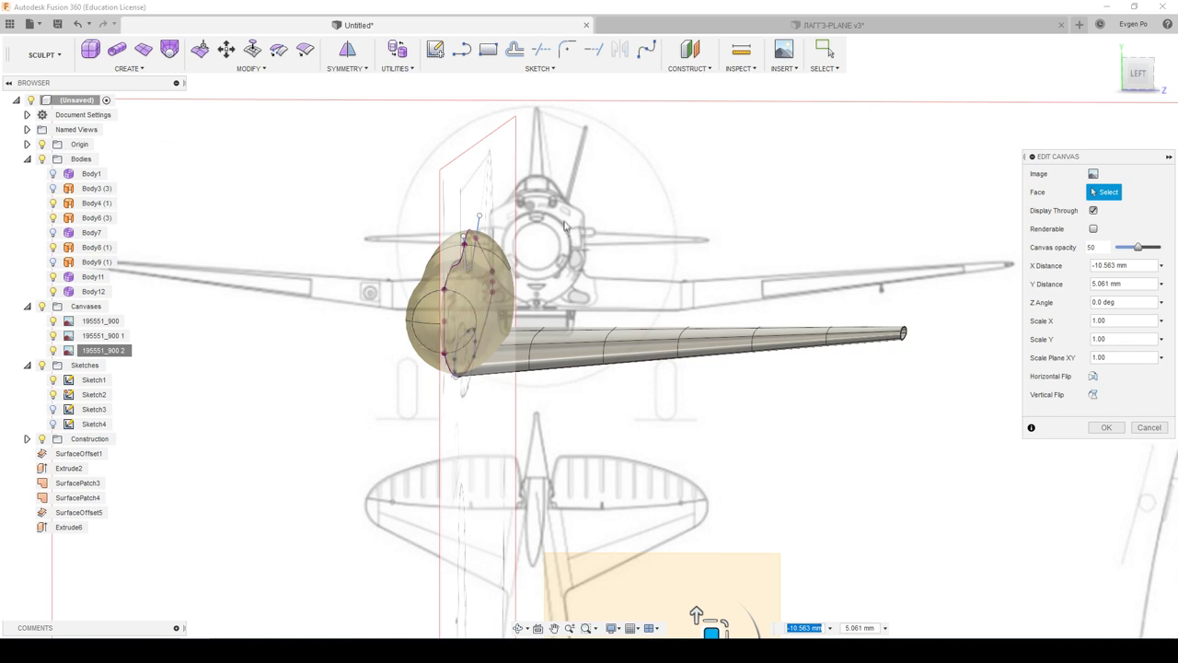
{"action": "middle_click_drag", "start_coordinate": [337, 253], "coordinate": [533, 236], "text": "shift"}
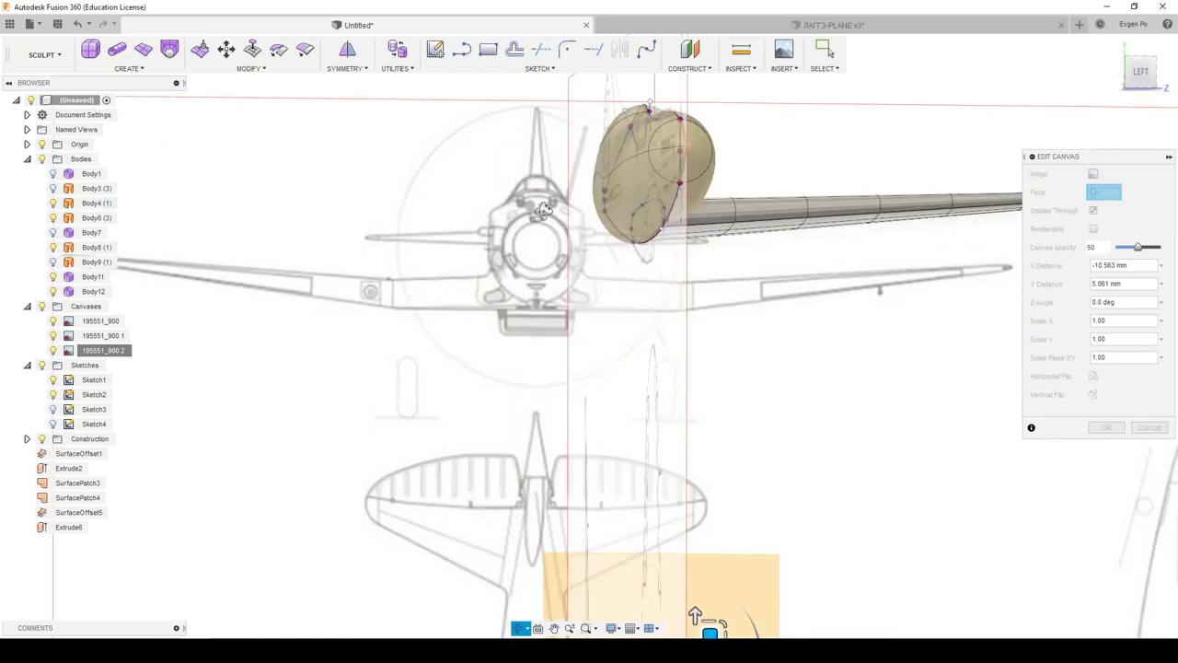
{"action": "scroll", "coordinate": [534, 235], "scroll_direction": "down", "scroll_amount": 2}
{"action": "scroll", "coordinate": [534, 236], "scroll_direction": "down", "scroll_amount": 2}
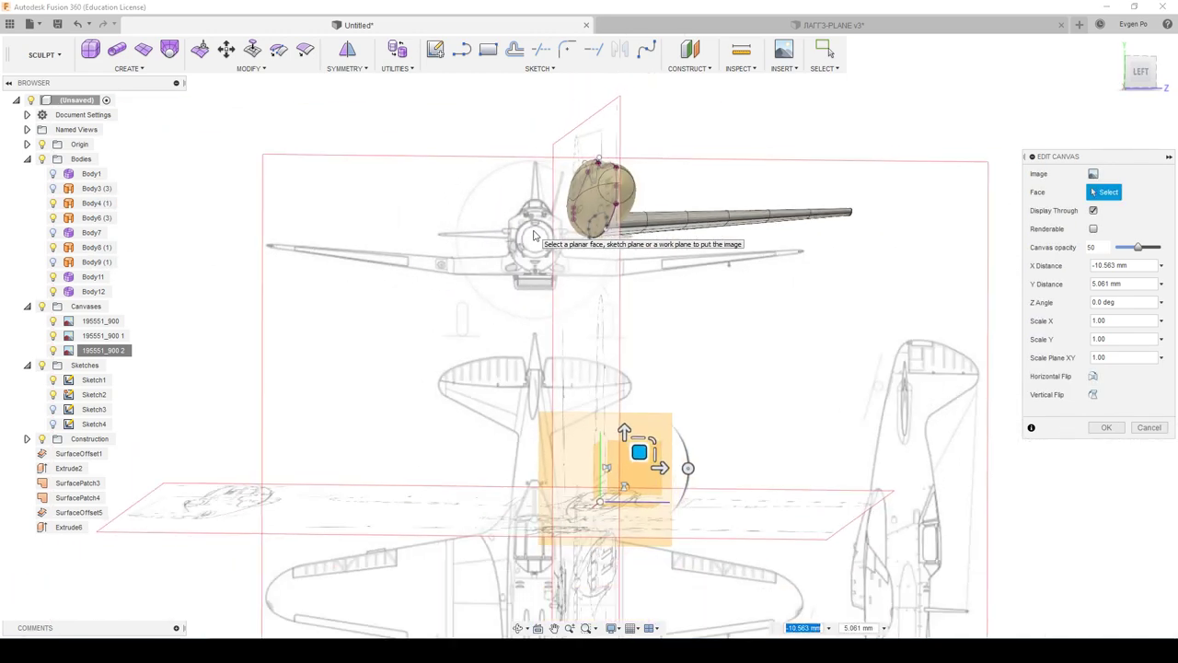
{"action": "scroll", "coordinate": [534, 235], "scroll_direction": "down", "scroll_amount": 2}
{"action": "middle_click_drag", "start_coordinate": [534, 236], "coordinate": [543, 173], "text": "shift"}
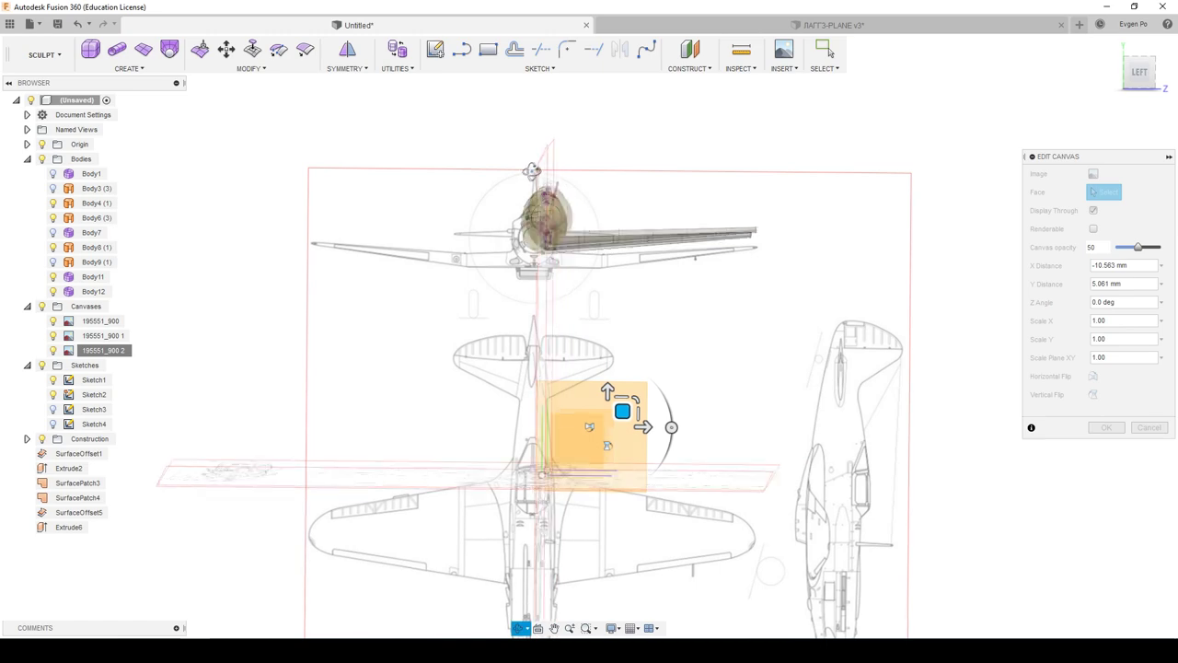
{"action": "scroll", "coordinate": [675, 233], "scroll_direction": "up", "scroll_amount": 1}
{"action": "scroll", "coordinate": [675, 233], "scroll_direction": "up", "scroll_amount": 2}
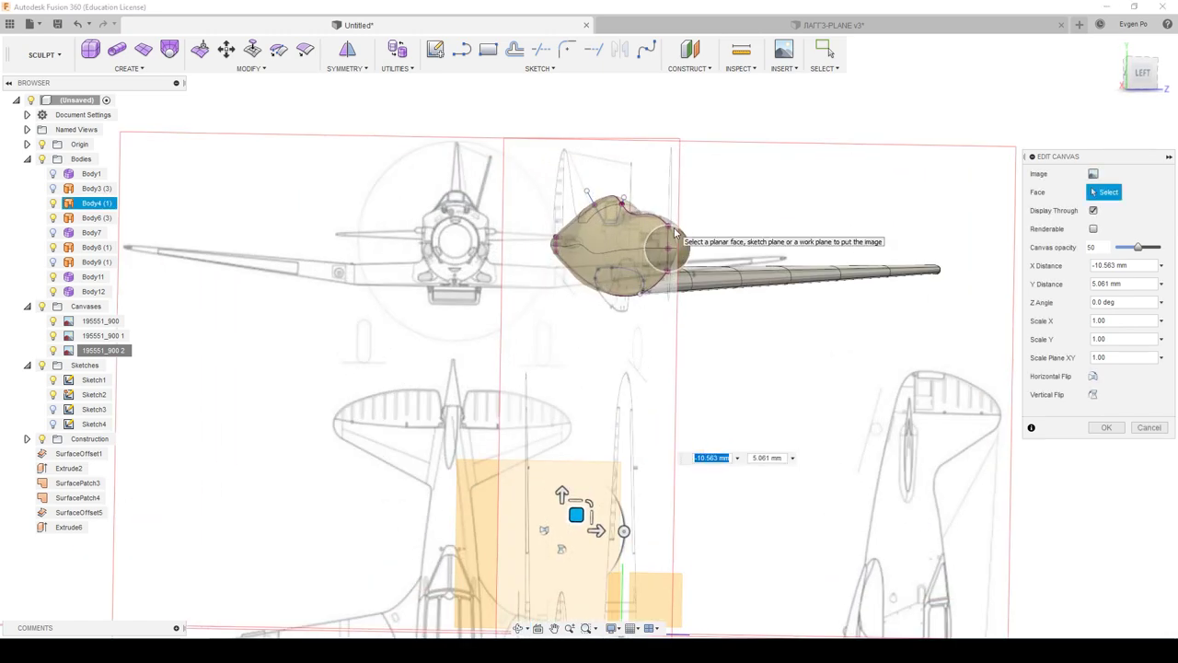
{"action": "scroll", "coordinate": [675, 233], "scroll_direction": "down", "scroll_amount": 2}
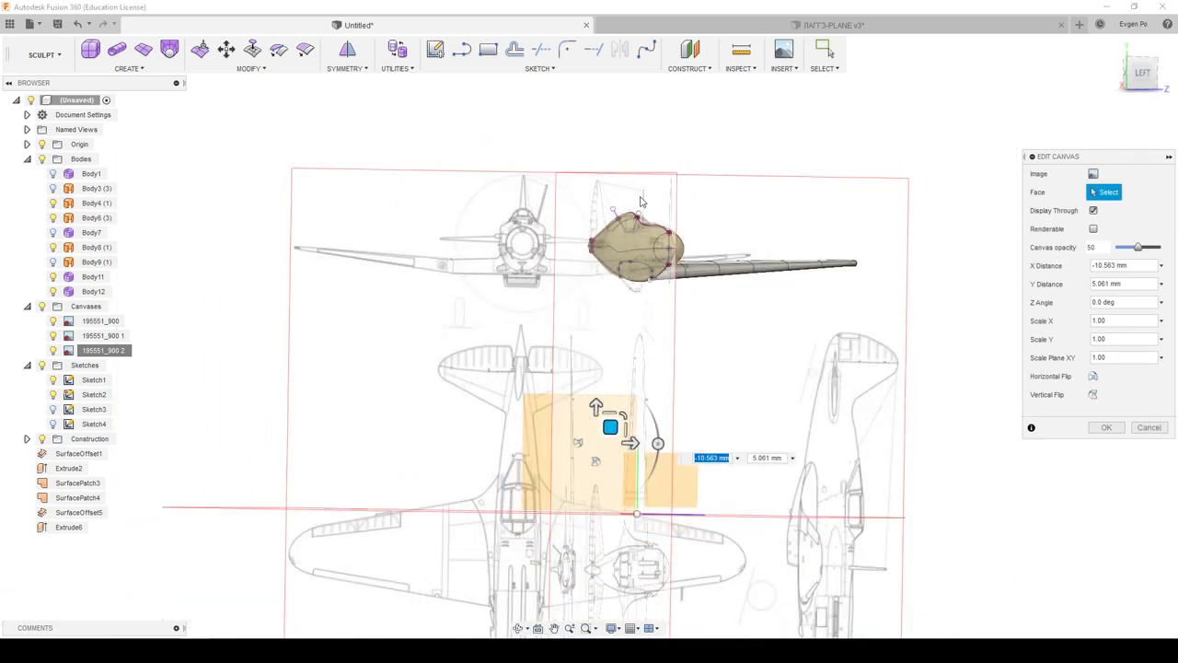
{"action": "middle_click_drag", "start_coordinate": [645, 192], "coordinate": [633, 196], "text": "shift"}
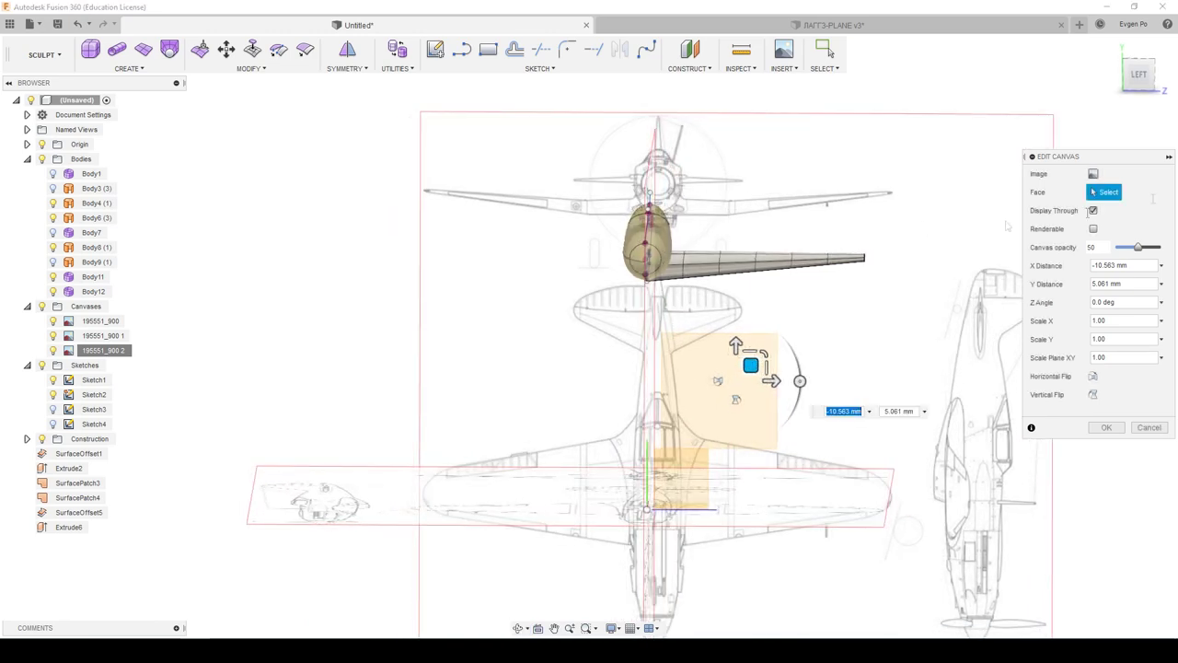
{"action": "left_click", "coordinate": [1141, 75]}
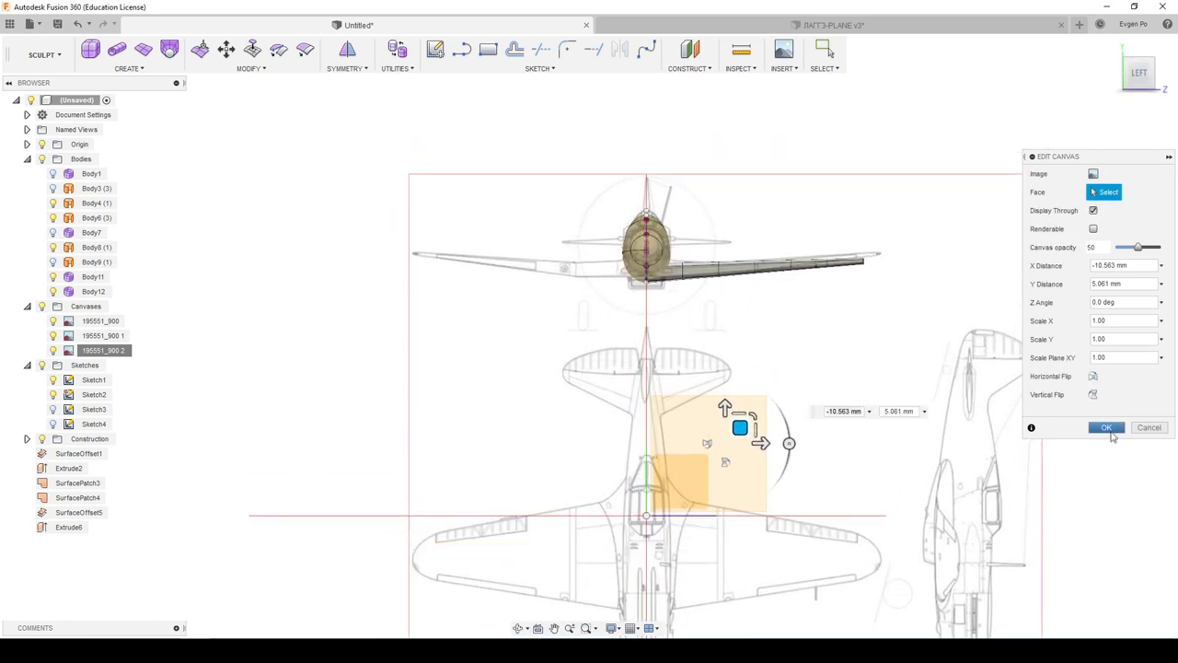
{"action": "left_click", "coordinate": [1109, 430]}
{"action": "scroll", "coordinate": [776, 245], "scroll_direction": "up", "scroll_amount": 3}
{"action": "scroll", "coordinate": [779, 258], "scroll_direction": "up", "scroll_amount": 3}
{"action": "middle_click_drag", "start_coordinate": [684, 276], "coordinate": [682, 275], "text": "shift"}
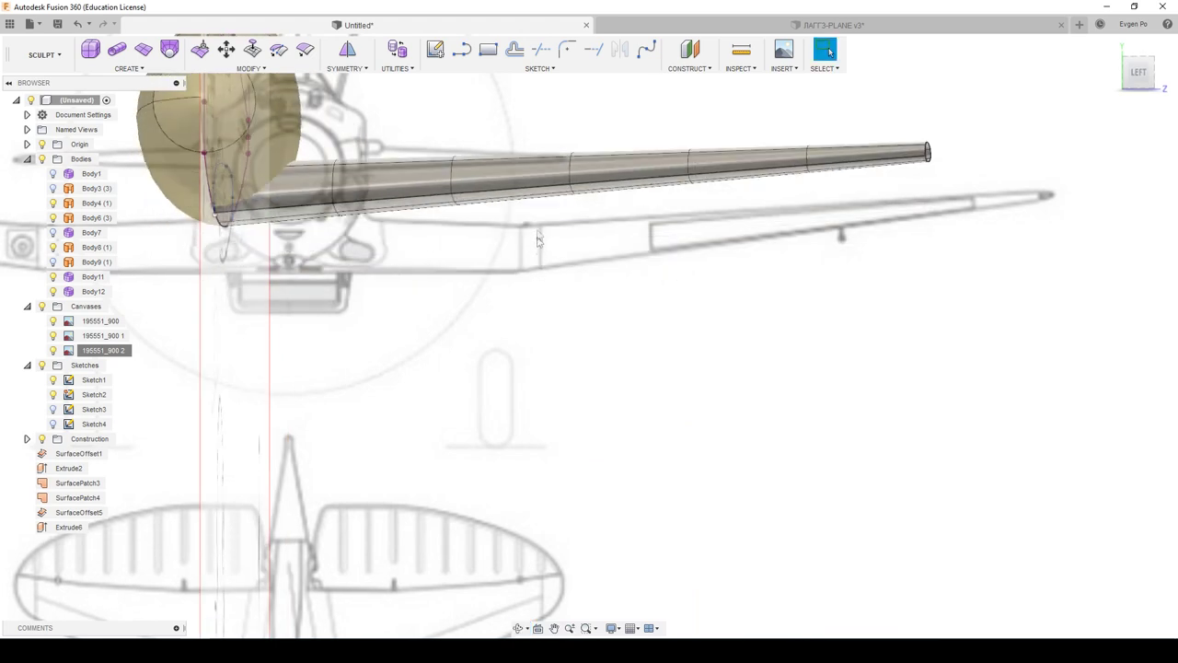
{"action": "left_click", "coordinate": [1140, 79]}
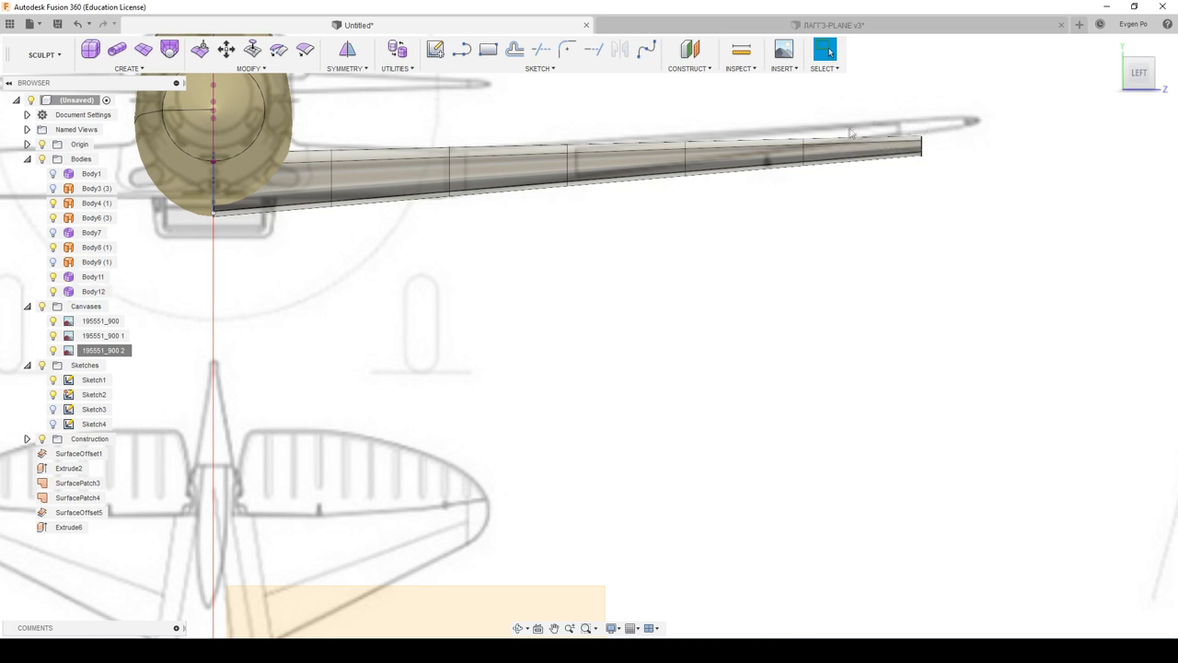
{"action": "left_click", "coordinate": [200, 49]}
{"action": "double_click", "coordinate": [331, 173]}
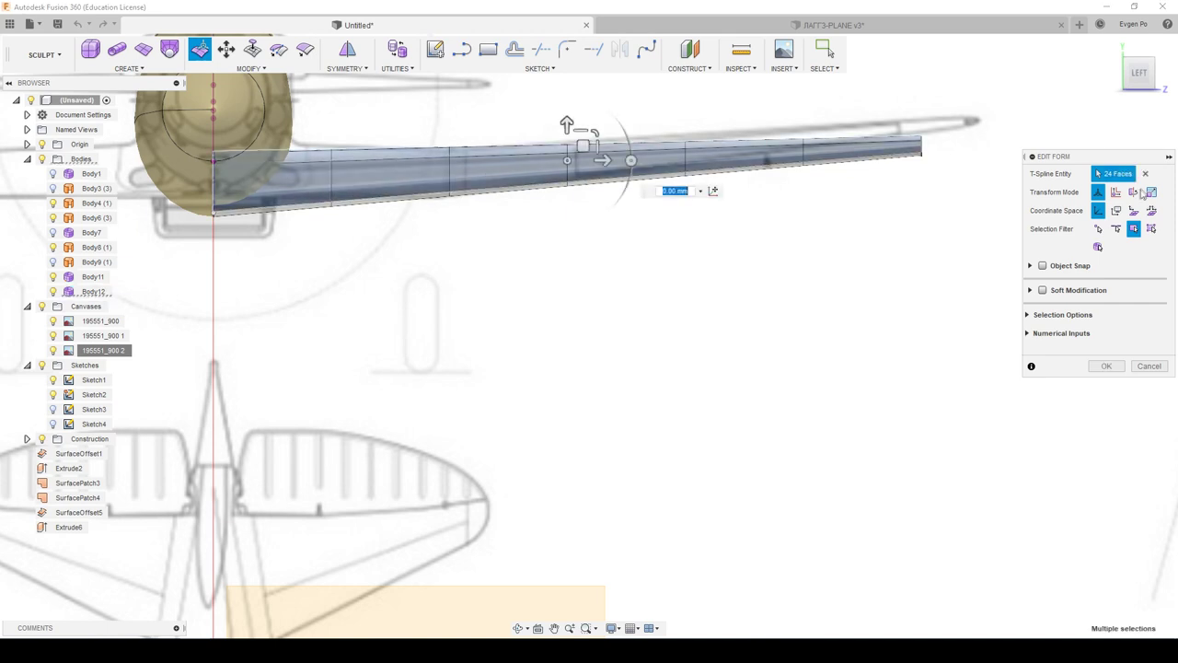
{"action": "left_click", "coordinate": [1118, 229]}
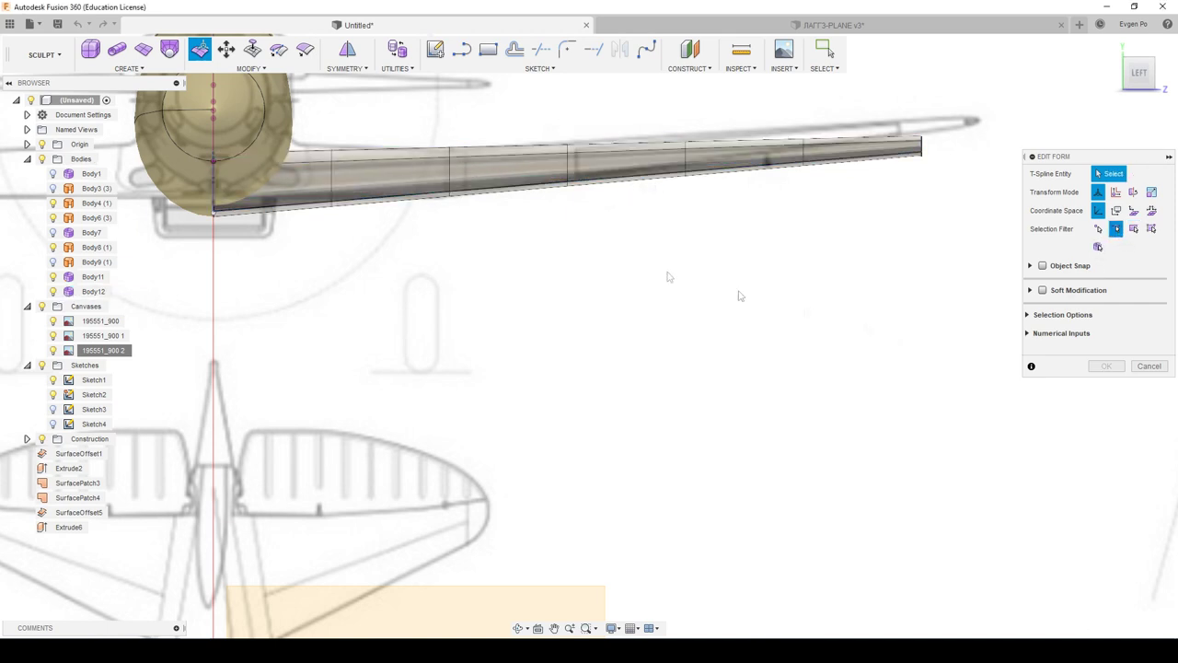
{"action": "double_click", "coordinate": [333, 184]}
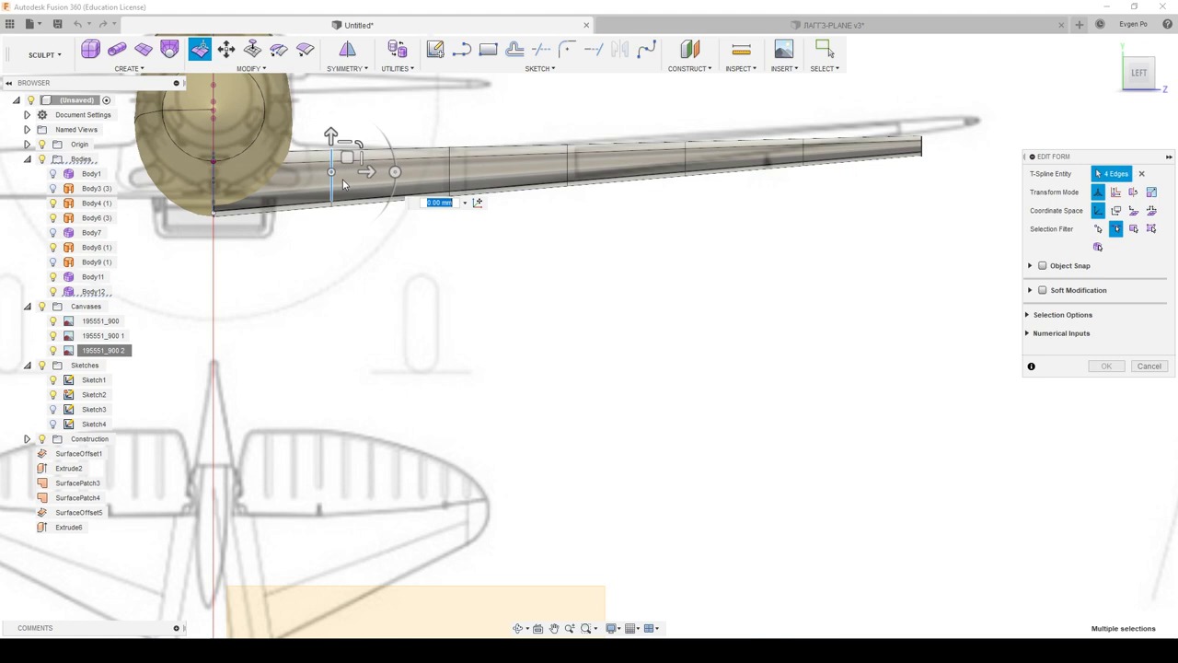
{"action": "left_click_drag", "start_coordinate": [347, 158], "coordinate": [346, 164]}
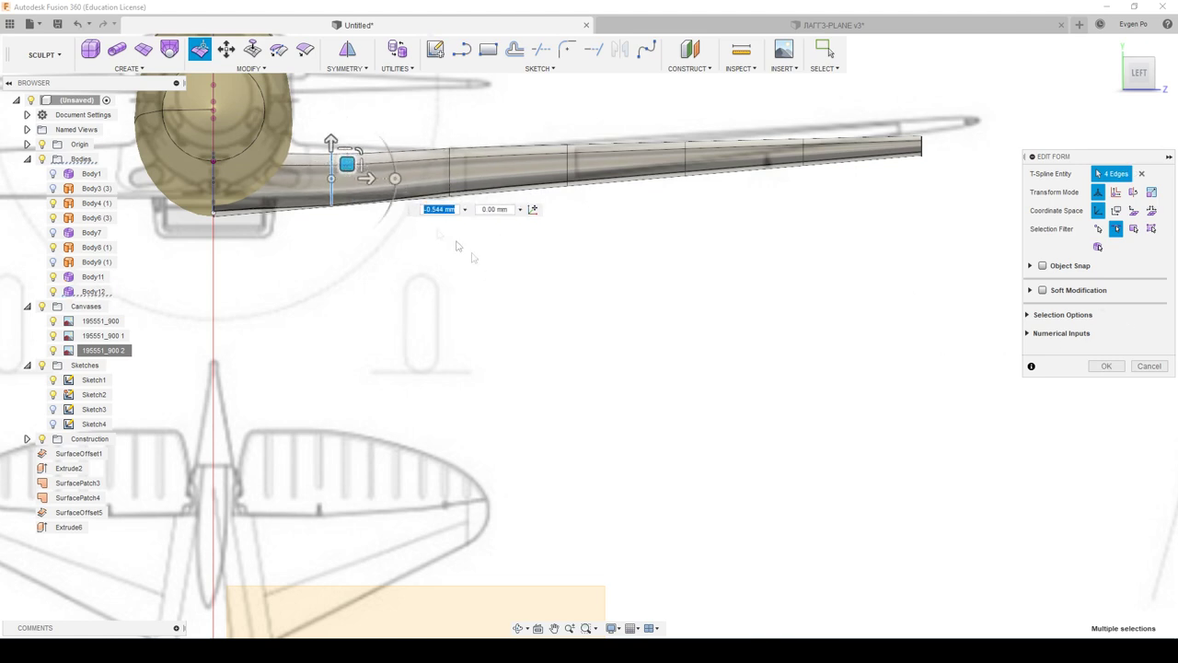
{"action": "middle_click_drag", "start_coordinate": [456, 245], "coordinate": [578, 150], "text": "shift"}
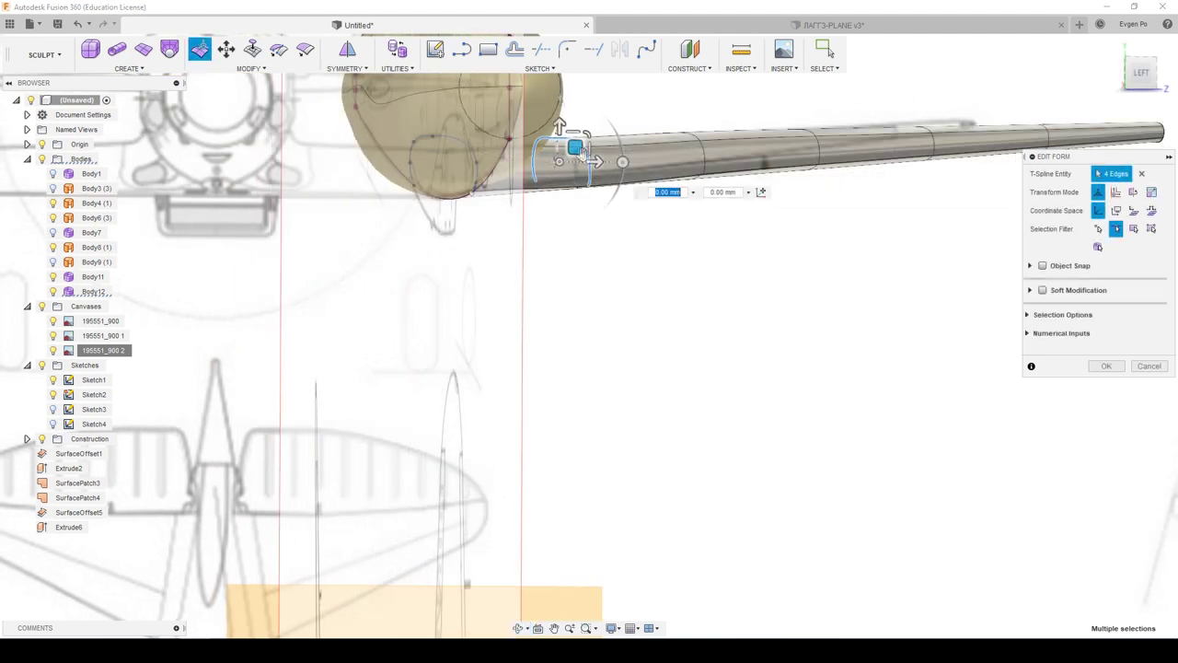
{"action": "left_click_drag", "start_coordinate": [575, 149], "coordinate": [578, 109]}
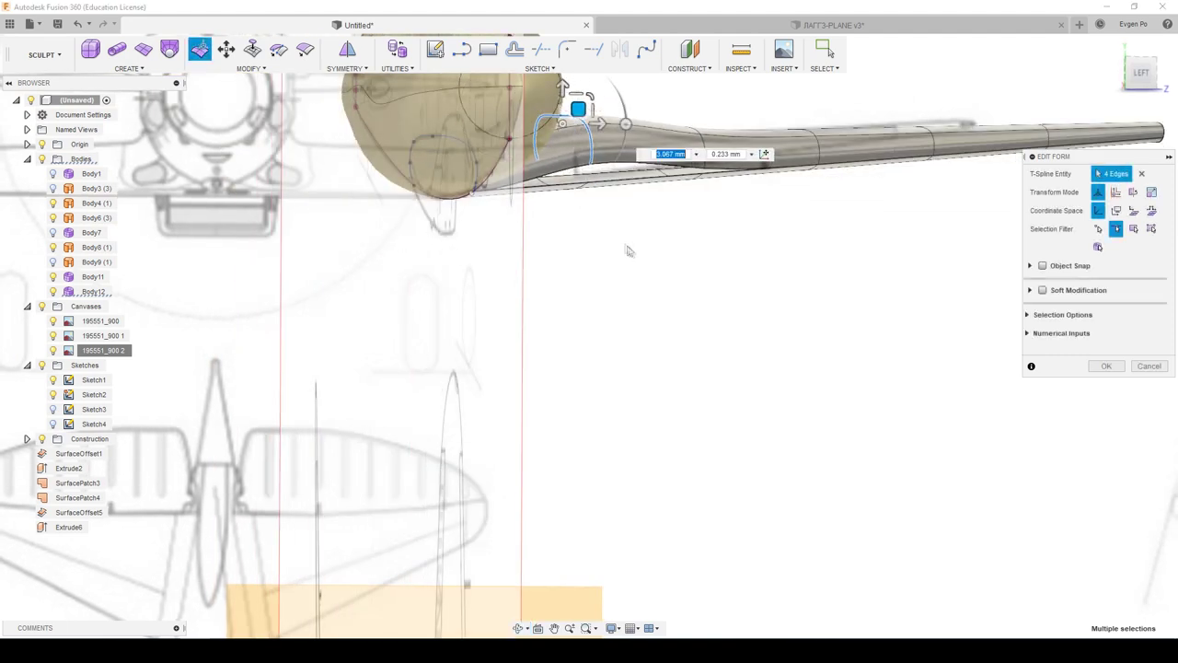
{"action": "left_click", "coordinate": [1145, 366]}
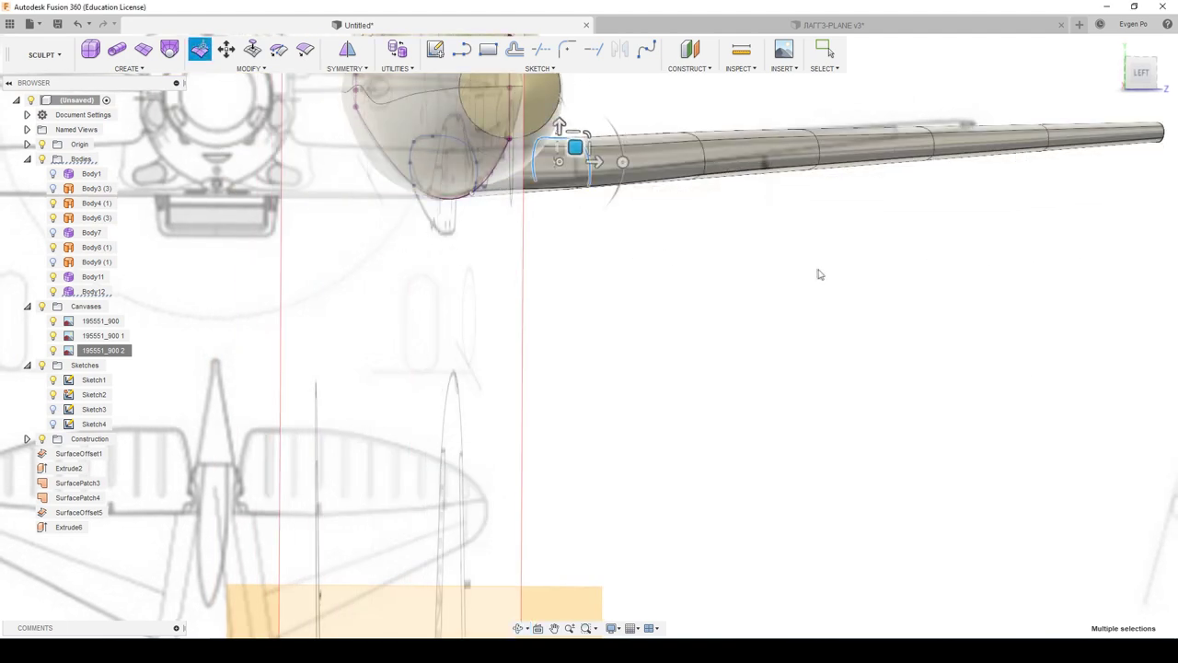
{"action": "key", "text": "Escape"}
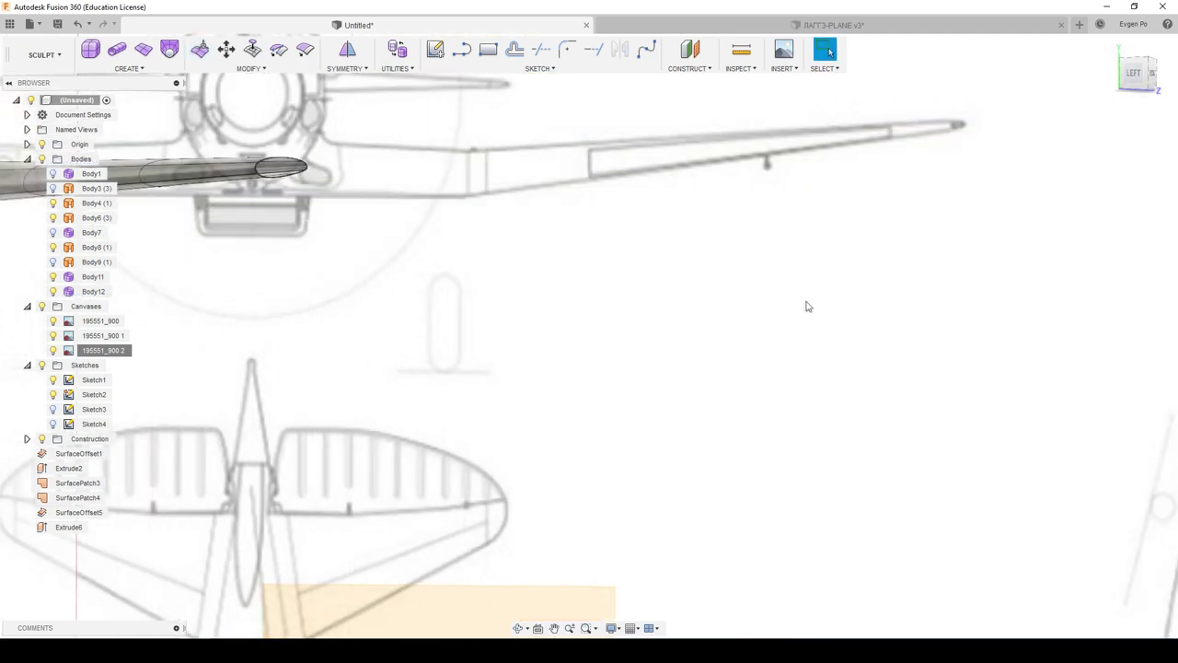
{"action": "left_click", "coordinate": [1139, 74]}
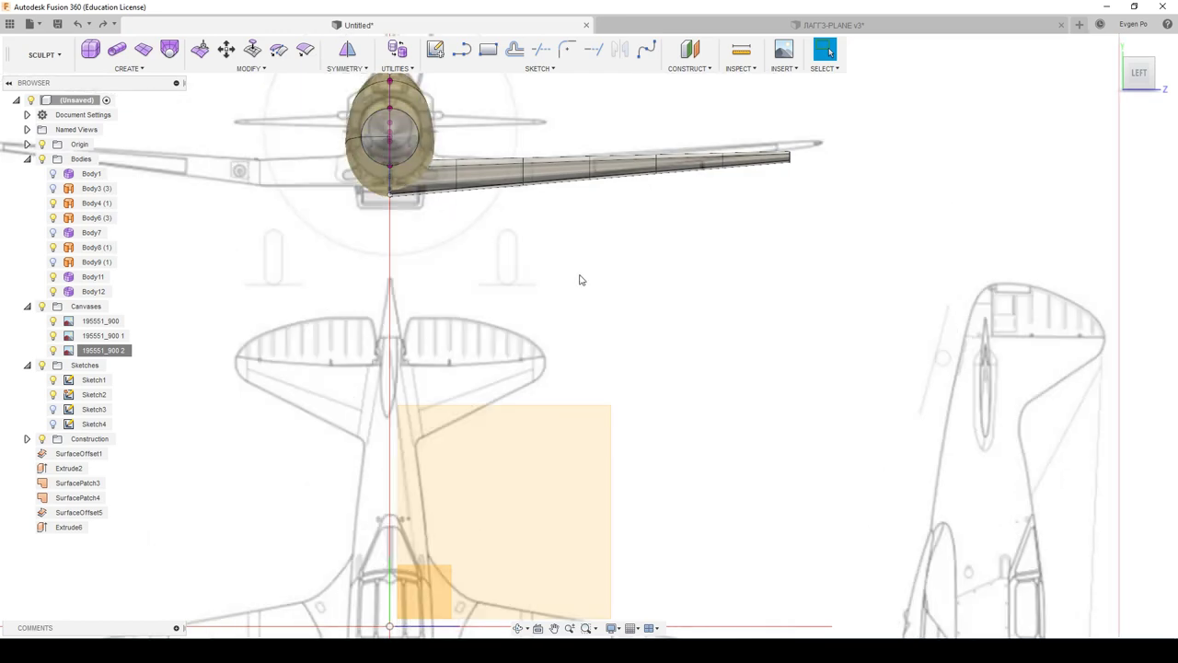
{"action": "scroll", "coordinate": [515, 198], "scroll_direction": "up", "scroll_amount": 3}
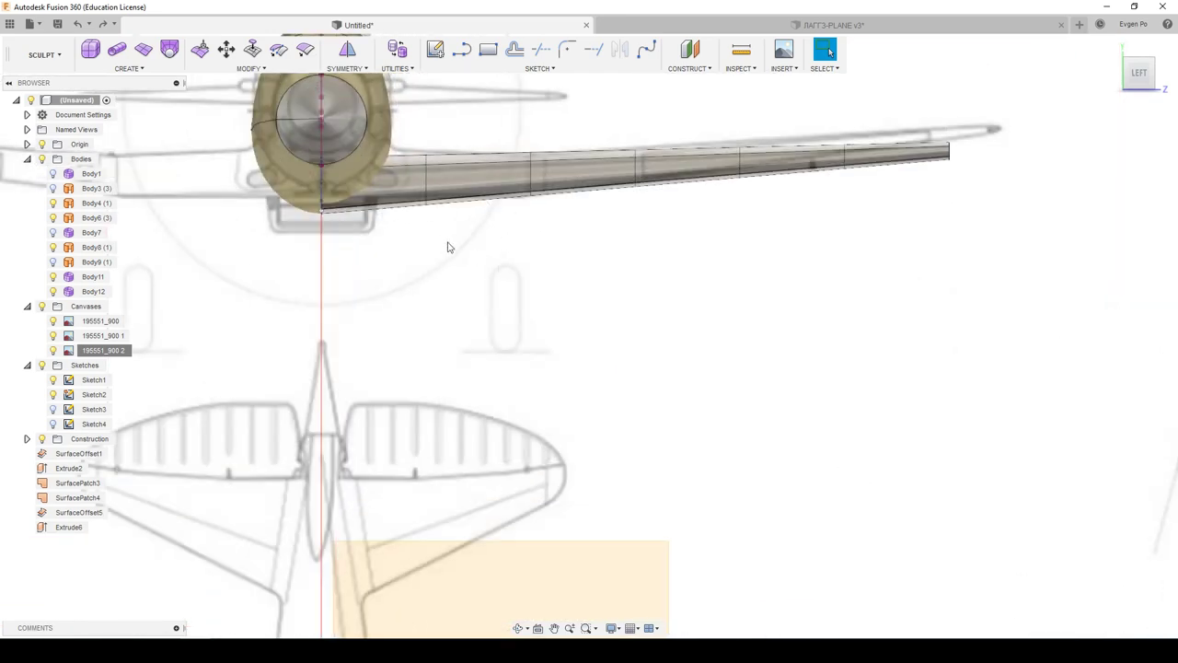
{"action": "left_click", "coordinate": [200, 49]}
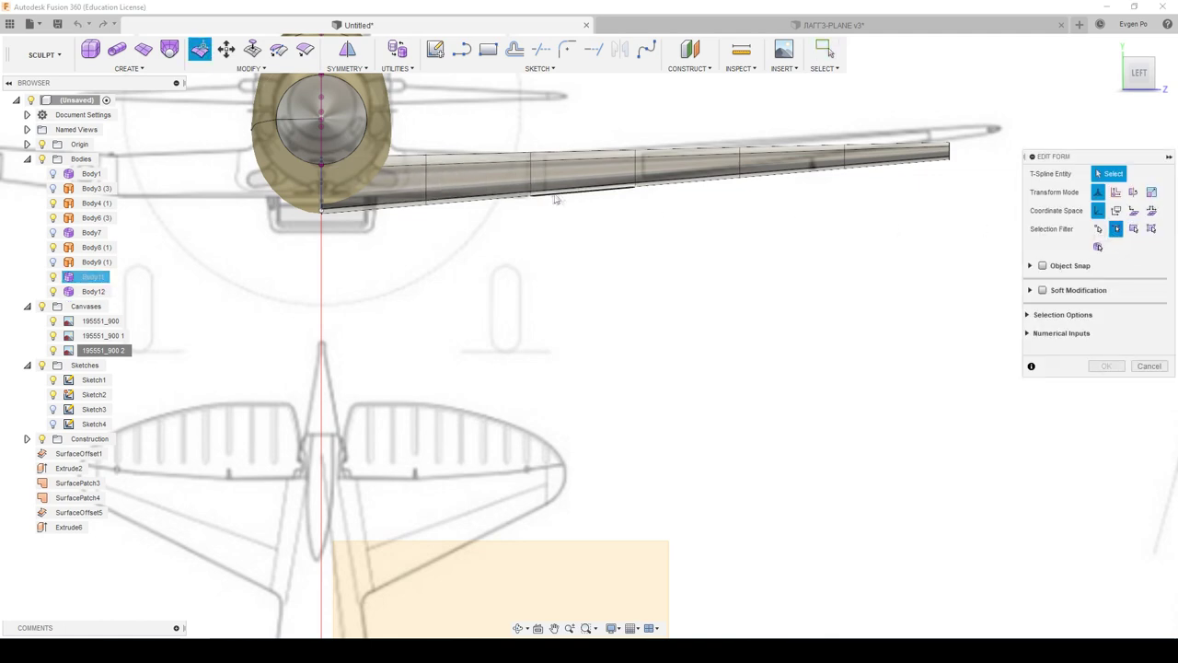
{"action": "double_click", "coordinate": [423, 173]}
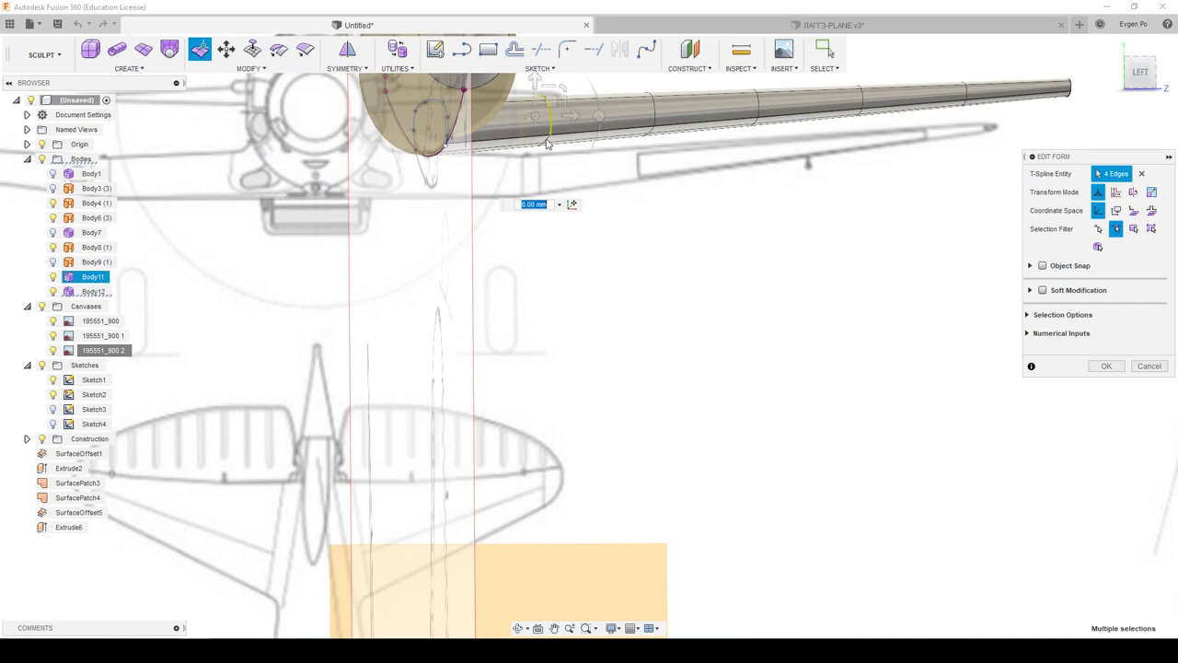
{"action": "double_click", "coordinate": [547, 142], "text": "shift"}
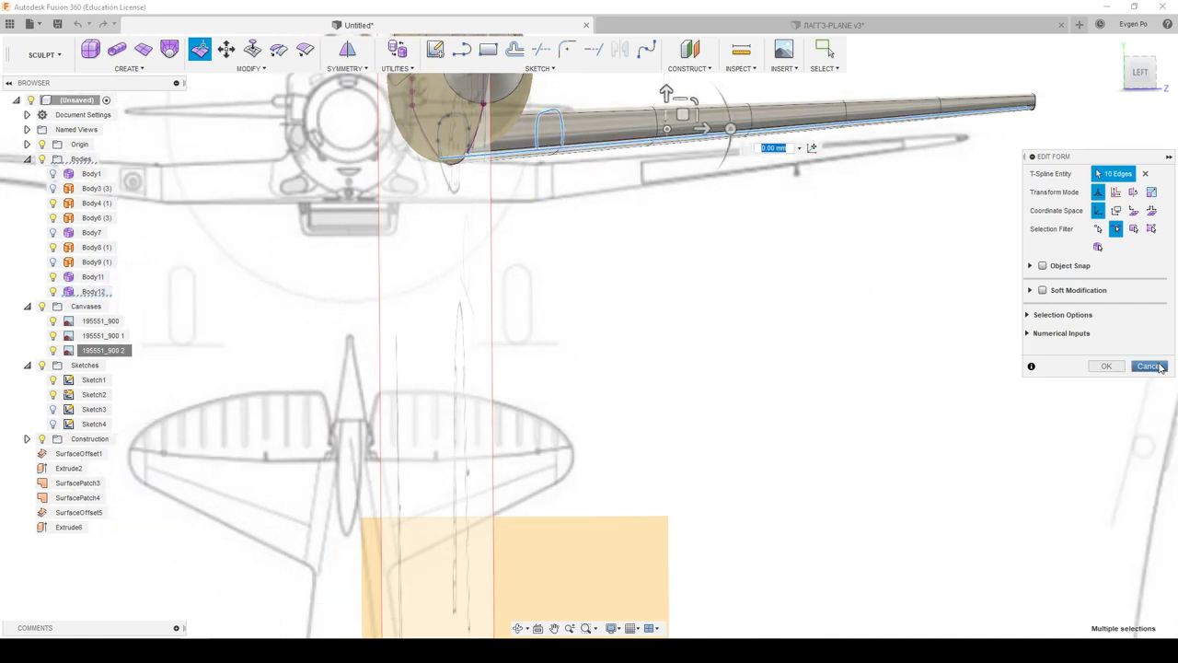
{"action": "left_click", "coordinate": [1149, 366]}
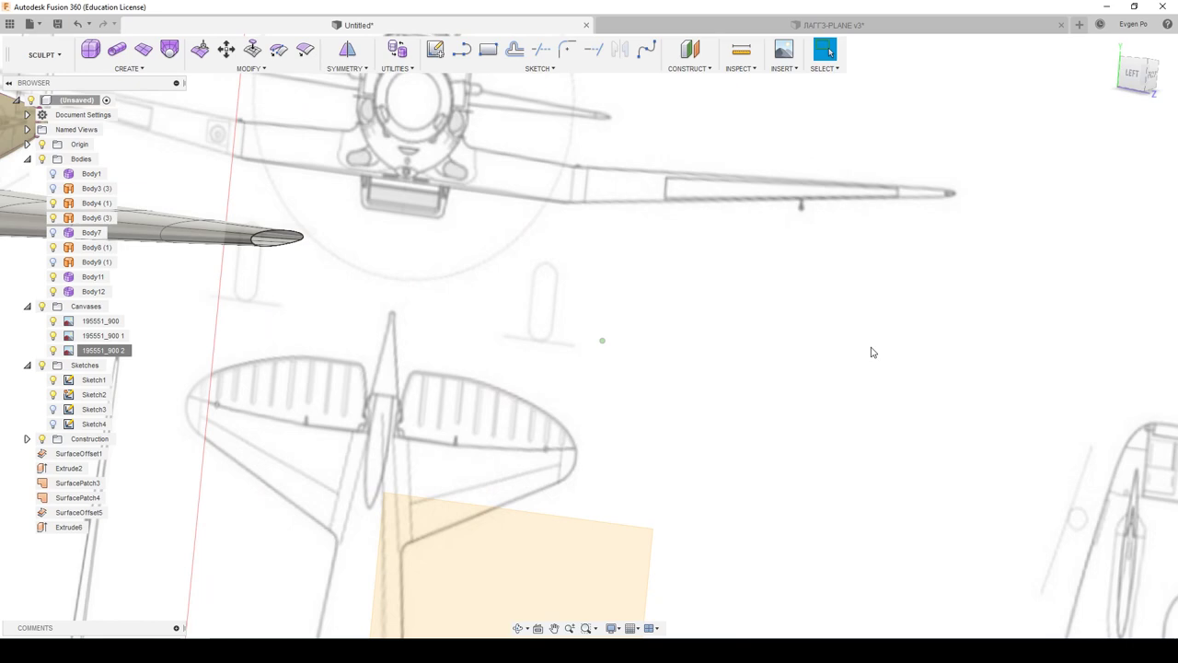
Step: Hide Body12, show Body11 and start Weld Vertices on the tail fin
{"action": "left_click", "coordinate": [53, 292]}
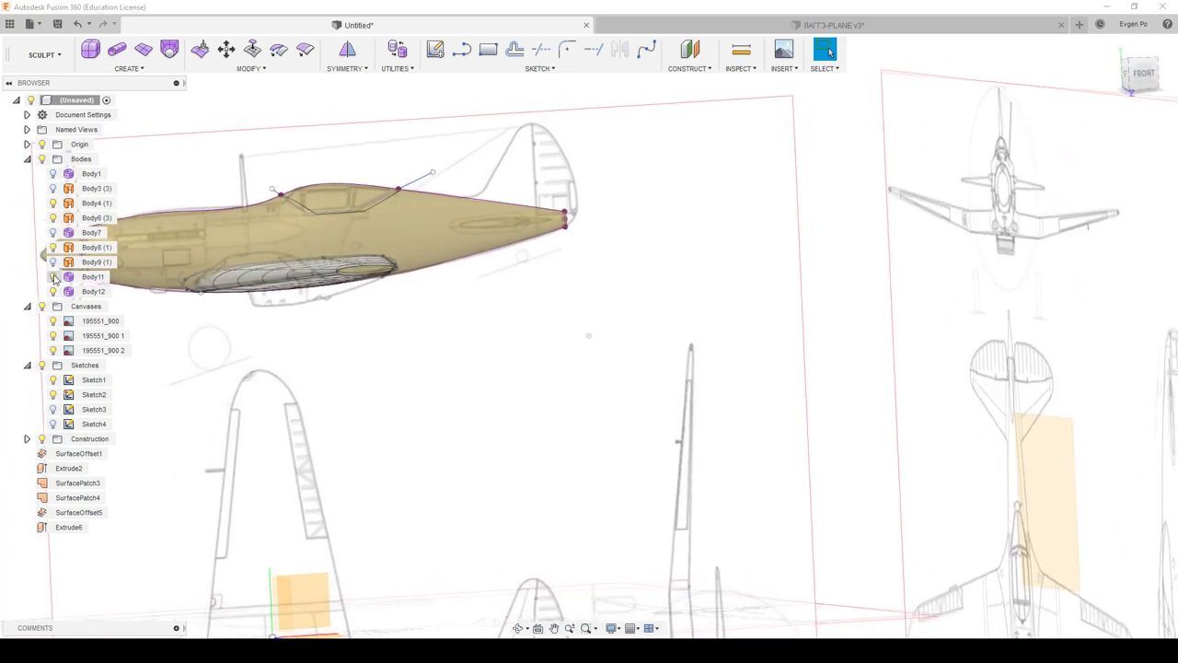
{"action": "left_click", "coordinate": [55, 278]}
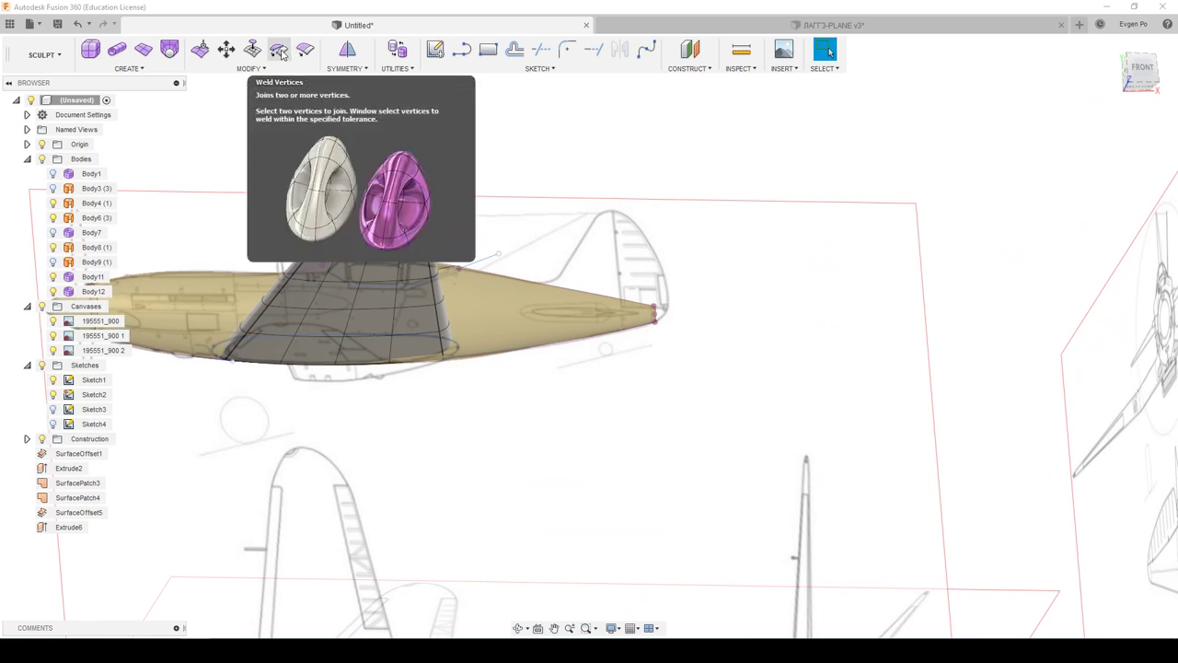
{"action": "left_click", "coordinate": [279, 50]}
Step: Weld the first fin vertex pairs, including the bottom-corner vertex
{"action": "scroll", "coordinate": [402, 241], "scroll_direction": "up", "scroll_amount": 5}
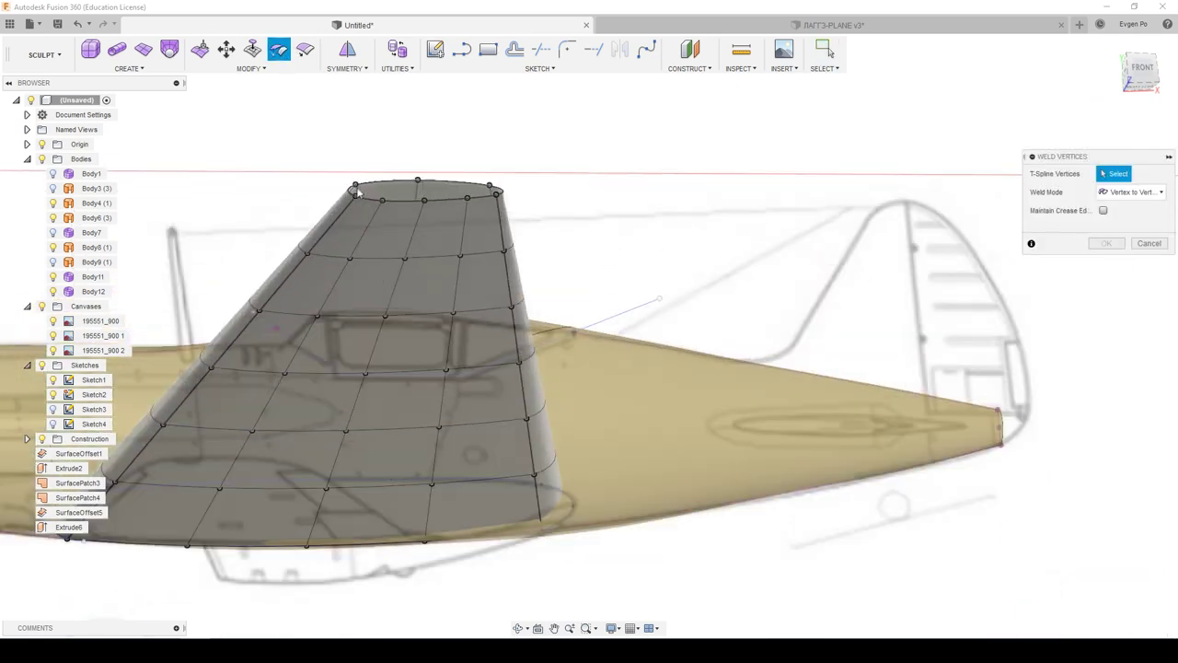
{"action": "scroll", "coordinate": [473, 300], "scroll_direction": "up", "scroll_amount": 3}
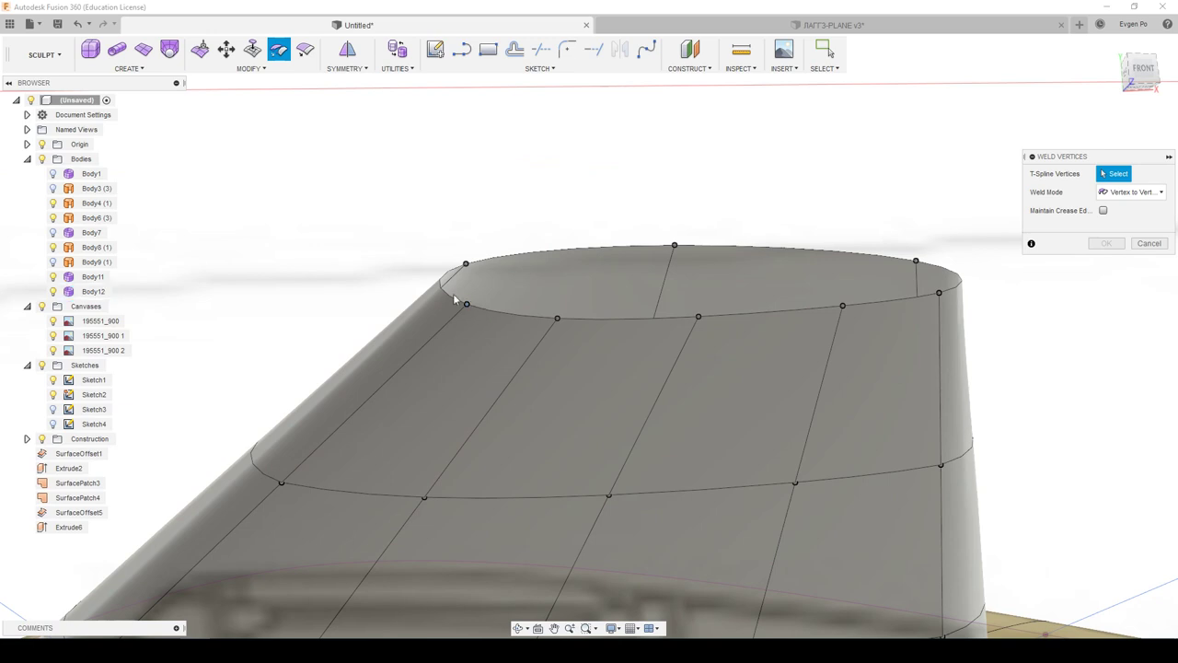
{"action": "left_click", "coordinate": [467, 304]}
{"action": "left_click", "coordinate": [279, 481]}
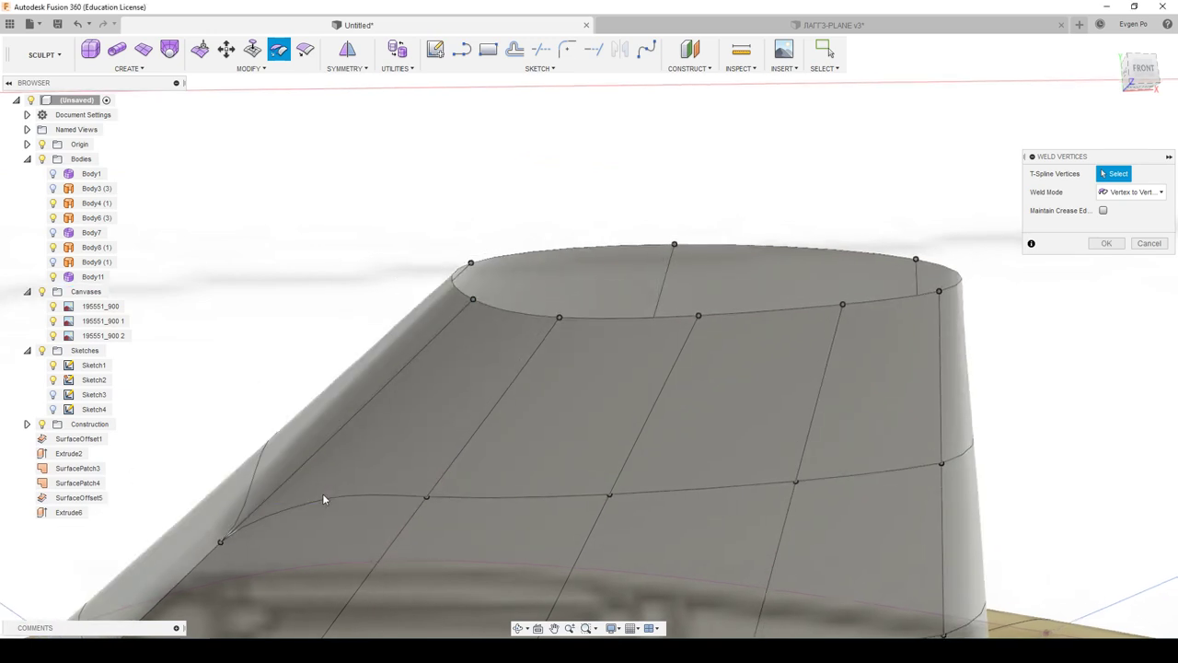
{"action": "scroll", "coordinate": [322, 494], "scroll_direction": "down", "scroll_amount": 5}
{"action": "scroll", "coordinate": [257, 432], "scroll_direction": "down", "scroll_amount": 1}
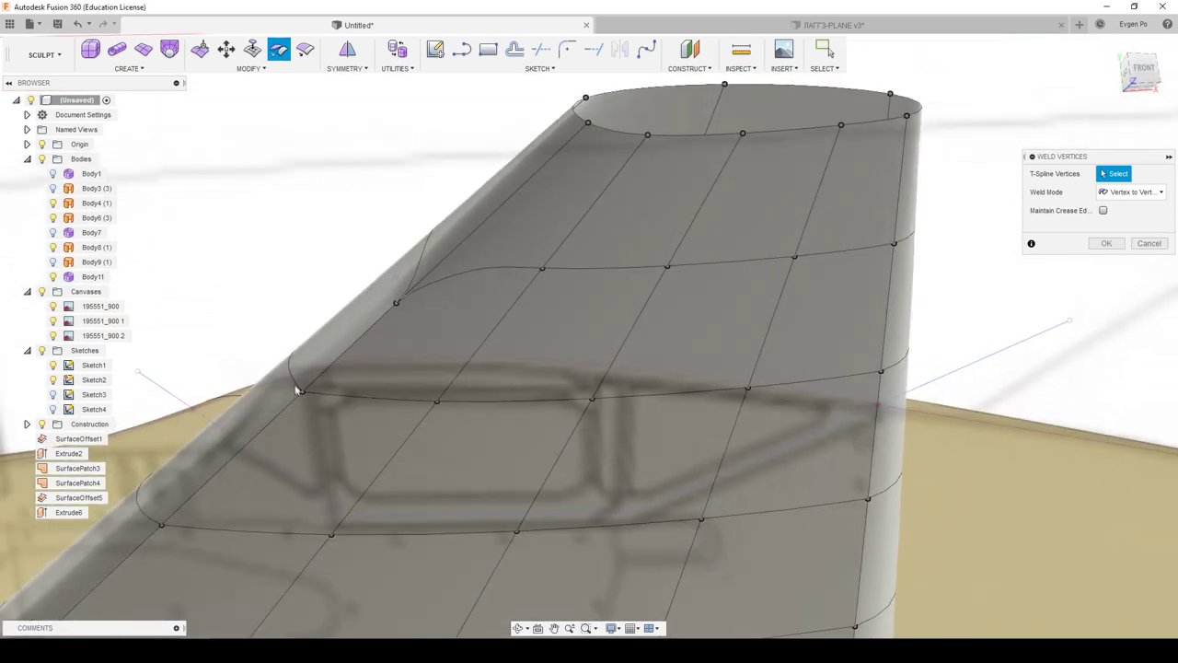
{"action": "left_click", "coordinate": [319, 418]}
{"action": "mouse_move", "coordinate": [175, 542]}
{"action": "middle_mouse_down", "text": "shift"}
{"action": "mouse_move", "coordinate": [199, 529]}
{"action": "mouse_move", "coordinate": [221, 473]}
{"action": "mouse_move", "coordinate": [250, 474]}
{"action": "mouse_move", "coordinate": [247, 458]}
{"action": "middle_mouse_up", "text": "shift"}
{"action": "left_click", "coordinate": [173, 542]}
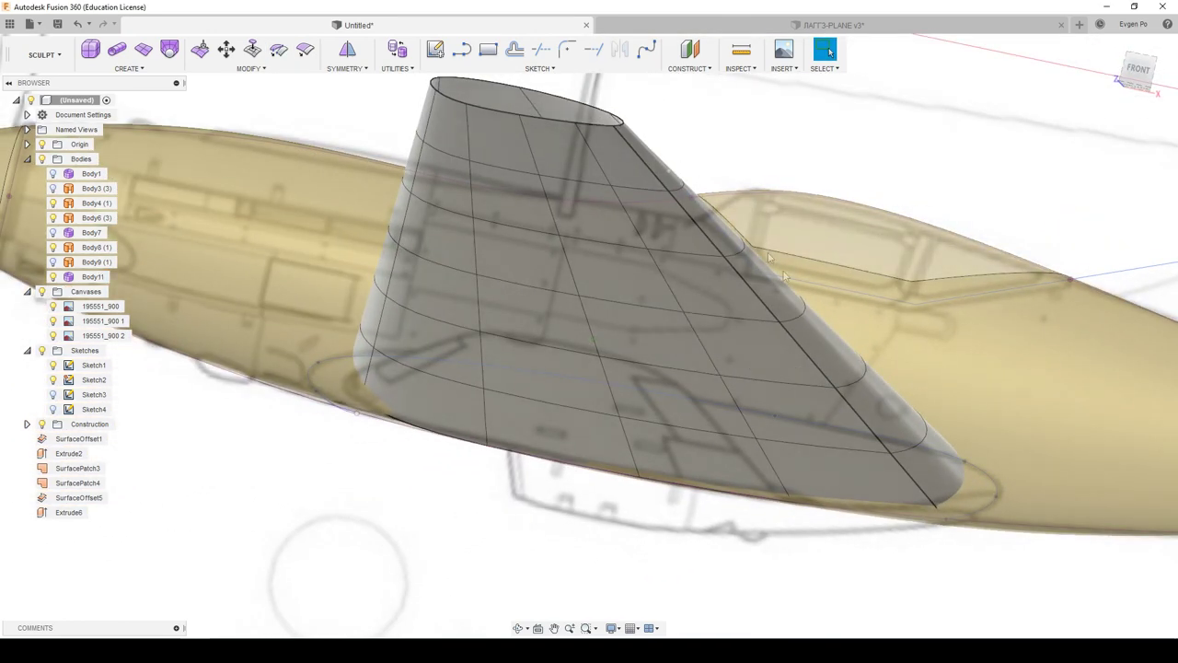
Step: Weld the fin's trailing-edge and top-edge vertices in sequence and commit the welds
{"action": "left_click", "coordinate": [278, 51]}
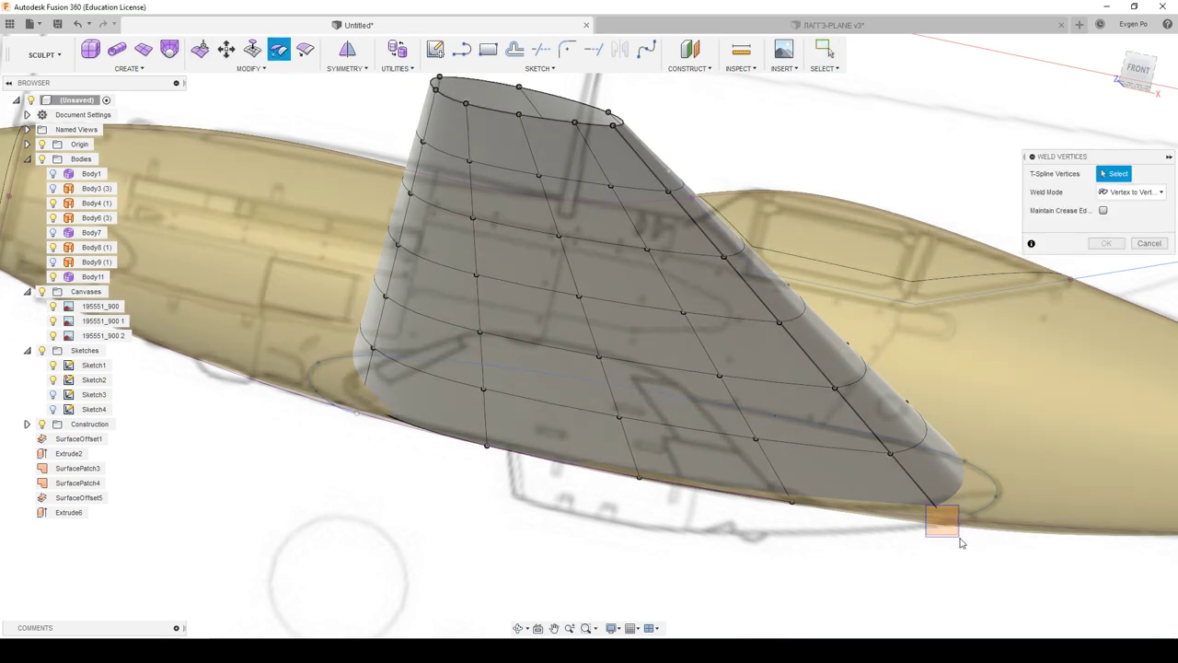
{"action": "left_click", "coordinate": [960, 543]}
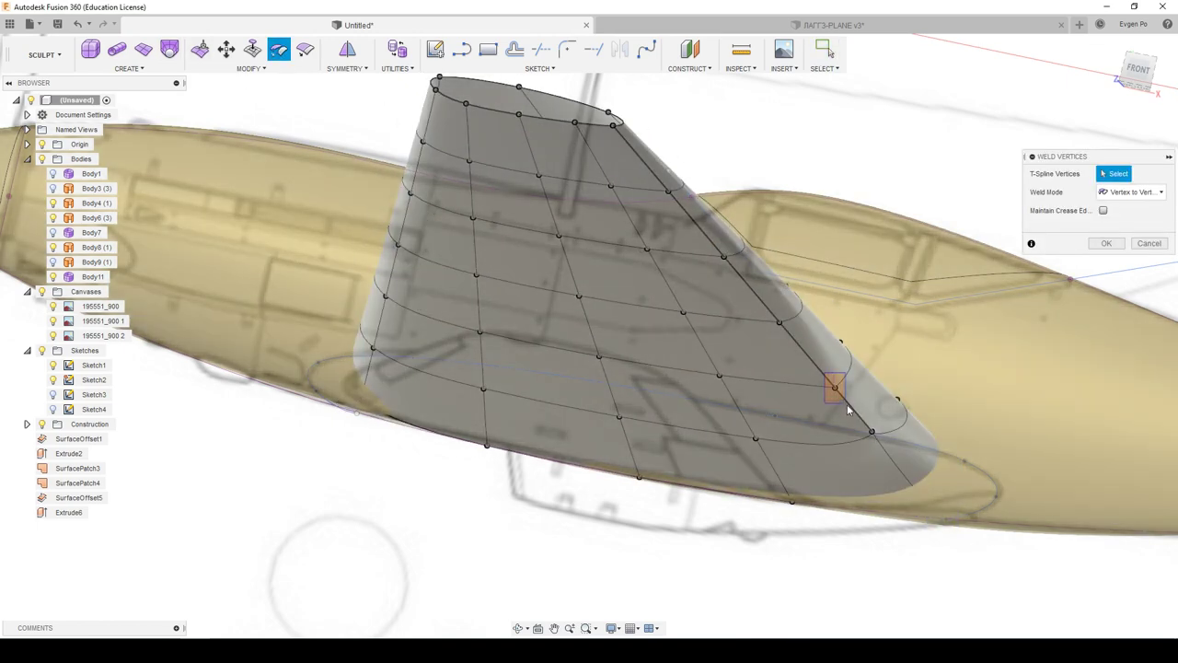
{"action": "left_click", "coordinate": [847, 408]}
{"action": "left_click", "coordinate": [794, 339]}
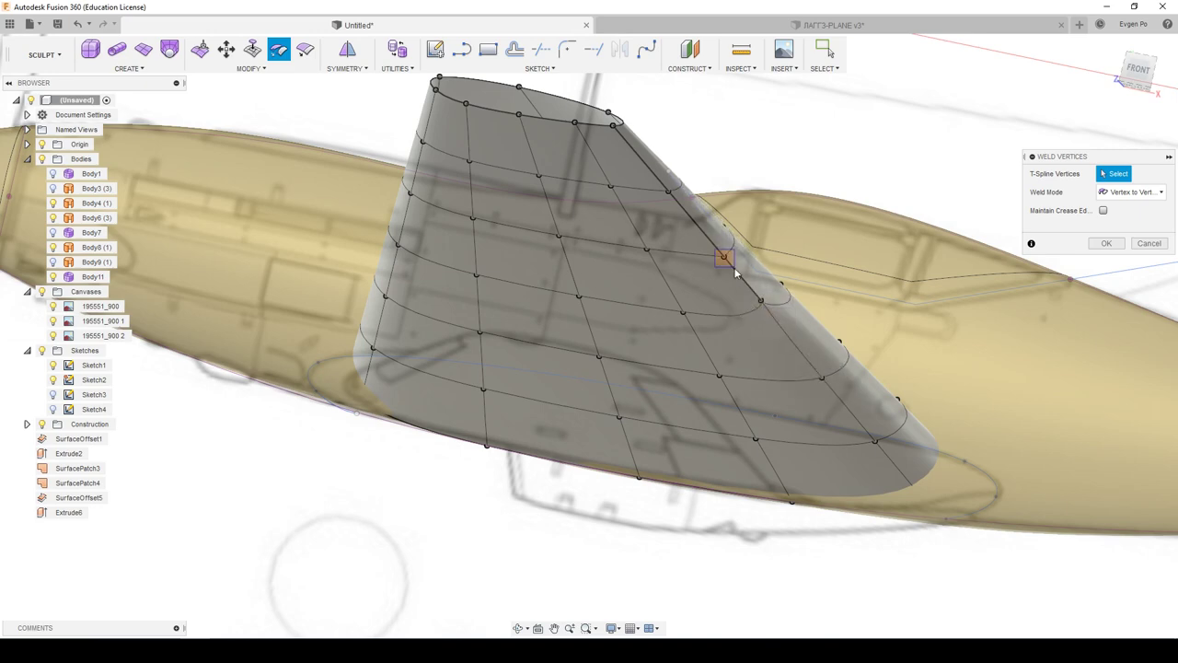
{"action": "left_click", "coordinate": [735, 269]}
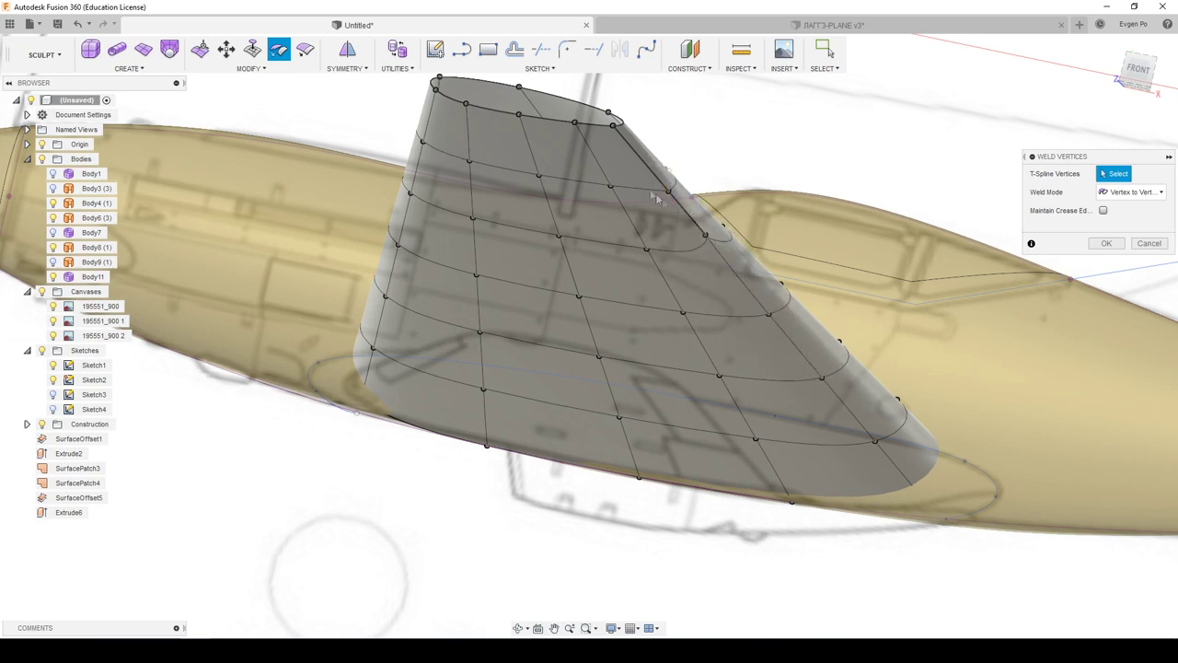
{"action": "left_click", "coordinate": [679, 207]}
{"action": "scroll", "coordinate": [607, 127], "scroll_direction": "up", "scroll_amount": 2}
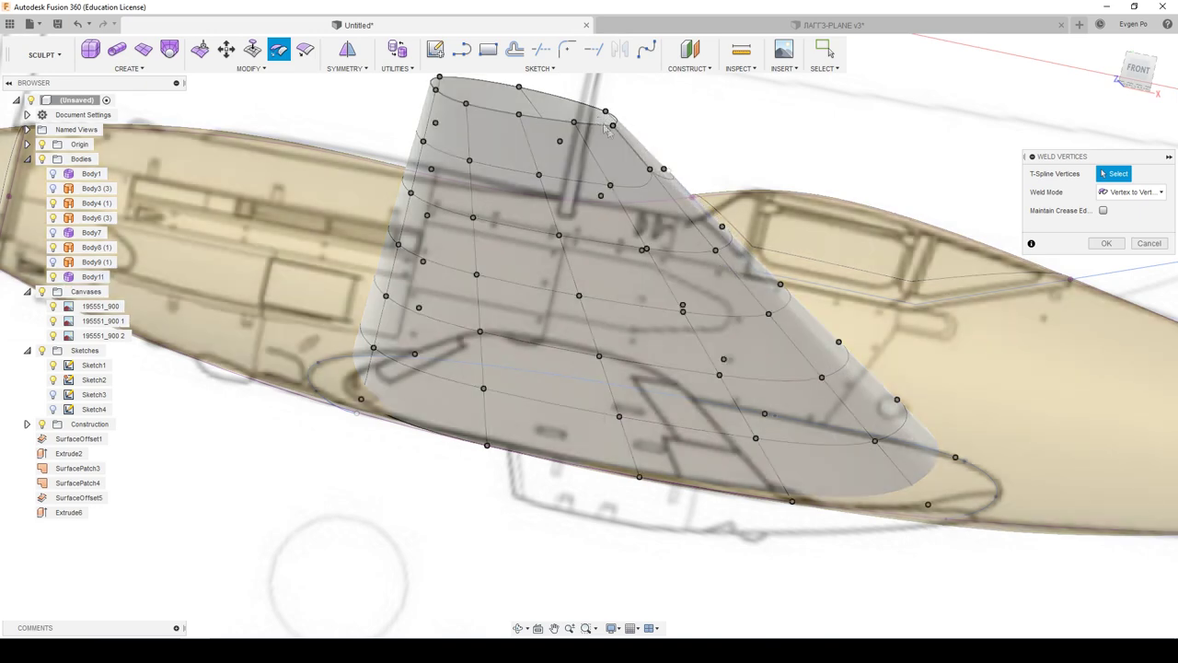
{"action": "scroll", "coordinate": [605, 129], "scroll_direction": "up", "scroll_amount": 3}
{"action": "scroll", "coordinate": [603, 132], "scroll_direction": "up", "scroll_amount": 3}
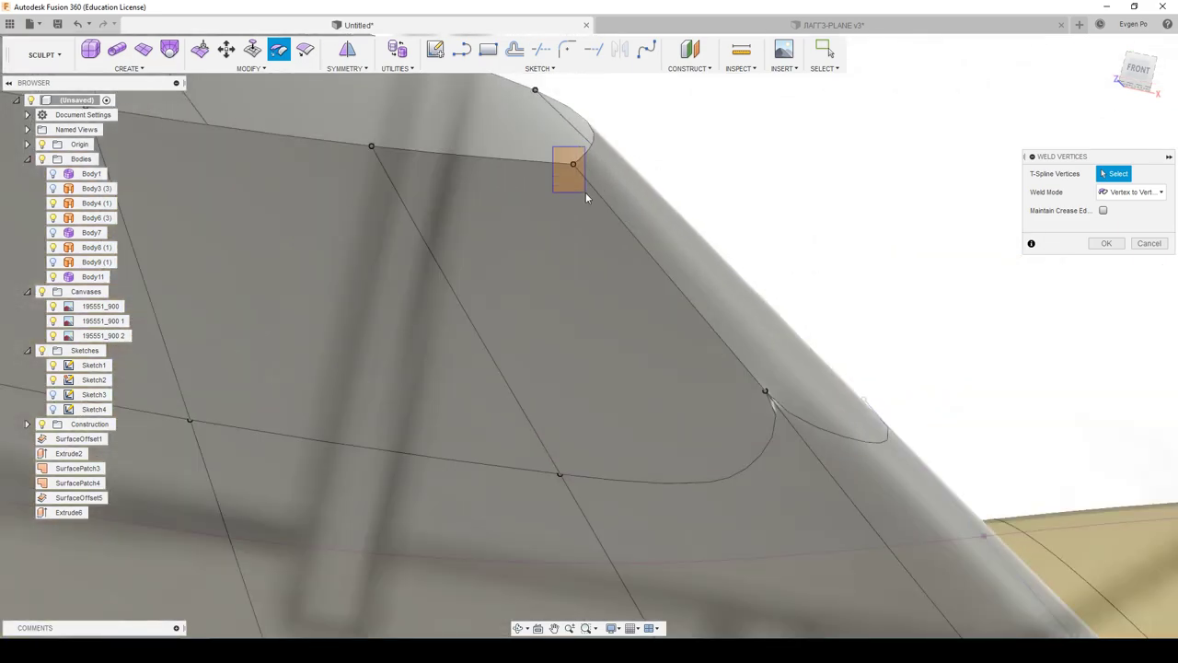
{"action": "left_click", "coordinate": [585, 194]}
{"action": "left_click", "coordinate": [1107, 243]}
{"action": "scroll", "coordinate": [783, 313], "scroll_direction": "down", "scroll_amount": 5}
{"action": "scroll", "coordinate": [787, 310], "scroll_direction": "down", "scroll_amount": 4}
{"action": "scroll", "coordinate": [762, 341], "scroll_direction": "down", "scroll_amount": 2}
{"action": "middle_click_drag", "start_coordinate": [762, 341], "coordinate": [1125, 98], "text": "shift"}
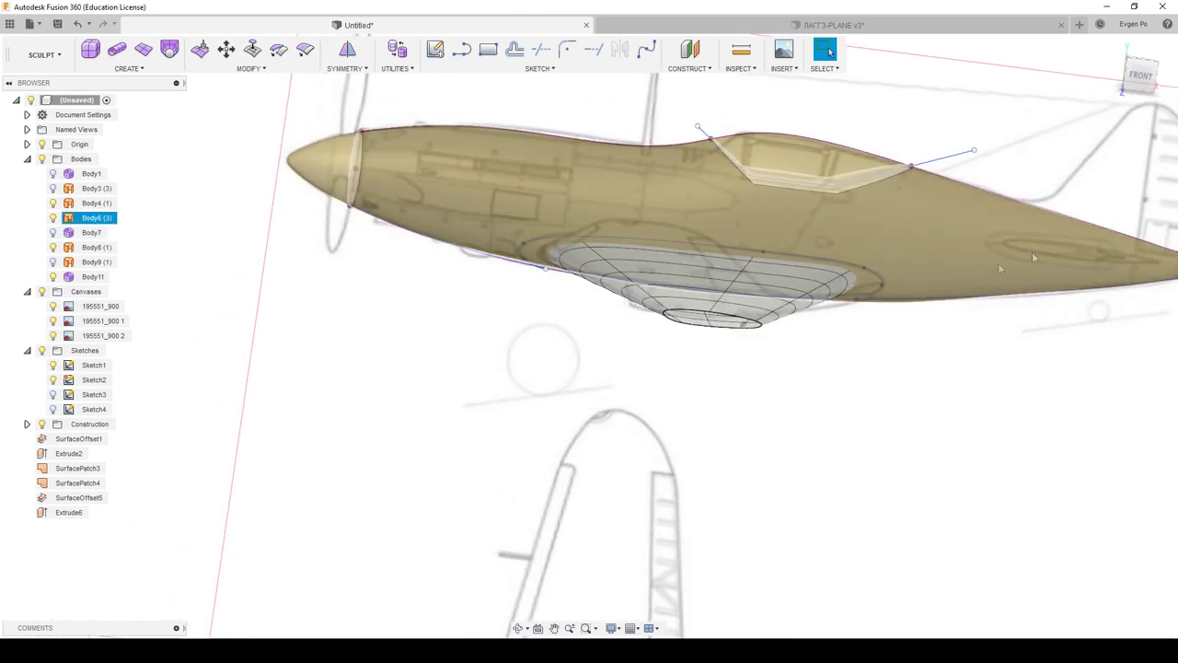
Step: In front view, hide the fuselage and select the fairing's outer edge loop in Edit Form
{"action": "left_click", "coordinate": [1144, 81]}
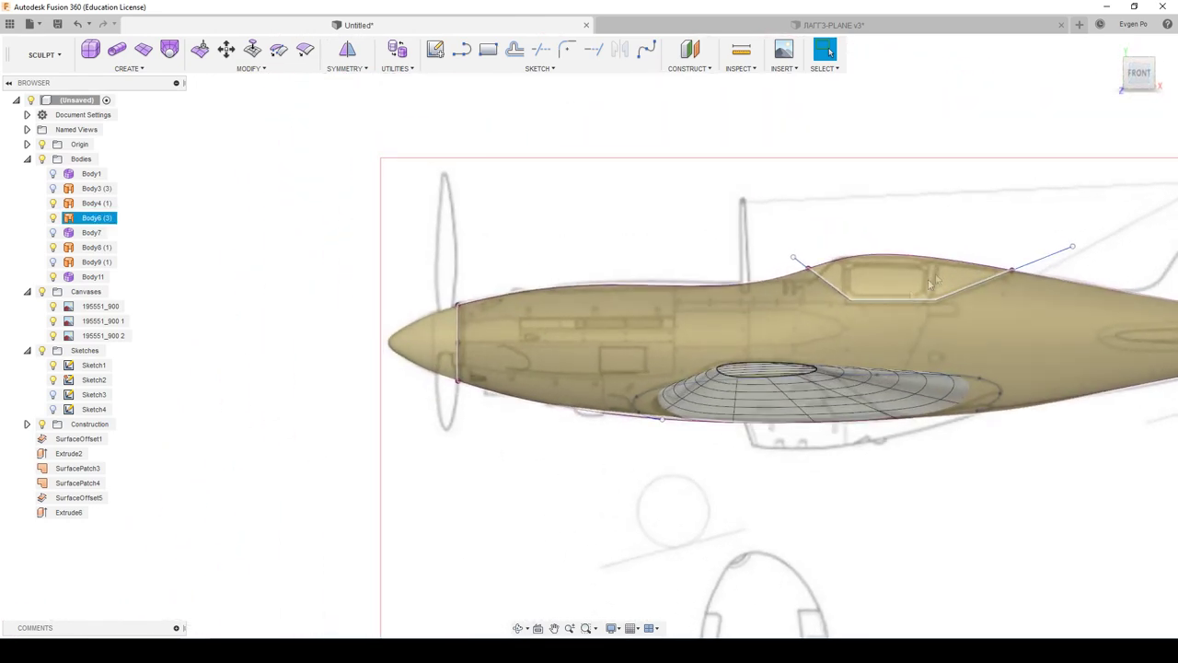
{"action": "left_click", "coordinate": [264, 359]}
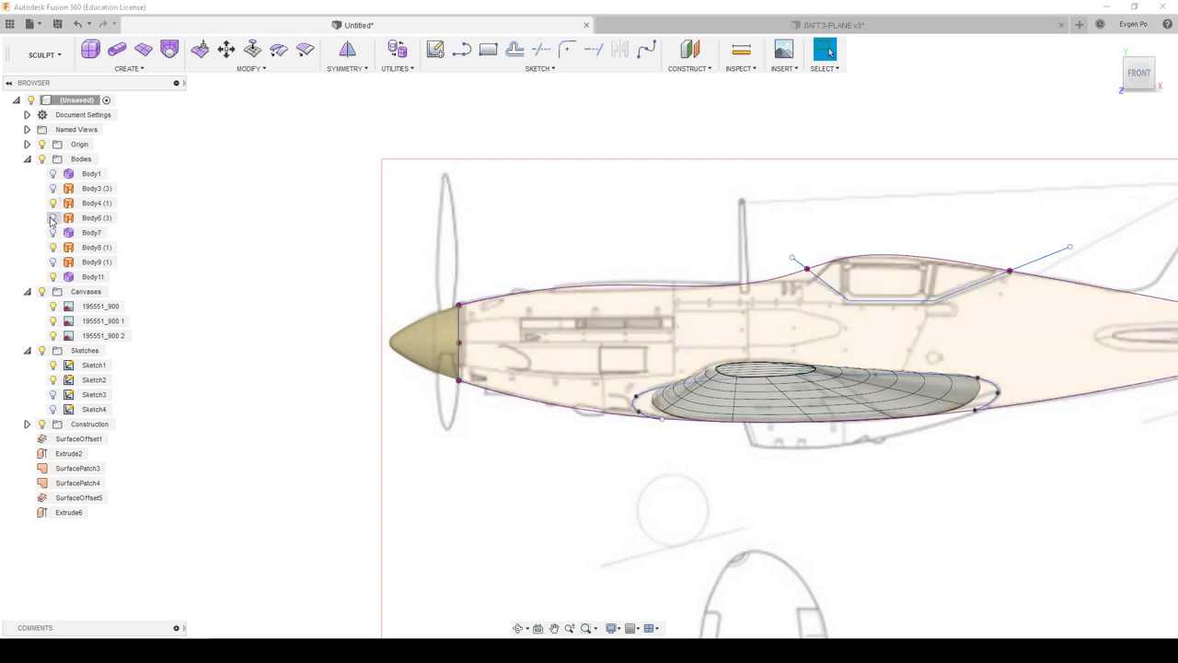
{"action": "scroll", "coordinate": [1137, 447], "scroll_direction": "up", "scroll_amount": 2}
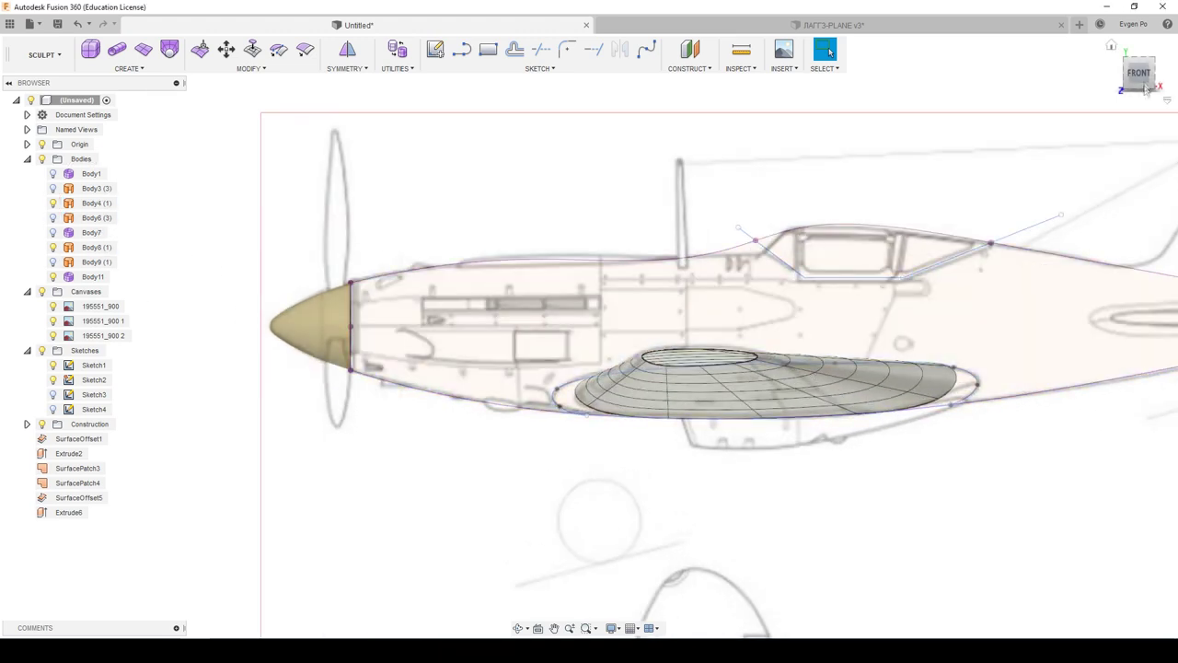
{"action": "left_click", "coordinate": [201, 54]}
{"action": "scroll", "coordinate": [763, 333], "scroll_direction": "up", "scroll_amount": 2}
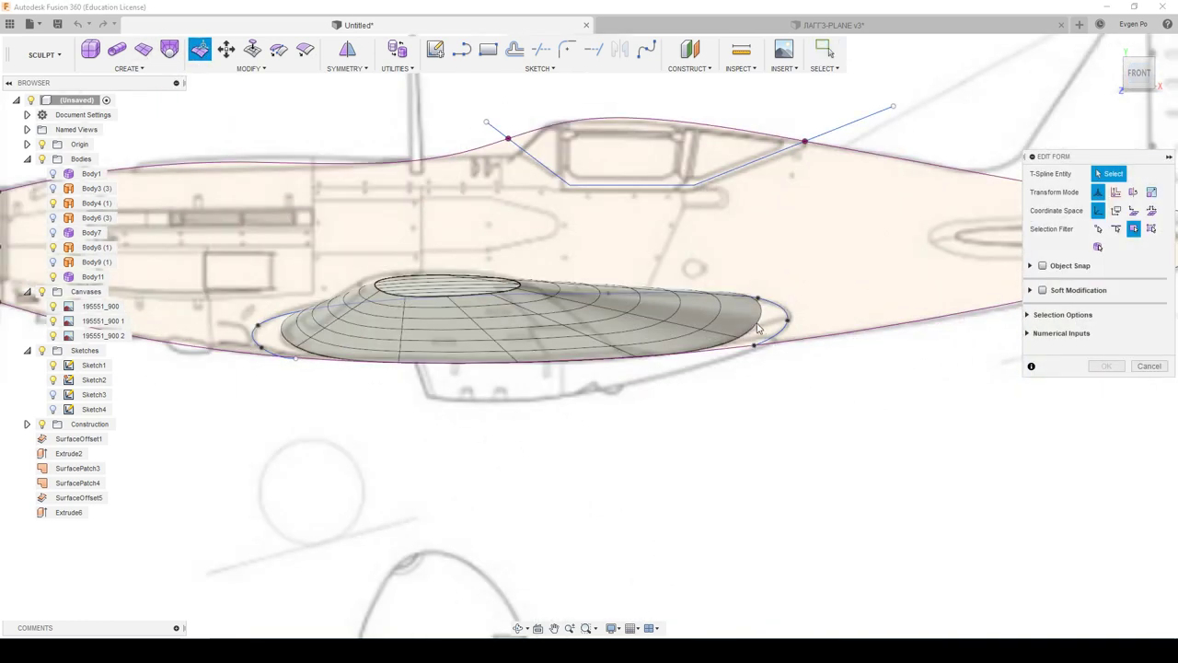
{"action": "left_click", "coordinate": [758, 324]}
{"action": "left_click", "coordinate": [1116, 229]}
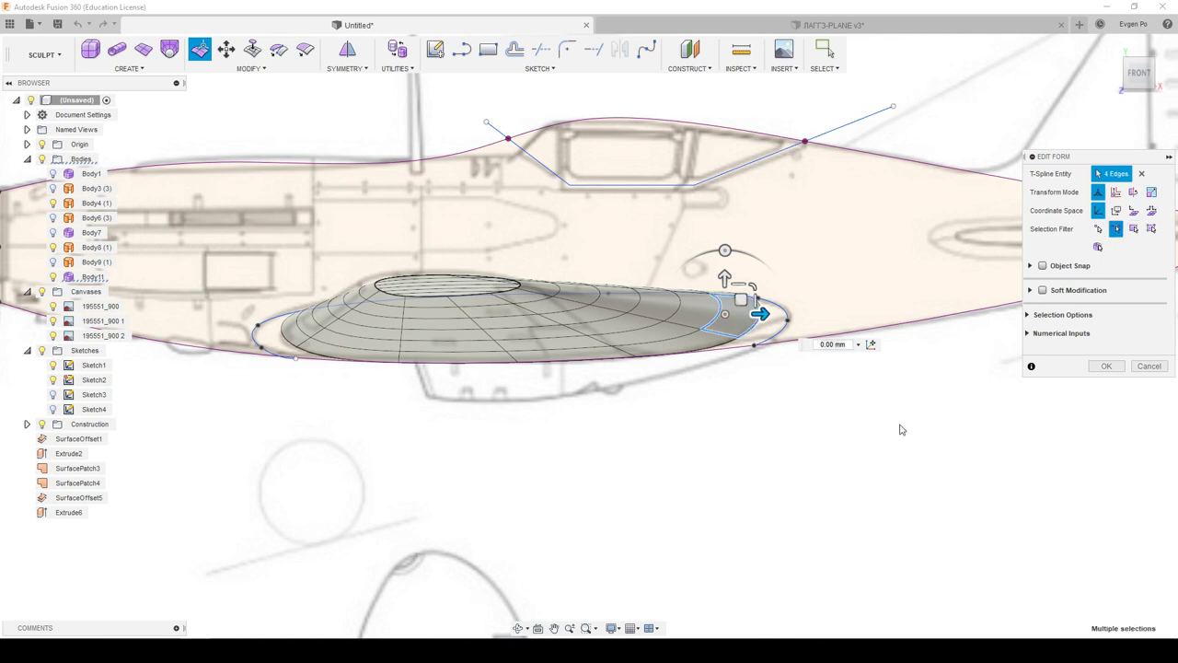
{"action": "double_click", "coordinate": [754, 333]}
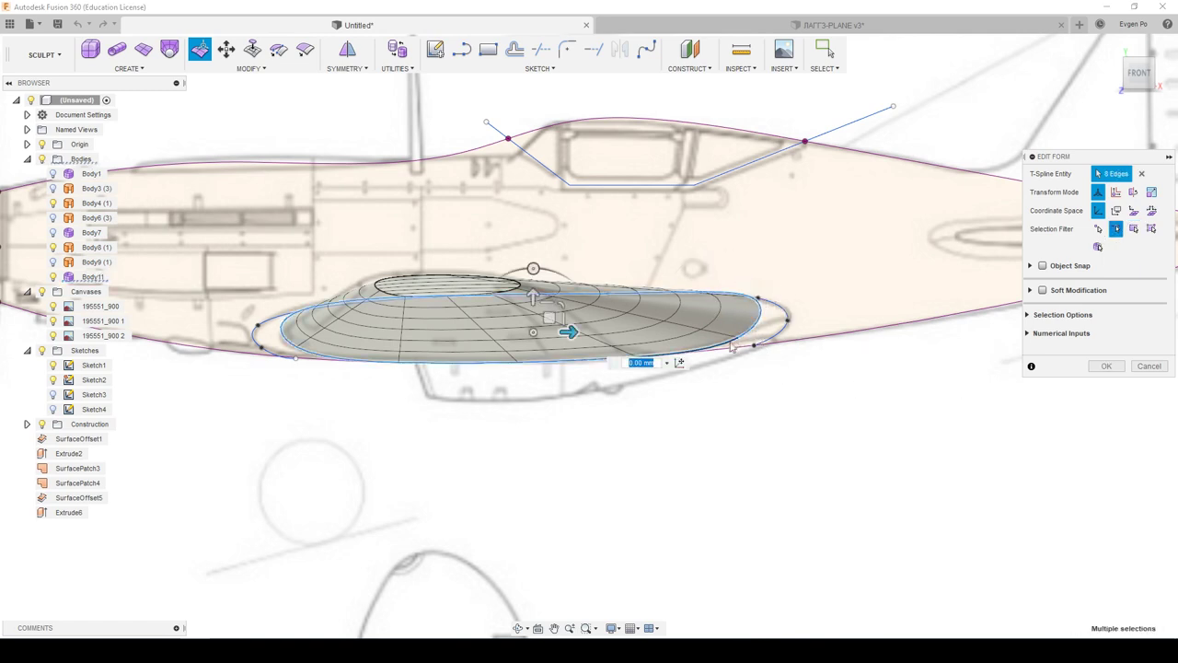
Step: Scale the edge loop by 1.095 and move it into a flatter oval, then confirm
{"action": "left_click_drag", "start_coordinate": [564, 318], "coordinate": [567, 317]}
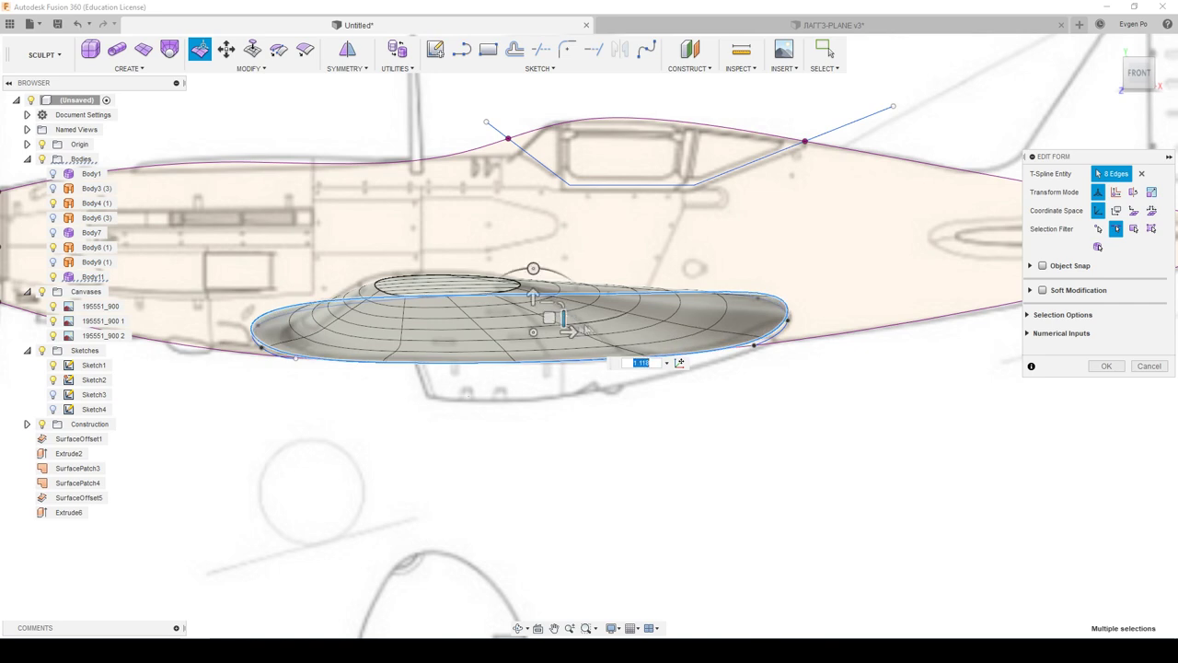
{"action": "left_click_drag", "start_coordinate": [549, 304], "coordinate": [547, 307]}
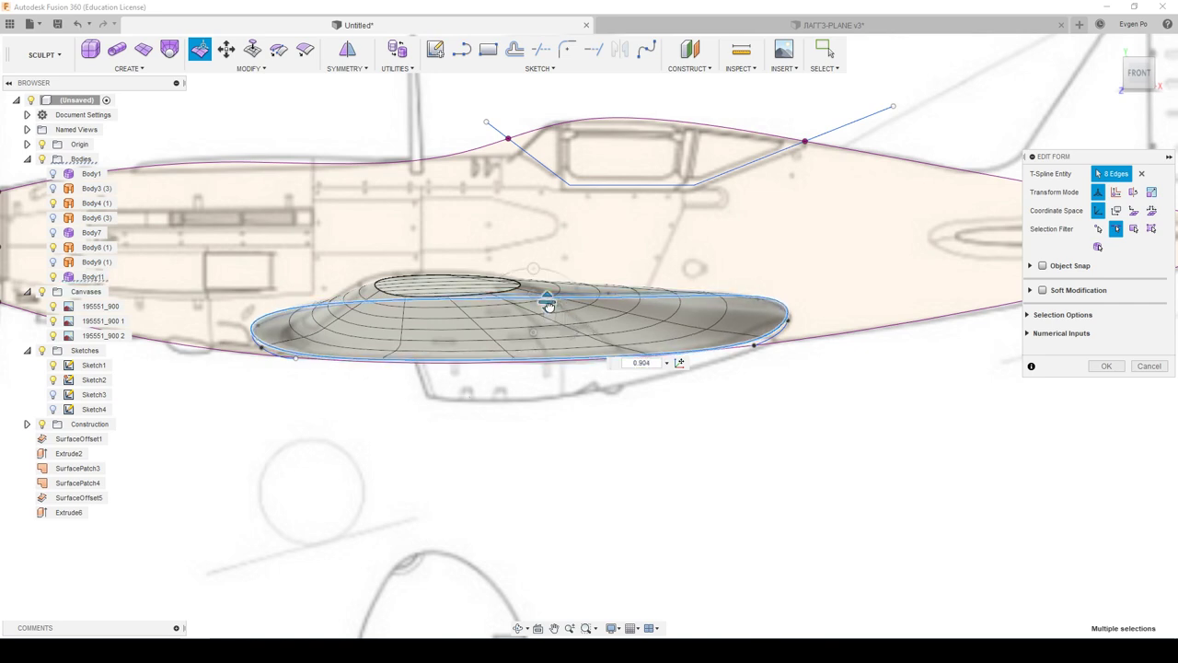
{"action": "mouse_move", "coordinate": [549, 319]}
{"action": "left_mouse_down"}
{"action": "mouse_move", "coordinate": [539, 323]}
{"action": "mouse_move", "coordinate": [553, 320]}
{"action": "left_mouse_up"}
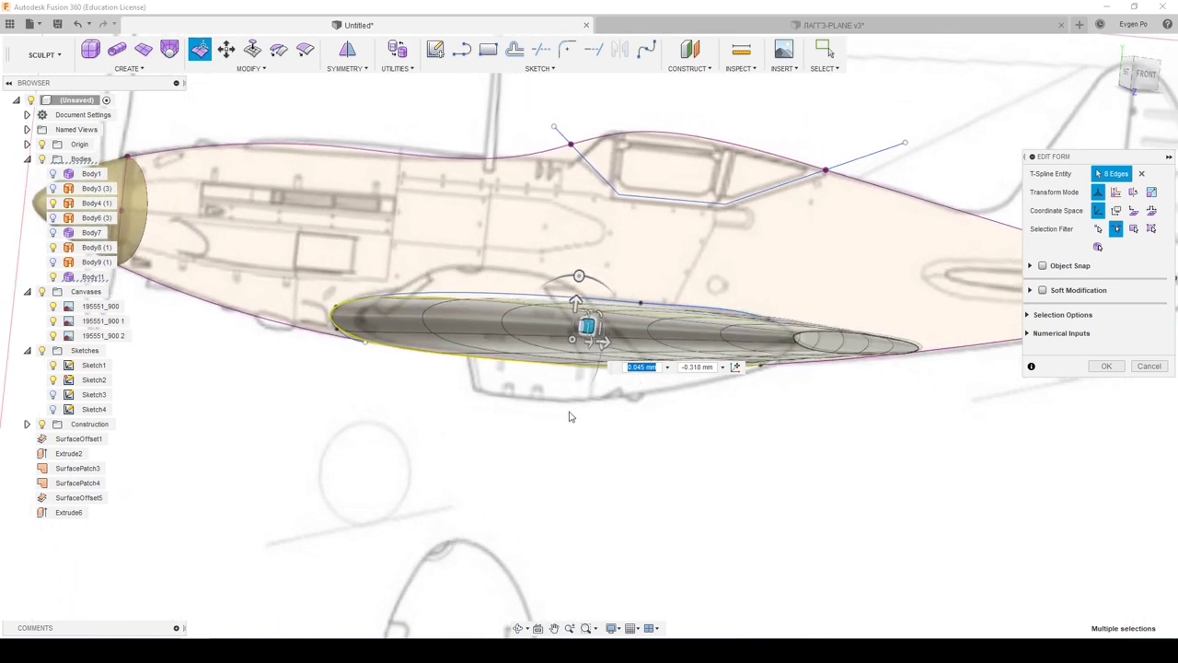
{"action": "middle_click_drag", "start_coordinate": [570, 417], "coordinate": [635, 334], "text": "shift"}
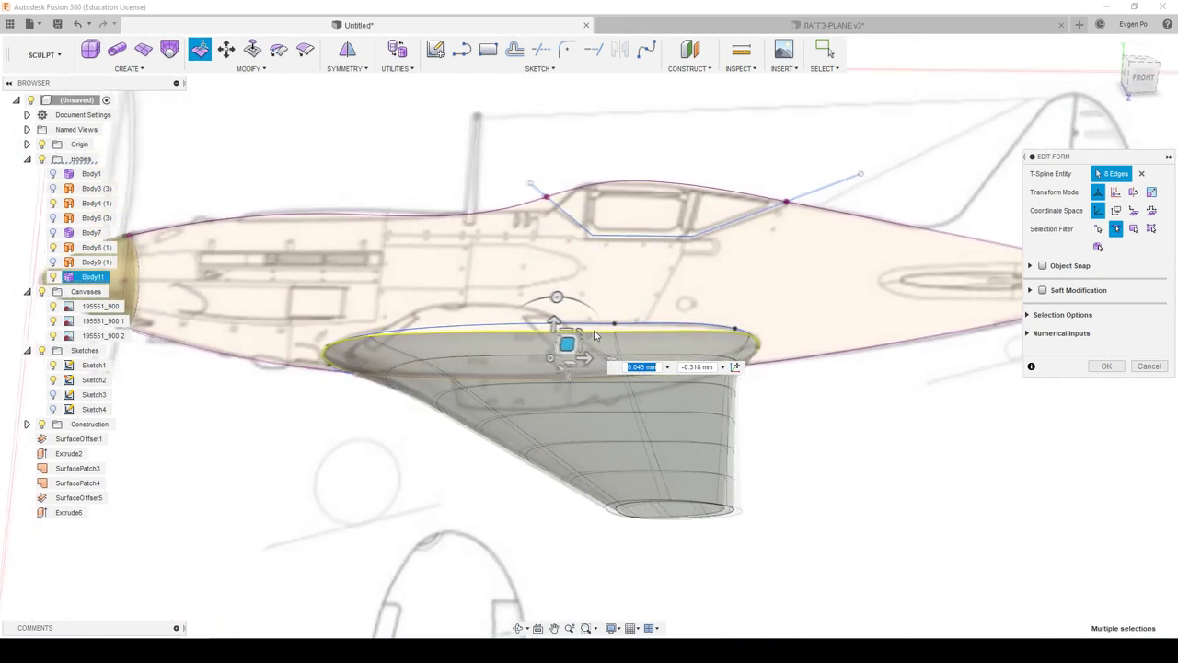
{"action": "middle_click_drag", "start_coordinate": [635, 334], "coordinate": [570, 319], "text": "shift"}
{"action": "left_click_drag", "start_coordinate": [571, 320], "coordinate": [565, 320]}
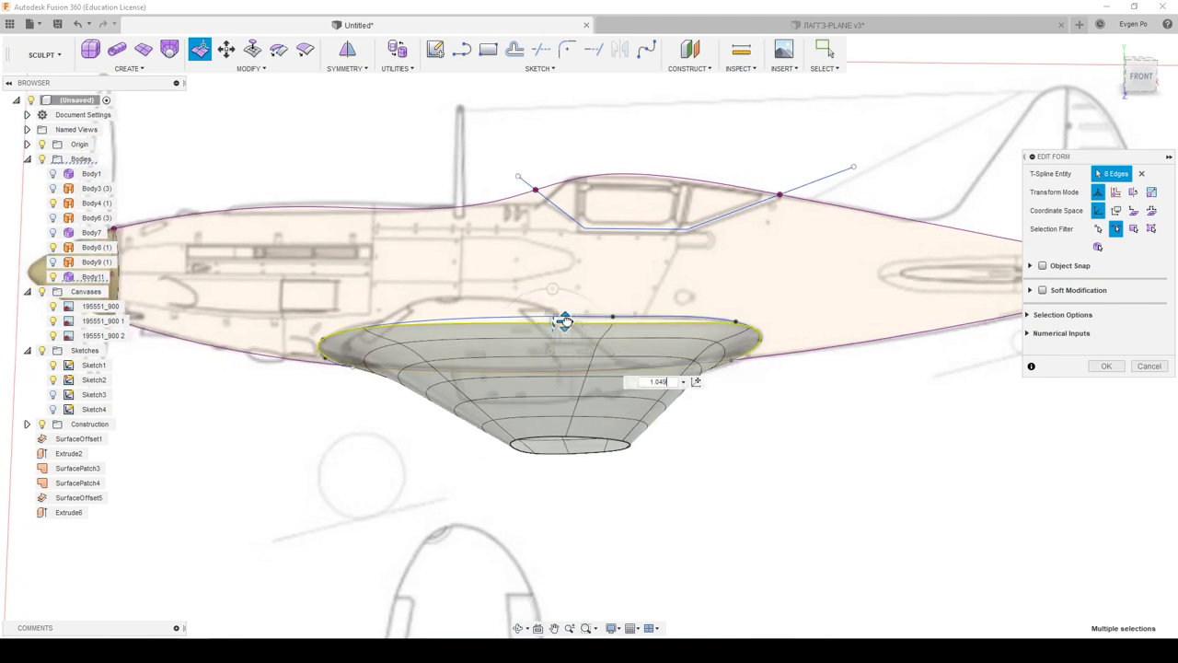
{"action": "middle_click_drag", "start_coordinate": [564, 321], "coordinate": [810, 373], "text": "shift"}
{"action": "left_click", "coordinate": [1107, 365]}
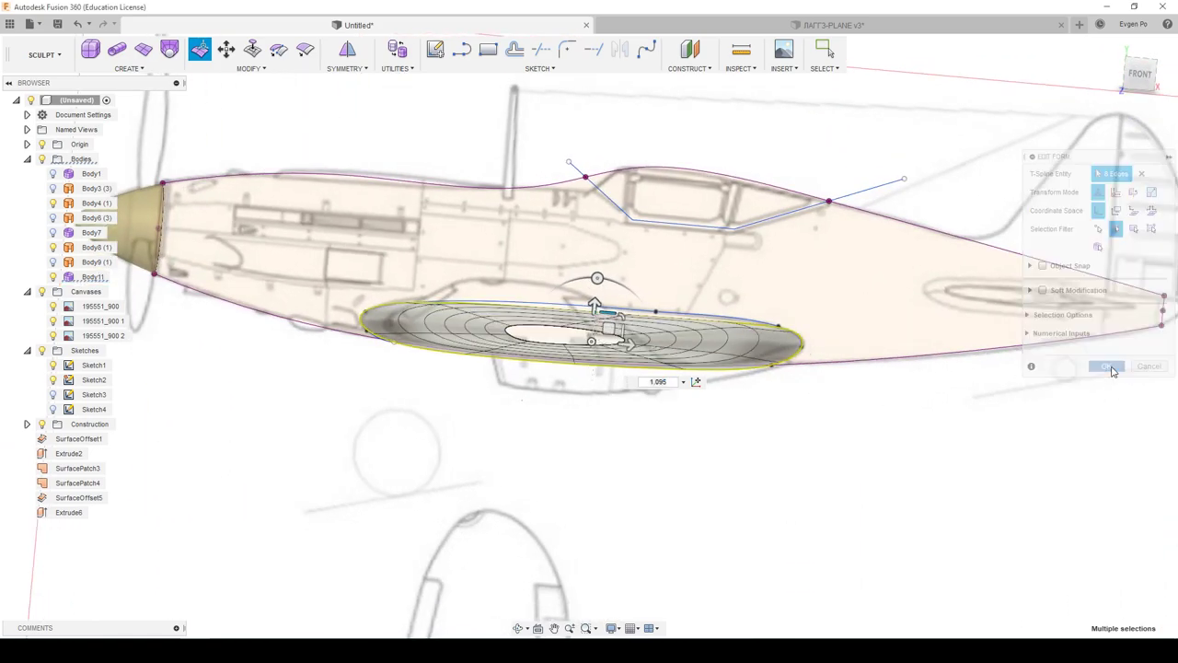
{"action": "middle_click_drag", "start_coordinate": [918, 387], "coordinate": [896, 371], "text": "shift"}
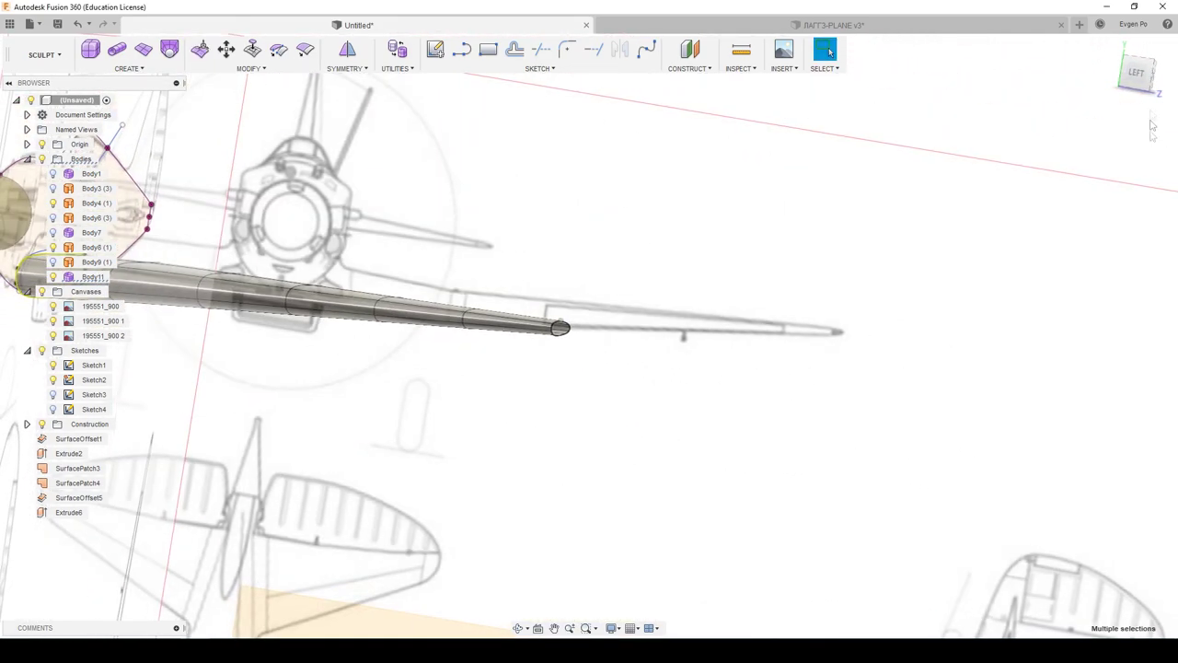
Step: In the Left view, show the fuselage body again and start Edit Form on the wing
{"action": "left_click", "coordinate": [1138, 75]}
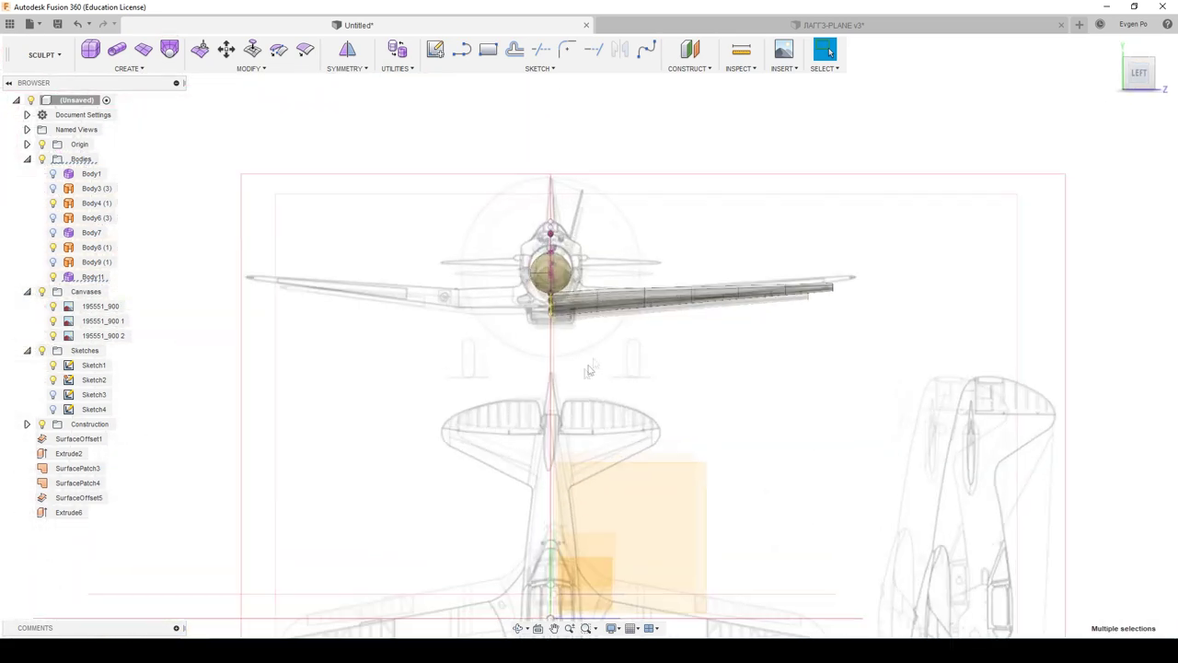
{"action": "scroll", "coordinate": [629, 251], "scroll_direction": "up", "scroll_amount": 1}
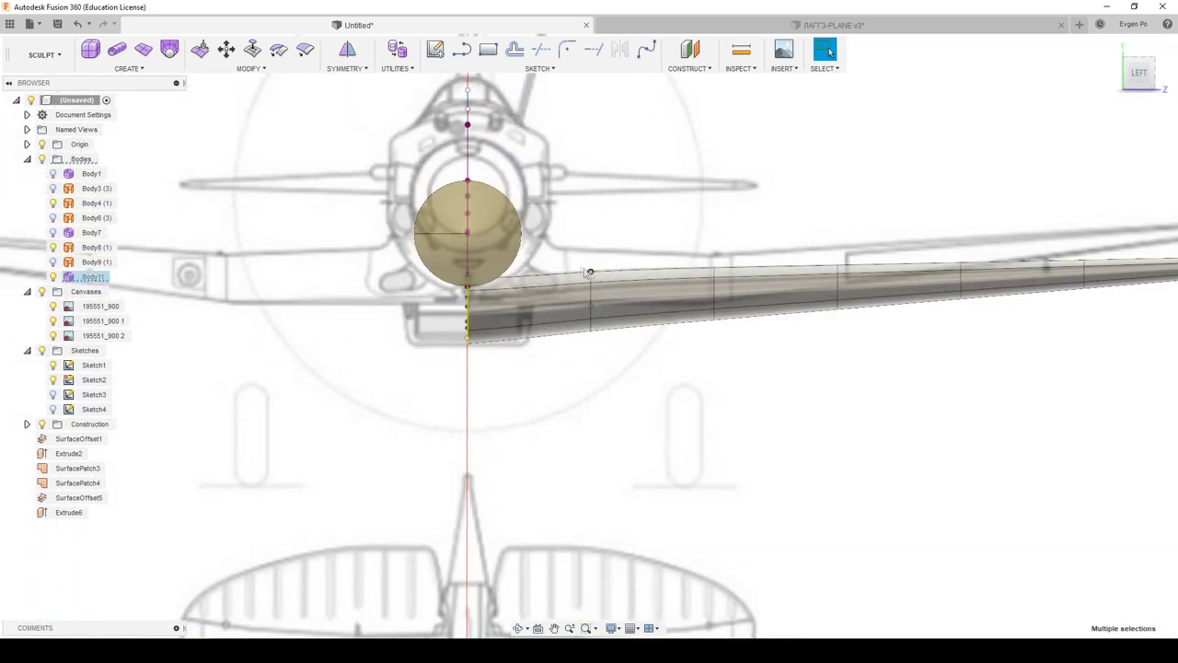
{"action": "left_click", "coordinate": [801, 243]}
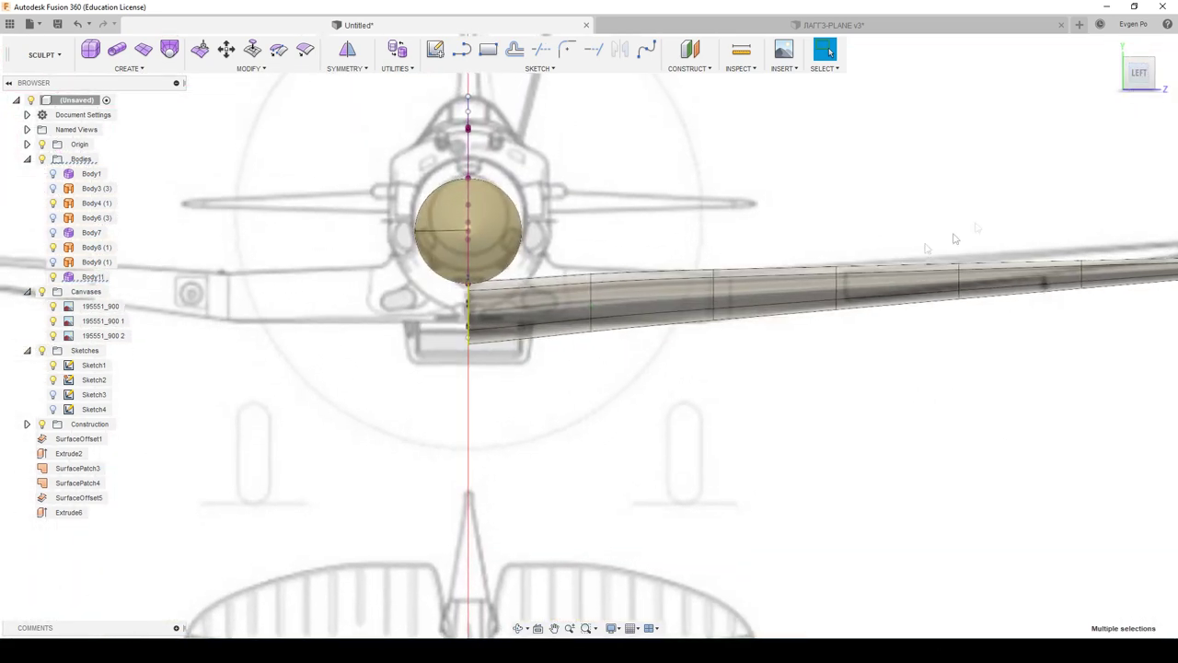
{"action": "left_click", "coordinate": [52, 218]}
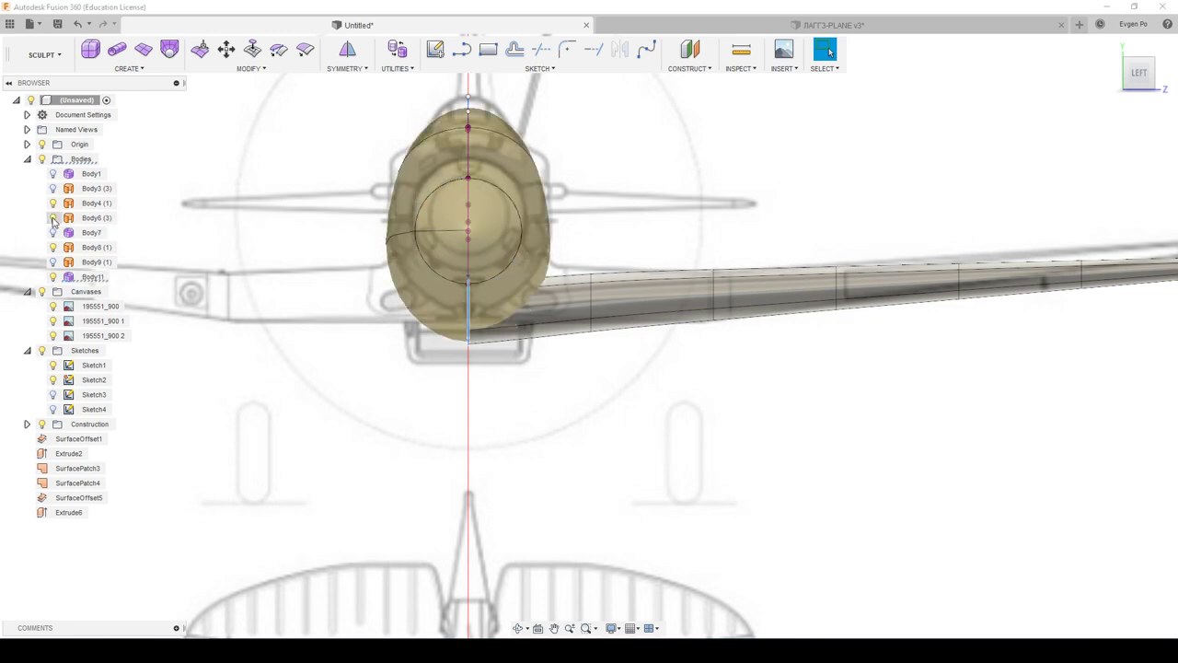
{"action": "left_click", "coordinate": [457, 308]}
{"action": "left_click", "coordinate": [469, 318]}
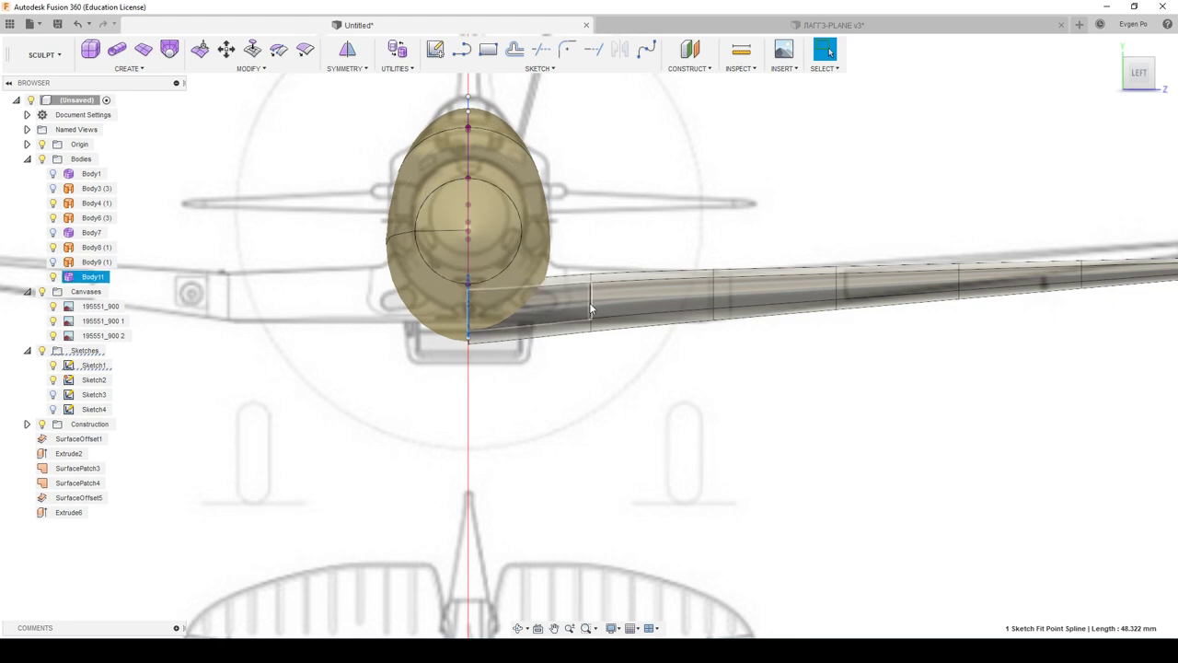
{"action": "left_click", "coordinate": [200, 49]}
Step: Shift a wing edge loop and scale it by 1.304 and 0.700
{"action": "left_click", "coordinate": [590, 303]}
{"action": "double_click", "coordinate": [592, 305]}
{"action": "left_click_drag", "start_coordinate": [606, 292], "coordinate": [616, 299]}
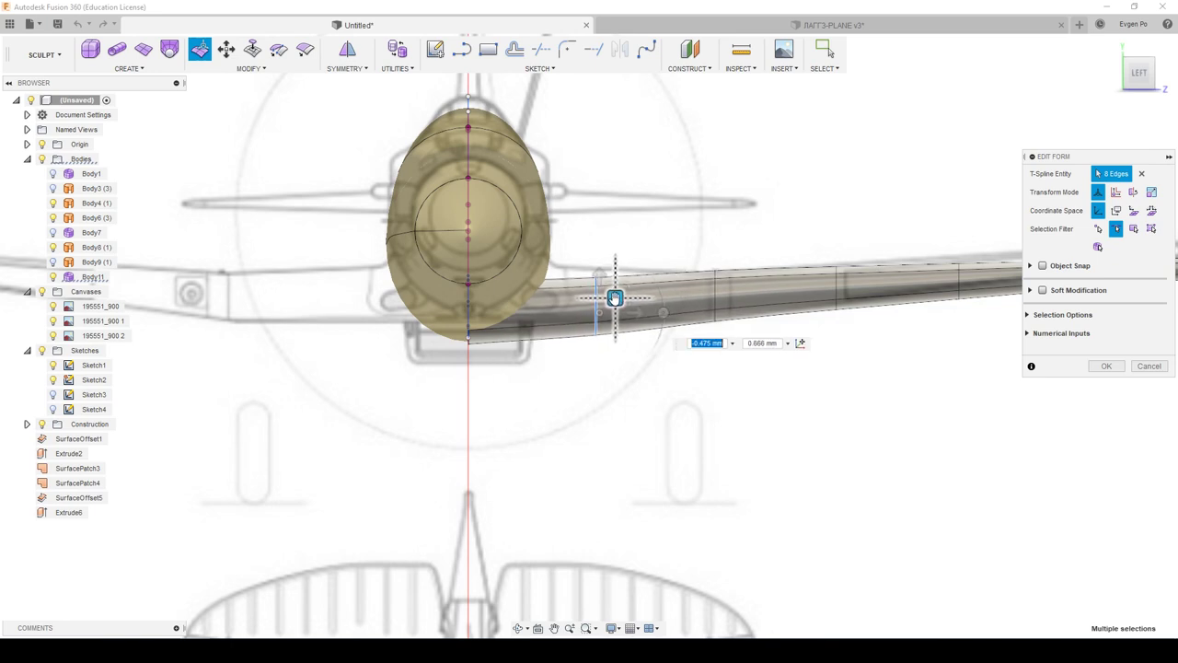
{"action": "left_click_drag", "start_coordinate": [611, 274], "coordinate": [613, 284]}
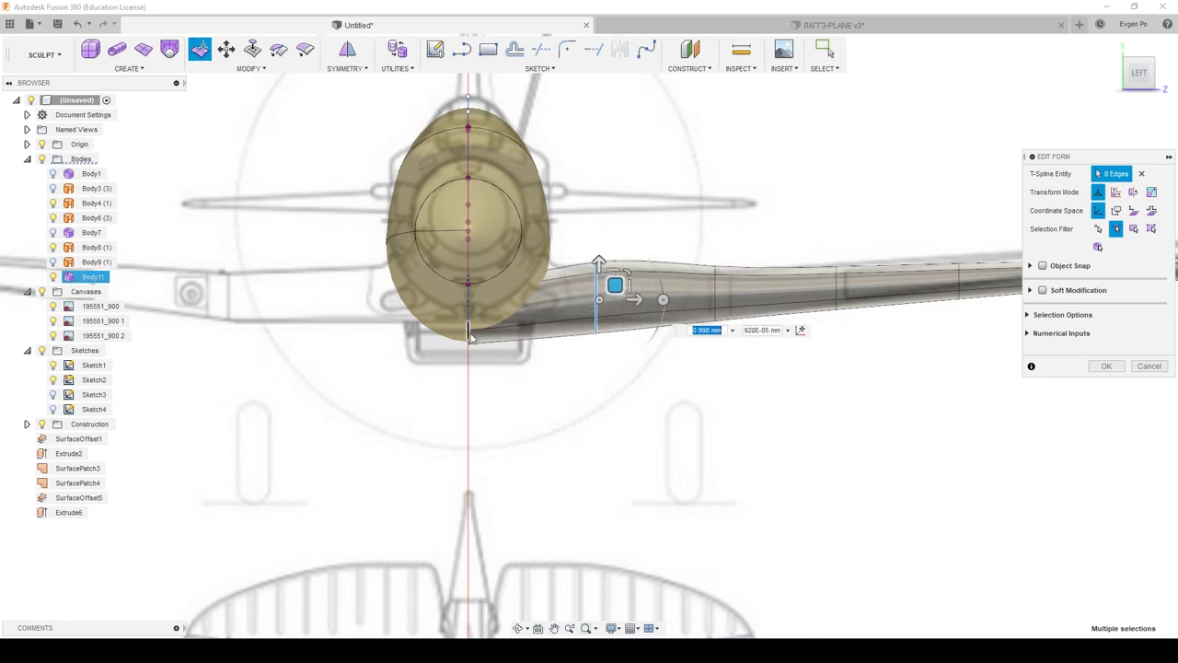
Step: Pull the wing-root edge loop down so it blends into the fuselage underside
{"action": "middle_click_drag", "start_coordinate": [533, 306], "coordinate": [358, 378], "text": "shift"}
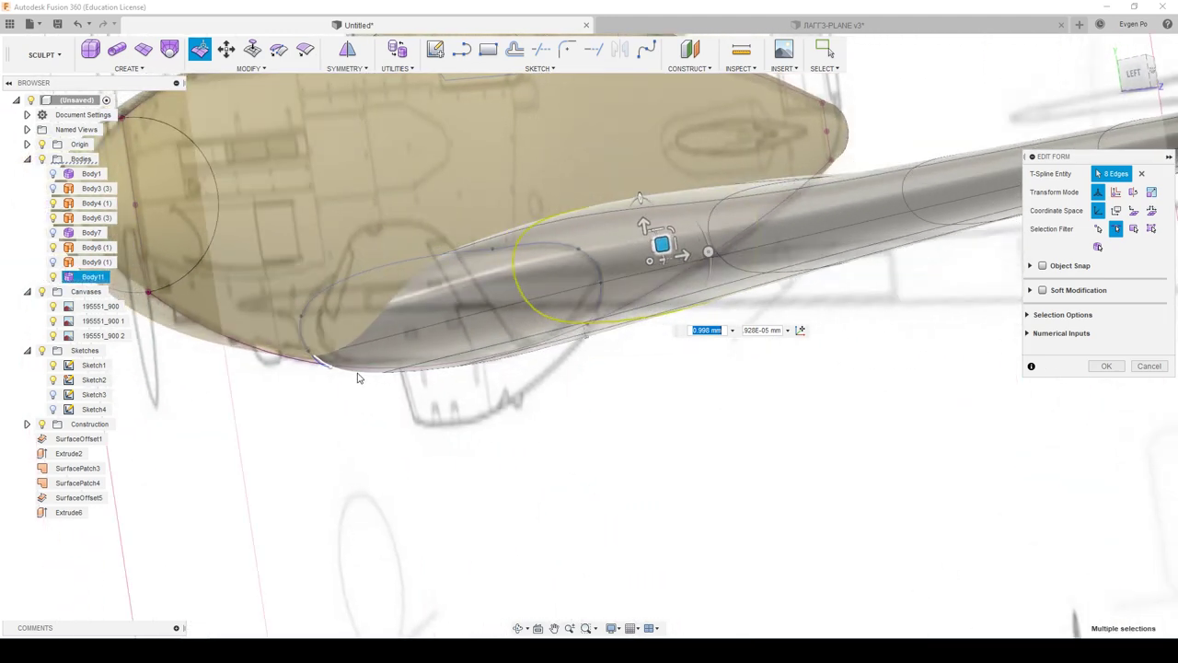
{"action": "double_click", "coordinate": [359, 378]}
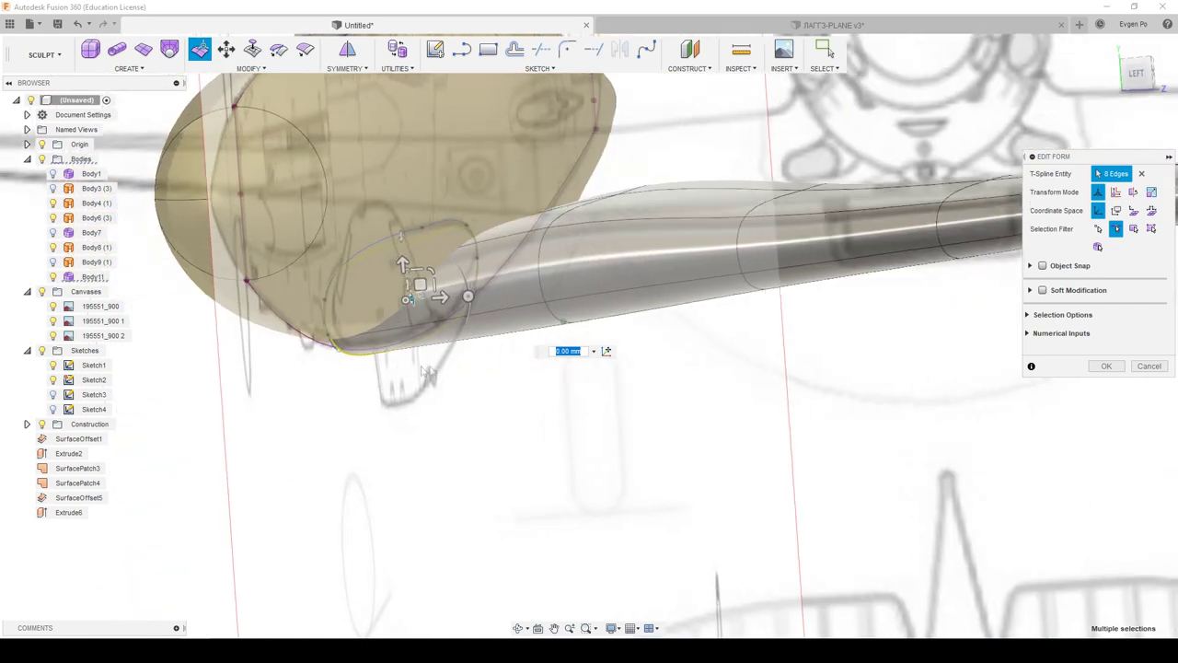
{"action": "middle_click_drag", "start_coordinate": [359, 378], "coordinate": [1163, 94], "text": "shift"}
{"action": "left_click", "coordinate": [1138, 74]}
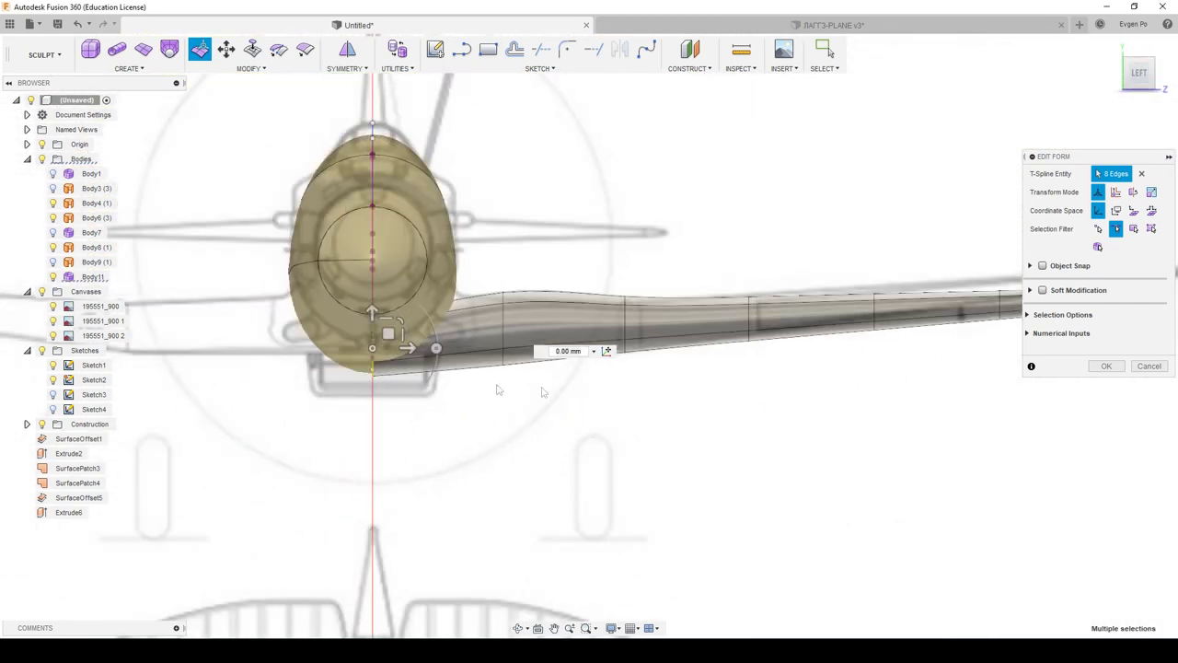
{"action": "left_click_drag", "start_coordinate": [365, 304], "coordinate": [373, 304]}
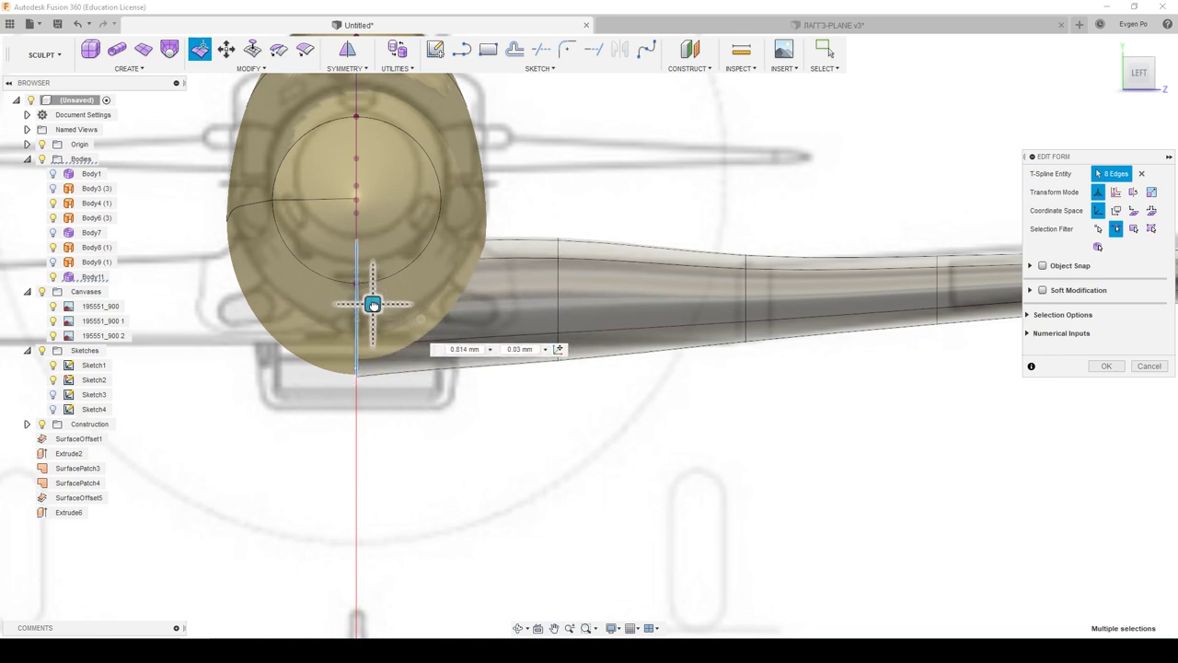
{"action": "scroll", "coordinate": [529, 425], "scroll_direction": "down", "scroll_amount": 2}
{"action": "scroll", "coordinate": [718, 340], "scroll_direction": "up", "scroll_amount": 4}
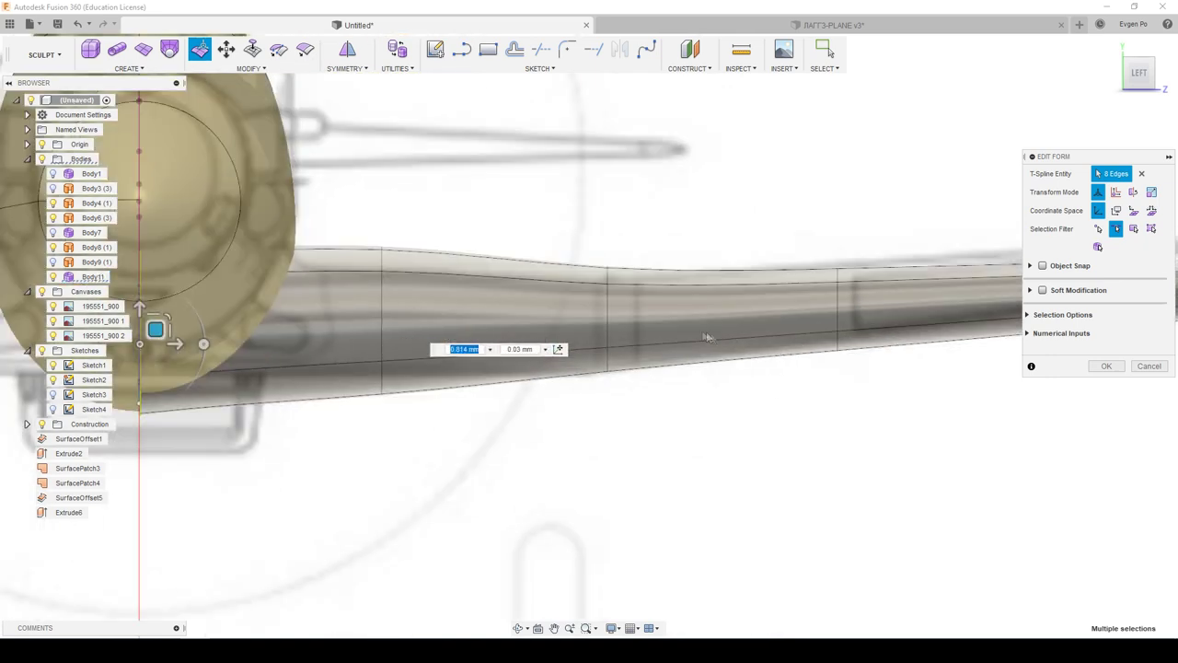
{"action": "left_click", "coordinate": [385, 306]}
{"action": "left_click_drag", "start_coordinate": [395, 302], "coordinate": [407, 332]}
{"action": "scroll", "coordinate": [481, 264], "scroll_direction": "down", "scroll_amount": 5}
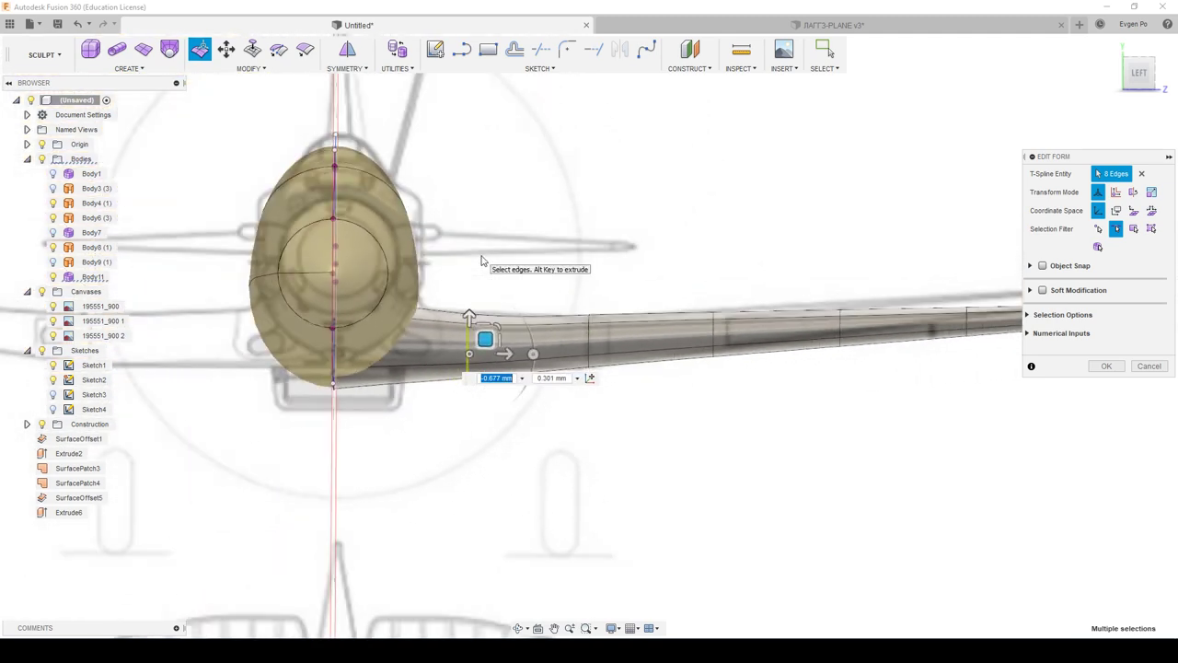
Step: Nudge the inner and middle wing edge loops down and outward along the span
{"action": "double_click", "coordinate": [590, 334]}
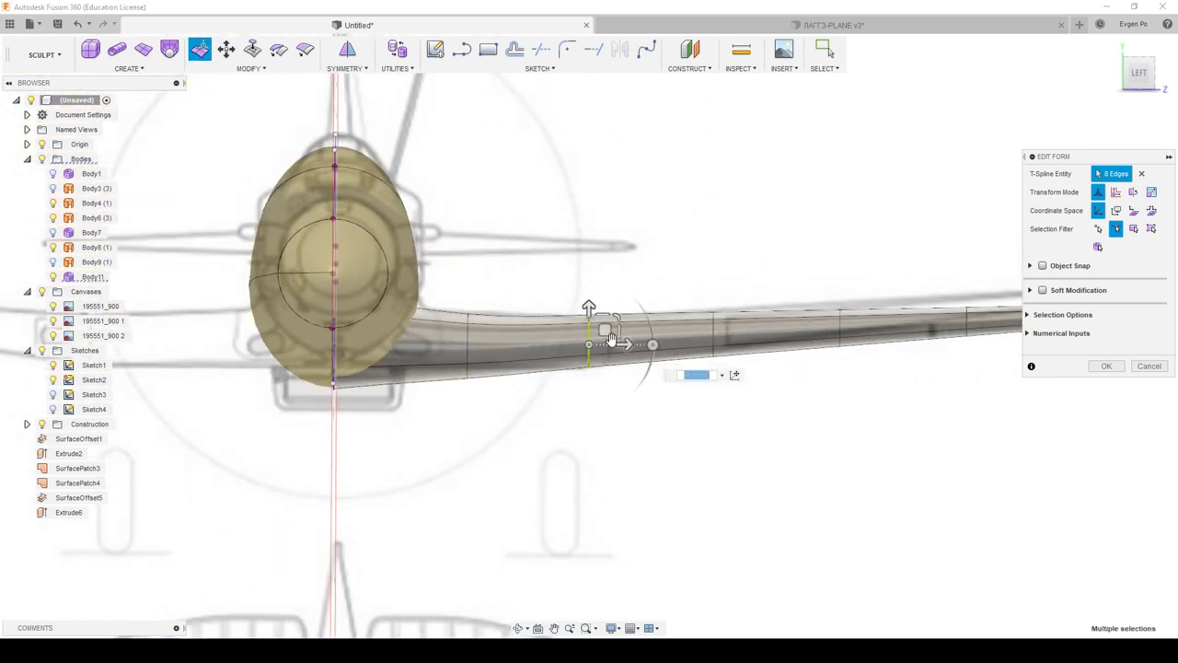
{"action": "left_click_drag", "start_coordinate": [605, 340], "coordinate": [604, 336]}
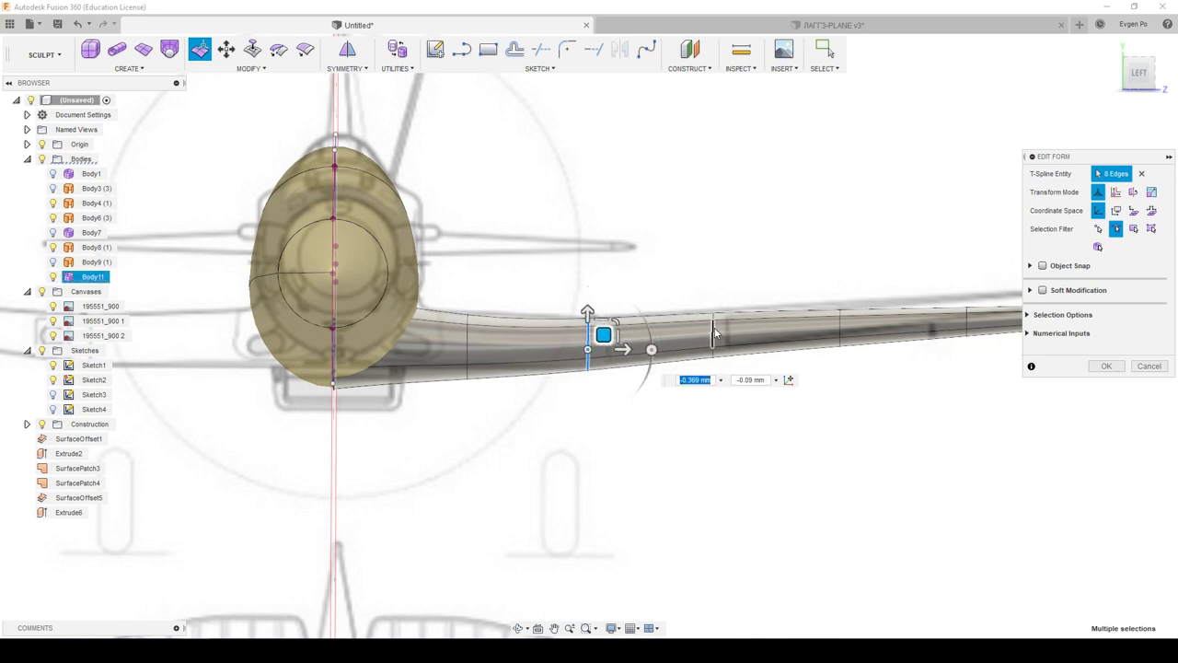
{"action": "double_click", "coordinate": [715, 333]}
{"action": "mouse_move", "coordinate": [719, 335]}
{"action": "left_mouse_down"}
{"action": "mouse_move", "coordinate": [735, 417]}
{"action": "mouse_move", "coordinate": [739, 324]}
{"action": "left_mouse_up"}
{"action": "double_click", "coordinate": [590, 338]}
{"action": "mouse_move", "coordinate": [603, 328]}
{"action": "left_mouse_down"}
{"action": "mouse_move", "coordinate": [632, 329]}
{"action": "mouse_move", "coordinate": [625, 401]}
{"action": "mouse_move", "coordinate": [647, 461]}
{"action": "mouse_move", "coordinate": [604, 328]}
{"action": "left_mouse_up"}
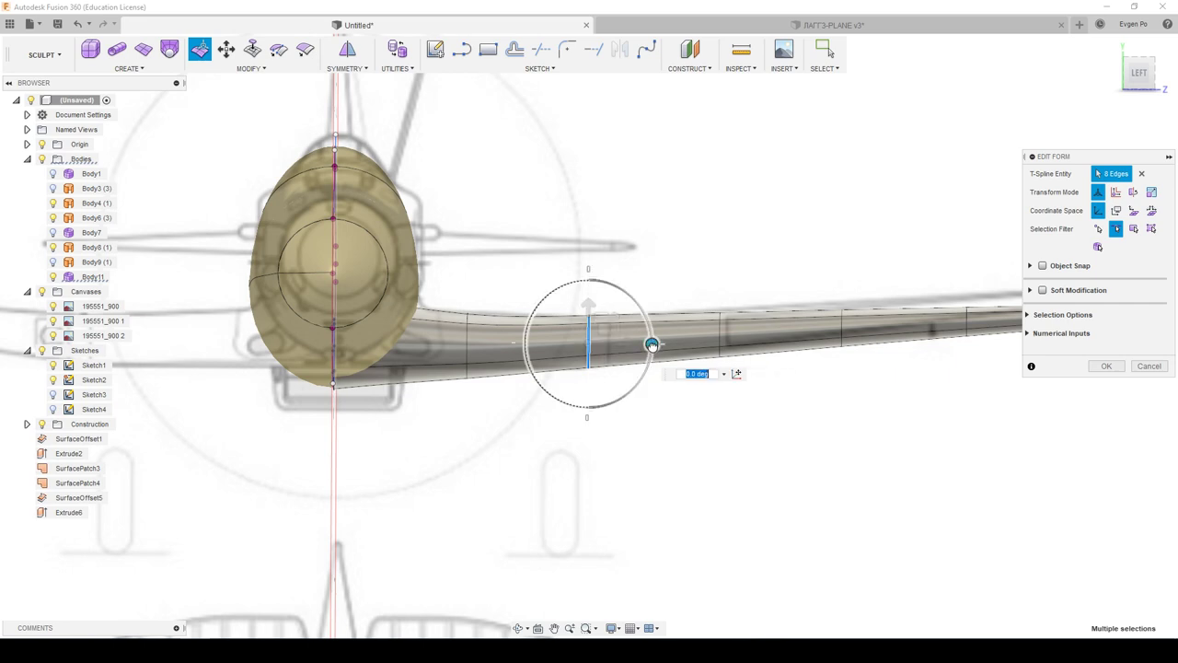
Step: Tilt the next outboard edge loop -10 degrees and the outer loop -5 degrees
{"action": "double_click", "coordinate": [722, 334]}
{"action": "left_click_drag", "start_coordinate": [782, 338], "coordinate": [856, 341]}
{"action": "double_click", "coordinate": [840, 330]}
{"action": "type", "text": "-5"}
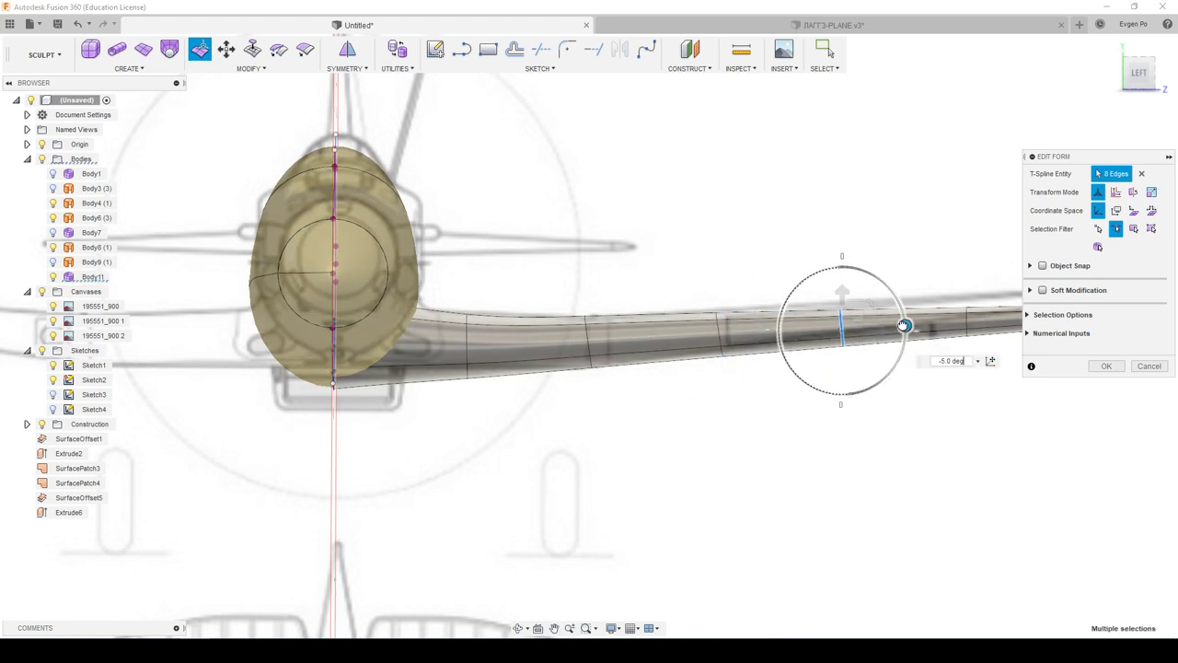
{"action": "middle_click_drag", "start_coordinate": [903, 325], "coordinate": [882, 325], "text": "shift"}
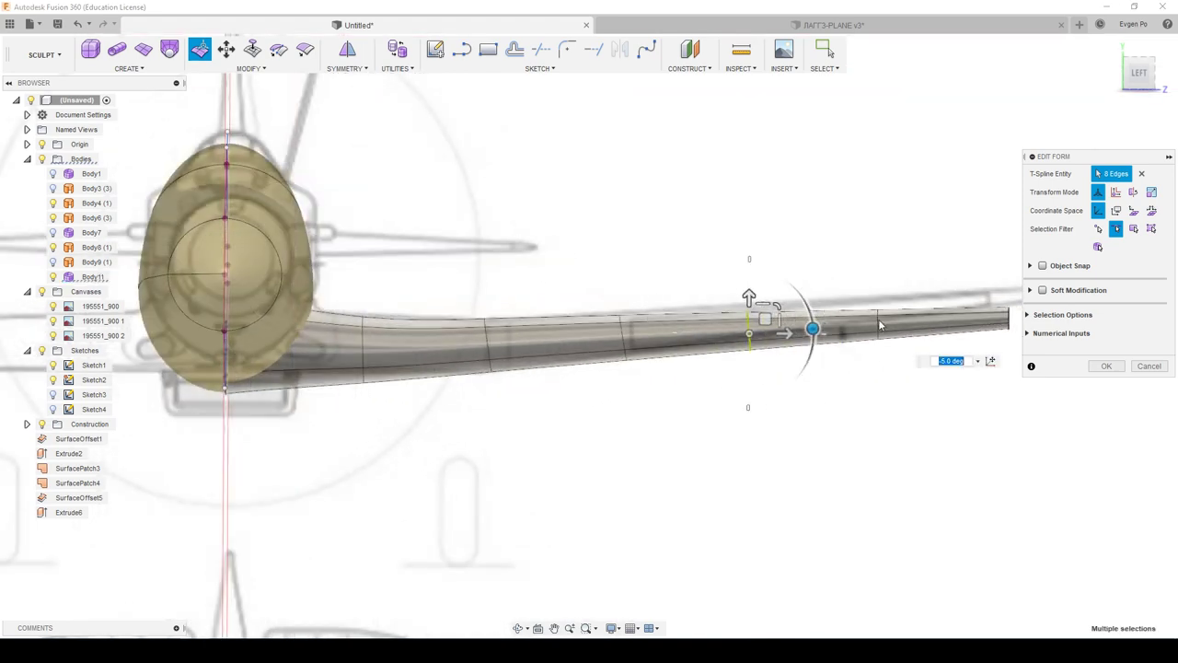
{"action": "left_click", "coordinate": [879, 324]}
{"action": "scroll", "coordinate": [878, 321], "scroll_direction": "up", "scroll_amount": 2}
{"action": "double_click", "coordinate": [874, 323]}
{"action": "left_click_drag", "start_coordinate": [938, 321], "coordinate": [969, 343]}
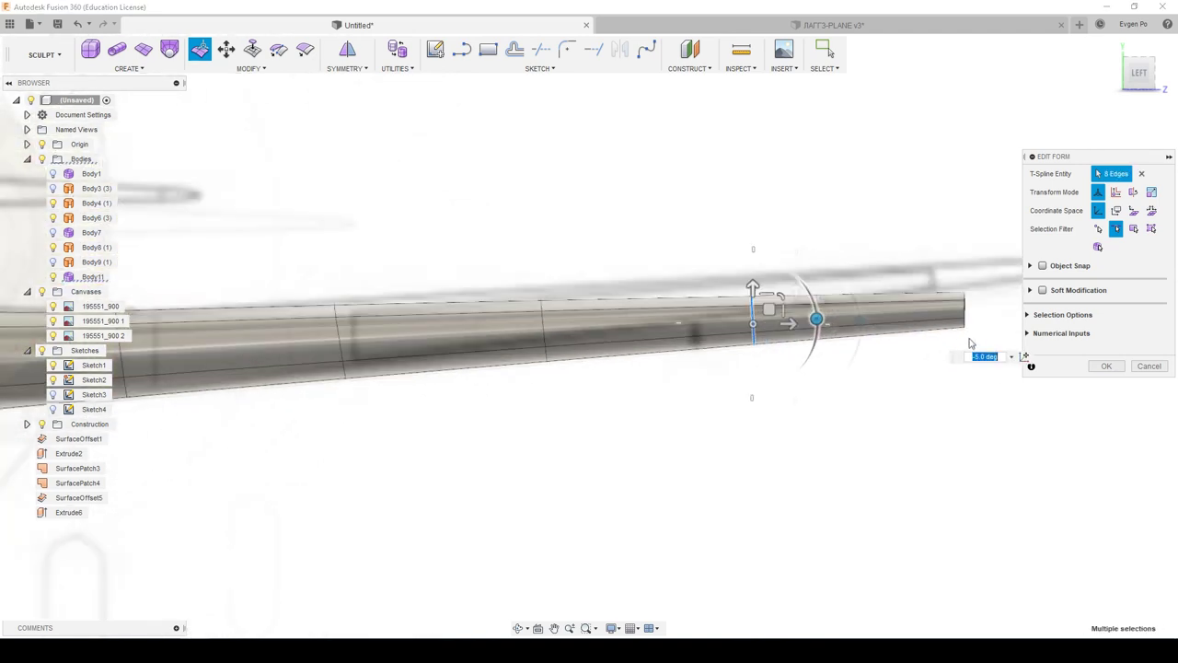
{"action": "left_click", "coordinate": [966, 306]}
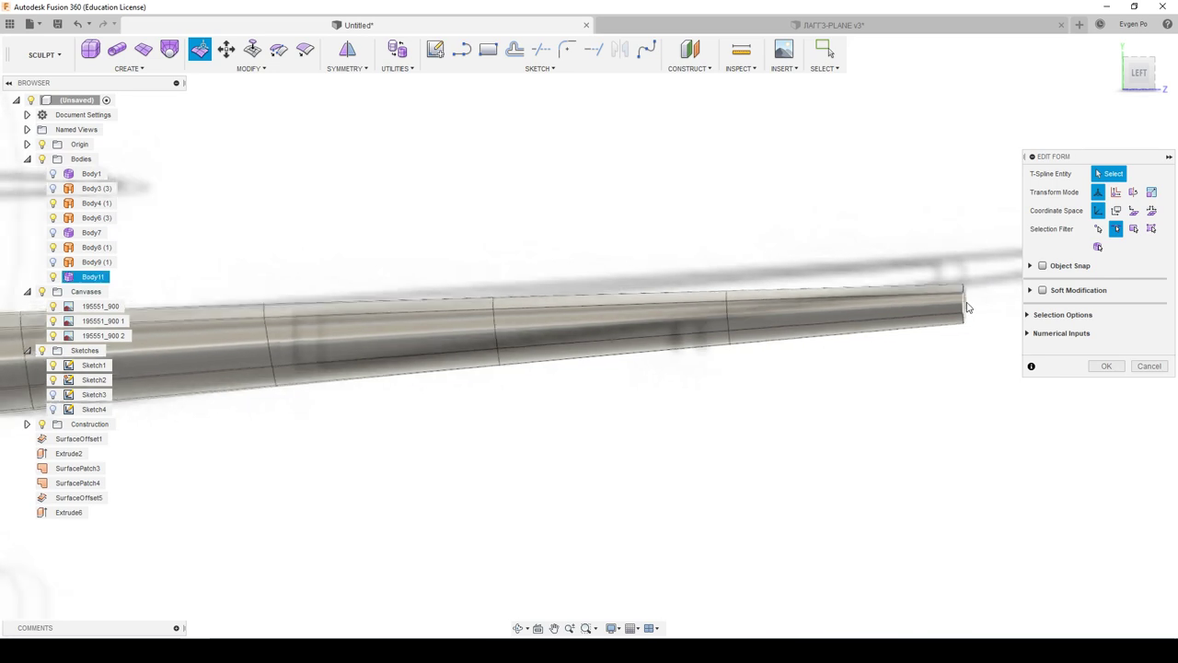
Step: Tilt the wing tip loop -5 degrees and shift a mid-wing loop to curve the wing
{"action": "double_click", "coordinate": [962, 297]}
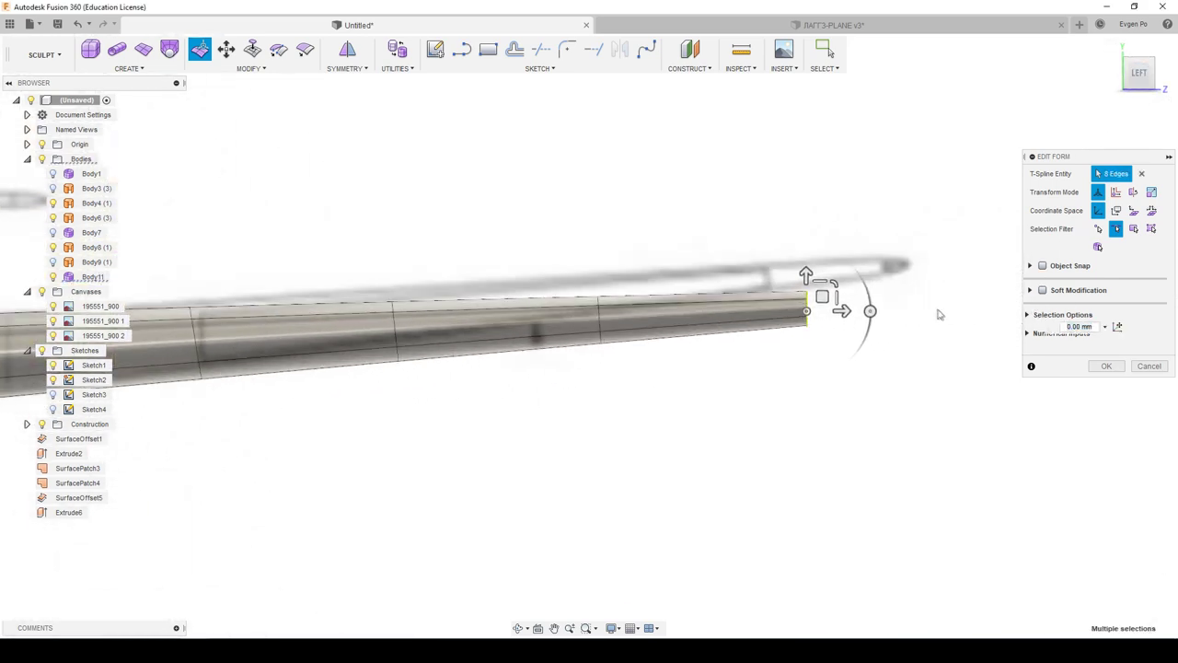
{"action": "left_click_drag", "start_coordinate": [870, 311], "coordinate": [600, 385]}
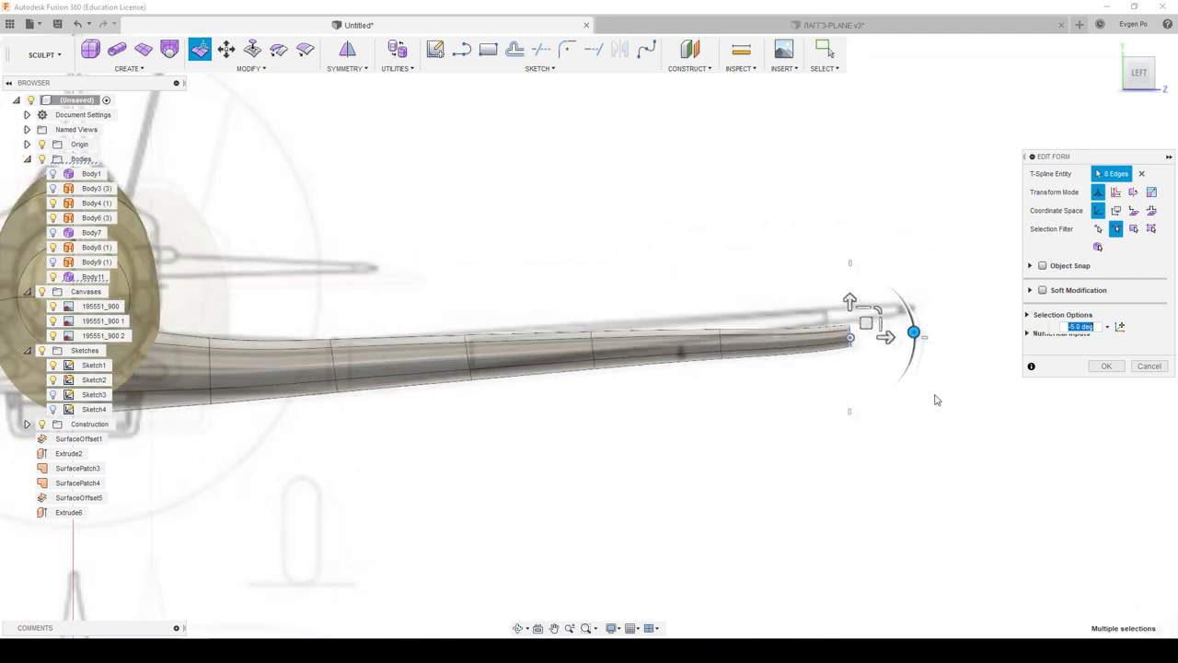
{"action": "double_click", "coordinate": [546, 365]}
{"action": "left_click_drag", "start_coordinate": [559, 352], "coordinate": [572, 341]}
{"action": "key", "text": "Escape"}
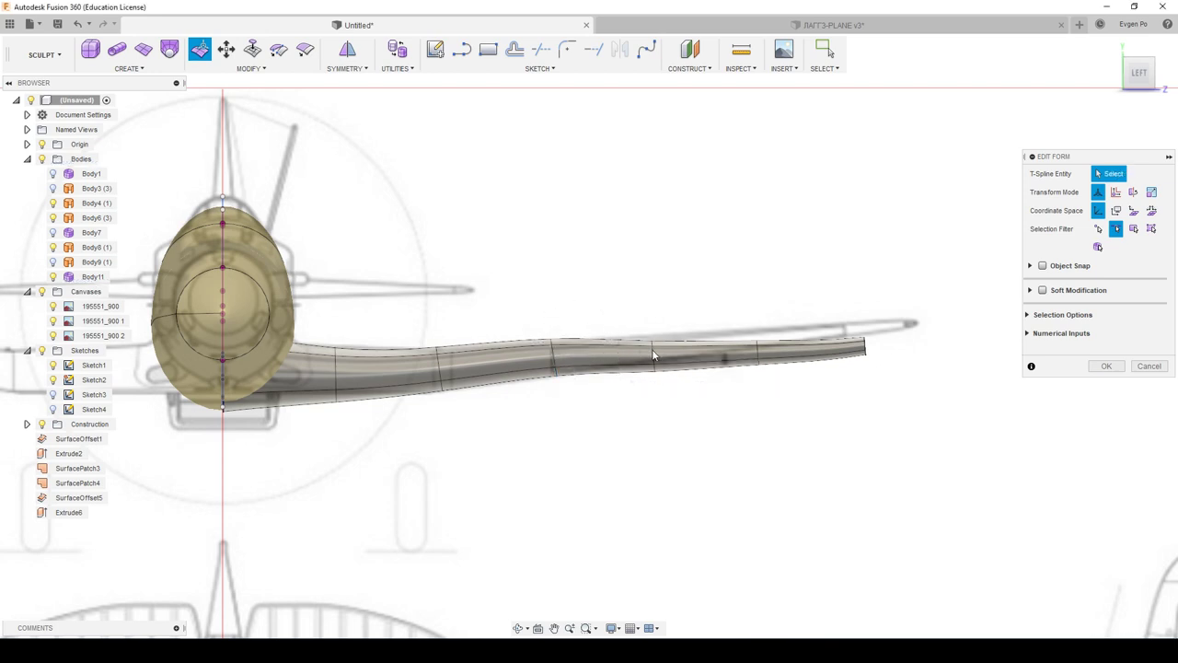
{"action": "scroll", "coordinate": [652, 355], "scroll_direction": "up", "scroll_amount": 3}
Step: Move a spanwise edge loop and raise the wing tip loop up and outward
{"action": "double_click", "coordinate": [654, 359]}
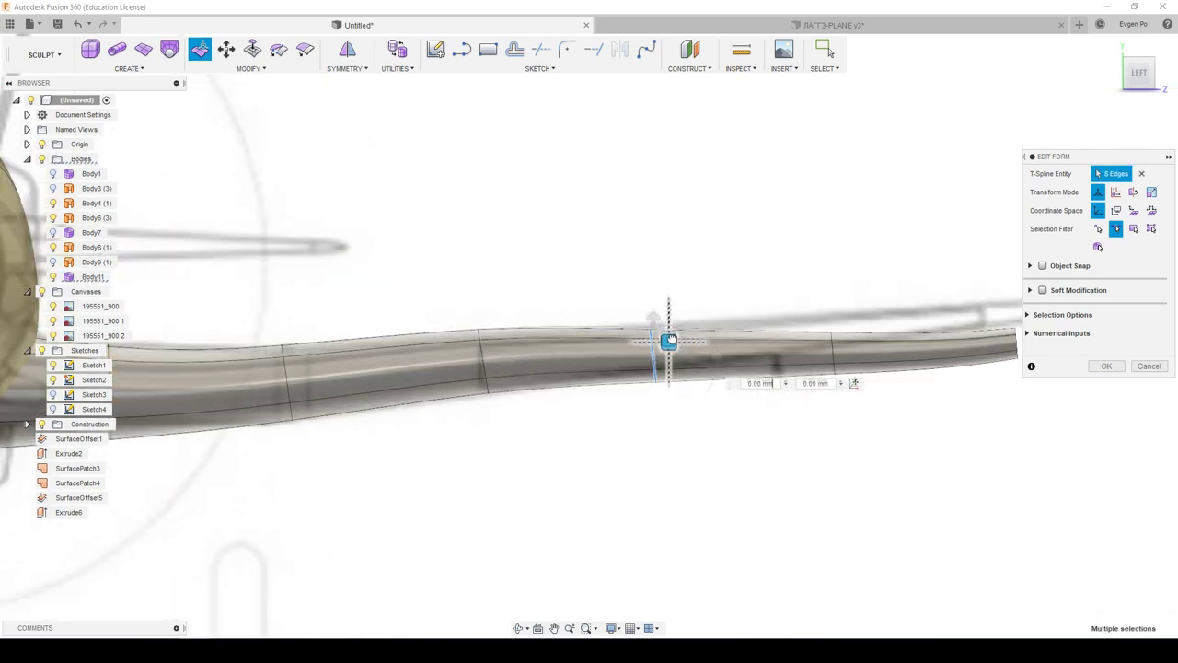
{"action": "left_click_drag", "start_coordinate": [670, 340], "coordinate": [889, 347]}
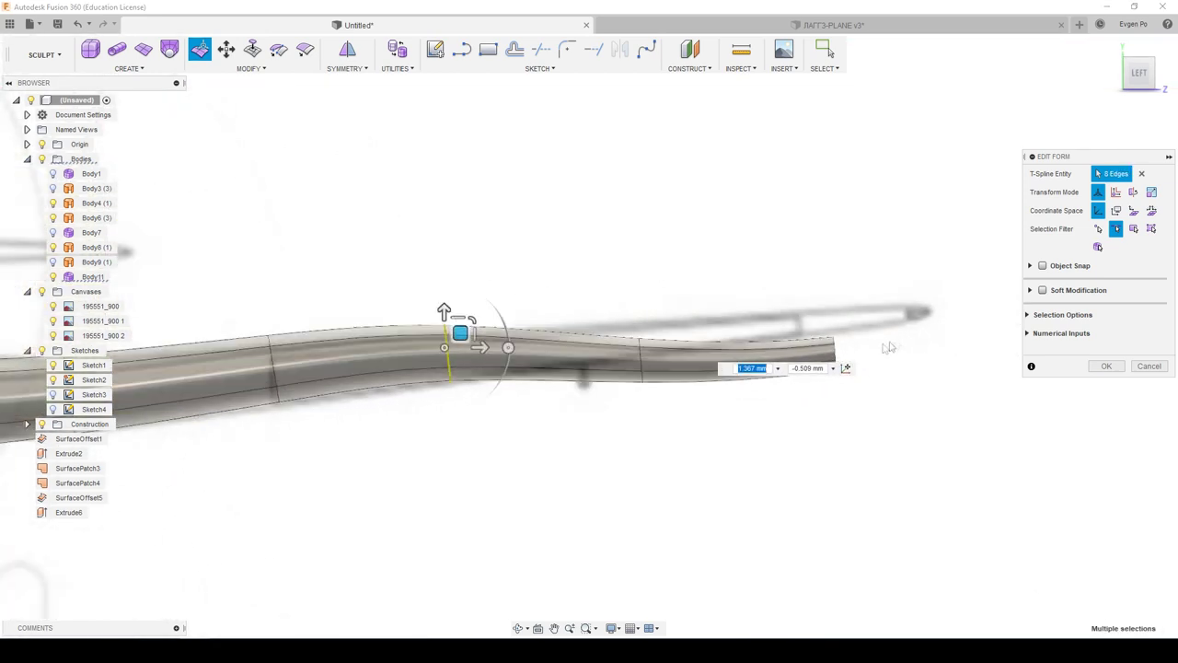
{"action": "left_click", "coordinate": [835, 355]}
{"action": "scroll", "coordinate": [835, 354], "scroll_direction": "up", "scroll_amount": 2}
{"action": "scroll", "coordinate": [835, 350], "scroll_direction": "up", "scroll_amount": 2}
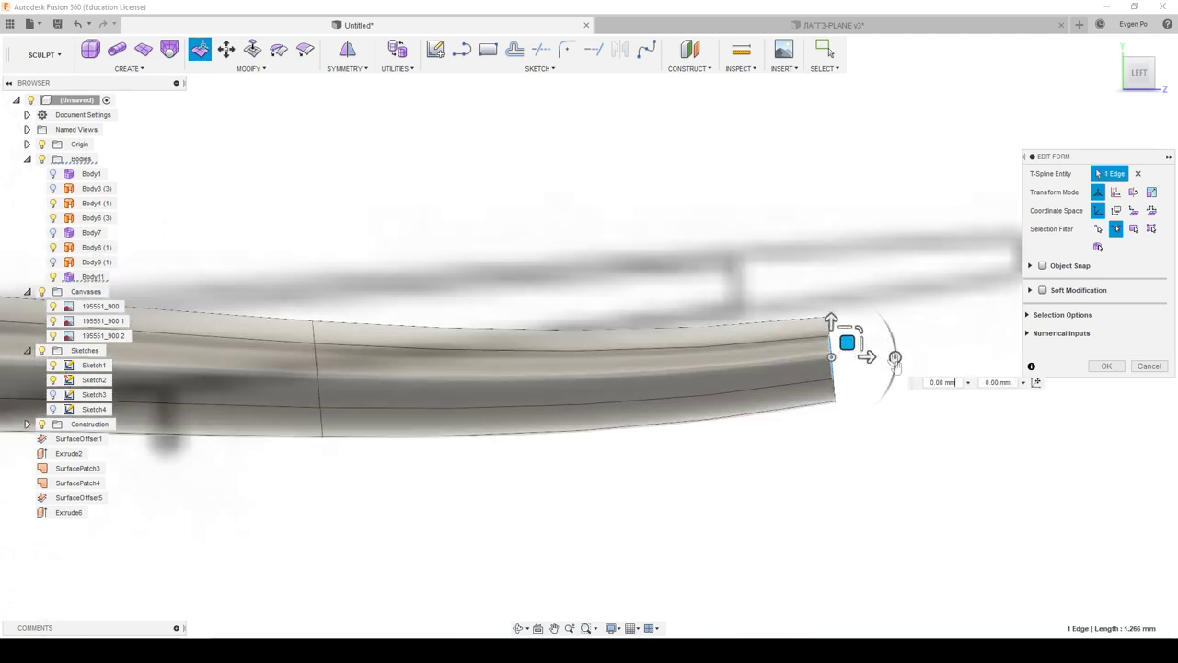
{"action": "left_click", "coordinate": [828, 363]}
{"action": "scroll", "coordinate": [802, 366], "scroll_direction": "down", "scroll_amount": 2}
{"action": "double_click", "coordinate": [775, 402]}
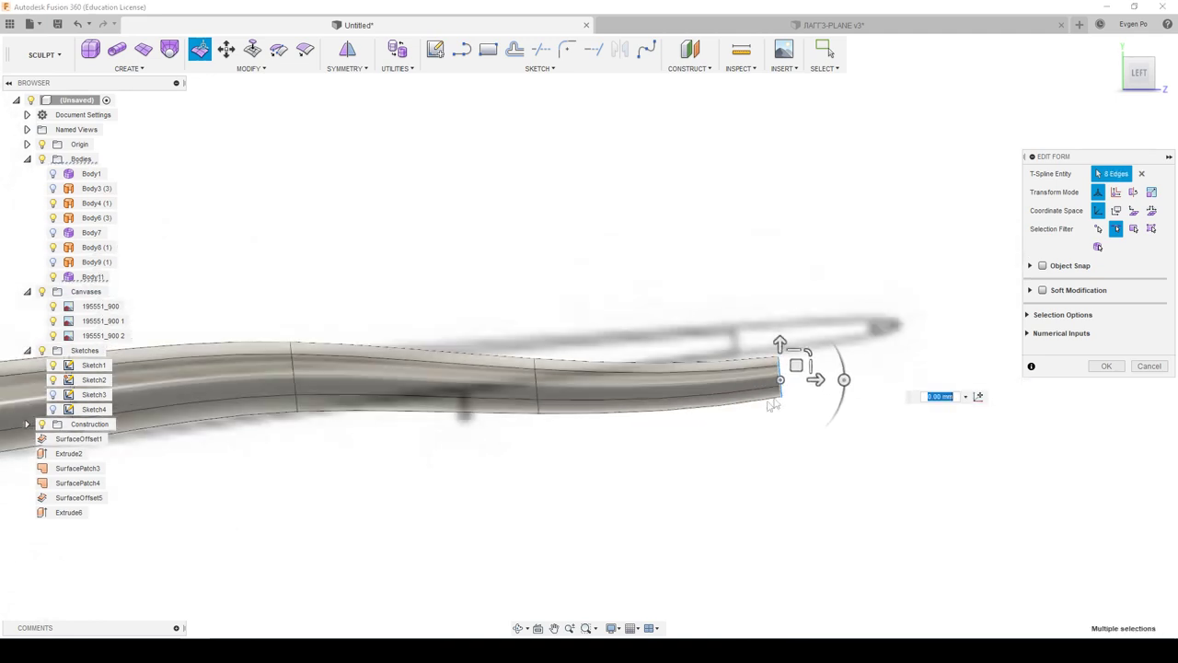
{"action": "left_click_drag", "start_coordinate": [796, 365], "coordinate": [886, 313]}
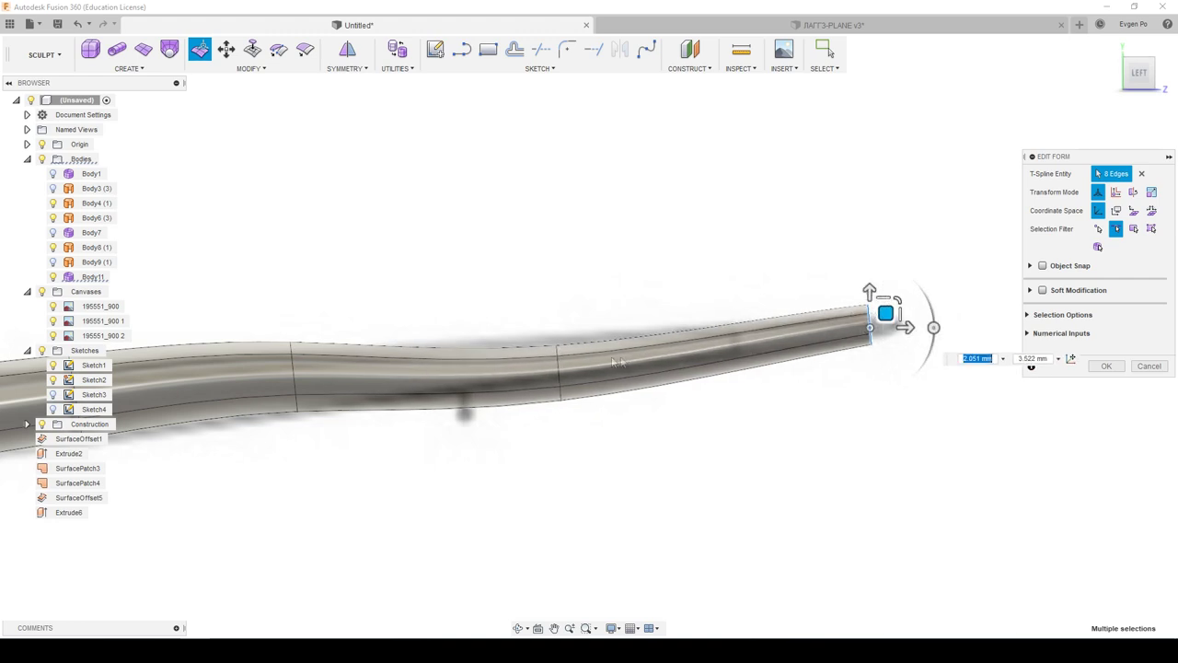
Step: Lift the middle loop and nudge two inboard loops to even their spacing
{"action": "double_click", "coordinate": [568, 365]}
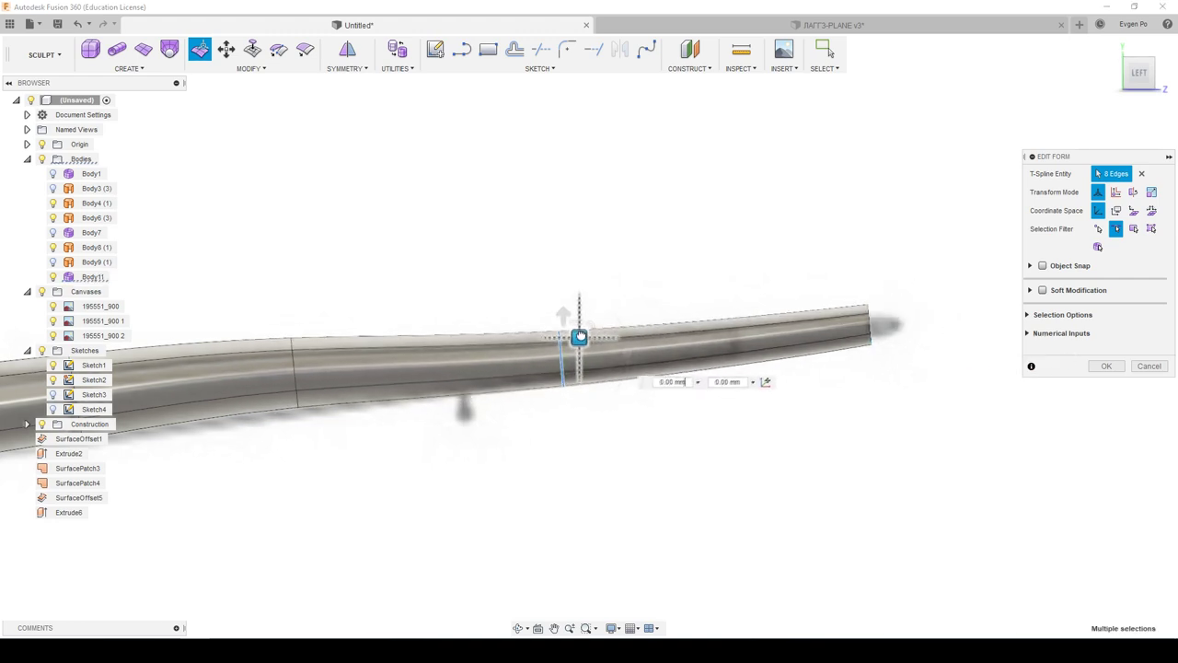
{"action": "left_click_drag", "start_coordinate": [588, 327], "coordinate": [677, 364]}
{"action": "scroll", "coordinate": [610, 434], "scroll_direction": "down", "scroll_amount": 2}
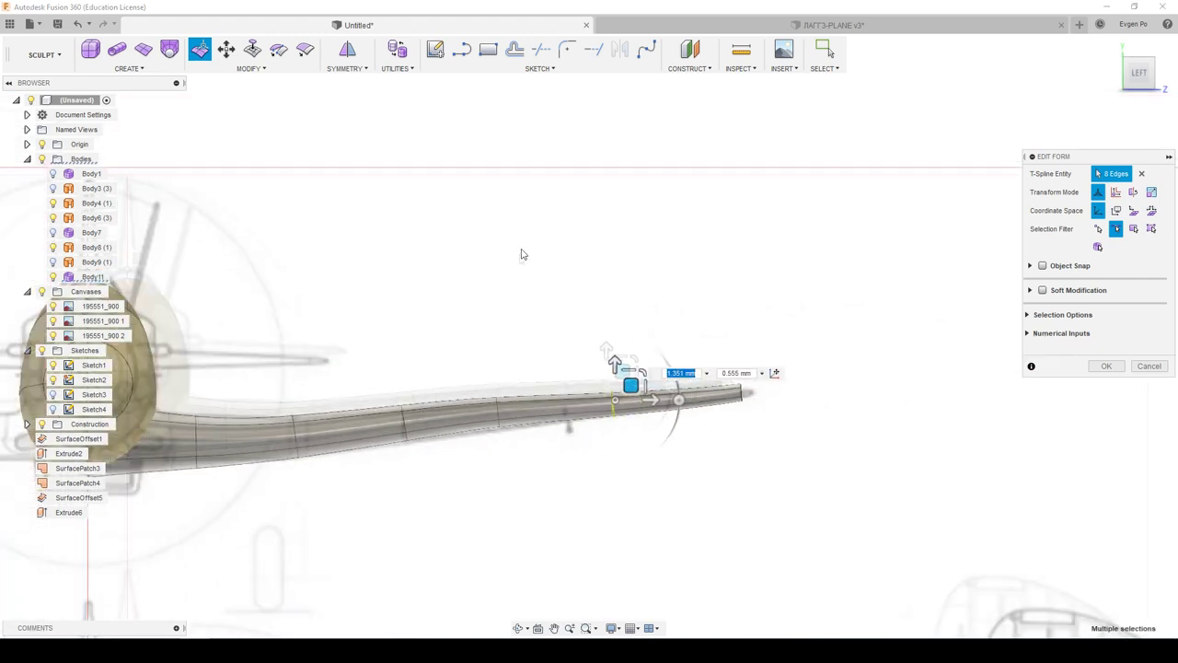
{"action": "double_click", "coordinate": [532, 368]}
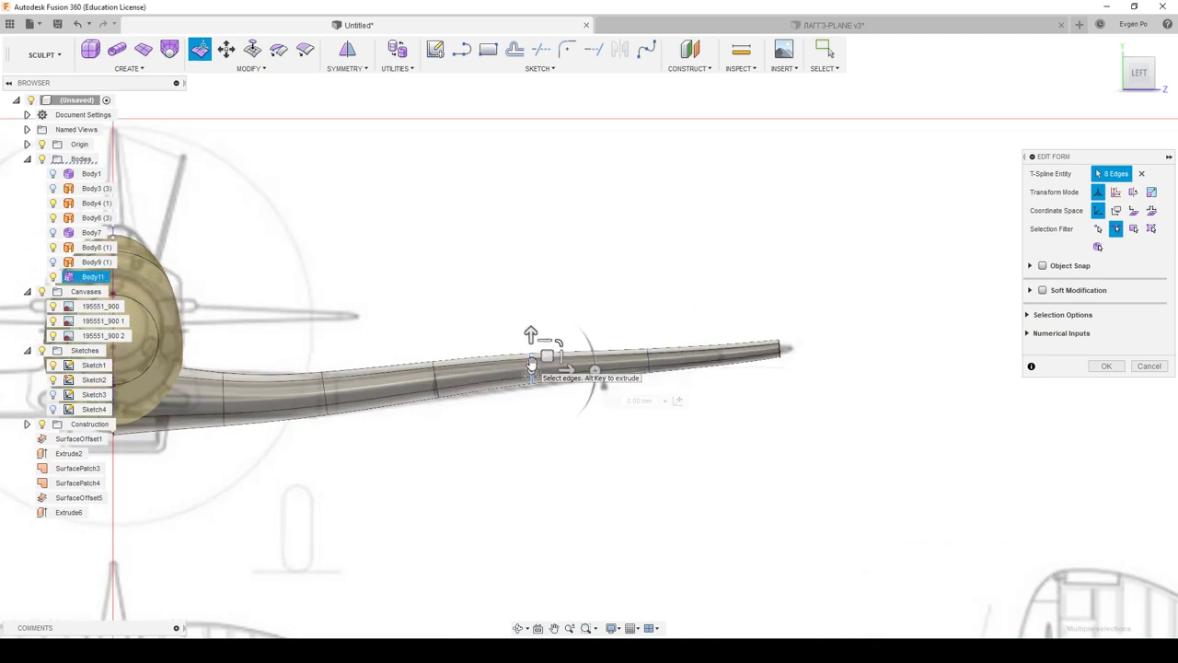
{"action": "left_click_drag", "start_coordinate": [534, 362], "coordinate": [546, 364]}
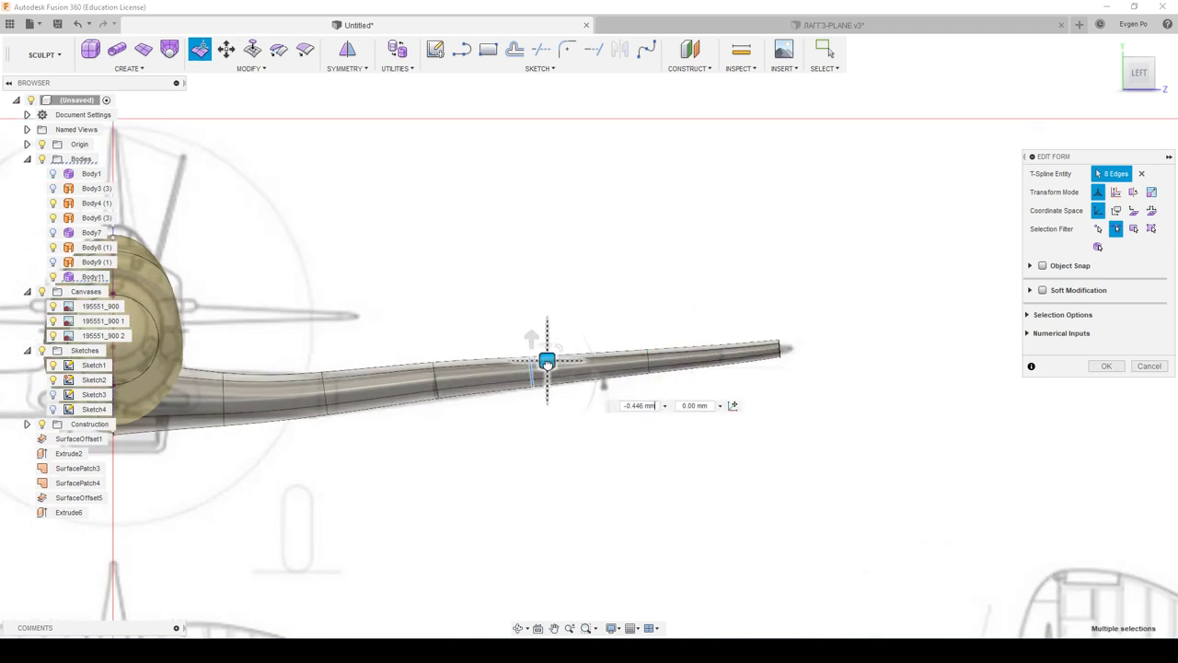
{"action": "double_click", "coordinate": [435, 376]}
{"action": "left_click_drag", "start_coordinate": [449, 372], "coordinate": [452, 374]}
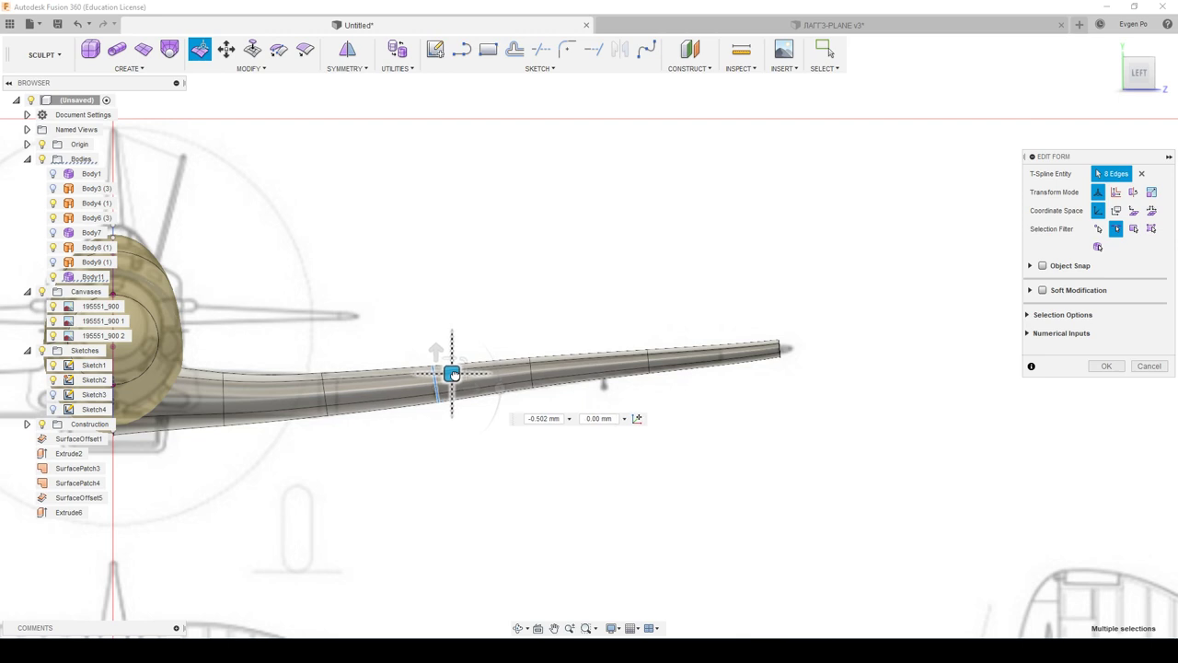
{"action": "double_click", "coordinate": [531, 370]}
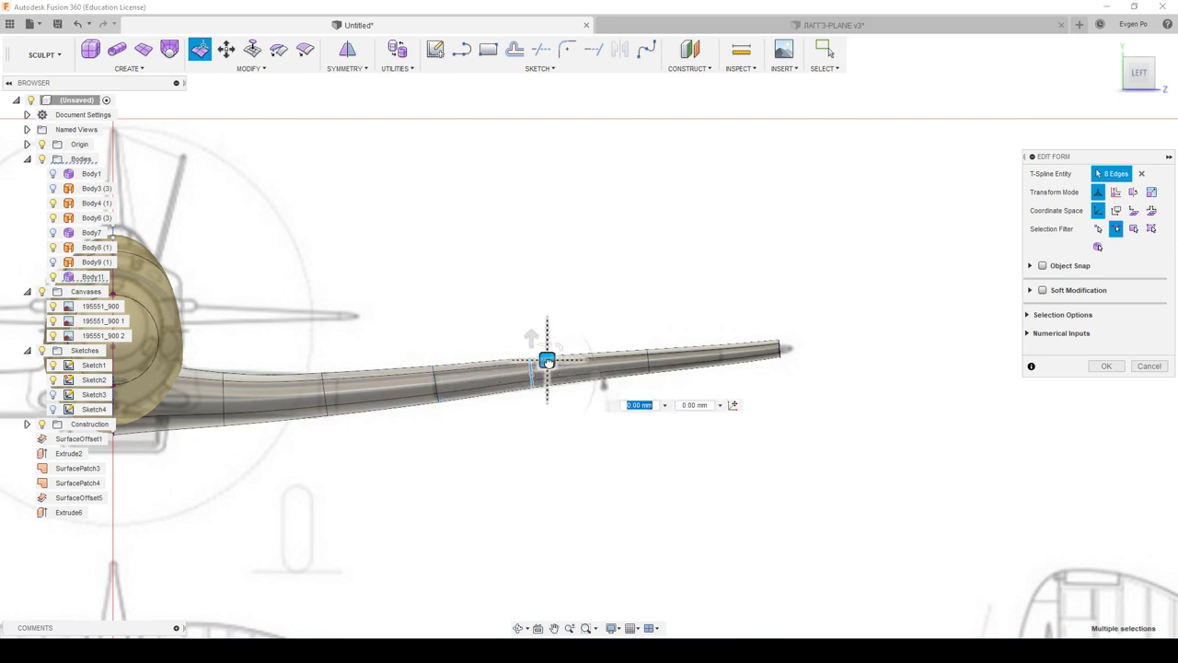
{"action": "mouse_move", "coordinate": [764, 416]}
{"action": "middle_mouse_down", "text": "shift"}
{"action": "mouse_move", "coordinate": [757, 450]}
{"action": "mouse_move", "coordinate": [811, 426]}
{"action": "mouse_move", "coordinate": [829, 433]}
{"action": "middle_mouse_up", "text": "shift"}
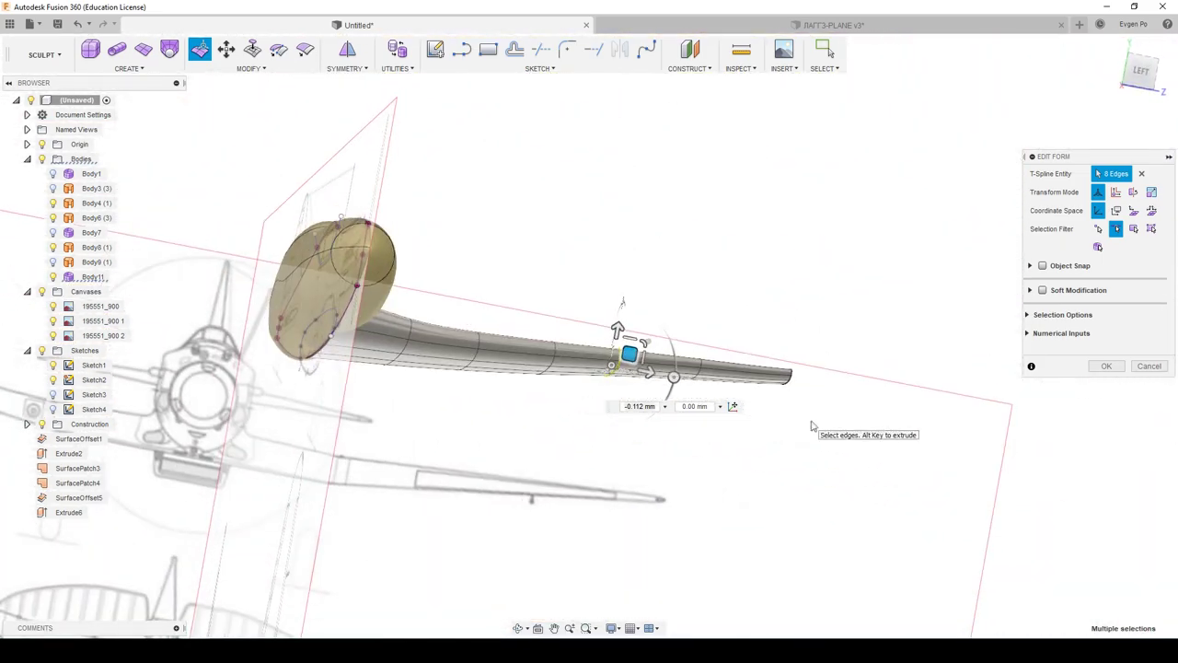
{"action": "middle_click_drag", "start_coordinate": [924, 348], "coordinate": [608, 333], "text": "shift"}
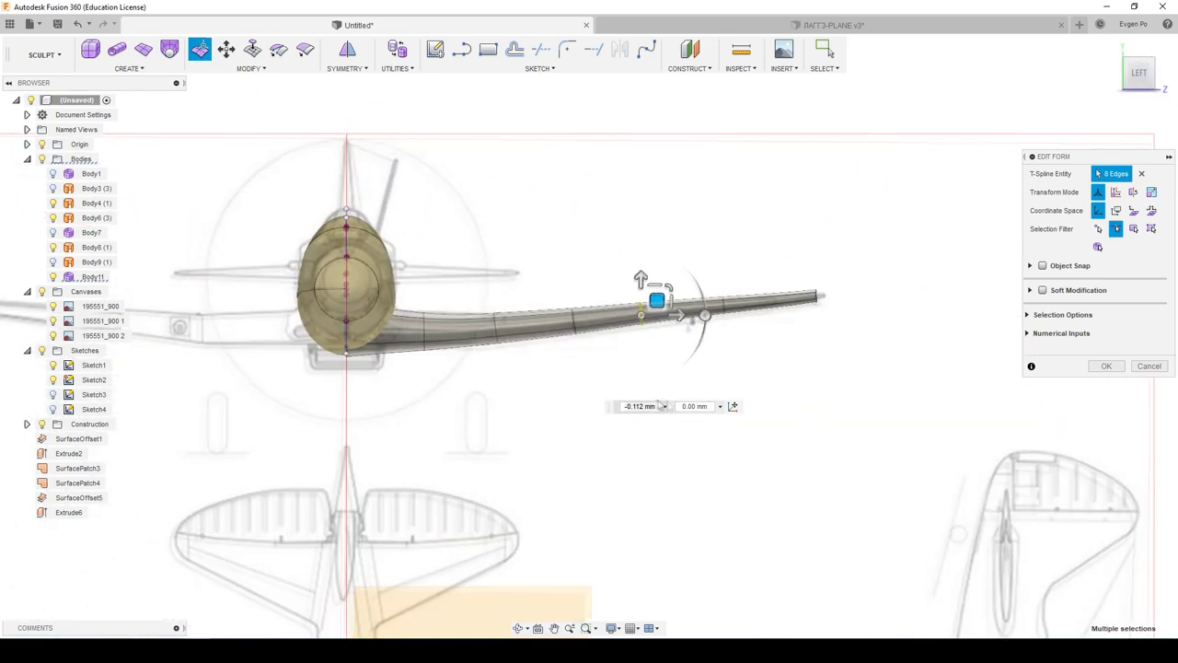
{"action": "scroll", "coordinate": [605, 333], "scroll_direction": "up", "scroll_amount": 5}
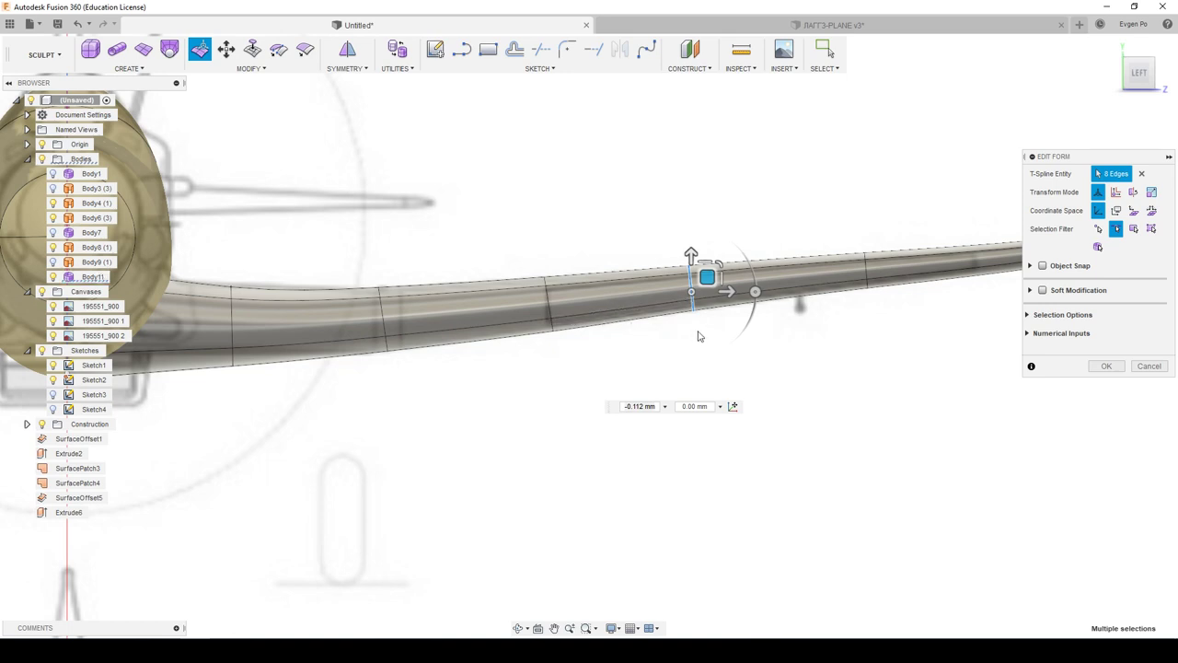
{"action": "scroll", "coordinate": [524, 324], "scroll_direction": "down", "scroll_amount": 3}
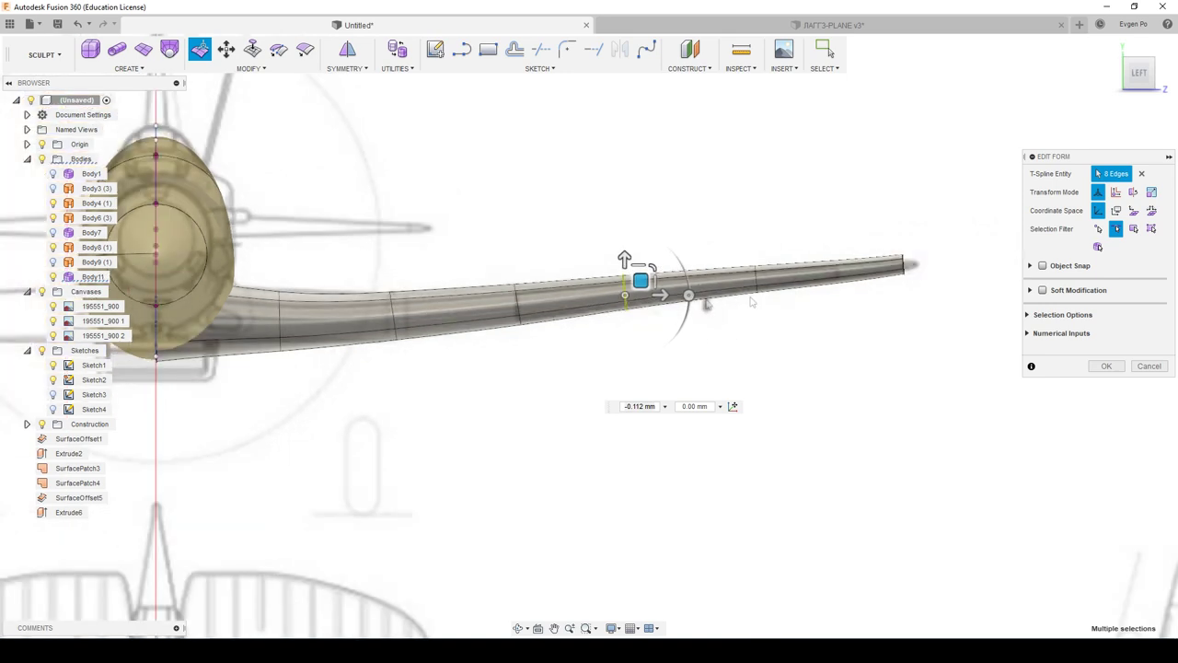
Step: Slide an outer-wing edge loop along the span to suit the taper
{"action": "key", "text": "Escape"}
{"action": "scroll", "coordinate": [752, 272], "scroll_direction": "up", "scroll_amount": 2}
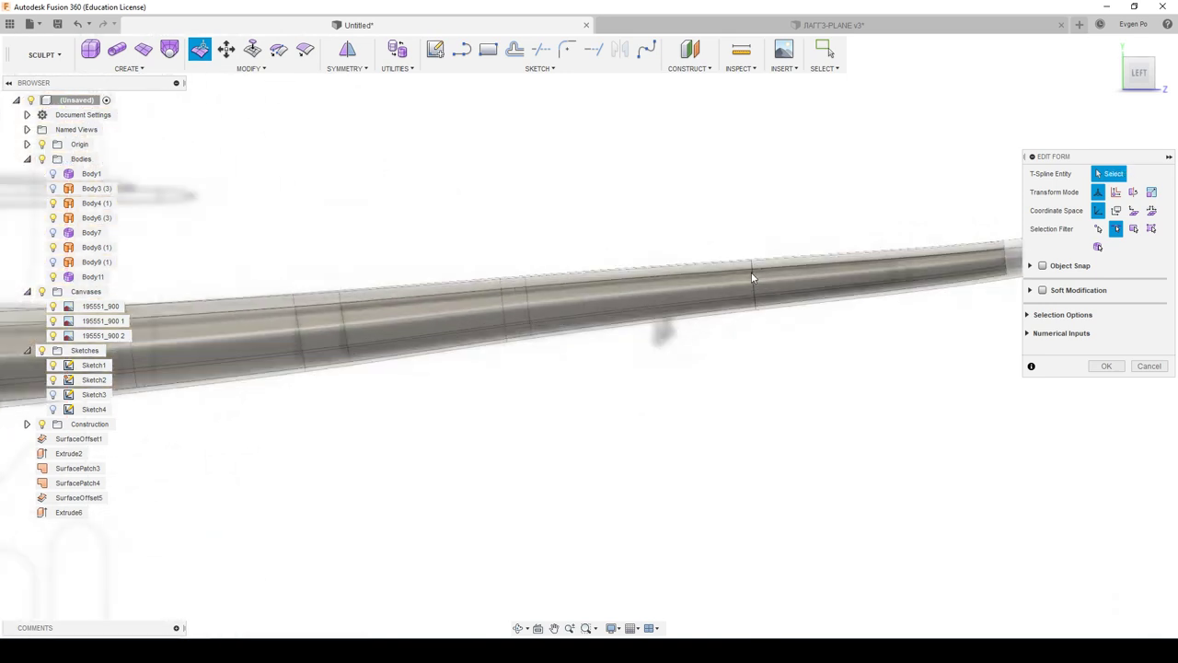
{"action": "left_click", "coordinate": [505, 309]}
{"action": "left_click_drag", "start_coordinate": [518, 293], "coordinate": [622, 307]}
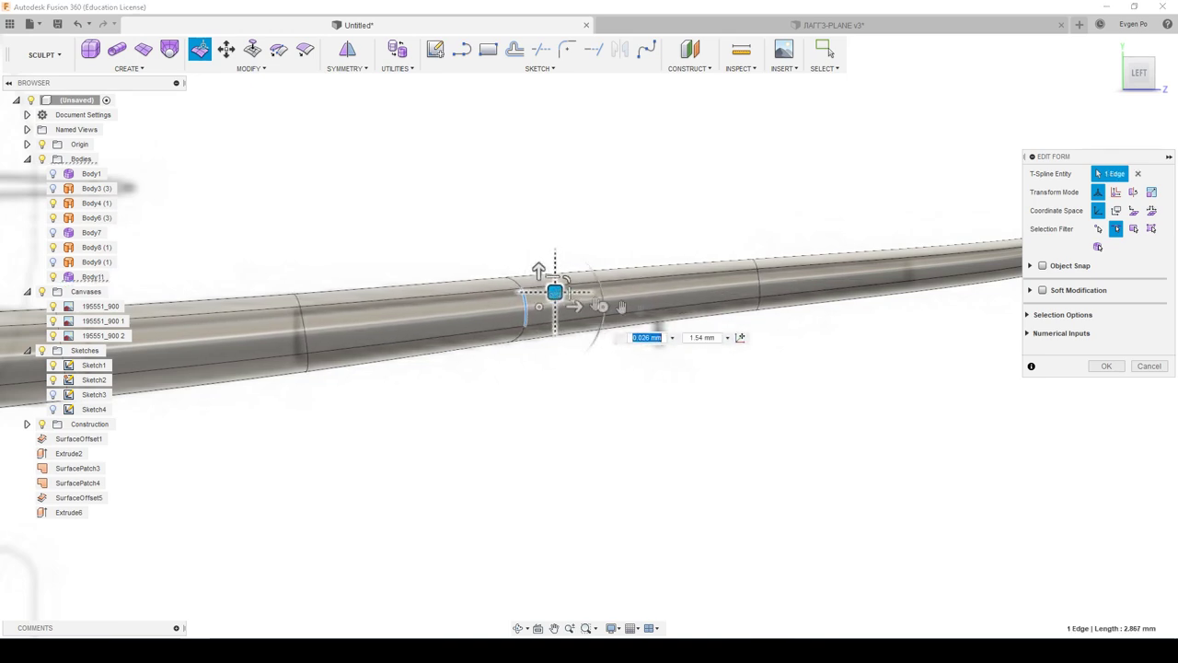
{"action": "key", "text": "Escape"}
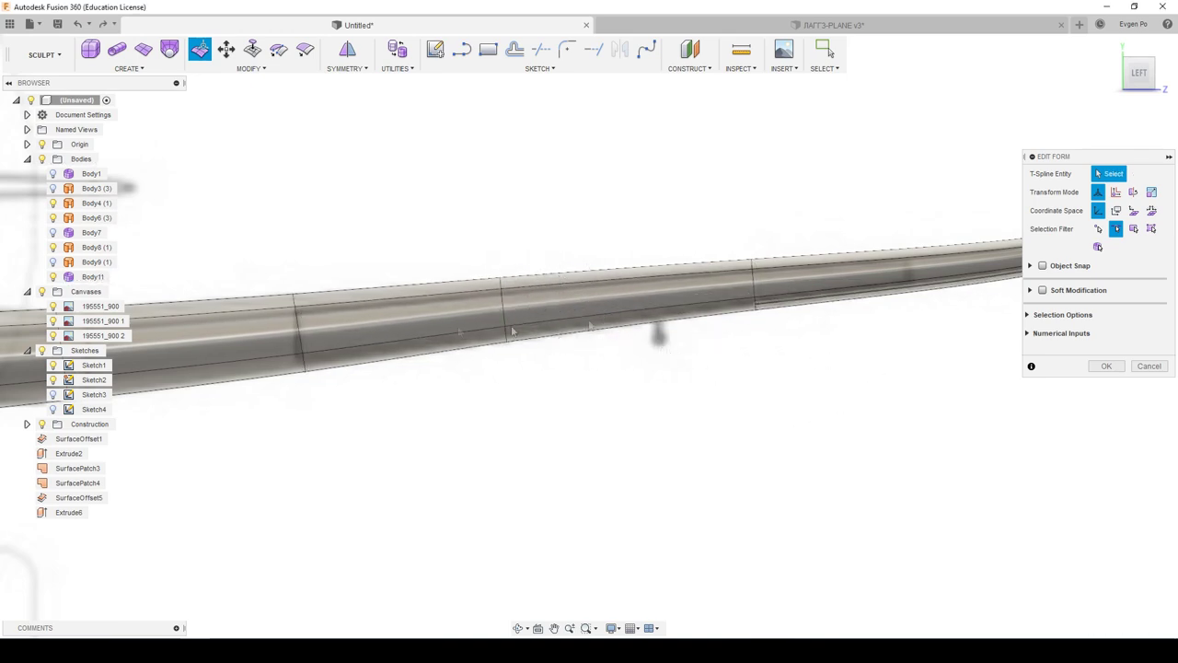
{"action": "double_click", "coordinate": [504, 315]}
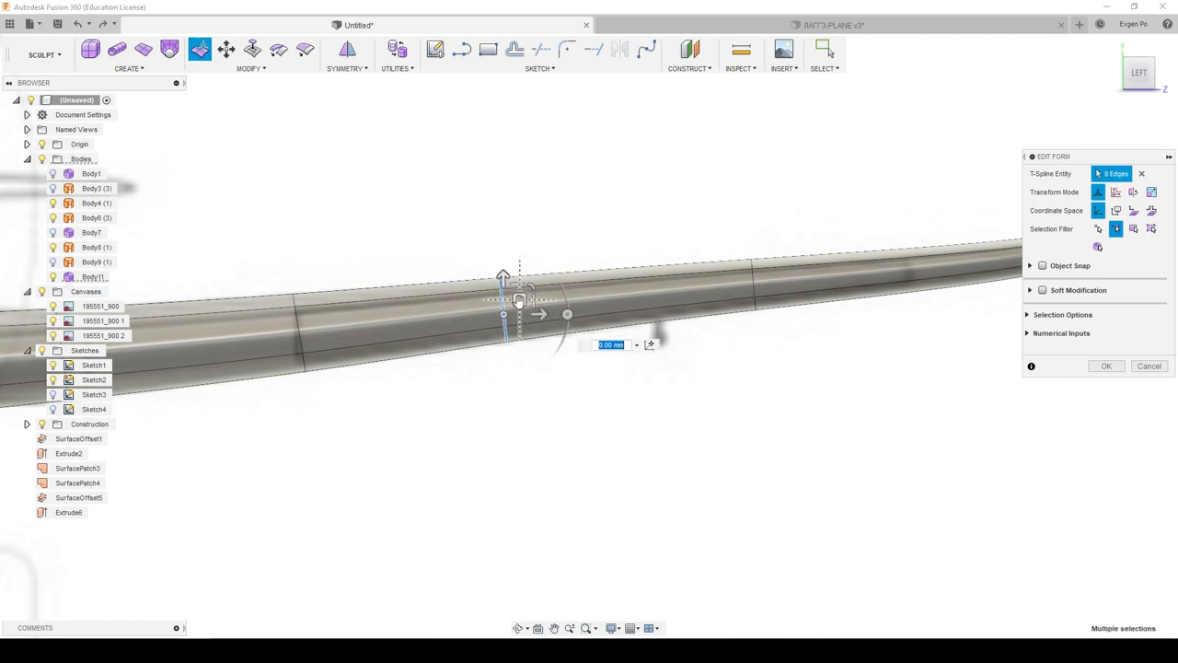
{"action": "left_click_drag", "start_coordinate": [516, 294], "coordinate": [561, 299]}
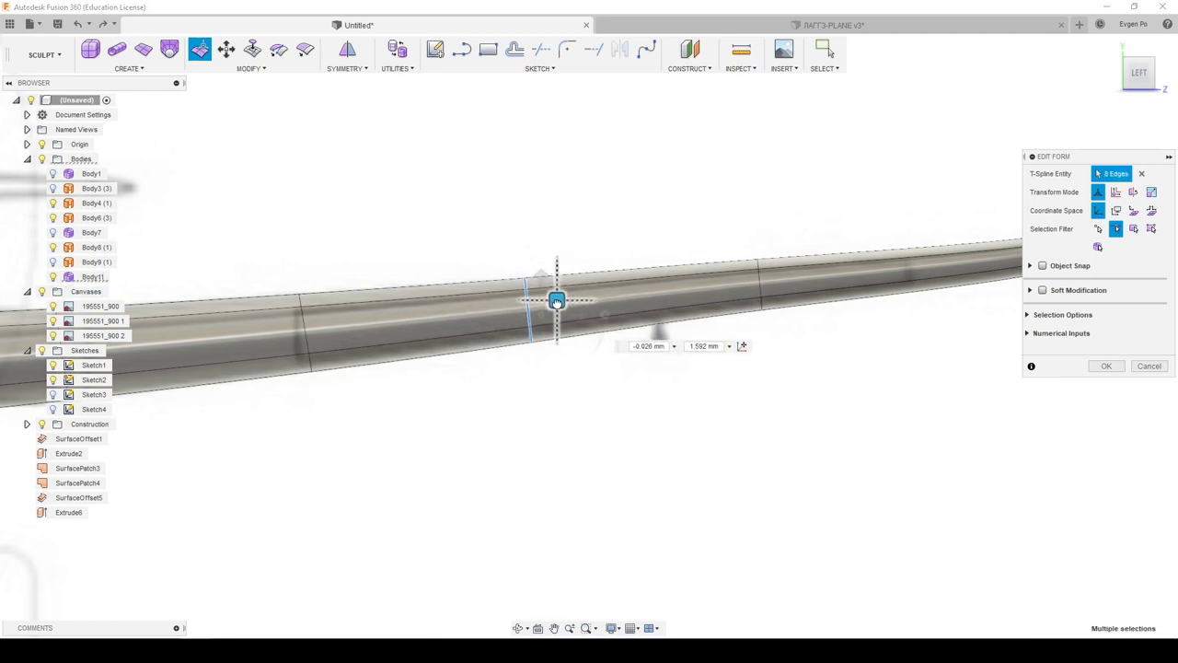
{"action": "left_click_drag", "start_coordinate": [561, 300], "coordinate": [549, 299]}
{"action": "scroll", "coordinate": [414, 400], "scroll_direction": "down", "scroll_amount": 3}
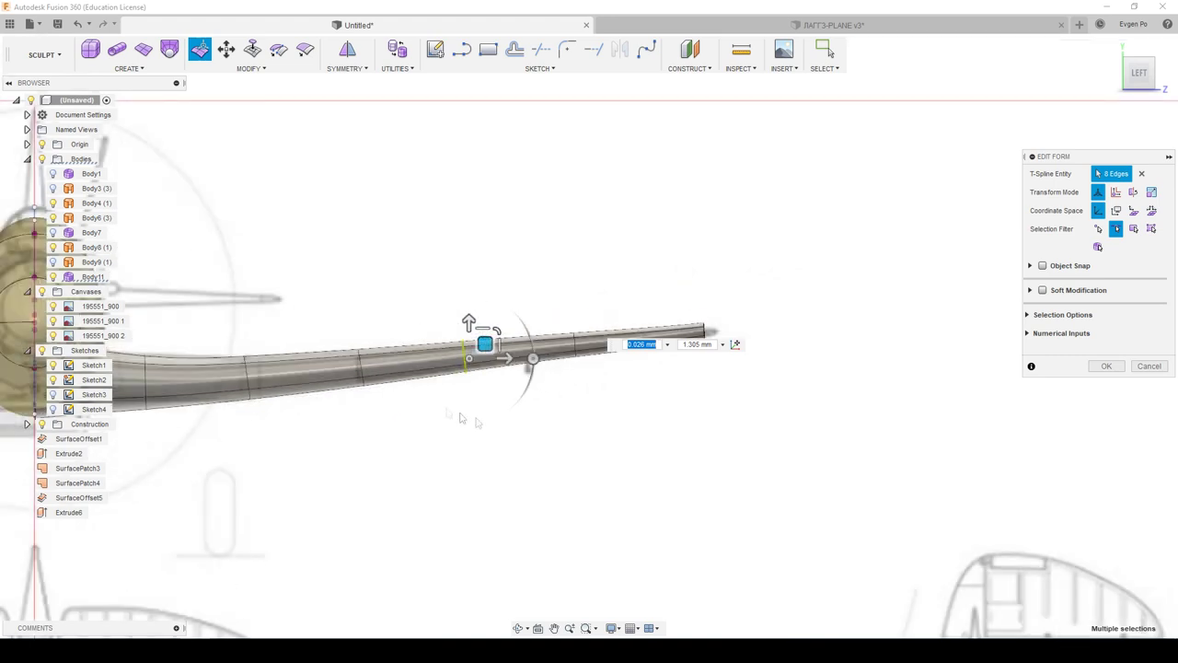
{"action": "scroll", "coordinate": [662, 445], "scroll_direction": "down", "scroll_amount": 2}
{"action": "scroll", "coordinate": [697, 460], "scroll_direction": "up", "scroll_amount": 2}
{"action": "scroll", "coordinate": [706, 378], "scroll_direction": "up", "scroll_amount": 4}
{"action": "scroll", "coordinate": [706, 377], "scroll_direction": "up", "scroll_amount": 2}
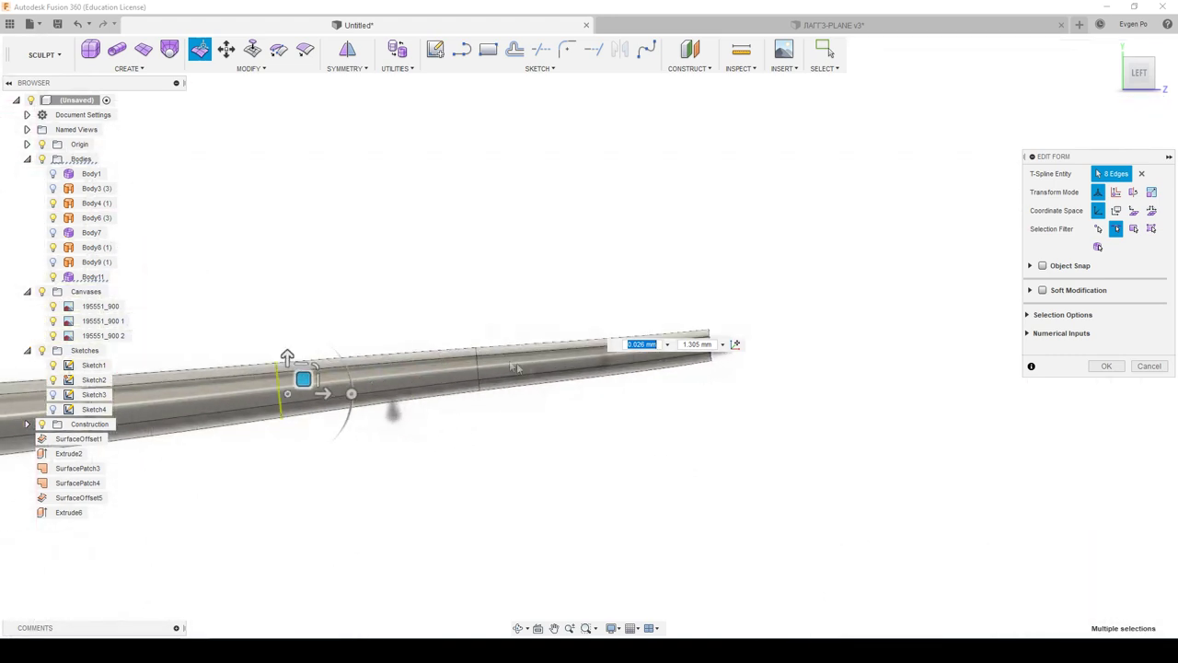
Step: Fine-tune the next loop toward the tip and commit the form edit
{"action": "left_click", "coordinate": [478, 373]}
{"action": "left_click_drag", "start_coordinate": [494, 357], "coordinate": [497, 362]}
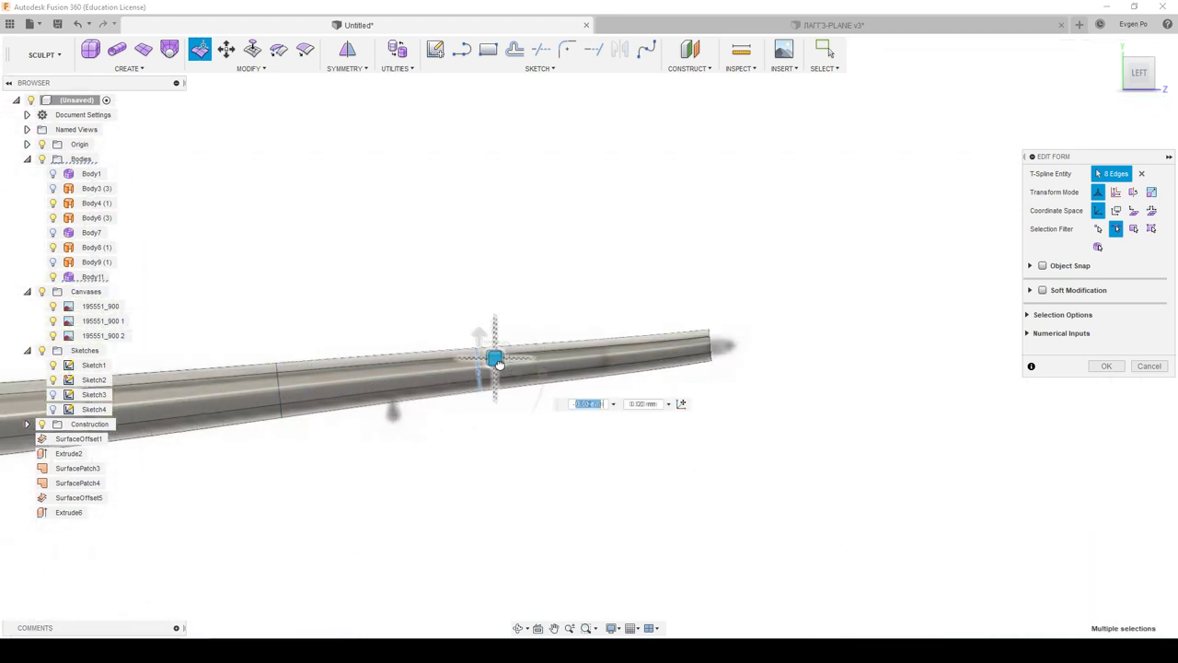
{"action": "left_click_drag", "start_coordinate": [495, 362], "coordinate": [490, 351]}
{"action": "scroll", "coordinate": [764, 356], "scroll_direction": "down", "scroll_amount": 2}
{"action": "scroll", "coordinate": [765, 357], "scroll_direction": "down", "scroll_amount": 2}
{"action": "key", "text": "Return"}
{"action": "middle_click_drag", "start_coordinate": [764, 356], "coordinate": [876, 489], "text": "shift"}
Step: Switch to the Top view and reopen Edit Form on the wing
{"action": "left_click", "coordinate": [1133, 65]}
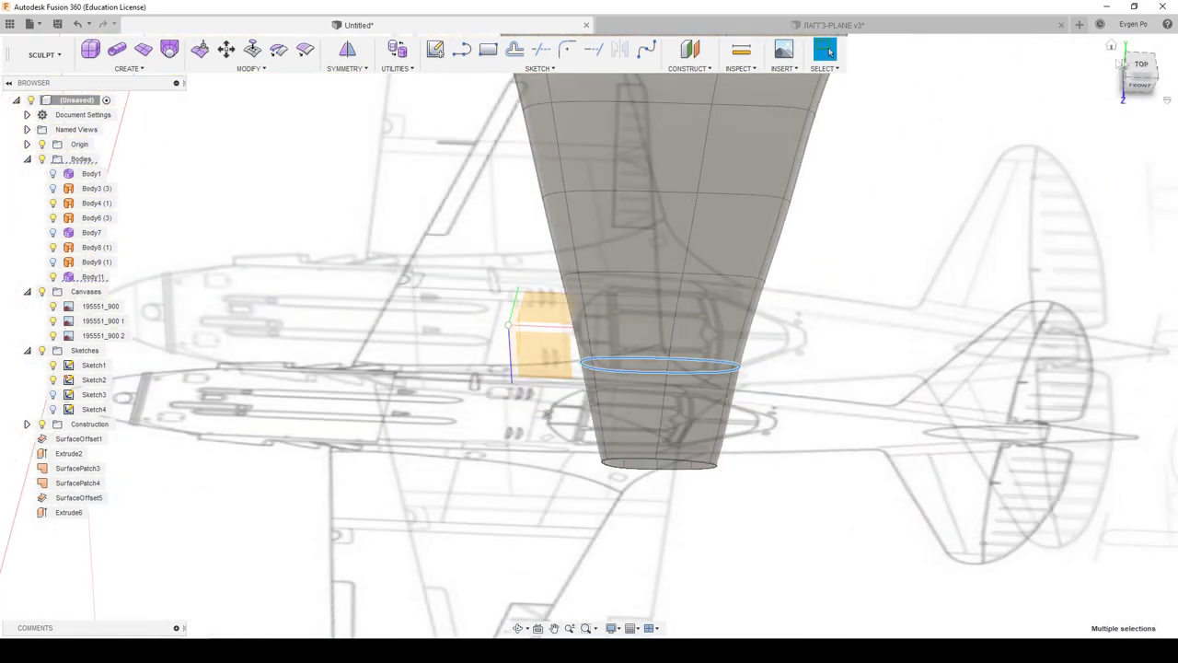
{"action": "scroll", "coordinate": [492, 297], "scroll_direction": "down", "scroll_amount": 3}
{"action": "scroll", "coordinate": [521, 390], "scroll_direction": "down", "scroll_amount": 2}
{"action": "scroll", "coordinate": [645, 432], "scroll_direction": "down", "scroll_amount": 2}
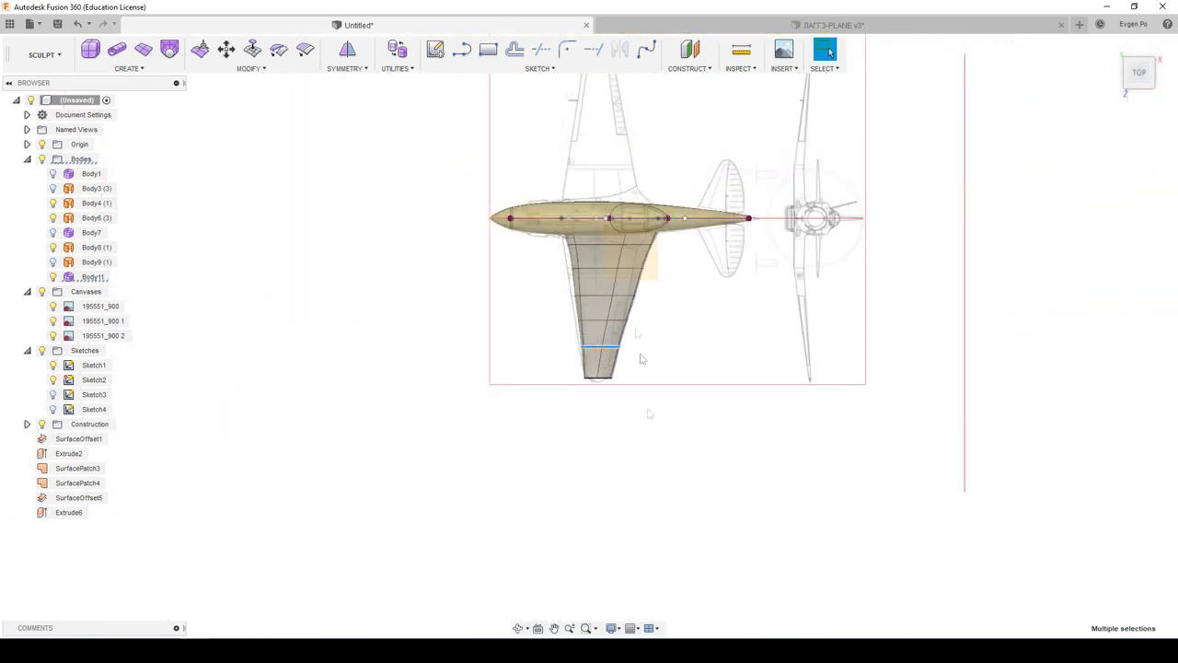
{"action": "scroll", "coordinate": [642, 214], "scroll_direction": "up", "scroll_amount": 4}
{"action": "scroll", "coordinate": [641, 214], "scroll_direction": "up", "scroll_amount": 1}
{"action": "left_click", "coordinate": [201, 49]}
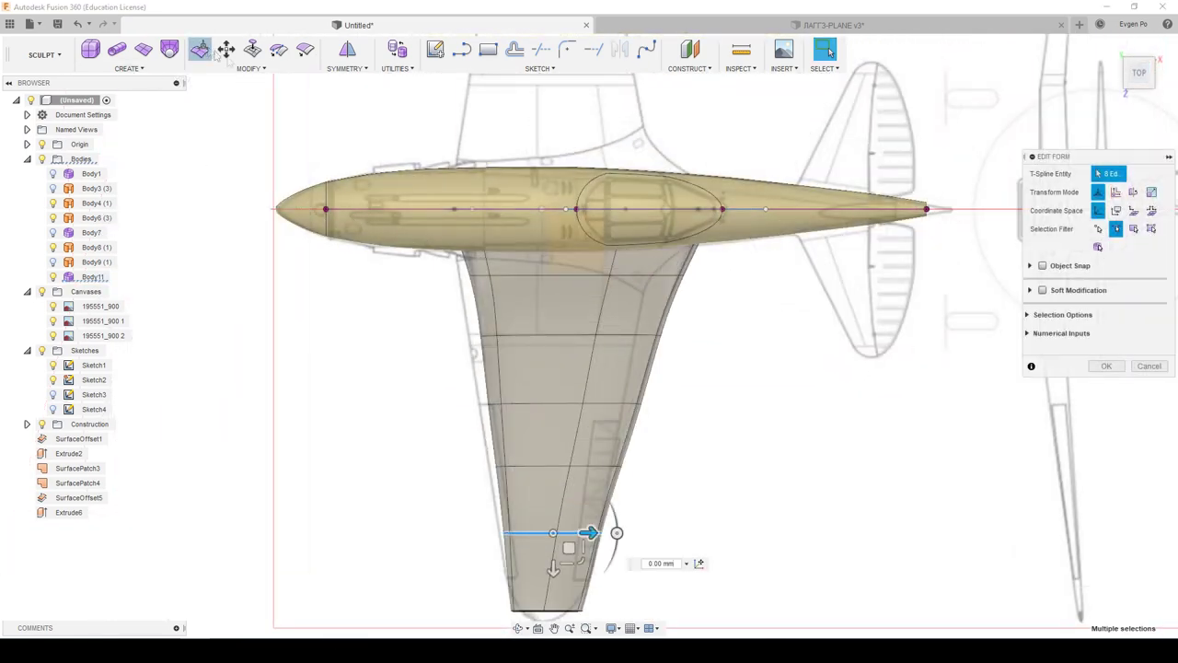
Step: Scale the wing-root edge and shift it toward the nose
{"action": "left_click", "coordinate": [555, 277]}
{"action": "scroll", "coordinate": [561, 290], "scroll_direction": "up", "scroll_amount": 2}
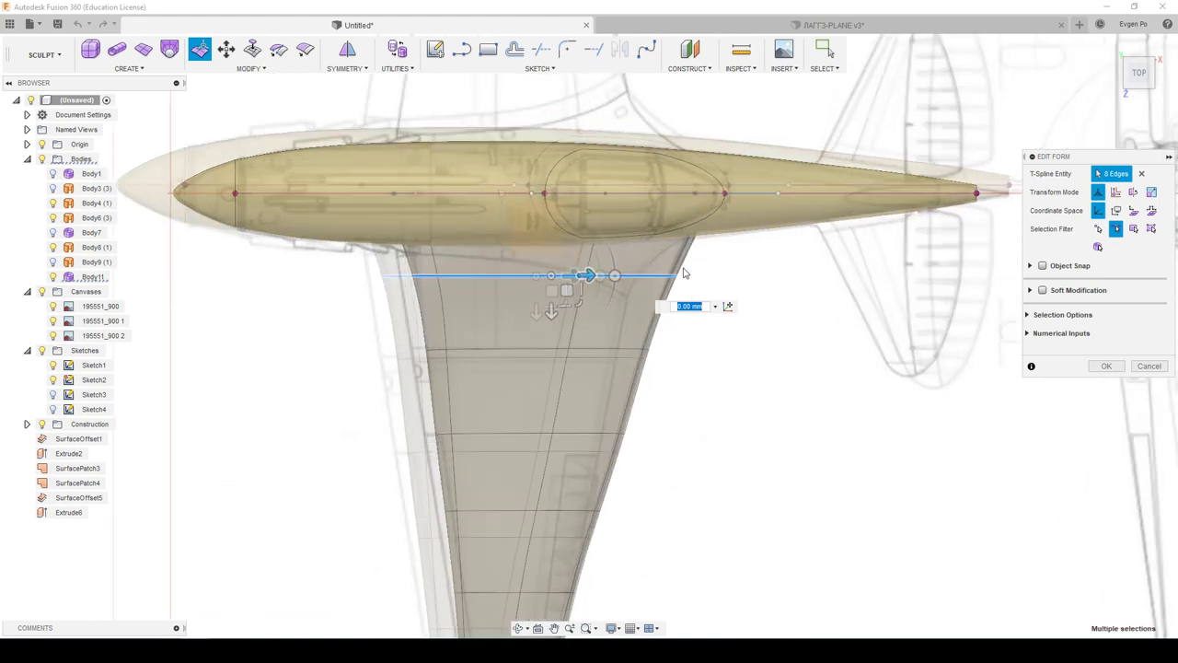
{"action": "left_click_drag", "start_coordinate": [568, 290], "coordinate": [541, 291]}
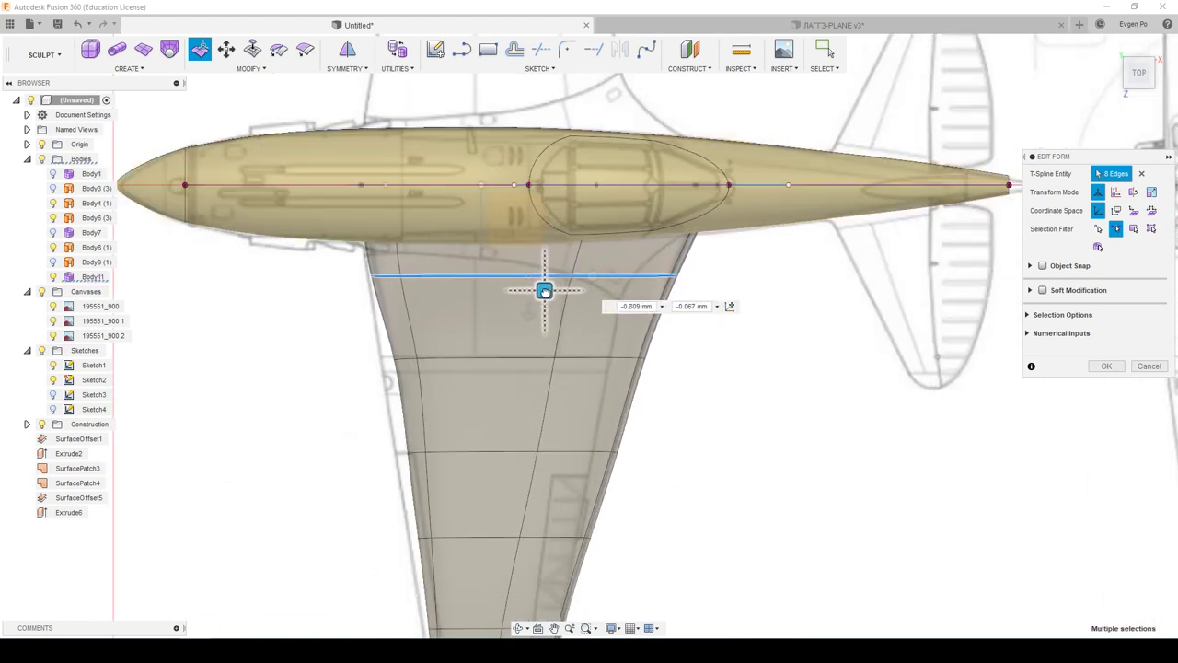
{"action": "left_click_drag", "start_coordinate": [550, 291], "coordinate": [541, 292]}
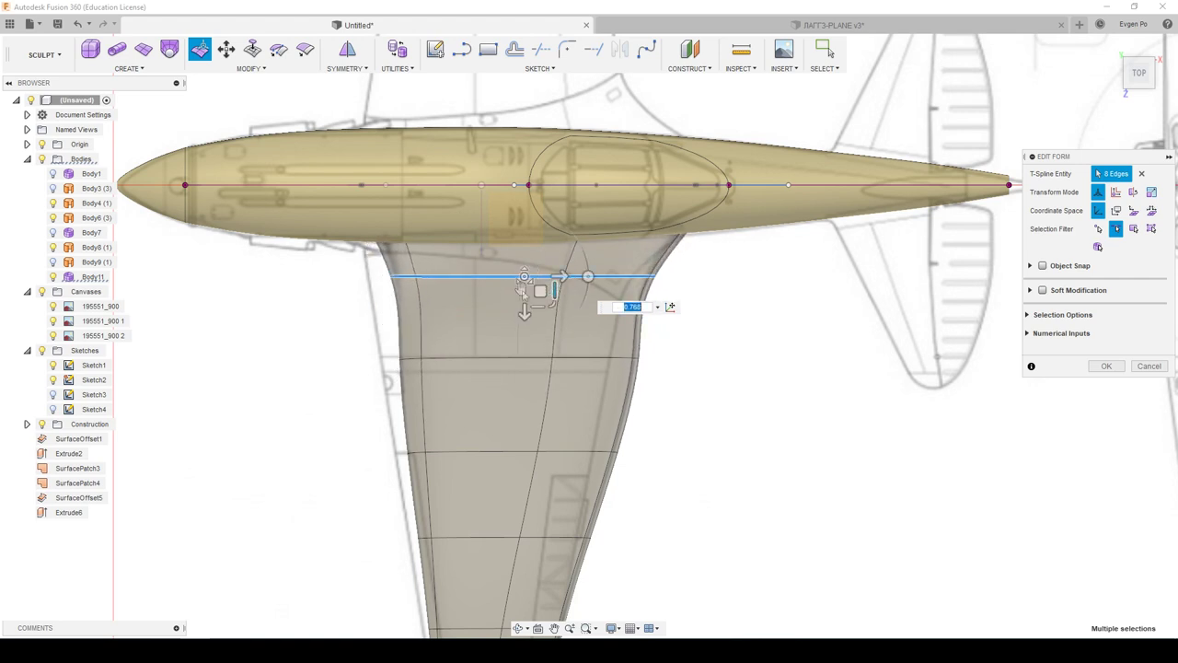
{"action": "left_click_drag", "start_coordinate": [539, 291], "coordinate": [503, 292]}
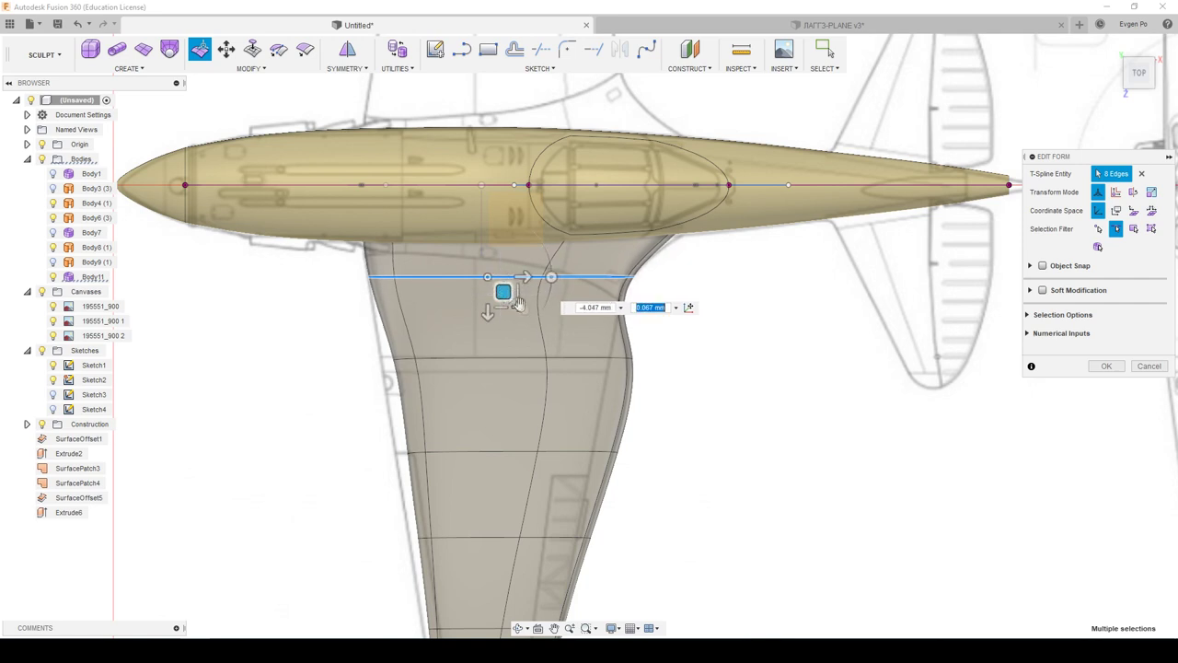
Step: Move the next edge loop forward to match the blueprint, then orbit to inspect
{"action": "double_click", "coordinate": [502, 360]}
{"action": "left_click_drag", "start_coordinate": [533, 375], "coordinate": [509, 371]}
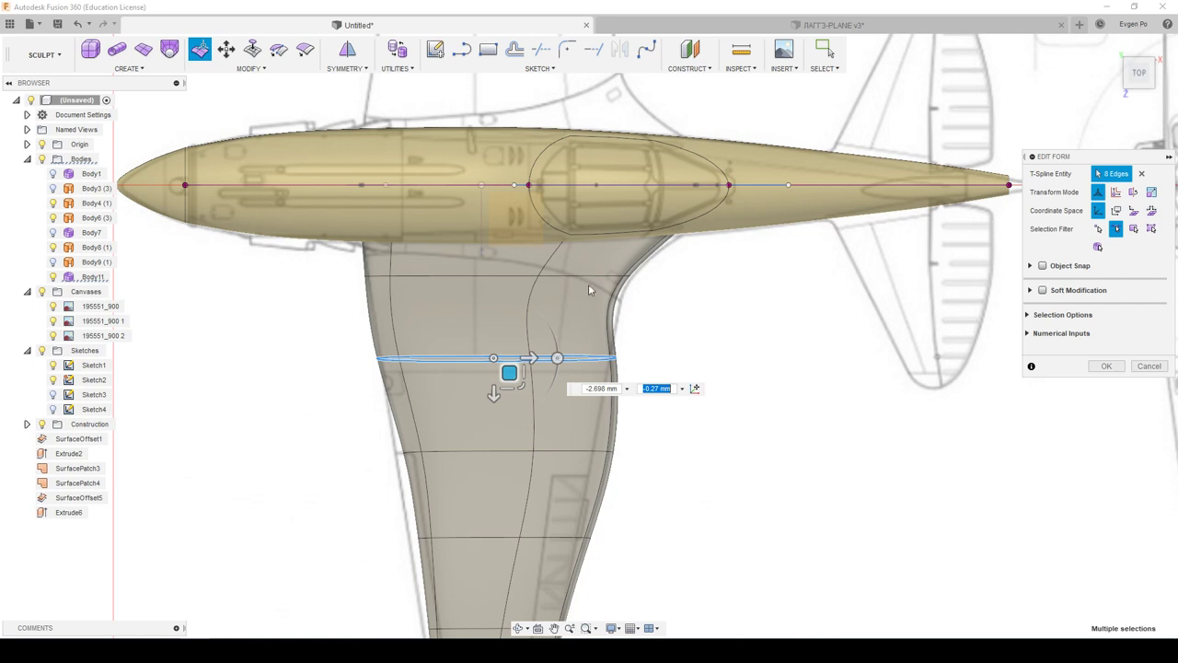
{"action": "mouse_move", "coordinate": [509, 372]}
{"action": "left_mouse_down"}
{"action": "mouse_move", "coordinate": [497, 372]}
{"action": "mouse_move", "coordinate": [516, 371]}
{"action": "left_mouse_up"}
{"action": "middle_click_drag", "start_coordinate": [707, 332], "coordinate": [672, 211], "text": "shift"}
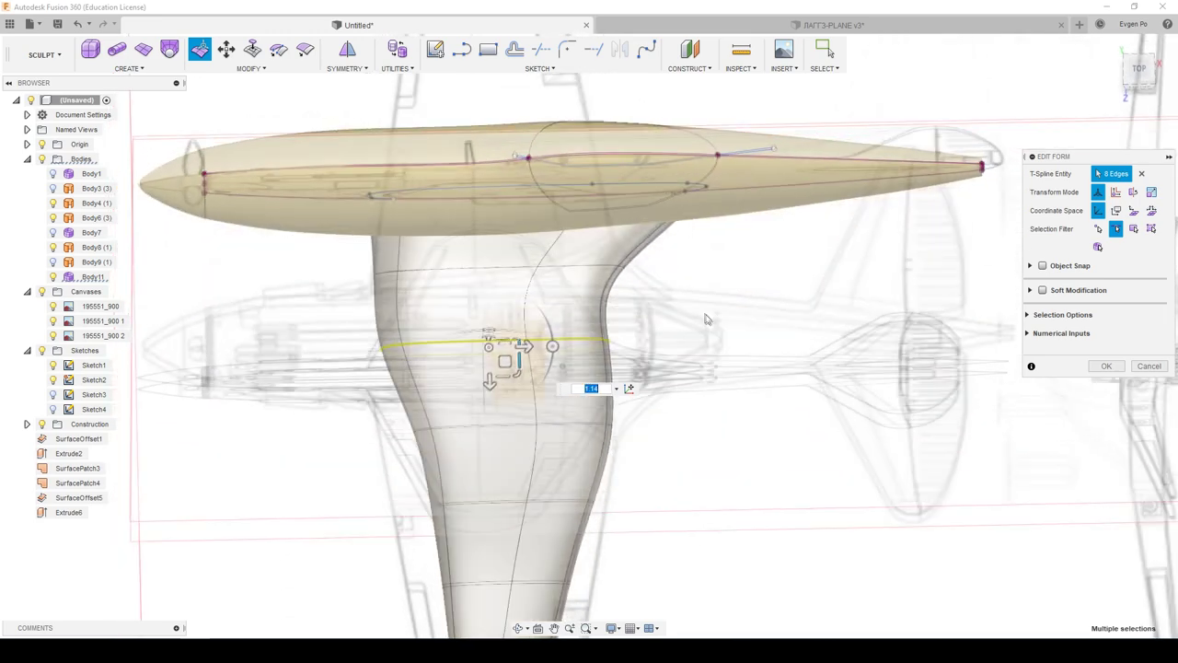
{"action": "key", "text": "Escape"}
{"action": "mouse_move", "coordinate": [304, 239]}
{"action": "middle_mouse_down", "text": "shift"}
{"action": "mouse_move", "coordinate": [397, 214]}
{"action": "mouse_move", "coordinate": [553, 230]}
{"action": "middle_mouse_up", "text": "shift"}
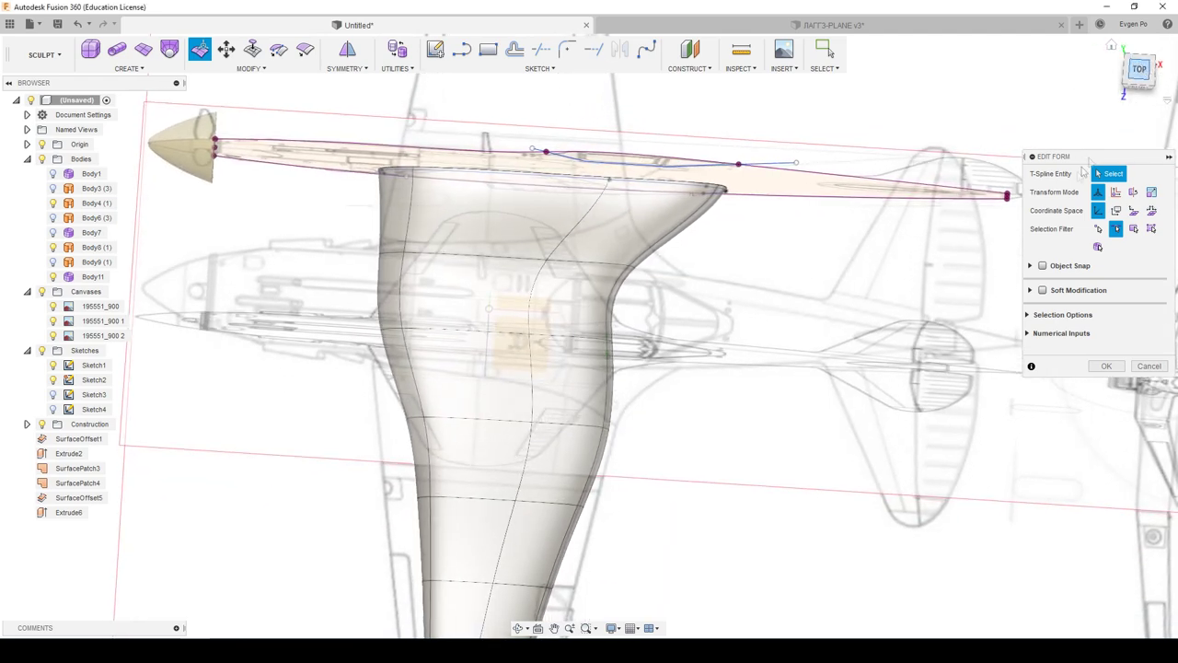
Step: In the Top view, align the row of wing-root edges with the blueprint
{"action": "left_click", "coordinate": [1140, 69]}
{"action": "left_click", "coordinate": [578, 196]}
{"action": "double_click", "coordinate": [580, 196]}
{"action": "left_click_drag", "start_coordinate": [581, 210], "coordinate": [558, 208]}
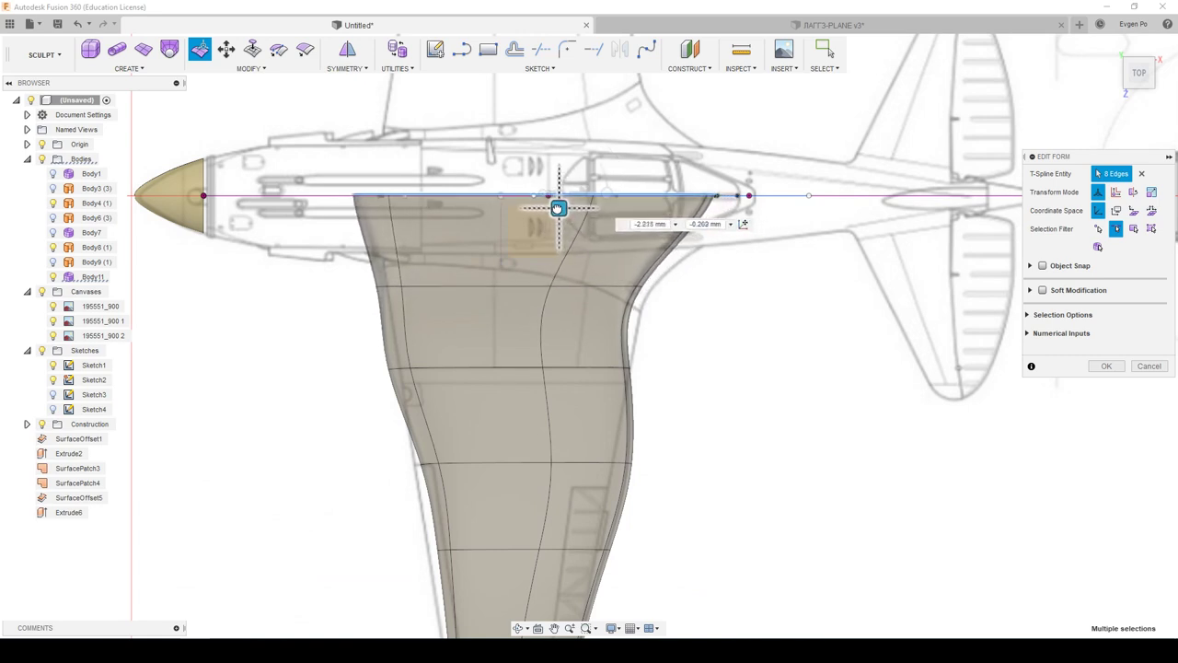
{"action": "left_click_drag", "start_coordinate": [558, 207], "coordinate": [570, 211]}
Step: Nudge the first two spanwise loops and narrow the mid-wing loop to the outline
{"action": "double_click", "coordinate": [520, 288]}
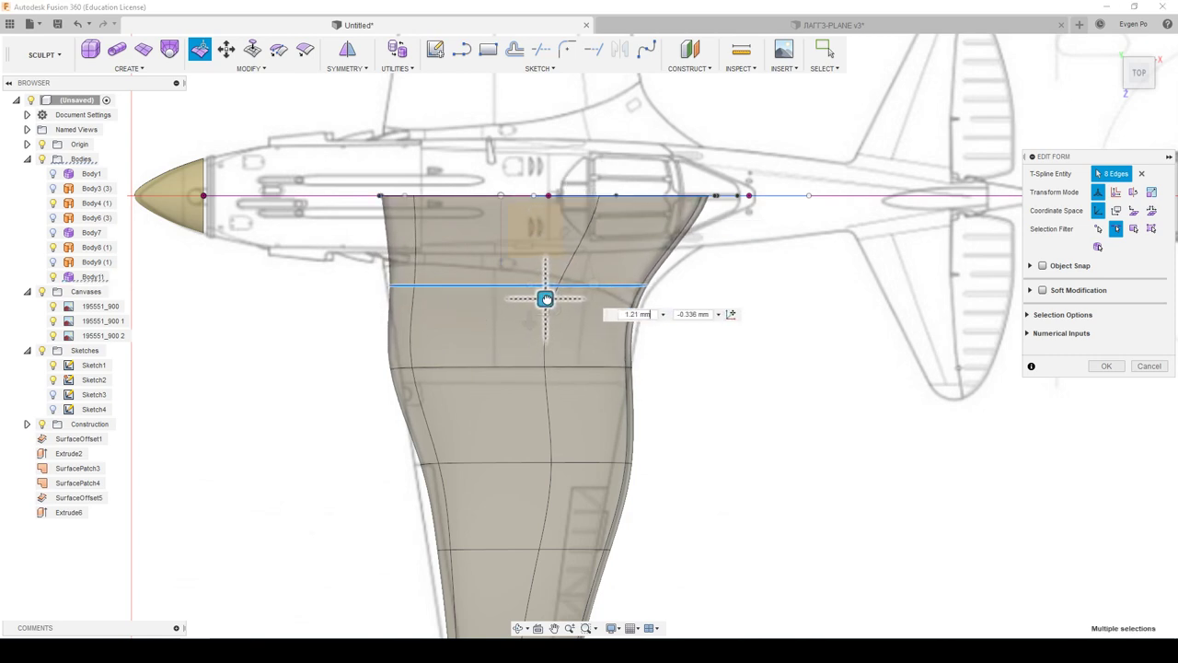
{"action": "left_click_drag", "start_coordinate": [543, 300], "coordinate": [549, 299]}
{"action": "double_click", "coordinate": [520, 369]}
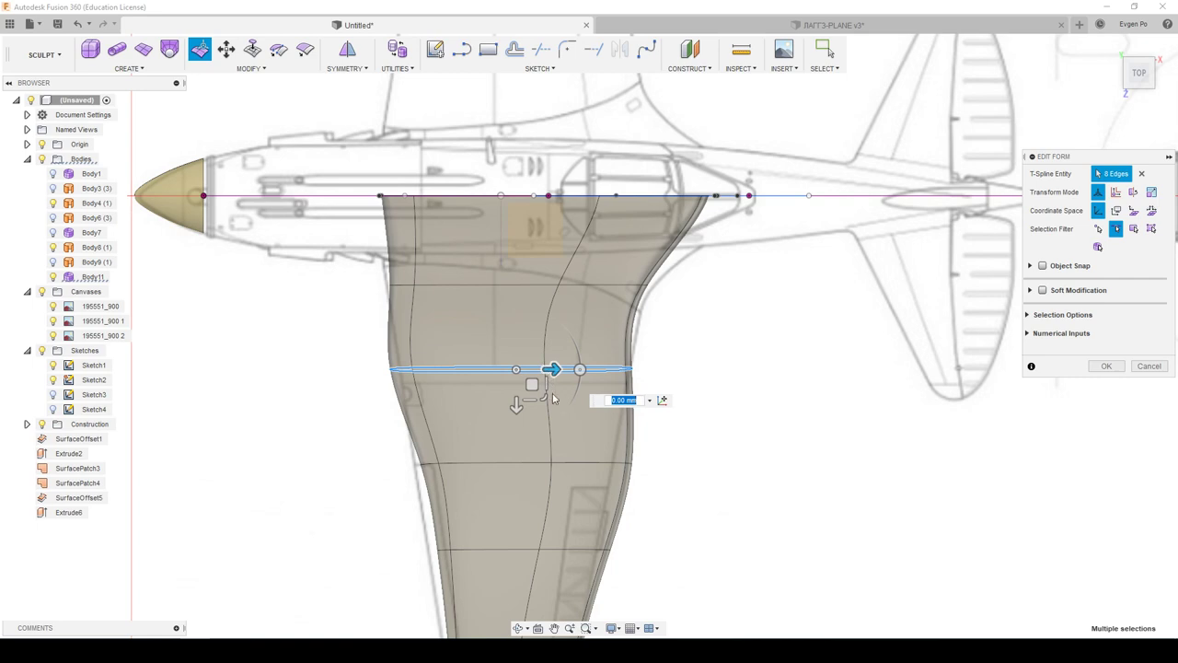
{"action": "left_click_drag", "start_coordinate": [532, 384], "coordinate": [537, 383]}
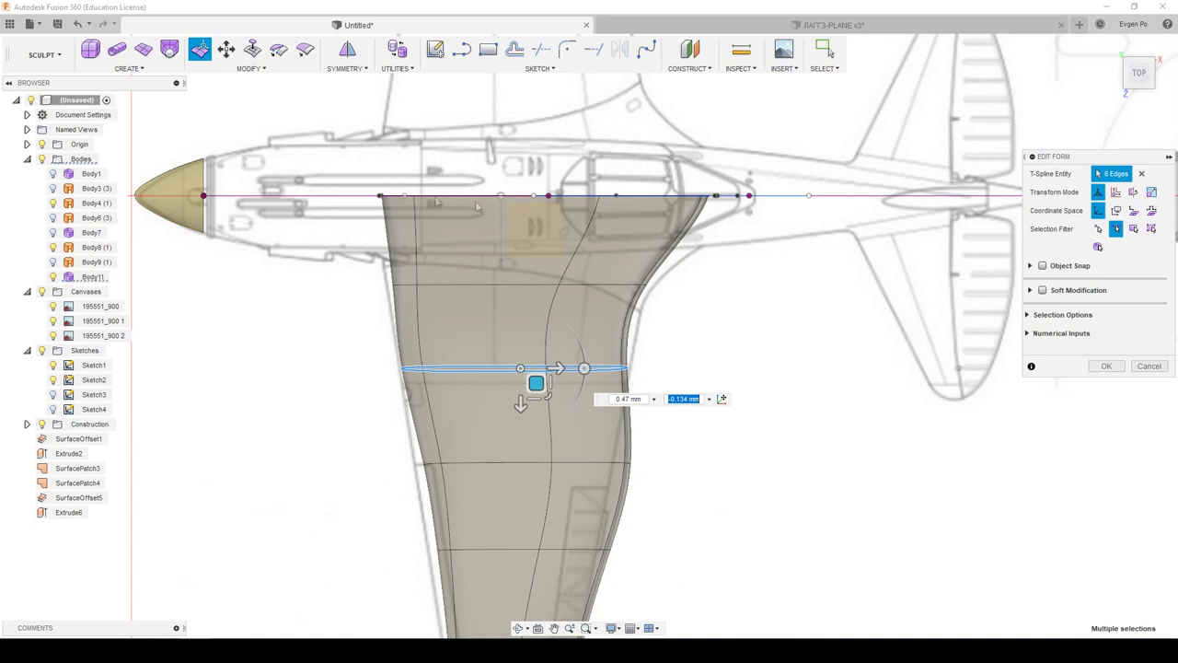
{"action": "middle_click_drag", "start_coordinate": [606, 322], "coordinate": [503, 389], "text": "shift"}
{"action": "left_click", "coordinate": [504, 389]}
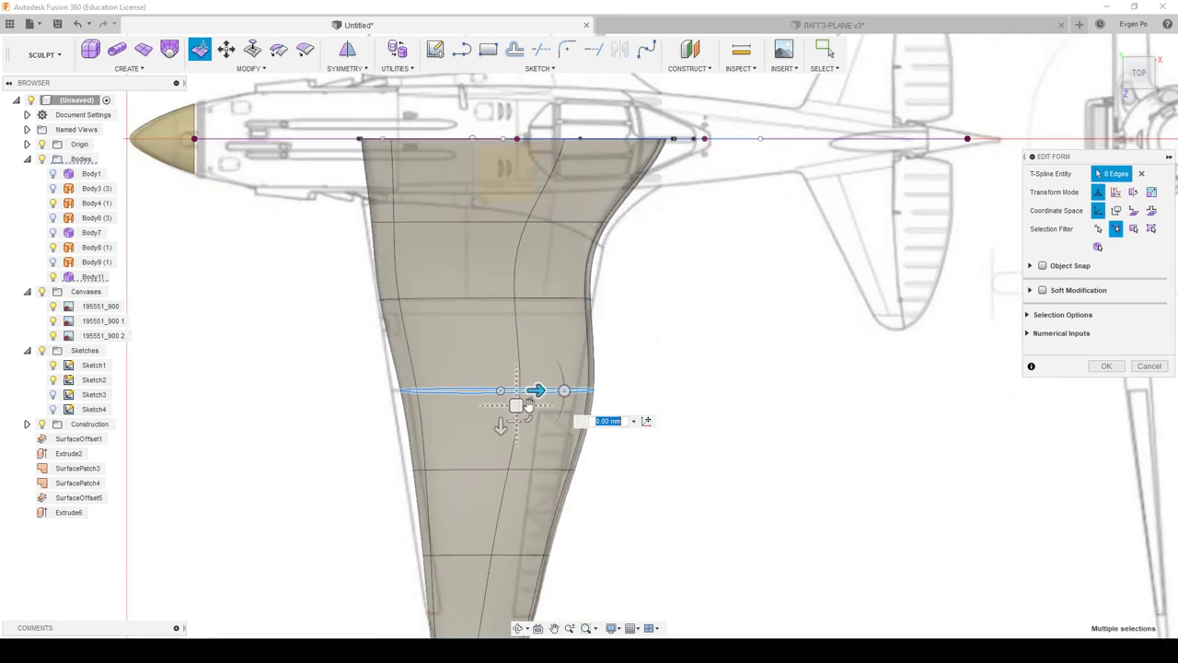
{"action": "mouse_move", "coordinate": [530, 405]}
{"action": "left_mouse_down"}
{"action": "mouse_move", "coordinate": [486, 408]}
{"action": "mouse_move", "coordinate": [518, 406]}
{"action": "left_mouse_up"}
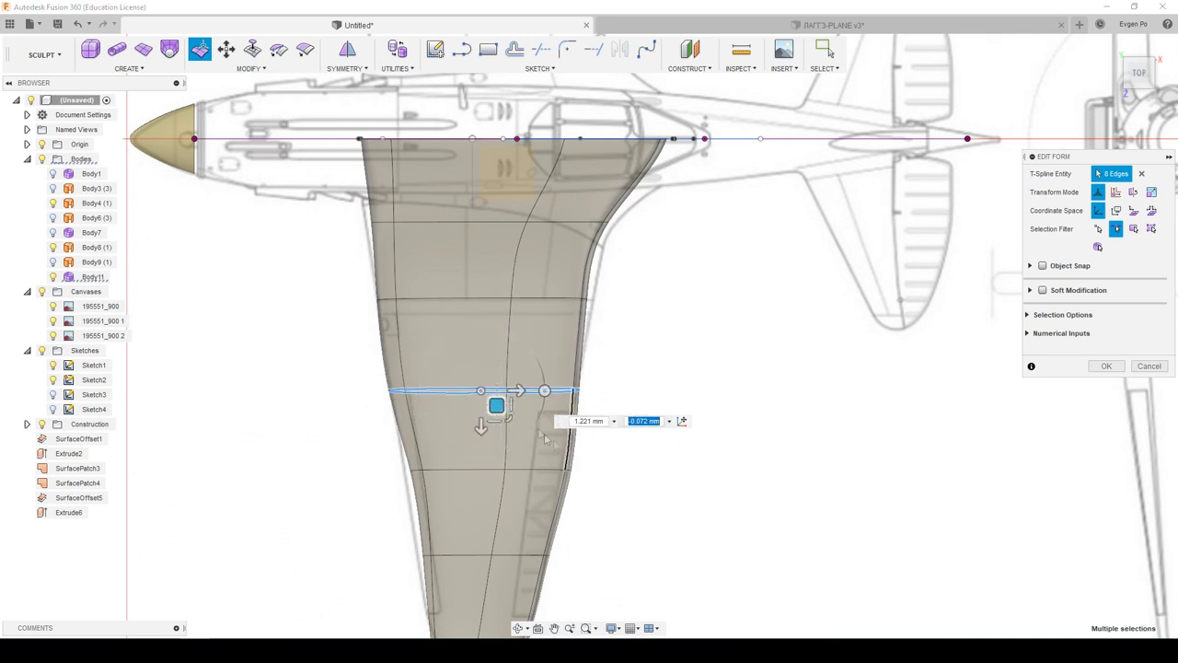
{"action": "left_click_drag", "start_coordinate": [515, 403], "coordinate": [493, 407]}
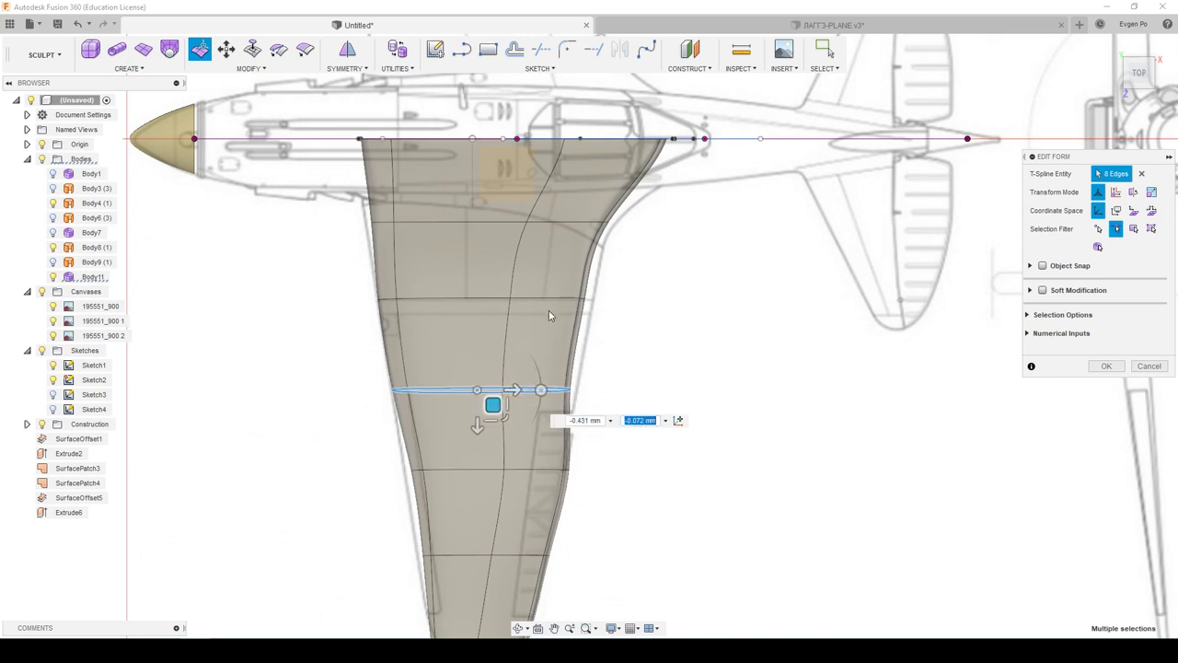
Step: Settle the next loop toward the tip onto the blueprint outline
{"action": "double_click", "coordinate": [539, 471]}
{"action": "left_click_drag", "start_coordinate": [507, 486], "coordinate": [498, 486]}
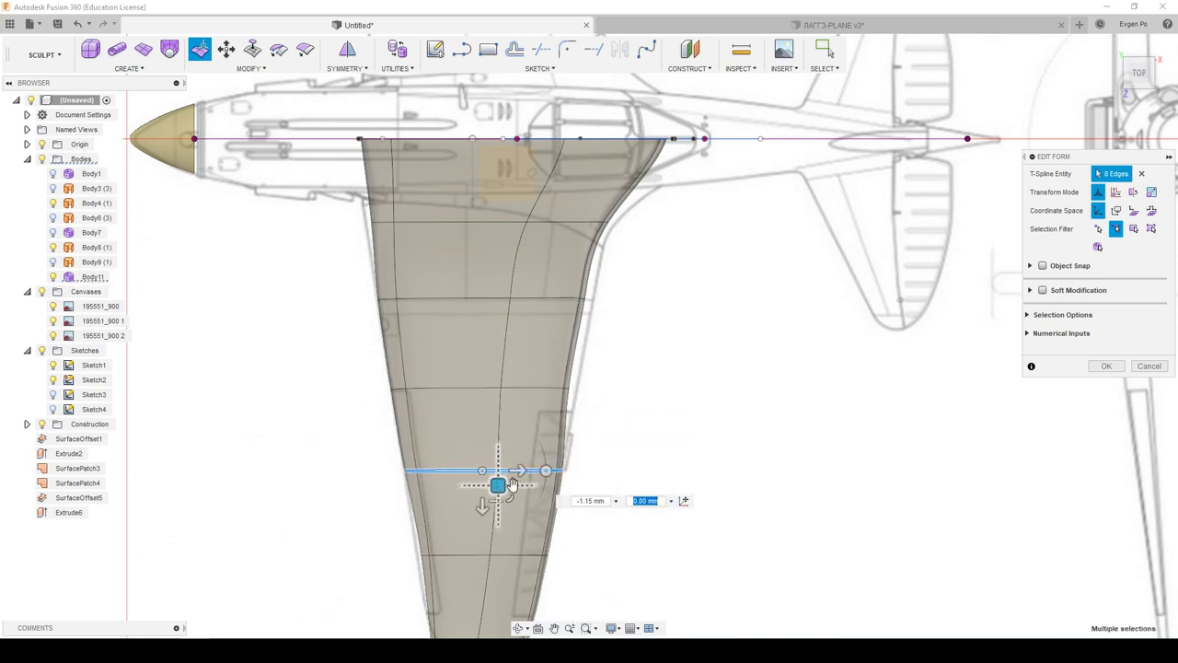
{"action": "left_click_drag", "start_coordinate": [513, 485], "coordinate": [490, 486]}
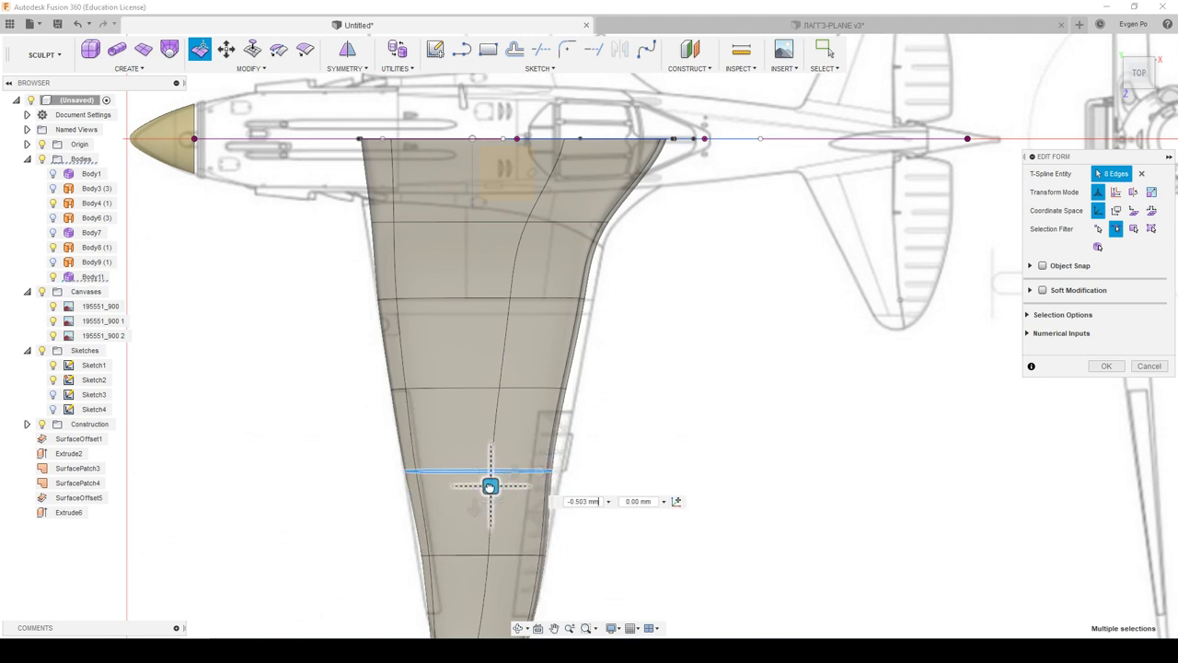
{"action": "left_click_drag", "start_coordinate": [490, 486], "coordinate": [485, 487]}
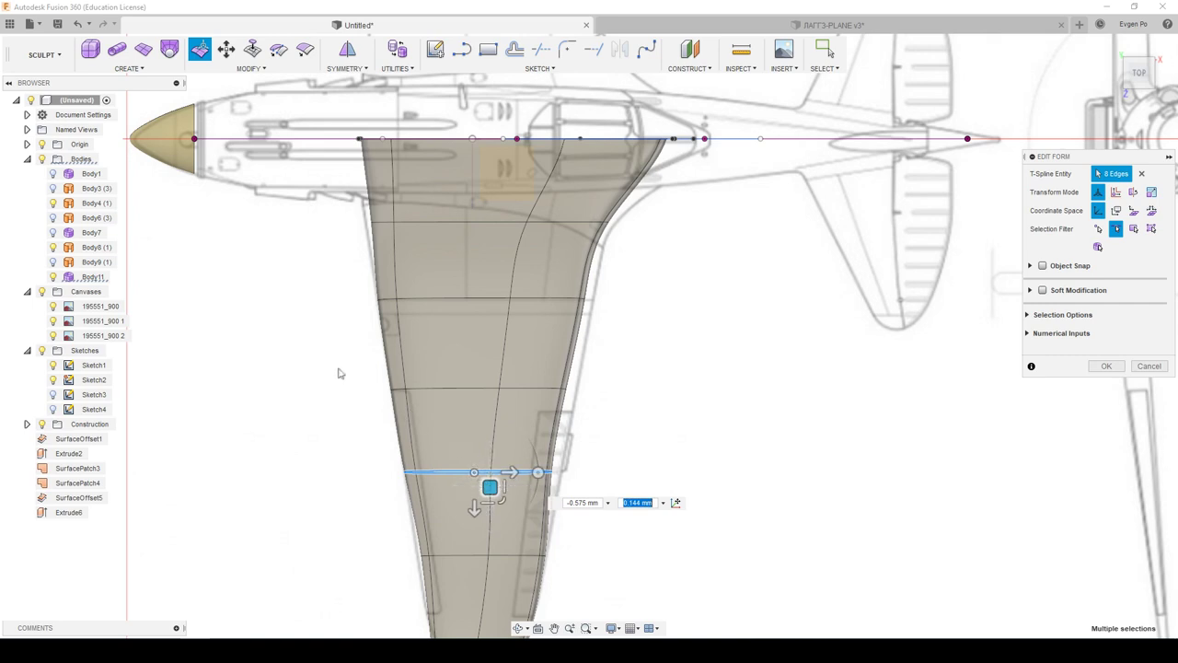
{"action": "scroll", "coordinate": [461, 564], "scroll_direction": "down", "scroll_amount": 1}
{"action": "double_click", "coordinate": [478, 522]}
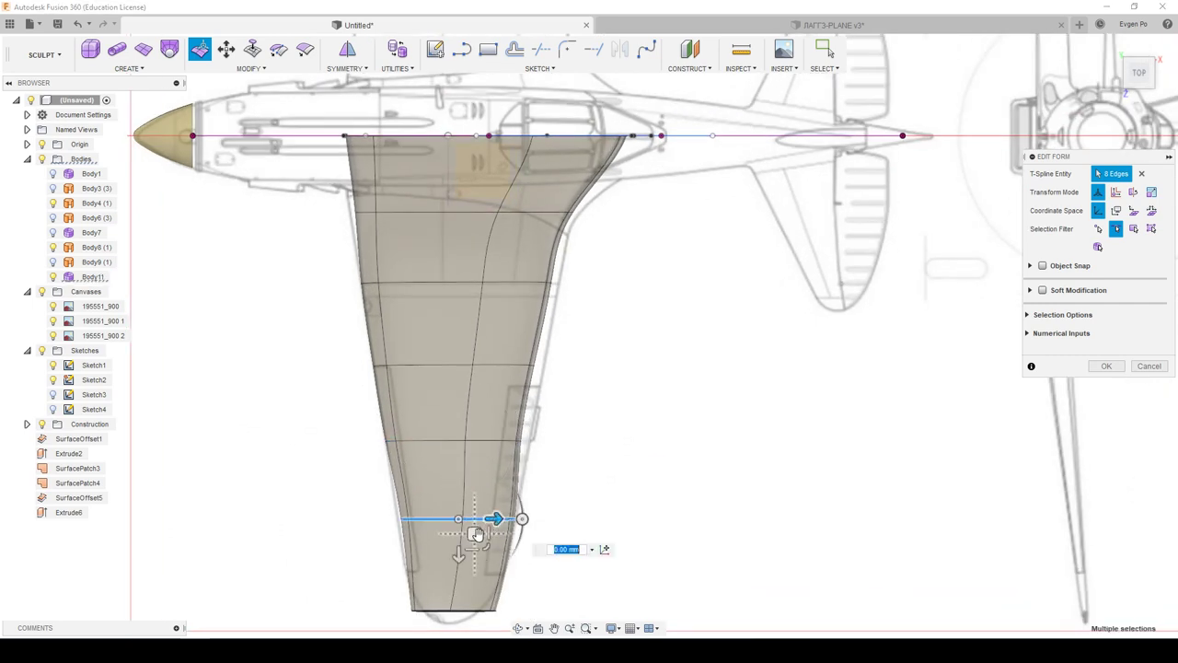
Step: Shift the tip-side loop forward and nudge the wing-root edge loops, undoing an over-wide root flare
{"action": "left_click_drag", "start_coordinate": [469, 534], "coordinate": [466, 533]}
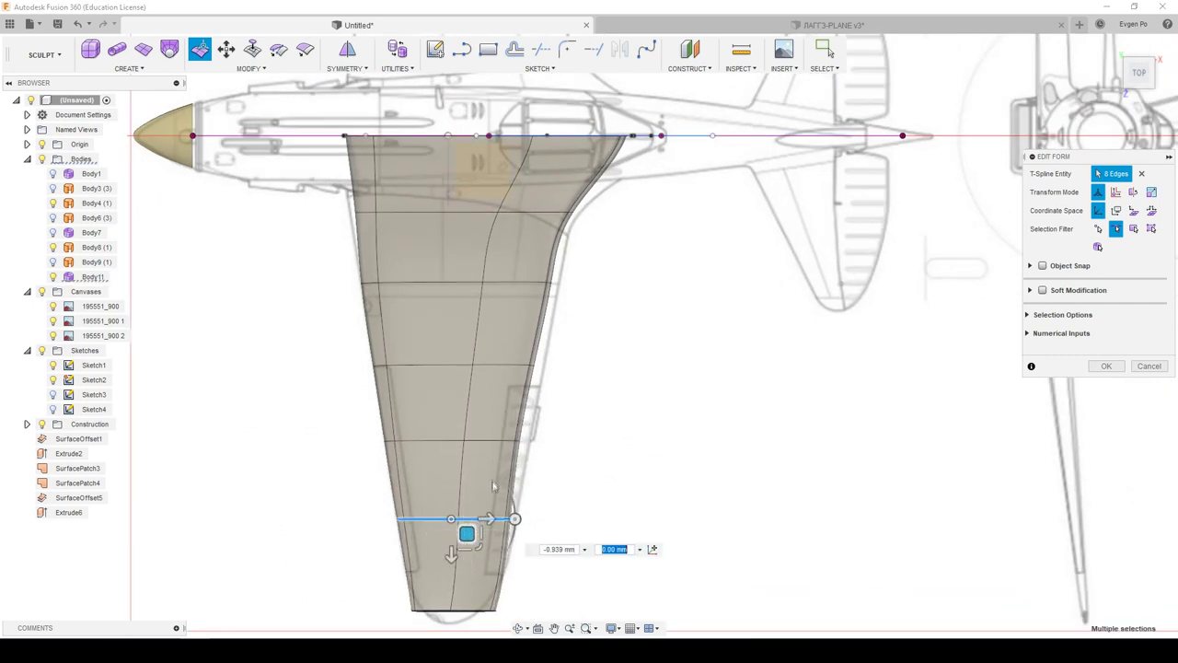
{"action": "middle_click_drag", "start_coordinate": [436, 122], "coordinate": [467, 213]}
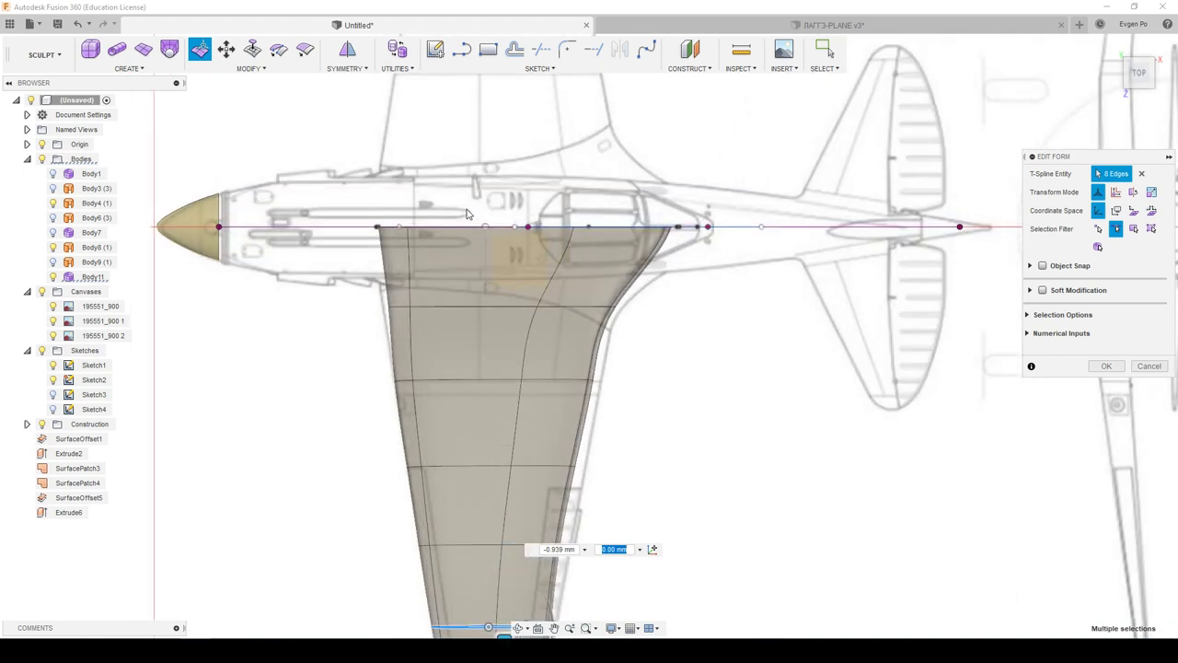
{"action": "double_click", "coordinate": [465, 307]}
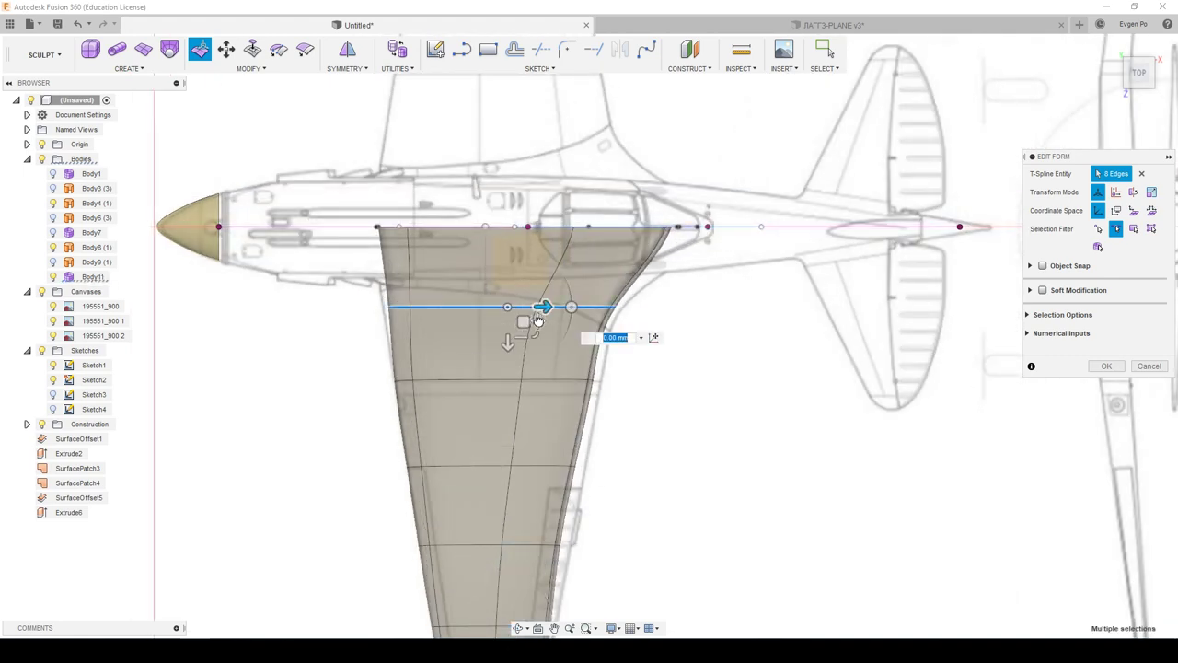
{"action": "left_click_drag", "start_coordinate": [523, 322], "coordinate": [548, 270]}
{"action": "double_click", "coordinate": [556, 231]}
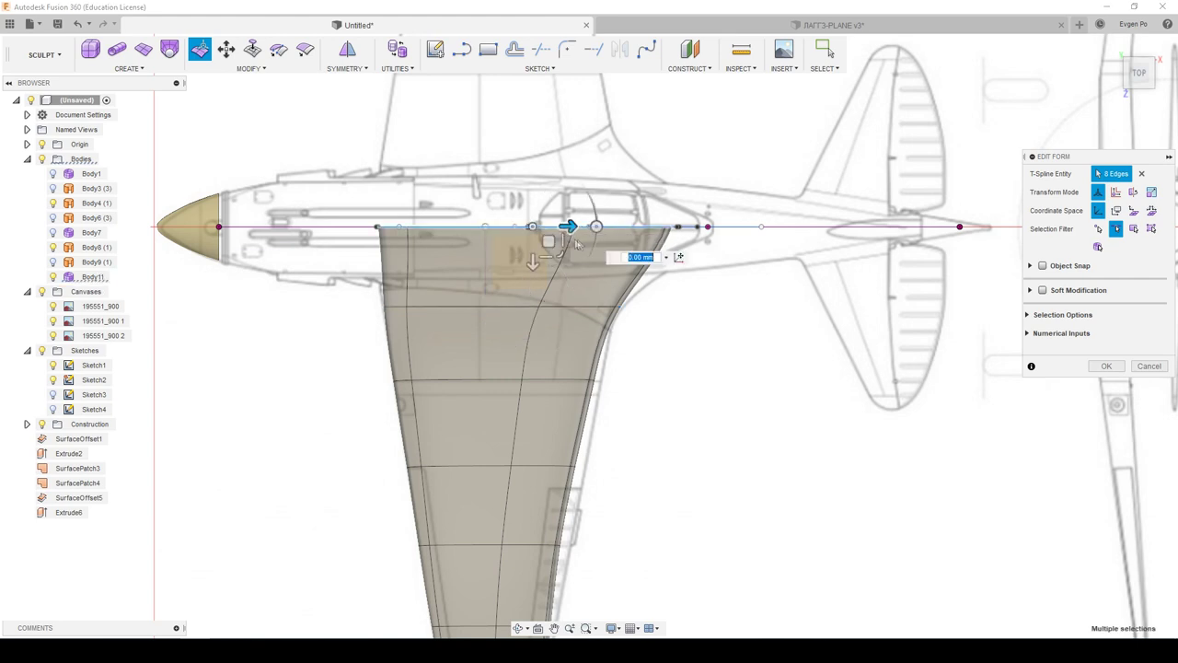
{"action": "left_click_drag", "start_coordinate": [563, 238], "coordinate": [567, 240]}
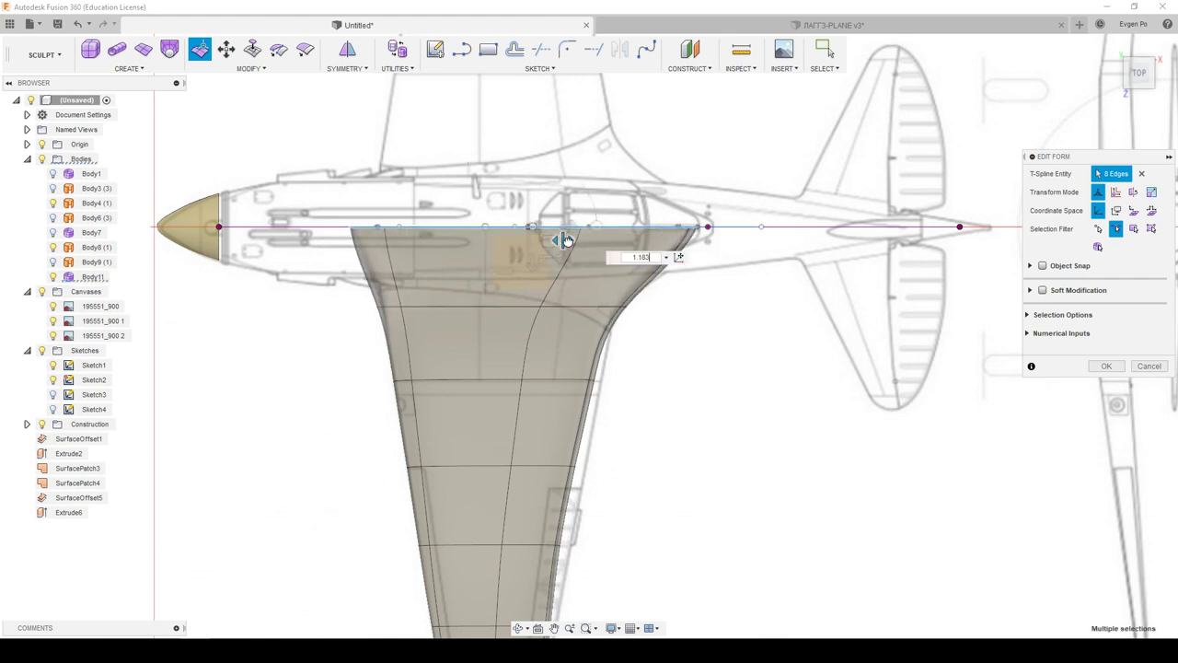
{"action": "key", "text": "ctrl+z"}
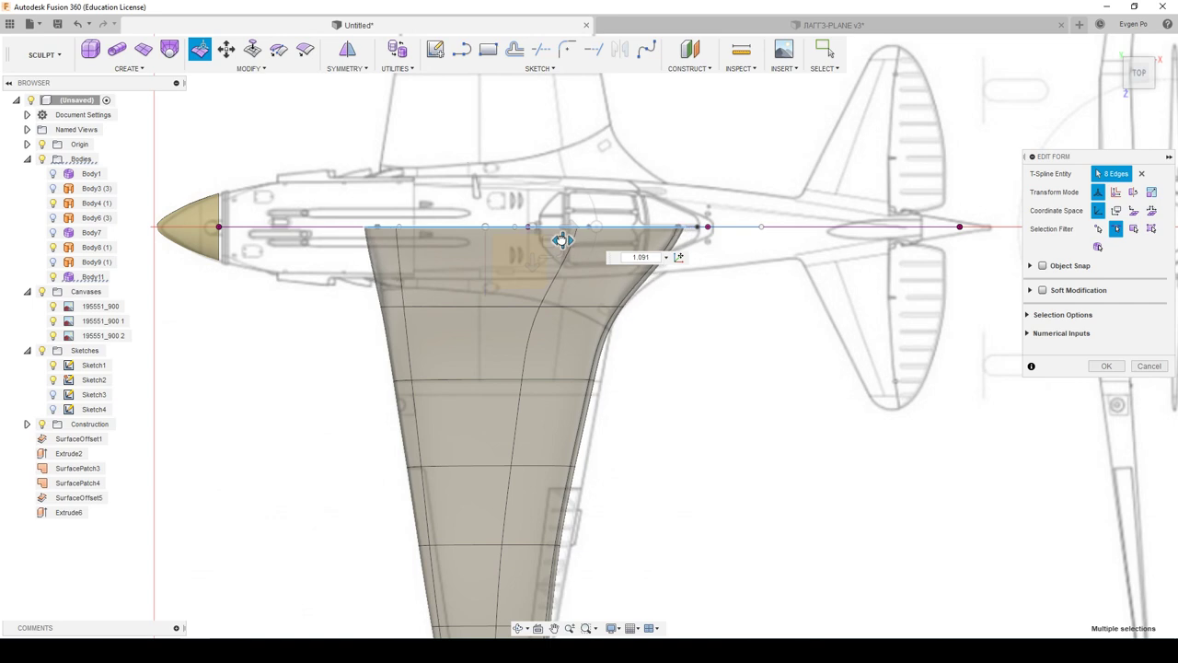
{"action": "left_click_drag", "start_coordinate": [548, 241], "coordinate": [555, 241]}
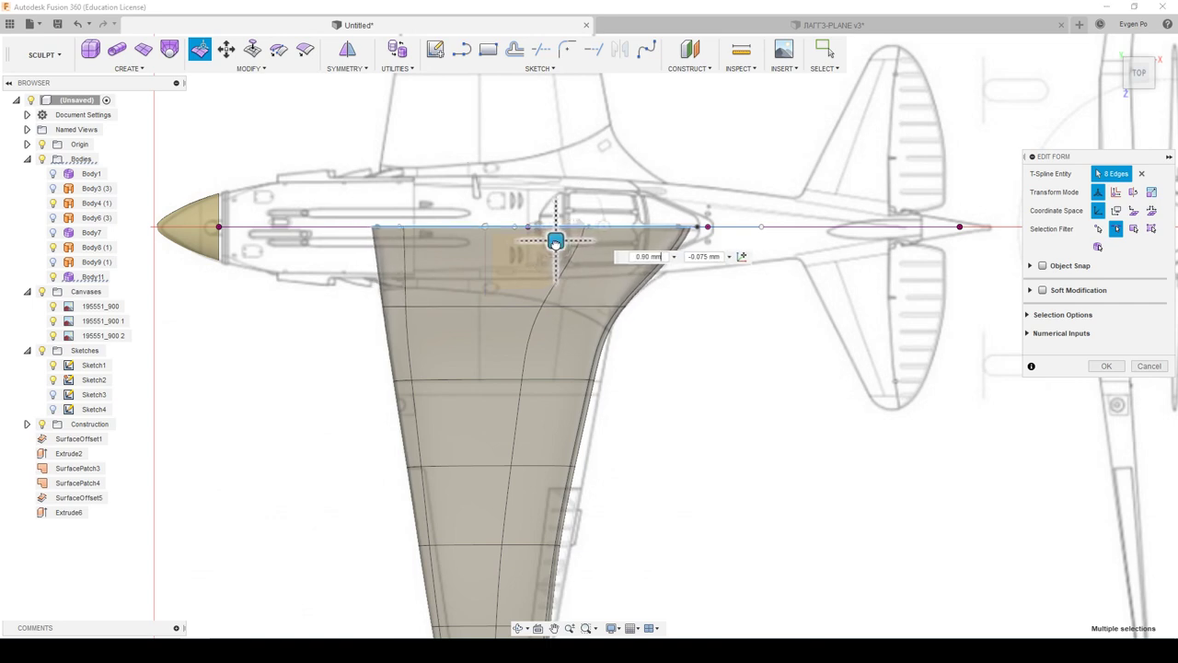
{"action": "type", "text": "0.975"}
Step: Nudge the upper-wing edge loops toward the blueprint outline, widening one section slightly
{"action": "scroll", "coordinate": [589, 368], "scroll_direction": "up", "scroll_amount": 2}
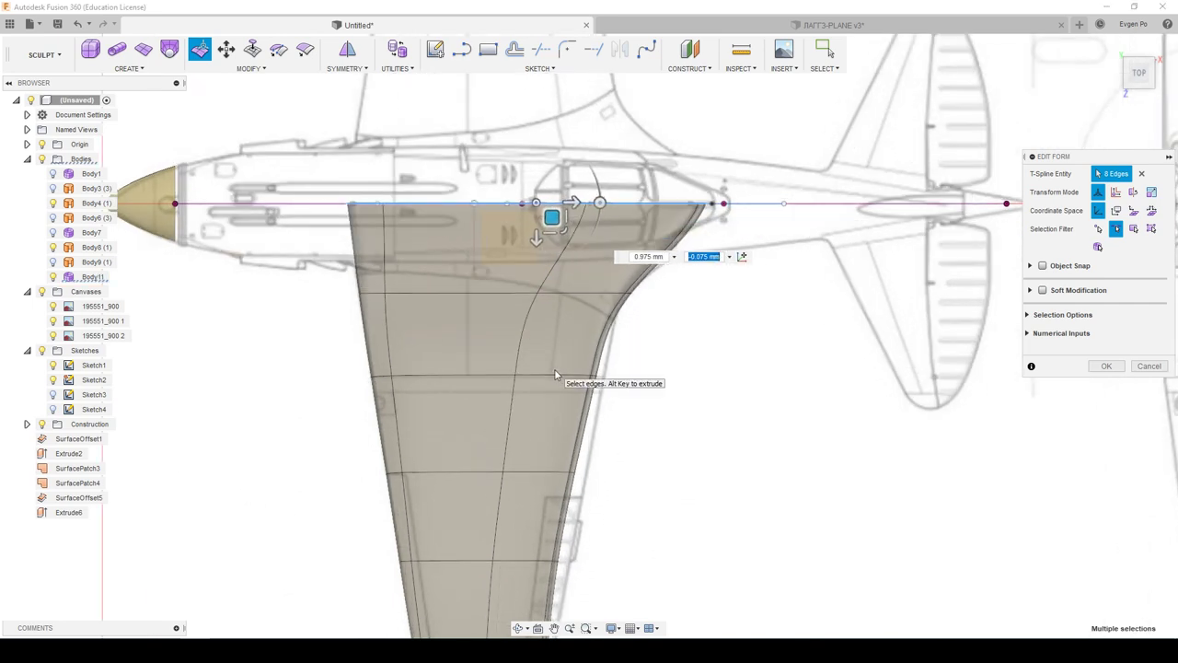
{"action": "double_click", "coordinate": [551, 377]}
{"action": "left_click_drag", "start_coordinate": [518, 392], "coordinate": [512, 391]}
{"action": "scroll", "coordinate": [505, 419], "scroll_direction": "up", "scroll_amount": 3}
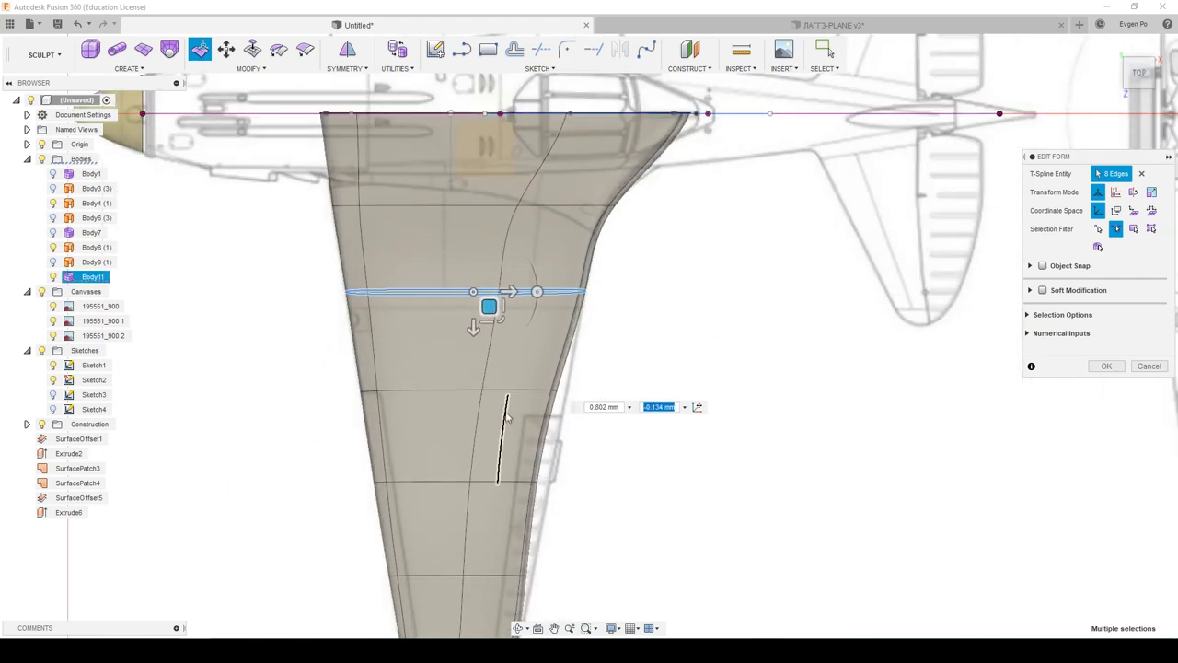
{"action": "left_click", "coordinate": [510, 392]}
{"action": "left_click_drag", "start_coordinate": [493, 406], "coordinate": [486, 408]}
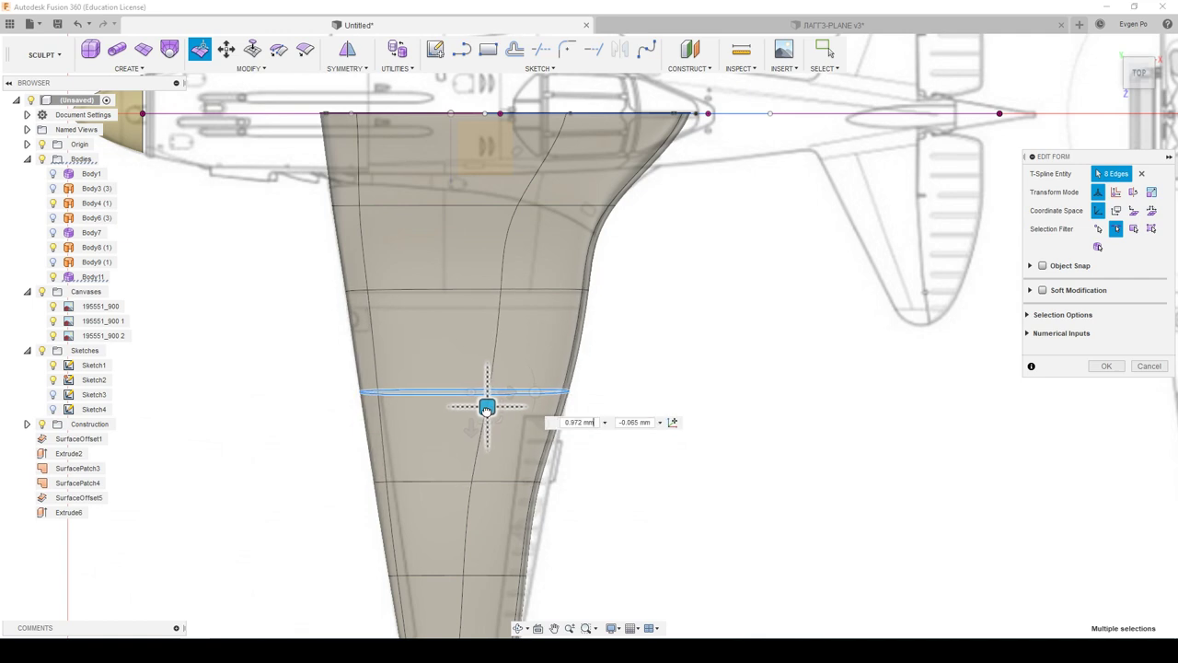
Step: Move a lower wing edge loop onto the blueprint outline
{"action": "key", "text": "Tab"}
{"action": "scroll", "coordinate": [501, 433], "scroll_direction": "down", "scroll_amount": 3}
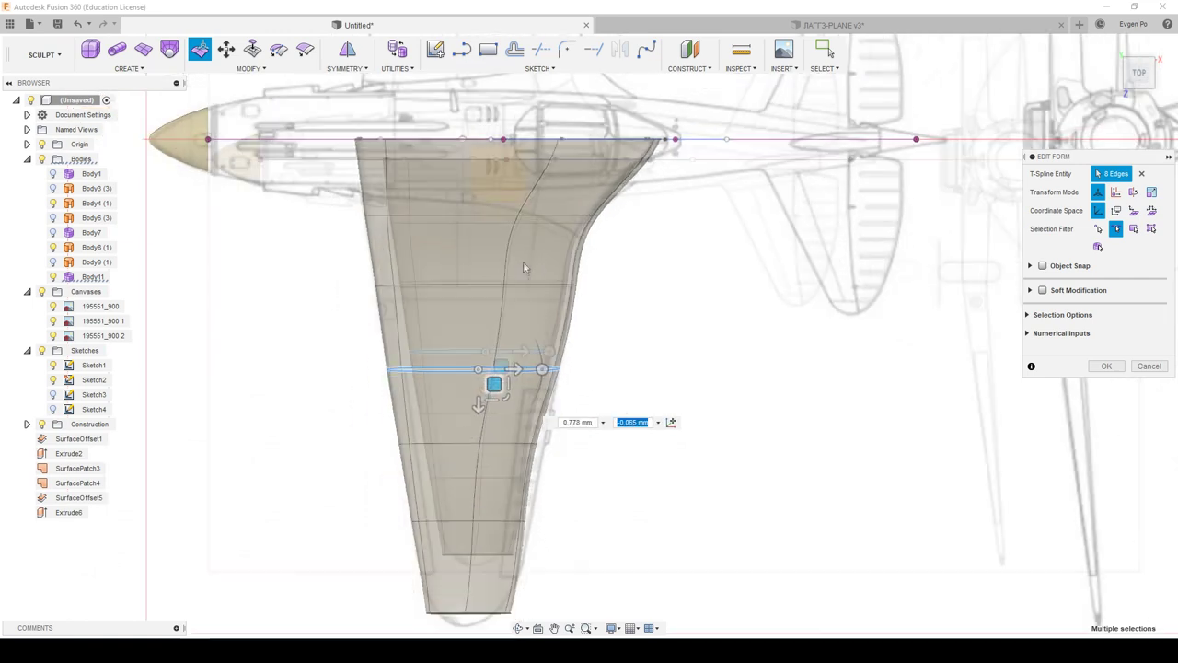
{"action": "scroll", "coordinate": [515, 452], "scroll_direction": "up", "scroll_amount": 5}
{"action": "double_click", "coordinate": [479, 384]}
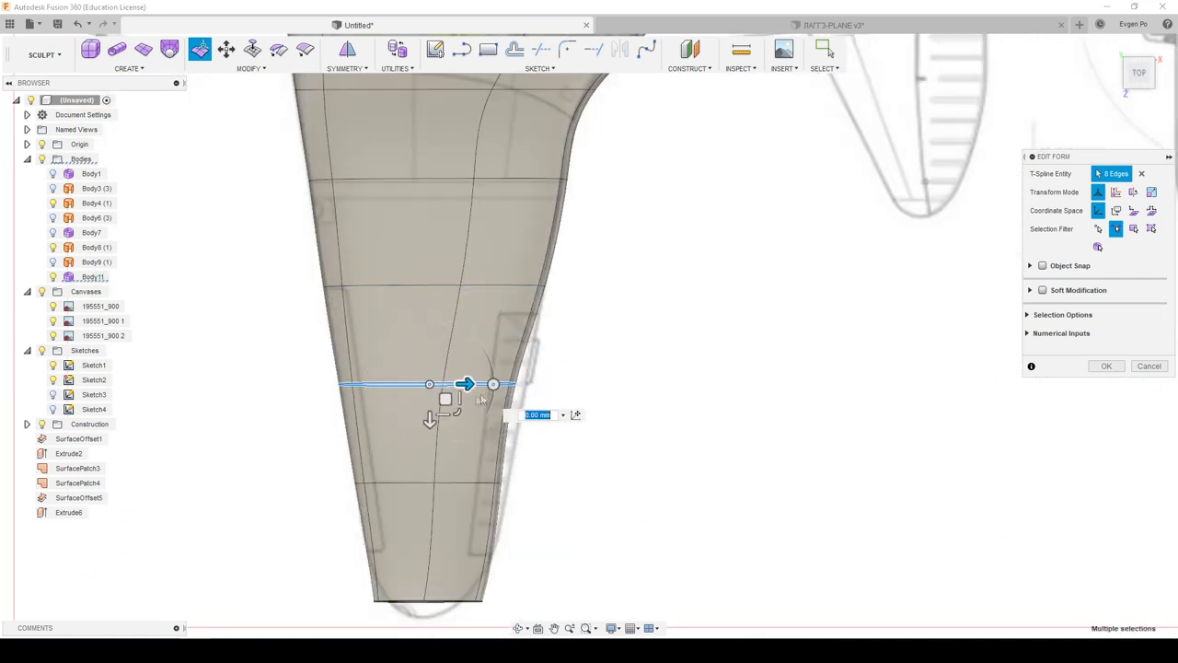
{"action": "left_click_drag", "start_coordinate": [446, 398], "coordinate": [452, 402]}
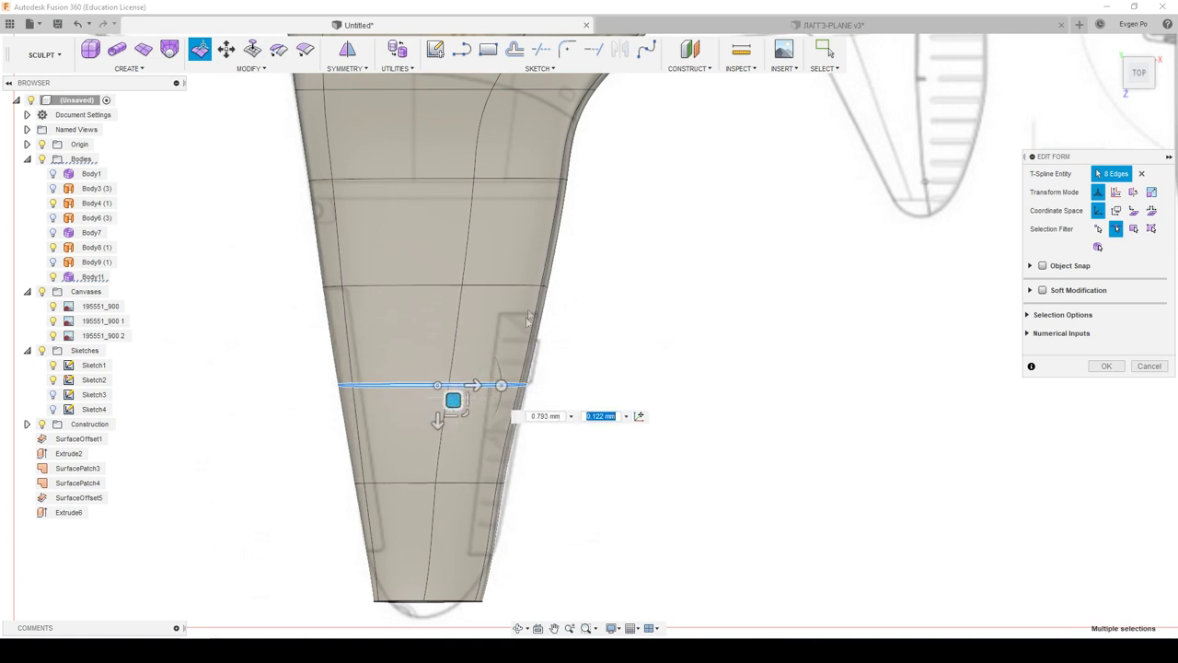
Step: Narrow the mid-span and outer wing sections so the wing tapers
{"action": "double_click", "coordinate": [522, 288]}
{"action": "left_click_drag", "start_coordinate": [470, 302], "coordinate": [470, 302]}
{"action": "scroll", "coordinate": [721, 255], "scroll_direction": "down", "scroll_amount": 3}
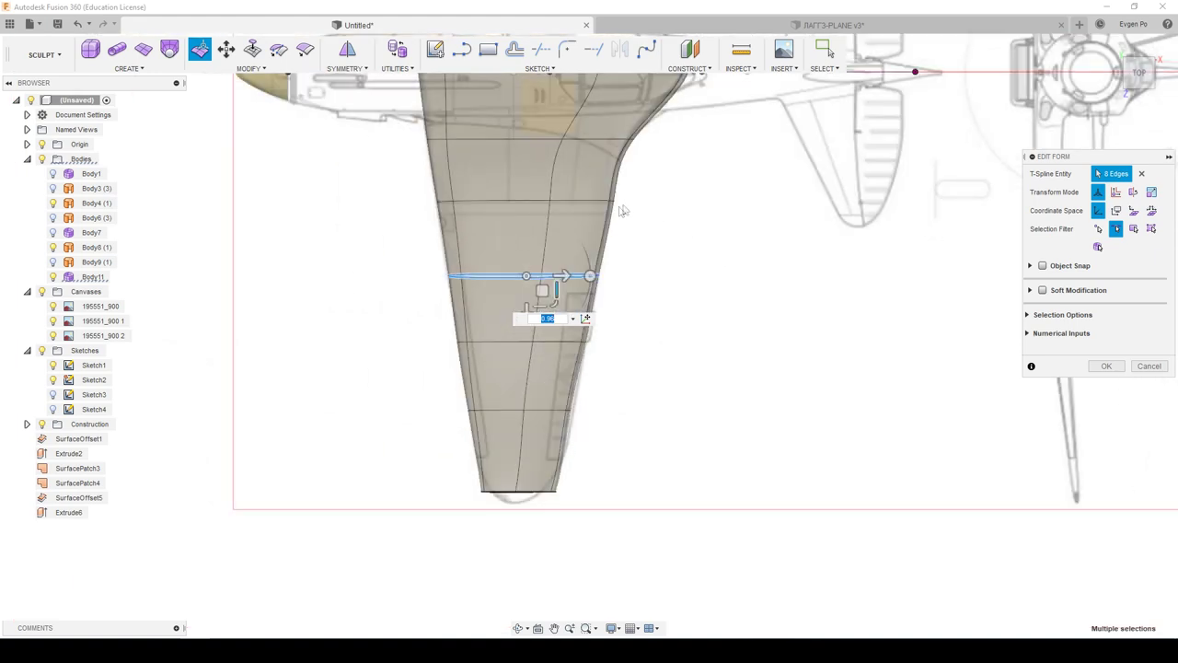
{"action": "double_click", "coordinate": [590, 200]}
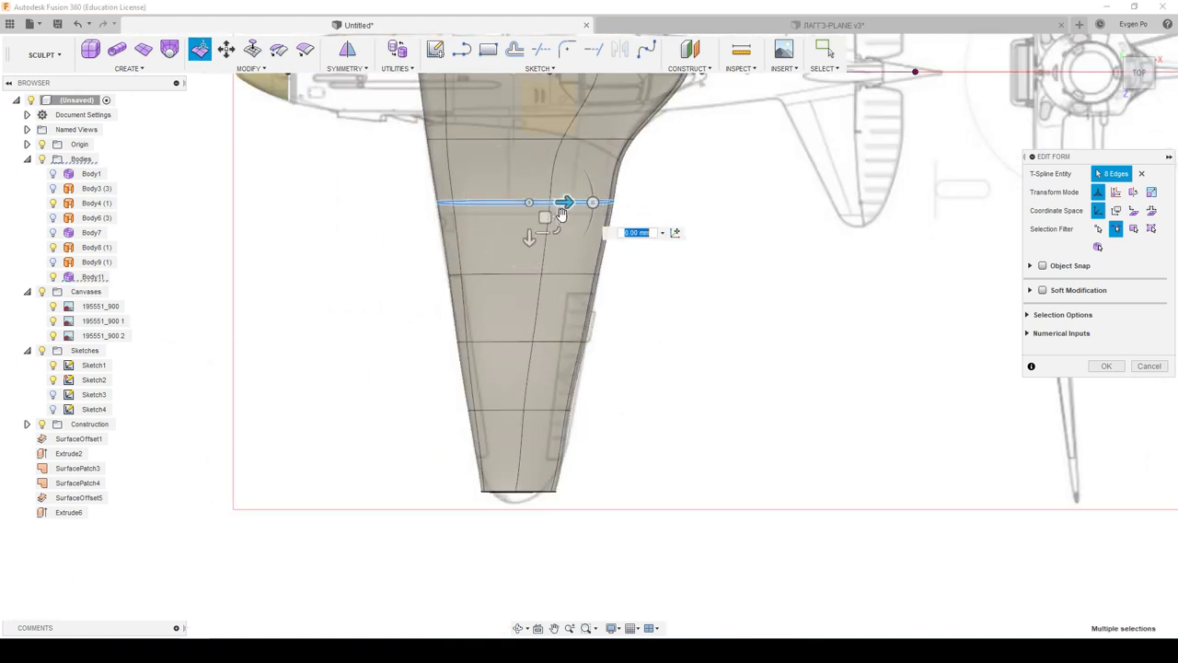
{"action": "left_click_drag", "start_coordinate": [560, 216], "coordinate": [545, 218]}
{"action": "middle_click_drag", "start_coordinate": [545, 217], "coordinate": [608, 288], "text": "shift"}
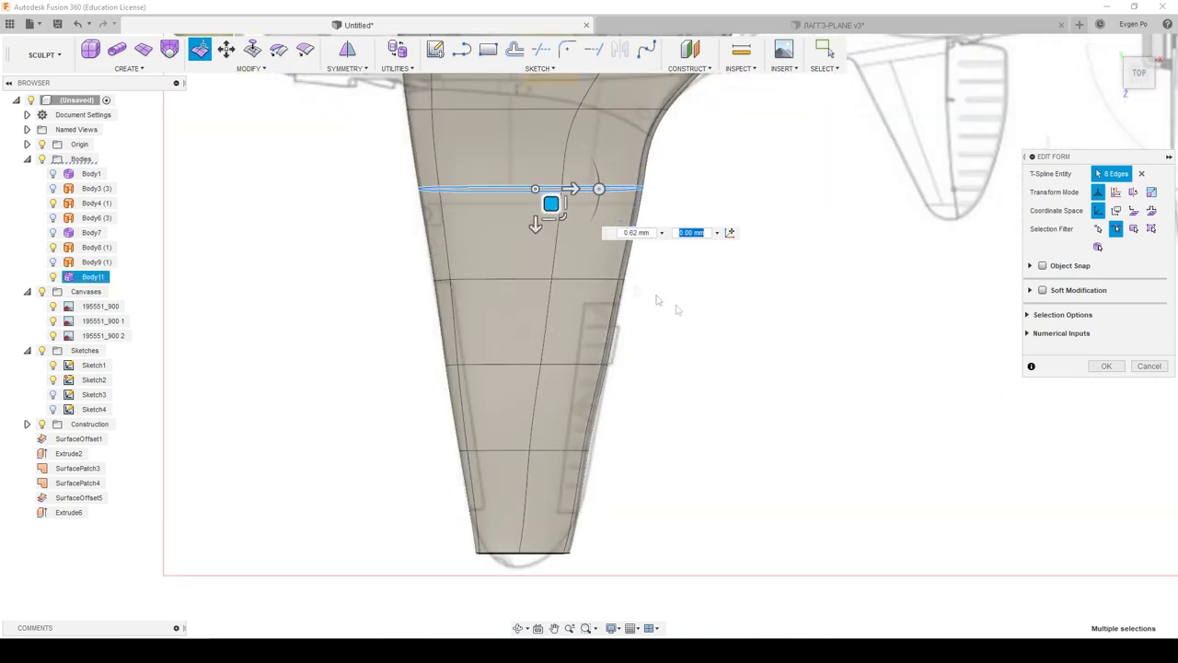
{"action": "scroll", "coordinate": [705, 335], "scroll_direction": "down", "scroll_amount": 5}
{"action": "scroll", "coordinate": [705, 325], "scroll_direction": "up", "scroll_amount": 3}
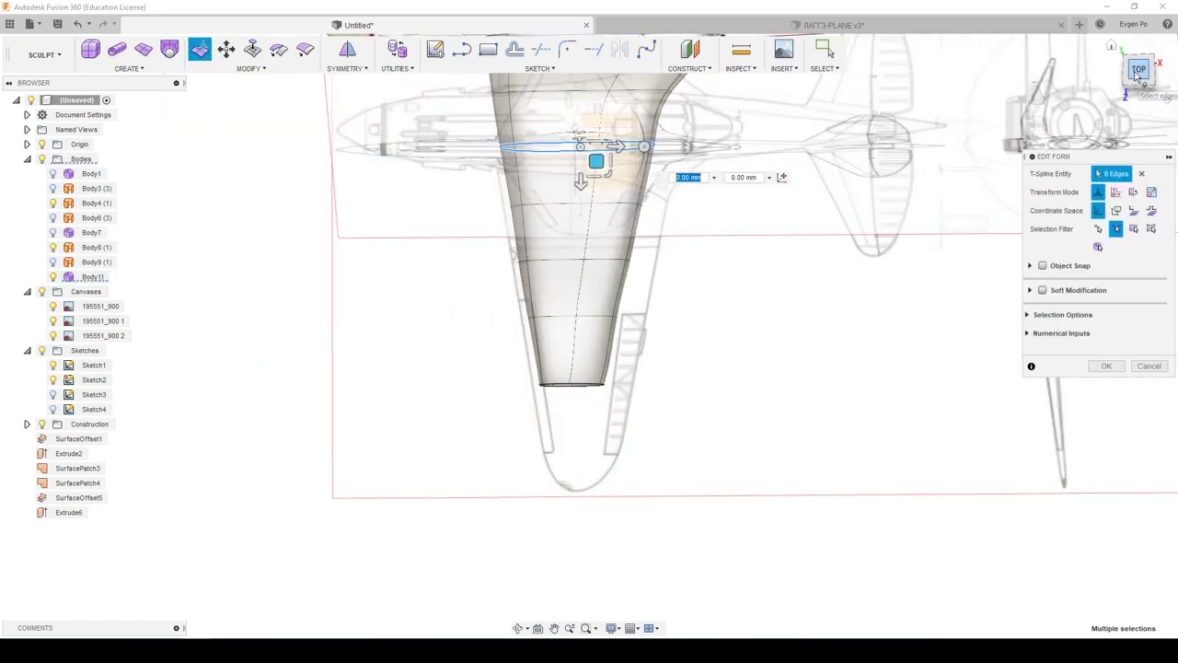
Step: From the top view, adjust the edge loop near the wing tip, scaling it by 1.025
{"action": "left_click", "coordinate": [1141, 79]}
{"action": "scroll", "coordinate": [585, 397], "scroll_direction": "up", "scroll_amount": 4}
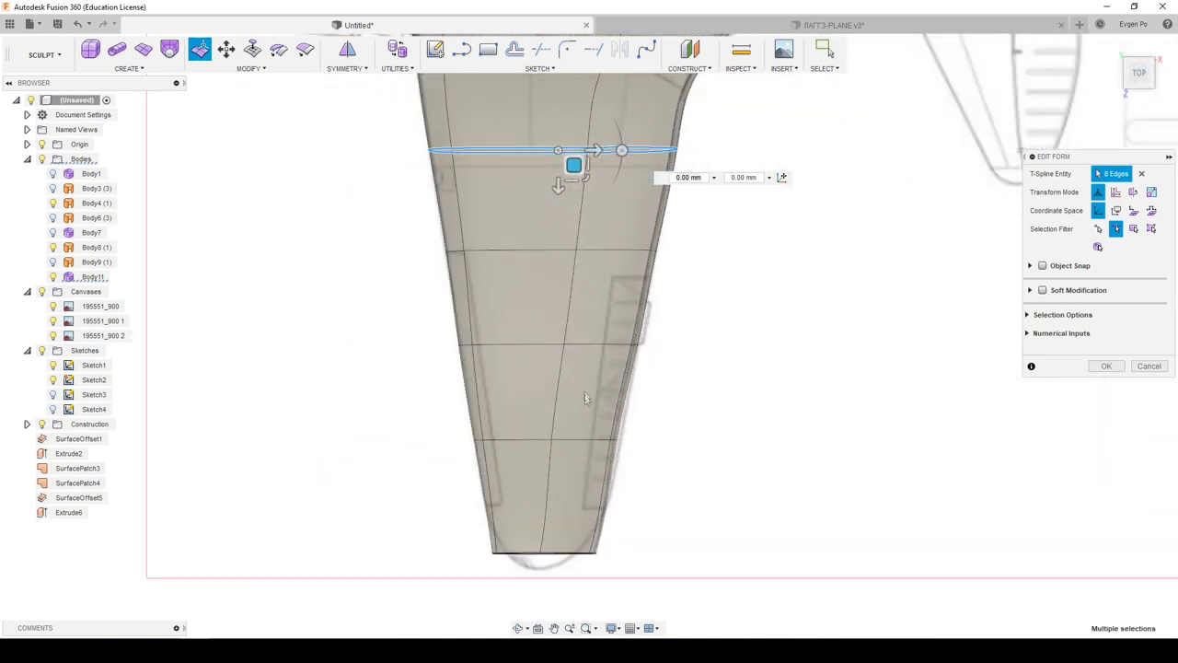
{"action": "left_click", "coordinate": [578, 441]}
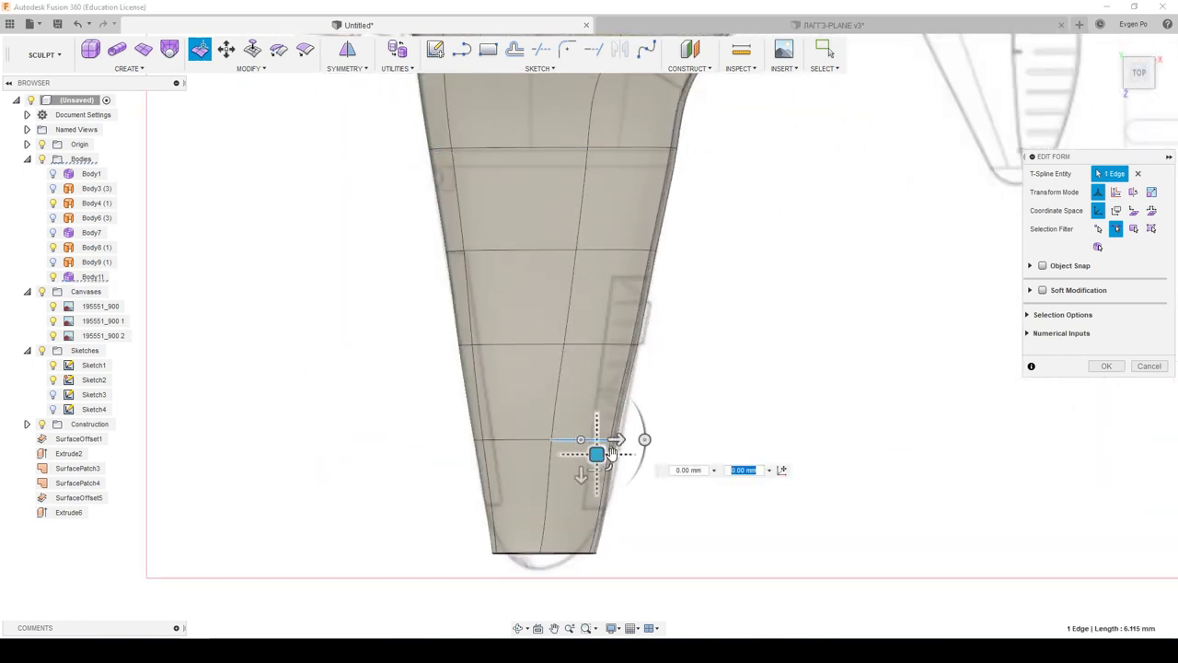
{"action": "left_click_drag", "start_coordinate": [597, 452], "coordinate": [600, 454]}
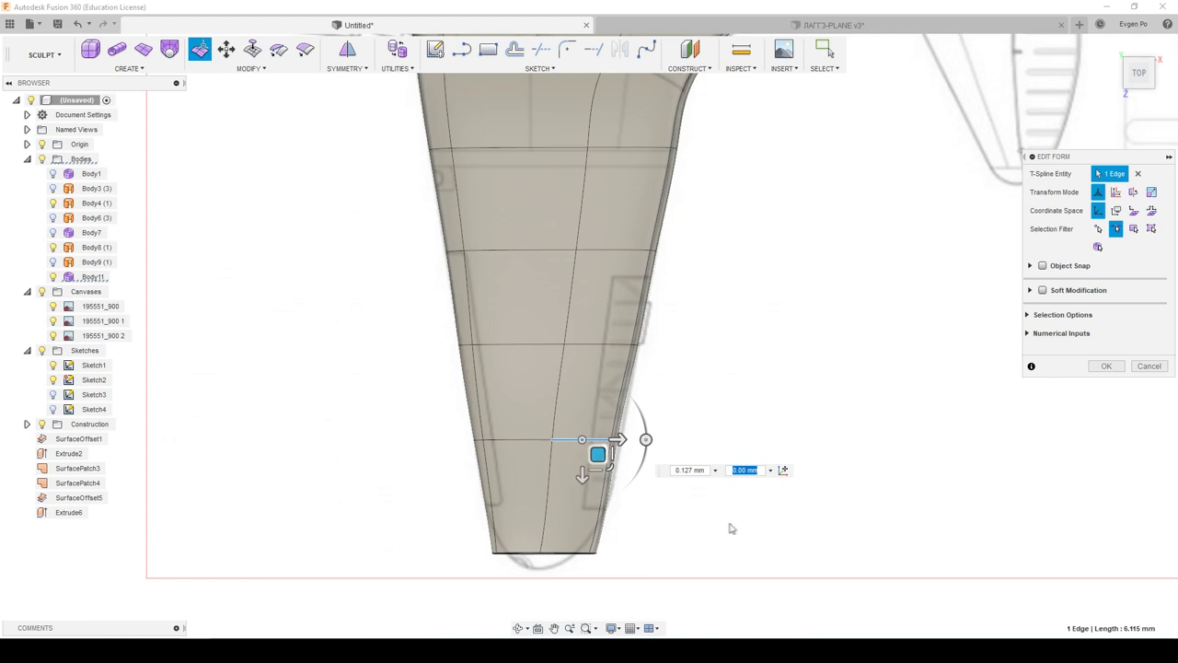
{"action": "left_click", "coordinate": [580, 453]}
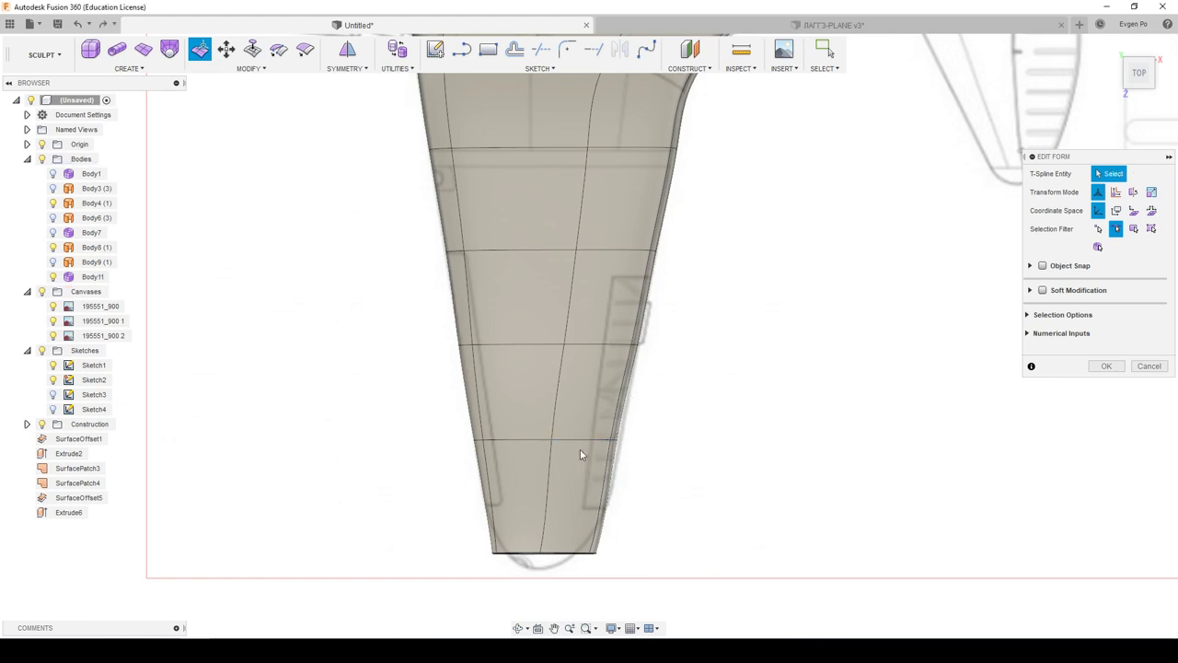
{"action": "double_click", "coordinate": [582, 442]}
{"action": "type", "text": "1.025"}
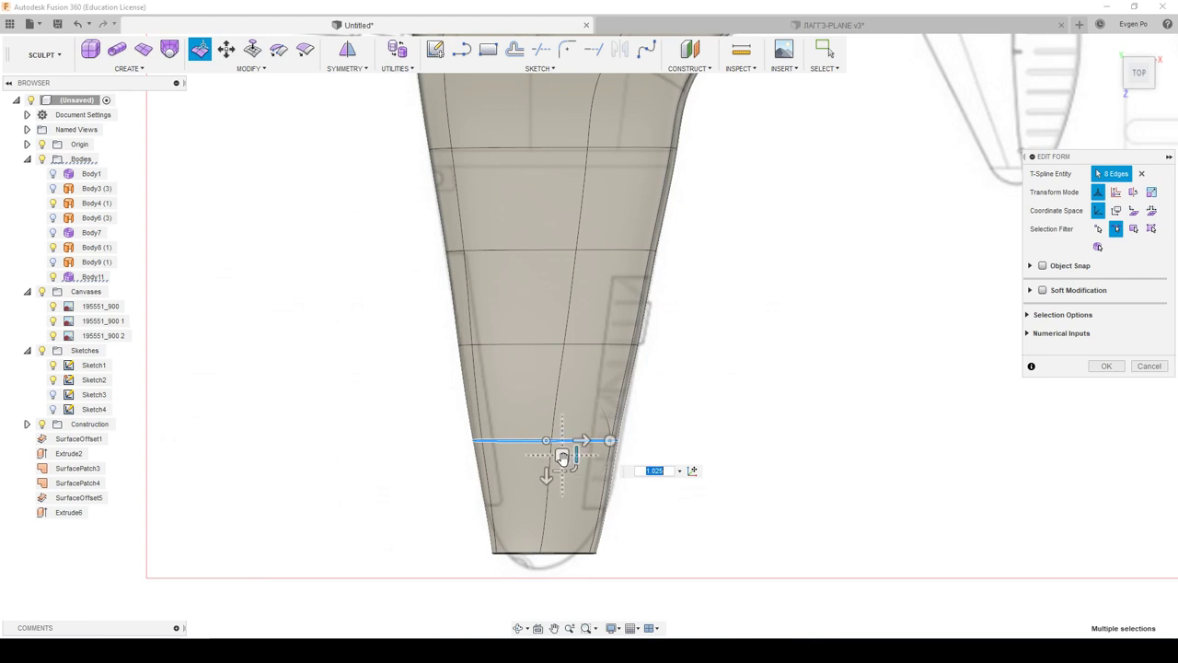
{"action": "left_click_drag", "start_coordinate": [563, 457], "coordinate": [565, 455]}
Step: Move the wing tip edge out to the blueprint tip and apply the reshaping
{"action": "scroll", "coordinate": [644, 523], "scroll_direction": "down", "scroll_amount": 2}
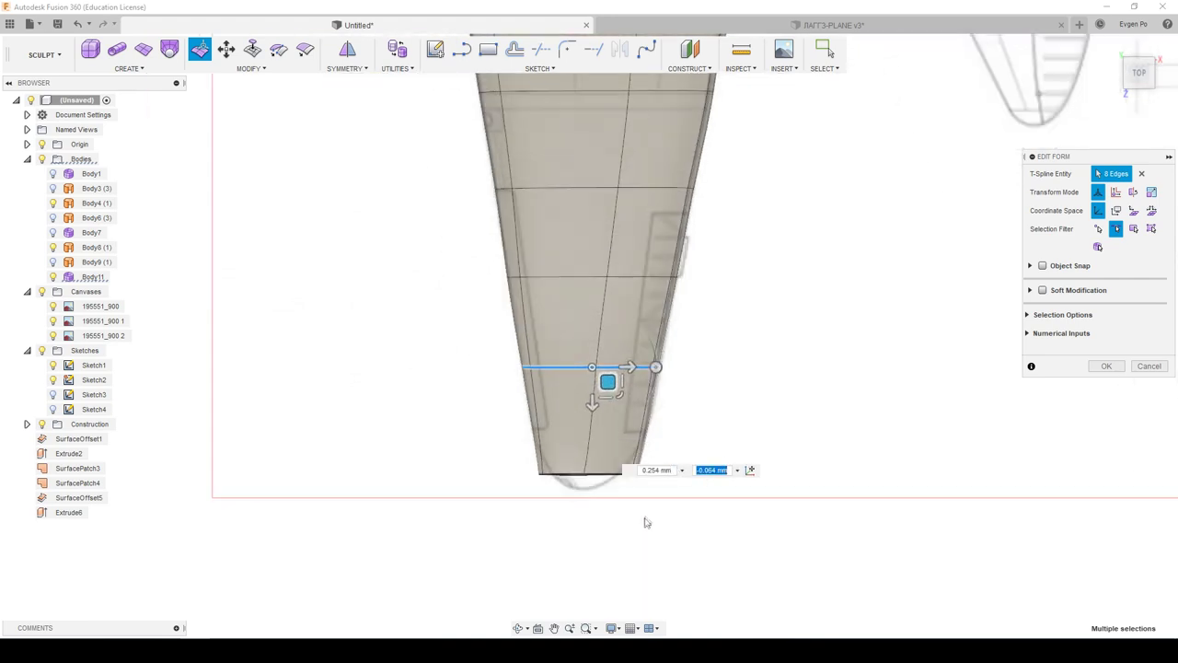
{"action": "left_click_drag", "start_coordinate": [599, 477], "coordinate": [603, 501]}
{"action": "left_click", "coordinate": [1096, 368]}
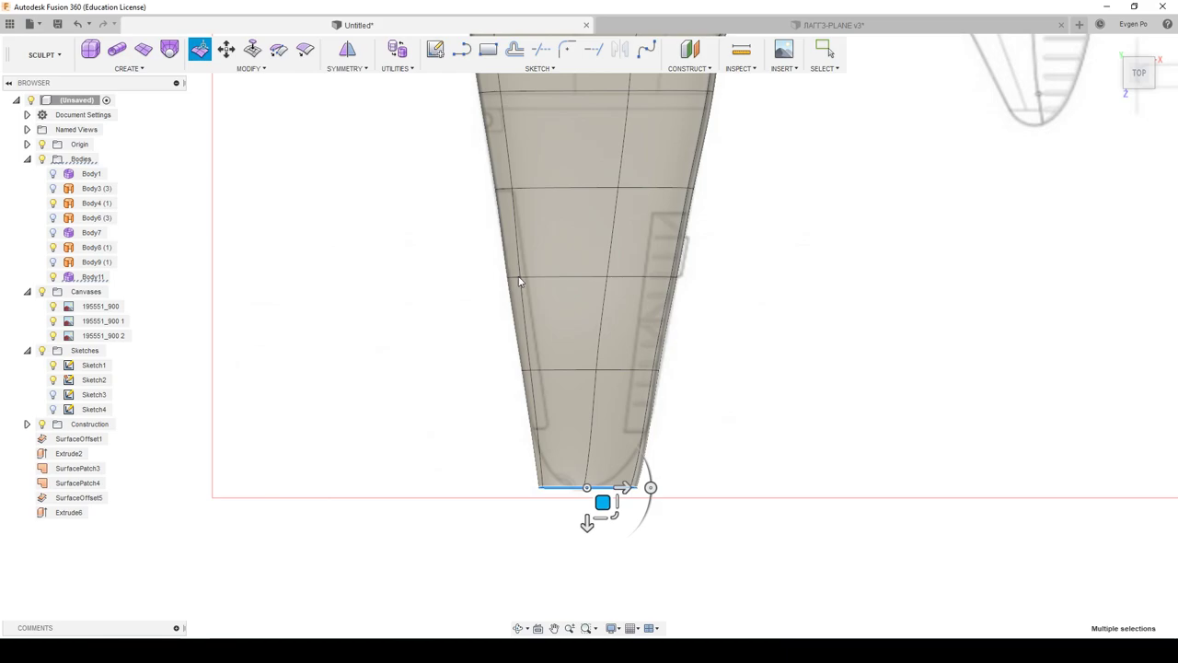
{"action": "middle_click_drag", "start_coordinate": [517, 275], "coordinate": [259, 53], "text": "shift"}
Step: Cap the open wing tip with a Collapse fill and welded centre vertices
{"action": "left_click", "coordinate": [253, 50]}
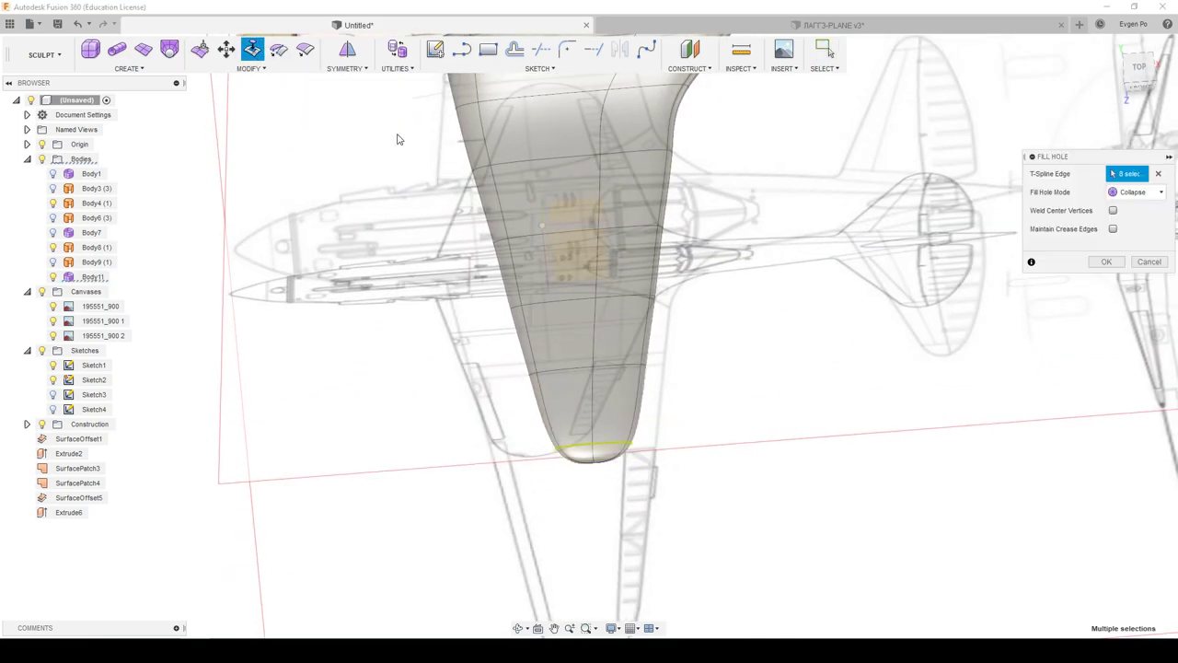
{"action": "mouse_move", "coordinate": [618, 305]}
{"action": "middle_mouse_down", "text": "shift"}
{"action": "mouse_move", "coordinate": [744, 317]}
{"action": "mouse_move", "coordinate": [980, 293]}
{"action": "mouse_move", "coordinate": [1099, 235]}
{"action": "middle_mouse_up", "text": "shift"}
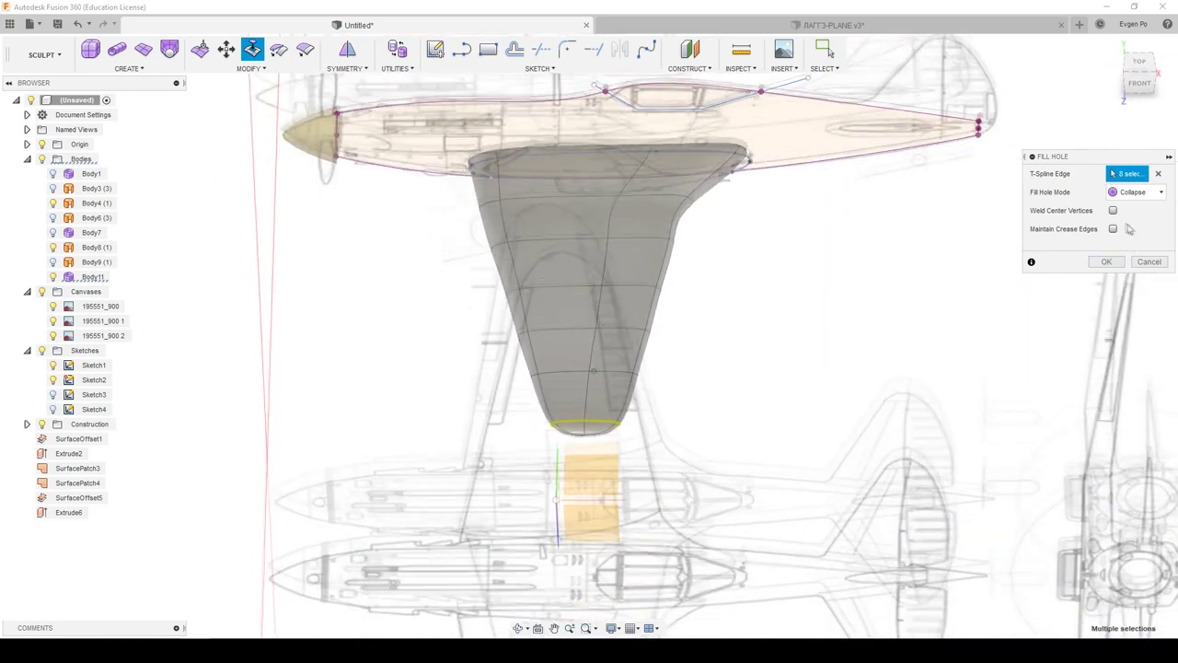
{"action": "left_click", "coordinate": [1113, 211]}
{"action": "left_click", "coordinate": [1139, 66]}
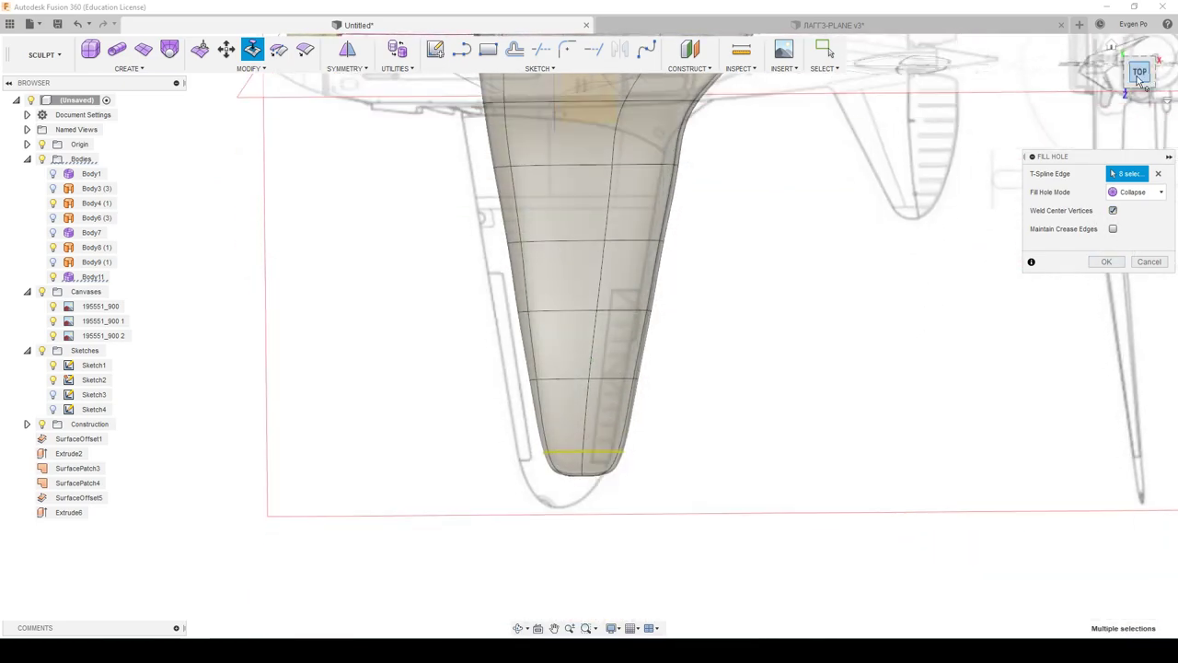
{"action": "scroll", "coordinate": [580, 447], "scroll_direction": "up", "scroll_amount": 3}
{"action": "scroll", "coordinate": [608, 435], "scroll_direction": "up", "scroll_amount": 2}
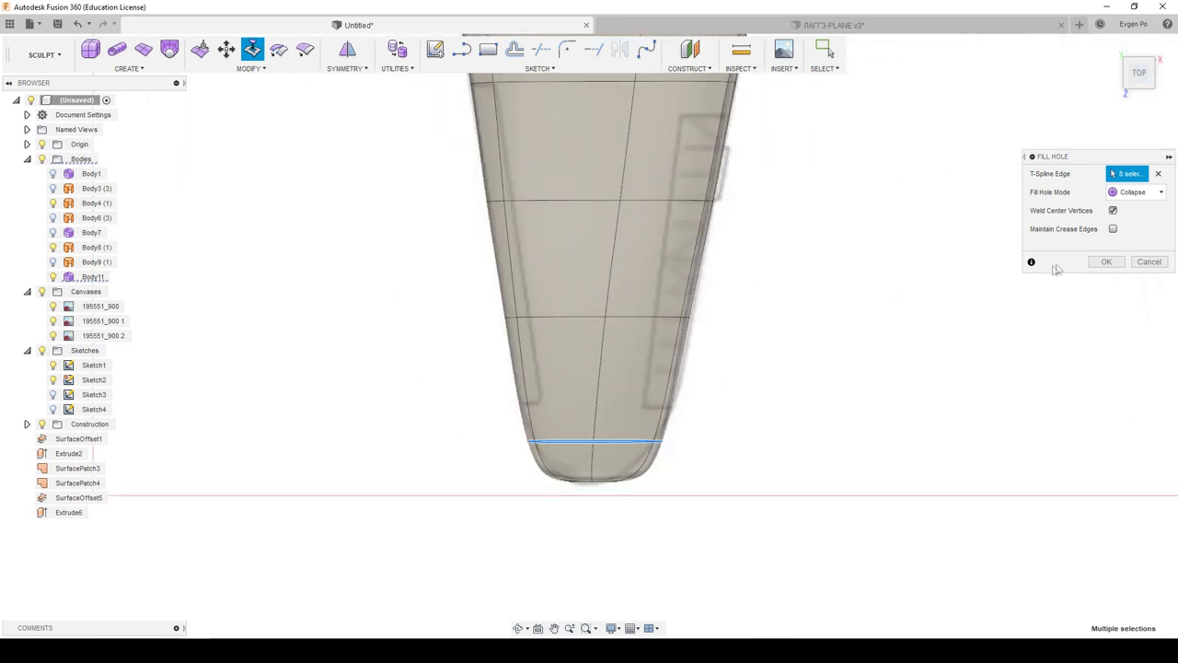
{"action": "left_click", "coordinate": [1106, 262]}
{"action": "left_click", "coordinate": [203, 51]}
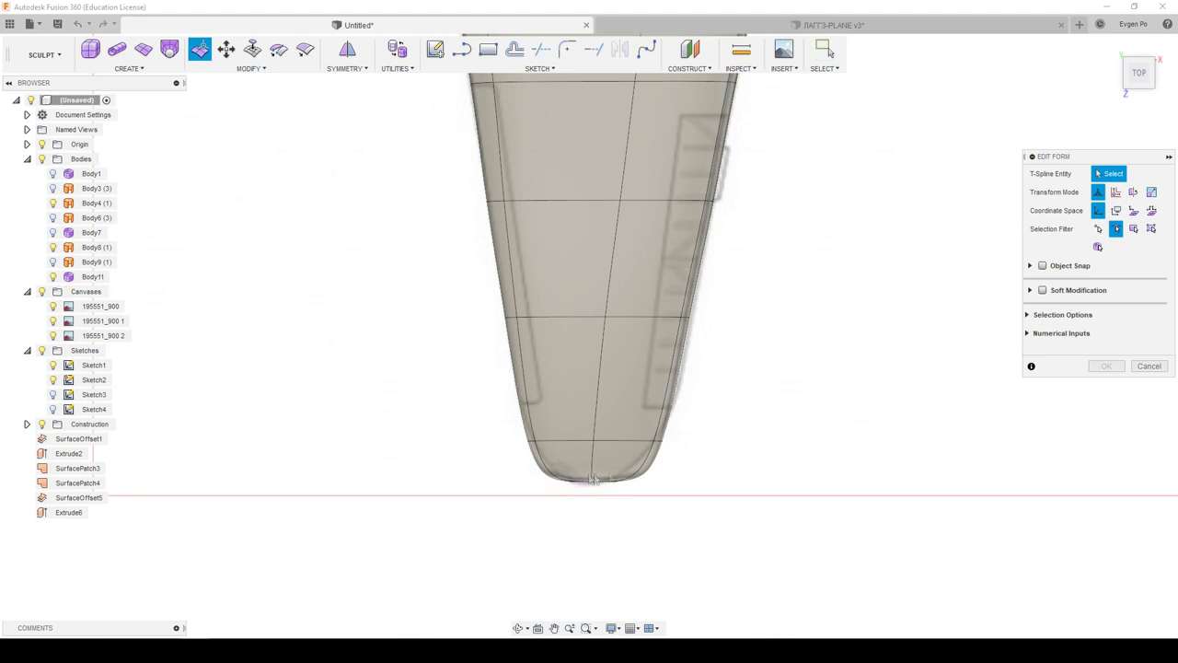
Step: Select the eight capped faces at the wing tip
{"action": "left_click", "coordinate": [1133, 228]}
{"action": "mouse_move", "coordinate": [713, 513]}
{"action": "left_mouse_down"}
{"action": "mouse_move", "coordinate": [551, 468]}
{"action": "mouse_move", "coordinate": [571, 477]}
{"action": "left_mouse_up"}
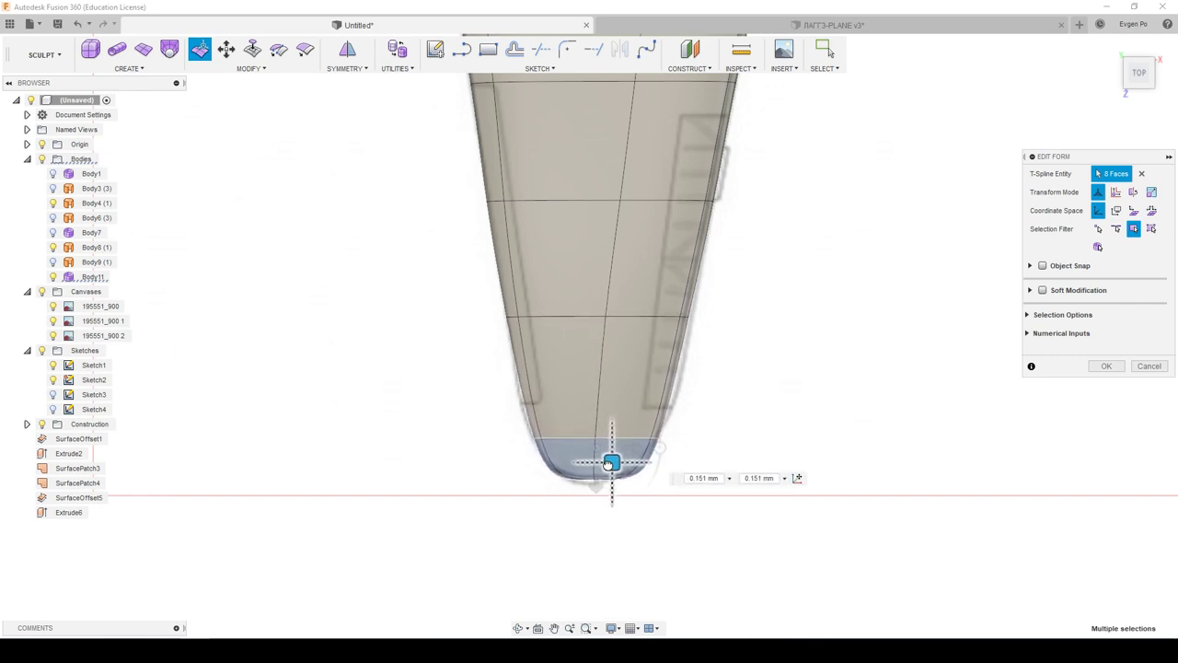
{"action": "scroll", "coordinate": [611, 463], "scroll_direction": "down", "scroll_amount": 2}
{"action": "scroll", "coordinate": [681, 558], "scroll_direction": "down", "scroll_amount": 2}
{"action": "scroll", "coordinate": [663, 589], "scroll_direction": "down", "scroll_amount": 2}
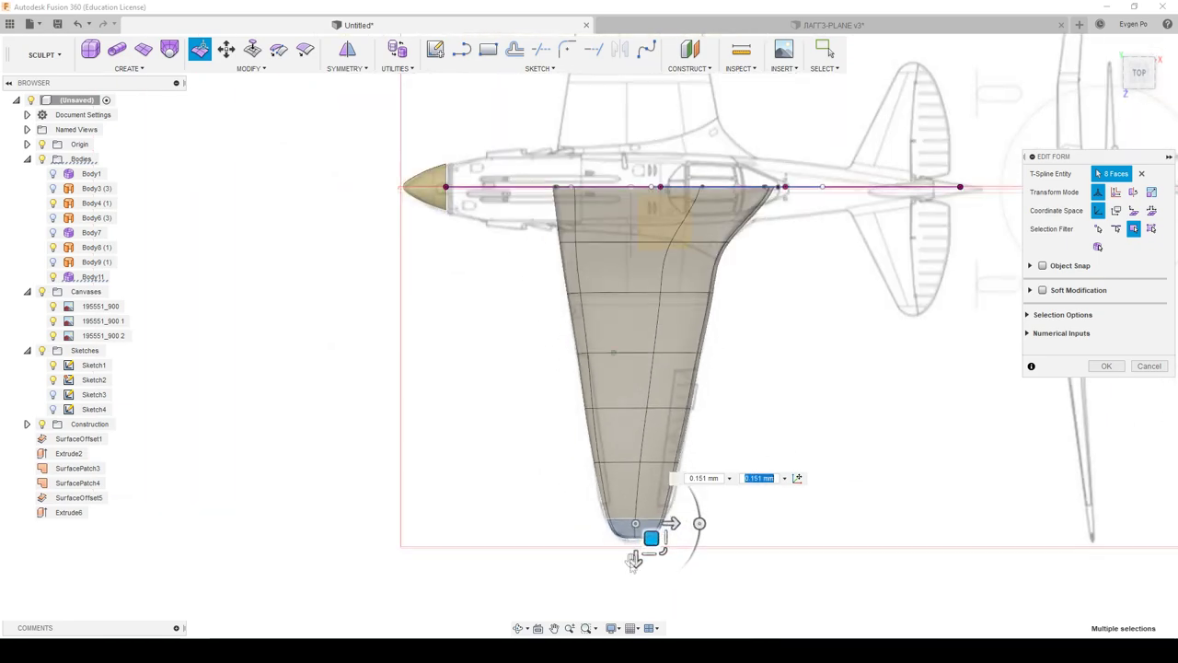
{"action": "scroll", "coordinate": [638, 552], "scroll_direction": "down", "scroll_amount": 2}
Step: Rotate the wingtip faces -5.0 deg and check the angle from side and front views
{"action": "middle_click_drag", "start_coordinate": [639, 552], "coordinate": [705, 555], "text": "shift"}
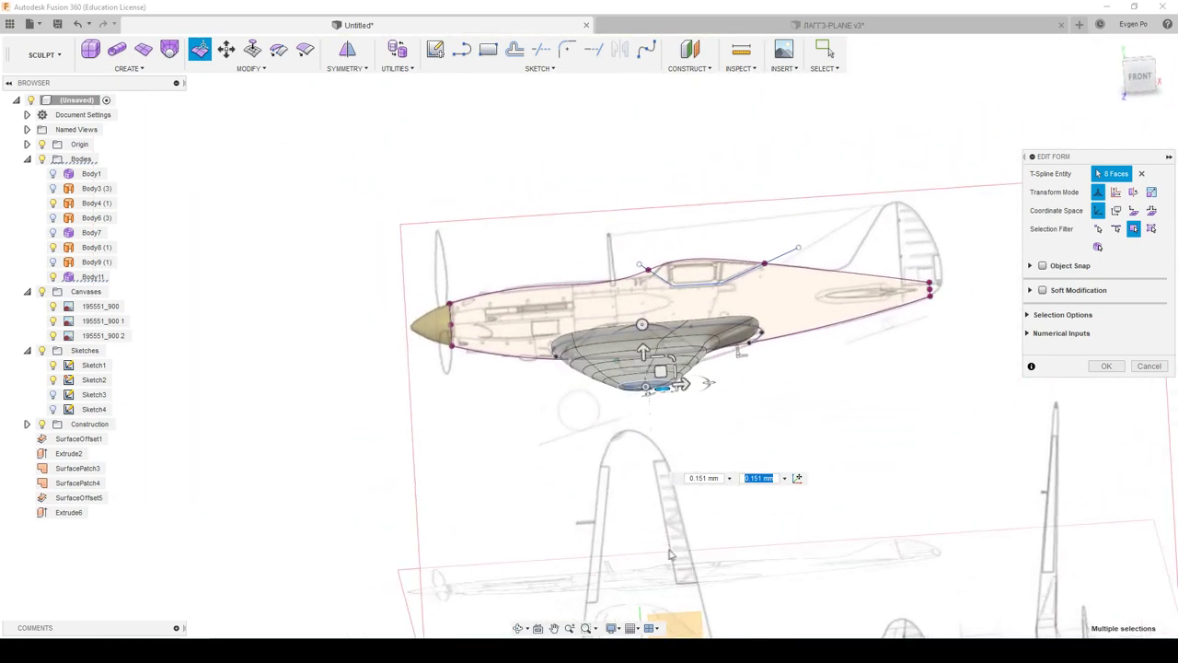
{"action": "middle_click_drag", "start_coordinate": [705, 555], "coordinate": [1153, 67], "text": "shift"}
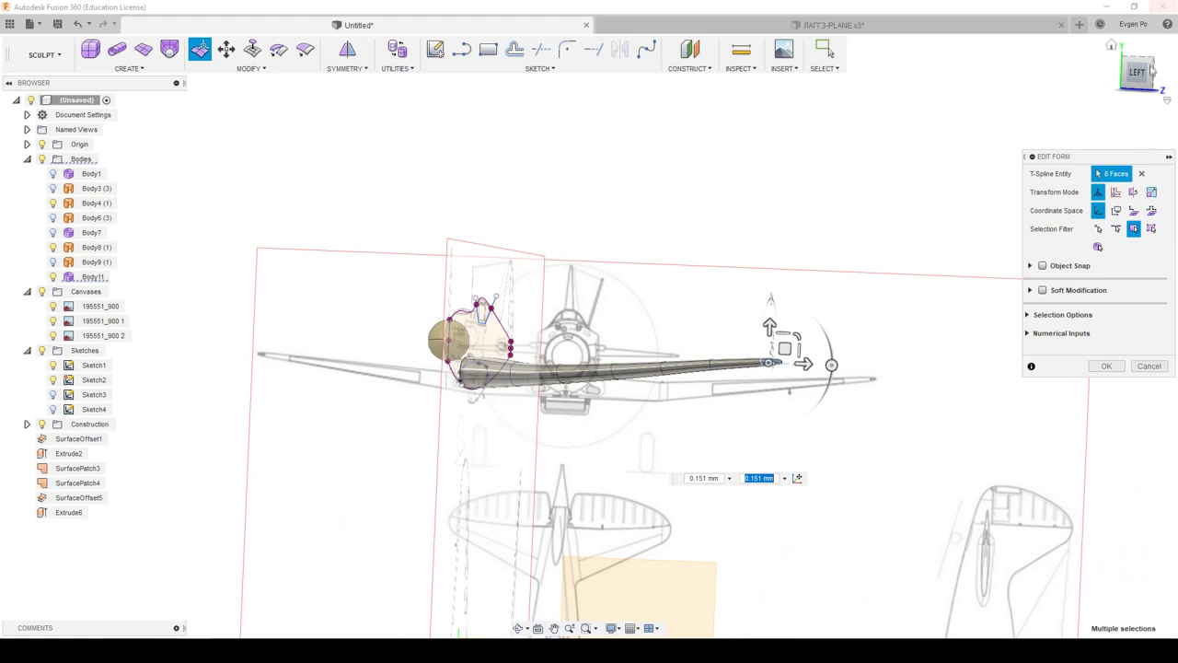
{"action": "left_click", "coordinate": [1139, 73]}
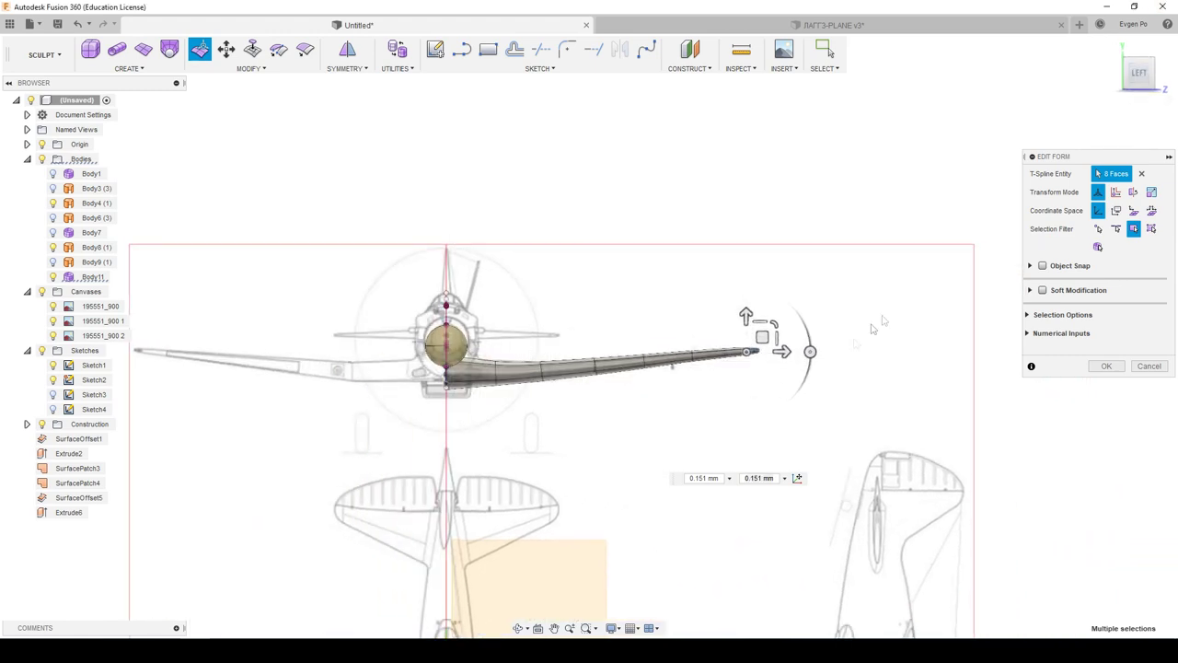
{"action": "scroll", "coordinate": [769, 359], "scroll_direction": "up", "scroll_amount": 3}
{"action": "scroll", "coordinate": [769, 359], "scroll_direction": "up", "scroll_amount": 3}
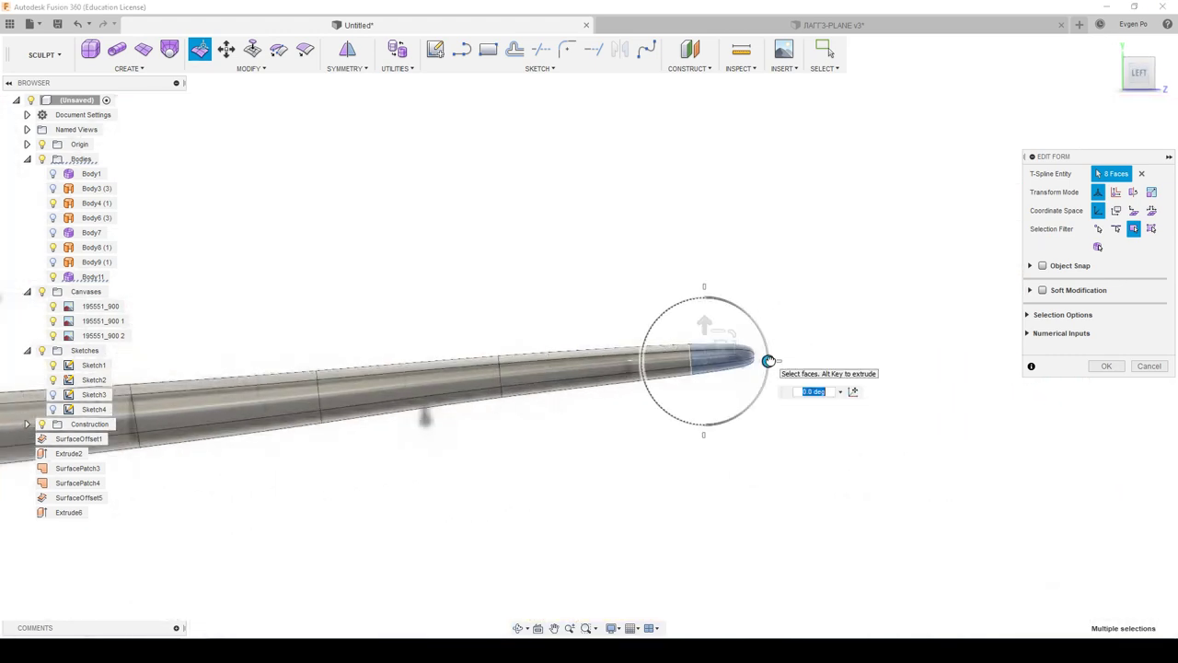
{"action": "scroll", "coordinate": [836, 344], "scroll_direction": "down", "scroll_amount": 5}
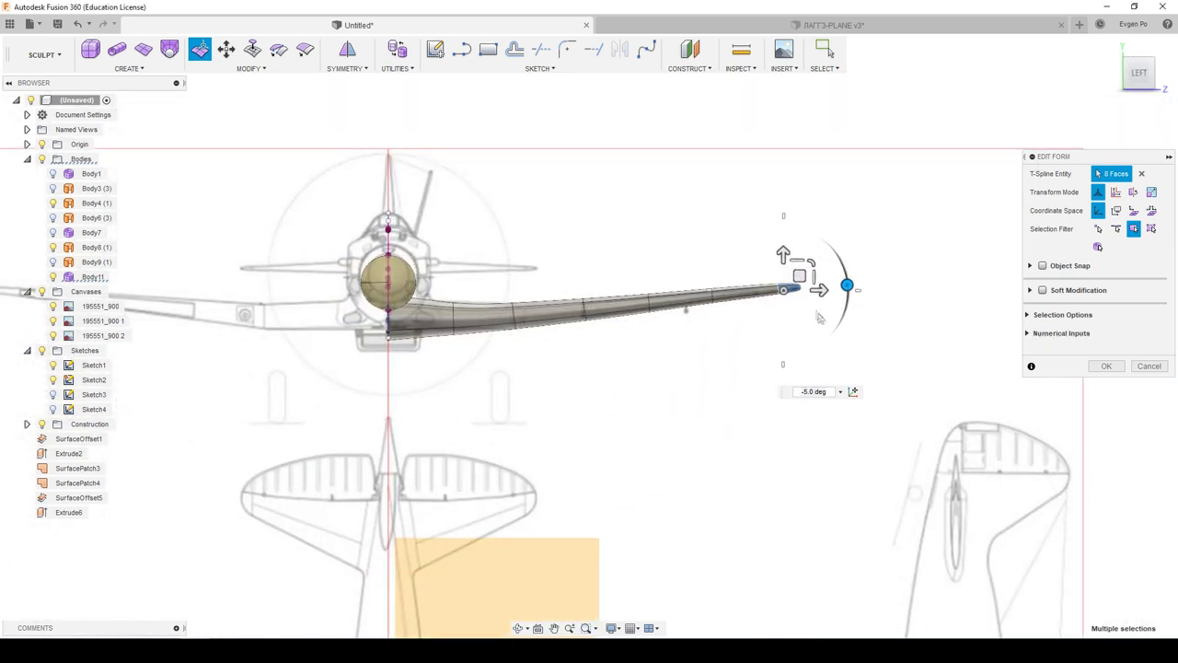
{"action": "scroll", "coordinate": [817, 317], "scroll_direction": "up", "scroll_amount": 4}
{"action": "scroll", "coordinate": [699, 266], "scroll_direction": "down", "scroll_amount": 5}
{"action": "middle_click_drag", "start_coordinate": [651, 230], "coordinate": [1142, 63], "text": "shift"}
Step: In top view, move a mid-span wing edge loop 0.535 mm and finish the form edit
{"action": "left_click", "coordinate": [1142, 63]}
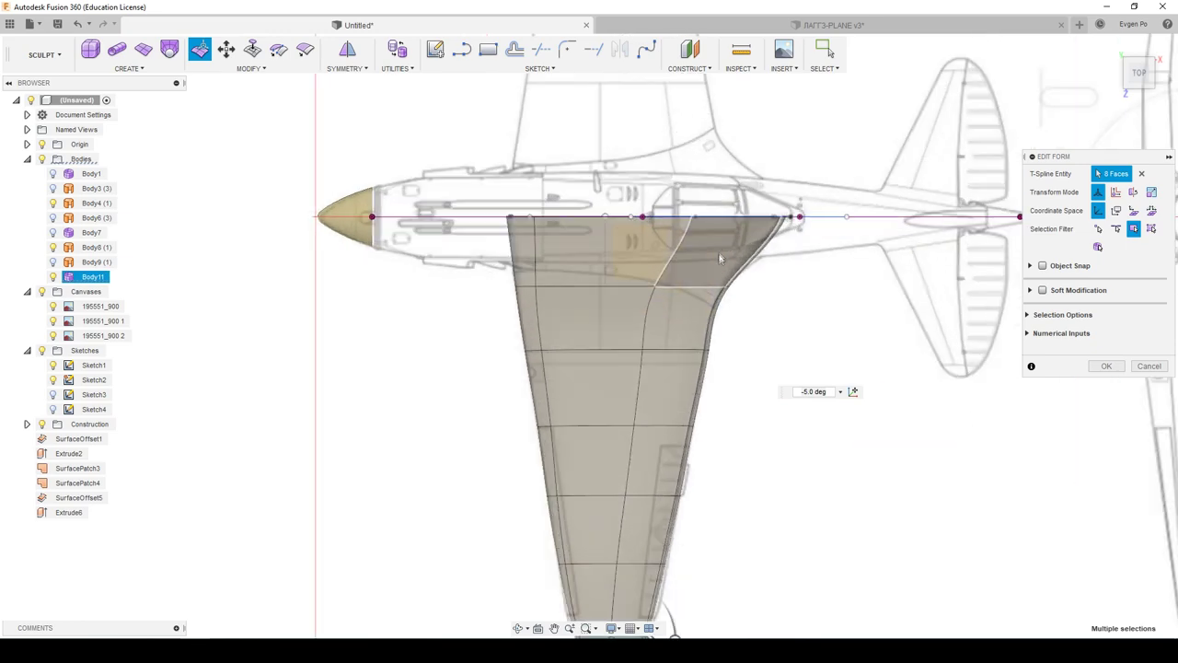
{"action": "scroll", "coordinate": [720, 258], "scroll_direction": "up", "scroll_amount": 2}
{"action": "scroll", "coordinate": [770, 334], "scroll_direction": "up", "scroll_amount": 2}
{"action": "scroll", "coordinate": [771, 334], "scroll_direction": "down", "scroll_amount": 2}
{"action": "scroll", "coordinate": [640, 424], "scroll_direction": "up", "scroll_amount": 2}
{"action": "left_click", "coordinate": [640, 424]}
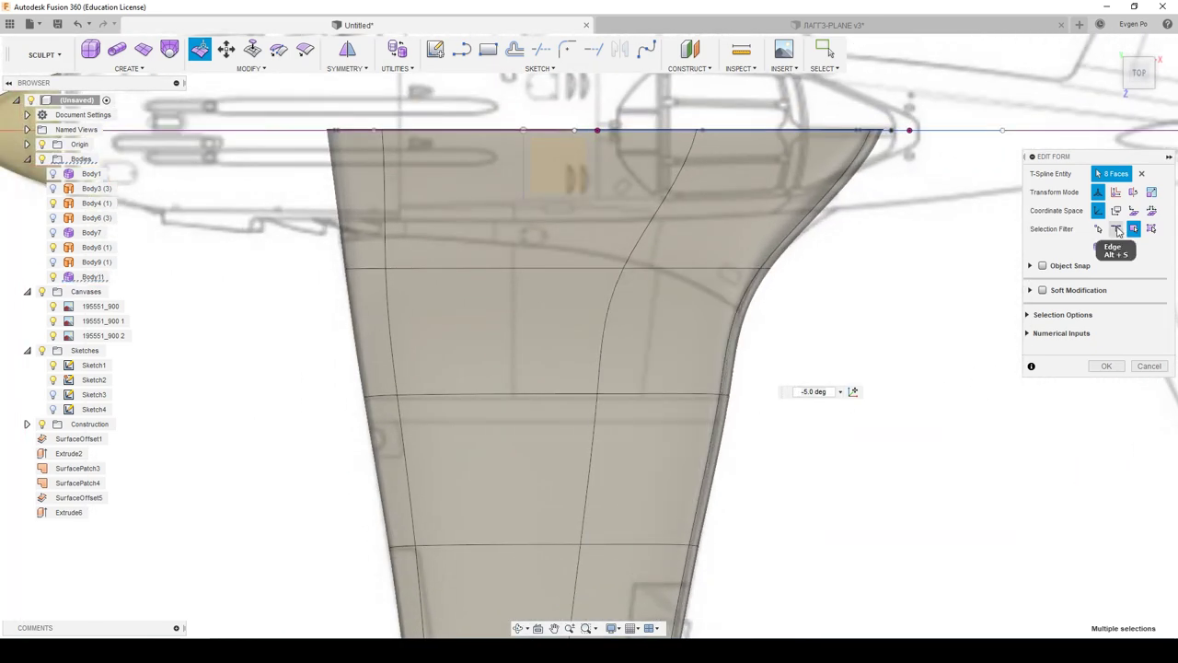
{"action": "double_click", "coordinate": [661, 397]}
{"action": "scroll", "coordinate": [657, 399], "scroll_direction": "down", "scroll_amount": 2}
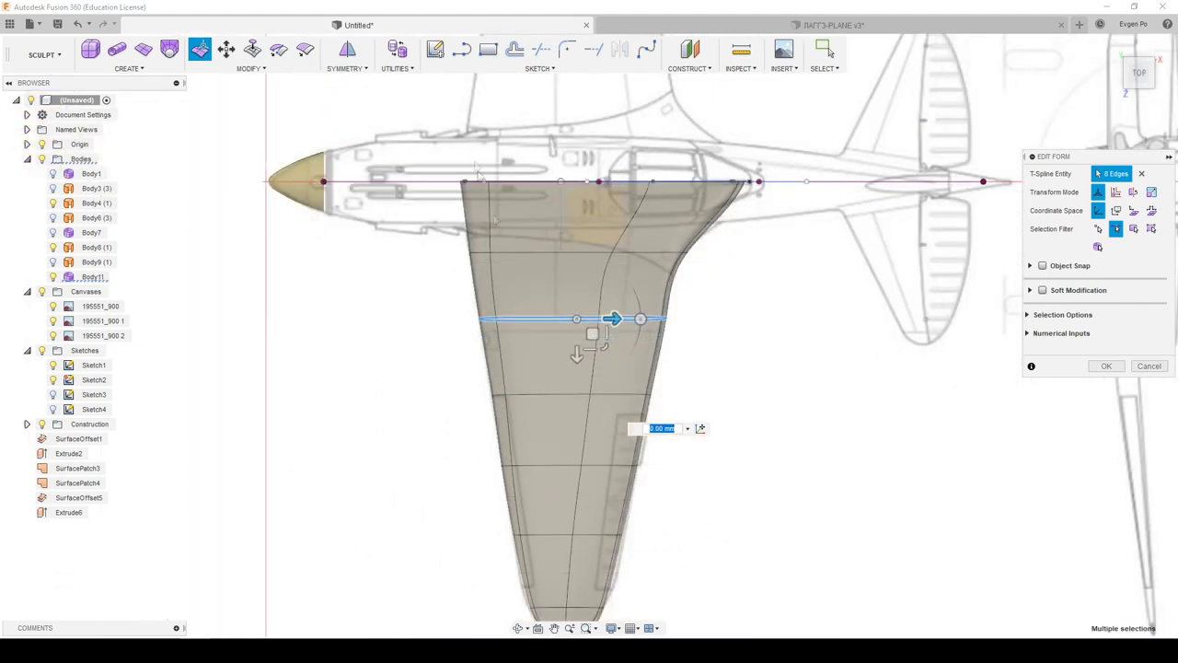
{"action": "scroll", "coordinate": [597, 317], "scroll_direction": "up", "scroll_amount": 4}
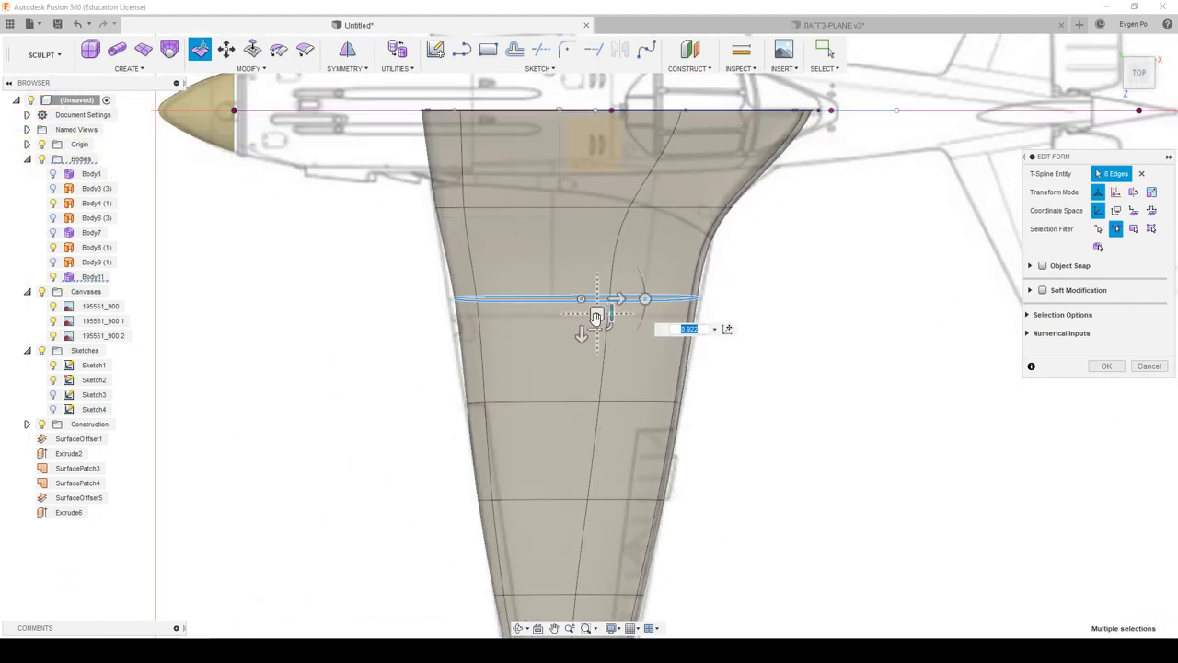
{"action": "key", "text": "Tab"}
{"action": "scroll", "coordinate": [732, 264], "scroll_direction": "down", "scroll_amount": 2}
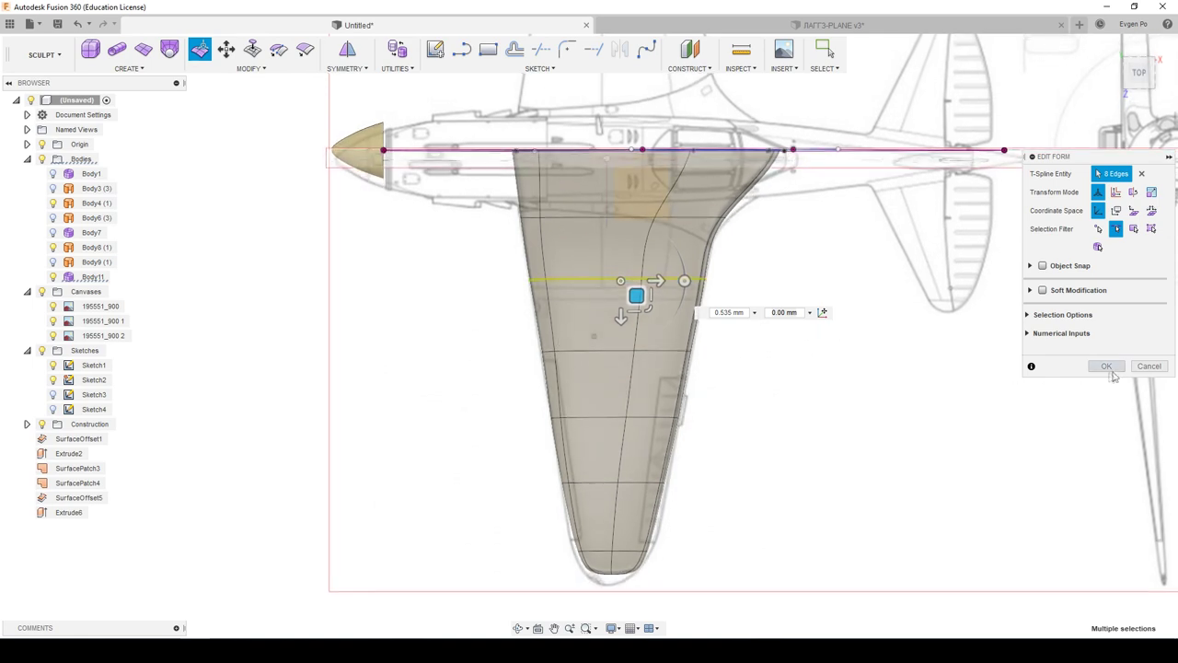
{"action": "key", "text": "Escape"}
{"action": "mouse_move", "coordinate": [801, 335]}
{"action": "middle_mouse_down", "text": "shift"}
{"action": "mouse_move", "coordinate": [752, 337]}
{"action": "mouse_move", "coordinate": [296, 182]}
{"action": "mouse_move", "coordinate": [83, 69]}
{"action": "middle_mouse_up", "text": "shift"}
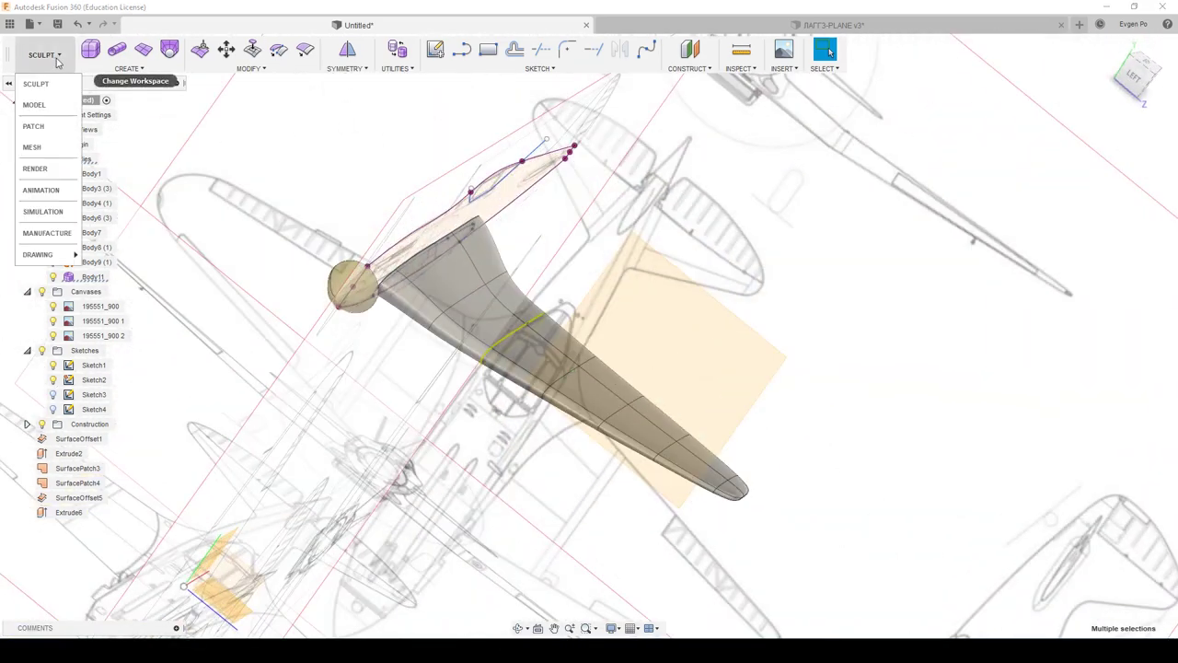
Step: In the Patch workspace, offset the wing 0.00 mm into the new surface body Body13
{"action": "left_click", "coordinate": [55, 126]}
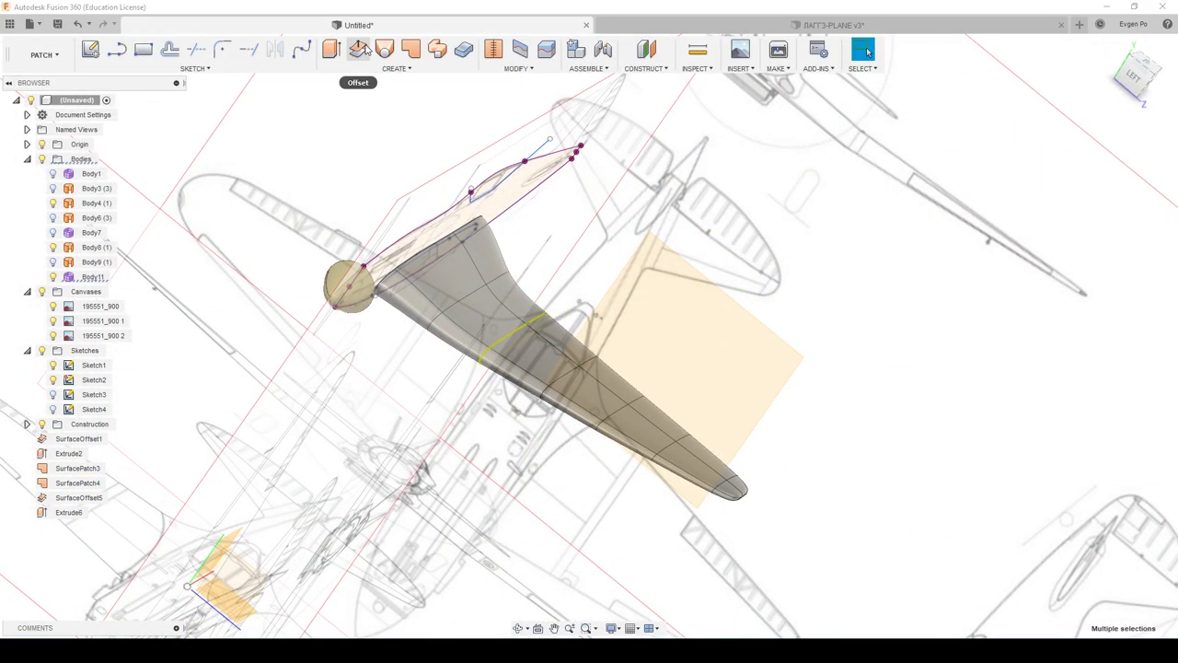
{"action": "left_click", "coordinate": [358, 48]}
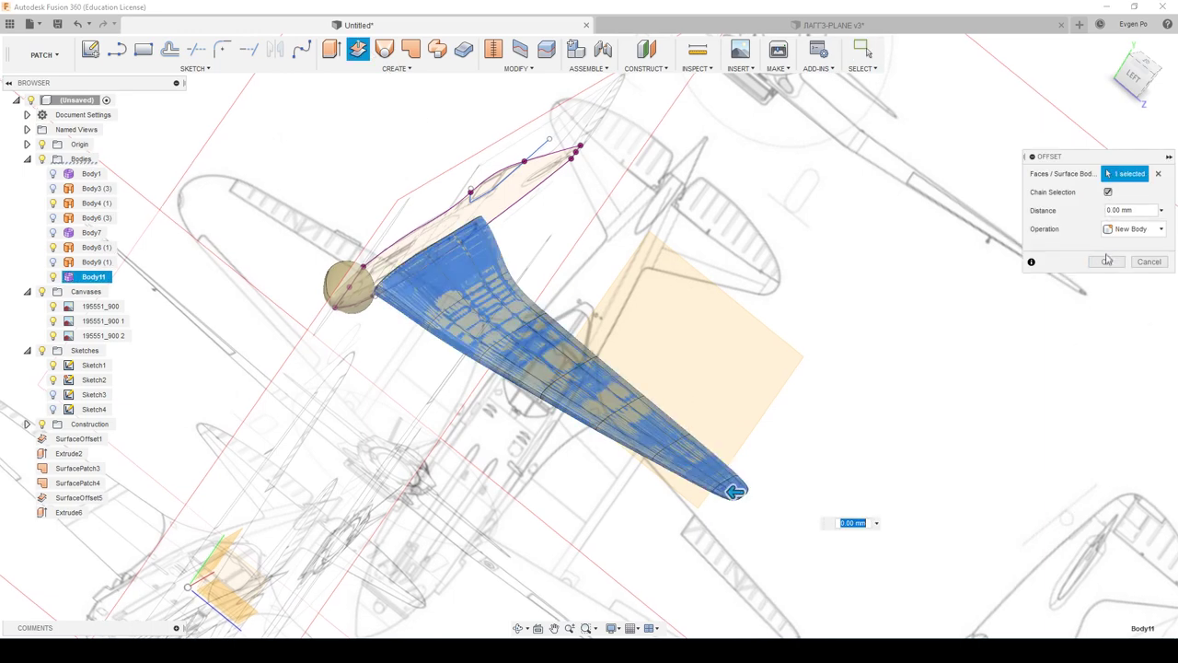
{"action": "left_click", "coordinate": [1107, 260]}
{"action": "left_click", "coordinate": [58, 291]}
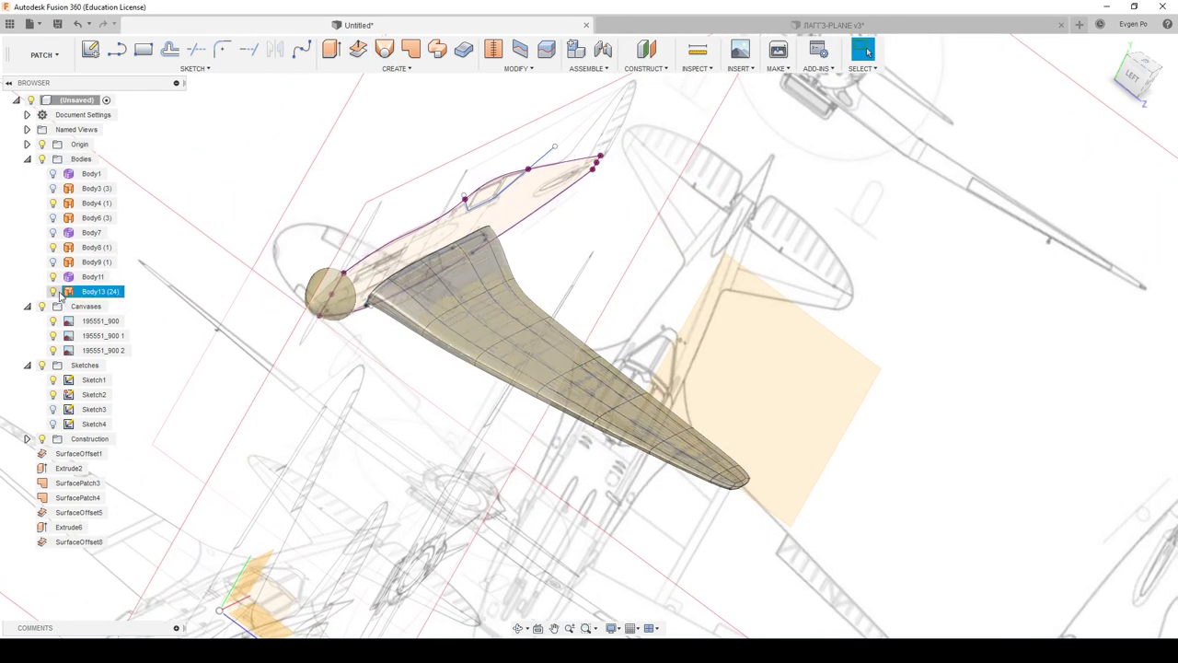
{"action": "mouse_move", "coordinate": [230, 304]}
{"action": "middle_mouse_down", "text": "shift"}
{"action": "mouse_move", "coordinate": [450, 301]}
{"action": "mouse_move", "coordinate": [592, 402]}
{"action": "mouse_move", "coordinate": [580, 405]}
{"action": "middle_mouse_up", "text": "shift"}
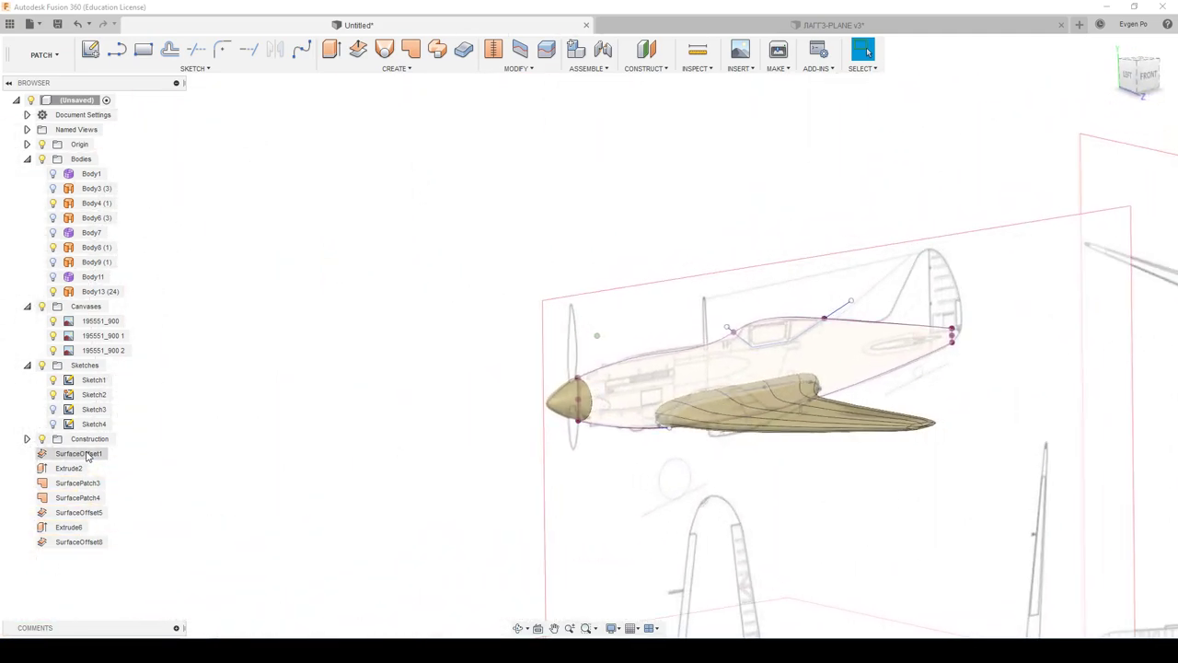
{"action": "scroll", "coordinate": [775, 387], "scroll_direction": "up", "scroll_amount": 5}
{"action": "mouse_move", "coordinate": [736, 405]}
{"action": "middle_mouse_down", "text": "shift"}
{"action": "mouse_move", "coordinate": [776, 388]}
{"action": "mouse_move", "coordinate": [770, 398]}
{"action": "mouse_move", "coordinate": [642, 359]}
{"action": "mouse_move", "coordinate": [449, 70]}
{"action": "middle_mouse_up", "text": "shift"}
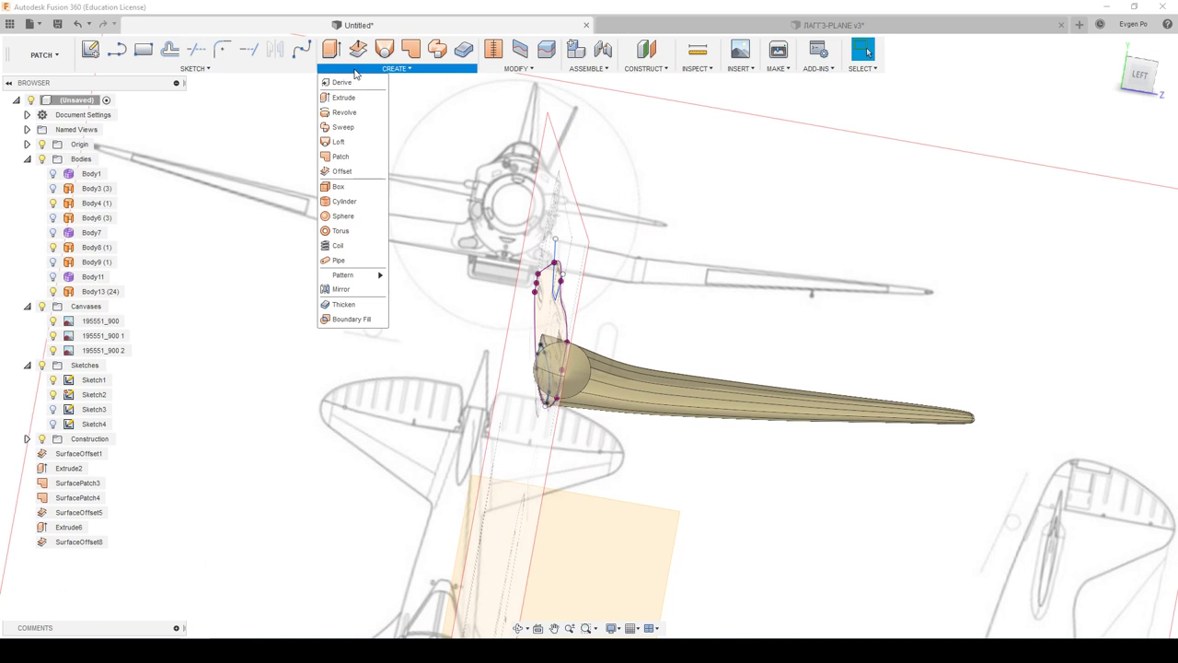
Step: Mirror Body13 across the centre plane to create the opposite wing Body14
{"action": "left_click", "coordinate": [340, 289]}
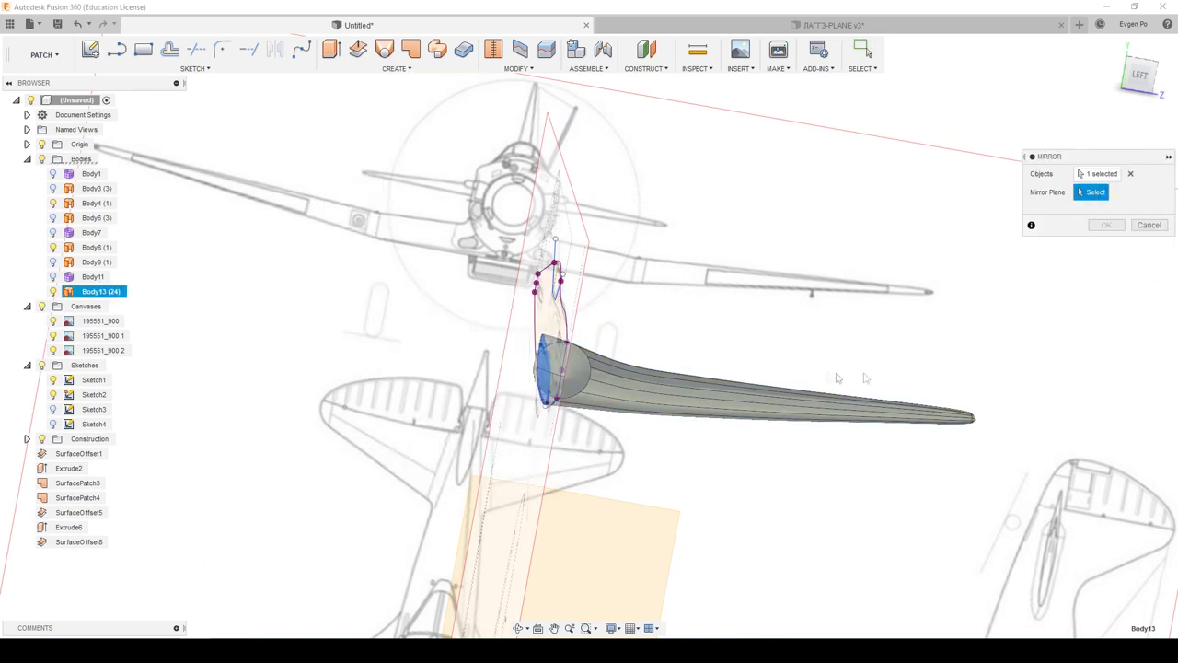
{"action": "middle_click_drag", "start_coordinate": [553, 320], "coordinate": [503, 451], "text": "shift"}
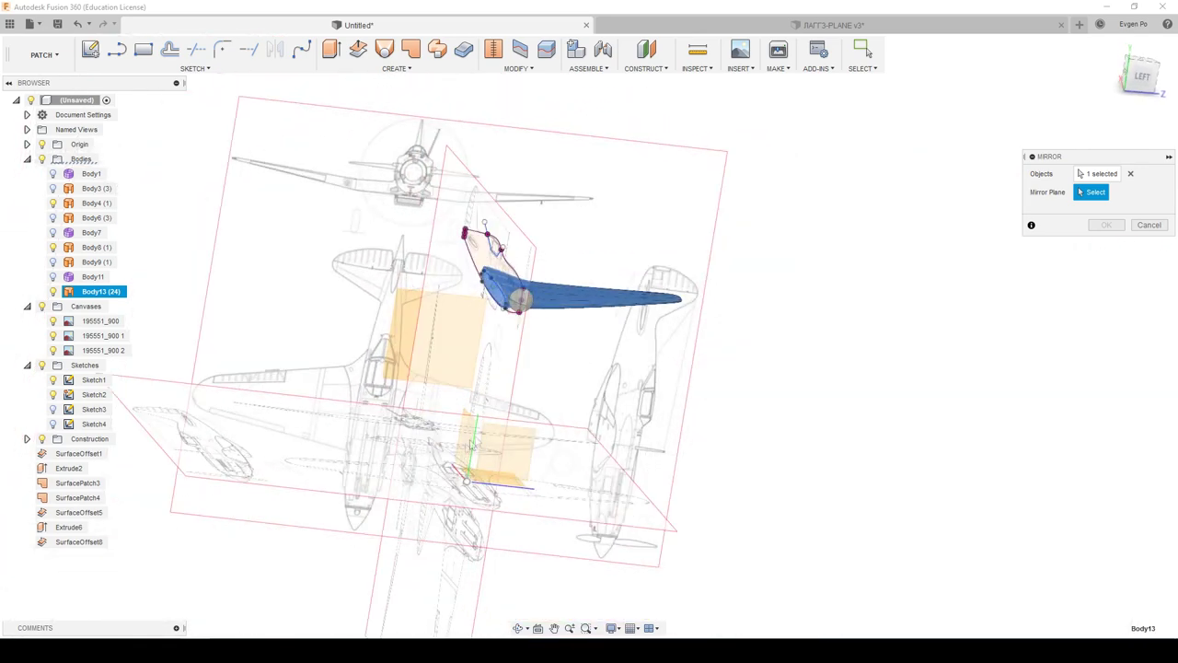
{"action": "left_click", "coordinate": [465, 450]}
{"action": "middle_click_drag", "start_coordinate": [465, 449], "coordinate": [833, 298], "text": "shift"}
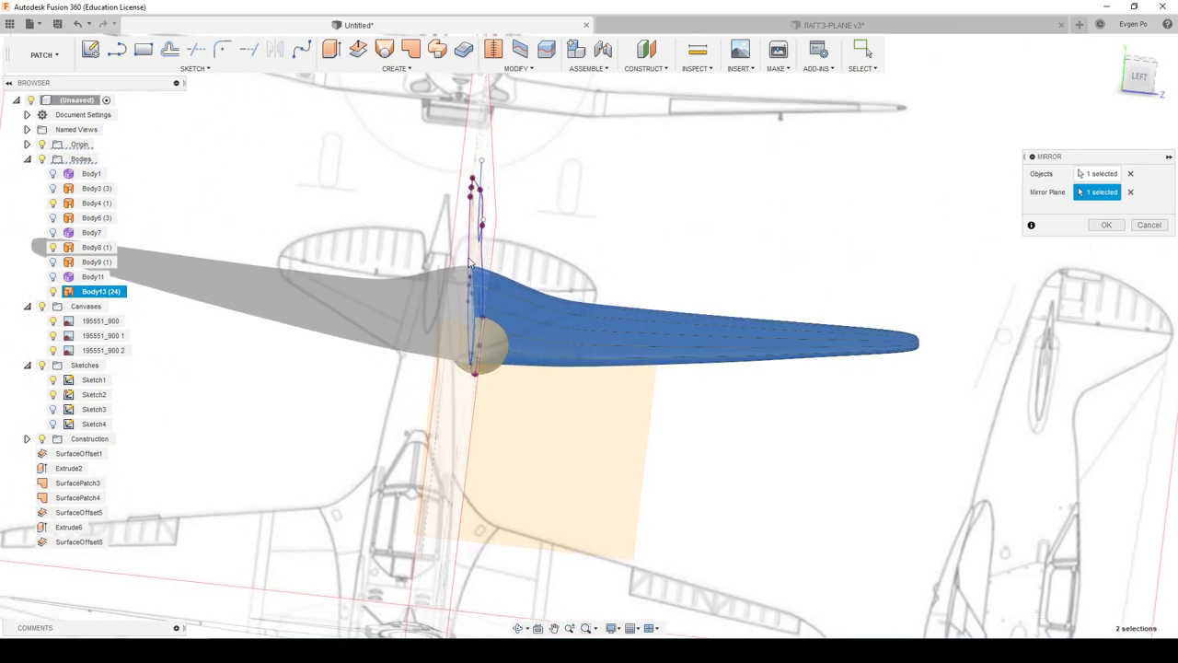
{"action": "left_click", "coordinate": [1105, 225]}
{"action": "middle_click_drag", "start_coordinate": [644, 322], "coordinate": [481, 321], "text": "shift"}
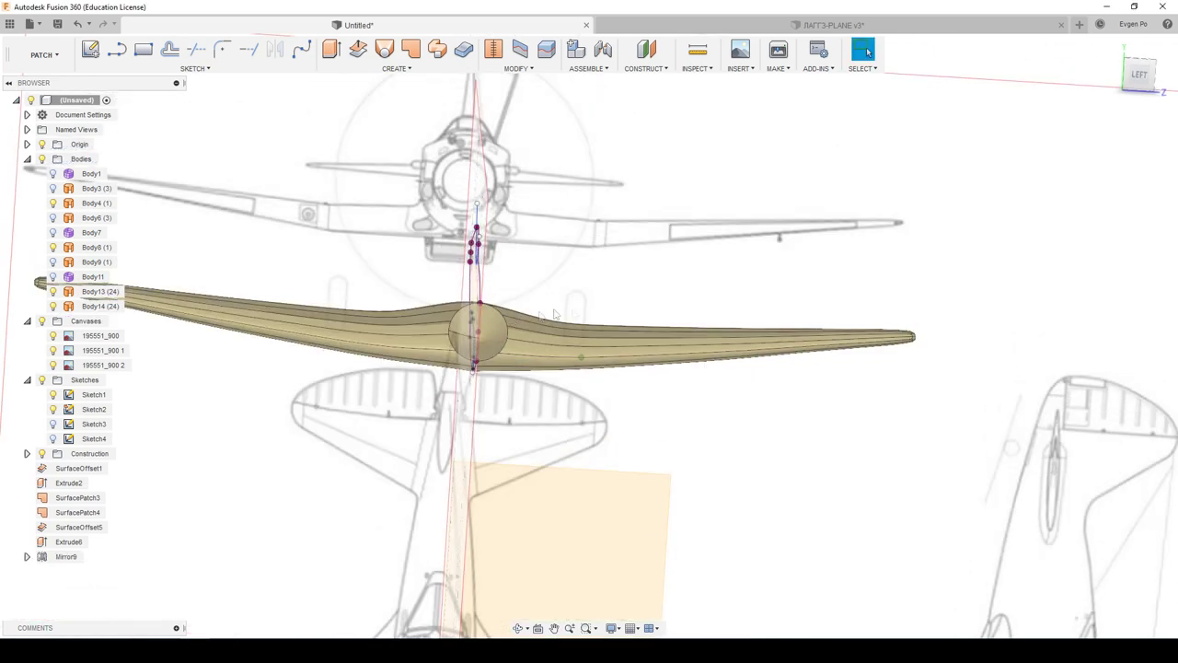
{"action": "scroll", "coordinate": [481, 321], "scroll_direction": "up", "scroll_amount": 2}
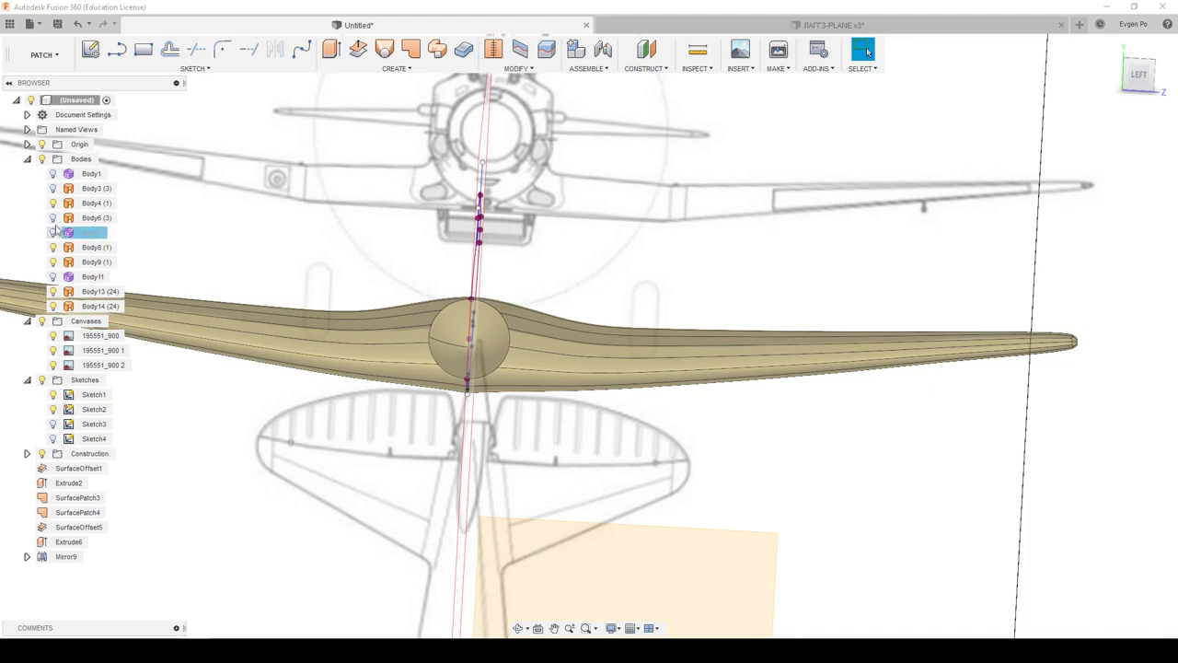
Step: Show the Body7 fuselage, inspect the wing-fuselage junction, then undo the mirrored copy
{"action": "left_click", "coordinate": [53, 232]}
{"action": "mouse_move", "coordinate": [460, 322]}
{"action": "middle_mouse_down", "text": "shift"}
{"action": "mouse_move", "coordinate": [675, 245]}
{"action": "mouse_move", "coordinate": [732, 243]}
{"action": "mouse_move", "coordinate": [592, 365]}
{"action": "middle_mouse_up", "text": "shift"}
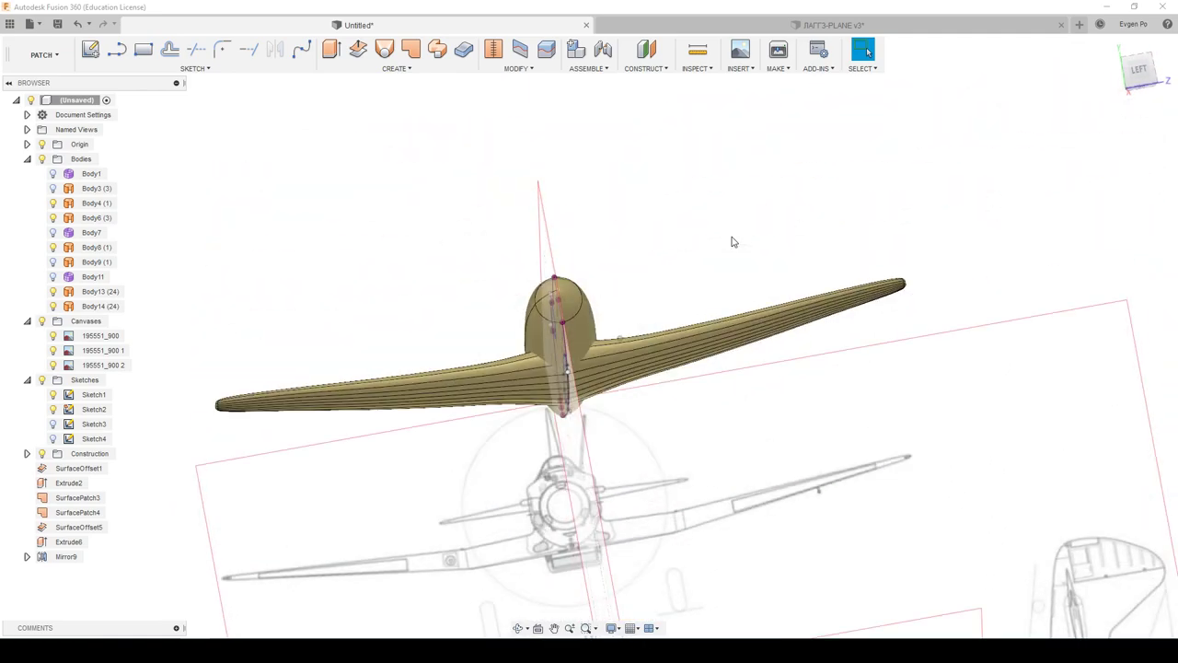
{"action": "scroll", "coordinate": [592, 365], "scroll_direction": "up", "scroll_amount": 5}
{"action": "mouse_move", "coordinate": [589, 371]}
{"action": "middle_mouse_down", "text": "shift"}
{"action": "mouse_move", "coordinate": [629, 373]}
{"action": "mouse_move", "coordinate": [717, 327]}
{"action": "middle_mouse_up", "text": "shift"}
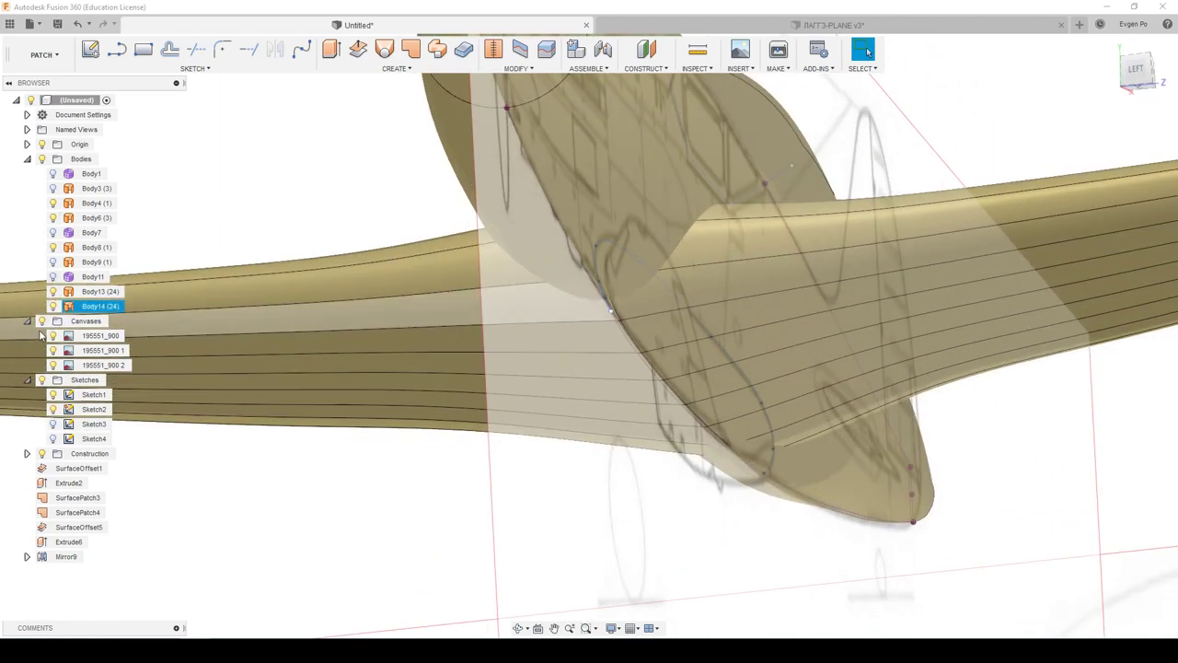
{"action": "left_click", "coordinate": [411, 315]}
{"action": "mouse_move", "coordinate": [410, 315]}
{"action": "middle_mouse_down", "text": "shift"}
{"action": "mouse_move", "coordinate": [676, 328]}
{"action": "mouse_move", "coordinate": [639, 334]}
{"action": "mouse_move", "coordinate": [689, 318]}
{"action": "mouse_move", "coordinate": [589, 322]}
{"action": "mouse_move", "coordinate": [583, 334]}
{"action": "mouse_move", "coordinate": [623, 285]}
{"action": "mouse_move", "coordinate": [623, 342]}
{"action": "mouse_move", "coordinate": [636, 322]}
{"action": "mouse_move", "coordinate": [452, 306]}
{"action": "mouse_move", "coordinate": [463, 297]}
{"action": "middle_mouse_up", "text": "shift"}
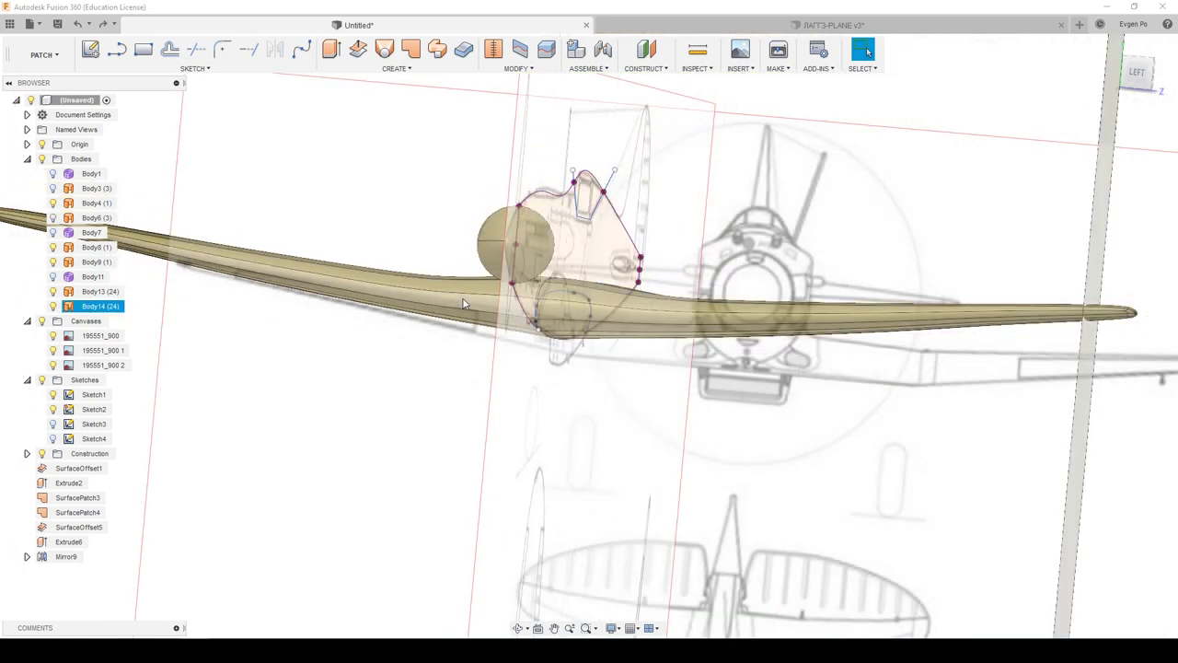
{"action": "key", "text": "ctrl+z"}
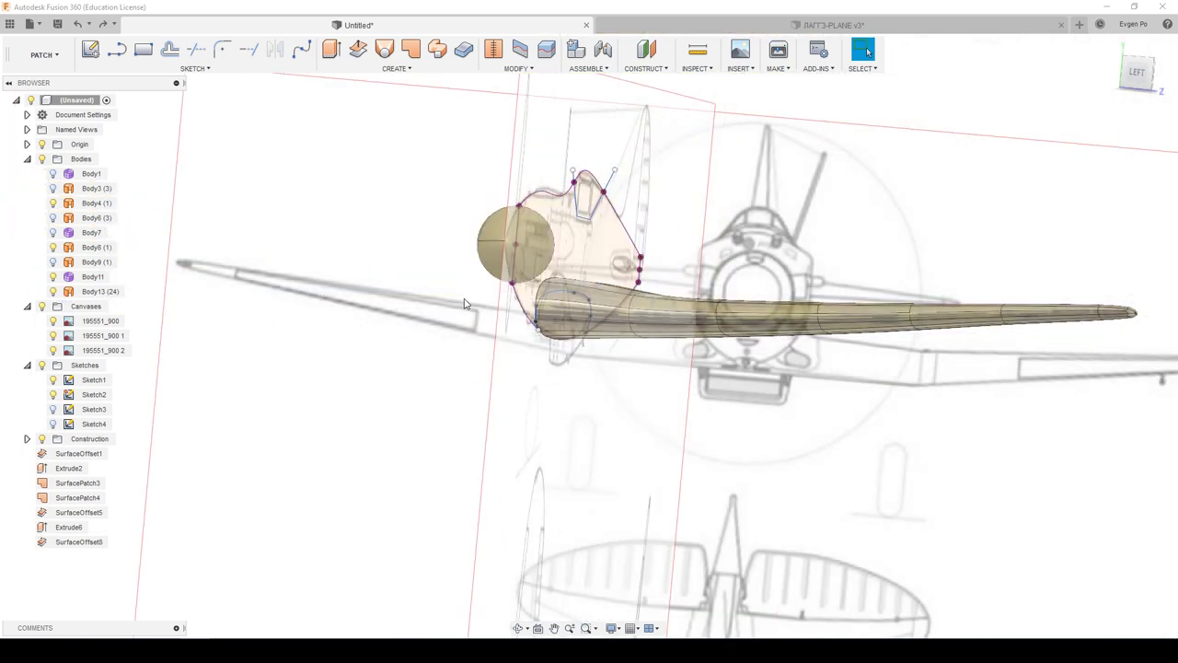
Step: Switch to a side view zoomed on the belly and return to the Sculpt workspace
{"action": "mouse_move", "coordinate": [507, 309]}
{"action": "middle_mouse_down", "text": "shift"}
{"action": "mouse_move", "coordinate": [973, 184]}
{"action": "mouse_move", "coordinate": [1111, 106]}
{"action": "middle_mouse_up", "text": "shift"}
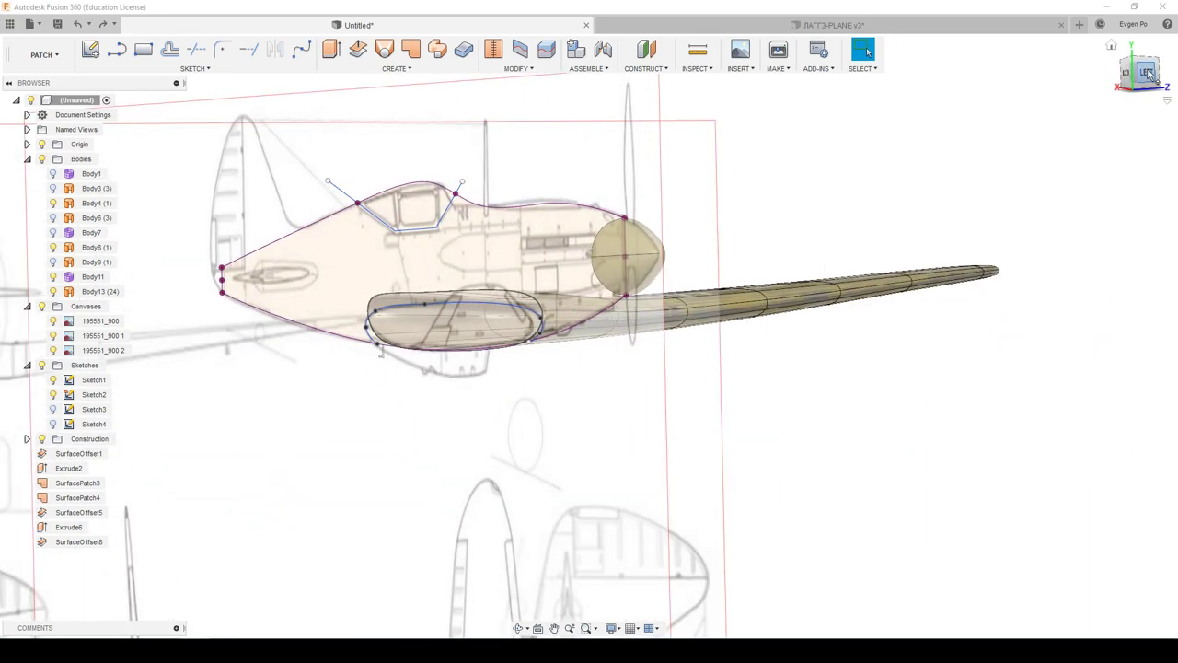
{"action": "left_click", "coordinate": [1148, 75]}
{"action": "scroll", "coordinate": [593, 348], "scroll_direction": "up", "scroll_amount": 2}
{"action": "scroll", "coordinate": [594, 348], "scroll_direction": "up", "scroll_amount": 3}
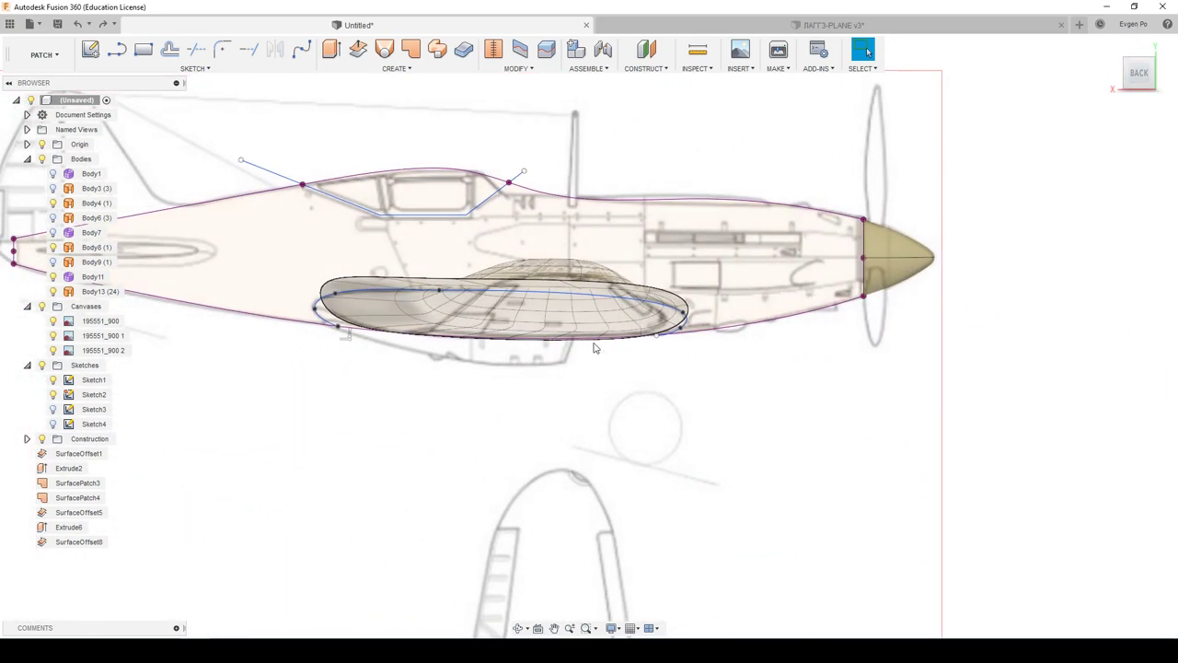
{"action": "scroll", "coordinate": [582, 339], "scroll_direction": "up", "scroll_amount": 3}
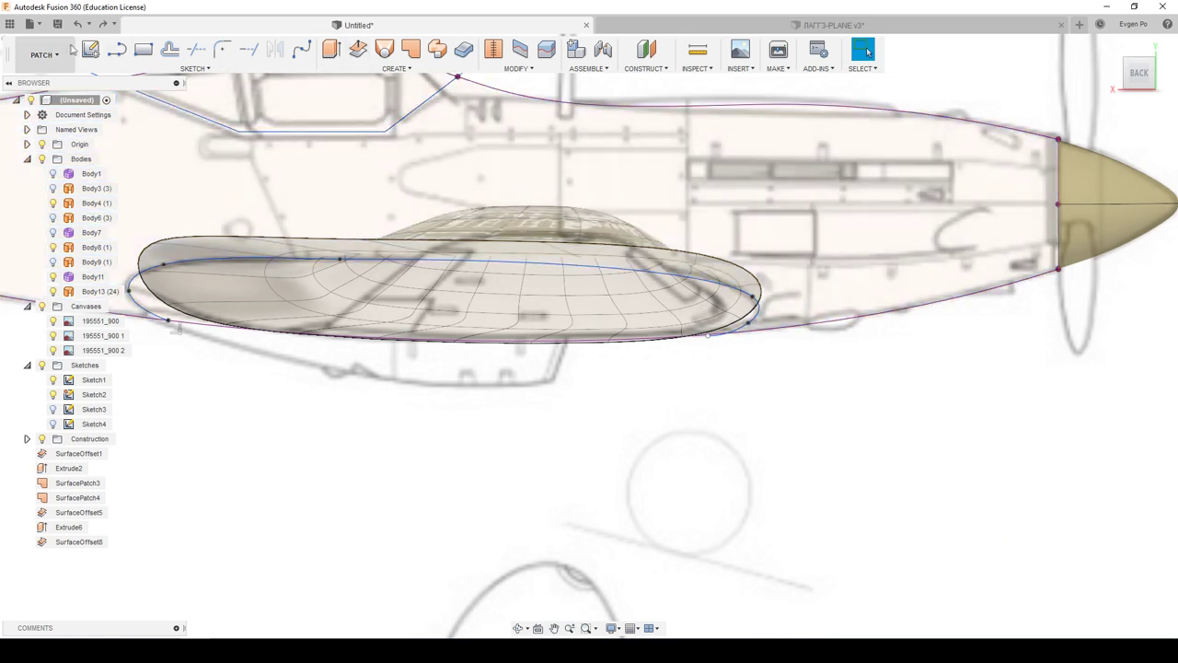
{"action": "left_click", "coordinate": [37, 83]}
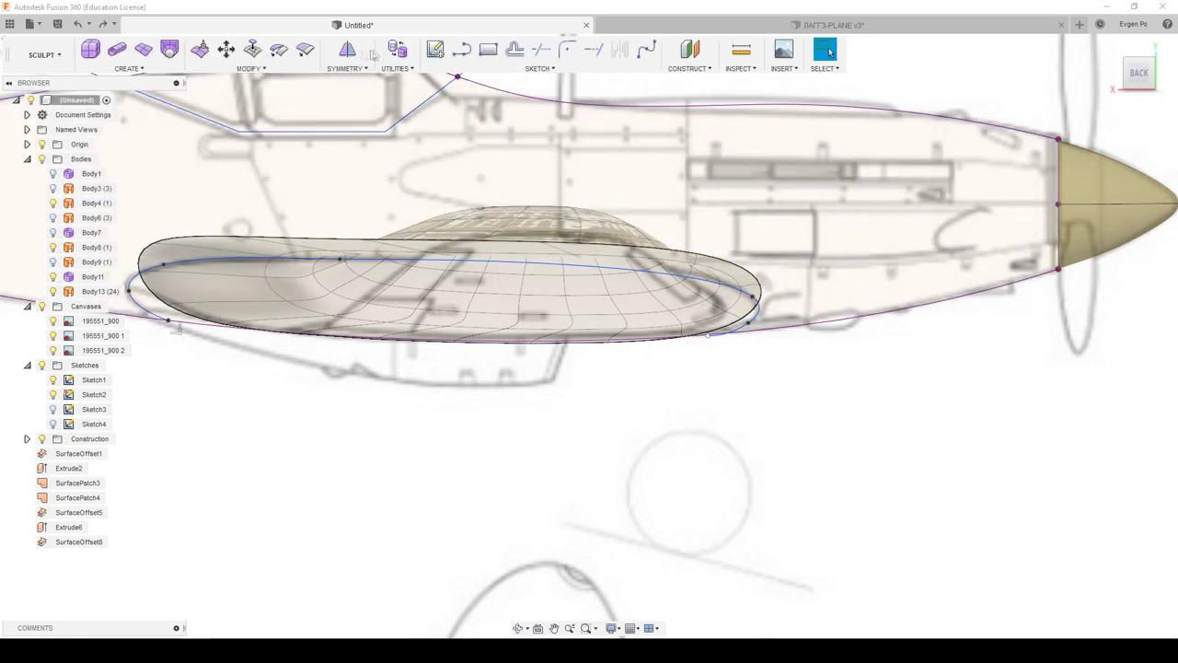
{"action": "left_click", "coordinate": [198, 51]}
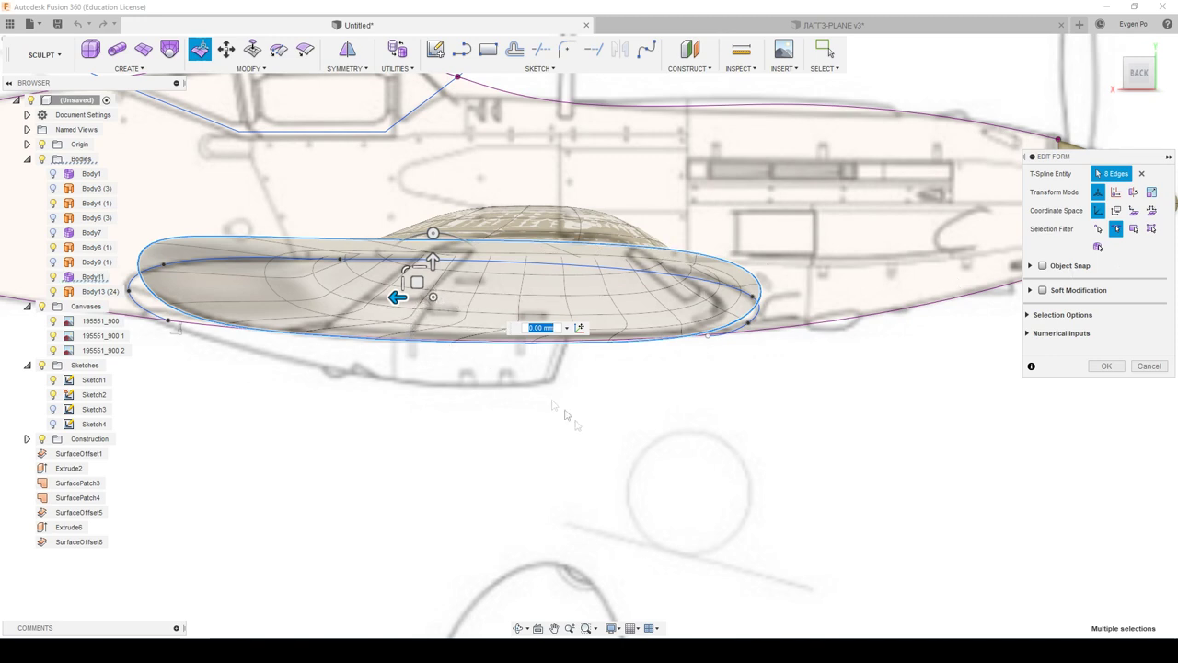
Step: Move the belly fairing's eight-edge rim loop by -0.15 mm and 0.15 mm
{"action": "middle_click_drag", "start_coordinate": [153, 371], "coordinate": [271, 381]}
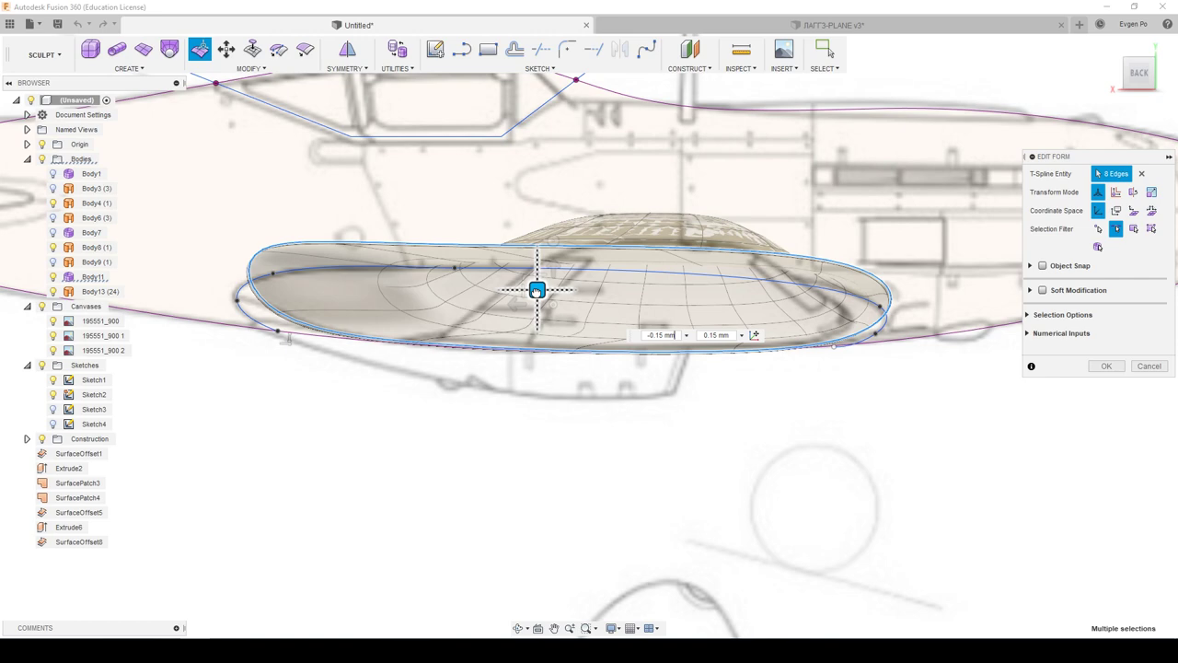
{"action": "scroll", "coordinate": [536, 290], "scroll_direction": "down", "scroll_amount": 3}
{"action": "scroll", "coordinate": [635, 416], "scroll_direction": "up", "scroll_amount": 8}
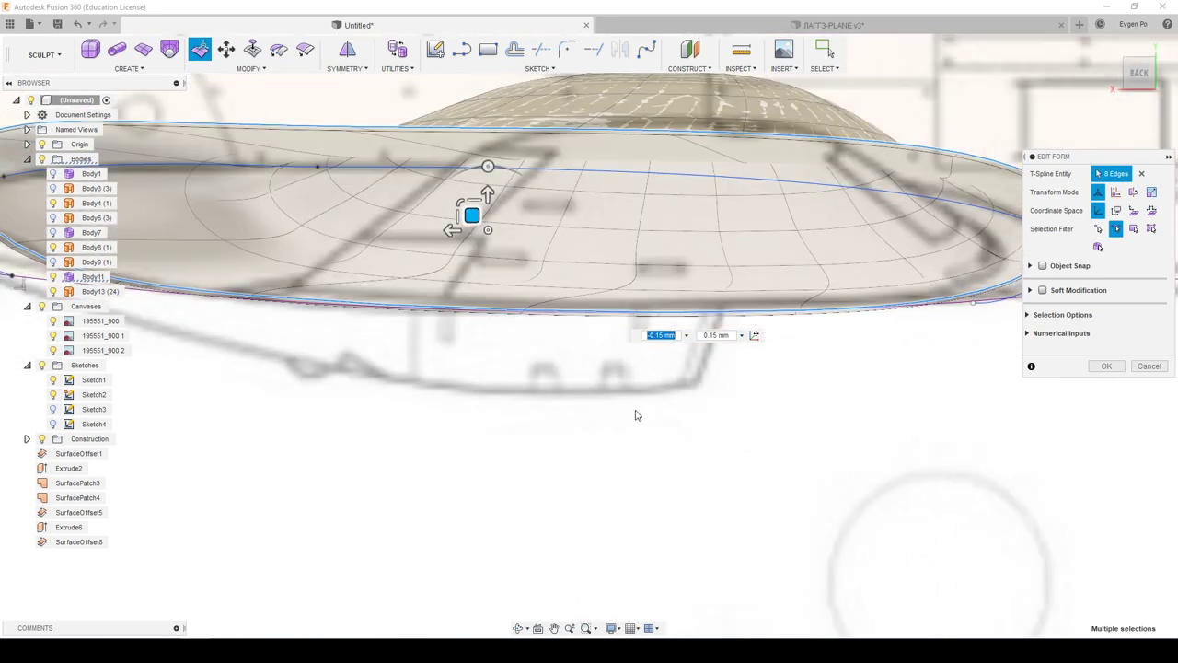
{"action": "scroll", "coordinate": [540, 401], "scroll_direction": "down", "scroll_amount": 2}
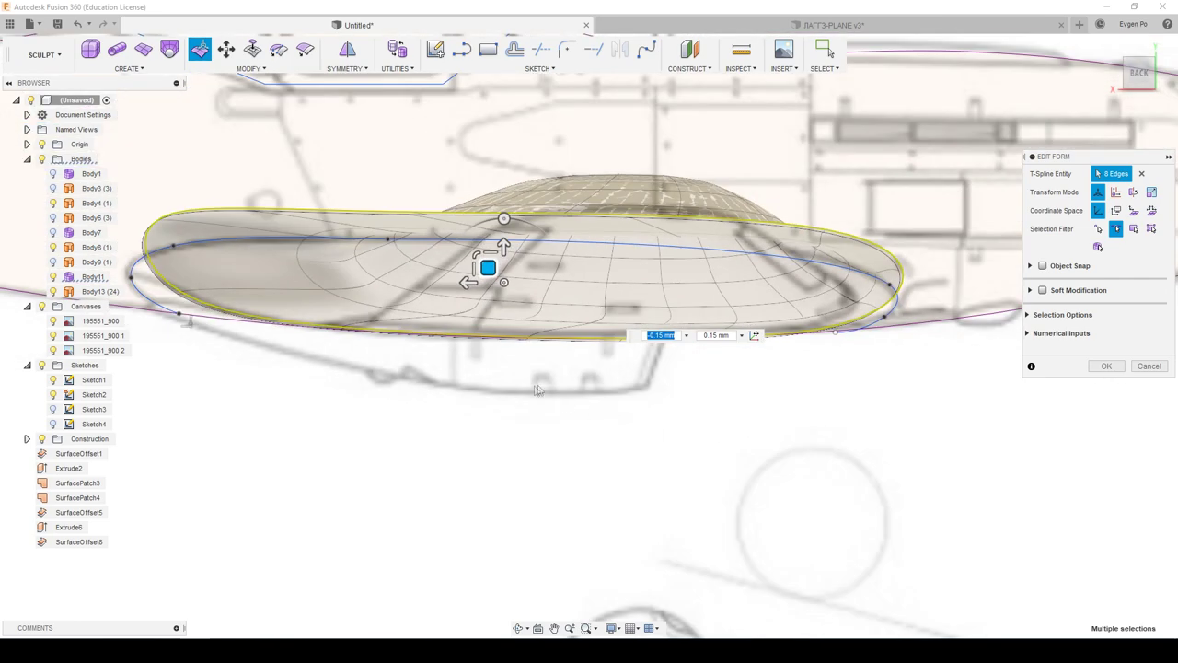
{"action": "left_click", "coordinate": [1101, 367]}
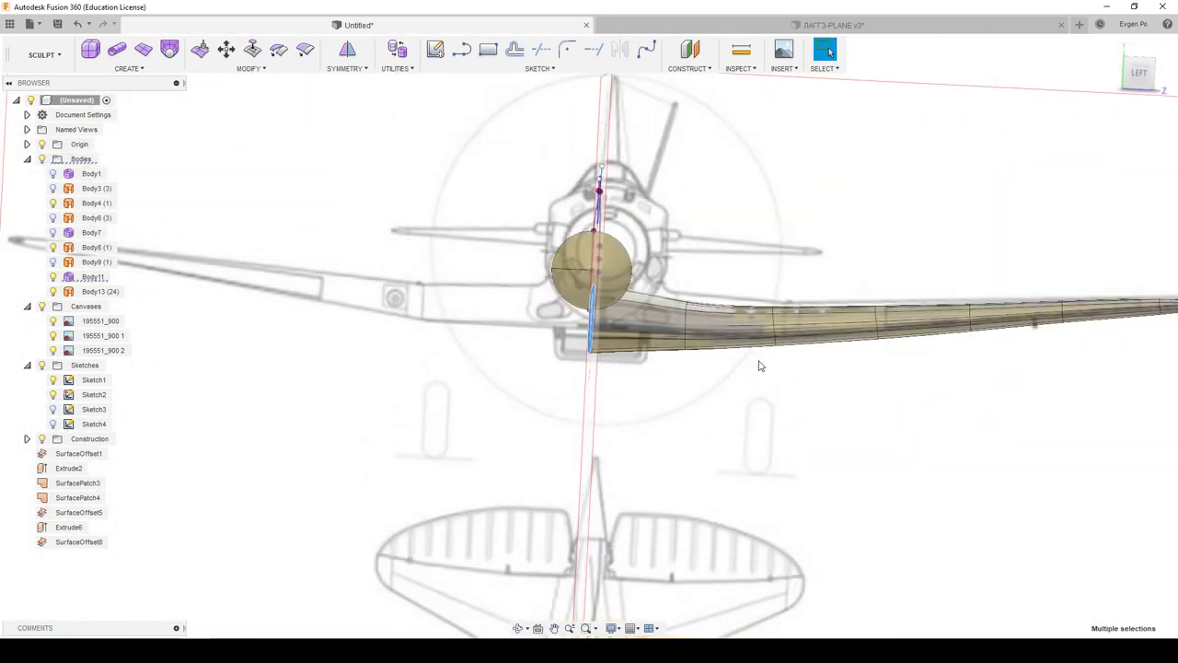
Step: In the Patch workspace, offset wing body Body13 into a new surface body
{"action": "left_click", "coordinate": [53, 55]}
{"action": "left_click", "coordinate": [48, 127]}
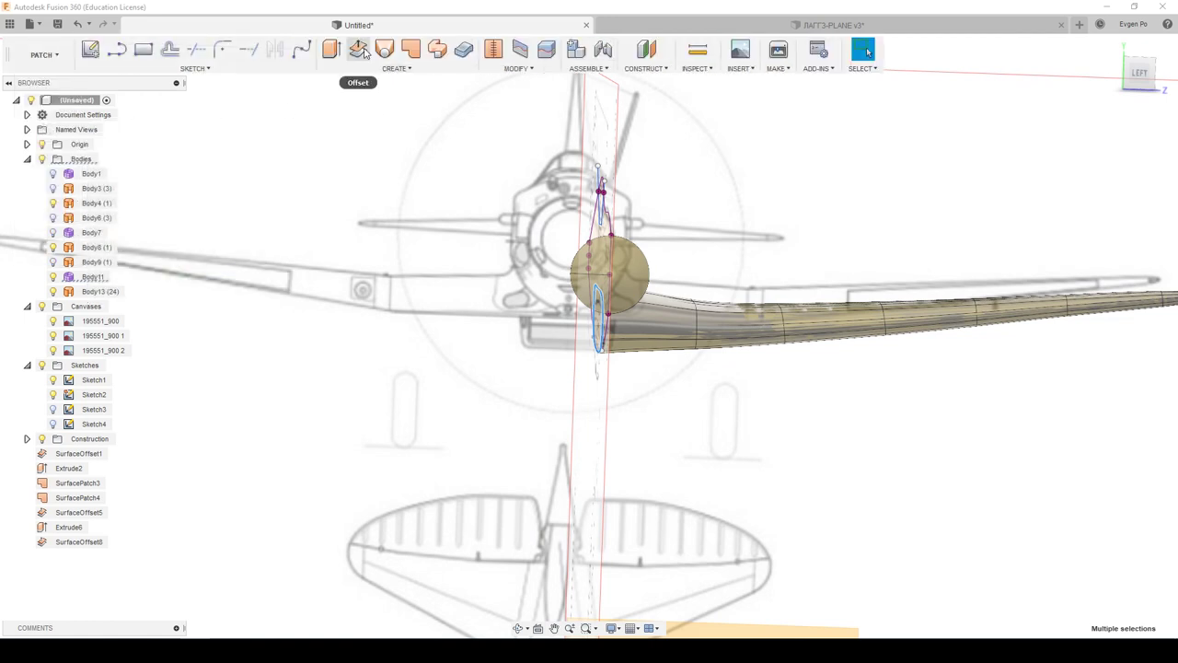
{"action": "left_click", "coordinate": [843, 317]}
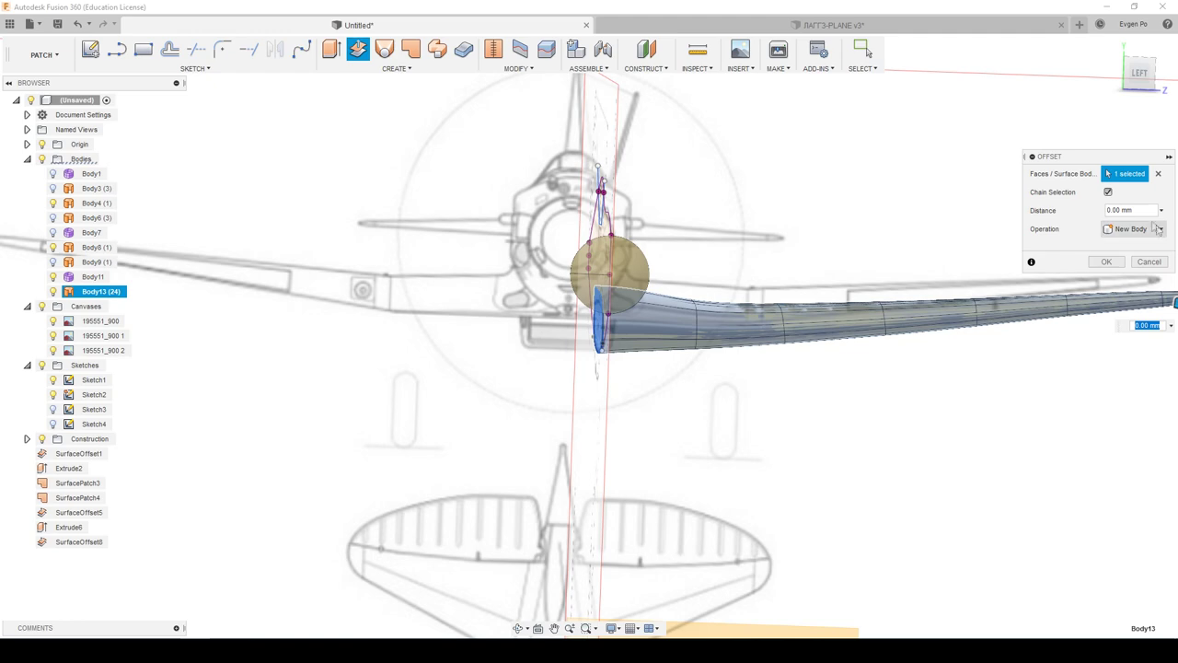
{"action": "left_click", "coordinate": [1107, 262]}
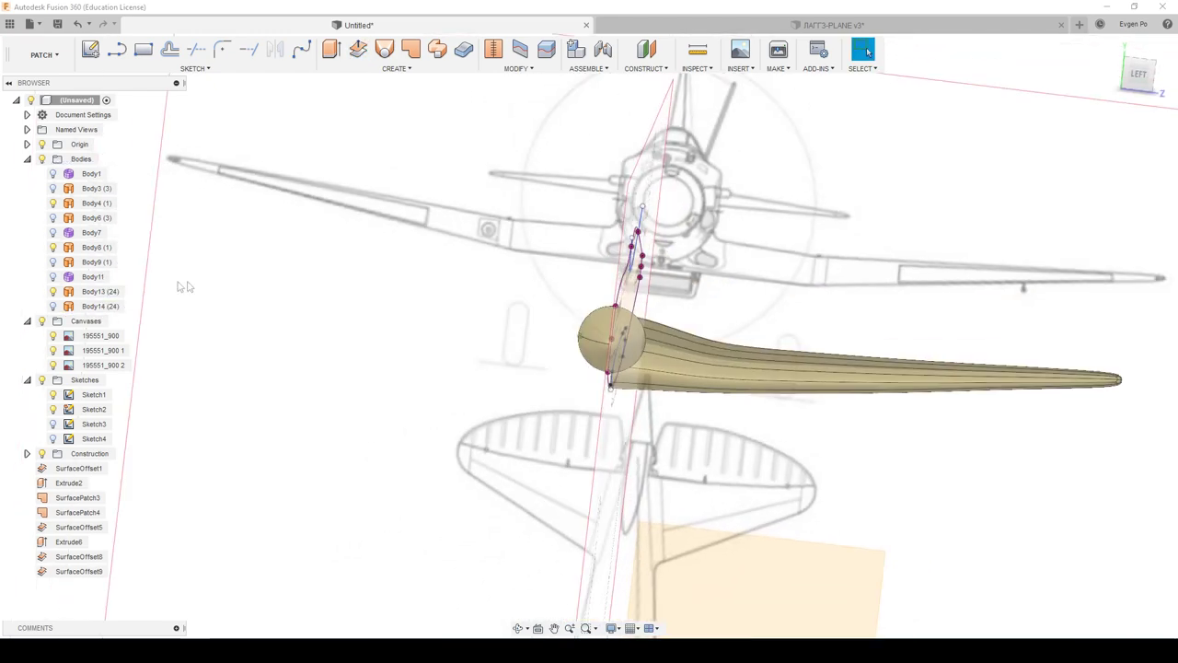
Step: Hide the wing blade body to expose the leftover surface at its root
{"action": "left_click", "coordinate": [54, 307]}
{"action": "left_click", "coordinate": [92, 306]}
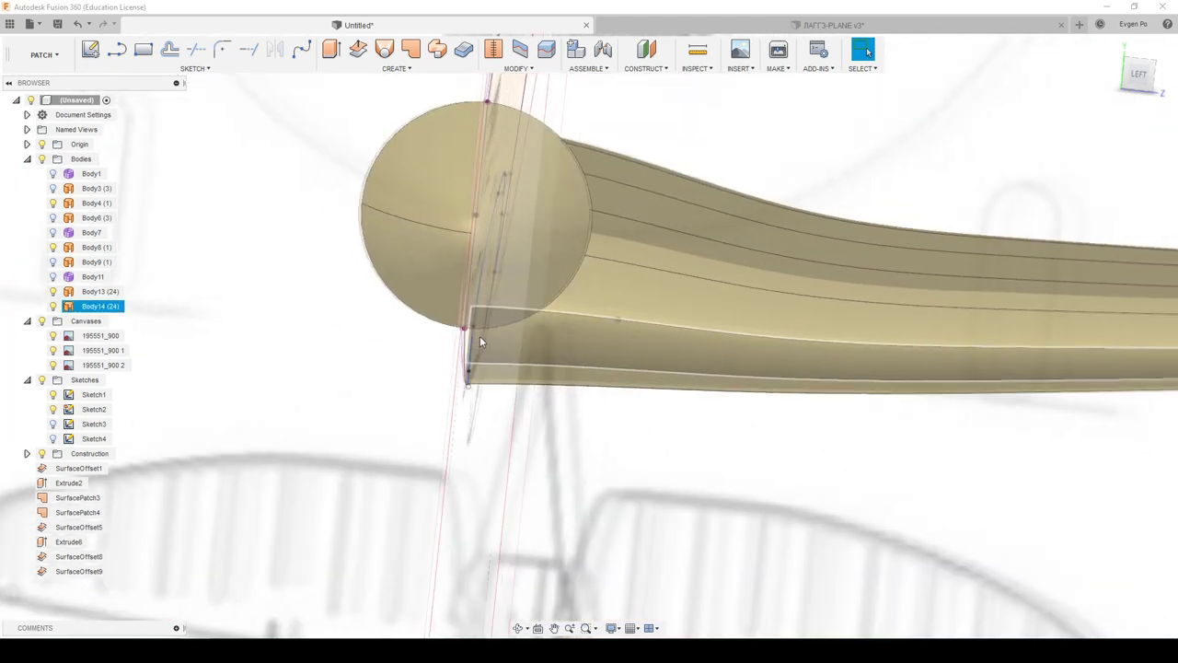
{"action": "middle_click_drag", "start_coordinate": [479, 341], "coordinate": [176, 356], "text": "shift"}
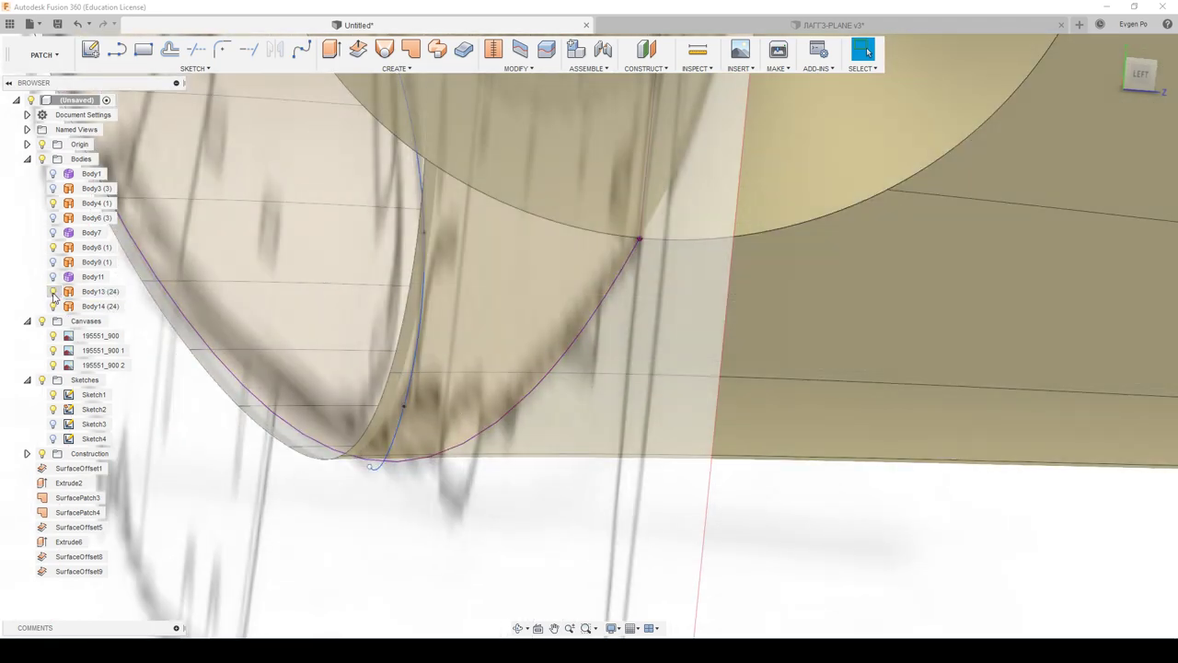
{"action": "left_click", "coordinate": [53, 306]}
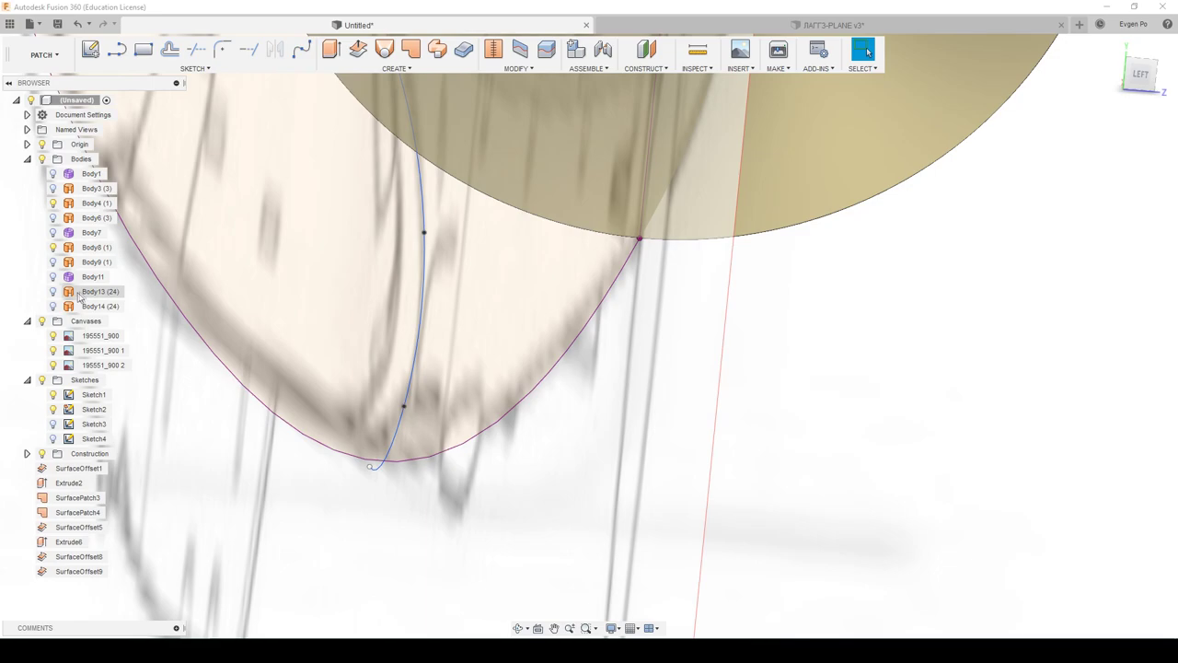
Step: Delete the leftover Body13 surface
{"action": "right_click", "coordinate": [93, 293]}
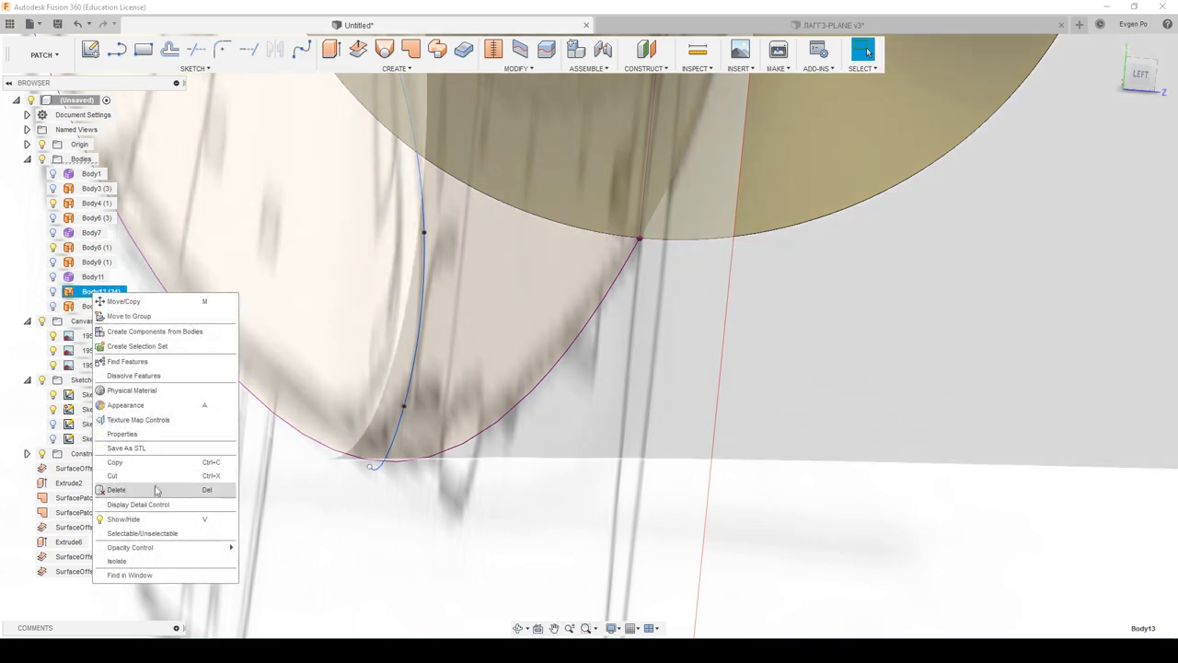
{"action": "left_click", "coordinate": [158, 488]}
{"action": "middle_click_drag", "start_coordinate": [303, 368], "coordinate": [394, 295], "text": "shift"}
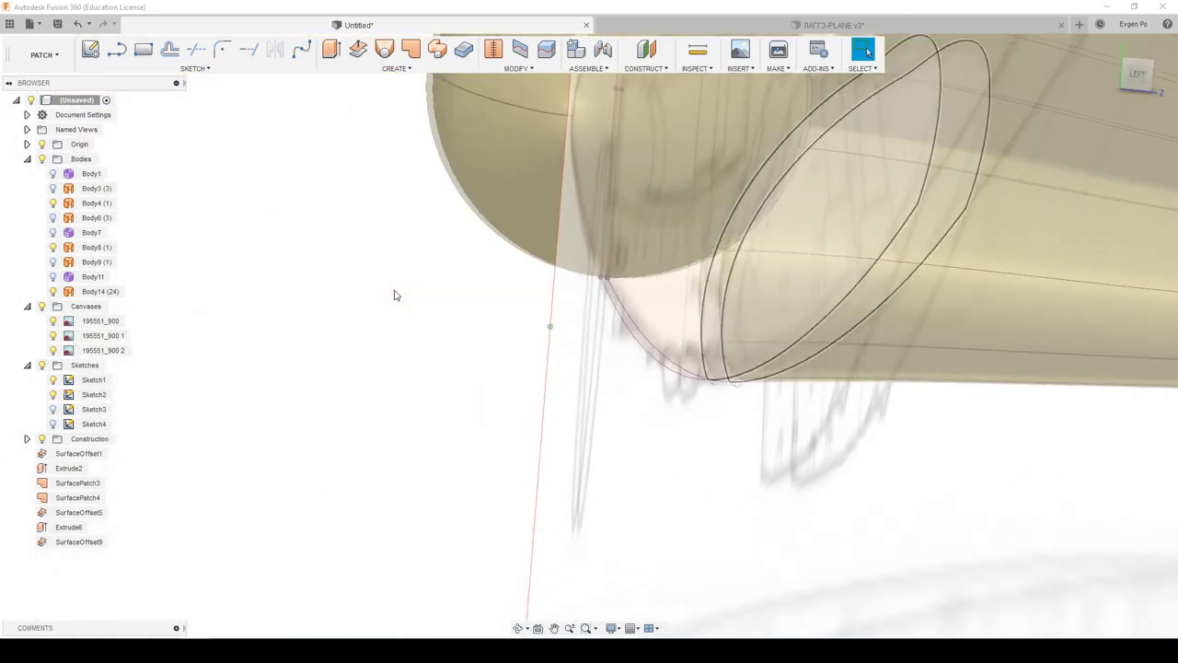
{"action": "key", "text": "F6"}
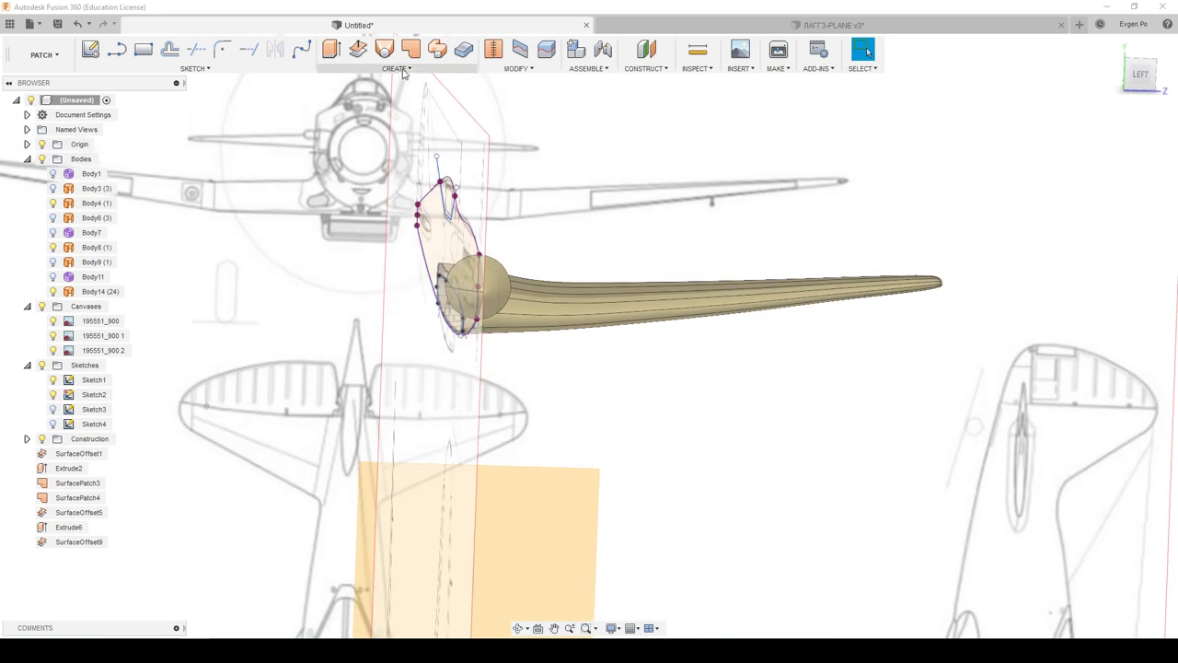
Step: Mirror the Body14 wing blade across the centre plane, creating Body15
{"action": "left_click", "coordinate": [343, 289]}
{"action": "left_click", "coordinate": [610, 298]}
{"action": "left_click", "coordinate": [1093, 193]}
{"action": "middle_click_drag", "start_coordinate": [649, 300], "coordinate": [471, 527], "text": "shift"}
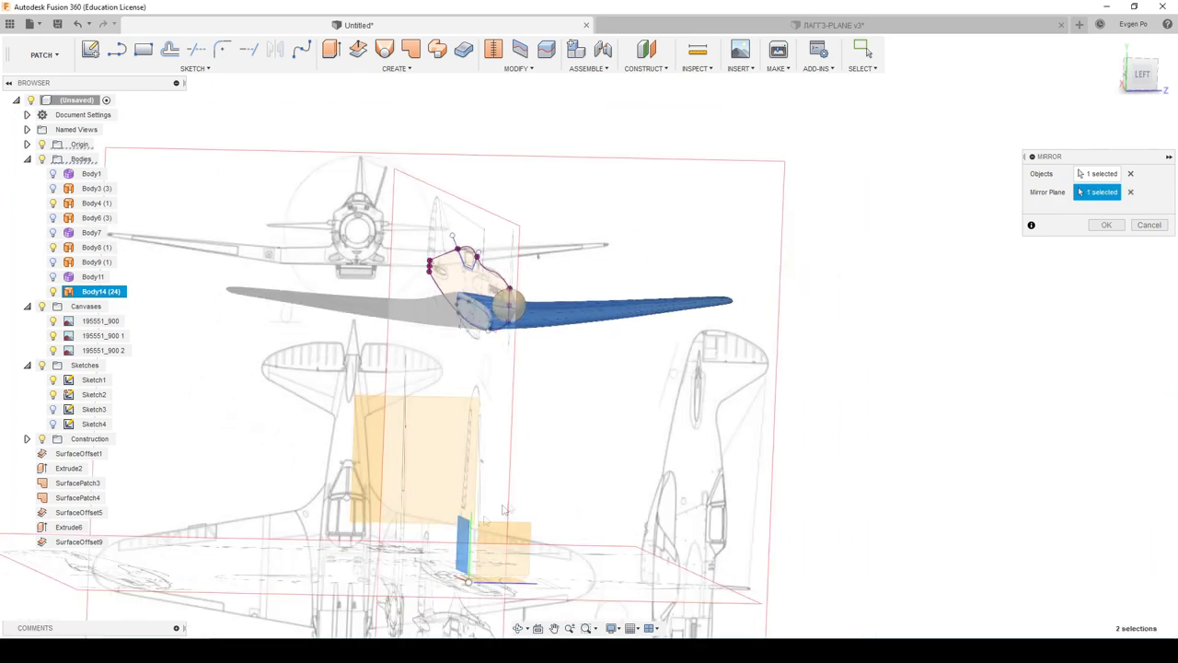
{"action": "left_click", "coordinate": [1107, 224]}
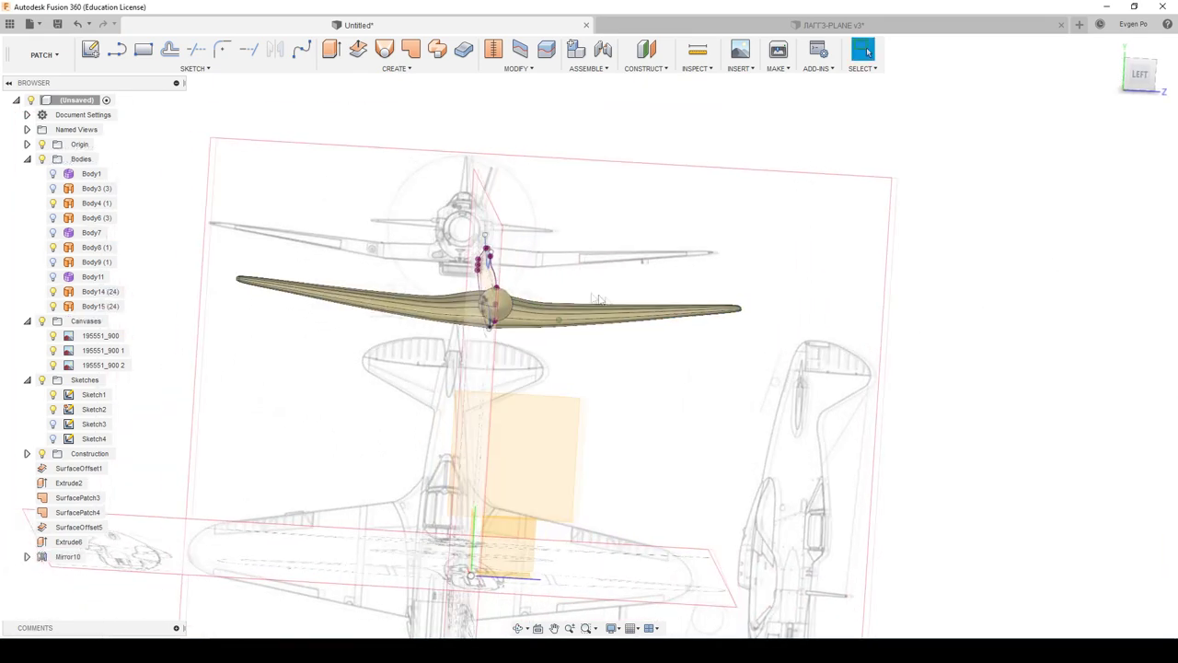
{"action": "middle_click_drag", "start_coordinate": [598, 298], "coordinate": [68, 221], "text": "shift"}
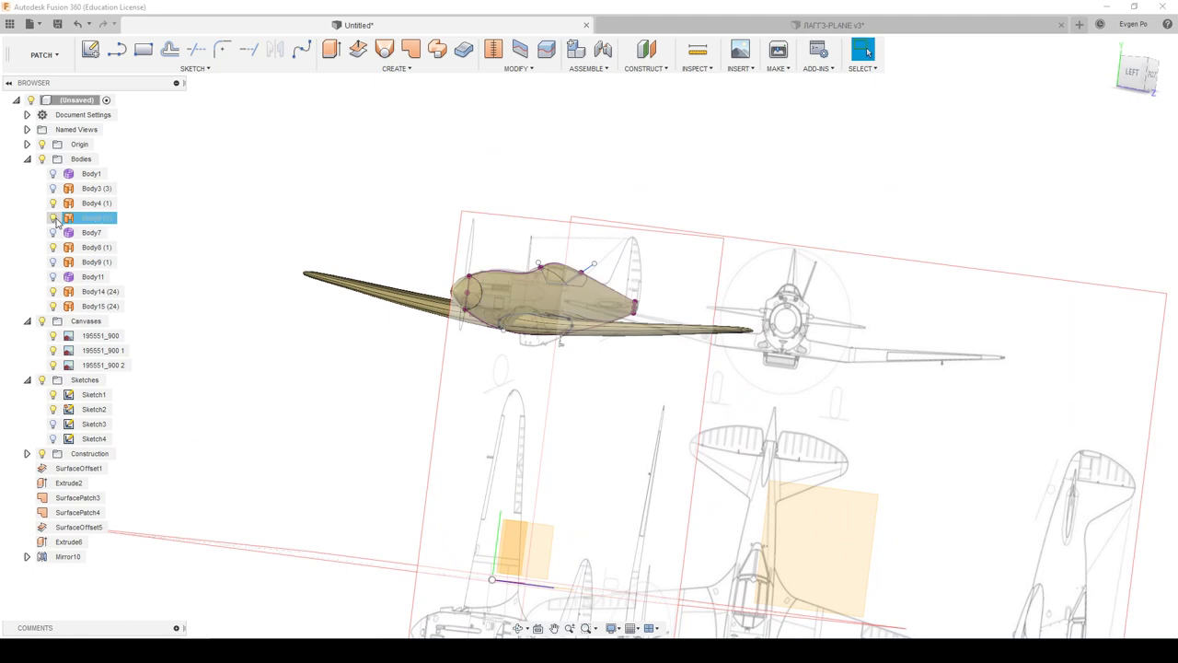
Step: Hide the canvas blueprint images and view the fuselage and wings from above
{"action": "middle_click_drag", "start_coordinate": [55, 221], "coordinate": [121, 226], "text": "shift"}
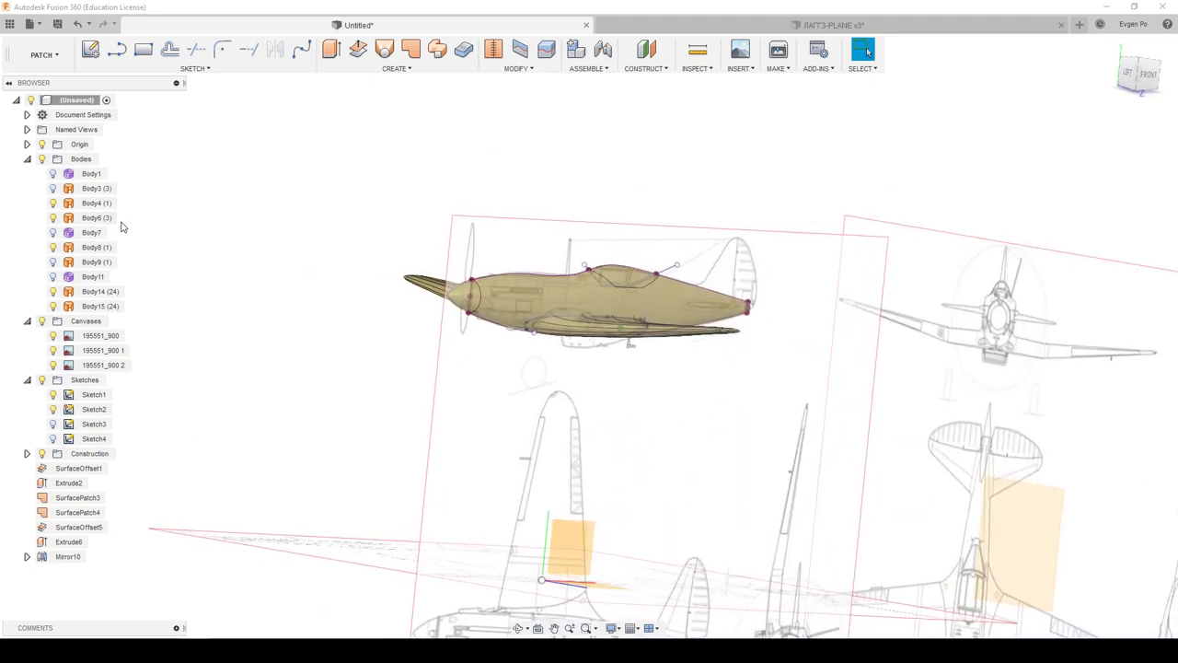
{"action": "left_click", "coordinate": [41, 322]}
{"action": "scroll", "coordinate": [628, 312], "scroll_direction": "up", "scroll_amount": 5}
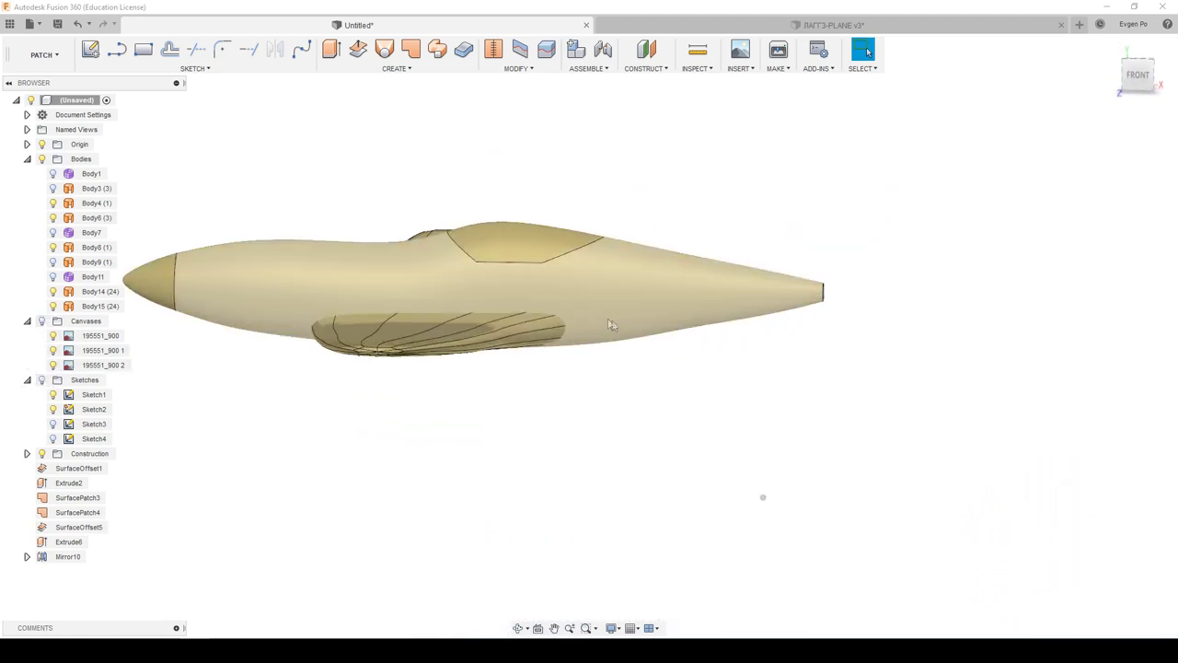
{"action": "middle_click_drag", "start_coordinate": [628, 312], "coordinate": [504, 329], "text": "shift"}
{"action": "scroll", "coordinate": [583, 313], "scroll_direction": "down", "scroll_amount": 5}
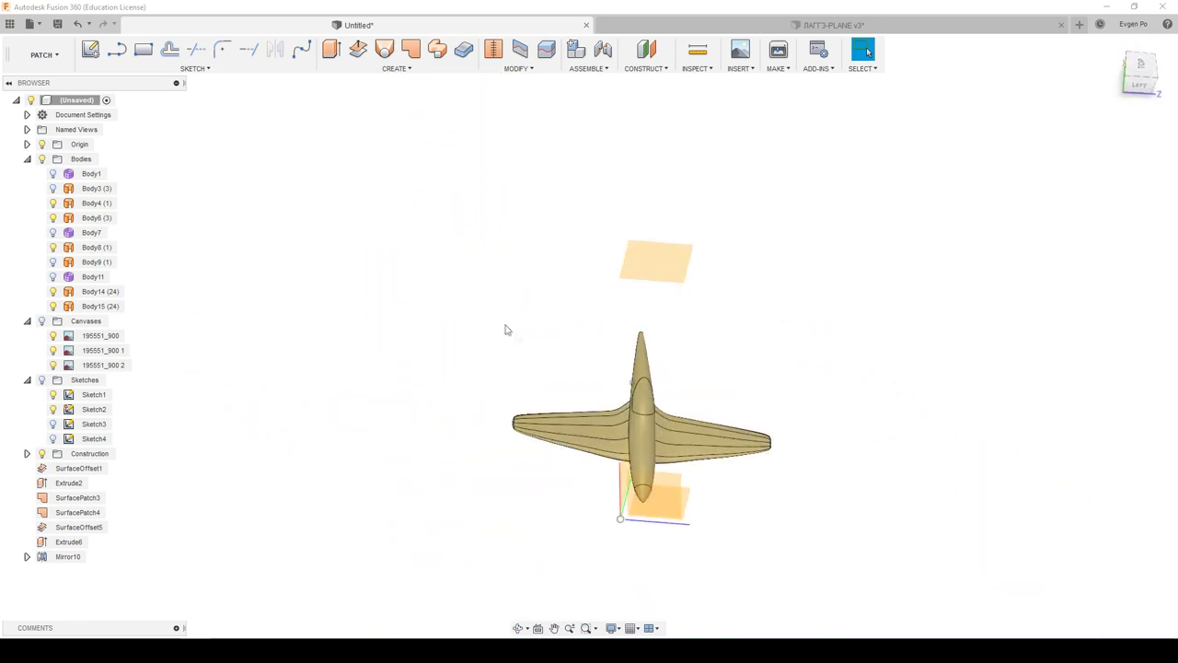
{"action": "scroll", "coordinate": [504, 330], "scroll_direction": "up", "scroll_amount": 5}
{"action": "scroll", "coordinate": [685, 410], "scroll_direction": "down", "scroll_amount": 3}
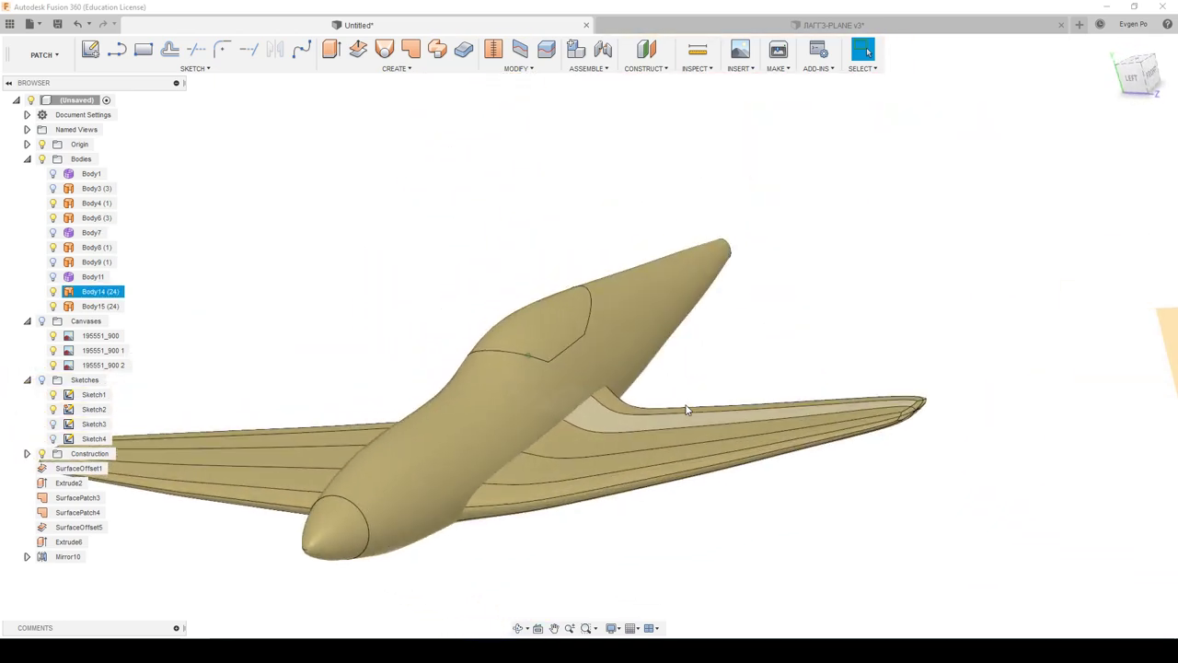
Step: Inspect the mirrored wing from the left side and underside, ending on a front view
{"action": "middle_click_drag", "start_coordinate": [685, 410], "coordinate": [685, 409], "text": "shift"}
{"action": "left_click", "coordinate": [686, 409]}
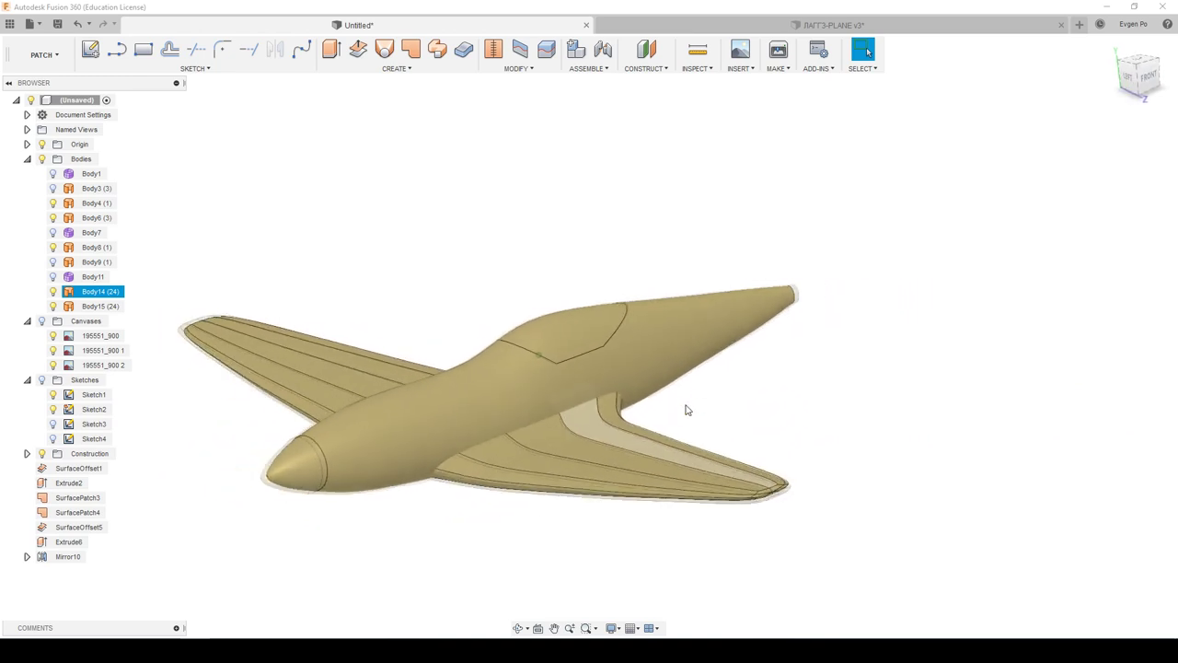
{"action": "scroll", "coordinate": [686, 409], "scroll_direction": "up", "scroll_amount": 3}
{"action": "left_click", "coordinate": [735, 464]}
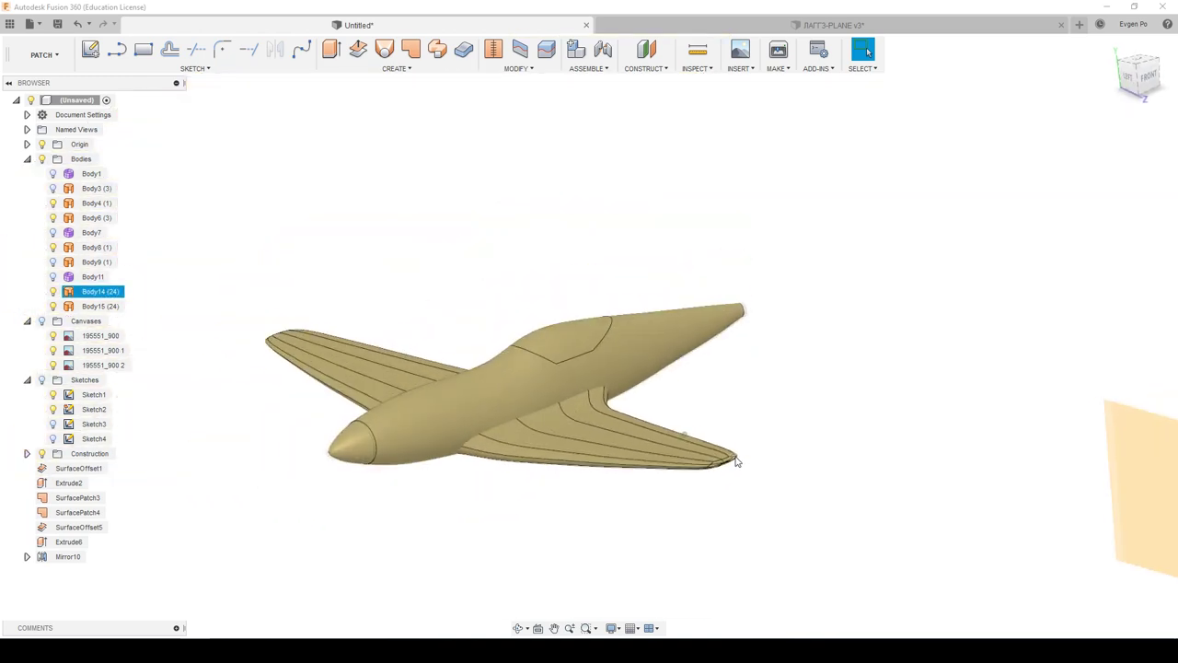
{"action": "middle_click_drag", "start_coordinate": [735, 461], "coordinate": [519, 406], "text": "shift"}
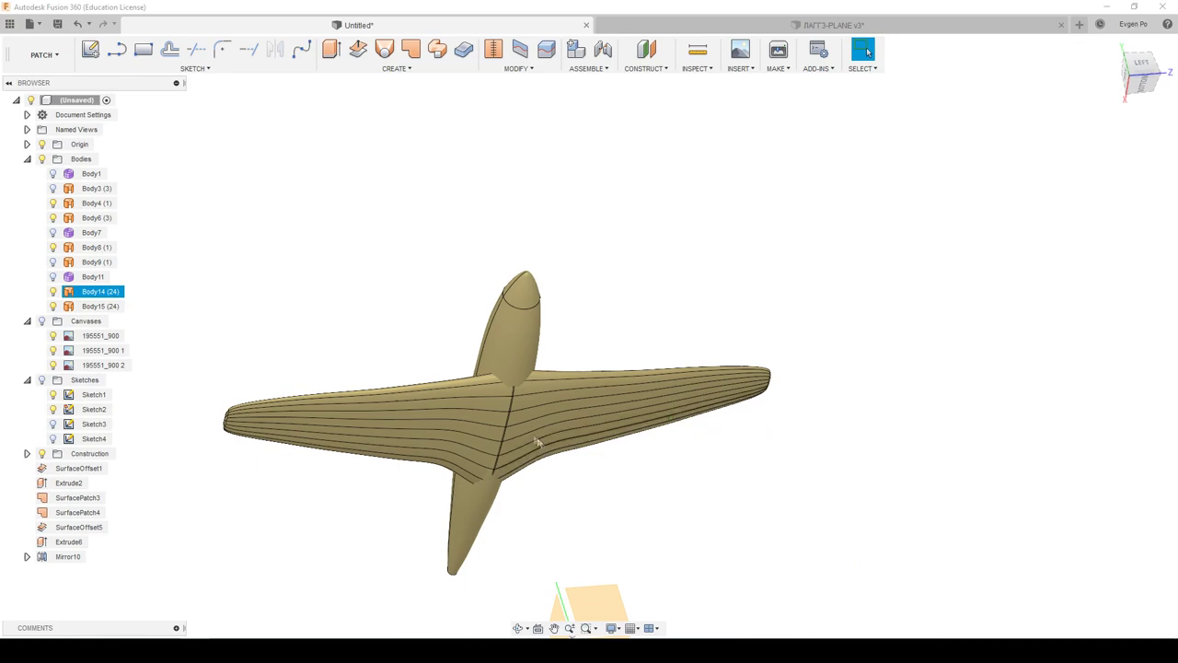
{"action": "scroll", "coordinate": [519, 406], "scroll_direction": "up", "scroll_amount": 3}
{"action": "left_click", "coordinate": [519, 406]}
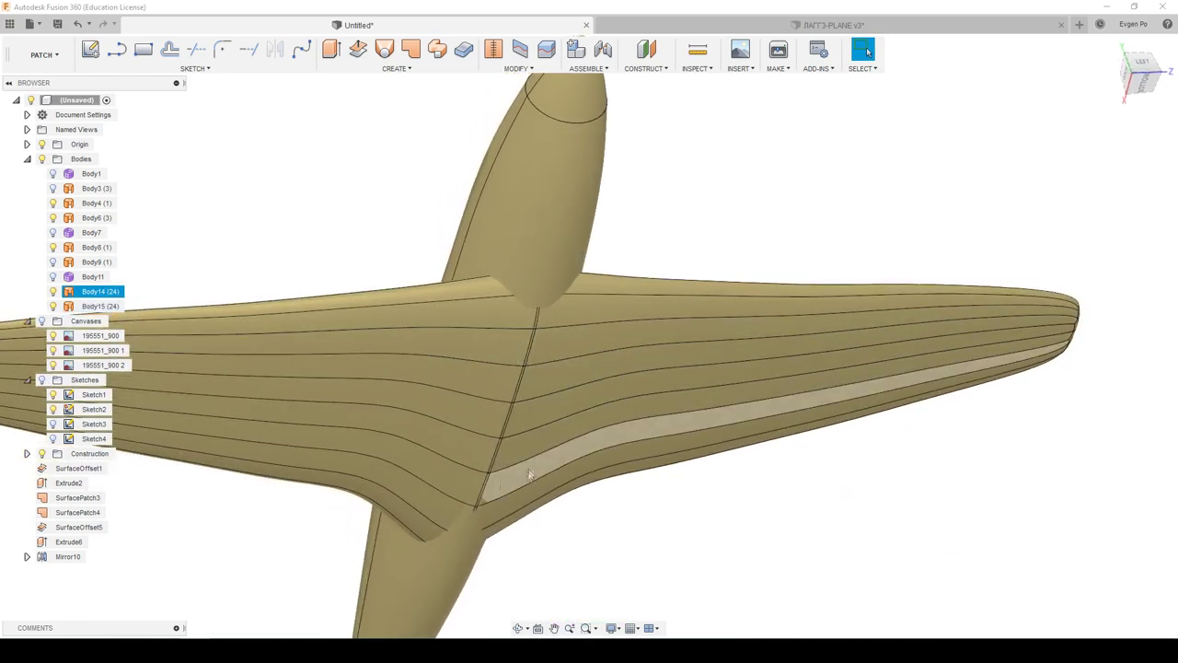
{"action": "mouse_move", "coordinate": [529, 396]}
{"action": "middle_mouse_down", "text": "shift"}
{"action": "mouse_move", "coordinate": [522, 323]}
{"action": "mouse_move", "coordinate": [561, 341]}
{"action": "mouse_move", "coordinate": [513, 373]}
{"action": "mouse_move", "coordinate": [529, 318]}
{"action": "middle_mouse_up", "text": "shift"}
{"action": "left_click", "coordinate": [517, 377]}
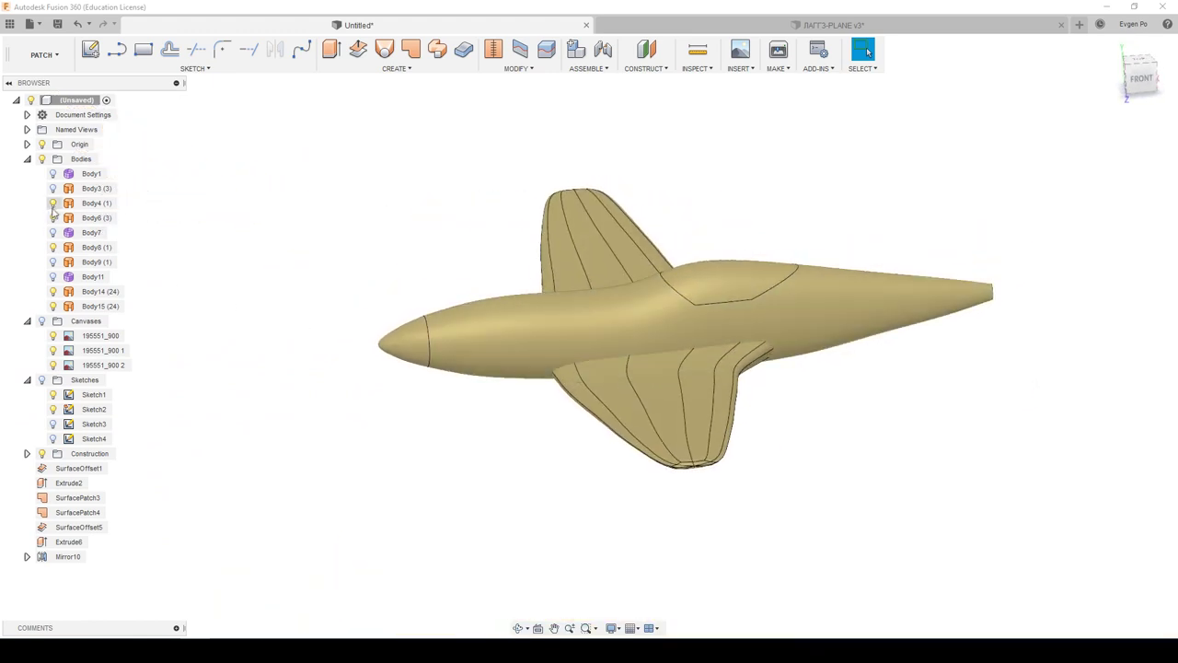
Step: Show the canvas blueprints again and set the FRONT view around the aircraft
{"action": "left_click", "coordinate": [42, 322]}
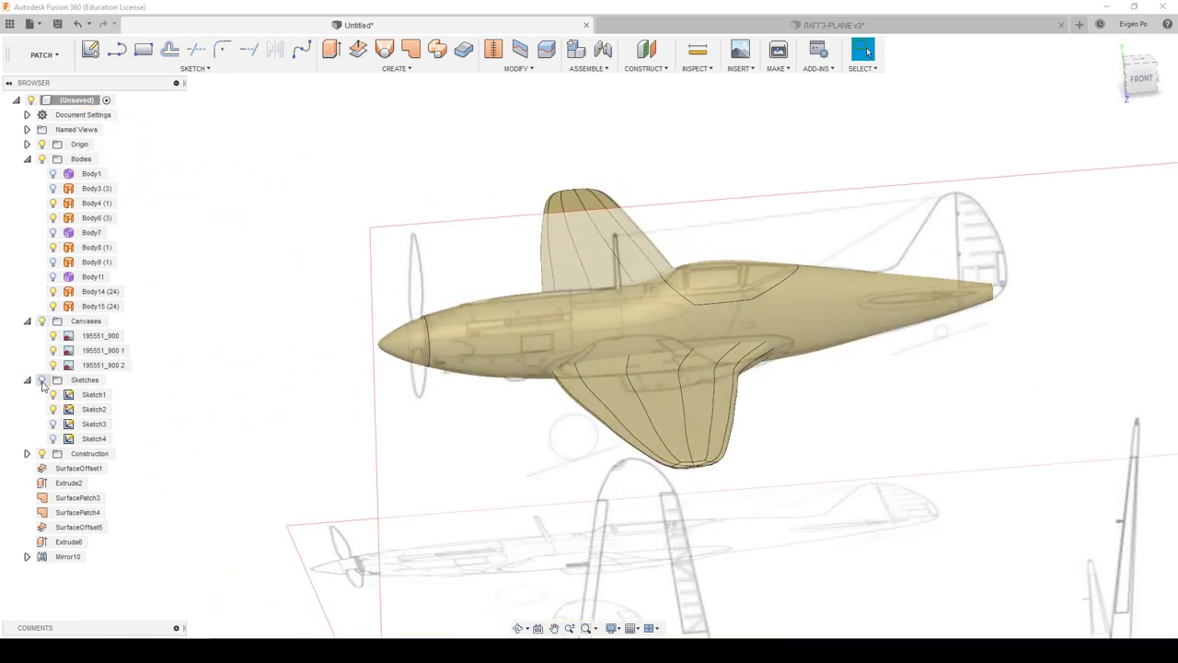
{"action": "middle_click_drag", "start_coordinate": [168, 310], "coordinate": [1159, 126], "text": "shift"}
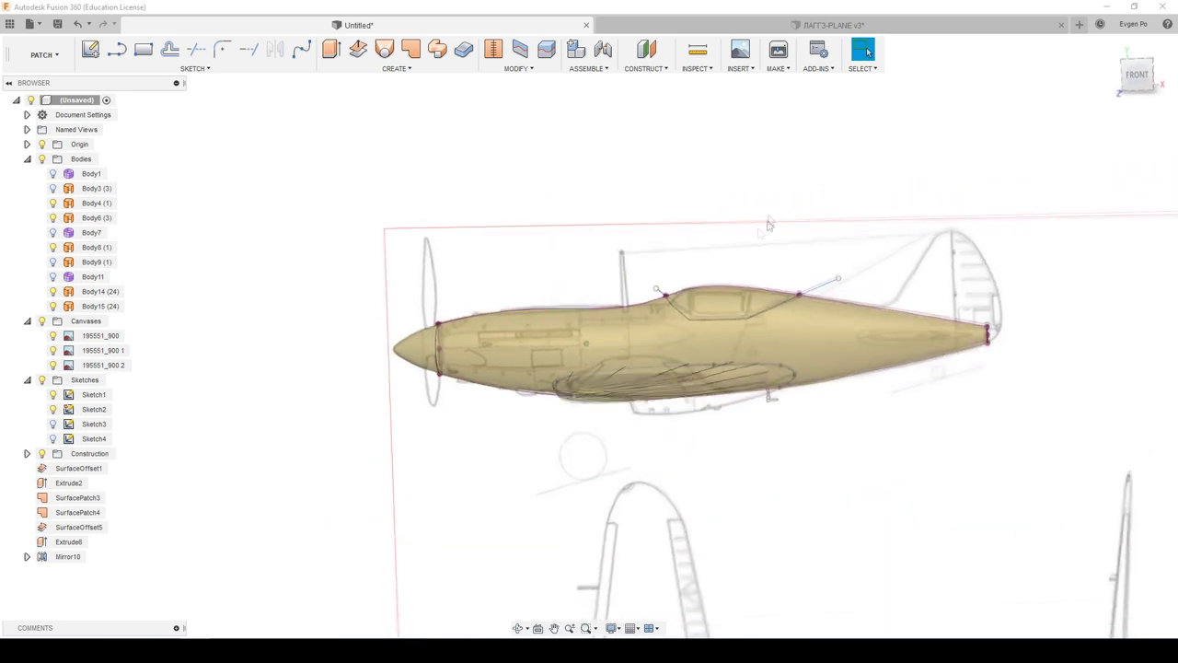
{"action": "left_click", "coordinate": [1138, 76]}
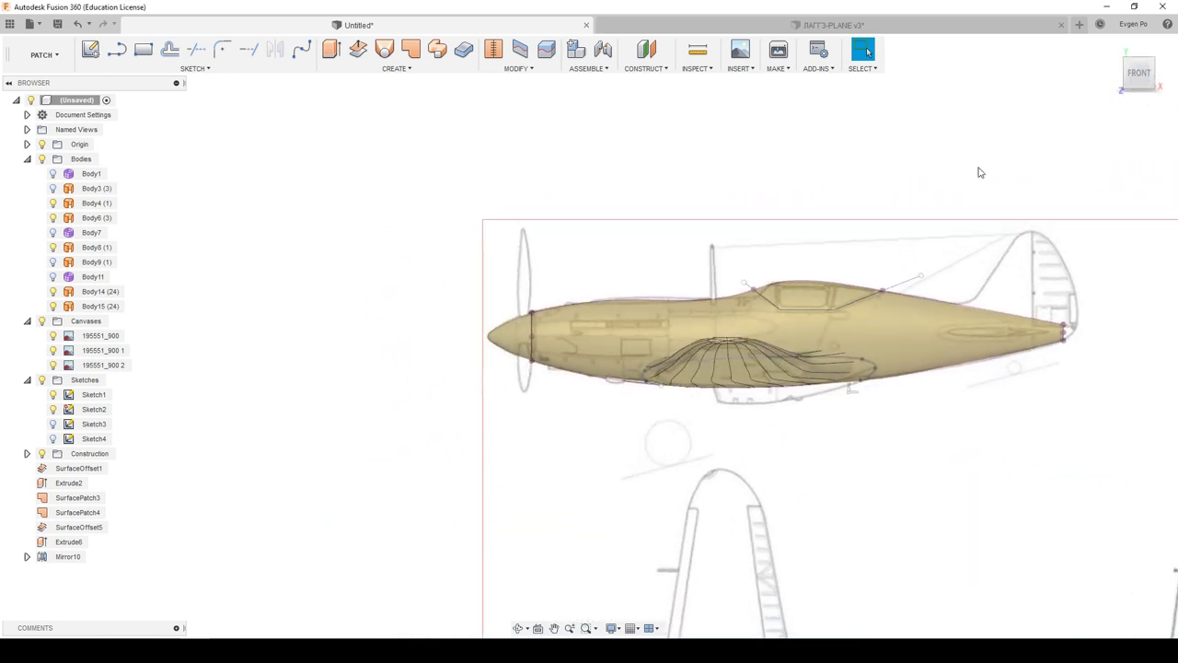
{"action": "scroll", "coordinate": [828, 282], "scroll_direction": "up", "scroll_amount": 3}
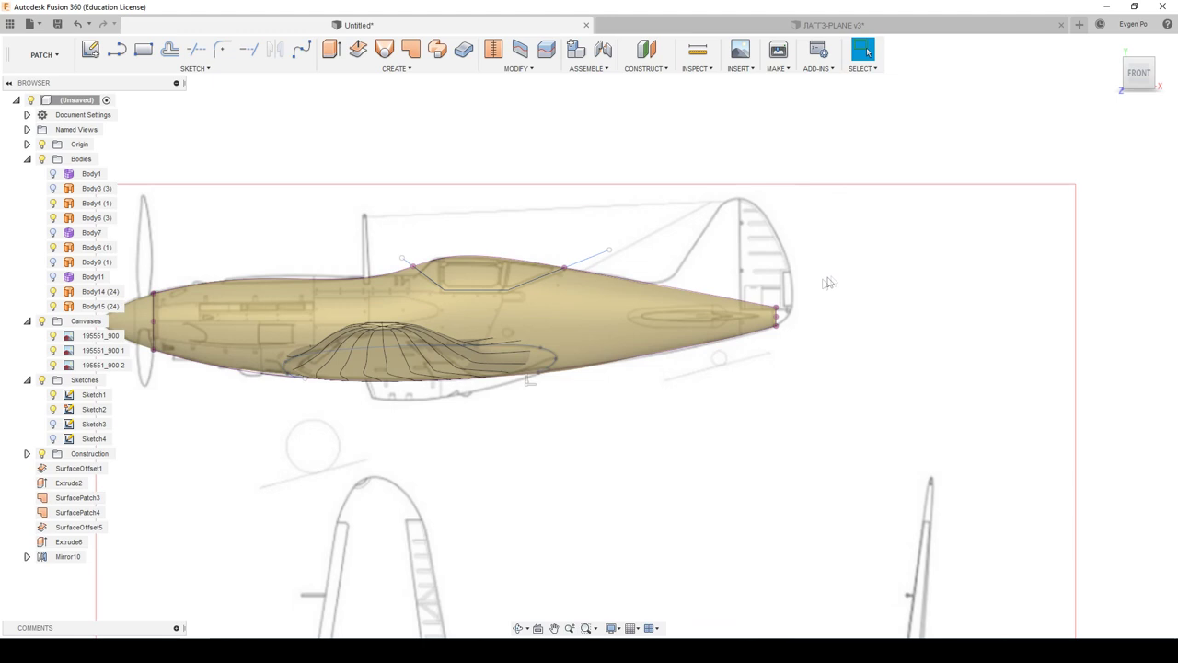
Step: Clear the fuselage selection and open Sketch3 for editing
{"action": "left_click", "coordinate": [659, 360]}
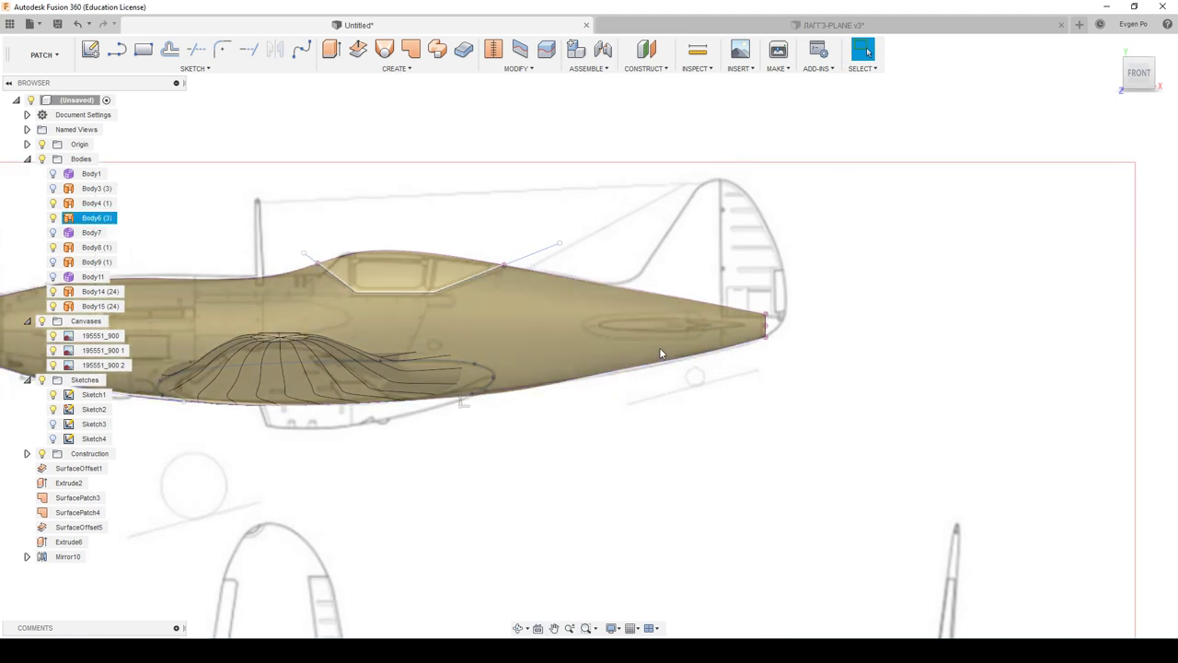
{"action": "key", "text": "Escape"}
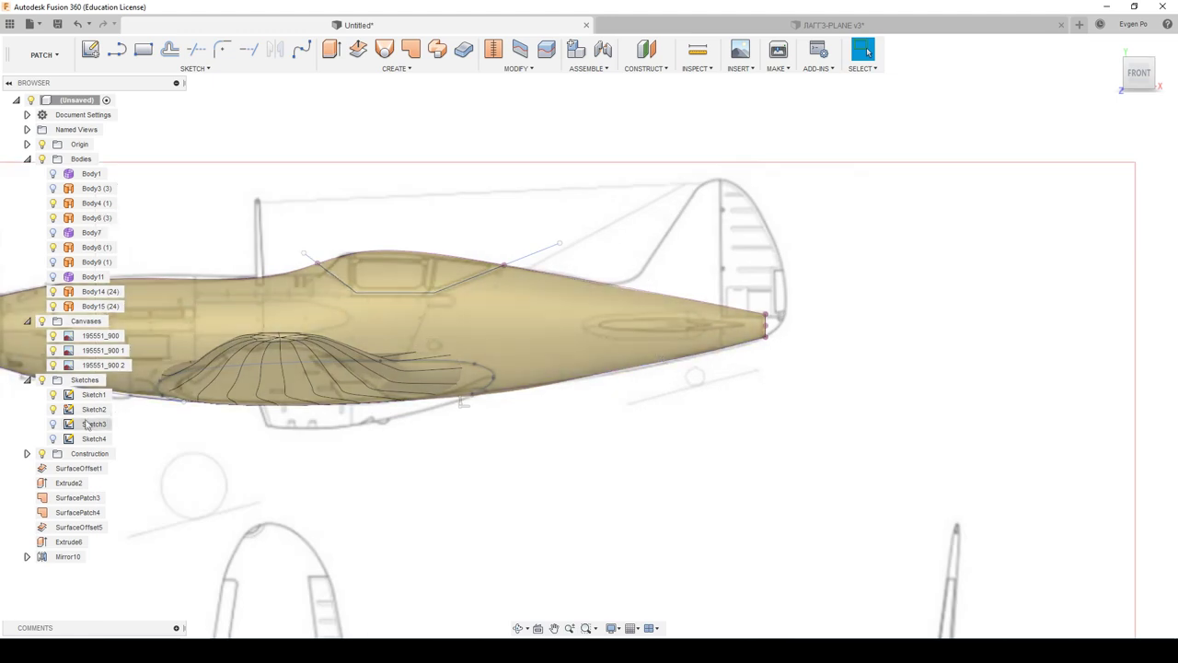
{"action": "left_click", "coordinate": [89, 424]}
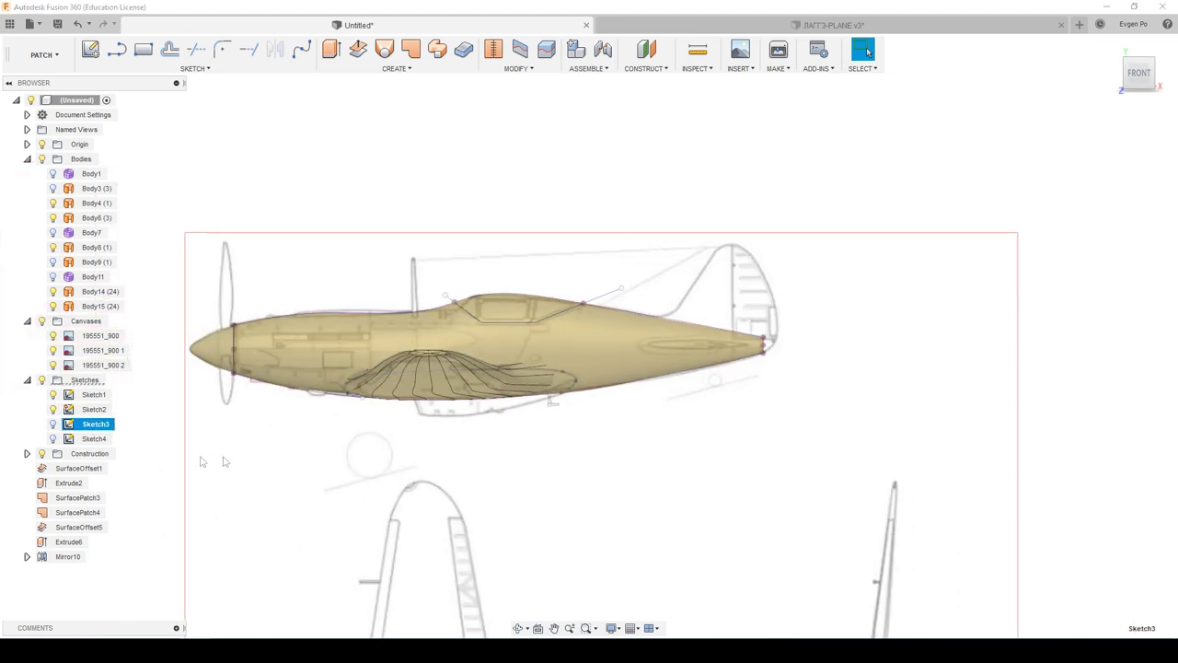
{"action": "double_click", "coordinate": [53, 425]}
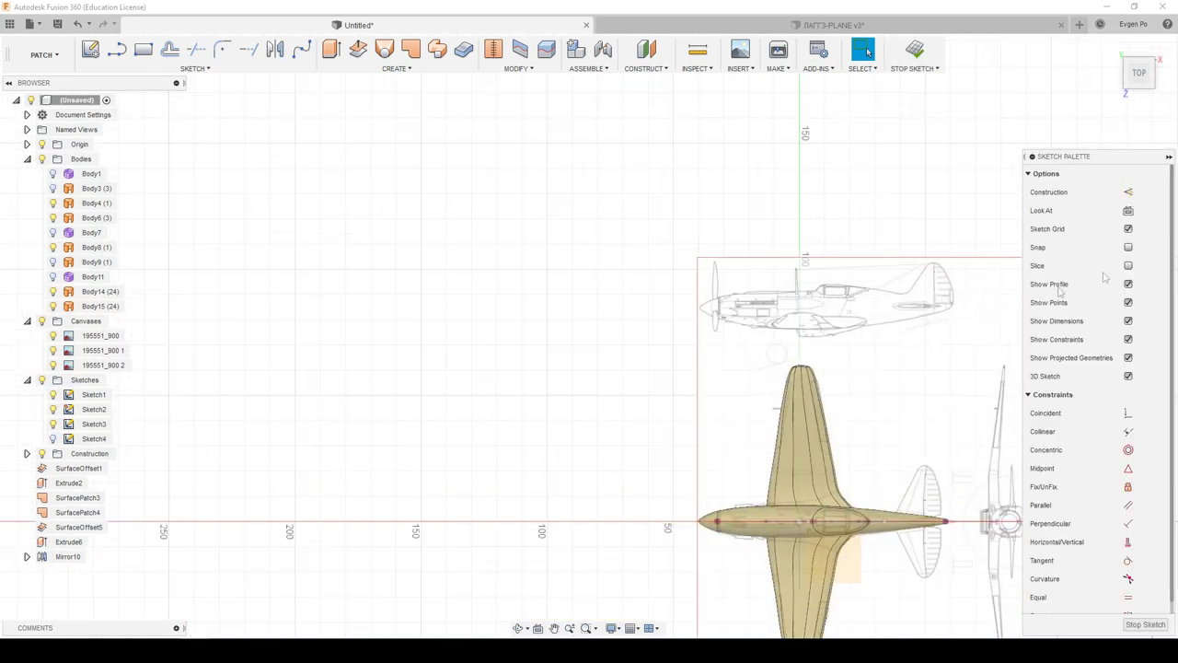
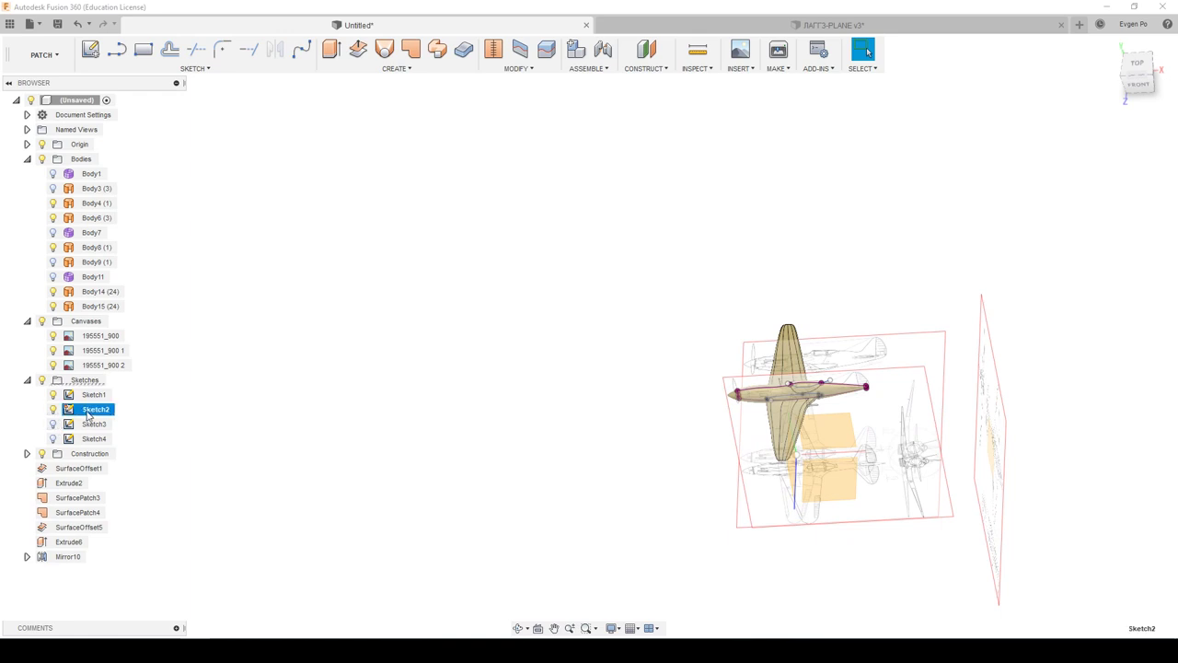
Step: Open Sketch1 for editing and zoom in toward the tail
{"action": "double_click", "coordinate": [56, 398]}
{"action": "right_click", "coordinate": [92, 398]}
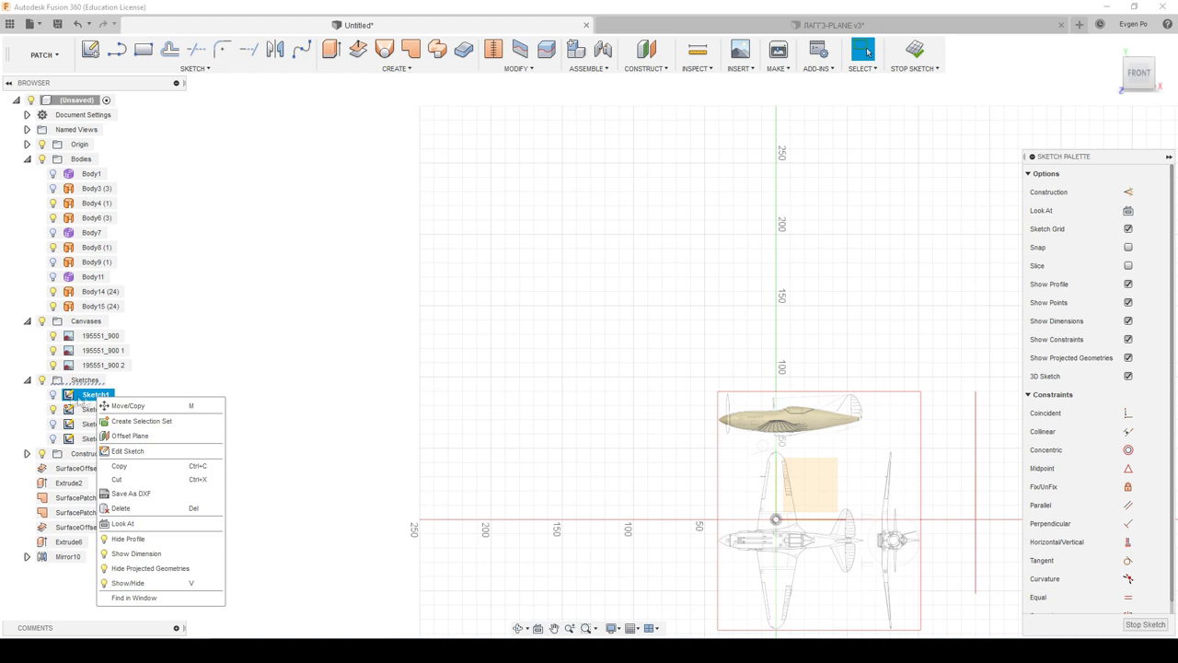
{"action": "right_click", "coordinate": [99, 402]}
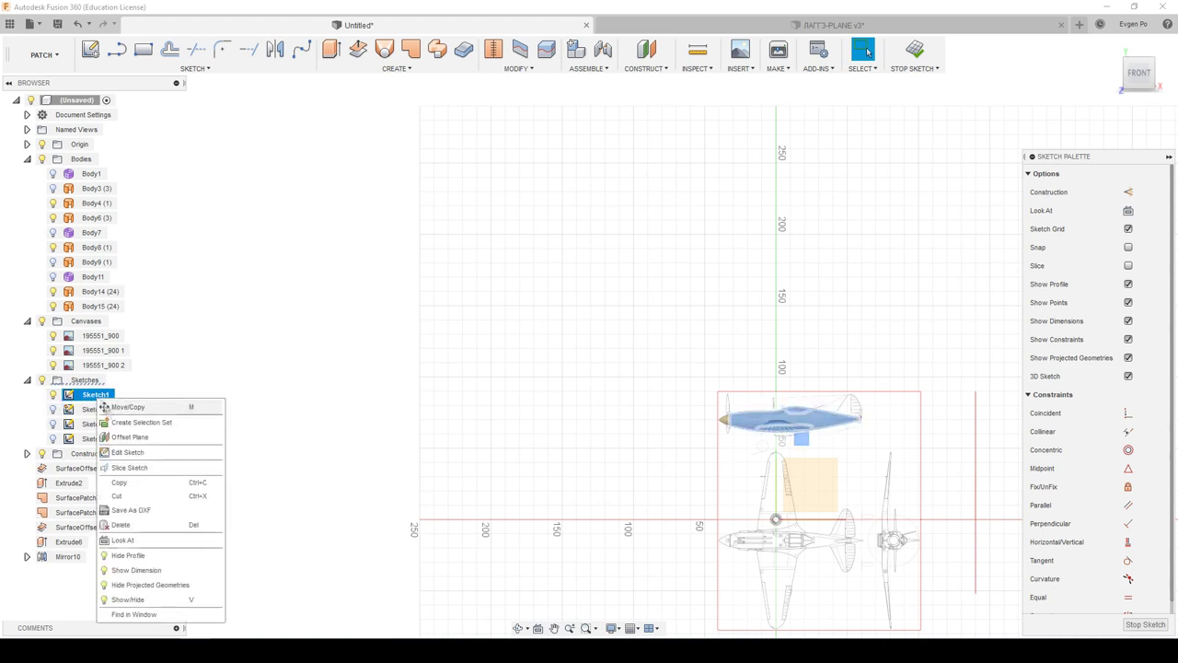
{"action": "left_click", "coordinate": [140, 453]}
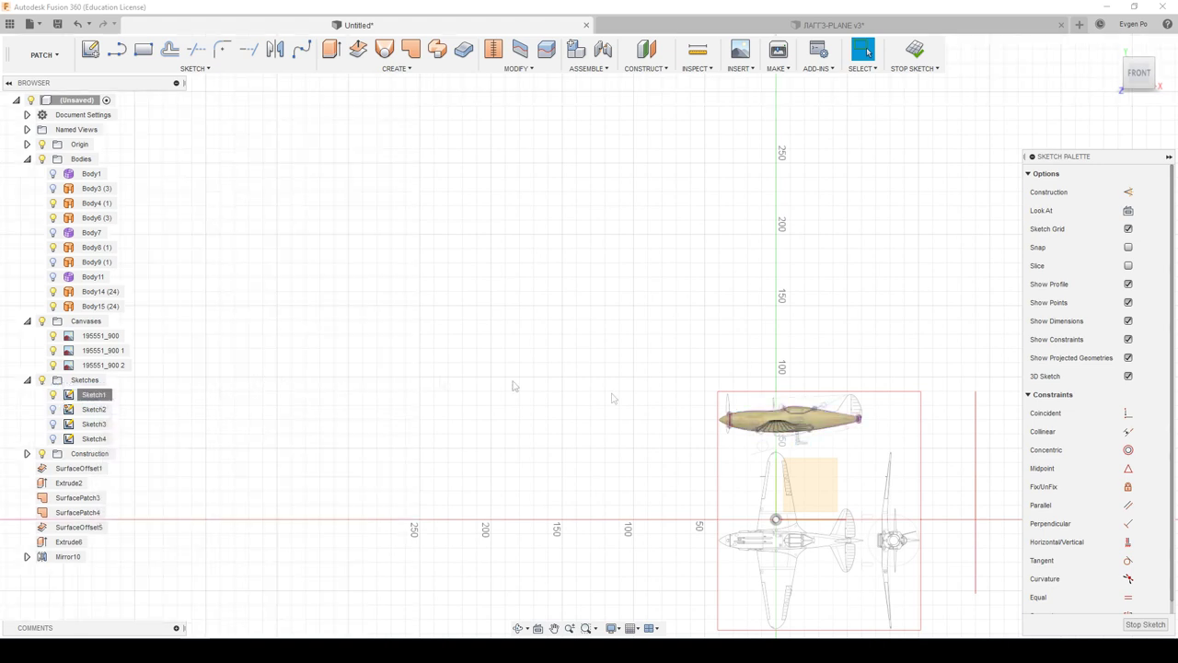
{"action": "scroll", "coordinate": [857, 423], "scroll_direction": "up", "scroll_amount": 5}
{"action": "scroll", "coordinate": [865, 416], "scroll_direction": "up", "scroll_amount": 5}
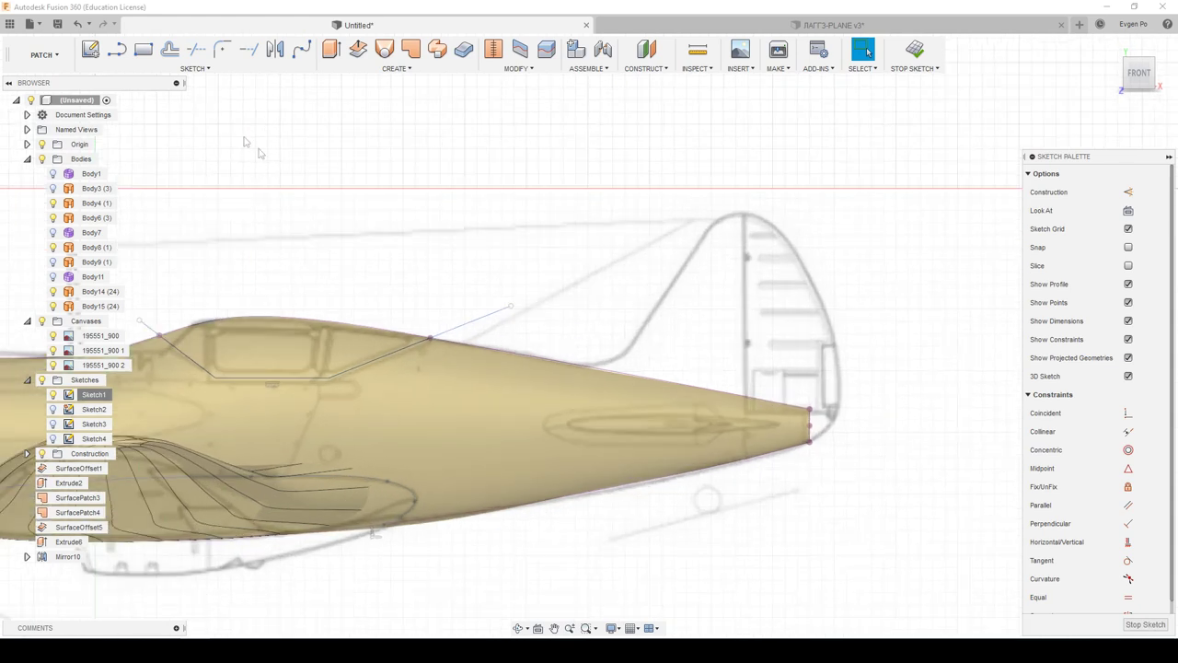
Step: Draw a two-point spline straight across the oval stabilizer outline near the tail
{"action": "left_click", "coordinate": [116, 50]}
{"action": "scroll", "coordinate": [755, 463], "scroll_direction": "up", "scroll_amount": 3}
{"action": "left_click", "coordinate": [429, 408]}
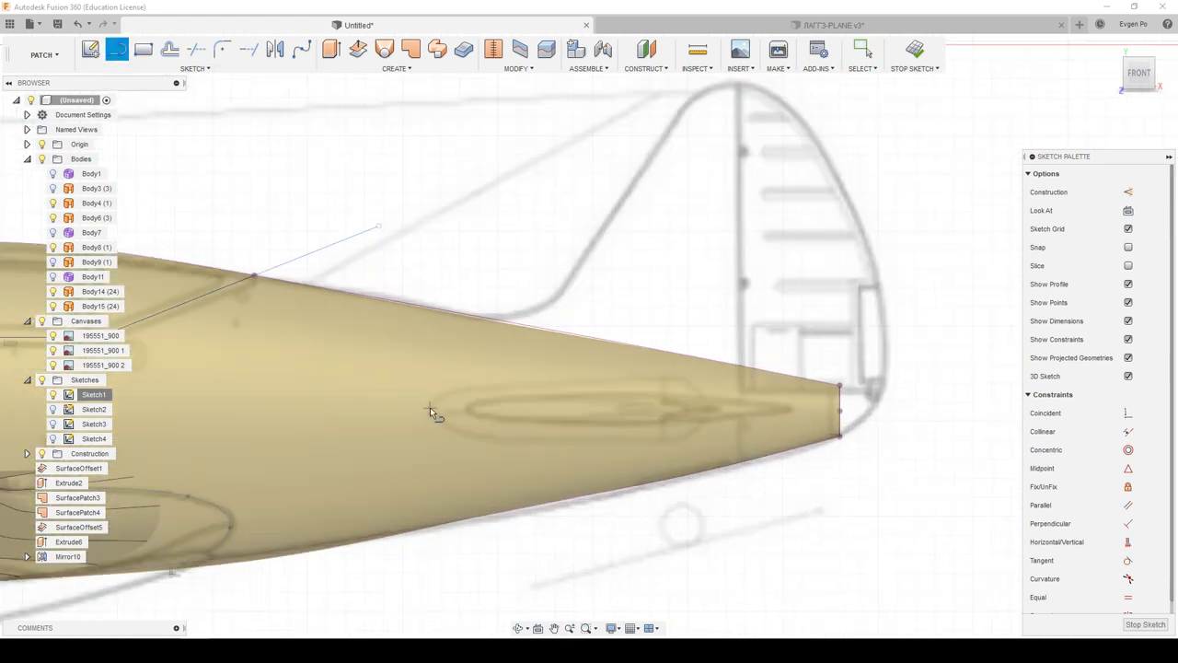
{"action": "left_click", "coordinate": [710, 408]}
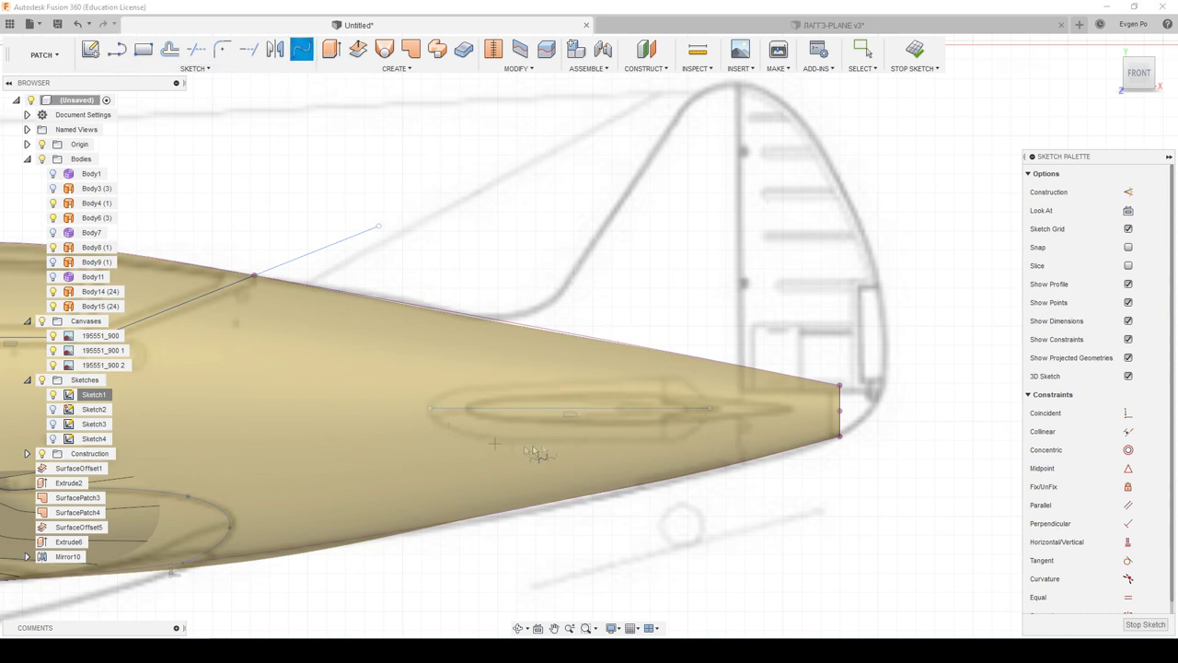
{"action": "scroll", "coordinate": [630, 350], "scroll_direction": "down", "scroll_amount": 5}
{"action": "scroll", "coordinate": [510, 334], "scroll_direction": "down", "scroll_amount": 4}
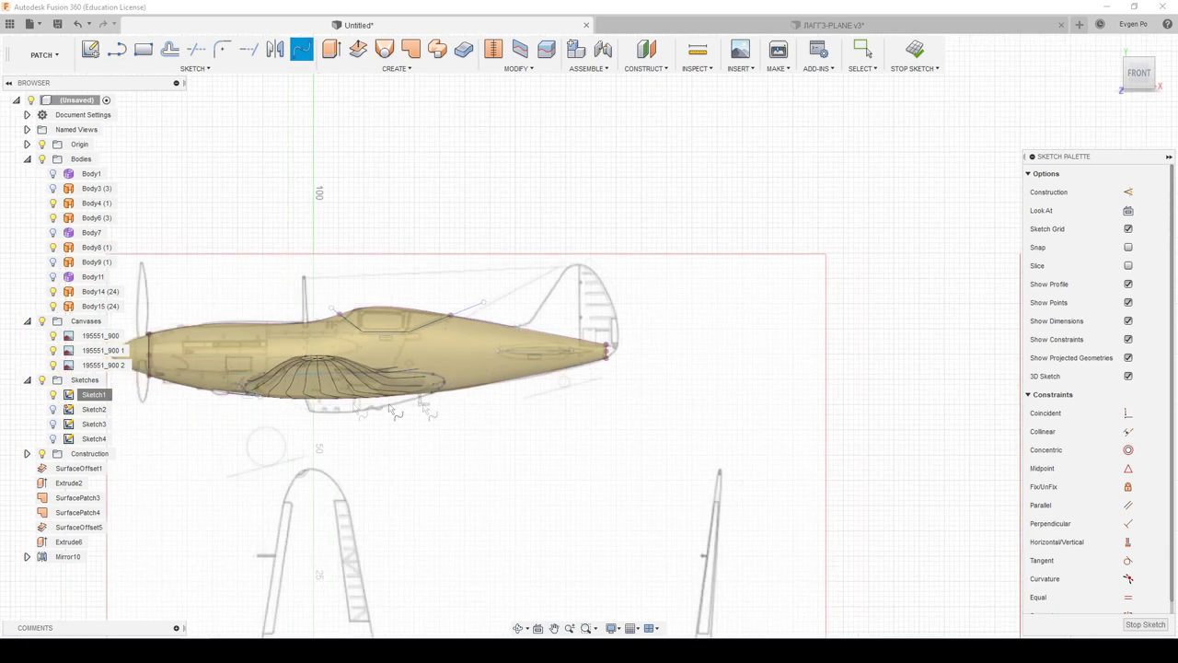
{"action": "scroll", "coordinate": [602, 348], "scroll_direction": "up", "scroll_amount": 3}
{"action": "scroll", "coordinate": [603, 348], "scroll_direction": "up", "scroll_amount": 2}
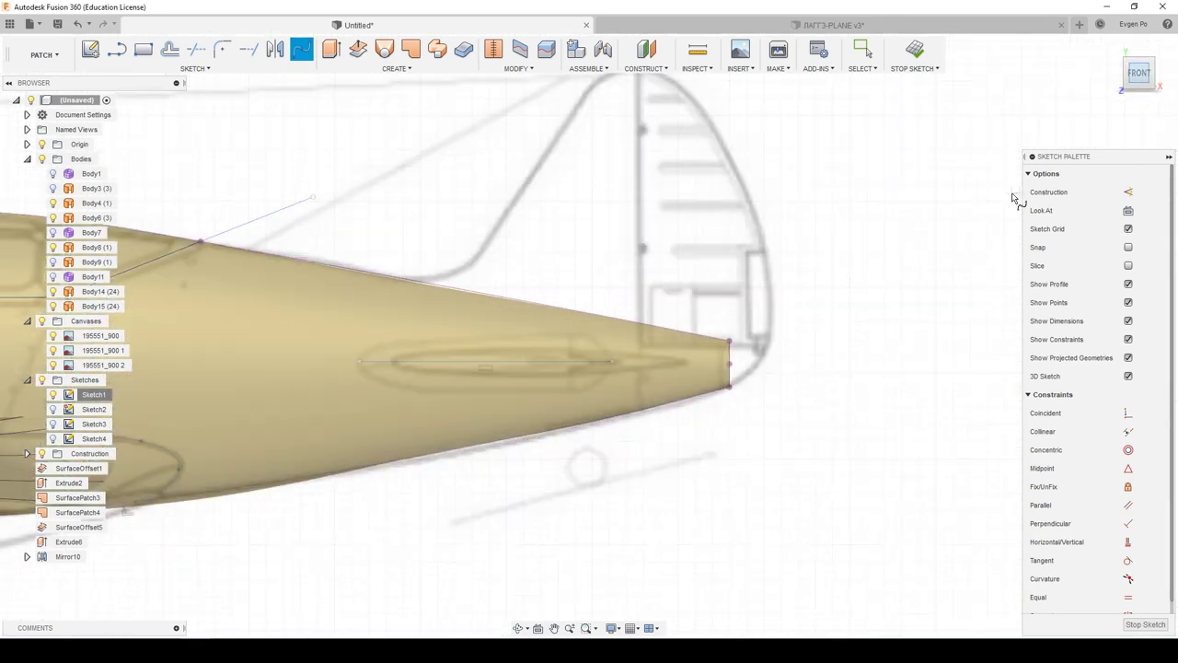
{"action": "scroll", "coordinate": [400, 297], "scroll_direction": "up", "scroll_amount": 2}
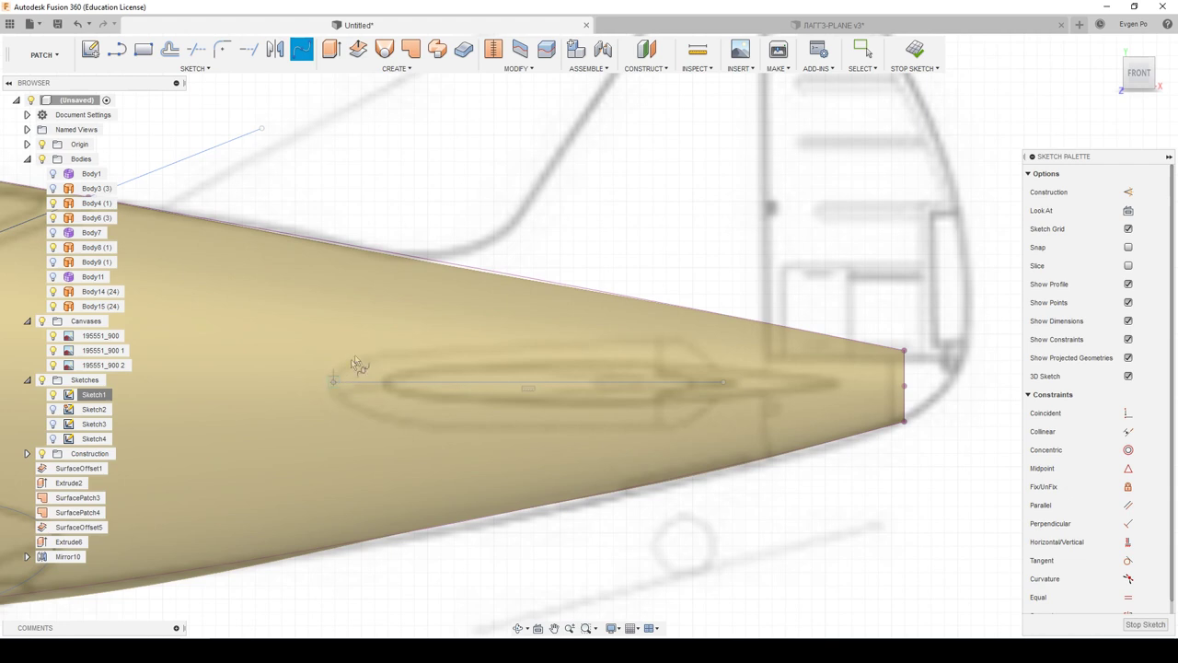
Step: Close the spline around the oval's upper and lower edges and adjust its lower fit points
{"action": "left_click", "coordinate": [372, 356]}
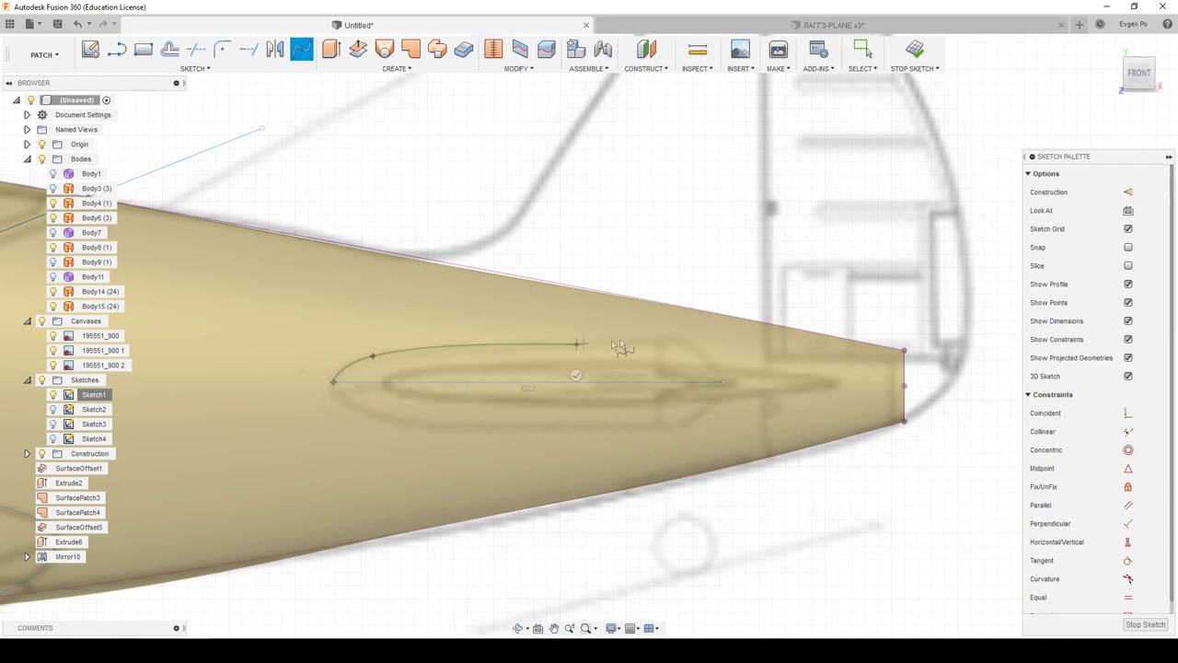
{"action": "left_click", "coordinate": [724, 379]}
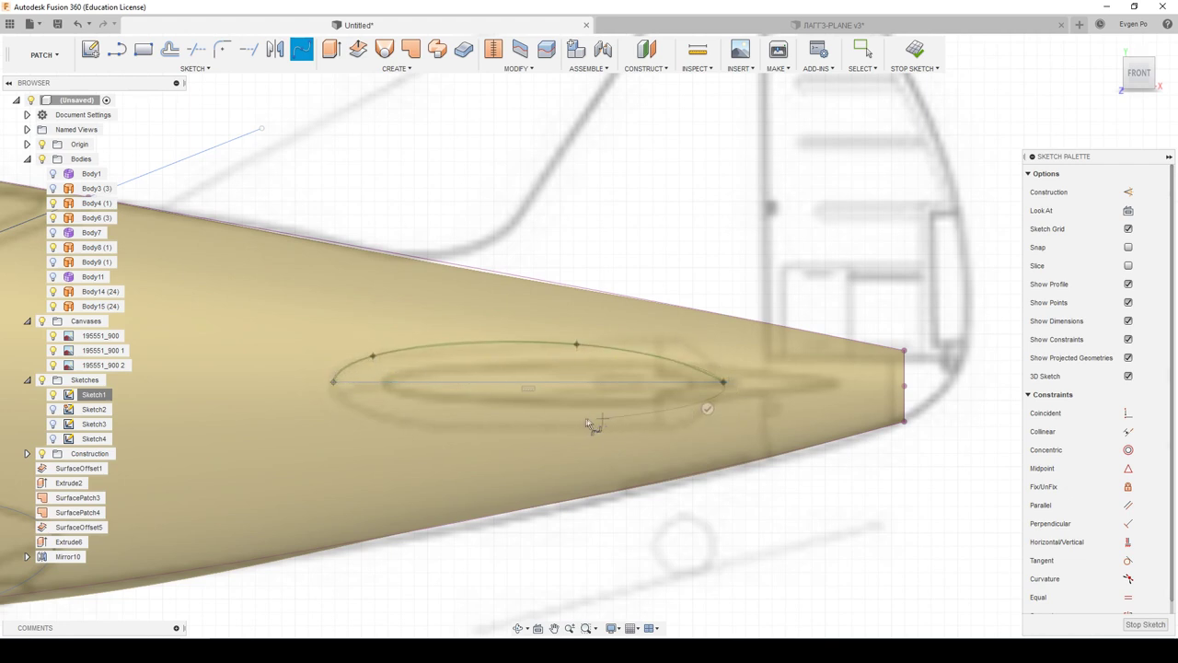
{"action": "left_click", "coordinate": [335, 384]}
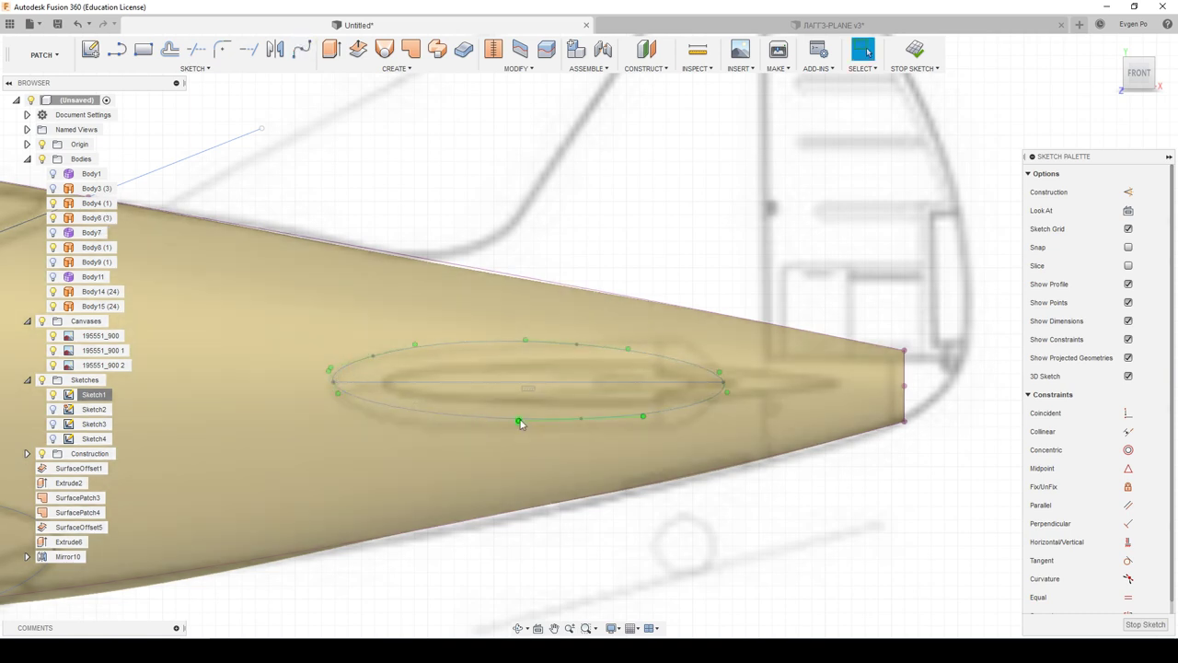
{"action": "left_click", "coordinate": [517, 423]}
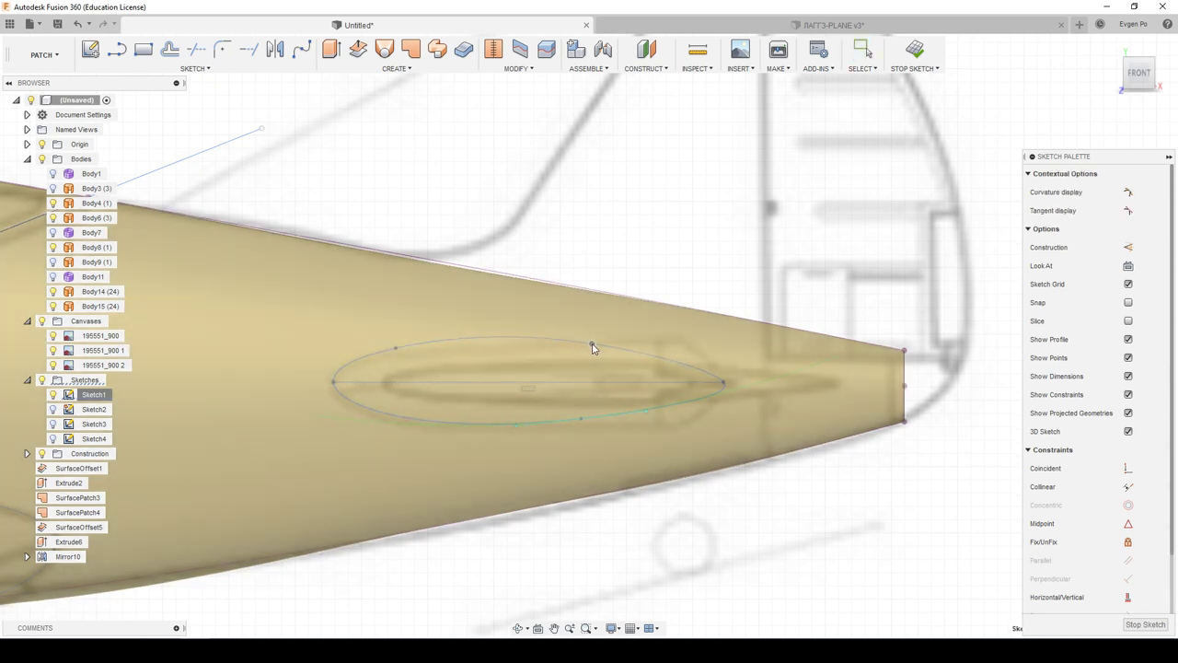
{"action": "key", "text": "Escape"}
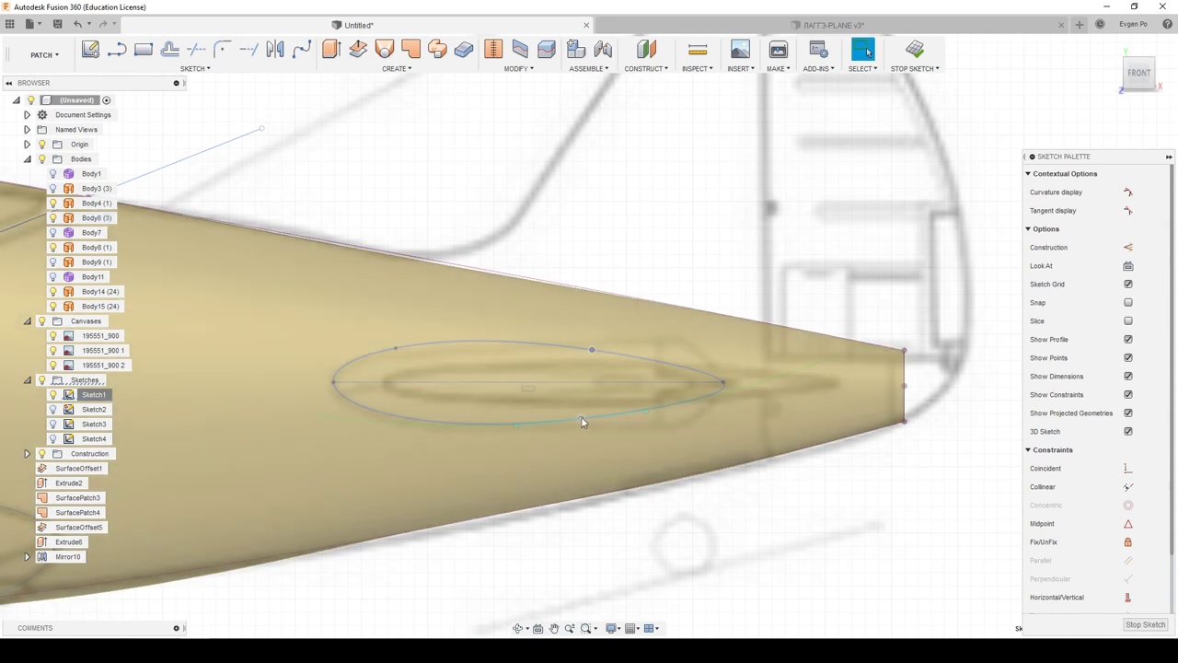
{"action": "left_click", "coordinate": [593, 417]}
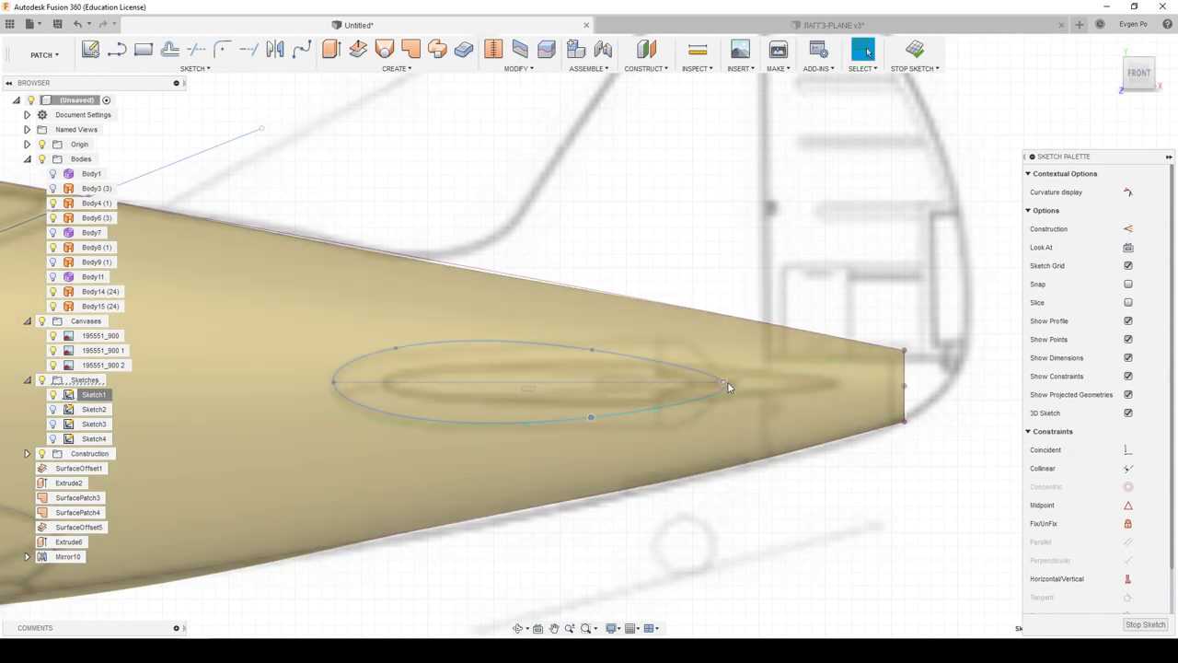
{"action": "scroll", "coordinate": [631, 276], "scroll_direction": "down", "scroll_amount": 3}
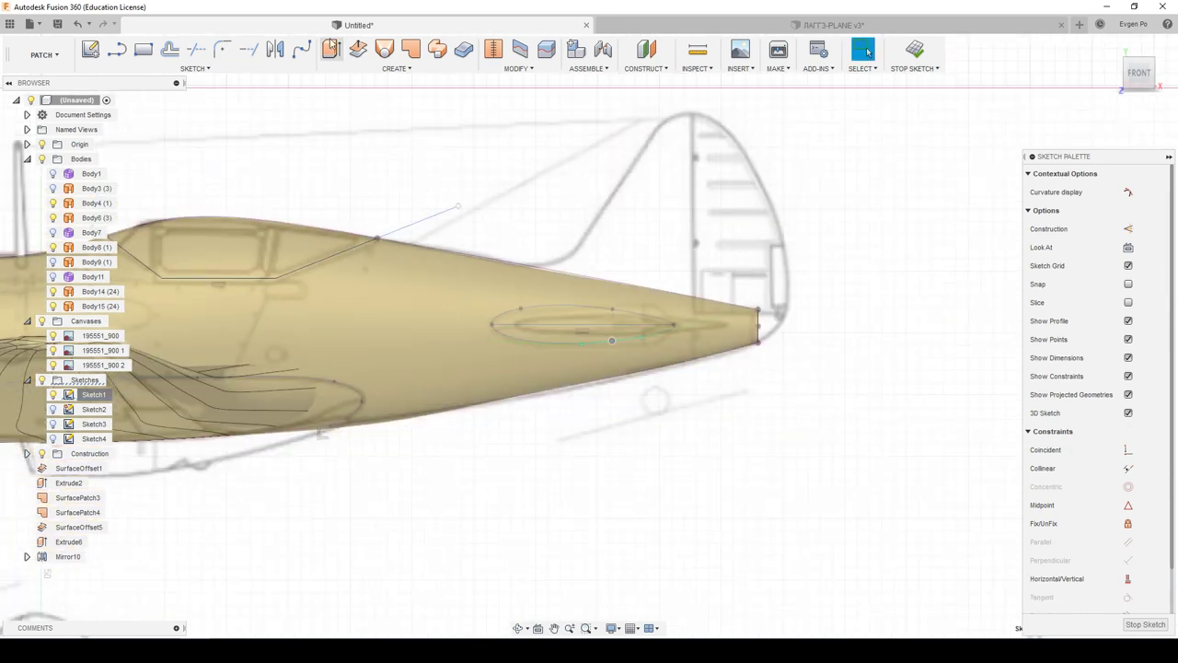
Step: Extrude the oval profile 16 mm symmetrically as new body Body16
{"action": "key", "text": "e"}
{"action": "left_click", "coordinate": [591, 313]}
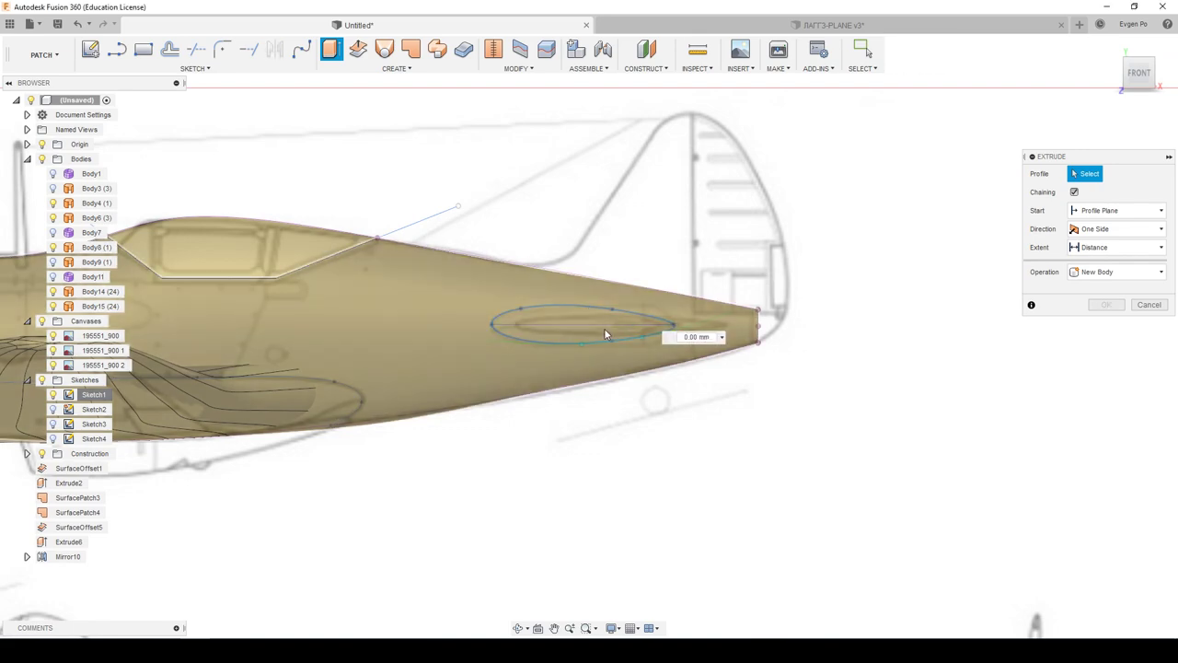
{"action": "middle_click_drag", "start_coordinate": [902, 375], "coordinate": [628, 345], "text": "shift"}
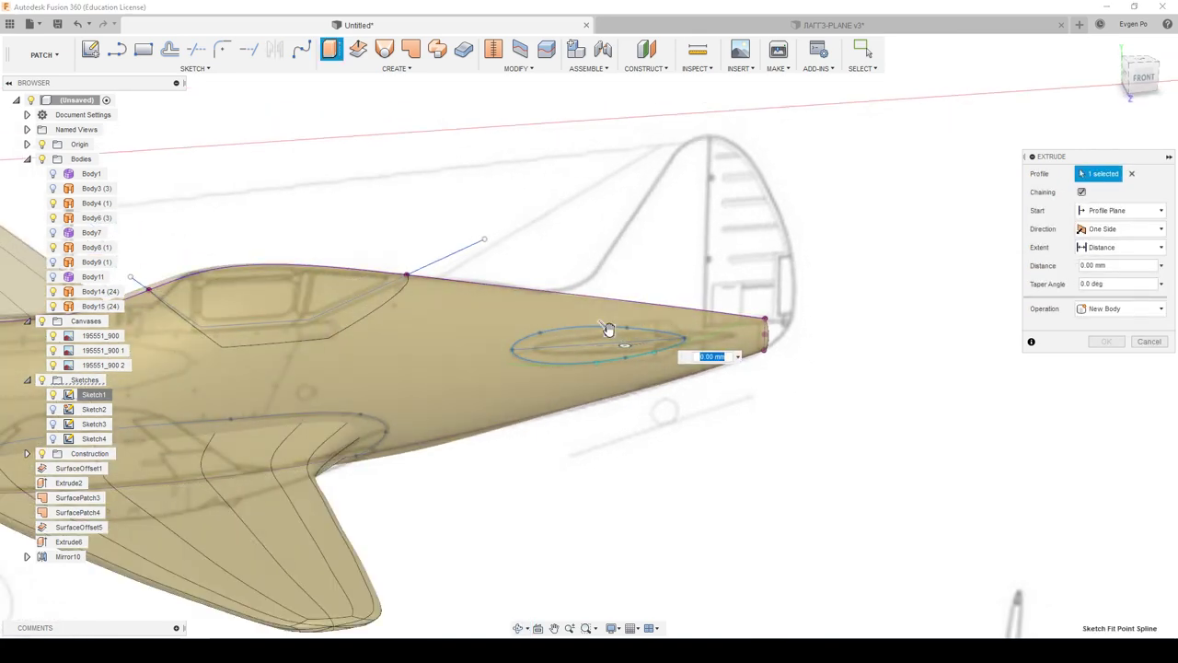
{"action": "mouse_move", "coordinate": [840, 256]}
{"action": "middle_mouse_down", "text": "shift"}
{"action": "mouse_move", "coordinate": [836, 233]}
{"action": "mouse_move", "coordinate": [744, 224]}
{"action": "mouse_move", "coordinate": [766, 245]}
{"action": "mouse_move", "coordinate": [1141, 218]}
{"action": "middle_mouse_up", "text": "shift"}
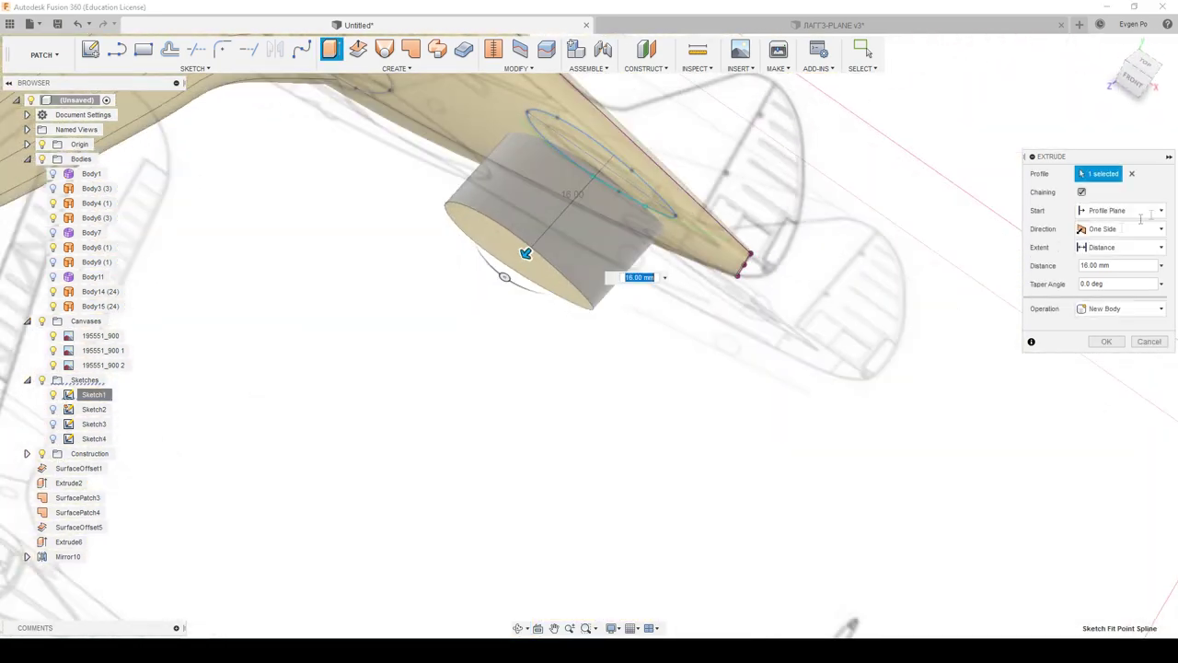
{"action": "left_click", "coordinate": [1105, 276]}
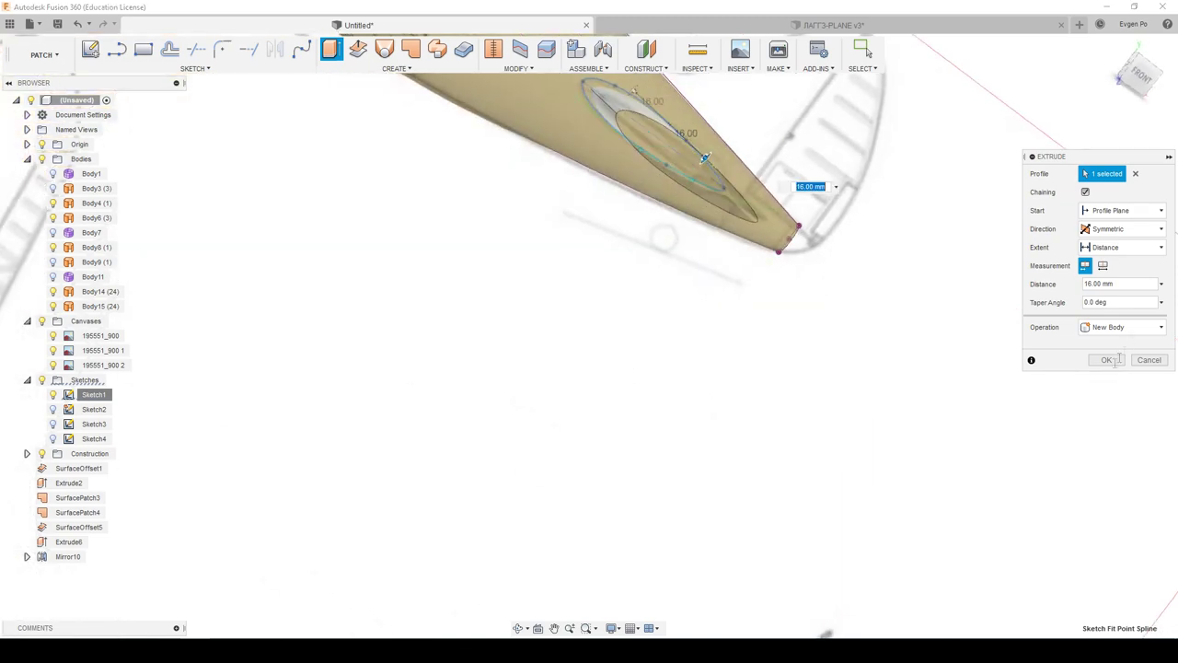
{"action": "left_click", "coordinate": [1108, 362]}
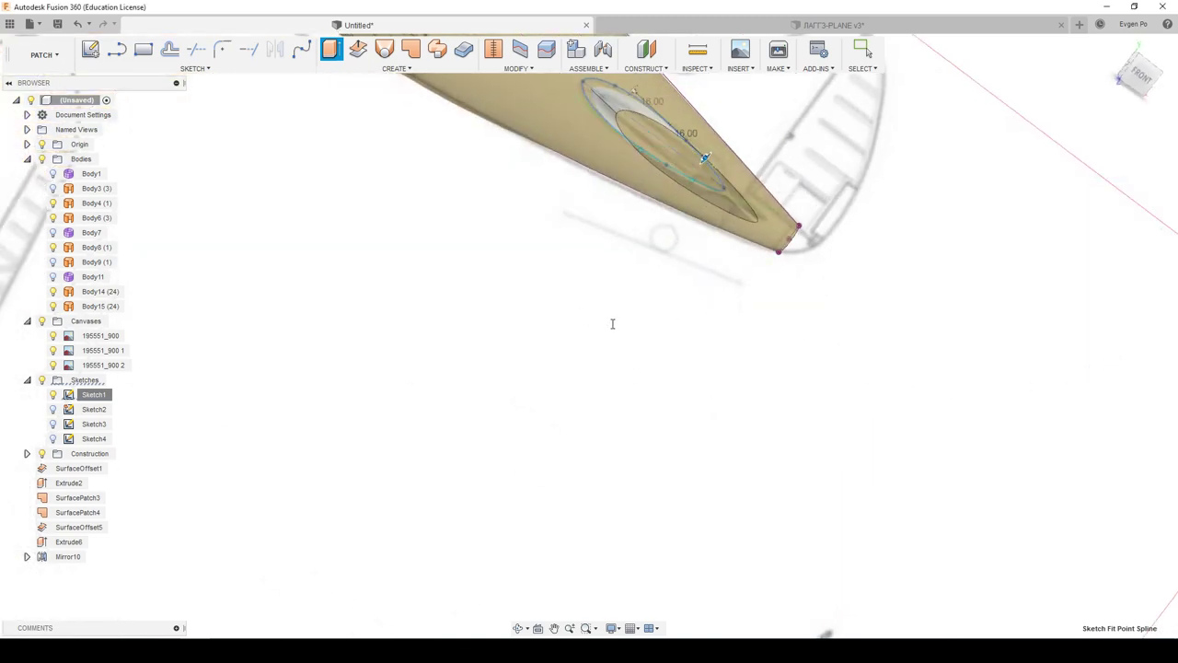
{"action": "mouse_move", "coordinate": [613, 323]}
{"action": "middle_mouse_down", "text": "shift"}
{"action": "mouse_move", "coordinate": [623, 328]}
{"action": "mouse_move", "coordinate": [602, 376]}
{"action": "mouse_move", "coordinate": [602, 478]}
{"action": "middle_mouse_up", "text": "shift"}
Step: Split the fuselage face using the oval Body16 as the splitting tool
{"action": "left_click", "coordinate": [520, 52]}
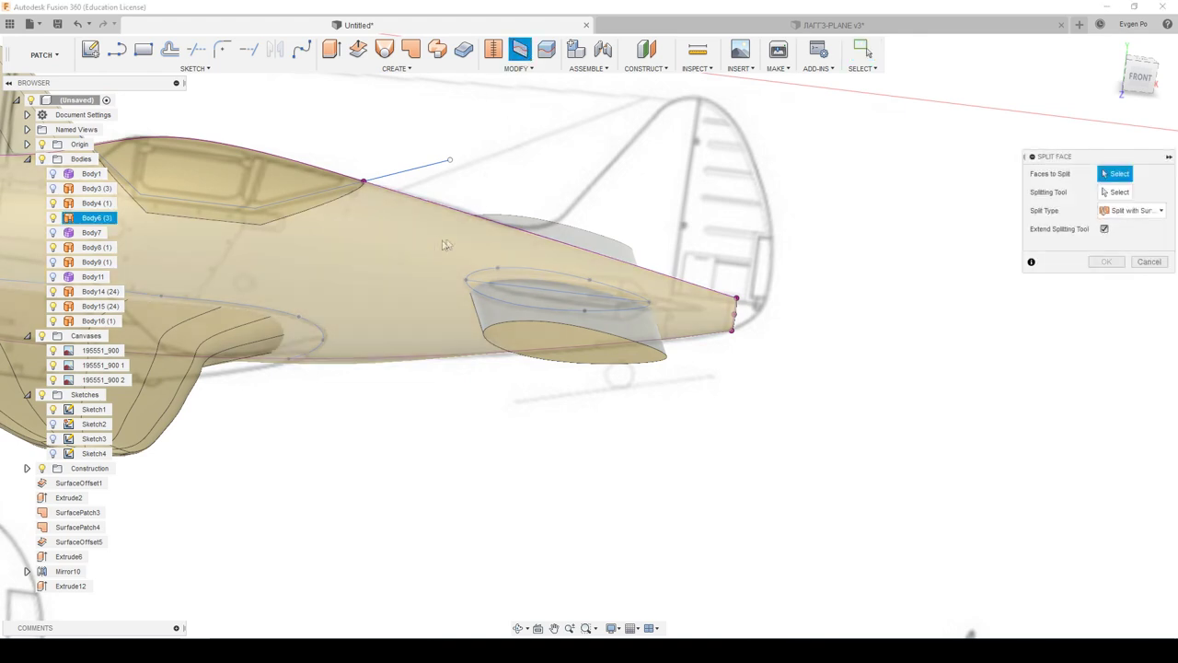
{"action": "left_click", "coordinate": [688, 302]}
{"action": "left_click", "coordinate": [552, 327]}
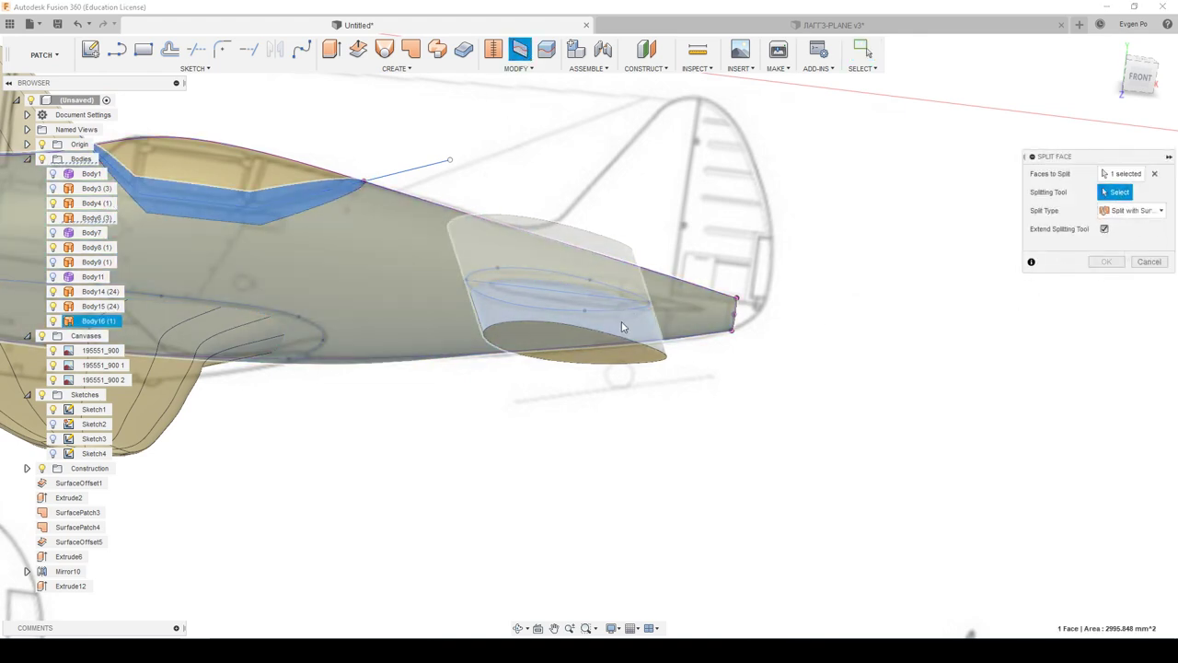
{"action": "mouse_move", "coordinate": [583, 358]}
{"action": "middle_mouse_down", "text": "shift"}
{"action": "mouse_move", "coordinate": [595, 324]}
{"action": "mouse_move", "coordinate": [558, 325]}
{"action": "middle_mouse_up", "text": "shift"}
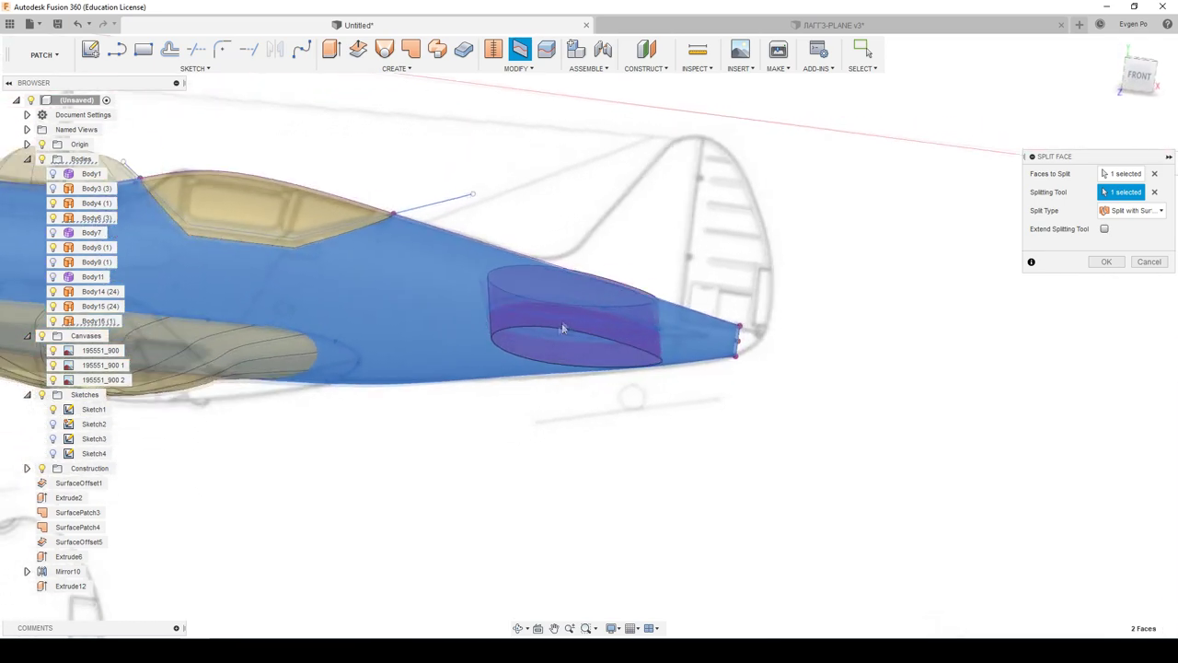
{"action": "left_click", "coordinate": [1105, 262]}
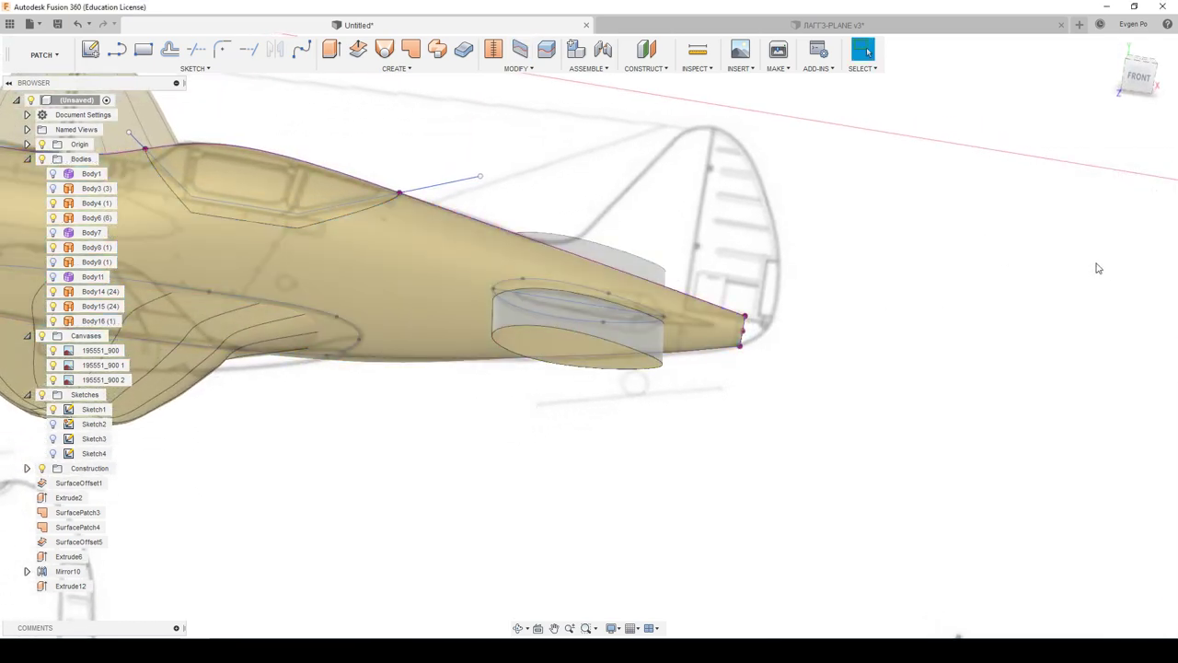
{"action": "middle_click_drag", "start_coordinate": [635, 350], "coordinate": [645, 342], "text": "shift"}
{"action": "left_click", "coordinate": [646, 337]}
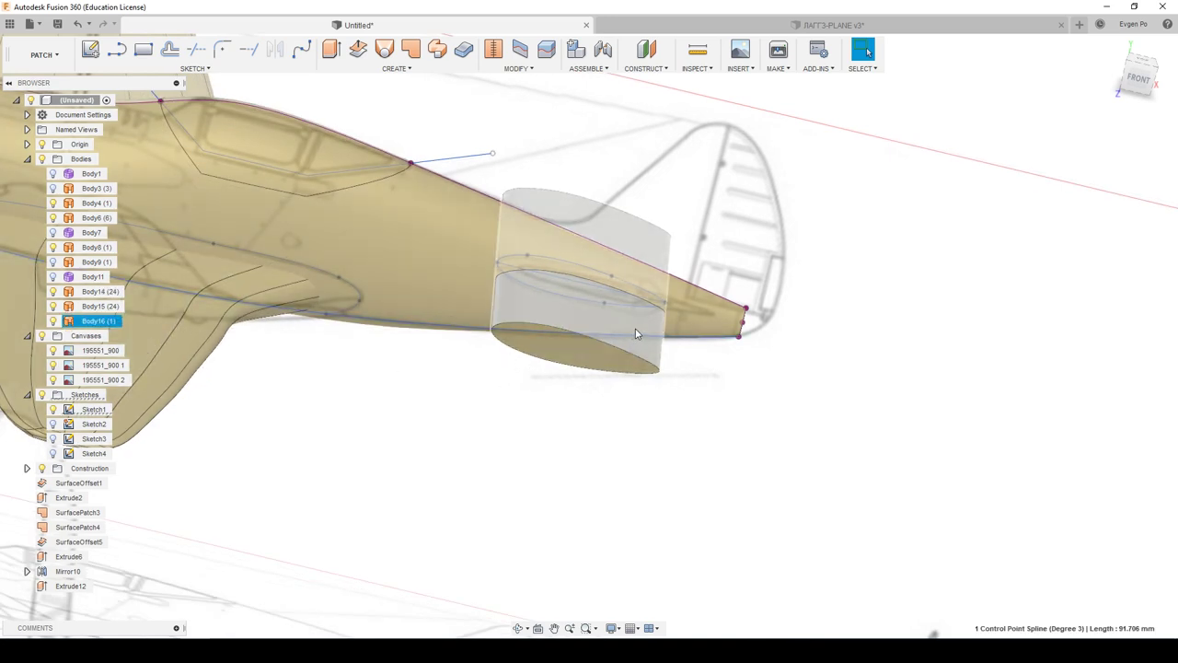
{"action": "mouse_move", "coordinate": [518, 363]}
{"action": "middle_mouse_down", "text": "shift"}
{"action": "mouse_move", "coordinate": [521, 438]}
{"action": "mouse_move", "coordinate": [602, 255]}
{"action": "mouse_move", "coordinate": [566, 317]}
{"action": "mouse_move", "coordinate": [462, 353]}
{"action": "mouse_move", "coordinate": [592, 333]}
{"action": "middle_mouse_up", "text": "shift"}
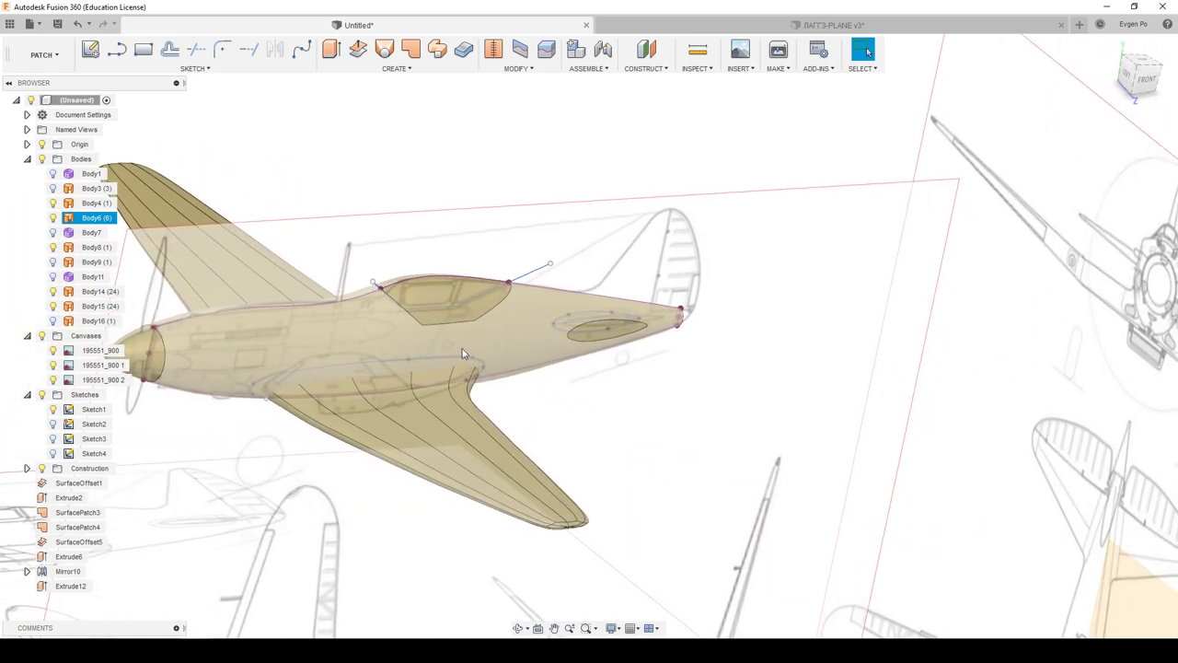
Step: Delete the flat elliptical face on the fuselage tail, then return to the Top view
{"action": "key", "text": "Escape"}
{"action": "mouse_move", "coordinate": [591, 333]}
{"action": "middle_mouse_down", "text": "shift"}
{"action": "mouse_move", "coordinate": [745, 349]}
{"action": "mouse_move", "coordinate": [508, 361]}
{"action": "mouse_move", "coordinate": [542, 354]}
{"action": "middle_mouse_up", "text": "shift"}
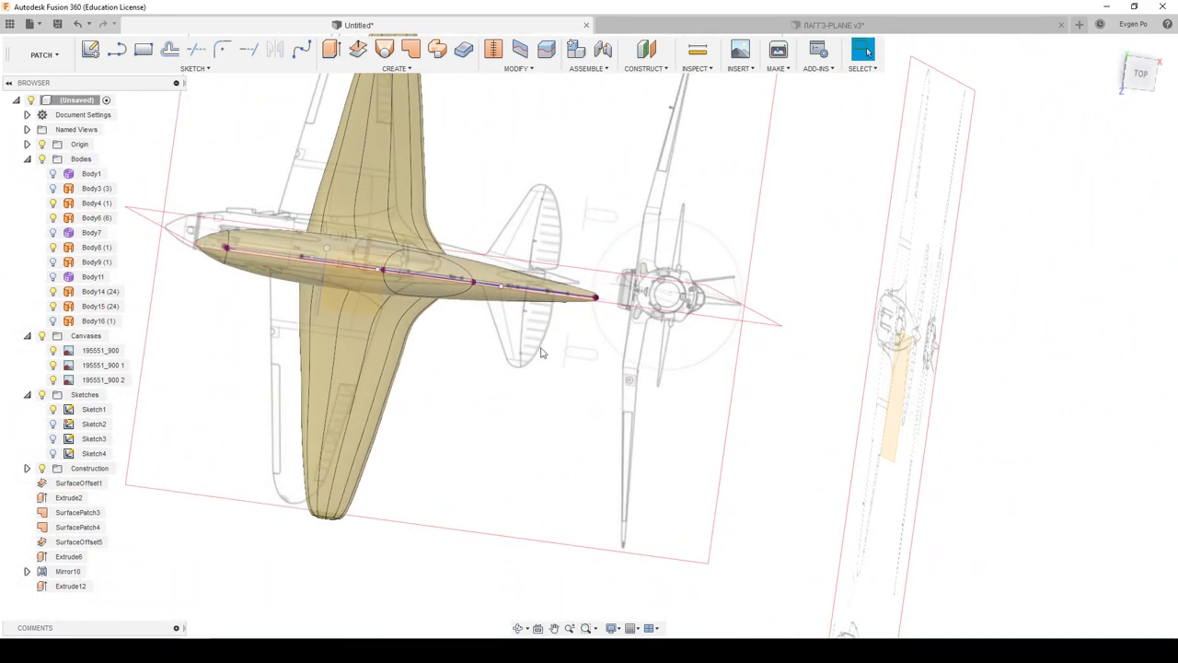
{"action": "mouse_move", "coordinate": [545, 348]}
{"action": "middle_mouse_down", "text": "shift"}
{"action": "mouse_move", "coordinate": [495, 341]}
{"action": "mouse_move", "coordinate": [521, 196]}
{"action": "middle_mouse_up", "text": "shift"}
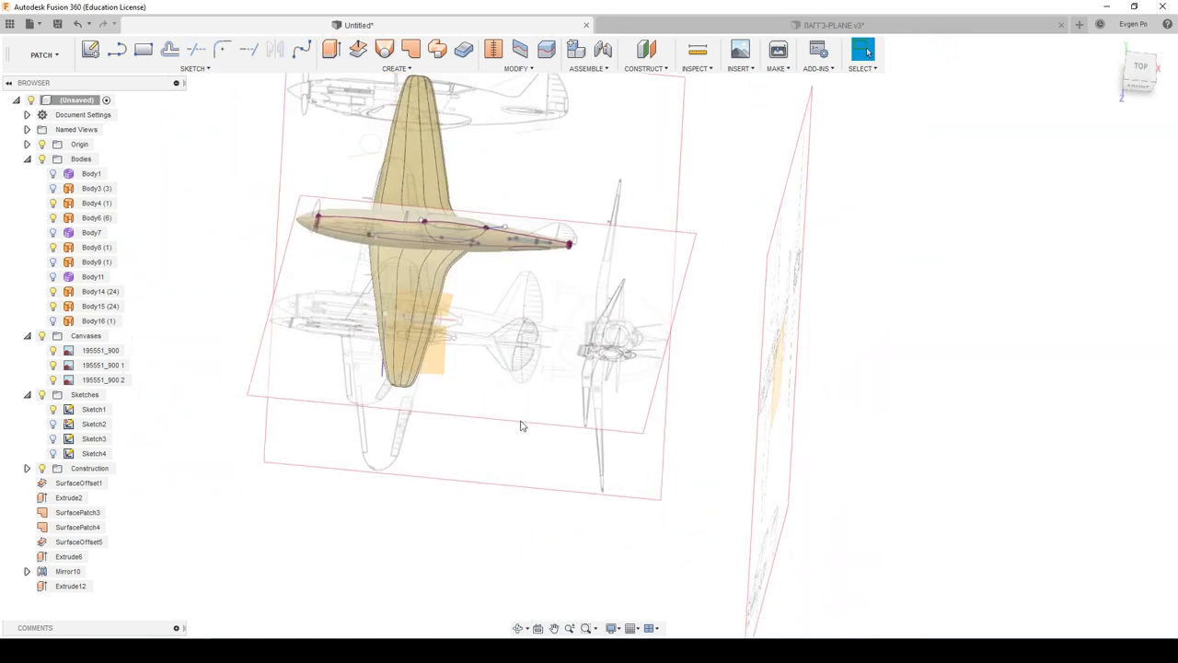
{"action": "scroll", "coordinate": [521, 196], "scroll_direction": "up", "scroll_amount": 5}
{"action": "mouse_move", "coordinate": [521, 196]}
{"action": "middle_mouse_down", "text": "shift"}
{"action": "mouse_move", "coordinate": [324, 309]}
{"action": "mouse_move", "coordinate": [339, 311]}
{"action": "middle_mouse_up", "text": "shift"}
{"action": "mouse_move", "coordinate": [308, 560]}
{"action": "middle_mouse_down", "text": "shift"}
{"action": "mouse_move", "coordinate": [387, 331]}
{"action": "mouse_move", "coordinate": [451, 346]}
{"action": "mouse_move", "coordinate": [657, 326]}
{"action": "middle_mouse_up", "text": "shift"}
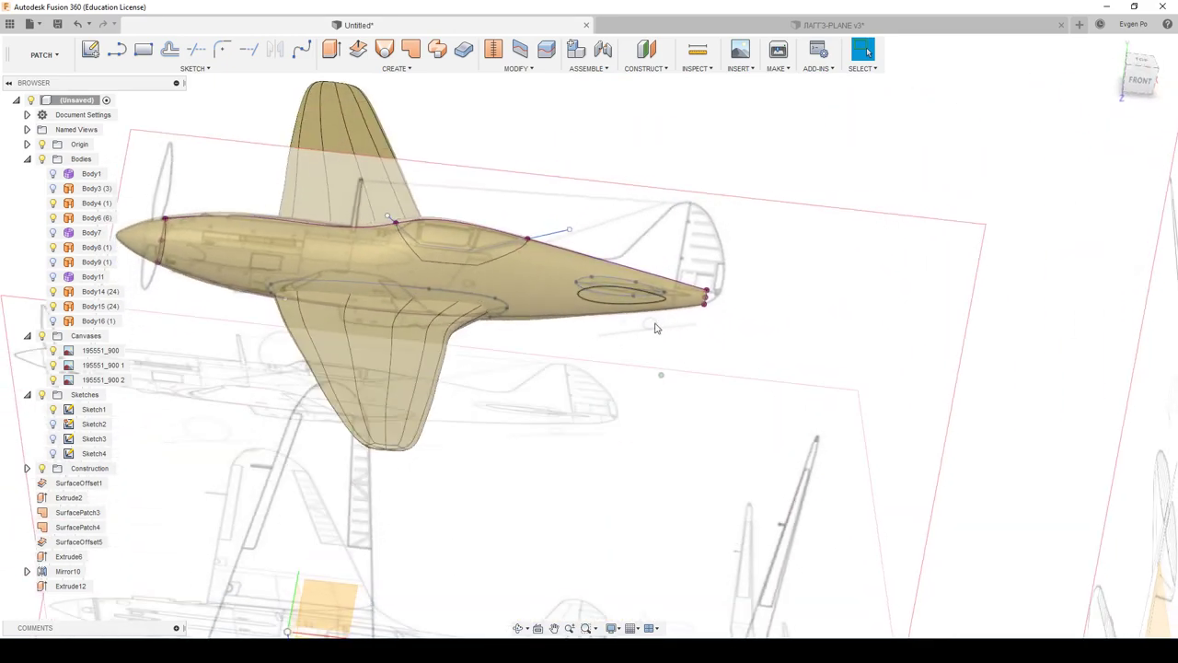
{"action": "middle_click_drag", "start_coordinate": [659, 284], "coordinate": [610, 318], "text": "shift"}
{"action": "scroll", "coordinate": [611, 319], "scroll_direction": "up", "scroll_amount": 3}
{"action": "scroll", "coordinate": [610, 308], "scroll_direction": "up", "scroll_amount": 2}
{"action": "left_click", "coordinate": [604, 307]}
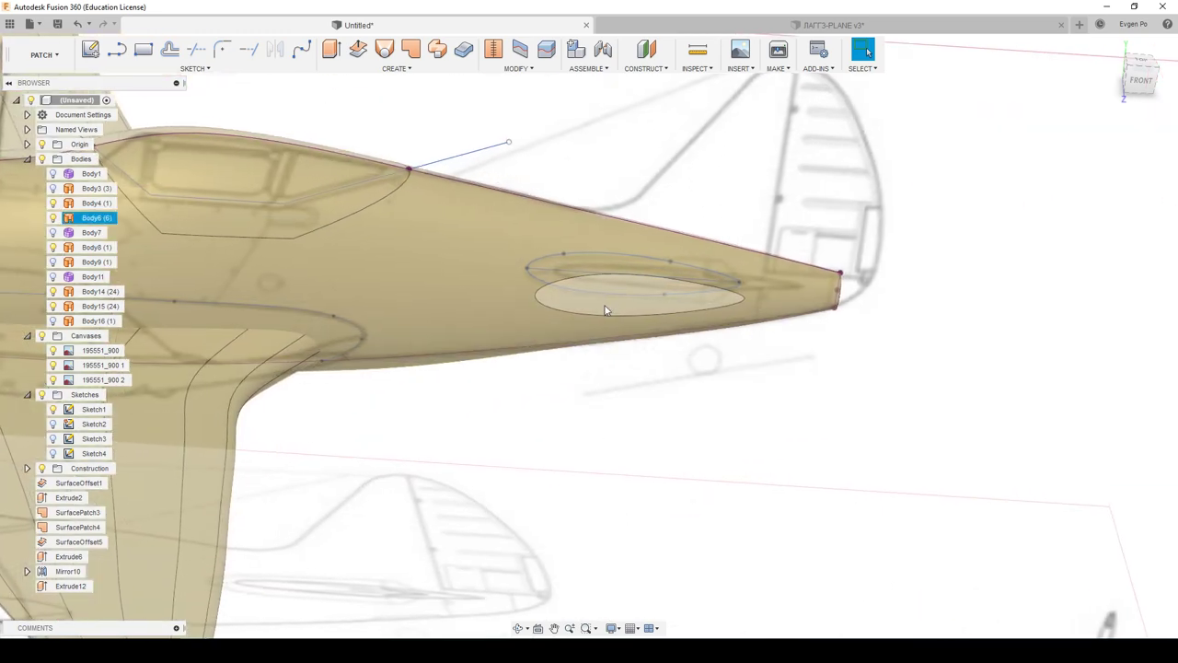
{"action": "key", "text": "Delete"}
{"action": "mouse_move", "coordinate": [605, 308]}
{"action": "middle_mouse_down", "text": "shift"}
{"action": "mouse_move", "coordinate": [708, 330]}
{"action": "mouse_move", "coordinate": [1107, 124]}
{"action": "middle_mouse_up", "text": "shift"}
{"action": "left_click", "coordinate": [1138, 65]}
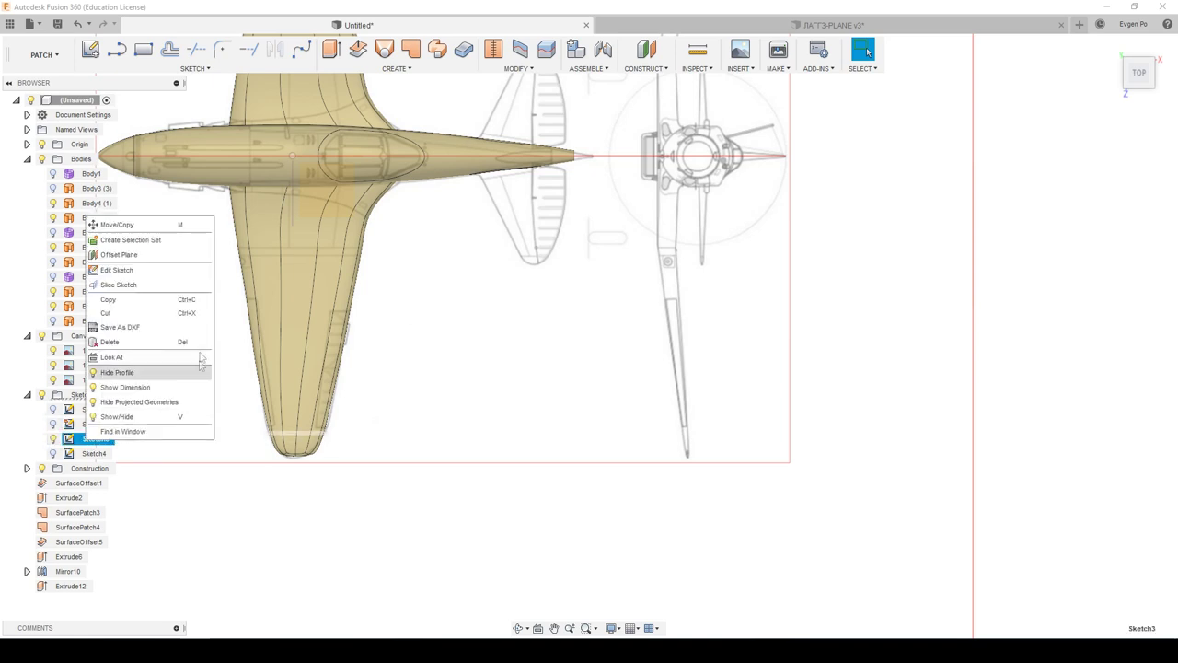
Step: Start editing Sketch3 and orbit the scene into a tilted 3-D view
{"action": "left_click", "coordinate": [166, 274]}
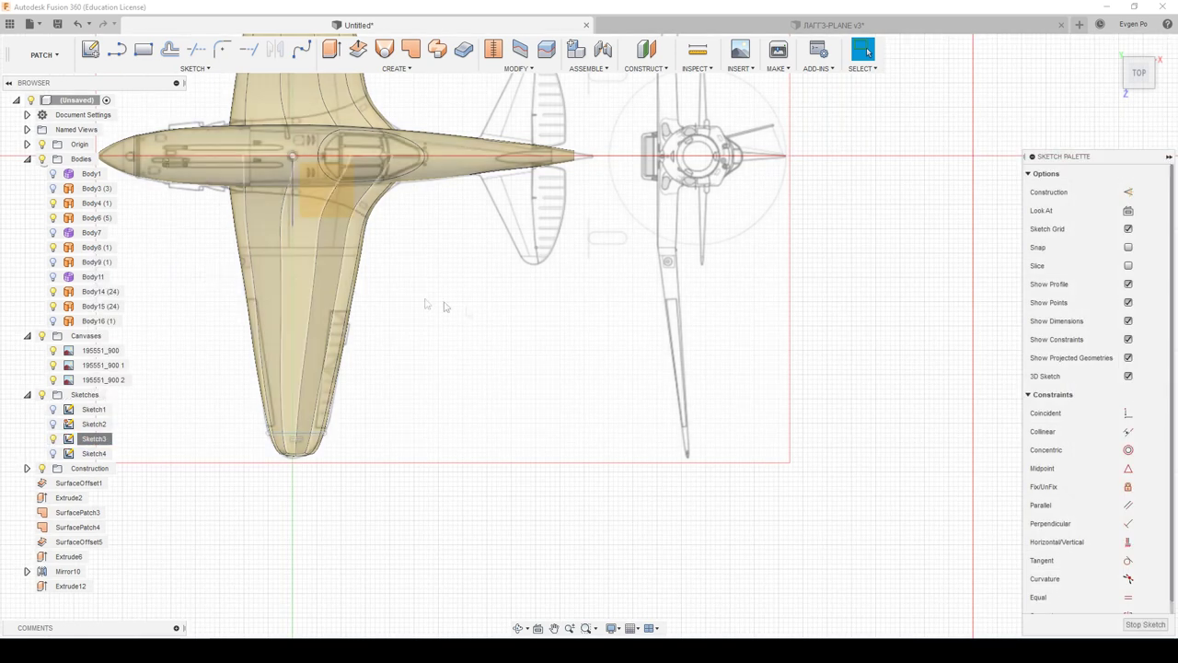
{"action": "scroll", "coordinate": [481, 368], "scroll_direction": "down", "scroll_amount": 3}
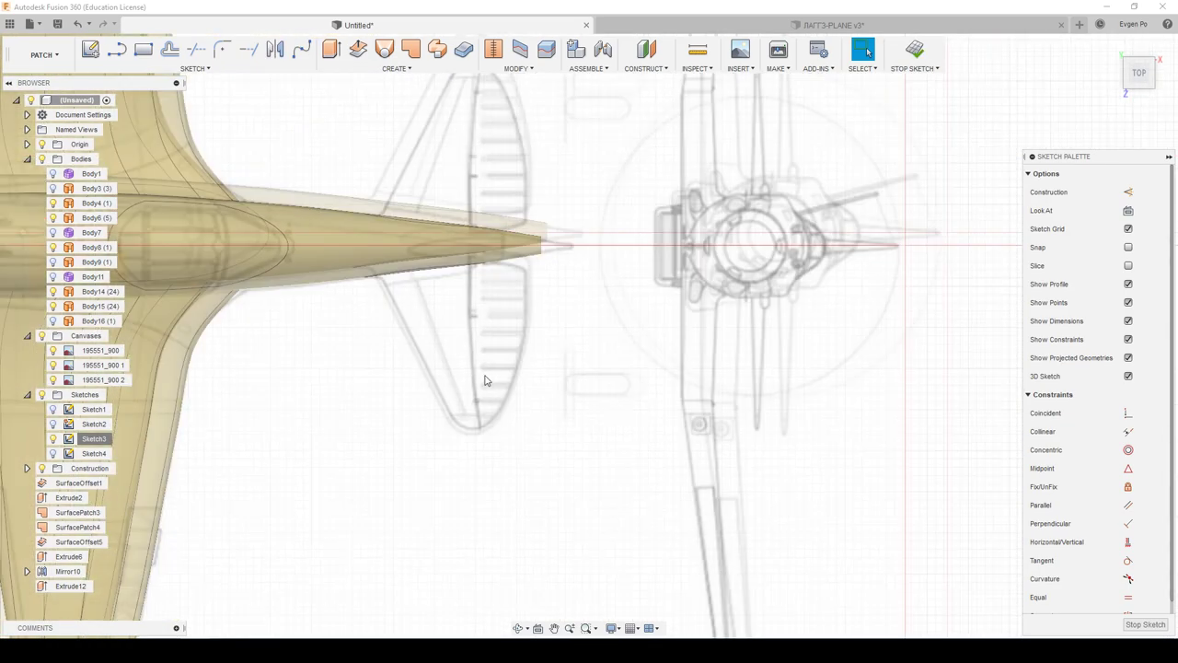
{"action": "scroll", "coordinate": [480, 368], "scroll_direction": "down", "scroll_amount": 3}
{"action": "mouse_move", "coordinate": [481, 368]}
{"action": "middle_mouse_down", "text": "shift"}
{"action": "mouse_move", "coordinate": [494, 445]}
{"action": "mouse_move", "coordinate": [502, 346]}
{"action": "middle_mouse_up", "text": "shift"}
{"action": "scroll", "coordinate": [495, 445], "scroll_direction": "down", "scroll_amount": 3}
{"action": "scroll", "coordinate": [497, 313], "scroll_direction": "up", "scroll_amount": 3}
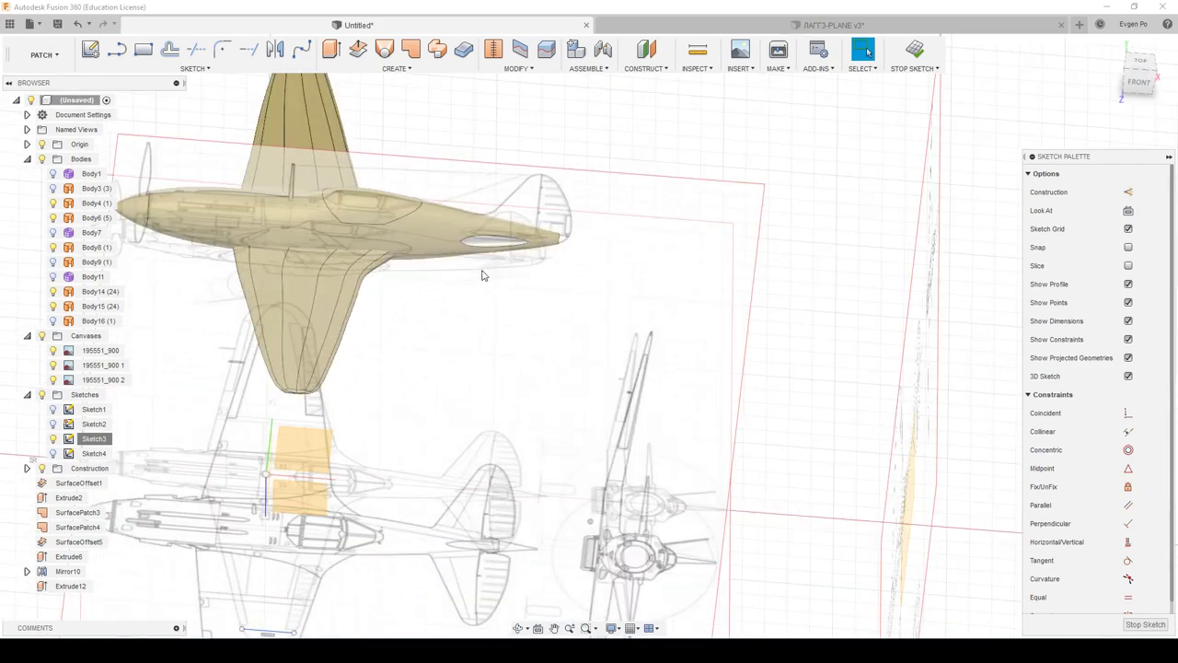
{"action": "middle_click_drag", "start_coordinate": [495, 338], "coordinate": [505, 200], "text": "shift"}
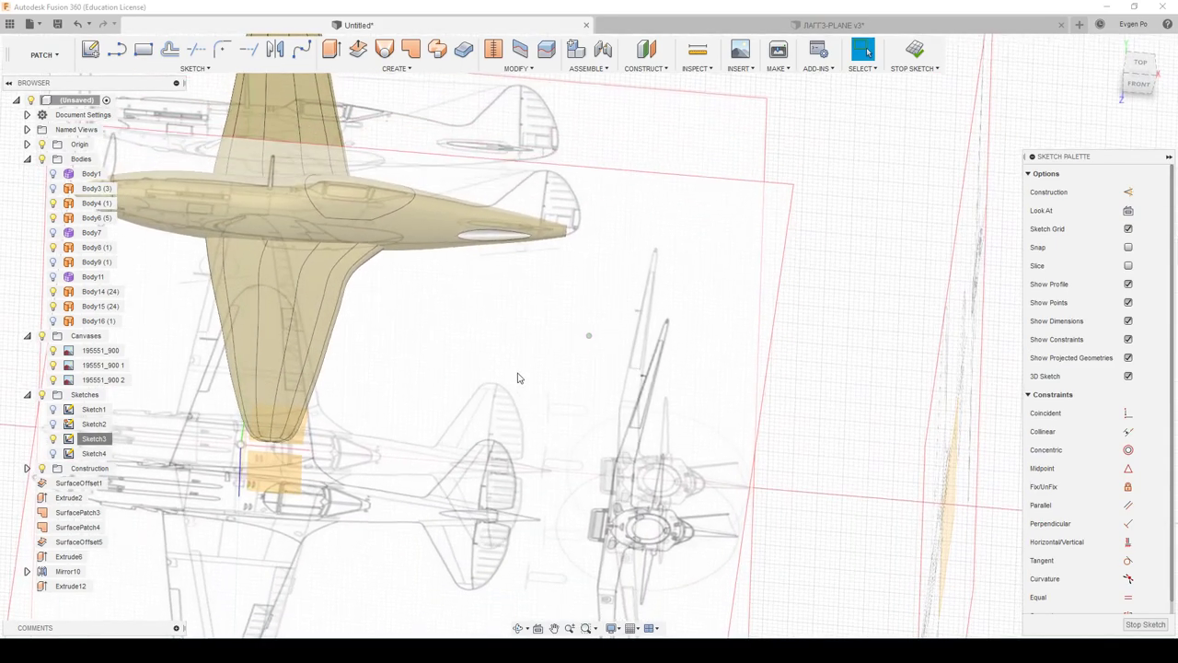
Step: Snap to the Top view and zoom onto the stabilizer drawing beside the tail
{"action": "scroll", "coordinate": [506, 200], "scroll_direction": "up", "scroll_amount": 3}
{"action": "scroll", "coordinate": [511, 166], "scroll_direction": "up", "scroll_amount": 3}
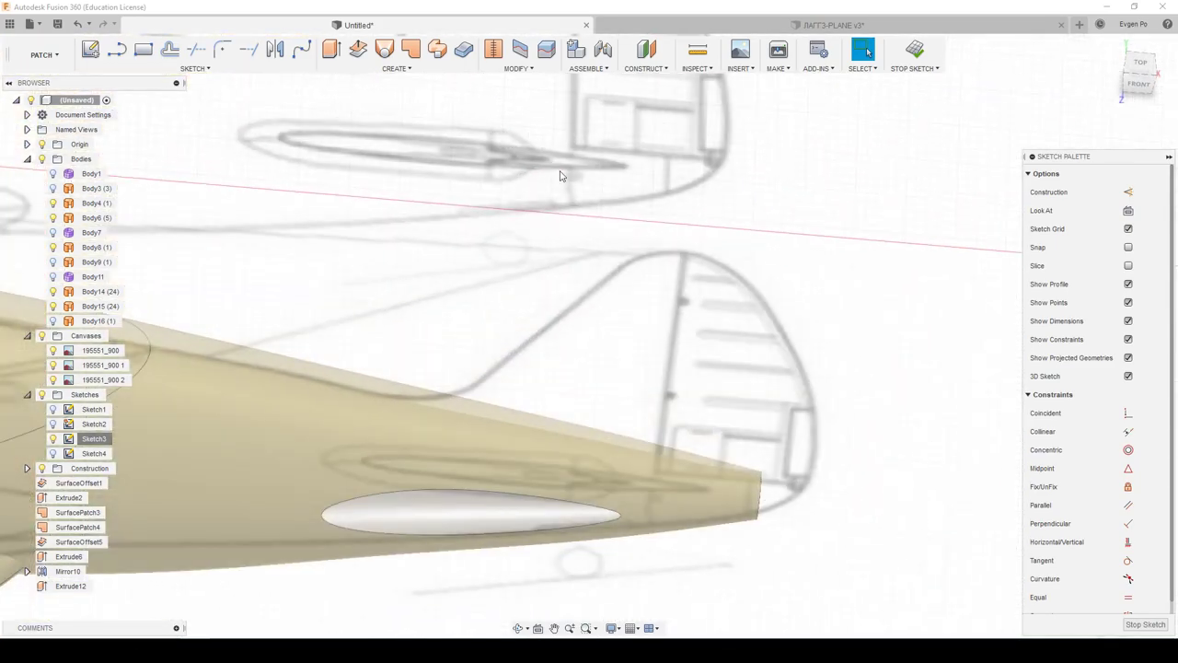
{"action": "scroll", "coordinate": [556, 166], "scroll_direction": "down", "scroll_amount": 3}
{"action": "scroll", "coordinate": [553, 166], "scroll_direction": "down", "scroll_amount": 3}
{"action": "scroll", "coordinate": [550, 168], "scroll_direction": "down", "scroll_amount": 3}
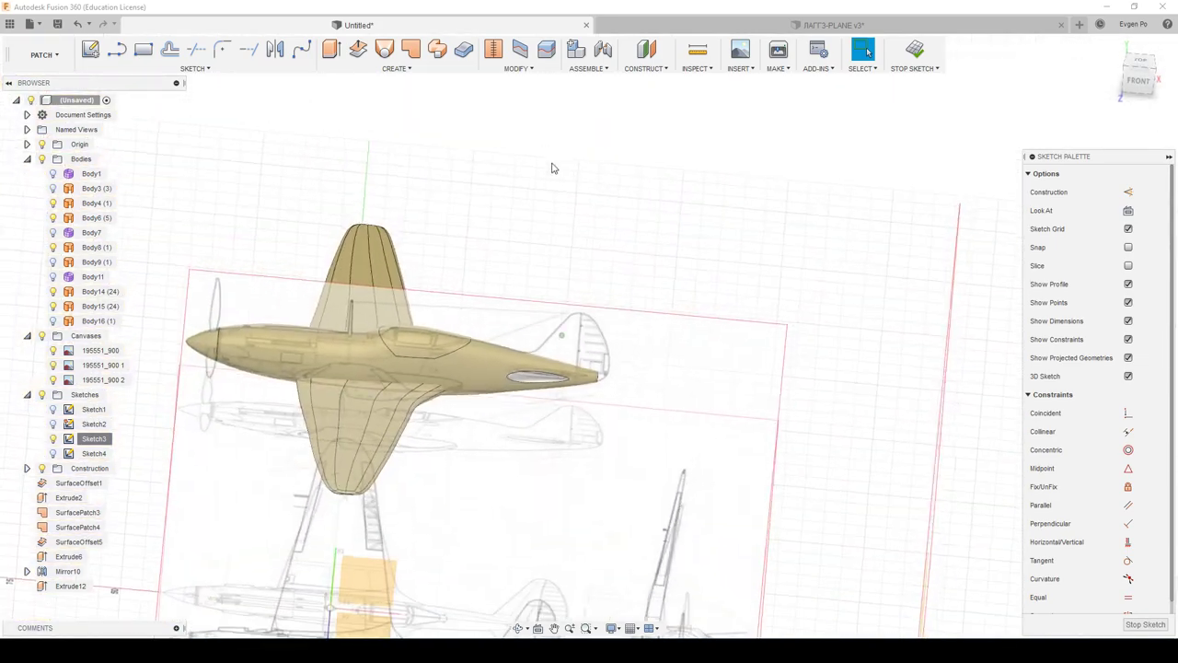
{"action": "middle_click_drag", "start_coordinate": [545, 167], "coordinate": [838, 229], "text": "shift"}
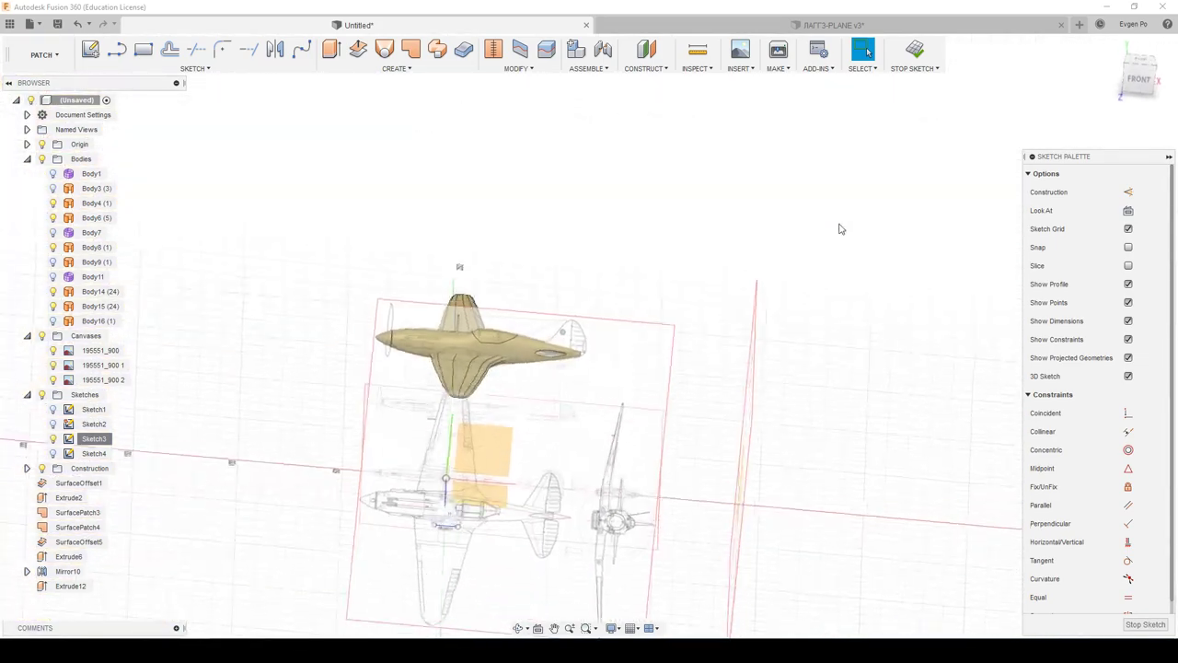
{"action": "left_click", "coordinate": [1141, 66]}
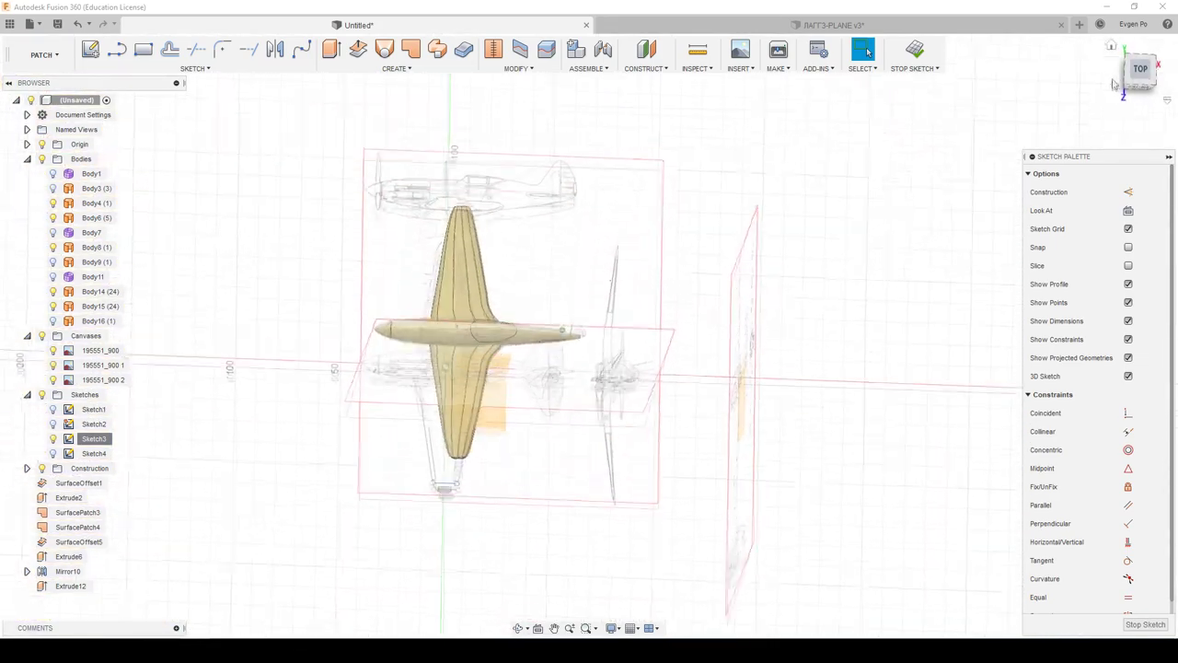
{"action": "scroll", "coordinate": [543, 294], "scroll_direction": "up", "scroll_amount": 5}
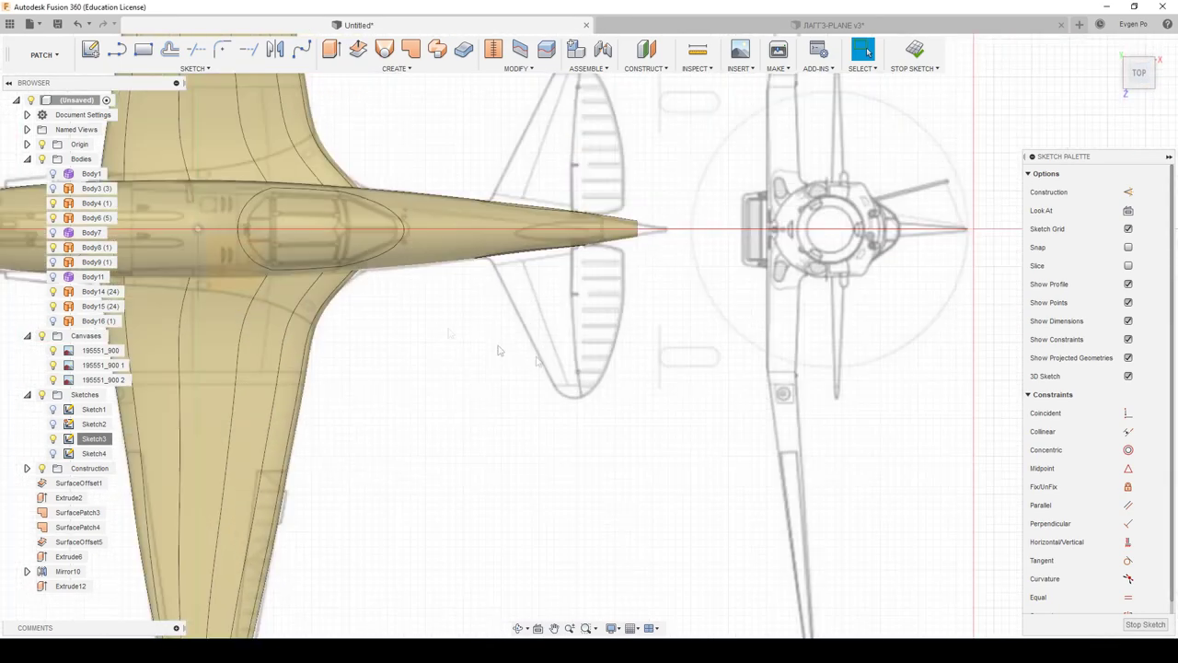
{"action": "scroll", "coordinate": [615, 365], "scroll_direction": "up", "scroll_amount": 2}
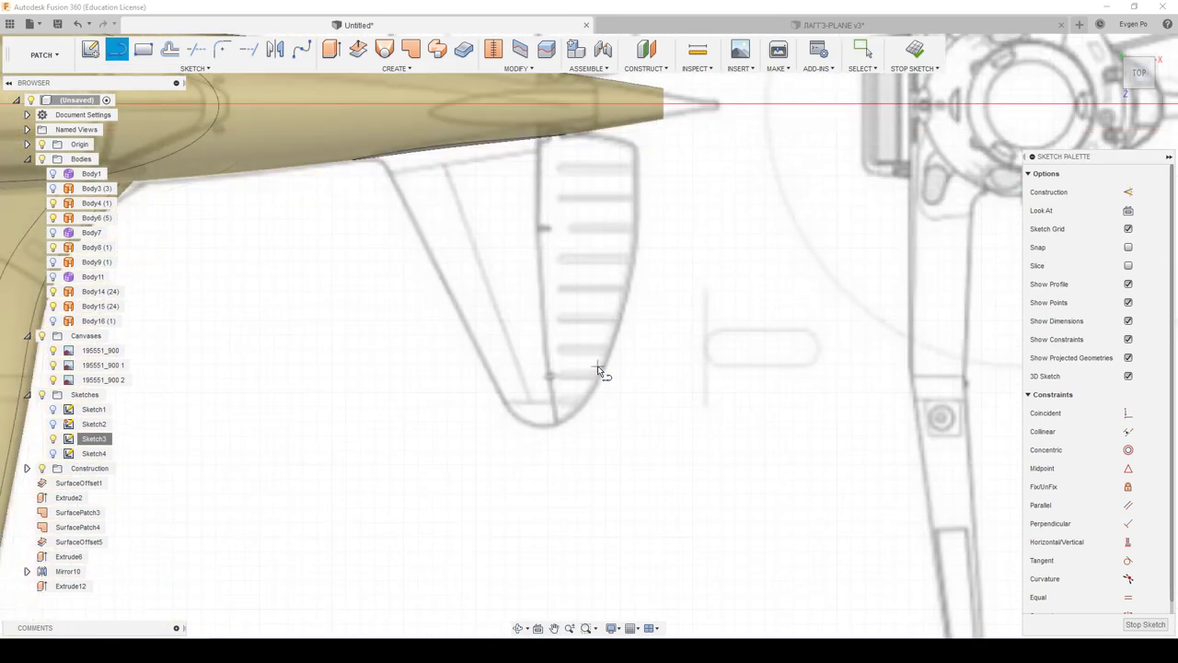
Step: Draw a line across the stabilizer drawing and extrude it 115 mm as a new body
{"action": "left_click", "coordinate": [482, 360]}
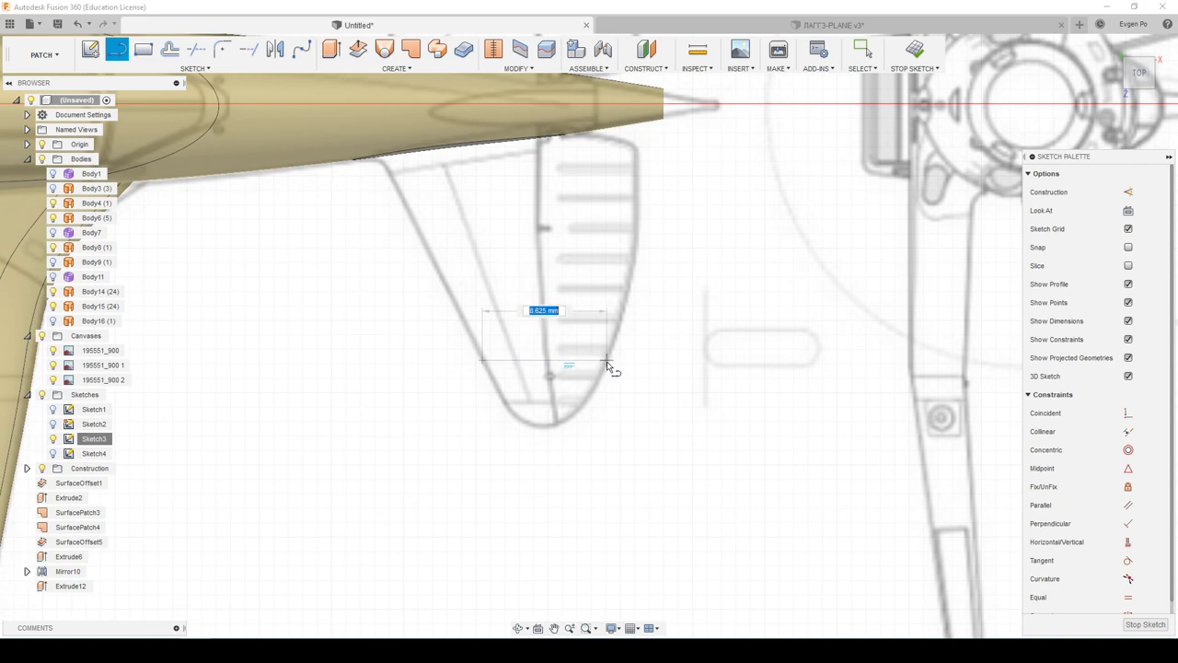
{"action": "left_click", "coordinate": [337, 50]}
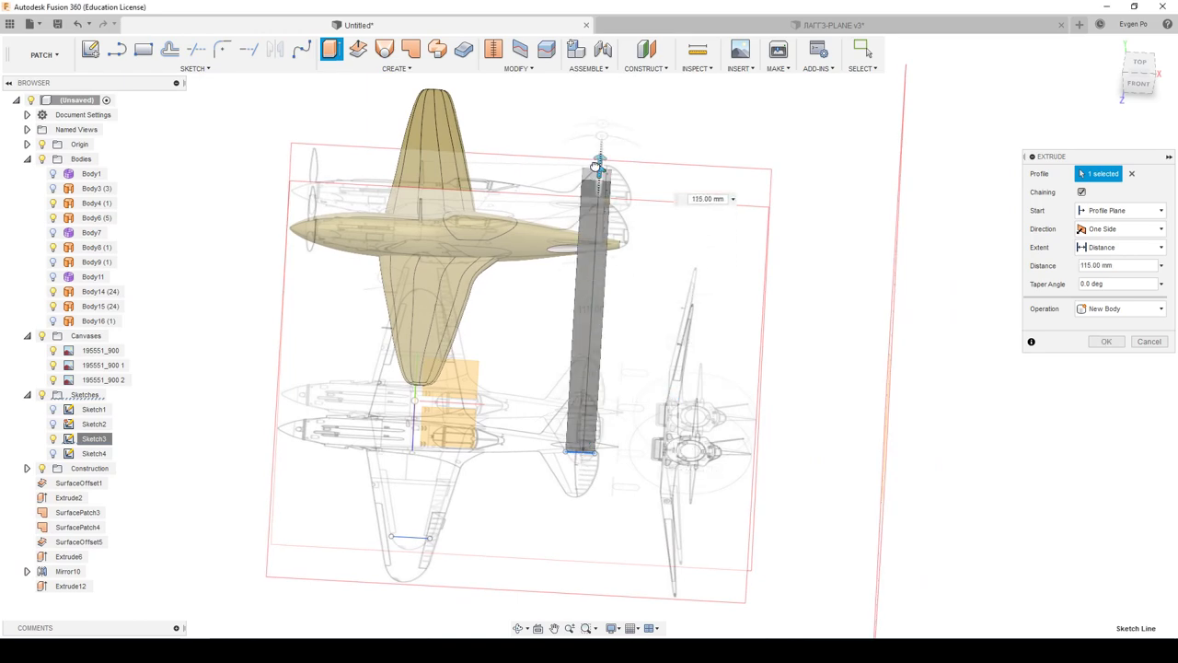
{"action": "left_click", "coordinate": [1104, 341]}
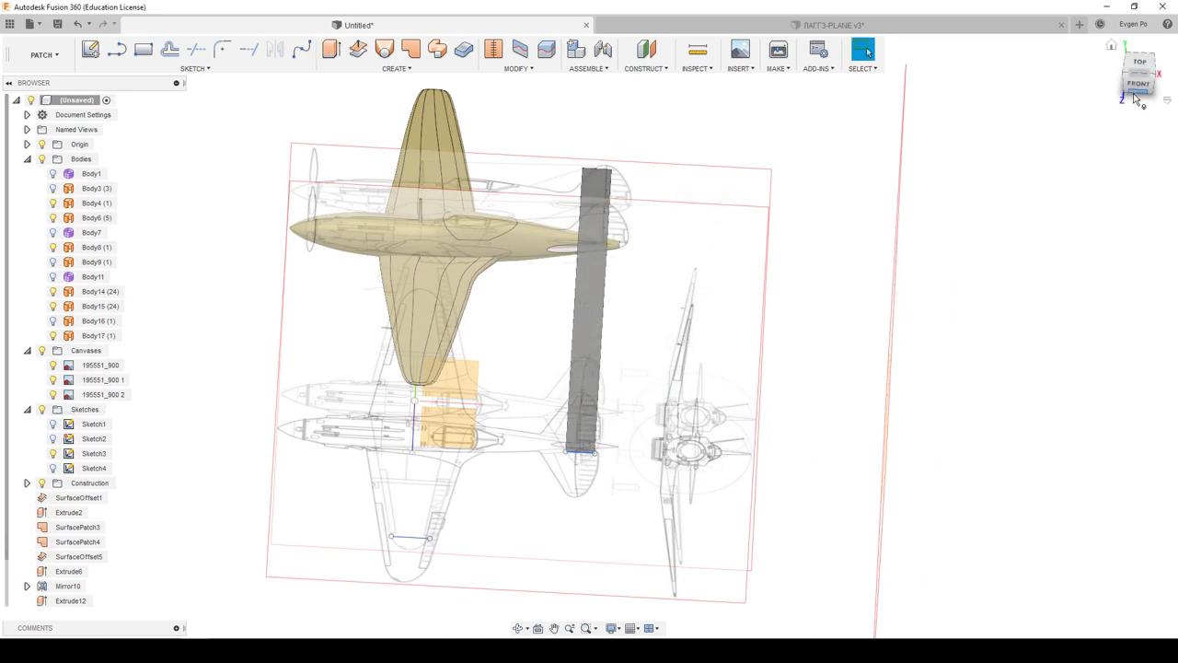
{"action": "scroll", "coordinate": [605, 452], "scroll_direction": "up", "scroll_amount": 3}
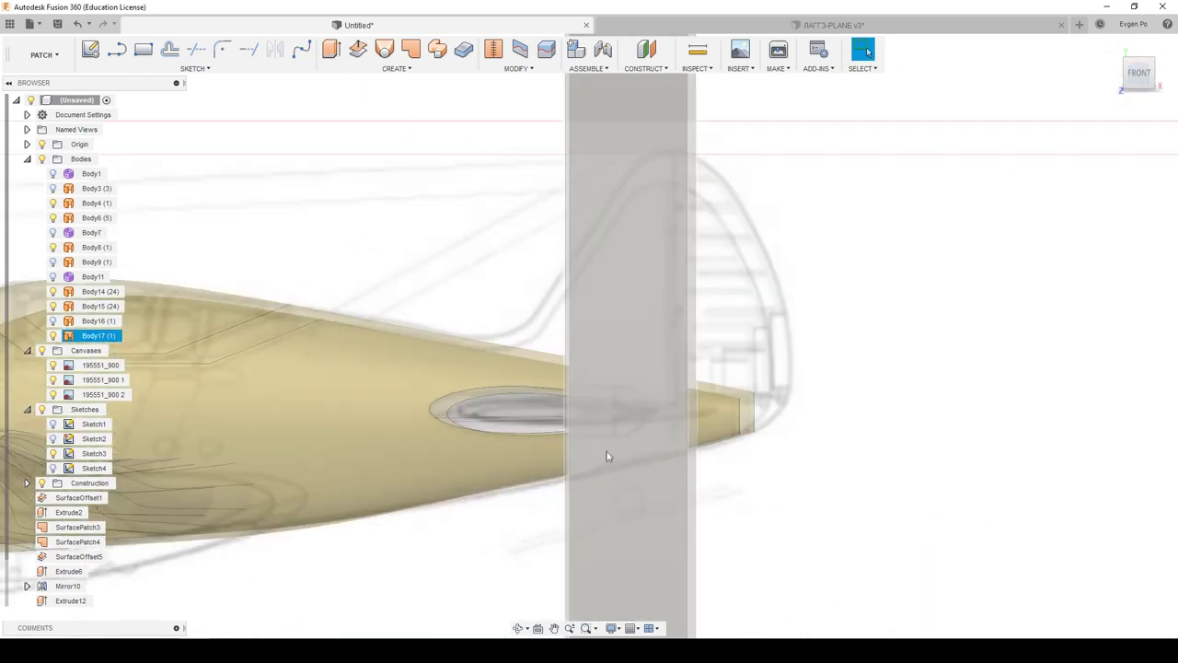
{"action": "scroll", "coordinate": [609, 441], "scroll_direction": "up", "scroll_amount": 3}
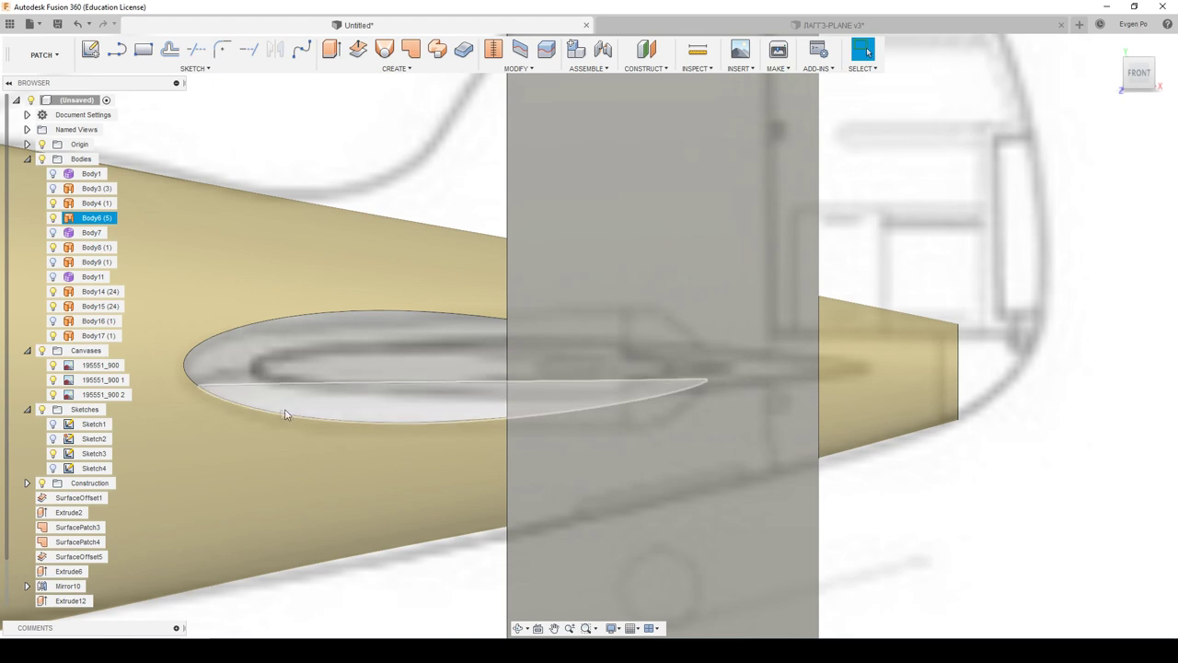
{"action": "mouse_move", "coordinate": [440, 397]}
{"action": "middle_mouse_down", "text": "shift"}
{"action": "mouse_move", "coordinate": [461, 387]}
{"action": "mouse_move", "coordinate": [362, 351]}
{"action": "mouse_move", "coordinate": [728, 295]}
{"action": "mouse_move", "coordinate": [843, 361]}
{"action": "mouse_move", "coordinate": [836, 369]}
{"action": "mouse_move", "coordinate": [433, 237]}
{"action": "mouse_move", "coordinate": [528, 442]}
{"action": "middle_mouse_up", "text": "shift"}
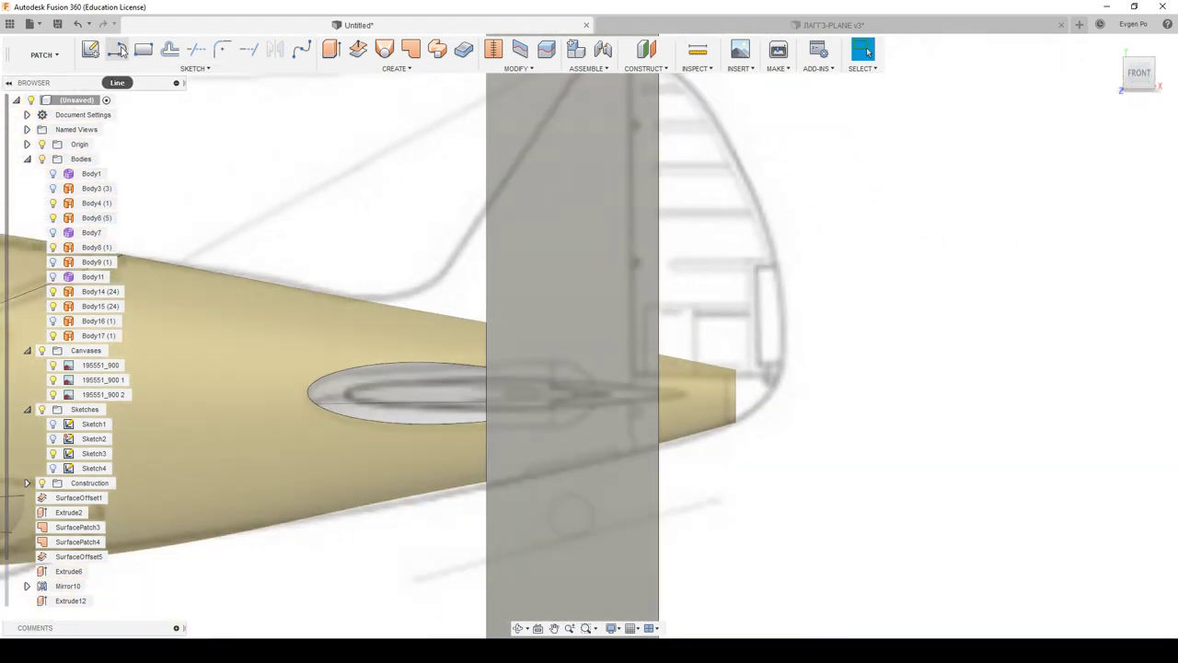
{"action": "left_click", "coordinate": [118, 50]}
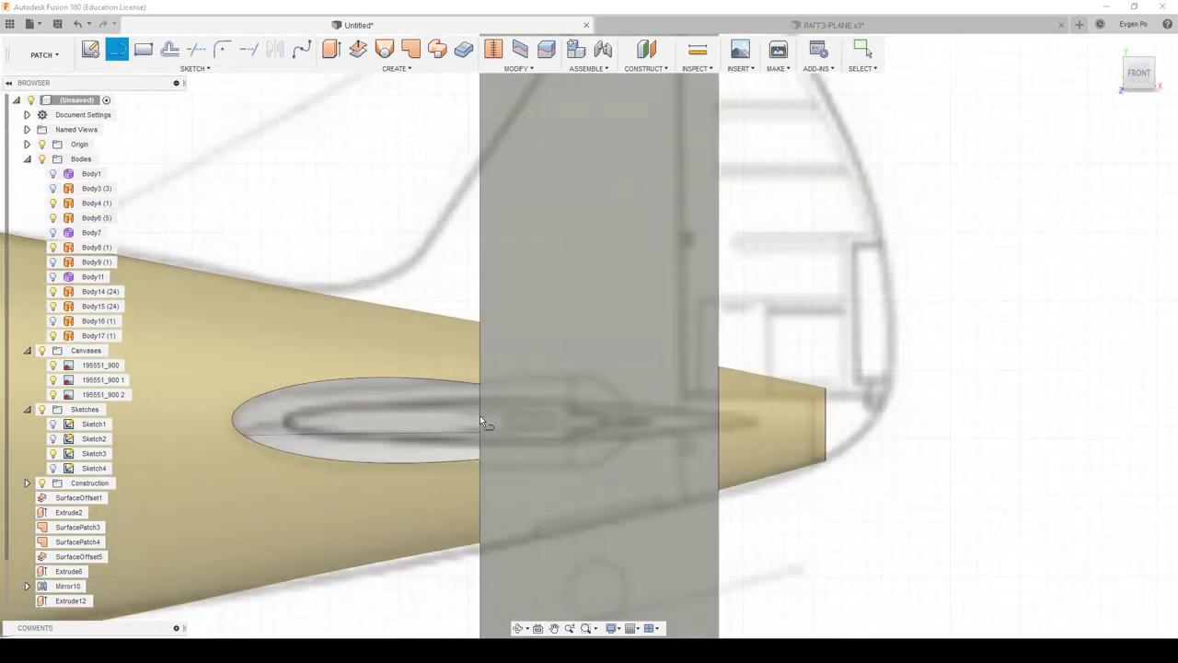
Step: Sketch a chord line across the extruded panel and a fit-point airfoil spline
{"action": "left_click", "coordinate": [502, 424]}
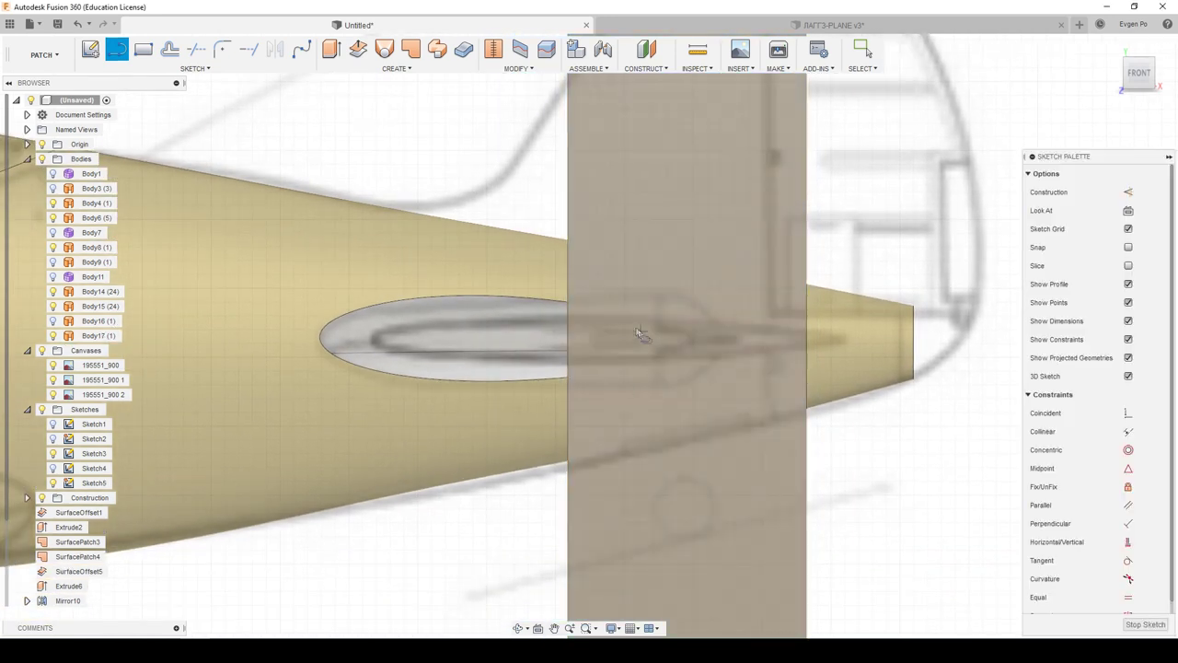
{"action": "left_click", "coordinate": [568, 340]}
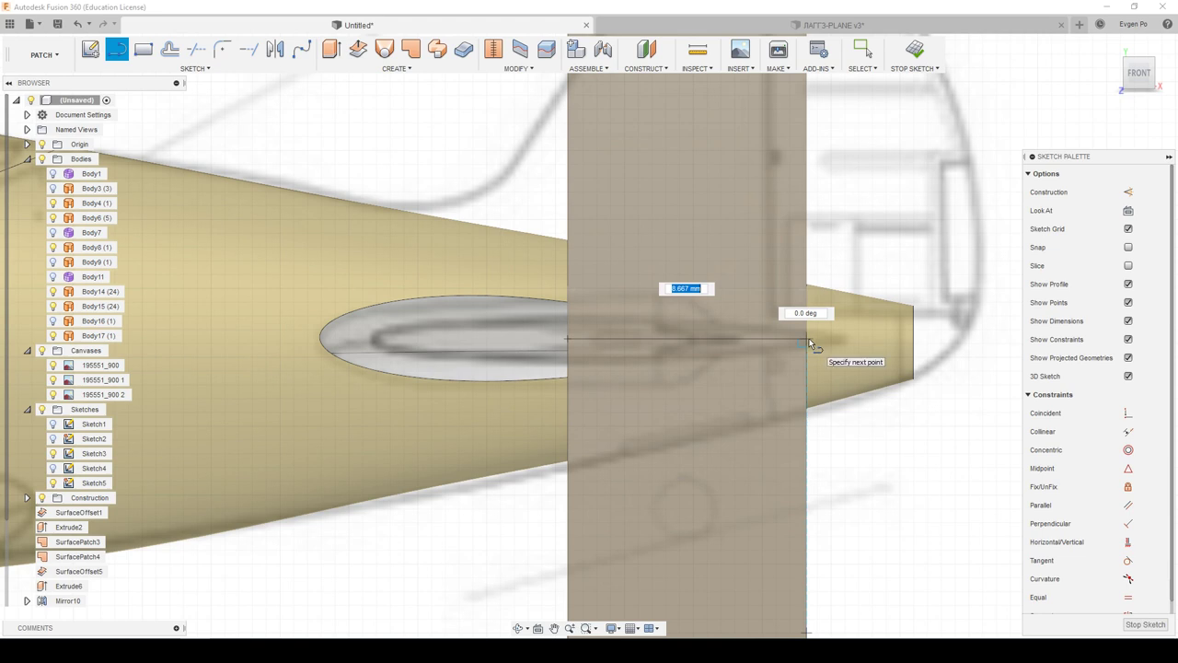
{"action": "left_click", "coordinate": [809, 341]}
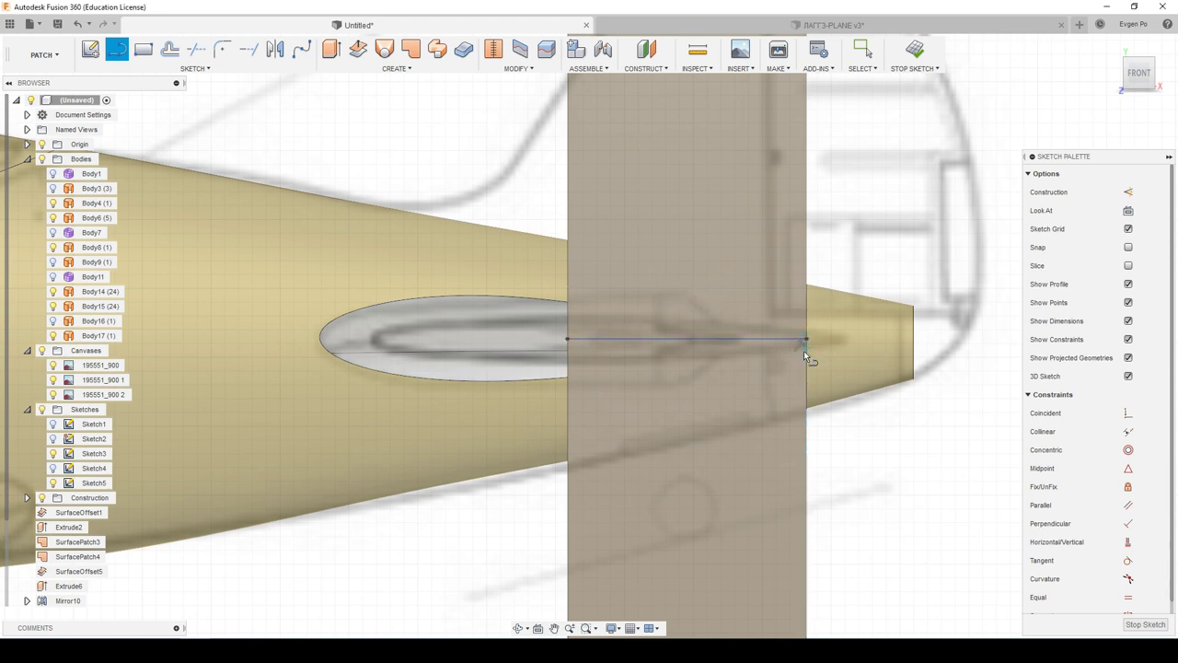
{"action": "left_click", "coordinate": [298, 51]}
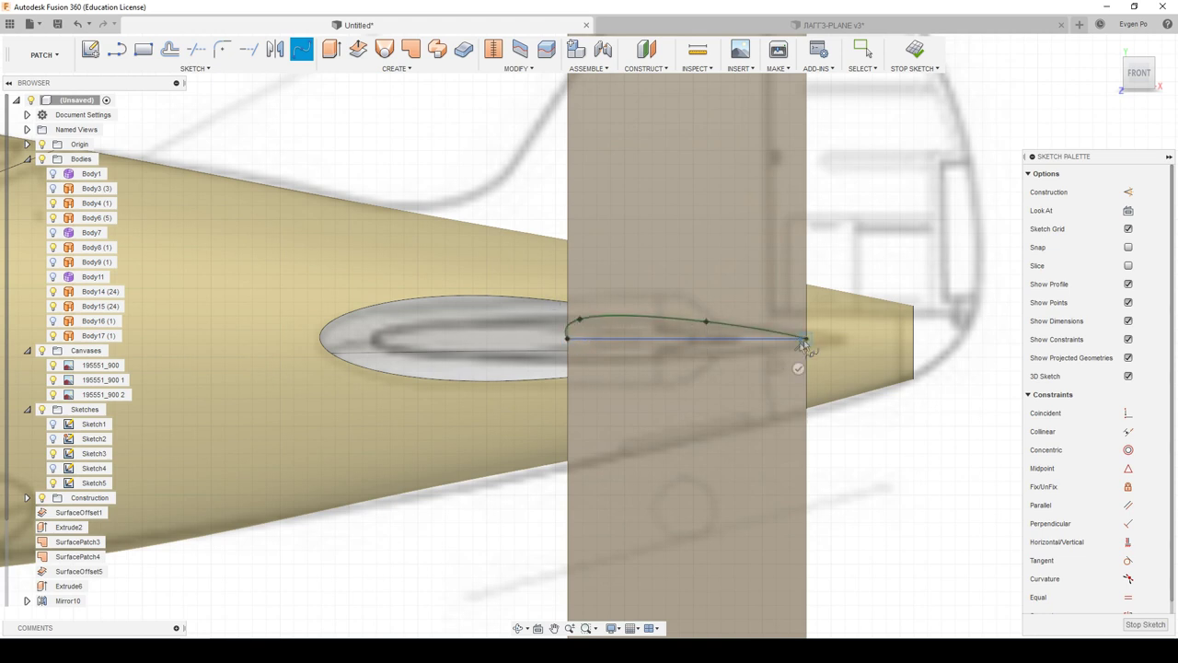
{"action": "left_click", "coordinate": [707, 353]}
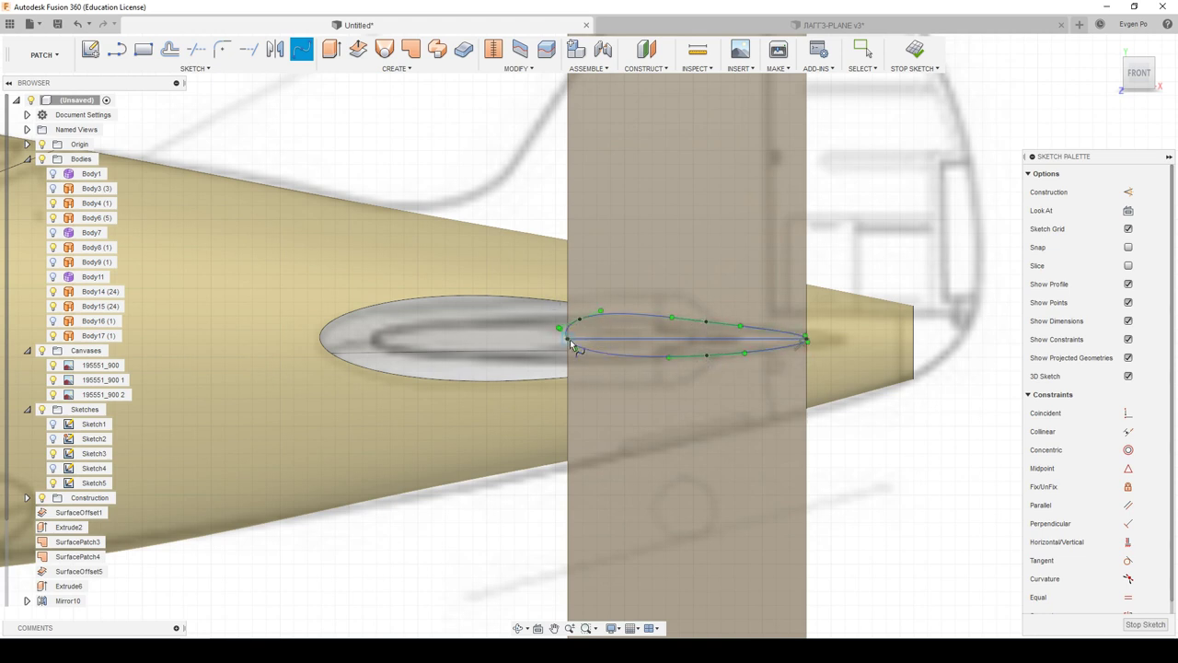
{"action": "key", "text": "Return"}
Step: Make the airfoil's leading- and trailing-edge tangents vertical to round both ends
{"action": "scroll", "coordinate": [609, 324], "scroll_direction": "up", "scroll_amount": 3}
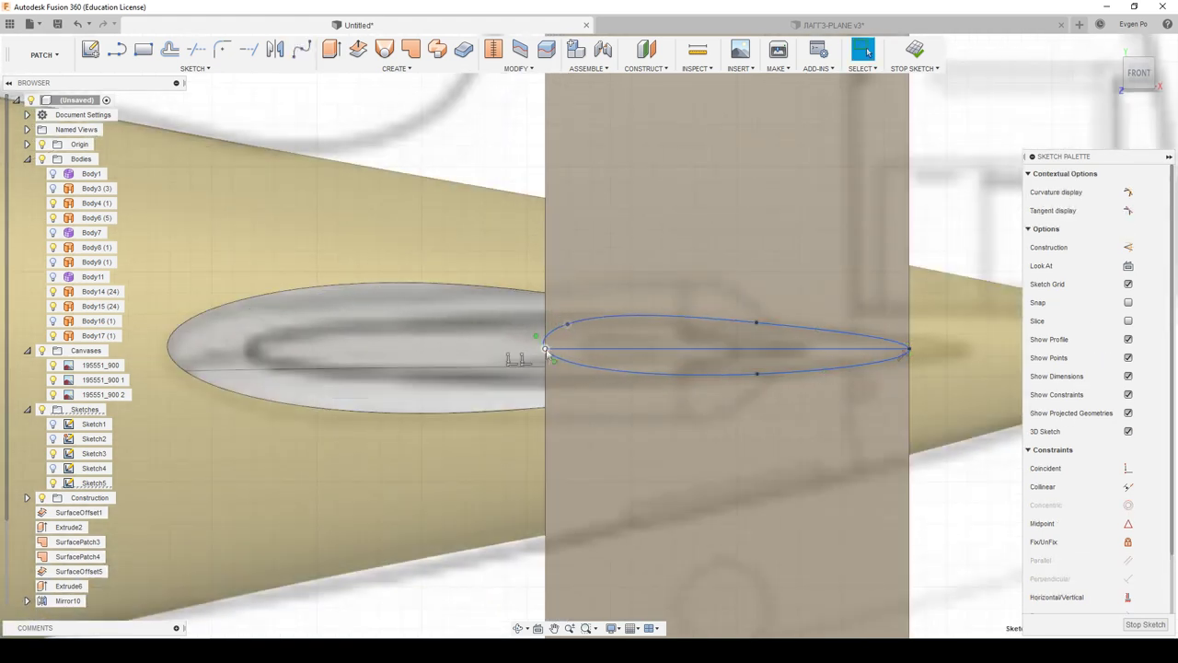
{"action": "left_click_drag", "start_coordinate": [552, 358], "coordinate": [545, 369]}
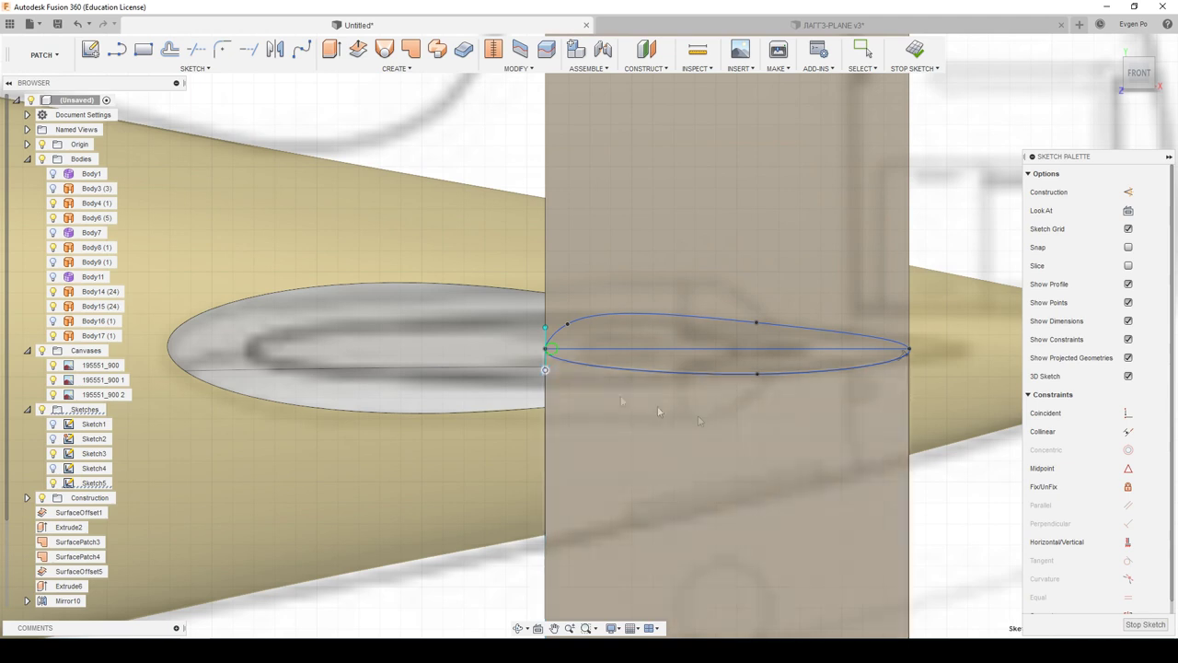
{"action": "key", "text": "Escape"}
{"action": "left_click", "coordinate": [908, 351]}
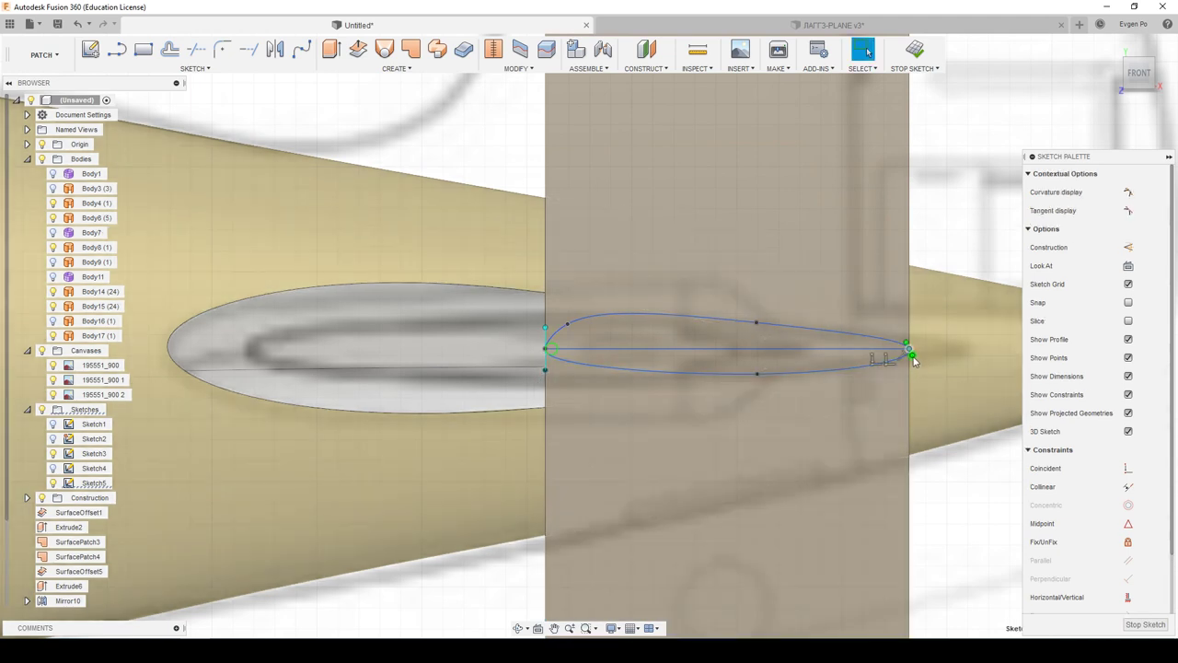
{"action": "left_click_drag", "start_coordinate": [911, 355], "coordinate": [908, 358]}
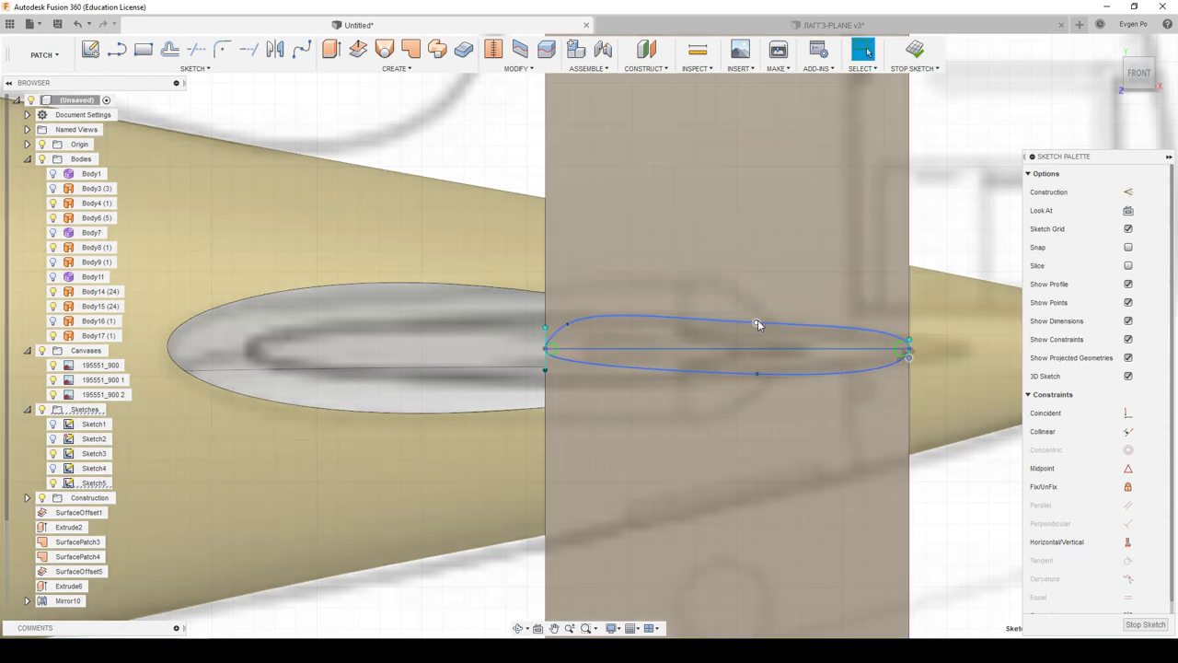
Step: Reshape the upper and lower airfoil curves into a slimmer section and finish the sketch
{"action": "left_click_drag", "start_coordinate": [567, 323], "coordinate": [590, 334]}
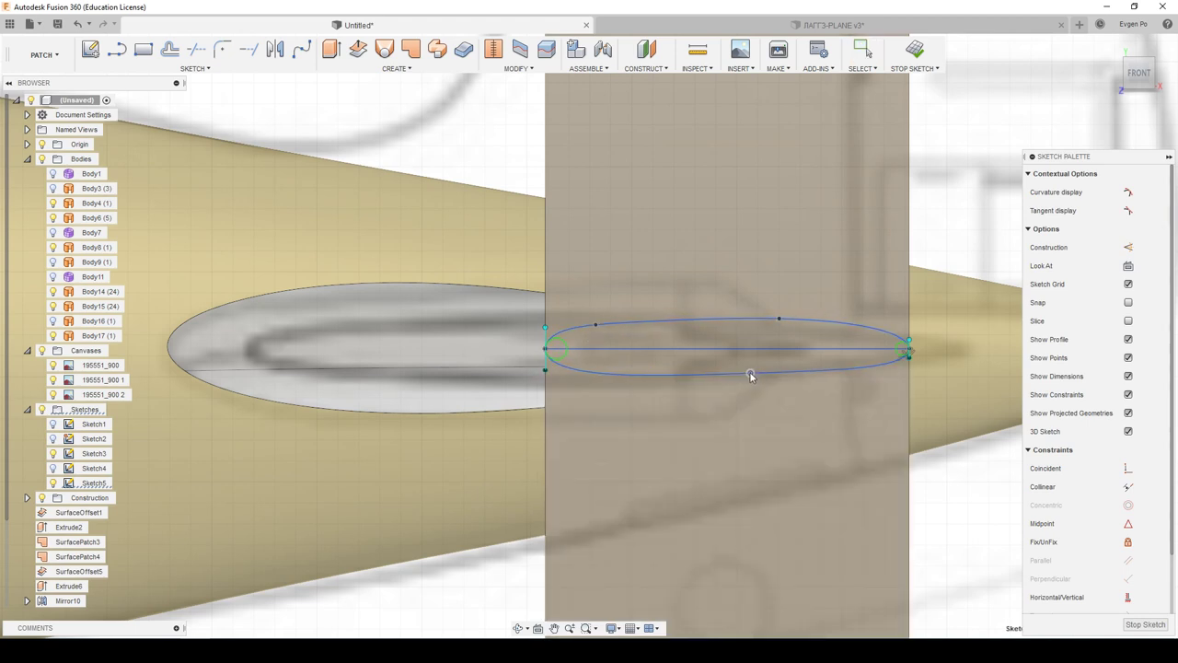
{"action": "left_click_drag", "start_coordinate": [756, 368], "coordinate": [618, 379]}
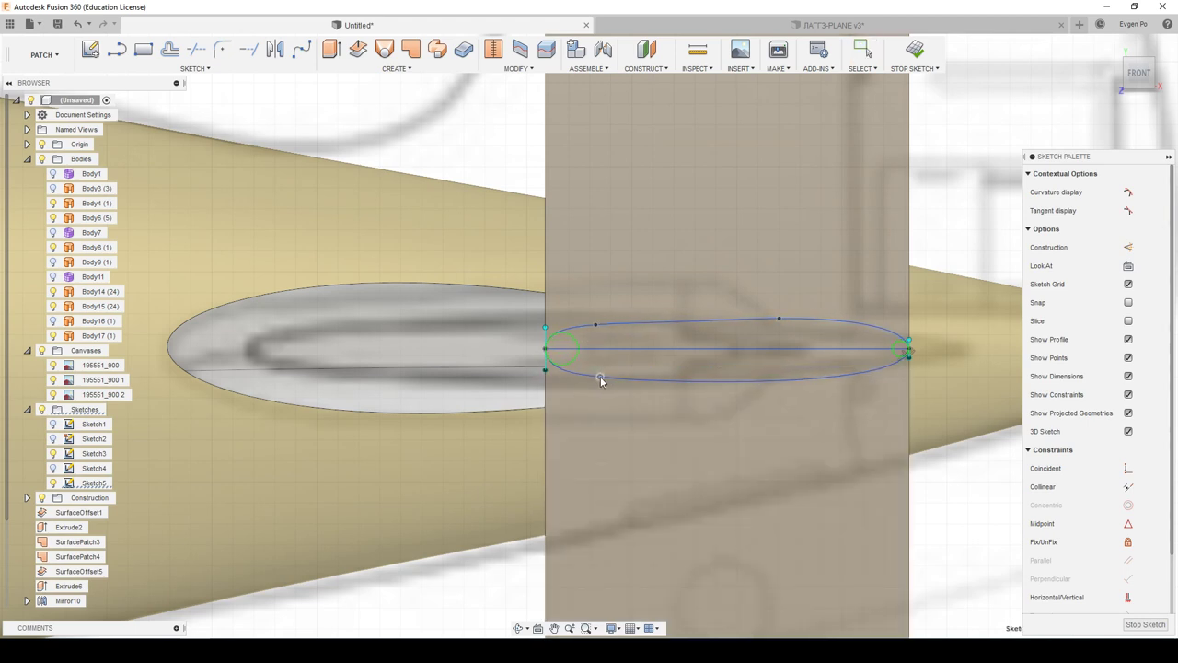
{"action": "left_click_drag", "start_coordinate": [599, 378], "coordinate": [600, 373]}
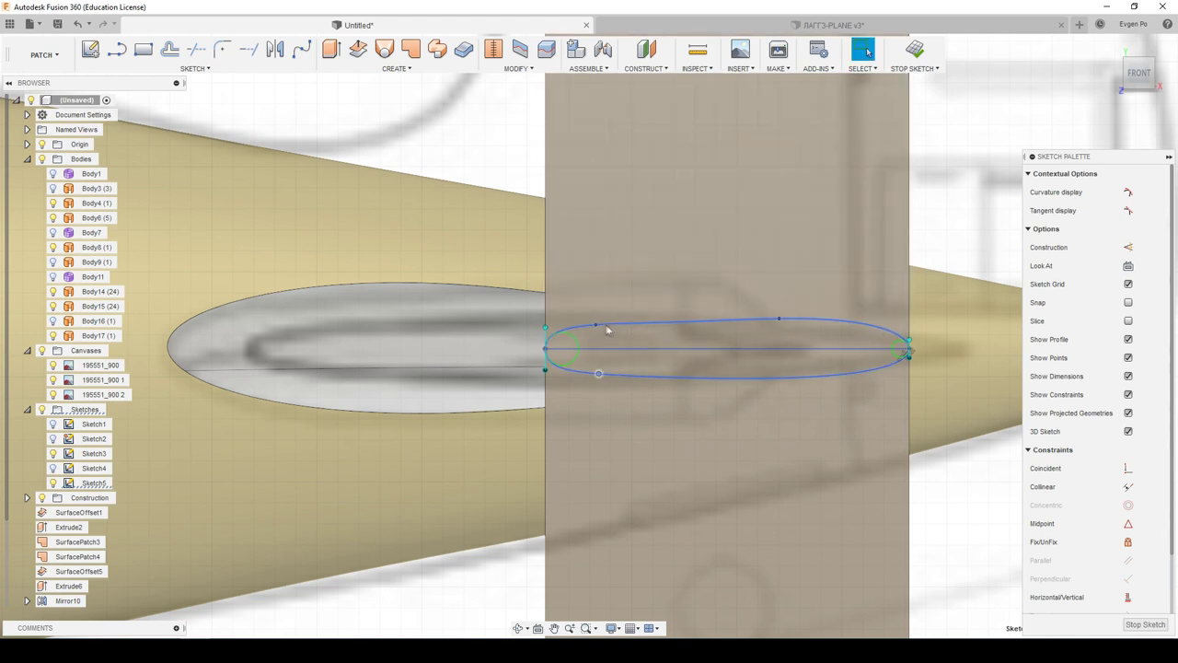
{"action": "left_click_drag", "start_coordinate": [596, 328], "coordinate": [582, 320]}
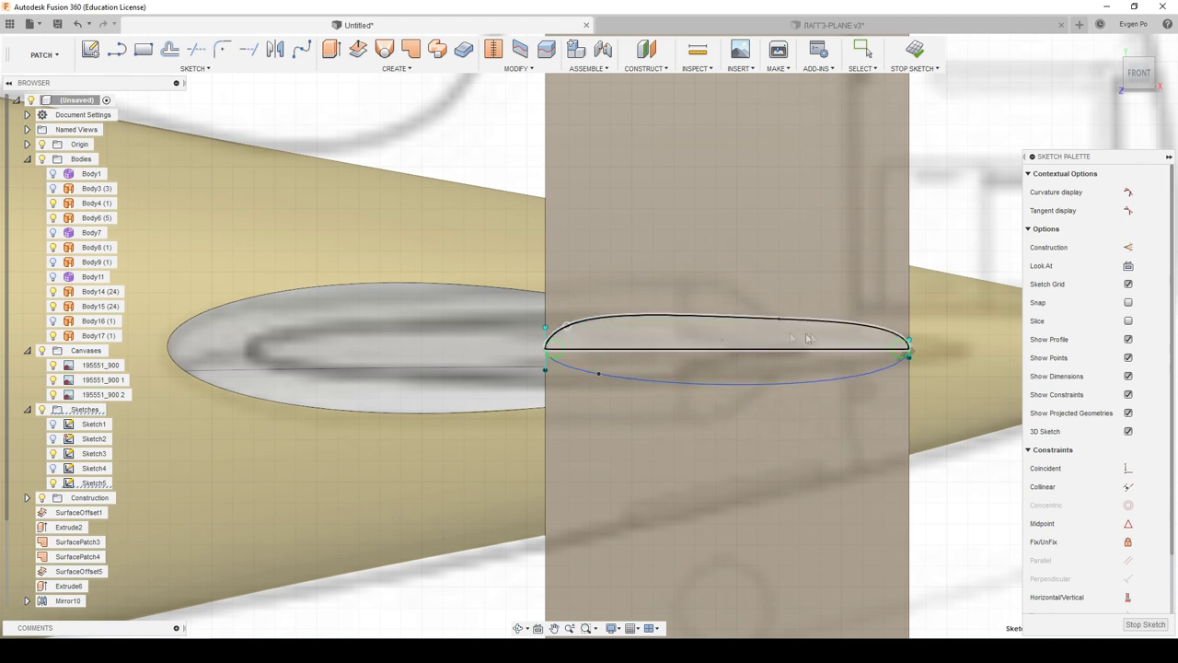
{"action": "mouse_move", "coordinate": [778, 317]}
{"action": "left_mouse_down"}
{"action": "mouse_move", "coordinate": [831, 334]}
{"action": "mouse_move", "coordinate": [877, 330]}
{"action": "left_mouse_up"}
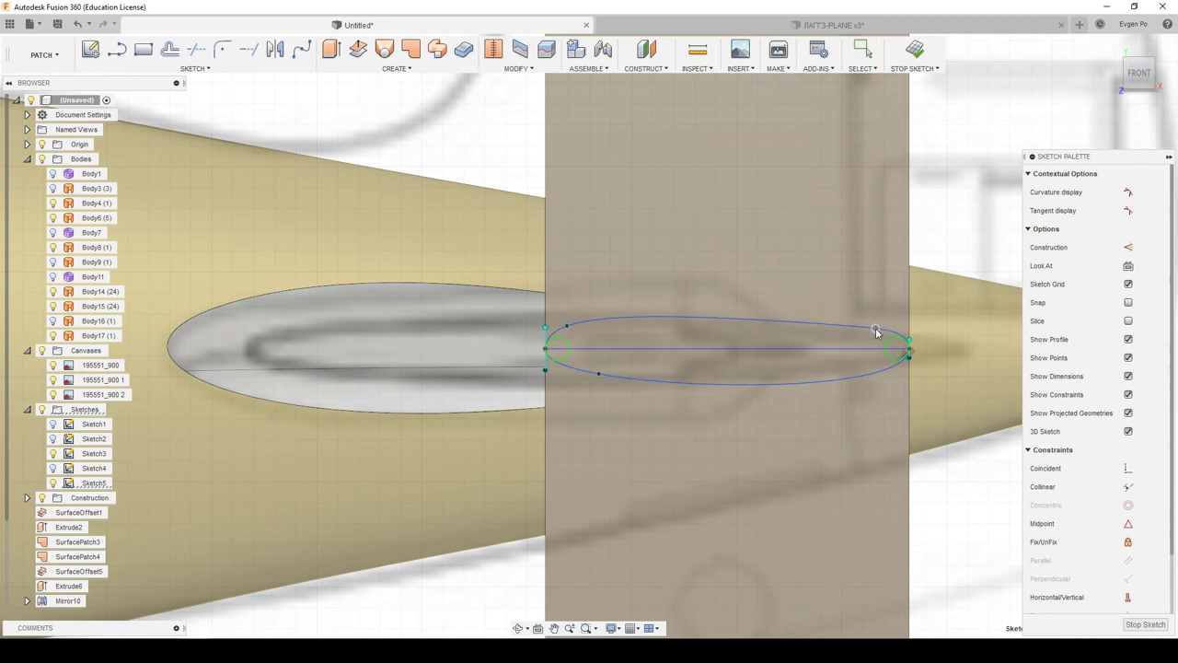
{"action": "key", "text": "Delete"}
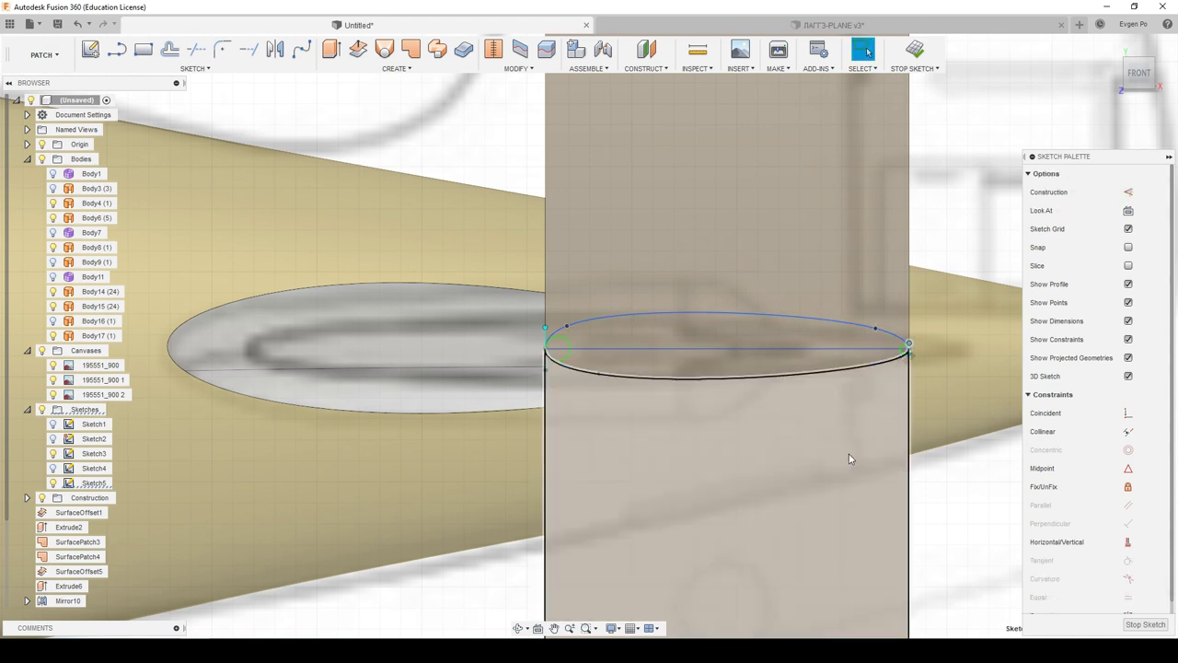
{"action": "key", "text": "ctrl+z"}
{"action": "left_click_drag", "start_coordinate": [596, 376], "coordinate": [592, 369]}
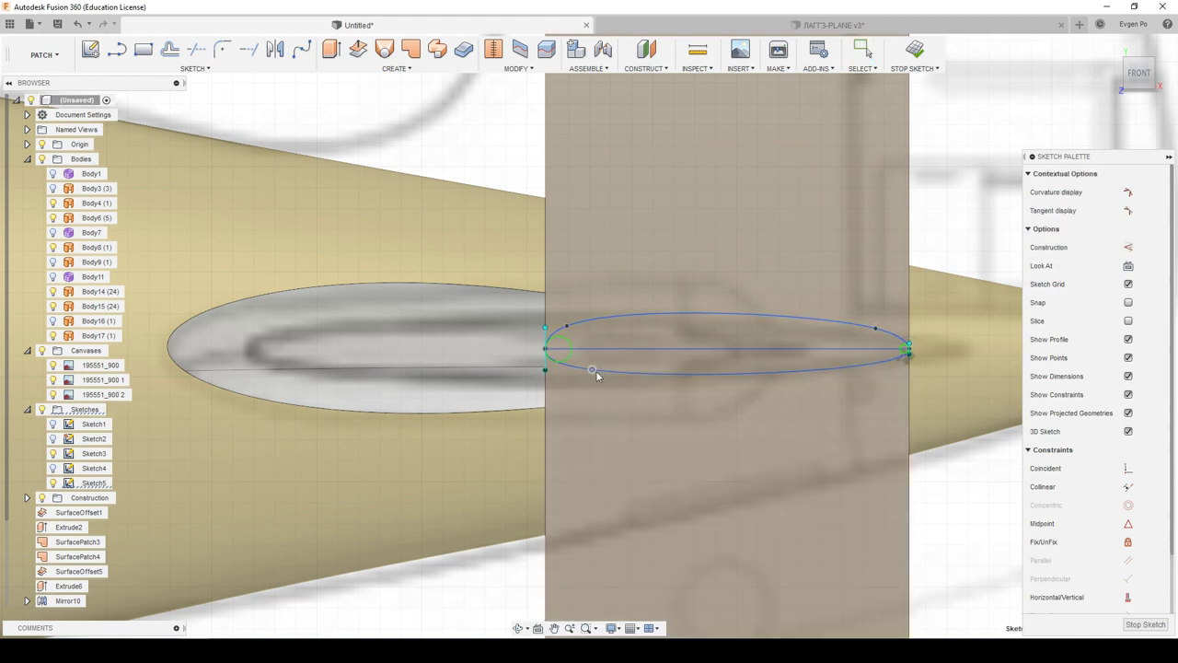
{"action": "left_click", "coordinate": [1144, 625]}
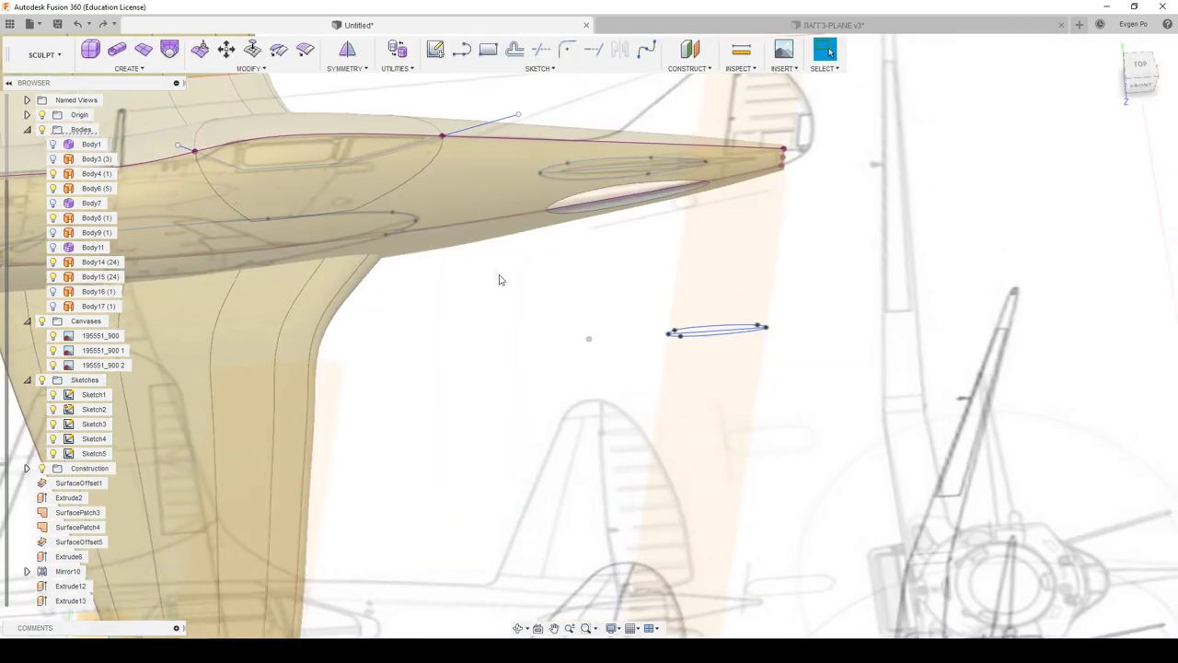
Step: Set up a closed loft from the stabilizer root outline to the tip ellipse
{"action": "left_click", "coordinate": [169, 48]}
{"action": "scroll", "coordinate": [664, 256], "scroll_direction": "up", "scroll_amount": 3}
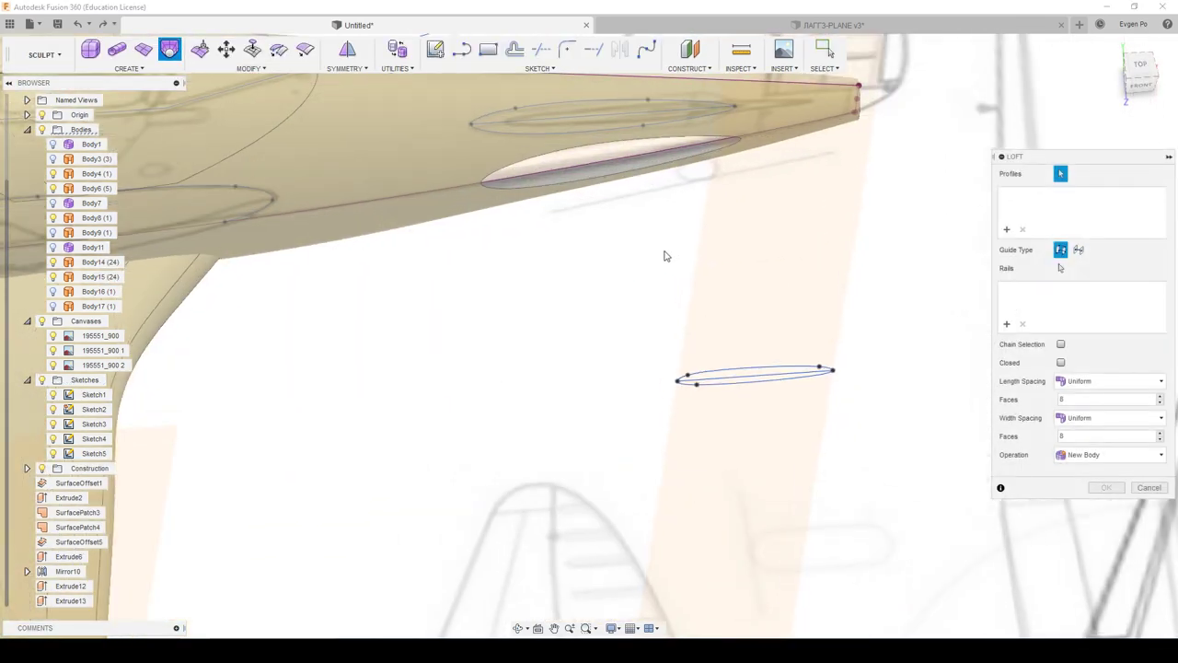
{"action": "left_click", "coordinate": [563, 188]}
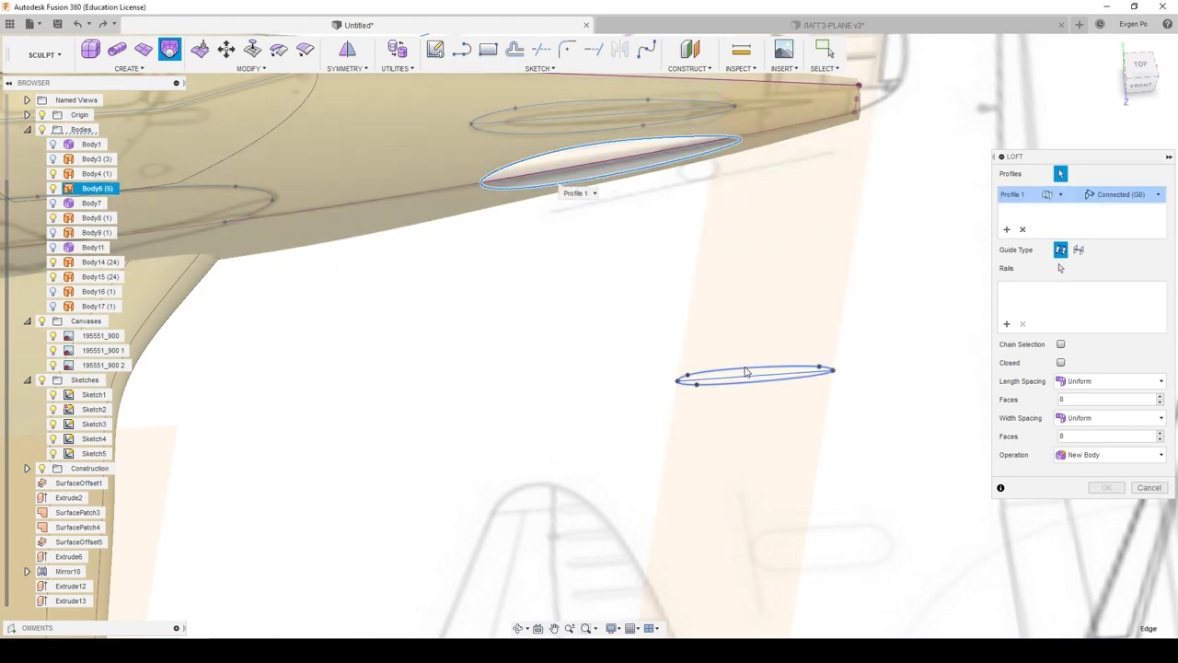
{"action": "left_click", "coordinate": [746, 371]}
{"action": "middle_click_drag", "start_coordinate": [816, 386], "coordinate": [1061, 365], "text": "shift"}
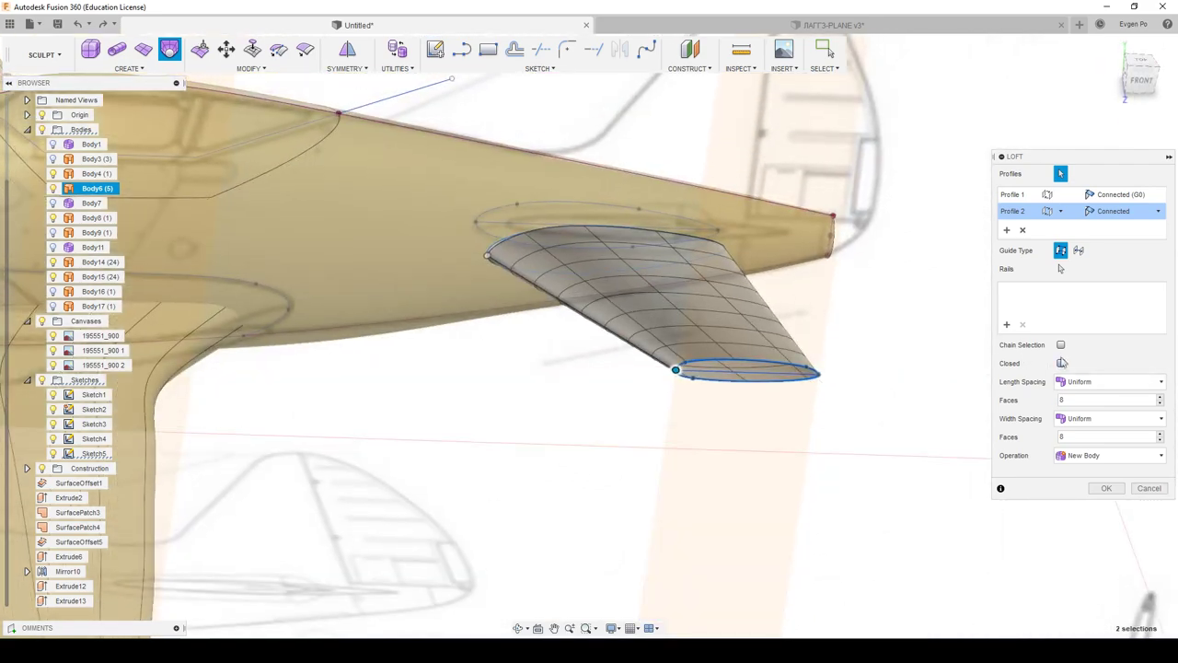
{"action": "left_click", "coordinate": [1061, 363]}
{"action": "middle_click_drag", "start_coordinate": [981, 407], "coordinate": [737, 398], "text": "shift"}
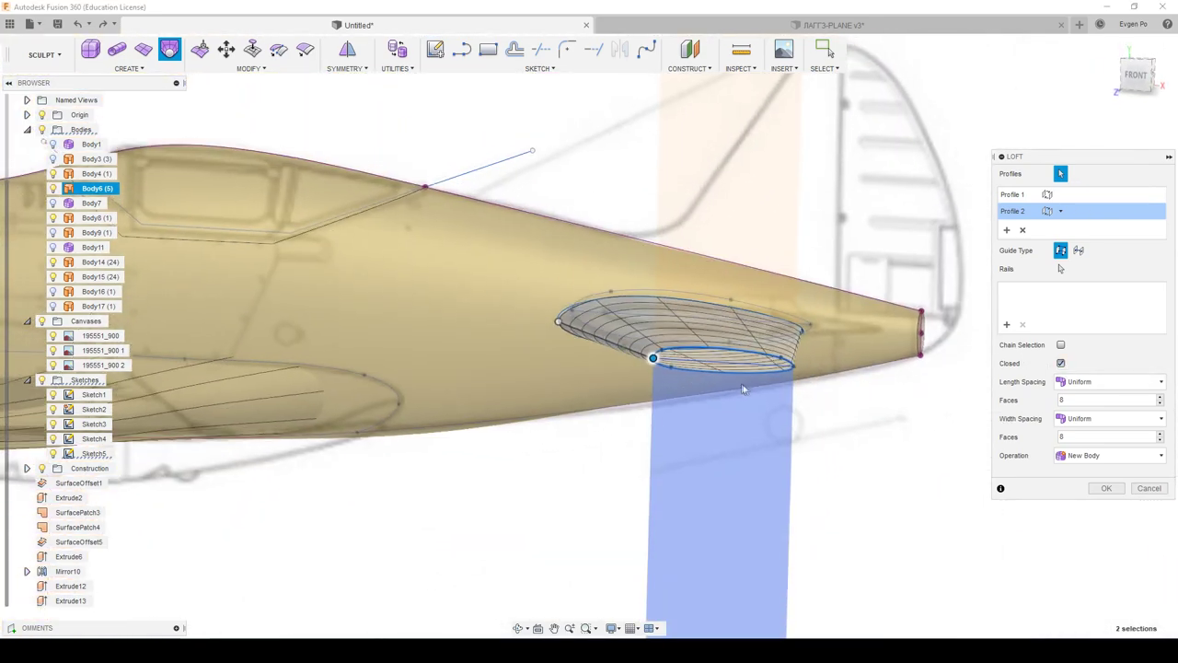
{"action": "scroll", "coordinate": [737, 398], "scroll_direction": "up", "scroll_amount": 2}
{"action": "scroll", "coordinate": [539, 336], "scroll_direction": "up", "scroll_amount": 3}
{"action": "scroll", "coordinate": [539, 336], "scroll_direction": "up", "scroll_amount": 2}
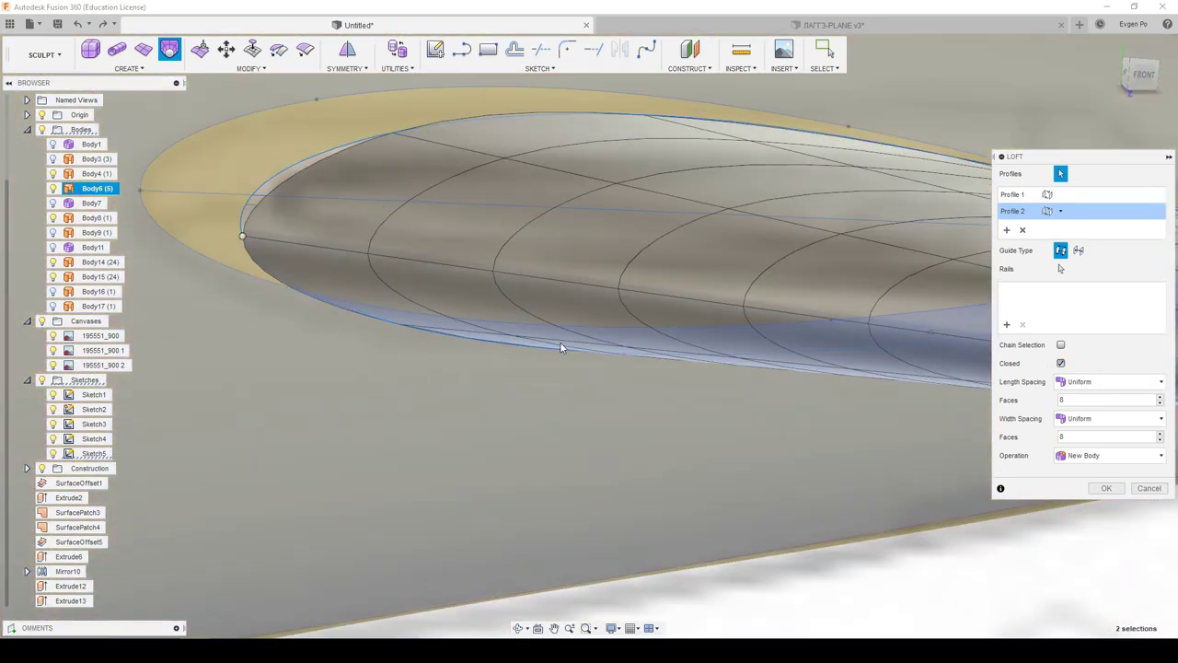
{"action": "mouse_move", "coordinate": [572, 347]}
{"action": "middle_mouse_down", "text": "shift"}
{"action": "mouse_move", "coordinate": [258, 168]}
{"action": "mouse_move", "coordinate": [268, 196]}
{"action": "mouse_move", "coordinate": [434, 172]}
{"action": "middle_mouse_up", "text": "shift"}
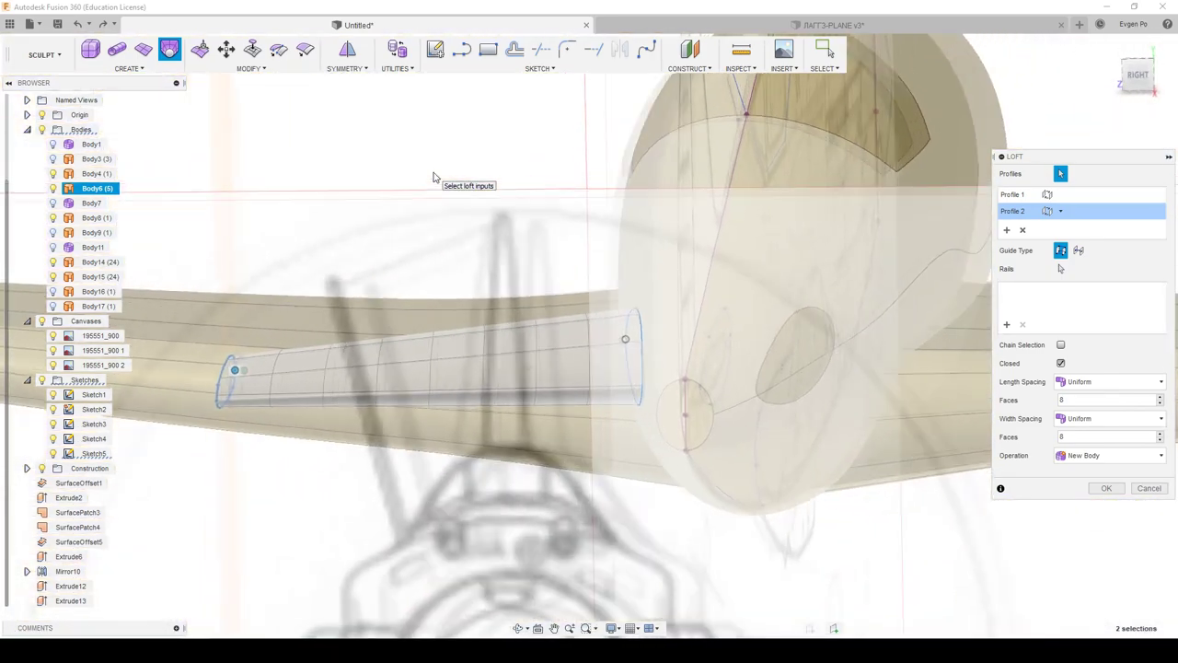
{"action": "mouse_move", "coordinate": [434, 172]}
{"action": "middle_mouse_down", "text": "shift"}
{"action": "mouse_move", "coordinate": [465, 207]}
{"action": "mouse_move", "coordinate": [1165, 103]}
{"action": "middle_mouse_up", "text": "shift"}
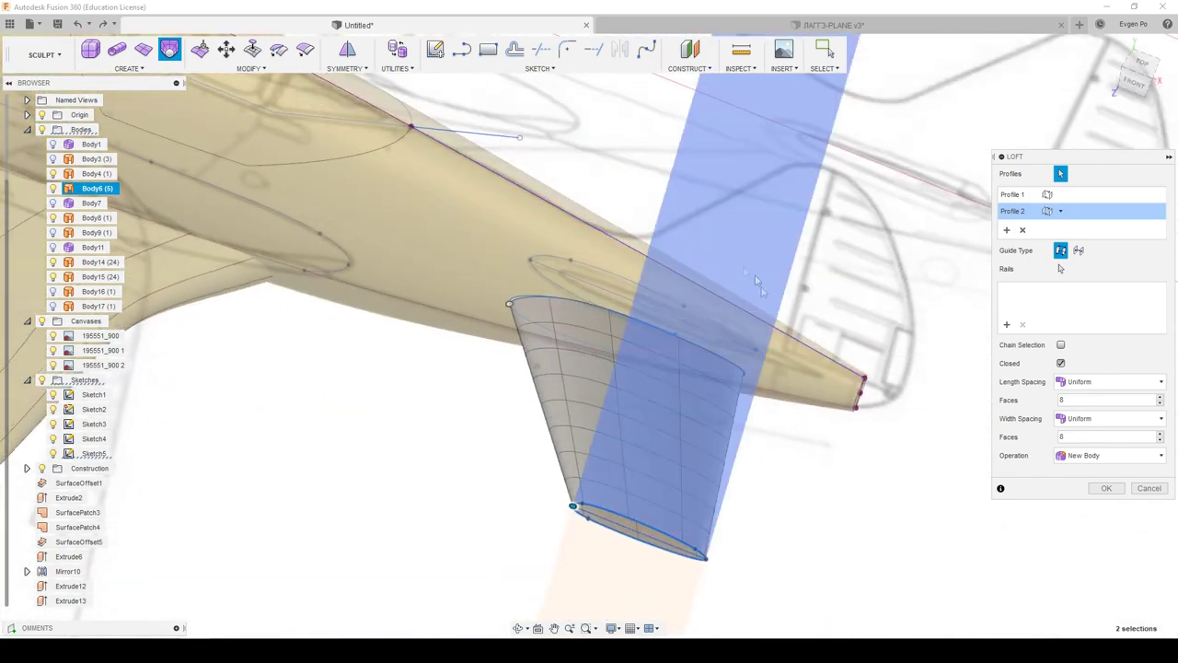
Step: Set the loft to 4 faces in each direction and confirm, creating Body19
{"action": "left_click", "coordinate": [1141, 67]}
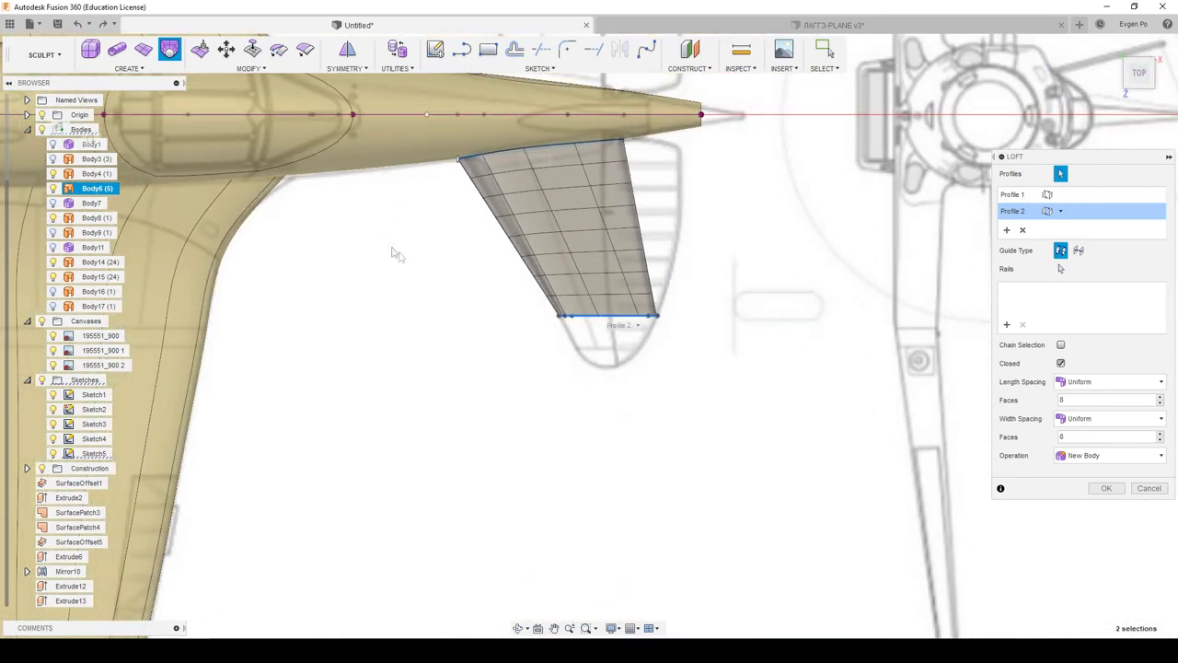
{"action": "scroll", "coordinate": [502, 307], "scroll_direction": "down", "scroll_amount": 2}
{"action": "scroll", "coordinate": [543, 294], "scroll_direction": "down", "scroll_amount": 2}
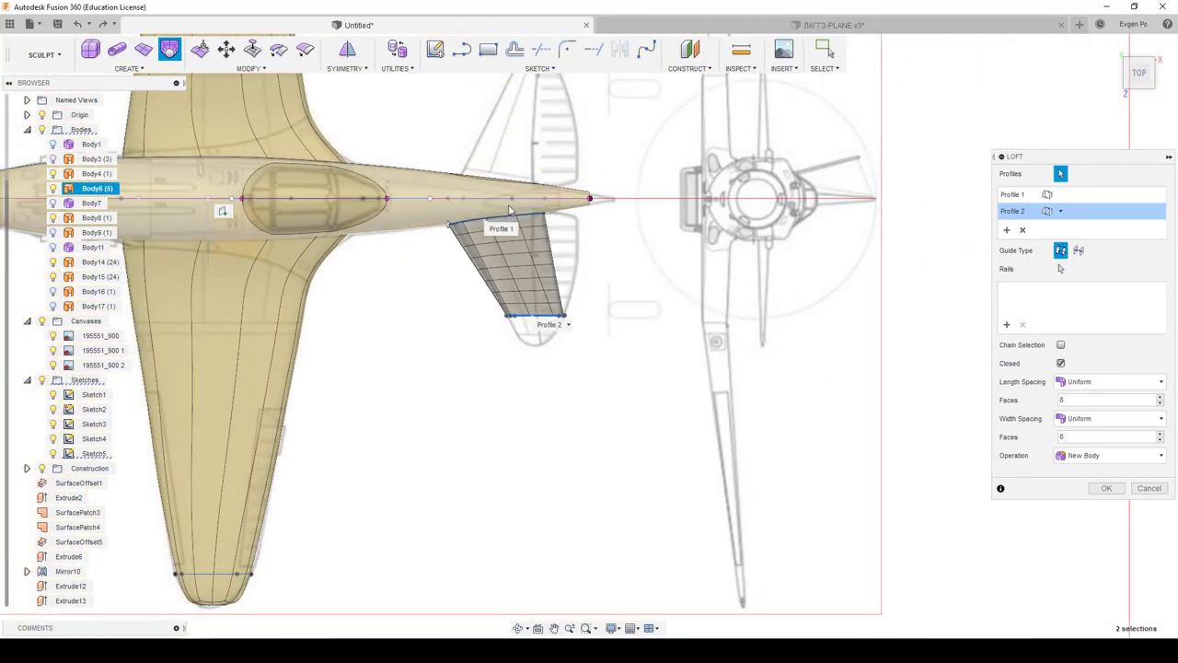
{"action": "scroll", "coordinate": [607, 281], "scroll_direction": "up", "scroll_amount": 3}
{"action": "scroll", "coordinate": [671, 271], "scroll_direction": "up", "scroll_amount": 2}
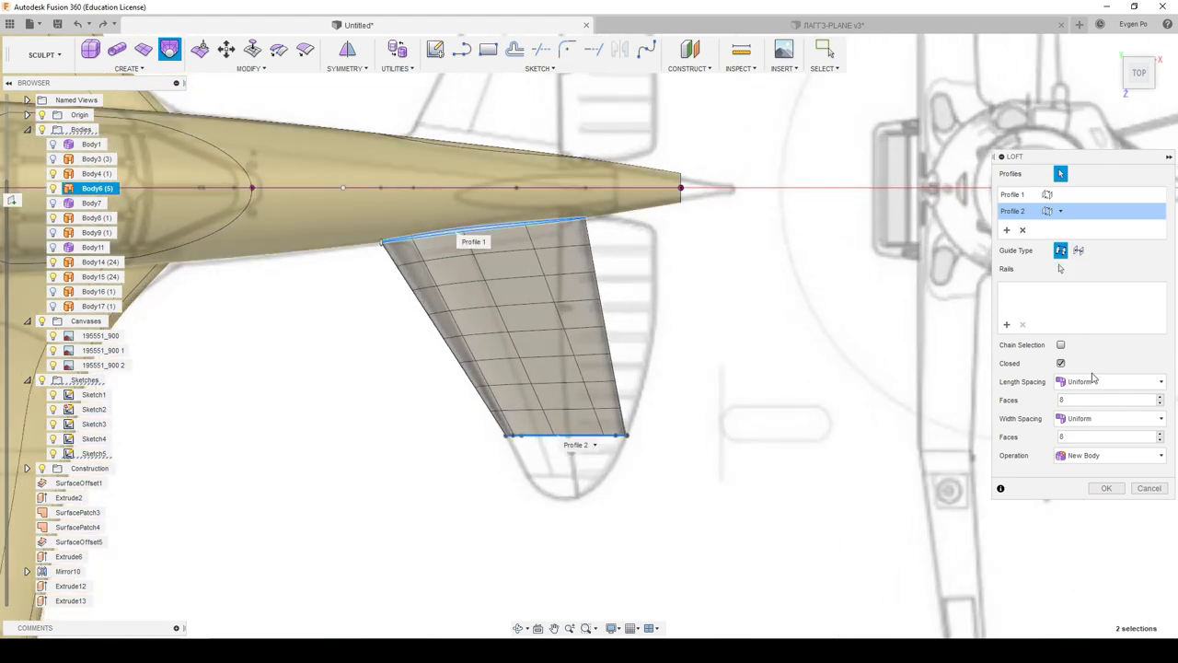
{"action": "type", "text": "4"}
{"action": "left_click", "coordinate": [1068, 438]}
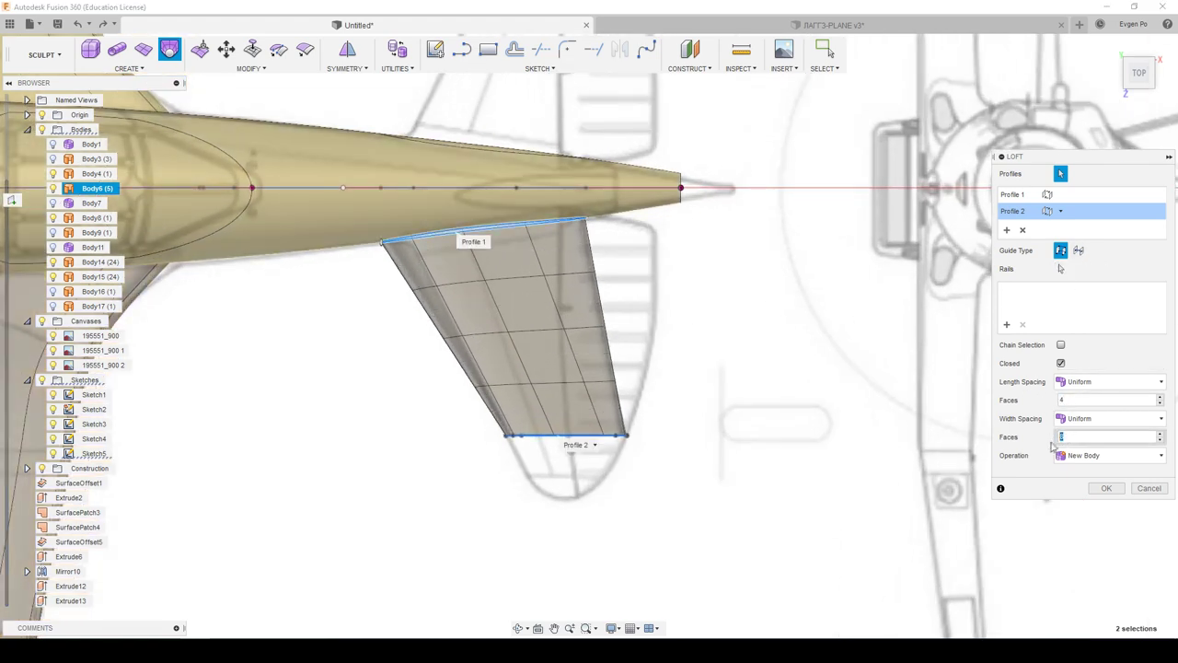
{"action": "left_click", "coordinate": [1109, 488]}
{"action": "left_click", "coordinate": [200, 49]}
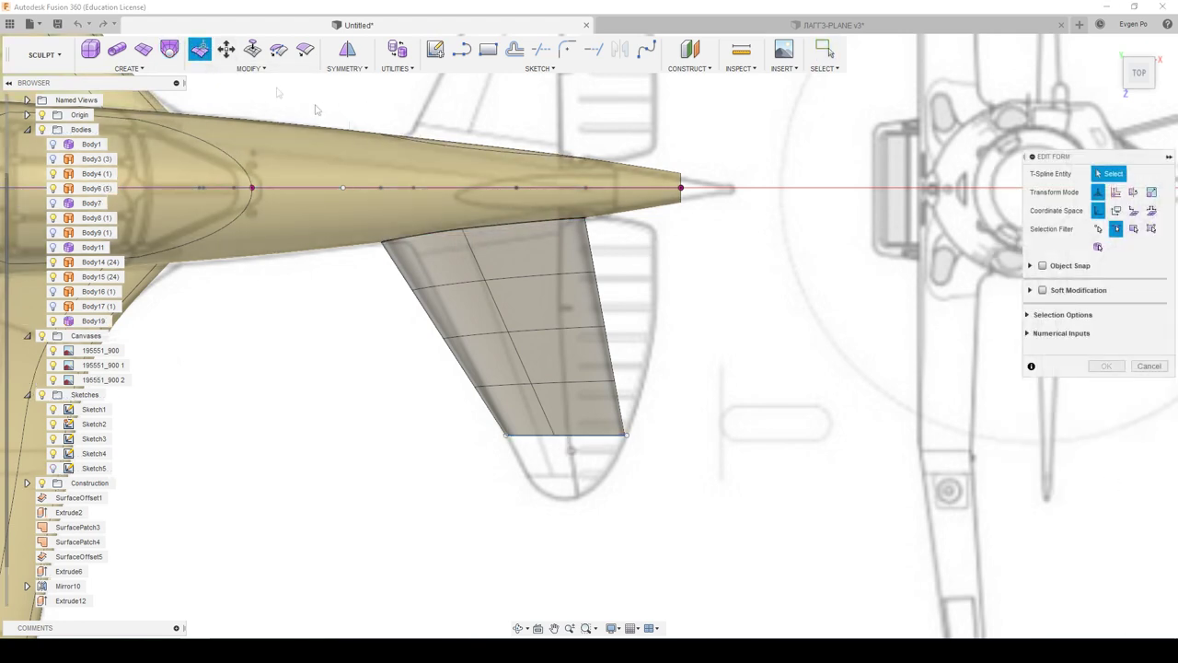
Step: Nudge the stabilizer's upper and lower edge loops slightly in Edit Form
{"action": "left_click", "coordinate": [572, 440]}
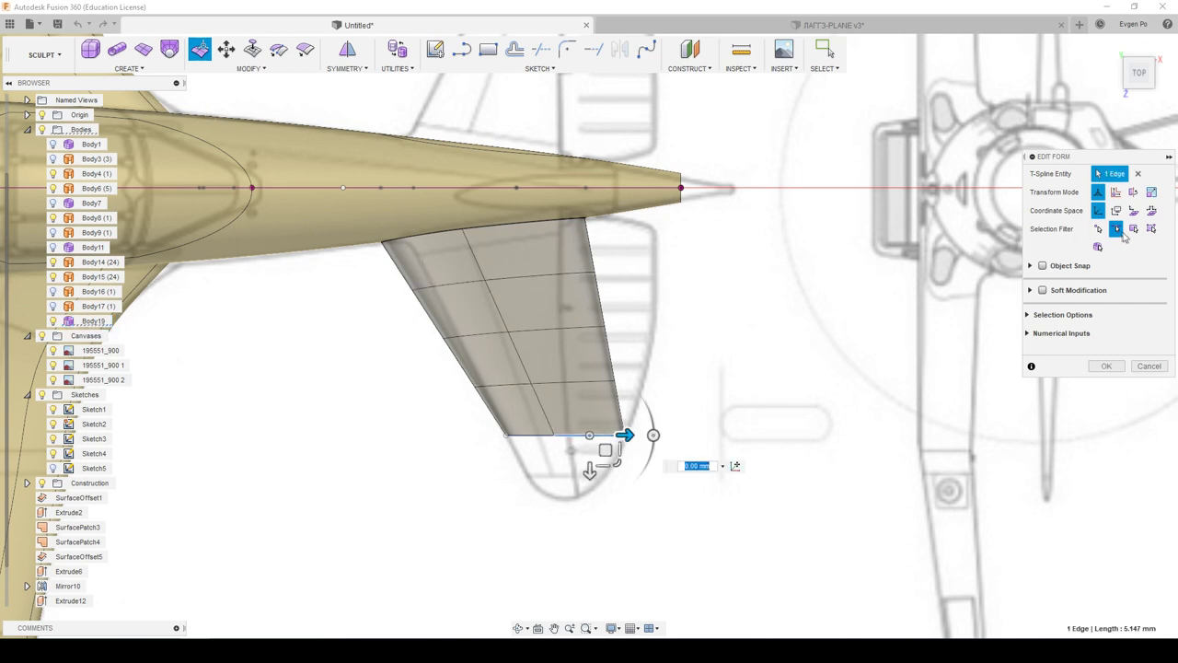
{"action": "double_click", "coordinate": [453, 289]}
{"action": "left_click_drag", "start_coordinate": [518, 297], "coordinate": [526, 292]}
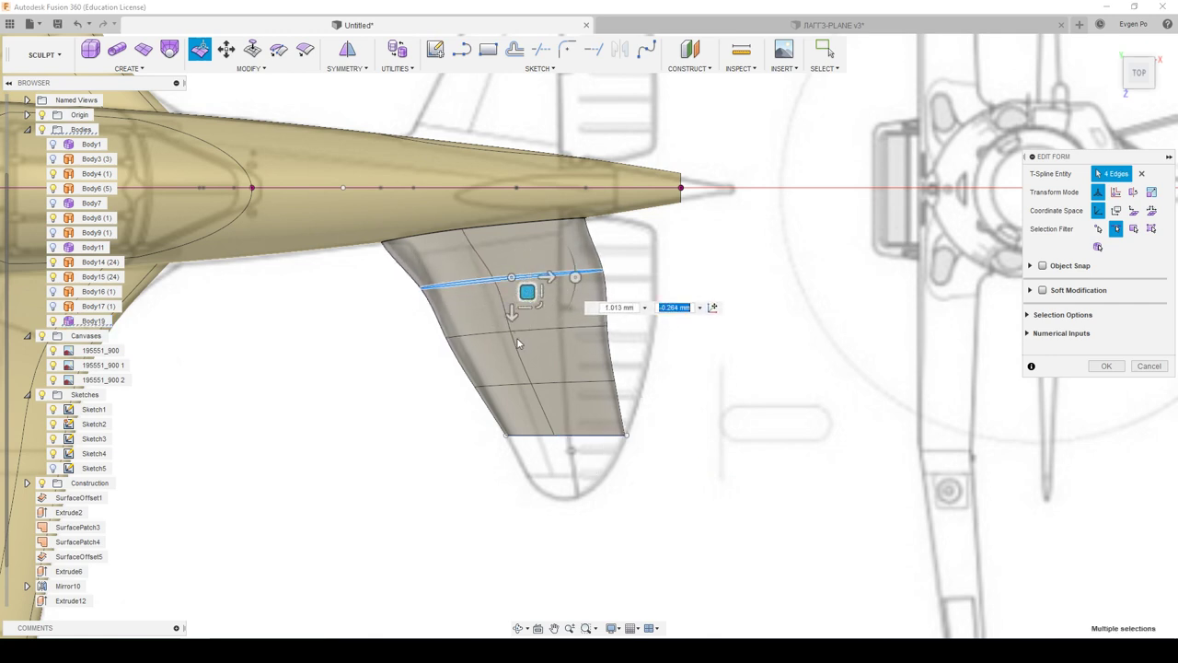
{"action": "double_click", "coordinate": [527, 331]}
{"action": "left_click_drag", "start_coordinate": [543, 331], "coordinate": [556, 344]}
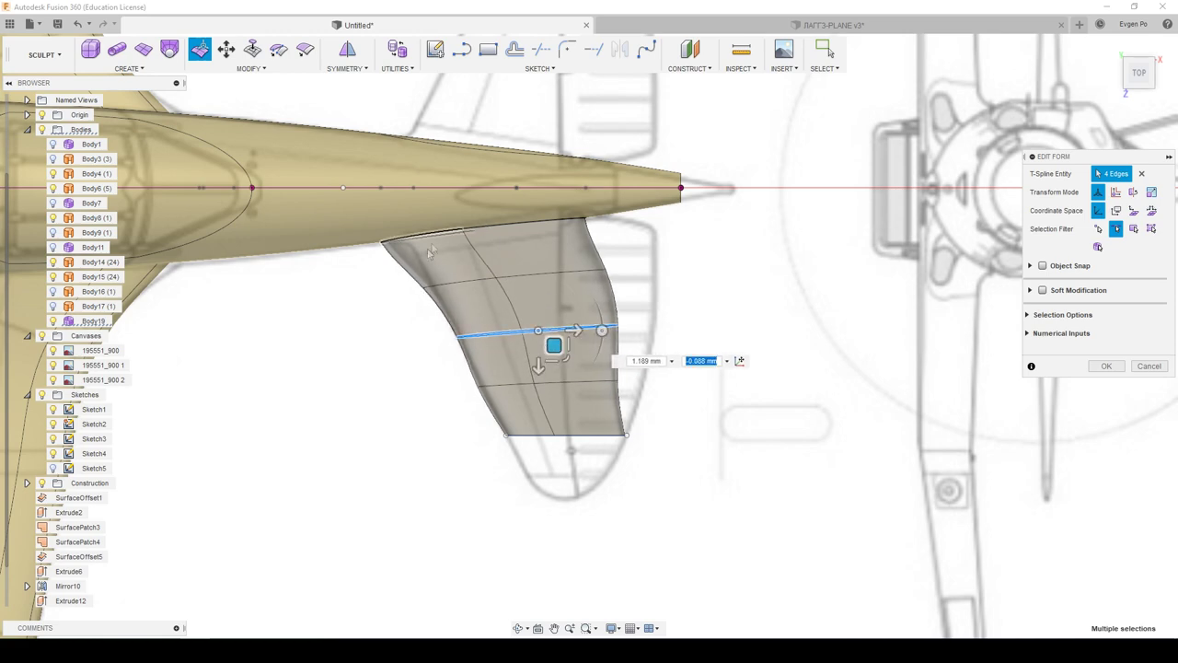
{"action": "middle_click_drag", "start_coordinate": [440, 241], "coordinate": [267, 244], "text": "shift"}
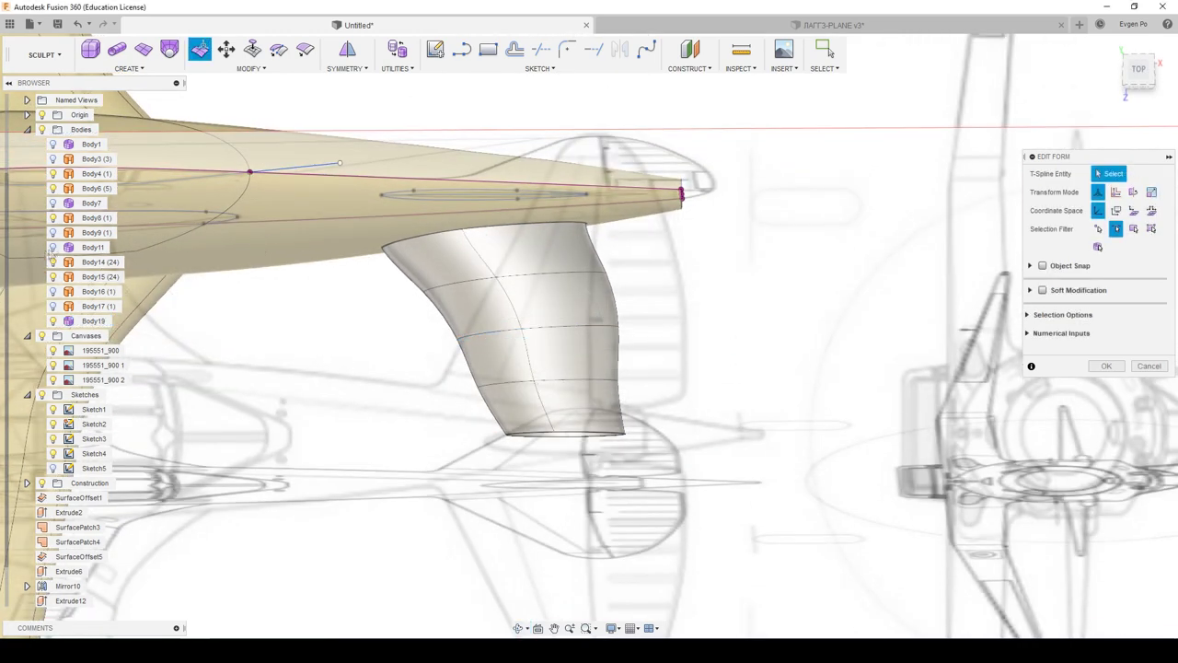
Step: Hide Body6 and align the root, middle, lower and tip loops to the top-view blueprint
{"action": "left_click", "coordinate": [53, 189]}
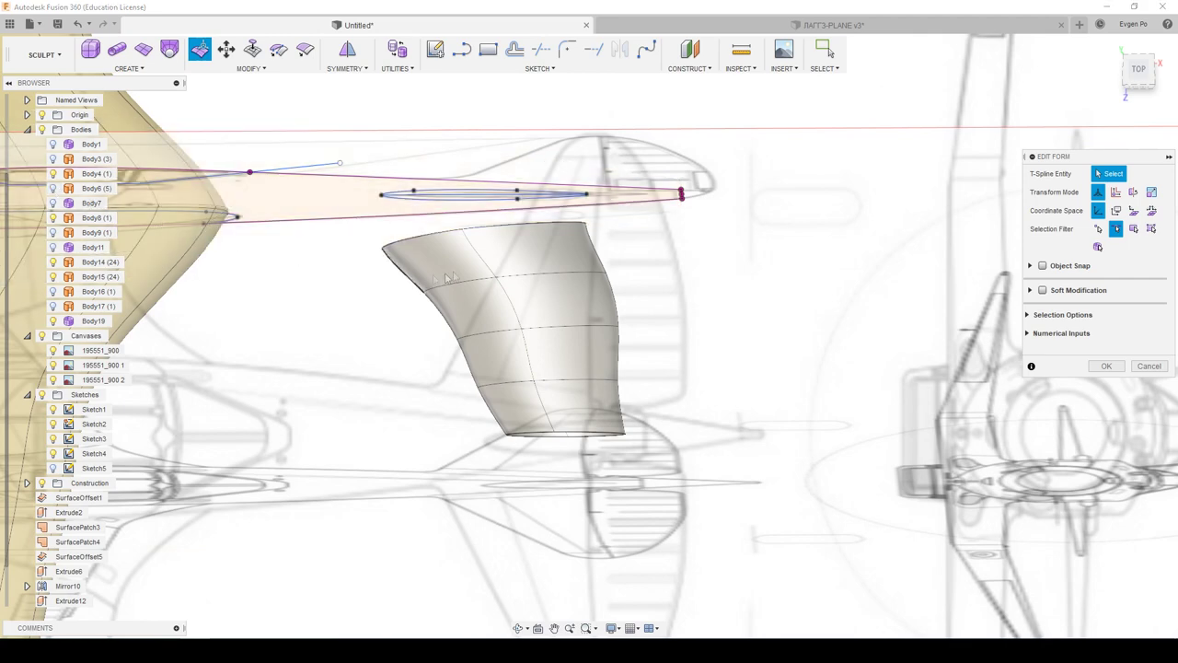
{"action": "left_click", "coordinate": [1139, 70]}
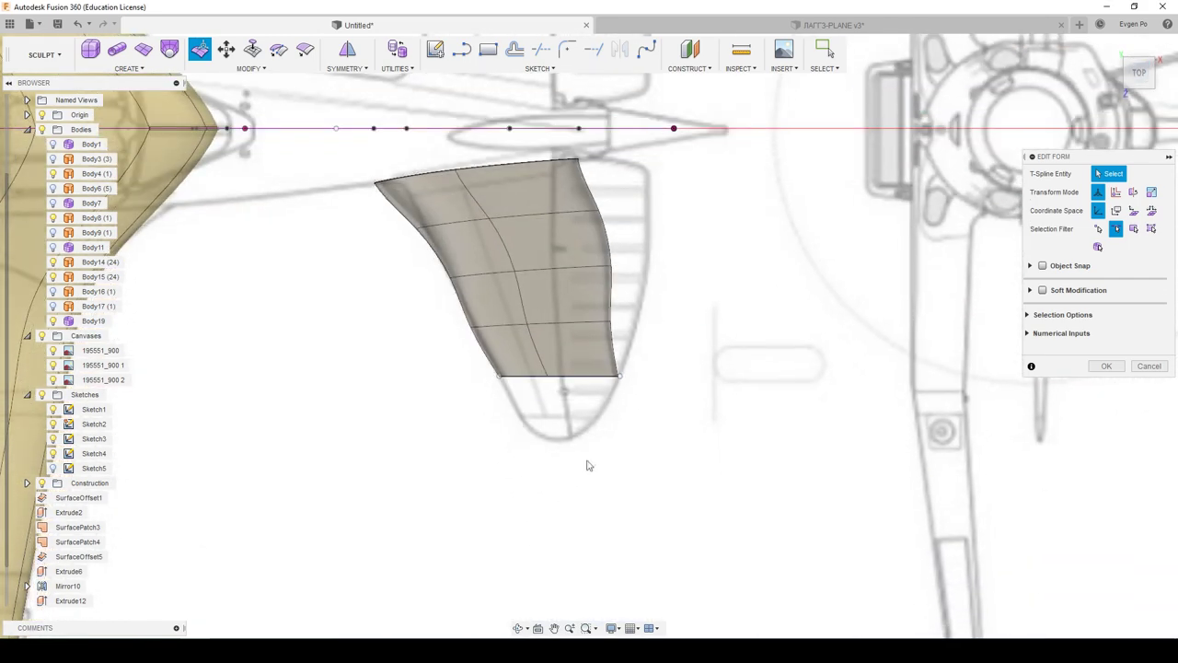
{"action": "double_click", "coordinate": [505, 223]}
{"action": "left_click_drag", "start_coordinate": [515, 230], "coordinate": [539, 221]}
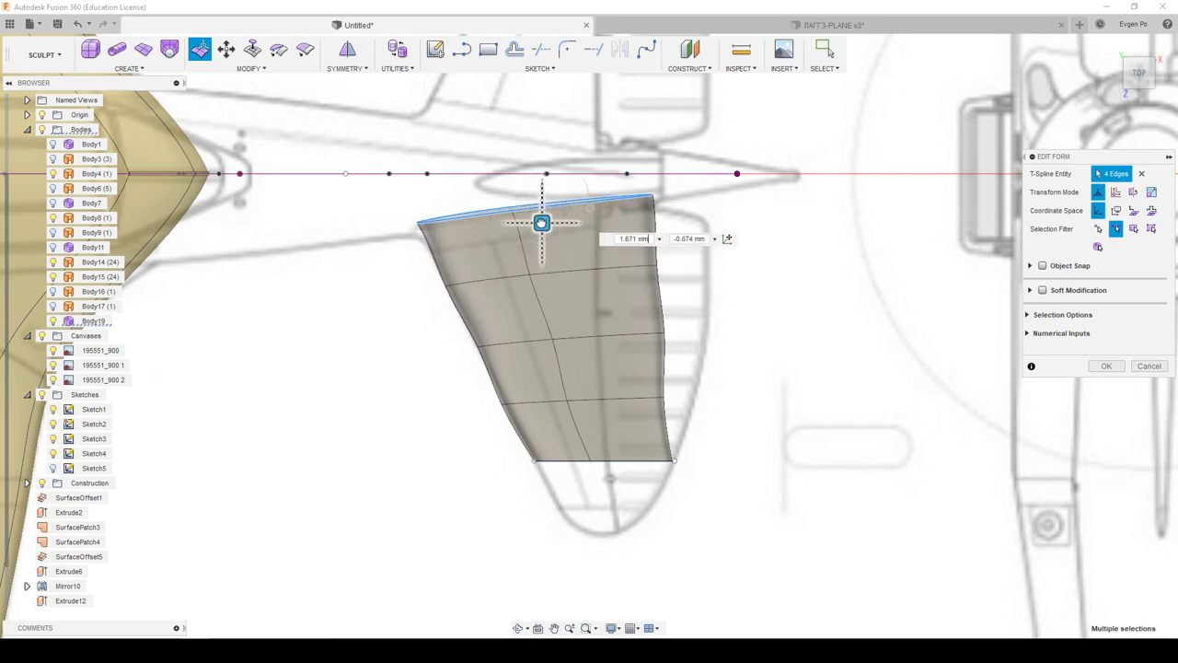
{"action": "double_click", "coordinate": [561, 281]}
{"action": "left_click_drag", "start_coordinate": [560, 292], "coordinate": [565, 290]}
{"action": "double_click", "coordinate": [591, 408]}
{"action": "left_click_drag", "start_coordinate": [600, 411], "coordinate": [607, 414]}
{"action": "double_click", "coordinate": [632, 461]}
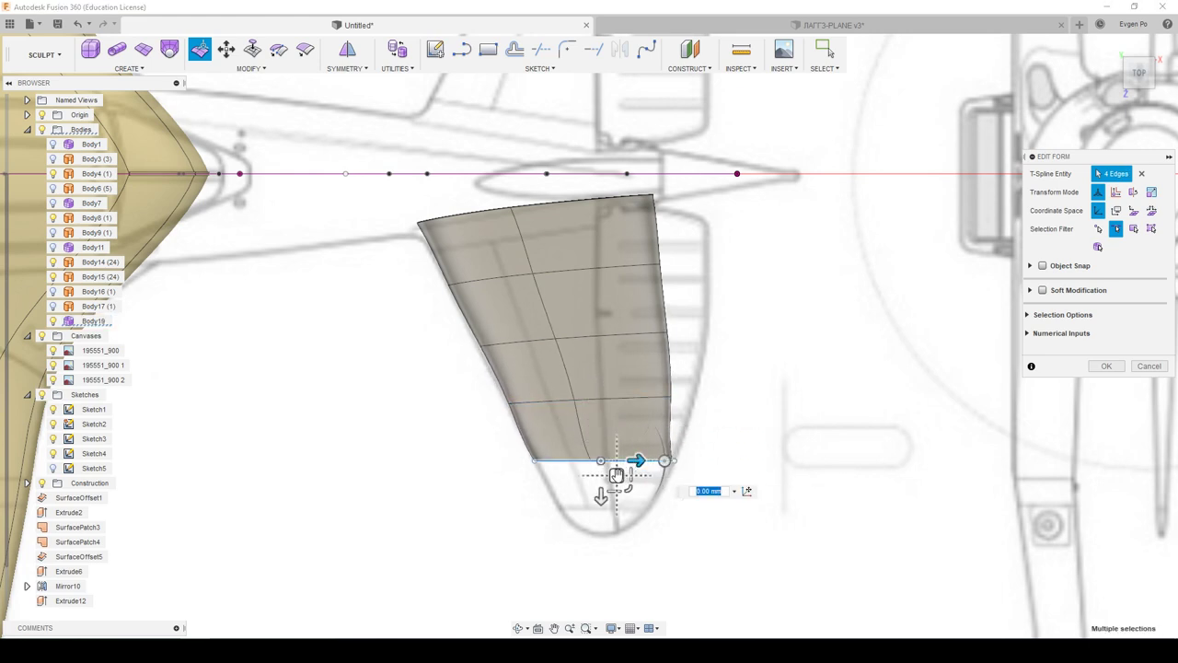
{"action": "left_click_drag", "start_coordinate": [616, 474], "coordinate": [620, 478]}
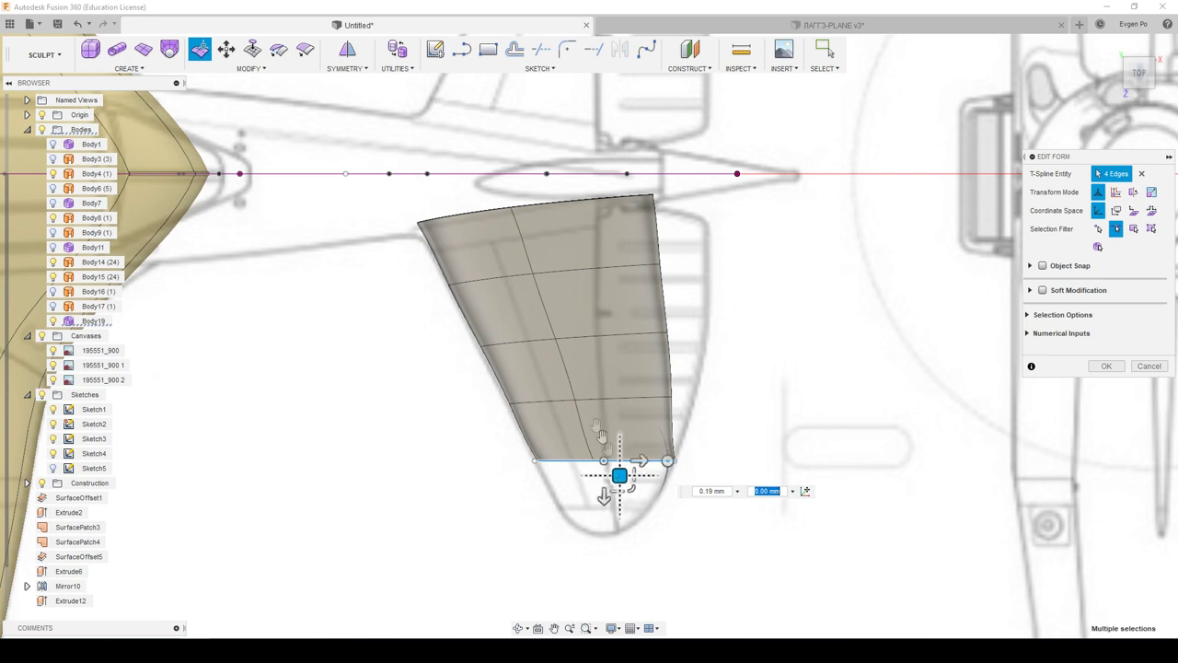
Step: Bulge the middle loop outward and widen the stabilizer's root and mid-section
{"action": "double_click", "coordinate": [573, 341]}
{"action": "left_click_drag", "start_coordinate": [594, 349], "coordinate": [620, 411]}
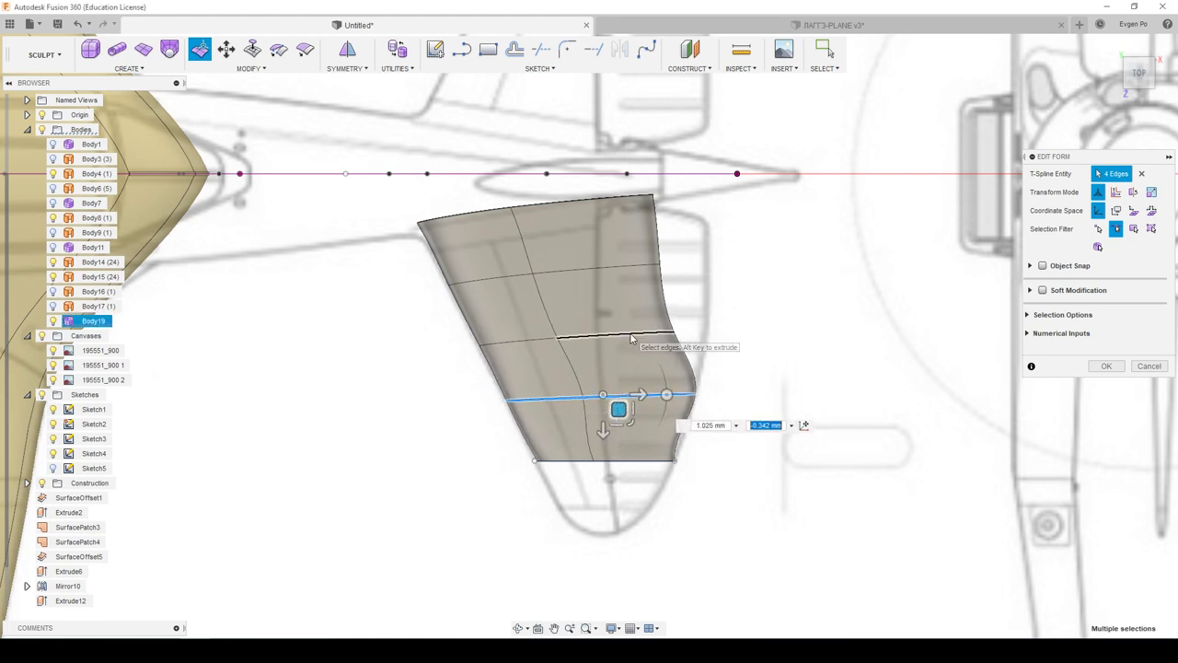
{"action": "key", "text": "ctrl+z"}
{"action": "left_click_drag", "start_coordinate": [599, 345], "coordinate": [610, 337]}
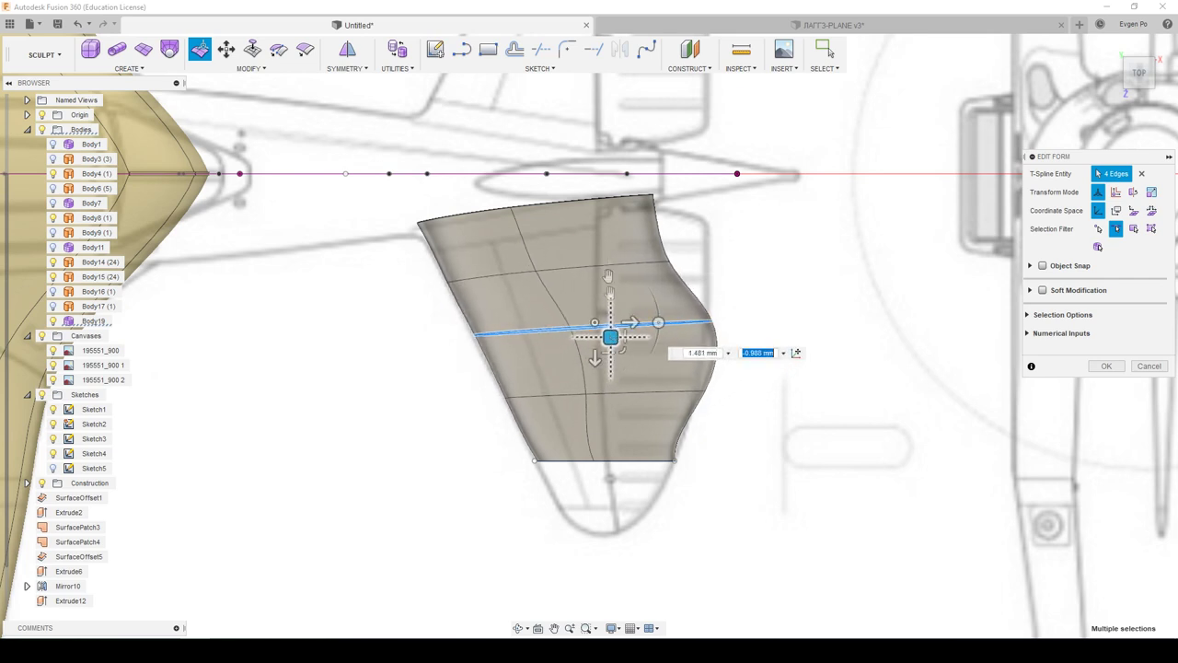
{"action": "left_click", "coordinate": [601, 205]}
{"action": "mouse_move", "coordinate": [542, 223]}
{"action": "left_mouse_down"}
{"action": "mouse_move", "coordinate": [567, 225]}
{"action": "mouse_move", "coordinate": [604, 193]}
{"action": "mouse_move", "coordinate": [561, 208]}
{"action": "left_mouse_up"}
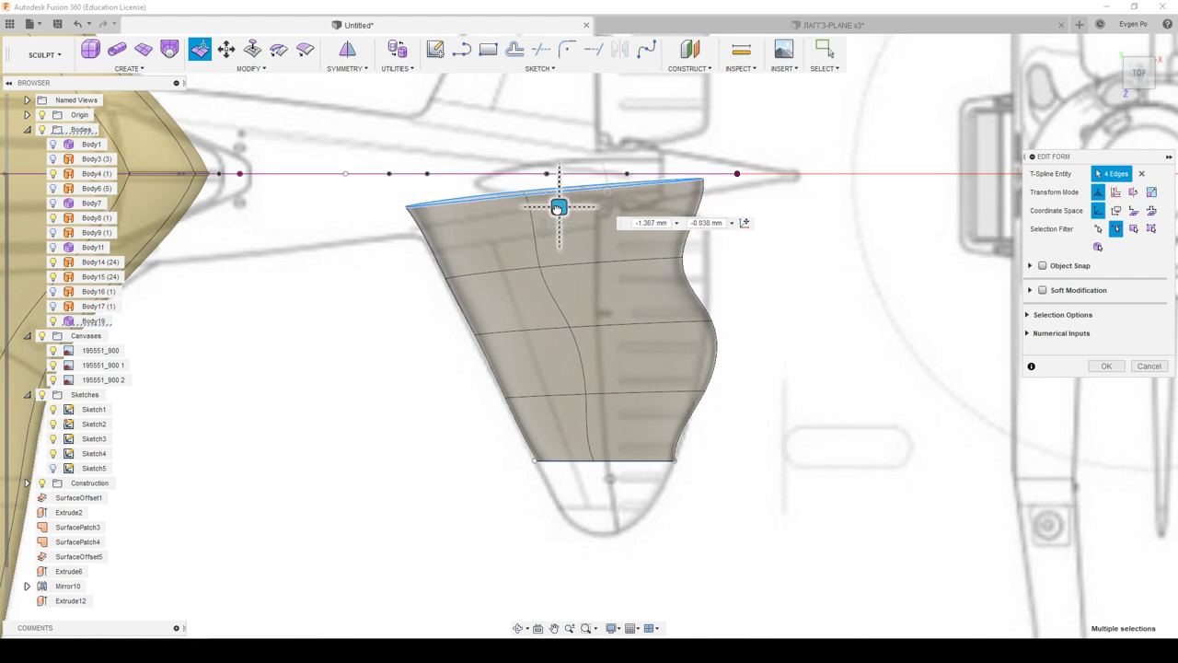
{"action": "left_click", "coordinate": [629, 266]}
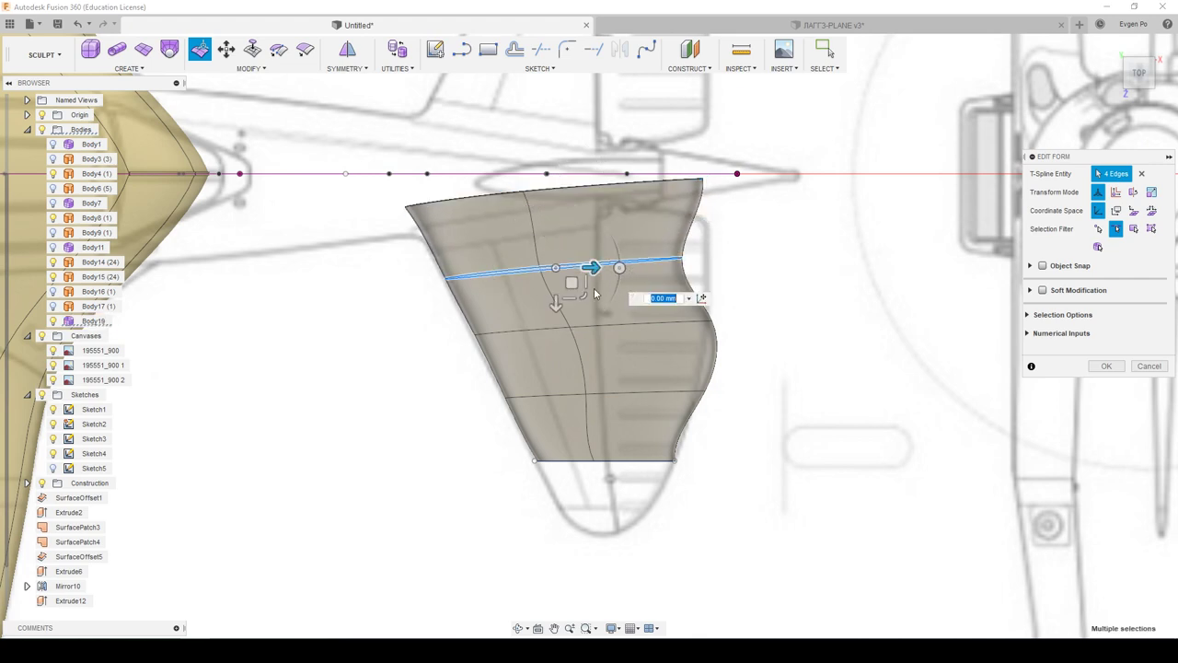
{"action": "left_click_drag", "start_coordinate": [589, 282], "coordinate": [609, 276]}
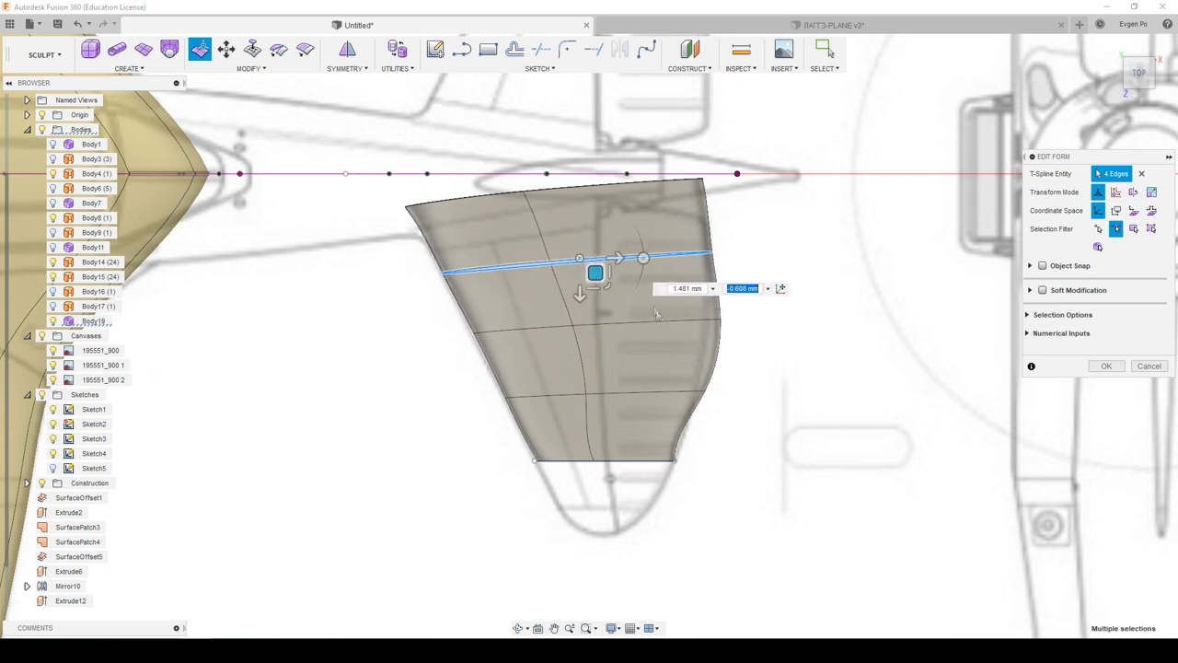
Step: Extend the stabilizer tip downward by adding a new row from its bottom edge
{"action": "left_click", "coordinate": [652, 464]}
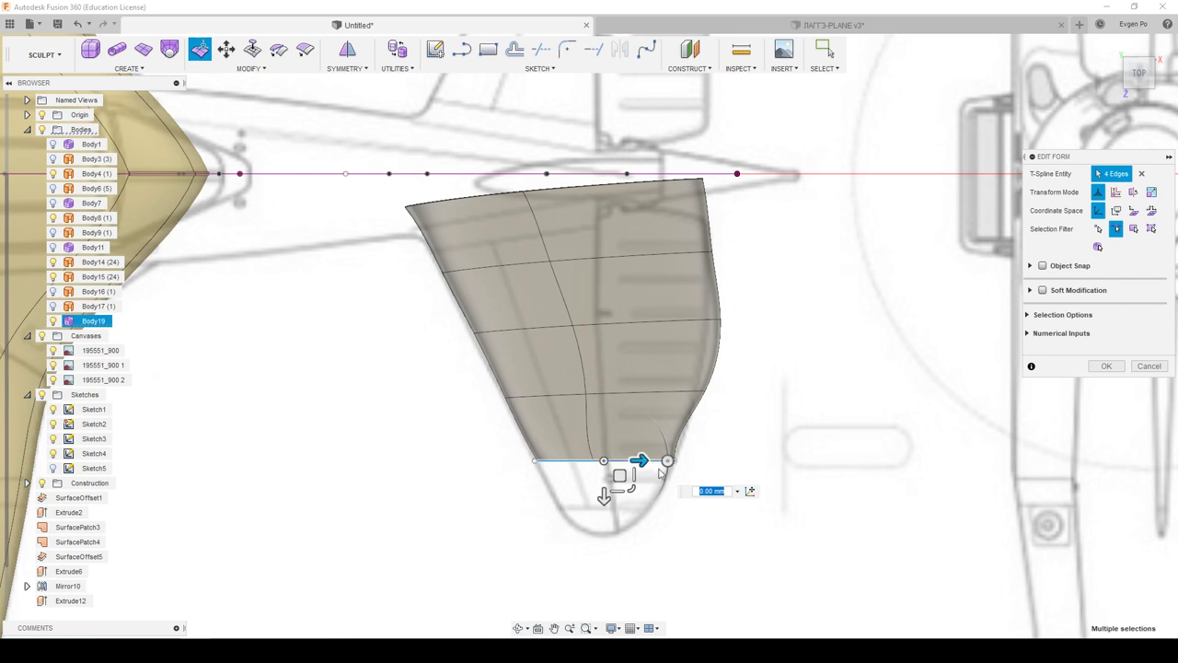
{"action": "left_click_drag", "start_coordinate": [604, 498], "coordinate": [602, 560], "text": "alt"}
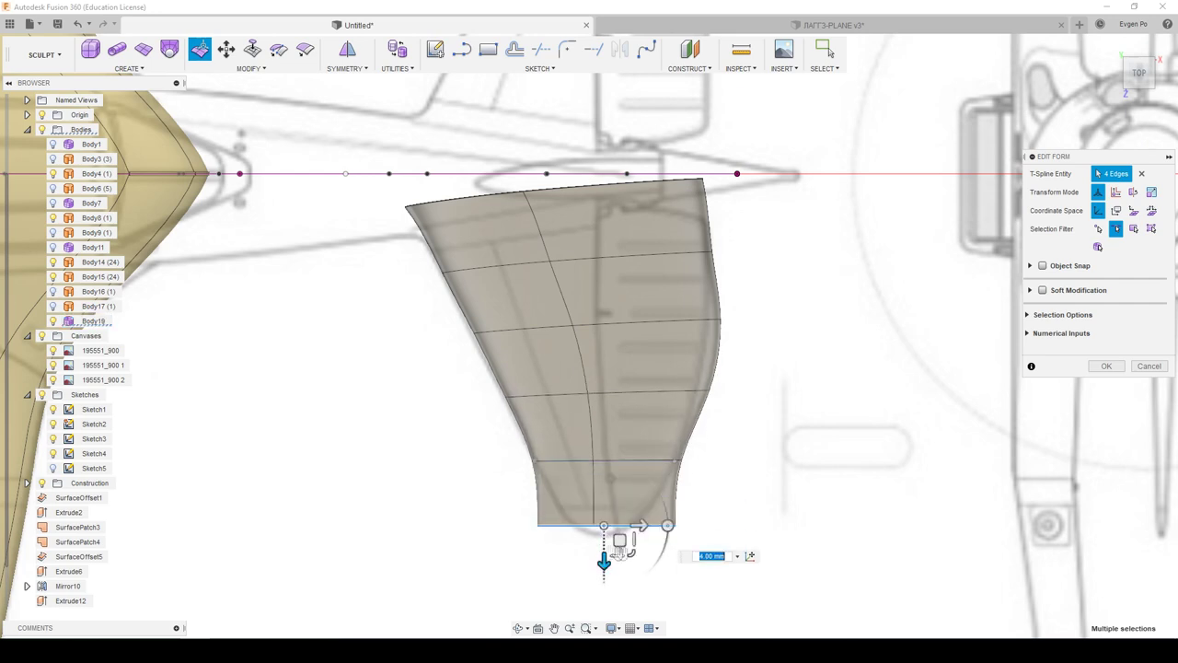
{"action": "scroll", "coordinate": [635, 541], "scroll_direction": "up", "scroll_amount": 2}
{"action": "scroll", "coordinate": [635, 541], "scroll_direction": "up", "scroll_amount": 2}
{"action": "scroll", "coordinate": [645, 538], "scroll_direction": "down", "scroll_amount": 5}
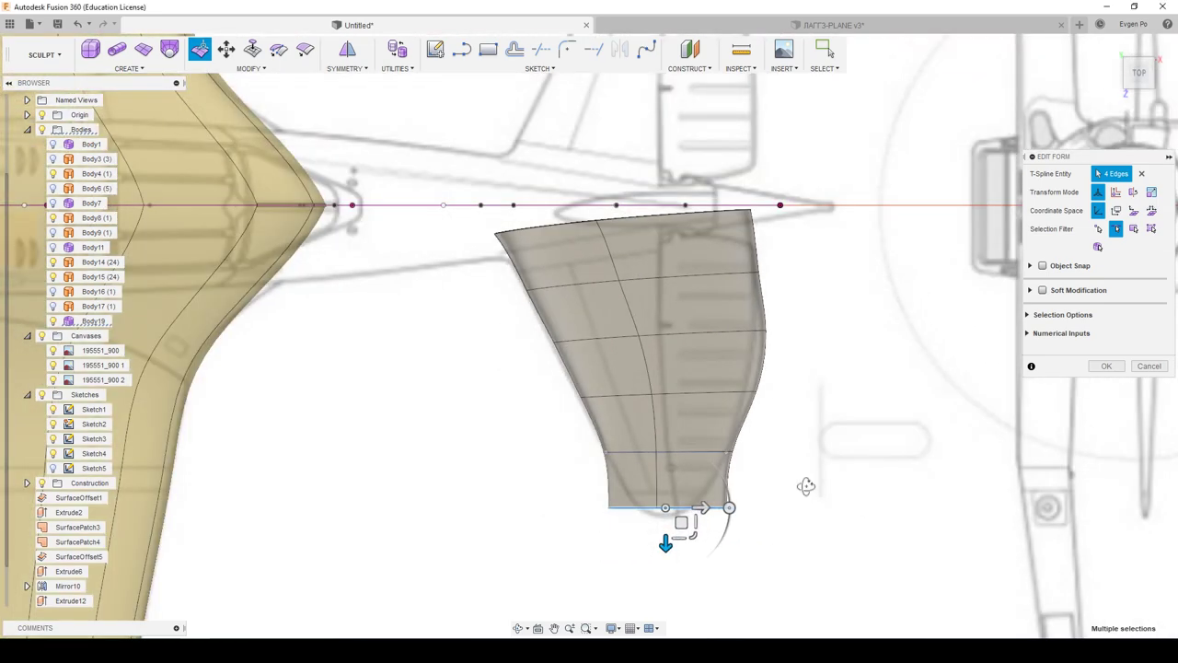
{"action": "middle_click_drag", "start_coordinate": [802, 486], "coordinate": [808, 482], "text": "shift"}
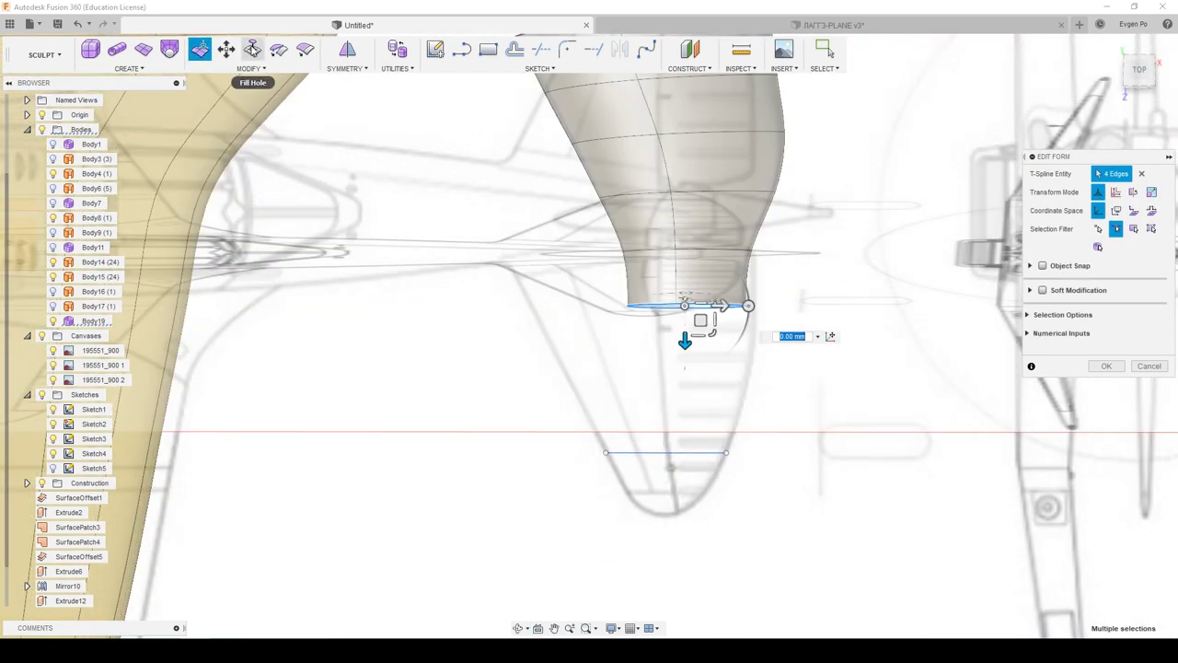
Step: Cap the open stabilizer tip with Fill Hole
{"action": "left_click", "coordinate": [252, 49]}
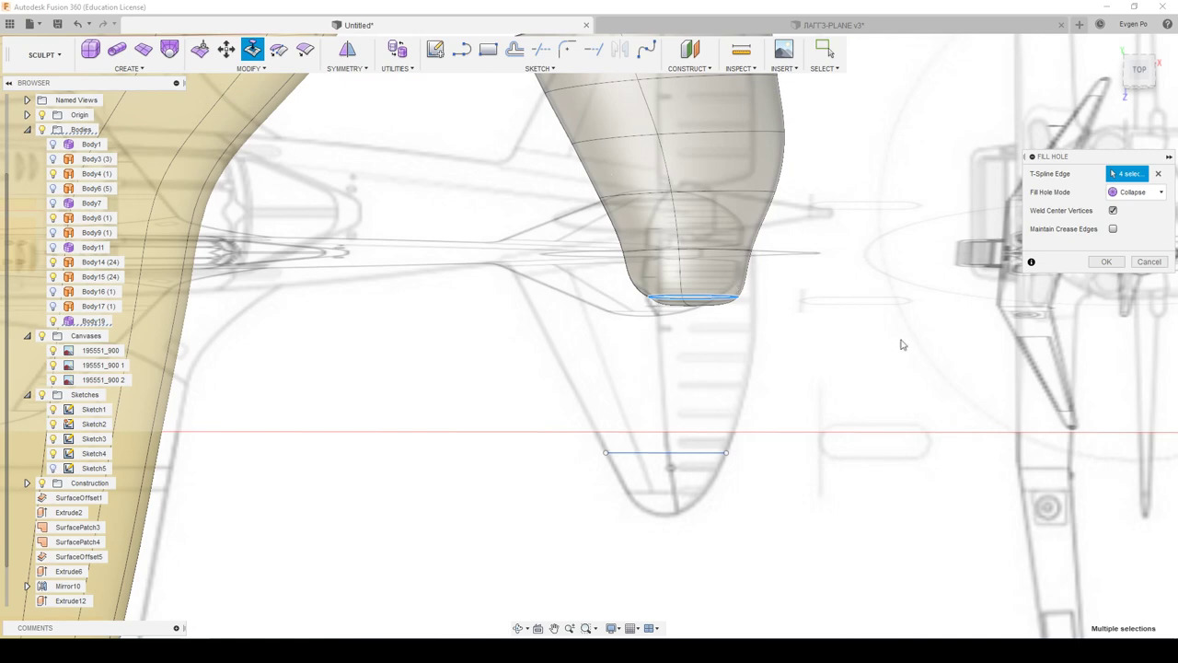
{"action": "left_click", "coordinate": [1106, 262]}
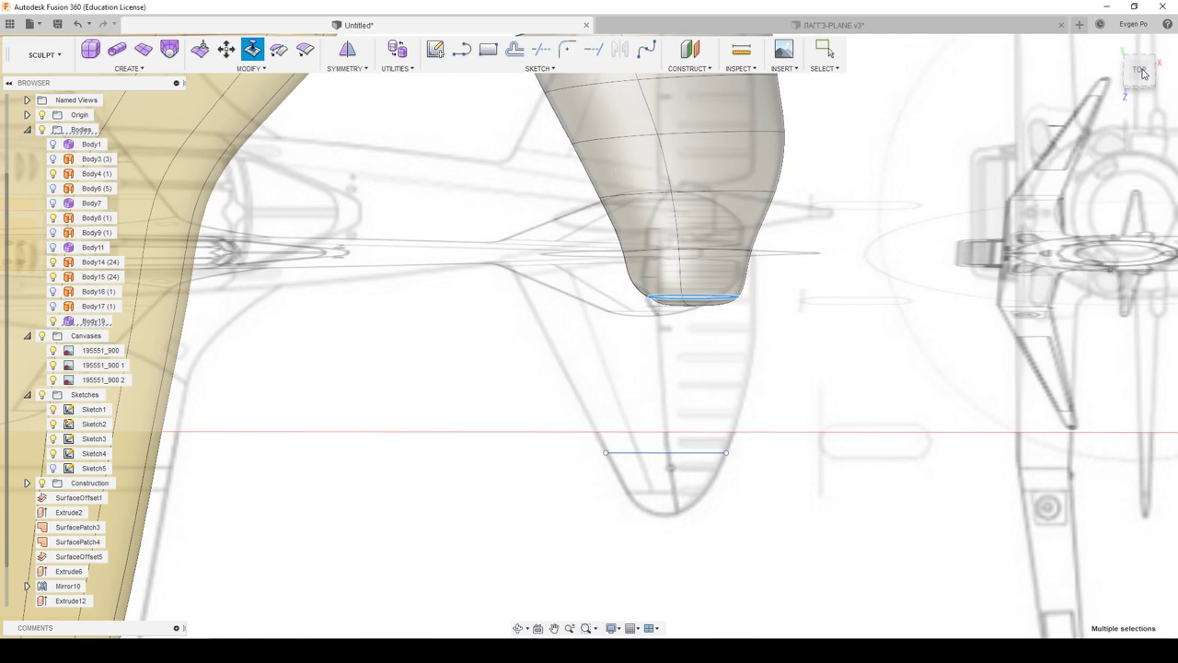
{"action": "middle_click_drag", "start_coordinate": [1114, 119], "coordinate": [258, 102], "text": "shift"}
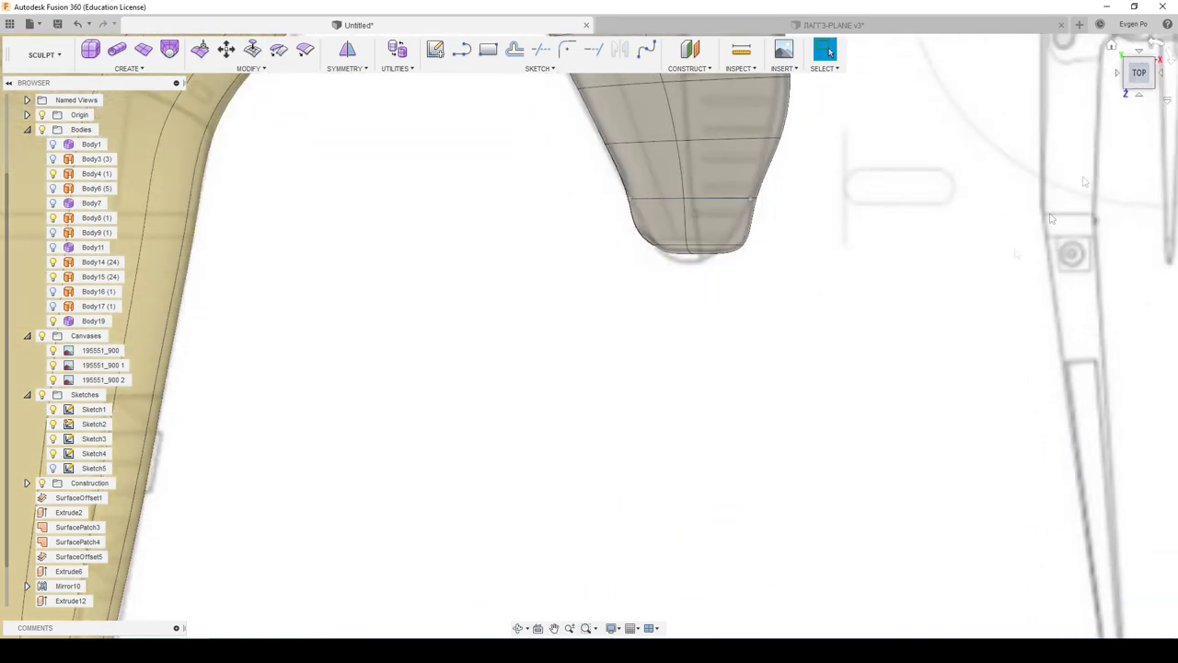
{"action": "left_click", "coordinate": [200, 48]}
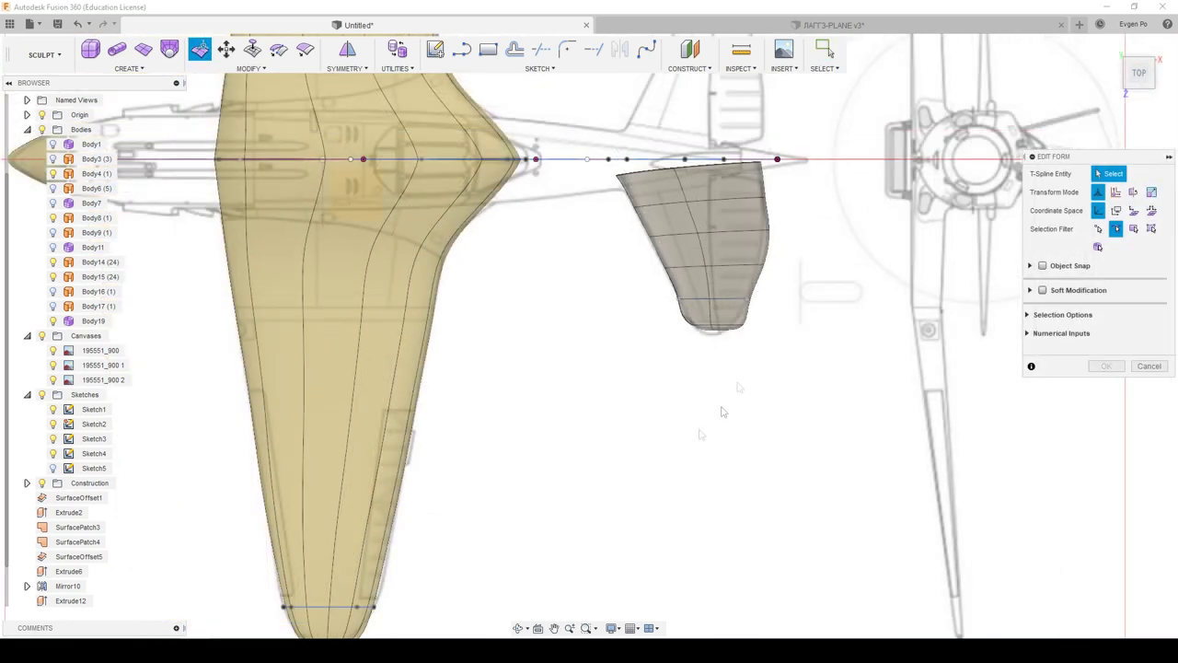
Step: Pull a horizontal stabilizer edge loop inward to narrow the lower section
{"action": "scroll", "coordinate": [741, 263], "scroll_direction": "down", "scroll_amount": 5}
{"action": "scroll", "coordinate": [741, 262], "scroll_direction": "up", "scroll_amount": 5}
{"action": "double_click", "coordinate": [727, 254]}
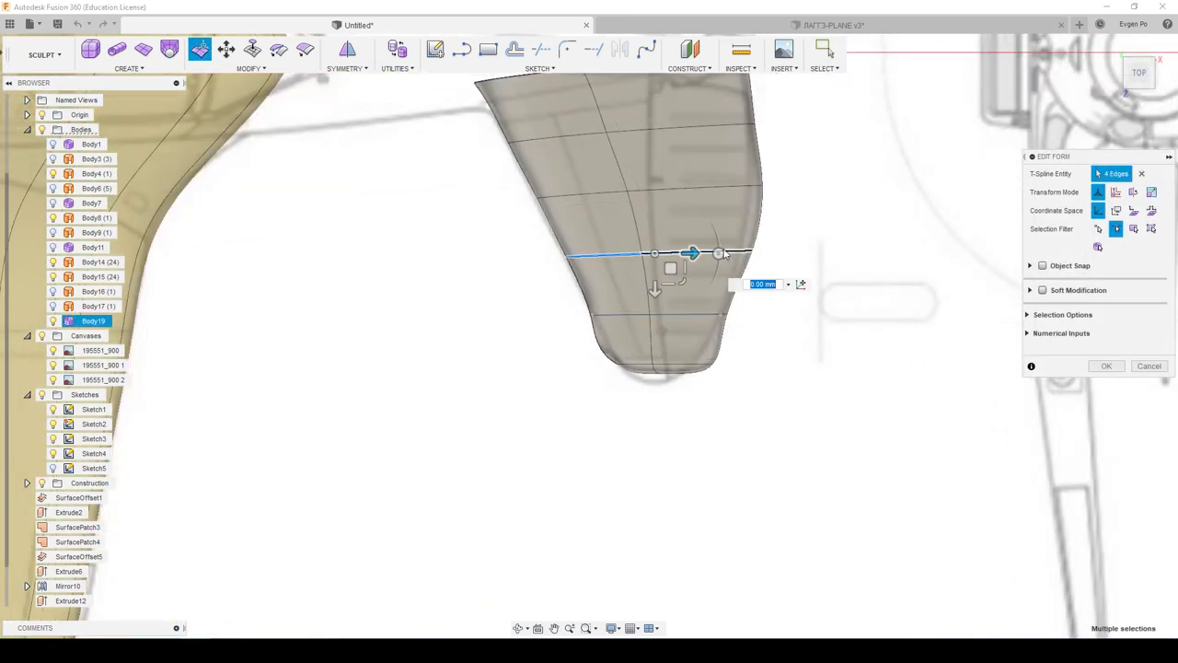
{"action": "left_click_drag", "start_coordinate": [685, 267], "coordinate": [663, 269]}
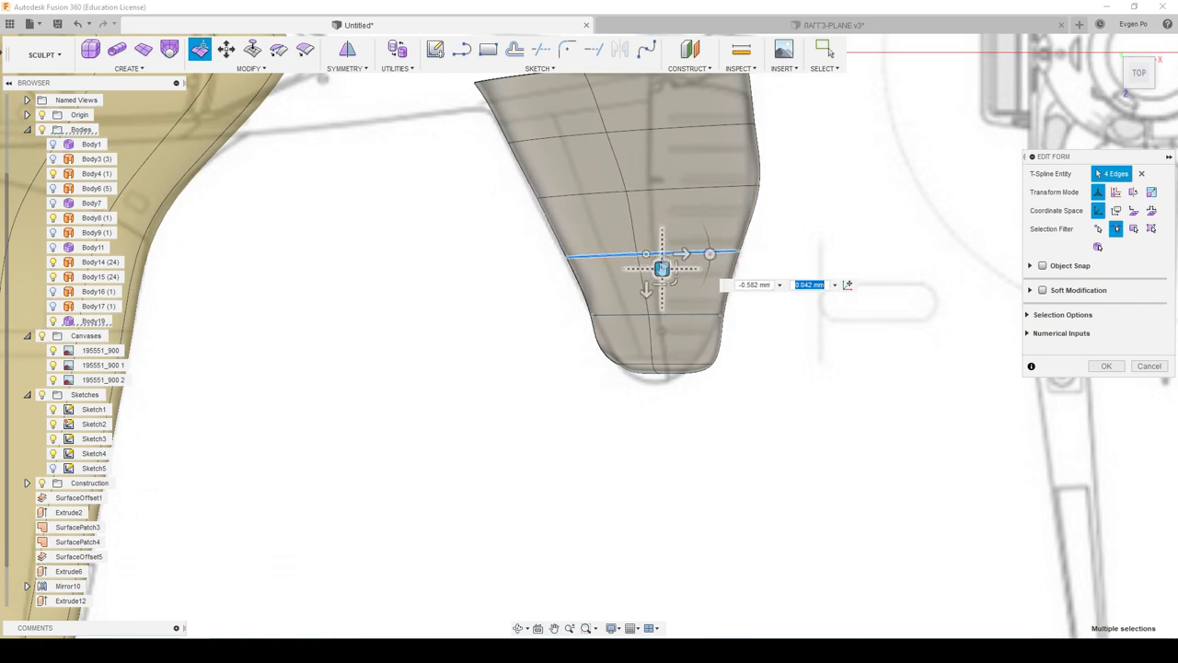
{"action": "middle_click_drag", "start_coordinate": [664, 269], "coordinate": [763, 238], "text": "shift"}
{"action": "scroll", "coordinate": [762, 237], "scroll_direction": "up", "scroll_amount": 2}
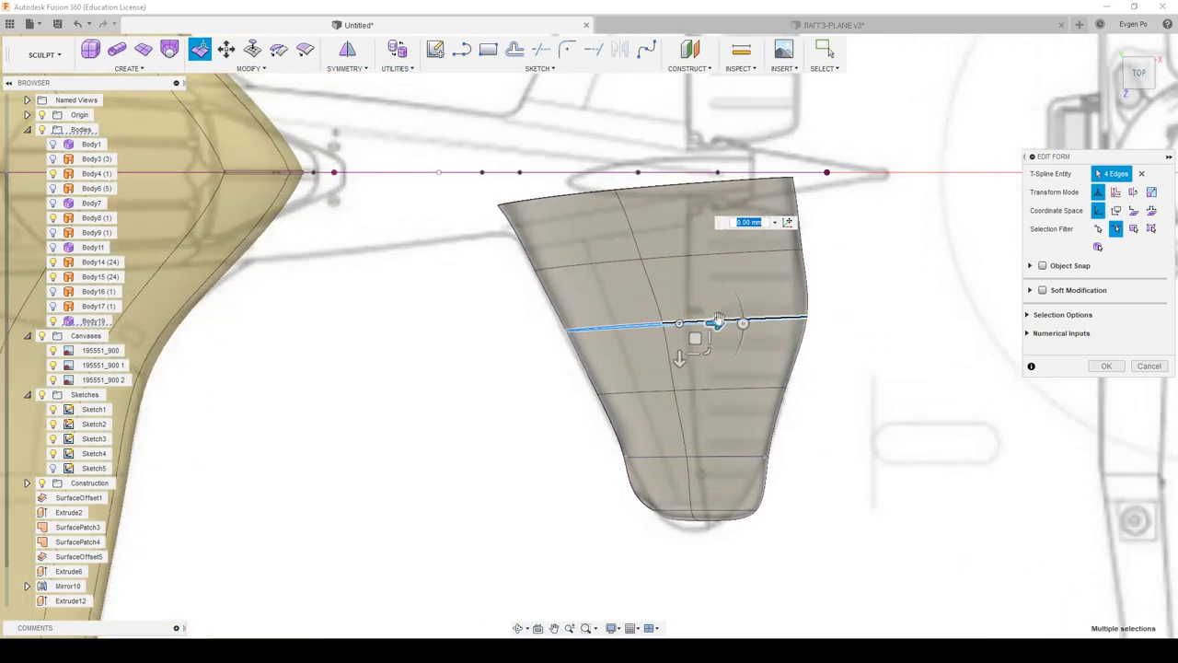
{"action": "left_click_drag", "start_coordinate": [707, 336], "coordinate": [705, 337]}
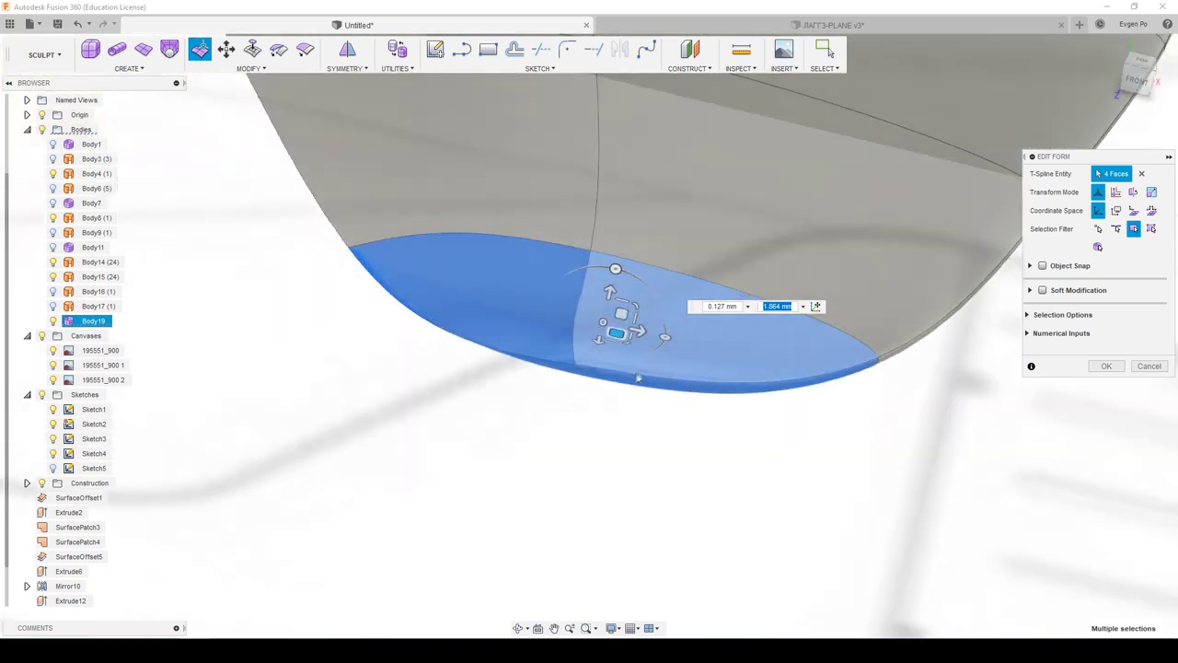
Step: End the form edit and delete the rounded bottom cap faces
{"action": "mouse_move", "coordinate": [638, 378]}
{"action": "middle_mouse_down", "text": "shift"}
{"action": "mouse_move", "coordinate": [584, 408]}
{"action": "mouse_move", "coordinate": [565, 400]}
{"action": "mouse_move", "coordinate": [828, 304]}
{"action": "mouse_move", "coordinate": [965, 187]}
{"action": "middle_mouse_up", "text": "shift"}
{"action": "scroll", "coordinate": [644, 380], "scroll_direction": "down", "scroll_amount": 3}
{"action": "left_click", "coordinate": [1146, 367]}
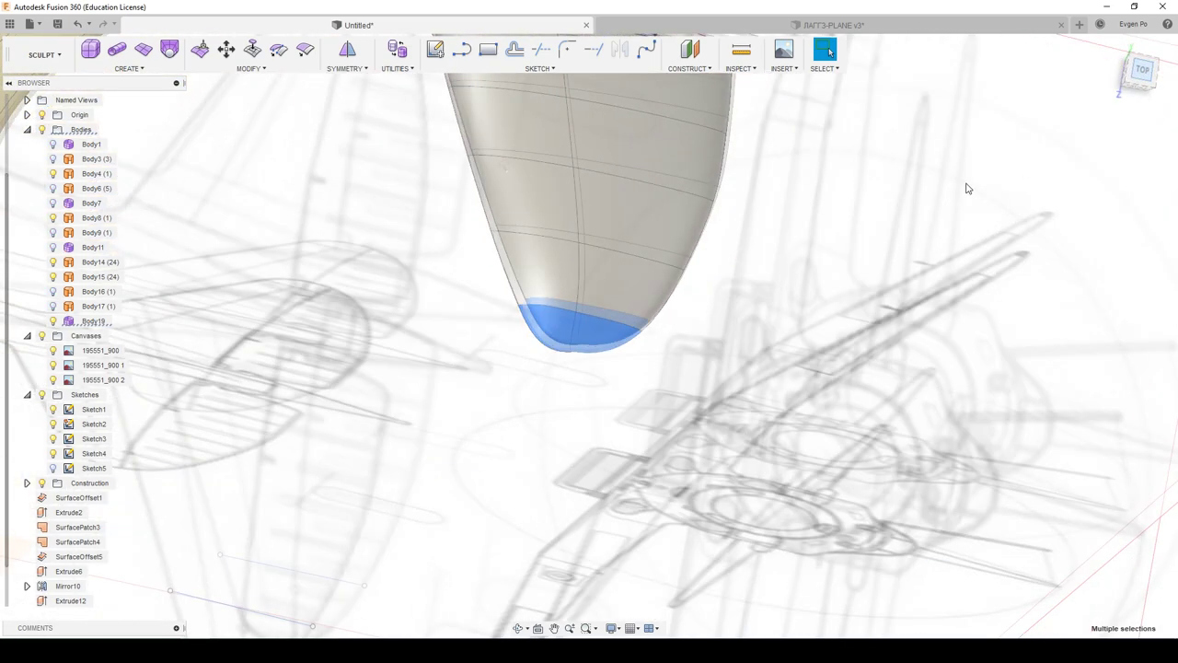
{"action": "scroll", "coordinate": [819, 287], "scroll_direction": "up", "scroll_amount": 5}
{"action": "middle_click_drag", "start_coordinate": [773, 322], "coordinate": [760, 346], "text": "shift"}
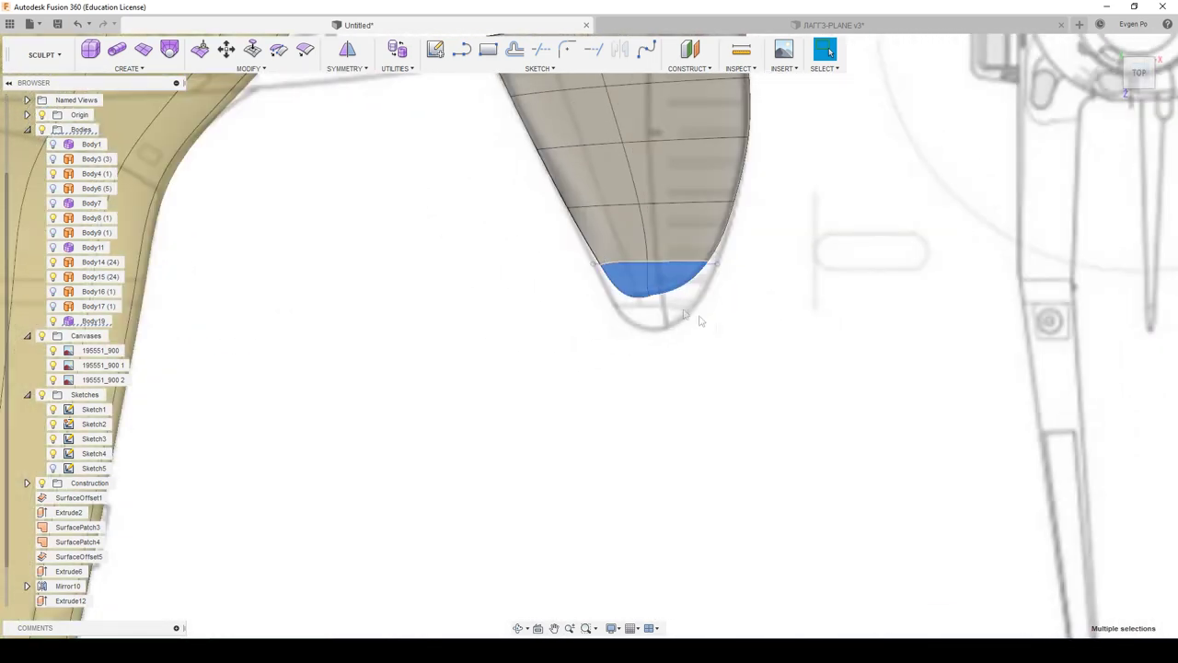
{"action": "key", "text": "Delete"}
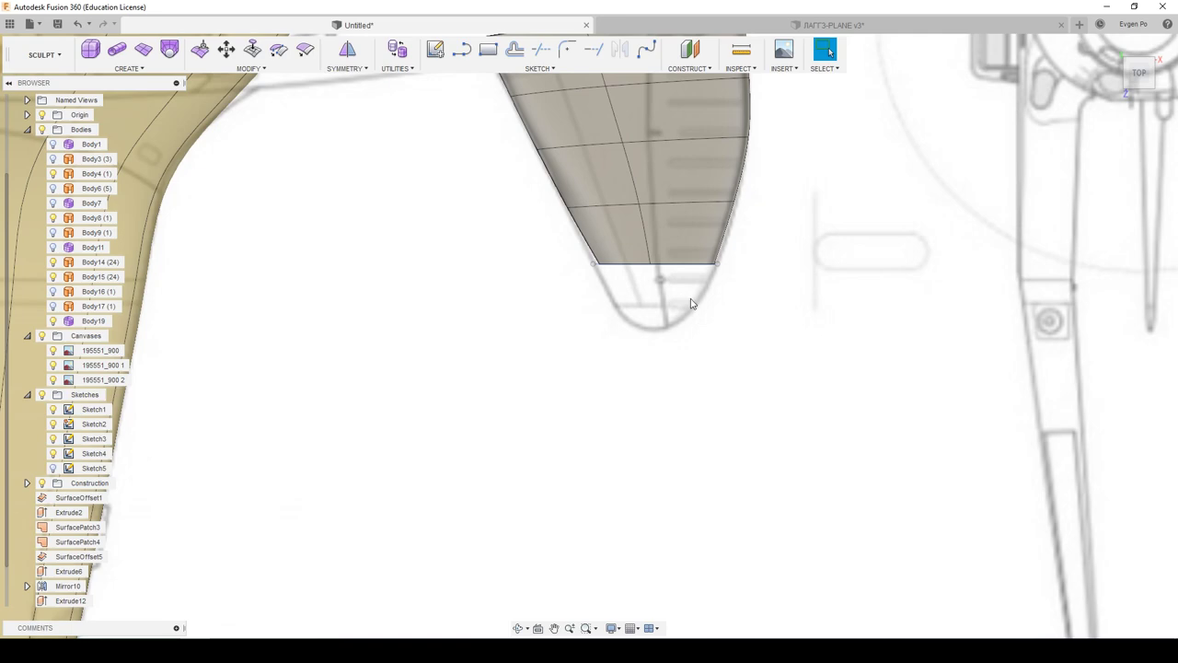
Step: Nudge the stabilizer's lower edge loop slightly
{"action": "scroll", "coordinate": [691, 303], "scroll_direction": "down", "scroll_amount": 5}
{"action": "scroll", "coordinate": [657, 344], "scroll_direction": "down", "scroll_amount": 3}
{"action": "scroll", "coordinate": [589, 334], "scroll_direction": "up", "scroll_amount": 8}
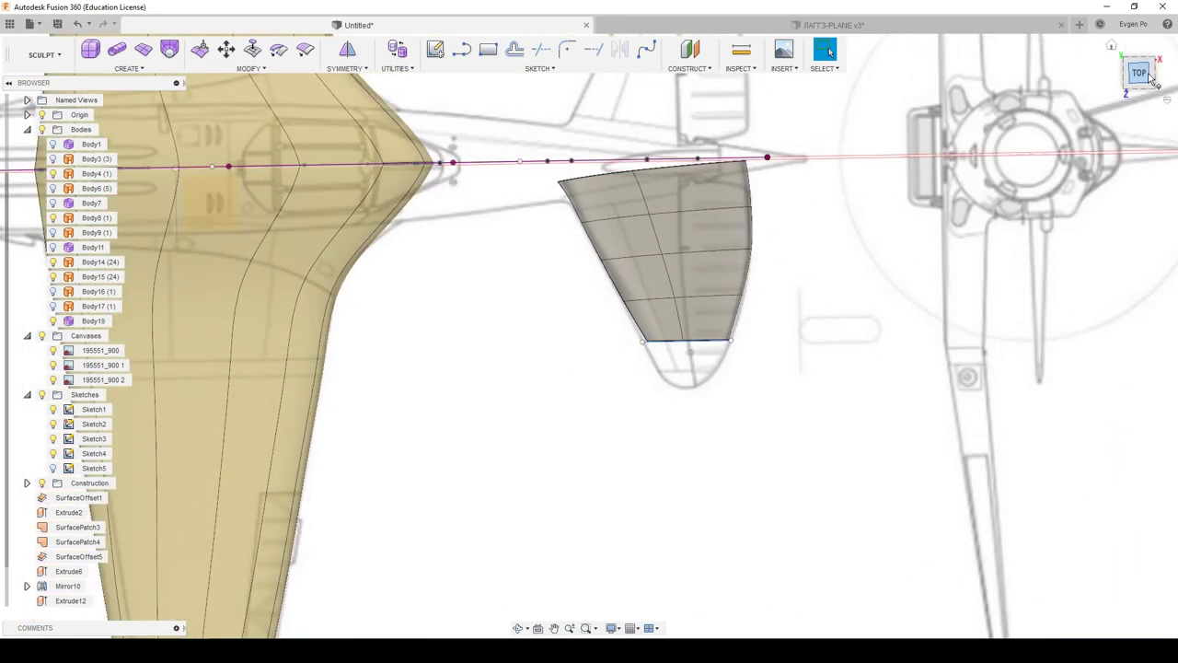
{"action": "scroll", "coordinate": [715, 332], "scroll_direction": "up", "scroll_amount": 3}
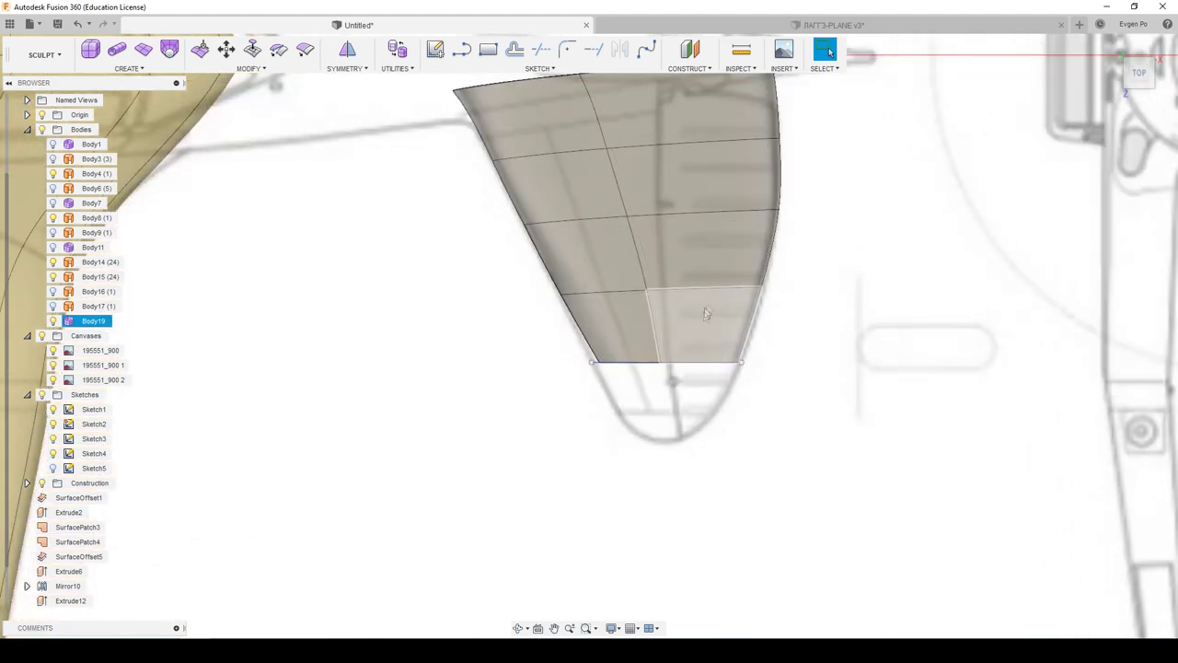
{"action": "double_click", "coordinate": [710, 289]}
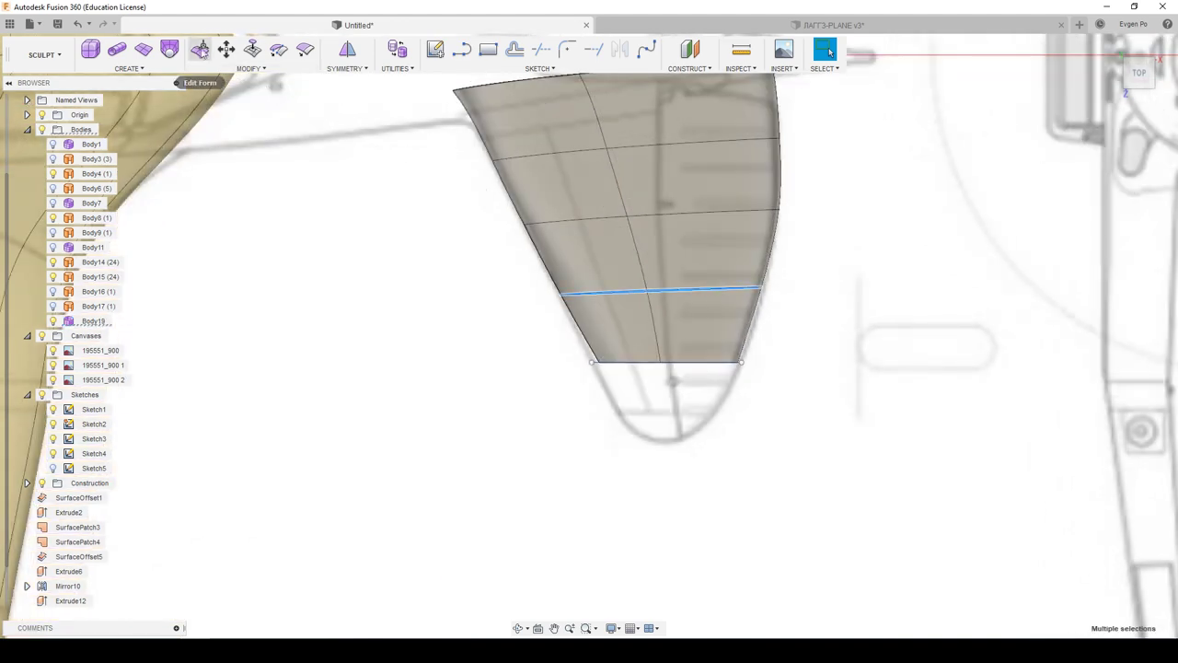
{"action": "left_click_drag", "start_coordinate": [676, 307], "coordinate": [678, 315]}
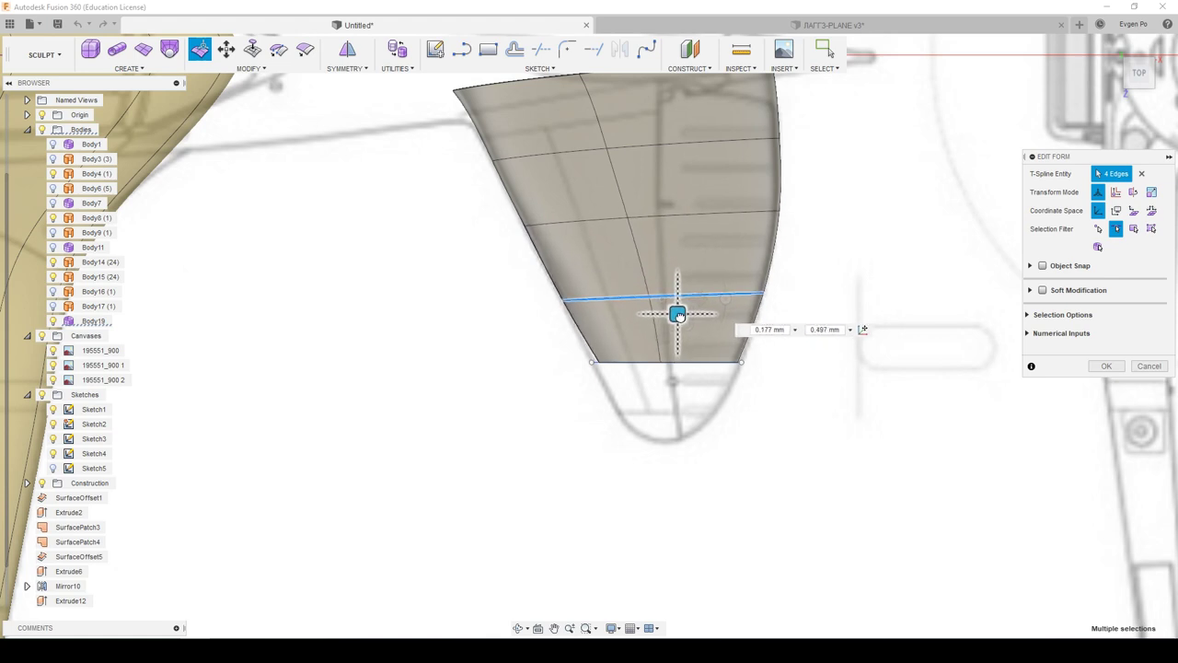
Step: Nudge the upper edge loop to refine the taper and apply the form edit
{"action": "scroll", "coordinate": [828, 416], "scroll_direction": "down", "scroll_amount": 2}
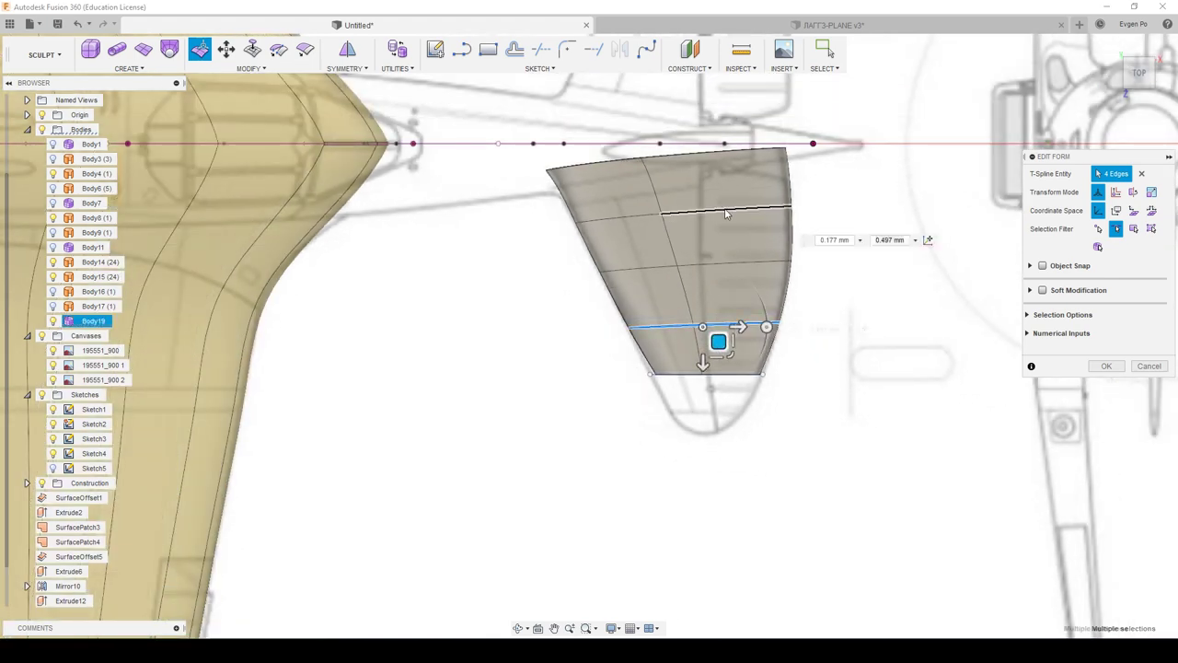
{"action": "double_click", "coordinate": [724, 217]}
{"action": "left_click_drag", "start_coordinate": [692, 229], "coordinate": [689, 222]}
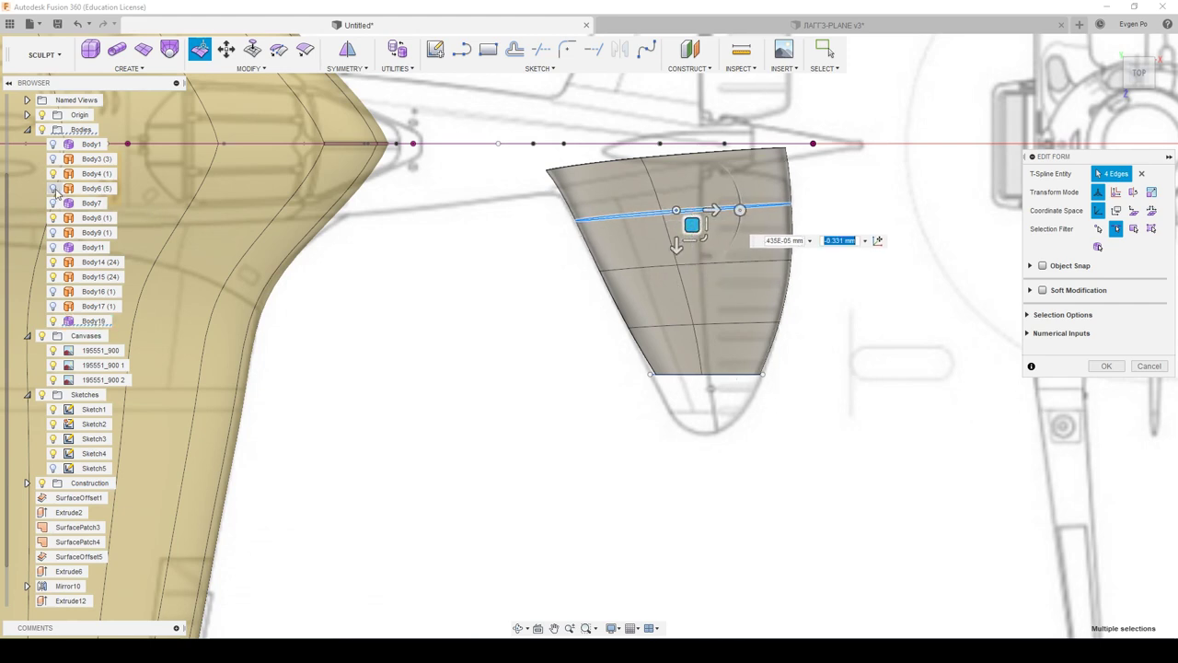
{"action": "scroll", "coordinate": [643, 306], "scroll_direction": "down", "scroll_amount": 3}
{"action": "mouse_move", "coordinate": [643, 306]}
{"action": "middle_mouse_down", "text": "shift"}
{"action": "mouse_move", "coordinate": [638, 348]}
{"action": "mouse_move", "coordinate": [776, 432]}
{"action": "mouse_move", "coordinate": [797, 594]}
{"action": "mouse_move", "coordinate": [935, 529]}
{"action": "mouse_move", "coordinate": [1095, 378]}
{"action": "middle_mouse_up", "text": "shift"}
{"action": "scroll", "coordinate": [700, 387], "scroll_direction": "up", "scroll_amount": 5}
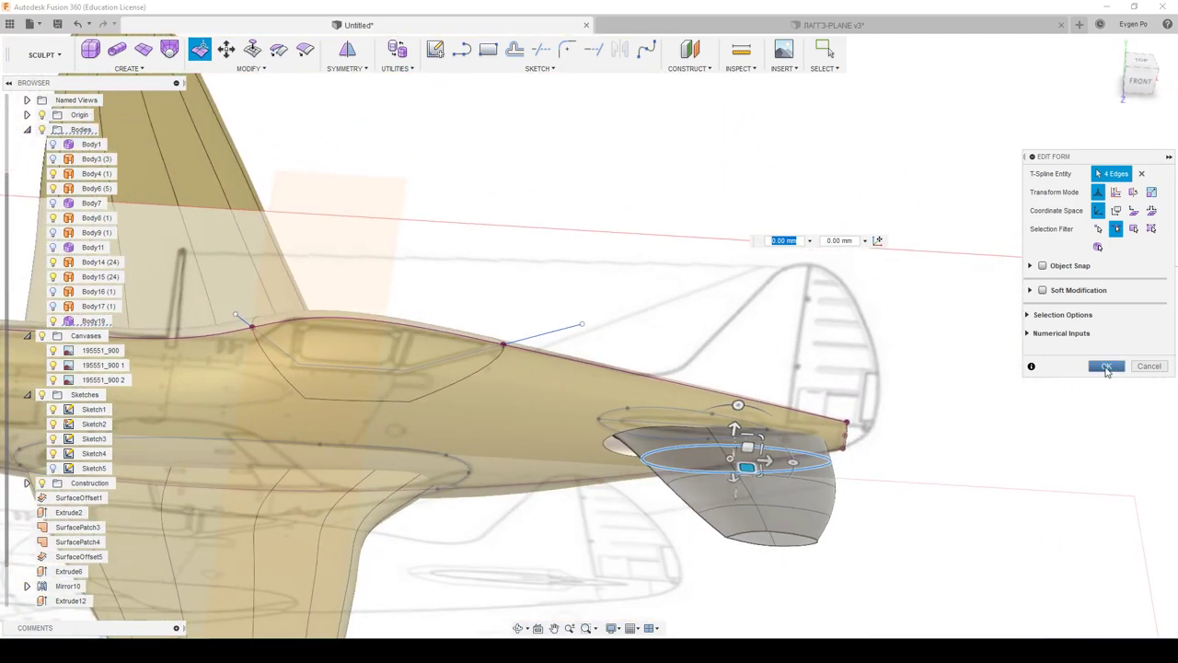
{"action": "left_click", "coordinate": [1107, 365]}
{"action": "middle_click_drag", "start_coordinate": [1107, 372], "coordinate": [681, 479], "text": "shift"}
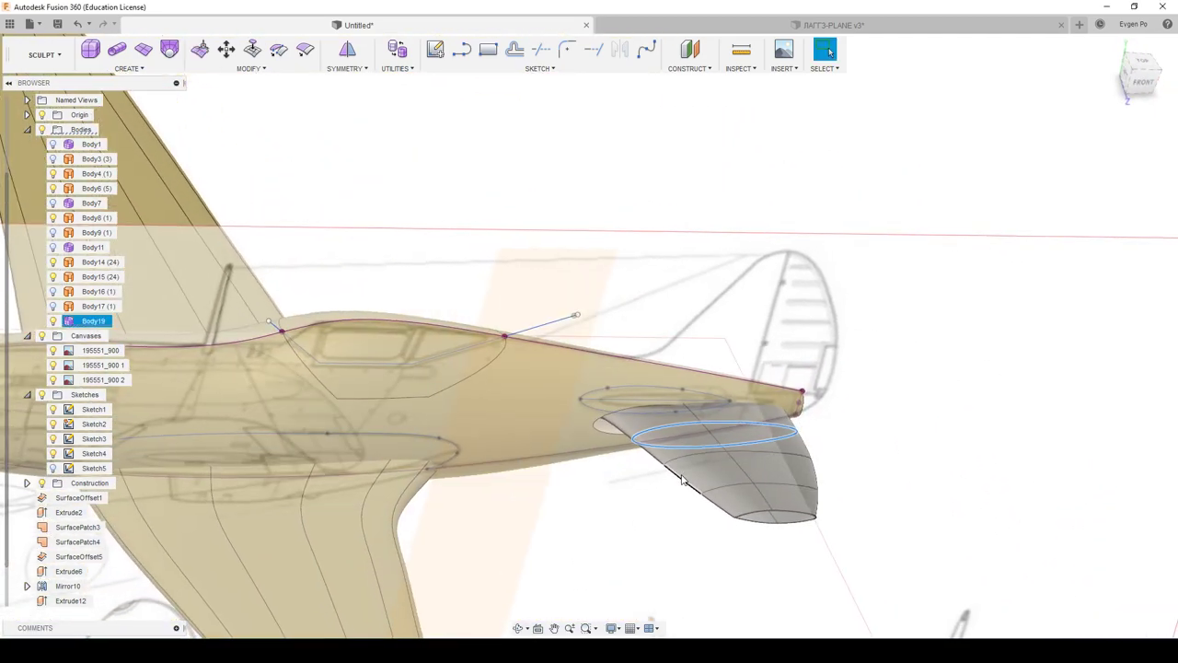
{"action": "left_click", "coordinate": [46, 55]}
Step: In the Patch workspace, patch the stabilizer's open root edge, creating Body20
{"action": "left_click", "coordinate": [33, 127]}
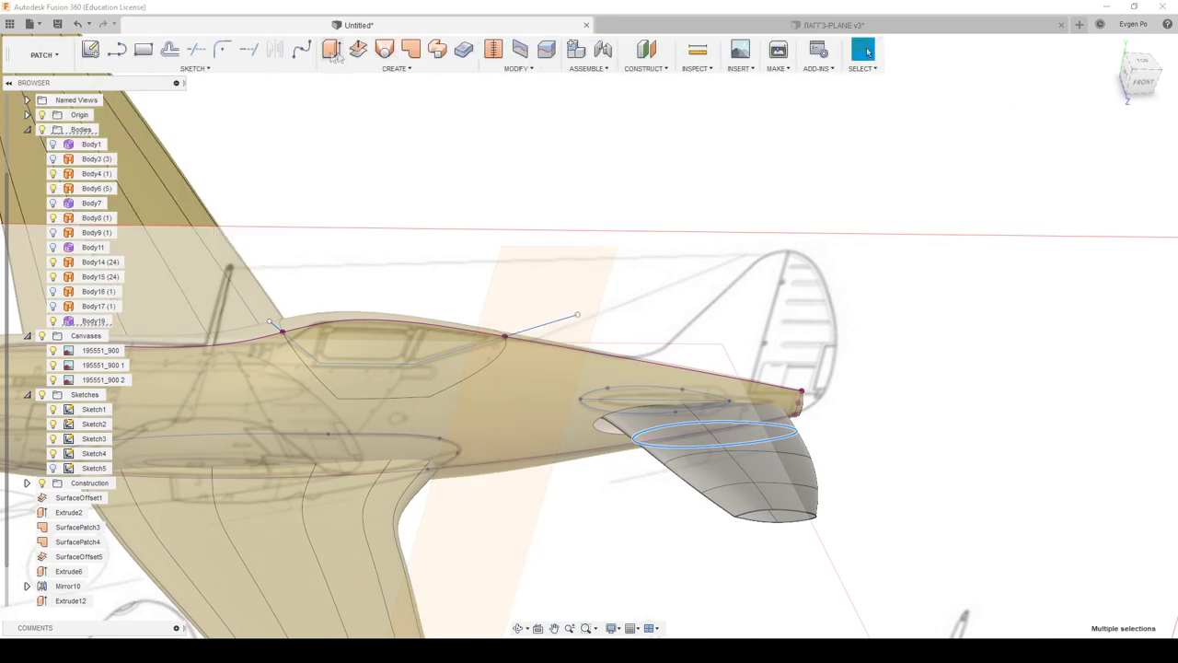
{"action": "left_click", "coordinate": [412, 49]}
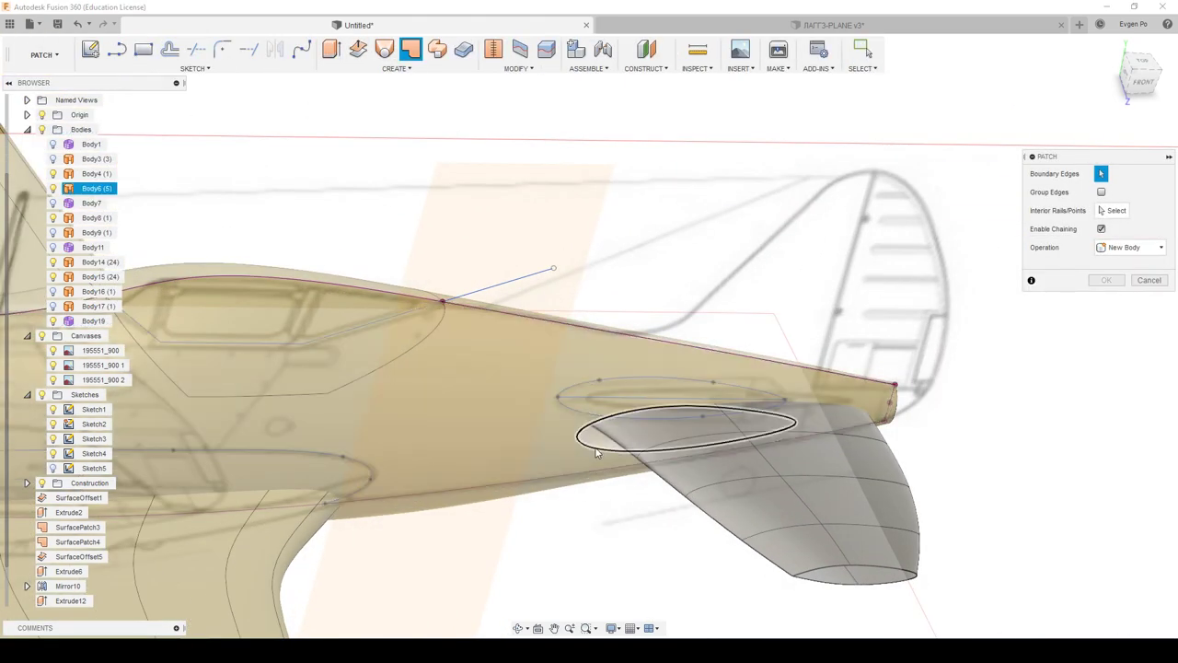
{"action": "left_click", "coordinate": [603, 447]}
{"action": "left_click", "coordinate": [1107, 336]}
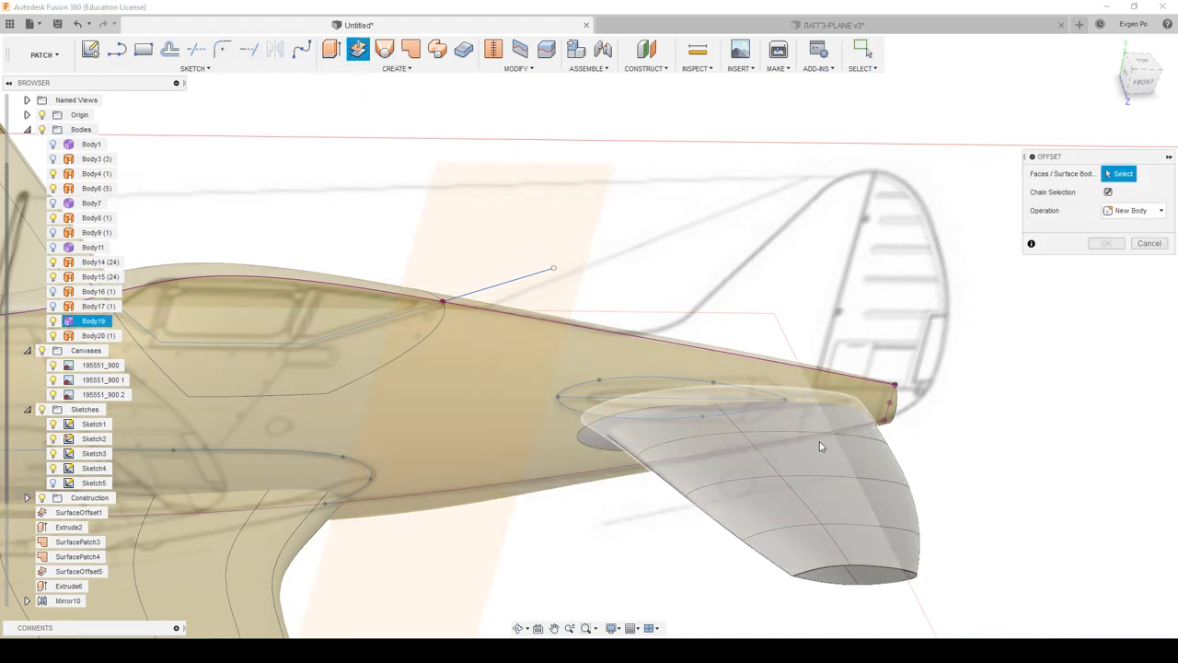
Step: Offset the stabilizer surface to create Body21 and select it for stitching
{"action": "left_click", "coordinate": [830, 451]}
{"action": "left_click", "coordinate": [1097, 268]}
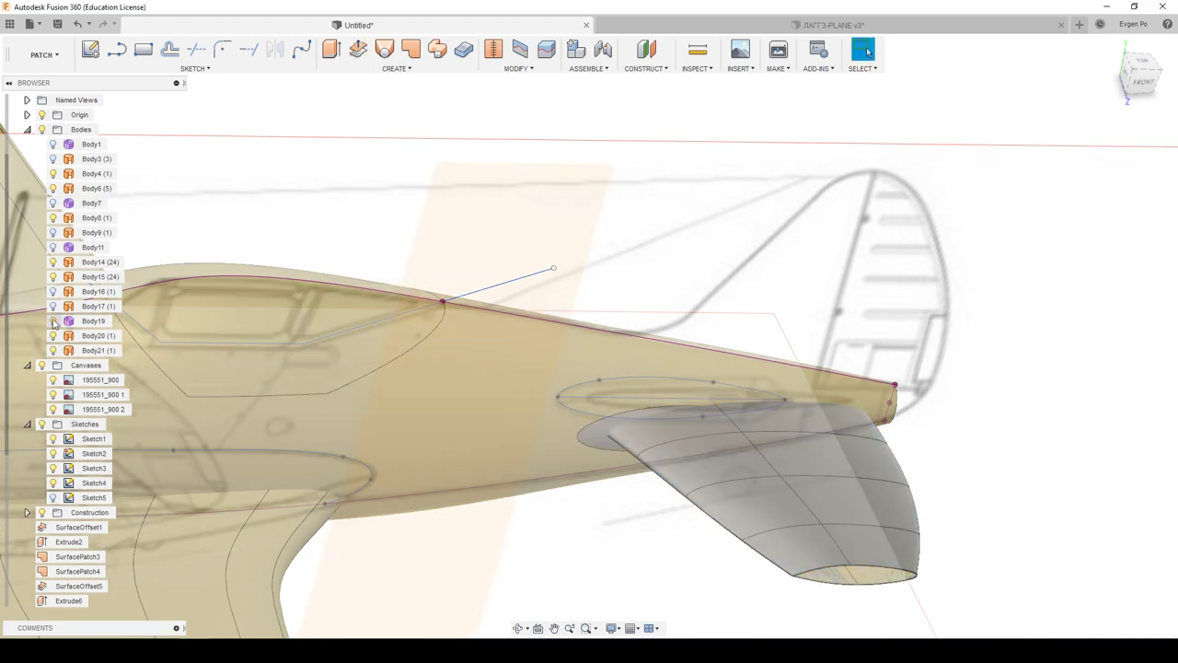
{"action": "left_click", "coordinate": [762, 466]}
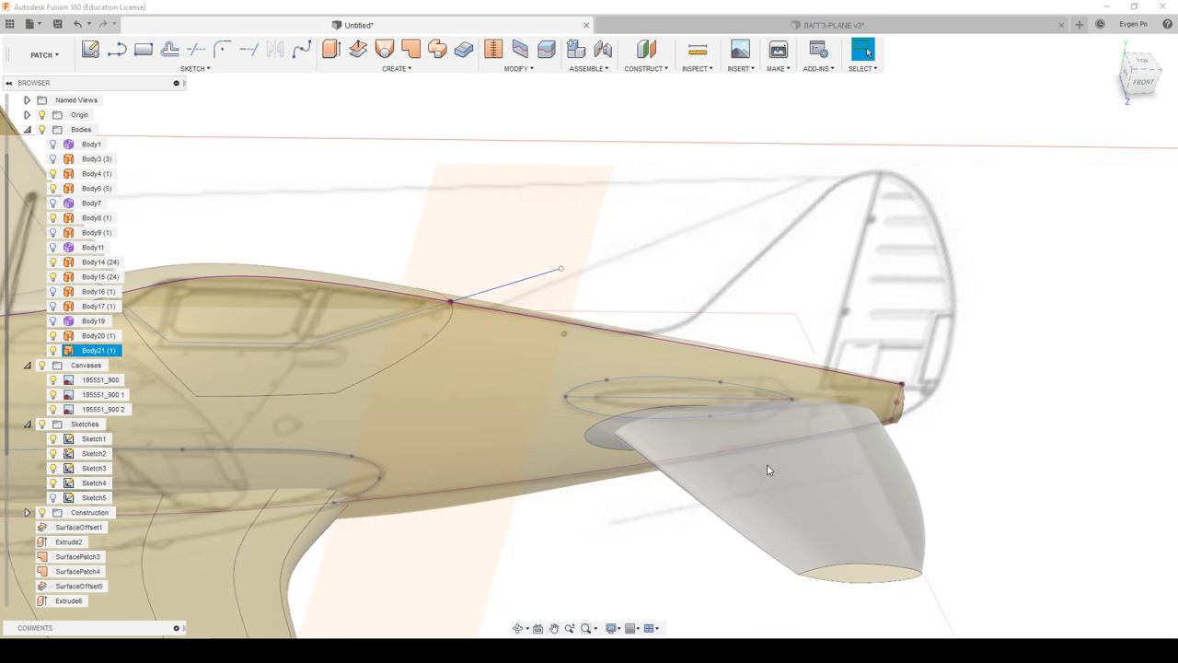
{"action": "left_click", "coordinate": [494, 51]}
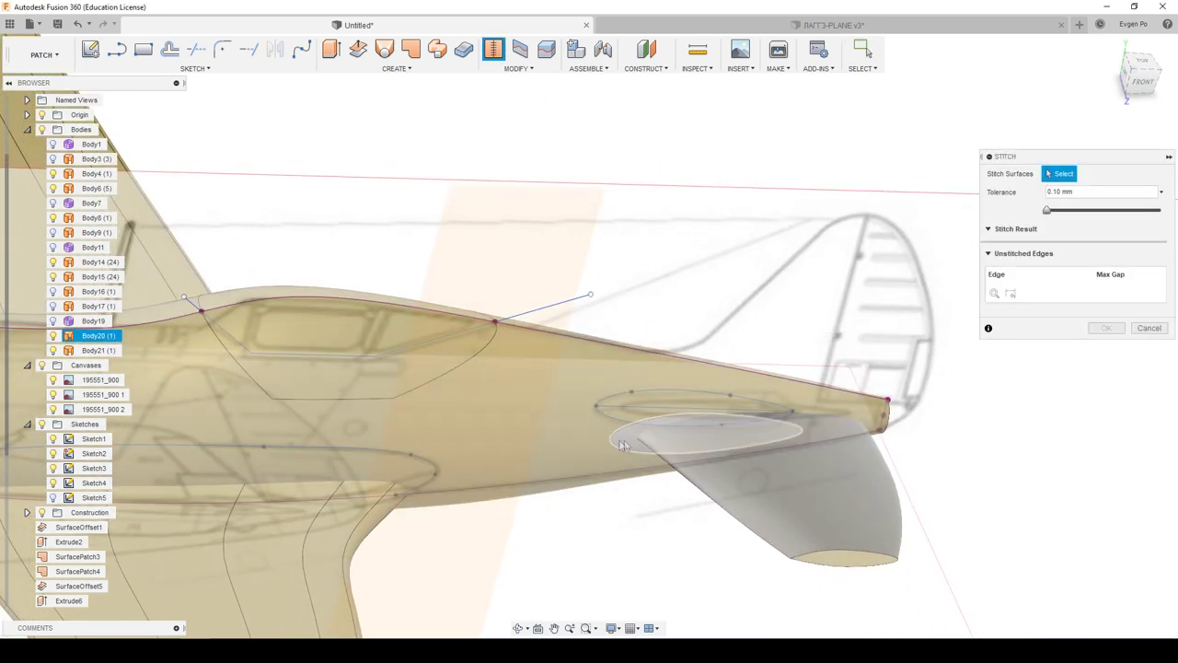
Step: Stitch the ellipse cap patch and tail surfaces together
{"action": "left_click", "coordinate": [617, 445]}
{"action": "left_click", "coordinate": [1108, 381]}
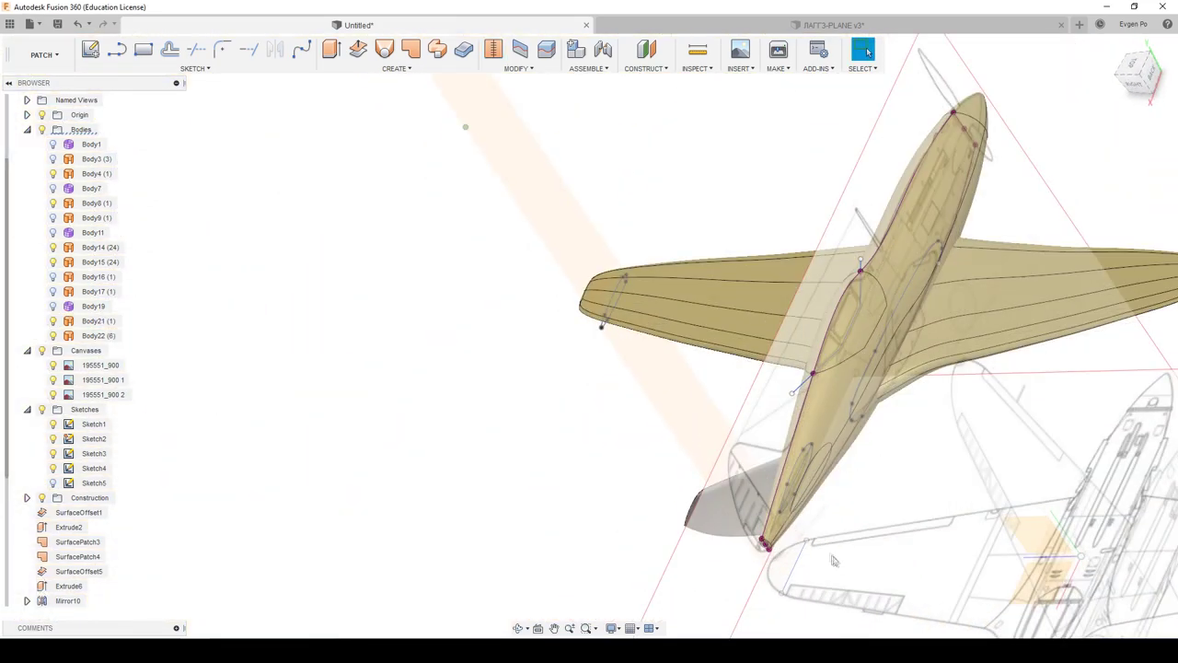
{"action": "left_click", "coordinate": [495, 51]}
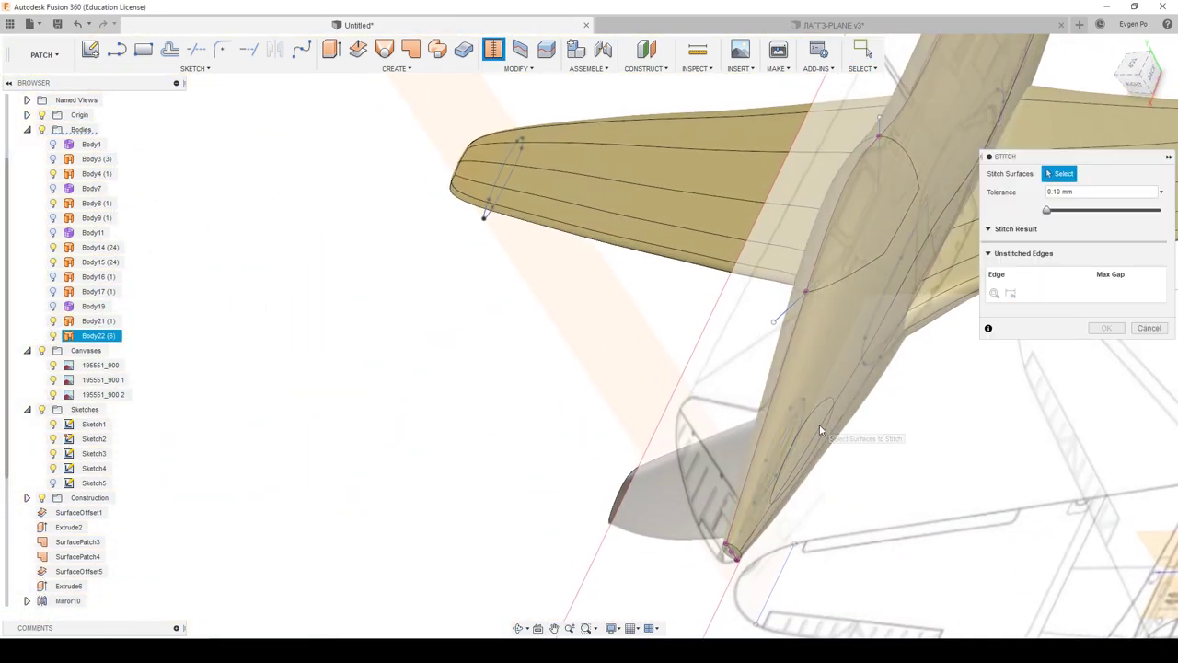
{"action": "left_click", "coordinate": [821, 430]}
{"action": "left_click", "coordinate": [1108, 379]}
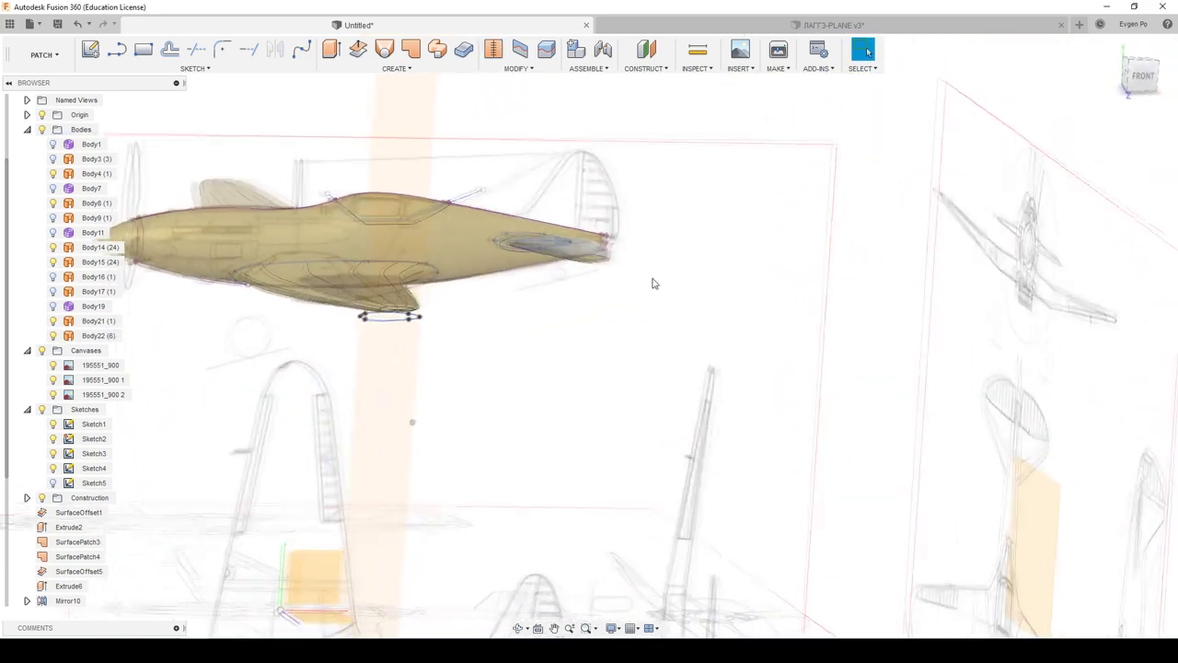
Step: Patch the stabilizer's open tip edge
{"action": "left_click", "coordinate": [410, 52]}
{"action": "left_click", "coordinate": [505, 252]}
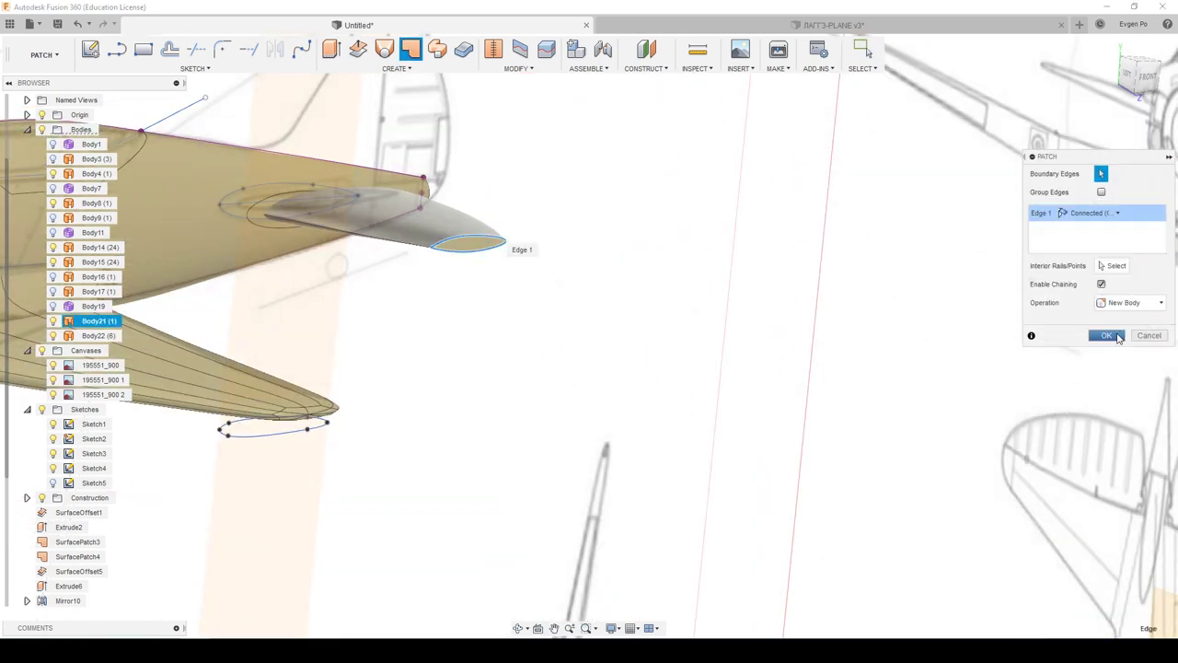
{"action": "left_click", "coordinate": [1107, 335]}
{"action": "middle_click_drag", "start_coordinate": [645, 266], "coordinate": [600, 258], "text": "shift"}
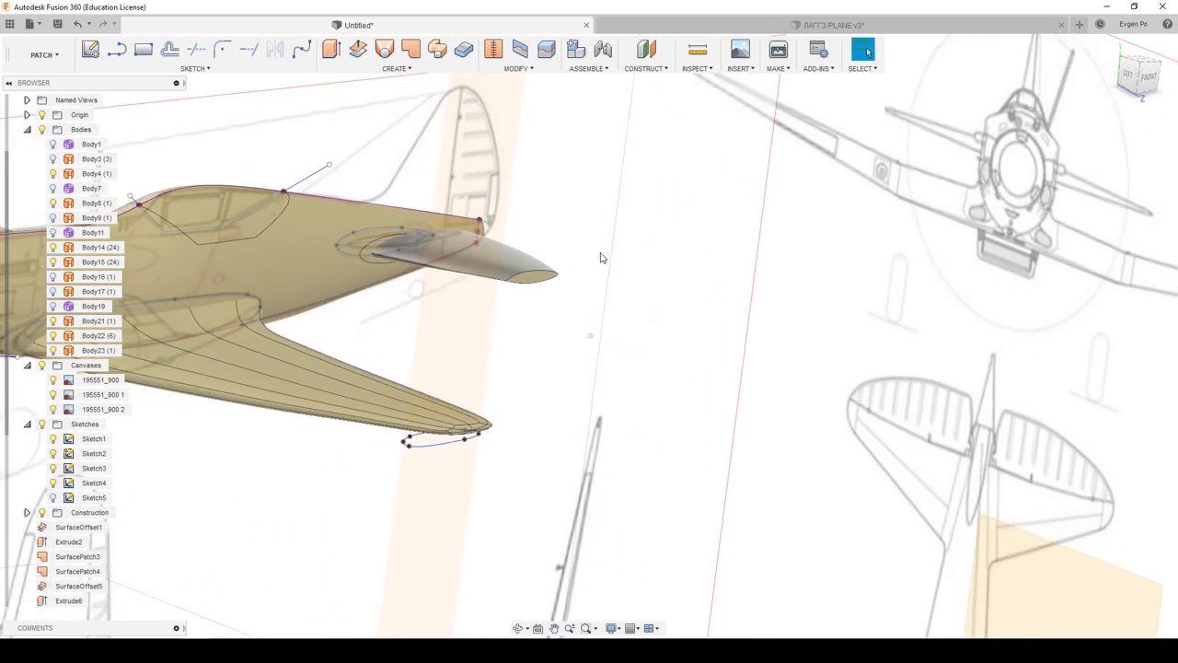
Step: Window-select the stabilizer and its tip cap and stitch them into Body24
{"action": "left_click_drag", "start_coordinate": [481, 341], "coordinate": [479, 341]}
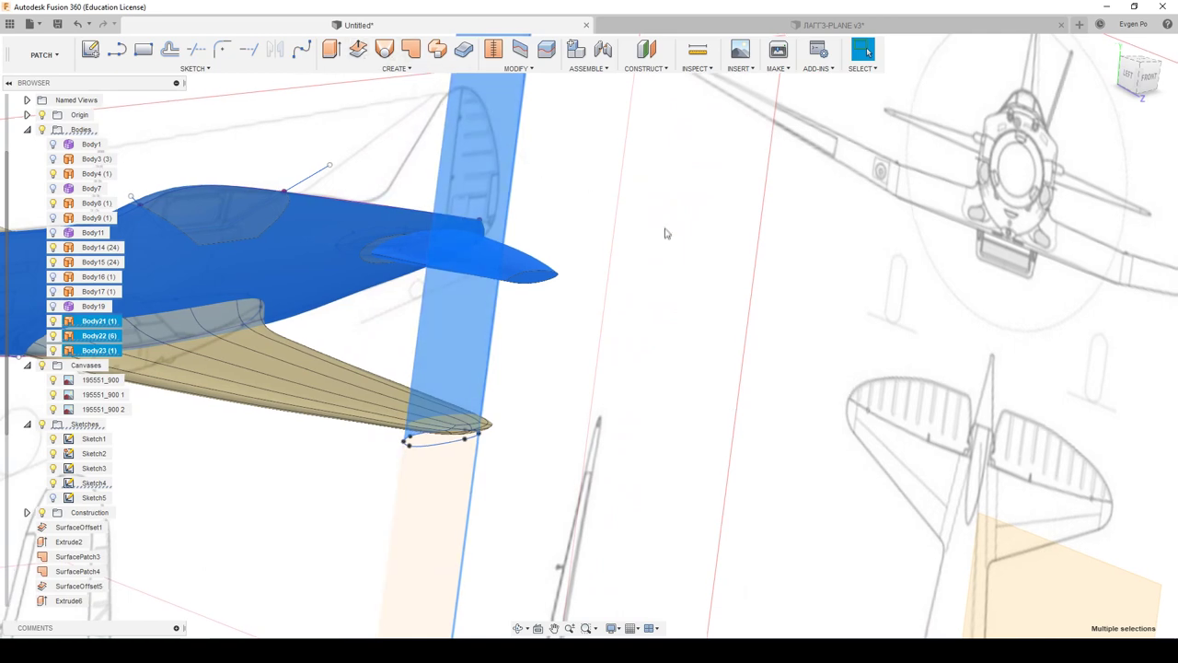
{"action": "middle_click_drag", "start_coordinate": [515, 331], "coordinate": [605, 308], "text": "shift"}
{"action": "left_click", "coordinate": [605, 308]}
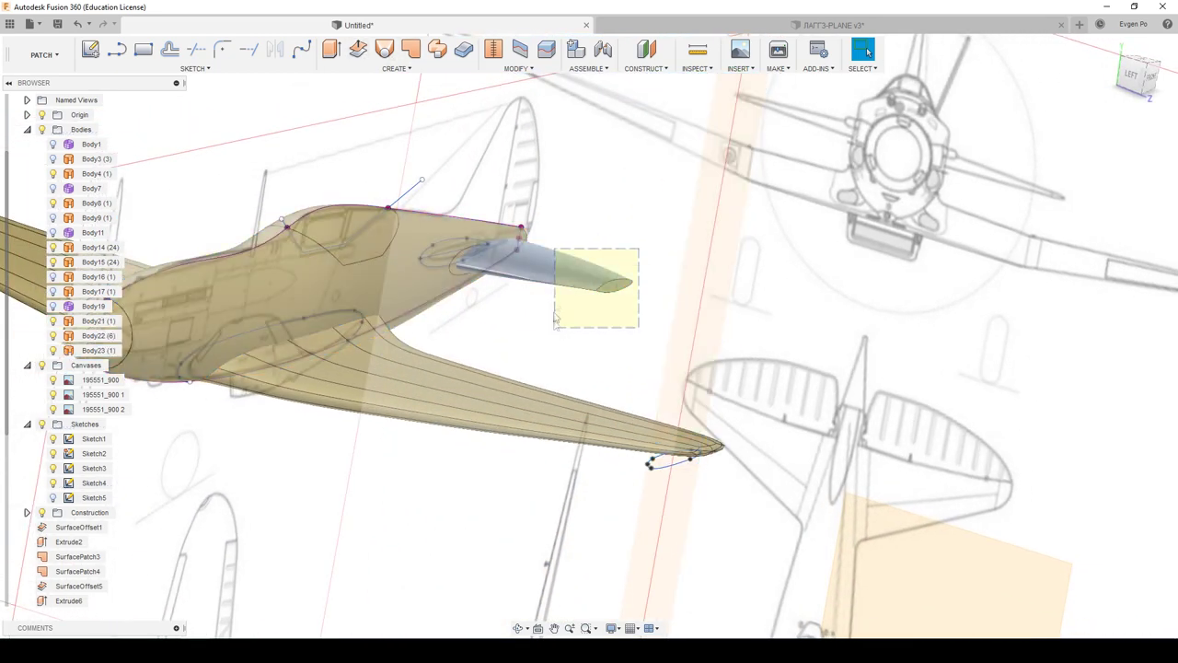
{"action": "left_click_drag", "start_coordinate": [555, 331], "coordinate": [554, 332]}
{"action": "left_click", "coordinate": [494, 51]}
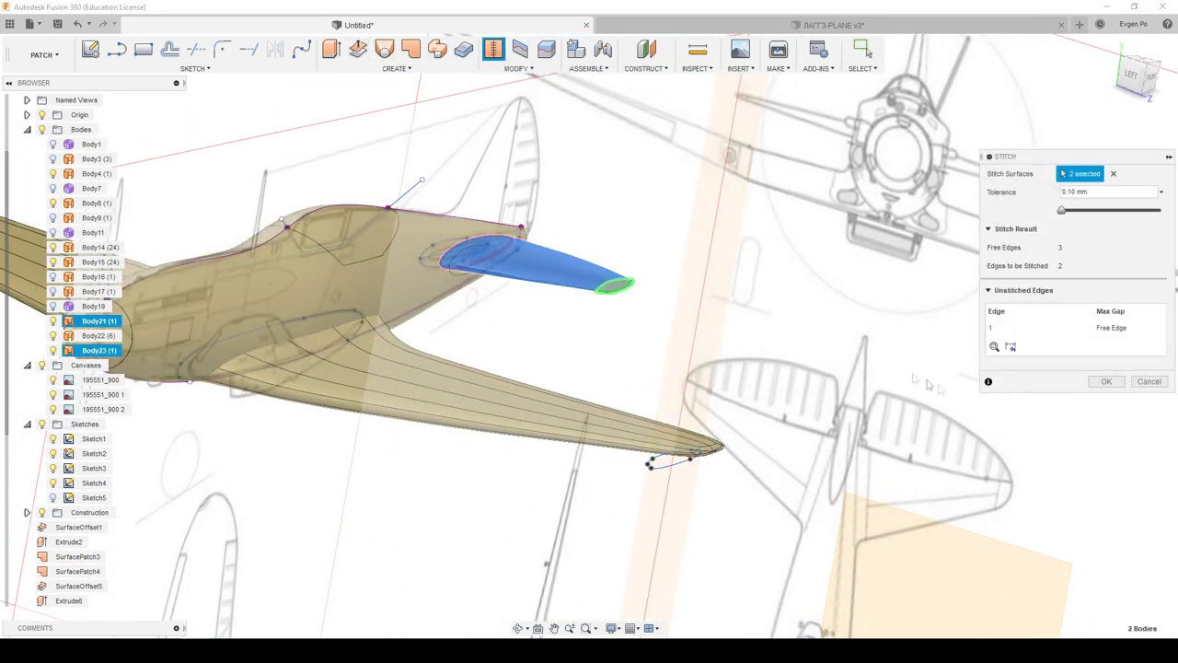
{"action": "left_click", "coordinate": [1104, 381]}
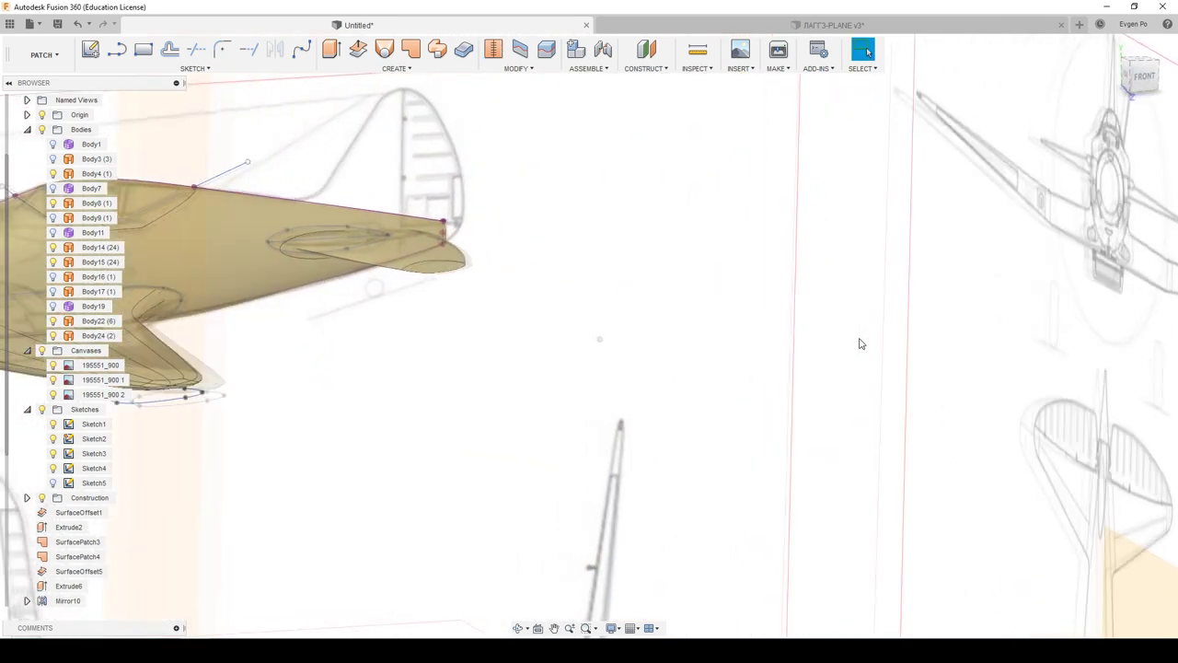
{"action": "mouse_move", "coordinate": [831, 337]}
{"action": "middle_mouse_down", "text": "shift"}
{"action": "mouse_move", "coordinate": [438, 268]}
{"action": "mouse_move", "coordinate": [244, 145]}
{"action": "middle_mouse_up", "text": "shift"}
Step: Hide Sketch1 and patch the underside scoop's elliptical opening
{"action": "left_click", "coordinate": [244, 145]}
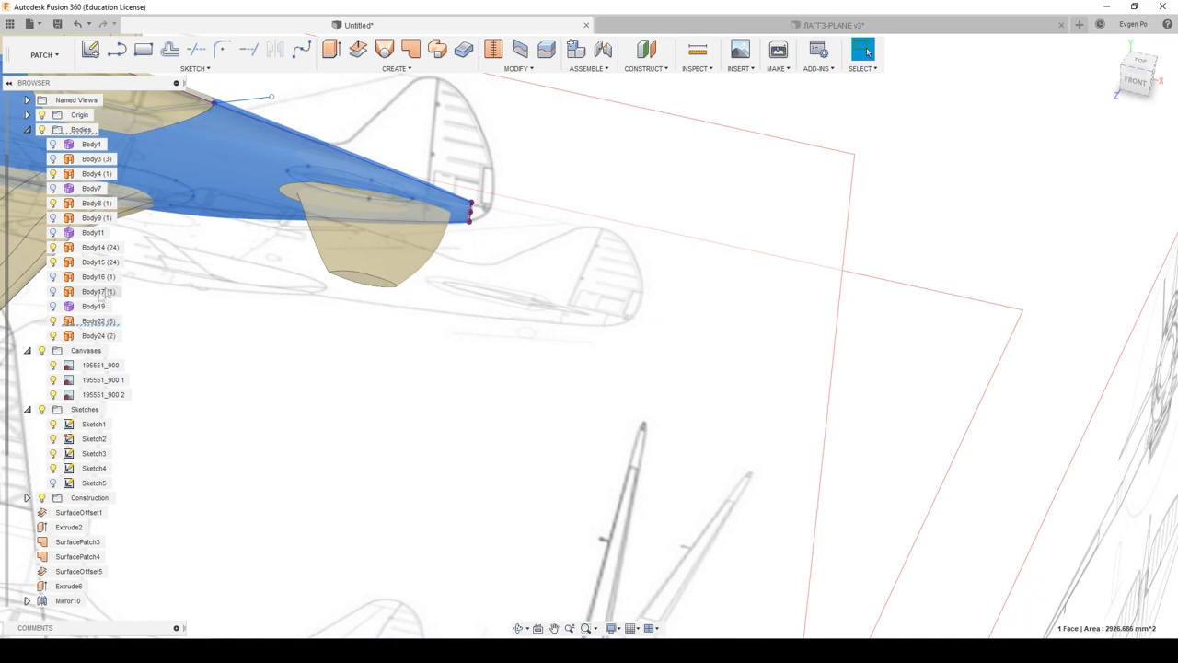
{"action": "left_click", "coordinate": [381, 402]}
{"action": "mouse_move", "coordinate": [381, 403]}
{"action": "middle_mouse_down", "text": "shift"}
{"action": "mouse_move", "coordinate": [359, 351]}
{"action": "mouse_move", "coordinate": [727, 185]}
{"action": "middle_mouse_up", "text": "shift"}
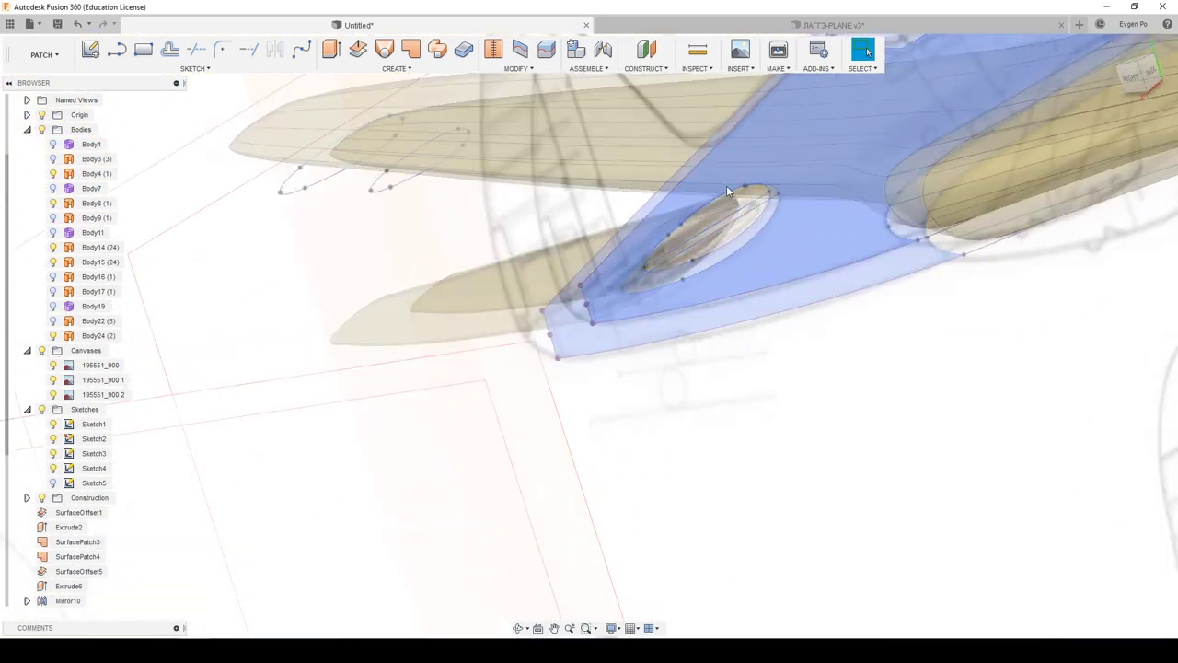
{"action": "scroll", "coordinate": [726, 185], "scroll_direction": "up", "scroll_amount": 5}
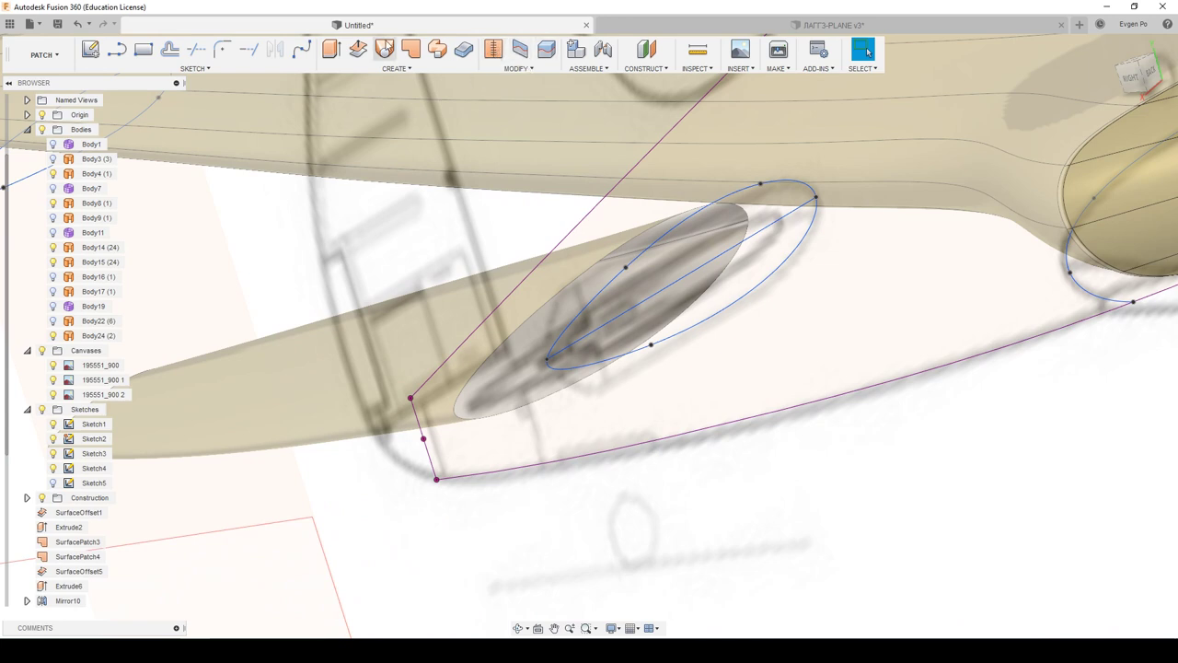
{"action": "left_click", "coordinate": [410, 48]}
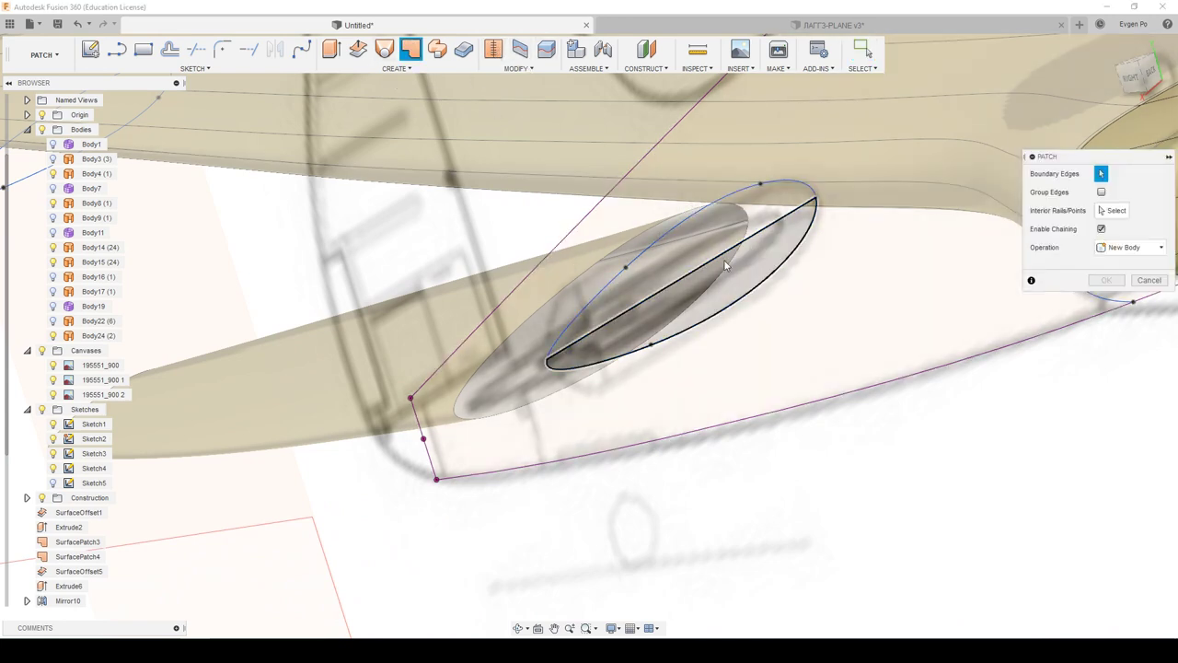
{"action": "scroll", "coordinate": [4, 488], "scroll_direction": "down", "scroll_amount": 3}
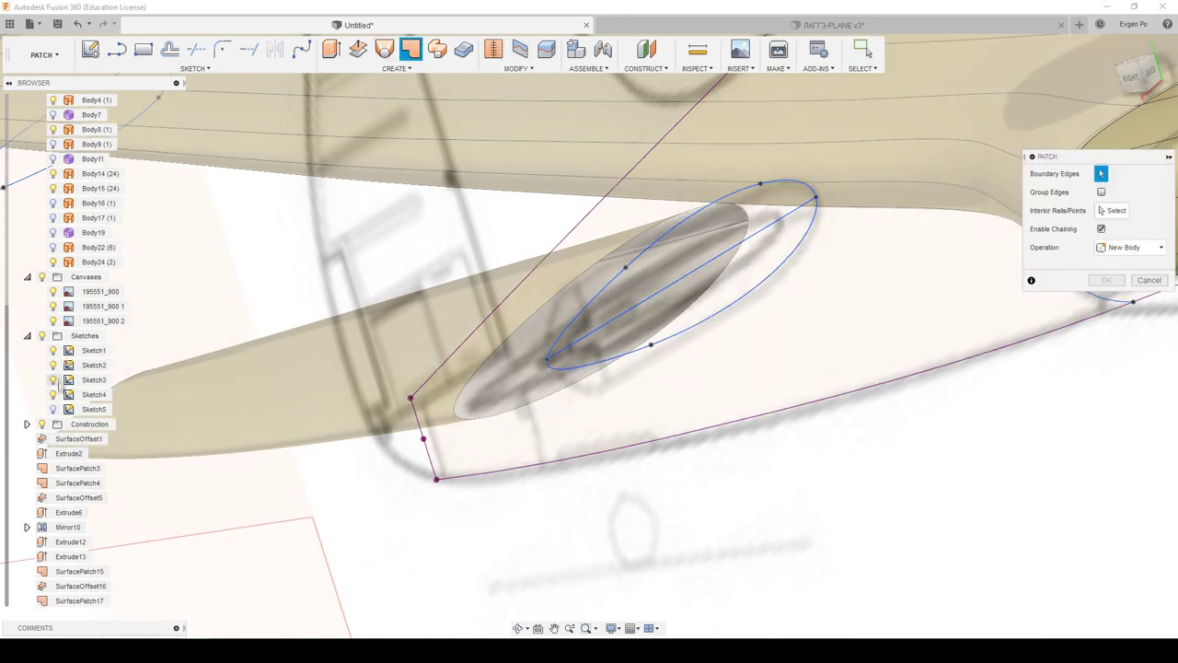
{"action": "left_click", "coordinate": [53, 353]}
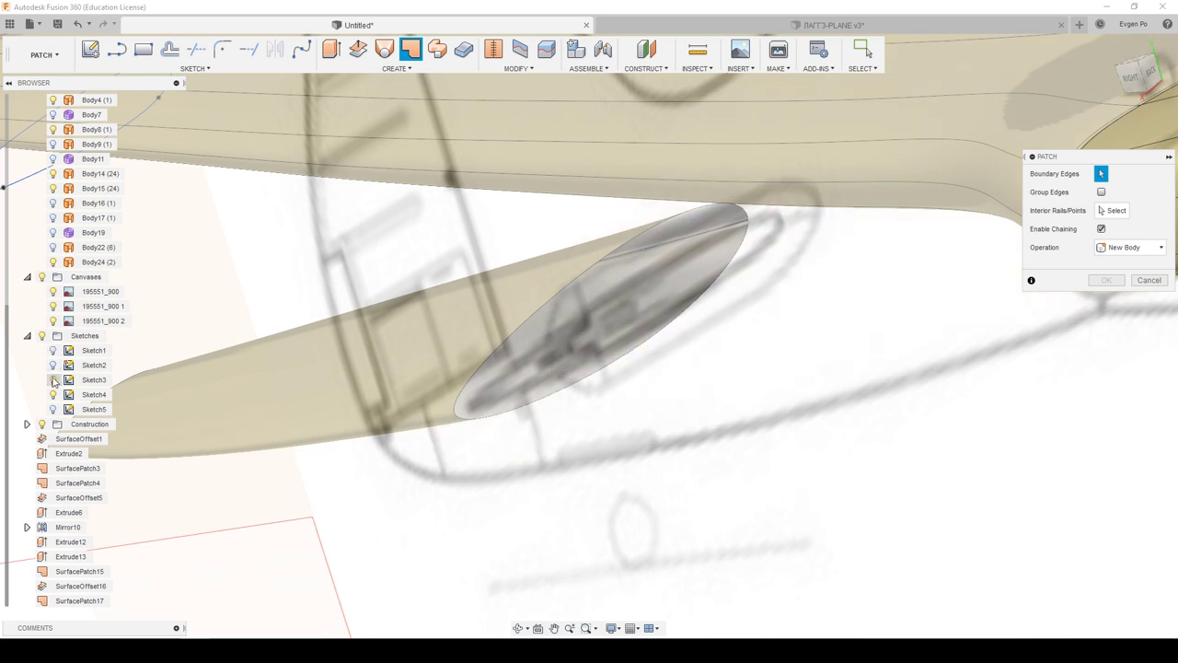
{"action": "left_click", "coordinate": [697, 311]}
{"action": "left_click", "coordinate": [1099, 335]}
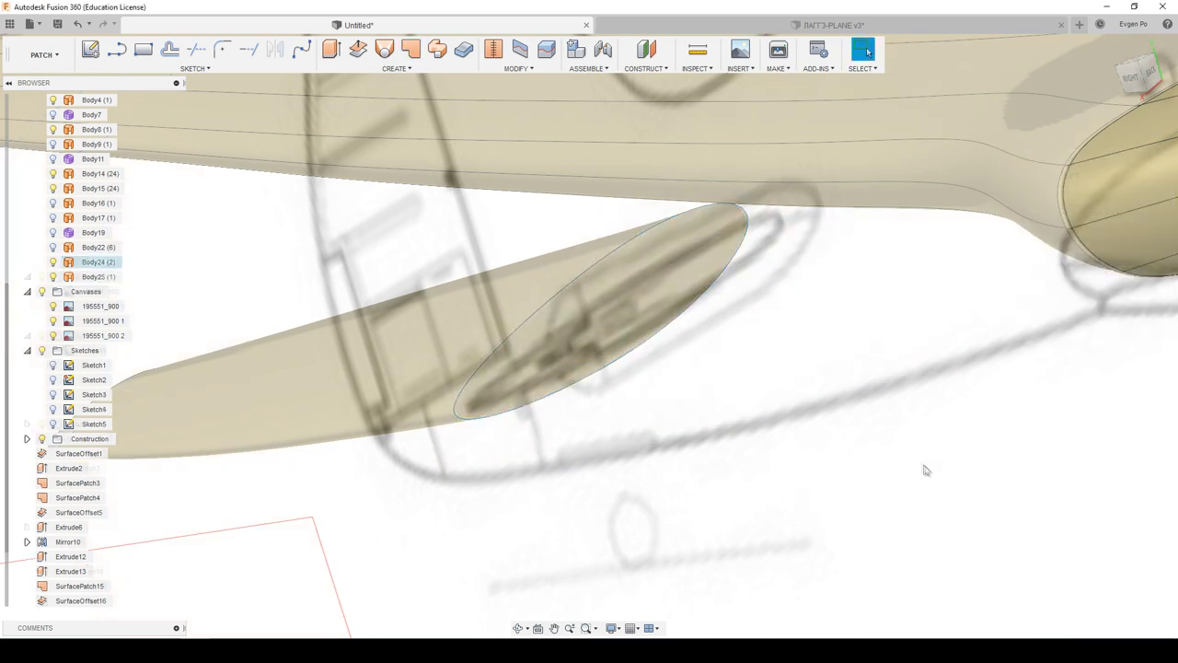
Step: Stitch the scoop cap patch into one body
{"action": "left_click_drag", "start_coordinate": [571, 534], "coordinate": [821, 198]}
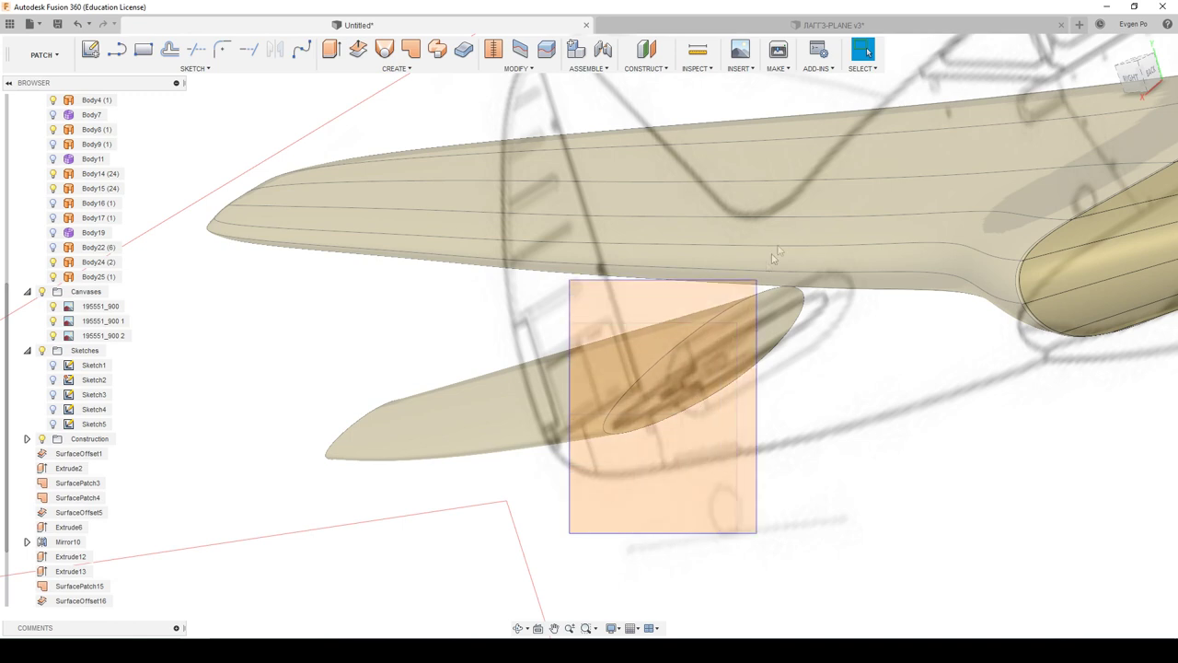
{"action": "key", "text": "Escape"}
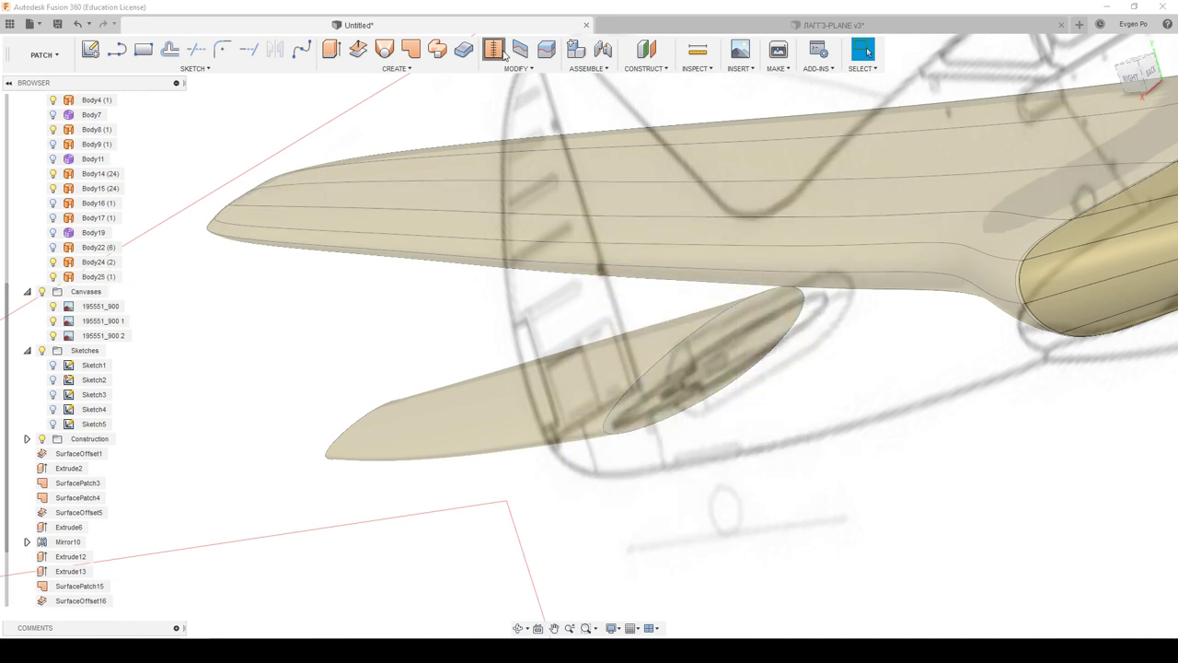
{"action": "left_click", "coordinate": [493, 48]}
{"action": "left_click", "coordinate": [704, 359]}
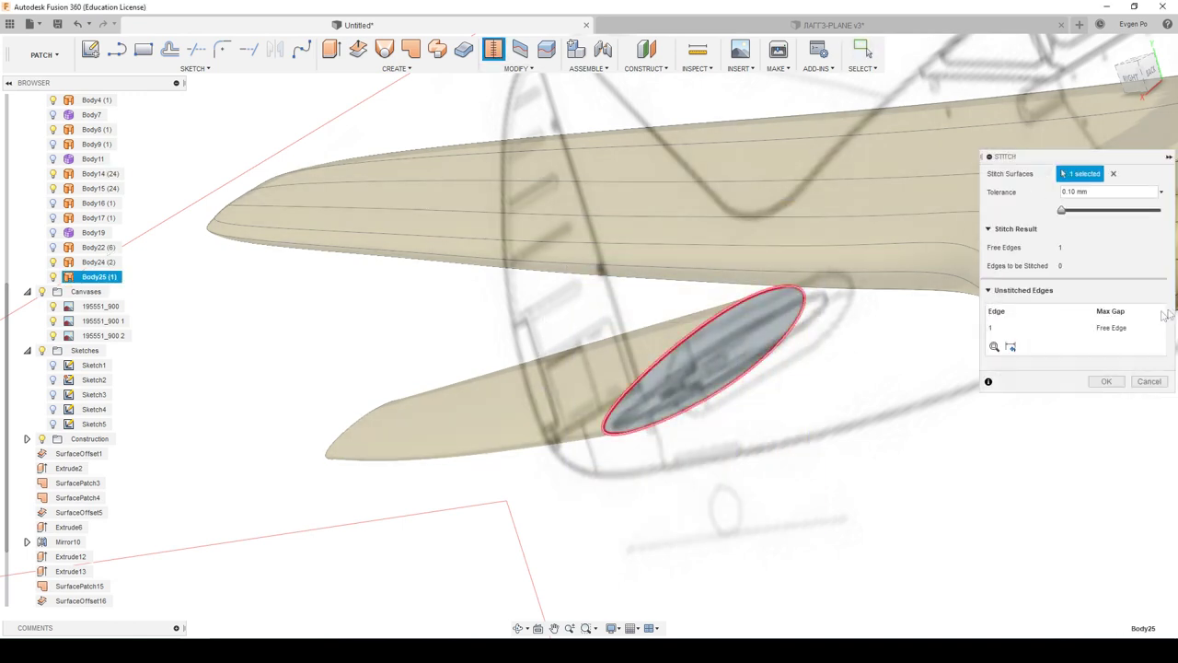
{"action": "left_click", "coordinate": [1104, 382]}
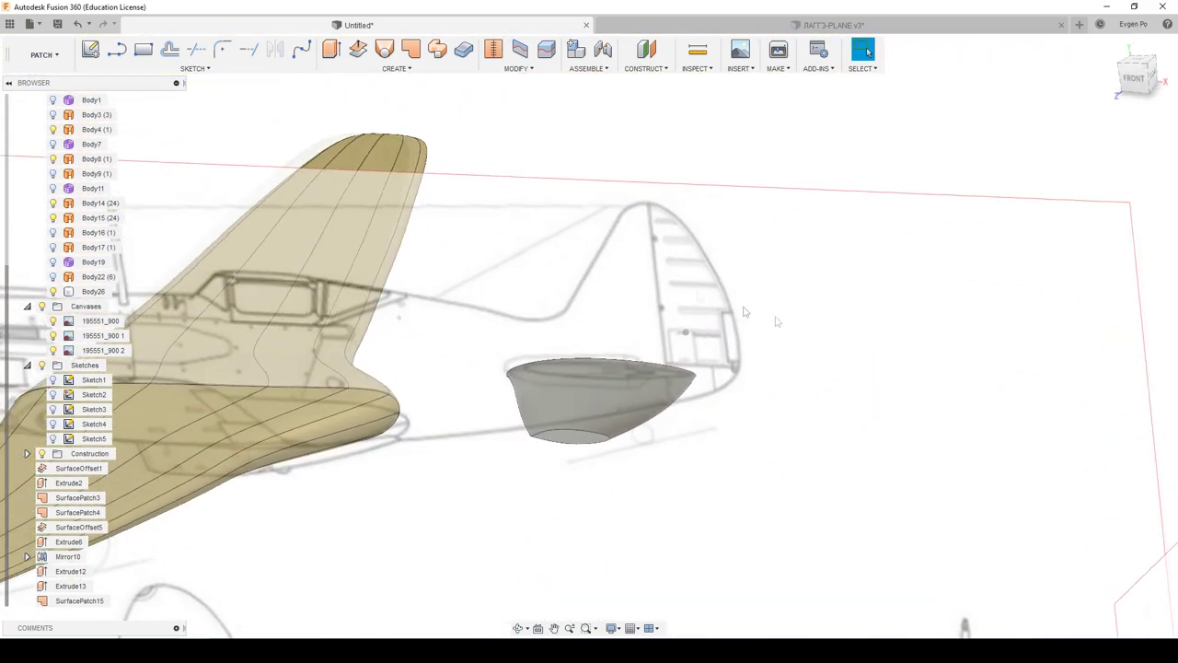
Step: Switch to the Sculpt workspace for a freeform Extrude
{"action": "left_click", "coordinate": [44, 54]}
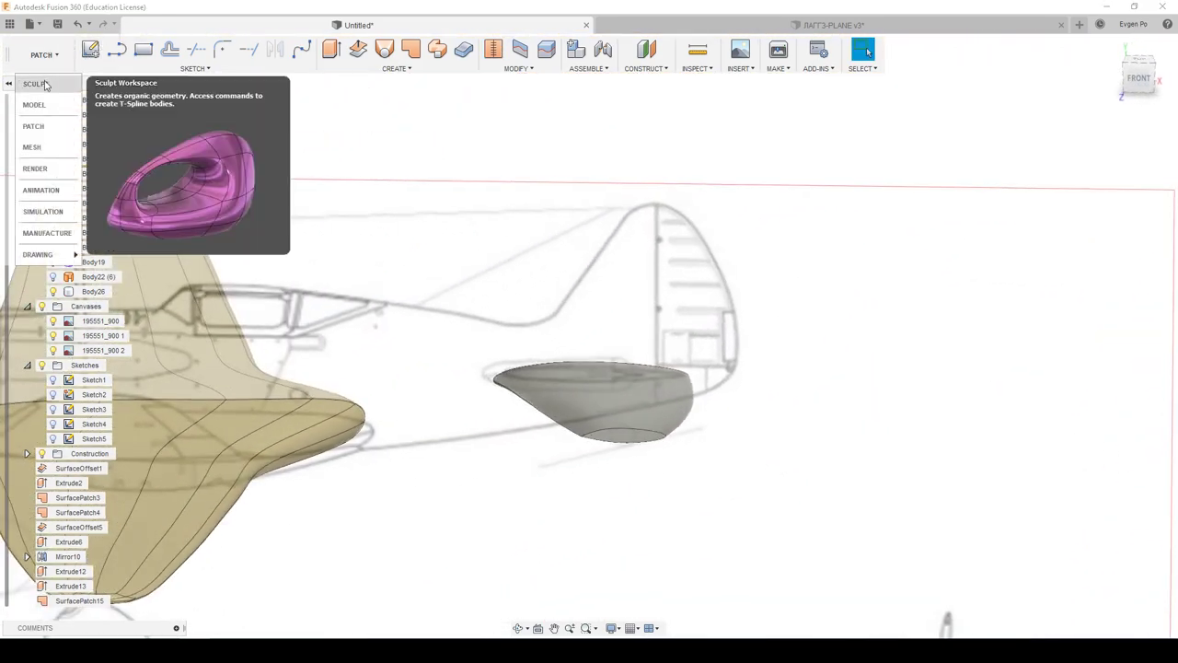
{"action": "left_click", "coordinate": [42, 121]}
{"action": "left_click", "coordinate": [153, 73]}
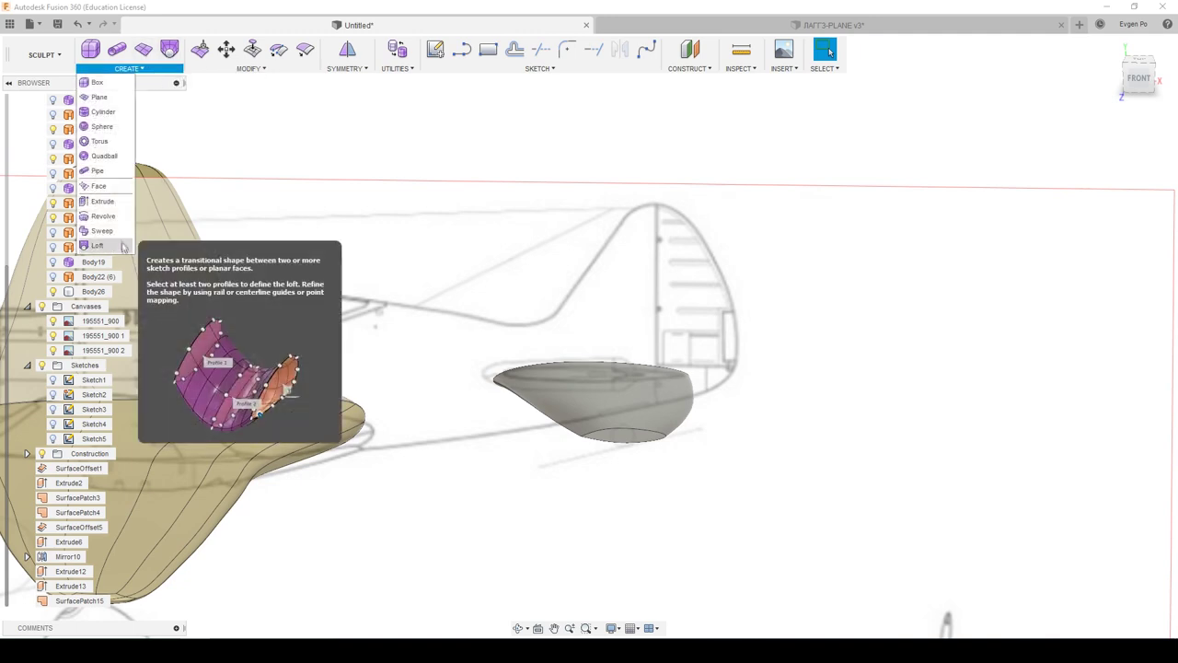
{"action": "left_click", "coordinate": [103, 204]}
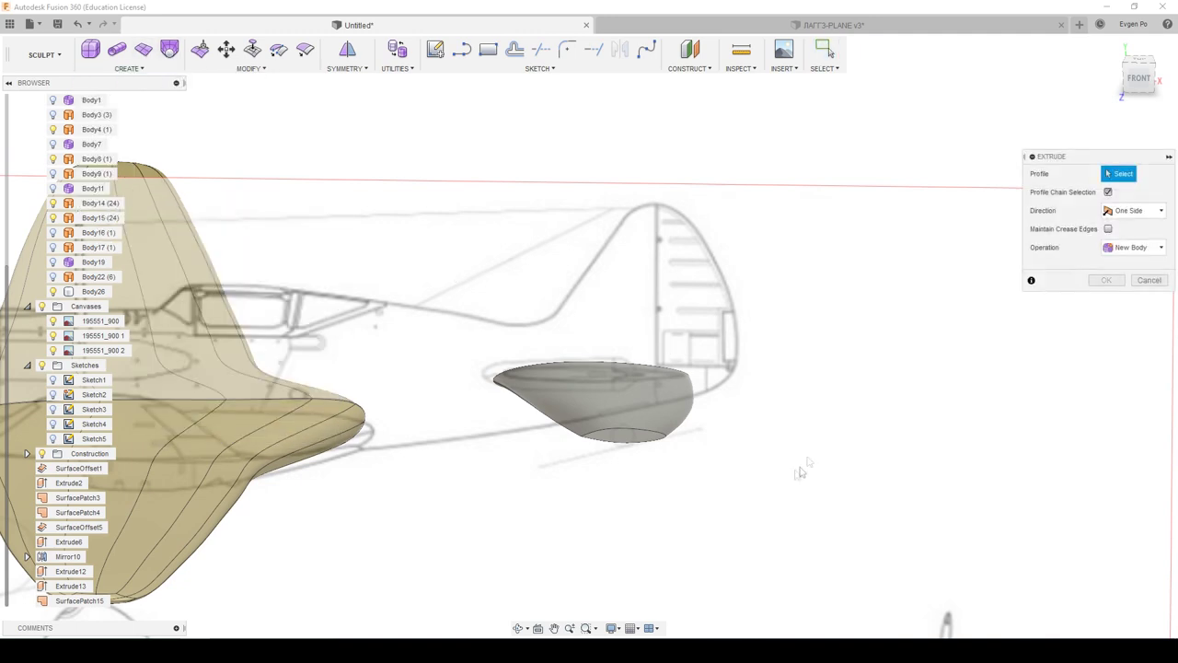
Step: Extrude the scoop's bottom edge 5 mm downward as T-spline Body27
{"action": "left_click", "coordinate": [630, 441]}
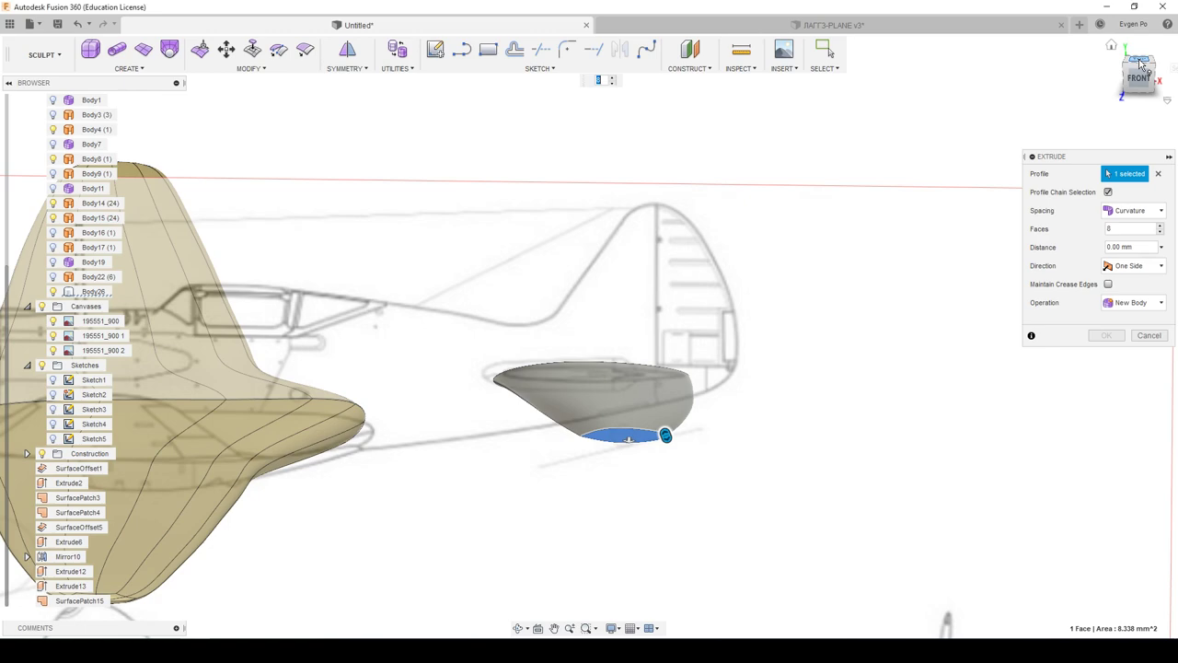
{"action": "left_click", "coordinate": [1139, 63]}
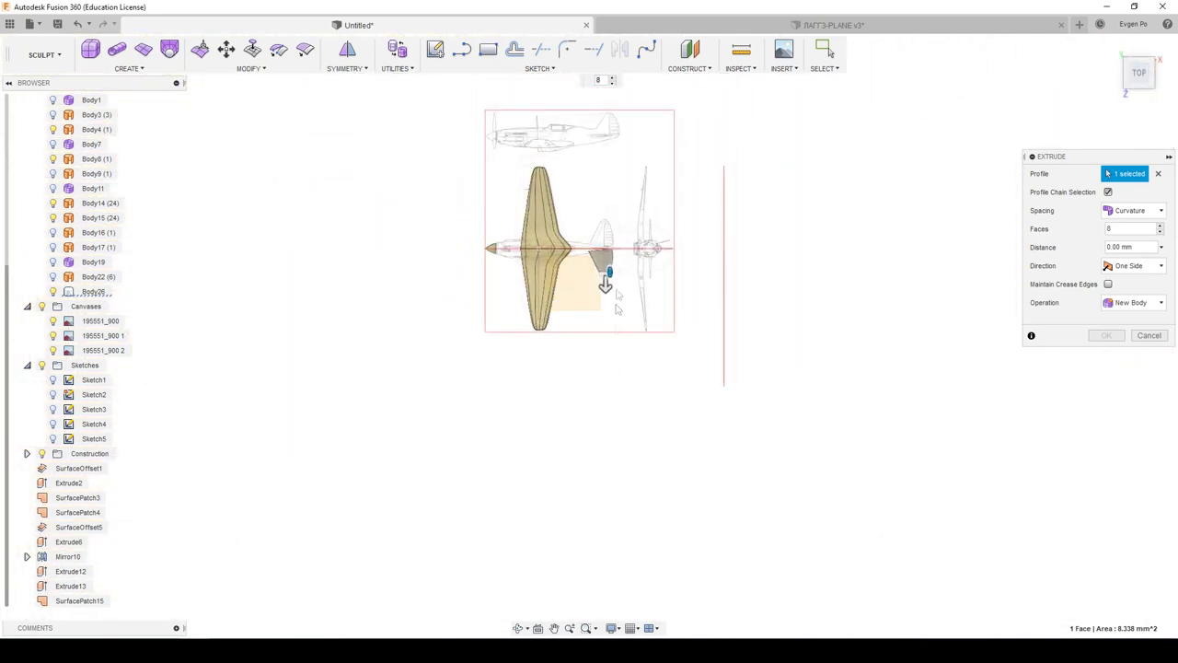
{"action": "scroll", "coordinate": [612, 292], "scroll_direction": "up", "scroll_amount": 3}
{"action": "scroll", "coordinate": [594, 276], "scroll_direction": "up", "scroll_amount": 3}
{"action": "scroll", "coordinate": [596, 304], "scroll_direction": "up", "scroll_amount": 2}
{"action": "left_click_drag", "start_coordinate": [593, 341], "coordinate": [590, 400]}
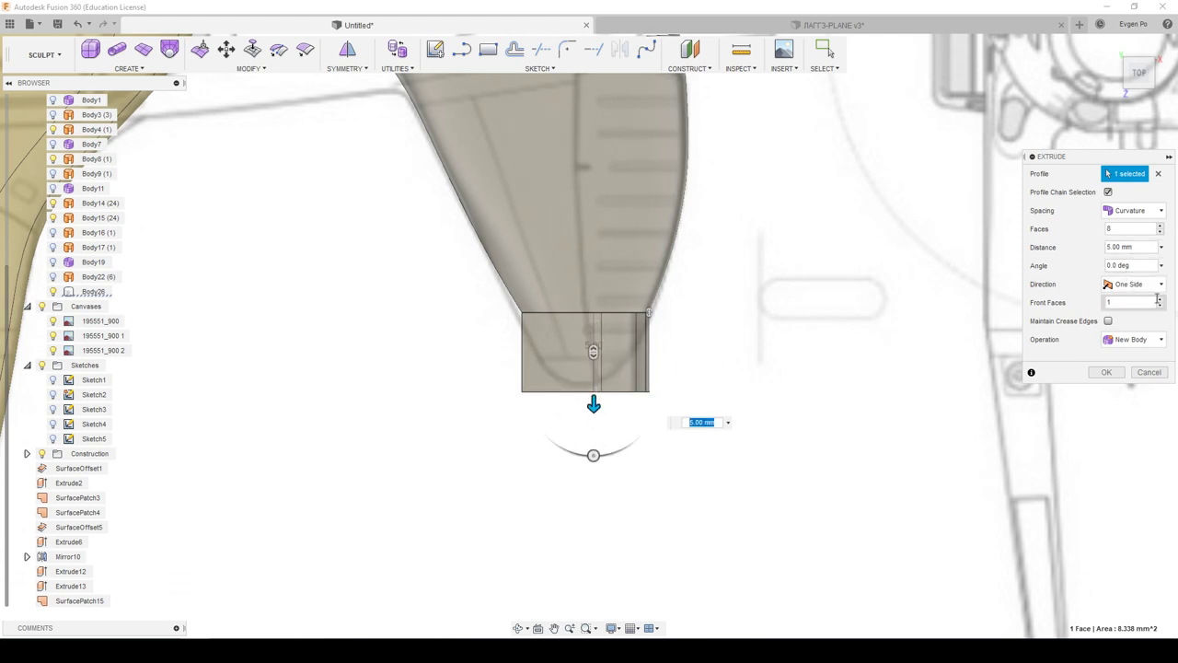
{"action": "scroll", "coordinate": [630, 322], "scroll_direction": "up", "scroll_amount": 2}
{"action": "scroll", "coordinate": [633, 350], "scroll_direction": "up", "scroll_amount": 3}
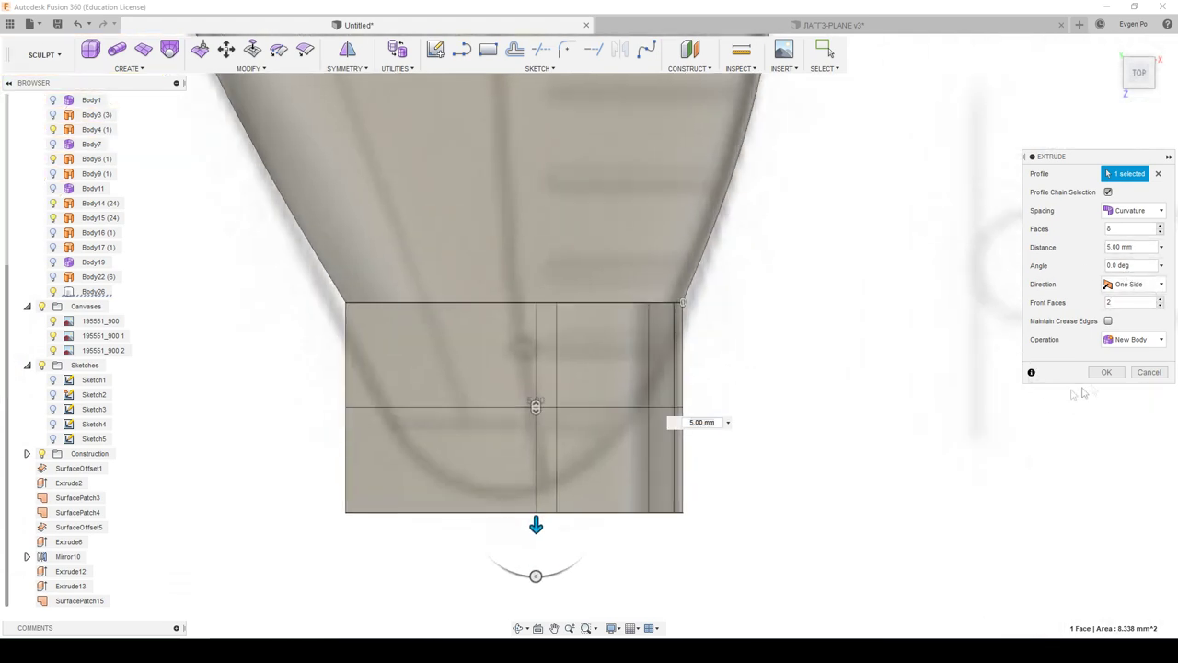
{"action": "left_click", "coordinate": [1106, 372]}
{"action": "middle_click_drag", "start_coordinate": [1038, 374], "coordinate": [199, 57], "text": "shift"}
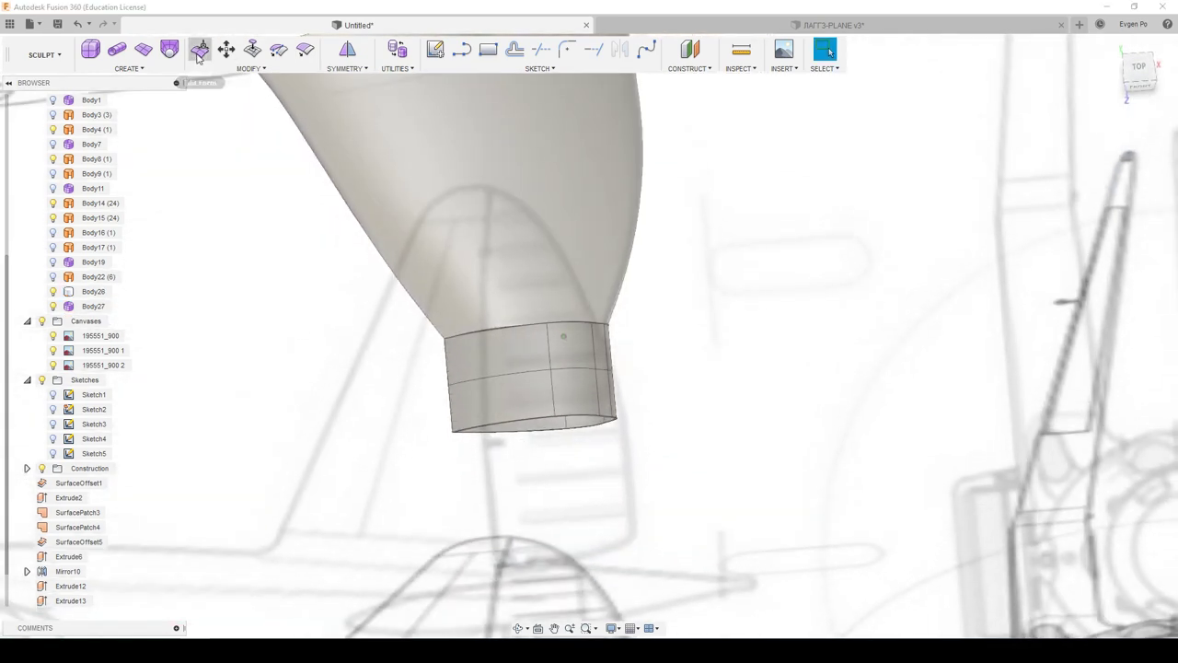
Step: Pinch Body27's middle ring inward and taper its bottom loop to a narrow tip
{"action": "left_click", "coordinate": [198, 50]}
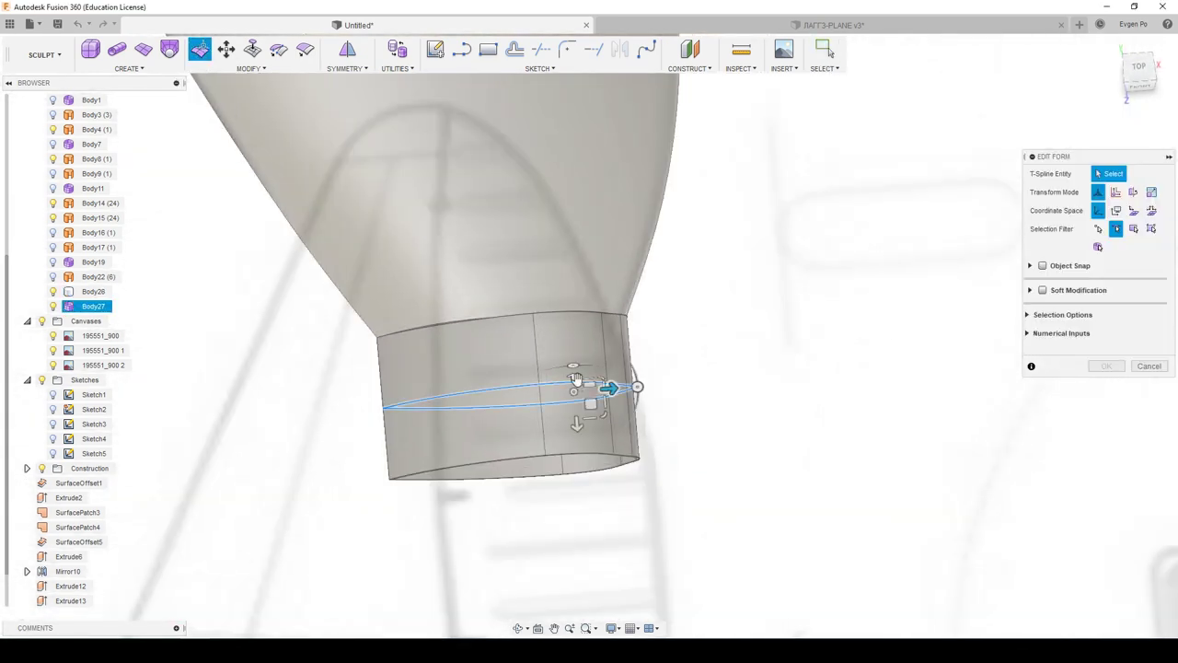
{"action": "left_click_drag", "start_coordinate": [572, 391], "coordinate": [583, 393]}
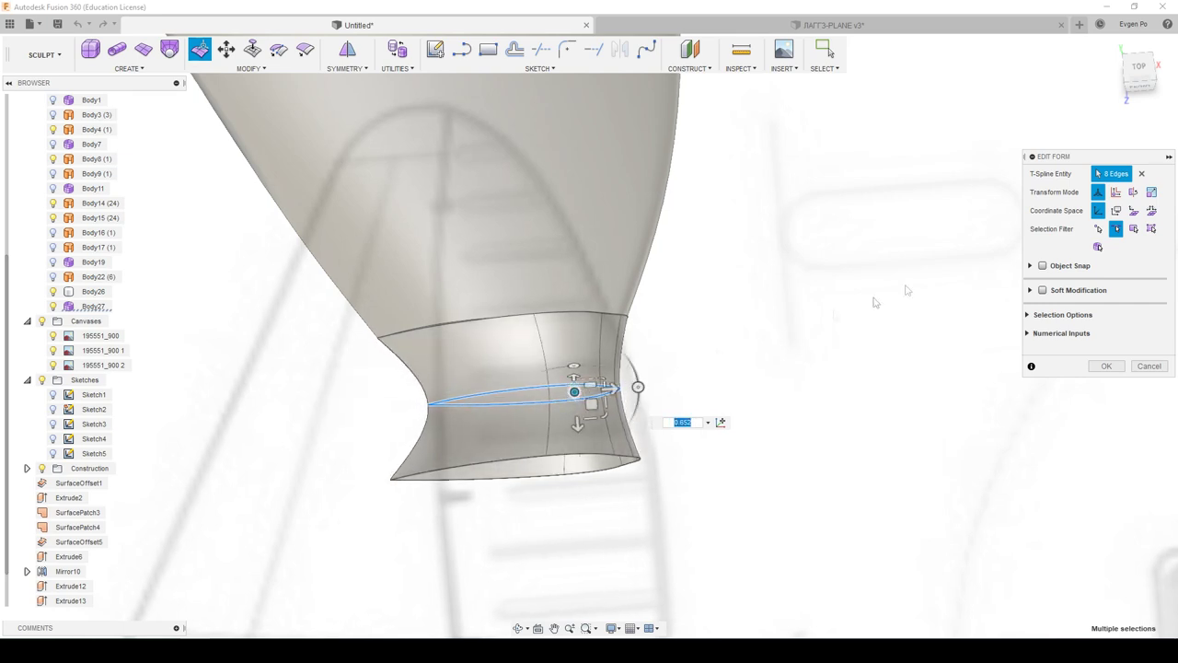
{"action": "double_click", "coordinate": [593, 455]}
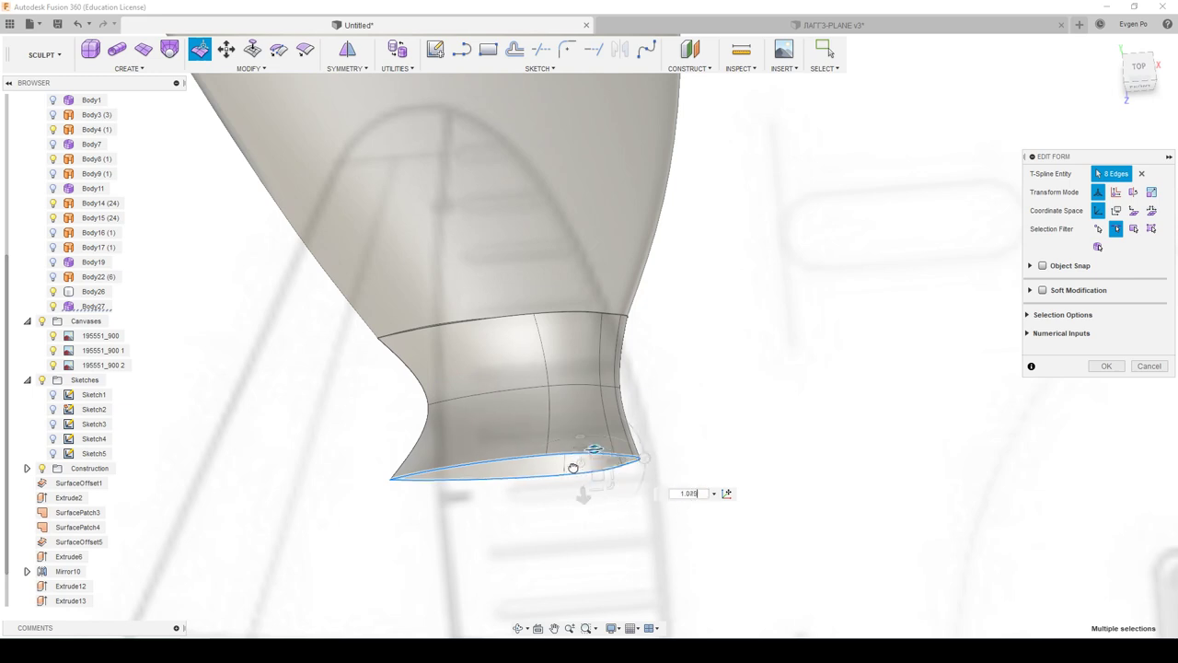
{"action": "left_click_drag", "start_coordinate": [579, 465], "coordinate": [609, 464]}
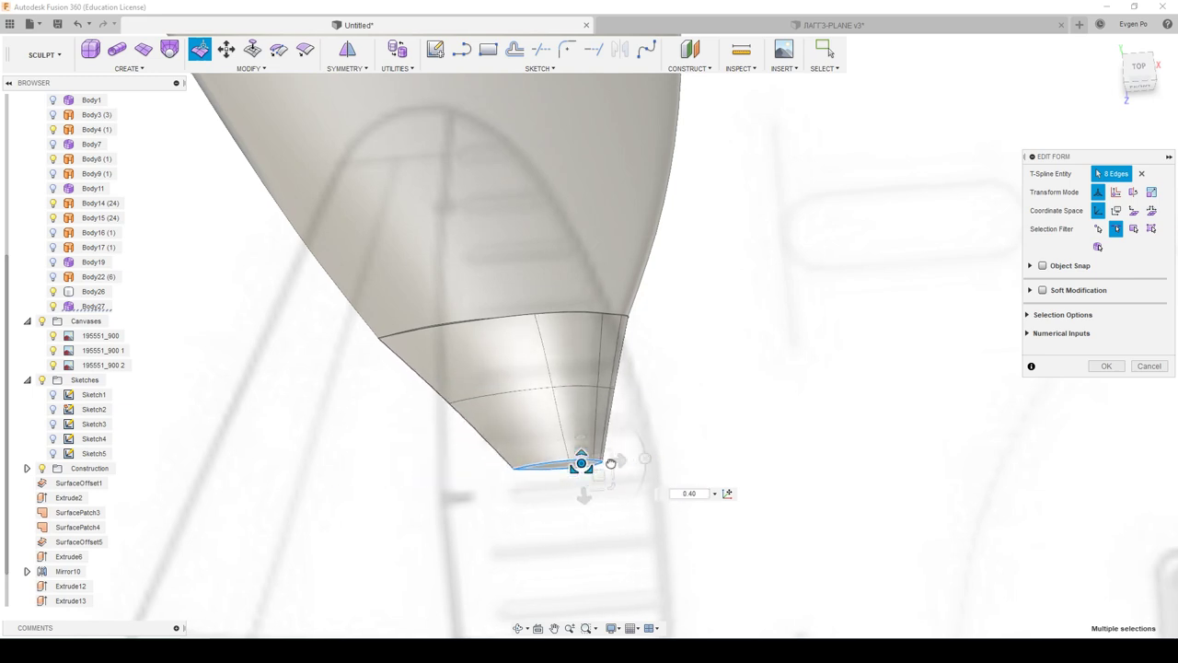
{"action": "left_click", "coordinate": [1140, 68]}
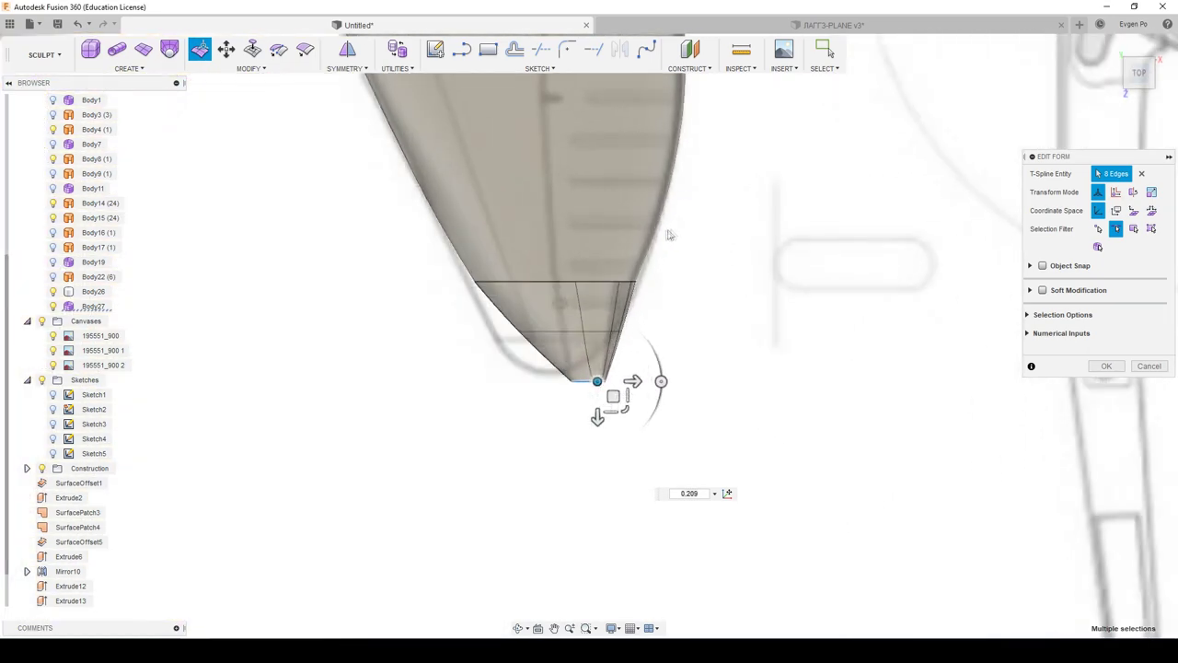
{"action": "scroll", "coordinate": [669, 236], "scroll_direction": "up", "scroll_amount": 2}
{"action": "left_click_drag", "start_coordinate": [579, 474], "coordinate": [534, 460]}
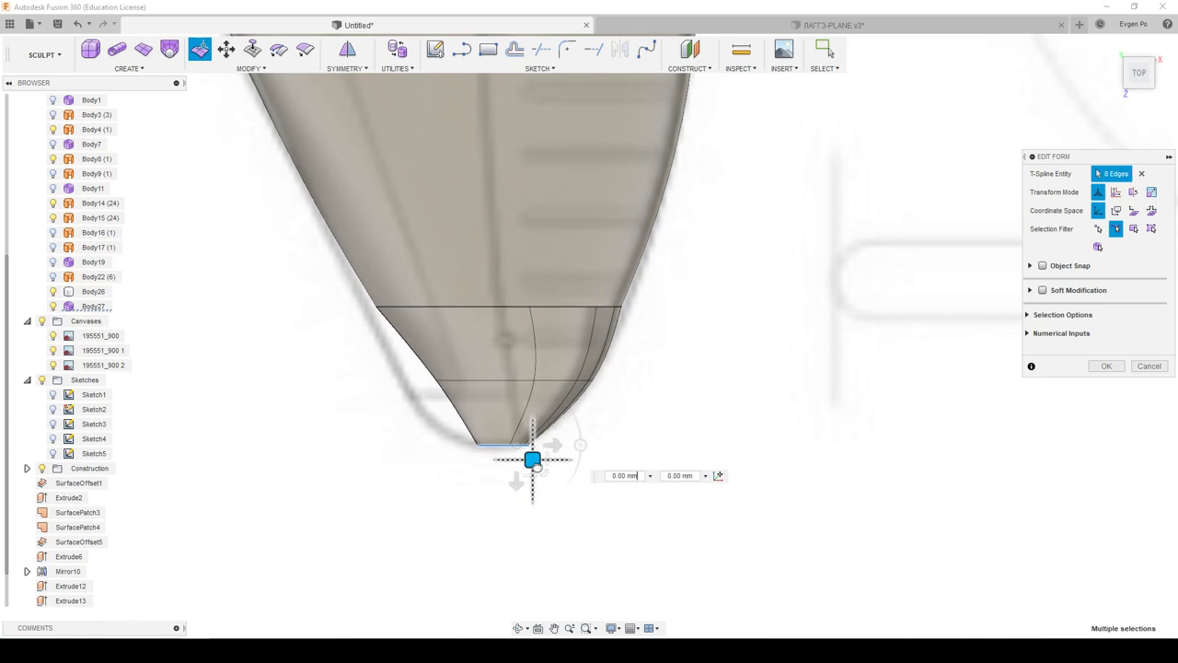
Step: Shift the loop above the tip to follow the blueprint outline and finish the edit
{"action": "double_click", "coordinate": [508, 381]}
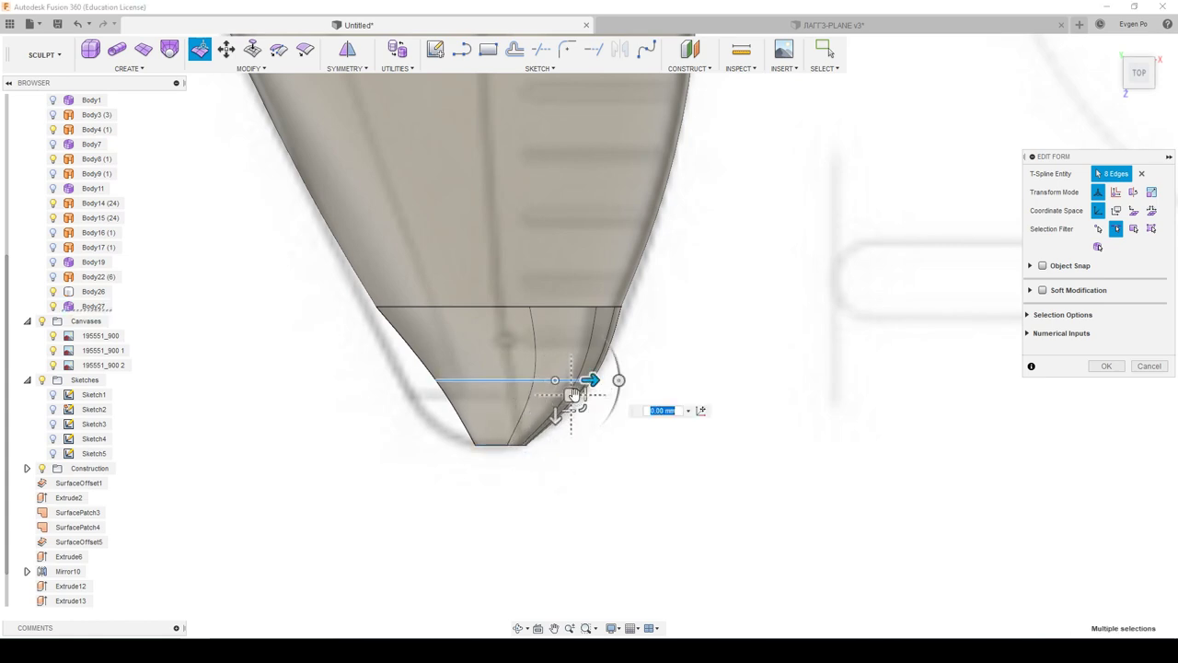
{"action": "left_click_drag", "start_coordinate": [574, 394], "coordinate": [550, 394]}
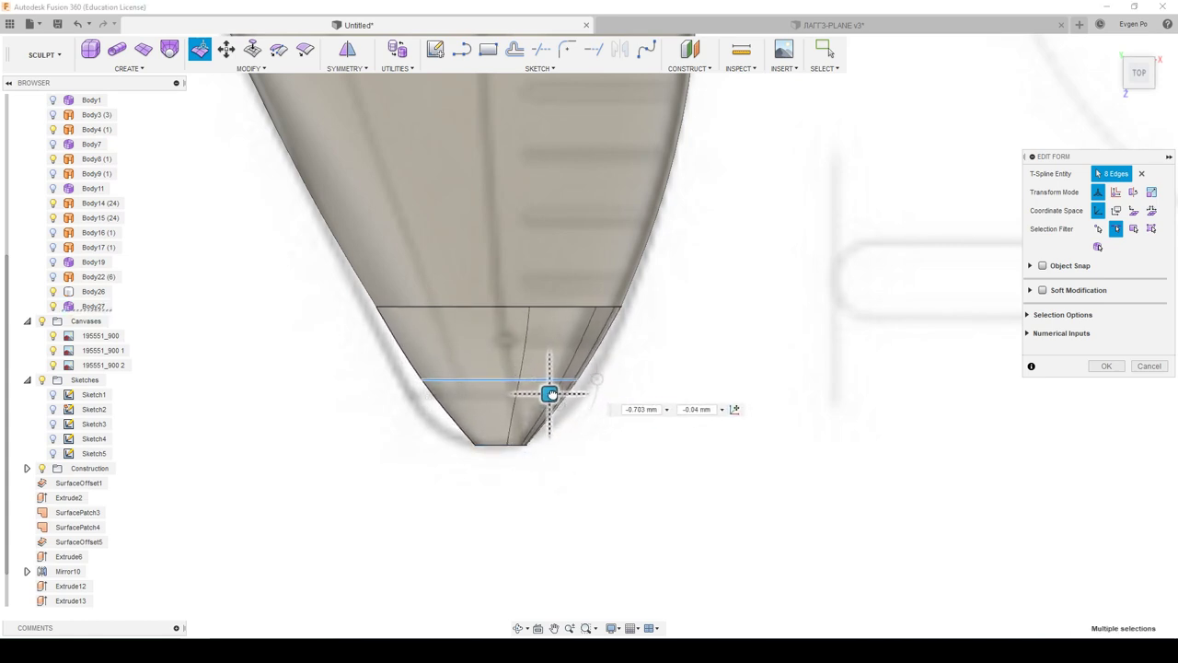
{"action": "mouse_move", "coordinate": [536, 382]}
{"action": "left_mouse_down"}
{"action": "mouse_move", "coordinate": [526, 376]}
{"action": "mouse_move", "coordinate": [538, 384]}
{"action": "left_mouse_up"}
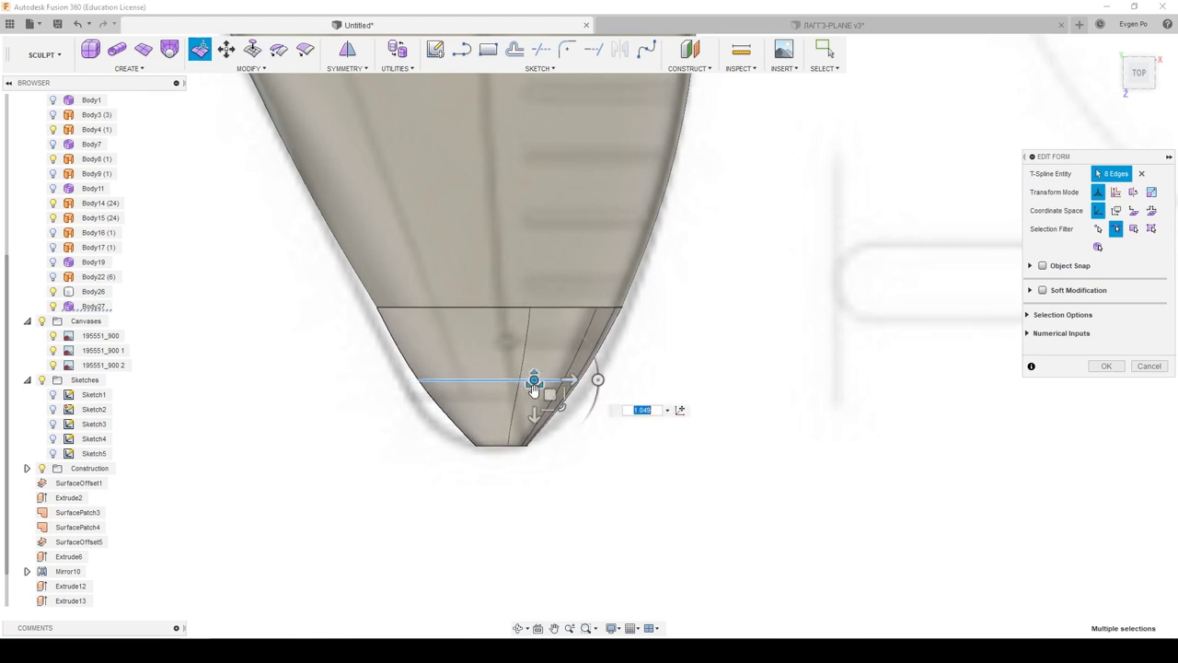
{"action": "double_click", "coordinate": [498, 448]}
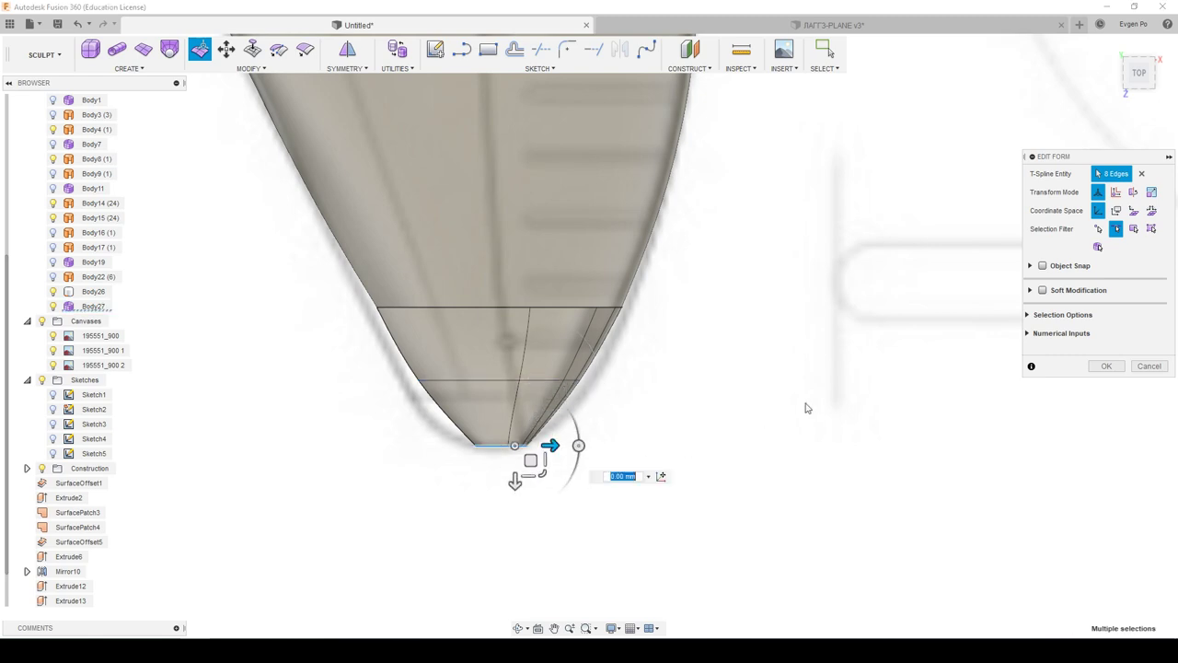
{"action": "middle_click_drag", "start_coordinate": [806, 407], "coordinate": [1150, 323], "text": "shift"}
{"action": "left_click", "coordinate": [1102, 367]}
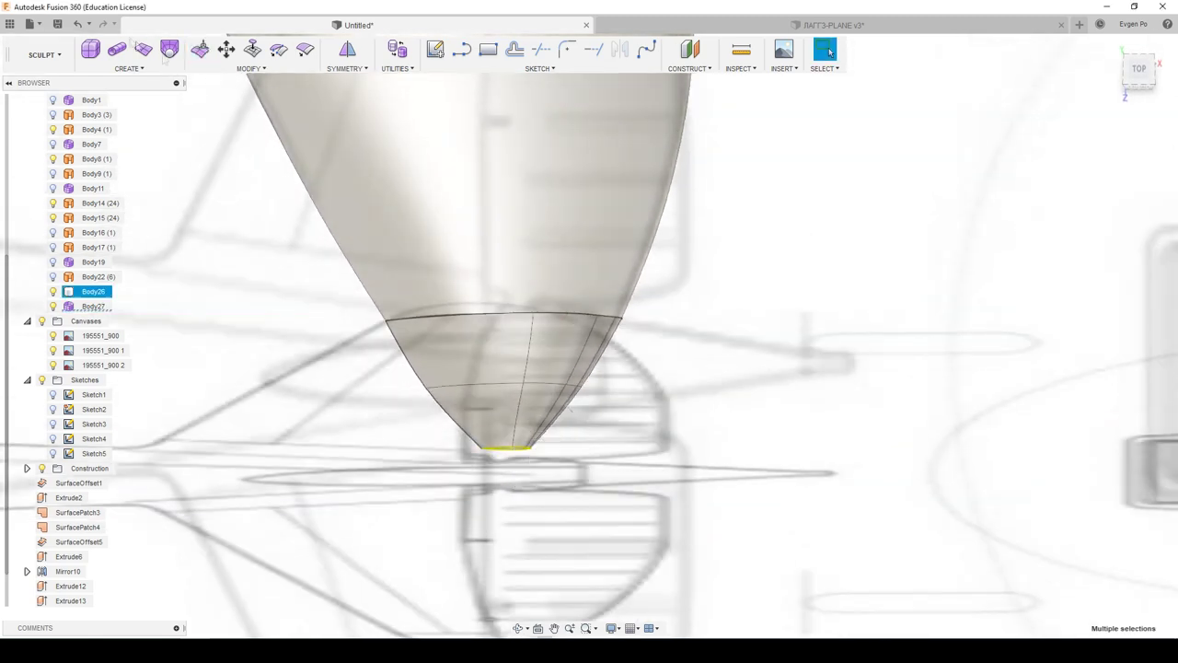
Step: Start Fill Hole on the tip's open bottom edge, then cancel without capping
{"action": "scroll", "coordinate": [565, 421], "scroll_direction": "up", "scroll_amount": 3}
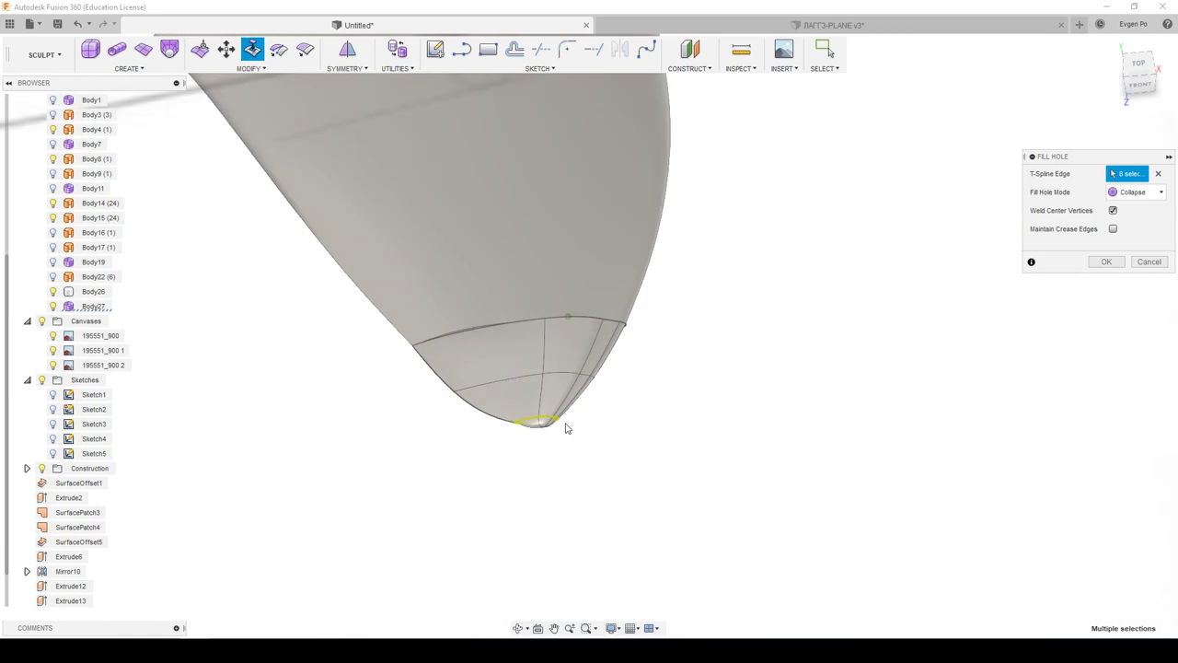
{"action": "scroll", "coordinate": [539, 414], "scroll_direction": "up", "scroll_amount": 2}
{"action": "scroll", "coordinate": [543, 414], "scroll_direction": "up", "scroll_amount": 2}
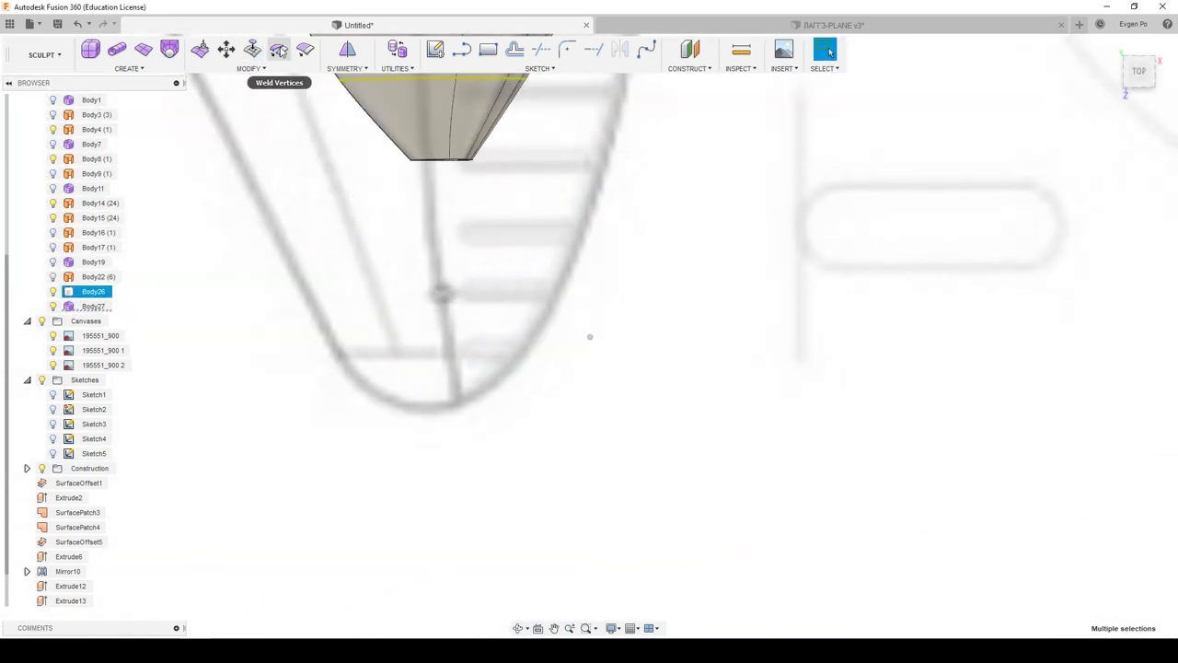
{"action": "left_click", "coordinate": [253, 50]}
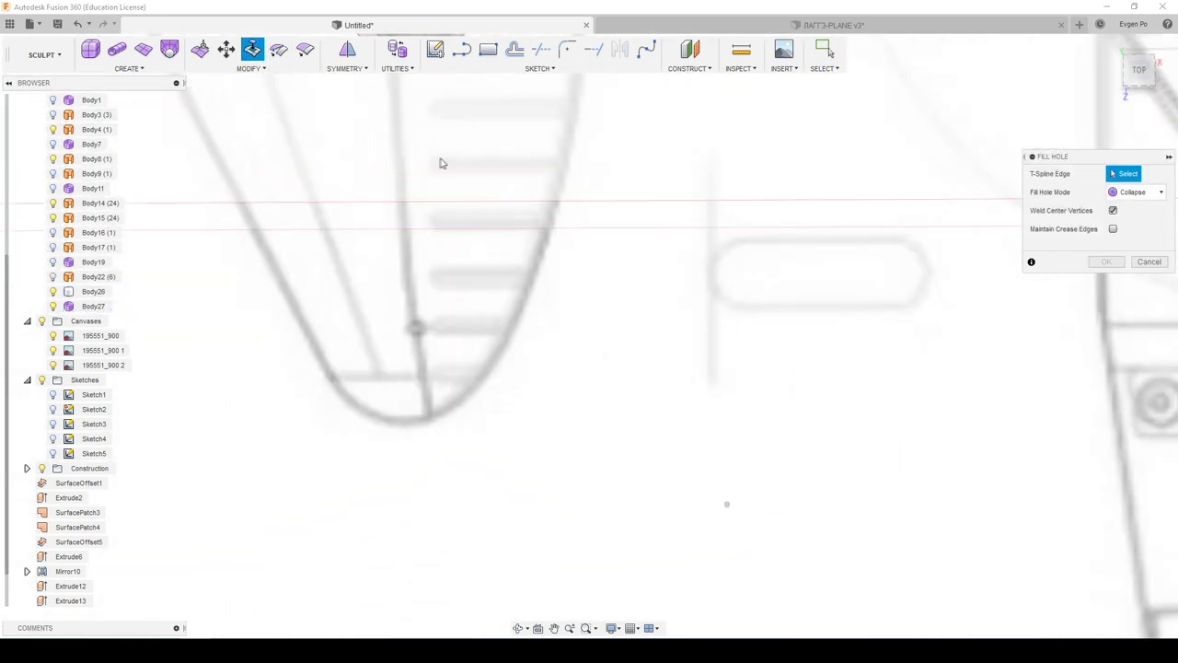
{"action": "scroll", "coordinate": [589, 354], "scroll_direction": "up", "scroll_amount": 3}
{"action": "scroll", "coordinate": [543, 327], "scroll_direction": "up", "scroll_amount": 3}
{"action": "scroll", "coordinate": [497, 299], "scroll_direction": "up", "scroll_amount": 2}
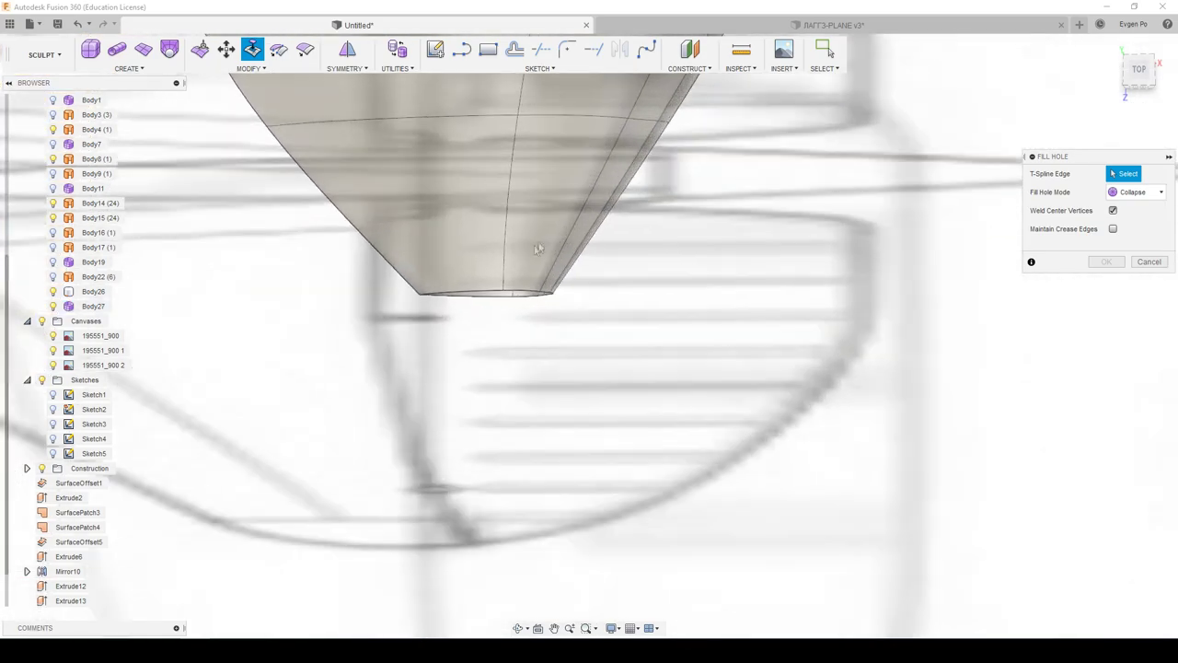
{"action": "left_click", "coordinate": [486, 293]}
{"action": "scroll", "coordinate": [926, 416], "scroll_direction": "down", "scroll_amount": 3}
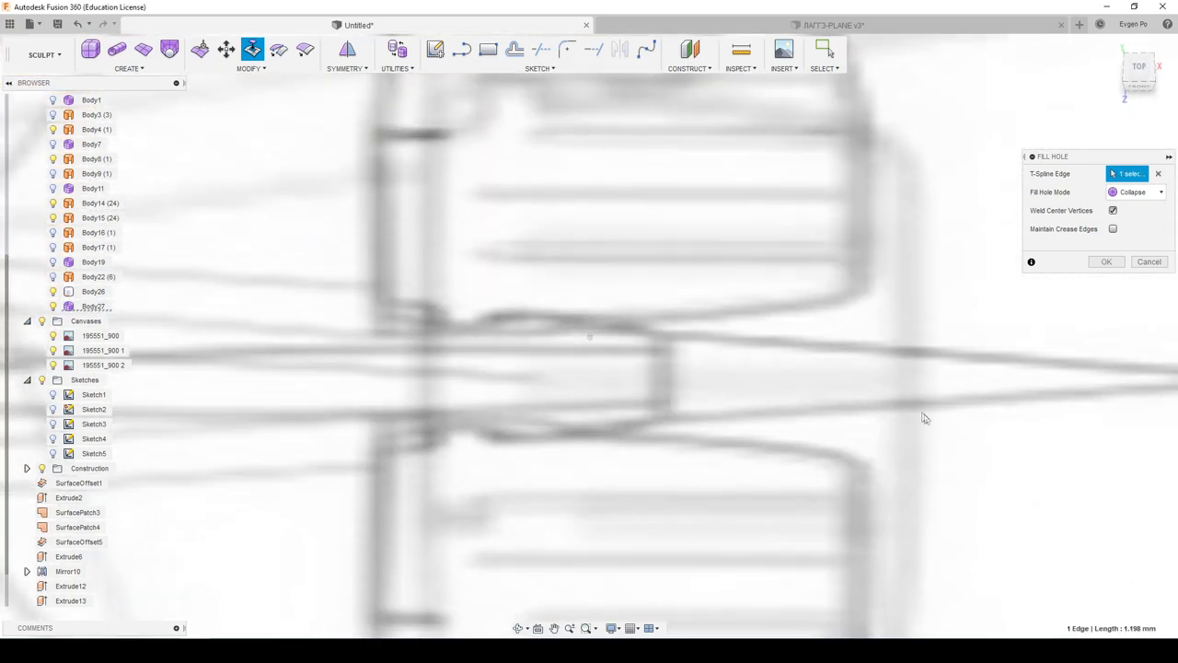
{"action": "scroll", "coordinate": [875, 389], "scroll_direction": "up", "scroll_amount": 3}
{"action": "scroll", "coordinate": [855, 365], "scroll_direction": "up", "scroll_amount": 3}
{"action": "scroll", "coordinate": [796, 322], "scroll_direction": "up", "scroll_amount": 2}
{"action": "scroll", "coordinate": [795, 322], "scroll_direction": "down", "scroll_amount": 3}
{"action": "scroll", "coordinate": [792, 317], "scroll_direction": "down", "scroll_amount": 3}
{"action": "left_click", "coordinate": [1148, 261]}
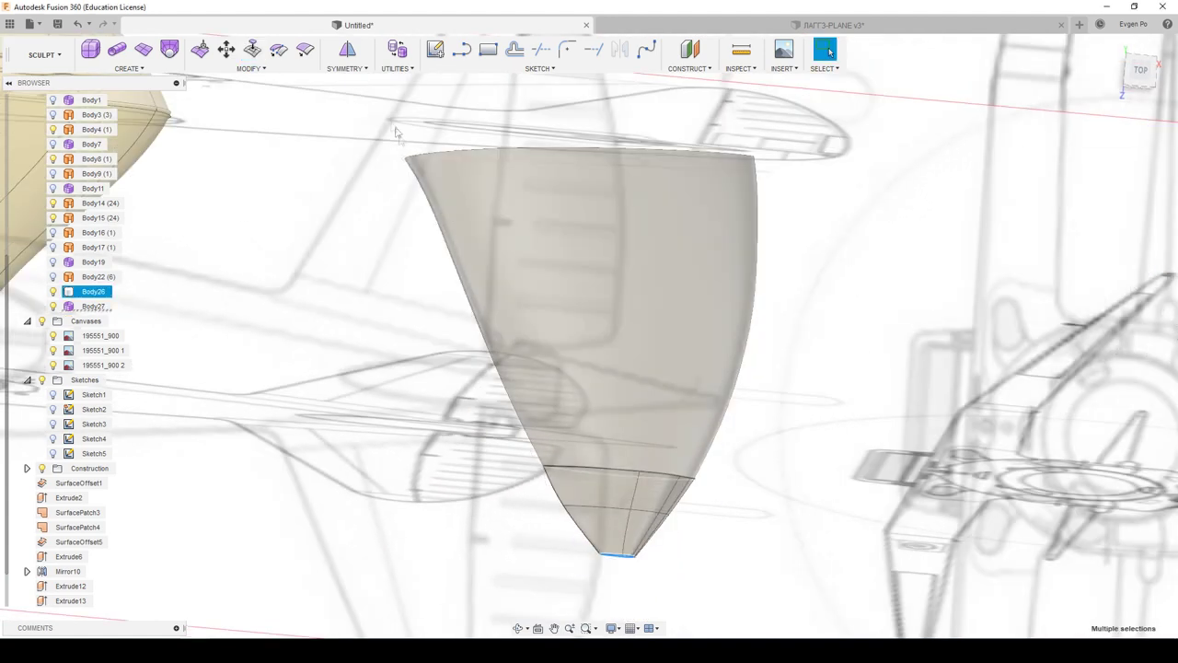
Step: Retry Fill Hole and cancel it, then inspect the tip and return to top view
{"action": "left_click", "coordinate": [254, 52]}
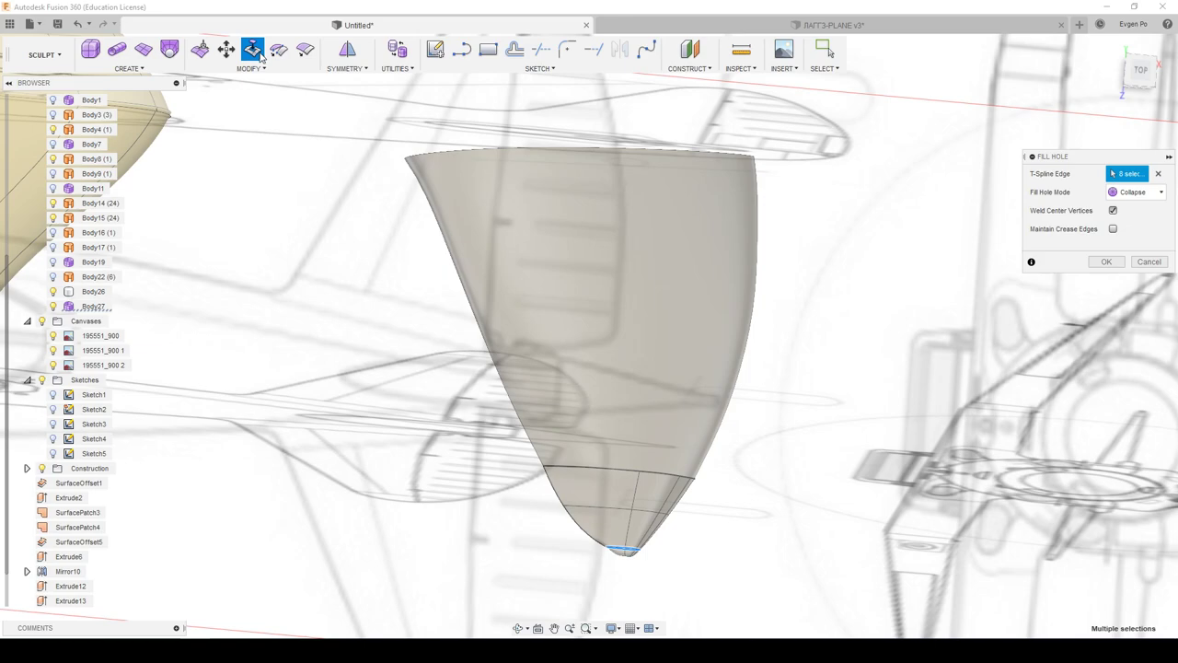
{"action": "left_click", "coordinate": [1107, 261]}
{"action": "scroll", "coordinate": [645, 547], "scroll_direction": "up", "scroll_amount": 3}
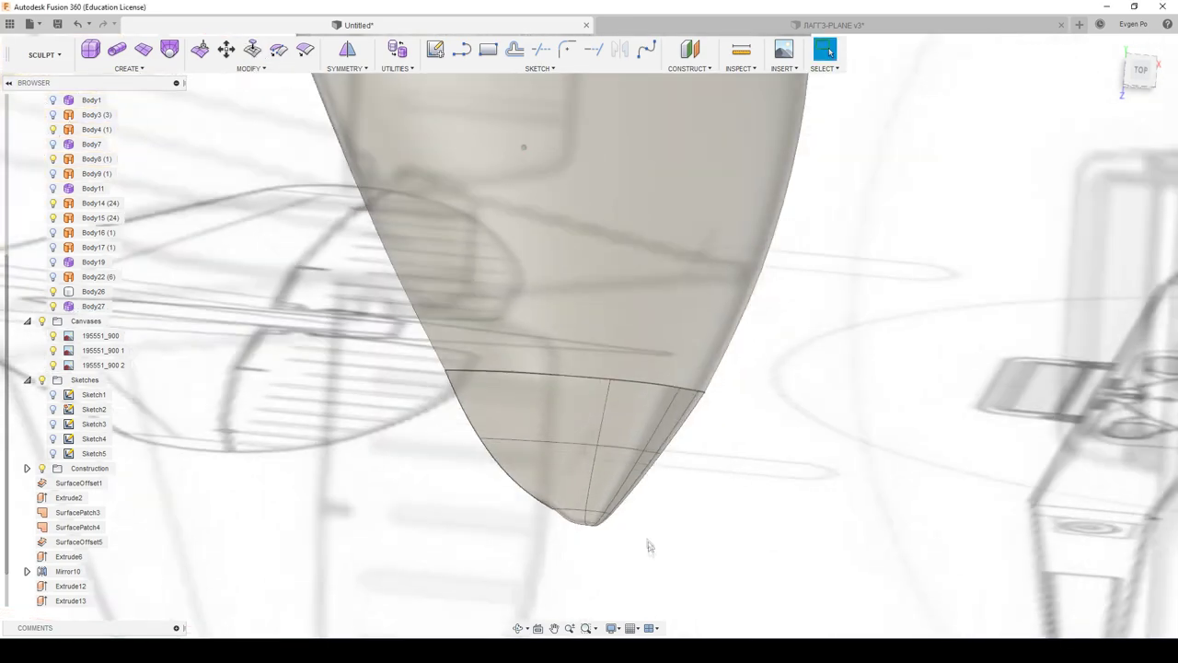
{"action": "scroll", "coordinate": [558, 494], "scroll_direction": "up", "scroll_amount": 3}
{"action": "scroll", "coordinate": [577, 495], "scroll_direction": "up", "scroll_amount": 2}
{"action": "middle_click_drag", "start_coordinate": [577, 495], "coordinate": [1152, 127], "text": "shift"}
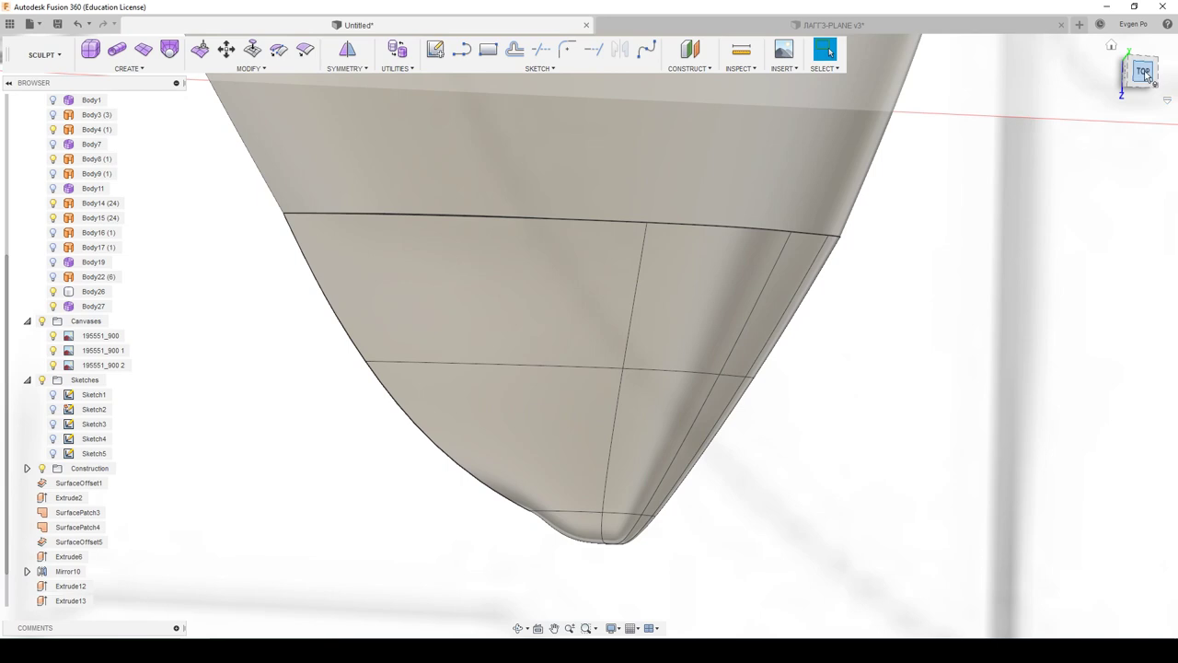
{"action": "left_click", "coordinate": [1144, 72]}
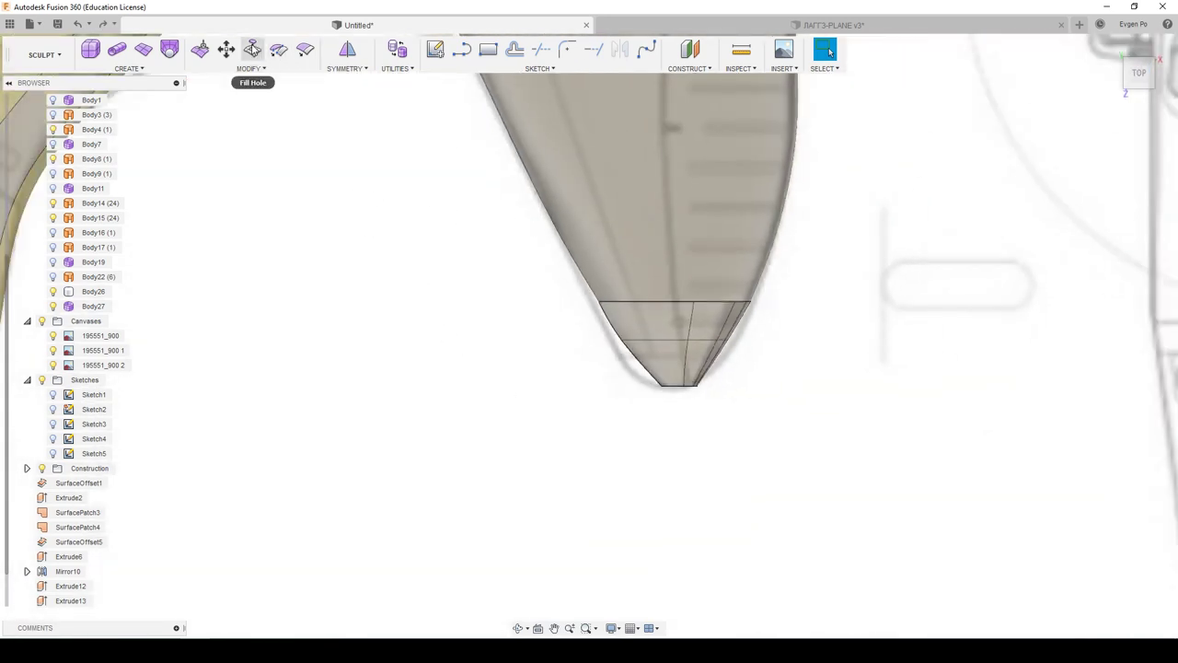
Step: Cap the open tip edge with Fill Hole in Collapse mode, Weld Center Vertices unchecked
{"action": "key", "text": "Return"}
{"action": "left_click", "coordinate": [652, 388]}
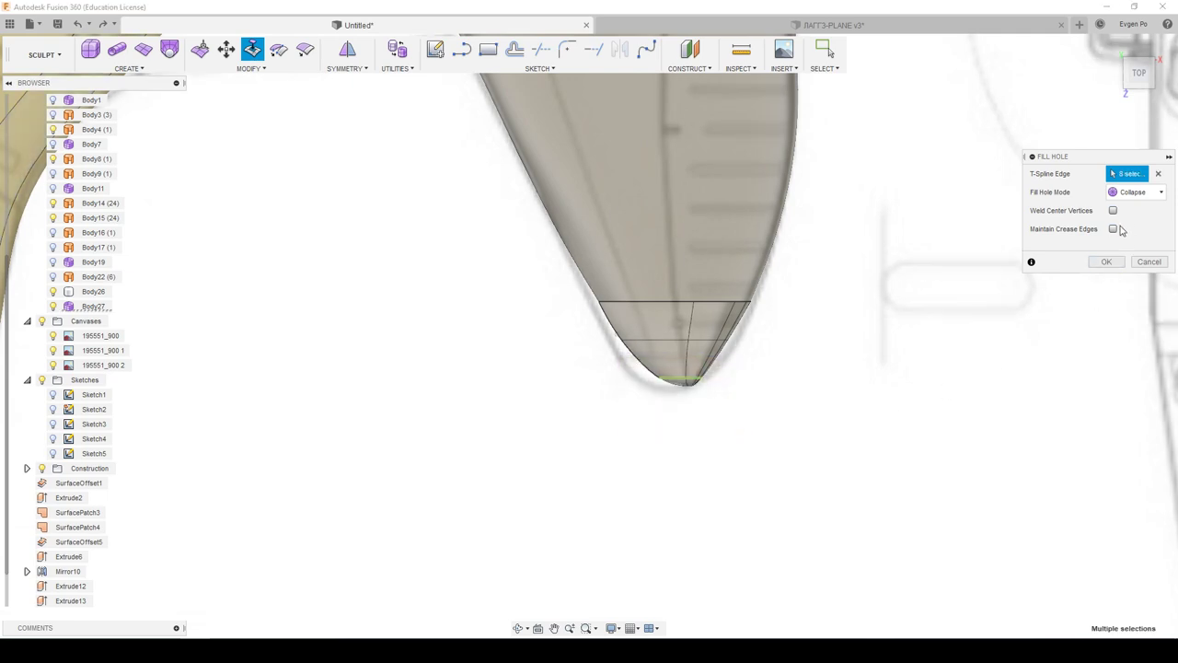
{"action": "left_click", "coordinate": [1106, 263]}
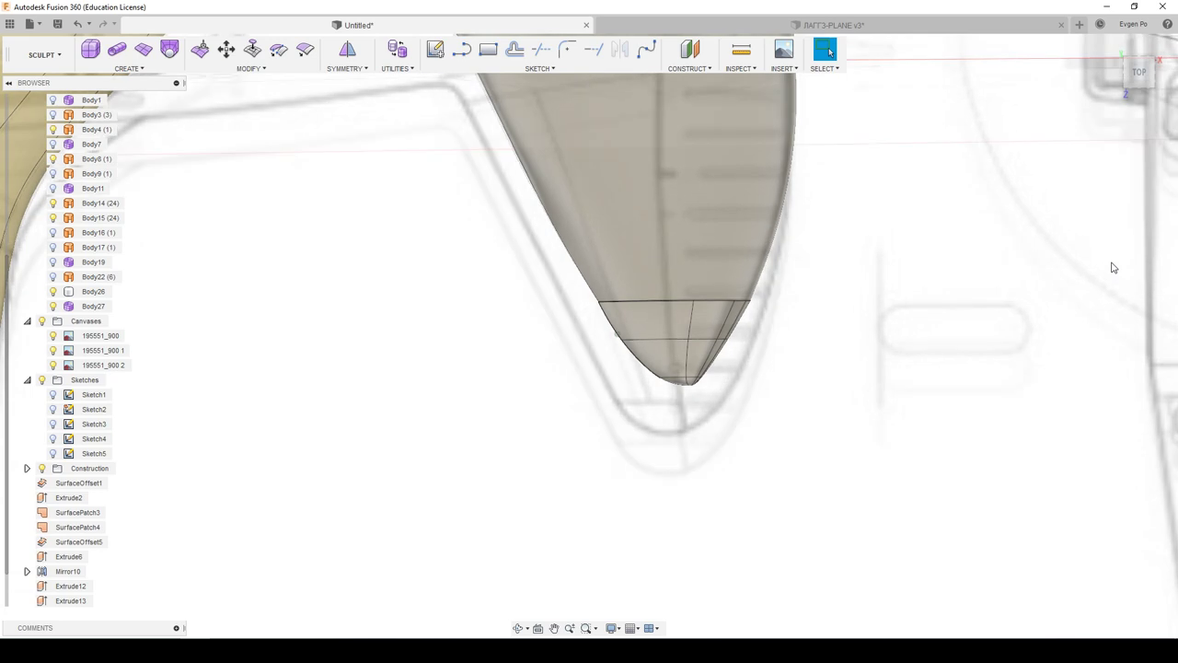
{"action": "left_click", "coordinate": [1141, 74]}
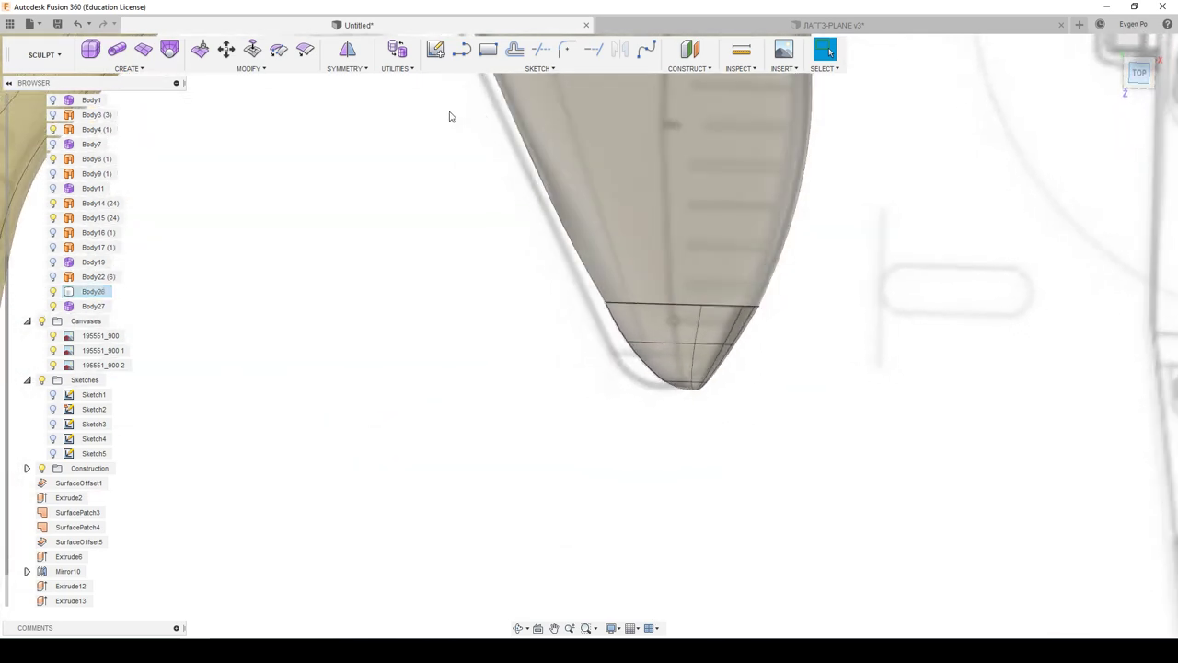
Step: Scale Body27's 16 lowest tip faces to 0.904 with Edit Form
{"action": "left_click", "coordinate": [200, 49]}
{"action": "scroll", "coordinate": [654, 237], "scroll_direction": "up", "scroll_amount": 2}
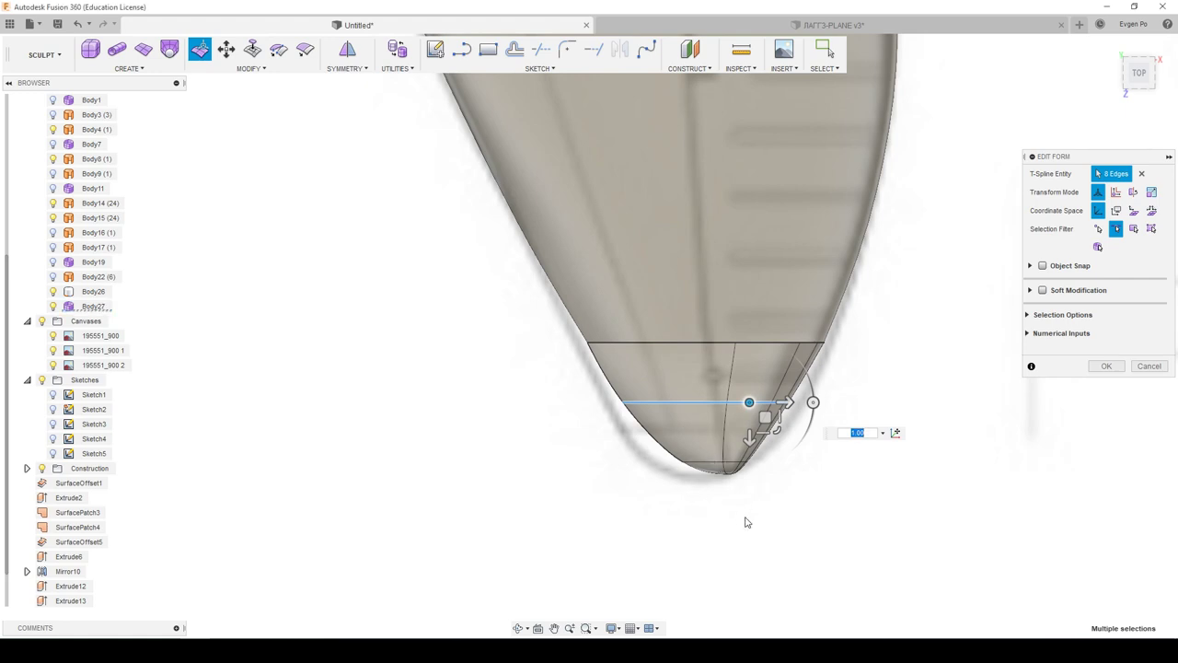
{"action": "mouse_move", "coordinate": [668, 465]}
{"action": "left_mouse_down"}
{"action": "mouse_move", "coordinate": [727, 494]}
{"action": "mouse_move", "coordinate": [755, 449]}
{"action": "left_mouse_up"}
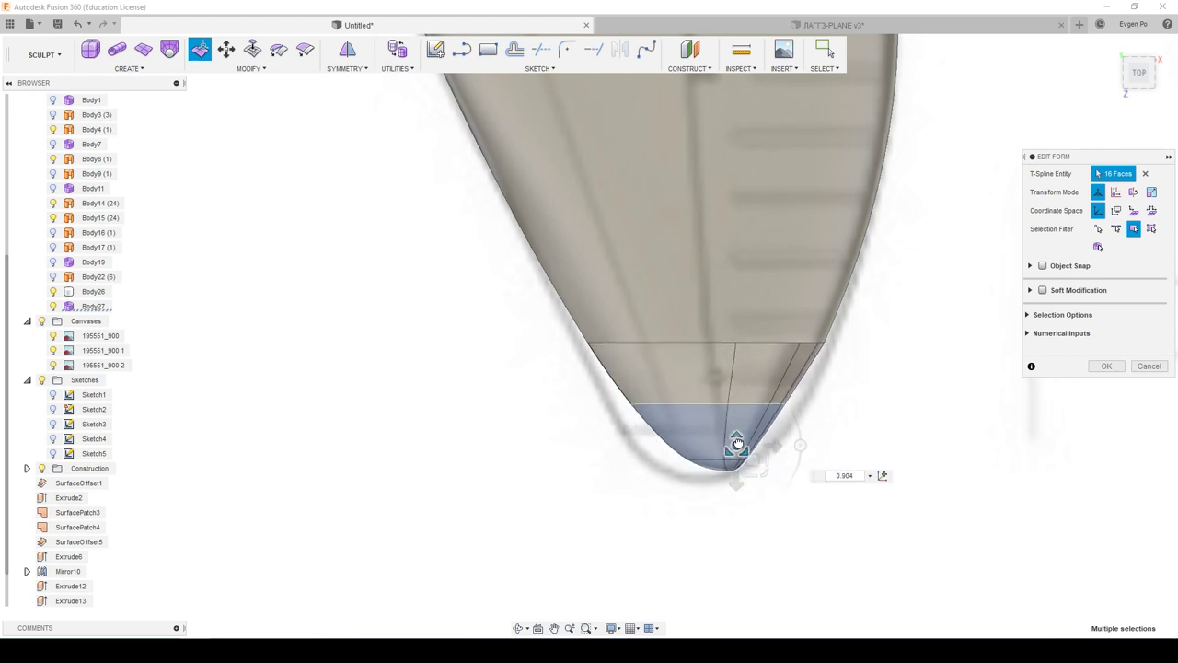
{"action": "scroll", "coordinate": [736, 444], "scroll_direction": "down", "scroll_amount": 10}
{"action": "left_click", "coordinate": [1097, 368]}
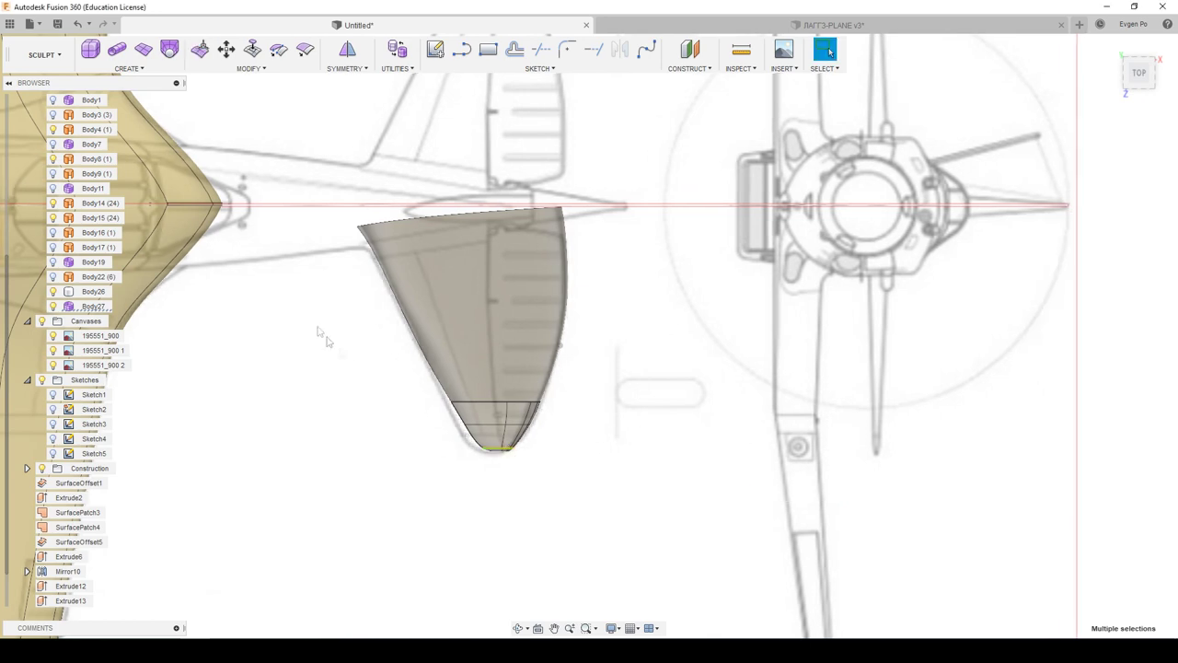
{"action": "middle_click_drag", "start_coordinate": [321, 334], "coordinate": [306, 290], "text": "shift"}
{"action": "left_click", "coordinate": [42, 54]}
{"action": "left_click", "coordinate": [46, 125]}
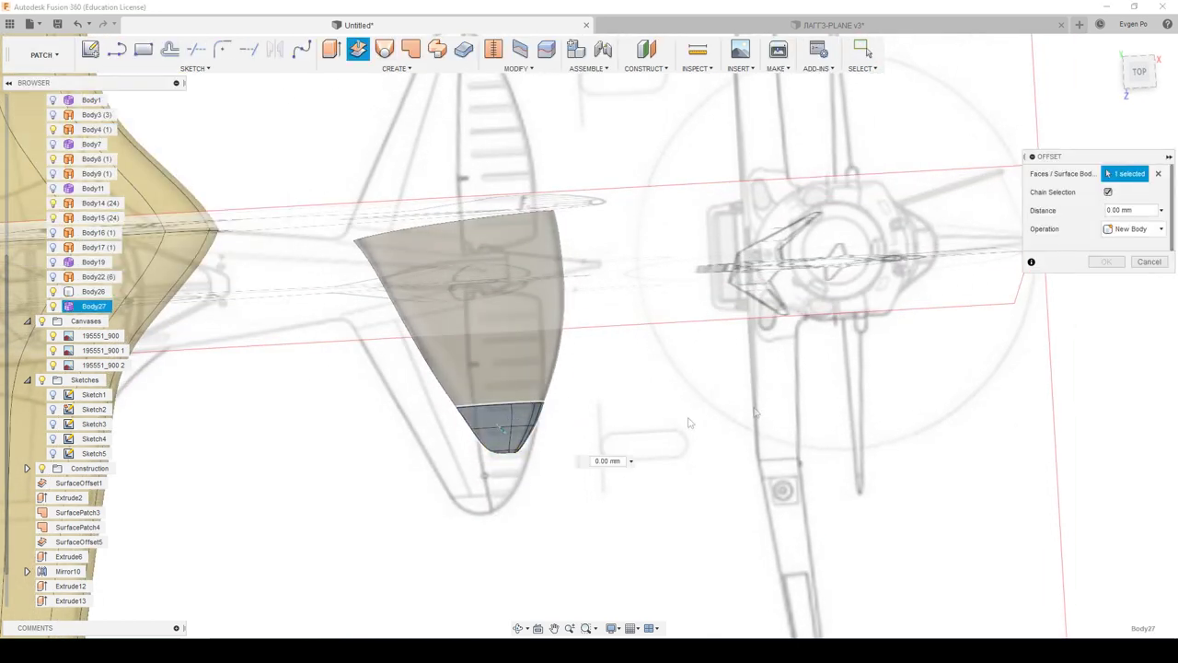
{"action": "left_click", "coordinate": [1106, 261]}
{"action": "mouse_move", "coordinate": [525, 451]}
{"action": "middle_mouse_down", "text": "shift"}
{"action": "mouse_move", "coordinate": [497, 453]}
{"action": "mouse_move", "coordinate": [592, 449]}
{"action": "middle_mouse_up", "text": "shift"}
{"action": "scroll", "coordinate": [592, 449], "scroll_direction": "up", "scroll_amount": 5}
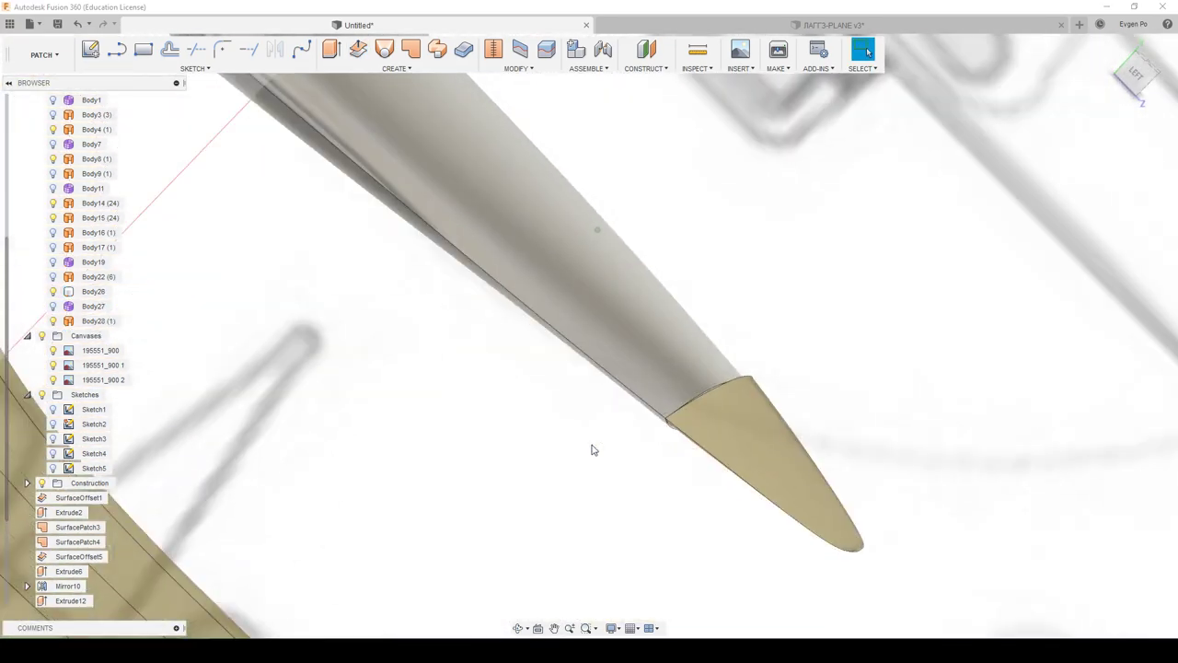
{"action": "left_click", "coordinate": [697, 407]}
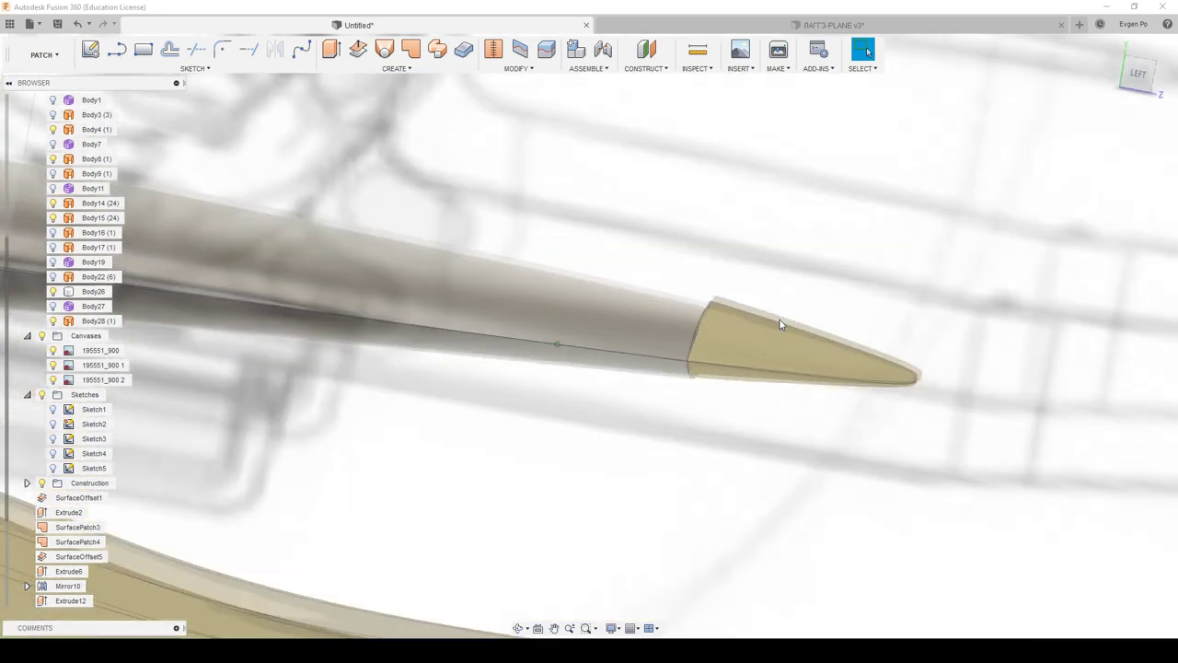
{"action": "left_click", "coordinate": [779, 324]}
{"action": "middle_click_drag", "start_coordinate": [777, 313], "coordinate": [684, 281], "text": "shift"}
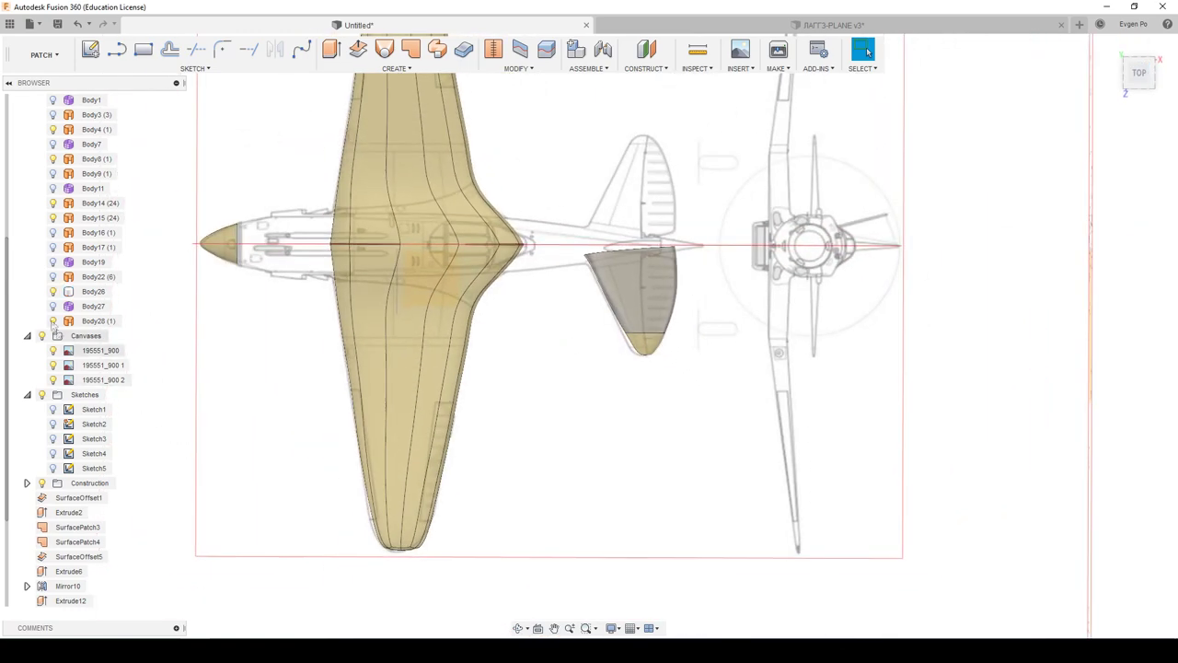
{"action": "scroll", "coordinate": [458, 417], "scroll_direction": "down", "scroll_amount": 2}
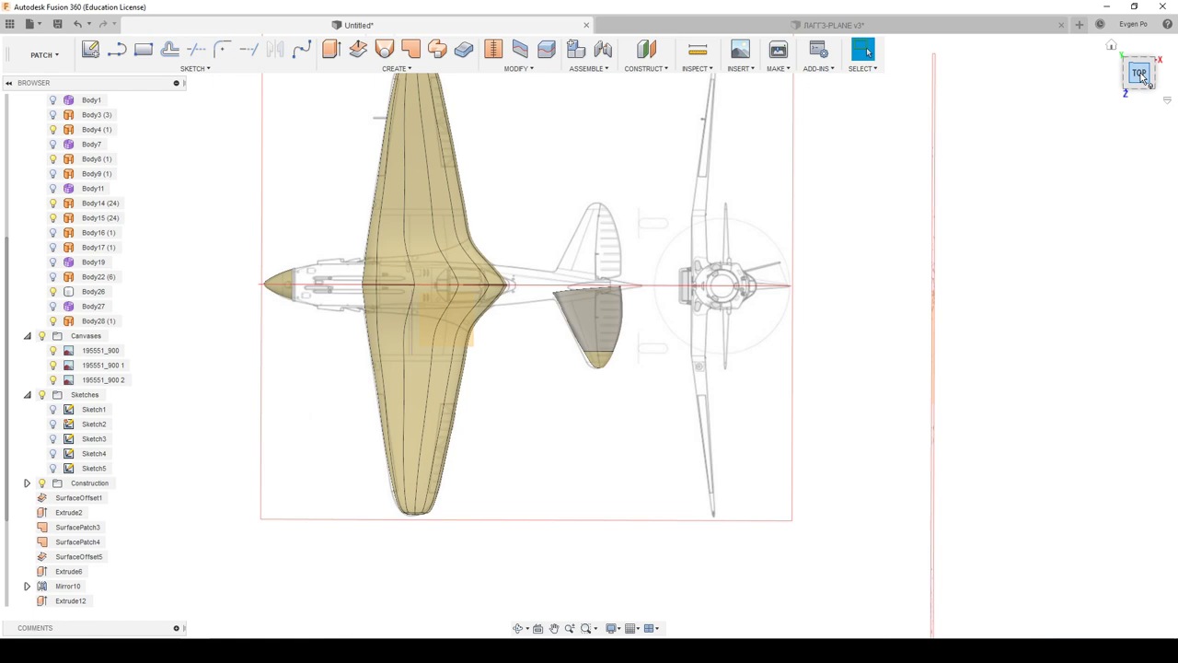
Step: Sketch a 2-point rectangle on the top plane across the stabilizer tip
{"action": "left_click", "coordinate": [90, 51]}
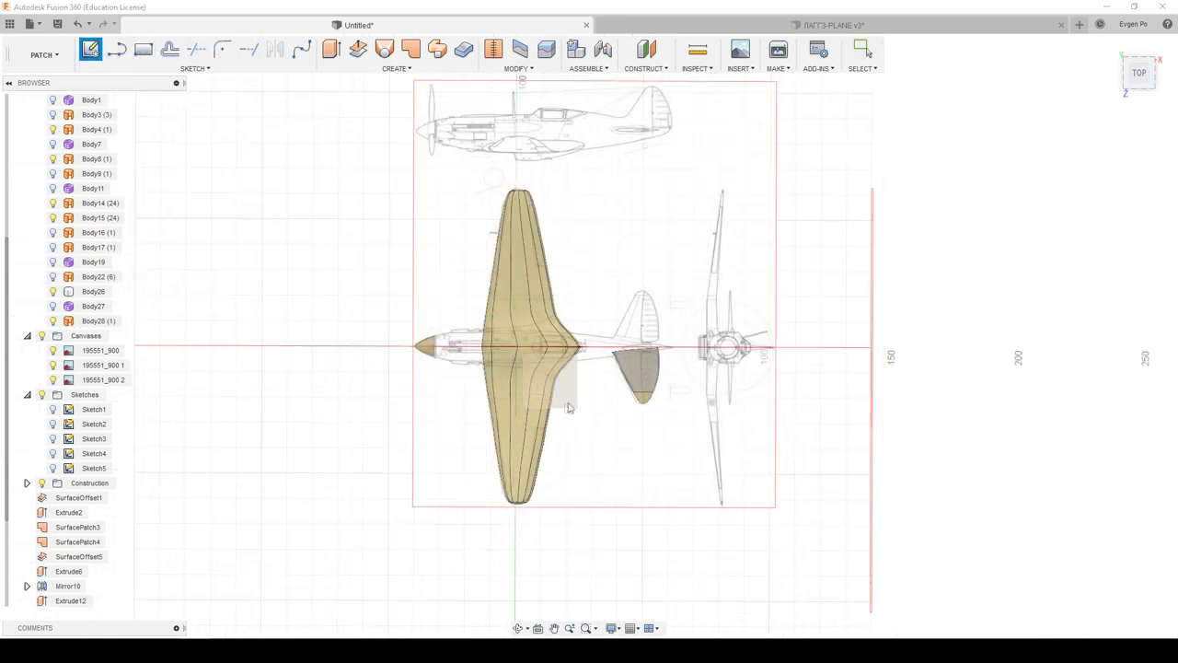
{"action": "left_click", "coordinate": [571, 313]}
{"action": "key", "text": "l"}
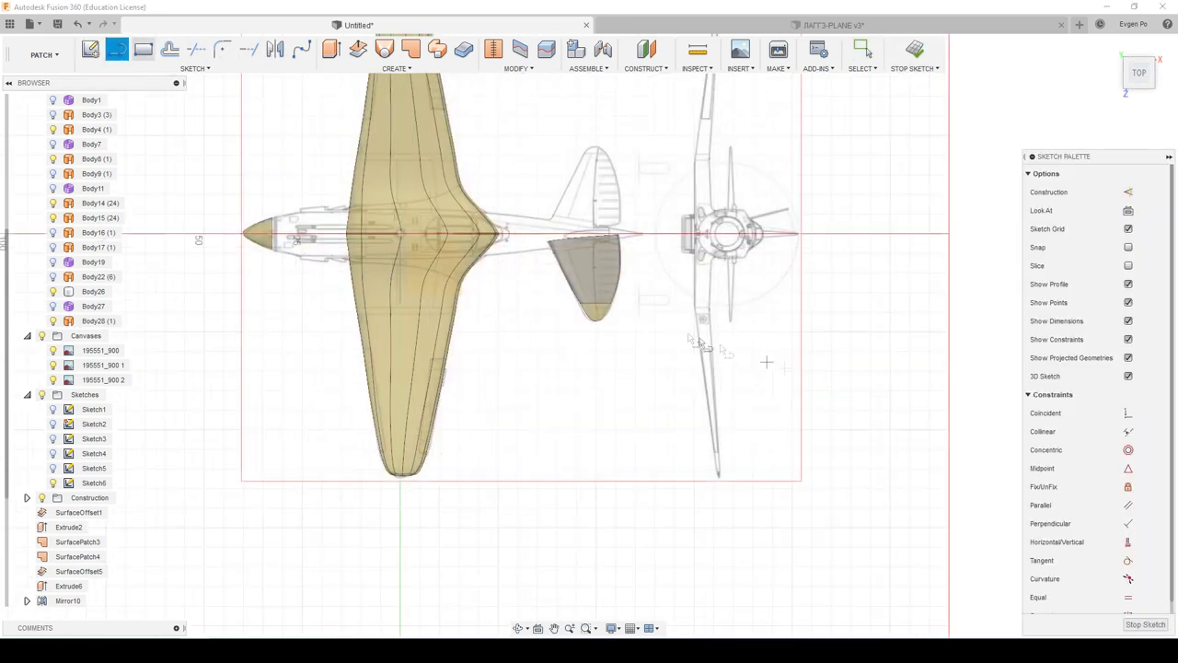
{"action": "scroll", "coordinate": [483, 288], "scroll_direction": "up", "scroll_amount": 5}
{"action": "scroll", "coordinate": [480, 307], "scroll_direction": "up", "scroll_amount": 1}
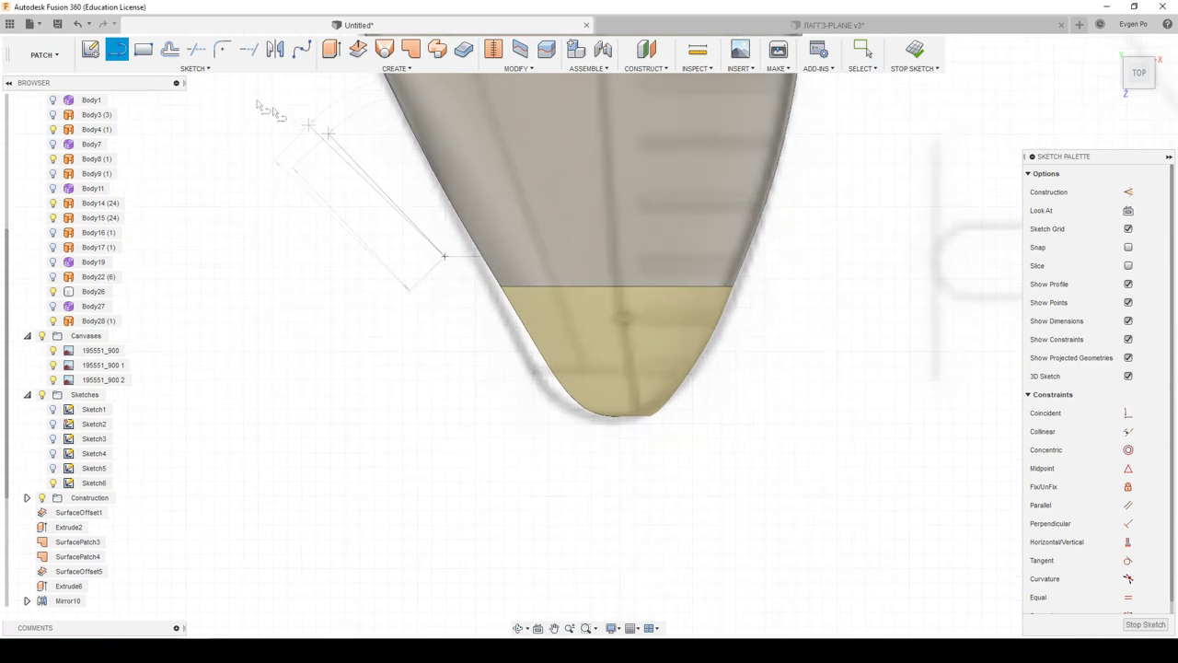
{"action": "key", "text": "r"}
{"action": "left_click", "coordinate": [432, 241]}
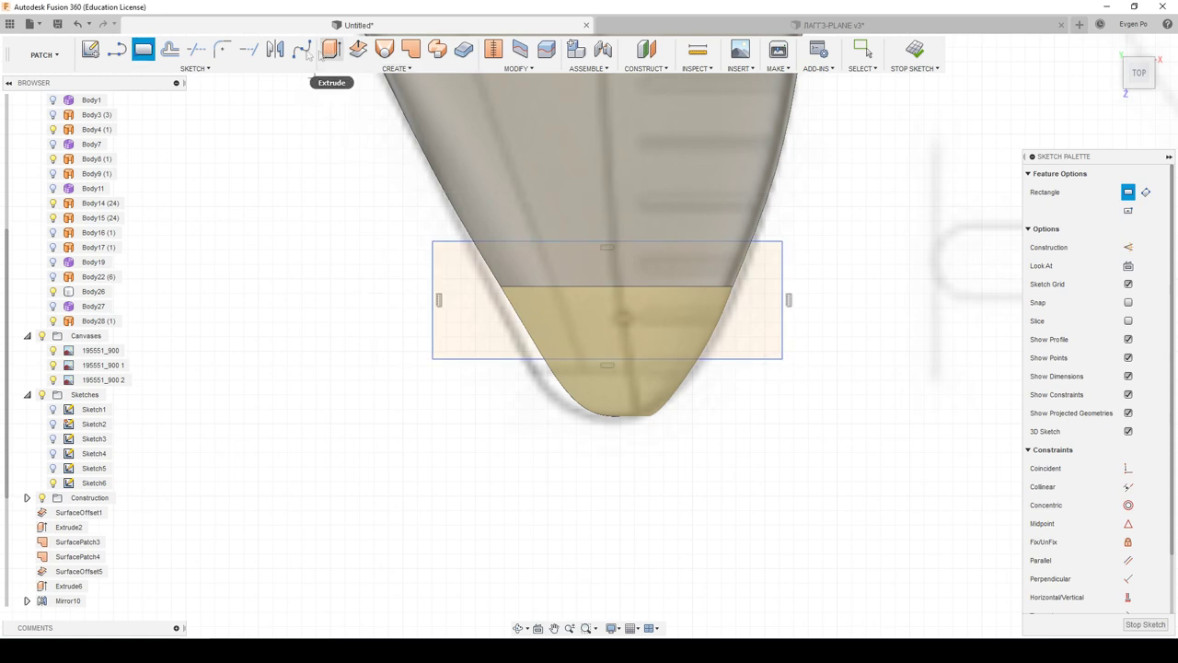
Step: In the MODEL workspace, extrude the rectangle 113.00 mm as a cut through the stabilizer tip
{"action": "left_click", "coordinate": [48, 54]}
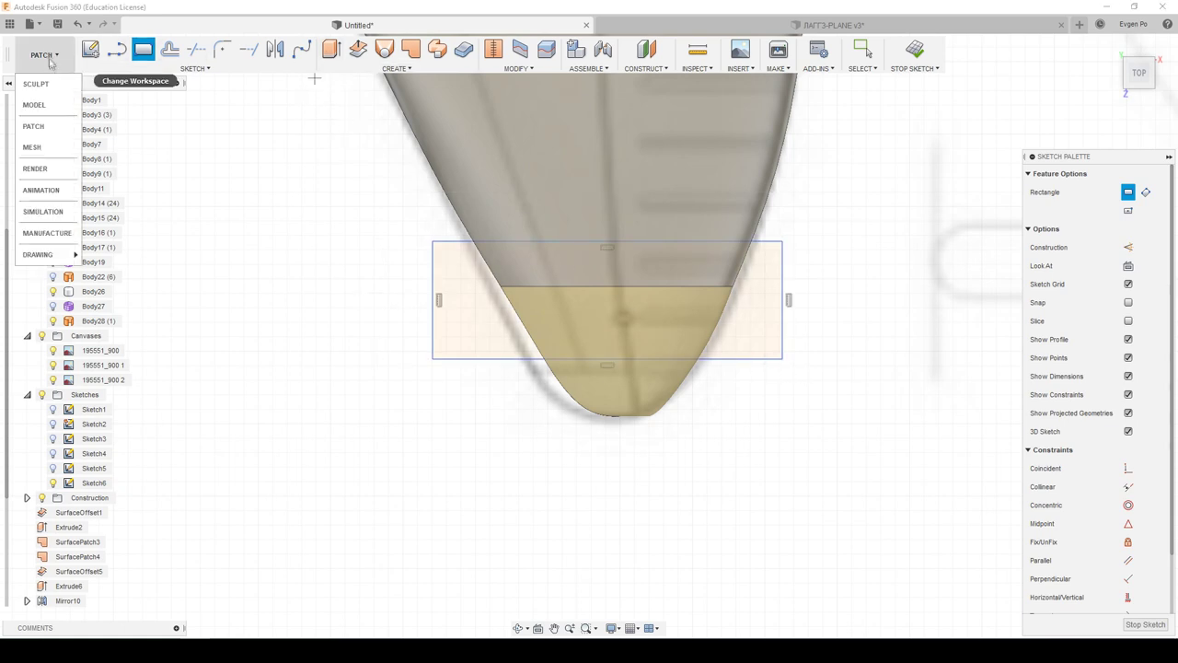
{"action": "left_click", "coordinate": [50, 107]}
{"action": "key", "text": "Escape"}
{"action": "mouse_move", "coordinate": [481, 311]}
{"action": "middle_mouse_down", "text": "shift"}
{"action": "mouse_move", "coordinate": [486, 297]}
{"action": "mouse_move", "coordinate": [539, 539]}
{"action": "middle_mouse_up", "text": "shift"}
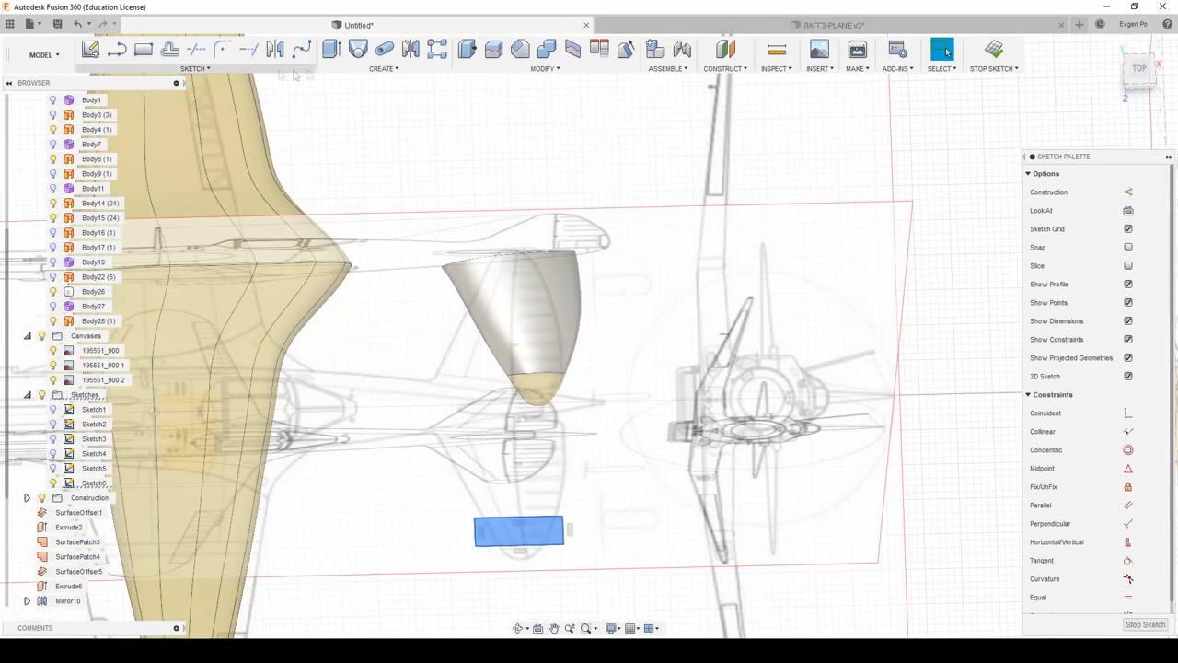
{"action": "left_click", "coordinate": [331, 49]}
{"action": "left_click", "coordinate": [520, 530]}
{"action": "left_click_drag", "start_coordinate": [525, 520], "coordinate": [543, 285]}
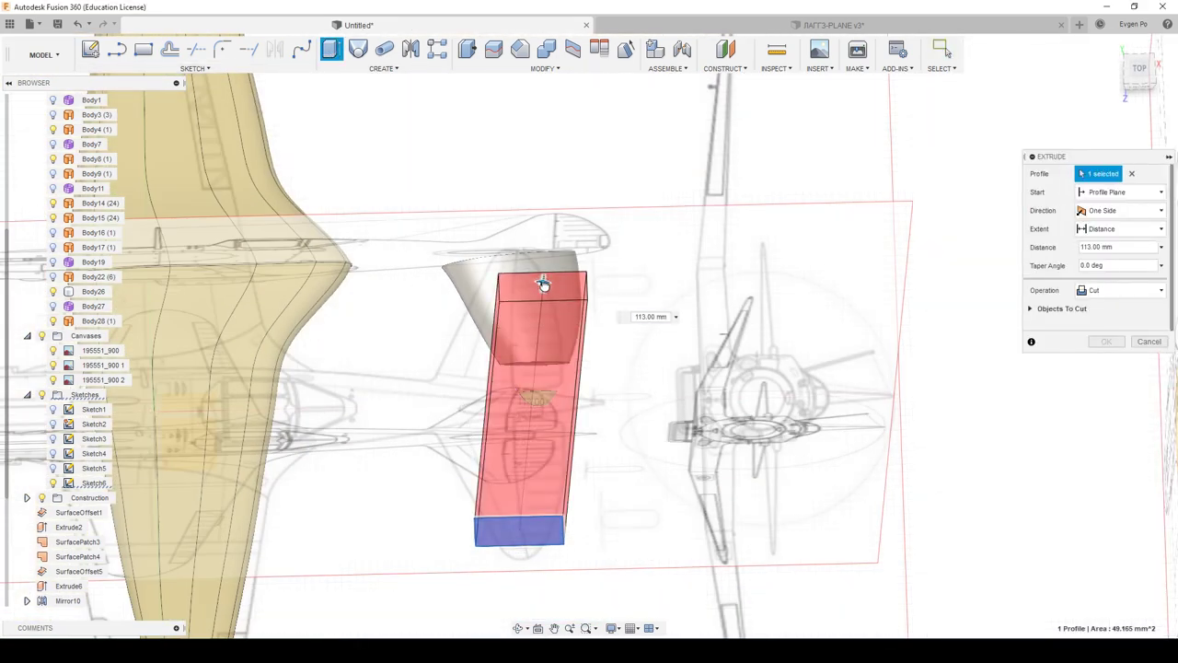
Step: Cut the rectangle through Body28, removing a band at the stabilizer tip
{"action": "left_click", "coordinate": [1031, 309]}
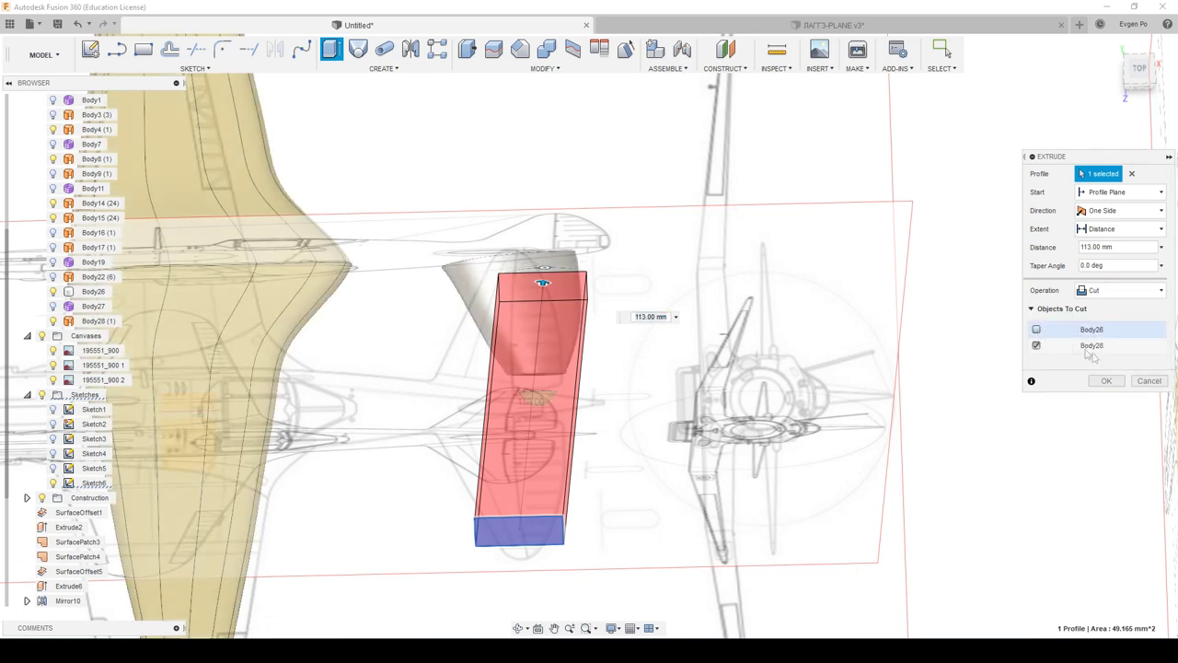
{"action": "left_click", "coordinate": [1104, 381]}
{"action": "scroll", "coordinate": [520, 405], "scroll_direction": "up", "scroll_amount": 5}
{"action": "mouse_move", "coordinate": [520, 405]}
{"action": "middle_mouse_down", "text": "shift"}
{"action": "mouse_move", "coordinate": [538, 265]}
{"action": "mouse_move", "coordinate": [543, 294]}
{"action": "middle_mouse_up", "text": "shift"}
Step: In PATCH, loft Body29 between the upper piece's bottom edge and the tip's top edge
{"action": "left_click", "coordinate": [55, 56]}
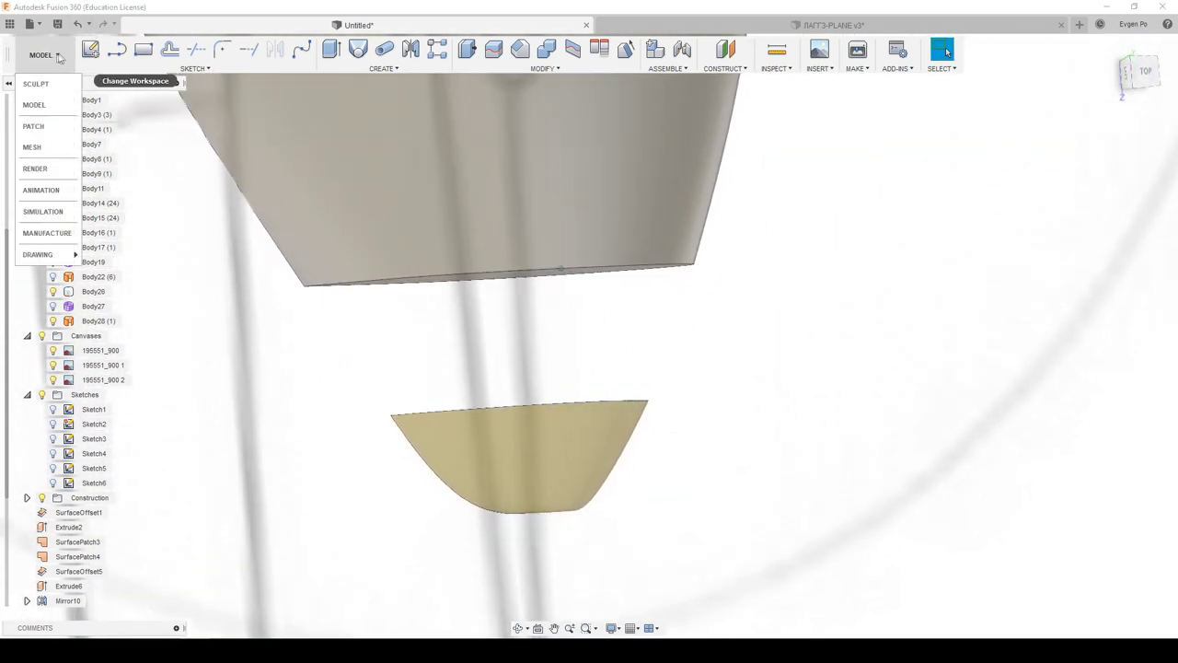
{"action": "left_click", "coordinate": [55, 126]}
{"action": "left_click", "coordinate": [384, 48]}
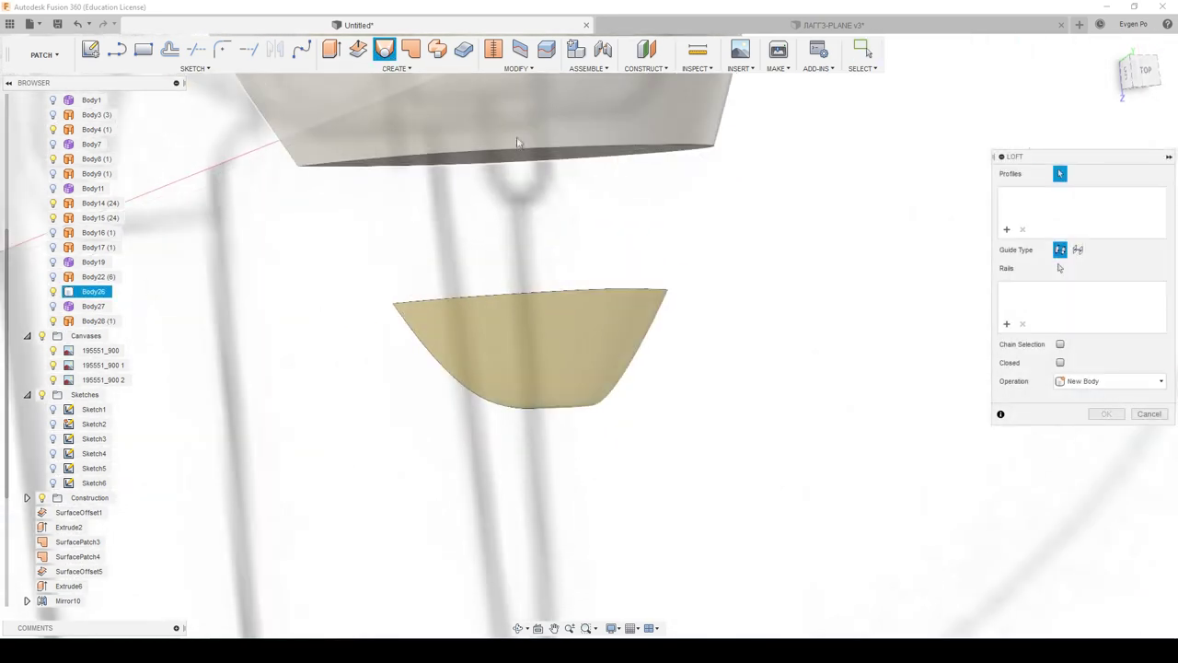
{"action": "left_click", "coordinate": [518, 150]}
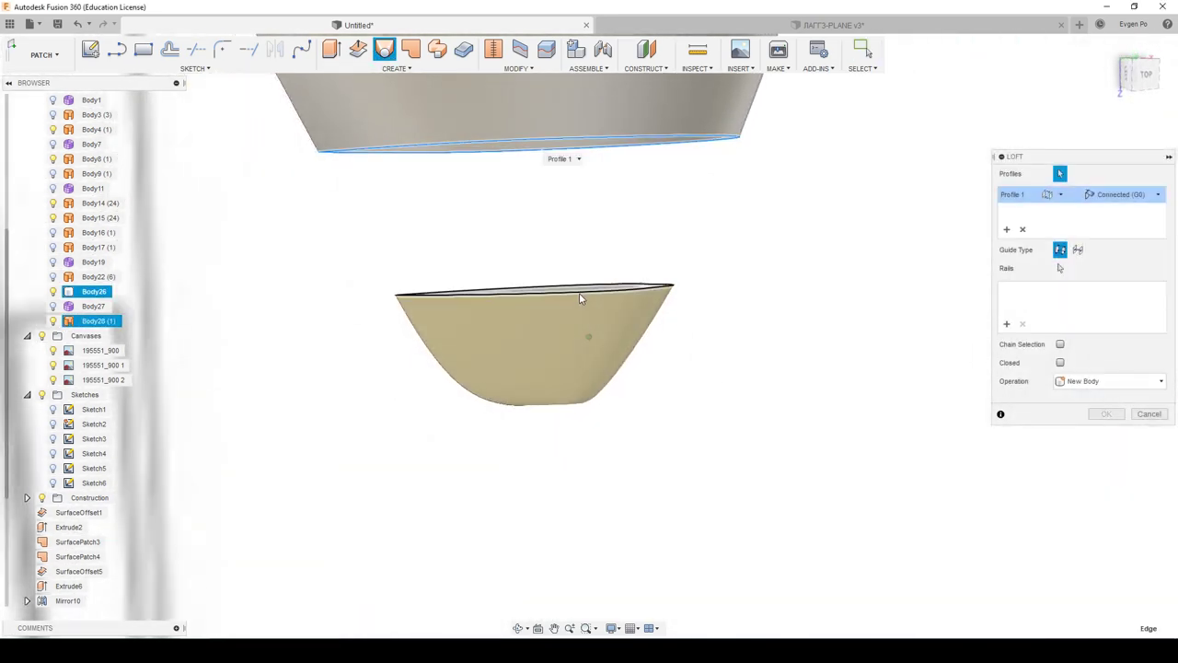
{"action": "left_click", "coordinate": [580, 294]}
{"action": "middle_click_drag", "start_coordinate": [580, 297], "coordinate": [504, 313], "text": "shift"}
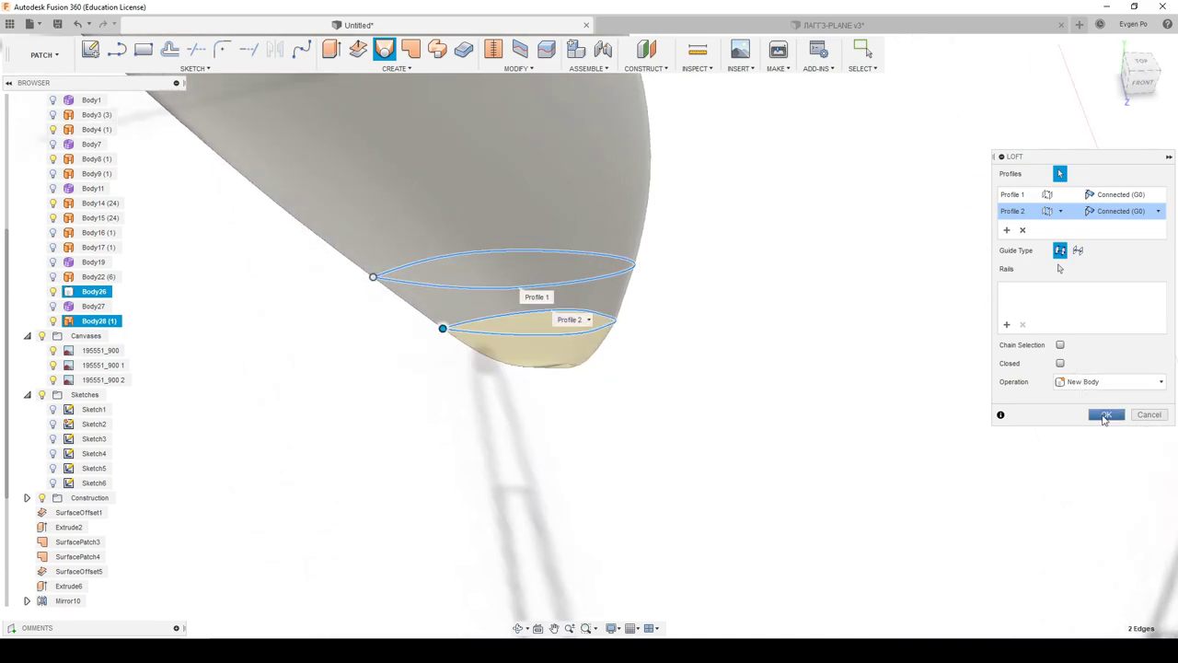
{"action": "left_click", "coordinate": [1105, 416]}
{"action": "mouse_move", "coordinate": [533, 349]}
{"action": "middle_mouse_down", "text": "shift"}
{"action": "mouse_move", "coordinate": [562, 360]}
{"action": "mouse_move", "coordinate": [637, 345]}
{"action": "mouse_move", "coordinate": [555, 385]}
{"action": "mouse_move", "coordinate": [551, 373]}
{"action": "mouse_move", "coordinate": [575, 381]}
{"action": "mouse_move", "coordinate": [546, 341]}
{"action": "middle_mouse_up", "text": "shift"}
{"action": "scroll", "coordinate": [571, 368], "scroll_direction": "up", "scroll_amount": 5}
{"action": "scroll", "coordinate": [629, 338], "scroll_direction": "up", "scroll_amount": 5}
{"action": "scroll", "coordinate": [620, 344], "scroll_direction": "down", "scroll_amount": 5}
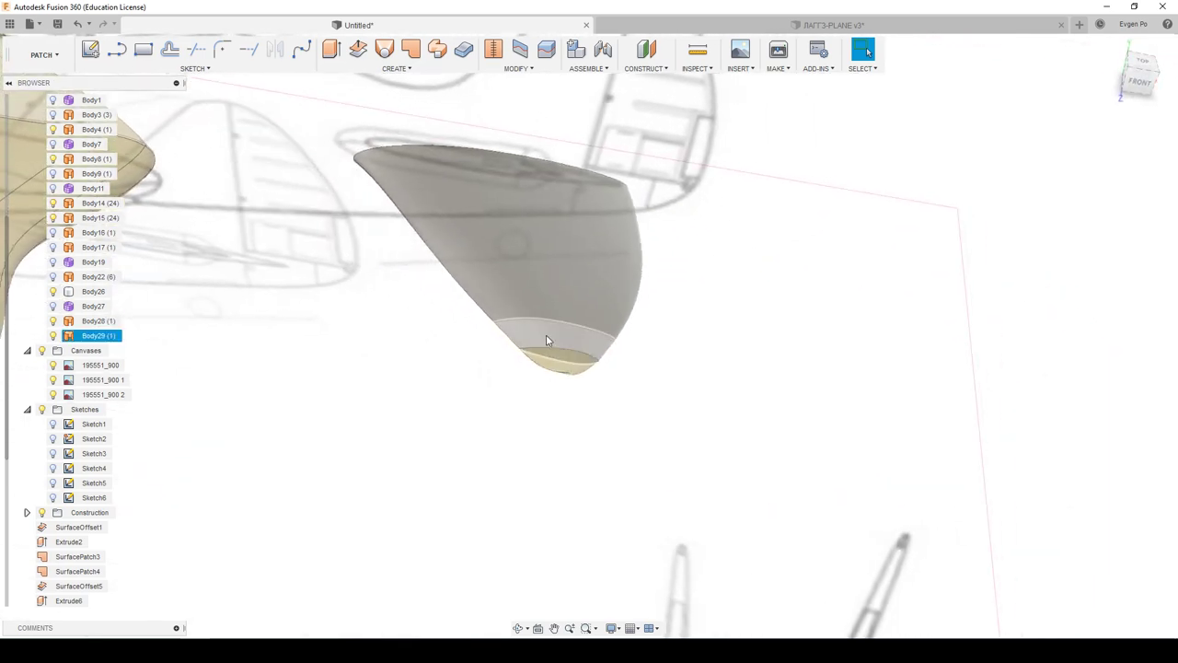
Step: Stitch the lofted band Body29 and the tip Body28 into one surface
{"action": "left_click_drag", "start_coordinate": [436, 284], "coordinate": [673, 450]}
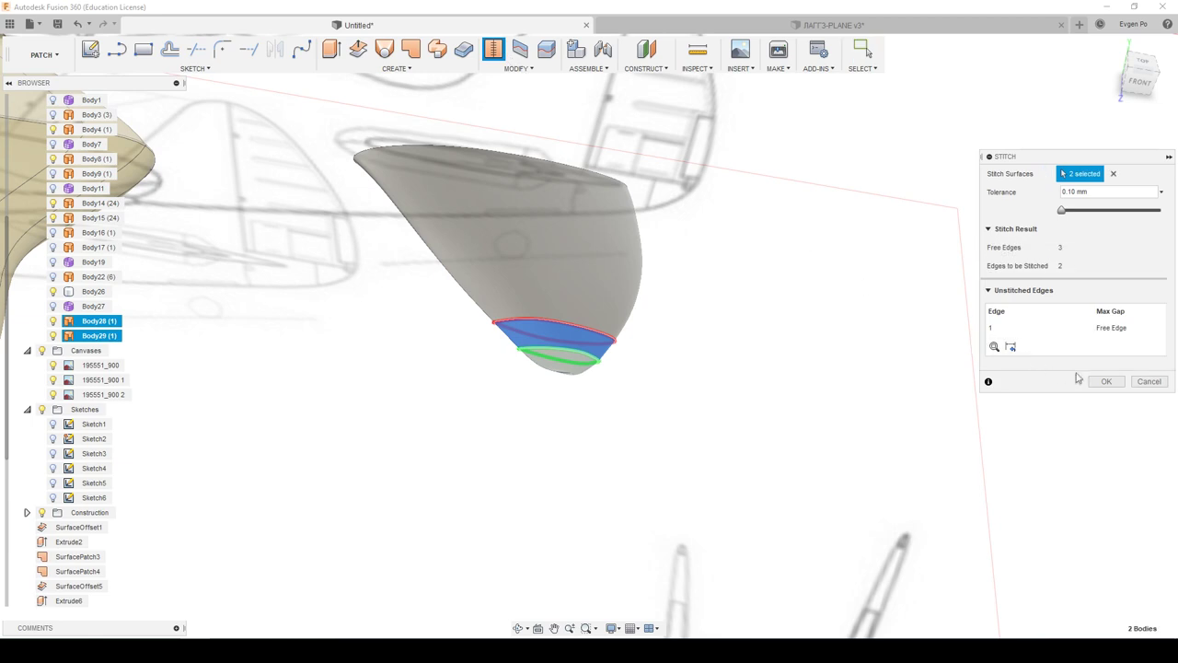
{"action": "left_click", "coordinate": [1104, 381]}
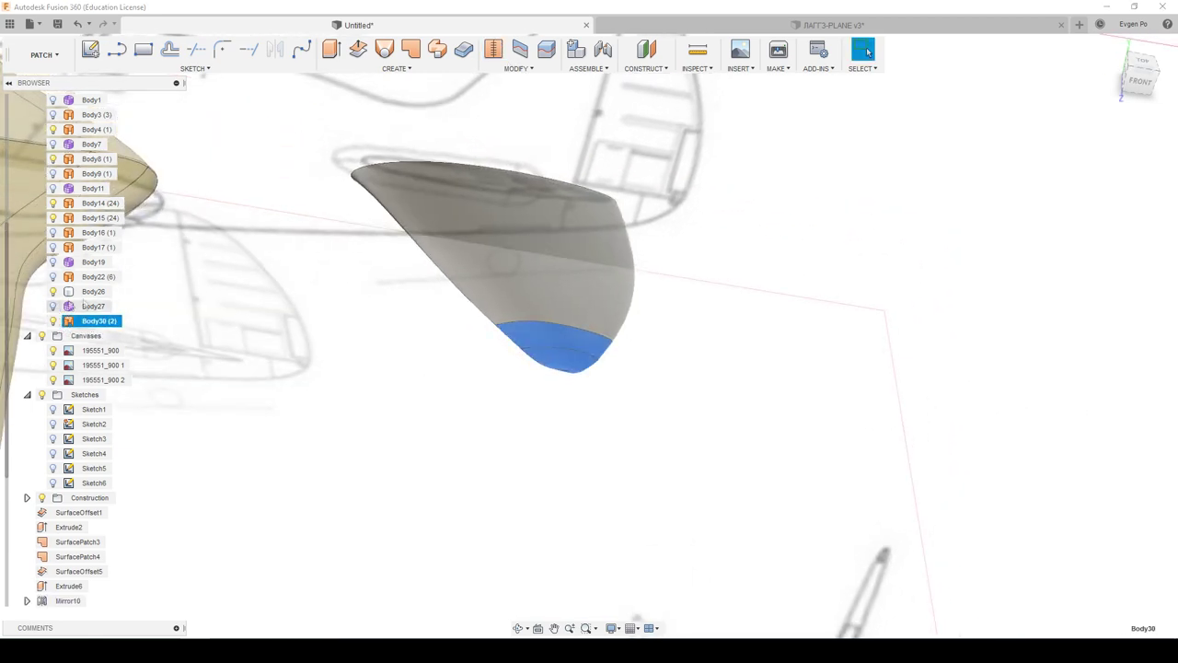
{"action": "left_click", "coordinate": [52, 306]}
{"action": "mouse_move", "coordinate": [541, 409]}
{"action": "middle_mouse_down", "text": "shift"}
{"action": "mouse_move", "coordinate": [482, 402]}
{"action": "mouse_move", "coordinate": [395, 279]}
{"action": "mouse_move", "coordinate": [402, 23]}
{"action": "middle_mouse_up", "text": "shift"}
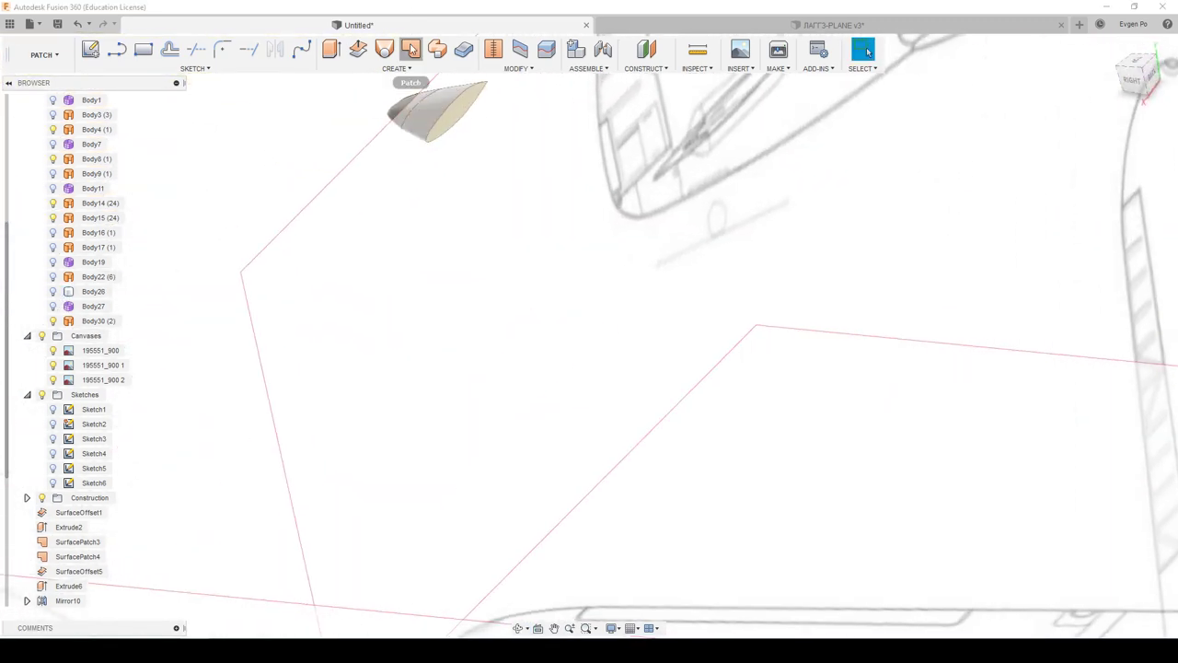
Step: Patch the stabilizer's open edge and stitch the cap into Body32
{"action": "left_click", "coordinate": [451, 122]}
{"action": "left_click", "coordinate": [1107, 335]}
{"action": "mouse_move", "coordinate": [1099, 342]}
{"action": "middle_mouse_down", "text": "shift"}
{"action": "mouse_move", "coordinate": [819, 395]}
{"action": "mouse_move", "coordinate": [571, 408]}
{"action": "mouse_move", "coordinate": [748, 429]}
{"action": "mouse_move", "coordinate": [625, 429]}
{"action": "middle_mouse_up", "text": "shift"}
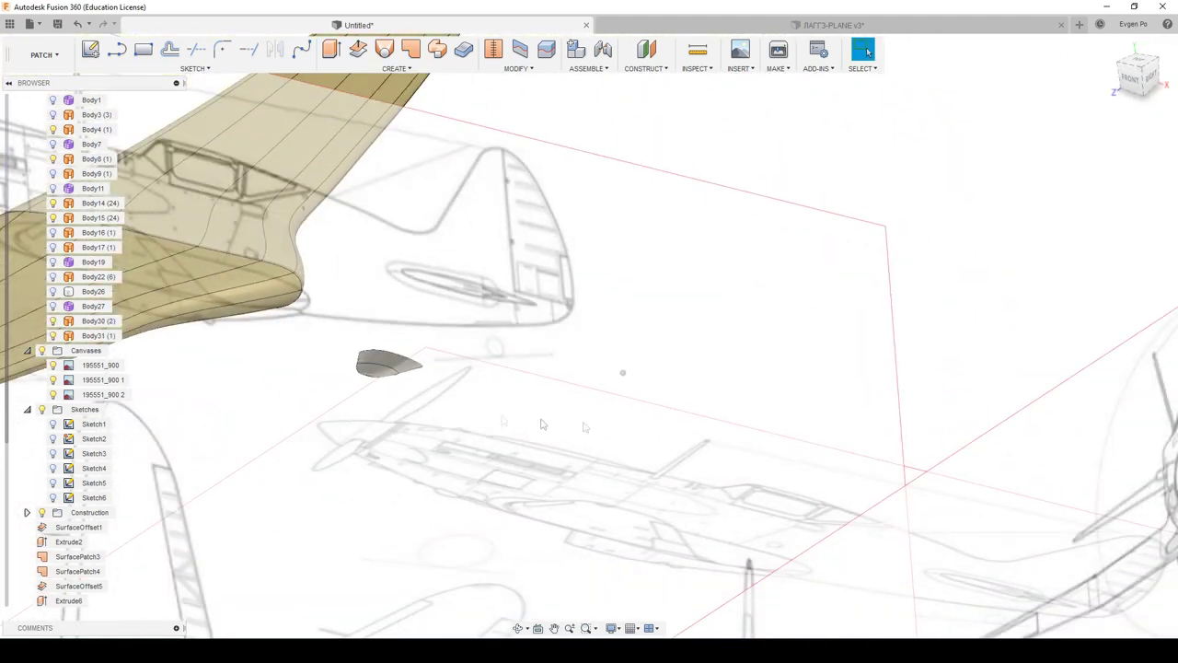
{"action": "left_click_drag", "start_coordinate": [323, 325], "coordinate": [452, 422]}
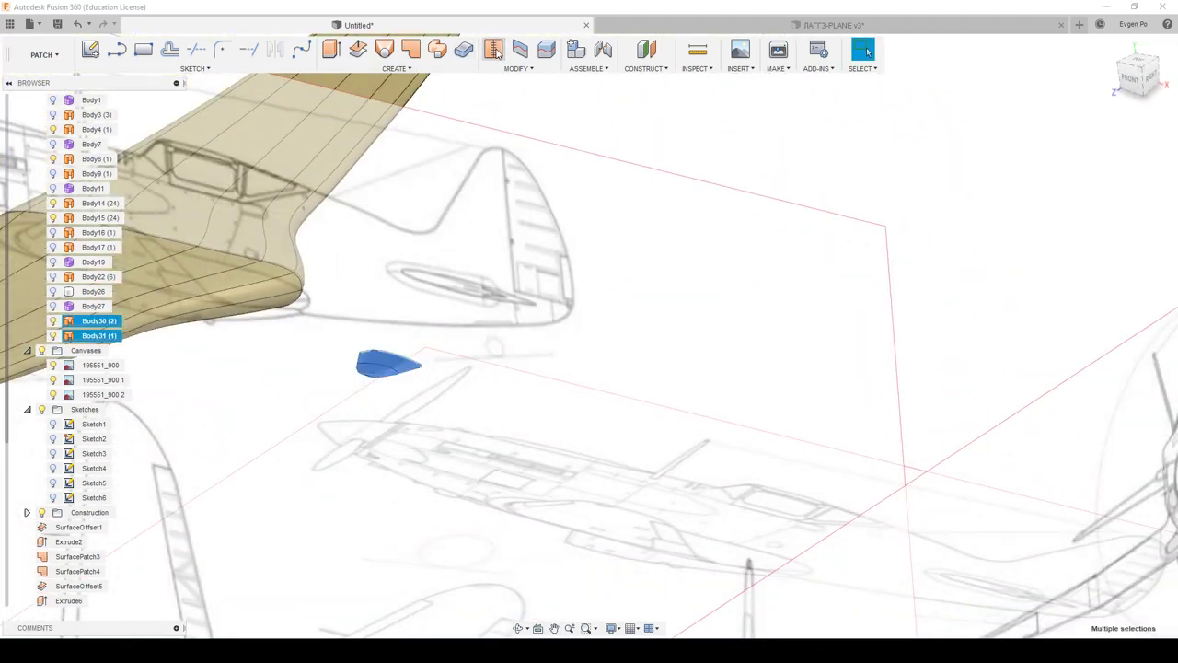
{"action": "left_click", "coordinate": [493, 50]}
{"action": "left_click", "coordinate": [1108, 384]}
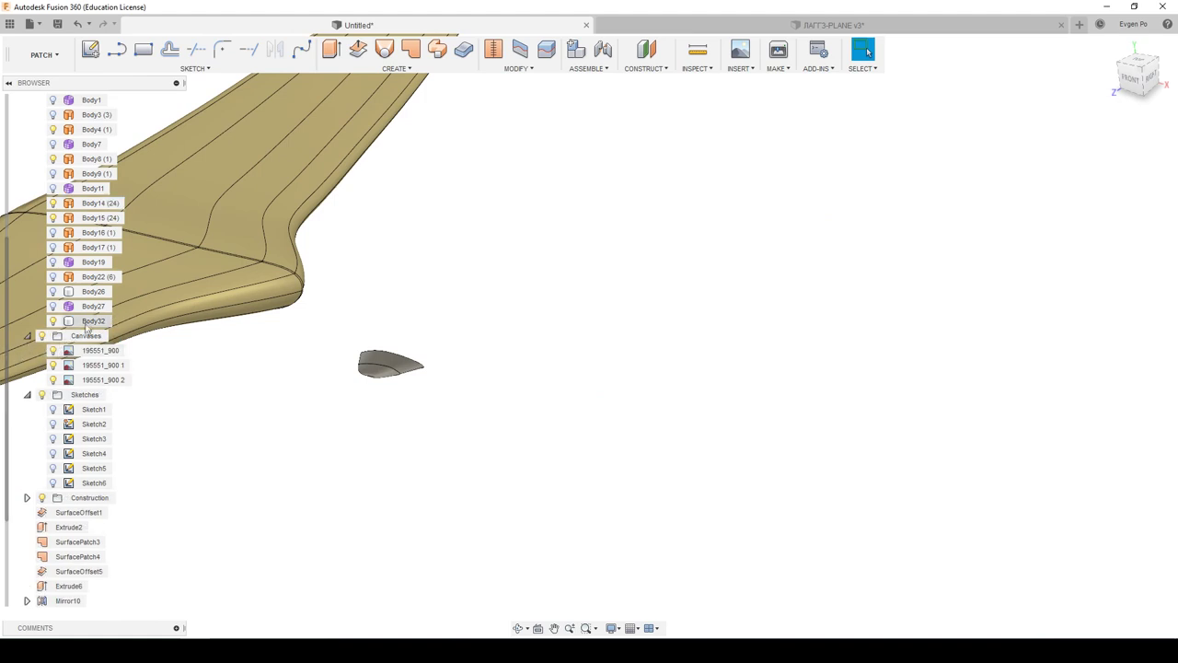
Step: In MODEL, Combine (Join) Body26 and Body32 into one stabilizer body
{"action": "middle_click_drag", "start_coordinate": [58, 291], "coordinate": [552, 483], "text": "shift"}
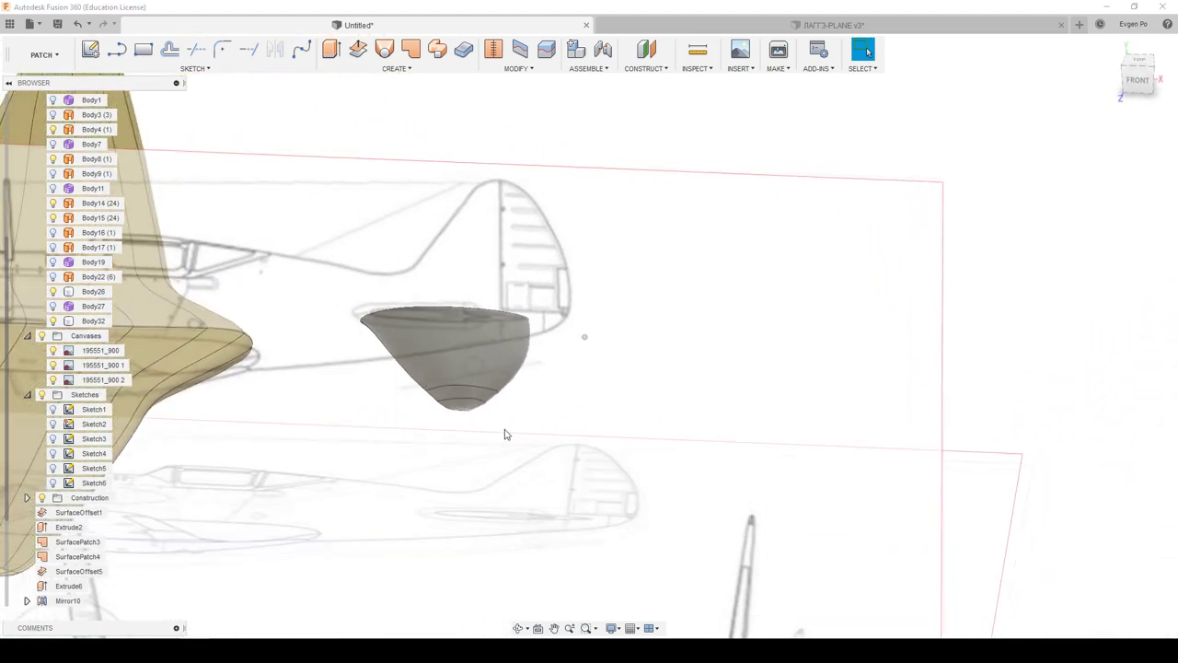
{"action": "left_click_drag", "start_coordinate": [362, 284], "coordinate": [362, 287]}
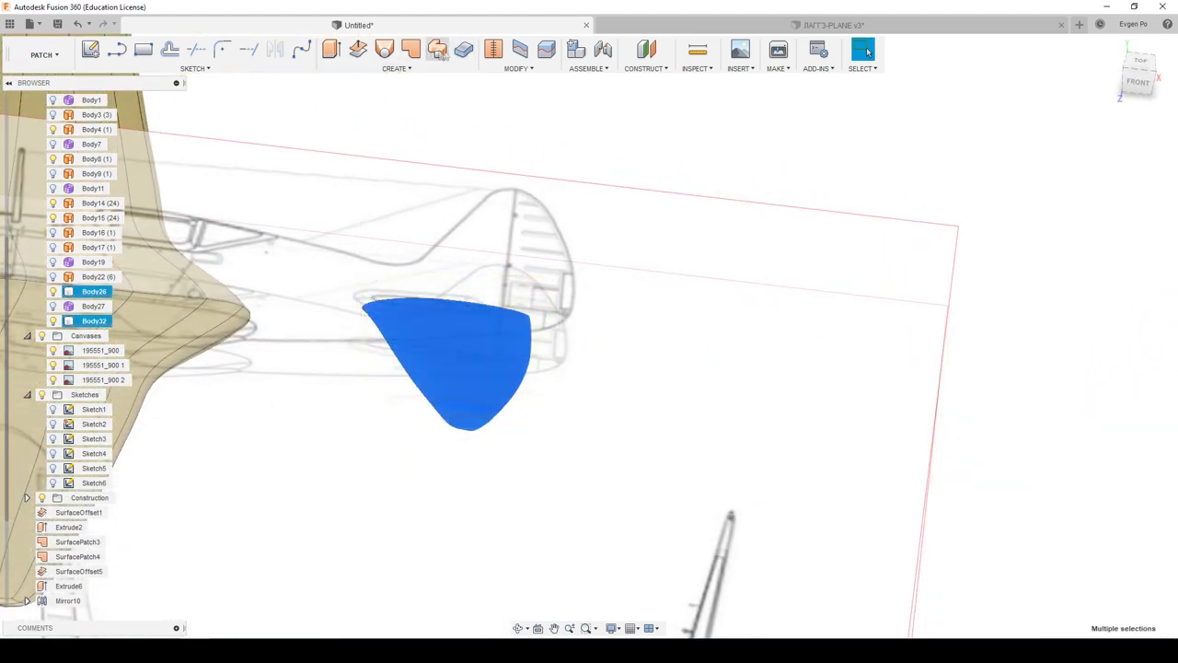
{"action": "left_click", "coordinate": [41, 54]}
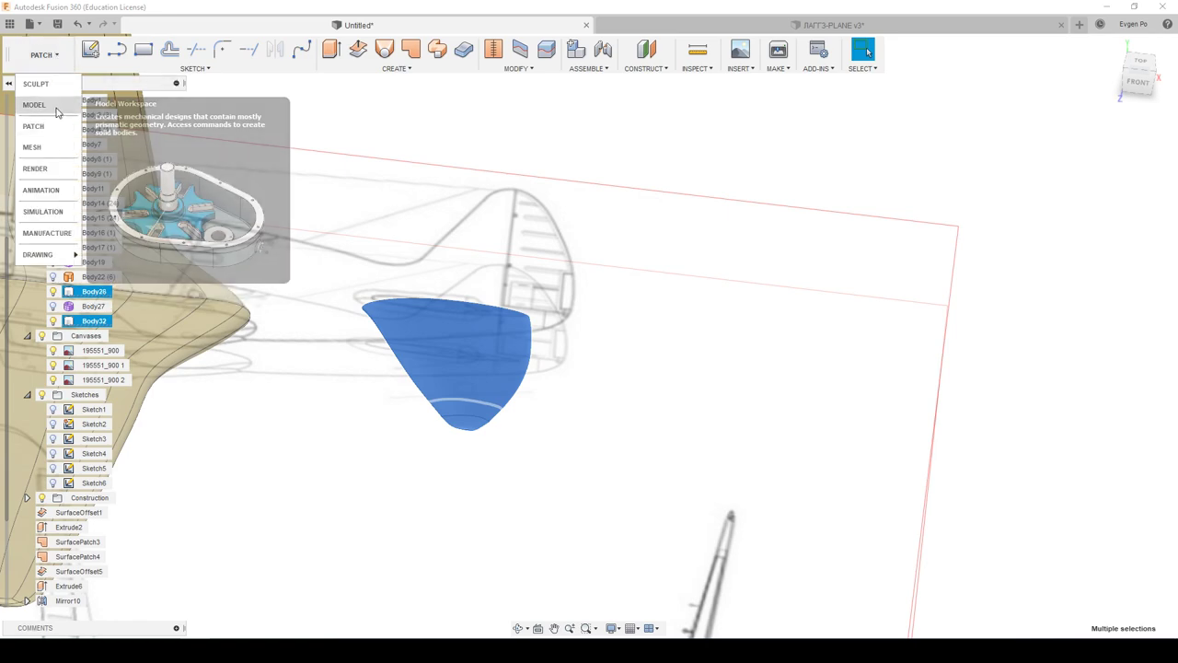
{"action": "left_click", "coordinate": [34, 105]}
{"action": "left_click", "coordinate": [544, 60]}
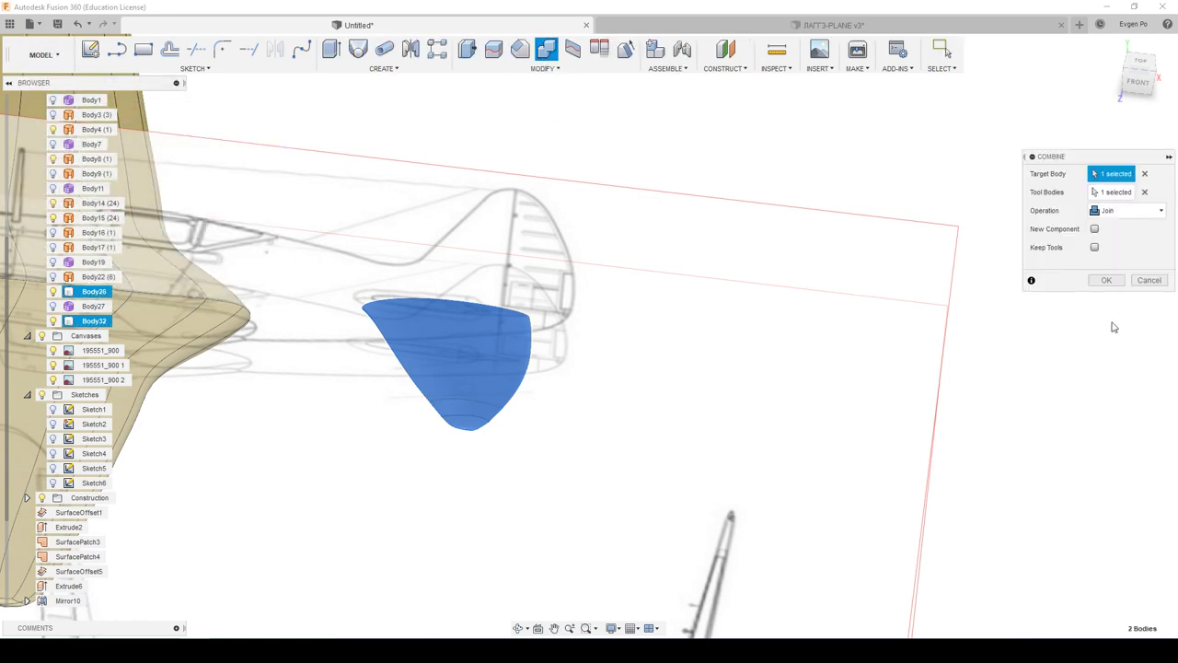
{"action": "left_click", "coordinate": [1108, 281]}
{"action": "middle_click_drag", "start_coordinate": [820, 337], "coordinate": [119, 465], "text": "shift"}
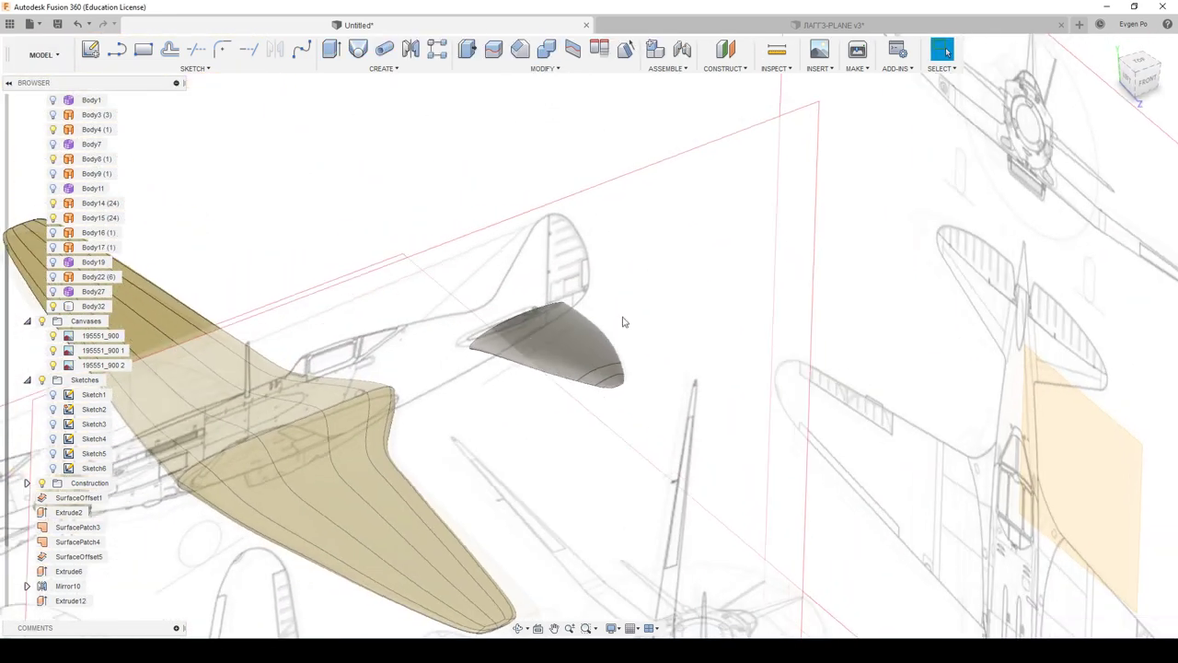
Step: Mirror the stabilizer body across the model's mirror plane
{"action": "right_click", "coordinate": [97, 310]}
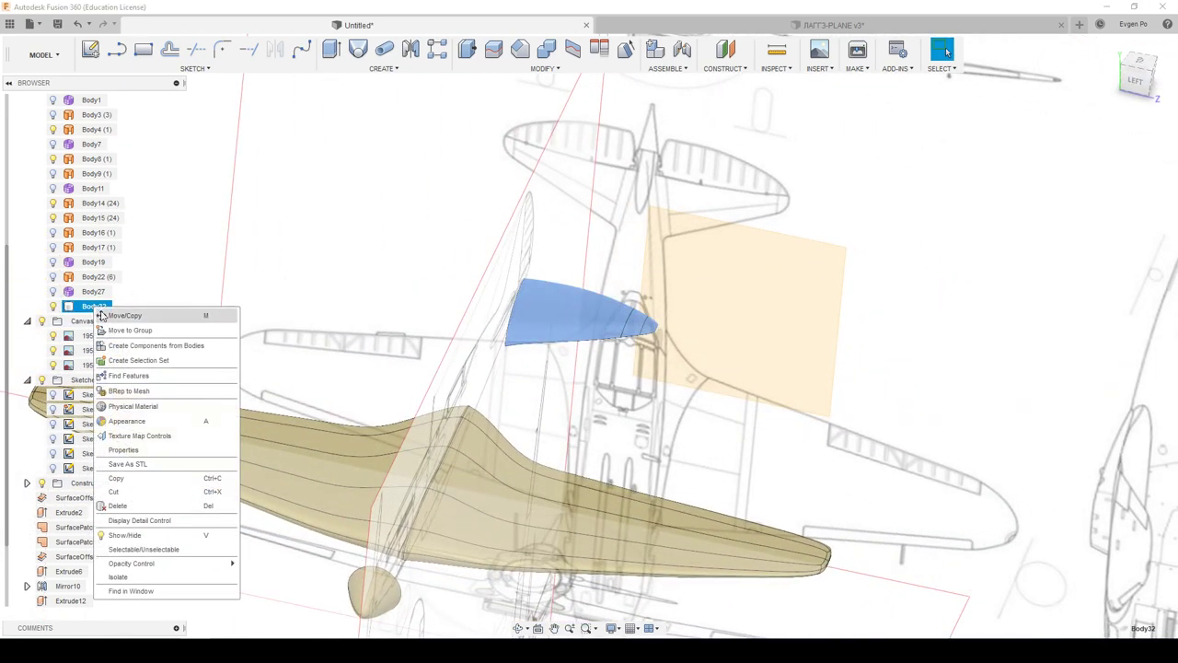
{"action": "left_click", "coordinate": [204, 235]}
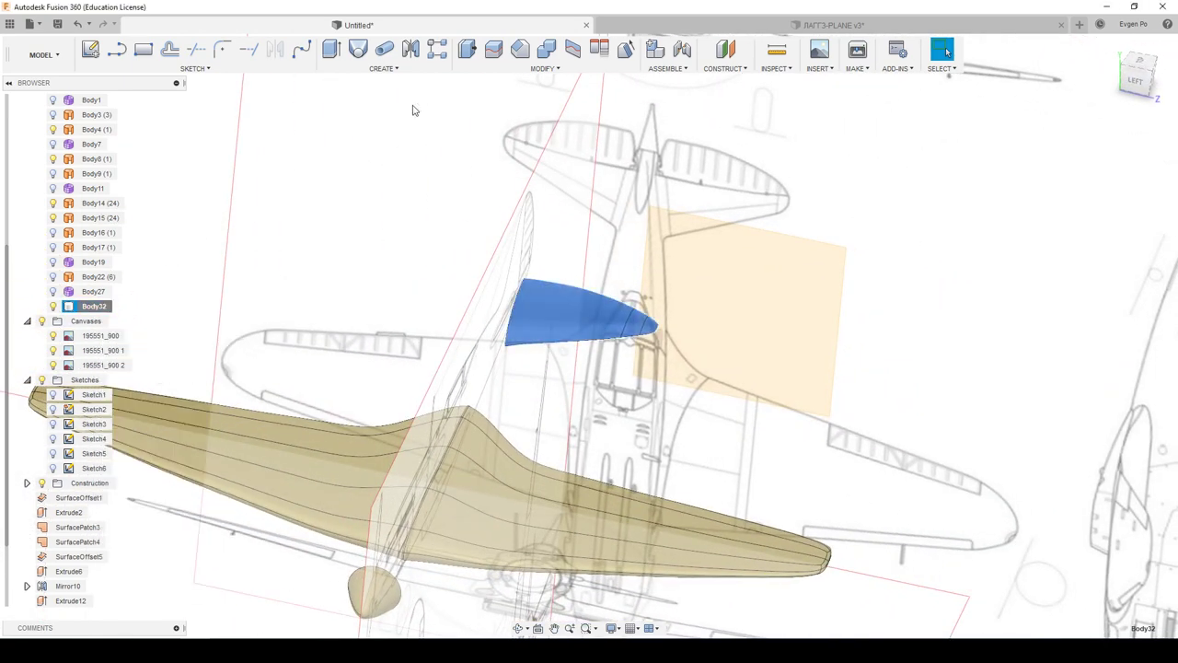
{"action": "left_click", "coordinate": [411, 50]}
{"action": "mouse_move", "coordinate": [449, 103]}
{"action": "middle_mouse_down", "text": "shift"}
{"action": "mouse_move", "coordinate": [516, 163]}
{"action": "mouse_move", "coordinate": [990, 226]}
{"action": "middle_mouse_up", "text": "shift"}
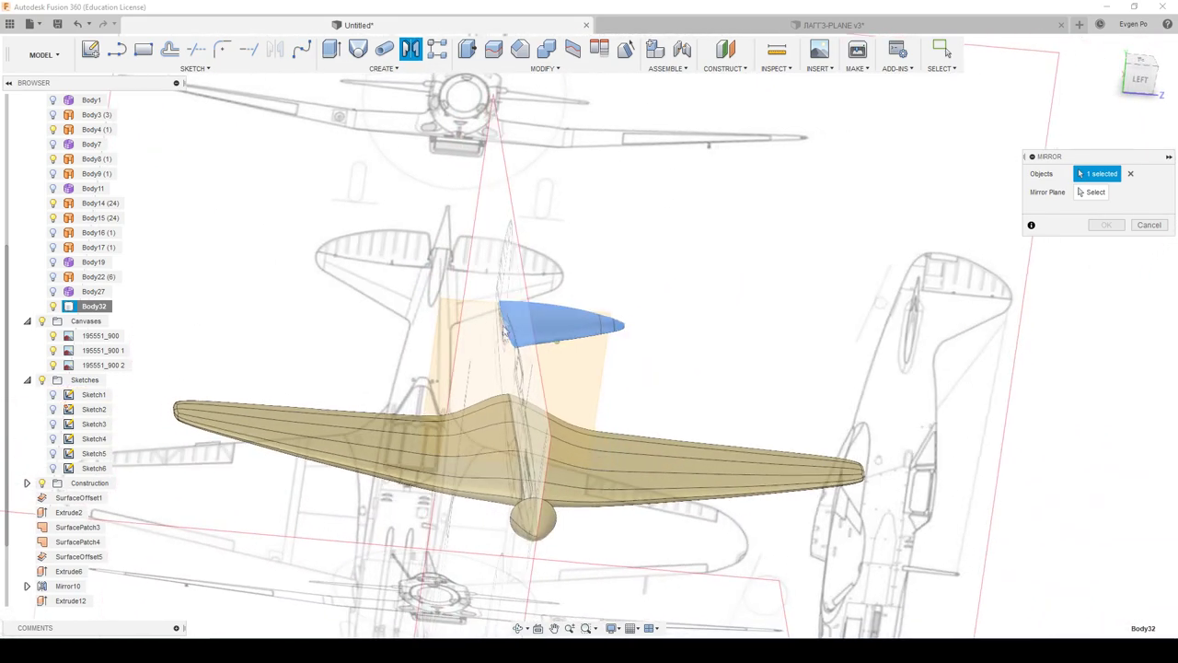
{"action": "left_click", "coordinate": [1095, 194]}
{"action": "middle_click_drag", "start_coordinate": [1003, 239], "coordinate": [515, 546], "text": "shift"}
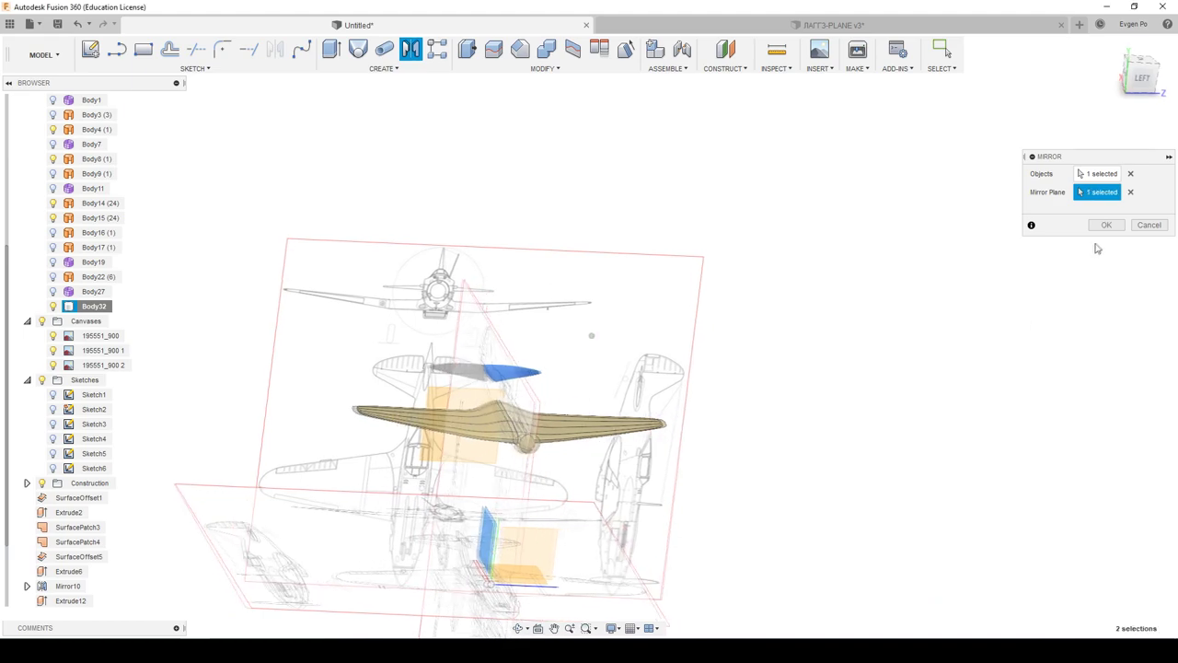
{"action": "left_click", "coordinate": [1107, 225]}
{"action": "middle_click_drag", "start_coordinate": [1007, 297], "coordinate": [947, 52], "text": "shift"}
{"action": "scroll", "coordinate": [452, 345], "scroll_direction": "up", "scroll_amount": 5}
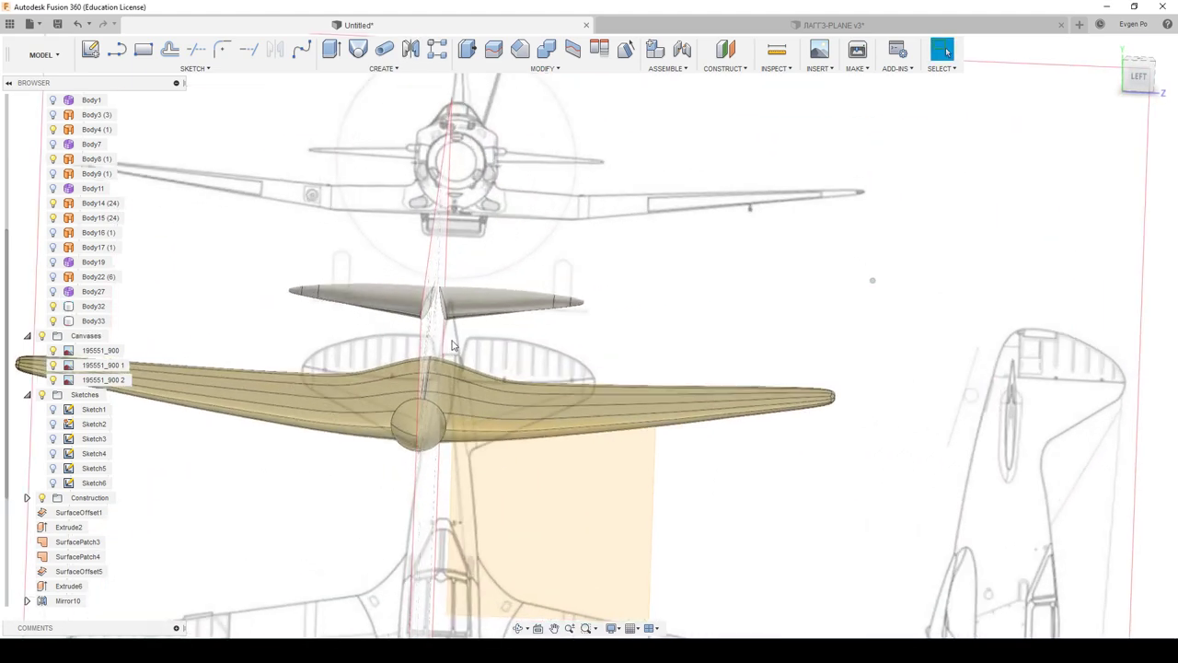
{"action": "mouse_move", "coordinate": [452, 345]}
{"action": "middle_mouse_down", "text": "shift"}
{"action": "mouse_move", "coordinate": [219, 279]}
{"action": "mouse_move", "coordinate": [153, 188]}
{"action": "middle_mouse_up", "text": "shift"}
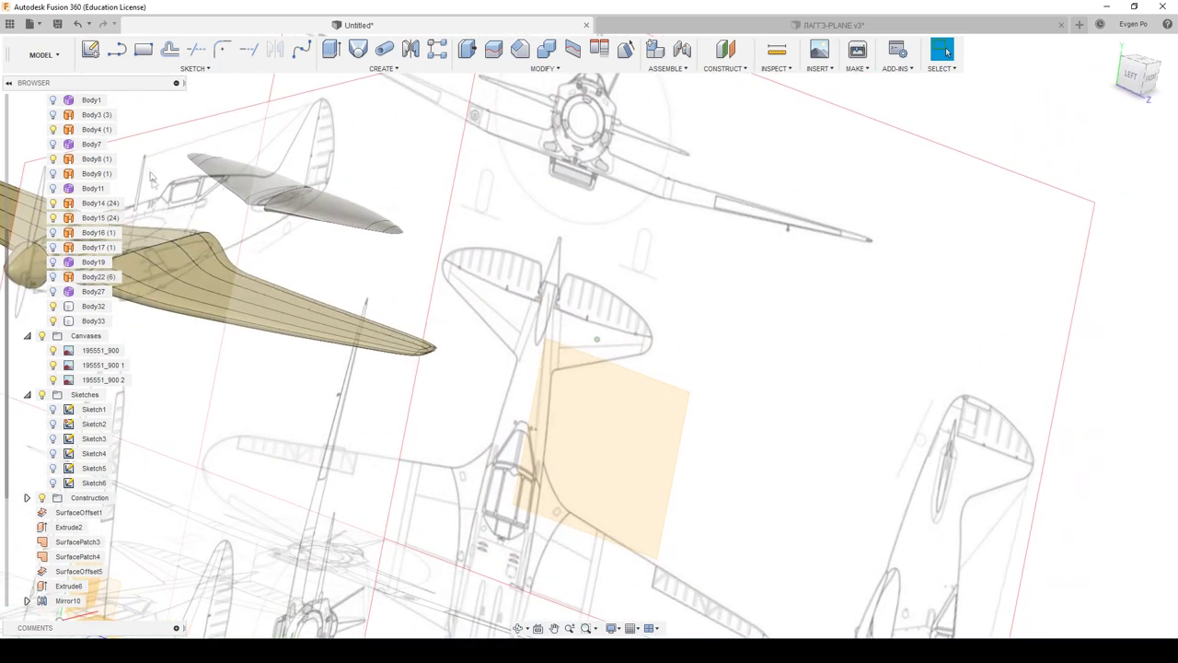
{"action": "scroll", "coordinate": [65, 175], "scroll_direction": "up", "scroll_amount": 3}
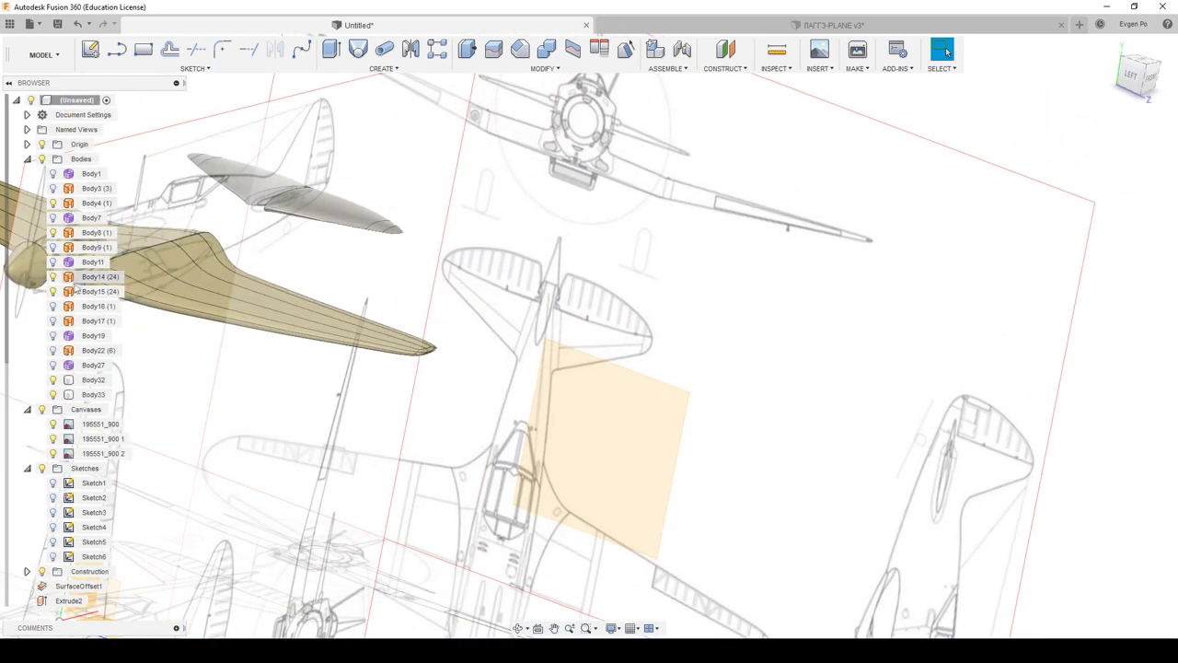
Step: Check Body17's visibility, then delete Body17 and Body16 from the browser
{"action": "left_click", "coordinate": [53, 321]}
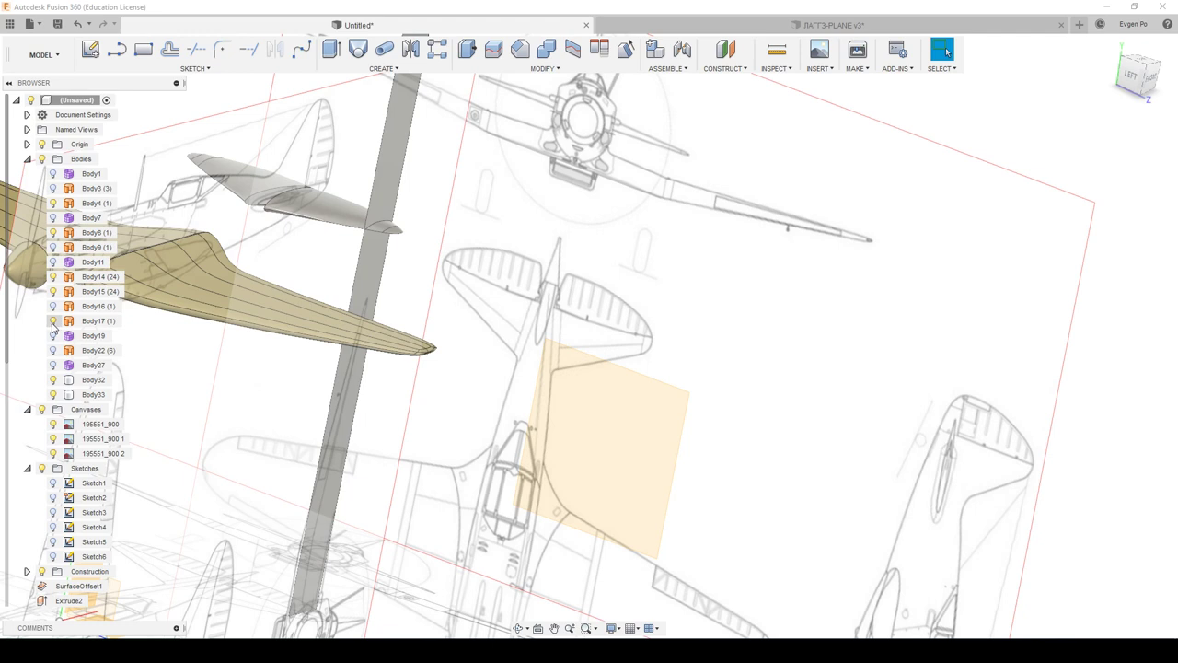
{"action": "left_click", "coordinate": [52, 321]}
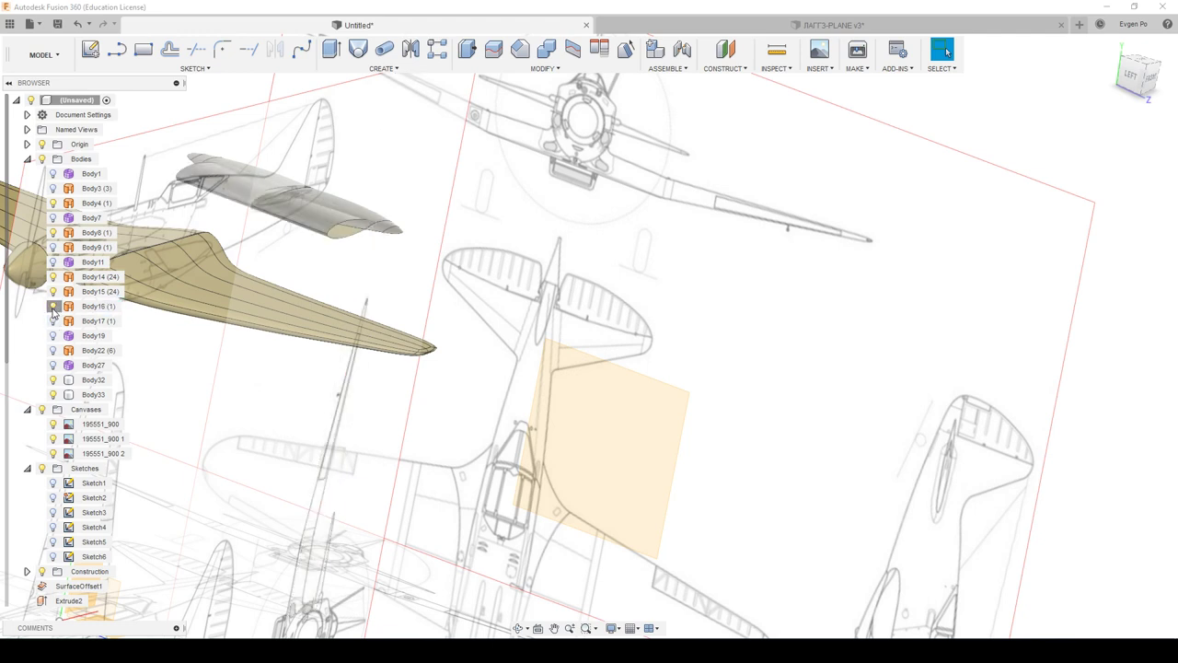
{"action": "right_click", "coordinate": [98, 322]}
{"action": "left_click", "coordinate": [143, 536]}
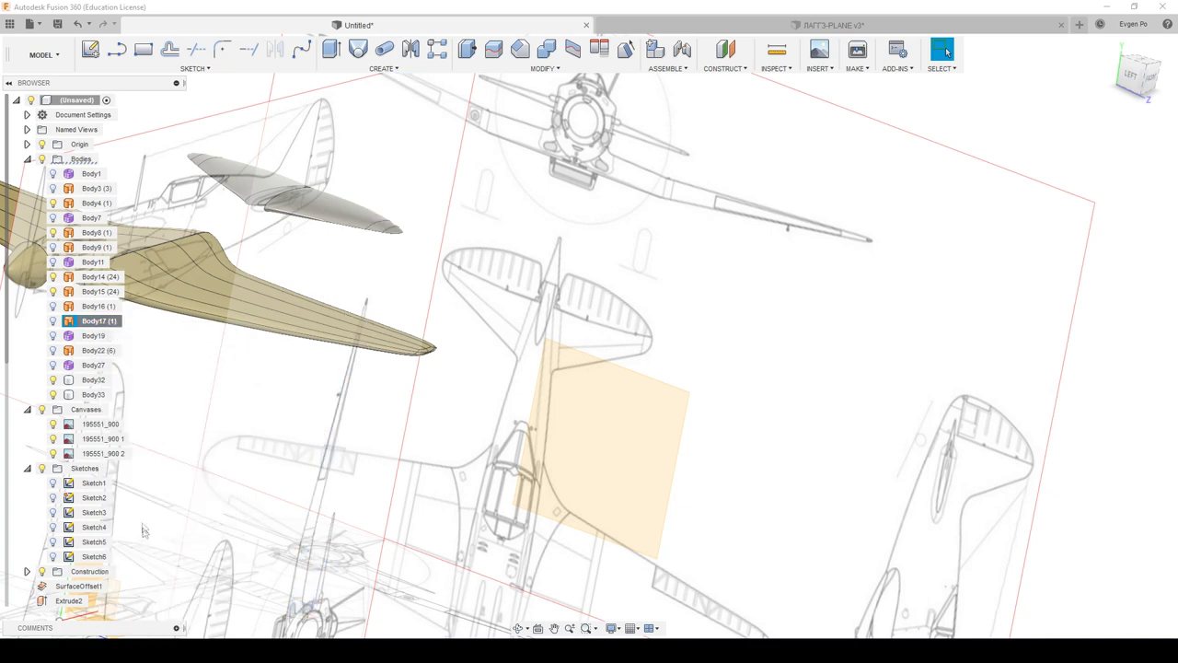
{"action": "right_click", "coordinate": [89, 308]}
{"action": "left_click", "coordinate": [122, 518]}
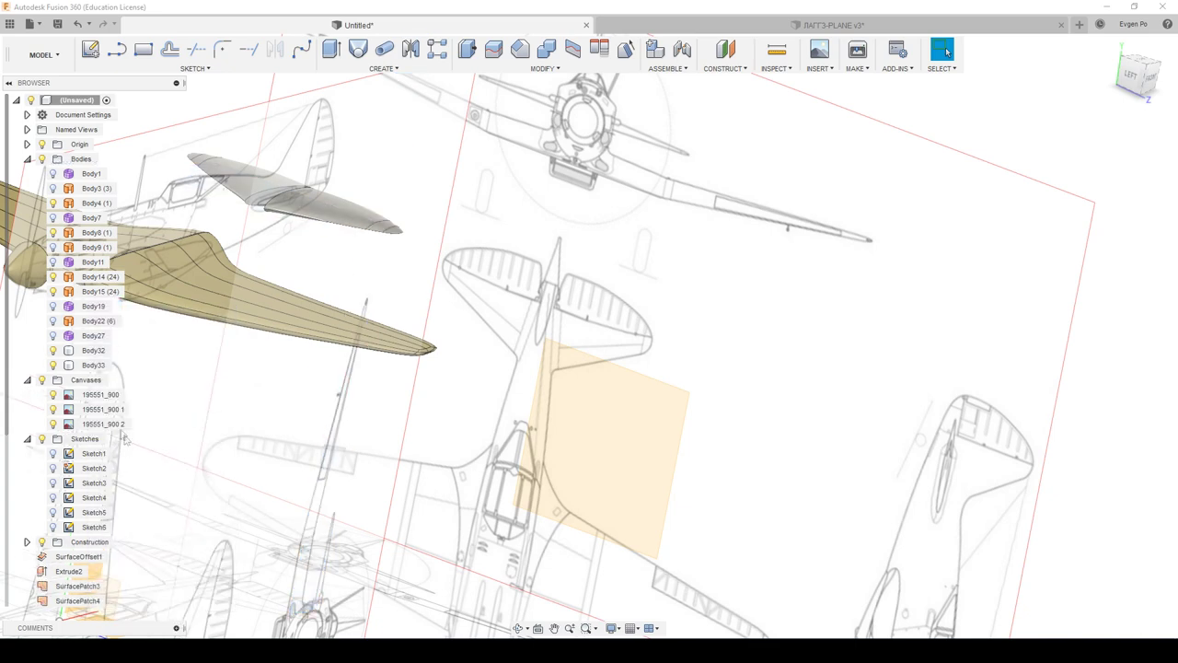
{"action": "middle_click_drag", "start_coordinate": [414, 331], "coordinate": [620, 327], "text": "shift"}
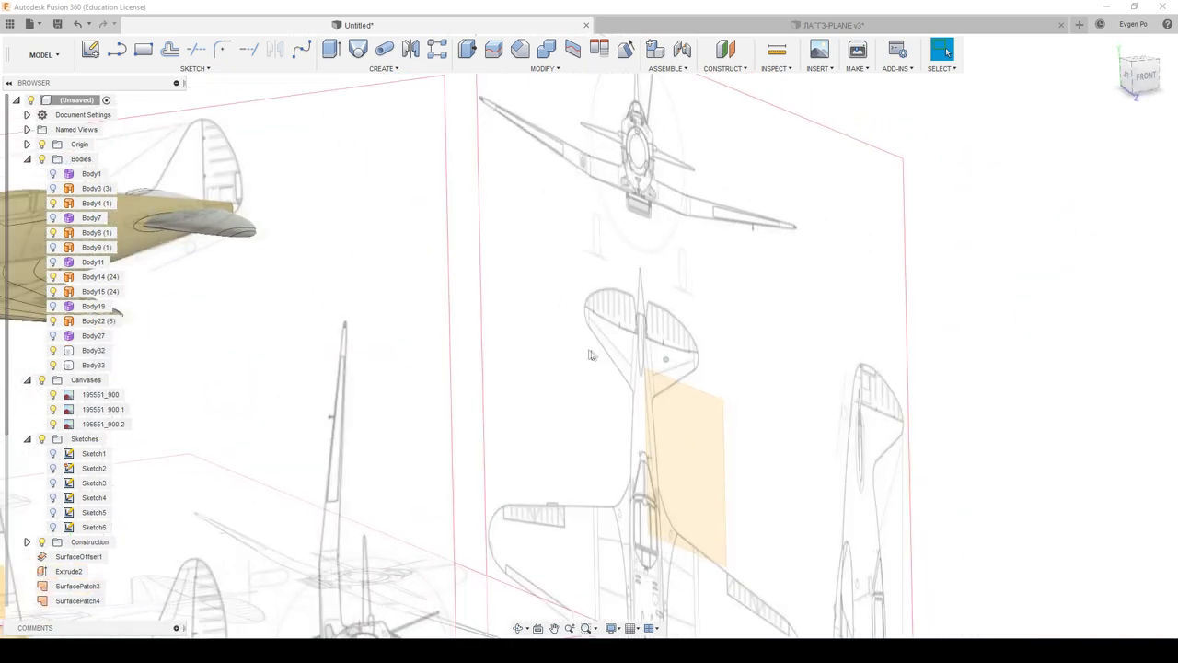
{"action": "scroll", "coordinate": [502, 263], "scroll_direction": "up", "scroll_amount": 3}
{"action": "scroll", "coordinate": [276, 230], "scroll_direction": "up", "scroll_amount": 4}
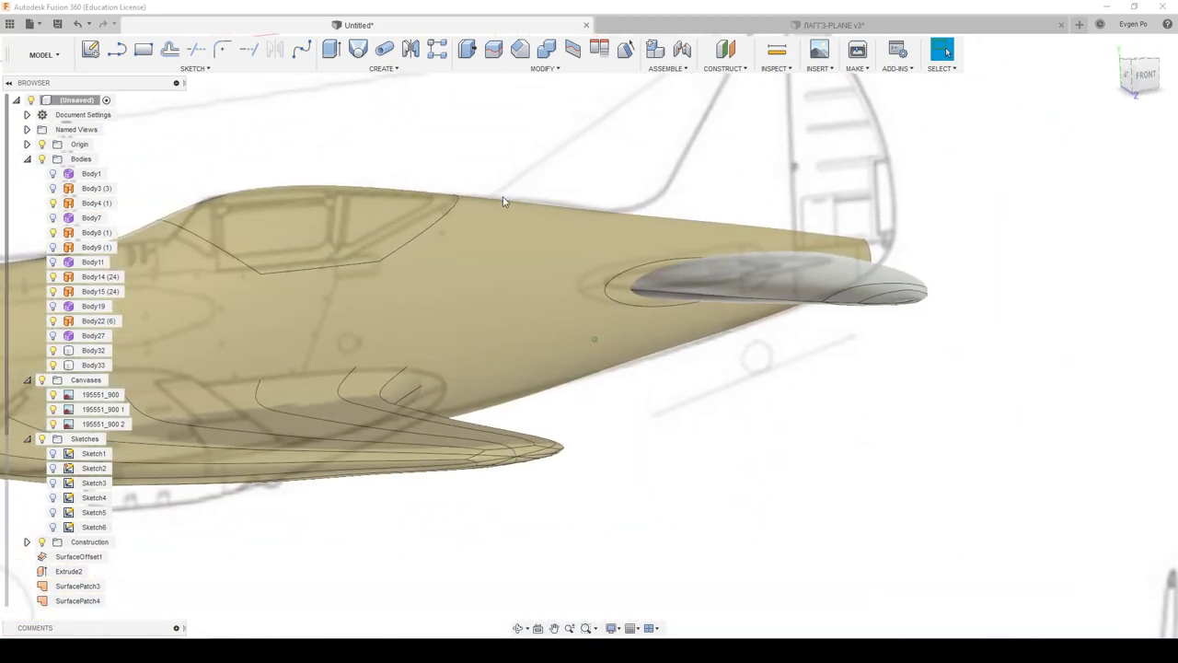
{"action": "mouse_move", "coordinate": [503, 201]}
{"action": "middle_mouse_down", "text": "shift"}
{"action": "mouse_move", "coordinate": [451, 276]}
{"action": "mouse_move", "coordinate": [504, 202]}
{"action": "middle_mouse_up", "text": "shift"}
{"action": "left_click", "coordinate": [431, 312]}
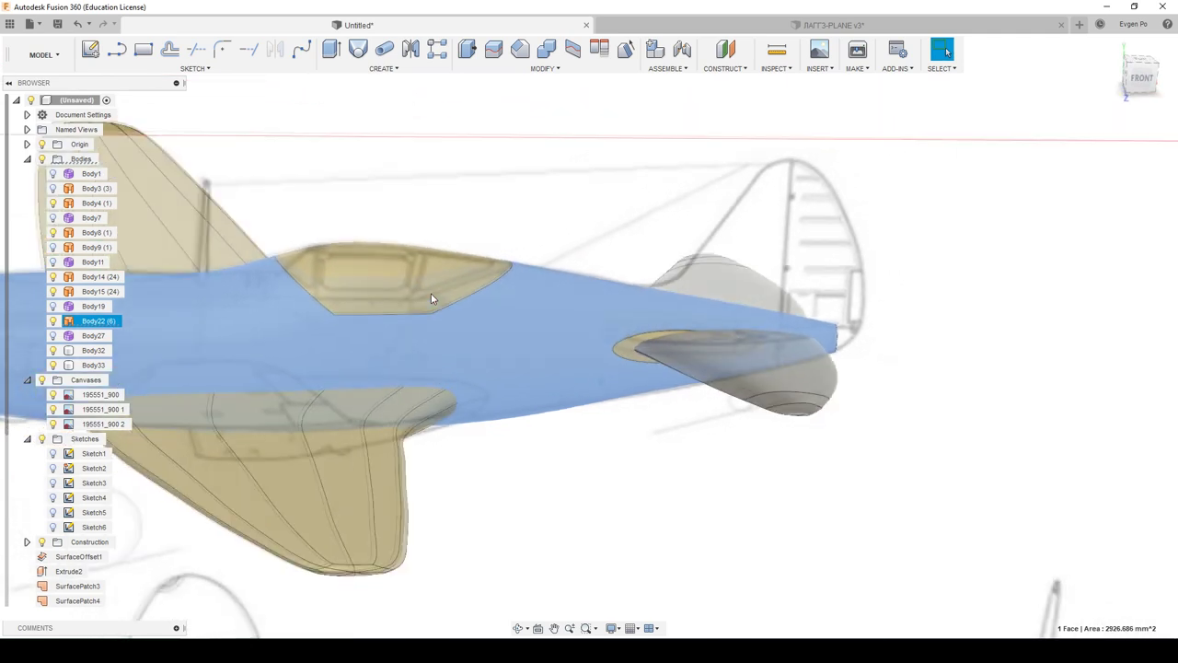
Step: In PATCH, stitch the fuselage surfaces together into one body
{"action": "left_click", "coordinate": [41, 55]}
{"action": "left_click", "coordinate": [56, 126]}
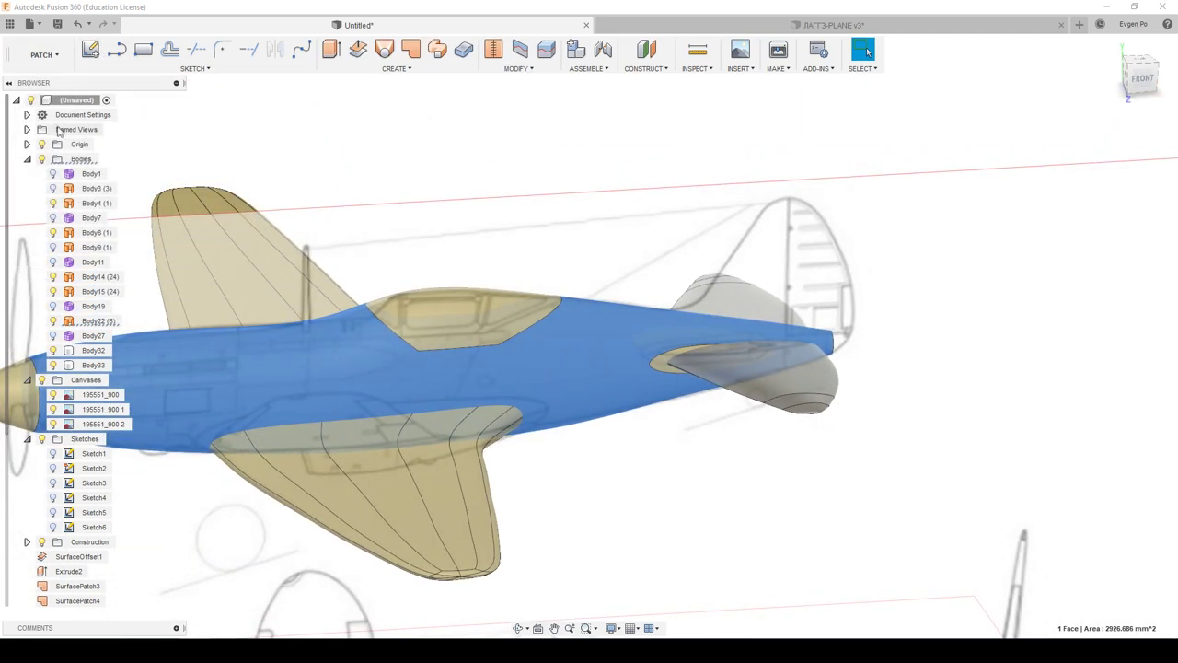
{"action": "left_click", "coordinate": [494, 49]}
{"action": "left_click_drag", "start_coordinate": [874, 221], "coordinate": [224, 530]}
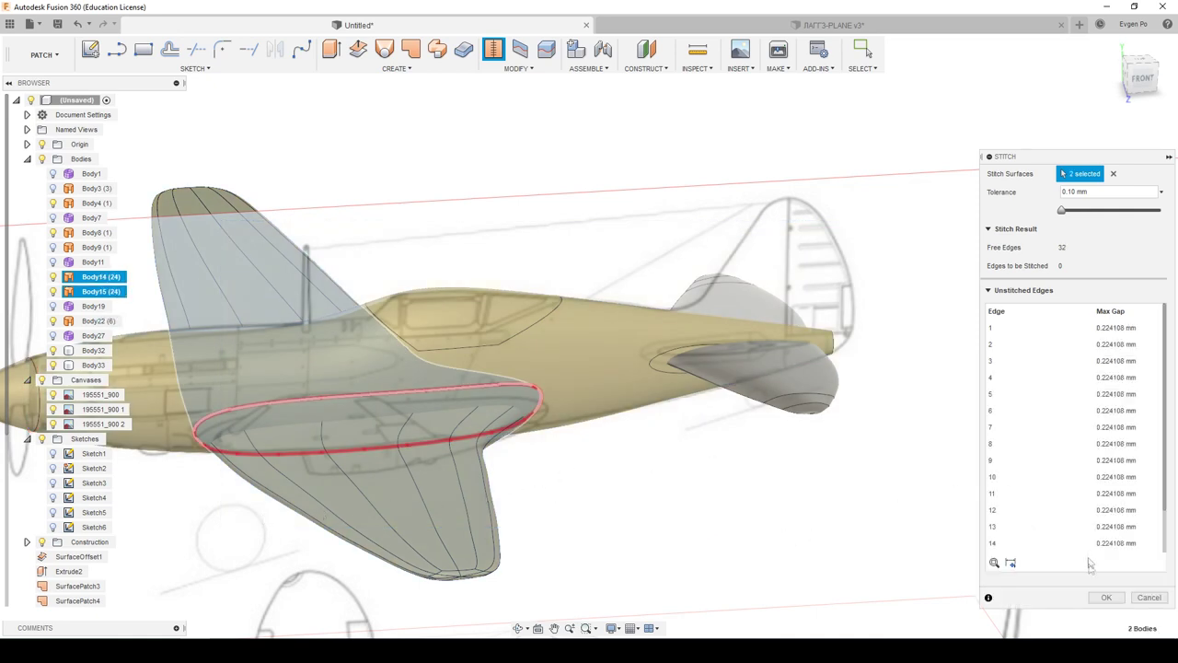
{"action": "left_click", "coordinate": [1094, 598]}
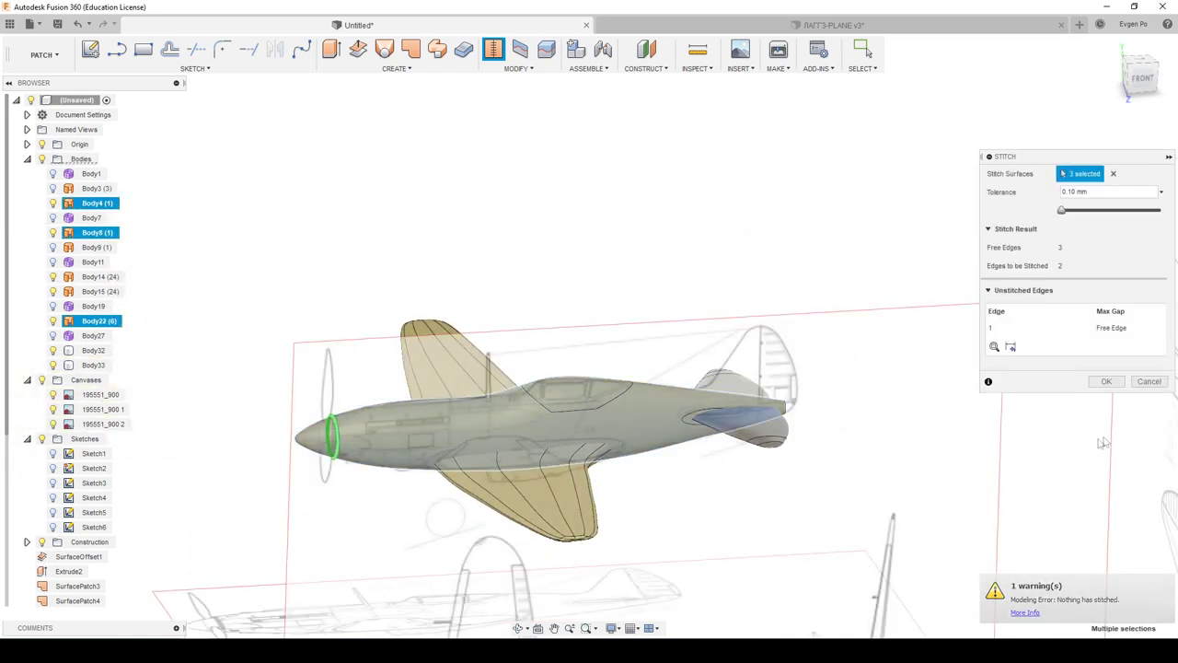
{"action": "left_click", "coordinate": [1110, 383]}
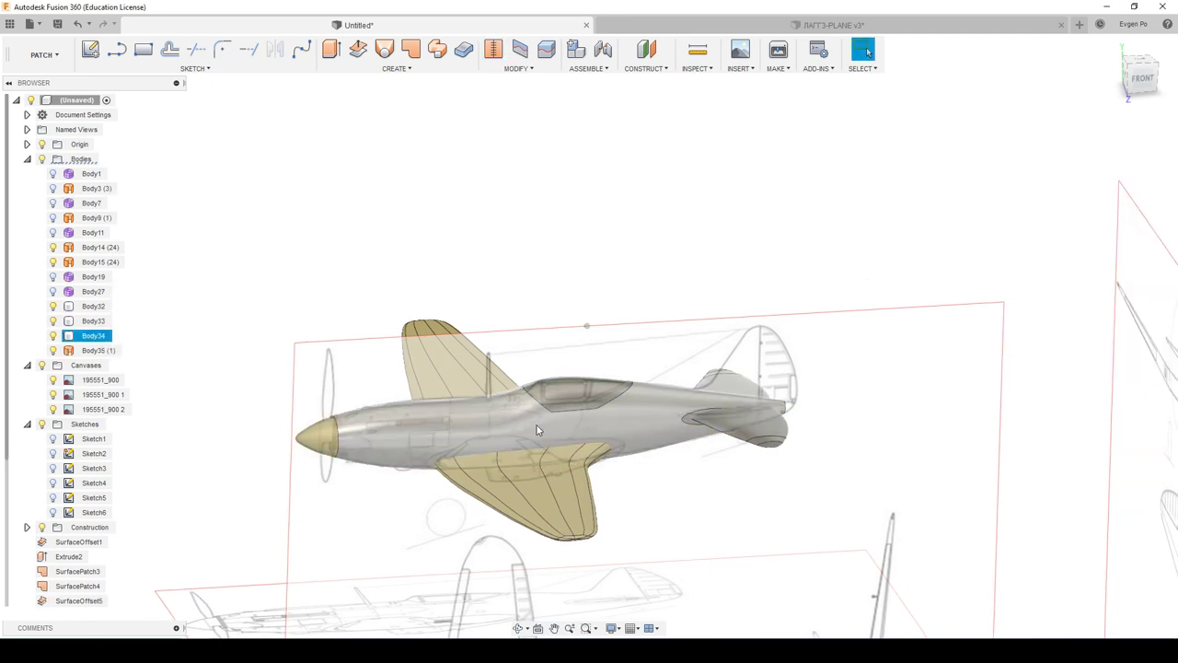
{"action": "left_click", "coordinate": [637, 421]}
{"action": "scroll", "coordinate": [695, 415], "scroll_direction": "up", "scroll_amount": 5}
{"action": "scroll", "coordinate": [695, 428], "scroll_direction": "up", "scroll_amount": 3}
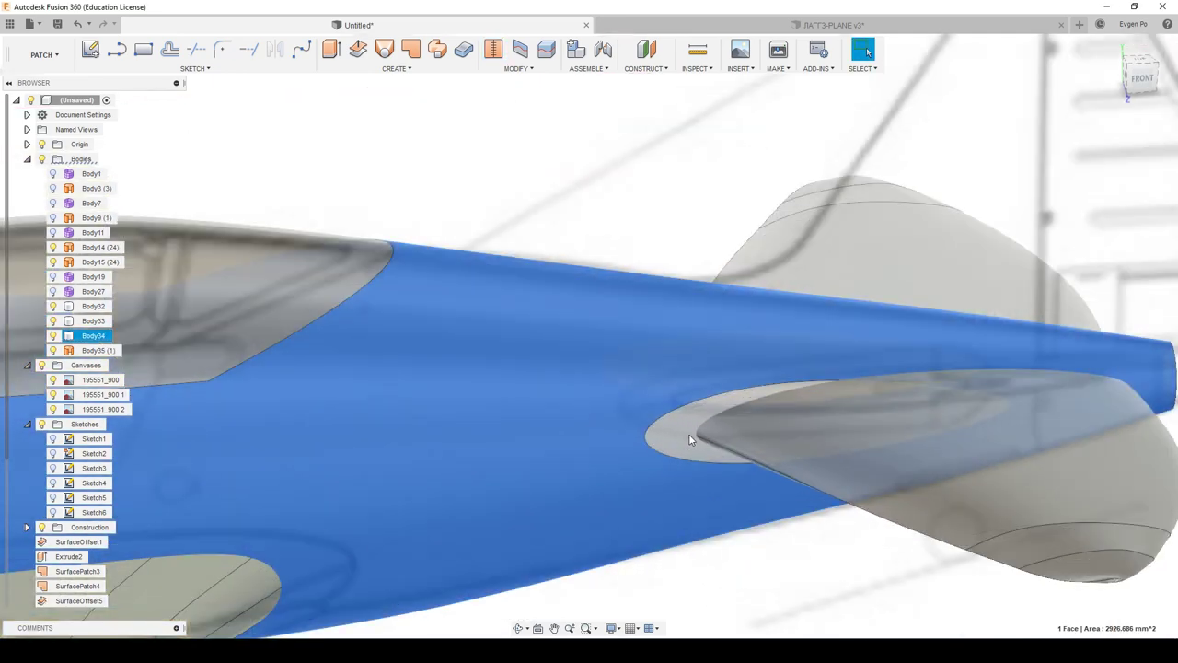
Step: In MODEL, inspect the elliptical stabilizer root face, then return to the home view
{"action": "left_click", "coordinate": [29, 57]}
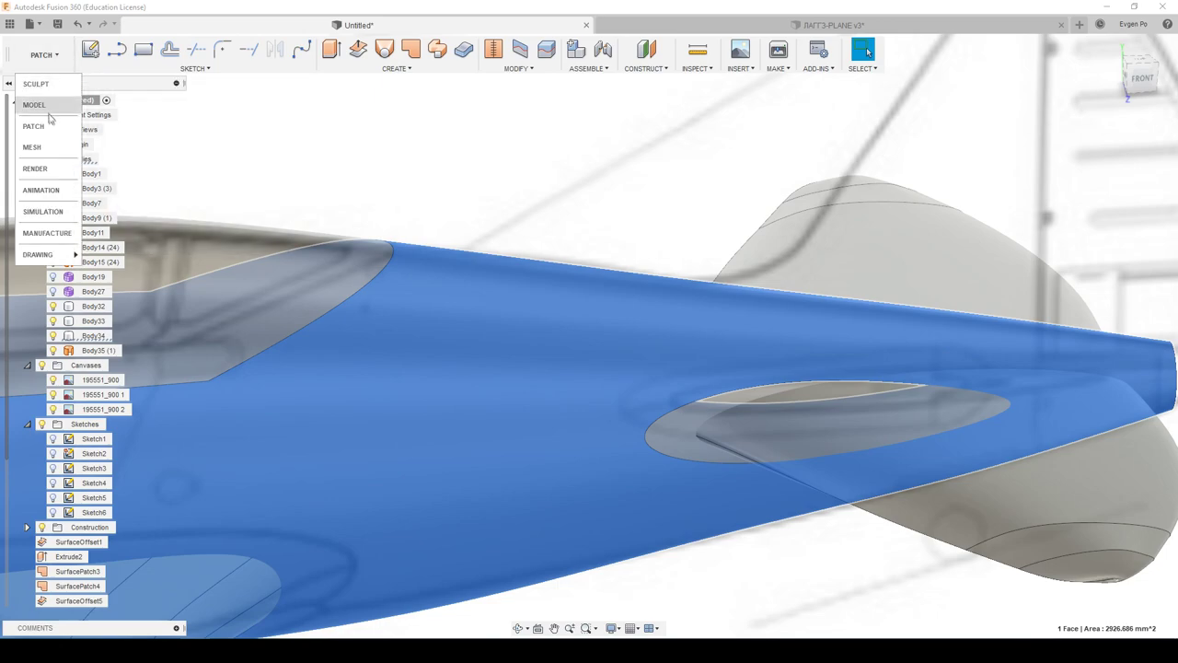
{"action": "left_click", "coordinate": [34, 105]}
{"action": "left_click", "coordinate": [666, 445]}
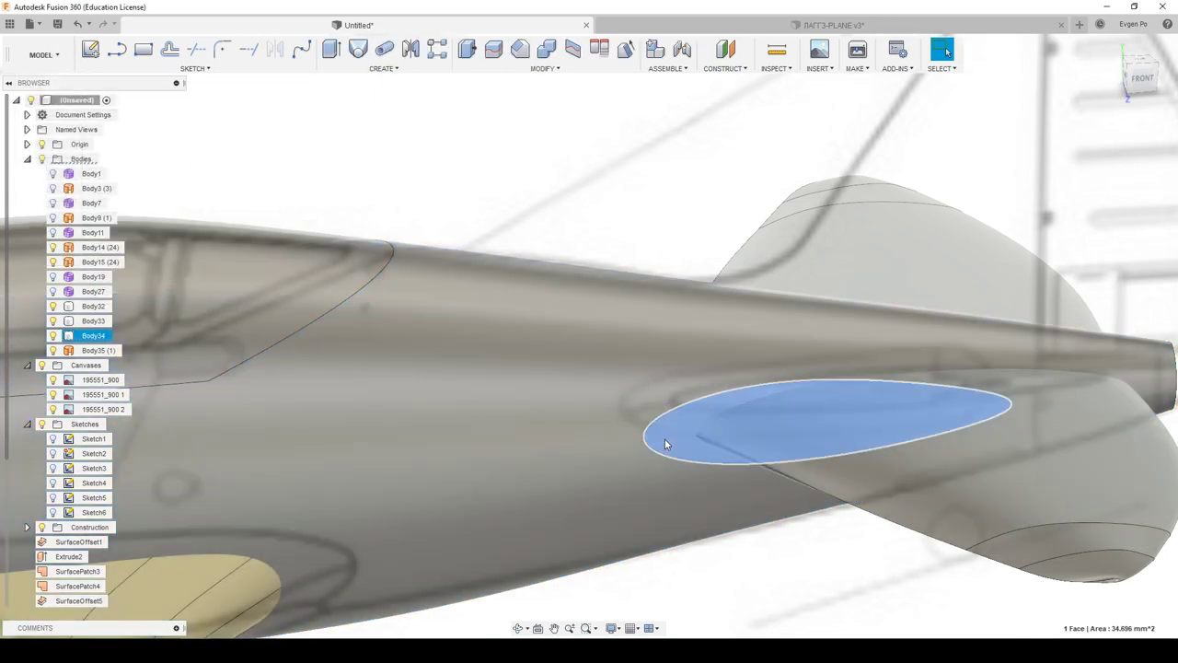
{"action": "mouse_move", "coordinate": [682, 455]}
{"action": "middle_mouse_down", "text": "shift"}
{"action": "mouse_move", "coordinate": [722, 440]}
{"action": "mouse_move", "coordinate": [624, 329]}
{"action": "mouse_move", "coordinate": [591, 336]}
{"action": "mouse_move", "coordinate": [644, 250]}
{"action": "mouse_move", "coordinate": [652, 200]}
{"action": "middle_mouse_up", "text": "shift"}
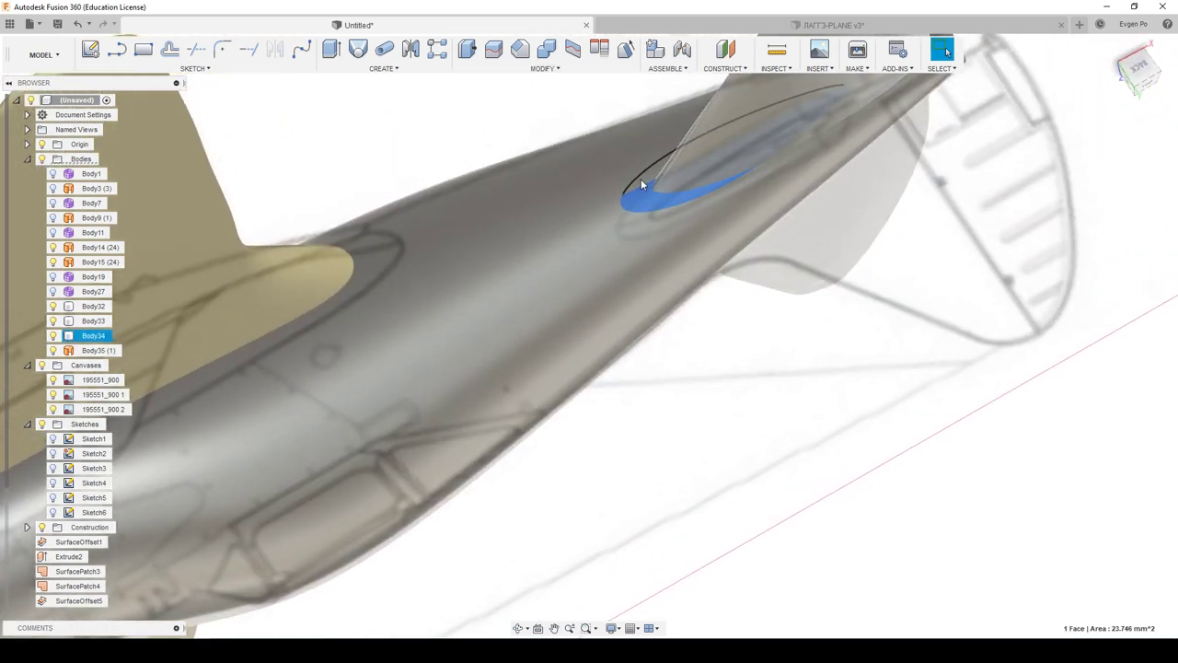
{"action": "key", "text": "Escape"}
{"action": "left_click", "coordinate": [1138, 67]}
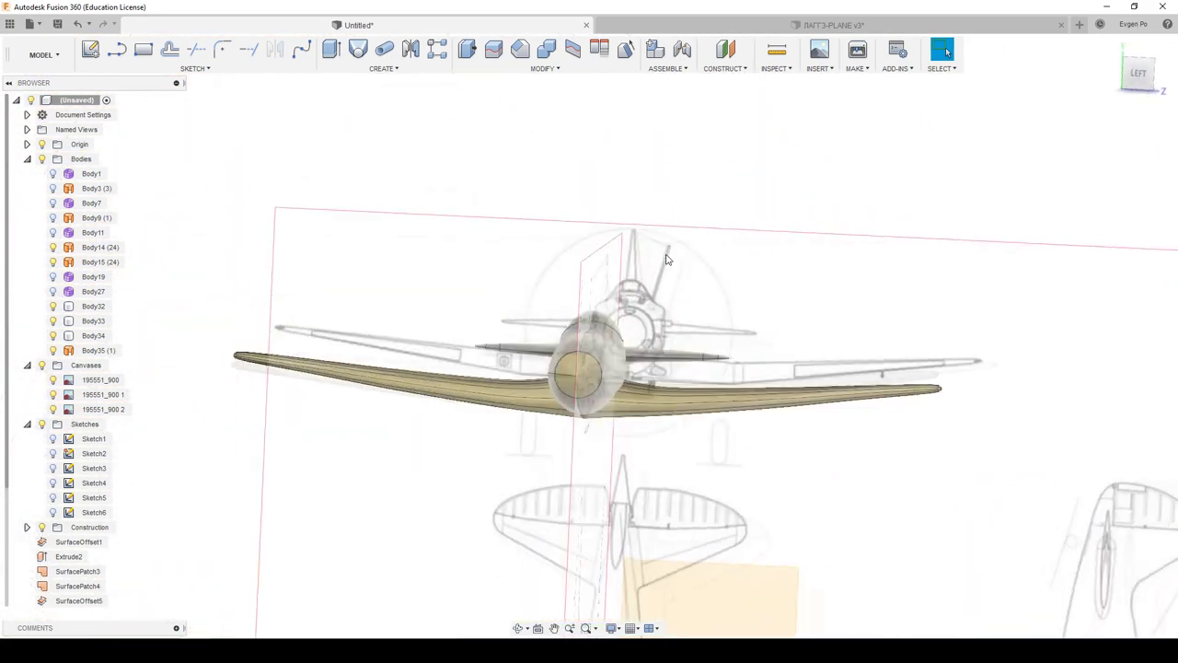
Step: Select the wing surface Body14 and return to the PATCH workspace
{"action": "middle_click_drag", "start_coordinate": [667, 260], "coordinate": [750, 357], "text": "shift"}
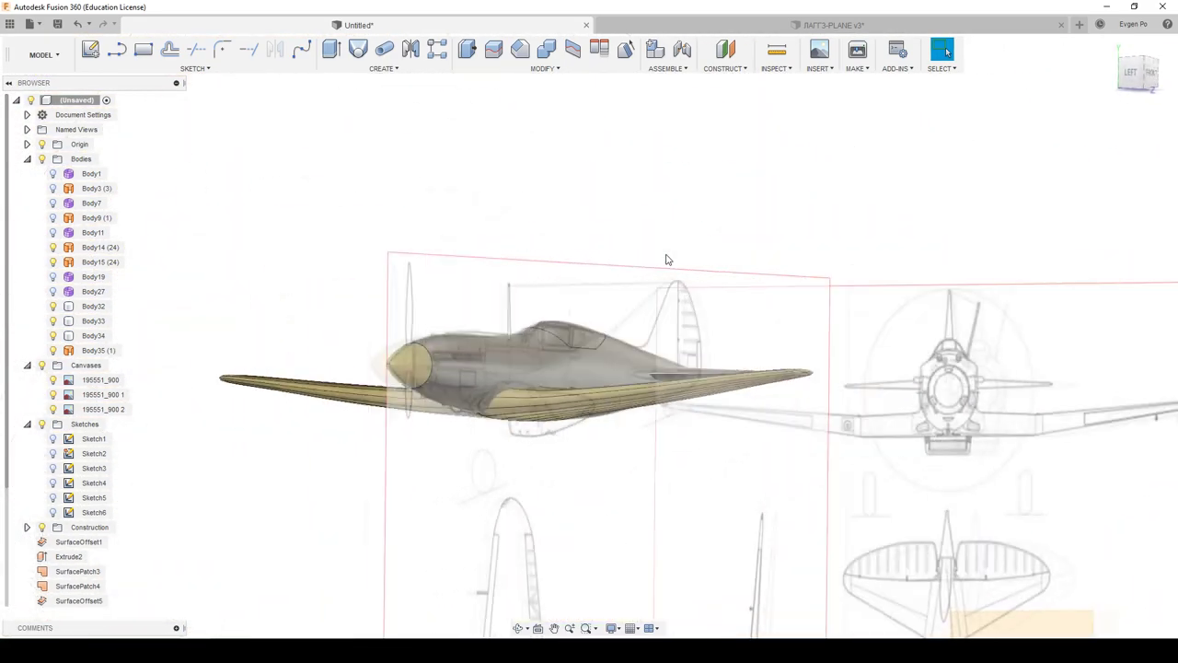
{"action": "middle_click_drag", "start_coordinate": [747, 410], "coordinate": [710, 540], "text": "shift"}
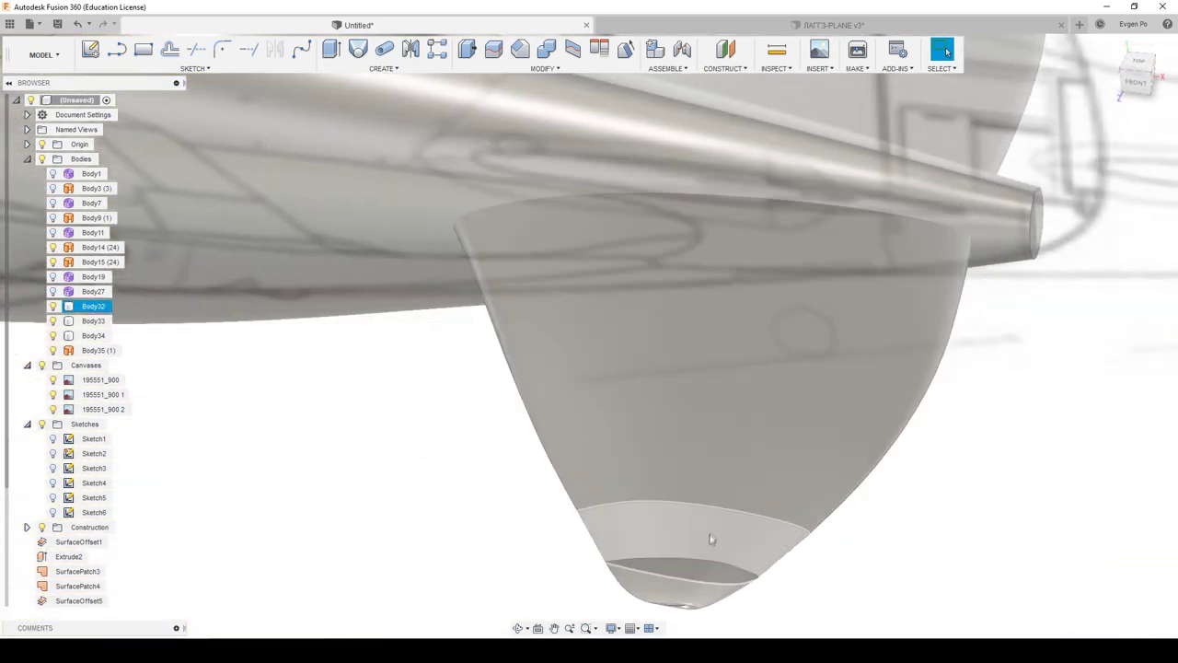
{"action": "left_click", "coordinate": [709, 539]}
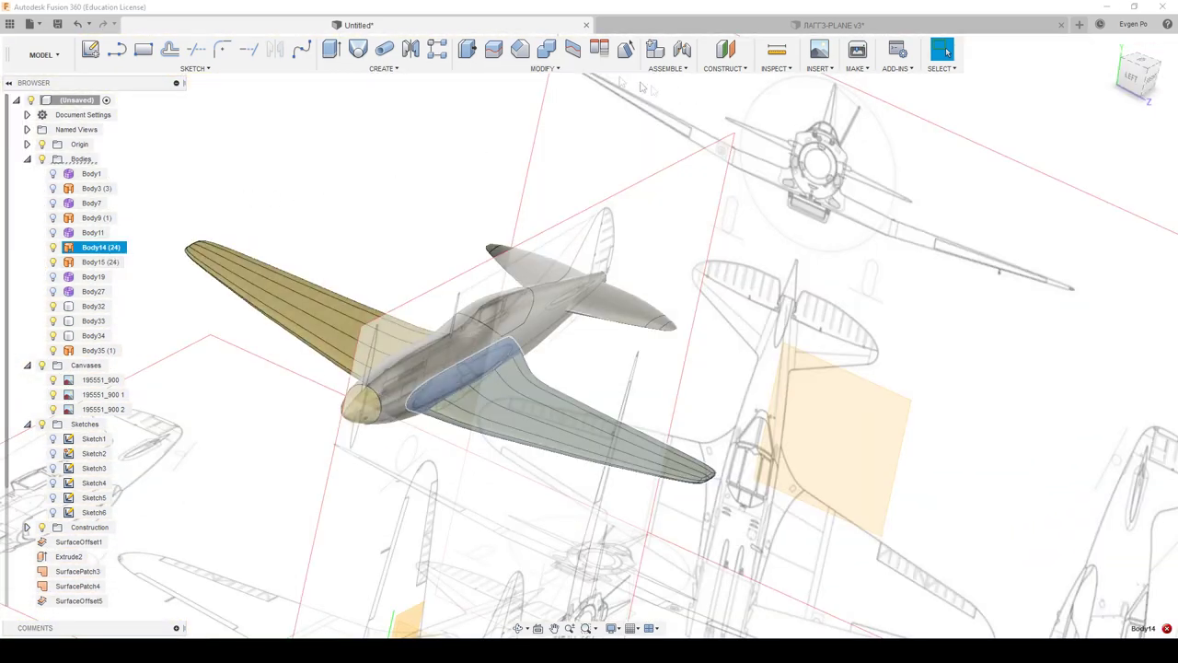
{"action": "left_click", "coordinate": [42, 54]}
{"action": "left_click", "coordinate": [41, 107]}
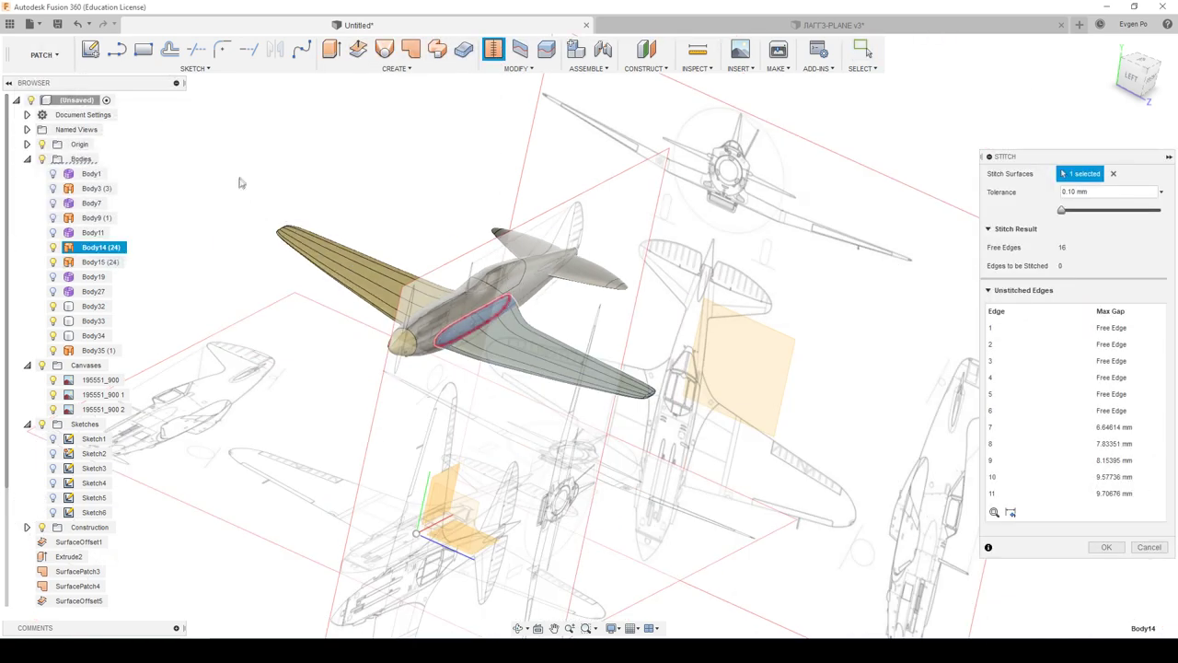
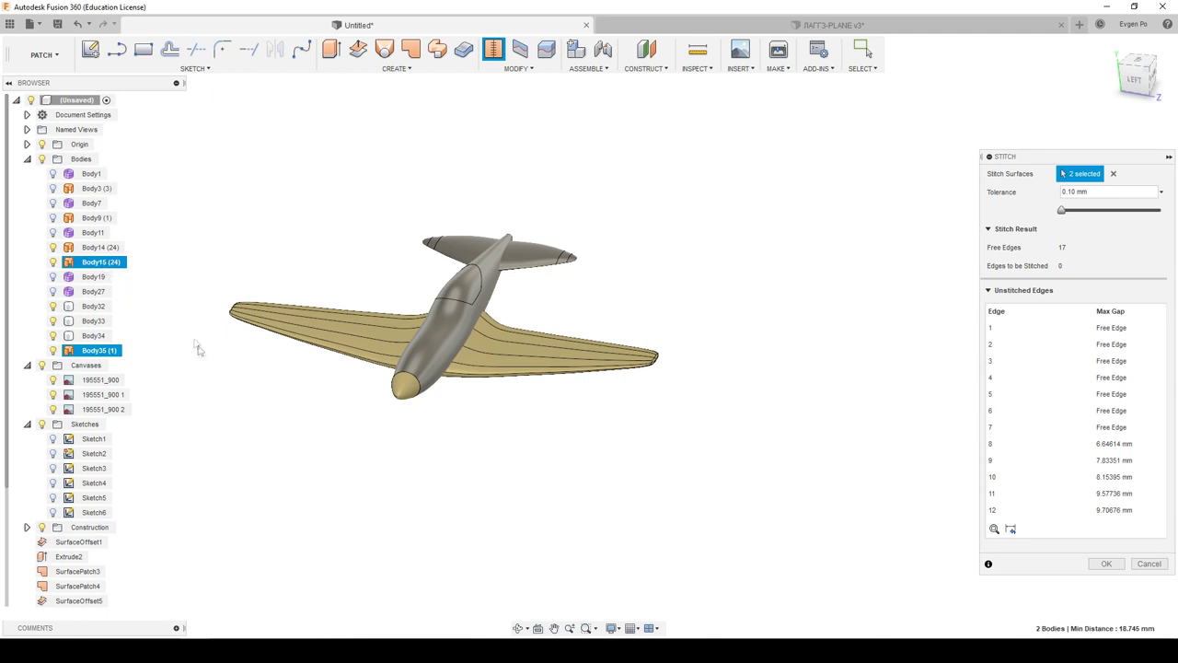
Step: Cancel the pending stitch and hide the fuselage body Body34 to expose the nose
{"action": "double_click", "coordinate": [86, 262]}
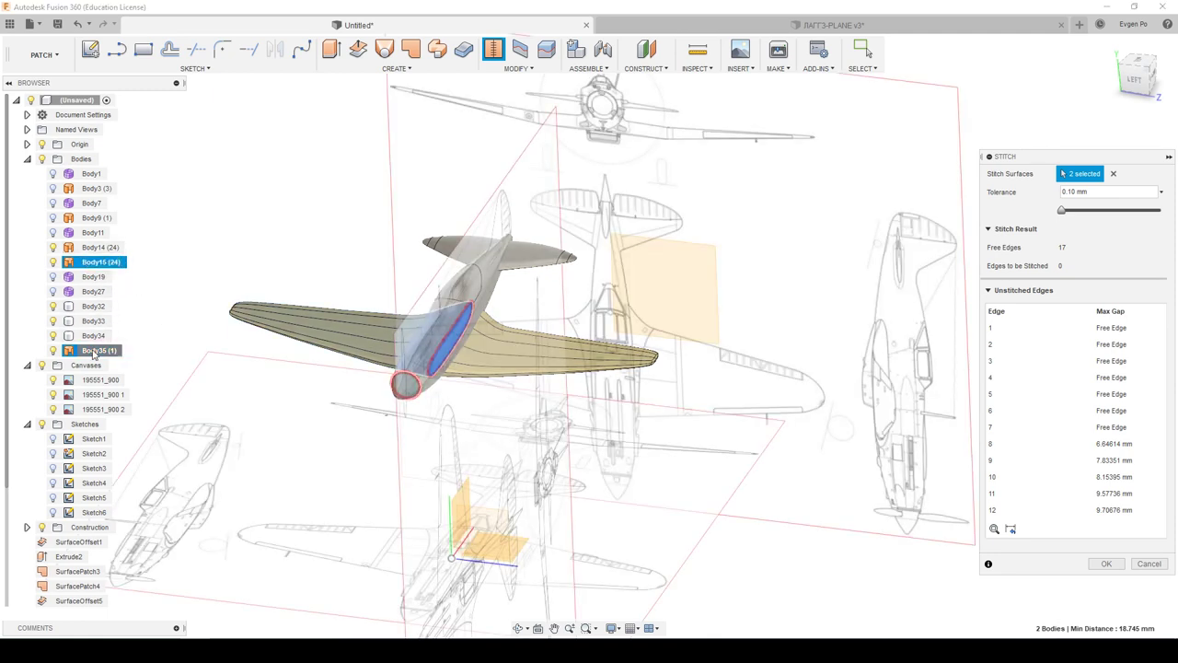
{"action": "left_click", "coordinate": [405, 384]}
{"action": "scroll", "coordinate": [400, 373], "scroll_direction": "up", "scroll_amount": 3}
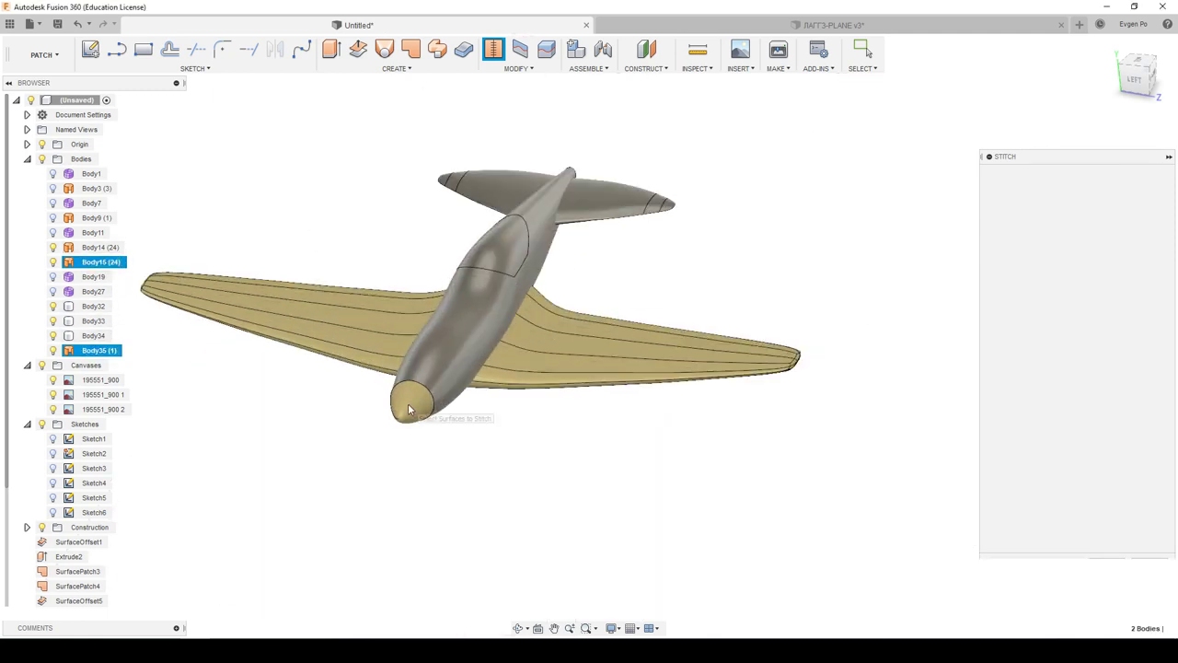
{"action": "left_click", "coordinate": [1150, 546]}
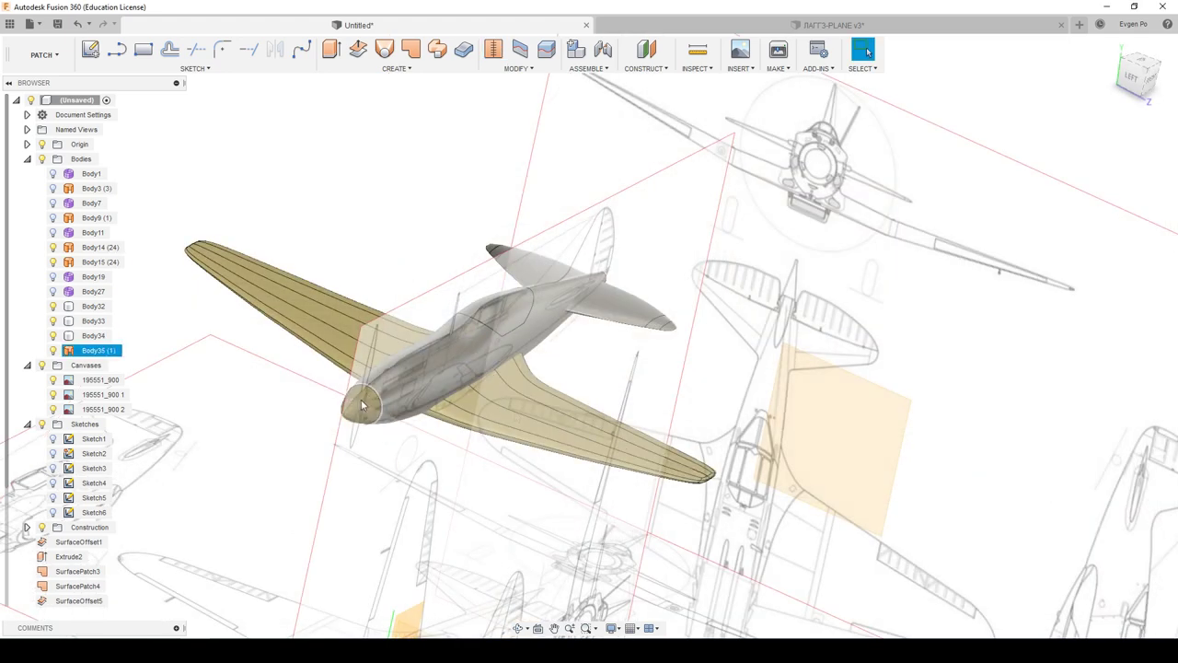
{"action": "scroll", "coordinate": [217, 377], "scroll_direction": "up", "scroll_amount": 5}
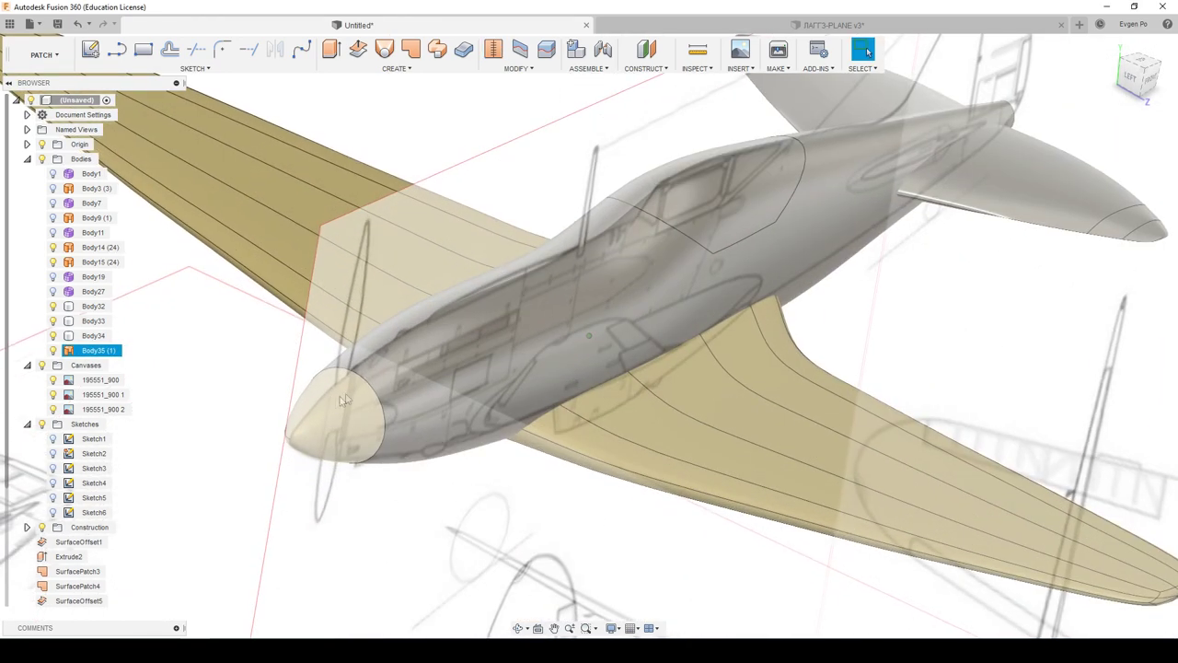
{"action": "left_click", "coordinate": [407, 345]}
{"action": "left_click", "coordinate": [52, 336]}
{"action": "middle_click_drag", "start_coordinate": [56, 336], "coordinate": [405, 277], "text": "shift"}
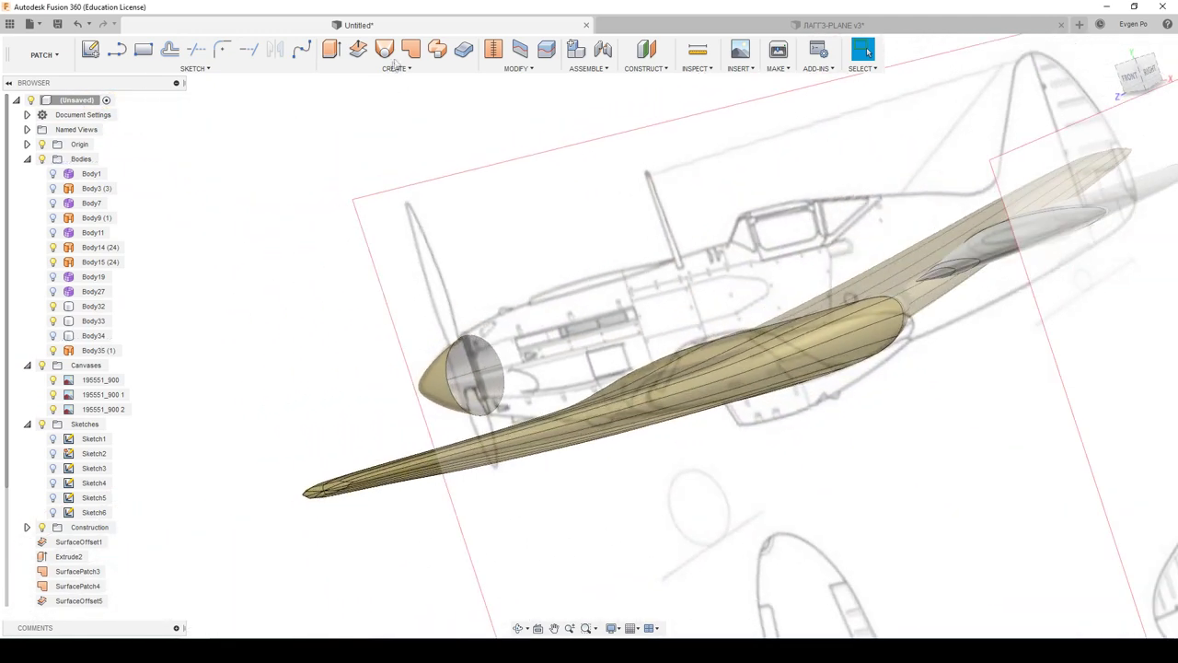
Step: Cap the nose's open circular edge with a patch surface
{"action": "left_click", "coordinate": [411, 48]}
{"action": "left_click", "coordinate": [452, 347]}
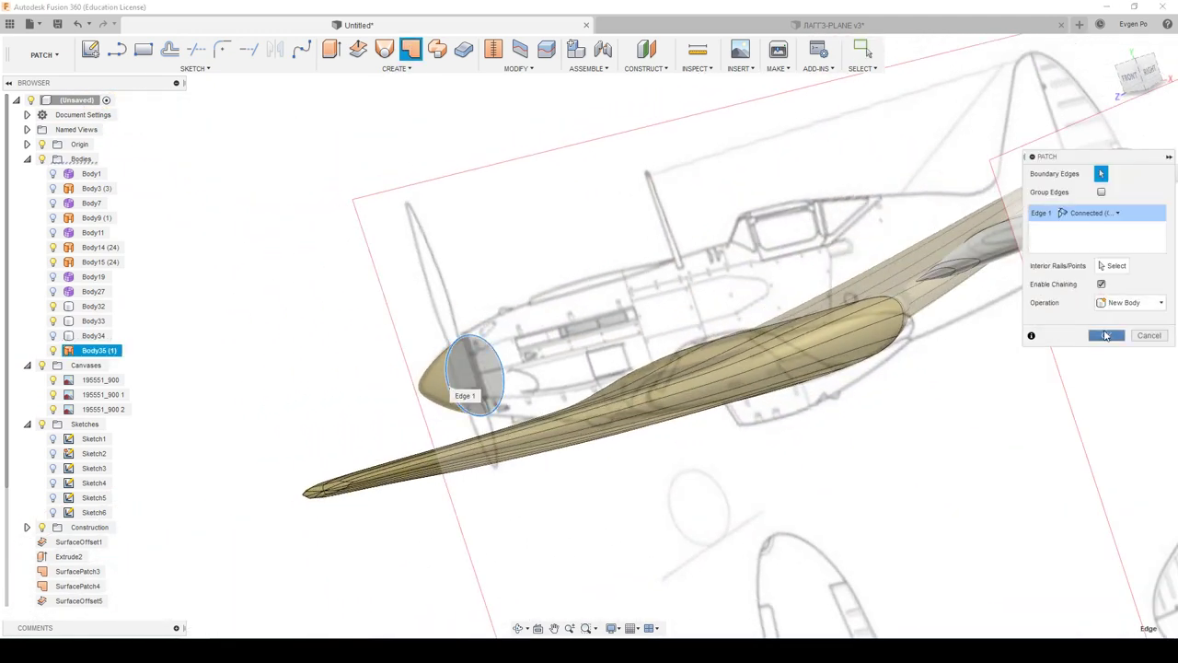
{"action": "left_click", "coordinate": [1105, 335]}
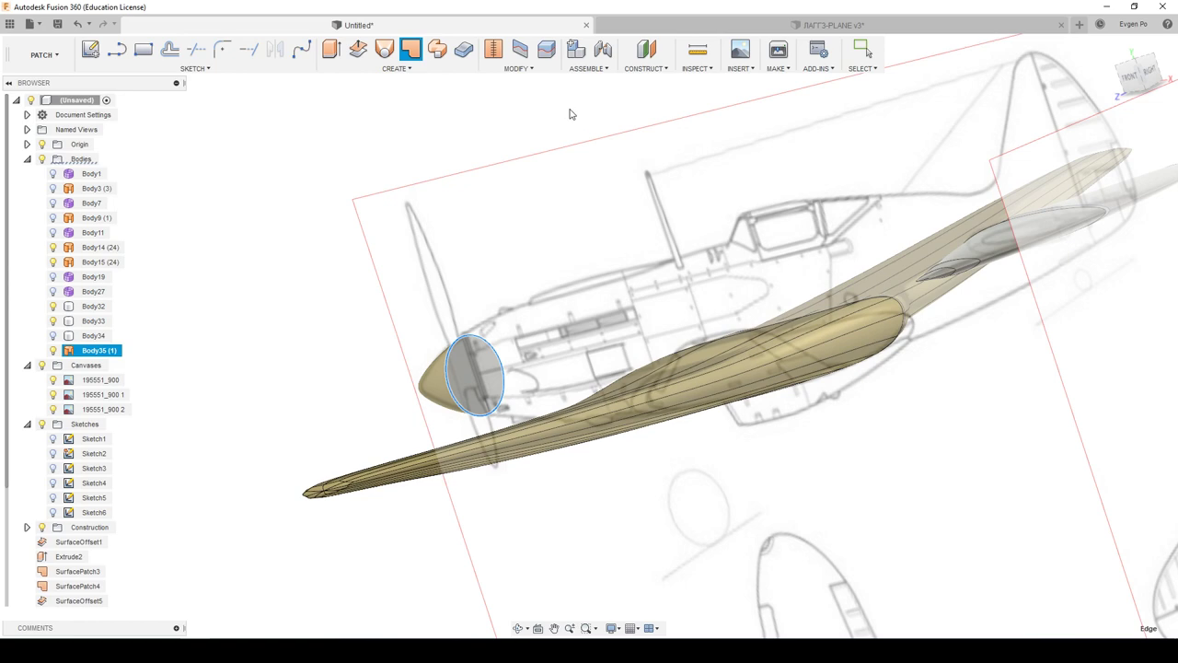
{"action": "middle_click_drag", "start_coordinate": [570, 114], "coordinate": [571, 110], "text": "shift"}
Step: Stitch the nose surfaces into Body37, show the fuselage again and hide Body37
{"action": "left_click", "coordinate": [493, 48]}
{"action": "left_click_drag", "start_coordinate": [340, 254], "coordinate": [489, 421]}
{"action": "left_click", "coordinate": [1105, 383]}
{"action": "mouse_move", "coordinate": [920, 387]}
{"action": "middle_mouse_down", "text": "shift"}
{"action": "mouse_move", "coordinate": [368, 350]}
{"action": "mouse_move", "coordinate": [412, 313]}
{"action": "mouse_move", "coordinate": [402, 292]}
{"action": "middle_mouse_up", "text": "shift"}
{"action": "left_click", "coordinate": [53, 335]}
{"action": "left_click", "coordinate": [53, 351]}
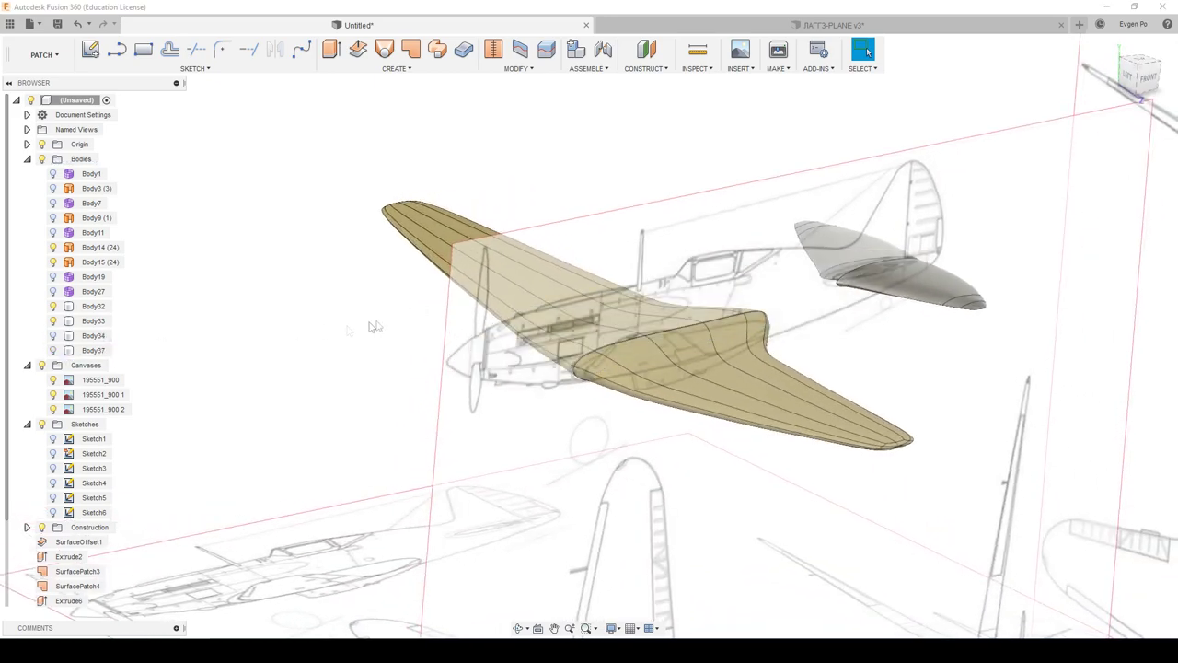
Step: Stitch wing halves Body14 and Body15 into Body38 with a 0.549 mm tolerance
{"action": "mouse_move", "coordinate": [479, 332]}
{"action": "middle_mouse_down", "text": "shift"}
{"action": "mouse_move", "coordinate": [410, 316]}
{"action": "mouse_move", "coordinate": [497, 66]}
{"action": "middle_mouse_up", "text": "shift"}
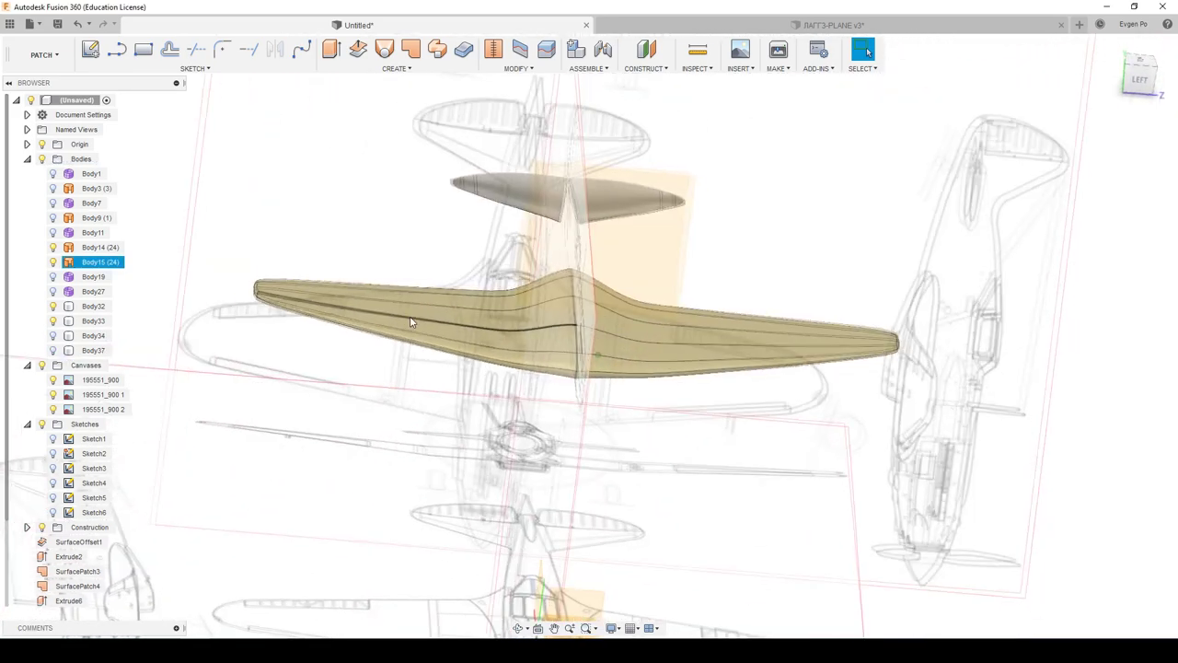
{"action": "left_click", "coordinate": [493, 49]}
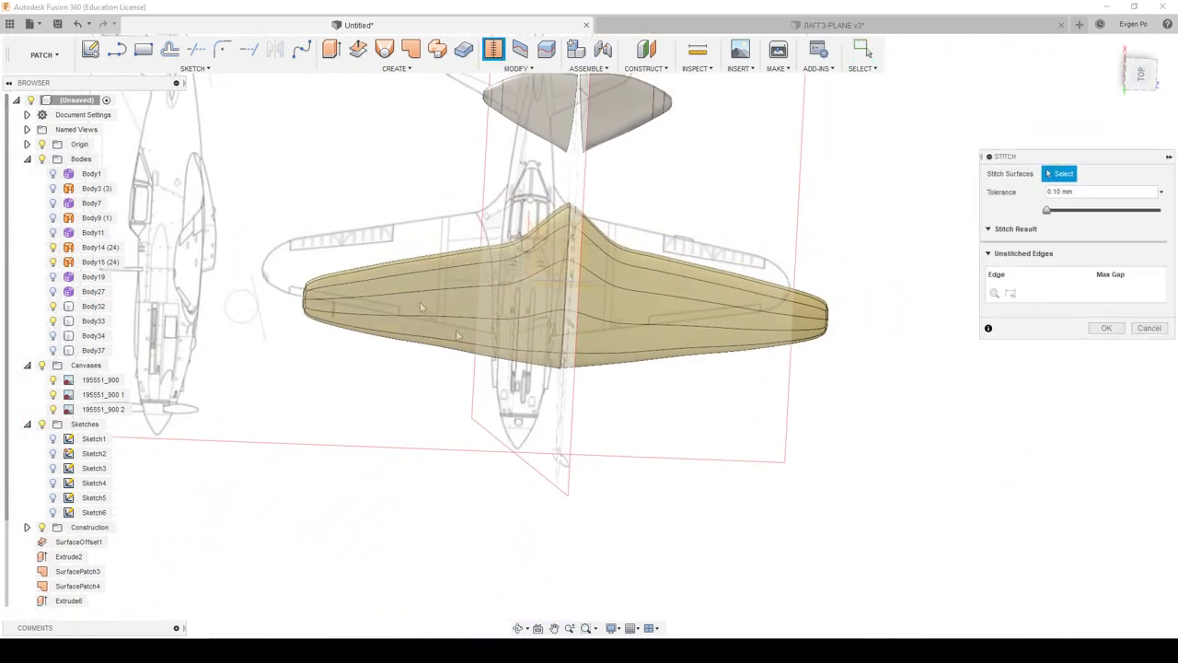
{"action": "left_click_drag", "start_coordinate": [266, 177], "coordinate": [888, 481]}
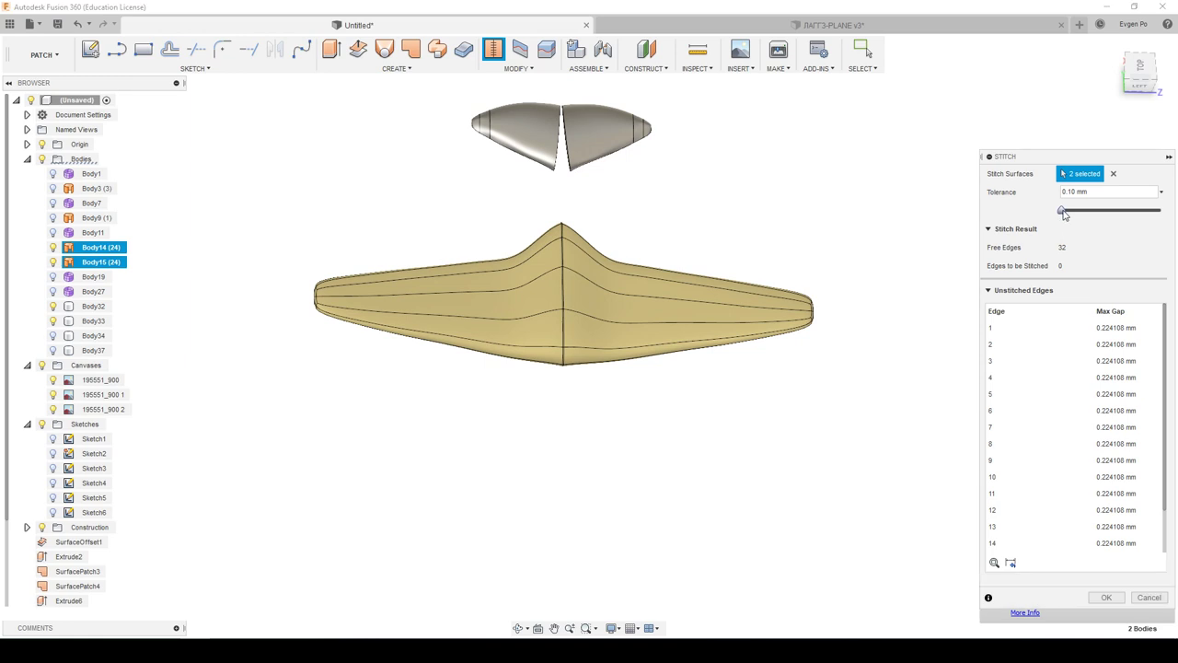
{"action": "left_click_drag", "start_coordinate": [1068, 213], "coordinate": [1064, 213]}
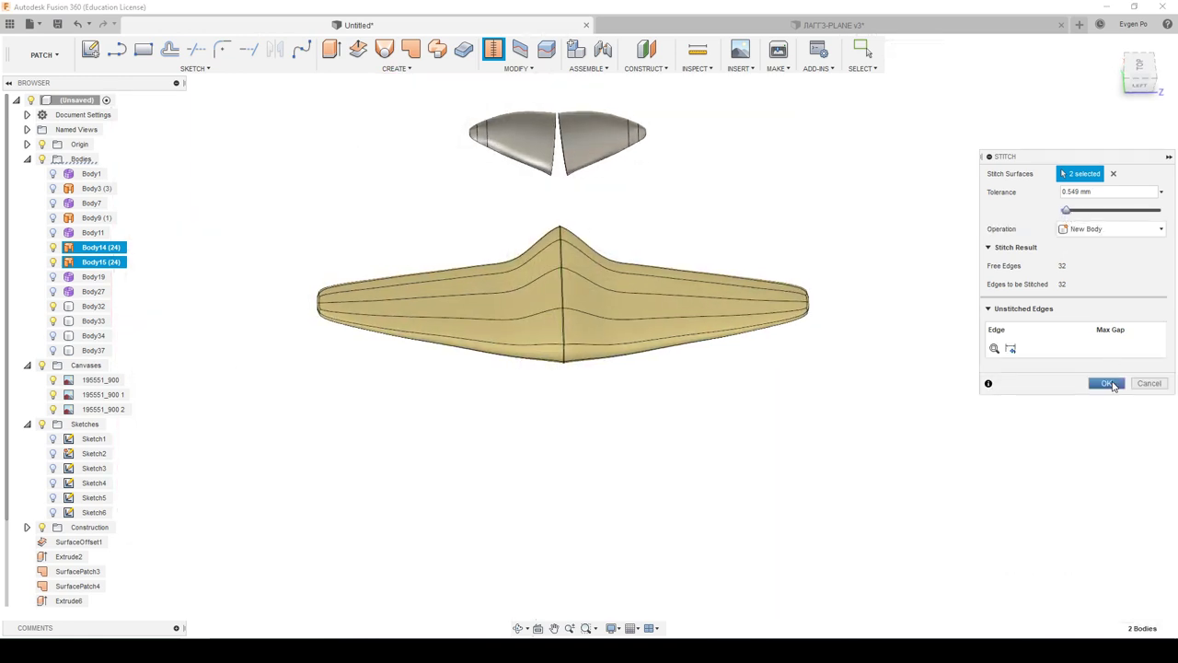
{"action": "left_click", "coordinate": [1108, 384]}
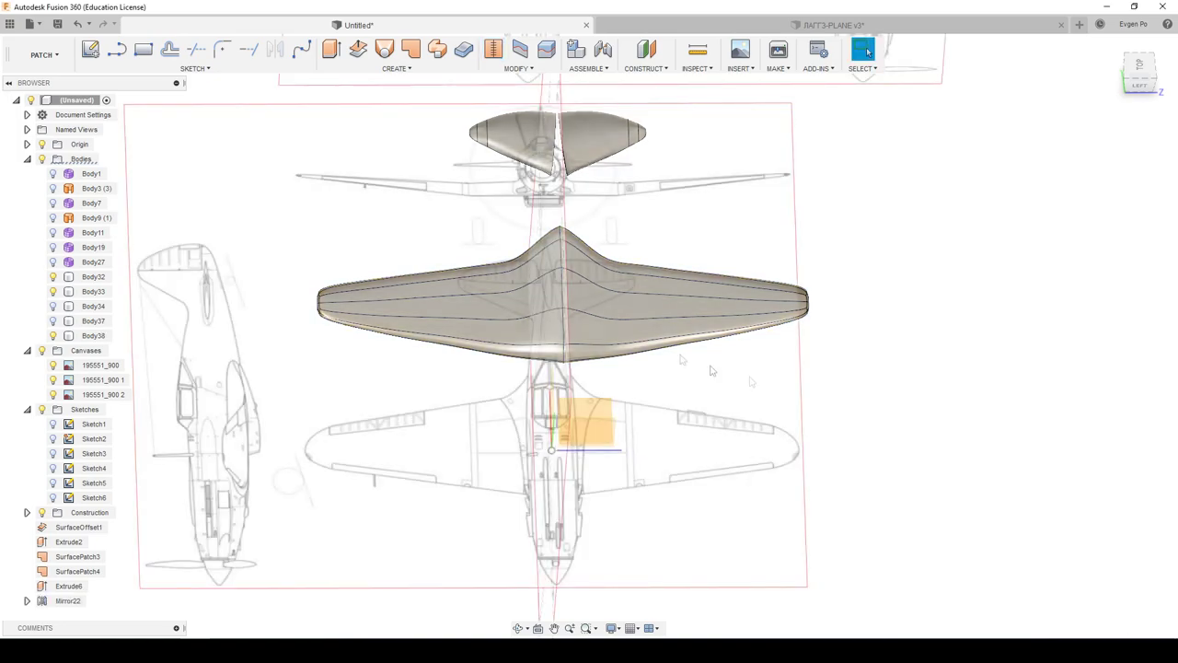
Step: Inspect the joined wing up close, then zoom out to view the whole plane
{"action": "scroll", "coordinate": [710, 370], "scroll_direction": "up", "scroll_amount": 10}
{"action": "mouse_move", "coordinate": [710, 370]}
{"action": "middle_mouse_down", "text": "shift"}
{"action": "mouse_move", "coordinate": [513, 282]}
{"action": "mouse_move", "coordinate": [719, 146]}
{"action": "middle_mouse_up", "text": "shift"}
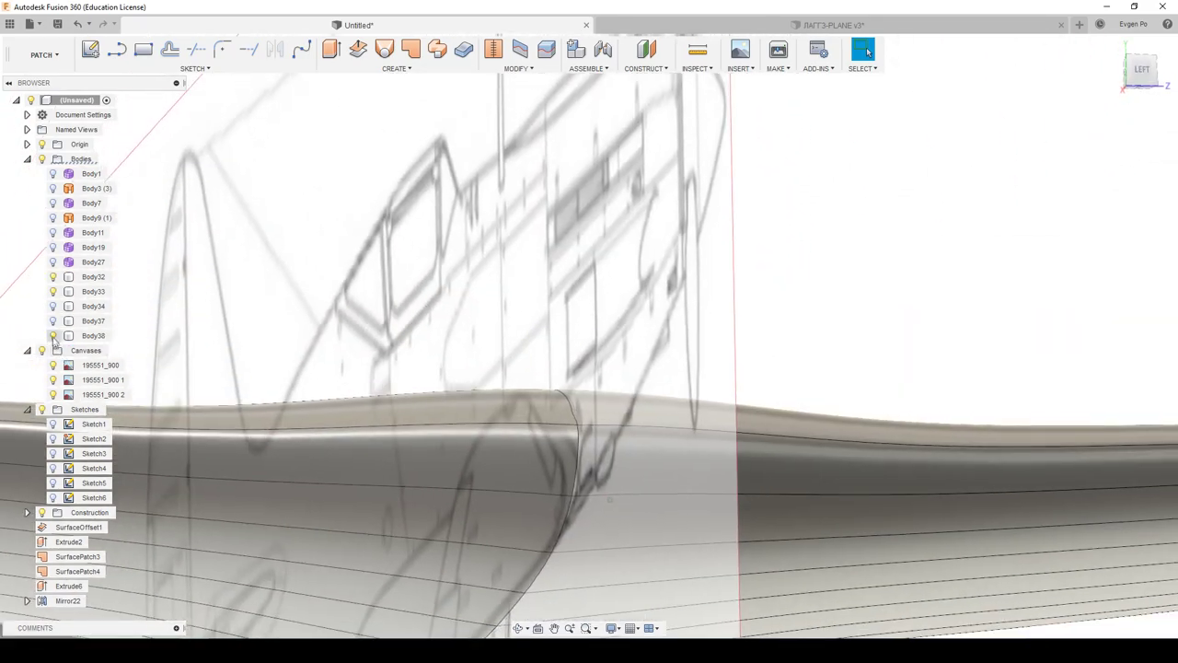
{"action": "left_click", "coordinate": [92, 305]}
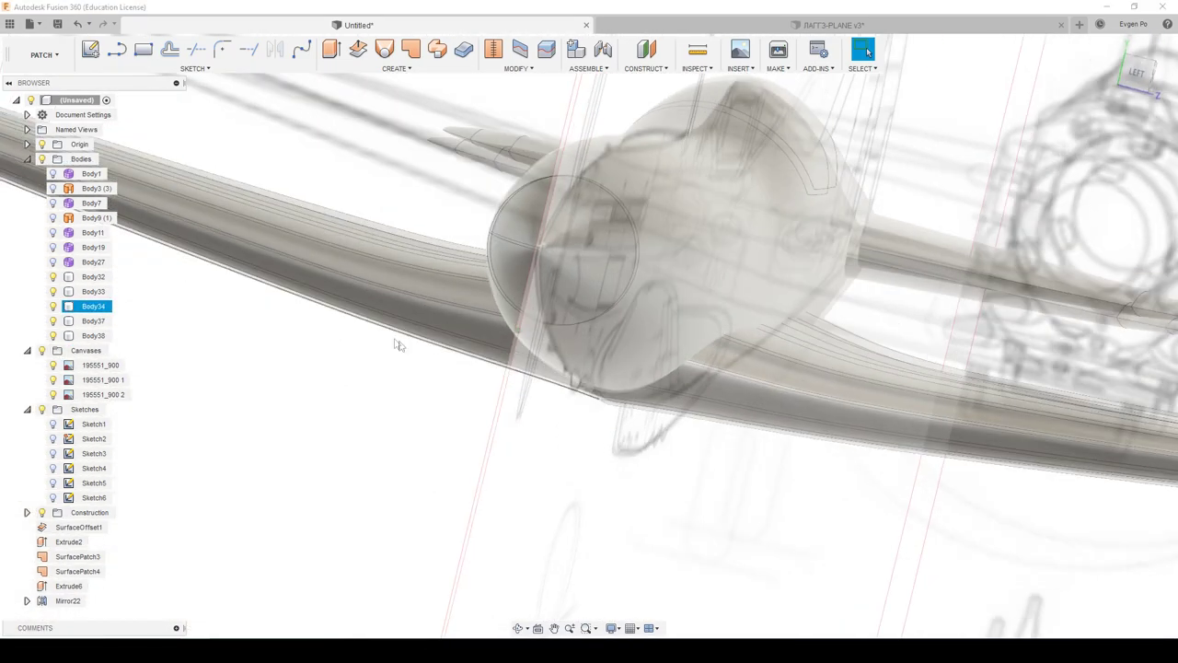
{"action": "key", "text": "Escape"}
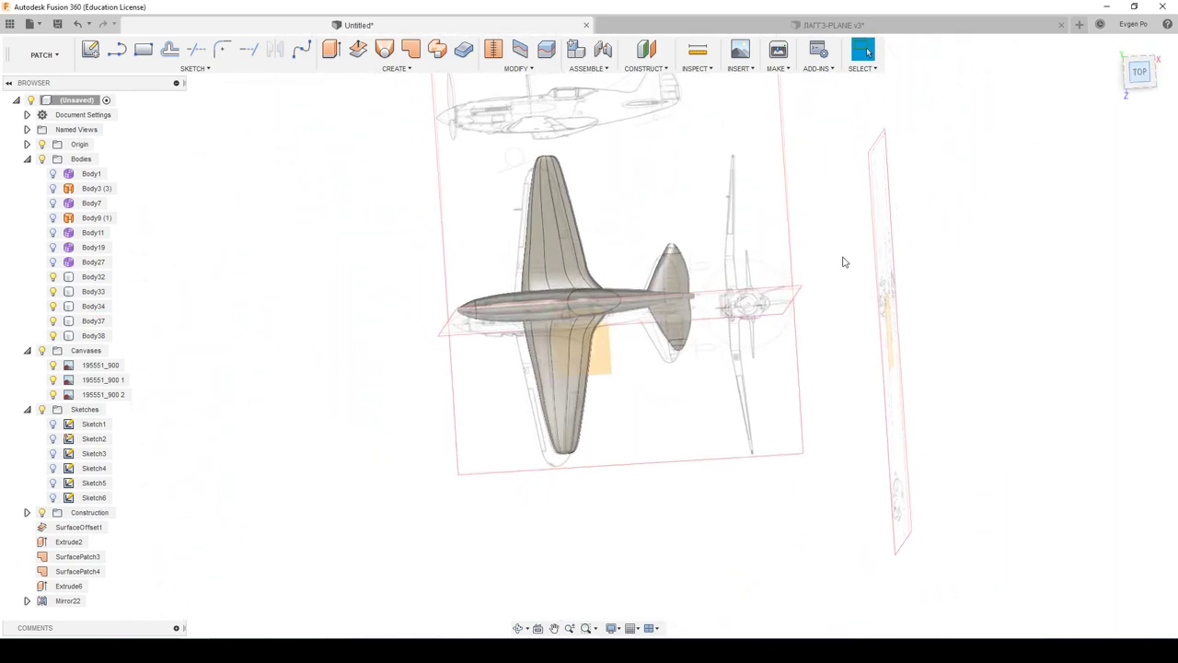
{"action": "scroll", "coordinate": [686, 307], "scroll_direction": "up", "scroll_amount": 5}
{"action": "scroll", "coordinate": [691, 308], "scroll_direction": "up", "scroll_amount": 3}
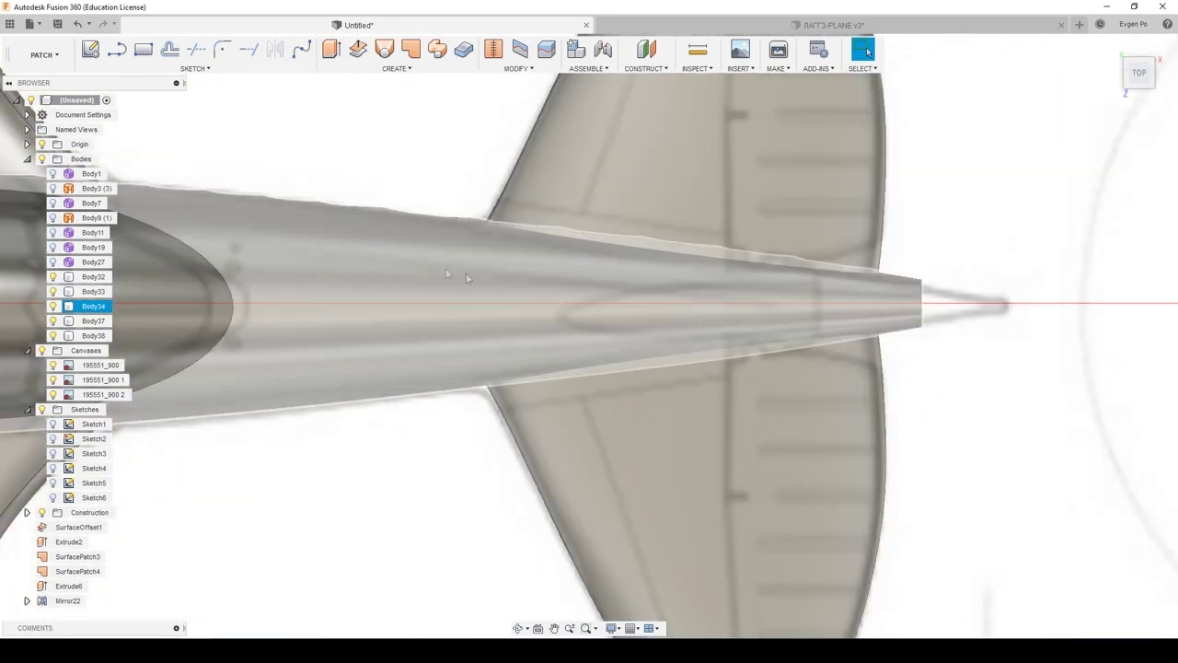
Step: Start a new sketch and project the fuselage outline into it
{"action": "left_click", "coordinate": [90, 51]}
{"action": "left_click", "coordinate": [489, 413]}
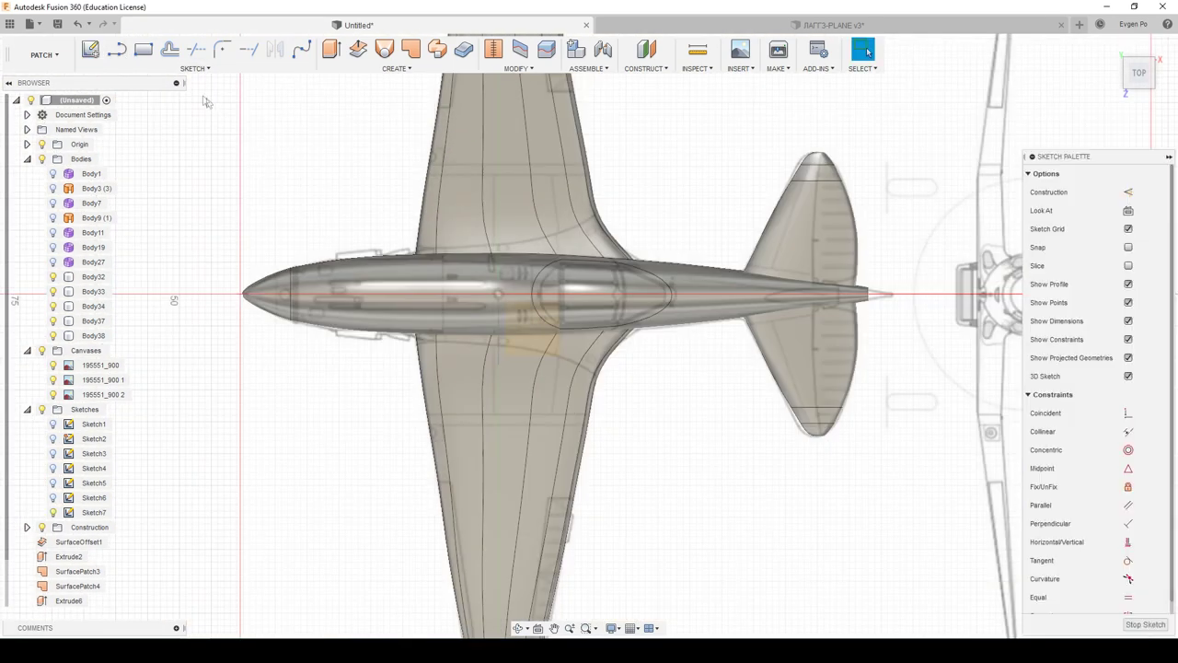
{"action": "left_click", "coordinate": [119, 49]}
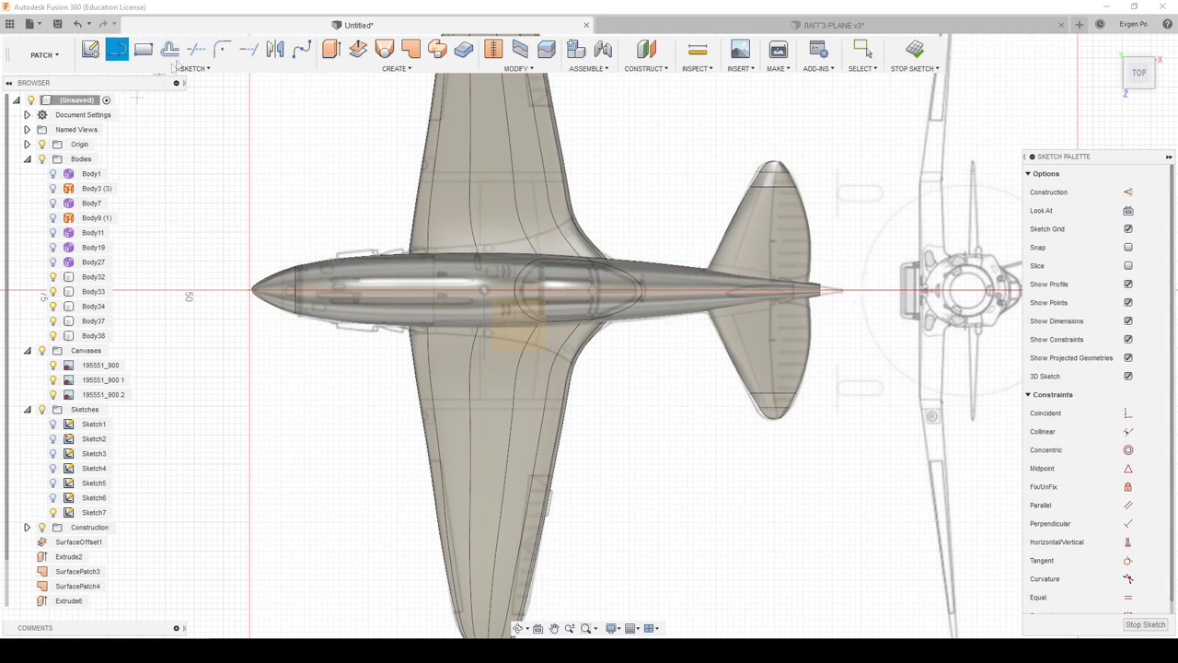
{"action": "left_click", "coordinate": [242, 69]}
{"action": "mouse_move", "coordinate": [115, 385]}
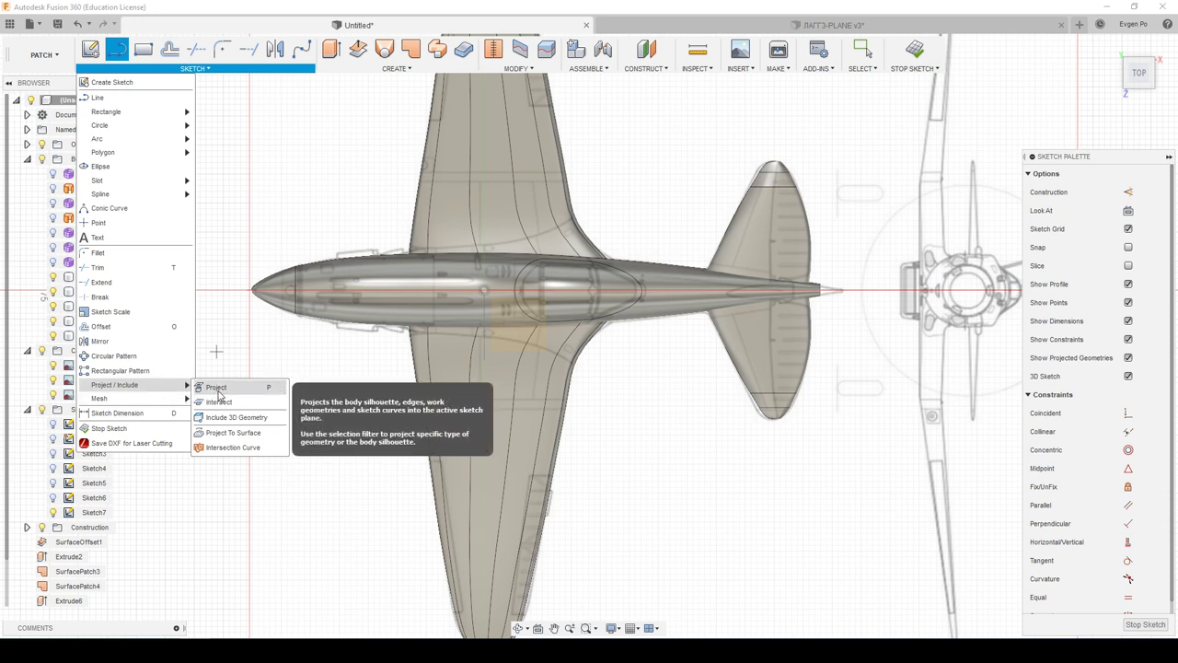
{"action": "left_click", "coordinate": [216, 387]}
{"action": "left_click", "coordinate": [671, 285]}
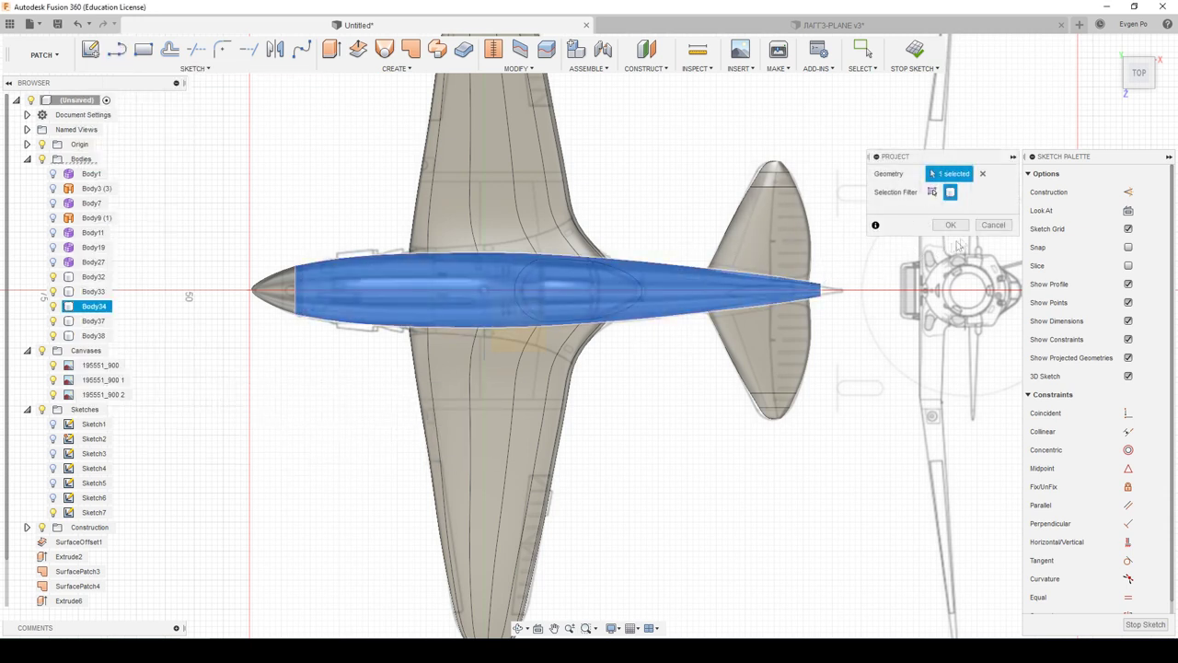
{"action": "left_click", "coordinate": [951, 225]}
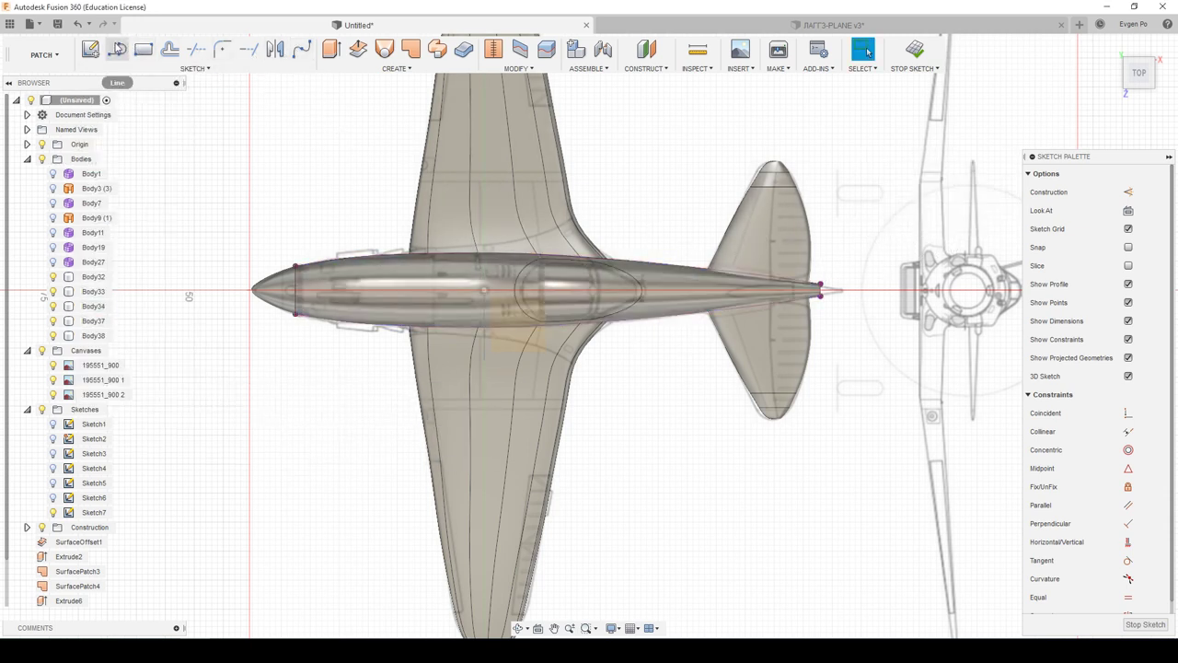
Step: Draw a centreline along the fuselage to the tail
{"action": "left_click", "coordinate": [117, 49]}
{"action": "scroll", "coordinate": [590, 272], "scroll_direction": "up", "scroll_amount": 2}
{"action": "scroll", "coordinate": [590, 271], "scroll_direction": "up", "scroll_amount": 2}
{"action": "scroll", "coordinate": [608, 264], "scroll_direction": "down", "scroll_amount": 1}
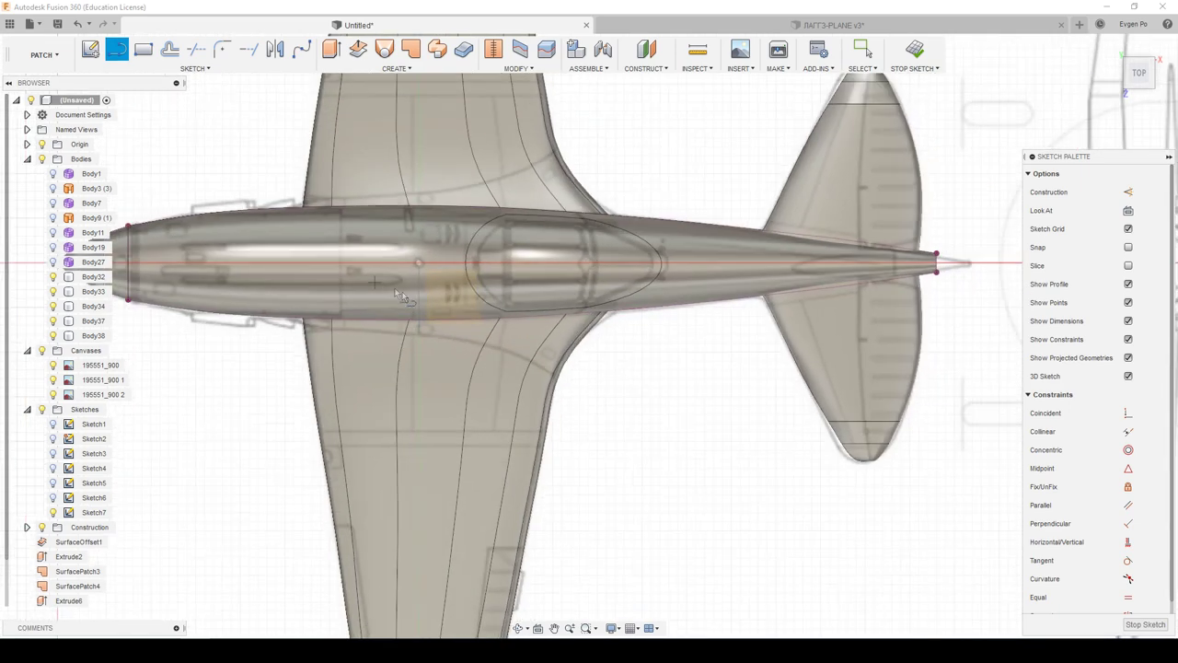
{"action": "scroll", "coordinate": [608, 264], "scroll_direction": "down", "scroll_amount": 1}
{"action": "left_click", "coordinate": [193, 268]}
{"action": "scroll", "coordinate": [810, 272], "scroll_direction": "up", "scroll_amount": 2}
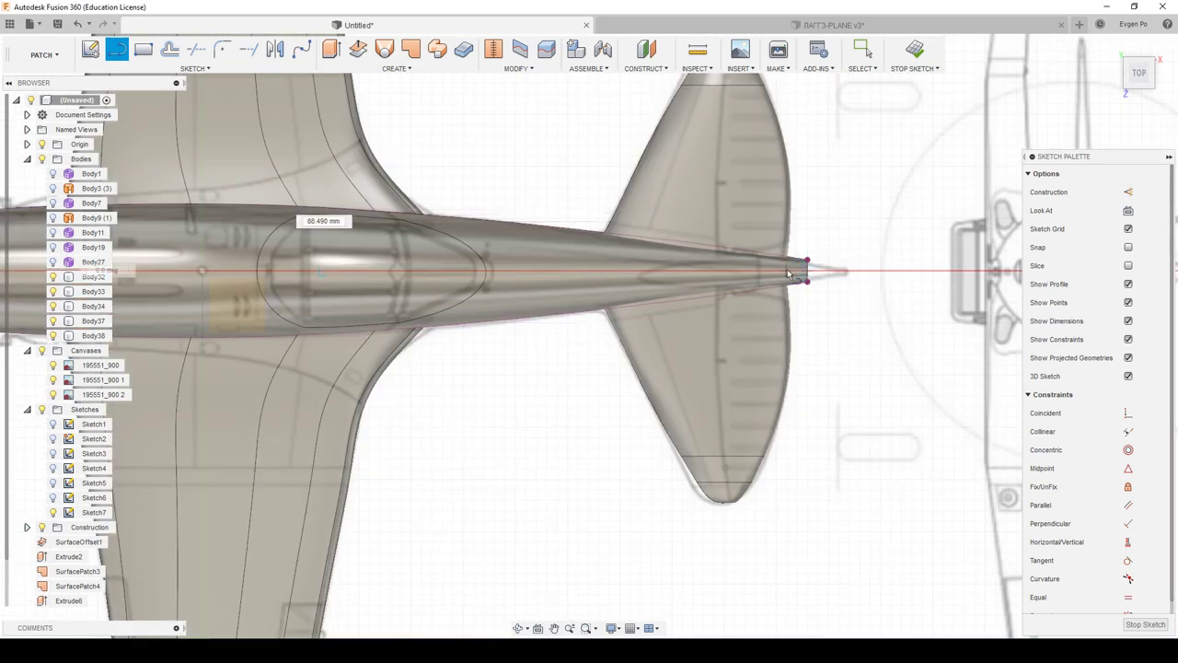
{"action": "scroll", "coordinate": [829, 276], "scroll_direction": "up", "scroll_amount": 2}
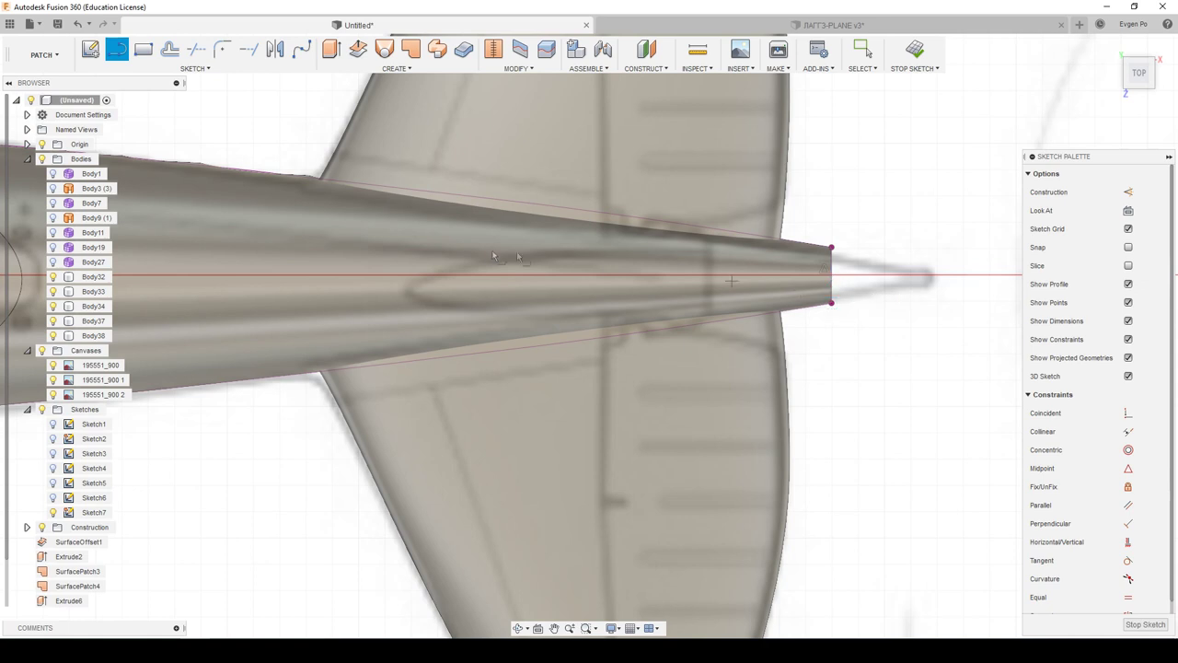
Step: Draw a spline from the centreline to the tail tip
{"action": "left_click", "coordinate": [301, 49]}
{"action": "left_click", "coordinate": [420, 274]}
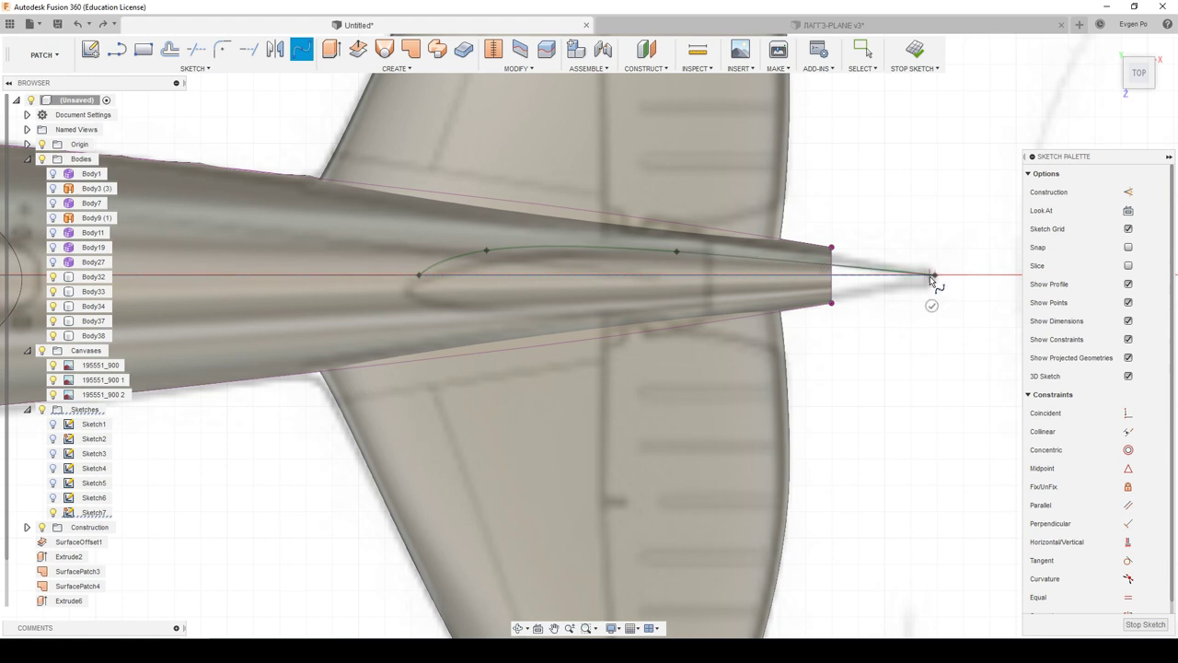
{"action": "key", "text": "Escape"}
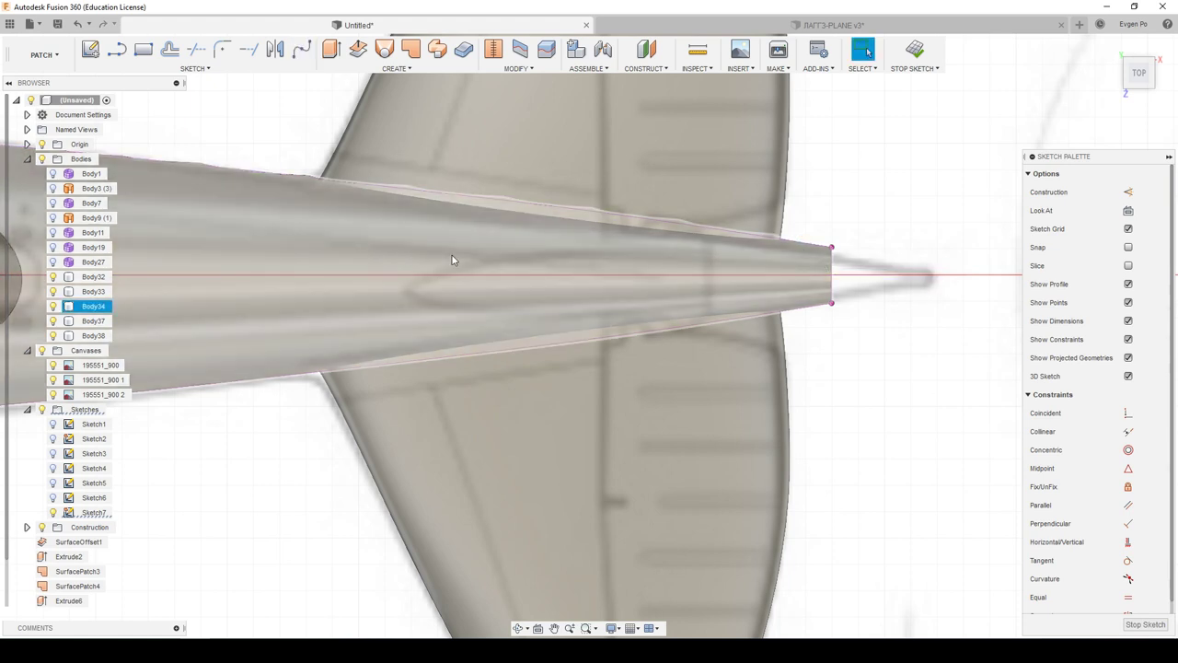
{"action": "left_click", "coordinate": [301, 49]}
{"action": "left_click", "coordinate": [416, 275]}
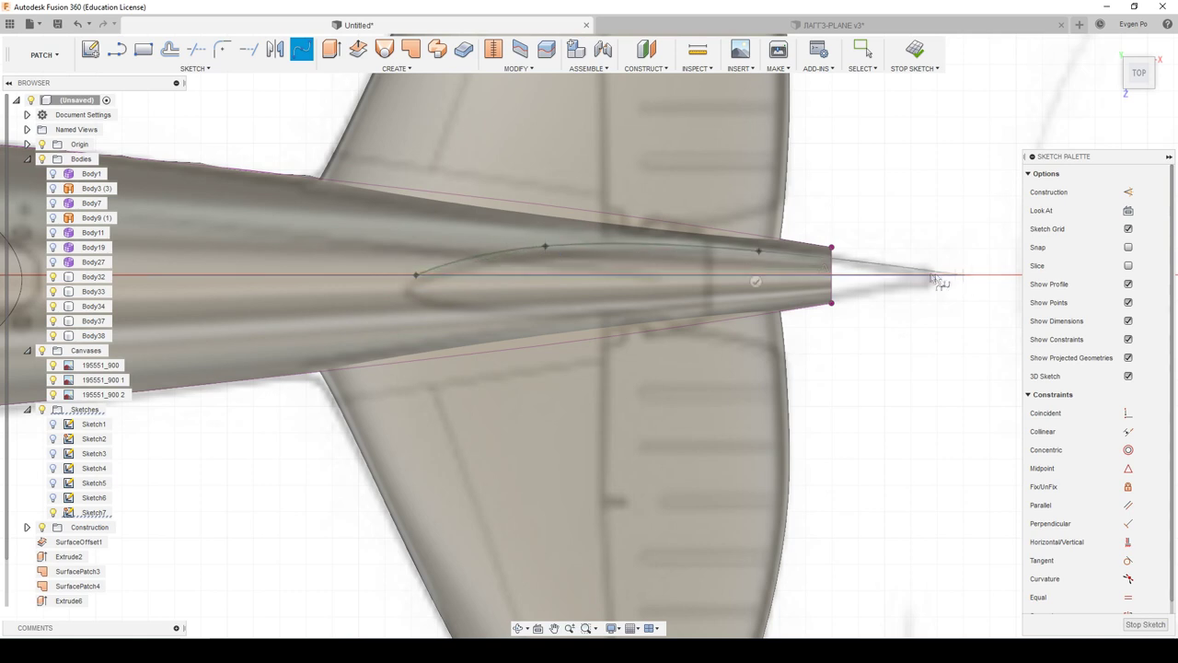
{"action": "scroll", "coordinate": [927, 273], "scroll_direction": "up", "scroll_amount": 2}
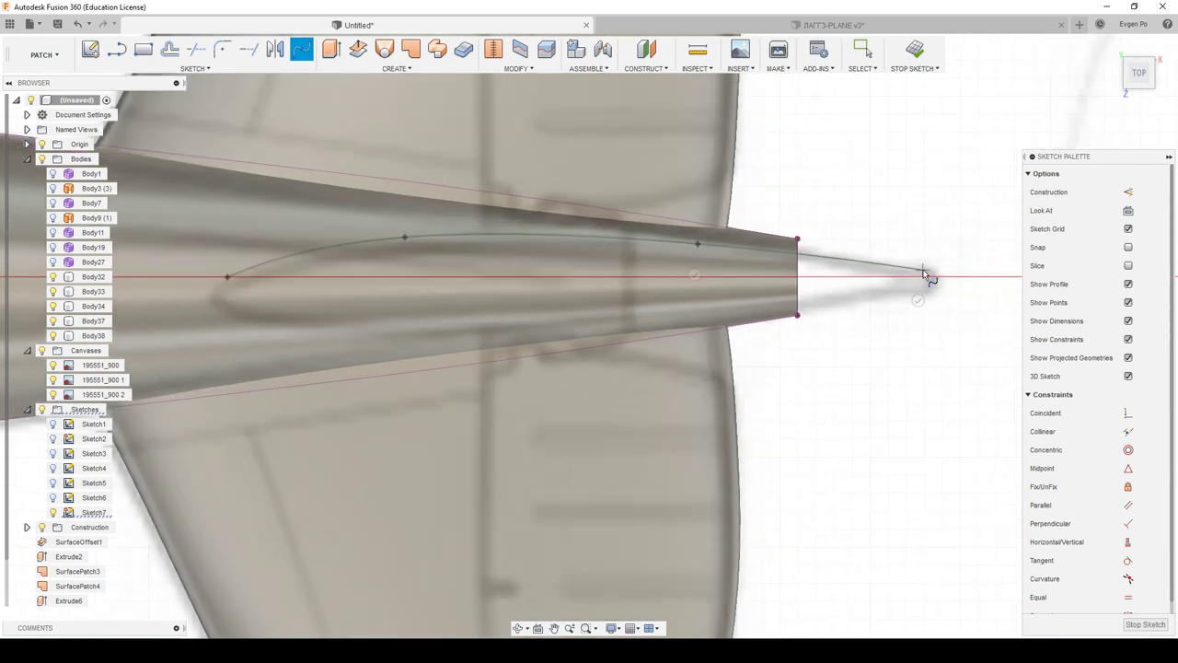
{"action": "double_click", "coordinate": [928, 275]}
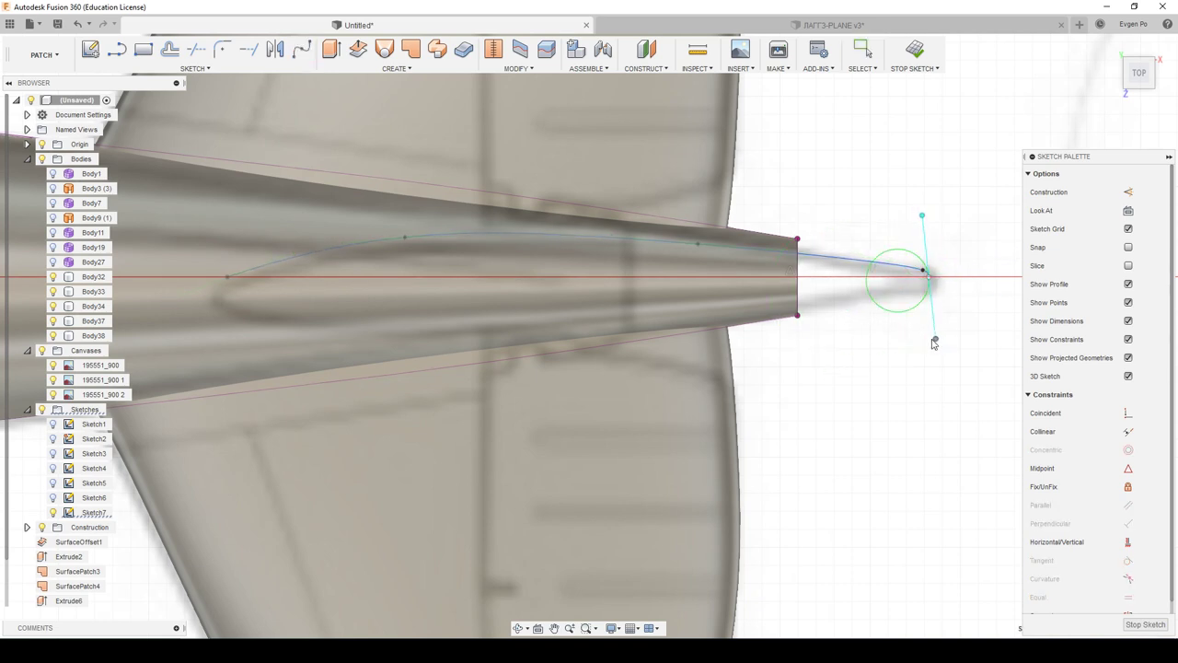
Step: Flatten the spline's end tangents and select it for a sketch Mirror
{"action": "left_click_drag", "start_coordinate": [925, 273], "coordinate": [865, 265]}
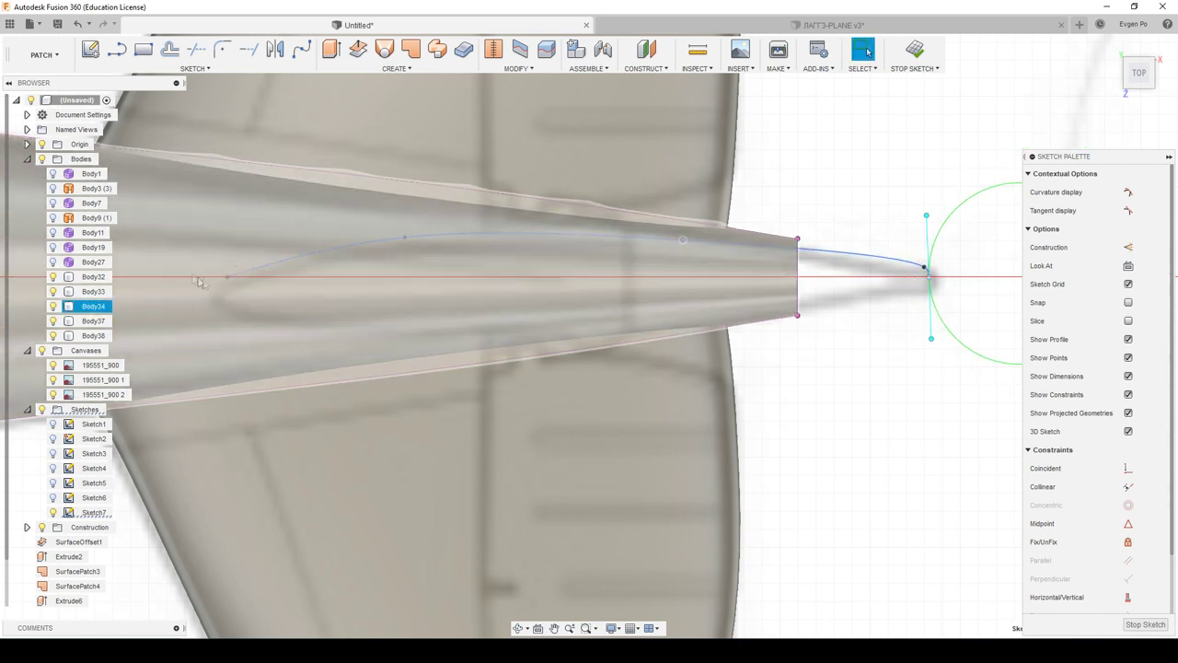
{"action": "left_click", "coordinate": [228, 276]}
{"action": "left_click", "coordinate": [208, 334]}
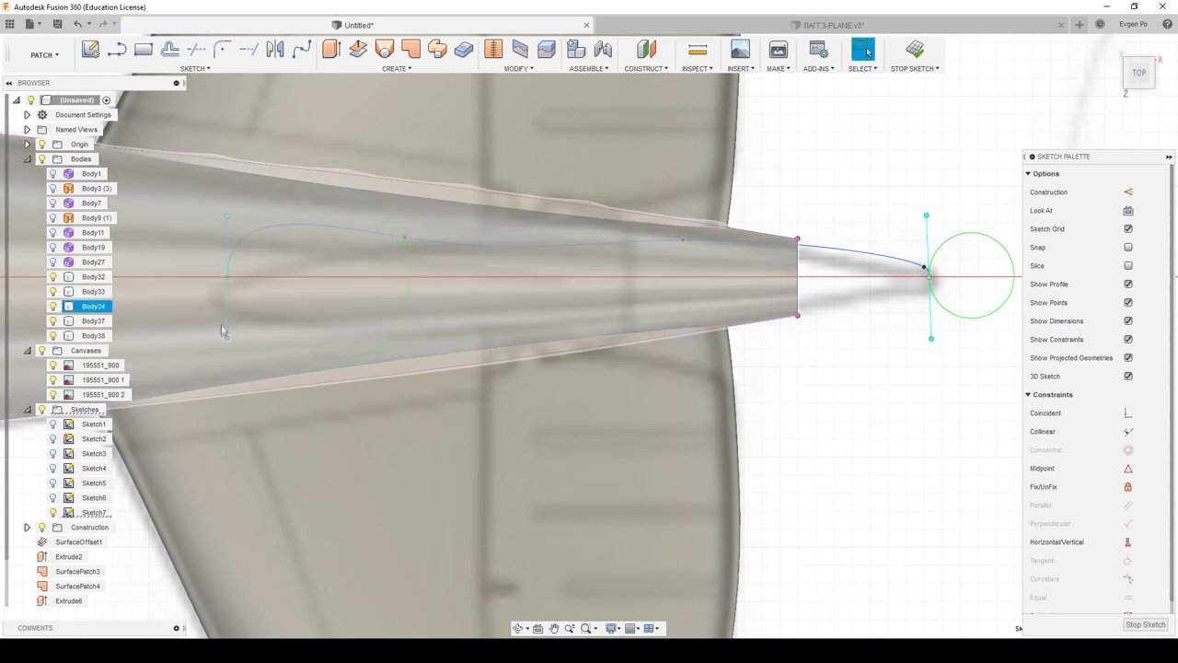
{"action": "left_click_drag", "start_coordinate": [226, 336], "coordinate": [230, 303]}
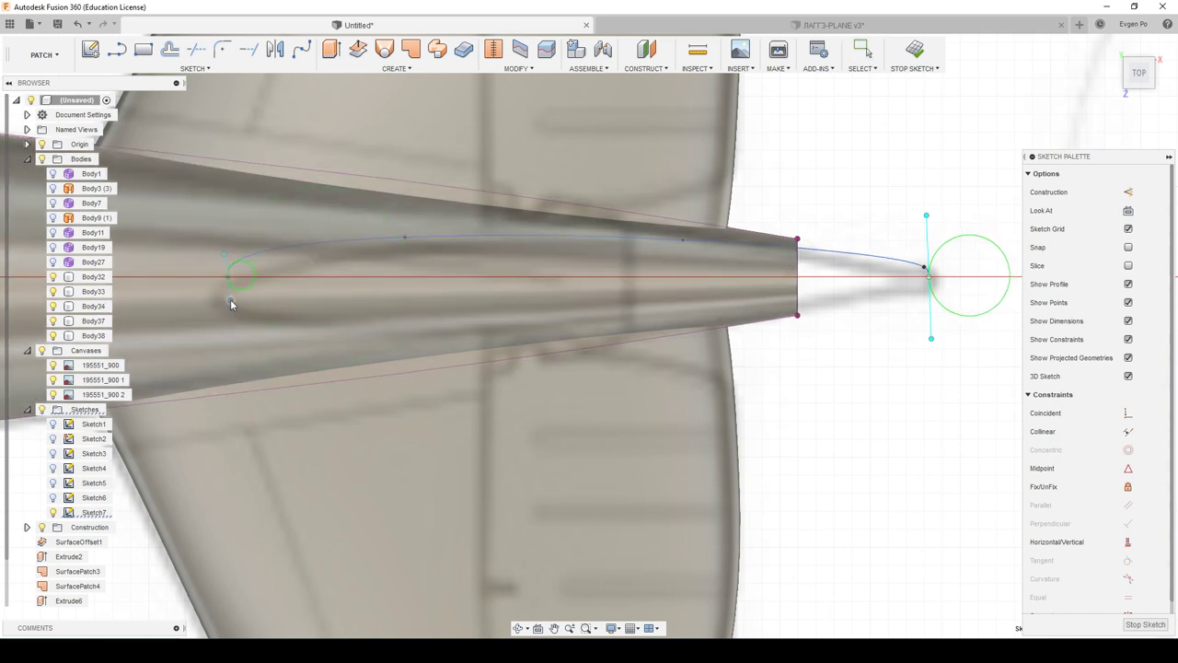
{"action": "left_click", "coordinate": [230, 298]}
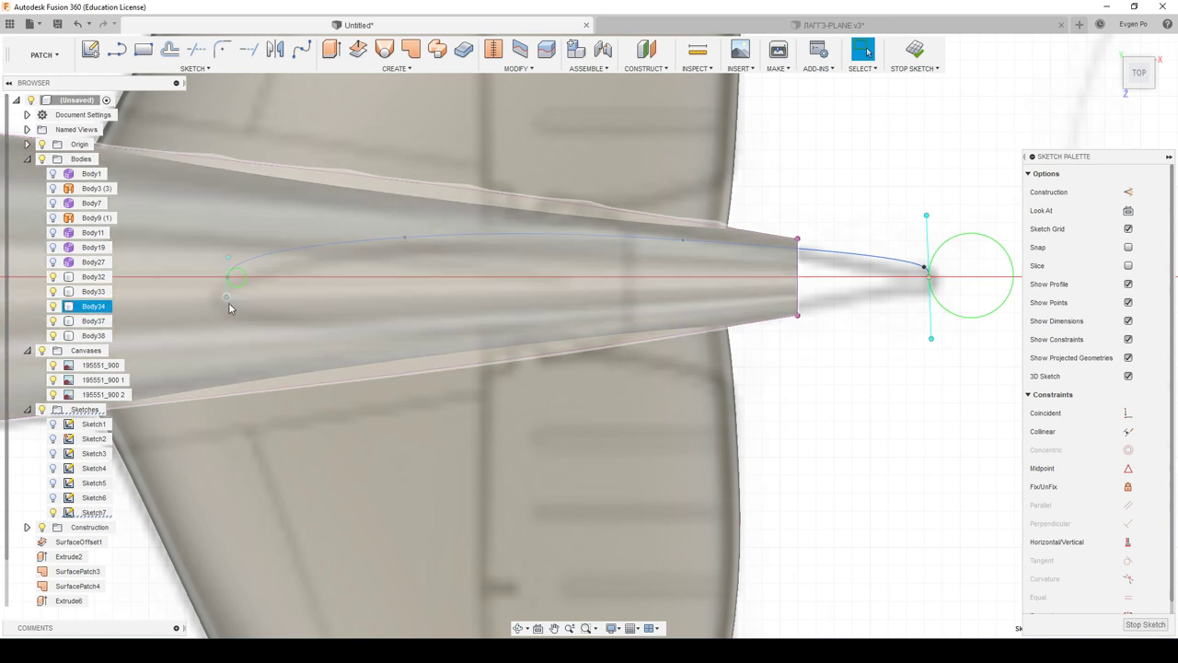
{"action": "left_click", "coordinate": [275, 49]}
{"action": "left_click", "coordinate": [380, 241]}
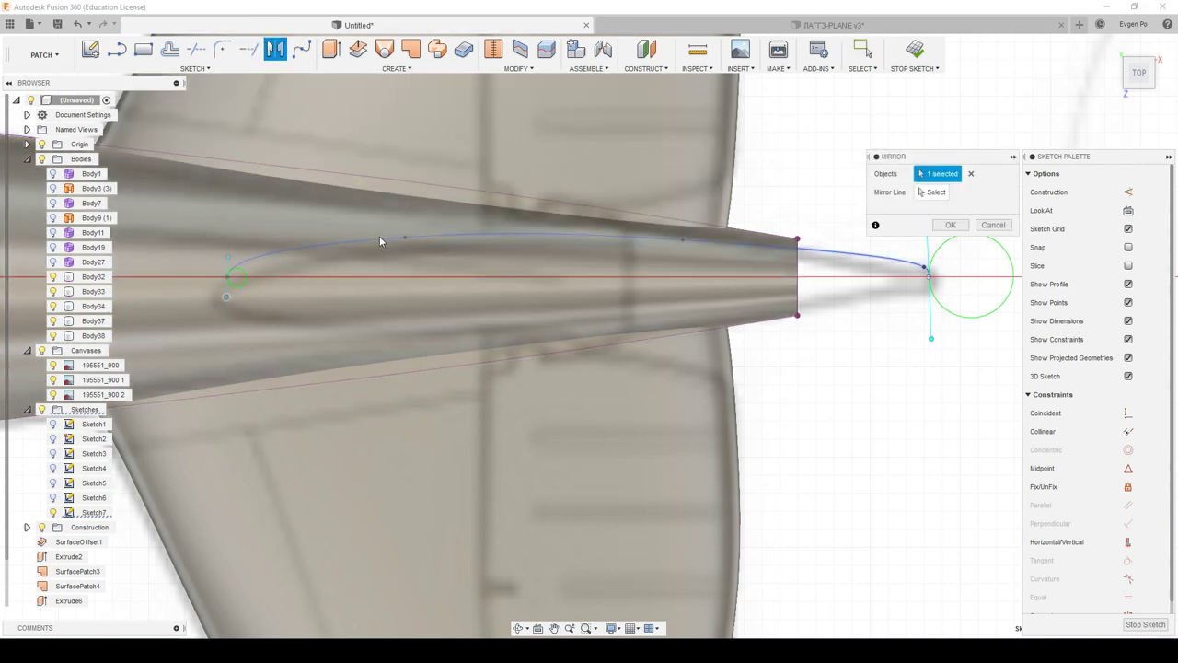
Step: Mirror the tail-cone spline below the centre axis
{"action": "left_click", "coordinate": [930, 303]}
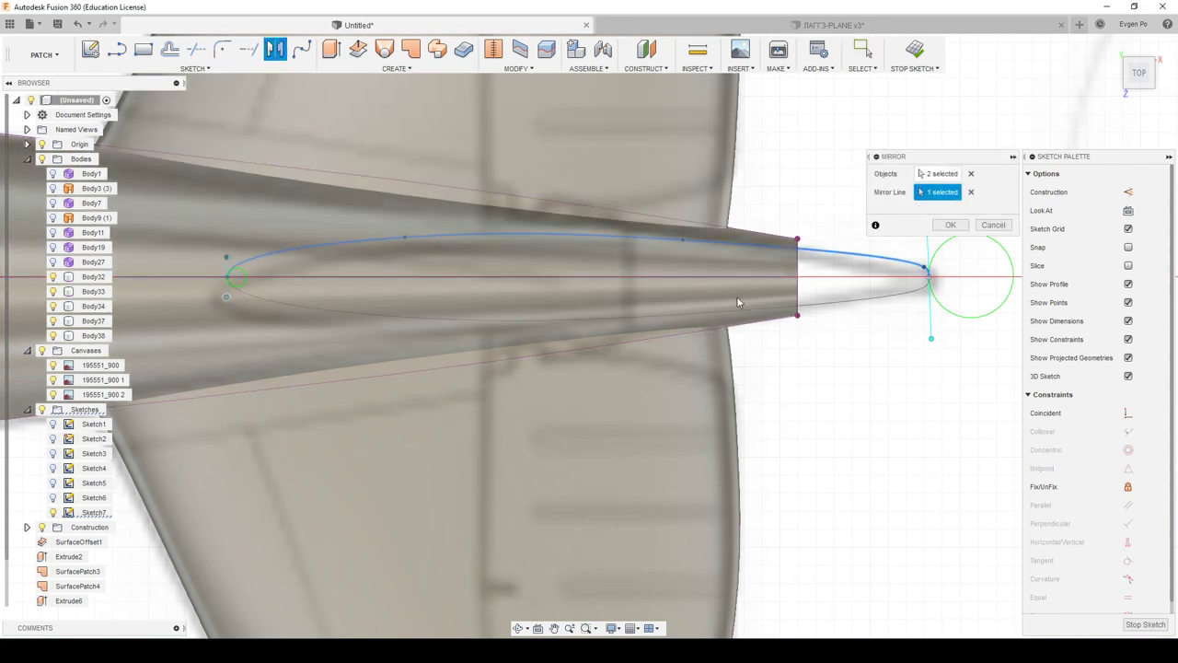
{"action": "left_click", "coordinate": [950, 225]}
{"action": "scroll", "coordinate": [930, 333], "scroll_direction": "up", "scroll_amount": 4}
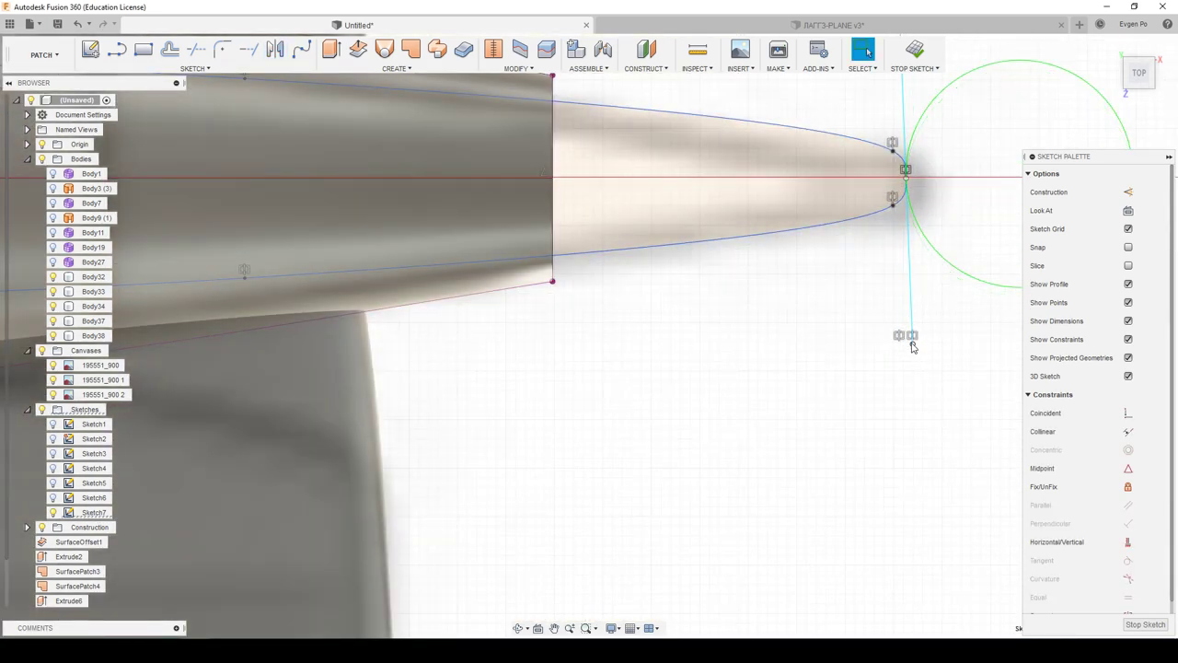
Step: Refine the tip by making the short line vertical and pulling the lower spline point left
{"action": "left_click_drag", "start_coordinate": [912, 344], "coordinate": [907, 344]}
{"action": "scroll", "coordinate": [823, 320], "scroll_direction": "down", "scroll_amount": 1}
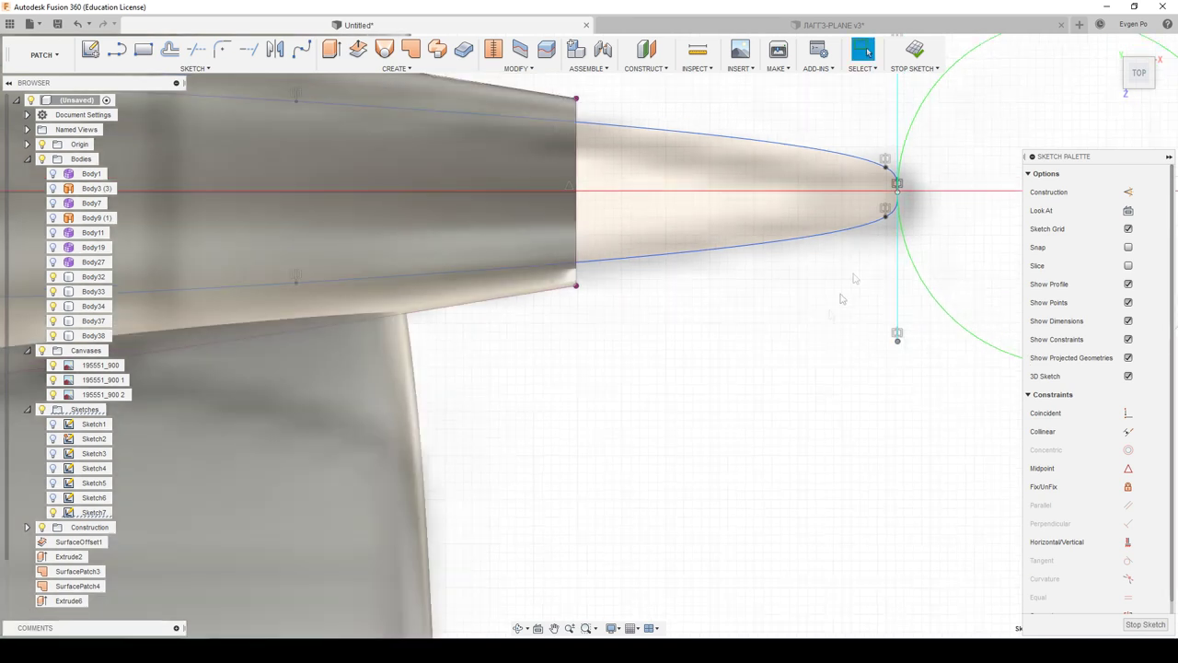
{"action": "left_click_drag", "start_coordinate": [887, 221], "coordinate": [859, 222]}
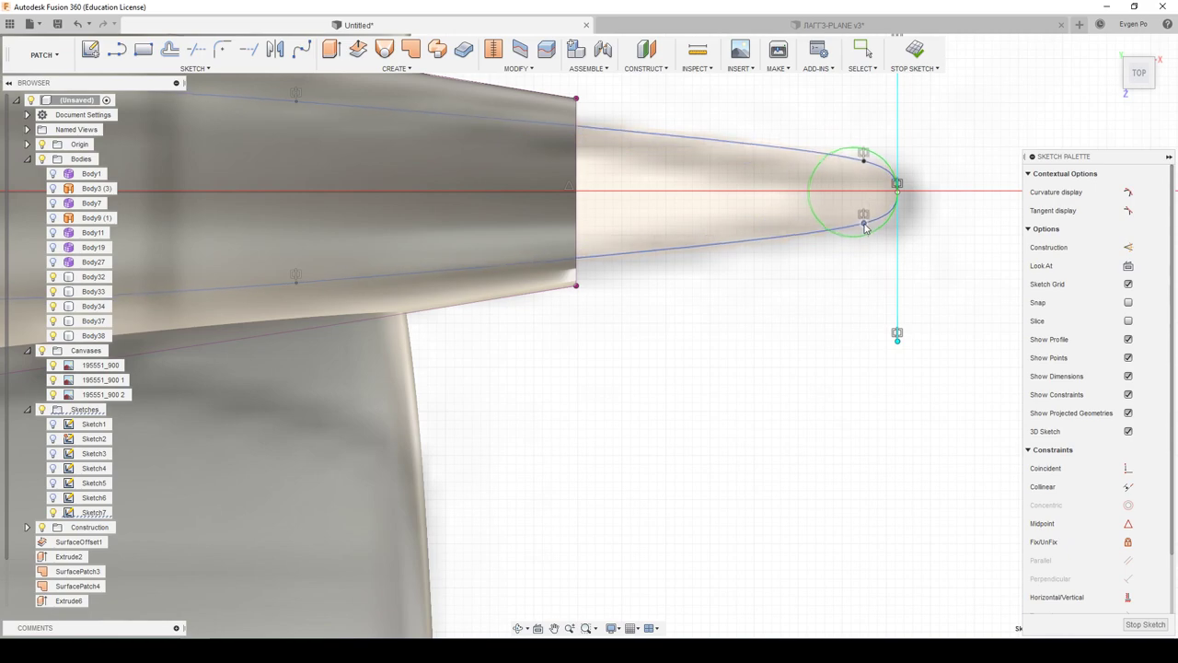
{"action": "scroll", "coordinate": [857, 341], "scroll_direction": "down", "scroll_amount": 2}
{"action": "scroll", "coordinate": [860, 342], "scroll_direction": "down", "scroll_amount": 3}
{"action": "scroll", "coordinate": [874, 344], "scroll_direction": "down", "scroll_amount": 1}
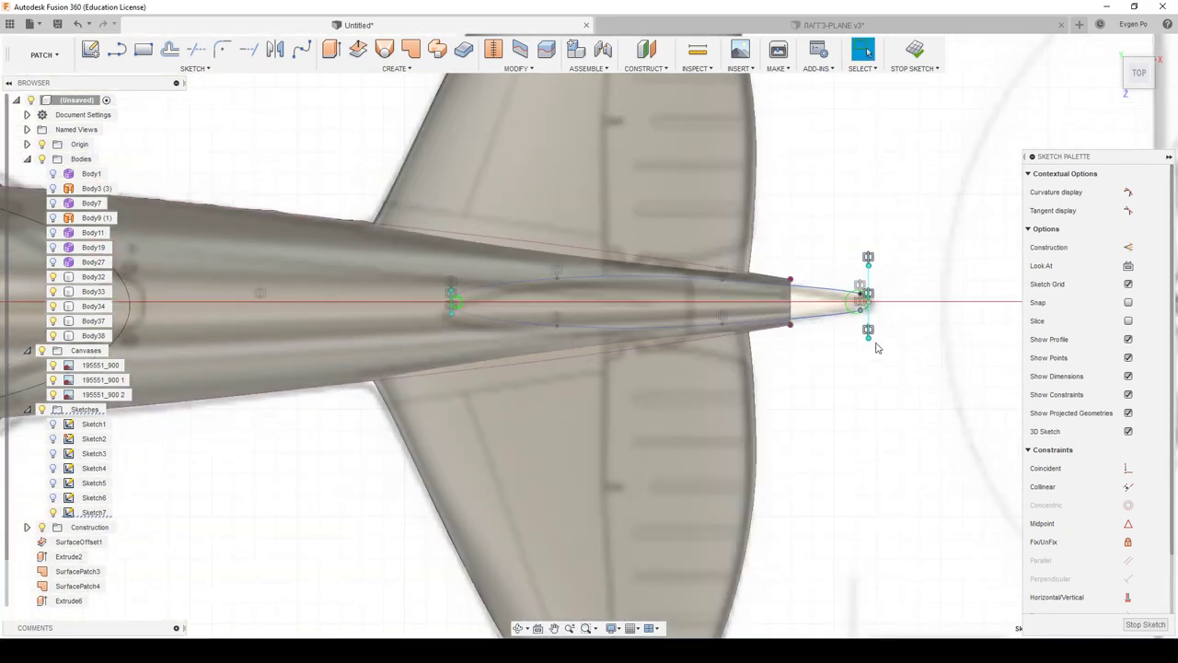
{"action": "scroll", "coordinate": [876, 348], "scroll_direction": "up", "scroll_amount": 1}
{"action": "scroll", "coordinate": [875, 350], "scroll_direction": "up", "scroll_amount": 1}
Step: Finish the sketch and view the plane from above and below
{"action": "left_click", "coordinate": [1152, 626]}
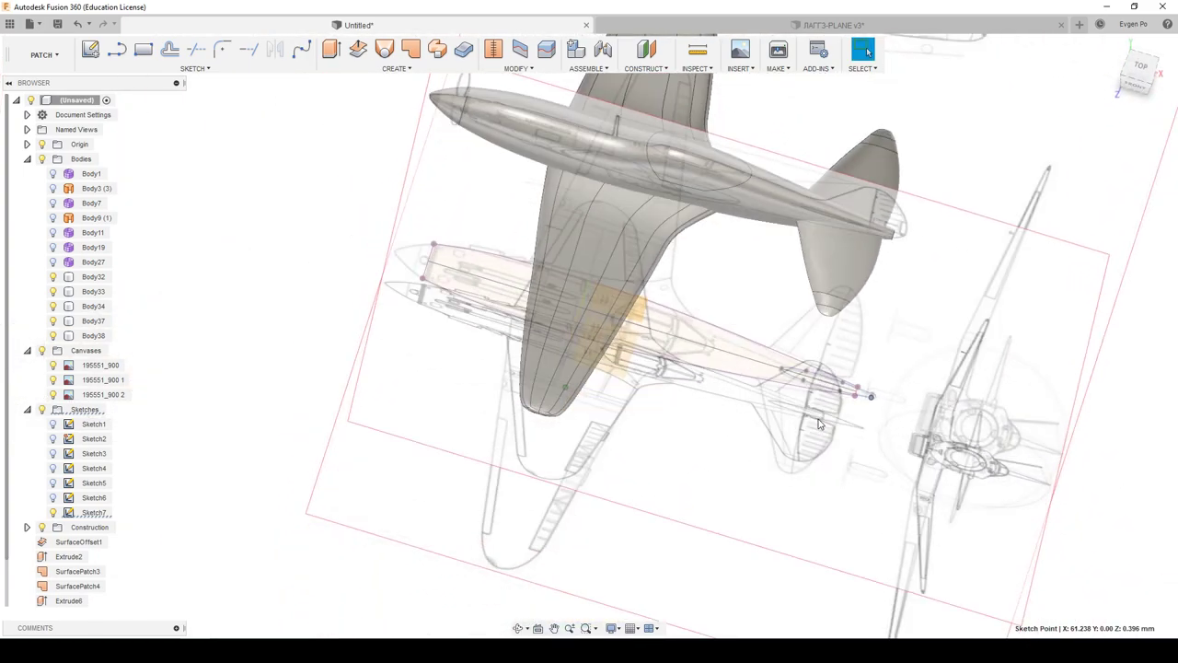
{"action": "middle_click_drag", "start_coordinate": [820, 423], "coordinate": [694, 360], "text": "shift"}
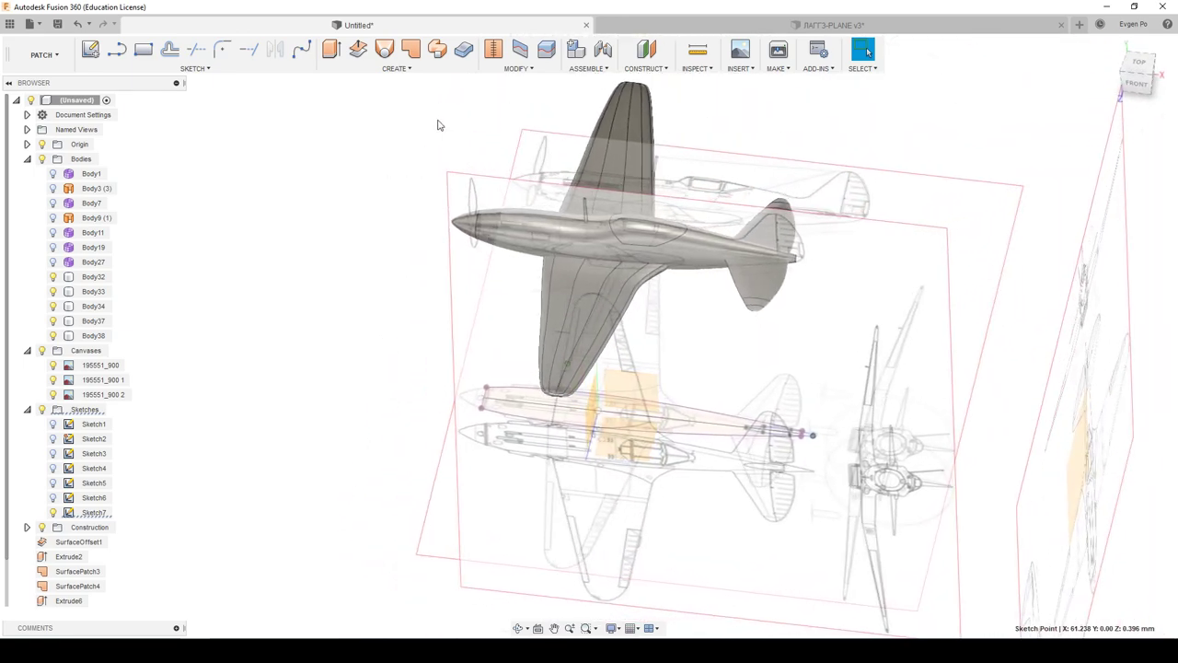
{"action": "middle_click_drag", "start_coordinate": [439, 125], "coordinate": [671, 190], "text": "shift"}
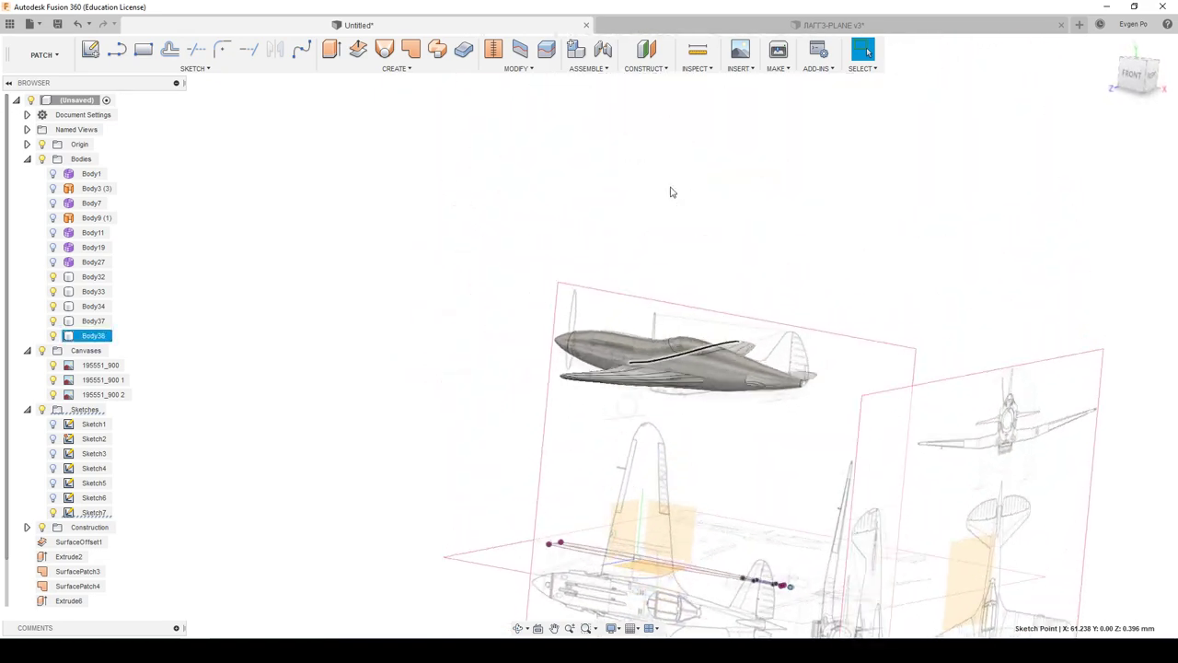
{"action": "scroll", "coordinate": [783, 368], "scroll_direction": "up", "scroll_amount": 3}
{"action": "scroll", "coordinate": [803, 405], "scroll_direction": "up", "scroll_amount": 5}
Step: In Sculpt, extrude the fuselage end face into a short T-spline cylinder
{"action": "left_click", "coordinate": [42, 54]}
{"action": "left_click", "coordinate": [42, 123]}
{"action": "left_click", "coordinate": [169, 50]}
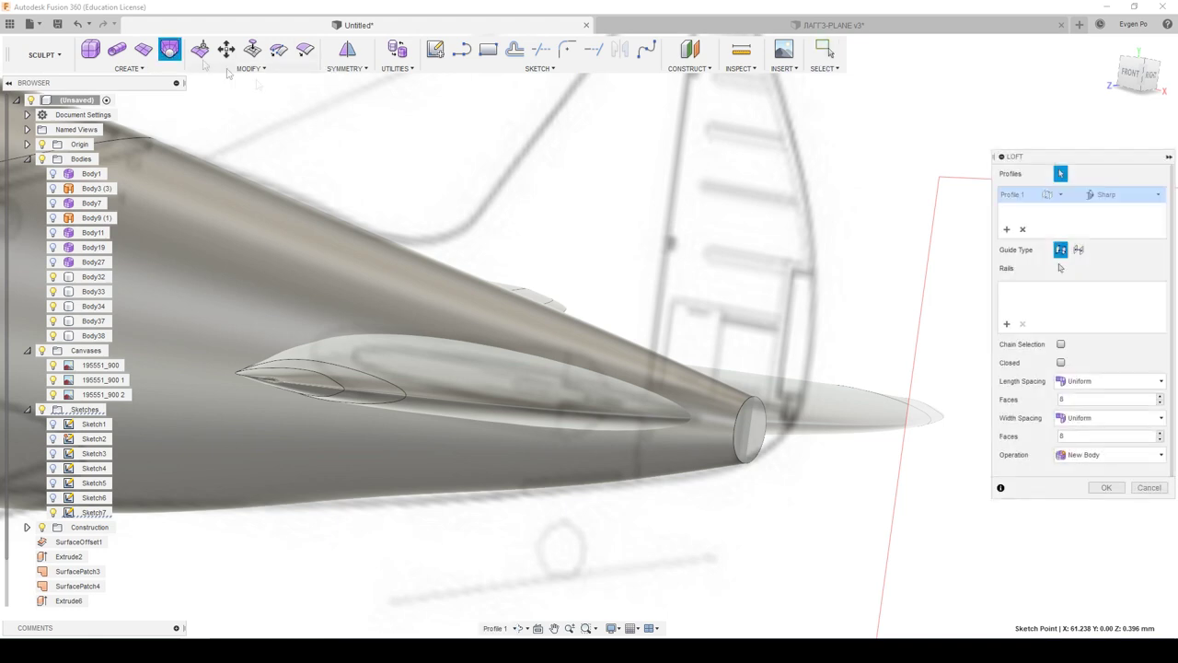
{"action": "left_click", "coordinate": [129, 68]}
{"action": "left_click", "coordinate": [102, 201]}
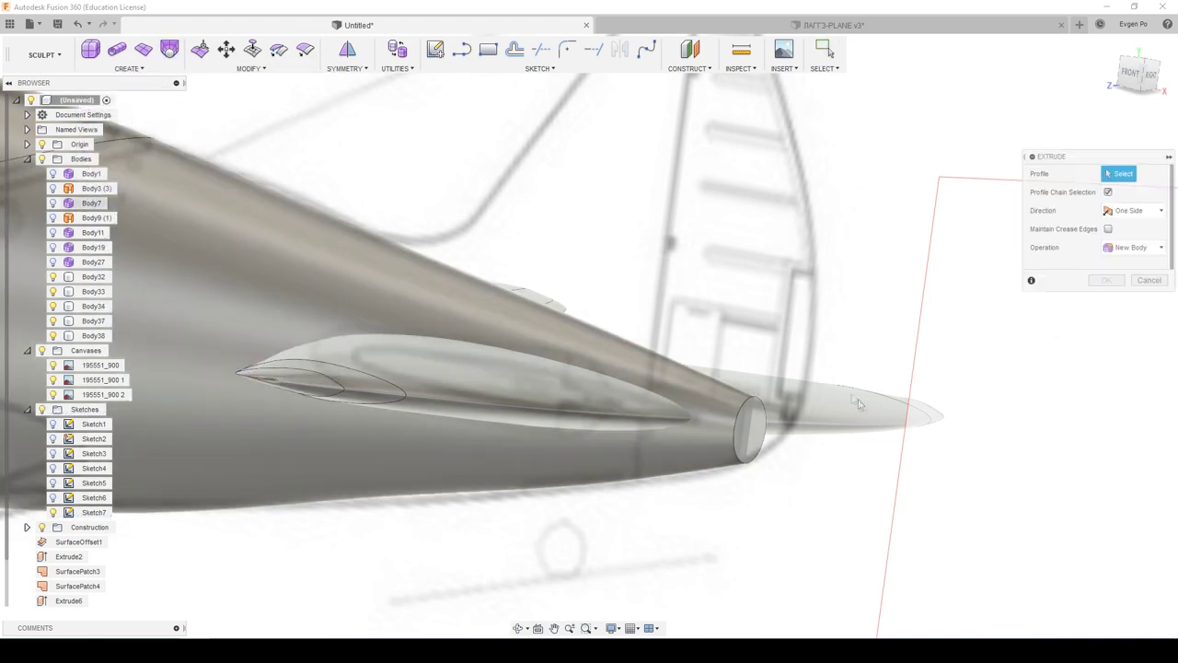
{"action": "left_click", "coordinate": [700, 442]}
{"action": "left_click", "coordinate": [1137, 61]}
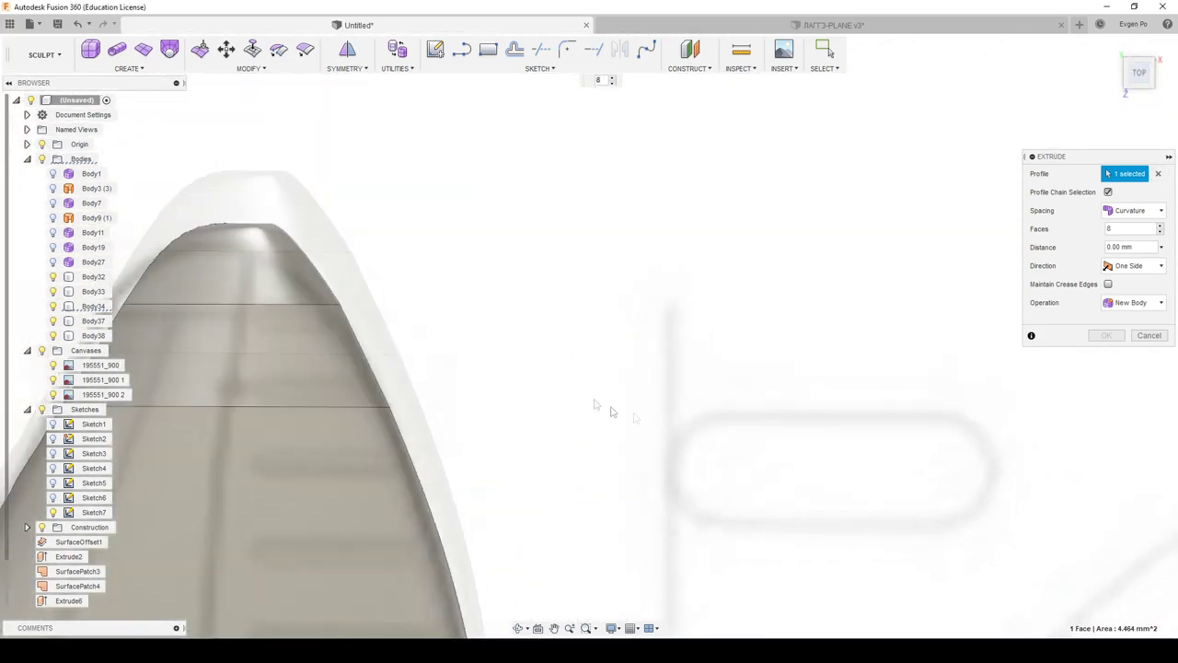
{"action": "scroll", "coordinate": [505, 429], "scroll_direction": "up", "scroll_amount": 5}
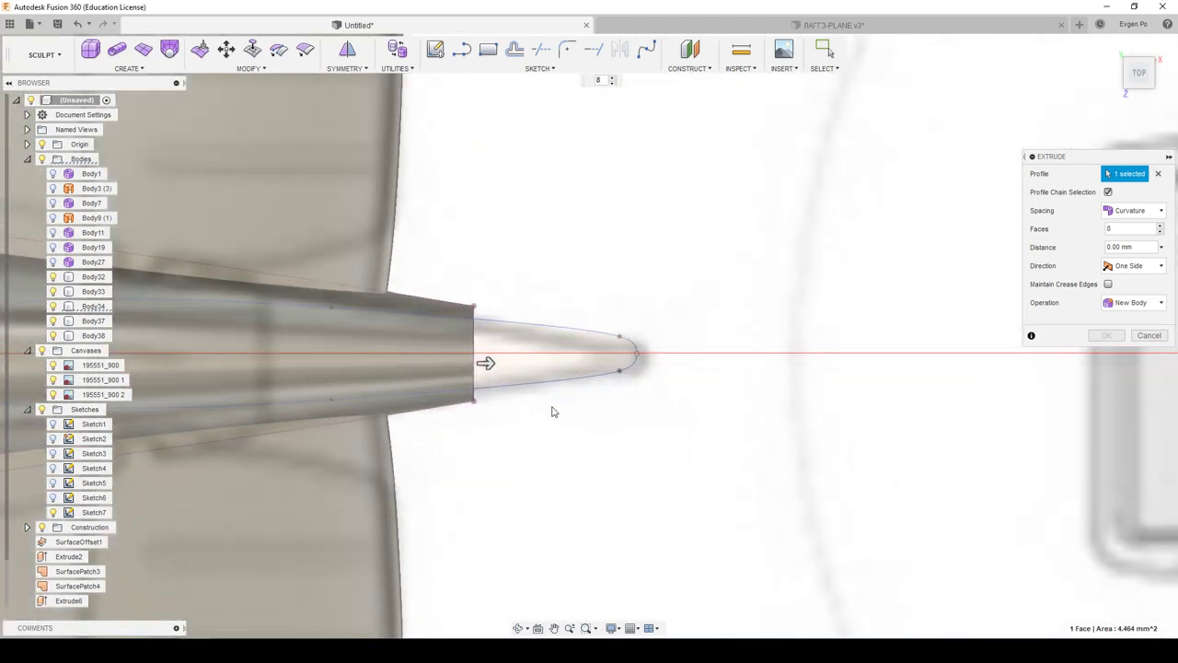
{"action": "left_click_drag", "start_coordinate": [445, 341], "coordinate": [736, 328]}
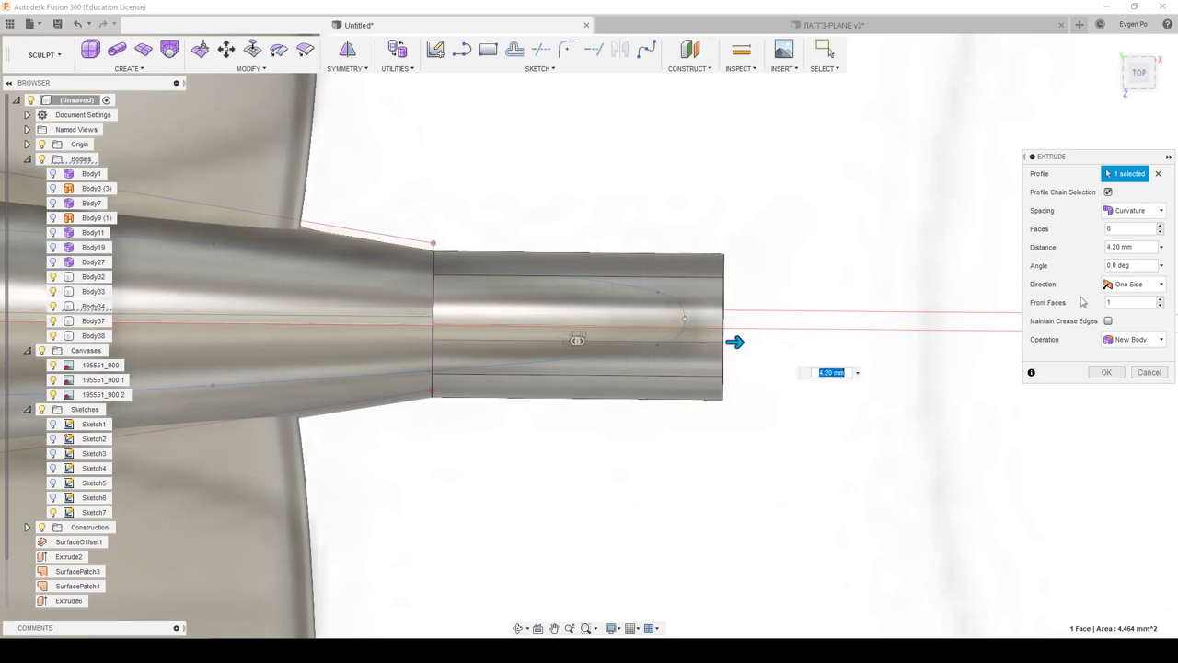
{"action": "middle_click_drag", "start_coordinate": [844, 329], "coordinate": [494, 231], "text": "shift"}
Step: Shrink the end and middle edge loops into a taper and fill the tip hole
{"action": "key", "text": "Return"}
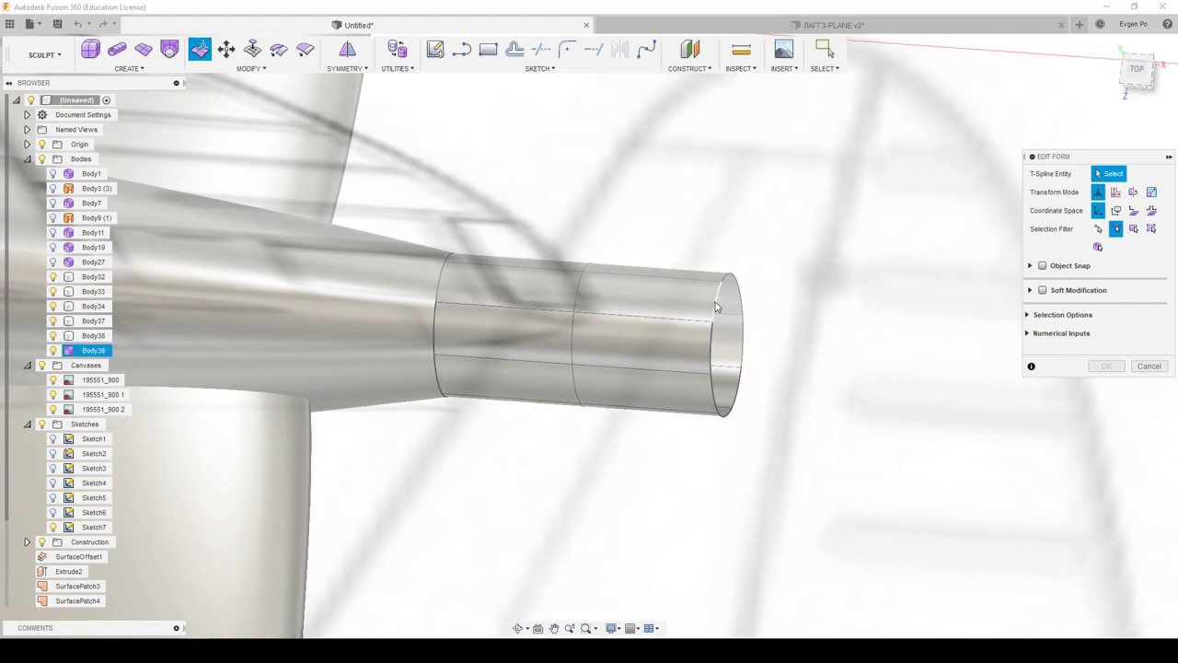
{"action": "left_click", "coordinate": [716, 306]}
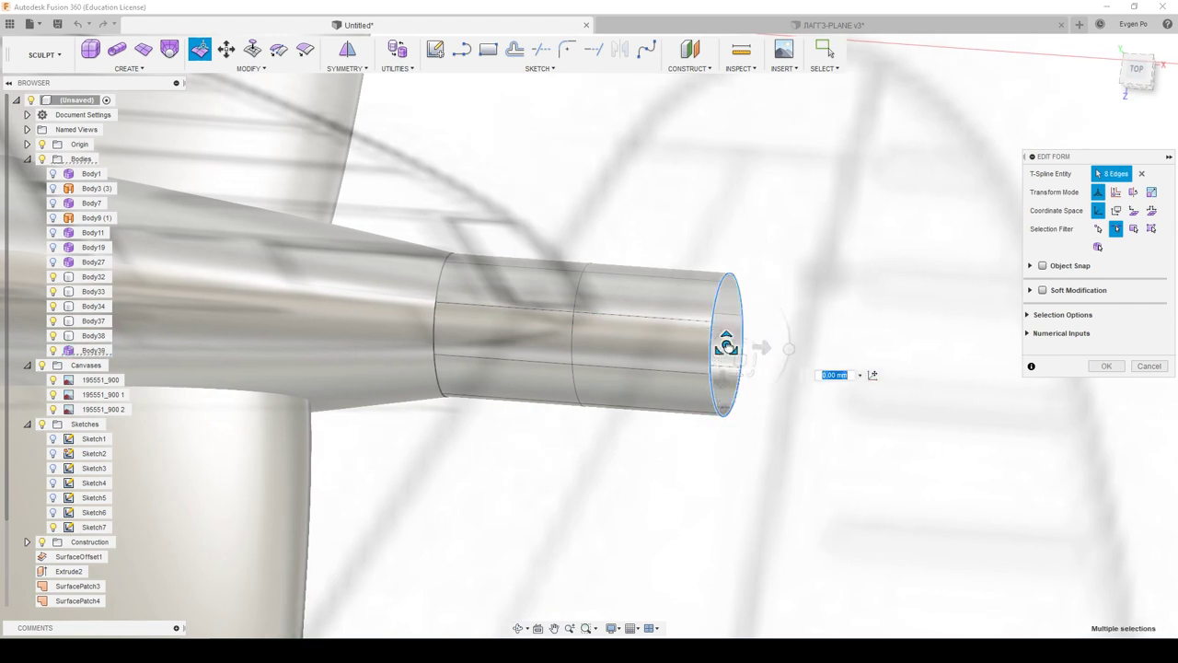
{"action": "left_click_drag", "start_coordinate": [727, 346], "coordinate": [706, 329]}
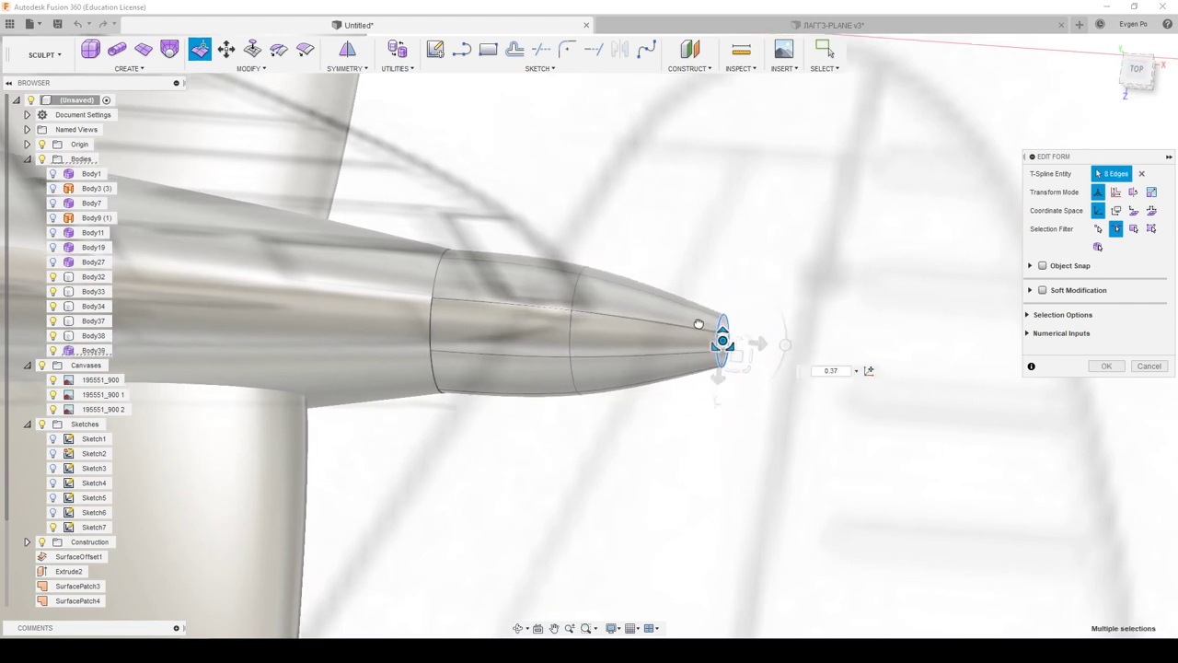
{"action": "double_click", "coordinate": [572, 333]}
{"action": "left_click_drag", "start_coordinate": [599, 342], "coordinate": [568, 324]}
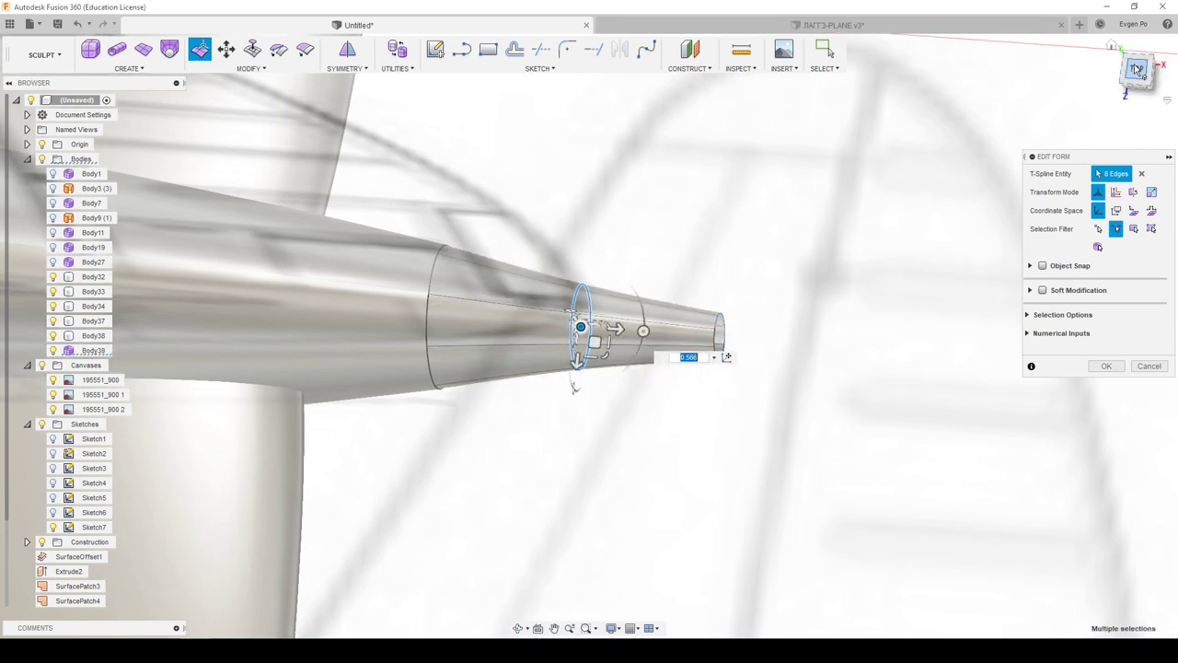
{"action": "left_click", "coordinate": [1138, 71]}
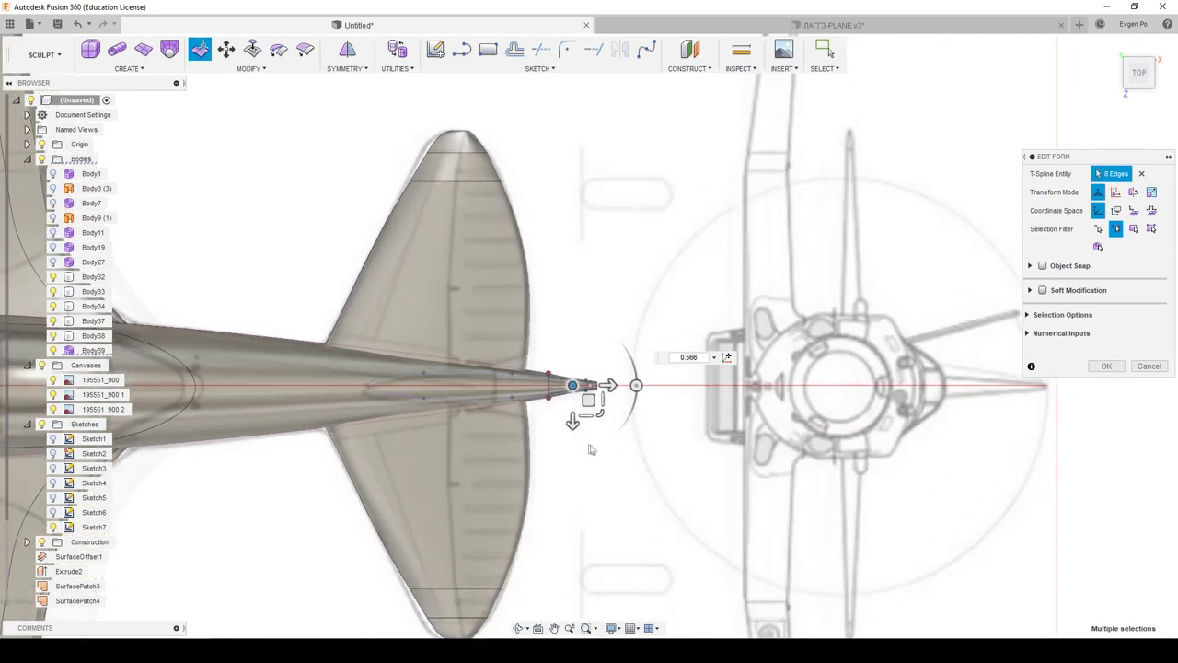
{"action": "scroll", "coordinate": [581, 368], "scroll_direction": "up", "scroll_amount": 5}
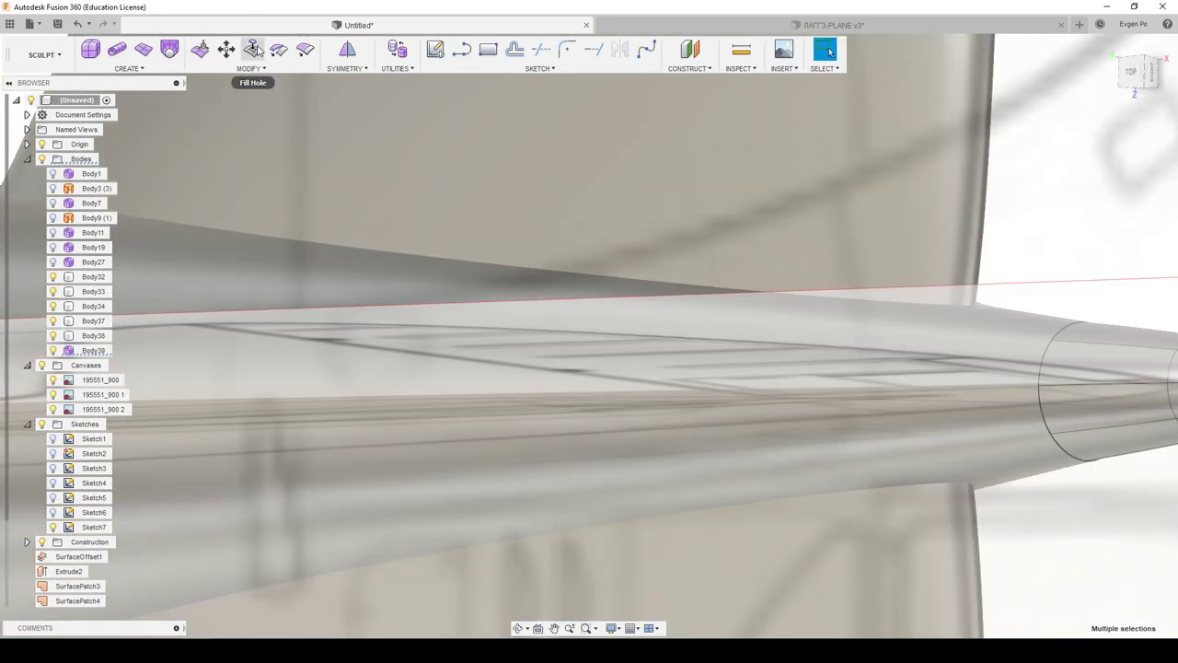
{"action": "left_click", "coordinate": [253, 49]}
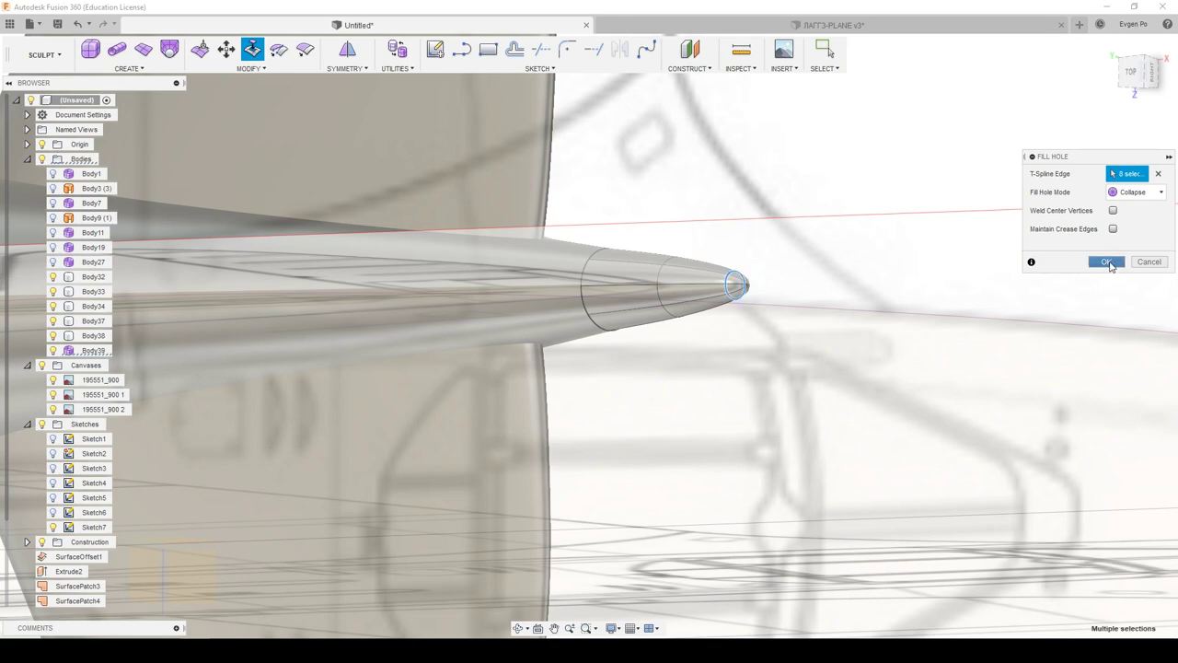
{"action": "left_click", "coordinate": [1108, 262]}
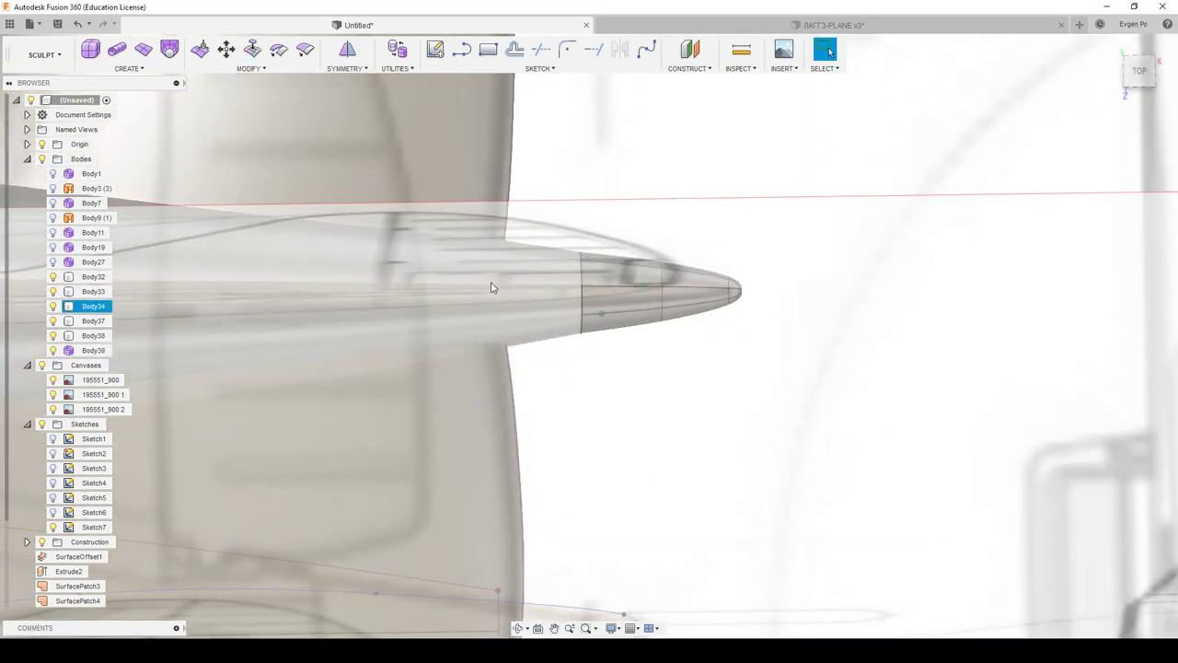
Step: Pull a fuselage face into a bulge, then push it back down
{"action": "left_click", "coordinate": [492, 286]}
{"action": "scroll", "coordinate": [494, 208], "scroll_direction": "up", "scroll_amount": 5}
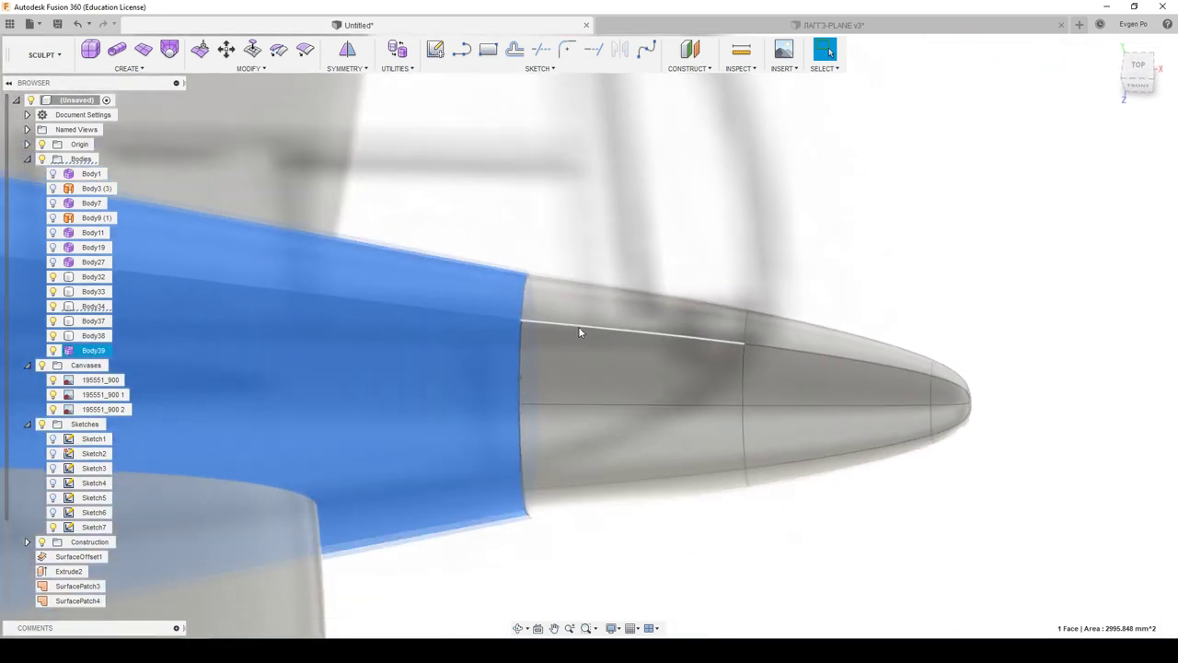
{"action": "middle_click_drag", "start_coordinate": [578, 331], "coordinate": [676, 361], "text": "shift"}
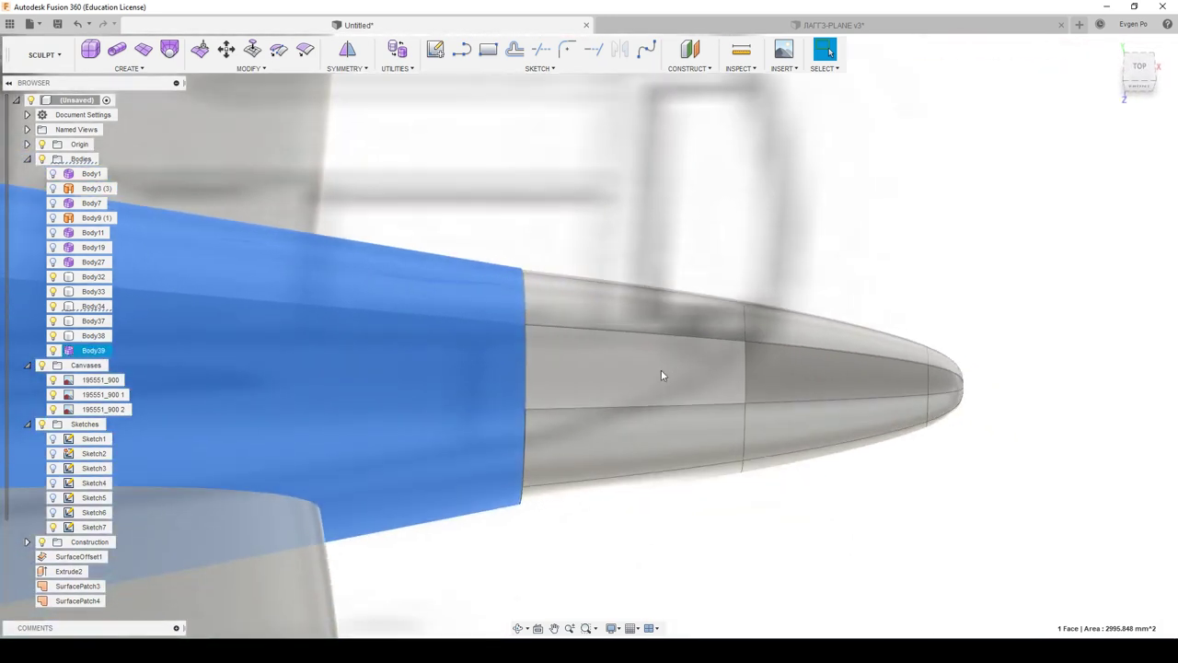
{"action": "left_click_drag", "start_coordinate": [661, 375], "coordinate": [669, 310]}
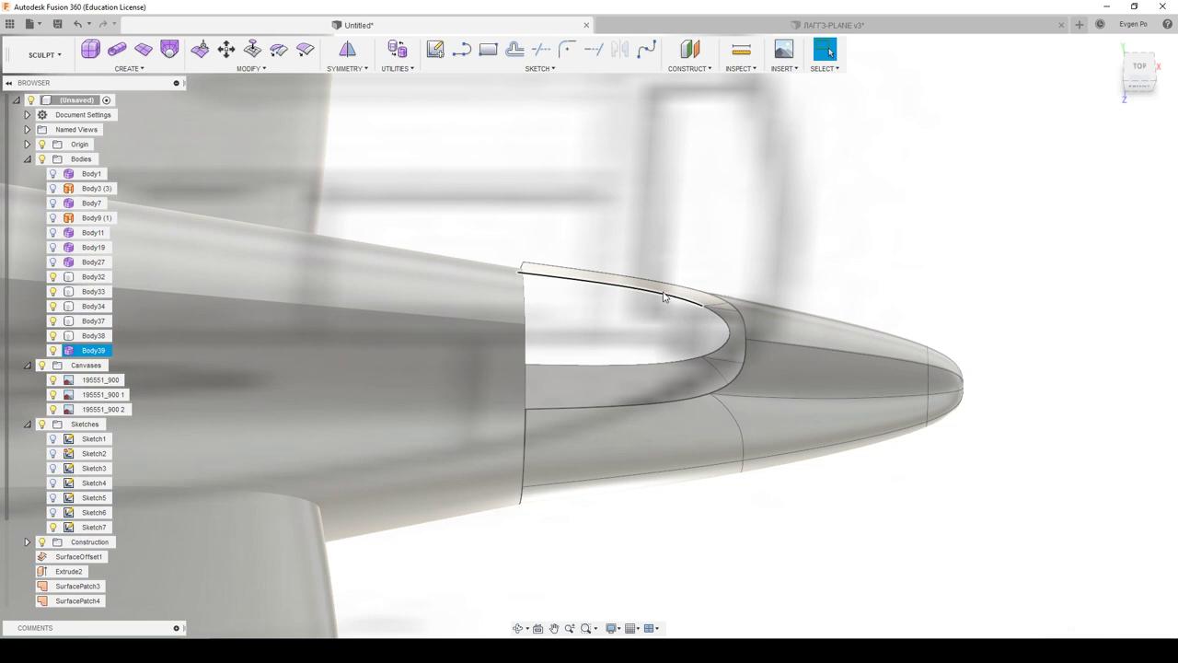
{"action": "left_click_drag", "start_coordinate": [677, 378], "coordinate": [675, 472]}
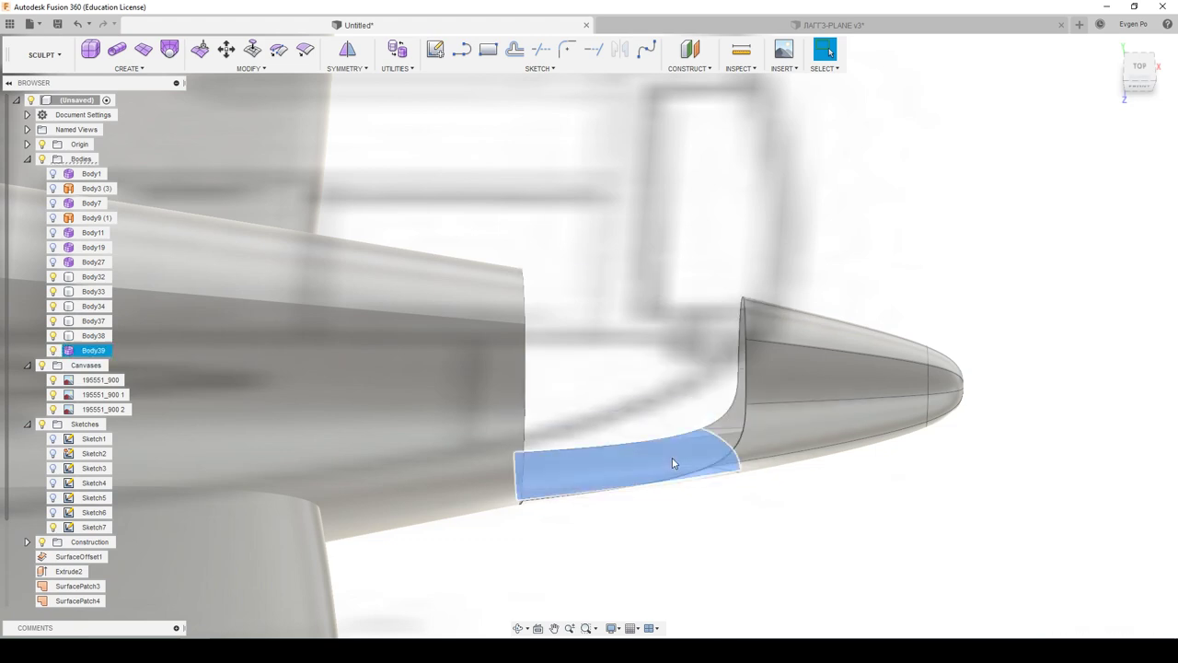
{"action": "mouse_move", "coordinate": [673, 485]}
{"action": "middle_mouse_down", "text": "shift"}
{"action": "mouse_move", "coordinate": [678, 381]}
{"action": "mouse_move", "coordinate": [697, 377]}
{"action": "mouse_move", "coordinate": [43, 60]}
{"action": "middle_mouse_up", "text": "shift"}
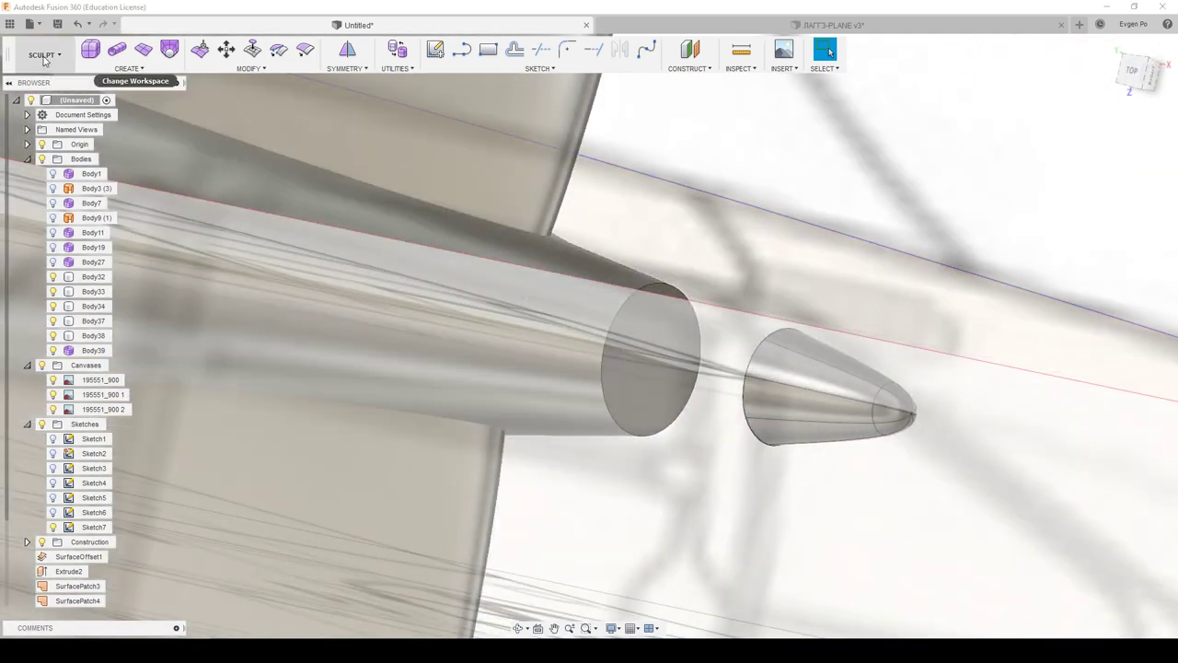
Step: In the Patch workspace, offset the cone surface, cap its opening and stitch the pieces
{"action": "left_click", "coordinate": [44, 60]}
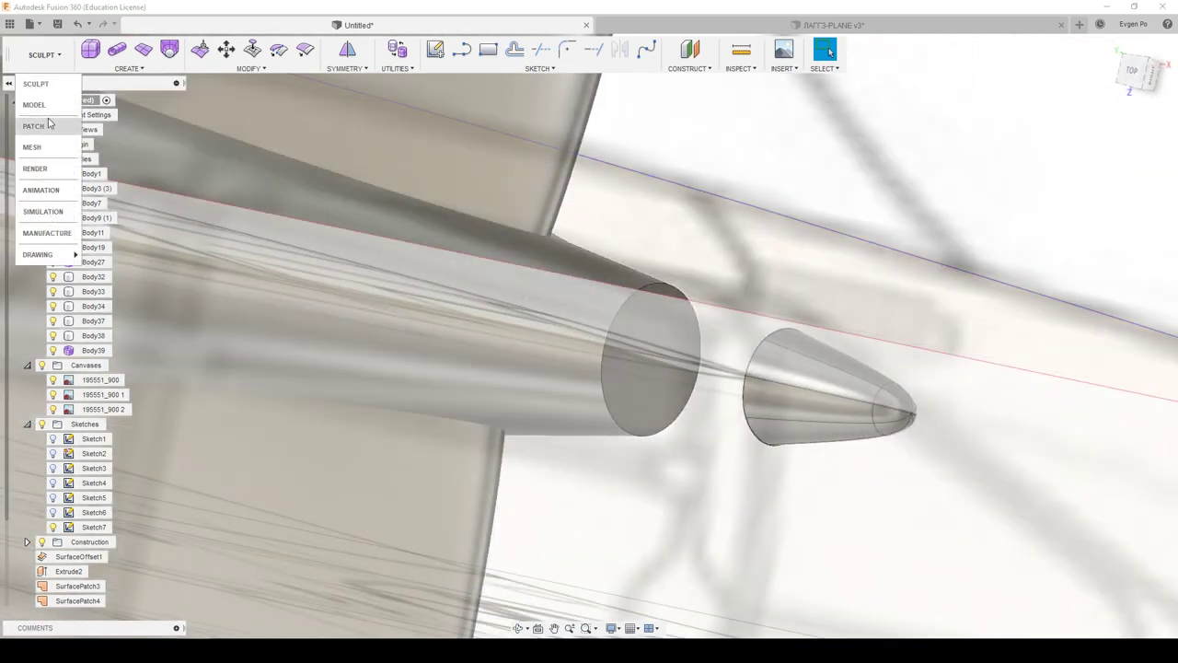
{"action": "left_click", "coordinate": [49, 120]}
{"action": "left_click", "coordinate": [358, 50]}
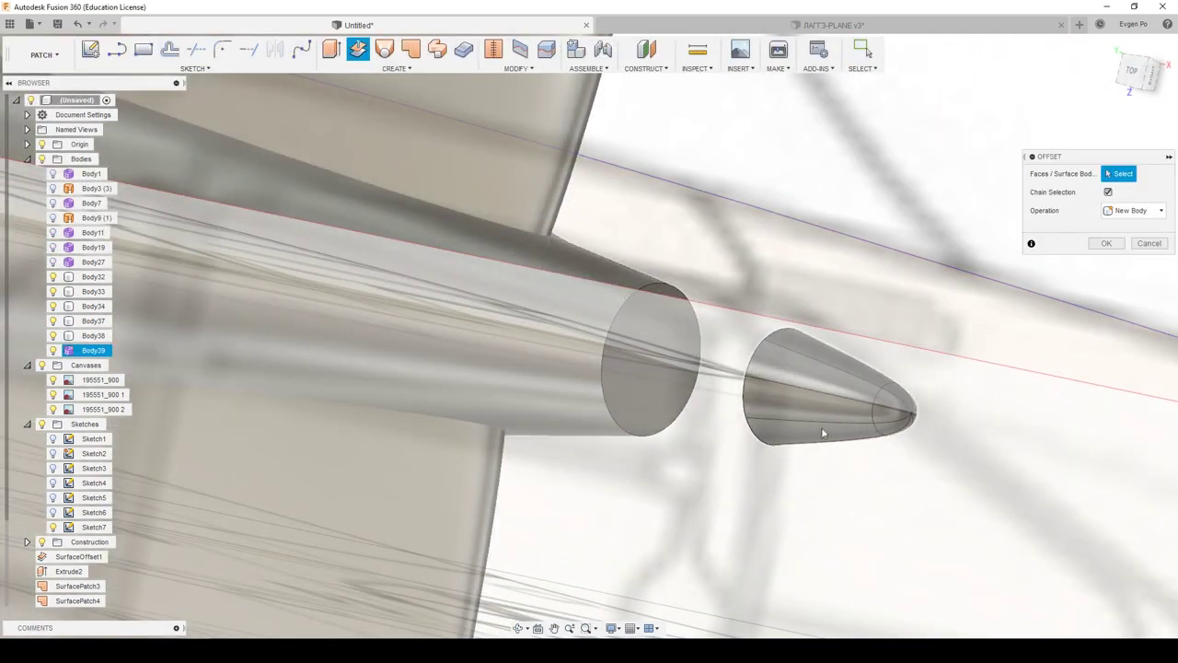
{"action": "left_click", "coordinate": [1106, 263]}
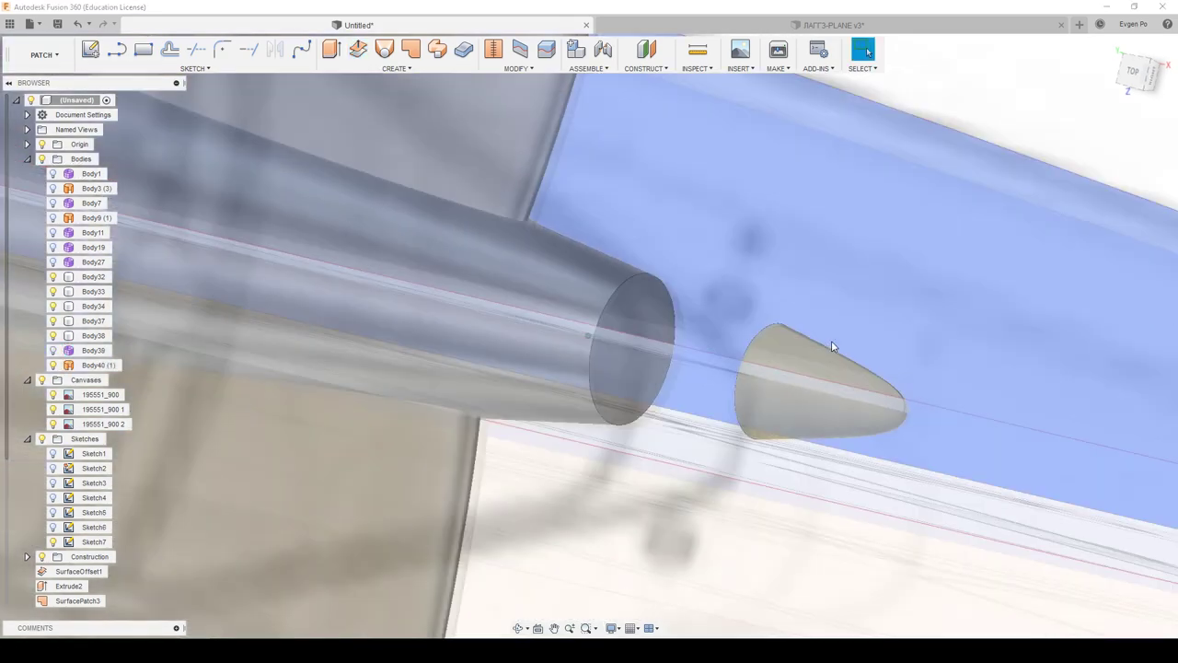
{"action": "middle_click_drag", "start_coordinate": [831, 341], "coordinate": [642, 301], "text": "shift"}
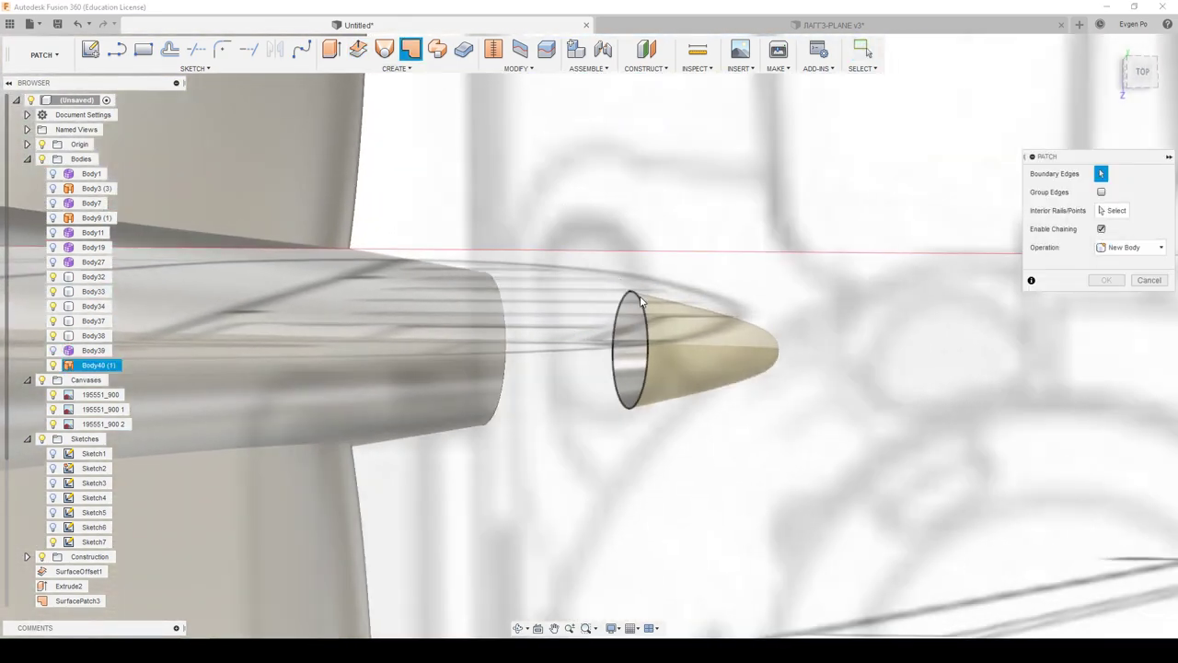
{"action": "left_click", "coordinate": [641, 301]}
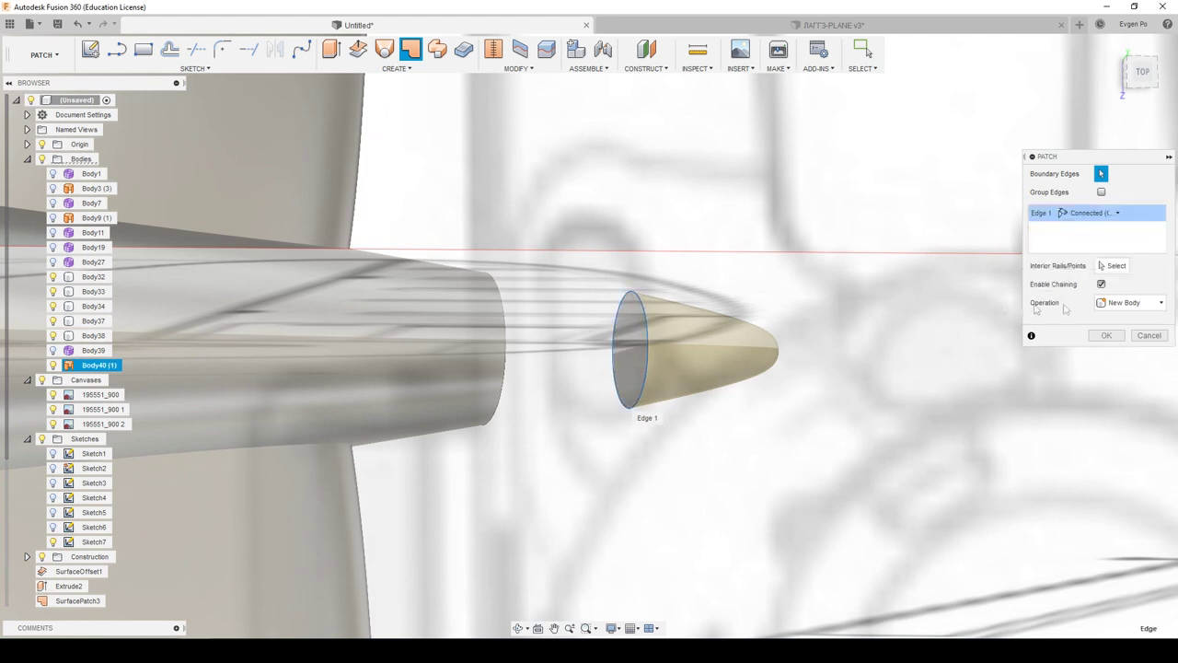
{"action": "left_click", "coordinate": [1106, 336]}
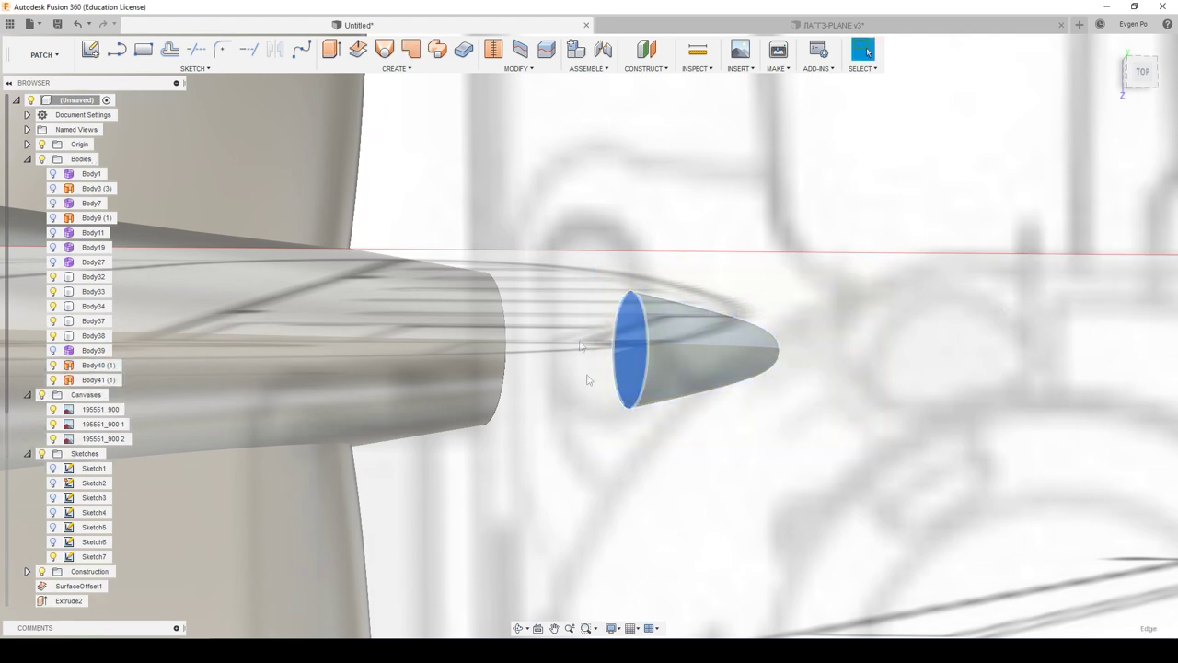
{"action": "left_click", "coordinate": [495, 50]}
{"action": "left_click", "coordinate": [1104, 384]}
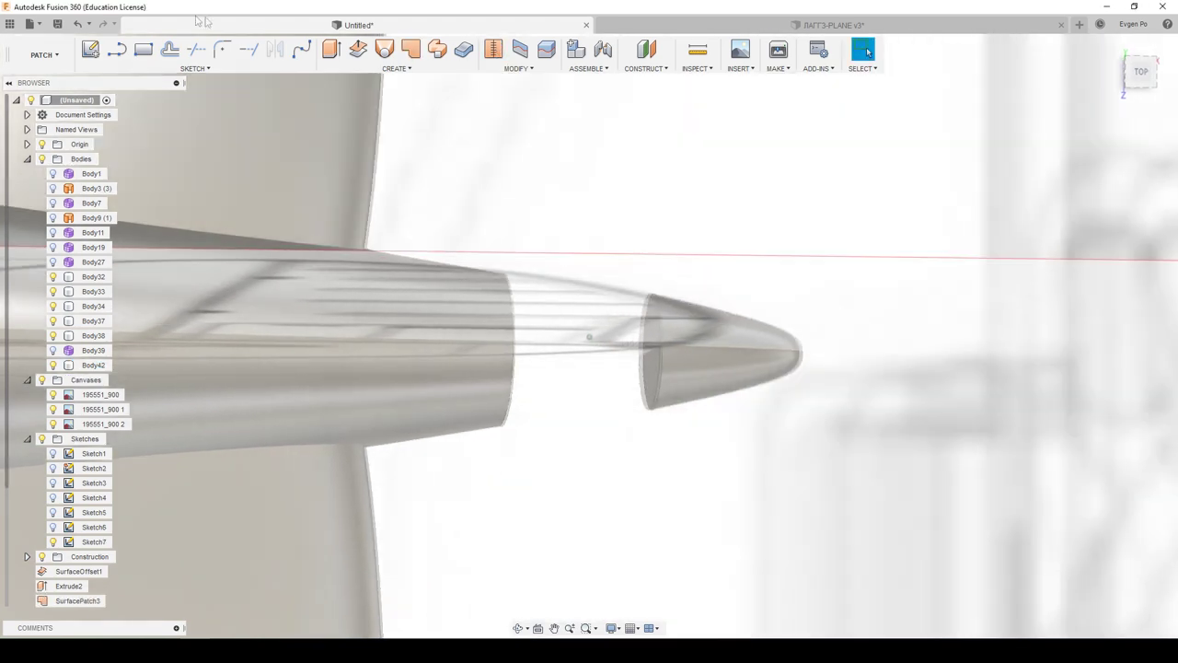
Step: In Model, loft from the cone's end face to the fuselage end, joining them
{"action": "left_click", "coordinate": [51, 55]}
{"action": "left_click", "coordinate": [37, 126]}
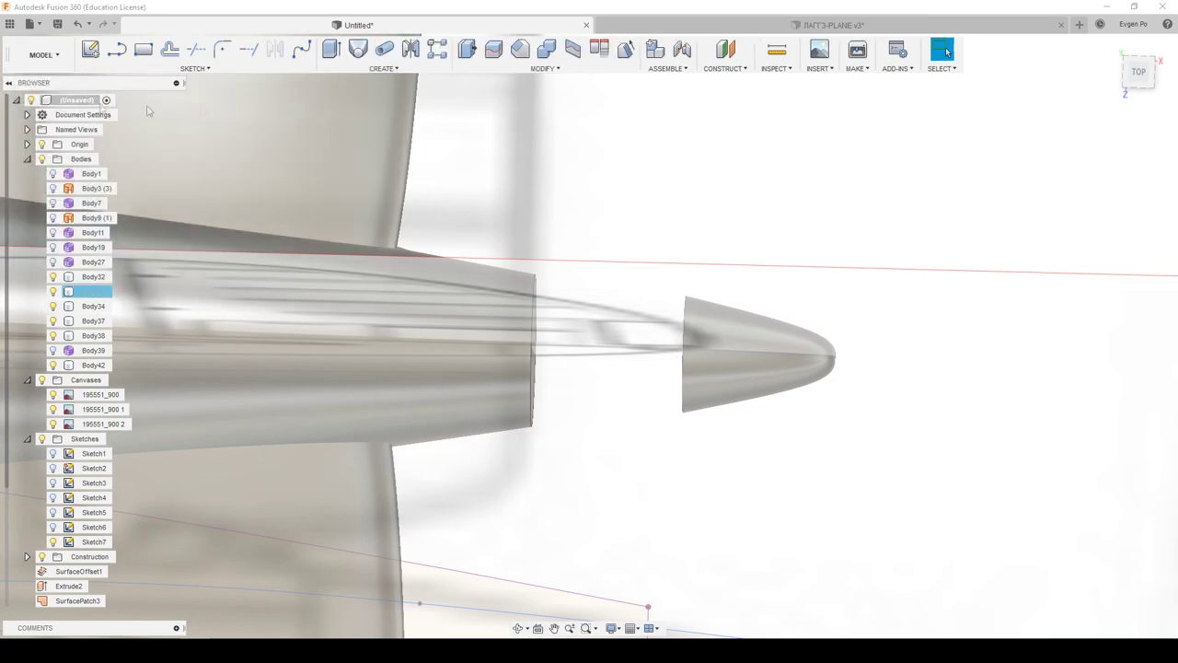
{"action": "left_click", "coordinate": [358, 49]}
{"action": "middle_click_drag", "start_coordinate": [645, 276], "coordinate": [598, 304], "text": "shift"}
{"action": "left_click", "coordinate": [603, 350]}
{"action": "mouse_move", "coordinate": [602, 350]}
{"action": "middle_mouse_down", "text": "shift"}
{"action": "mouse_move", "coordinate": [575, 315]}
{"action": "mouse_move", "coordinate": [625, 304]}
{"action": "middle_mouse_up", "text": "shift"}
{"action": "left_click", "coordinate": [625, 304]}
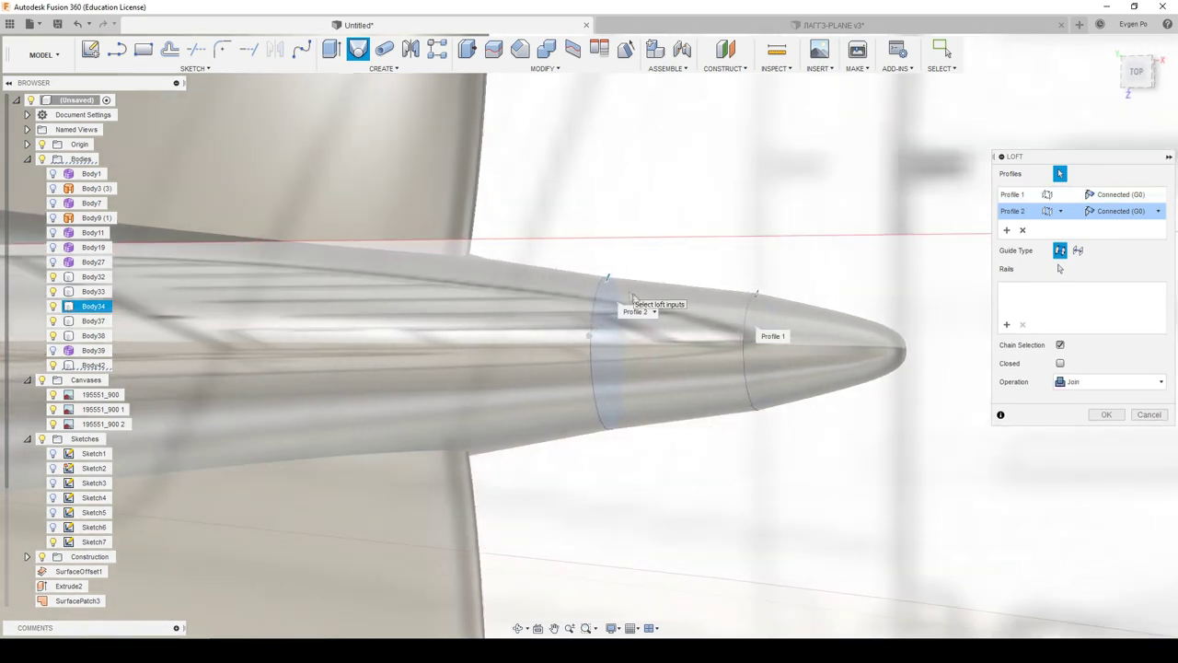
{"action": "middle_click_drag", "start_coordinate": [897, 350], "coordinate": [1086, 417], "text": "shift"}
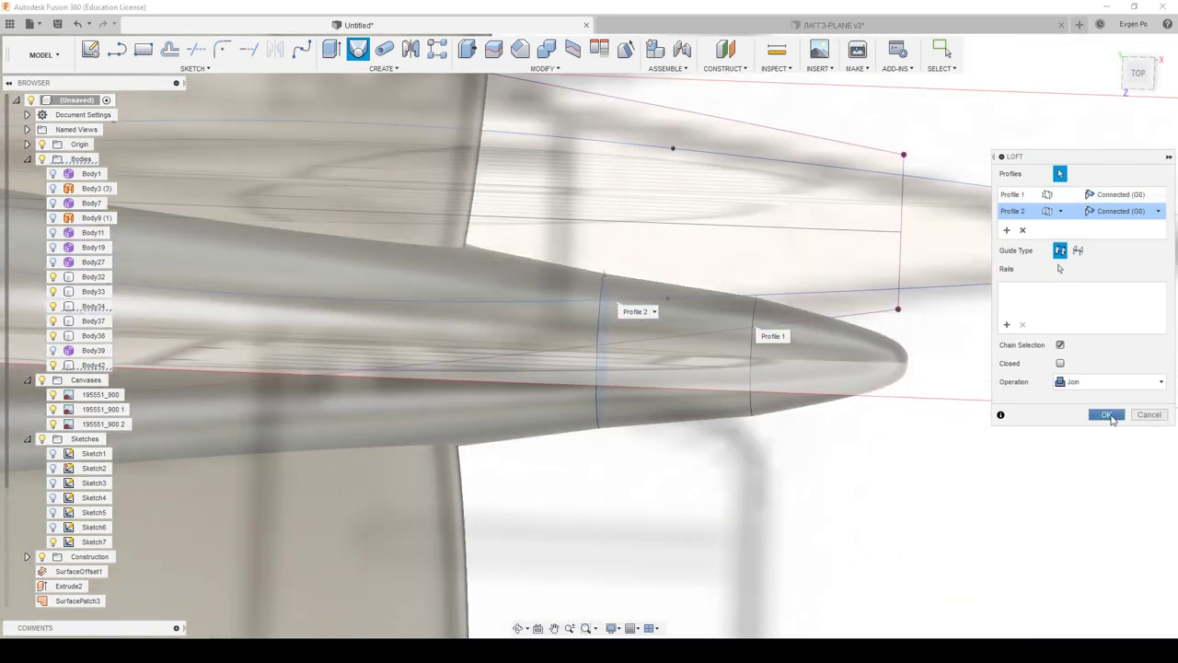
{"action": "left_click", "coordinate": [1107, 415]}
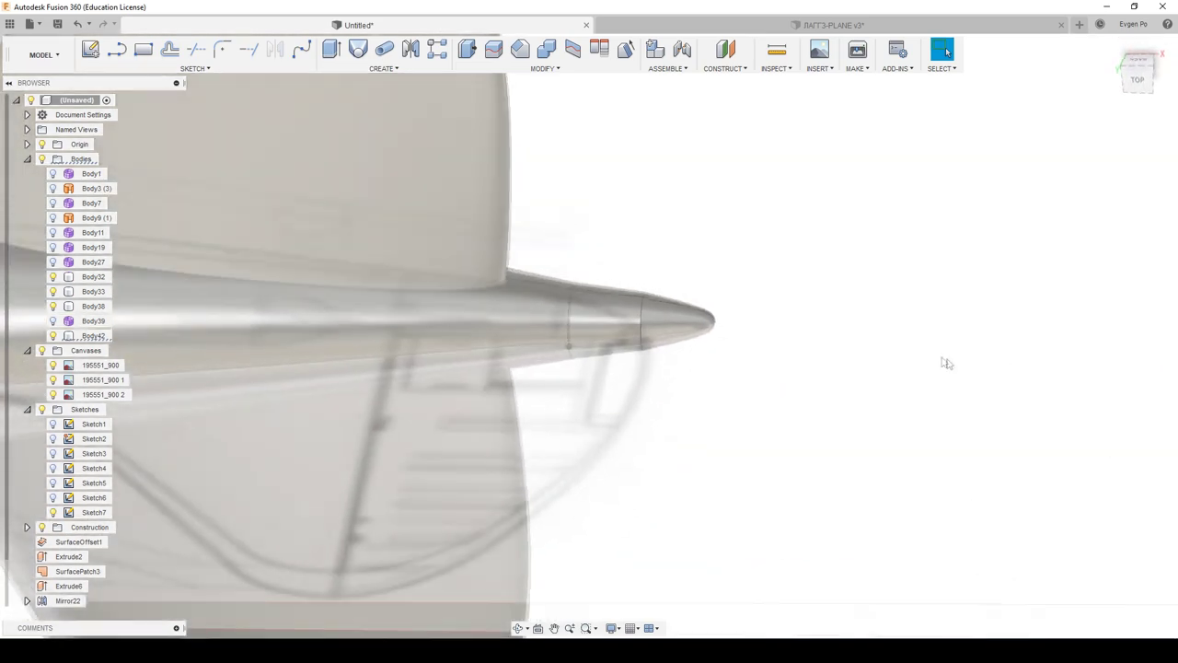
{"action": "left_click", "coordinate": [354, 222]}
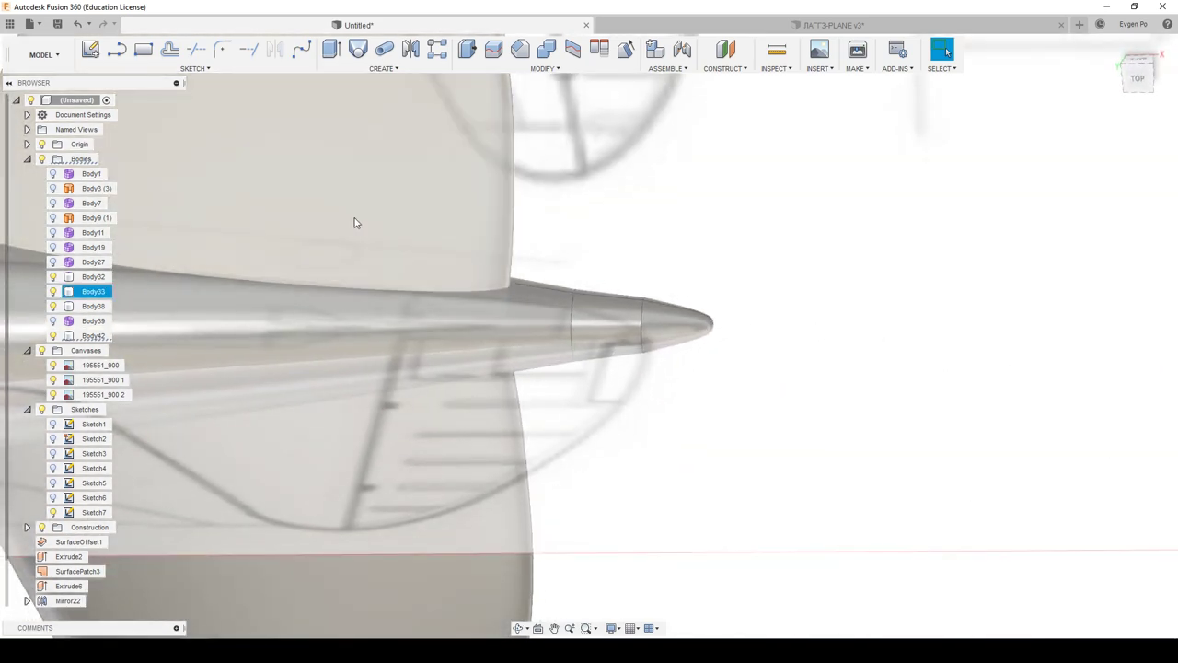
Step: Briefly toggle the fuselage visibility and switch to the Patch workspace
{"action": "key", "text": "Escape"}
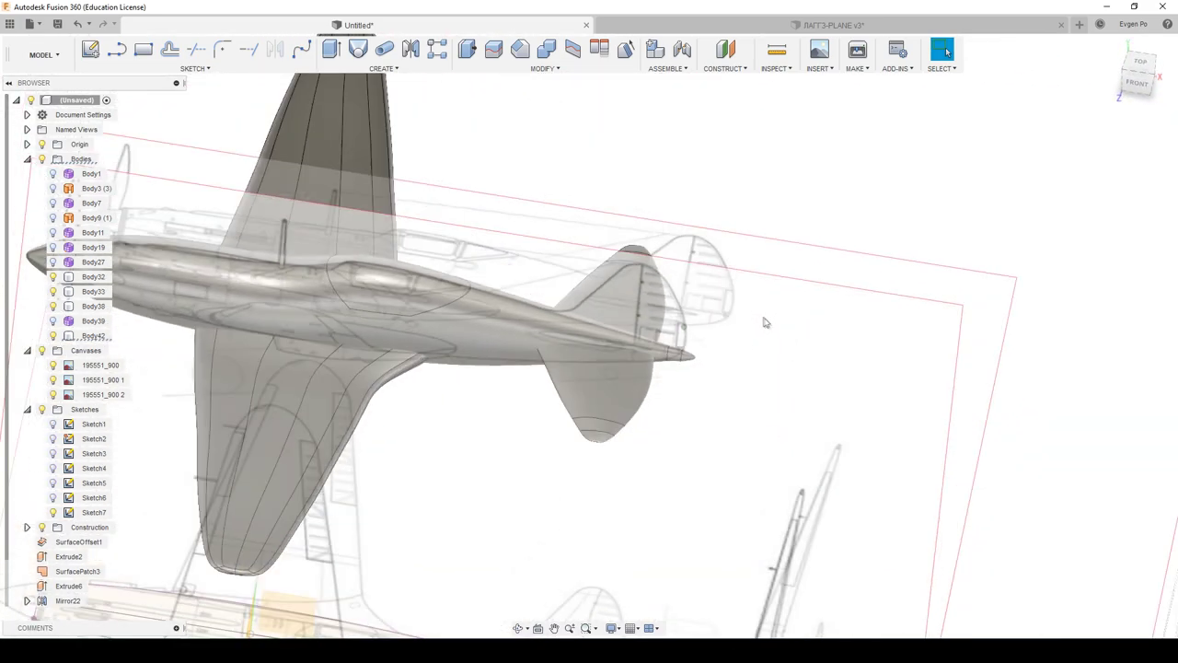
{"action": "left_click", "coordinate": [53, 337]}
{"action": "left_click", "coordinate": [53, 337]}
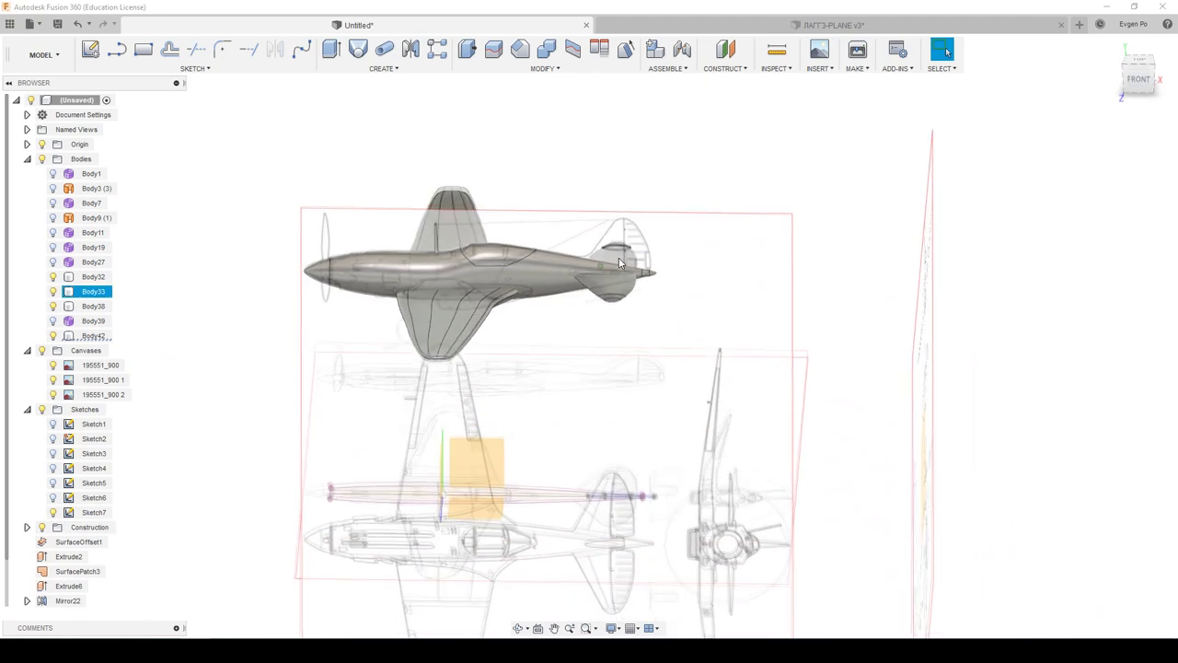
{"action": "left_click", "coordinate": [50, 61]}
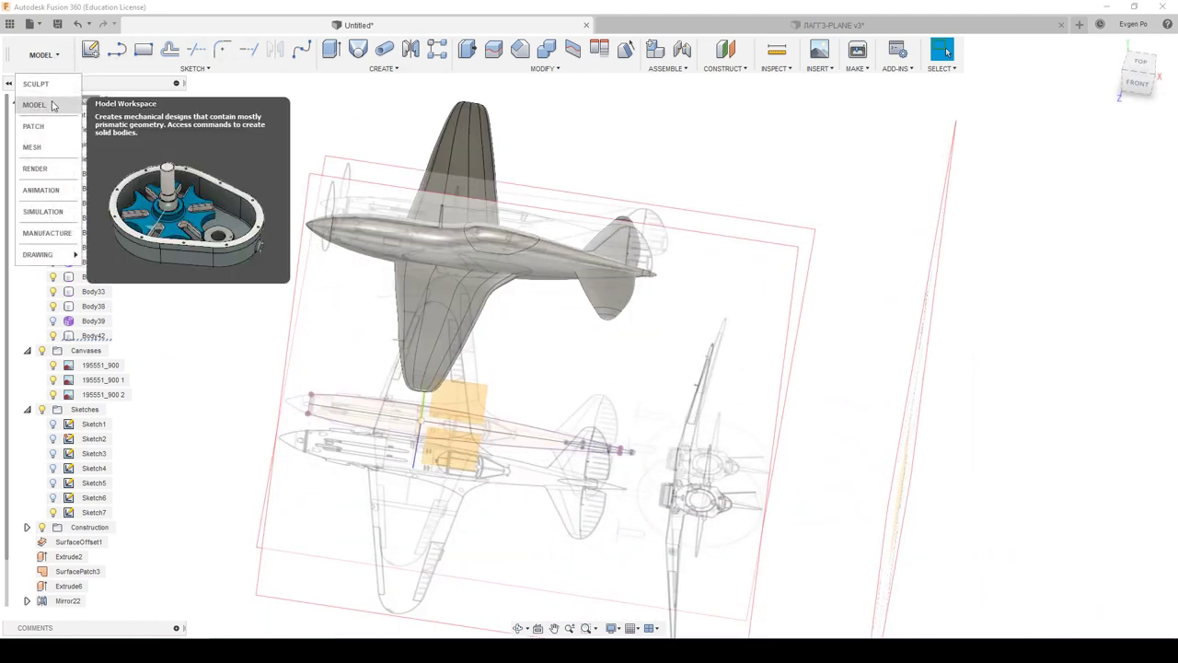
{"action": "left_click", "coordinate": [37, 120]}
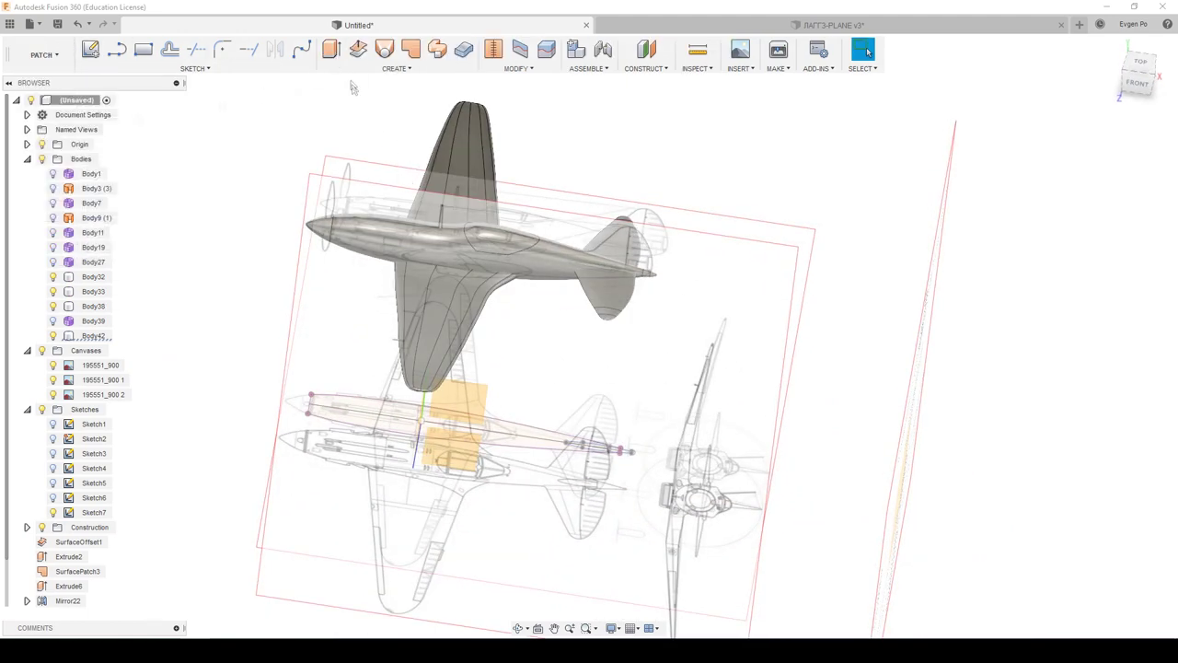
Step: Extrude the horizontal stabilizer sketch profile into a 100 mm surface
{"action": "left_click", "coordinate": [331, 54]}
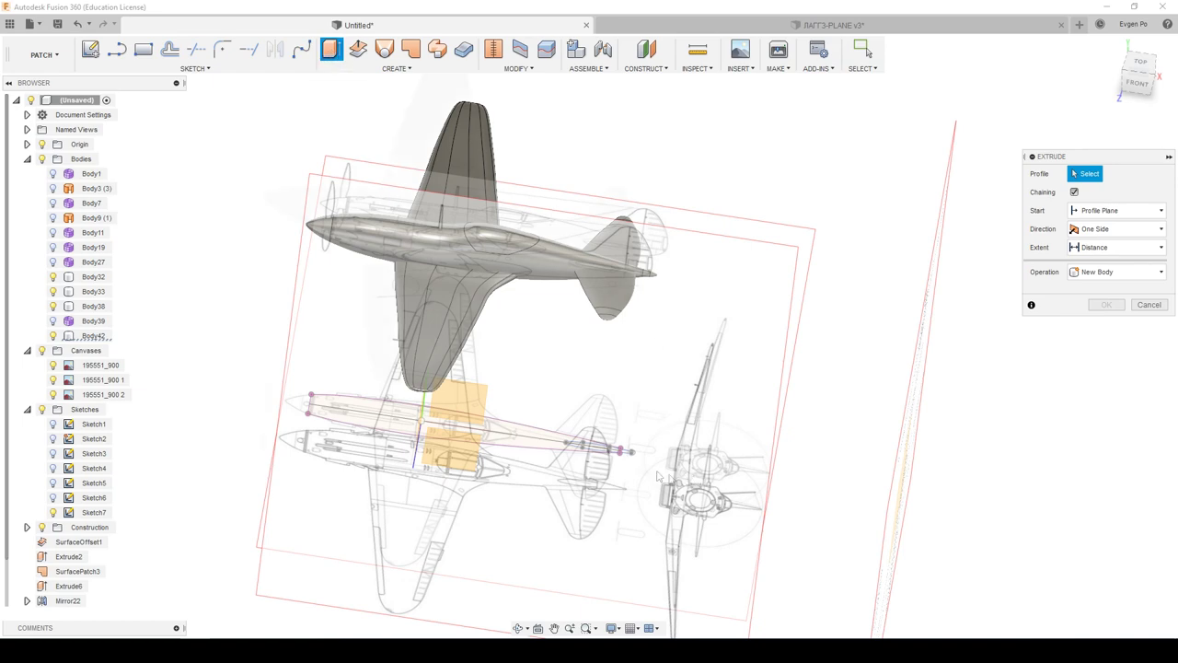
{"action": "scroll", "coordinate": [657, 476], "scroll_direction": "up", "scroll_amount": 5}
{"action": "scroll", "coordinate": [635, 464], "scroll_direction": "up", "scroll_amount": 5}
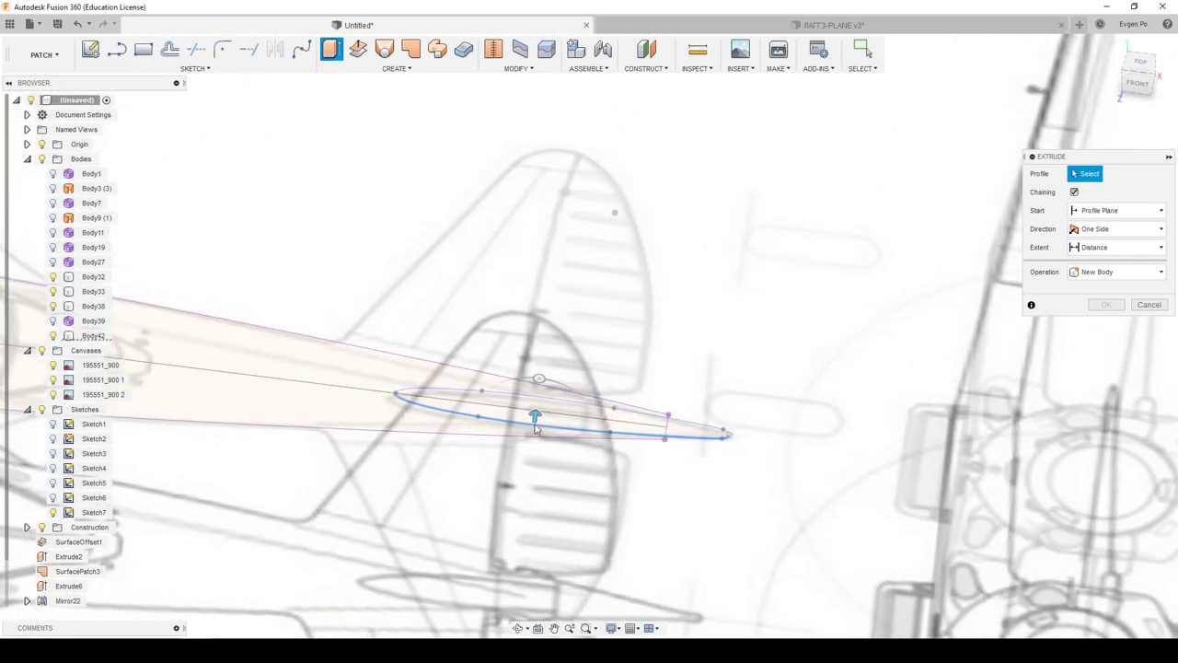
{"action": "left_click", "coordinate": [536, 426]}
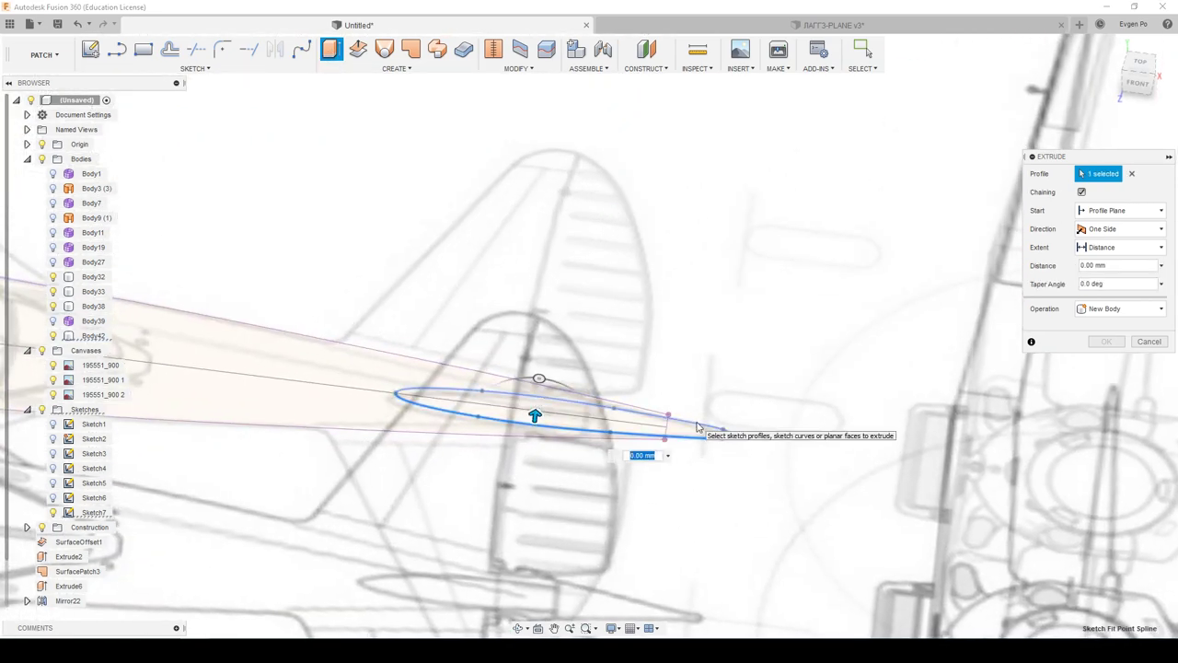
{"action": "left_click_drag", "start_coordinate": [628, 398], "coordinate": [626, 307]}
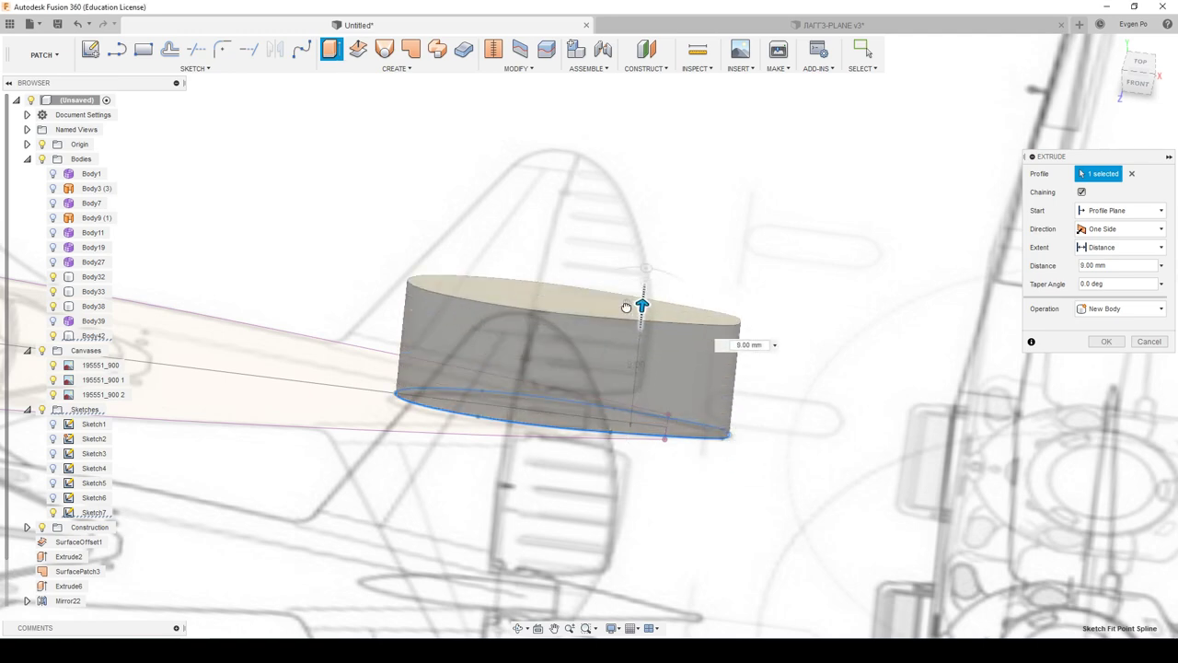
{"action": "scroll", "coordinate": [631, 346], "scroll_direction": "down", "scroll_amount": 5}
{"action": "scroll", "coordinate": [631, 345], "scroll_direction": "down", "scroll_amount": 3}
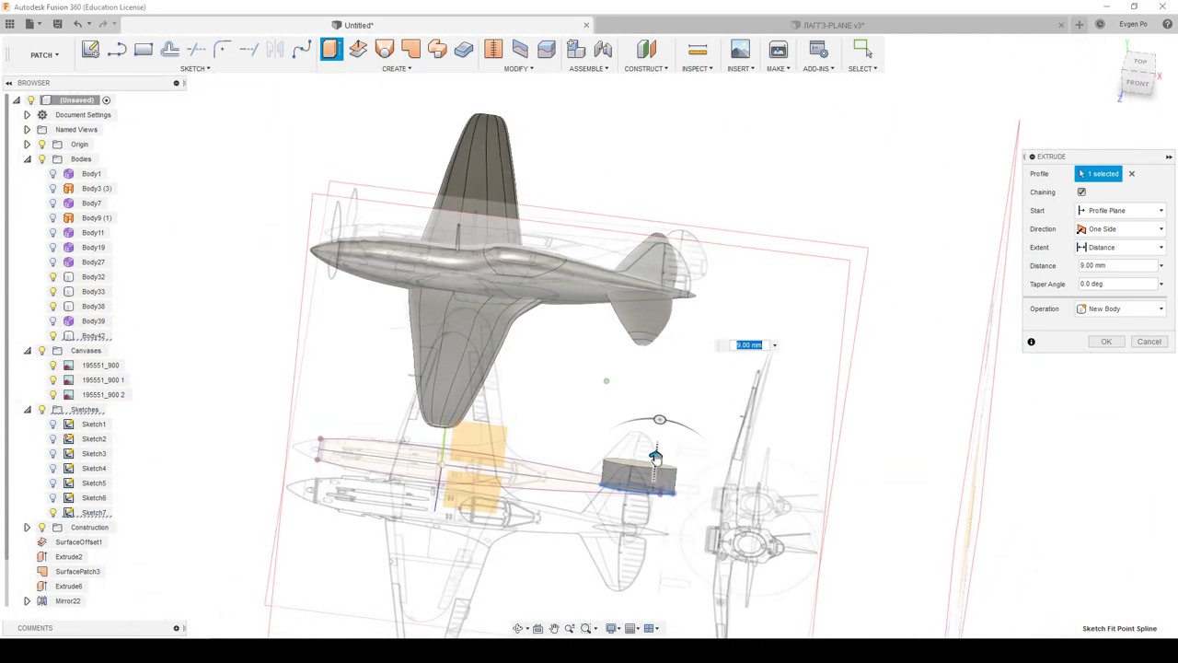
{"action": "scroll", "coordinate": [681, 208], "scroll_direction": "up", "scroll_amount": 3}
{"action": "scroll", "coordinate": [691, 239], "scroll_direction": "up", "scroll_amount": 3}
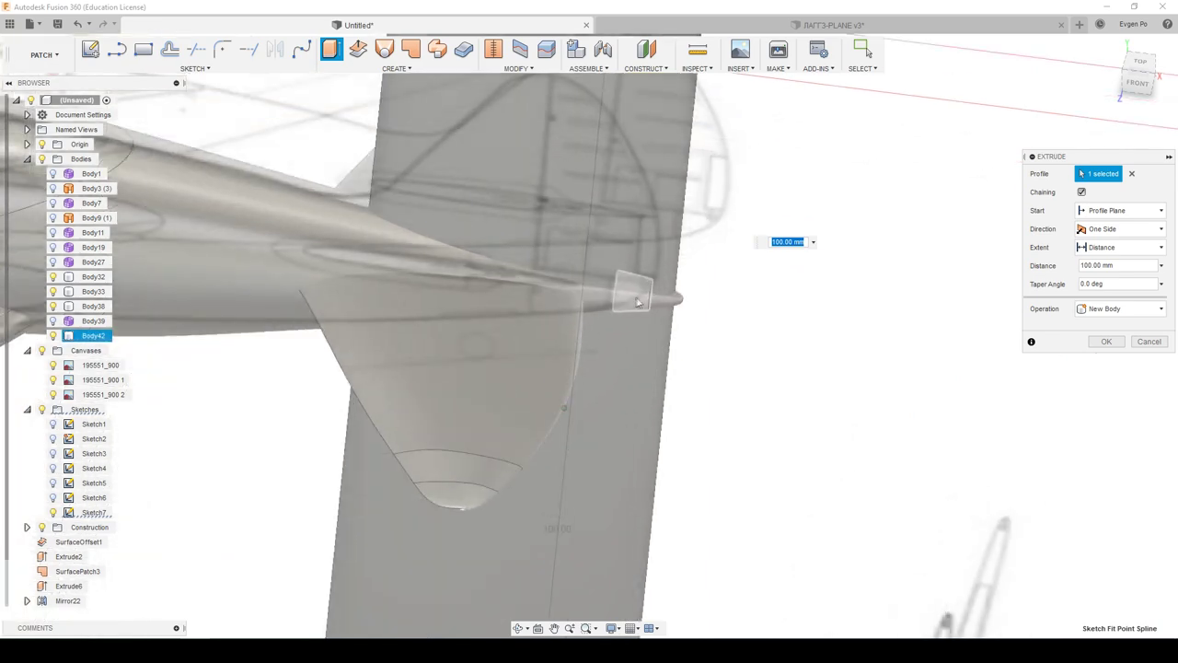
{"action": "scroll", "coordinate": [709, 274], "scroll_direction": "up", "scroll_amount": 2}
{"action": "scroll", "coordinate": [891, 320], "scroll_direction": "up", "scroll_amount": 2}
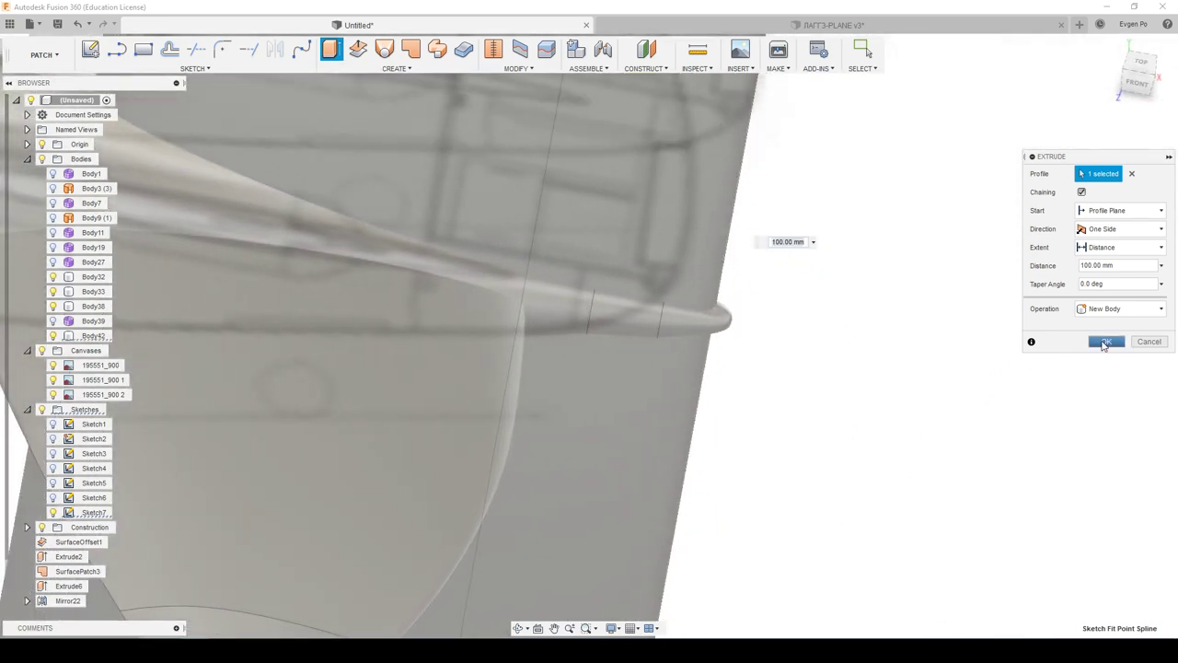
{"action": "left_click", "coordinate": [1104, 342]}
{"action": "scroll", "coordinate": [1047, 333], "scroll_direction": "down", "scroll_amount": 3}
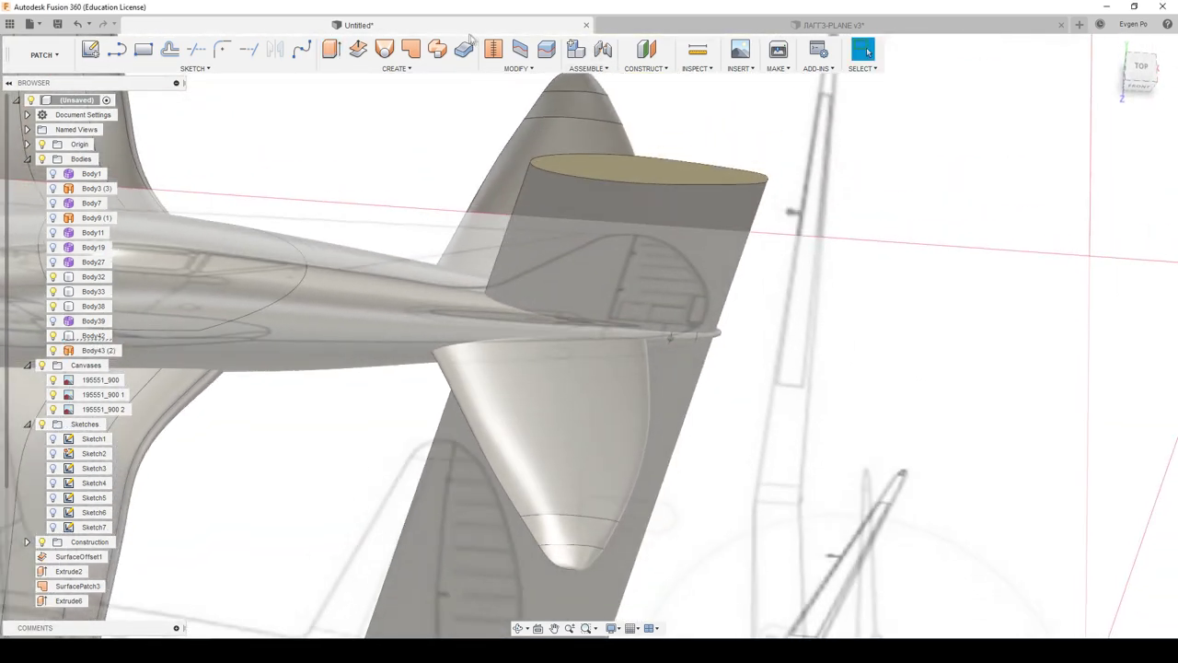
Step: Split the rear fuselage face using the extruded stabilizer surface as the cutter
{"action": "left_click", "coordinate": [521, 51]}
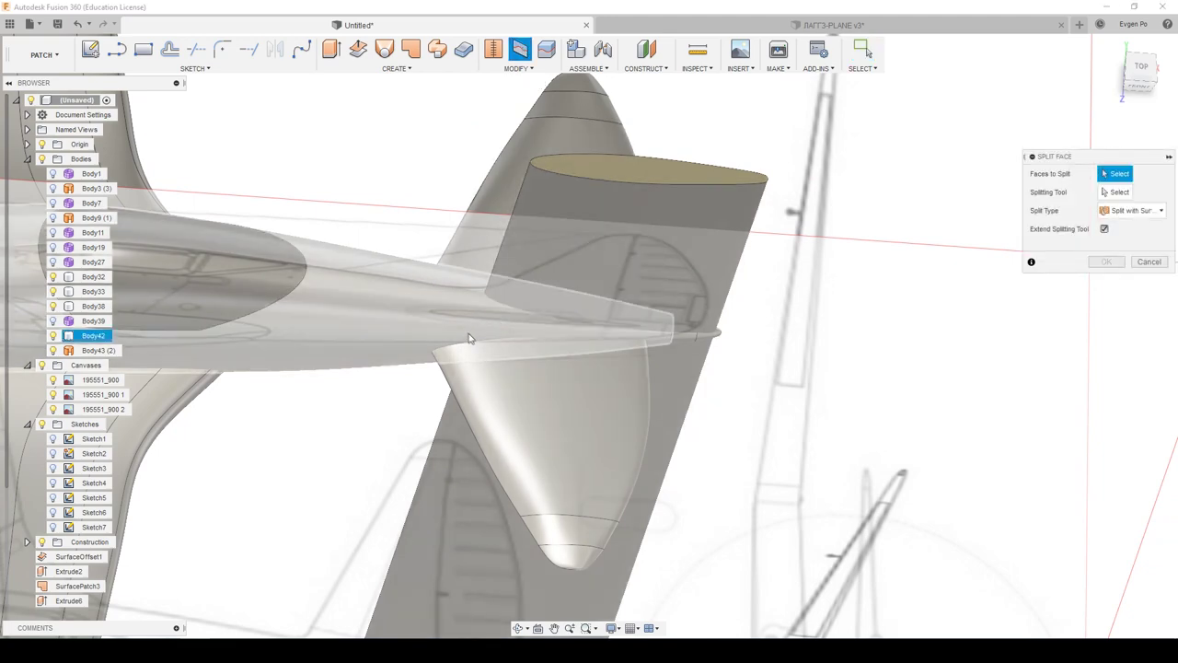
{"action": "left_click", "coordinate": [468, 326]}
{"action": "scroll", "coordinate": [753, 276], "scroll_direction": "up", "scroll_amount": 2}
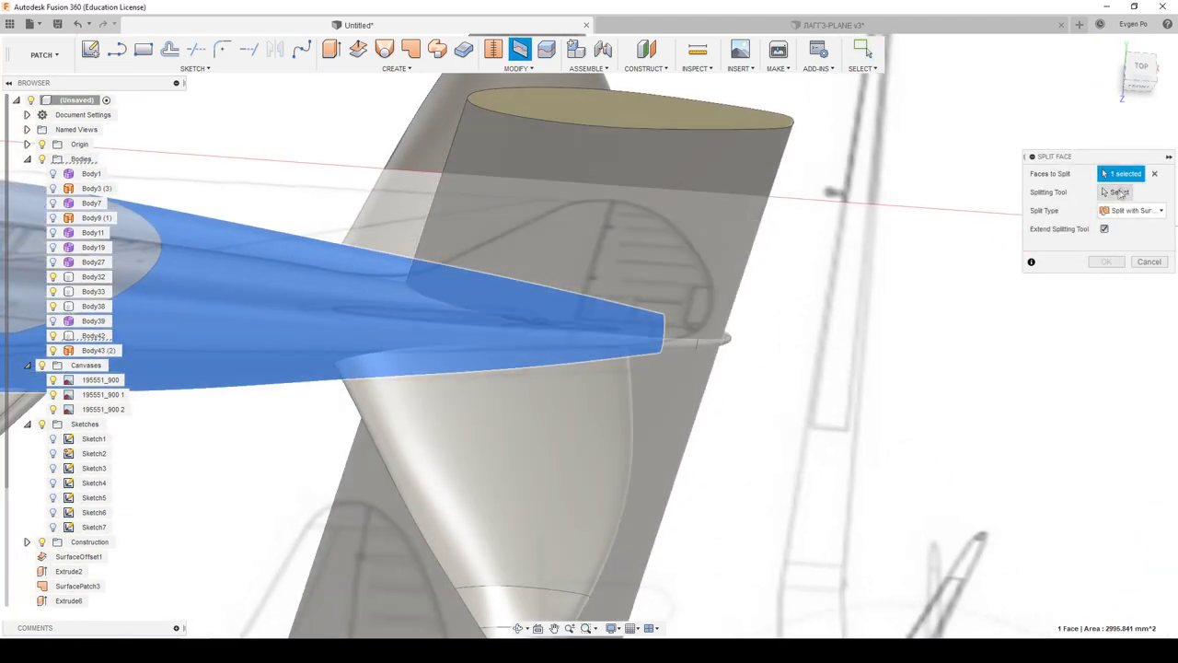
{"action": "left_click", "coordinate": [715, 186]}
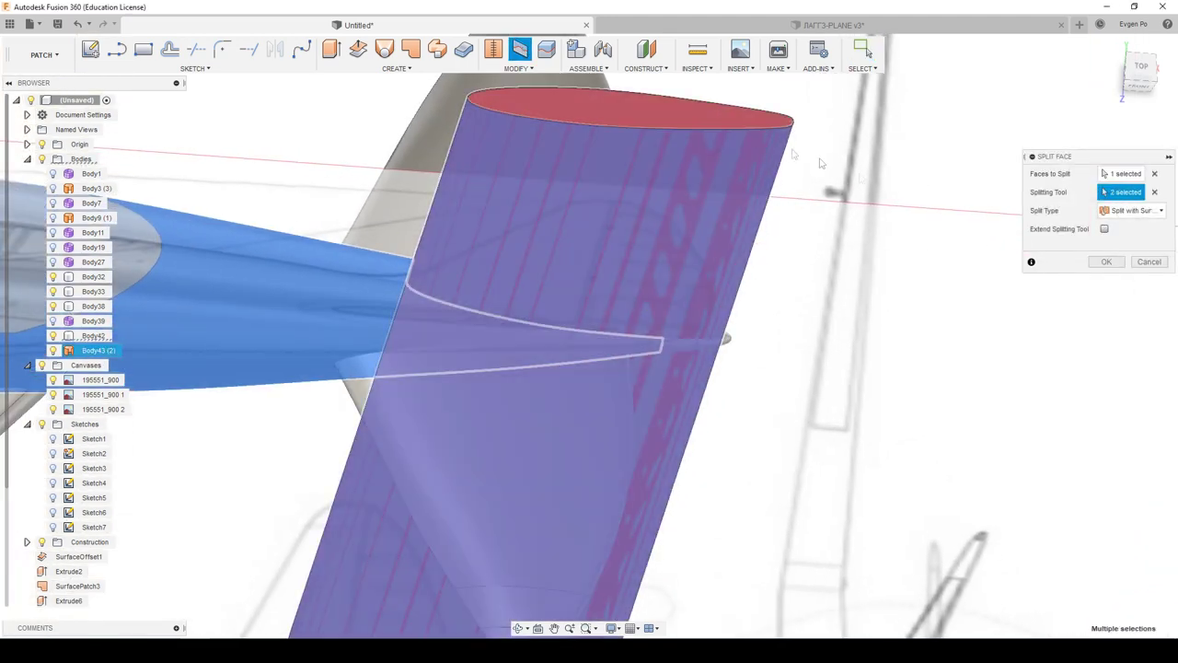
{"action": "left_click", "coordinate": [1107, 262]}
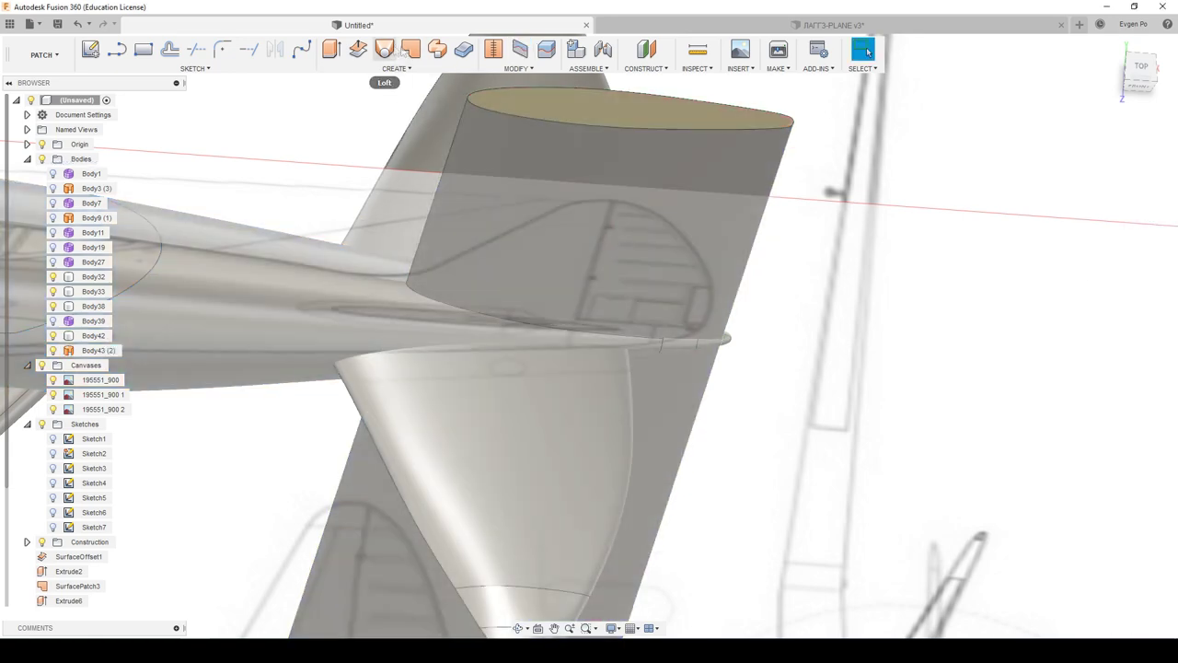
Step: Split both pointed cone faces with the same extruded surface
{"action": "left_click", "coordinate": [520, 50]}
{"action": "scroll", "coordinate": [674, 353], "scroll_direction": "up", "scroll_amount": 3}
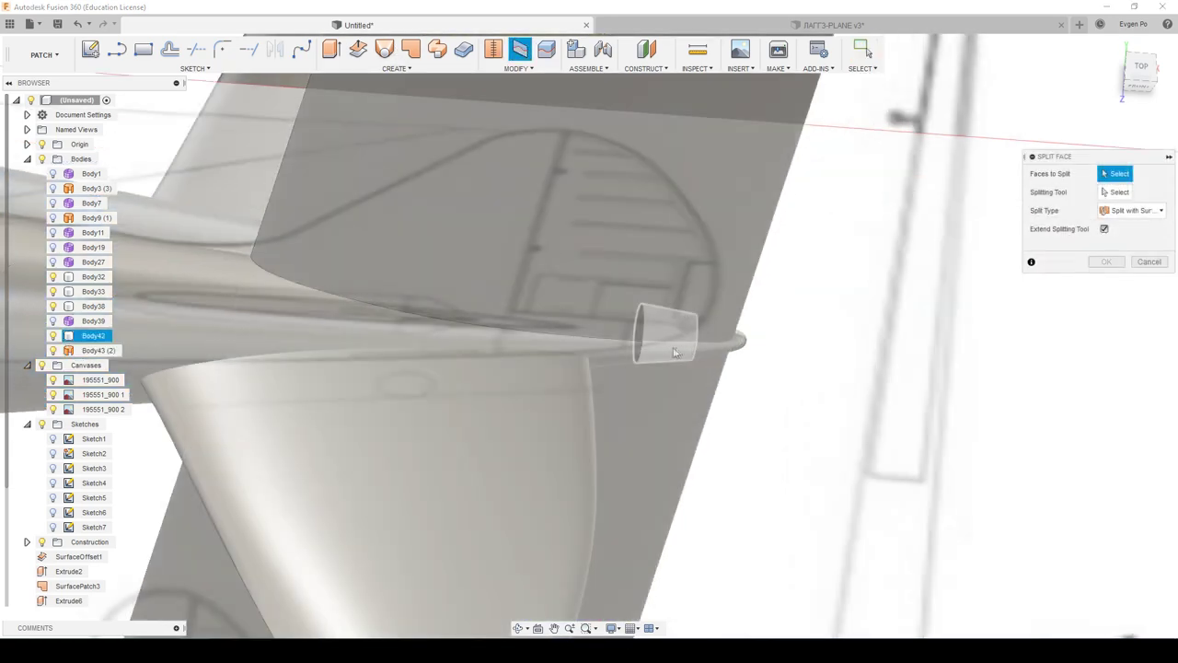
{"action": "double_click", "coordinate": [679, 352]}
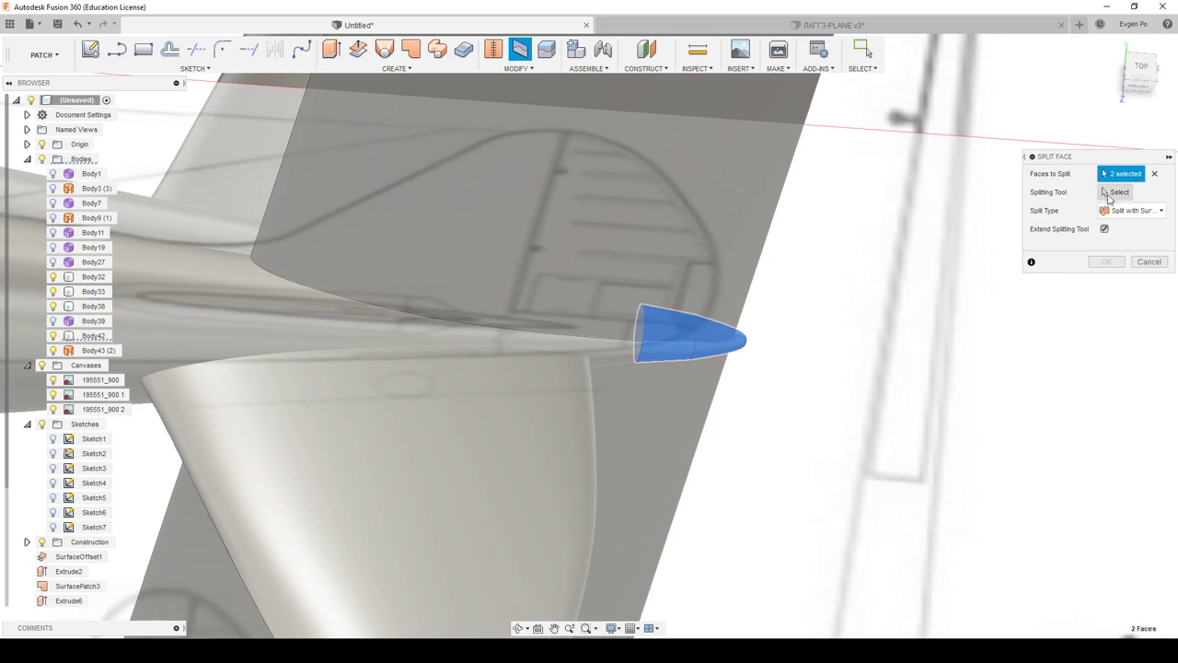
{"action": "left_click", "coordinate": [1117, 191]}
{"action": "scroll", "coordinate": [670, 271], "scroll_direction": "down", "scroll_amount": 2}
{"action": "left_click", "coordinate": [670, 270]}
{"action": "middle_click_drag", "start_coordinate": [670, 270], "coordinate": [645, 155], "text": "shift"}
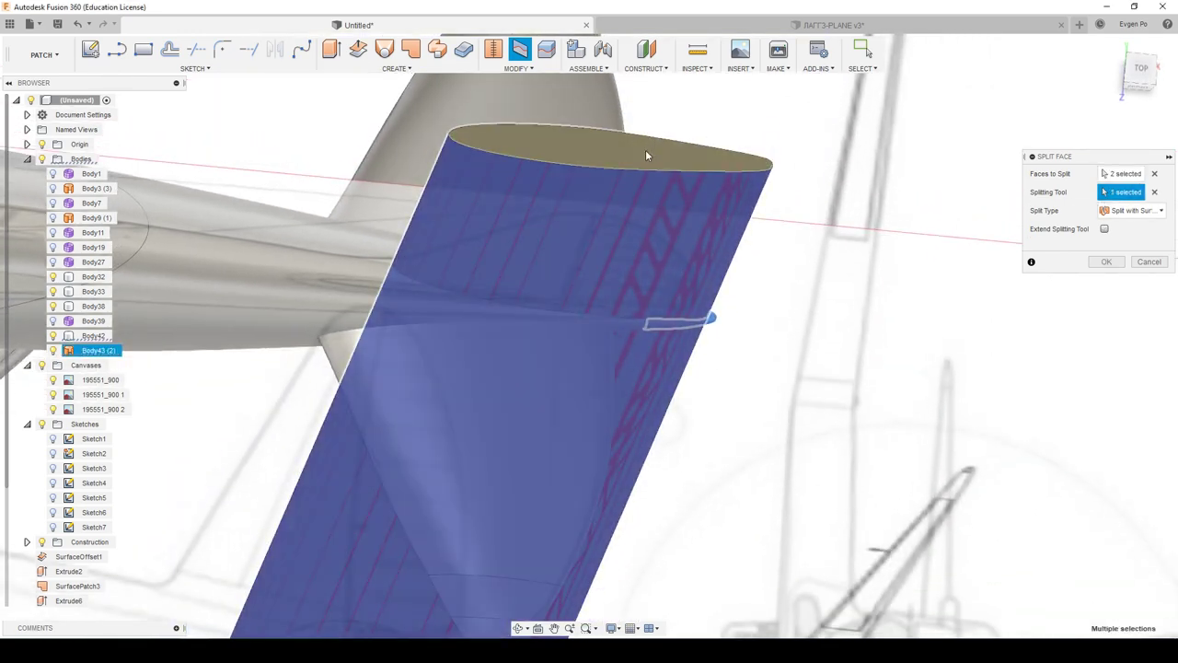
{"action": "key", "text": "Return"}
Step: Hide the Body43 cutting surface and view the tail and fin
{"action": "left_click", "coordinate": [52, 351]}
{"action": "left_click", "coordinate": [52, 351]}
{"action": "mouse_move", "coordinate": [745, 206]}
{"action": "middle_mouse_down", "text": "shift"}
{"action": "mouse_move", "coordinate": [695, 316]}
{"action": "mouse_move", "coordinate": [666, 331]}
{"action": "mouse_move", "coordinate": [638, 386]}
{"action": "mouse_move", "coordinate": [610, 273]}
{"action": "mouse_move", "coordinate": [663, 303]}
{"action": "middle_mouse_up", "text": "shift"}
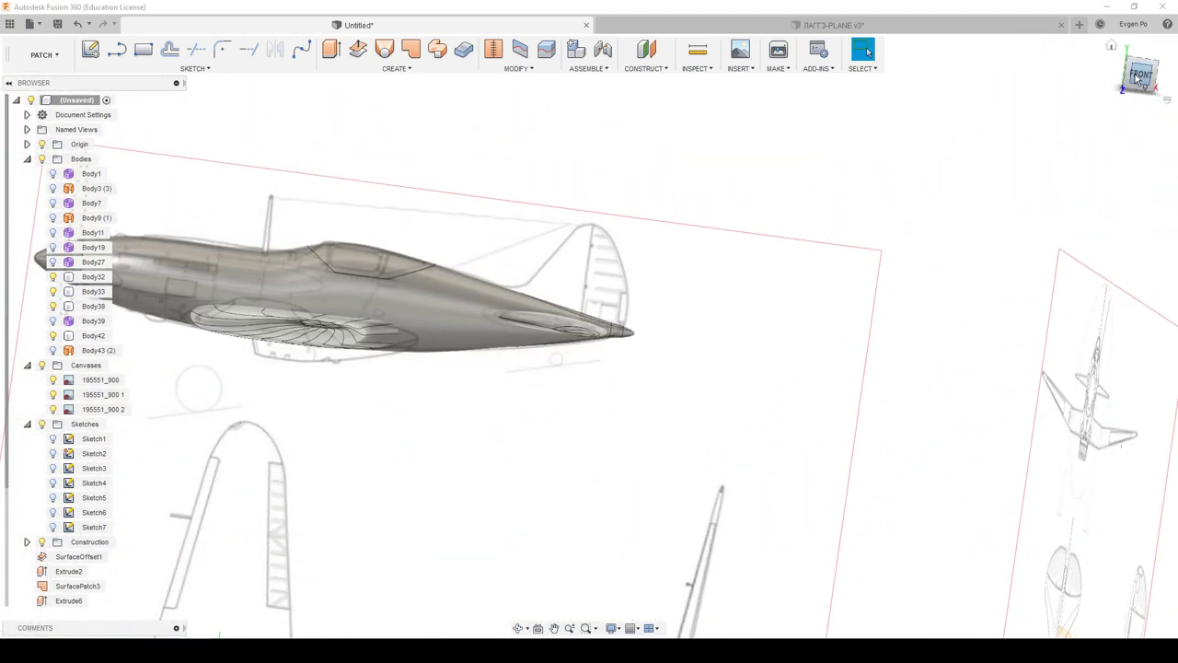
Step: In front view, sketch a line across the fin tip on the origin plane
{"action": "left_click", "coordinate": [1138, 76]}
{"action": "key", "text": "l"}
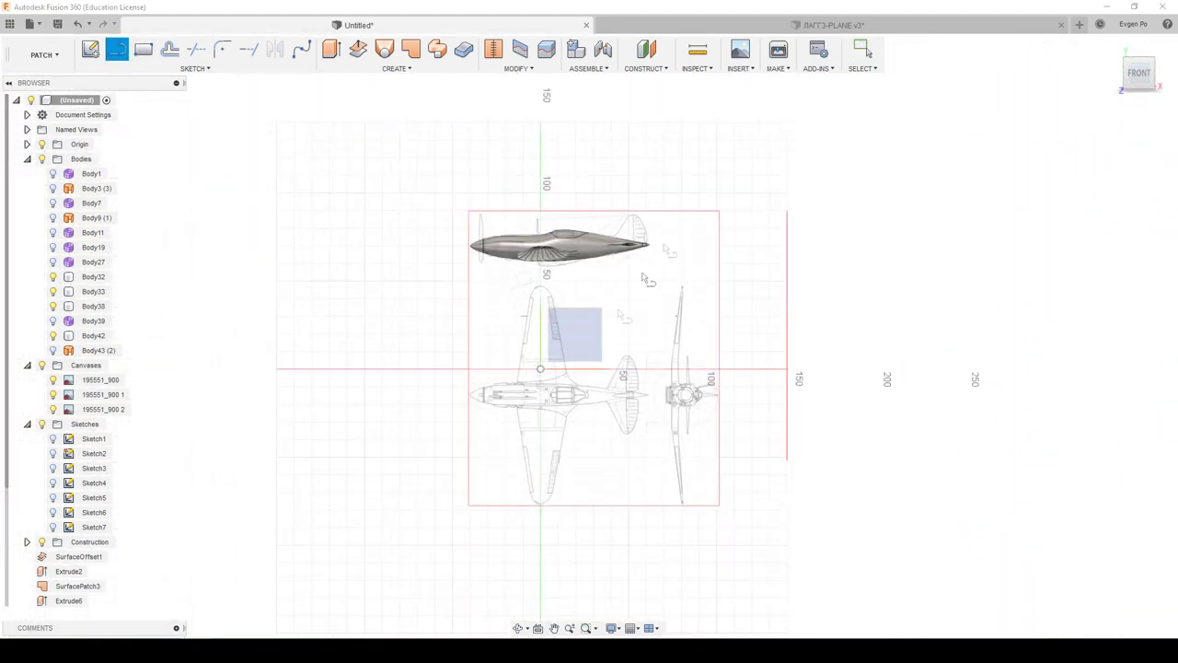
{"action": "left_click", "coordinate": [594, 341]}
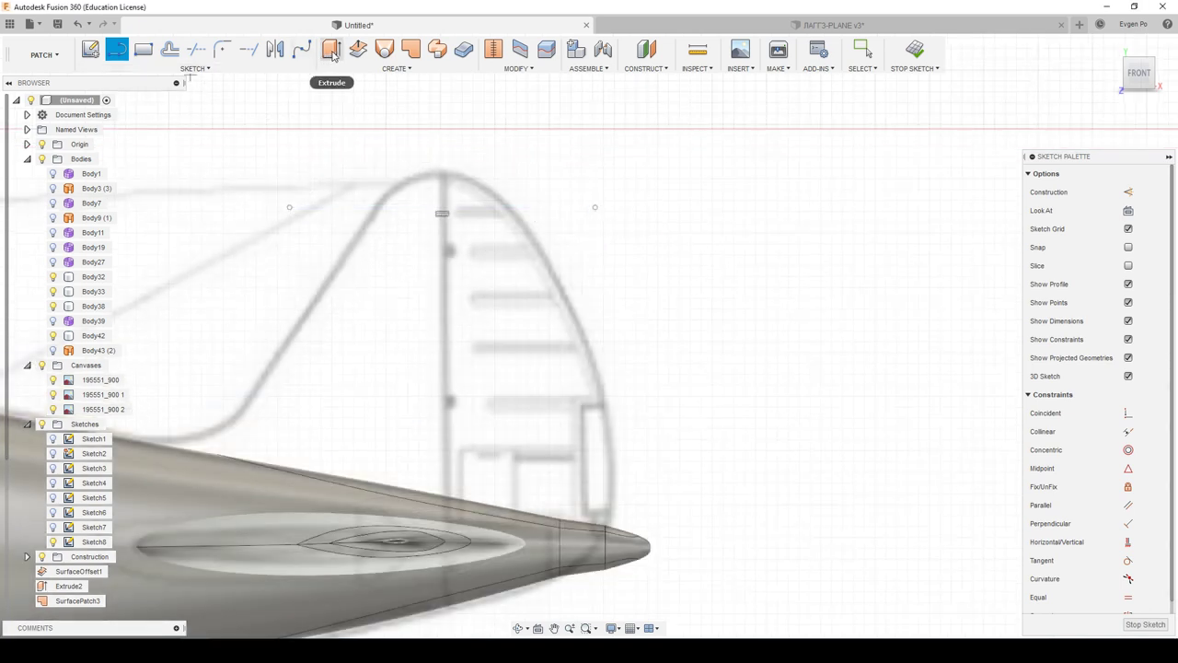
{"action": "key", "text": "Escape"}
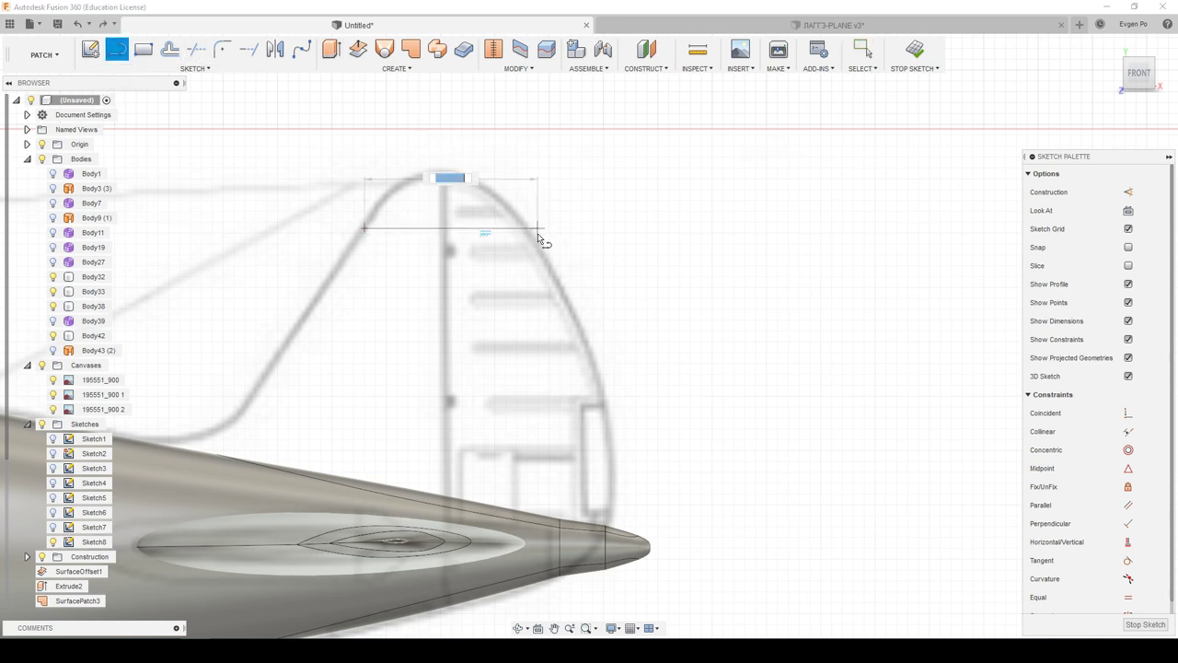
Step: Extrude the fin-tip line 8 mm into flat surface Body44, then view from Top
{"action": "left_click", "coordinate": [332, 53]}
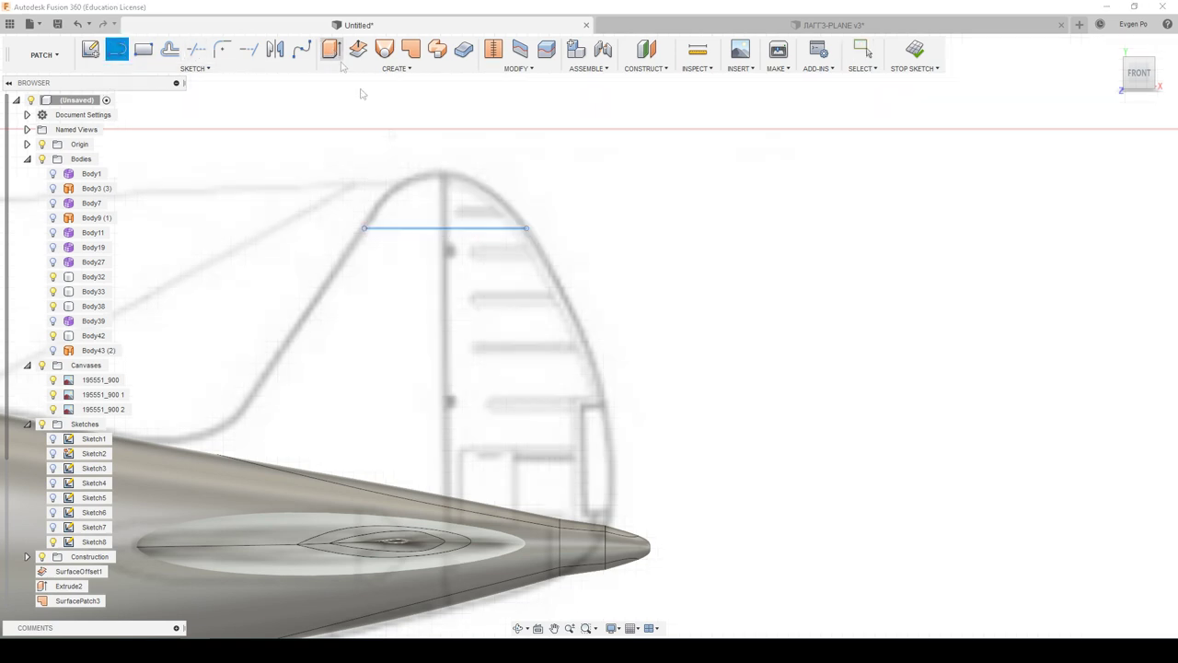
{"action": "left_click", "coordinate": [470, 234]}
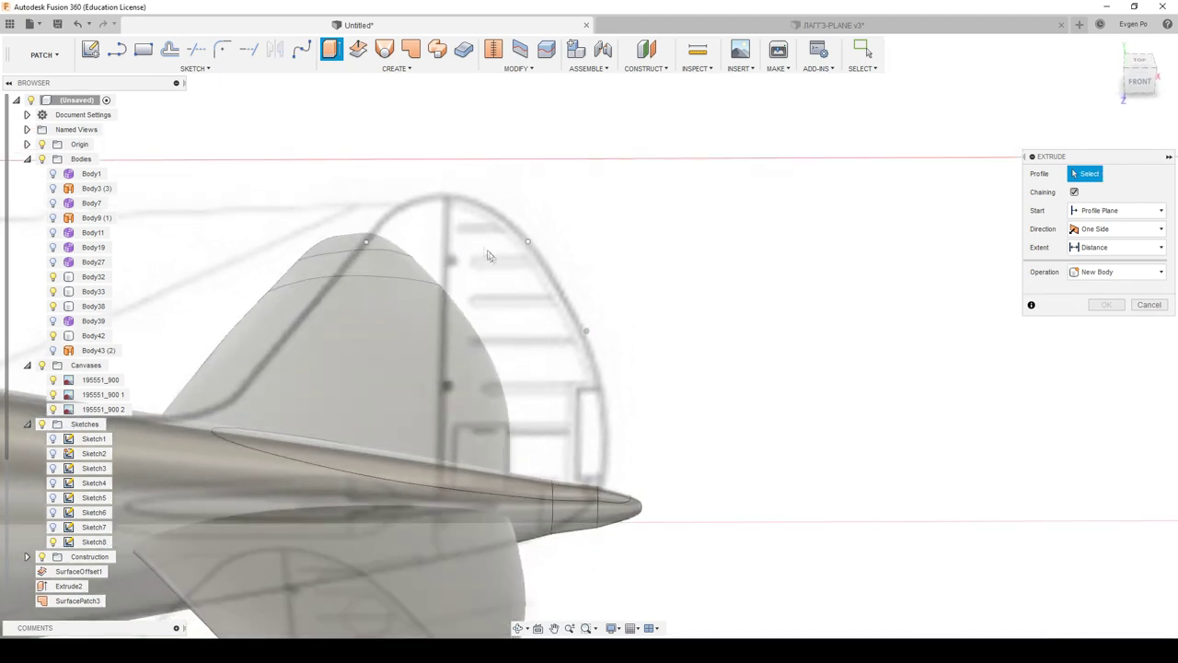
{"action": "left_click", "coordinate": [462, 248]}
{"action": "left_click_drag", "start_coordinate": [463, 270], "coordinate": [494, 617]}
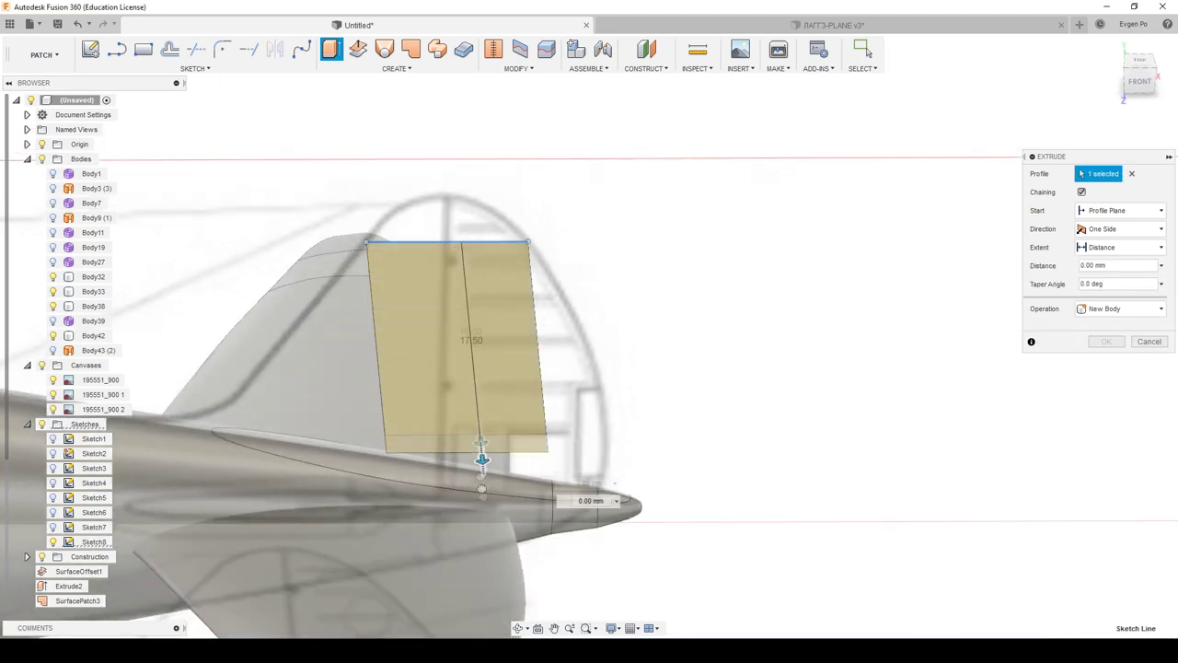
{"action": "mouse_move", "coordinate": [495, 618]}
{"action": "middle_mouse_down", "text": "shift"}
{"action": "mouse_move", "coordinate": [576, 445]}
{"action": "mouse_move", "coordinate": [508, 457]}
{"action": "middle_mouse_up", "text": "shift"}
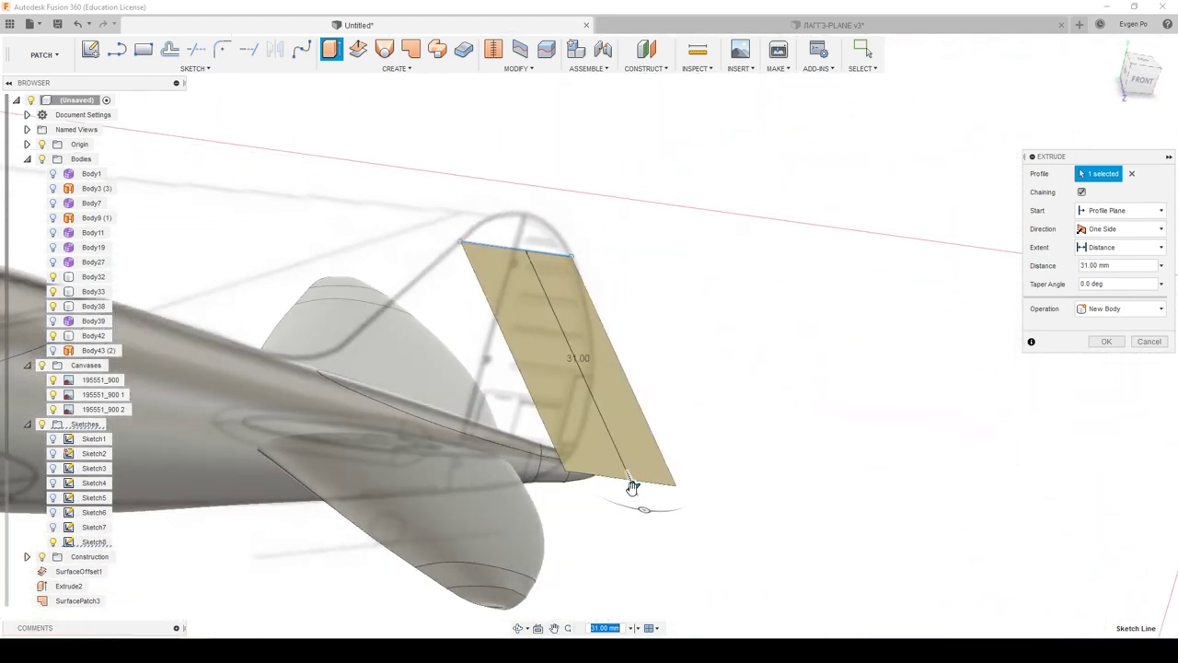
{"action": "left_click_drag", "start_coordinate": [632, 486], "coordinate": [567, 336]}
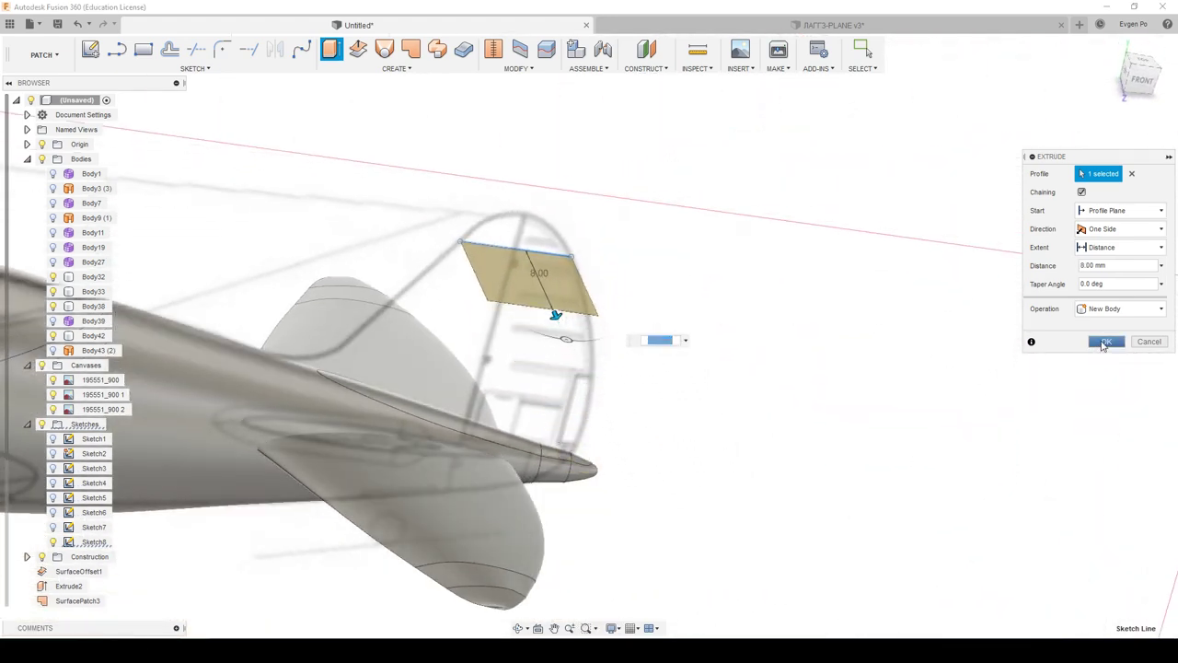
{"action": "left_click", "coordinate": [1104, 342]}
{"action": "middle_click_drag", "start_coordinate": [1102, 342], "coordinate": [1176, 134], "text": "shift"}
{"action": "left_click", "coordinate": [1139, 72]}
{"action": "scroll", "coordinate": [488, 259], "scroll_direction": "up", "scroll_amount": 2}
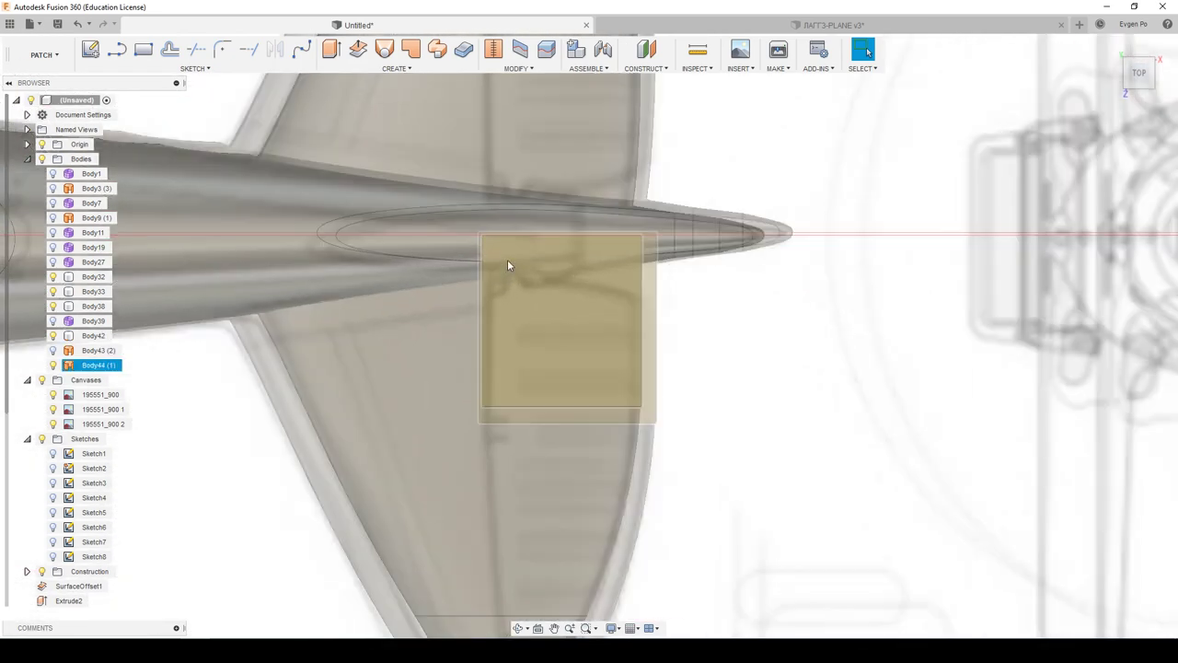
Step: Start a sketch on the flat surface and draw a spline from the centreline
{"action": "scroll", "coordinate": [508, 262], "scroll_direction": "up", "scroll_amount": 2}
{"action": "left_click", "coordinate": [92, 50]}
{"action": "left_click", "coordinate": [584, 271]}
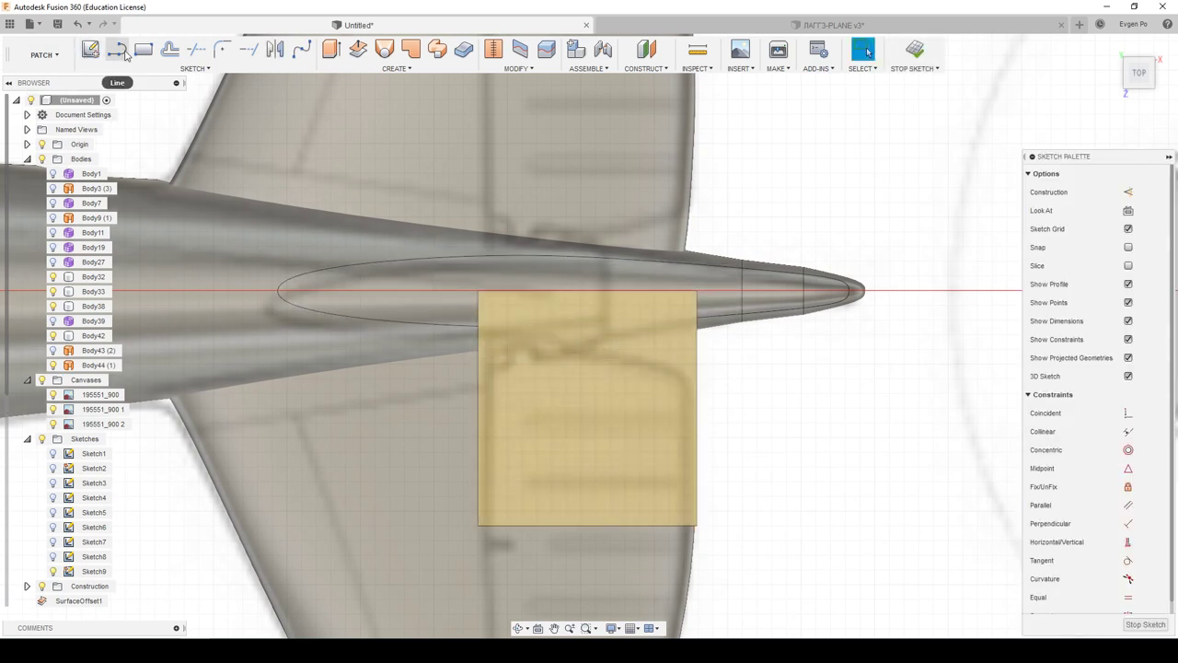
{"action": "scroll", "coordinate": [451, 308], "scroll_direction": "up", "scroll_amount": 3}
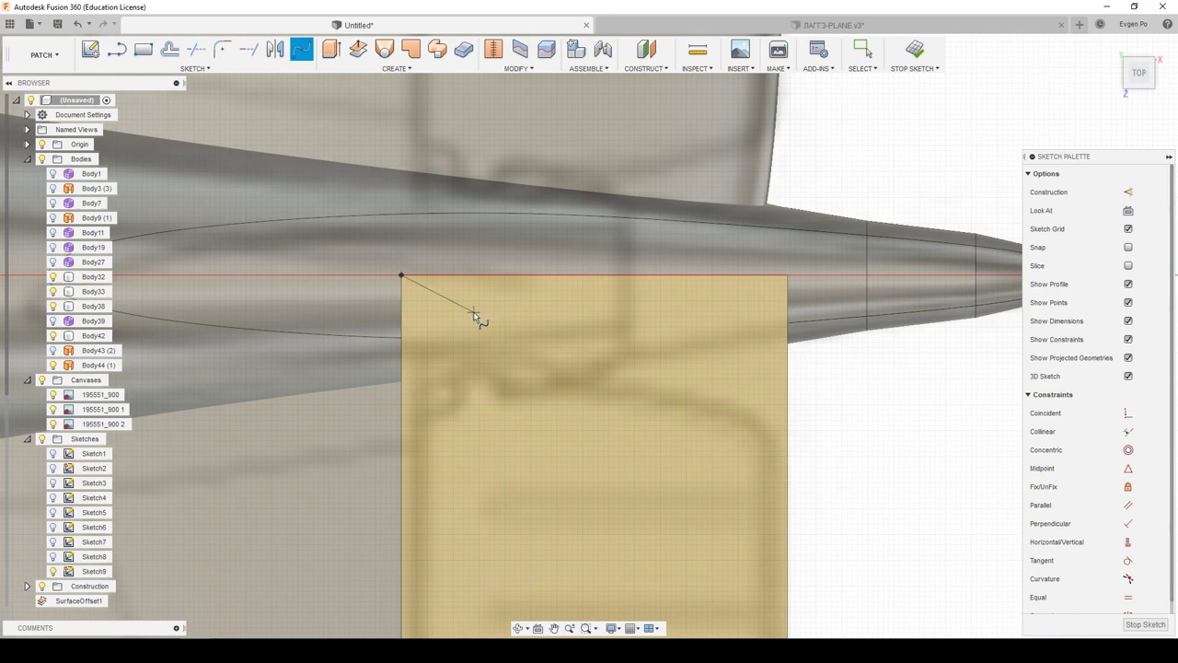
{"action": "scroll", "coordinate": [465, 307], "scroll_direction": "down", "scroll_amount": 4}
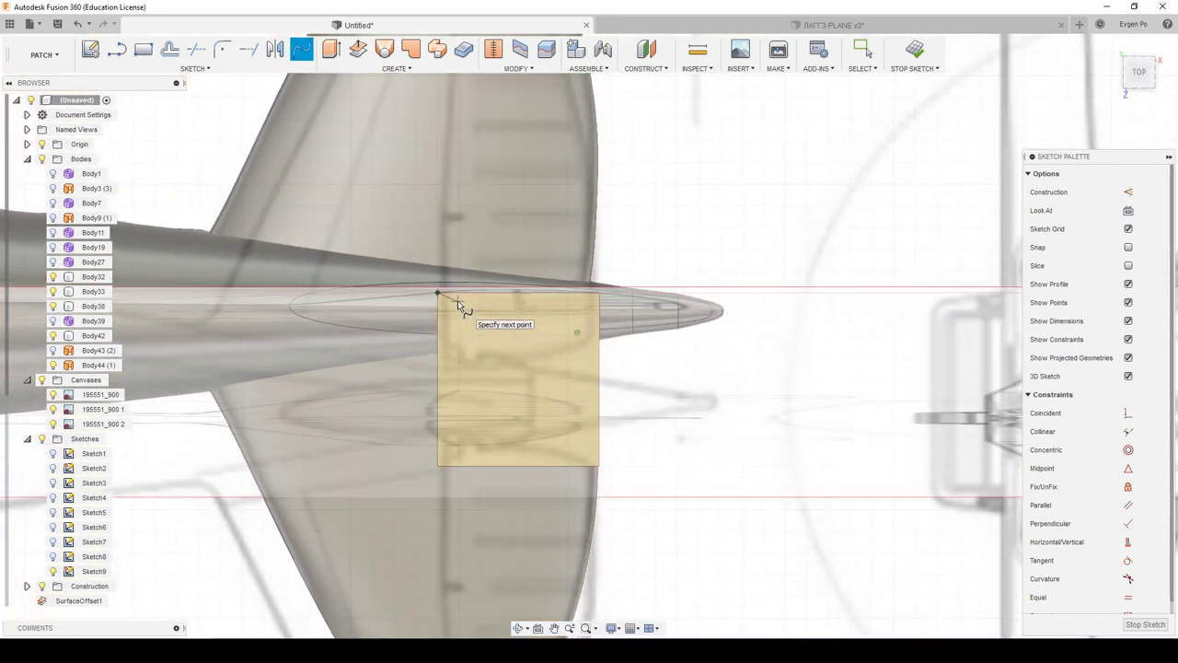
{"action": "middle_click_drag", "start_coordinate": [494, 318], "coordinate": [491, 262], "text": "shift"}
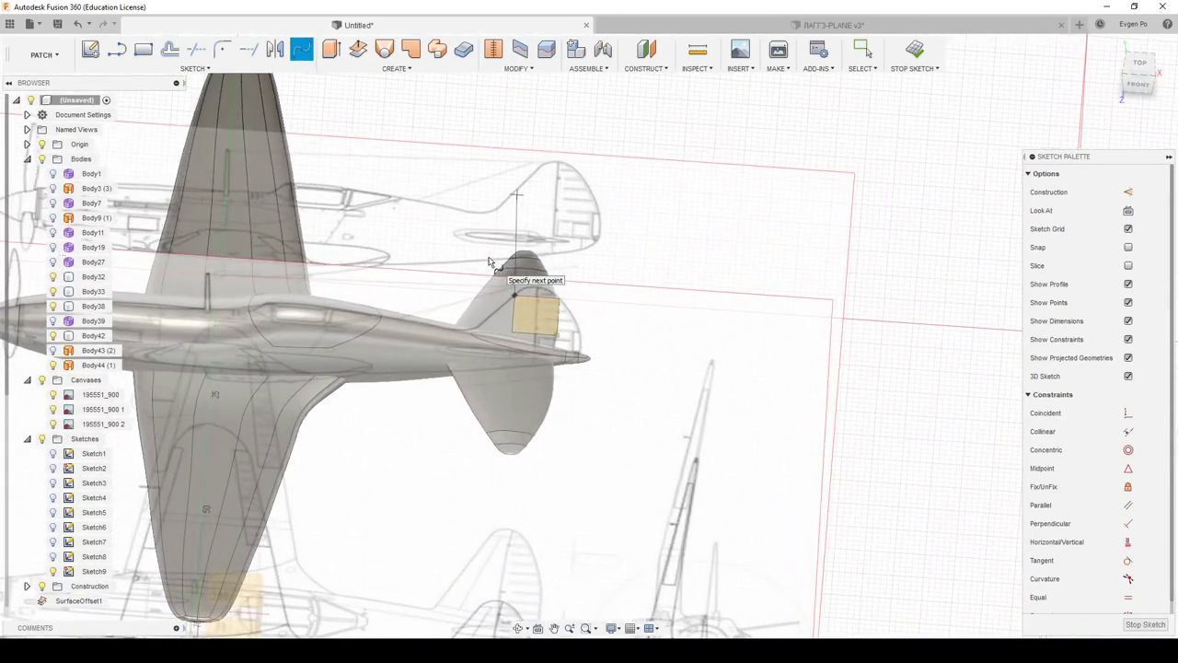
{"action": "left_click", "coordinate": [1139, 64]}
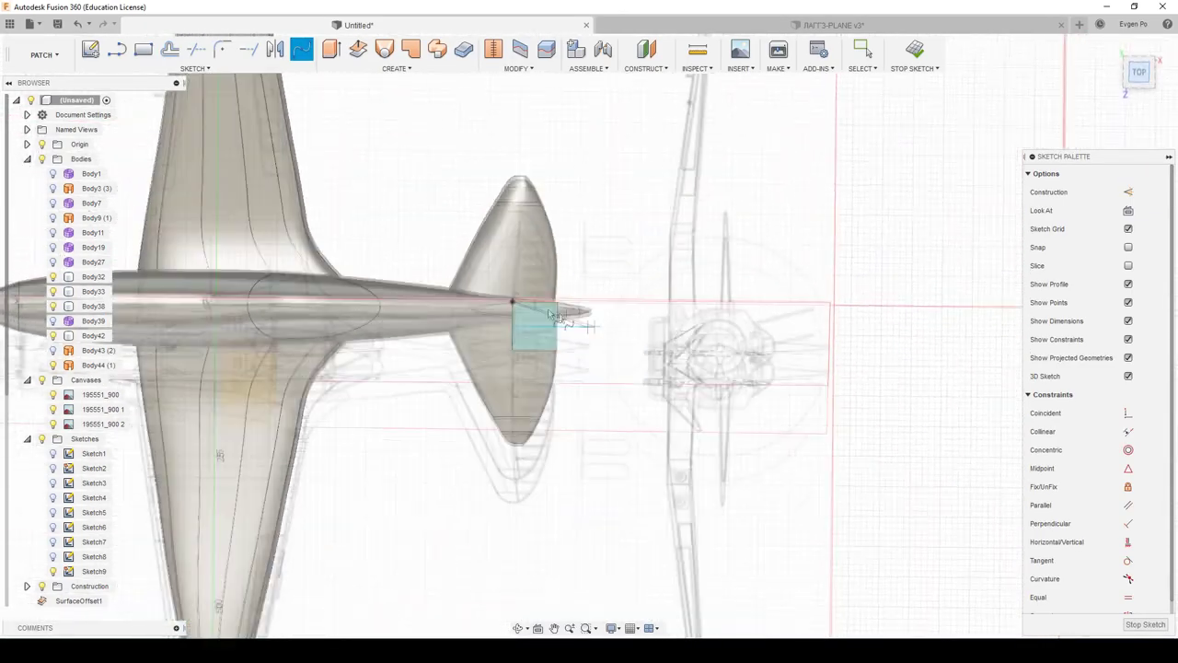
{"action": "scroll", "coordinate": [526, 318], "scroll_direction": "up", "scroll_amount": 3}
{"action": "scroll", "coordinate": [526, 317], "scroll_direction": "up", "scroll_amount": 2}
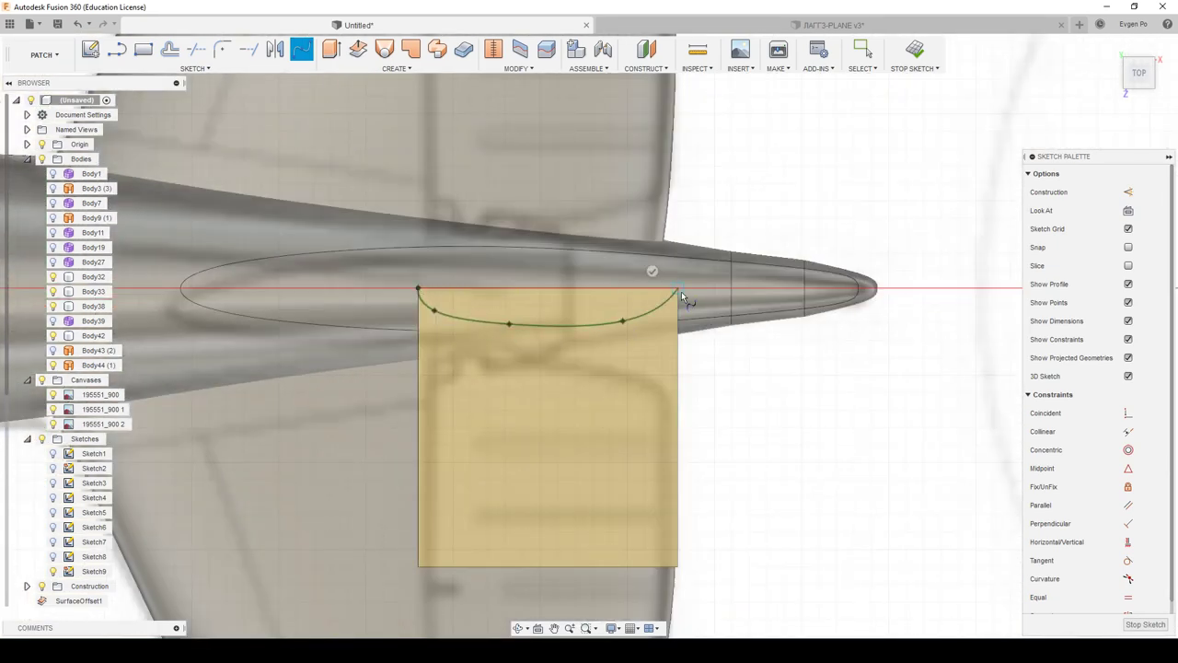
{"action": "key", "text": "Escape"}
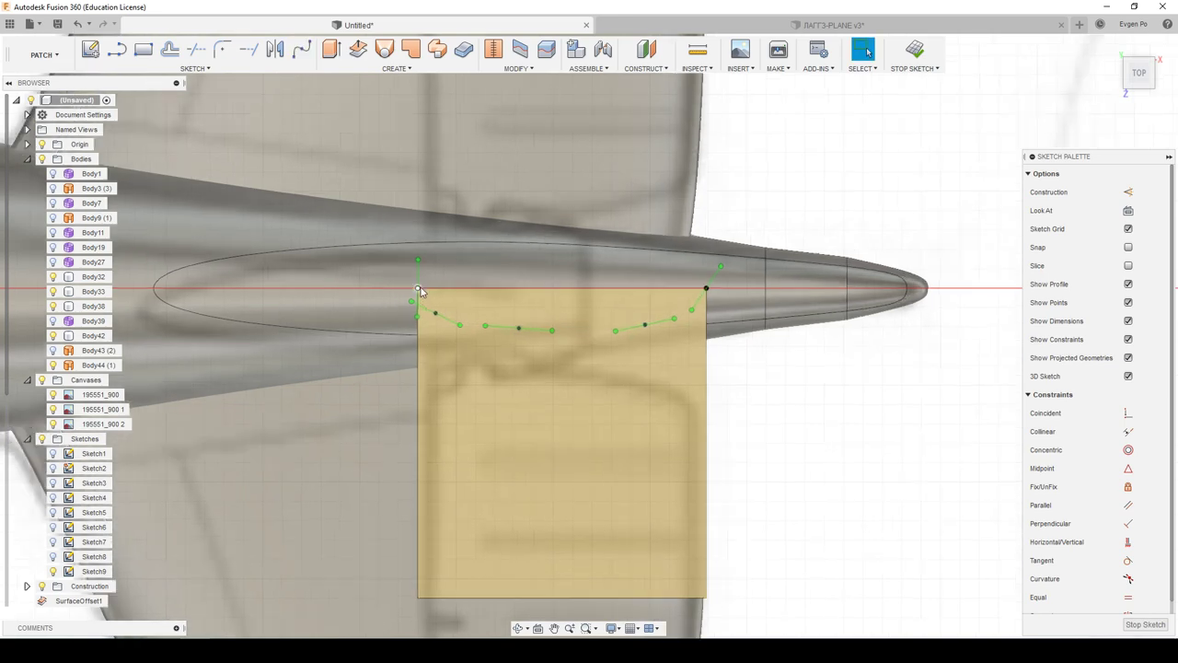
Step: Drag the spline's fit points to smooth the half cross-section curve
{"action": "scroll", "coordinate": [418, 289], "scroll_direction": "up", "scroll_amount": 3}
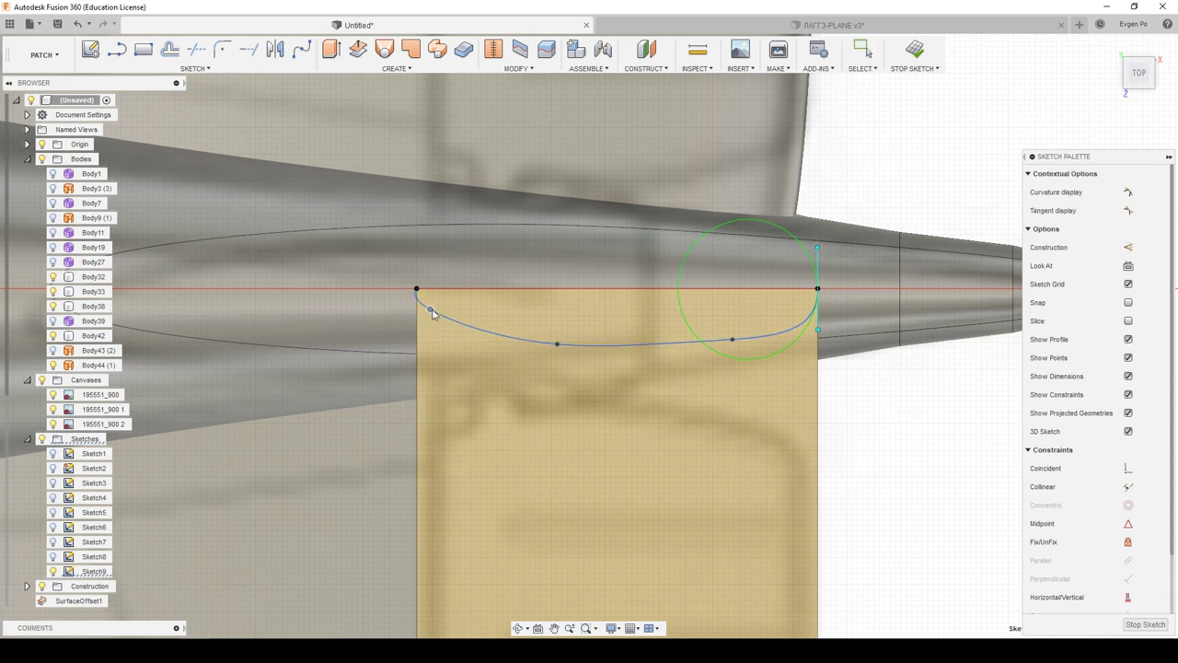
{"action": "left_click_drag", "start_coordinate": [545, 334], "coordinate": [544, 329]}
{"action": "left_click_drag", "start_coordinate": [705, 332], "coordinate": [697, 331]}
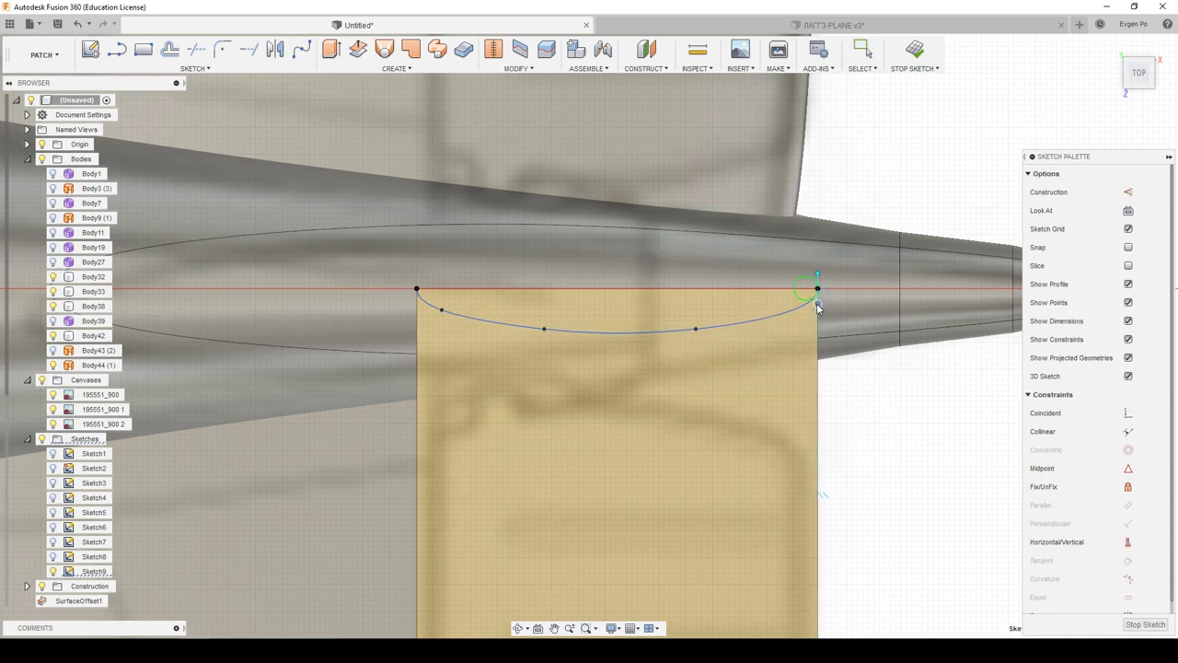
{"action": "key", "text": "Escape"}
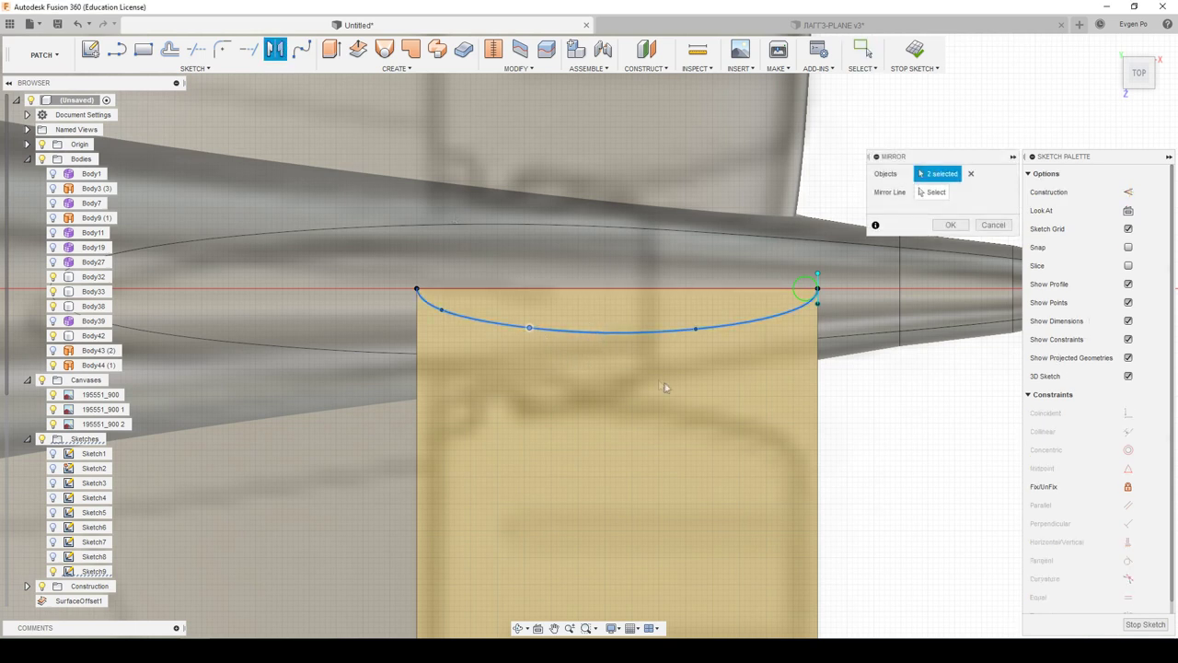
Step: Mirror the spline about the horizontal centreline into a closed ellipse and finish Sketch9
{"action": "left_click", "coordinate": [665, 290]}
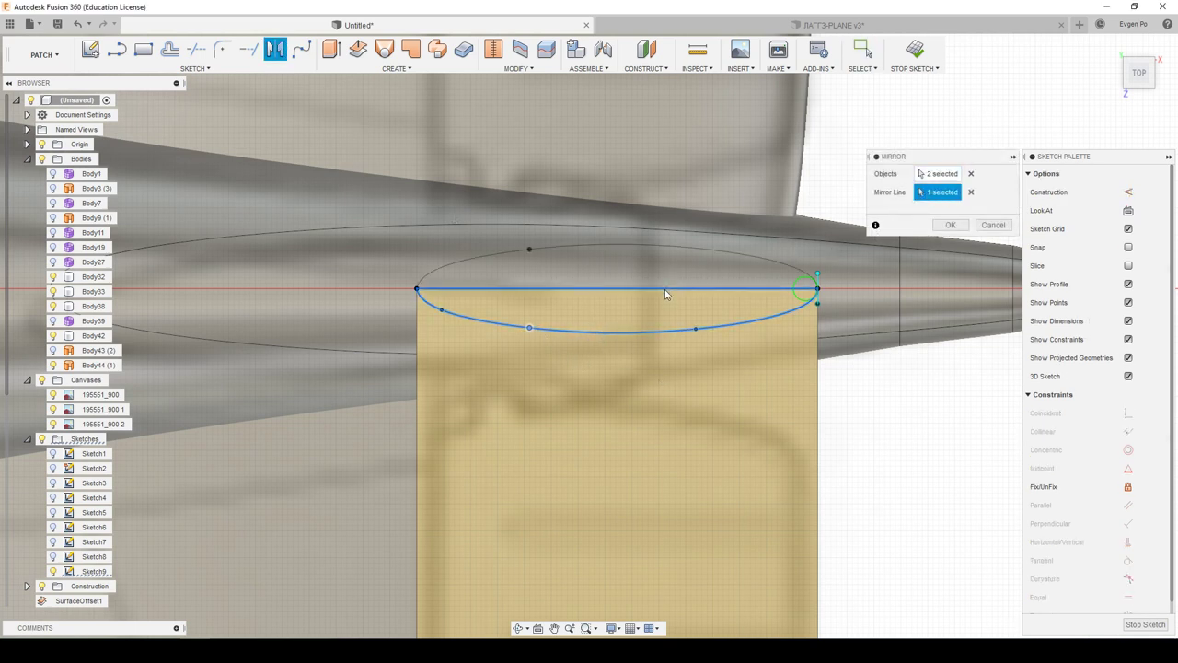
{"action": "left_click", "coordinate": [955, 226]}
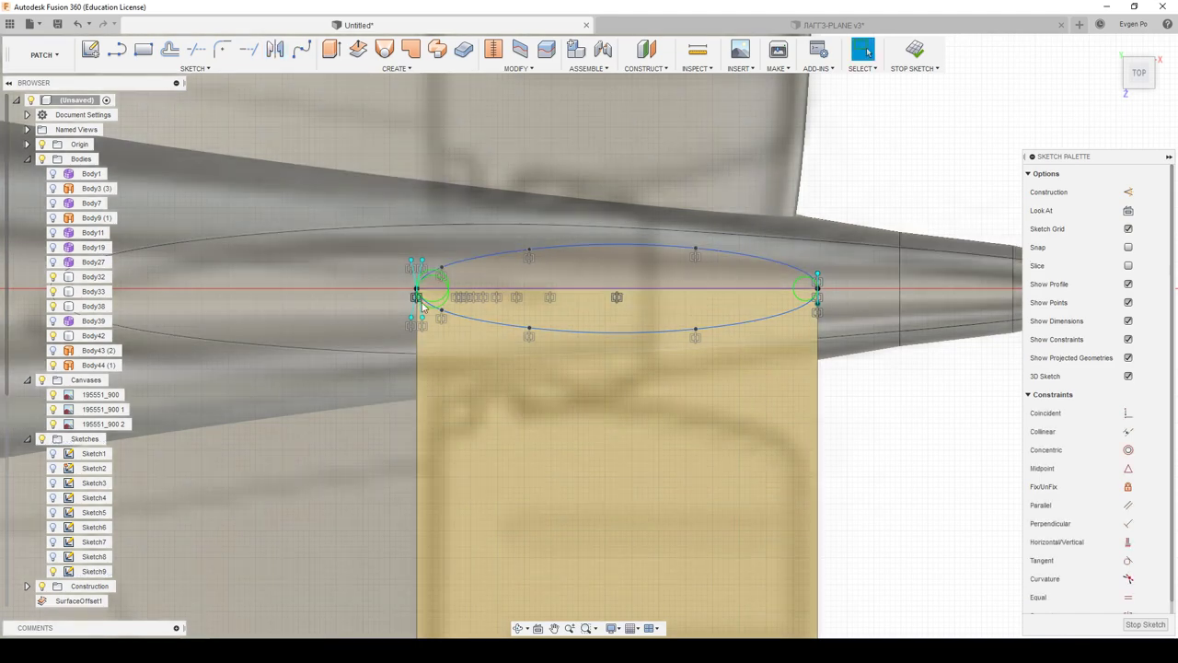
{"action": "scroll", "coordinate": [408, 316], "scroll_direction": "up", "scroll_amount": 3}
{"action": "scroll", "coordinate": [406, 316], "scroll_direction": "up", "scroll_amount": 3}
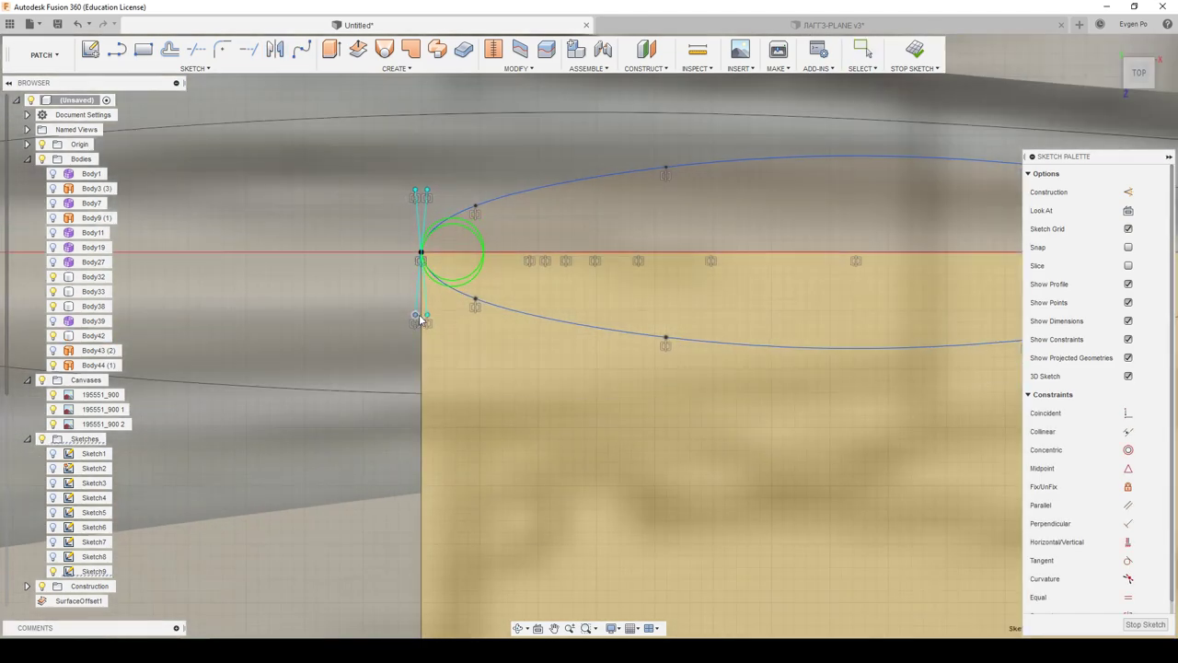
{"action": "scroll", "coordinate": [283, 330], "scroll_direction": "down", "scroll_amount": 1}
{"action": "scroll", "coordinate": [276, 340], "scroll_direction": "down", "scroll_amount": 2}
{"action": "scroll", "coordinate": [705, 320], "scroll_direction": "up", "scroll_amount": 5}
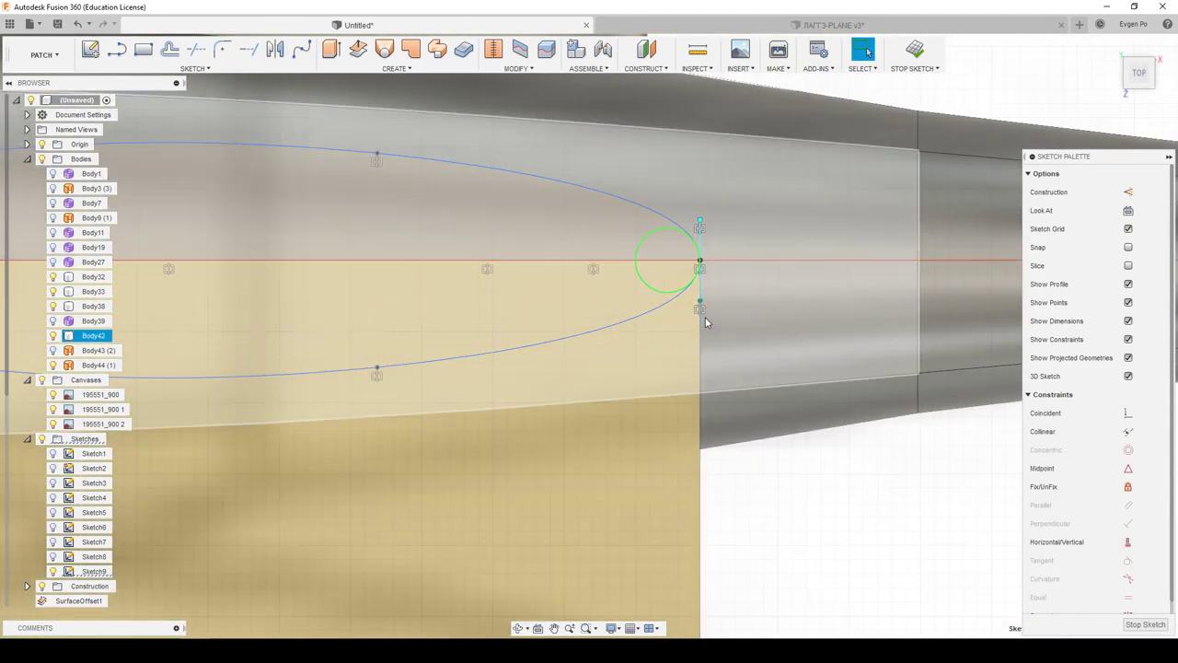
{"action": "scroll", "coordinate": [705, 320], "scroll_direction": "up", "scroll_amount": 2}
{"action": "scroll", "coordinate": [722, 179], "scroll_direction": "up", "scroll_amount": 3}
{"action": "scroll", "coordinate": [695, 167], "scroll_direction": "down", "scroll_amount": 1}
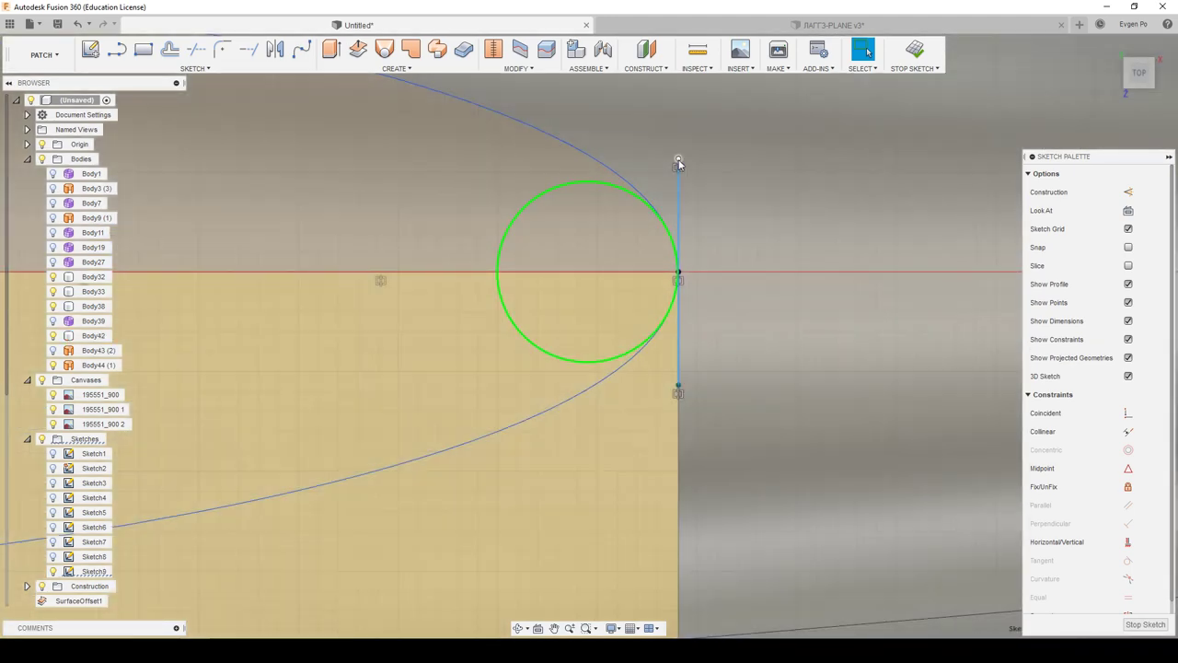
{"action": "scroll", "coordinate": [816, 244], "scroll_direction": "down", "scroll_amount": 2}
{"action": "scroll", "coordinate": [818, 244], "scroll_direction": "down", "scroll_amount": 3}
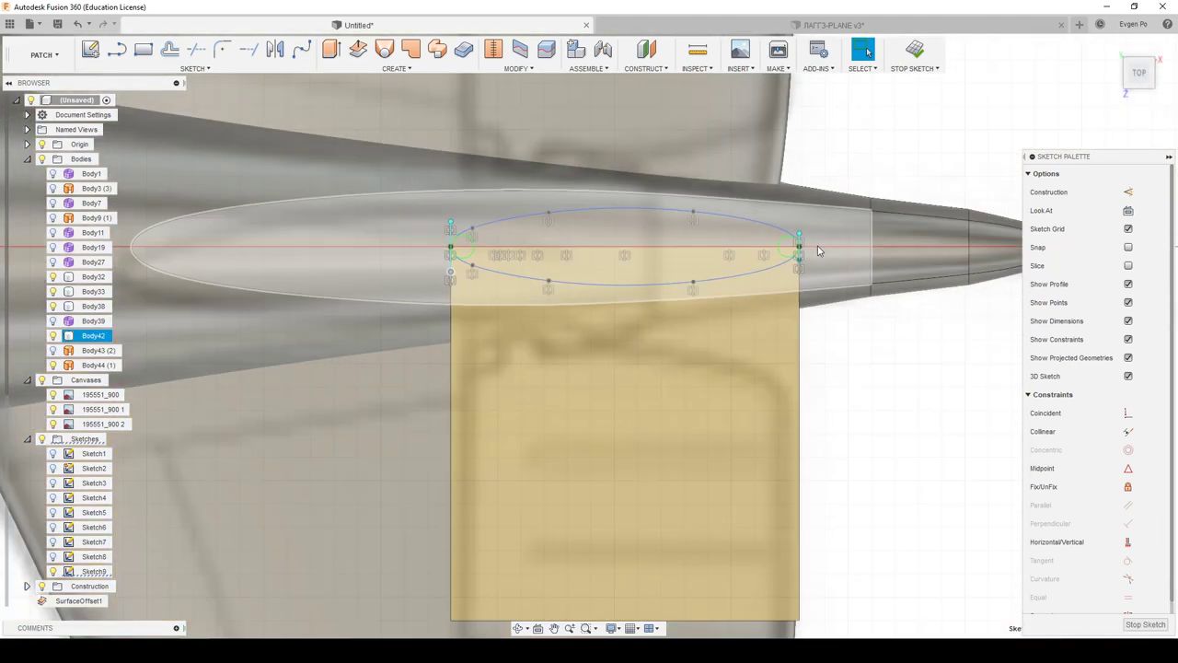
{"action": "scroll", "coordinate": [818, 246], "scroll_direction": "down", "scroll_amount": 1}
{"action": "left_click", "coordinate": [1146, 626]}
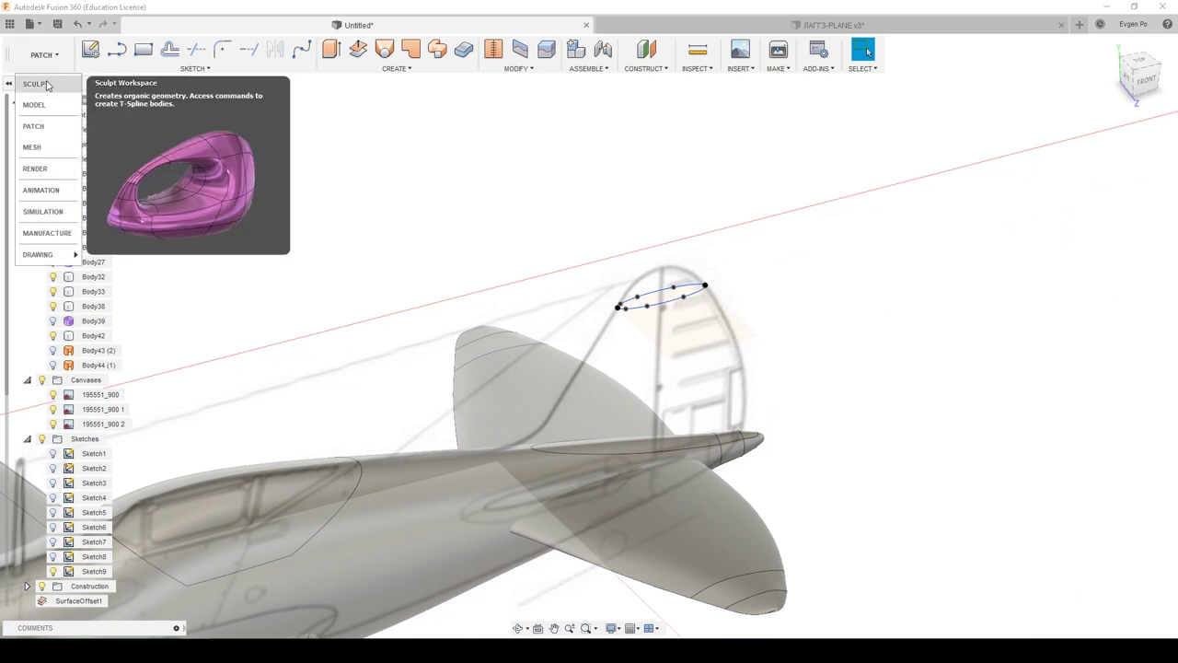
Step: In Sculpt, start a loft and pick the fuselage edge and tail edges as profiles
{"action": "left_click", "coordinate": [41, 83]}
{"action": "left_click", "coordinate": [173, 51]}
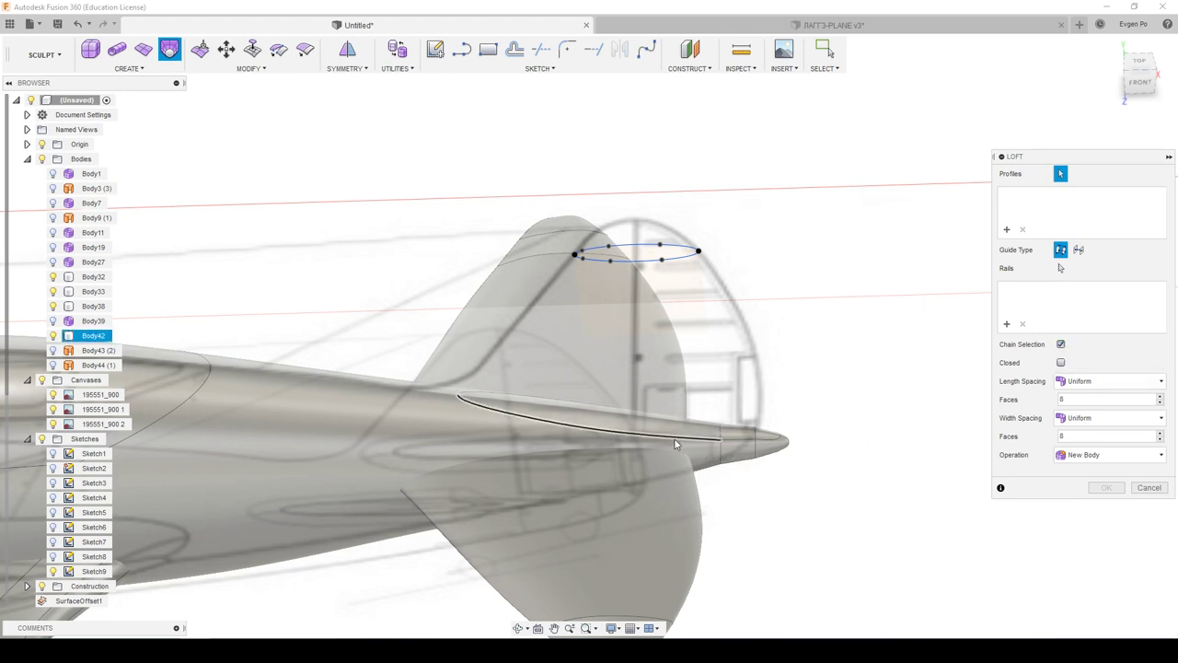
{"action": "left_click", "coordinate": [675, 440]}
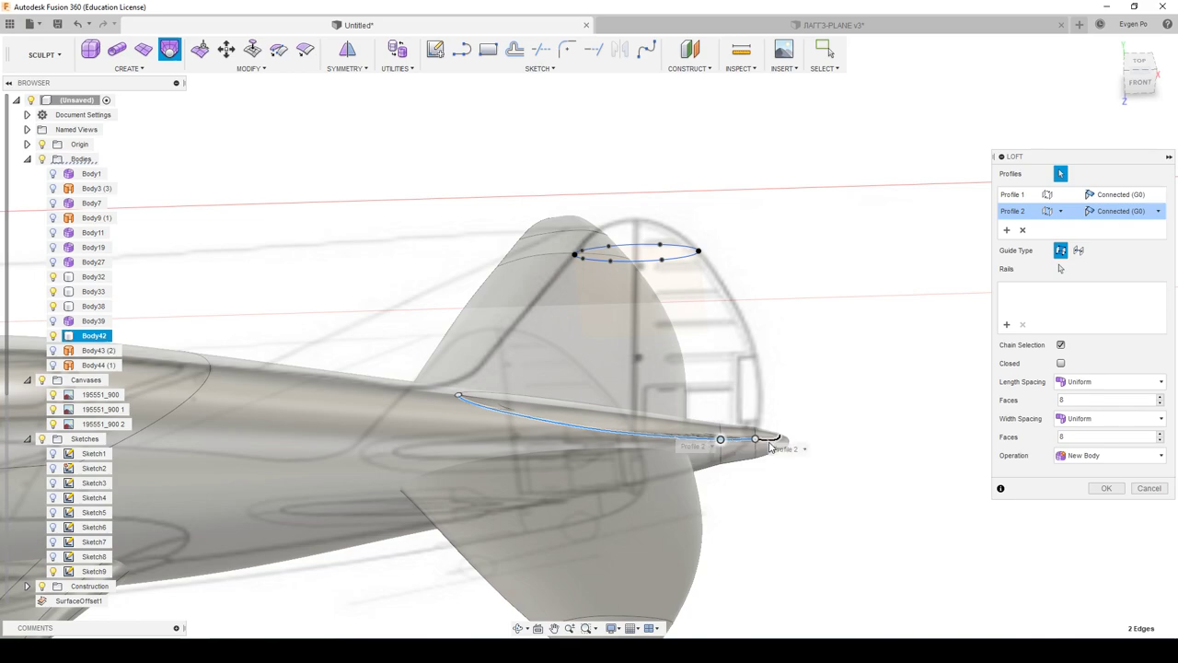
{"action": "left_click", "coordinate": [772, 446]}
{"action": "middle_click_drag", "start_coordinate": [771, 446], "coordinate": [785, 509], "text": "shift"}
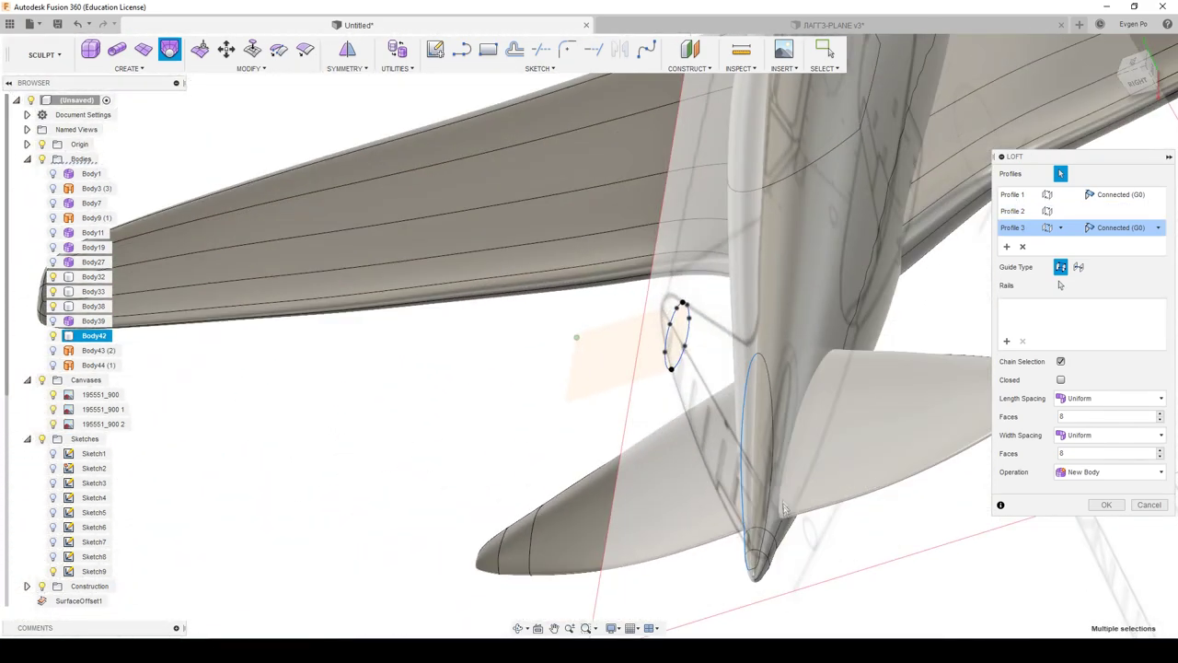
{"action": "left_click", "coordinate": [773, 504]}
{"action": "middle_click_drag", "start_coordinate": [773, 504], "coordinate": [707, 485], "text": "shift"}
{"action": "left_click", "coordinate": [707, 485]}
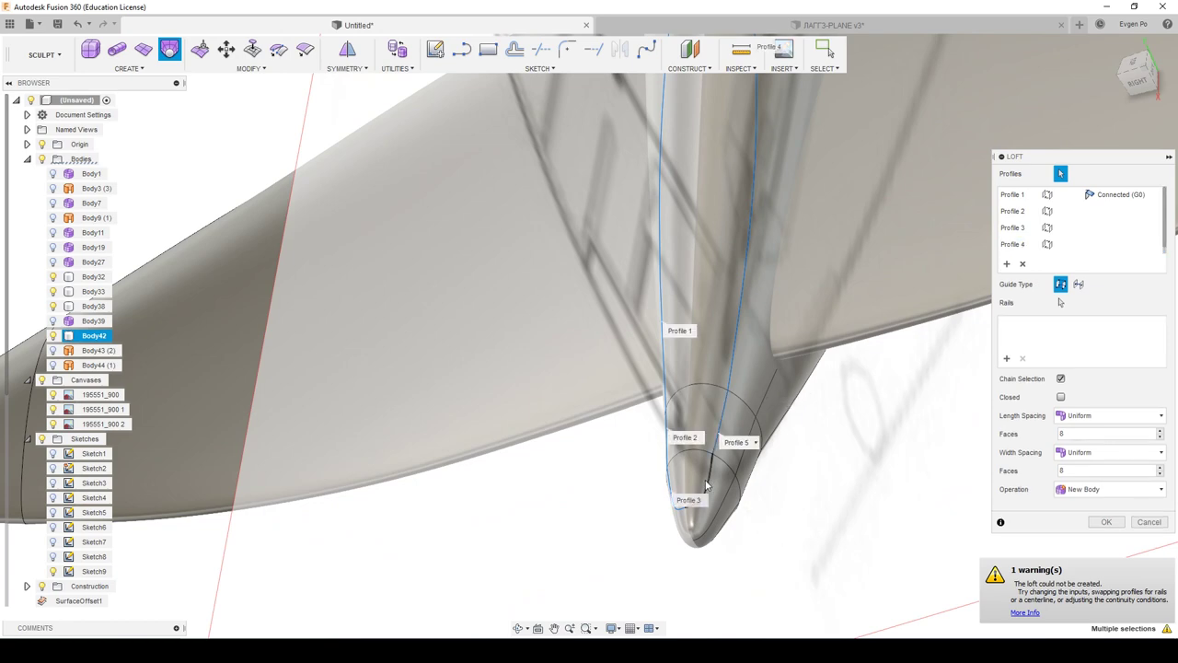
Step: Inspect the fin-tip ellipse loft and cancel it after the failure warning
{"action": "middle_click_drag", "start_coordinate": [707, 485], "coordinate": [660, 396], "text": "shift"}
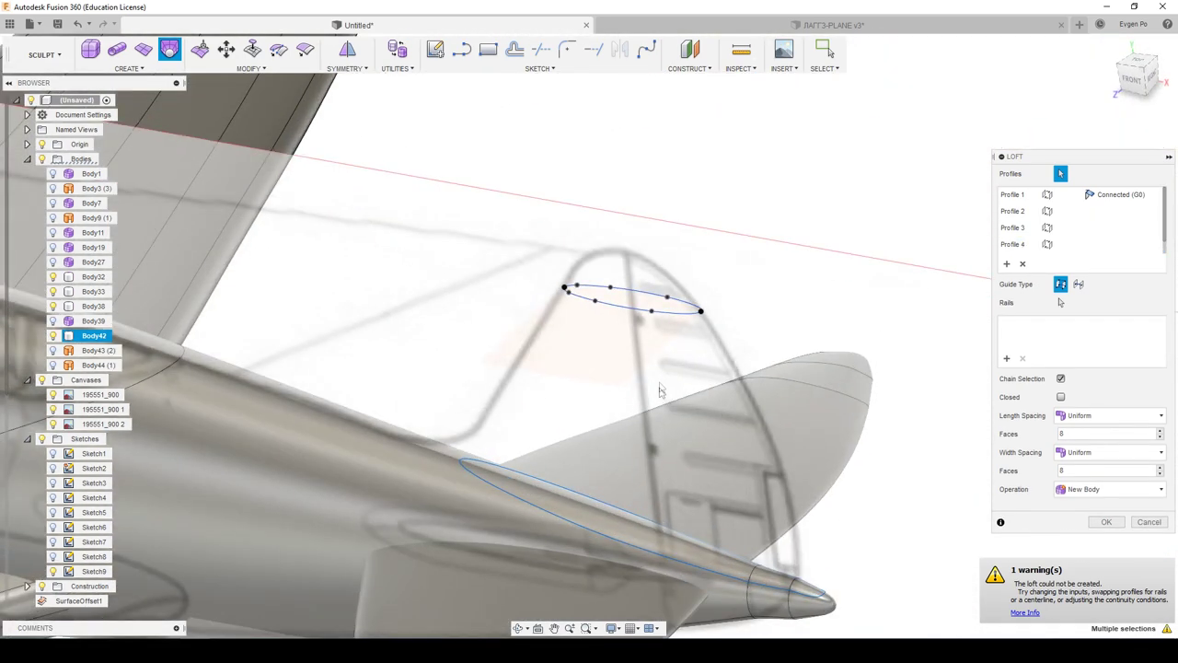
{"action": "middle_click_drag", "start_coordinate": [667, 313], "coordinate": [686, 309], "text": "shift"}
{"action": "scroll", "coordinate": [533, 295], "scroll_direction": "up", "scroll_amount": 3}
{"action": "mouse_move", "coordinate": [533, 294]}
{"action": "middle_mouse_down", "text": "shift"}
{"action": "mouse_move", "coordinate": [562, 308]}
{"action": "mouse_move", "coordinate": [713, 313]}
{"action": "middle_mouse_up", "text": "shift"}
{"action": "scroll", "coordinate": [561, 308], "scroll_direction": "up", "scroll_amount": 3}
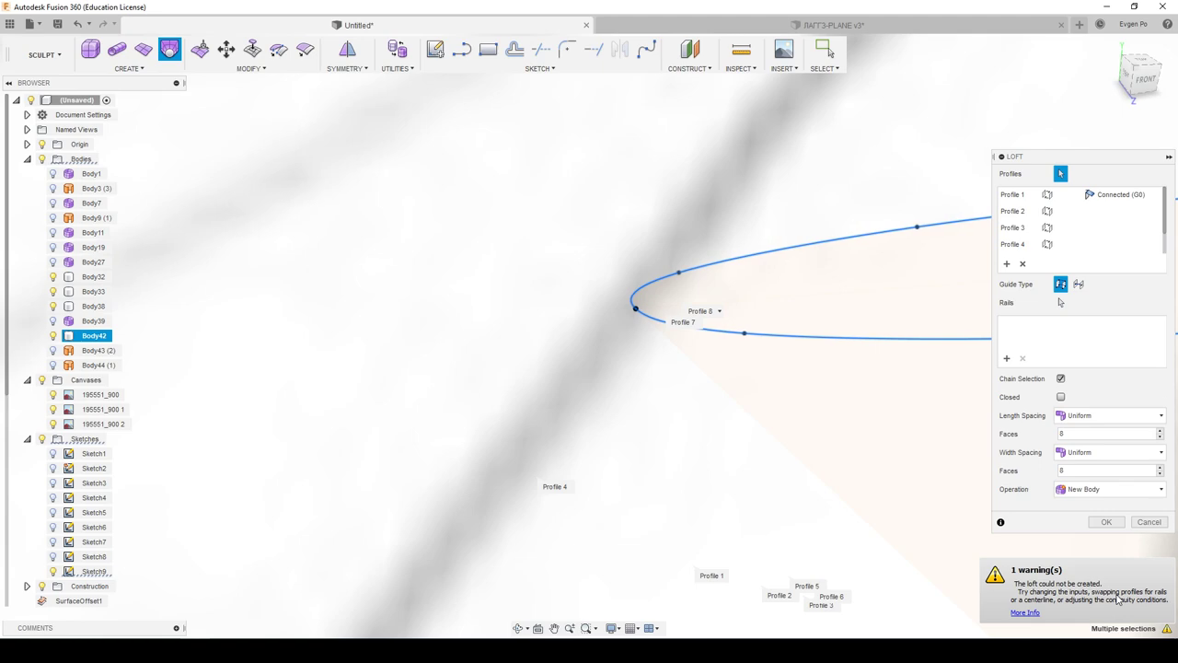
{"action": "left_click", "coordinate": [1149, 522]}
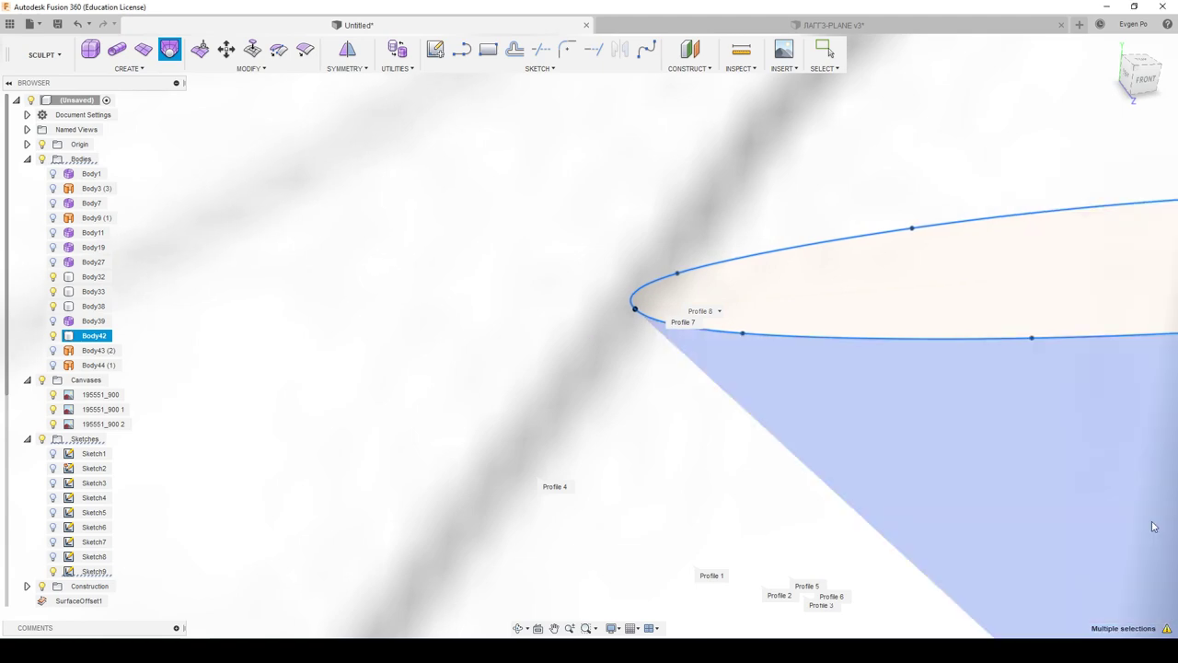
{"action": "scroll", "coordinate": [570, 371], "scroll_direction": "down", "scroll_amount": 5}
{"action": "scroll", "coordinate": [579, 376], "scroll_direction": "down", "scroll_amount": 5}
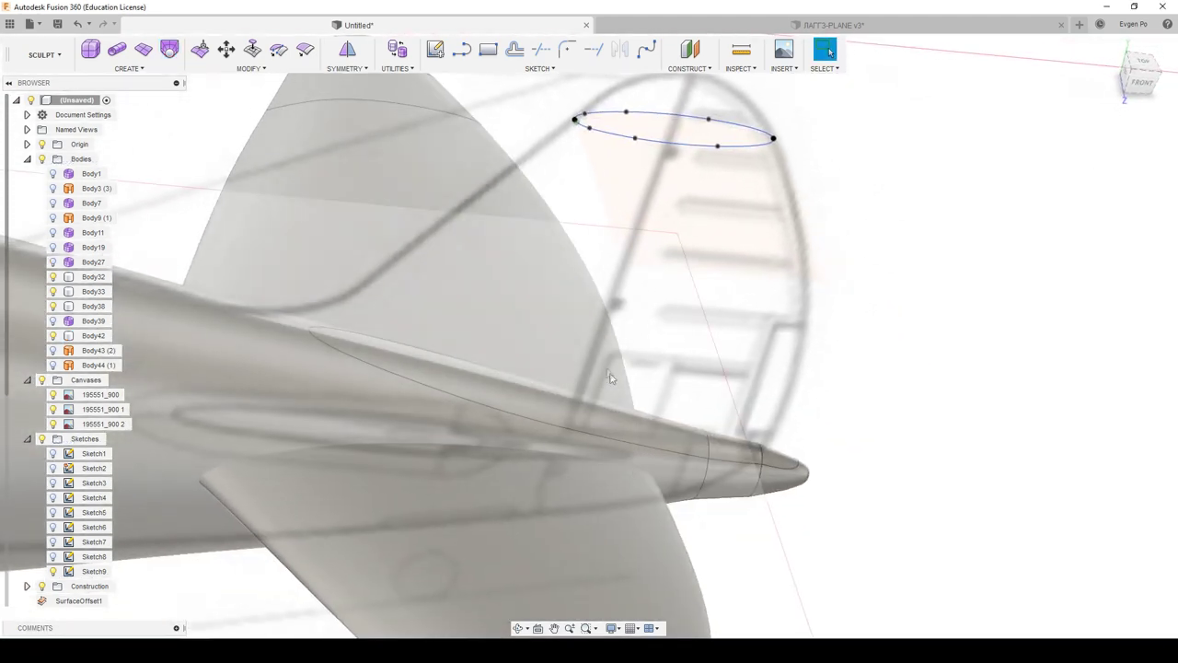
Step: Try lofting the top ellipse to the fuselage spline, then cancel the failed loft
{"action": "left_click", "coordinate": [170, 49]}
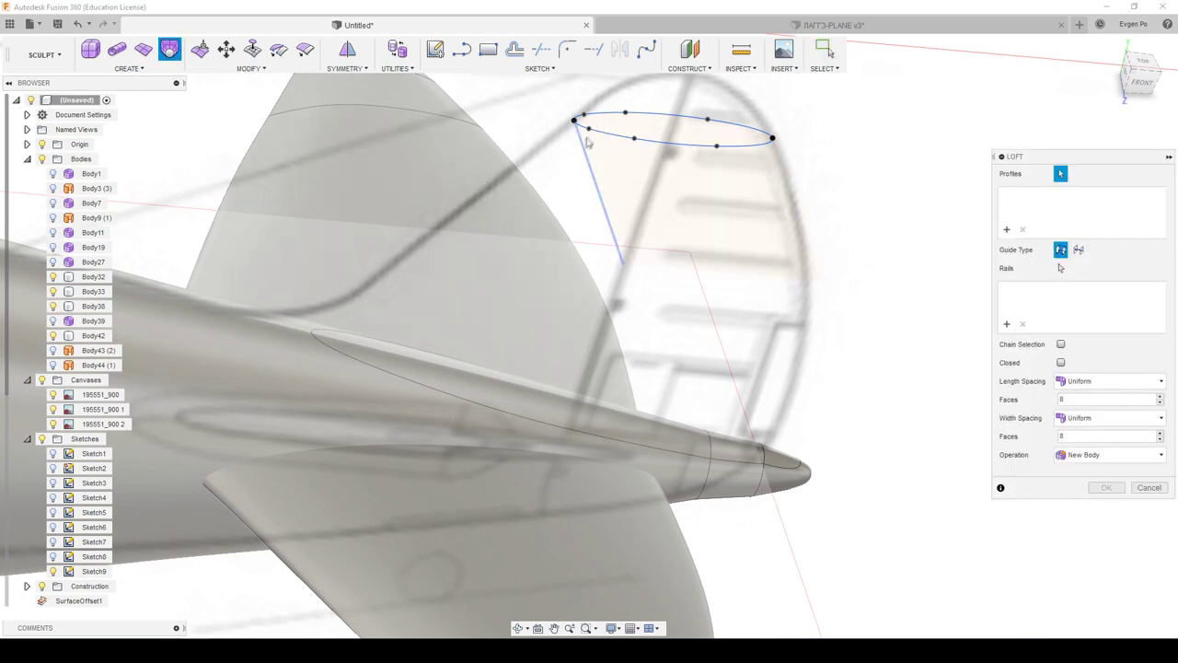
{"action": "left_click", "coordinate": [605, 137]}
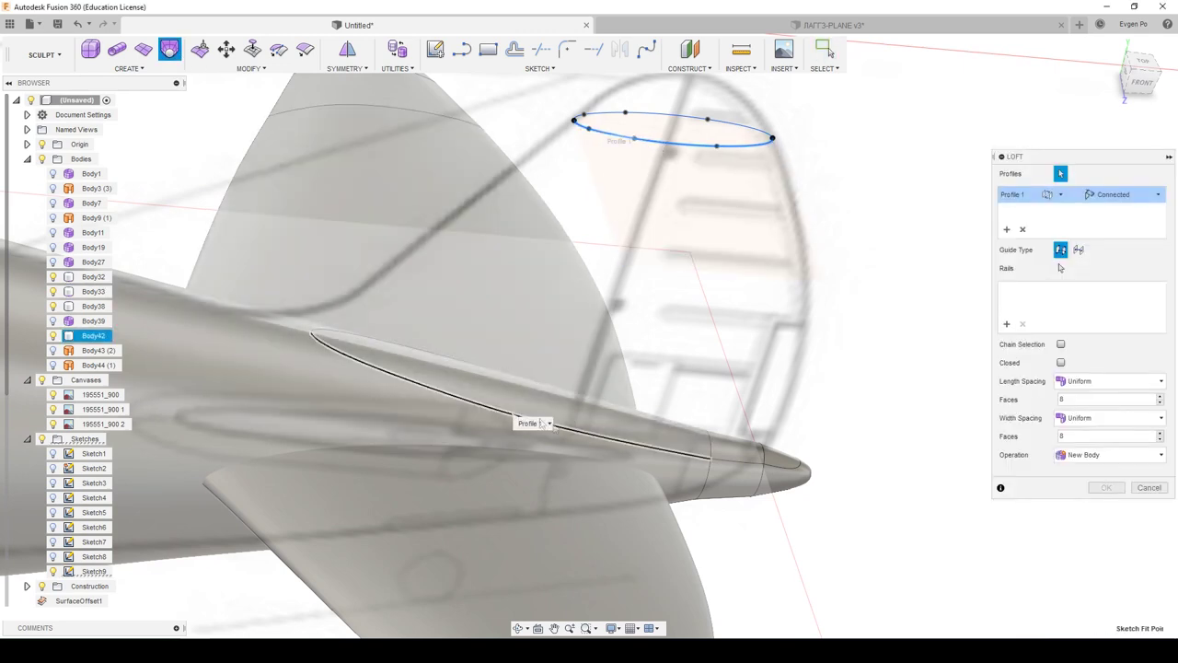
{"action": "left_click", "coordinate": [543, 422]}
{"action": "mouse_move", "coordinate": [787, 474]}
{"action": "middle_mouse_down", "text": "shift"}
{"action": "mouse_move", "coordinate": [763, 467]}
{"action": "mouse_move", "coordinate": [515, 568]}
{"action": "middle_mouse_up", "text": "shift"}
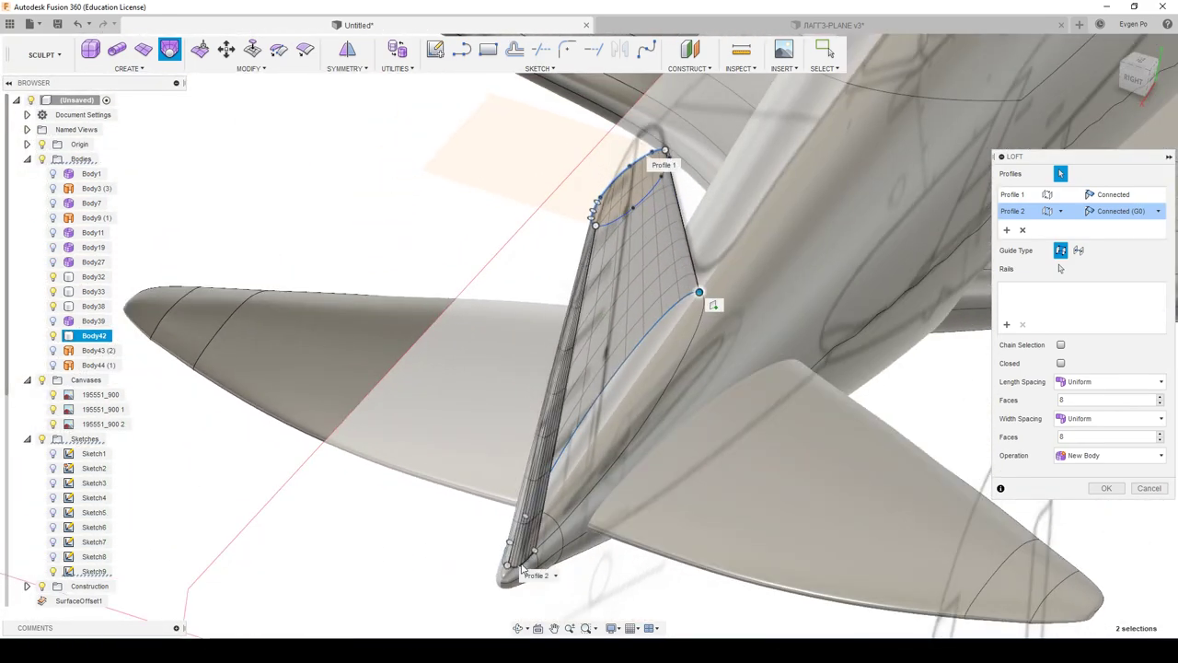
{"action": "left_click", "coordinate": [609, 229]}
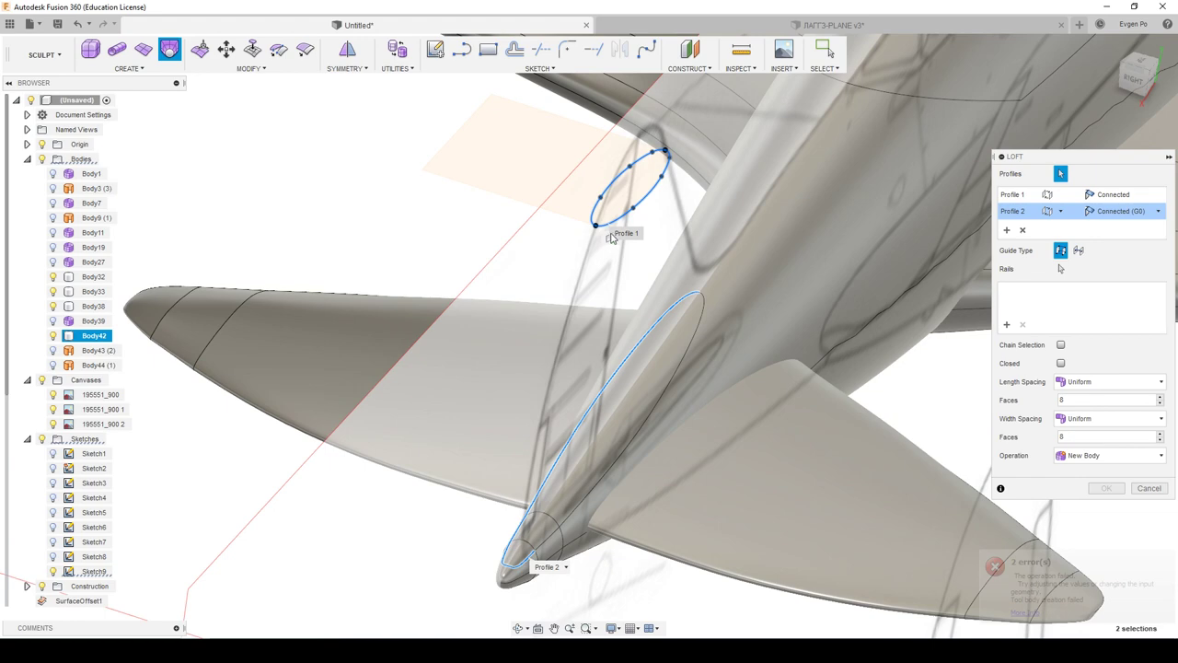
{"action": "middle_click_drag", "start_coordinate": [609, 229], "coordinate": [623, 235], "text": "shift"}
{"action": "key", "text": "Escape"}
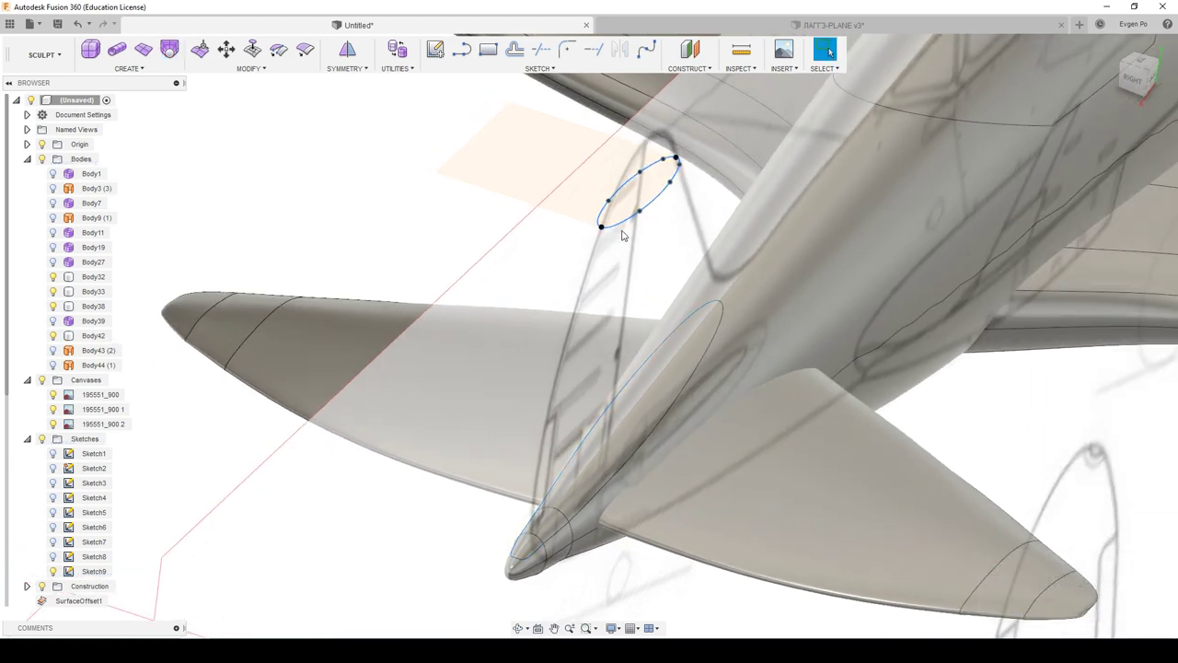
Step: Start a new loft from the top ellipse to the tail outline and preview it
{"action": "left_click", "coordinate": [171, 53]}
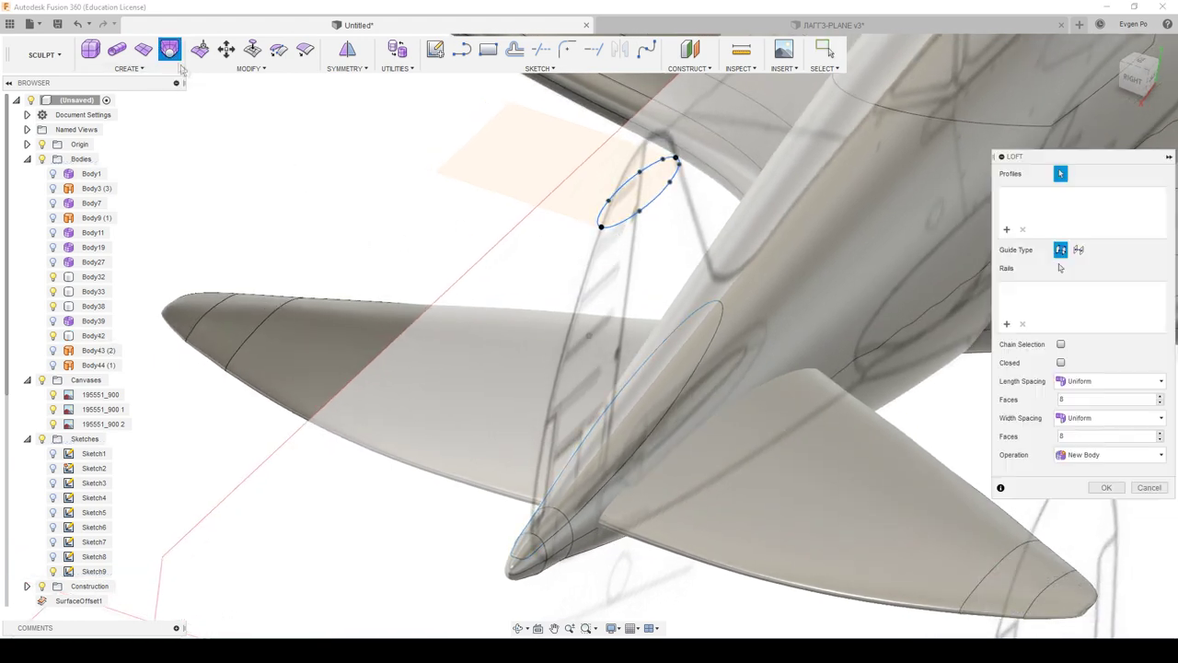
{"action": "middle_click_drag", "start_coordinate": [516, 239], "coordinate": [590, 224], "text": "shift"}
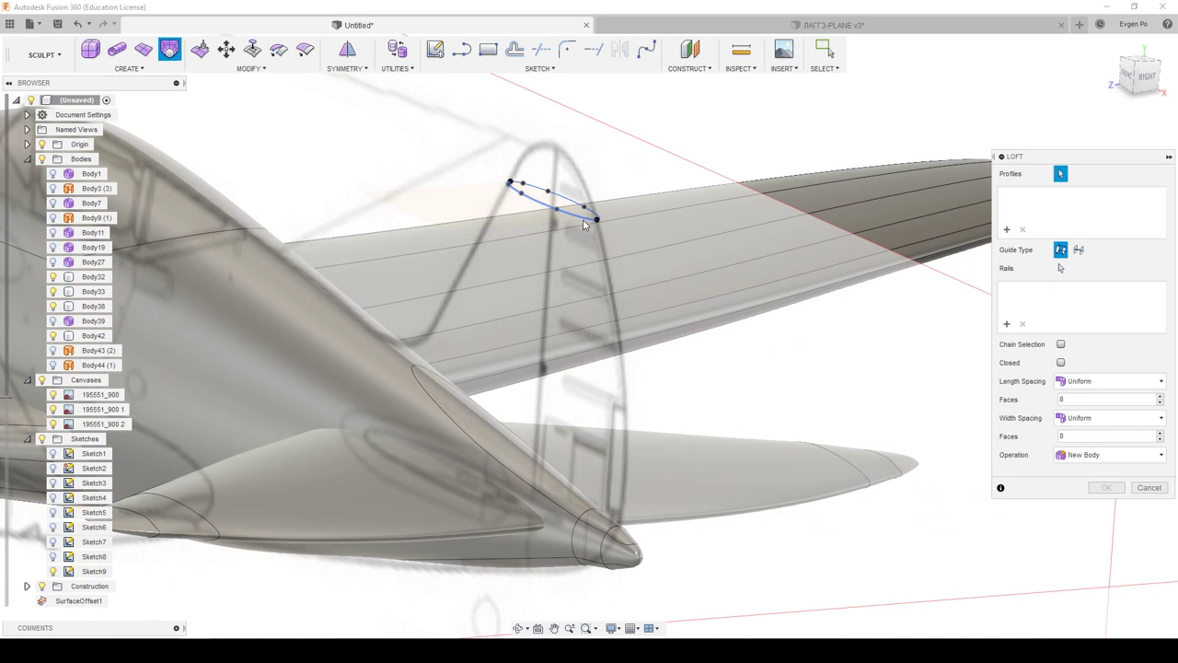
{"action": "left_click", "coordinate": [585, 223]}
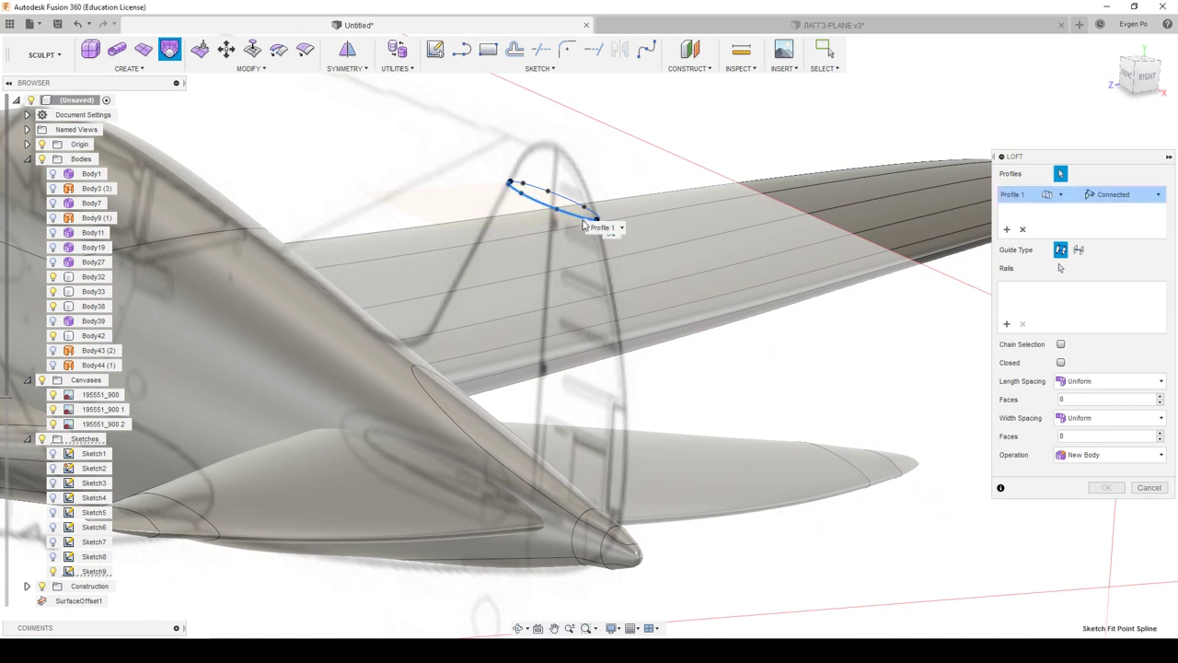
{"action": "left_click", "coordinate": [604, 535]}
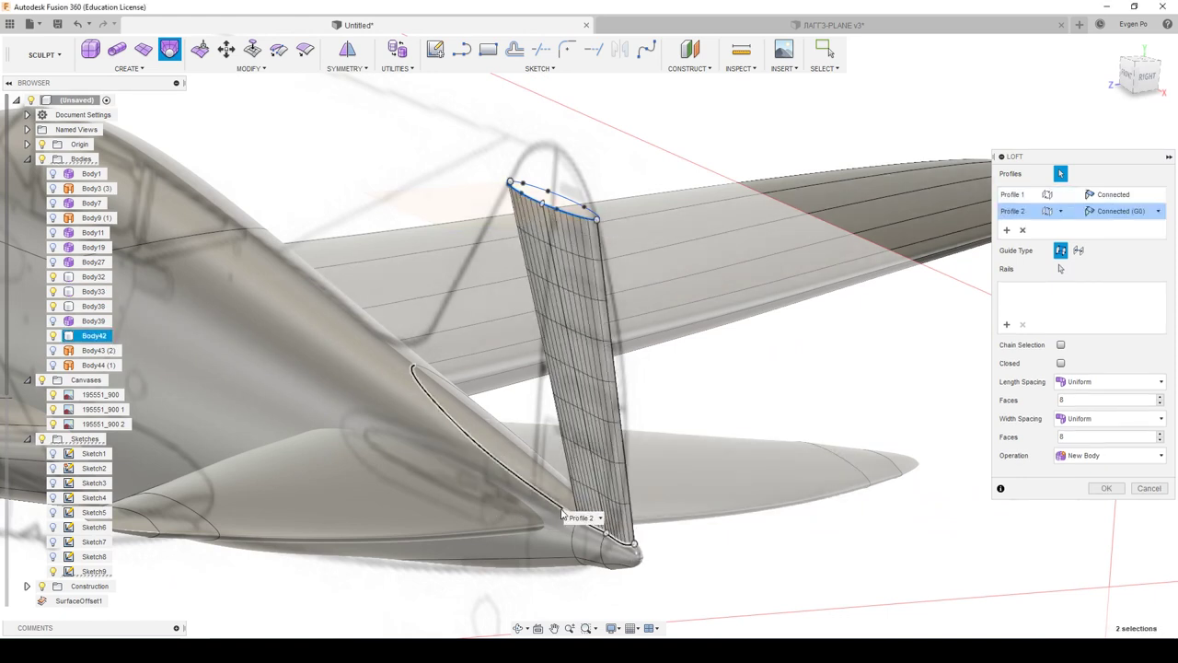
{"action": "mouse_move", "coordinate": [563, 513]}
{"action": "middle_mouse_down", "text": "shift"}
{"action": "mouse_move", "coordinate": [603, 431]}
{"action": "mouse_move", "coordinate": [606, 322]}
{"action": "mouse_move", "coordinate": [582, 290]}
{"action": "middle_mouse_up", "text": "shift"}
{"action": "scroll", "coordinate": [578, 272], "scroll_direction": "up", "scroll_amount": 1}
{"action": "scroll", "coordinate": [580, 271], "scroll_direction": "up", "scroll_amount": 2}
{"action": "scroll", "coordinate": [580, 271], "scroll_direction": "up", "scroll_amount": 2}
{"action": "scroll", "coordinate": [583, 269], "scroll_direction": "up", "scroll_amount": 2}
{"action": "middle_click_drag", "start_coordinate": [584, 269], "coordinate": [1137, 317], "text": "shift"}
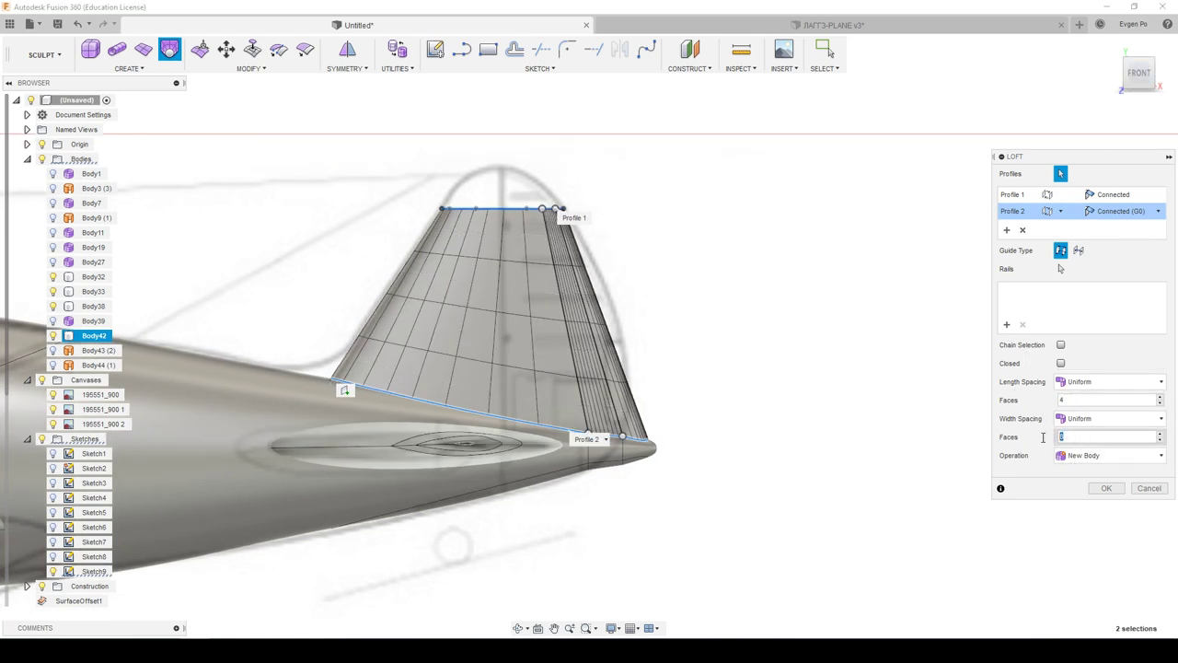
{"action": "type", "text": "4"}
Step: Set 4 faces each way, make the loft closed, and create fin bodies Body46–48
{"action": "key", "text": "Return"}
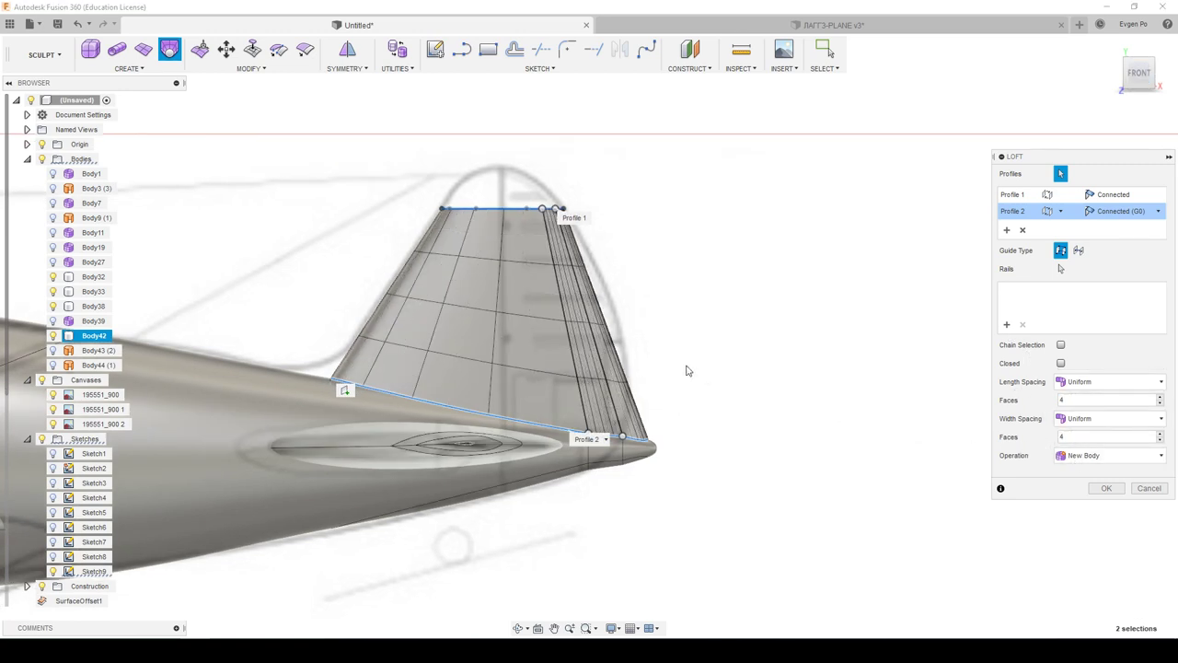
{"action": "left_click", "coordinate": [1061, 364]}
{"action": "left_click", "coordinate": [1109, 488]}
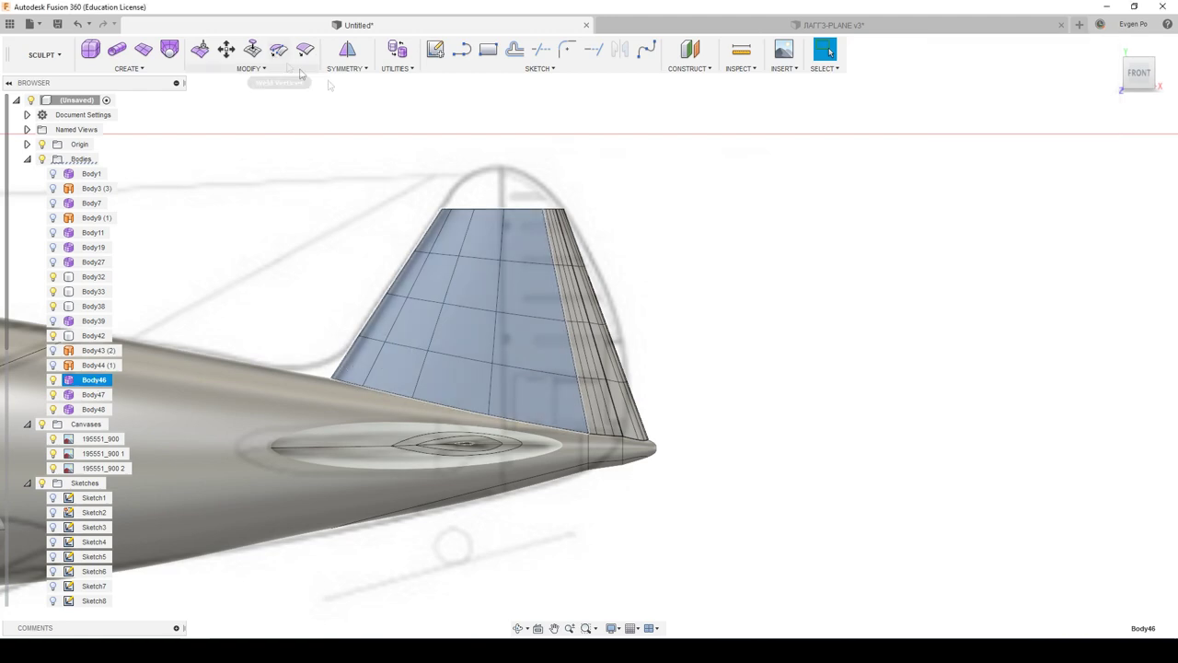
{"action": "left_click", "coordinate": [93, 409], "text": "ctrl"}
Step: Orbit around the fin root to check where Body48 meets the fuselage, then select the fuselage face
{"action": "mouse_move", "coordinate": [368, 277]}
{"action": "middle_mouse_down", "text": "shift"}
{"action": "mouse_move", "coordinate": [563, 217]}
{"action": "mouse_move", "coordinate": [309, 119]}
{"action": "middle_mouse_up", "text": "shift"}
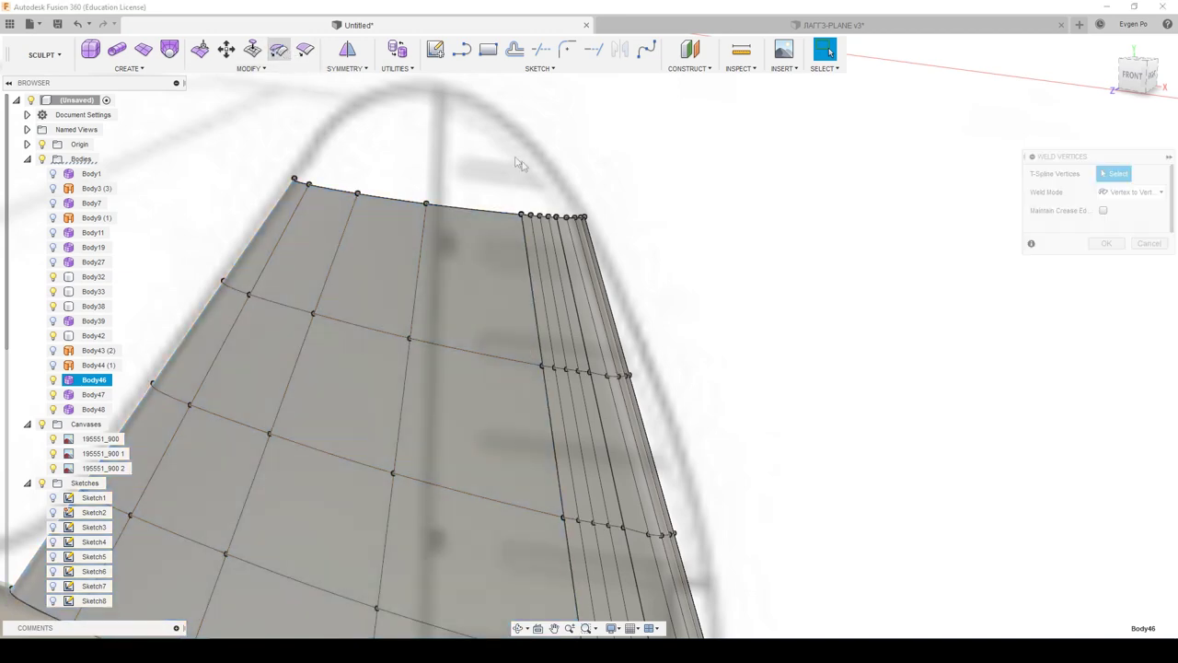
{"action": "scroll", "coordinate": [503, 153], "scroll_direction": "up", "scroll_amount": 3}
{"action": "scroll", "coordinate": [533, 178], "scroll_direction": "up", "scroll_amount": 2}
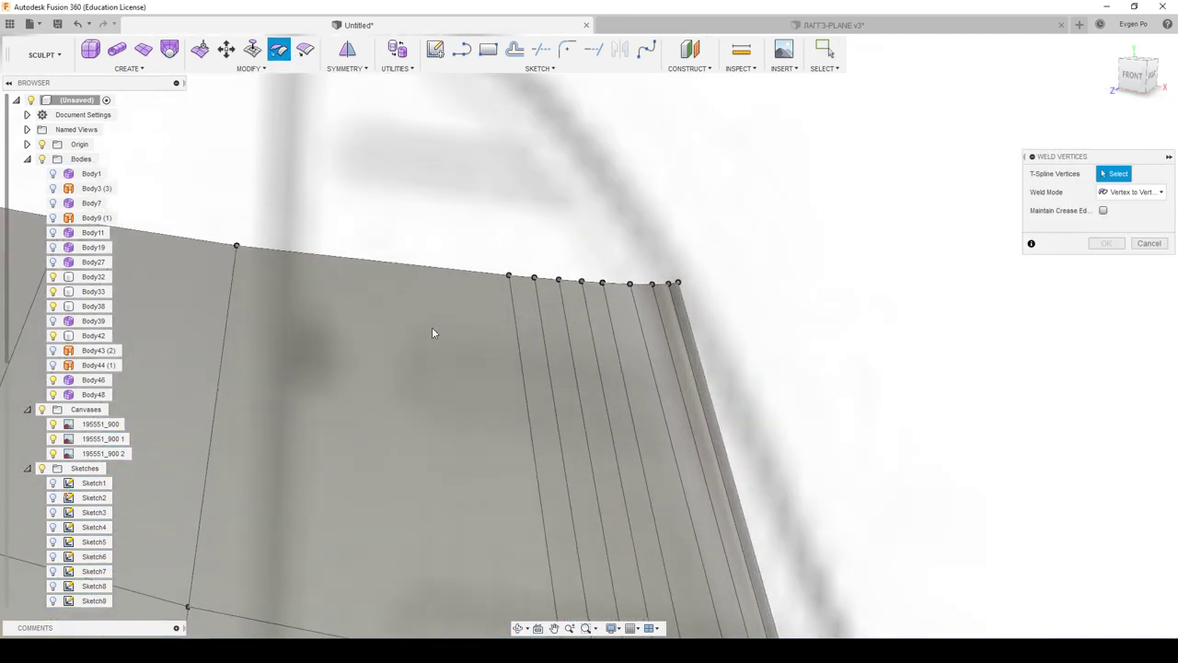
{"action": "scroll", "coordinate": [435, 331], "scroll_direction": "down", "scroll_amount": 3}
{"action": "mouse_move", "coordinate": [429, 323]}
{"action": "middle_mouse_down", "text": "shift"}
{"action": "mouse_move", "coordinate": [808, 446]}
{"action": "mouse_move", "coordinate": [819, 348]}
{"action": "middle_mouse_up", "text": "shift"}
{"action": "middle_click_drag", "start_coordinate": [676, 430], "coordinate": [522, 445], "text": "shift"}
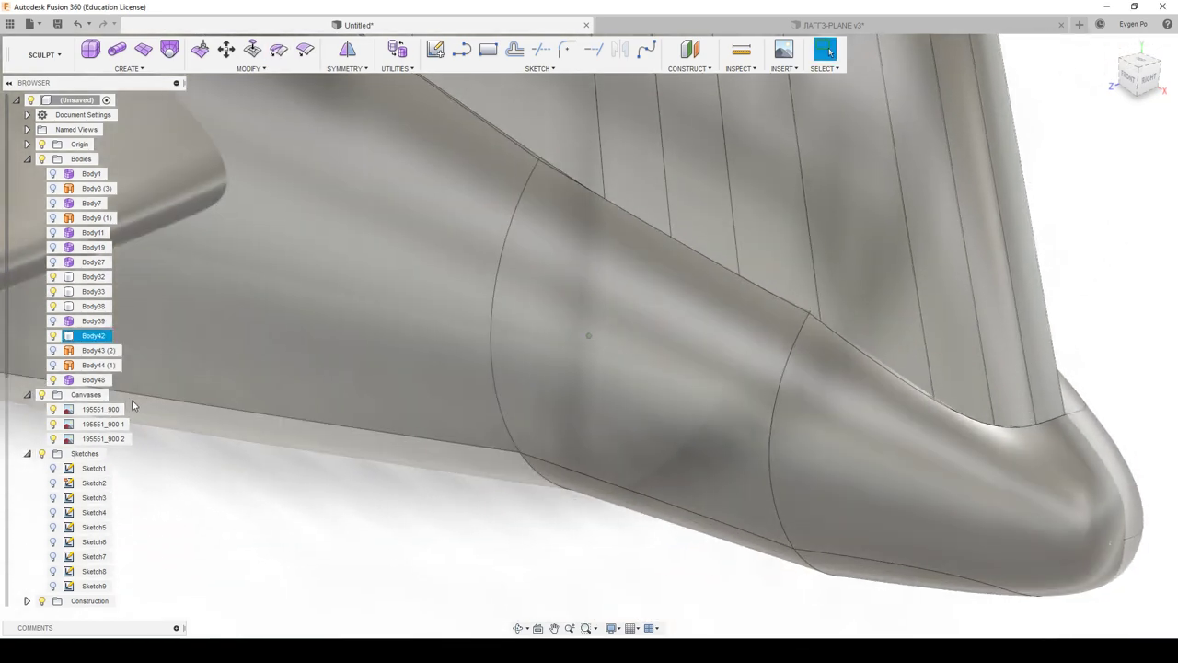
{"action": "scroll", "coordinate": [522, 446], "scroll_direction": "down", "scroll_amount": 3}
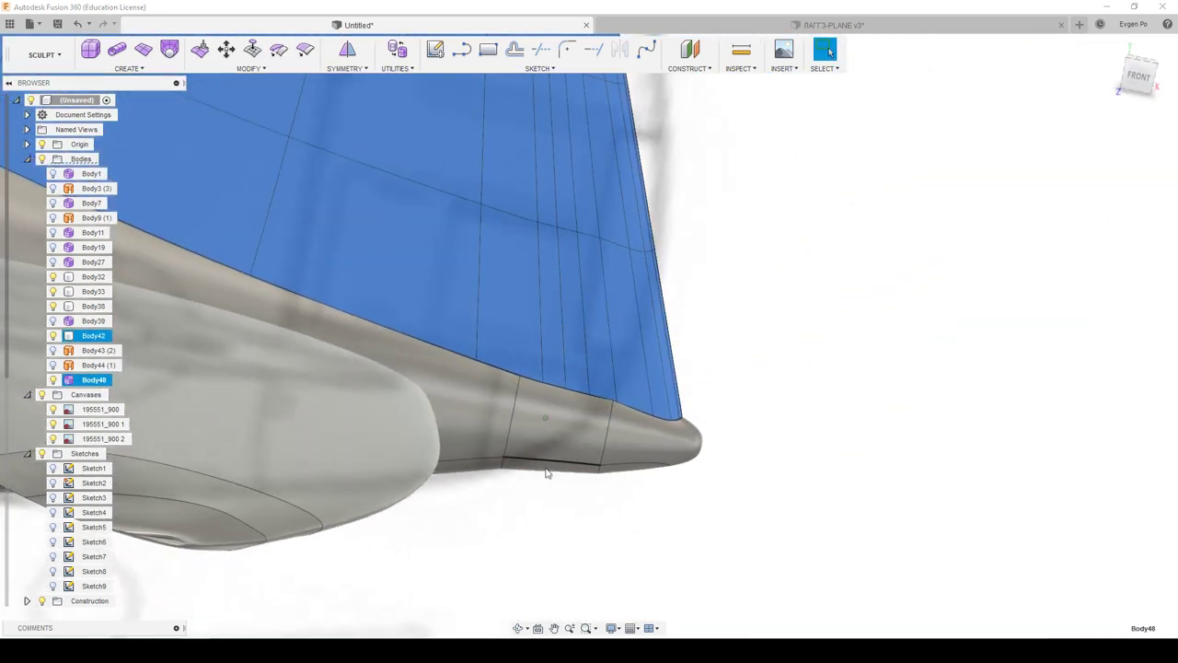
{"action": "scroll", "coordinate": [529, 451], "scroll_direction": "down", "scroll_amount": 3}
{"action": "scroll", "coordinate": [539, 460], "scroll_direction": "down", "scroll_amount": 2}
{"action": "scroll", "coordinate": [551, 469], "scroll_direction": "down", "scroll_amount": 2}
{"action": "mouse_move", "coordinate": [550, 469]}
{"action": "middle_mouse_down", "text": "shift"}
{"action": "mouse_move", "coordinate": [551, 450]}
{"action": "mouse_move", "coordinate": [571, 451]}
{"action": "mouse_move", "coordinate": [589, 432]}
{"action": "middle_mouse_up", "text": "shift"}
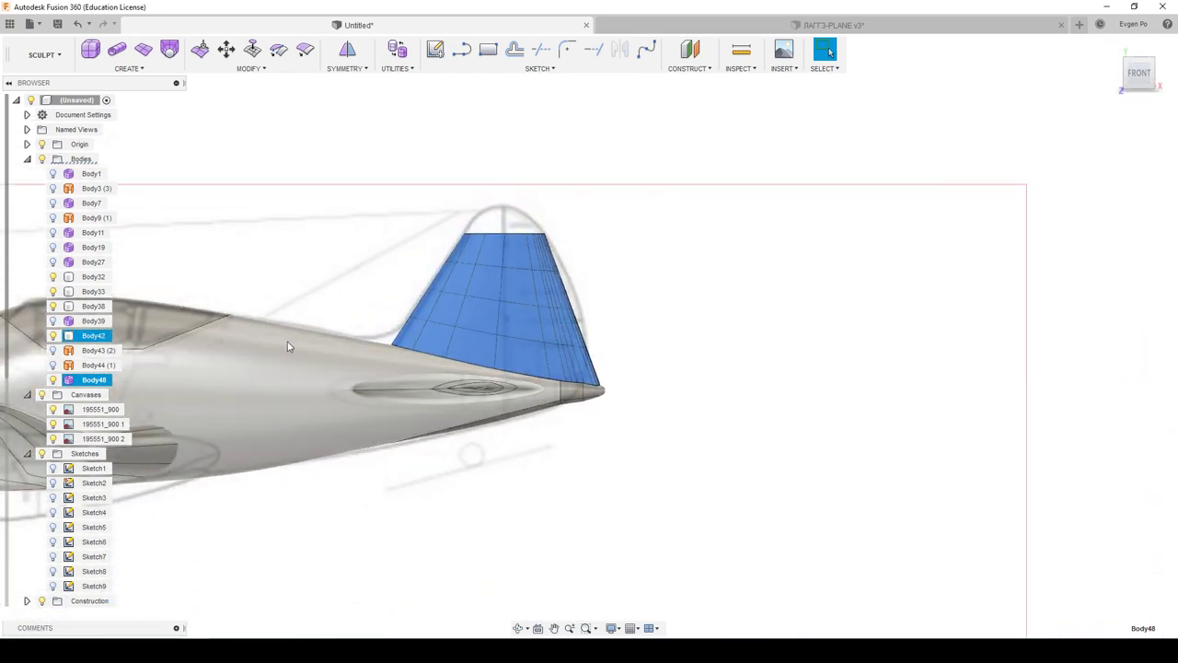
{"action": "left_click", "coordinate": [244, 387]}
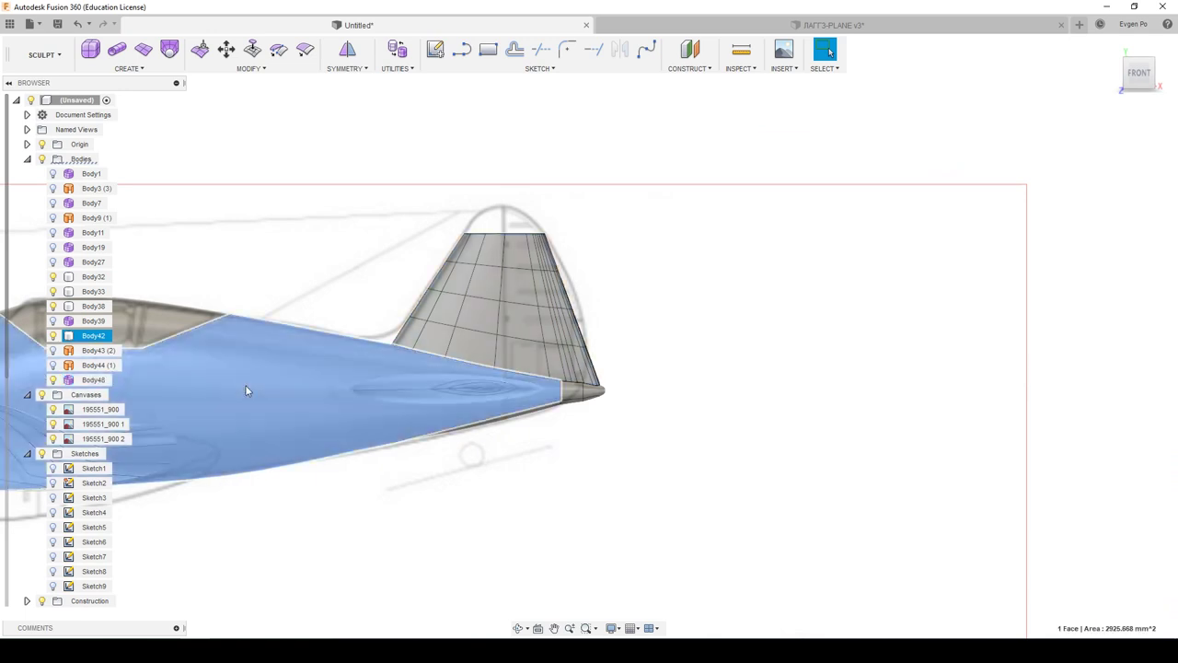
Step: Hide the fuselage and move the fin's bottom edge loop by -1.316 mm
{"action": "left_click", "coordinate": [52, 349]}
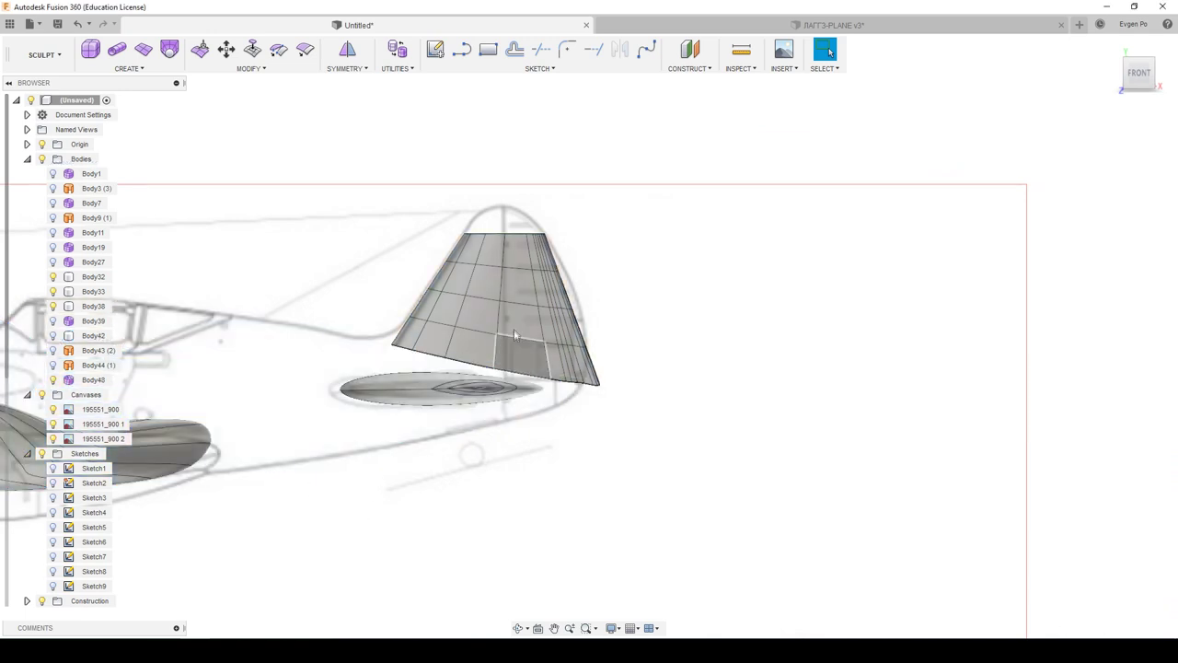
{"action": "scroll", "coordinate": [538, 313], "scroll_direction": "up", "scroll_amount": 3}
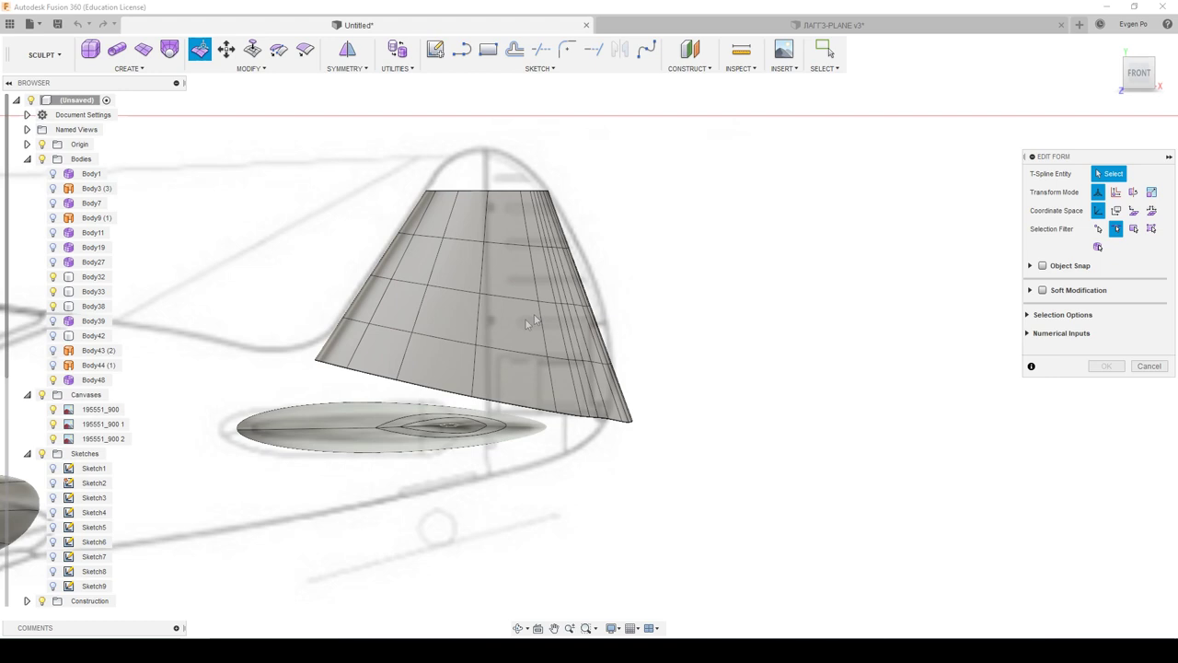
{"action": "double_click", "coordinate": [419, 386]}
{"action": "mouse_move", "coordinate": [543, 390]}
{"action": "left_mouse_down"}
{"action": "mouse_move", "coordinate": [534, 386]}
{"action": "mouse_move", "coordinate": [543, 392]}
{"action": "left_mouse_up"}
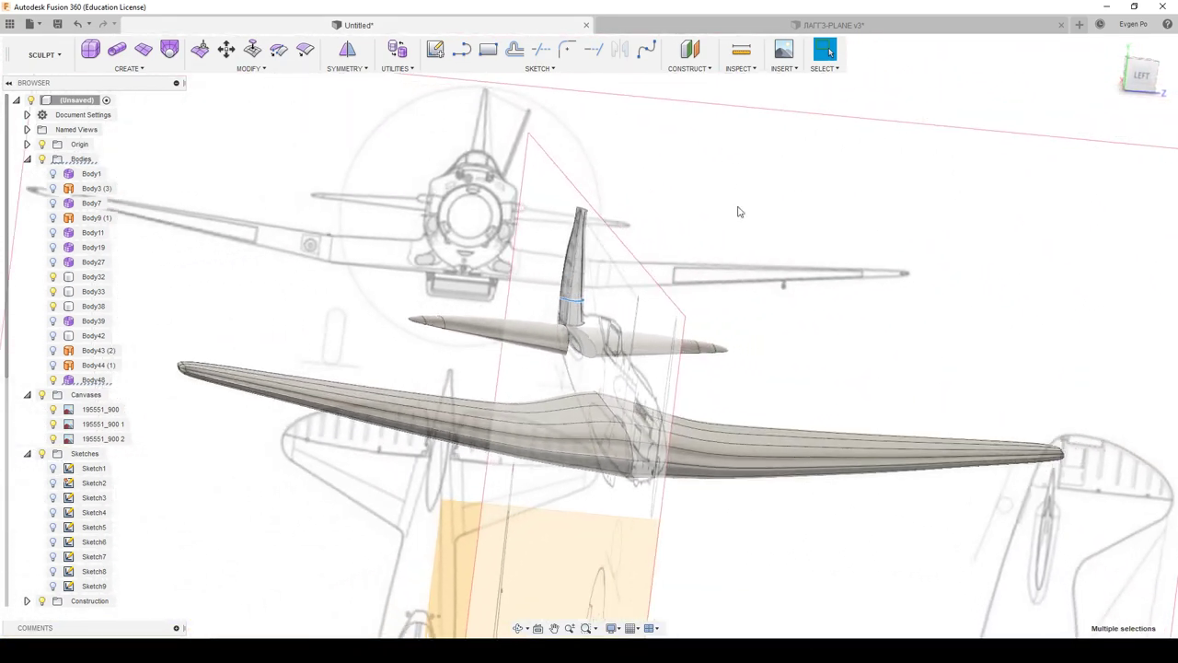
{"action": "left_click", "coordinate": [270, 69]}
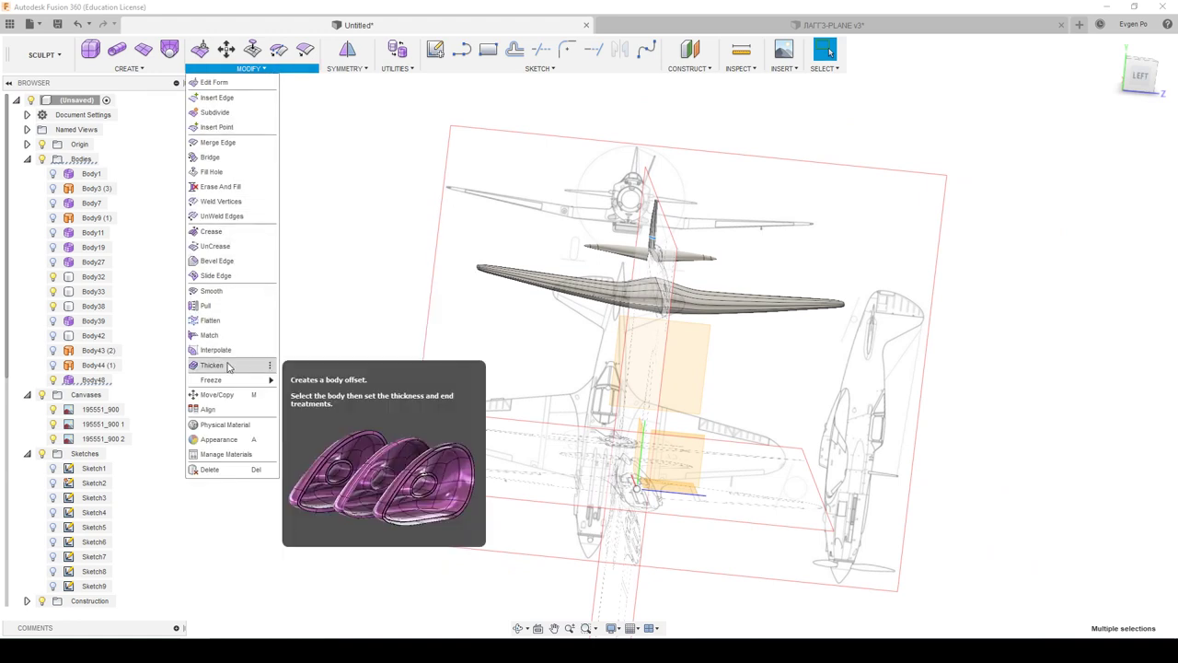
Step: Start Flatten on the selected fin vertices, set to flatten toward a chosen reference plane
{"action": "left_click", "coordinate": [211, 321]}
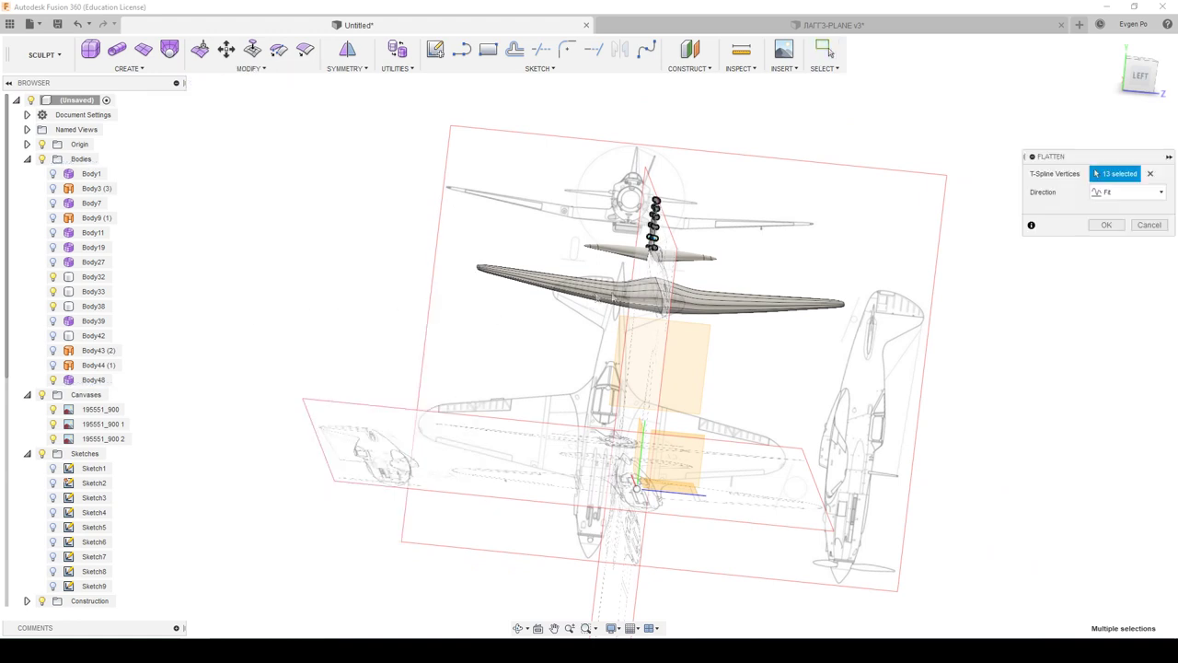
{"action": "middle_click_drag", "start_coordinate": [695, 247], "coordinate": [709, 250], "text": "shift"}
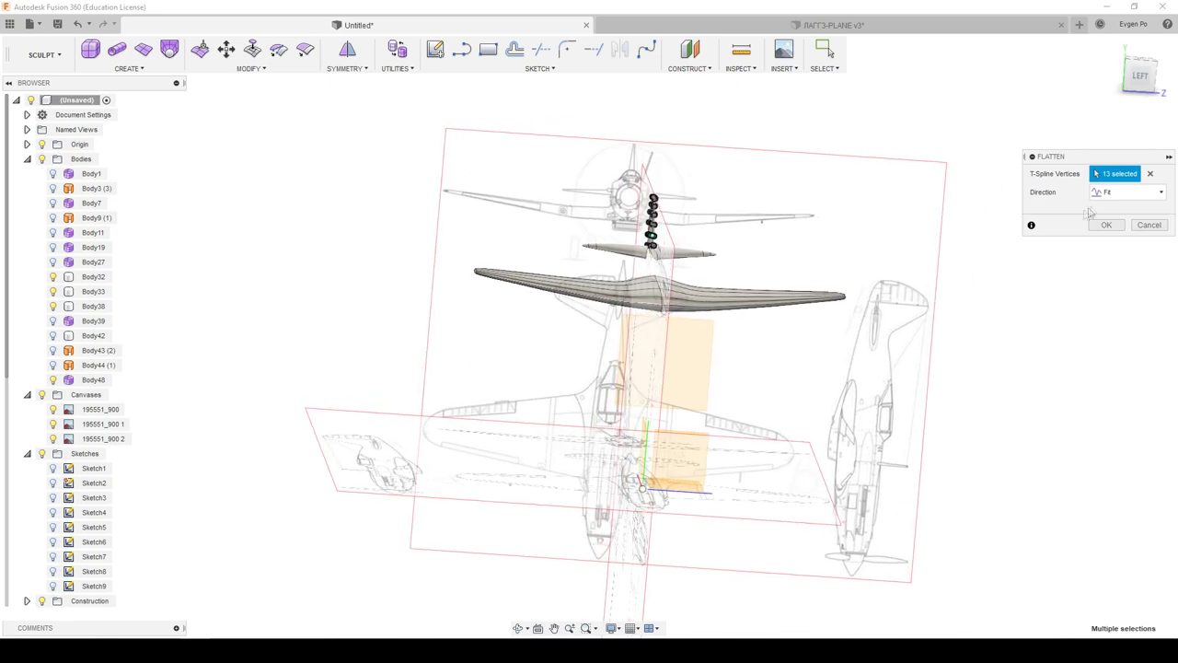
{"action": "left_click", "coordinate": [1121, 193]}
{"action": "left_click", "coordinate": [1120, 225]}
{"action": "mouse_move", "coordinate": [727, 433]}
{"action": "middle_mouse_down", "text": "shift"}
{"action": "mouse_move", "coordinate": [710, 449]}
{"action": "mouse_move", "coordinate": [655, 227]}
{"action": "middle_mouse_up", "text": "shift"}
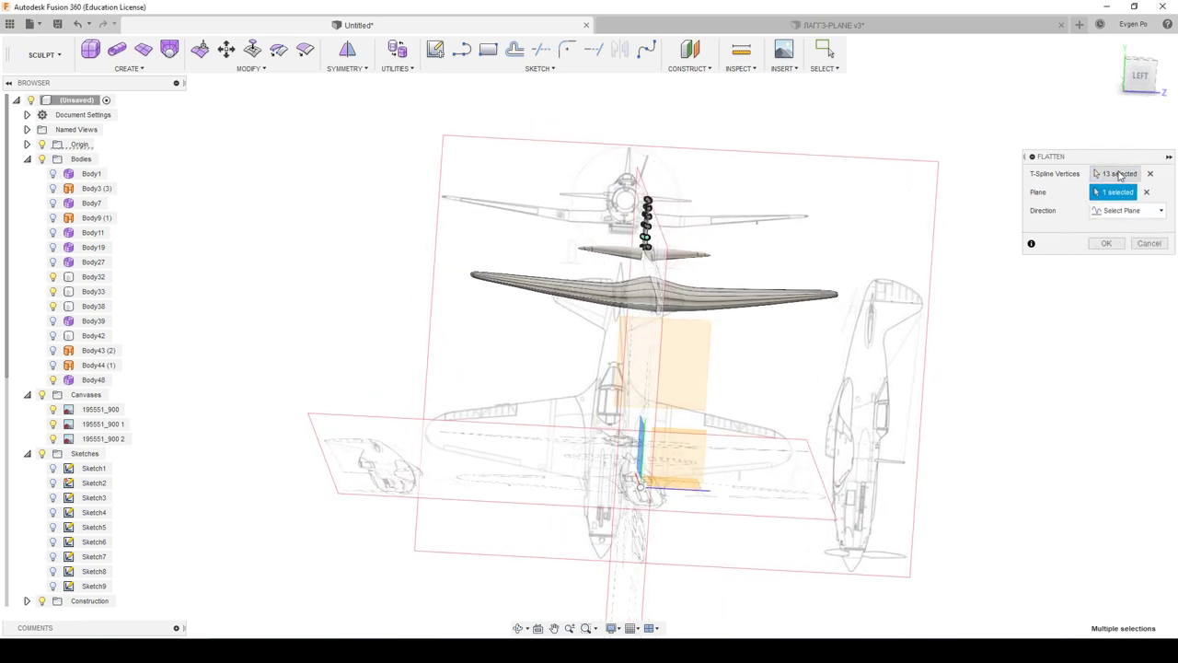
{"action": "scroll", "coordinate": [655, 226], "scroll_direction": "up", "scroll_amount": 5}
{"action": "scroll", "coordinate": [657, 224], "scroll_direction": "up", "scroll_amount": 3}
{"action": "mouse_move", "coordinate": [657, 224]}
{"action": "middle_mouse_down", "text": "shift"}
{"action": "mouse_move", "coordinate": [703, 249]}
{"action": "mouse_move", "coordinate": [1173, 175]}
{"action": "middle_mouse_up", "text": "shift"}
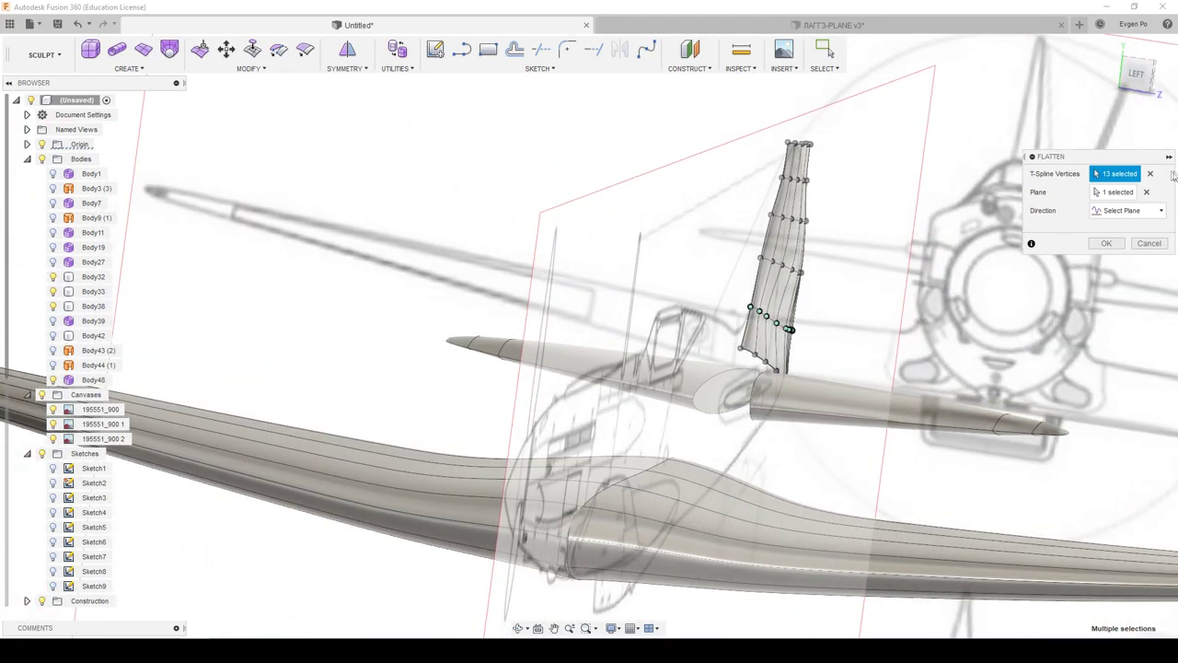
{"action": "middle_click_drag", "start_coordinate": [1067, 230], "coordinate": [869, 274], "text": "shift"}
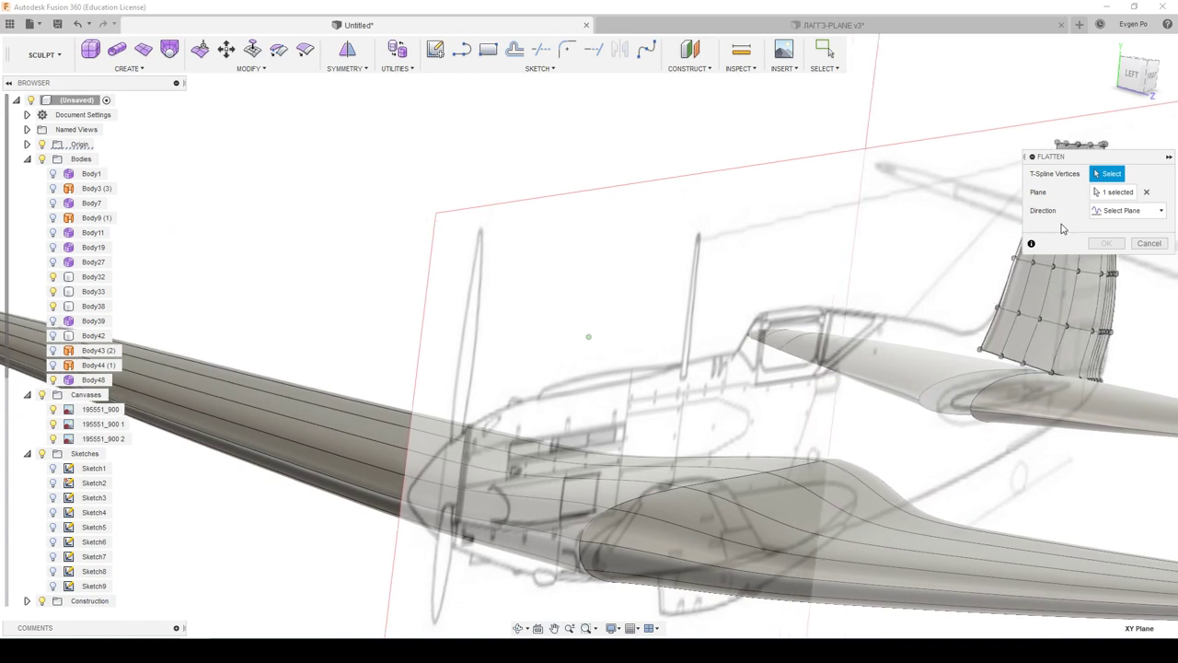
{"action": "scroll", "coordinate": [870, 274], "scroll_direction": "down", "scroll_amount": 2}
{"action": "scroll", "coordinate": [755, 239], "scroll_direction": "up", "scroll_amount": 5}
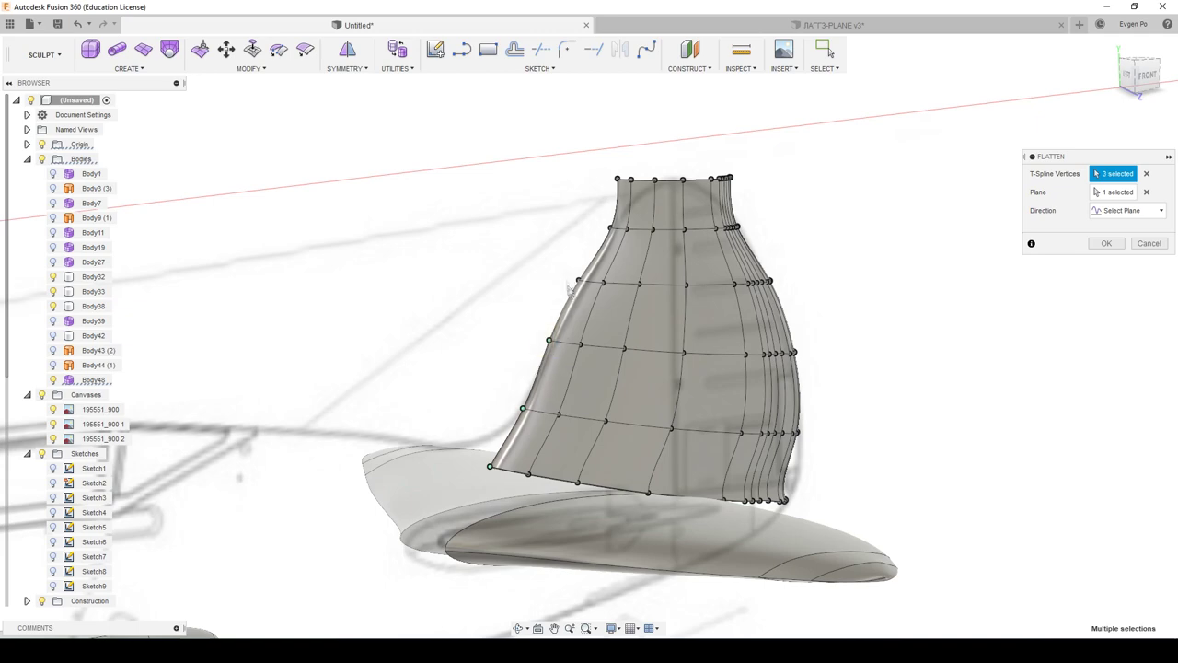
{"action": "scroll", "coordinate": [598, 258], "scroll_direction": "up", "scroll_amount": 3}
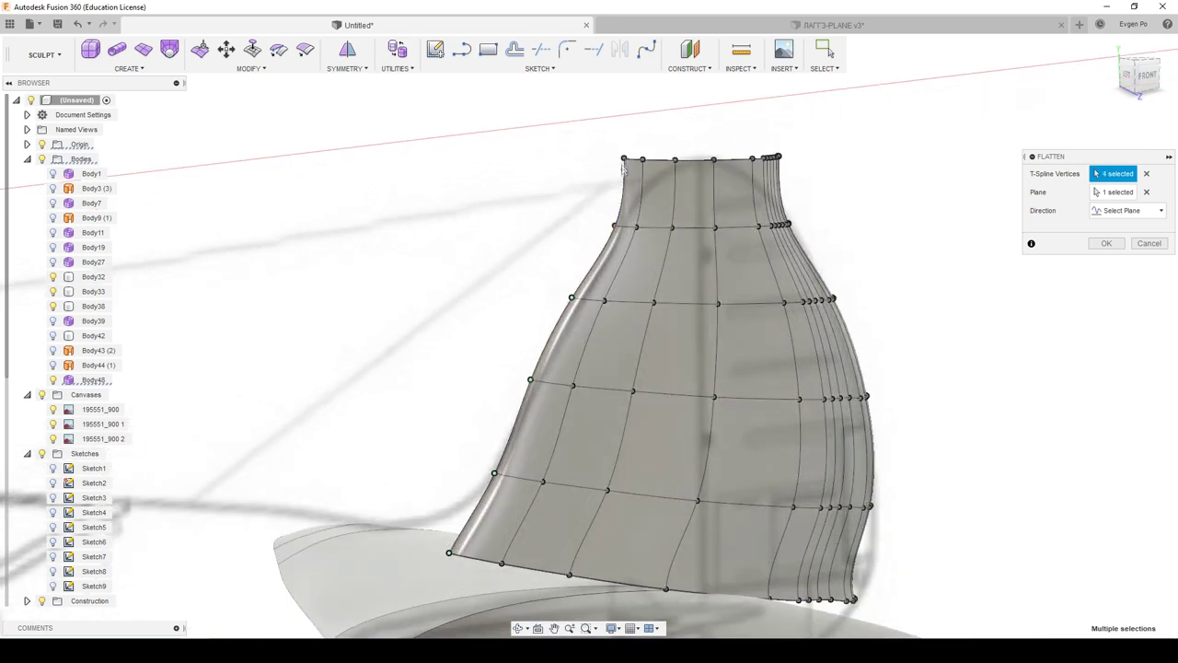
Step: Add the remaining fin edge vertices, 11 in total, and apply the flatten
{"action": "left_click", "coordinate": [634, 170]}
{"action": "mouse_move", "coordinate": [634, 170]}
{"action": "middle_mouse_down", "text": "shift"}
{"action": "mouse_move", "coordinate": [844, 562]}
{"action": "mouse_move", "coordinate": [737, 523]}
{"action": "middle_mouse_up", "text": "shift"}
{"action": "scroll", "coordinate": [737, 523], "scroll_direction": "up", "scroll_amount": 5}
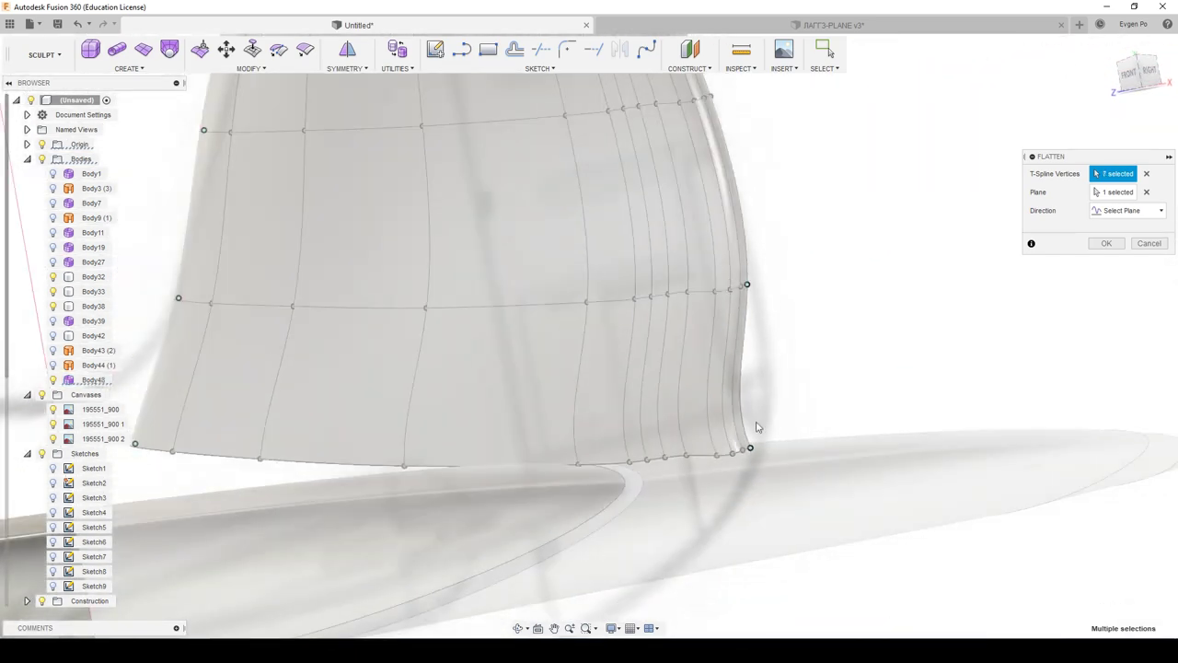
{"action": "middle_click_drag", "start_coordinate": [749, 356], "coordinate": [723, 168], "text": "shift"}
{"action": "left_click", "coordinate": [724, 182]}
{"action": "scroll", "coordinate": [752, 241], "scroll_direction": "down", "scroll_amount": 5}
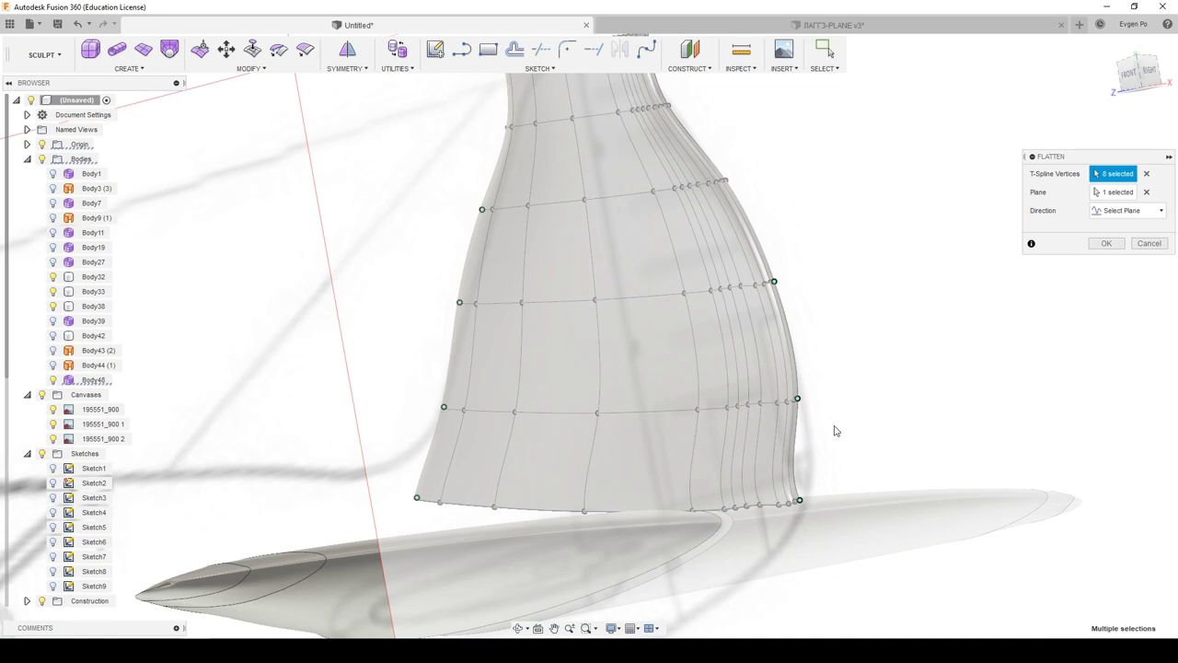
{"action": "middle_click_drag", "start_coordinate": [837, 426], "coordinate": [755, 203], "text": "shift"}
{"action": "scroll", "coordinate": [755, 202], "scroll_direction": "up", "scroll_amount": 5}
{"action": "left_click", "coordinate": [729, 293]}
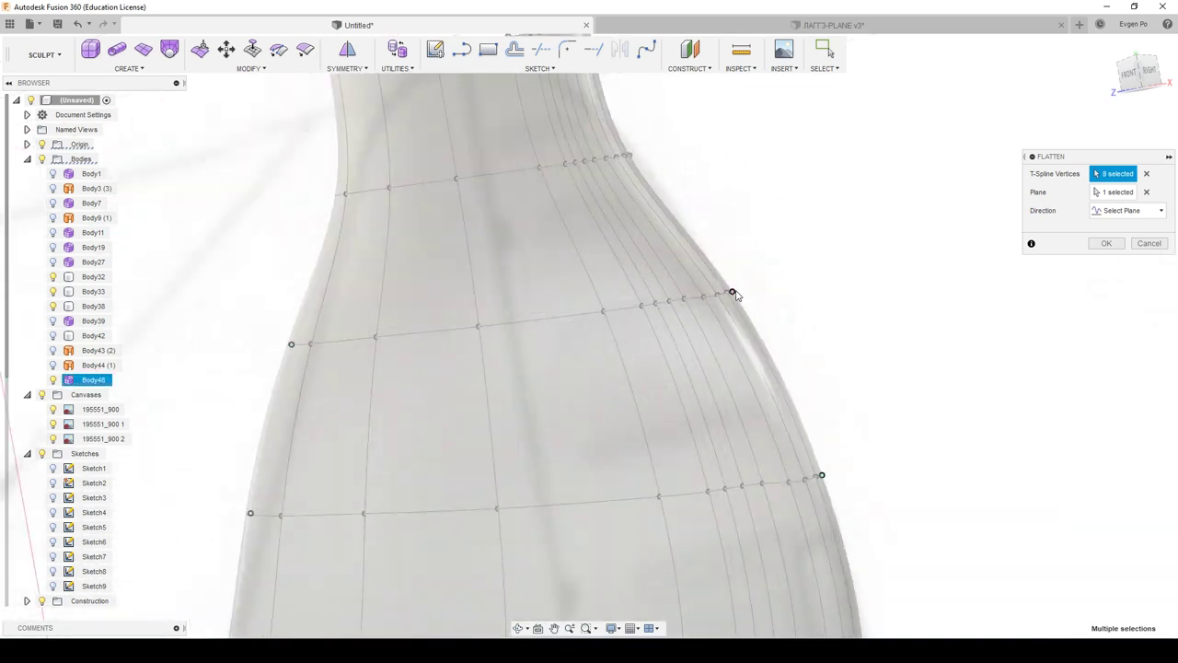
{"action": "left_click", "coordinate": [632, 157]}
{"action": "scroll", "coordinate": [632, 159], "scroll_direction": "down", "scroll_amount": 5}
{"action": "middle_click_drag", "start_coordinate": [768, 369], "coordinate": [675, 233], "text": "shift"}
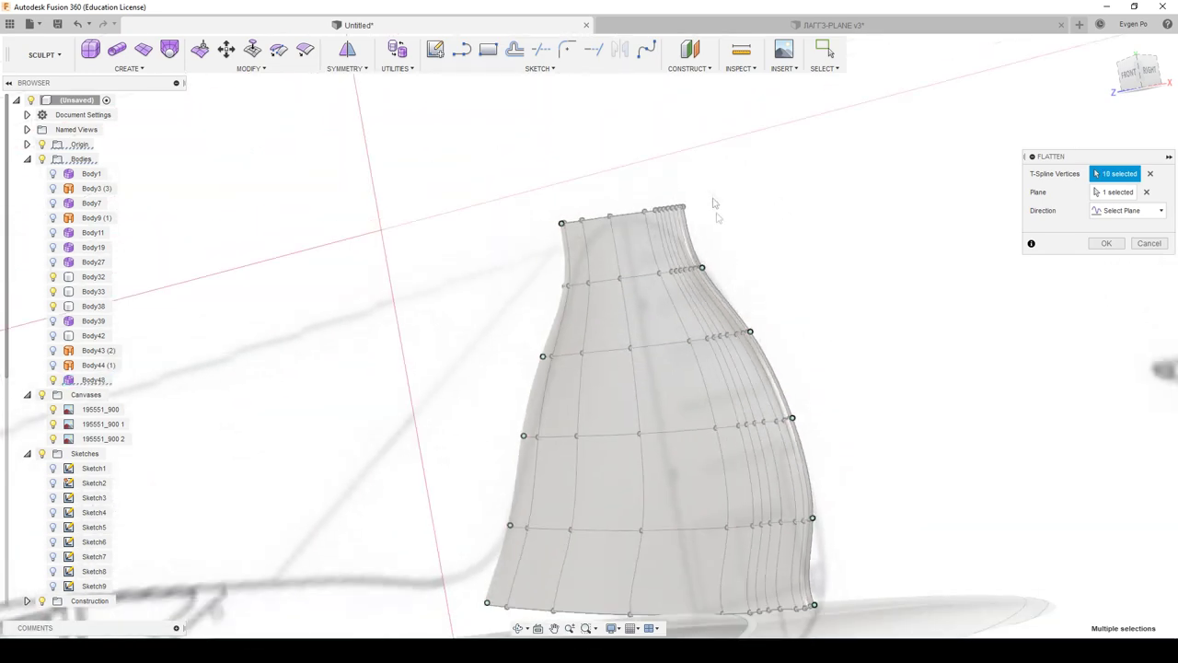
{"action": "scroll", "coordinate": [675, 232], "scroll_direction": "up", "scroll_amount": 5}
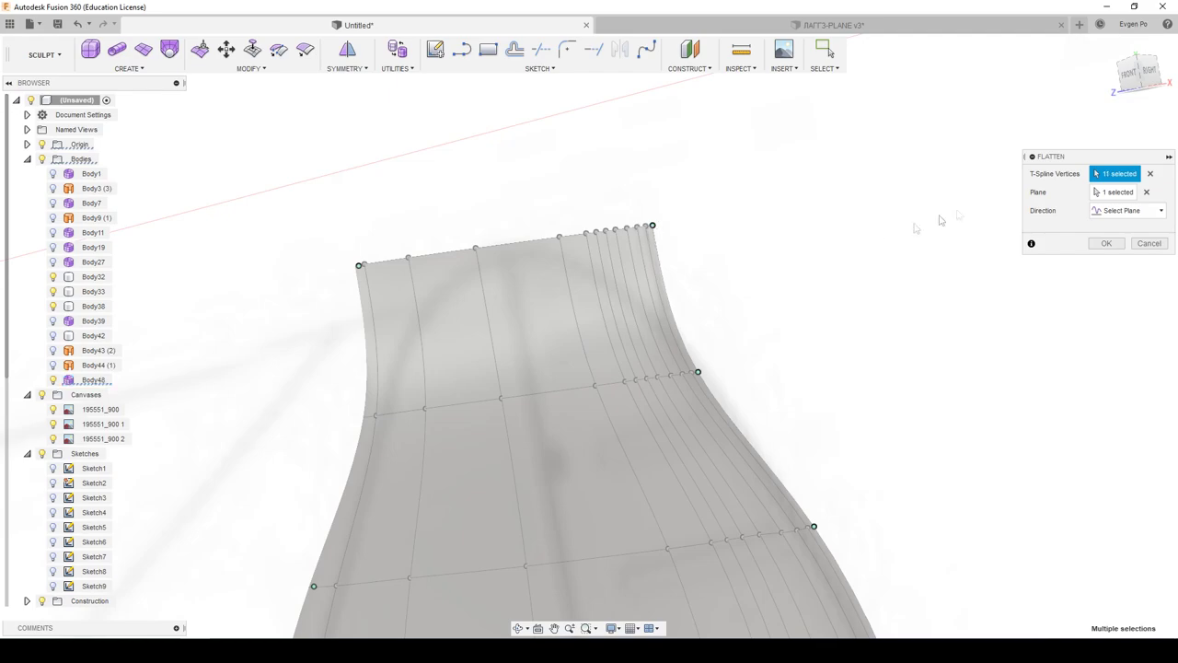
{"action": "left_click", "coordinate": [1107, 244]}
{"action": "scroll", "coordinate": [839, 167], "scroll_direction": "down", "scroll_amount": 5}
{"action": "mouse_move", "coordinate": [747, 313]}
{"action": "middle_mouse_down", "text": "shift"}
{"action": "mouse_move", "coordinate": [802, 318]}
{"action": "mouse_move", "coordinate": [727, 319]}
{"action": "middle_mouse_up", "text": "shift"}
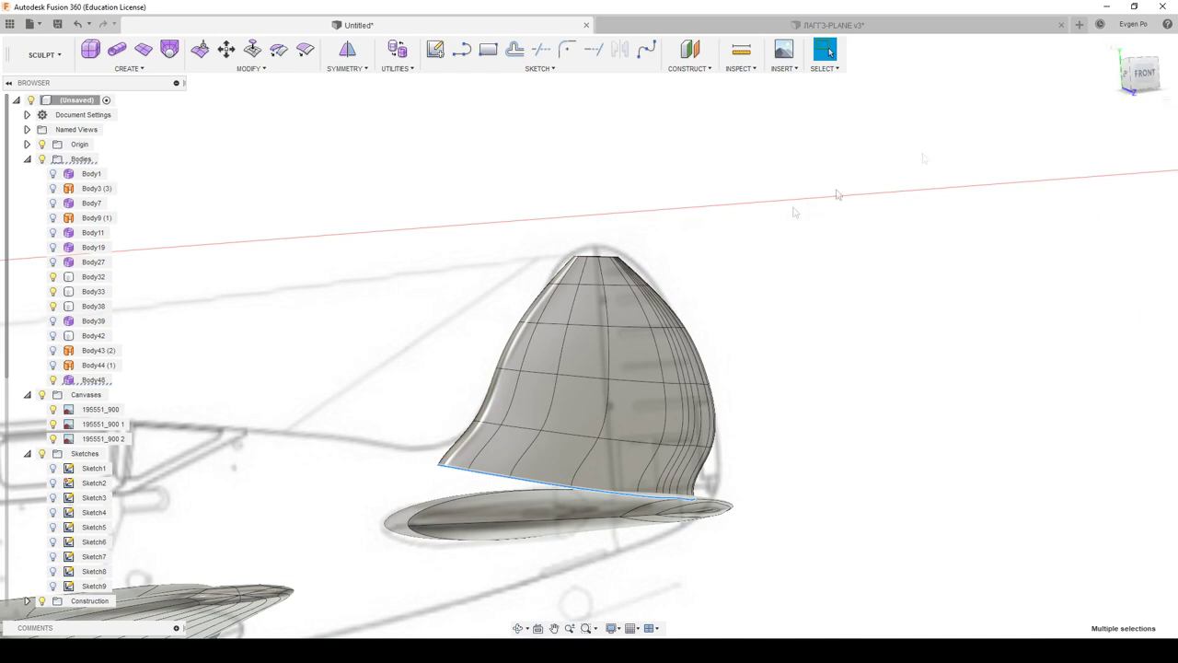
Step: Weld the first two doubled vertex pairs on the fin top into single points
{"action": "mouse_move", "coordinate": [814, 250]}
{"action": "middle_mouse_down", "text": "shift"}
{"action": "mouse_move", "coordinate": [770, 224]}
{"action": "mouse_move", "coordinate": [739, 226]}
{"action": "mouse_move", "coordinate": [781, 233]}
{"action": "mouse_move", "coordinate": [809, 261]}
{"action": "mouse_move", "coordinate": [787, 237]}
{"action": "middle_mouse_up", "text": "shift"}
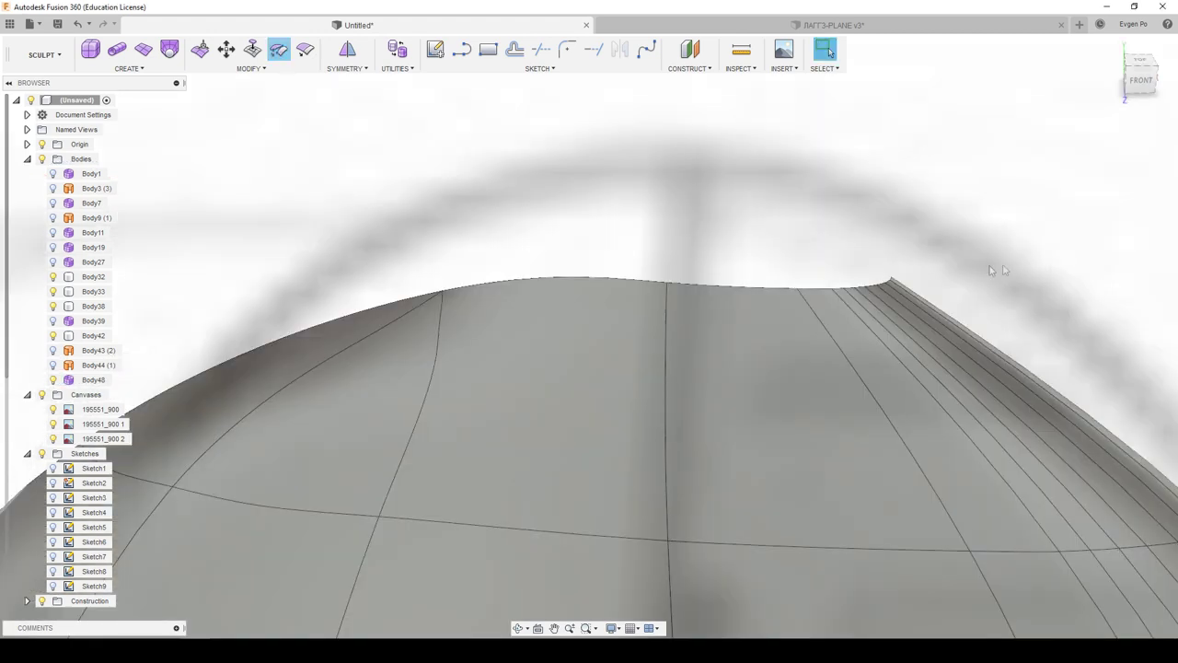
{"action": "left_click", "coordinate": [279, 51]}
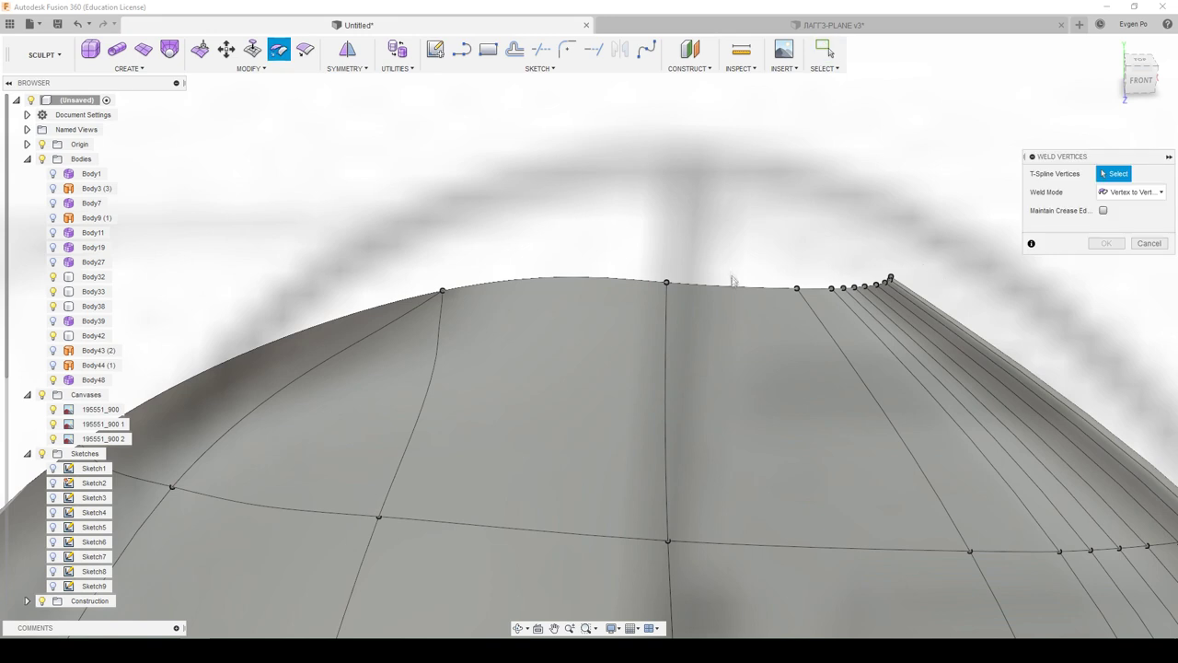
{"action": "left_click_drag", "start_coordinate": [838, 311], "coordinate": [840, 312]}
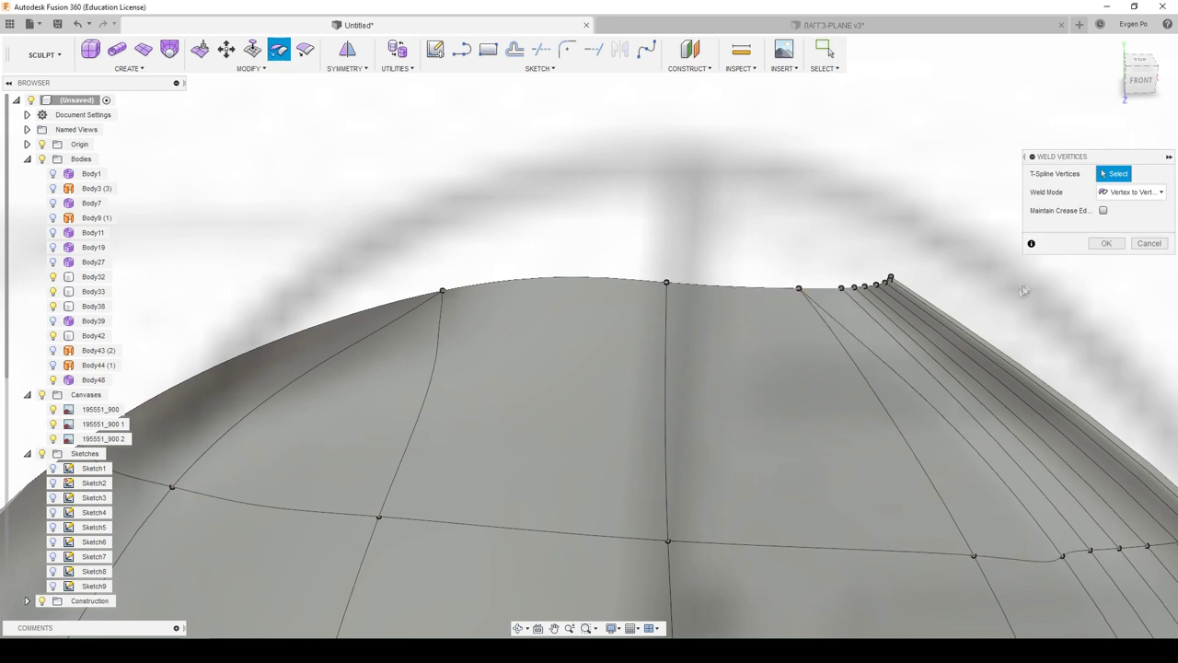
{"action": "left_click", "coordinate": [1095, 244]}
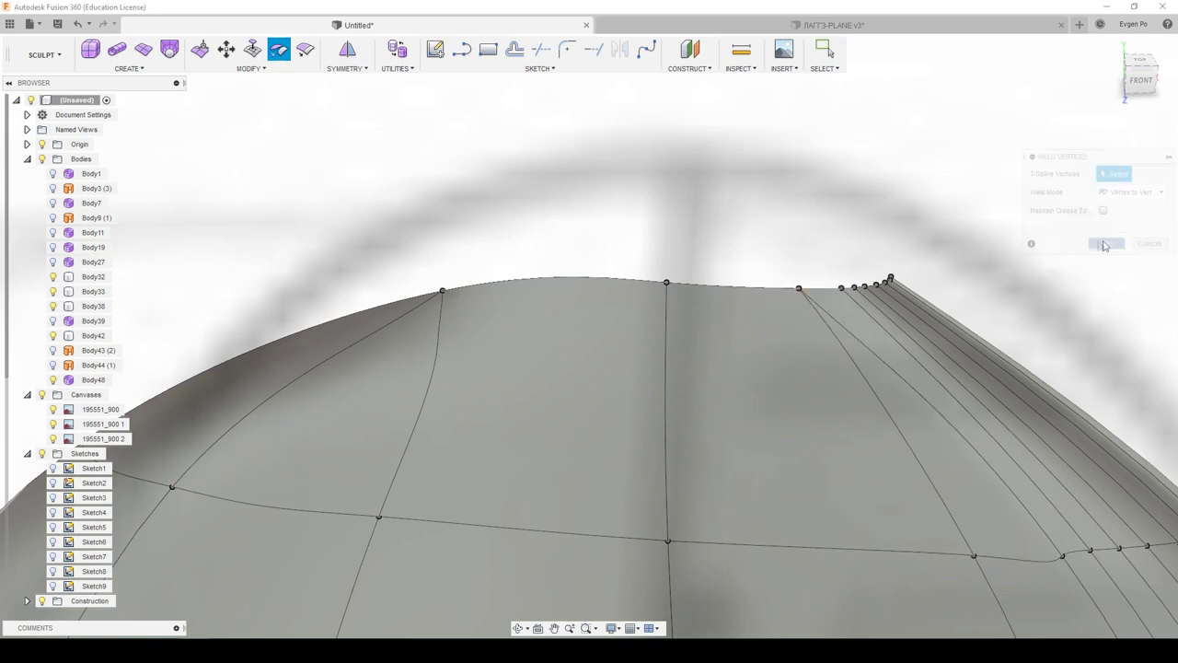
{"action": "left_click", "coordinate": [281, 53]}
{"action": "left_click_drag", "start_coordinate": [629, 252], "coordinate": [828, 331]}
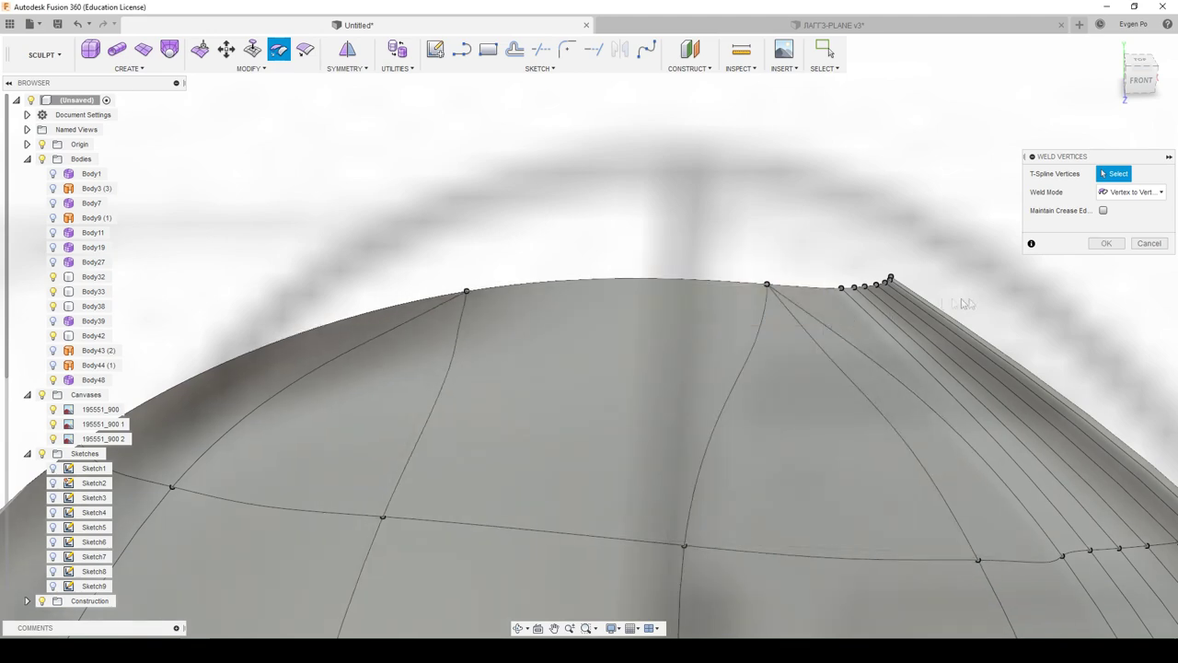
{"action": "left_click", "coordinate": [1105, 243]}
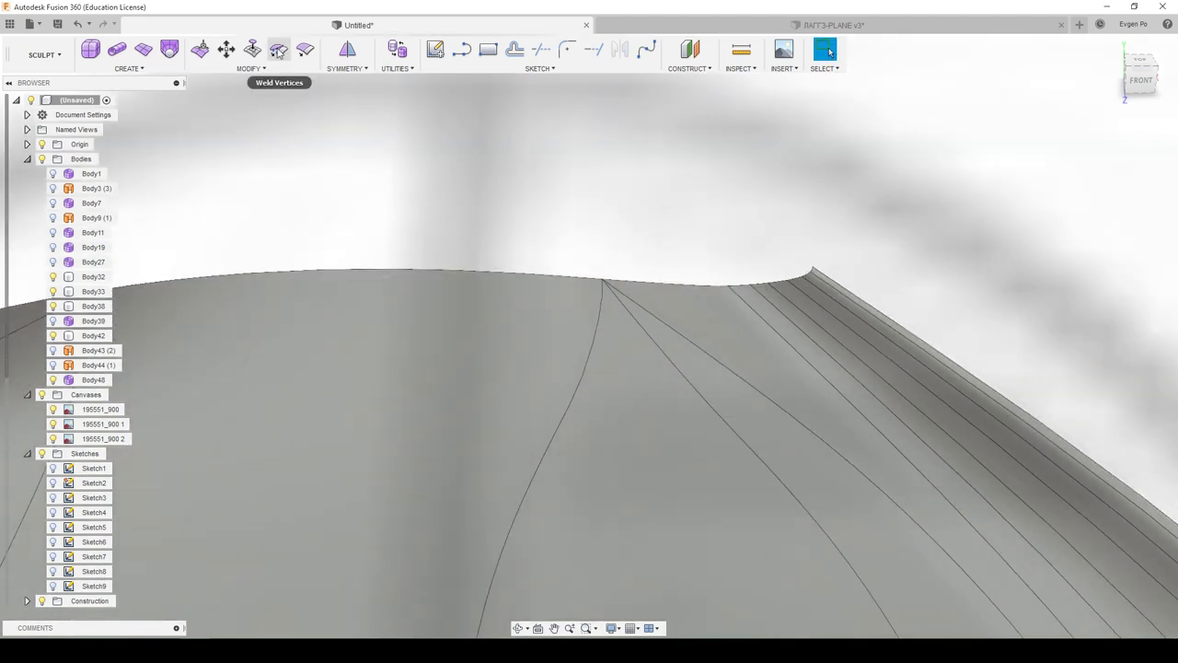
Step: Weld the third and final vertex pairs along the fin top
{"action": "left_click", "coordinate": [278, 53]}
{"action": "left_click_drag", "start_coordinate": [539, 233], "coordinate": [781, 328]}
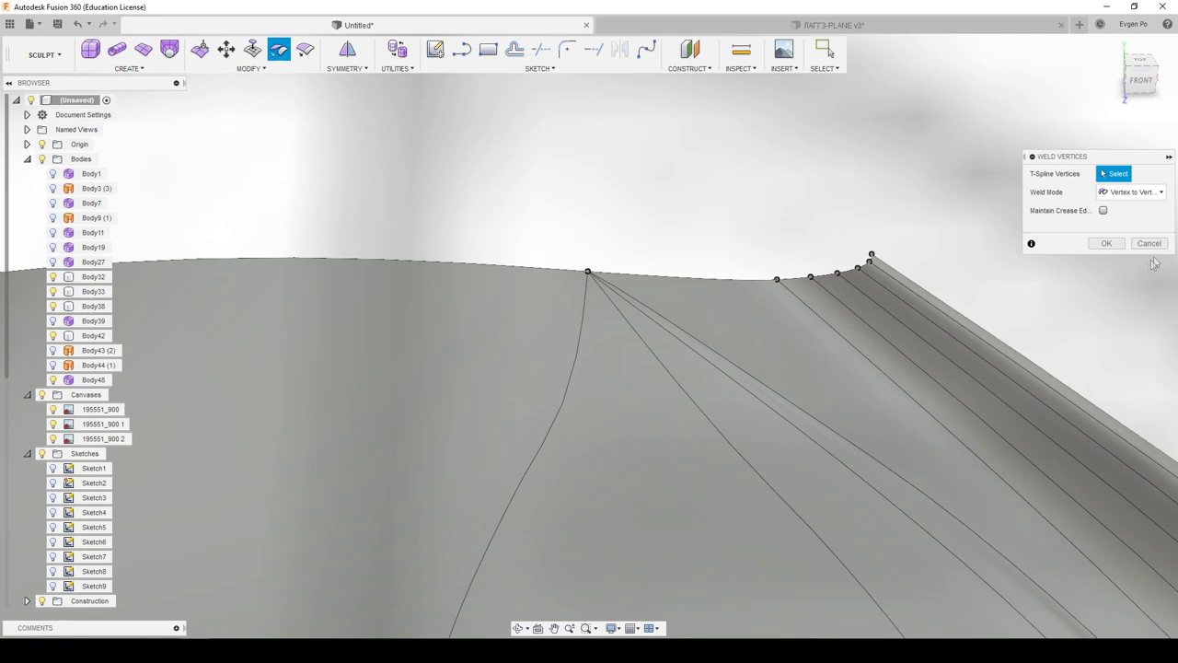
{"action": "left_click", "coordinate": [1107, 243]}
{"action": "left_click_drag", "start_coordinate": [817, 285], "coordinate": [821, 293]}
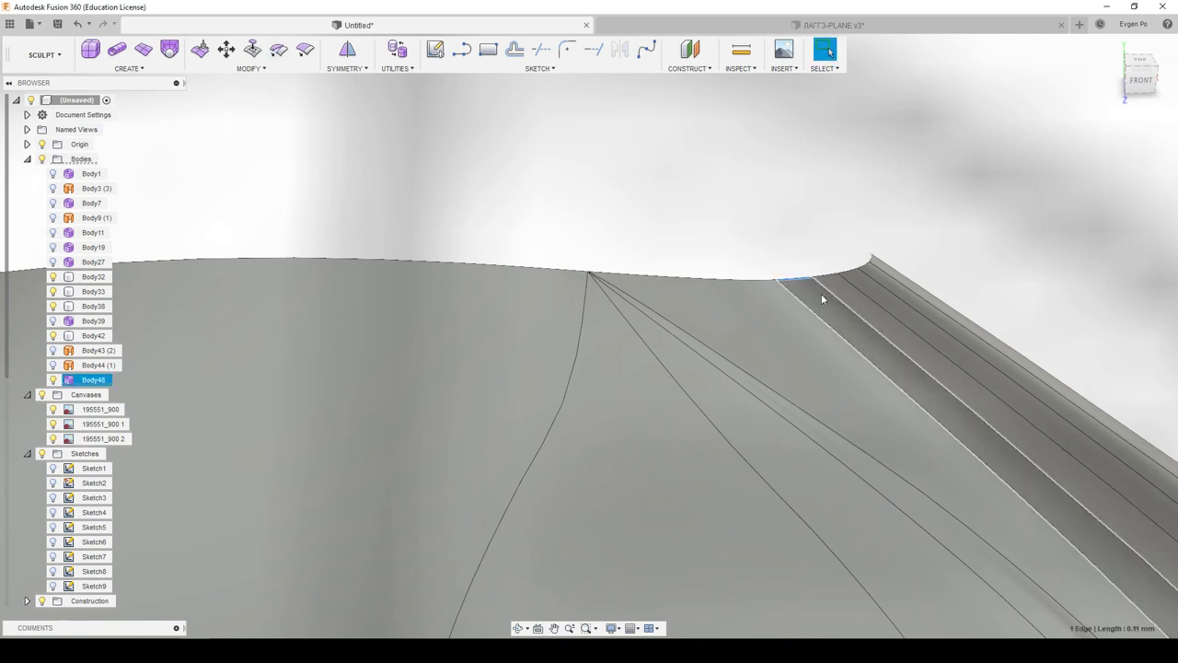
{"action": "key", "text": "Return"}
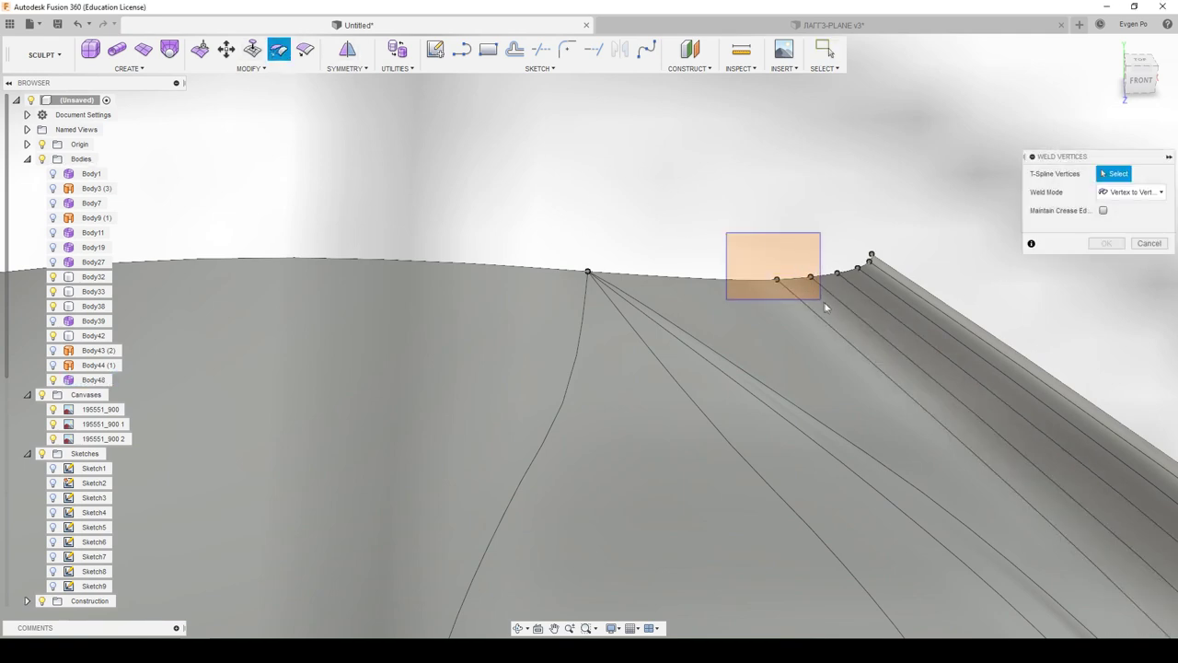
{"action": "left_click_drag", "start_coordinate": [823, 305], "coordinate": [824, 307]}
{"action": "left_click", "coordinate": [1107, 244]}
{"action": "key", "text": "F6"}
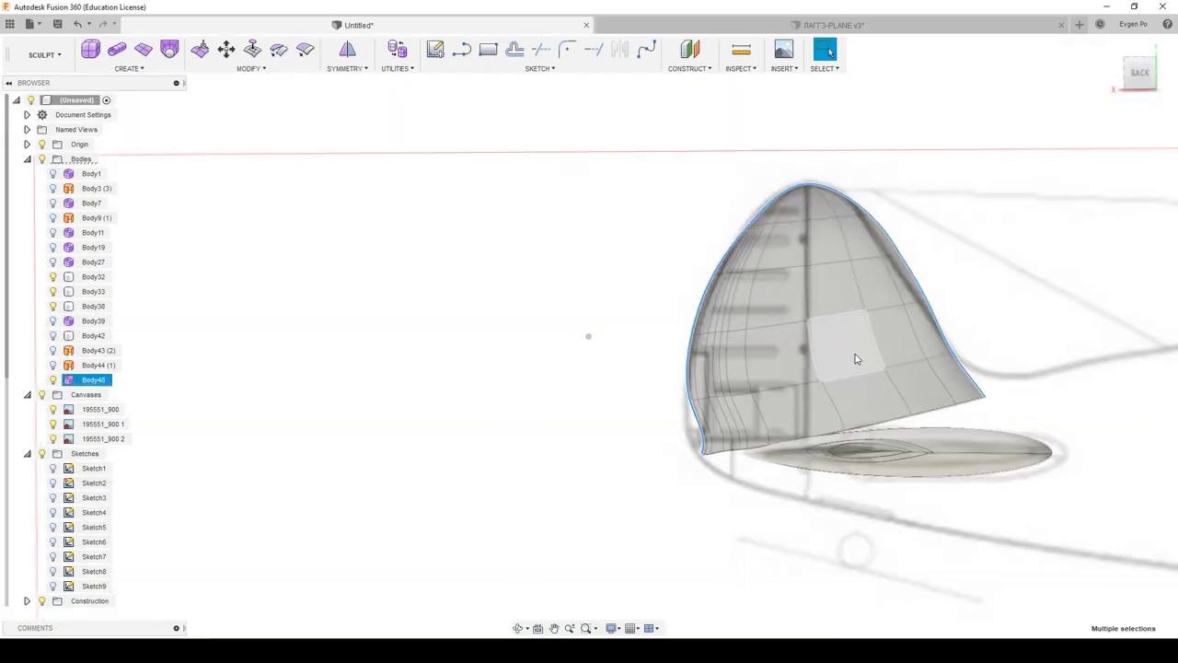
{"action": "mouse_move", "coordinate": [585, 336]}
{"action": "middle_mouse_down", "text": "shift"}
{"action": "mouse_move", "coordinate": [677, 189]}
{"action": "mouse_move", "coordinate": [652, 235]}
{"action": "middle_mouse_up", "text": "shift"}
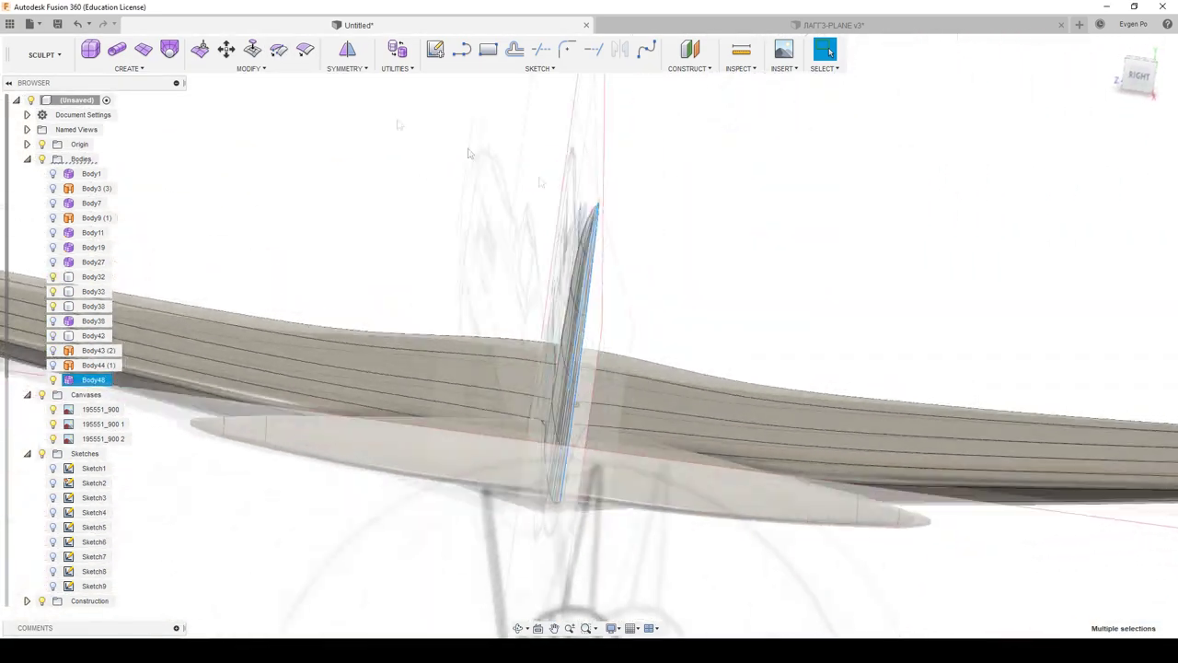
{"action": "middle_click_drag", "start_coordinate": [653, 235], "coordinate": [589, 276], "text": "shift"}
Step: In the Patch workspace, make a 0.00 mm offset copy of the fin as new body Body49
{"action": "left_click", "coordinate": [44, 54]}
{"action": "left_click", "coordinate": [64, 135]}
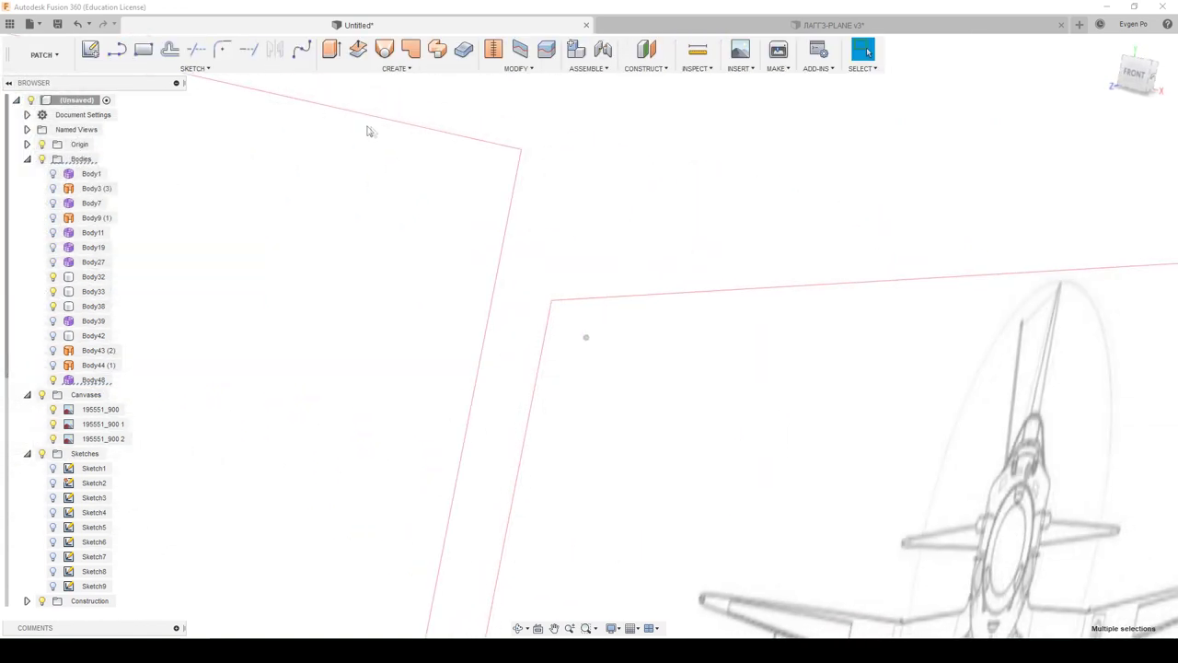
{"action": "left_click", "coordinate": [358, 47]}
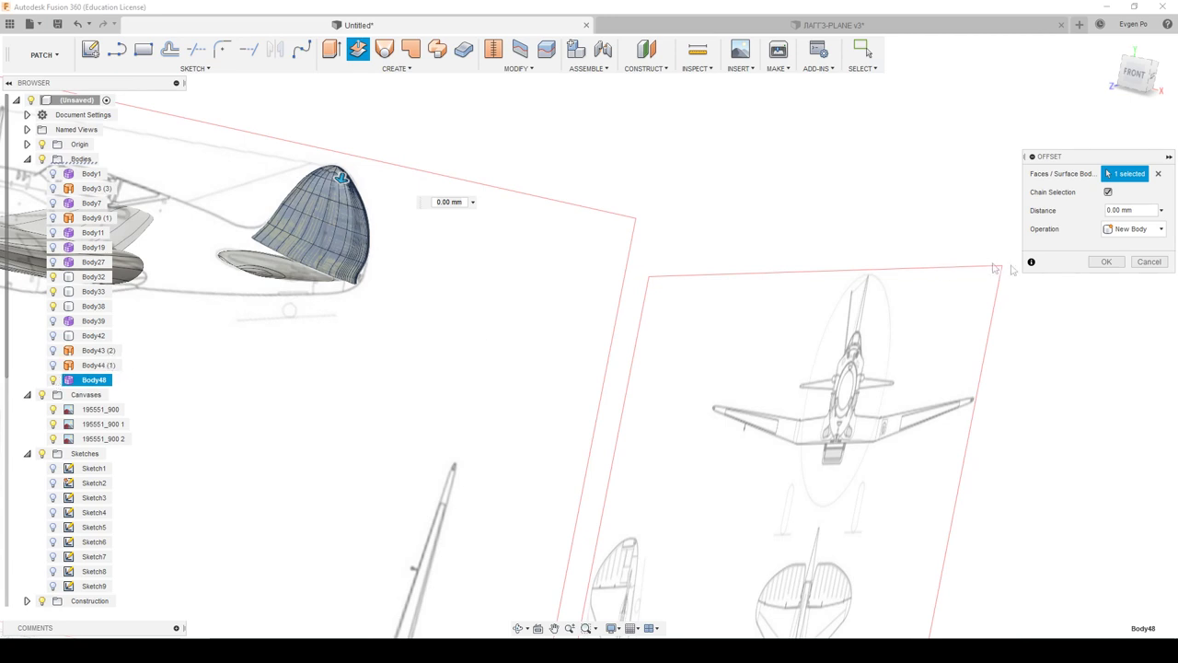
{"action": "left_click", "coordinate": [1106, 262]}
{"action": "left_click", "coordinate": [97, 393]}
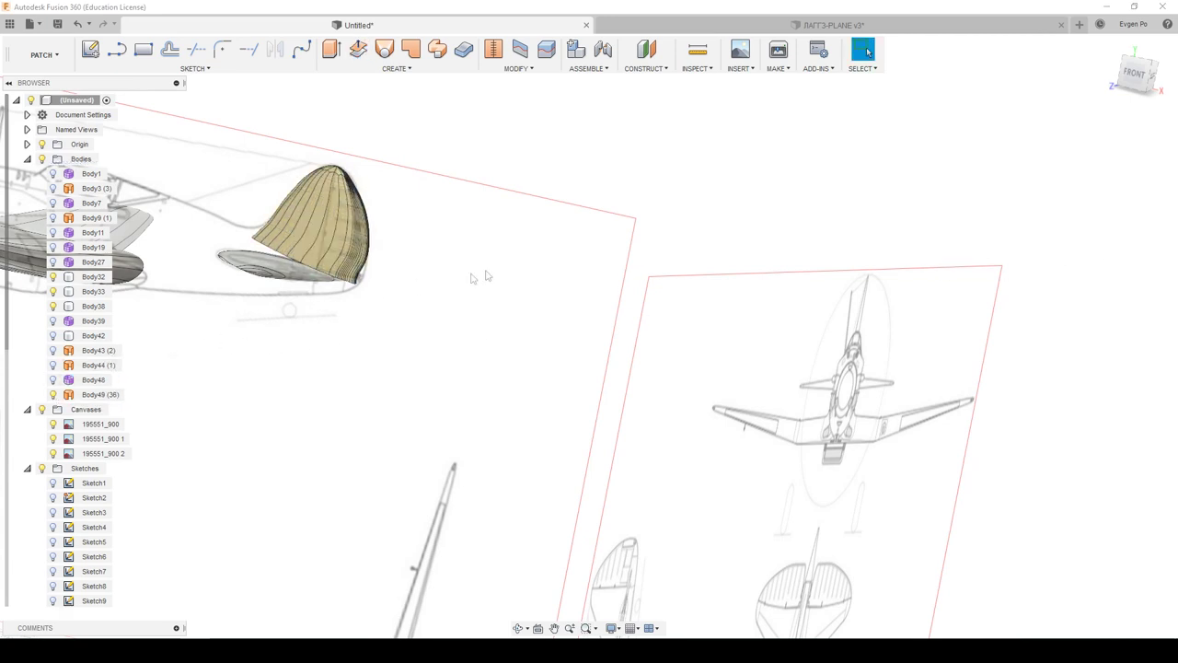
{"action": "middle_click_drag", "start_coordinate": [414, 257], "coordinate": [513, 255], "text": "shift"}
{"action": "scroll", "coordinate": [394, 284], "scroll_direction": "up", "scroll_amount": 5}
{"action": "scroll", "coordinate": [394, 283], "scroll_direction": "down", "scroll_amount": 5}
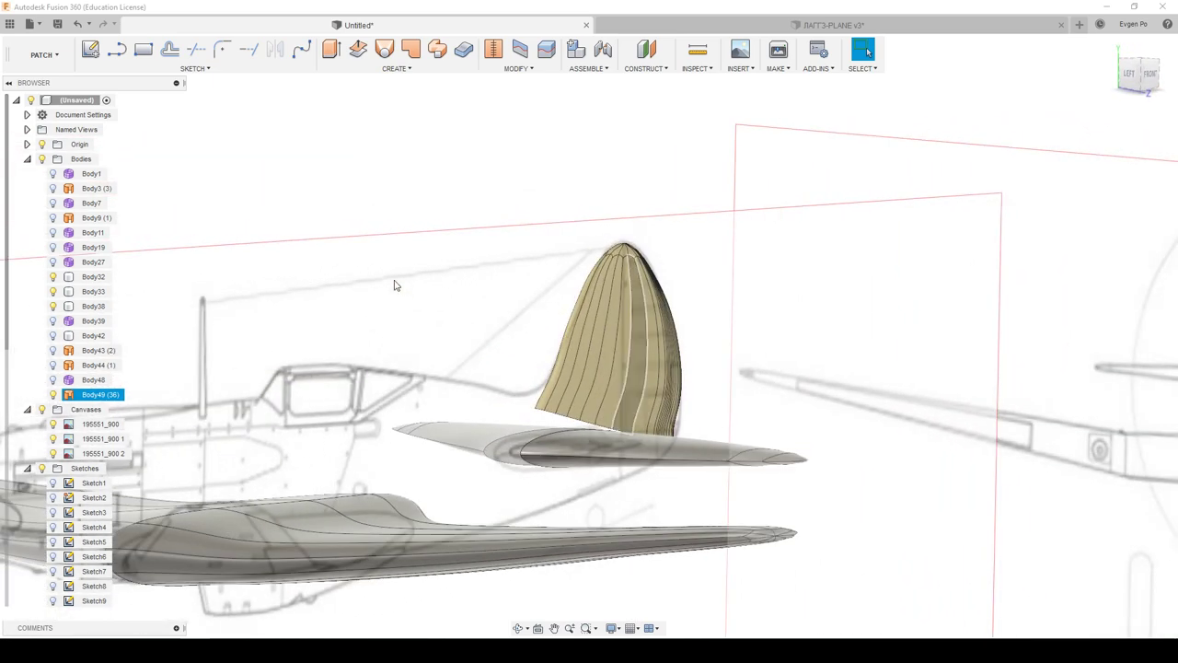
{"action": "middle_click_drag", "start_coordinate": [394, 285], "coordinate": [608, 309], "text": "shift"}
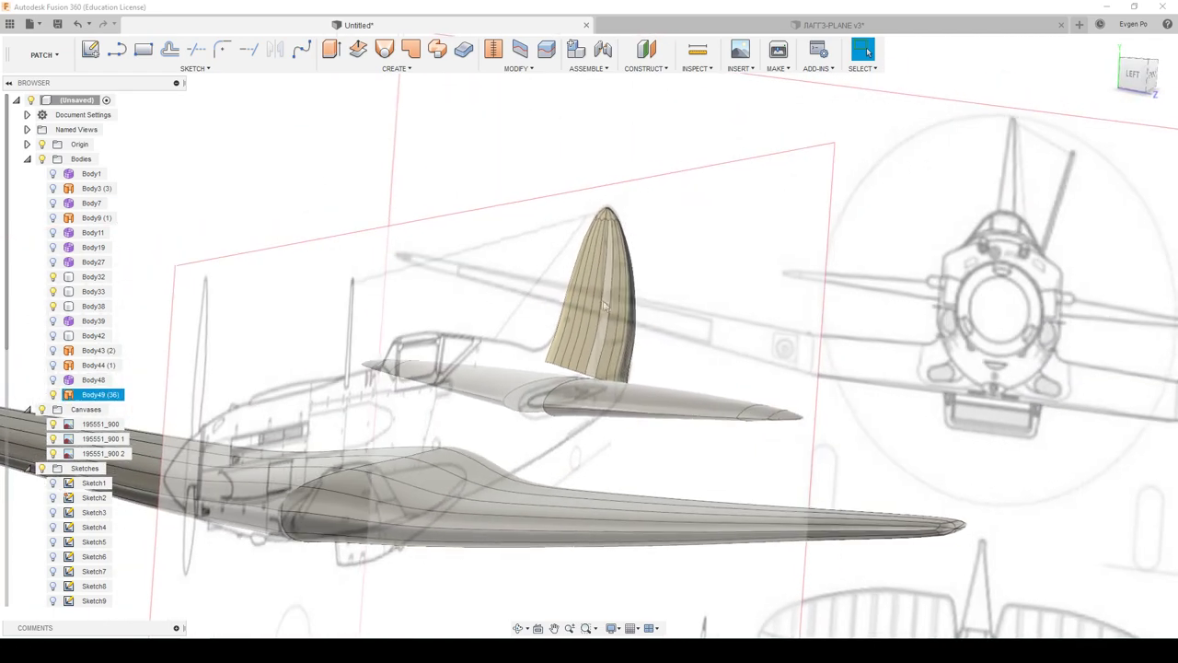
{"action": "middle_click_drag", "start_coordinate": [608, 309], "coordinate": [599, 297], "text": "shift"}
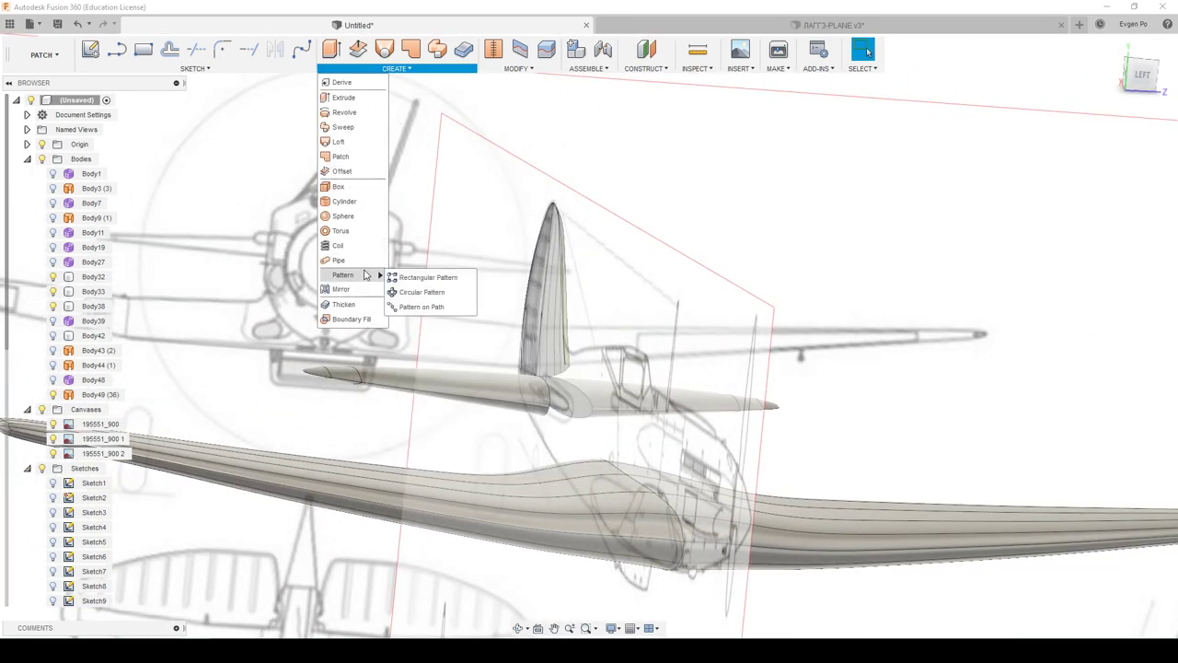
Step: Mirror Body49 across the center plane into Body50 and stitch both into Body51
{"action": "left_click", "coordinate": [341, 289]}
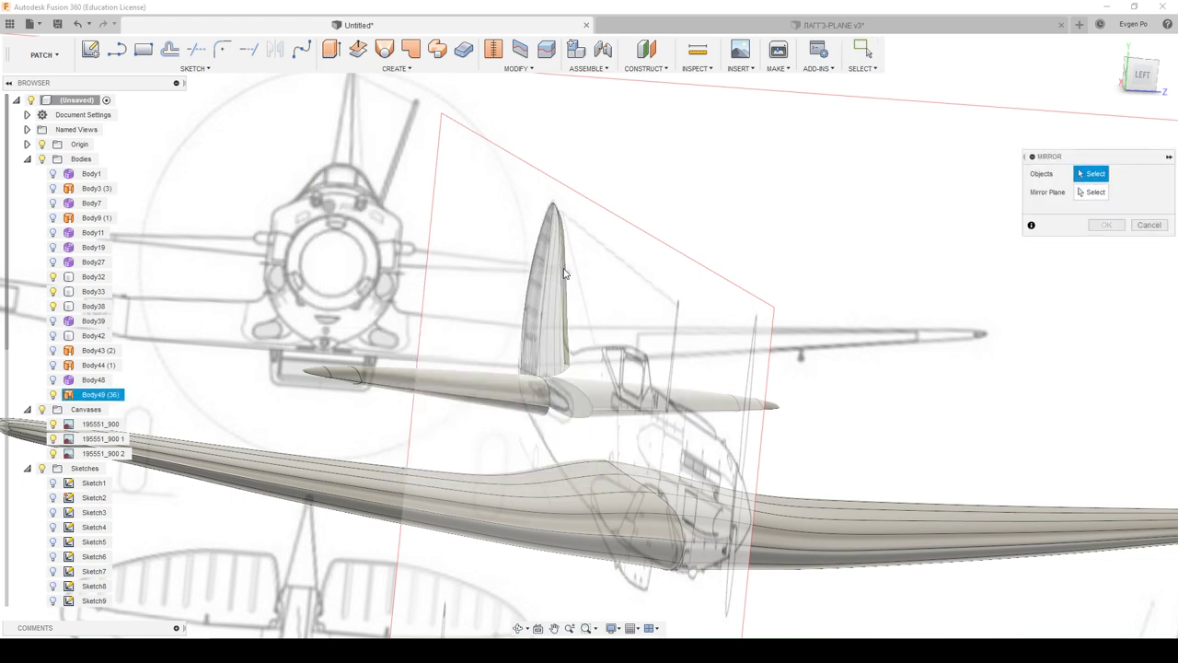
{"action": "left_click", "coordinate": [1103, 195]}
{"action": "middle_click_drag", "start_coordinate": [715, 184], "coordinate": [647, 504], "text": "shift"}
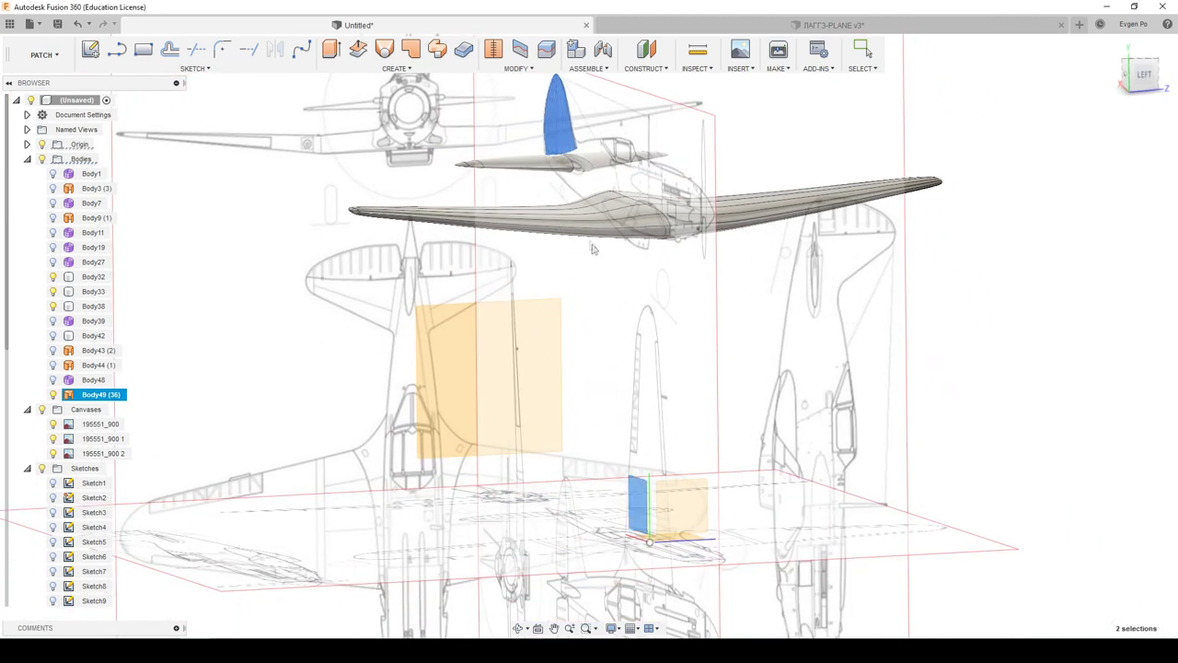
{"action": "middle_click_drag", "start_coordinate": [595, 259], "coordinate": [633, 242], "text": "shift"}
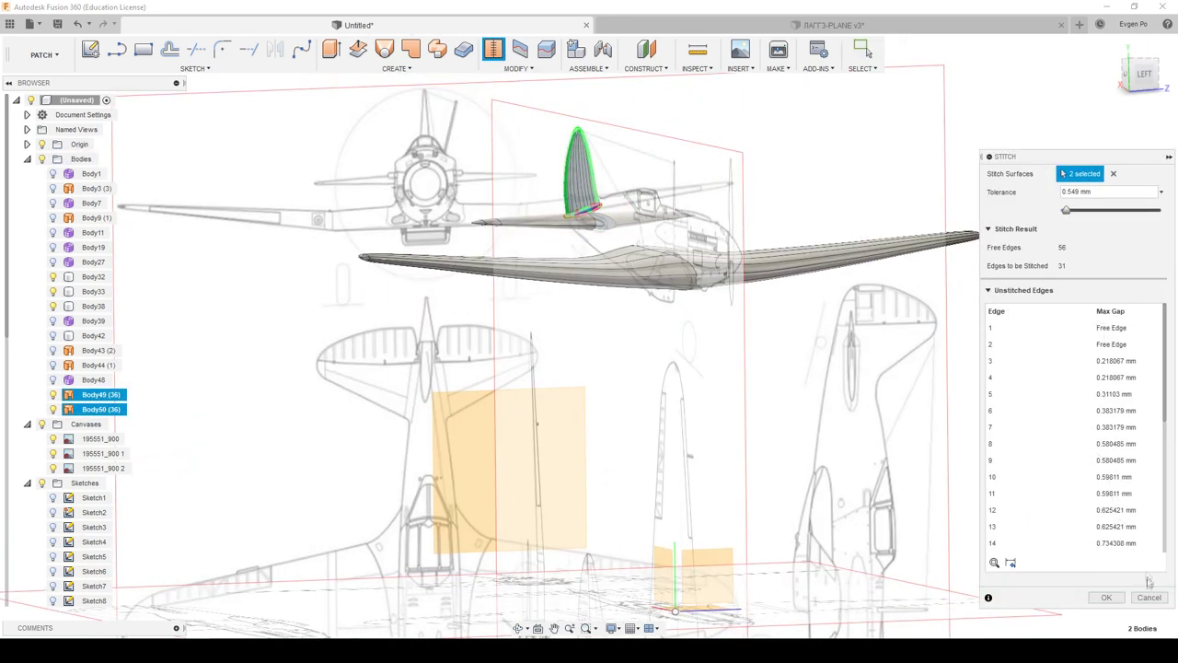
{"action": "left_click", "coordinate": [1106, 597]}
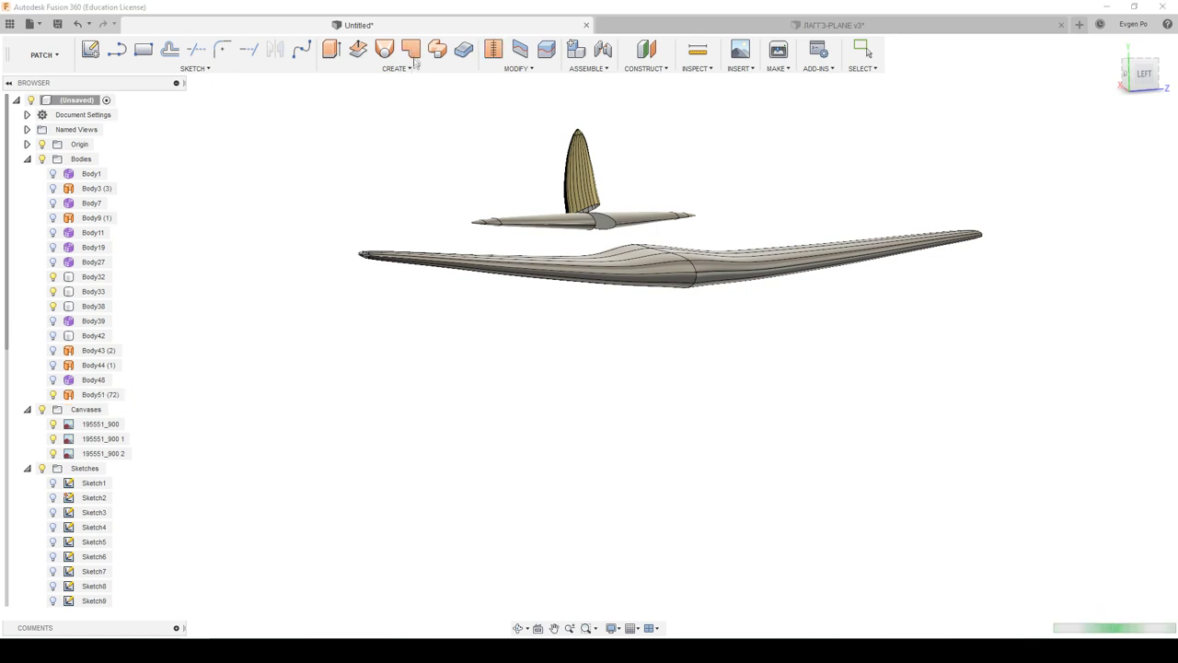
Step: Create a patch surface over the fin's open base edge loop
{"action": "left_click", "coordinate": [410, 48]}
{"action": "scroll", "coordinate": [552, 202], "scroll_direction": "up", "scroll_amount": 5}
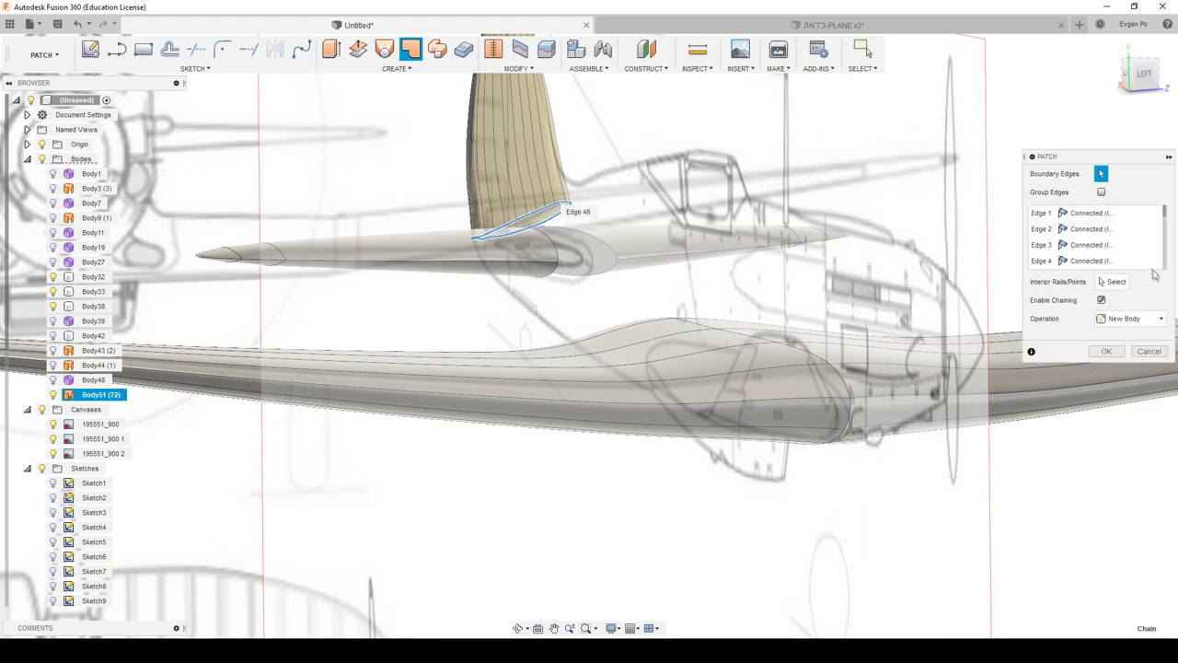
{"action": "left_click", "coordinate": [1107, 352]}
{"action": "scroll", "coordinate": [940, 362], "scroll_direction": "down", "scroll_amount": 3}
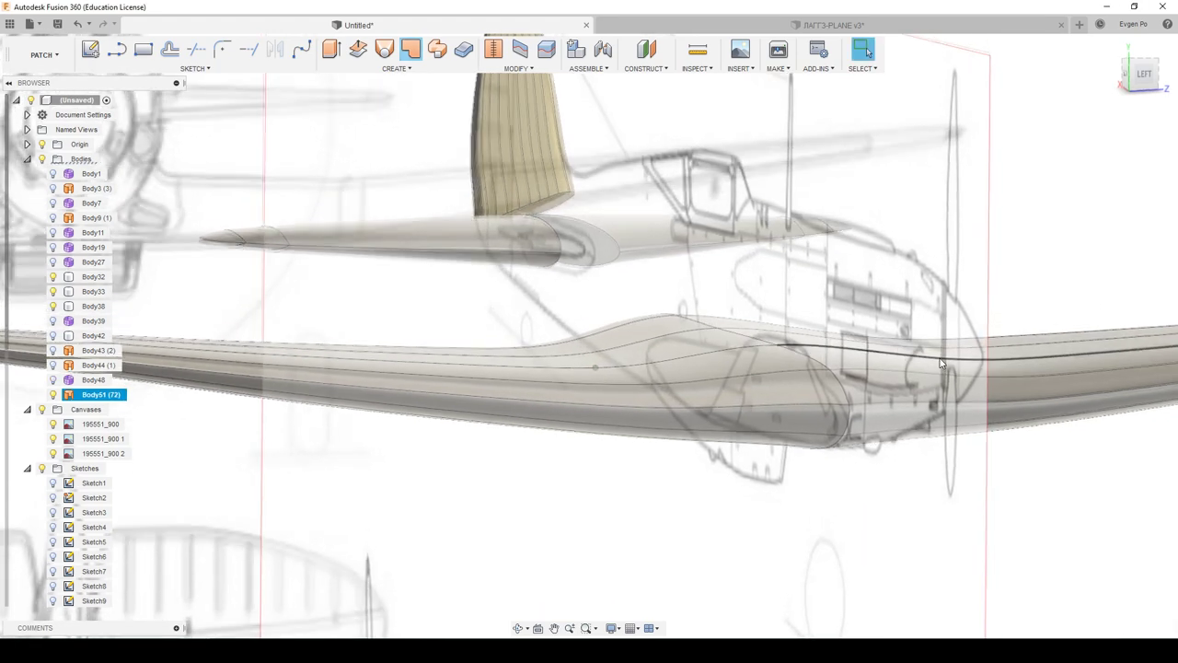
{"action": "middle_click_drag", "start_coordinate": [940, 358], "coordinate": [884, 276], "text": "shift"}
Step: Stitch the fin and its base patch into the closed fin body Body53
{"action": "left_click_drag", "start_coordinate": [884, 189], "coordinate": [1015, 377]}
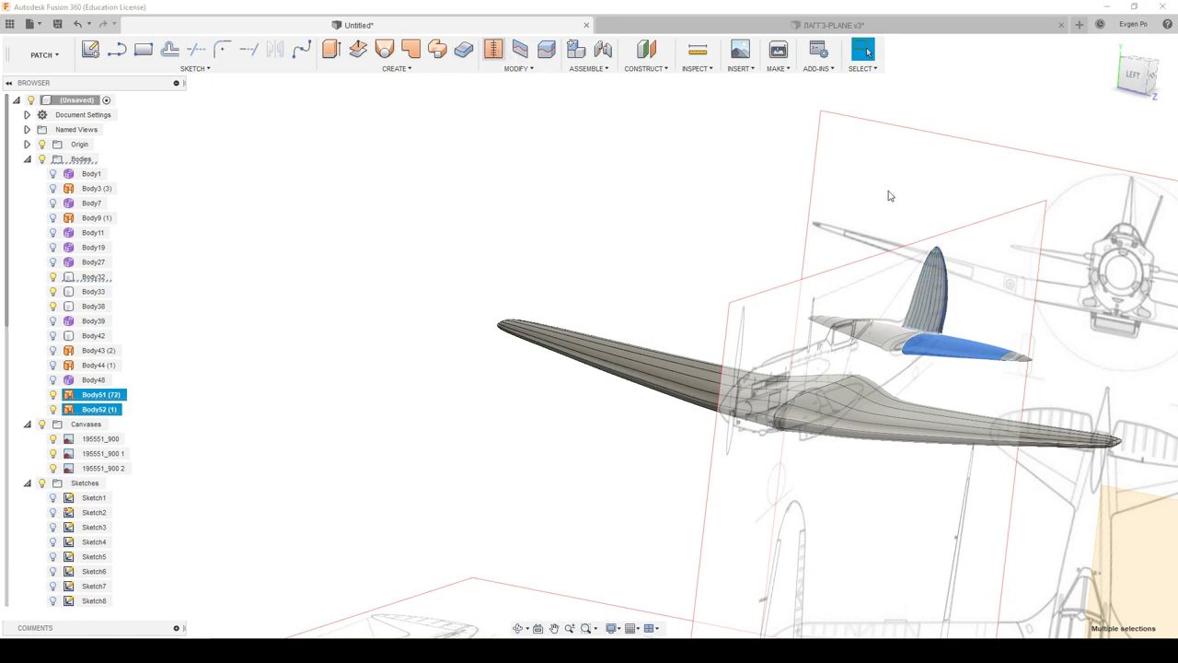
{"action": "right_click_drag", "start_coordinate": [889, 195], "coordinate": [1070, 398]}
{"action": "left_click", "coordinate": [1107, 385]}
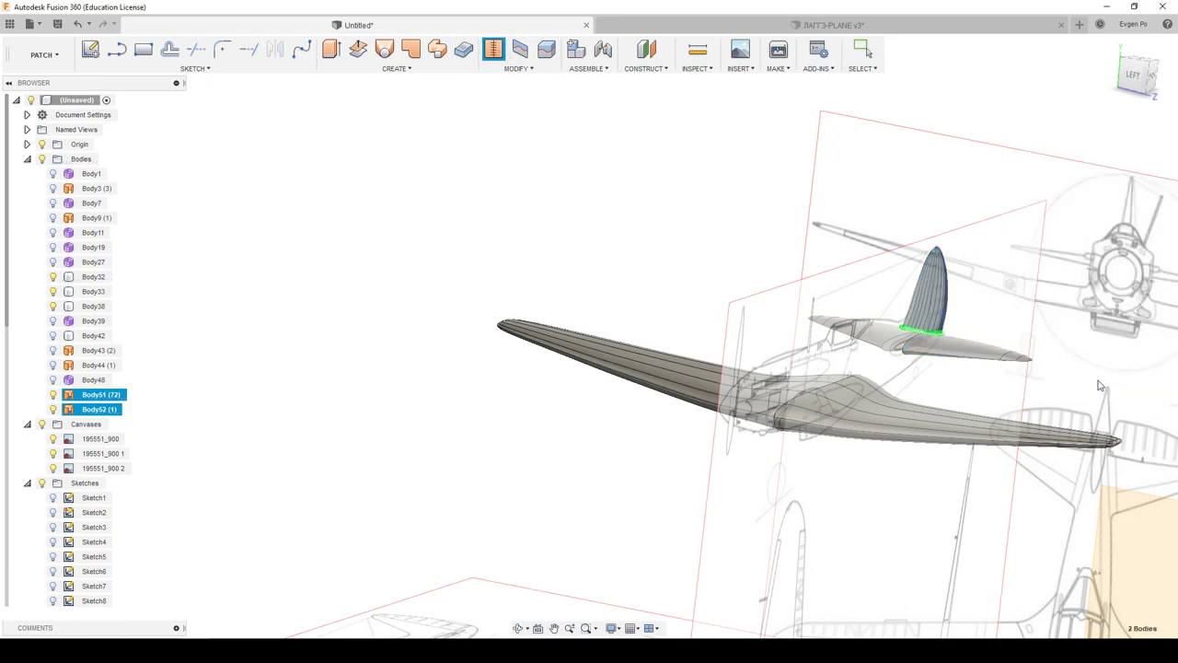
{"action": "middle_click_drag", "start_coordinate": [625, 311], "coordinate": [267, 372], "text": "shift"}
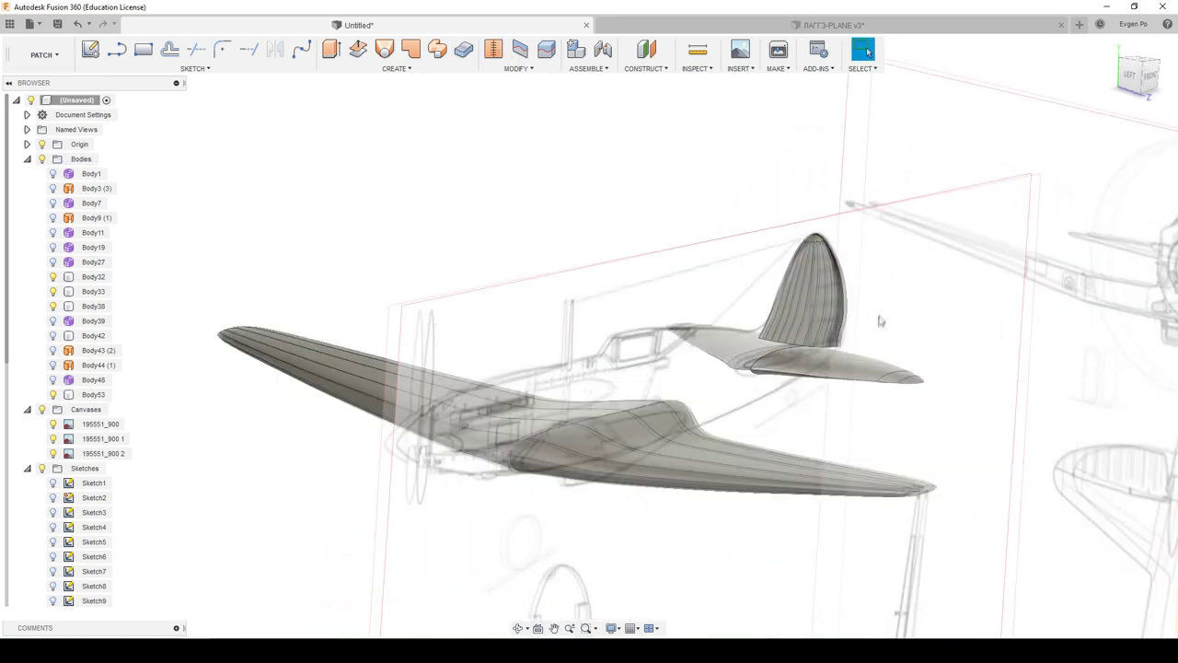
Step: Show Body42, hide the canvases, cancel the failed Combine, and join Body32 into Body42
{"action": "left_click", "coordinate": [54, 336]}
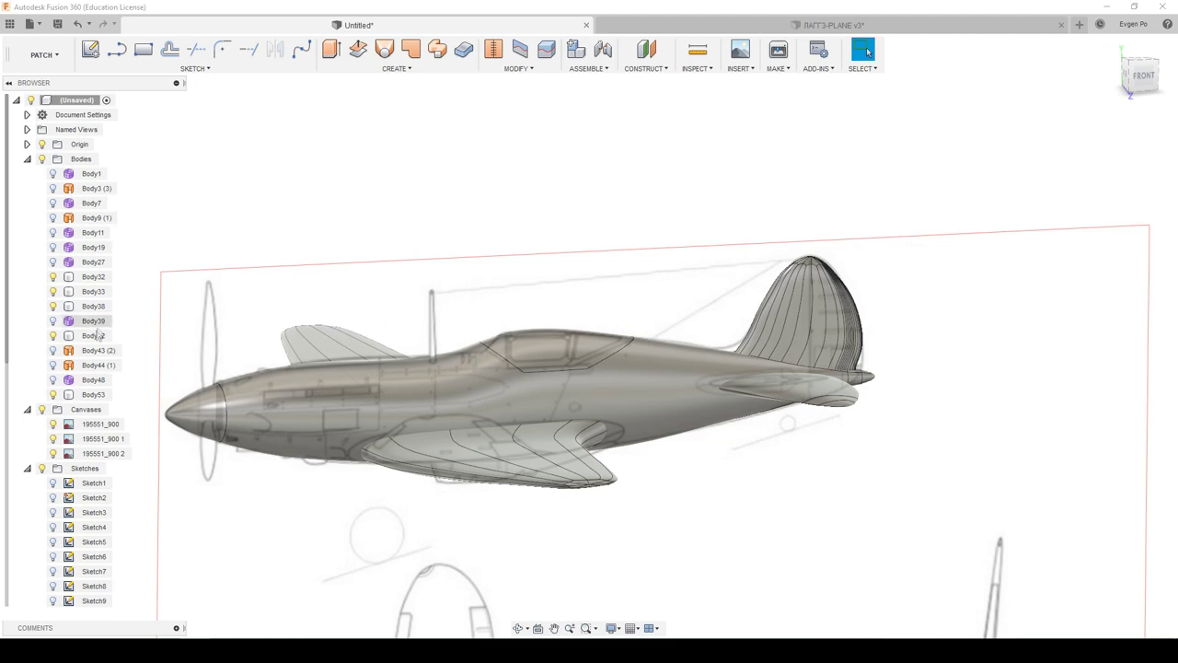
{"action": "left_click", "coordinate": [42, 409]}
{"action": "left_click", "coordinate": [340, 326]}
{"action": "middle_click_drag", "start_coordinate": [340, 325], "coordinate": [405, 369], "text": "shift"}
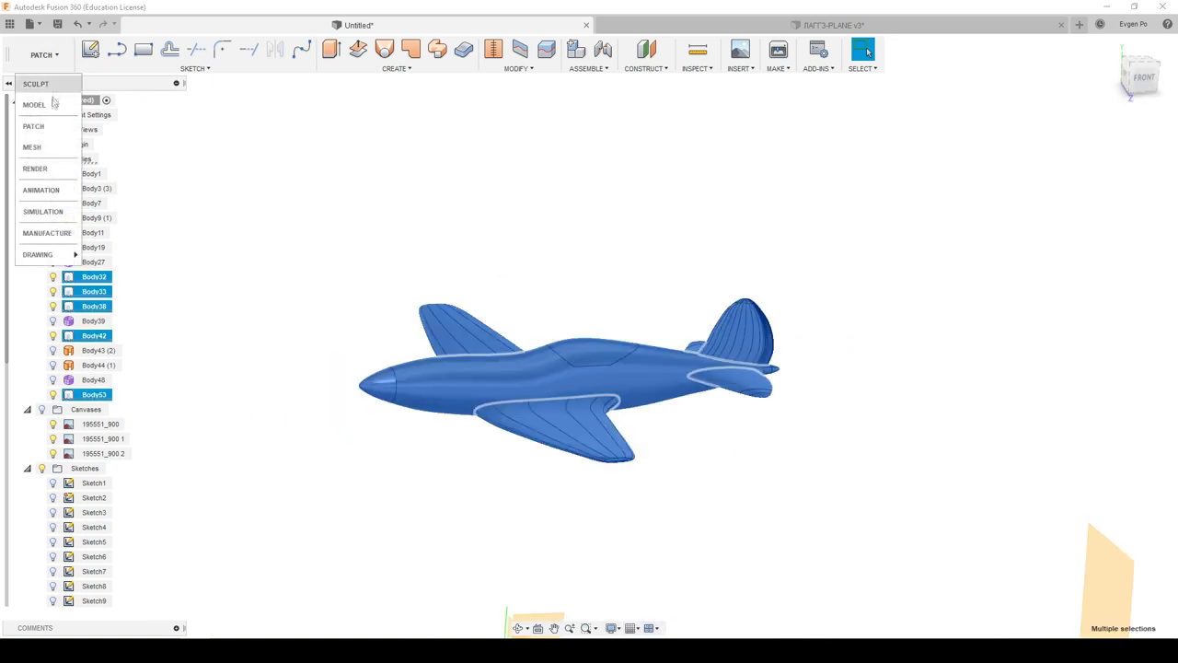
{"action": "left_click", "coordinate": [62, 105]}
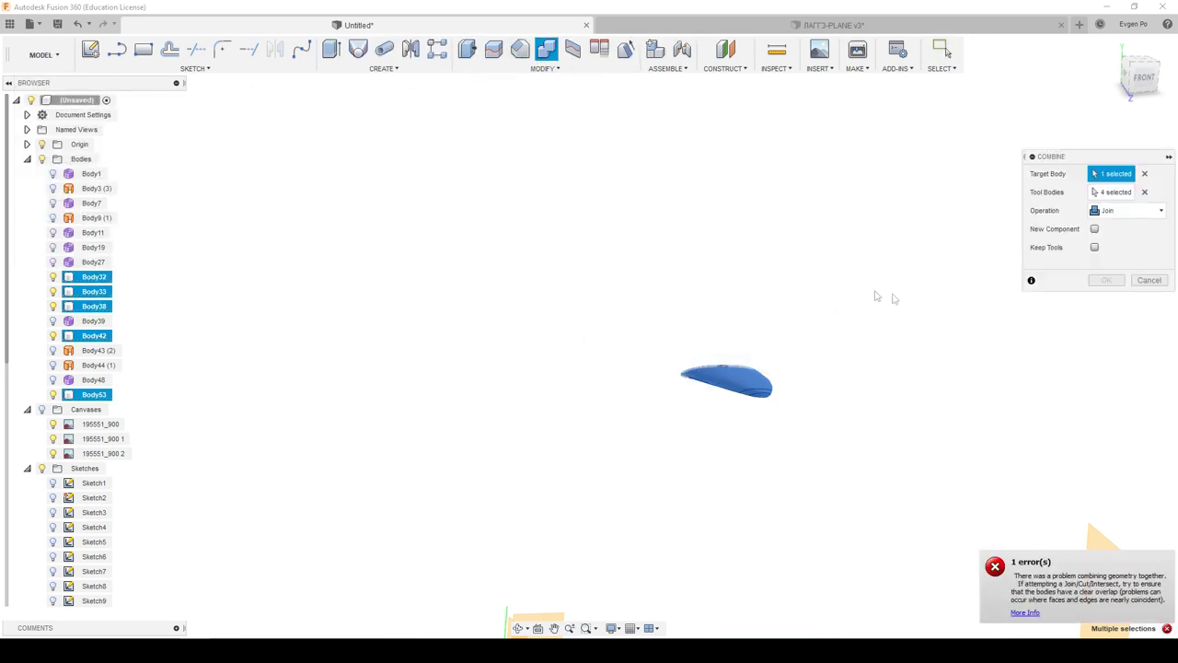
{"action": "left_click", "coordinate": [1150, 280]}
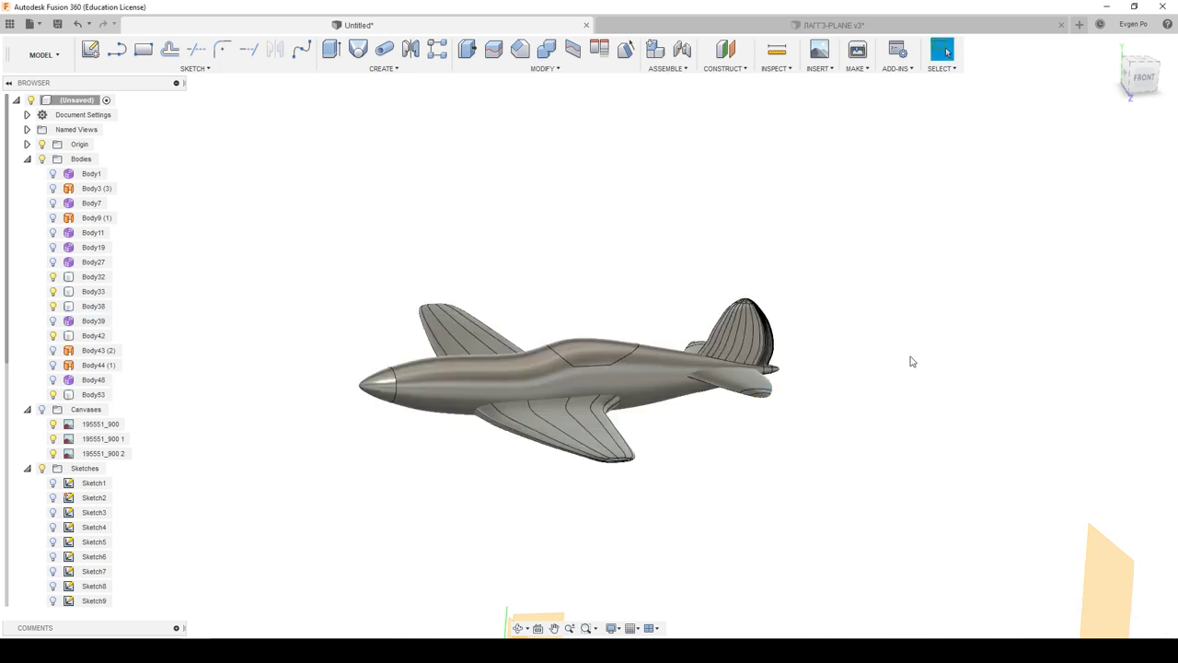
{"action": "key", "text": "Return"}
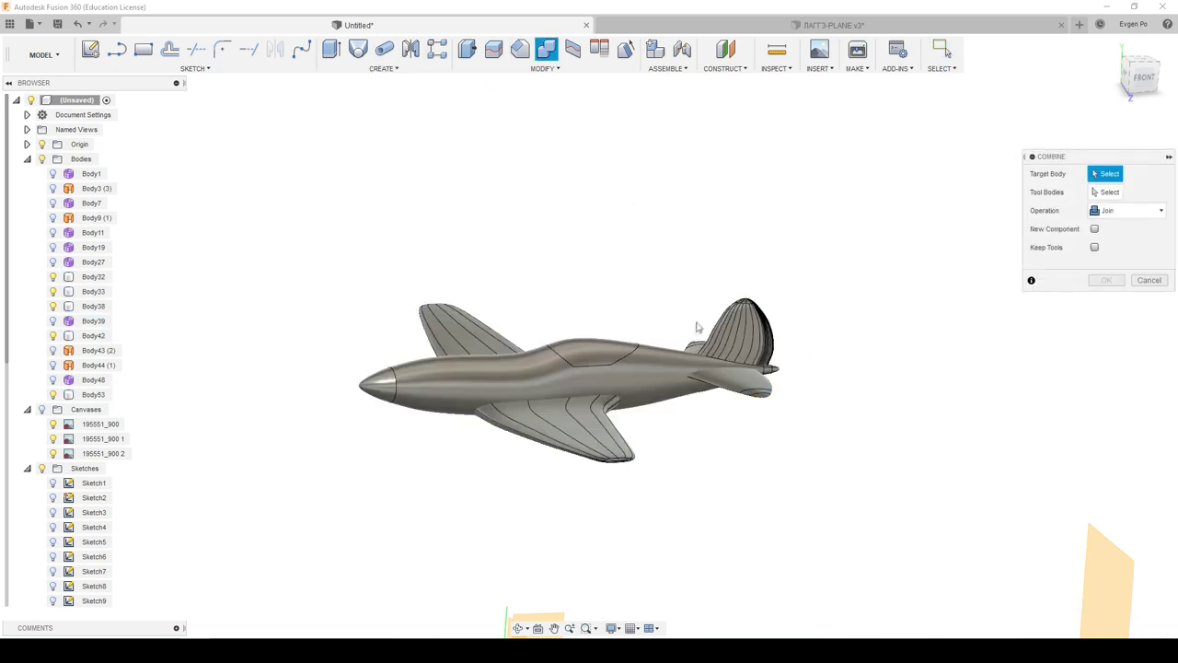
{"action": "left_click", "coordinate": [718, 373]}
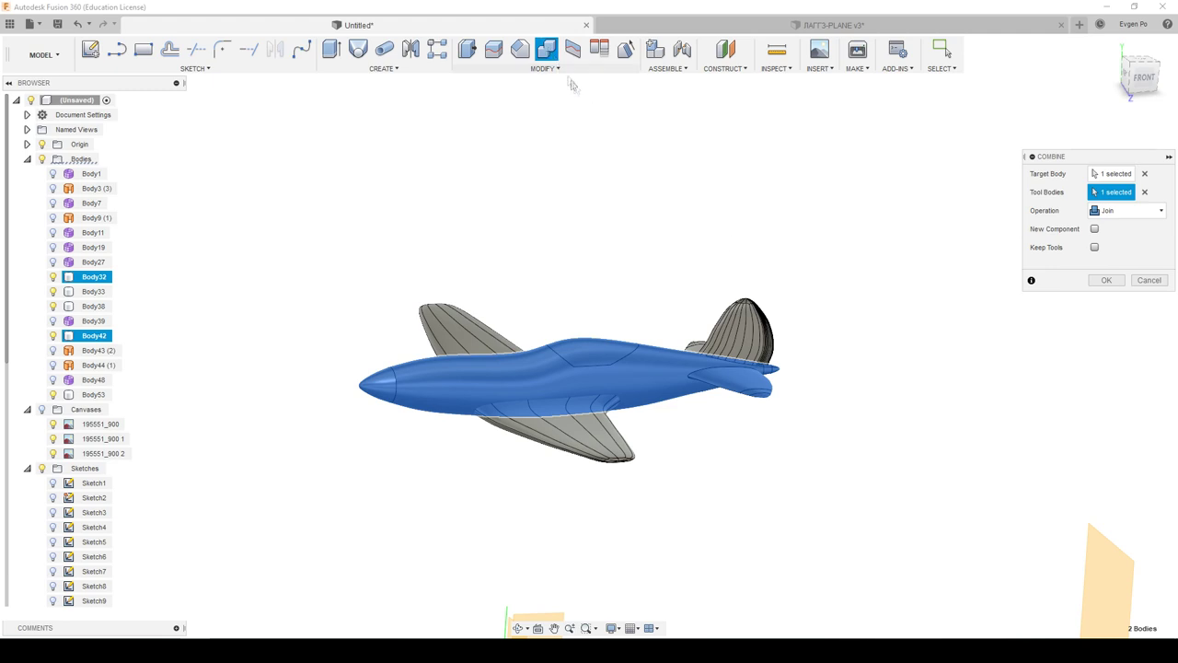
{"action": "left_click", "coordinate": [1107, 282]}
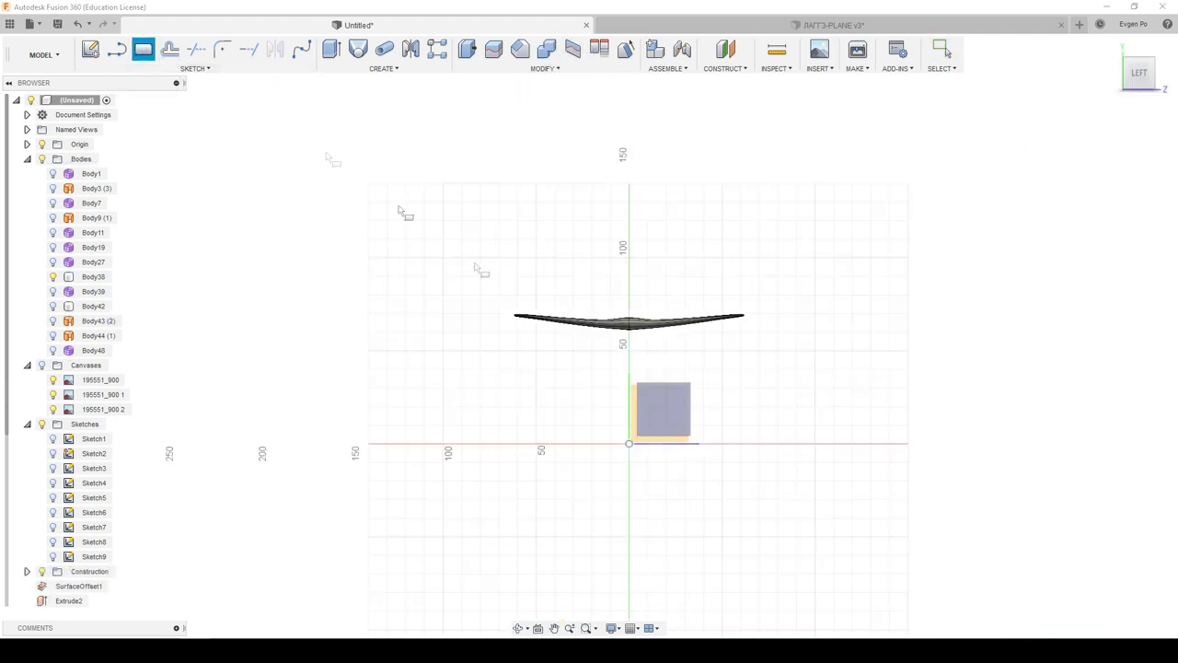
Step: Sketch two rectangles on the side plane and extrude them as a 50 mm symmetric cut
{"action": "left_click", "coordinate": [669, 391]}
{"action": "scroll", "coordinate": [553, 267], "scroll_direction": "up", "scroll_amount": 4}
{"action": "scroll", "coordinate": [562, 261], "scroll_direction": "up", "scroll_amount": 4}
{"action": "scroll", "coordinate": [553, 309], "scroll_direction": "up", "scroll_amount": 2}
{"action": "scroll", "coordinate": [553, 290], "scroll_direction": "up", "scroll_amount": 2}
{"action": "scroll", "coordinate": [552, 285], "scroll_direction": "up", "scroll_amount": 2}
{"action": "scroll", "coordinate": [551, 281], "scroll_direction": "down", "scroll_amount": 2}
{"action": "scroll", "coordinate": [553, 283], "scroll_direction": "down", "scroll_amount": 3}
{"action": "scroll", "coordinate": [561, 331], "scroll_direction": "down", "scroll_amount": 3}
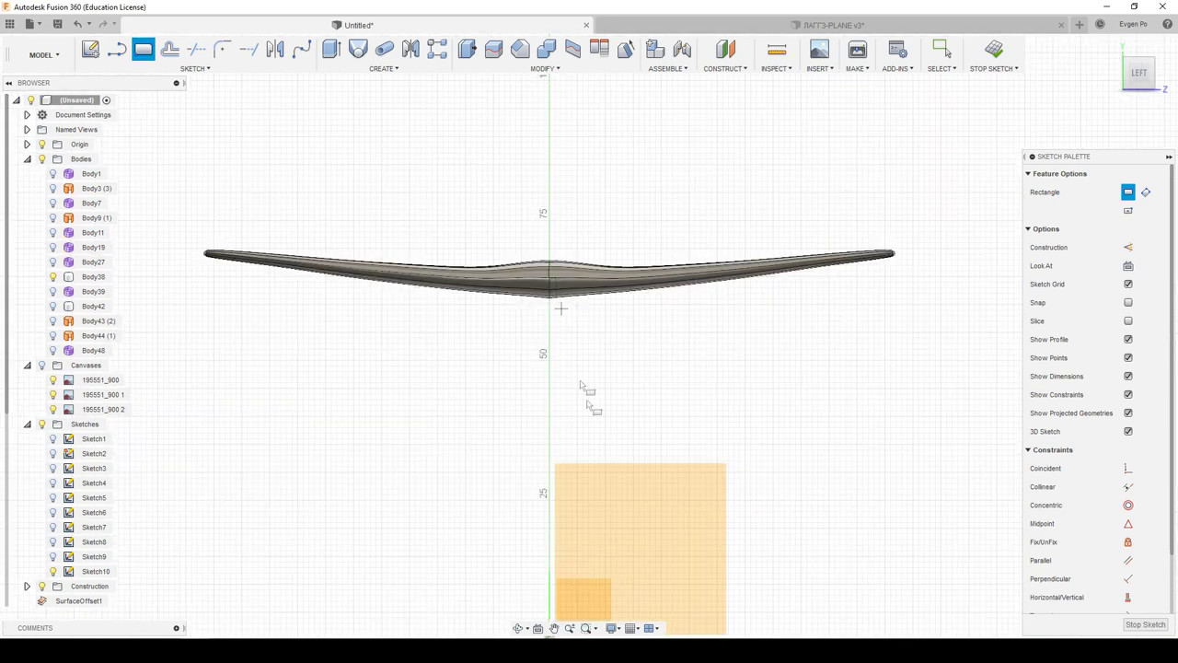
{"action": "scroll", "coordinate": [587, 446], "scroll_direction": "down", "scroll_amount": 2}
{"action": "scroll", "coordinate": [579, 520], "scroll_direction": "down", "scroll_amount": 2}
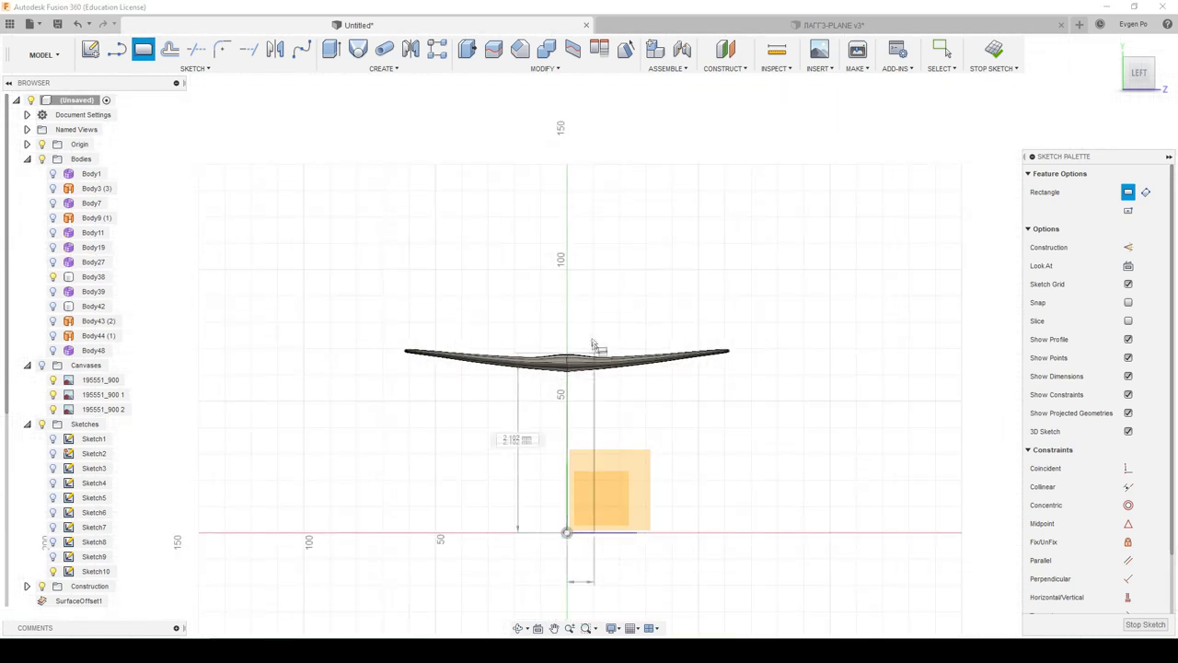
{"action": "key", "text": "e"}
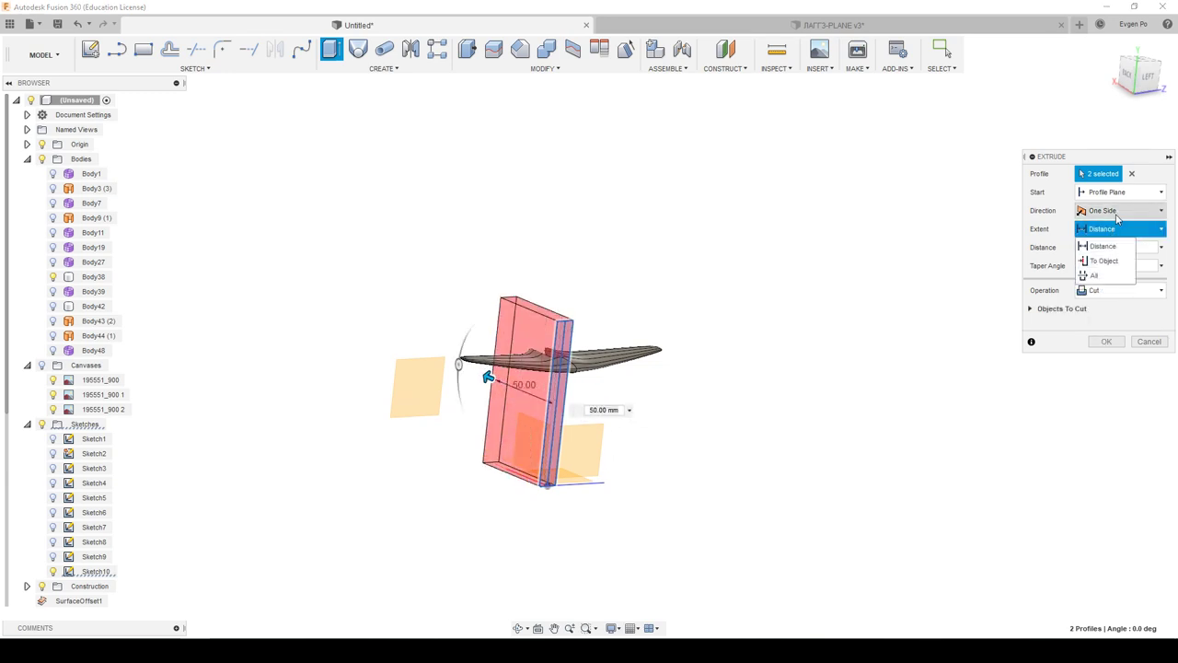
{"action": "left_click", "coordinate": [1107, 259]}
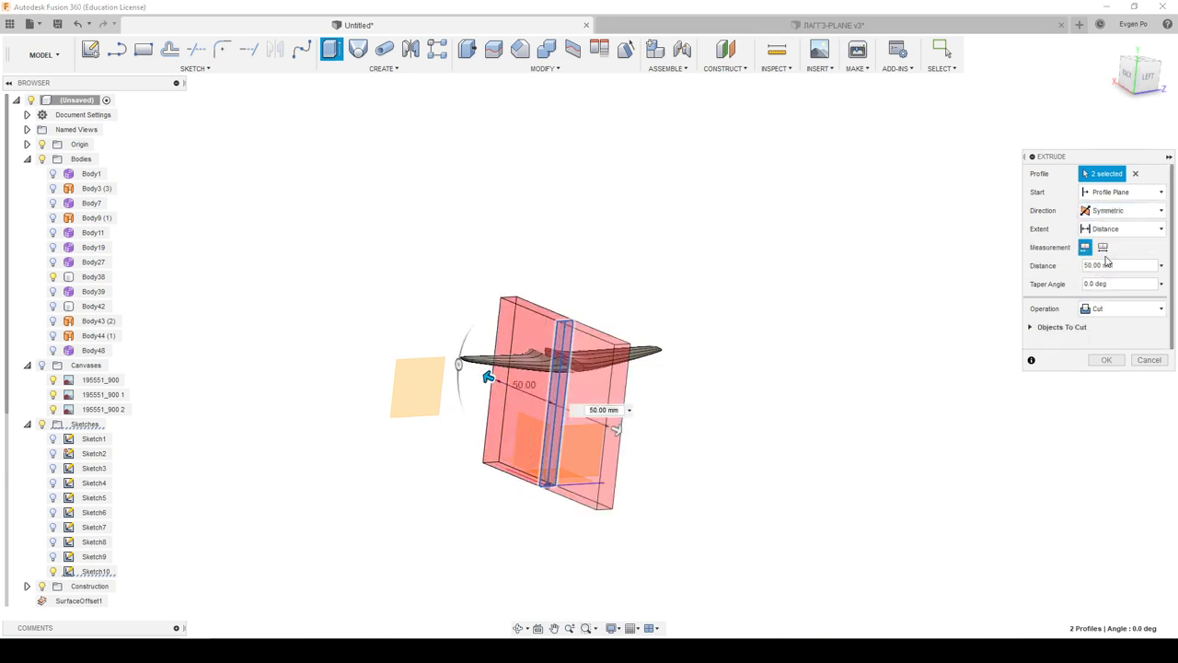
{"action": "left_click", "coordinate": [1104, 361]}
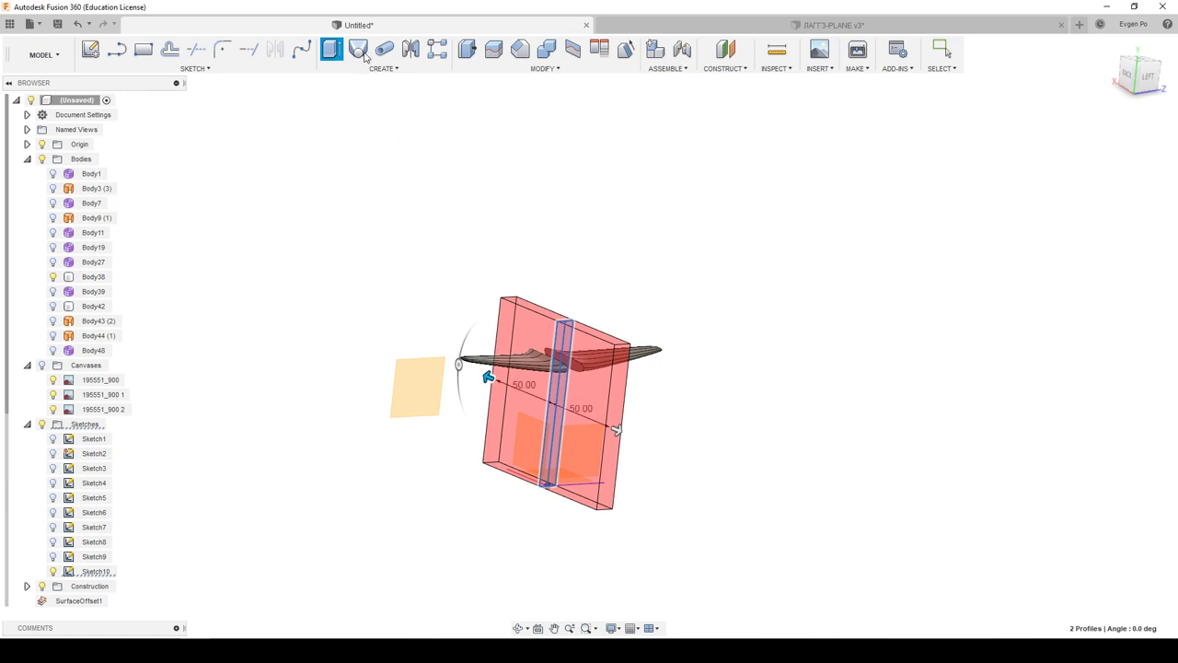
Step: Loft between the two wing cut faces with Join to reconnect the wing halves
{"action": "left_click", "coordinate": [358, 48]}
{"action": "scroll", "coordinate": [479, 386], "scroll_direction": "up", "scroll_amount": 3}
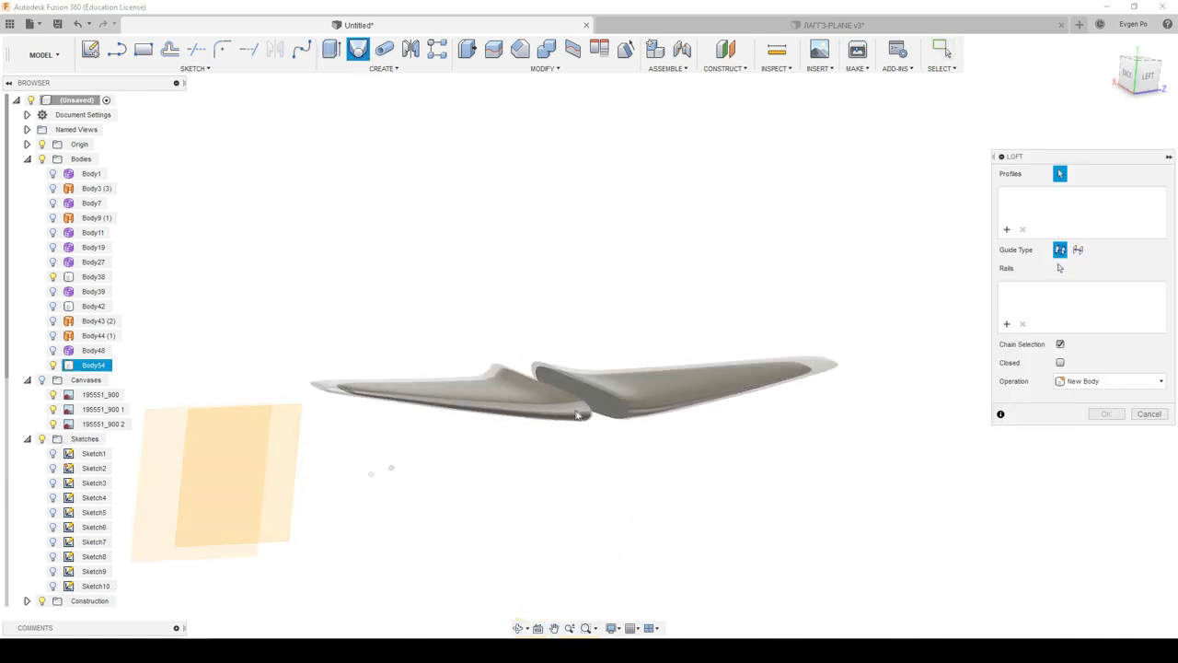
{"action": "left_click", "coordinate": [552, 396]}
{"action": "mouse_move", "coordinate": [608, 399]}
{"action": "middle_mouse_down", "text": "shift"}
{"action": "mouse_move", "coordinate": [474, 386]}
{"action": "mouse_move", "coordinate": [228, 399]}
{"action": "middle_mouse_up", "text": "shift"}
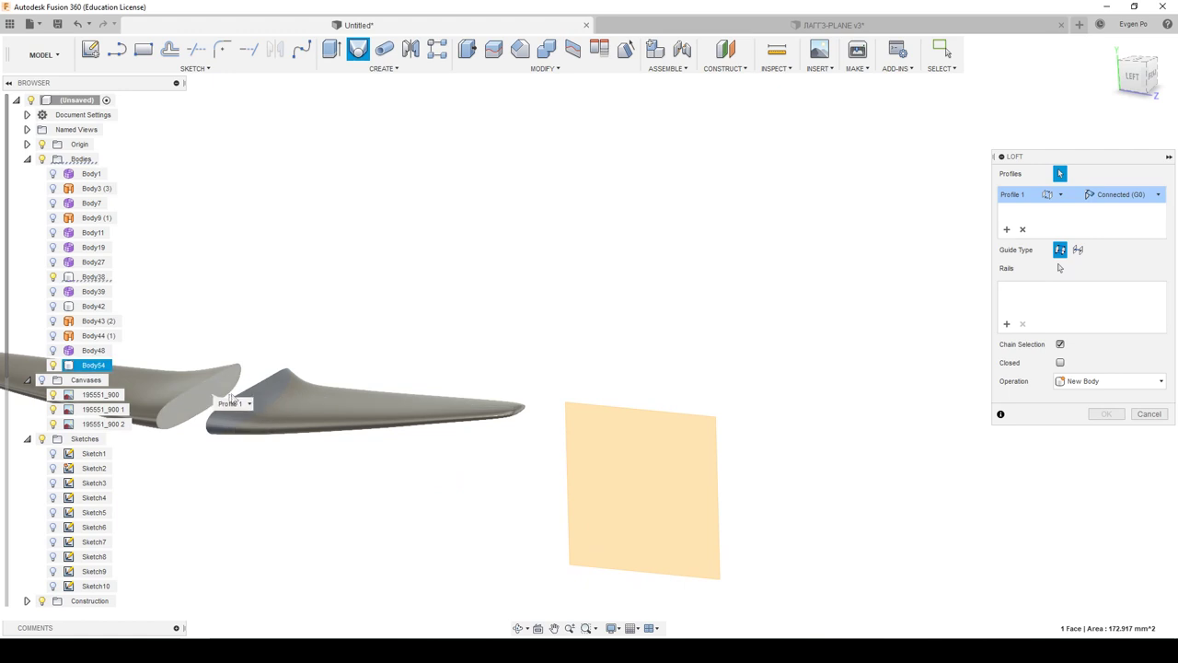
{"action": "left_click", "coordinate": [255, 393]}
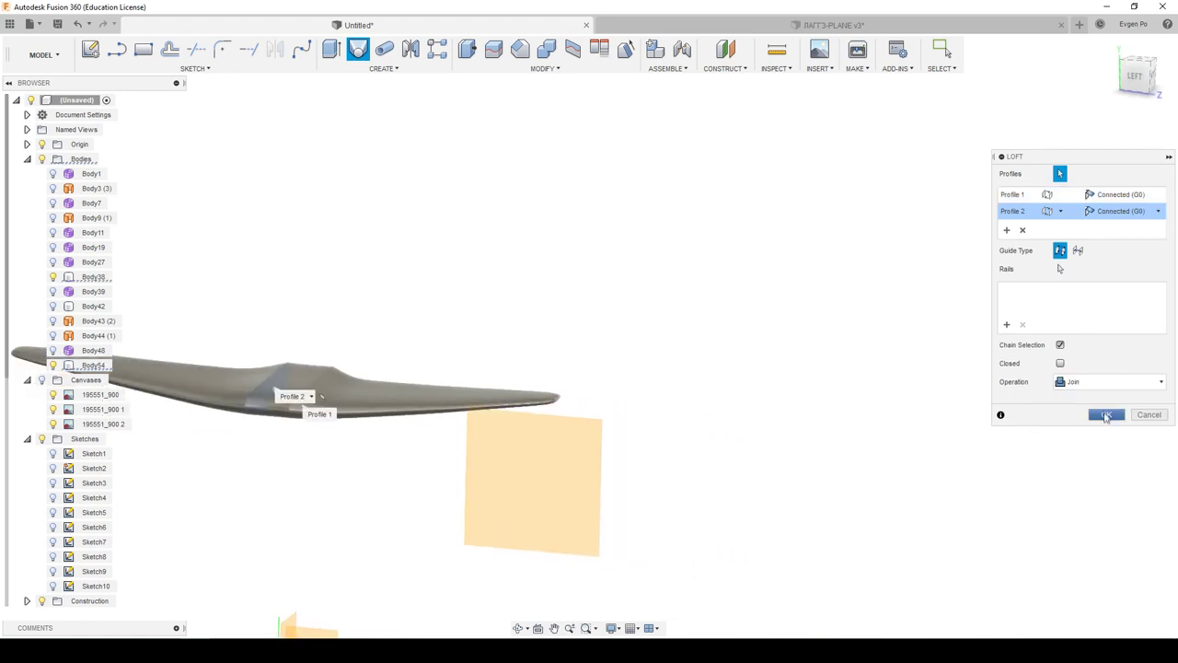
{"action": "left_click", "coordinate": [1106, 416]}
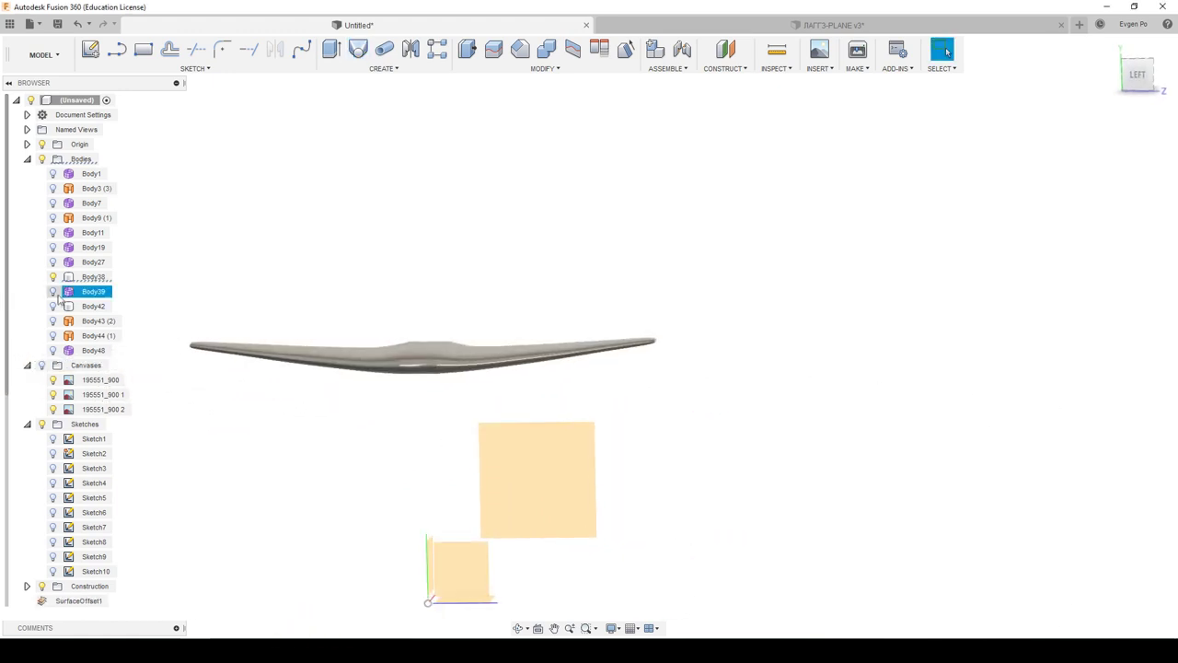
{"action": "middle_click_drag", "start_coordinate": [755, 386], "coordinate": [891, 499], "text": "shift"}
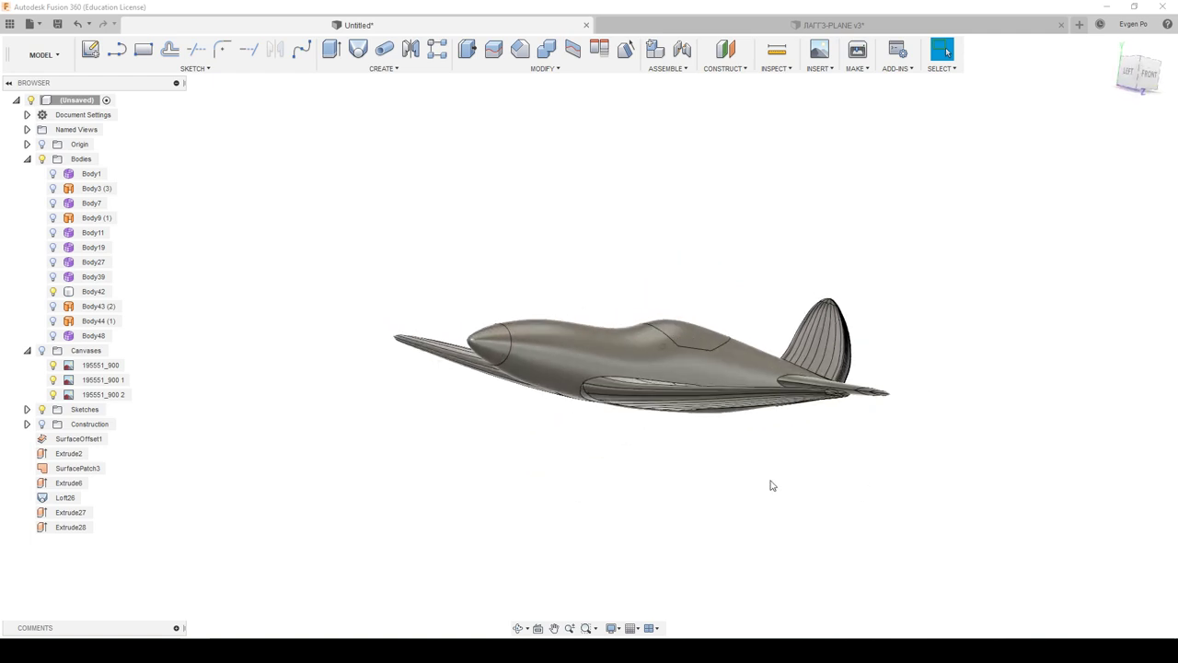
Step: Select the plane and lower wing bodies, hide the wing with V, then undo to restore it
{"action": "left_click", "coordinate": [619, 405]}
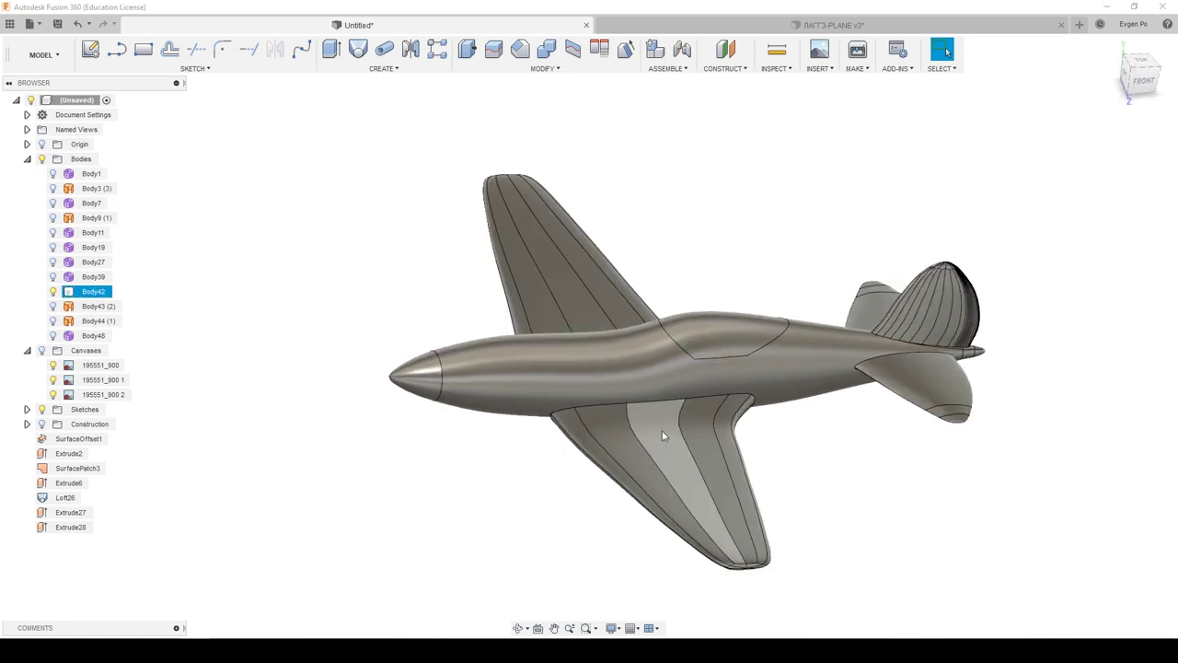
{"action": "left_click", "coordinate": [658, 429]}
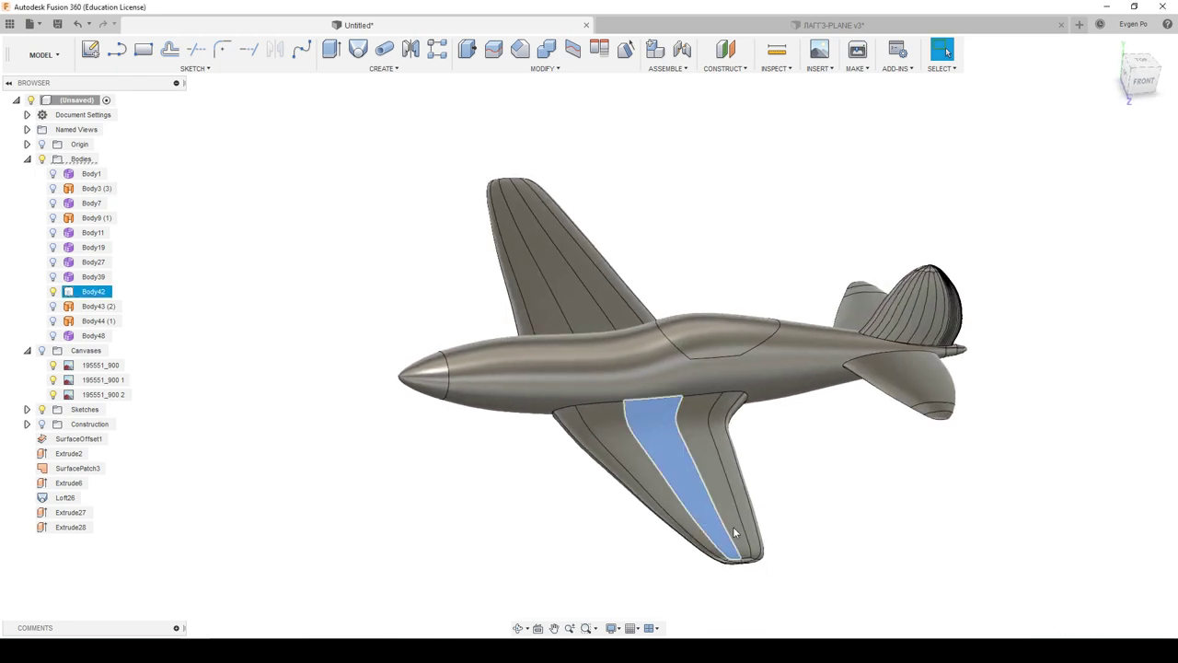
{"action": "key", "text": "v"}
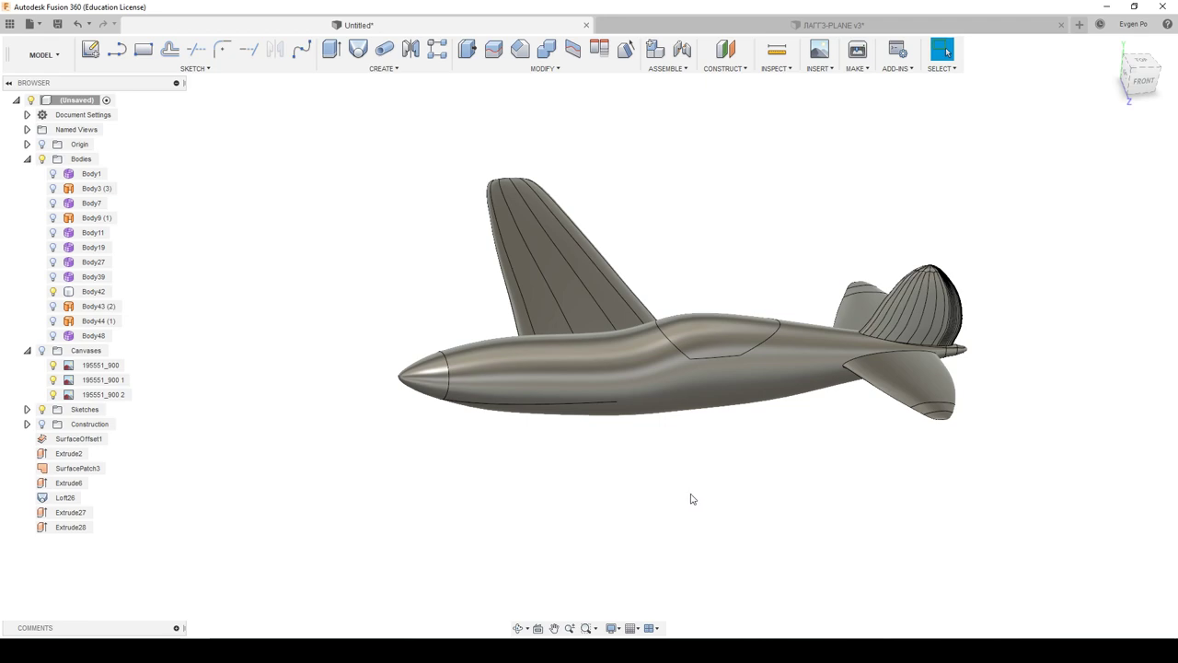
{"action": "key", "text": "ctrl+z"}
{"action": "scroll", "coordinate": [931, 319], "scroll_direction": "up", "scroll_amount": 1}
{"action": "scroll", "coordinate": [931, 319], "scroll_direction": "up", "scroll_amount": 3}
{"action": "scroll", "coordinate": [885, 367], "scroll_direction": "up", "scroll_amount": 2}
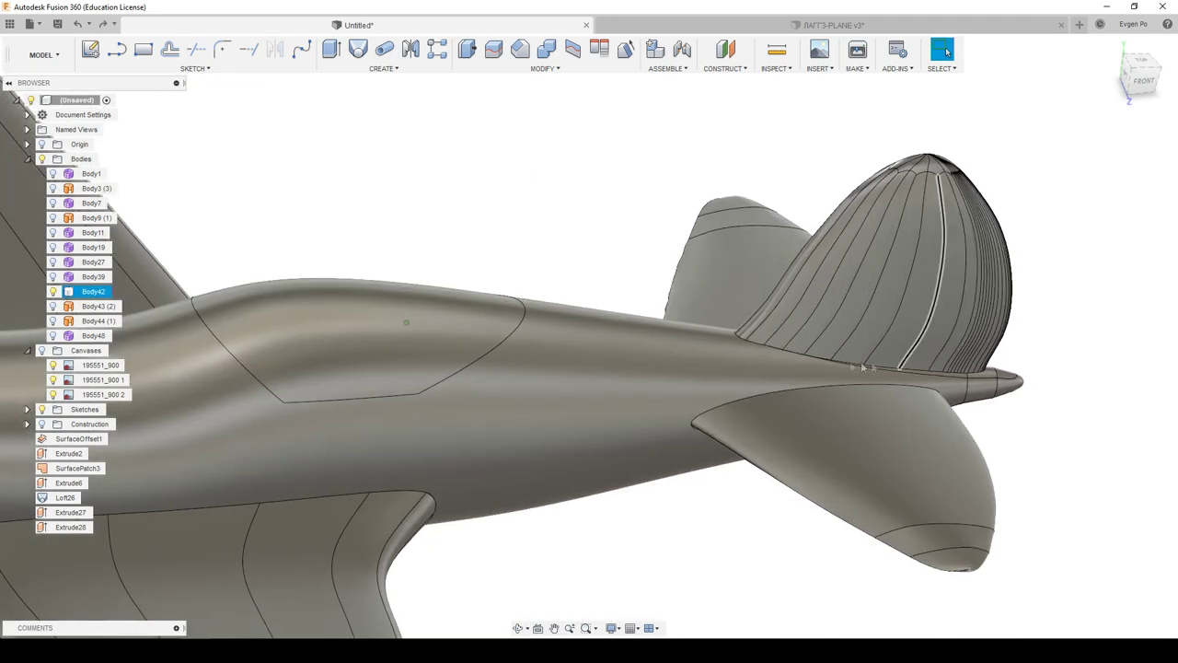
Step: Orbit around the rejoined plane, then switch to the ЛАГГ3-PLANE v3 reference design
{"action": "middle_click_drag", "start_coordinate": [885, 368], "coordinate": [520, 439], "text": "shift"}
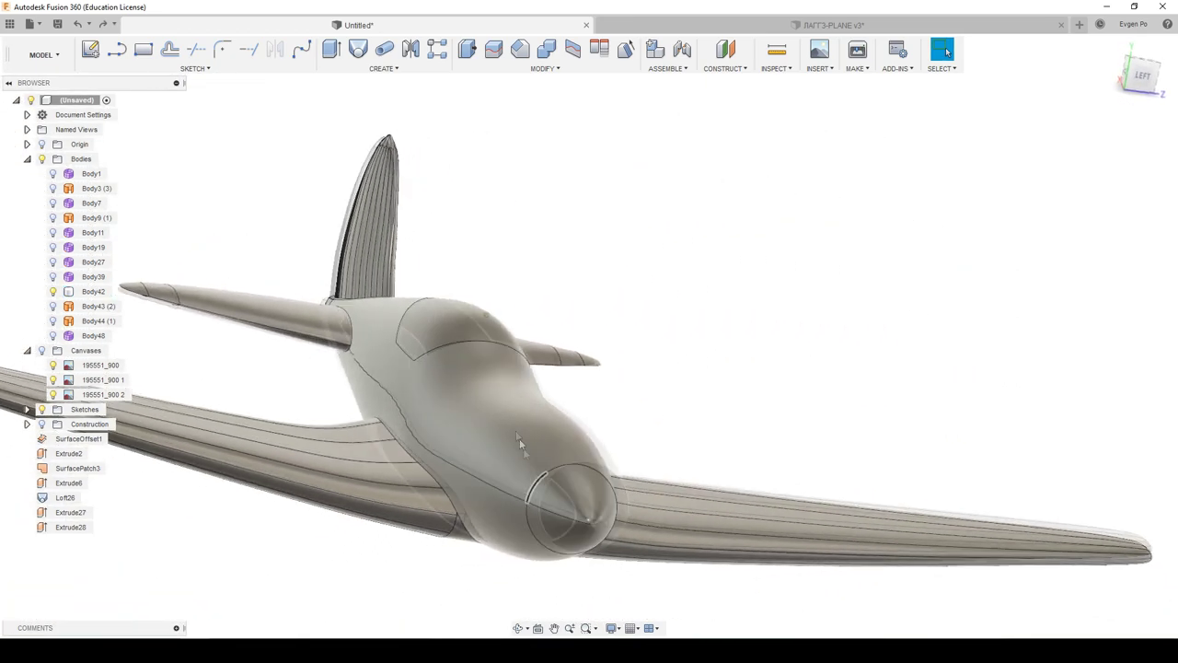
{"action": "scroll", "coordinate": [519, 438], "scroll_direction": "down", "scroll_amount": 3}
{"action": "middle_click_drag", "start_coordinate": [519, 438], "coordinate": [698, 375], "text": "shift"}
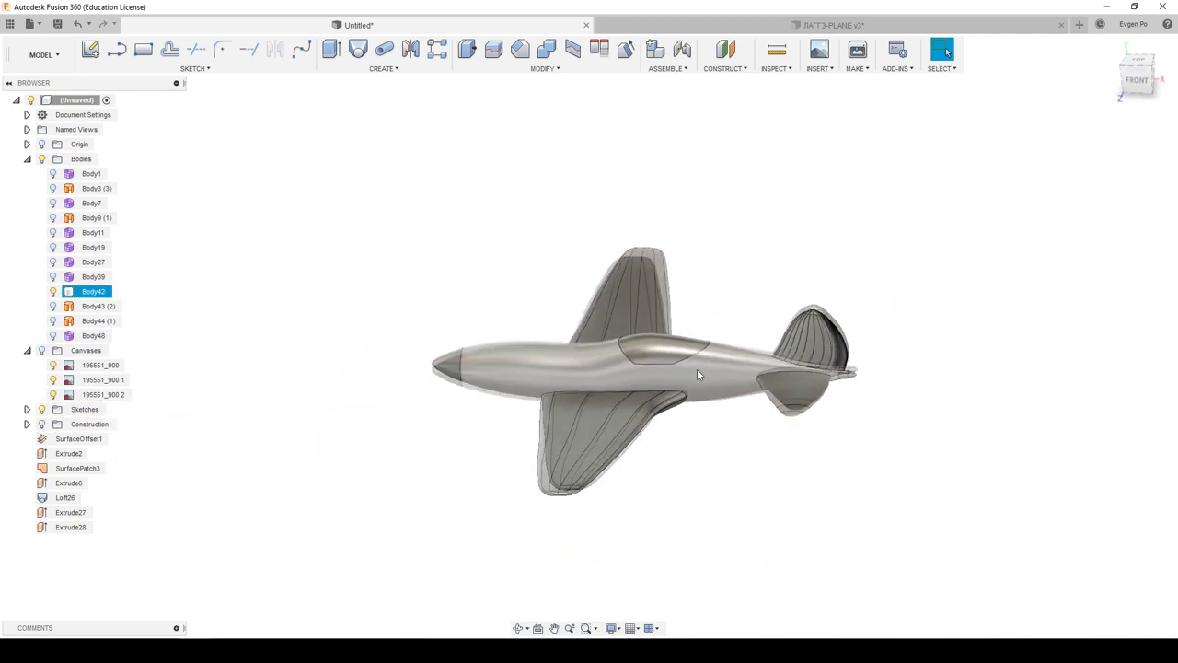
{"action": "middle_click_drag", "start_coordinate": [697, 373], "coordinate": [541, 357], "text": "shift"}
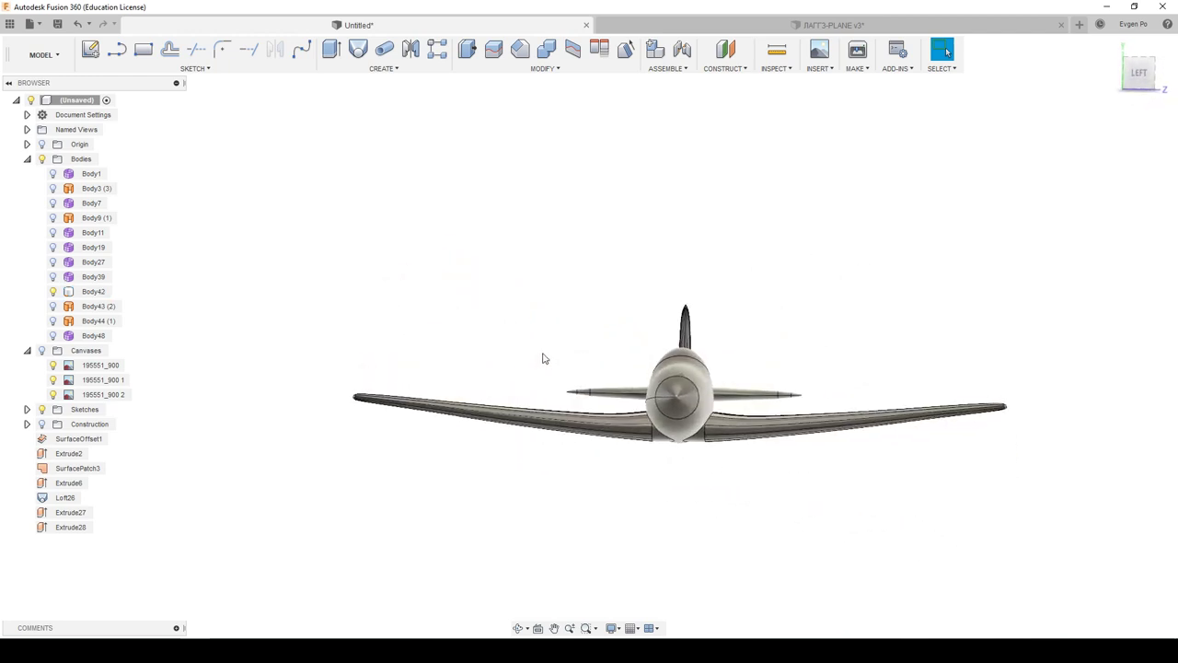
{"action": "left_click", "coordinate": [845, 26]}
{"action": "mouse_move", "coordinate": [761, 352]}
{"action": "middle_mouse_down", "text": "shift"}
{"action": "mouse_move", "coordinate": [701, 416]}
{"action": "mouse_move", "coordinate": [616, 411]}
{"action": "mouse_move", "coordinate": [807, 499]}
{"action": "middle_mouse_up", "text": "shift"}
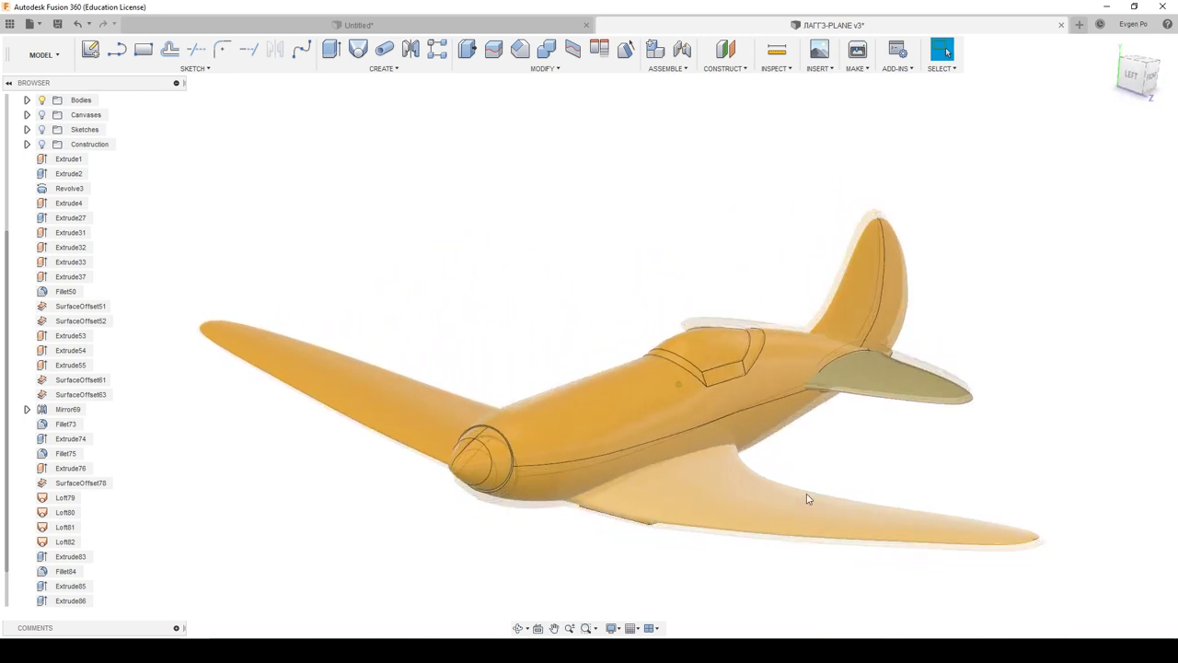
Step: View the orange reference plane from a low side angle, then return to the Untitled design
{"action": "mouse_move", "coordinate": [807, 499]}
{"action": "middle_mouse_down", "text": "shift"}
{"action": "mouse_move", "coordinate": [689, 461]}
{"action": "mouse_move", "coordinate": [708, 415]}
{"action": "mouse_move", "coordinate": [717, 516]}
{"action": "mouse_move", "coordinate": [652, 546]}
{"action": "mouse_move", "coordinate": [705, 484]}
{"action": "mouse_move", "coordinate": [639, 519]}
{"action": "mouse_move", "coordinate": [623, 494]}
{"action": "mouse_move", "coordinate": [651, 476]}
{"action": "mouse_move", "coordinate": [697, 482]}
{"action": "middle_mouse_up", "text": "shift"}
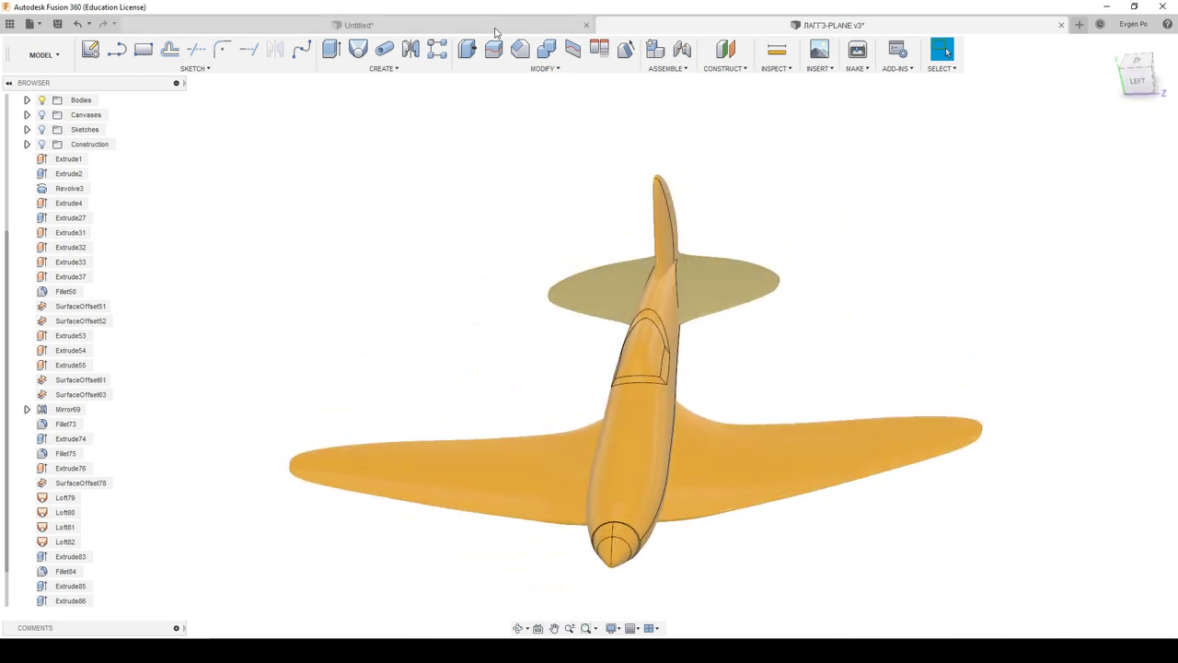
{"action": "left_click", "coordinate": [495, 28]}
{"action": "scroll", "coordinate": [632, 250], "scroll_direction": "up", "scroll_amount": 3}
{"action": "scroll", "coordinate": [631, 250], "scroll_direction": "up", "scroll_amount": 5}
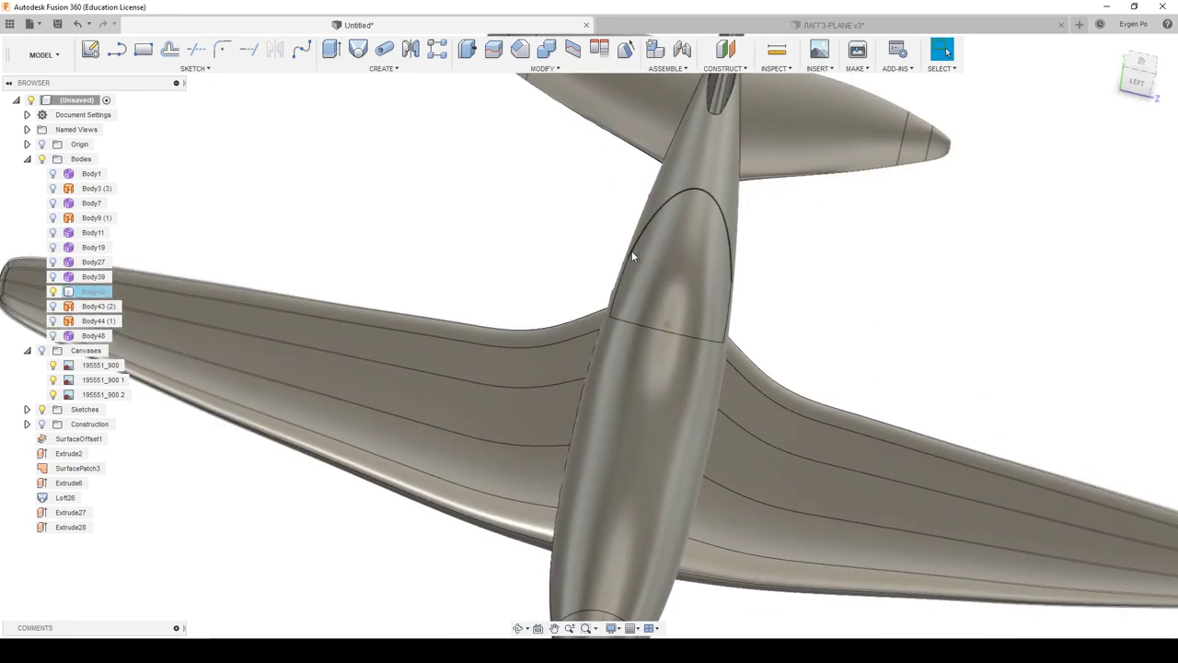
Step: Apply a vertical 20-repeat zebra analysis to Body42 and inspect the stripes from several angles
{"action": "key", "text": "F6"}
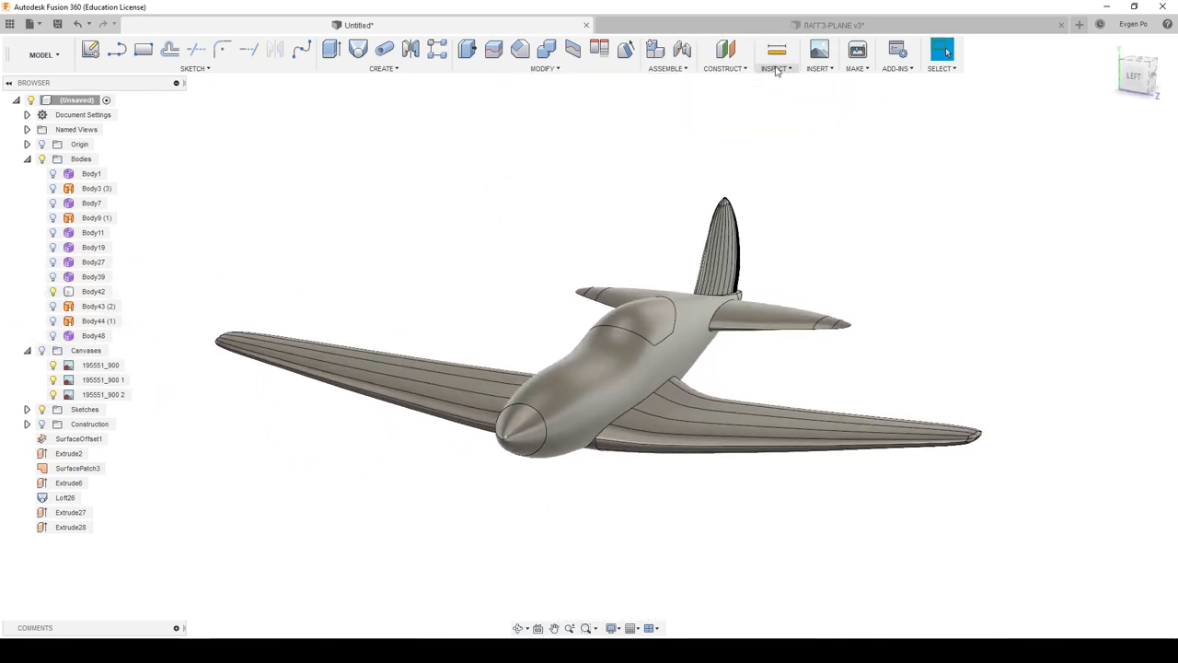
{"action": "left_click", "coordinate": [793, 141]}
{"action": "left_click", "coordinate": [634, 345]}
{"action": "middle_click_drag", "start_coordinate": [700, 347], "coordinate": [897, 389], "text": "shift"}
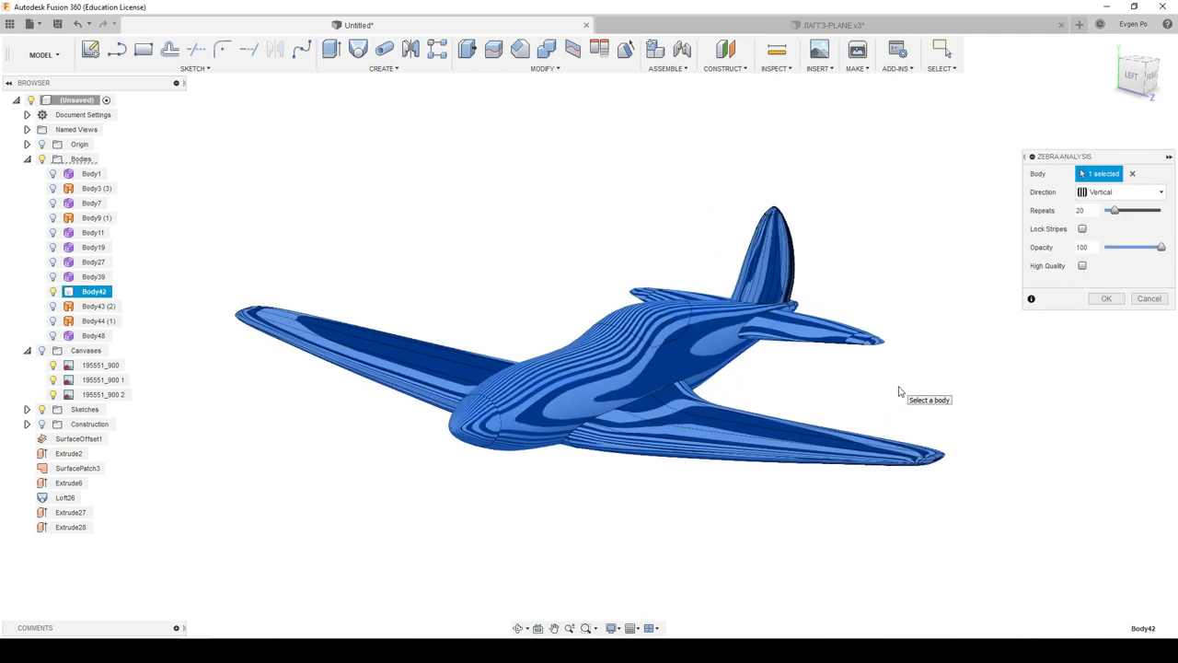
{"action": "middle_click_drag", "start_coordinate": [658, 541], "coordinate": [716, 525], "text": "shift"}
{"action": "scroll", "coordinate": [715, 526], "scroll_direction": "up", "scroll_amount": 2}
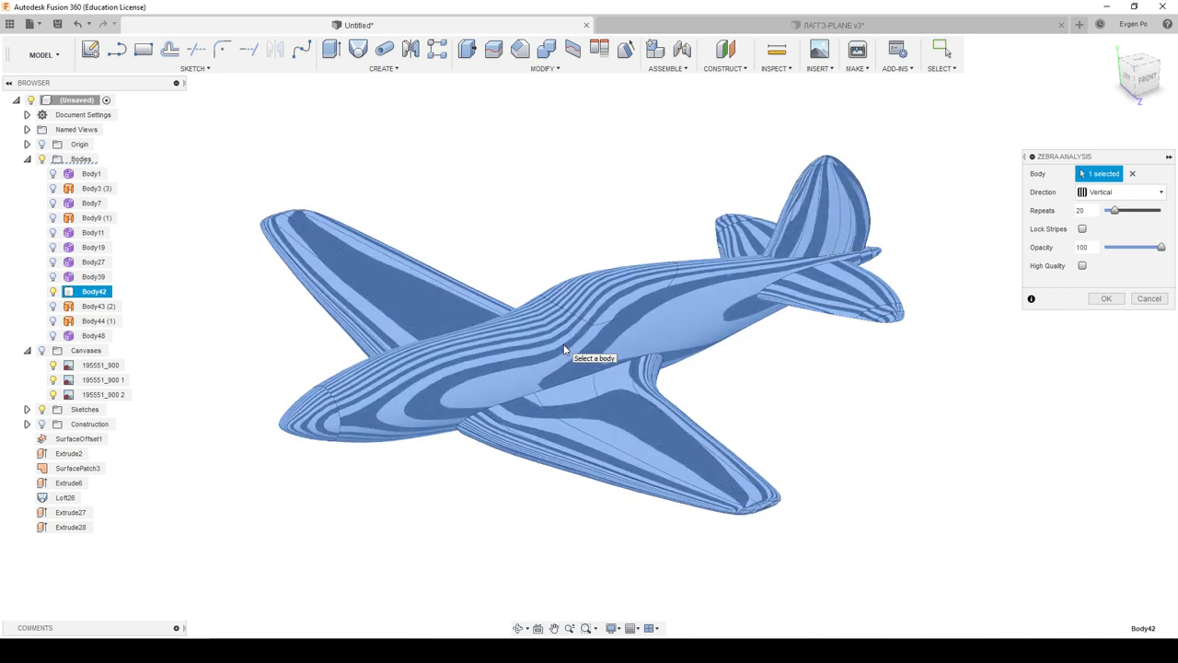
{"action": "left_click", "coordinate": [1109, 299]}
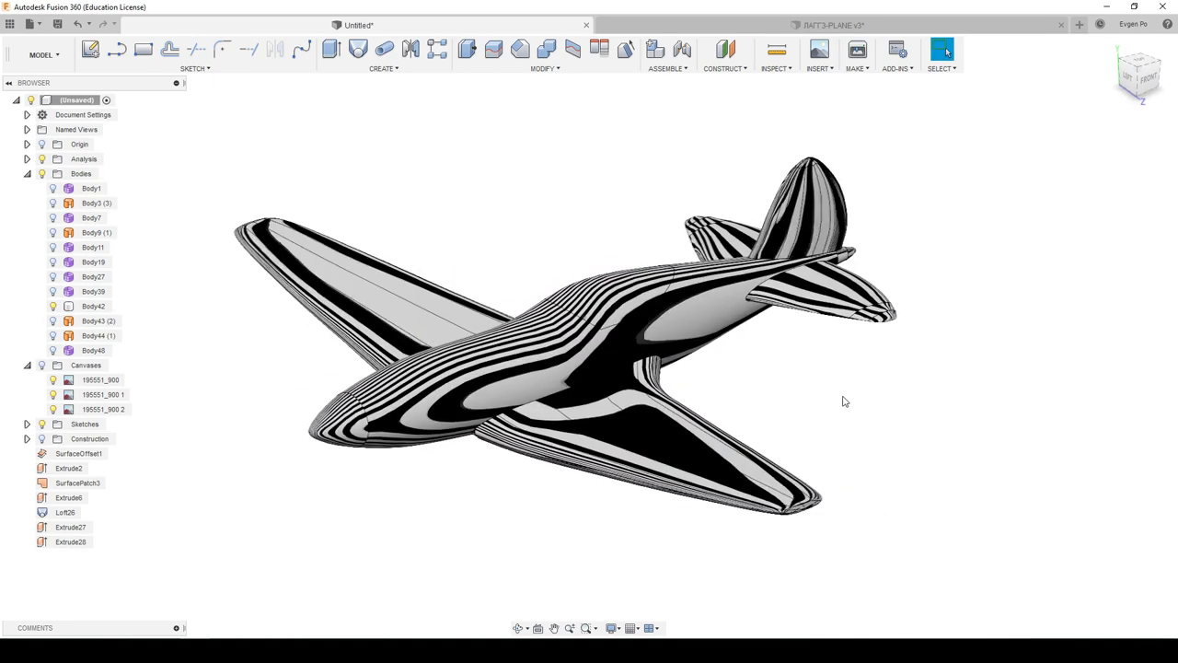